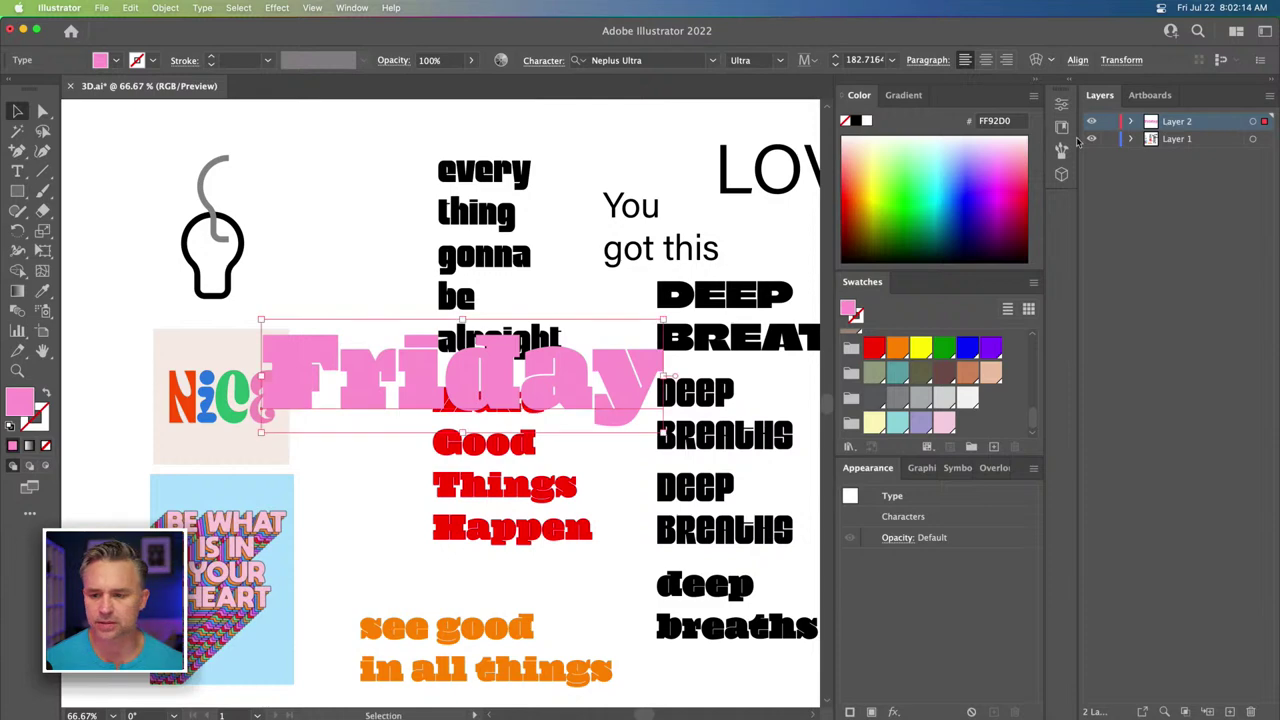
Hide Layer 1 so that only the pink Friday text remains on the artboard.
left_click(1092, 139)
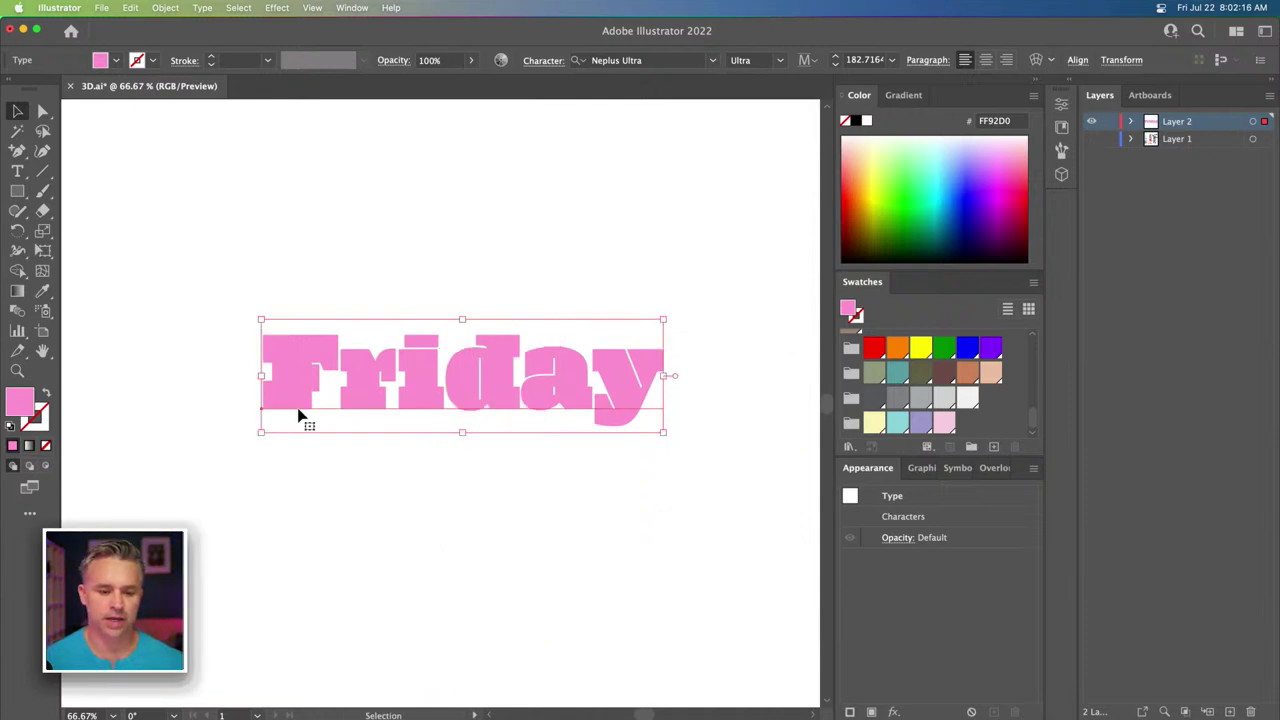
mouse_move(362, 398)
left_mouse_down()
mouse_move(354, 371)
mouse_move(343, 405)
left_mouse_up()
key("super+1")
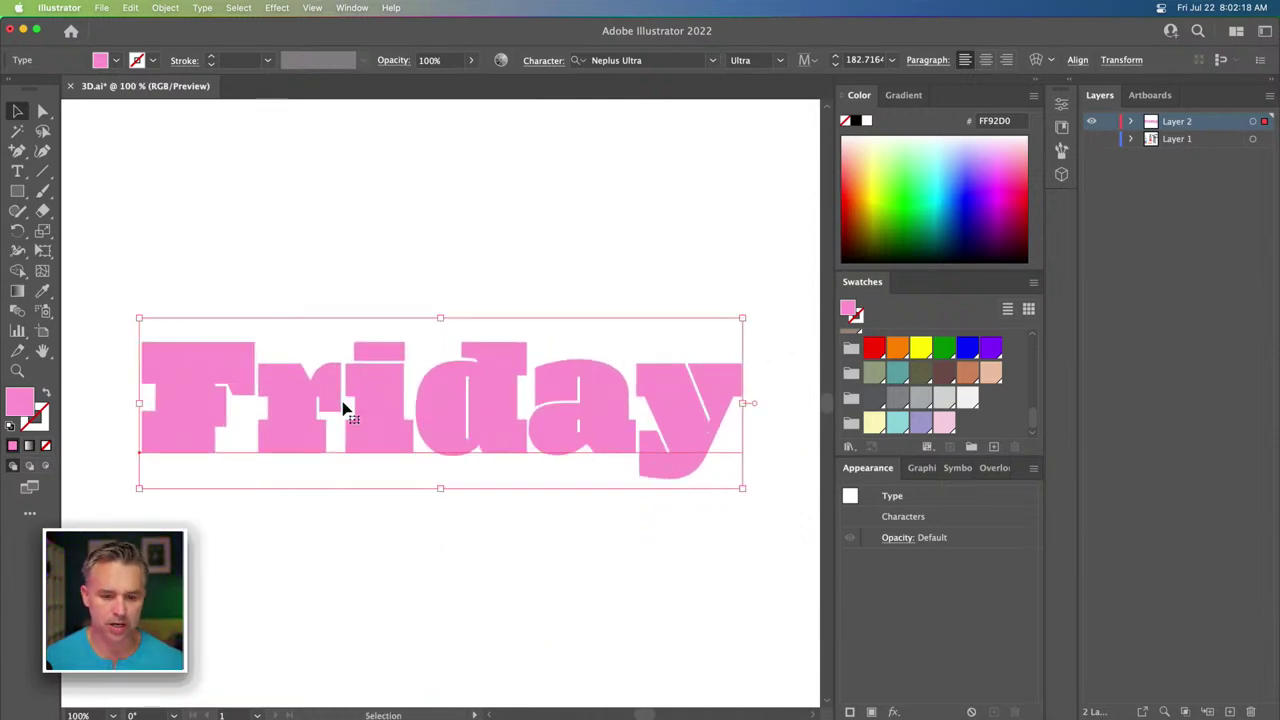
Change the pink text from Friday to Friyay by replacing its letter d with y.
double_click(388, 414)
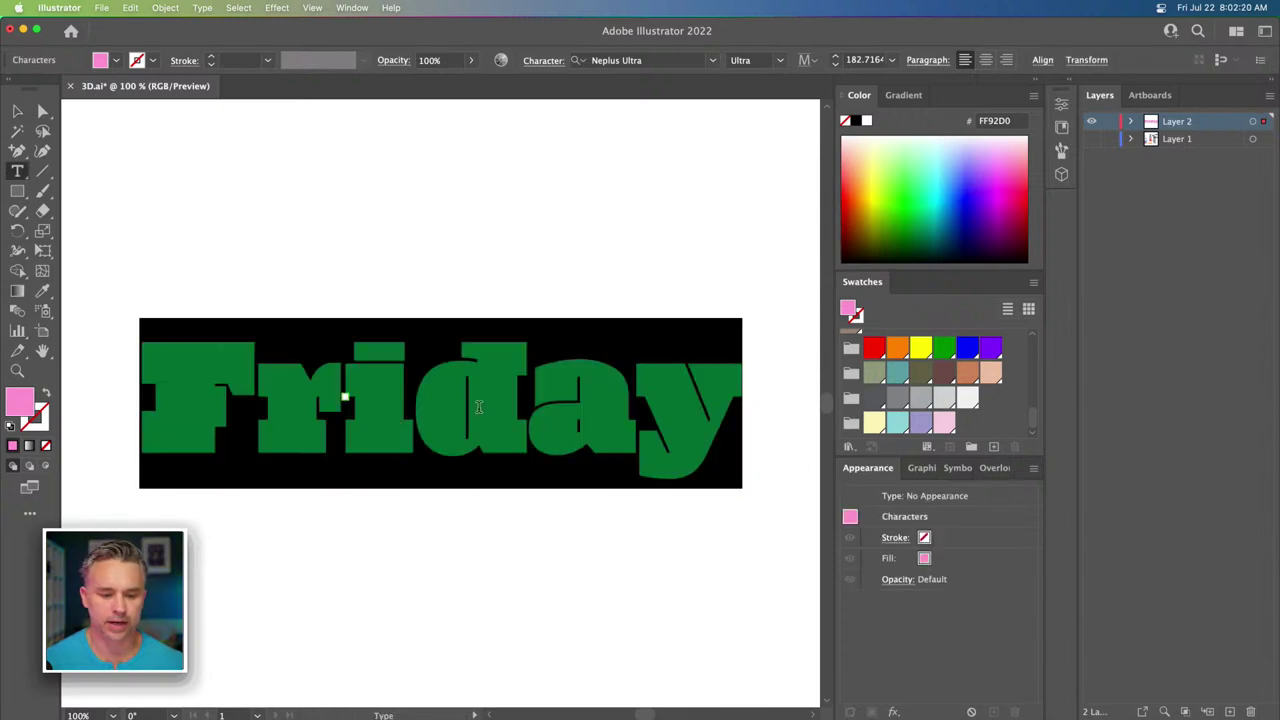
left_click(499, 403)
key("BackSpace")
type("y")
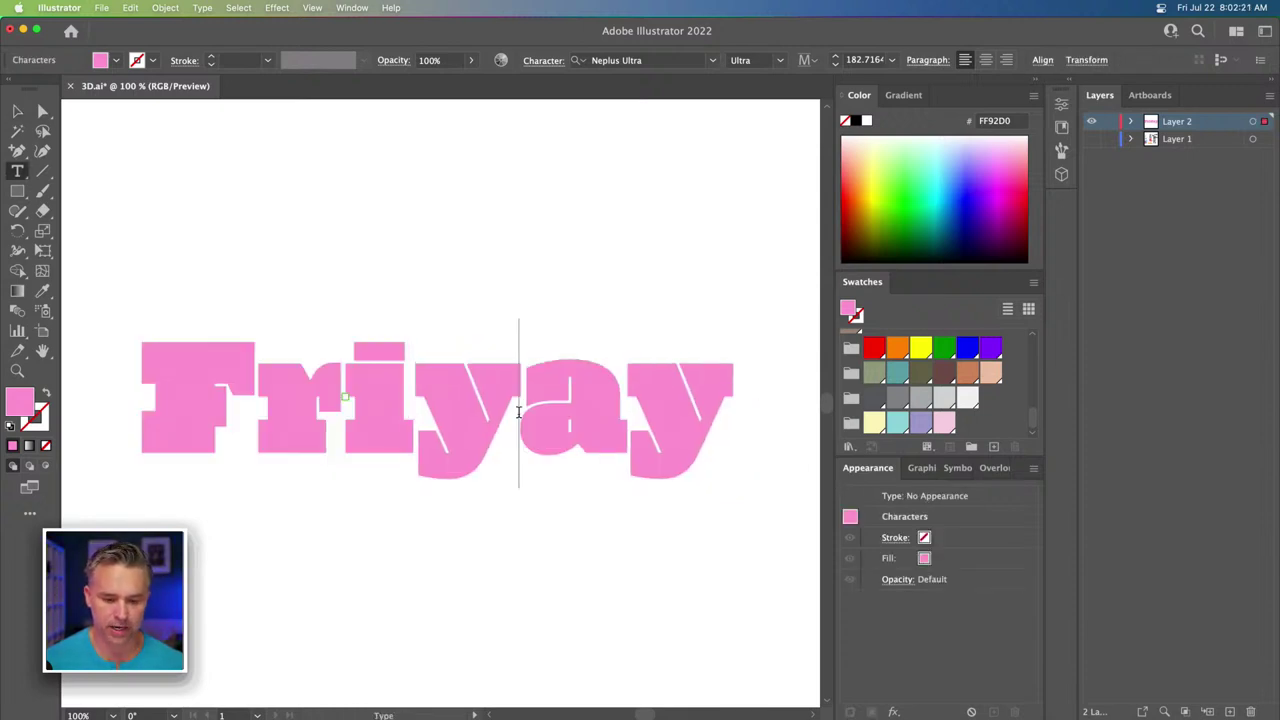
left_click(15, 114)
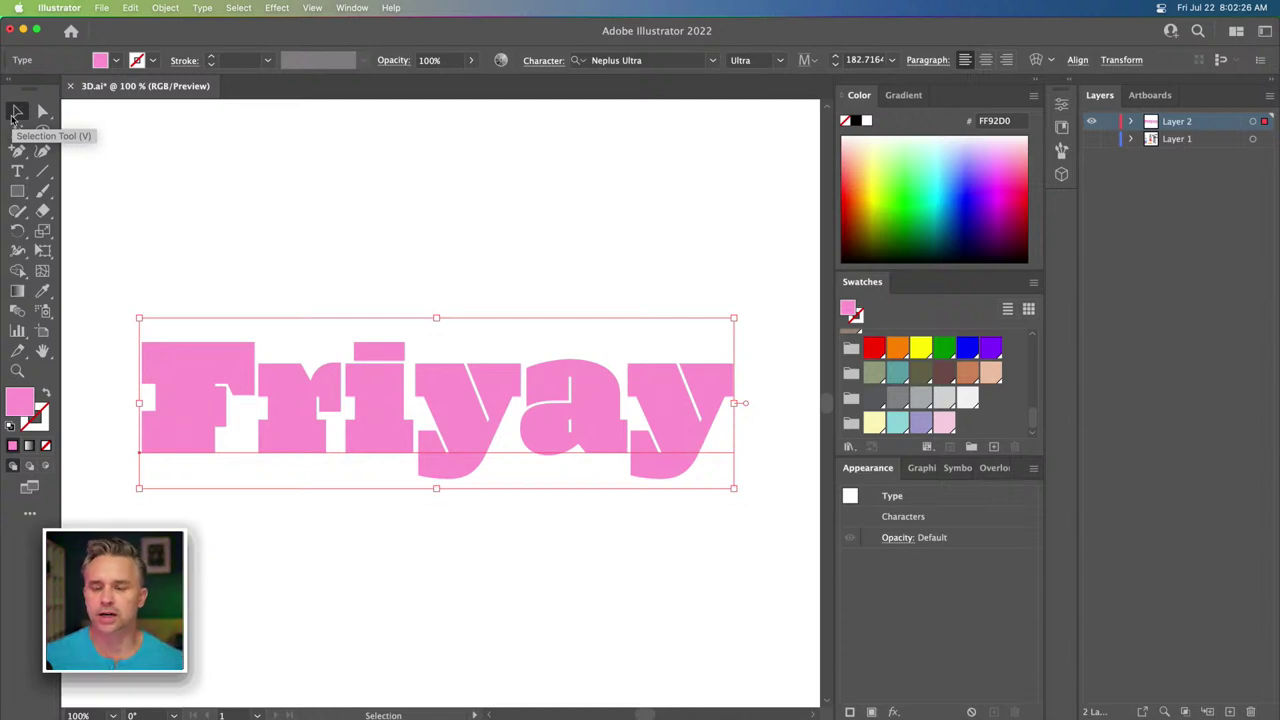
Enlarge the Friyay text to about 195 pt and place a duplicate of it directly below.
left_click_drag(137, 316, 100, 263)
left_click_drag(166, 337, 168, 463)
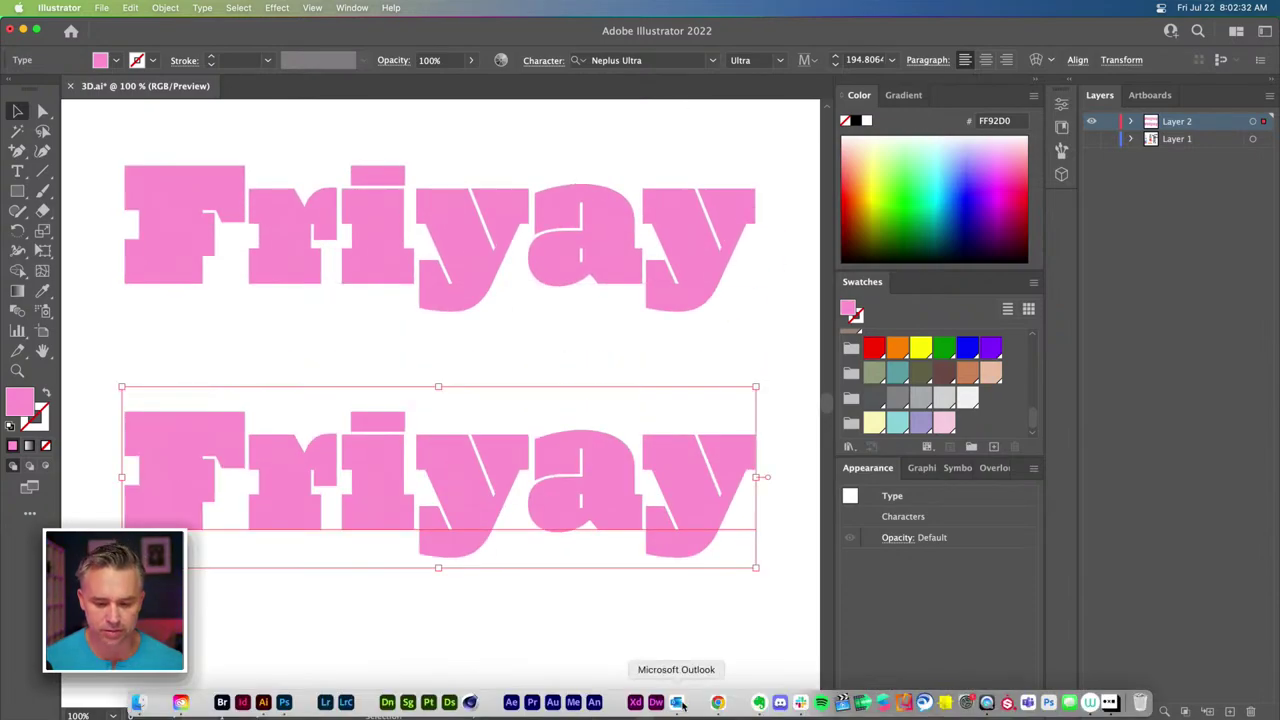
Switch to Chrome and close the Pinterest, artwork and Twitter tabs, leaving the Adobe Fonts High Contrast Pack page in front.
left_click(722, 700)
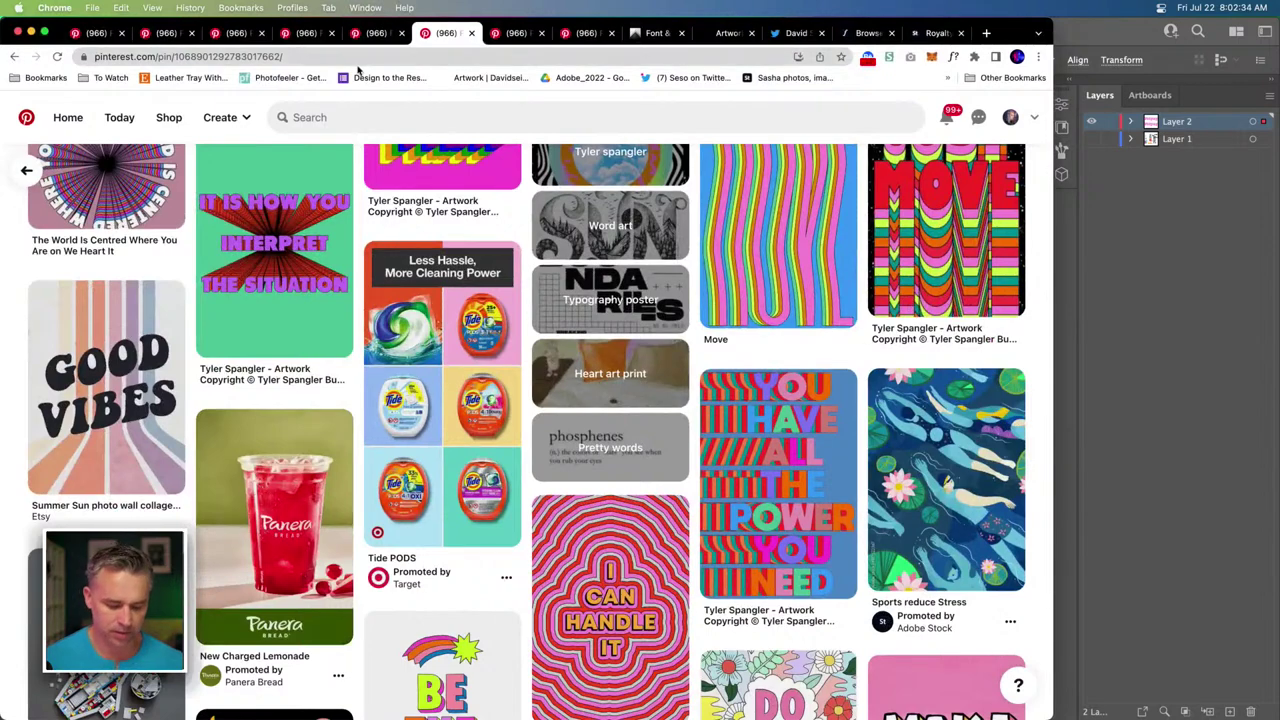
key("super+w")
key("super+w")
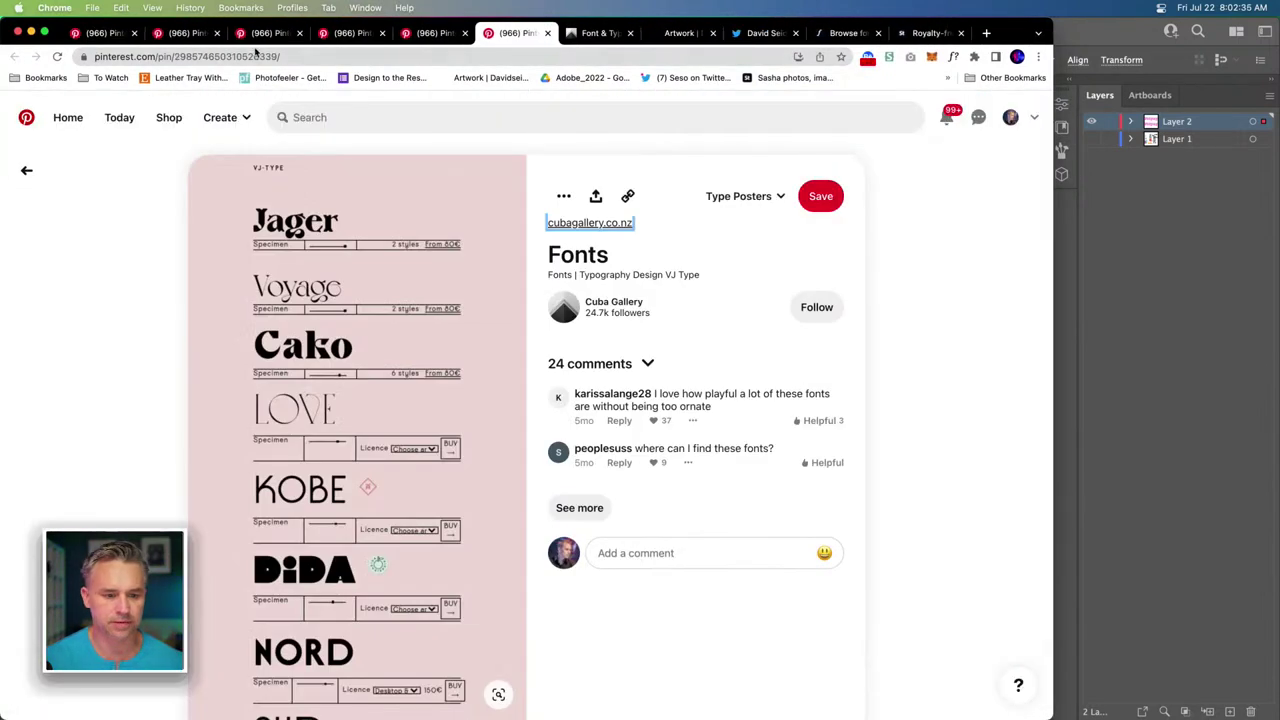
left_click(105, 38)
key("super+w")
key("super+w")
key("super+w")
key("super+w")
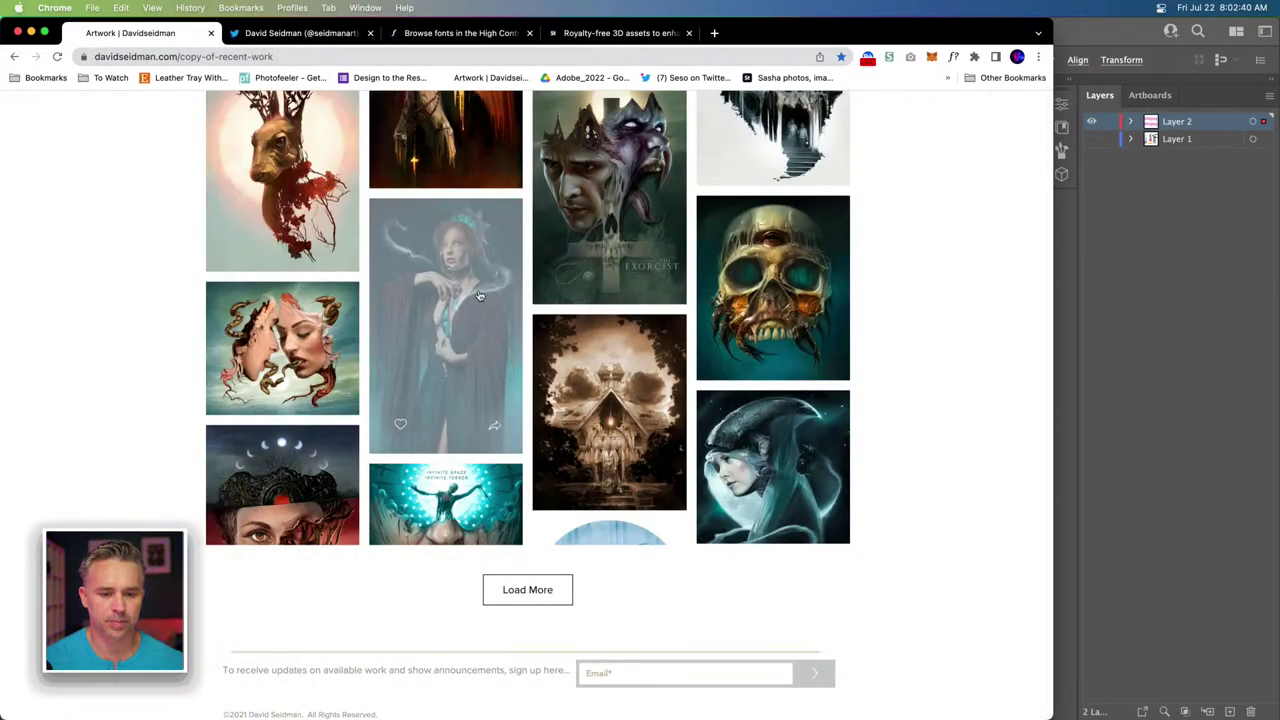
key("super+w")
key("super+w")
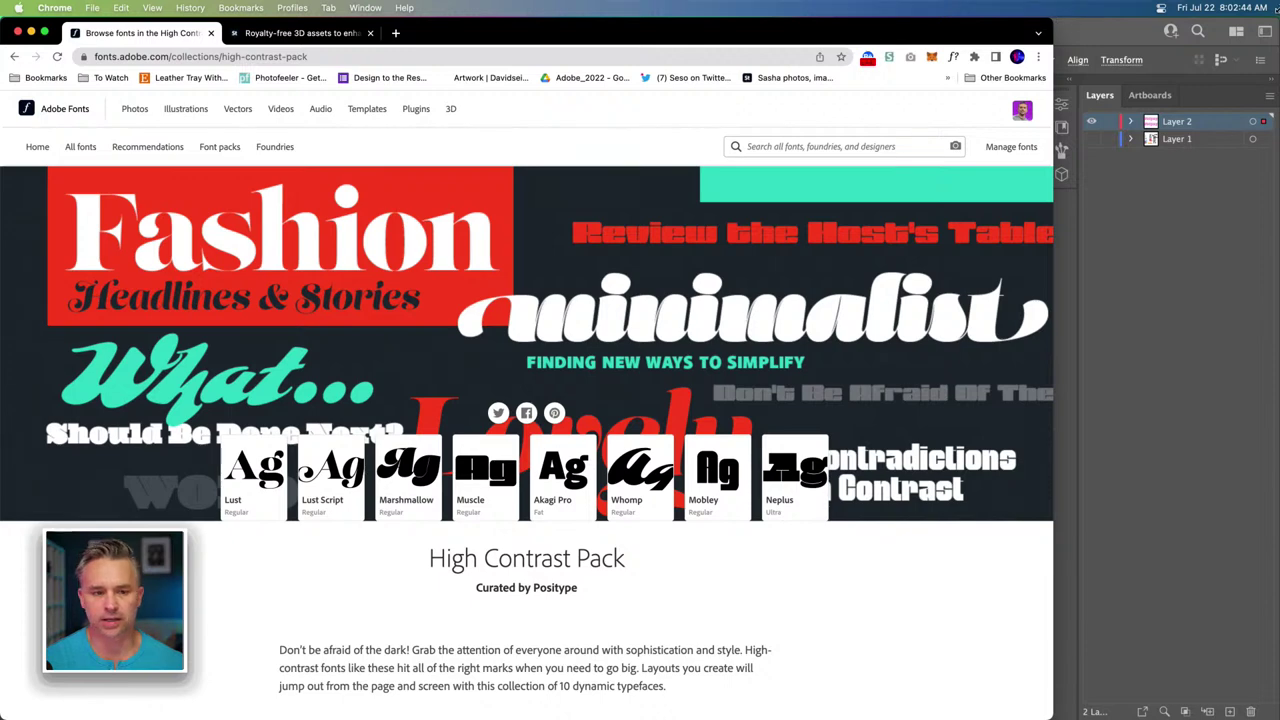
Enlarge the browser window and view the Adobe Fonts home page, font packs and recommendations, filtering the recommendations to Trending.
key("ctrl+alt+Return")
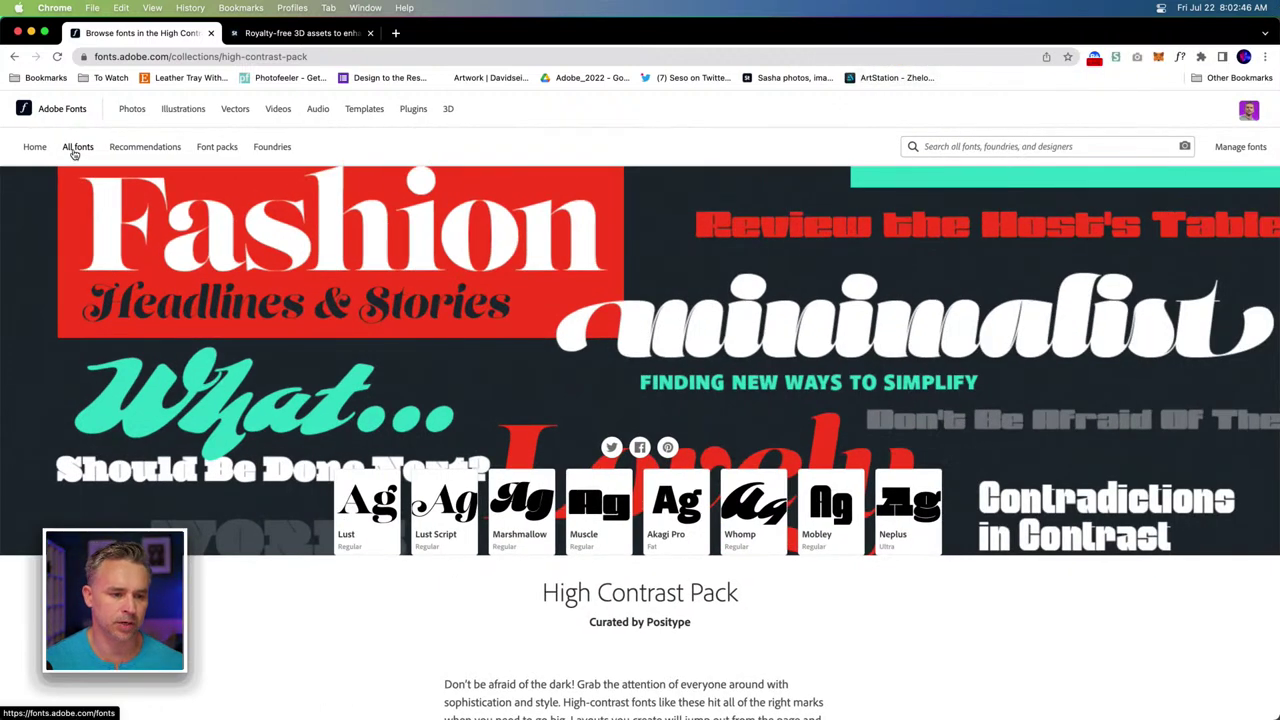
left_click(34, 148)
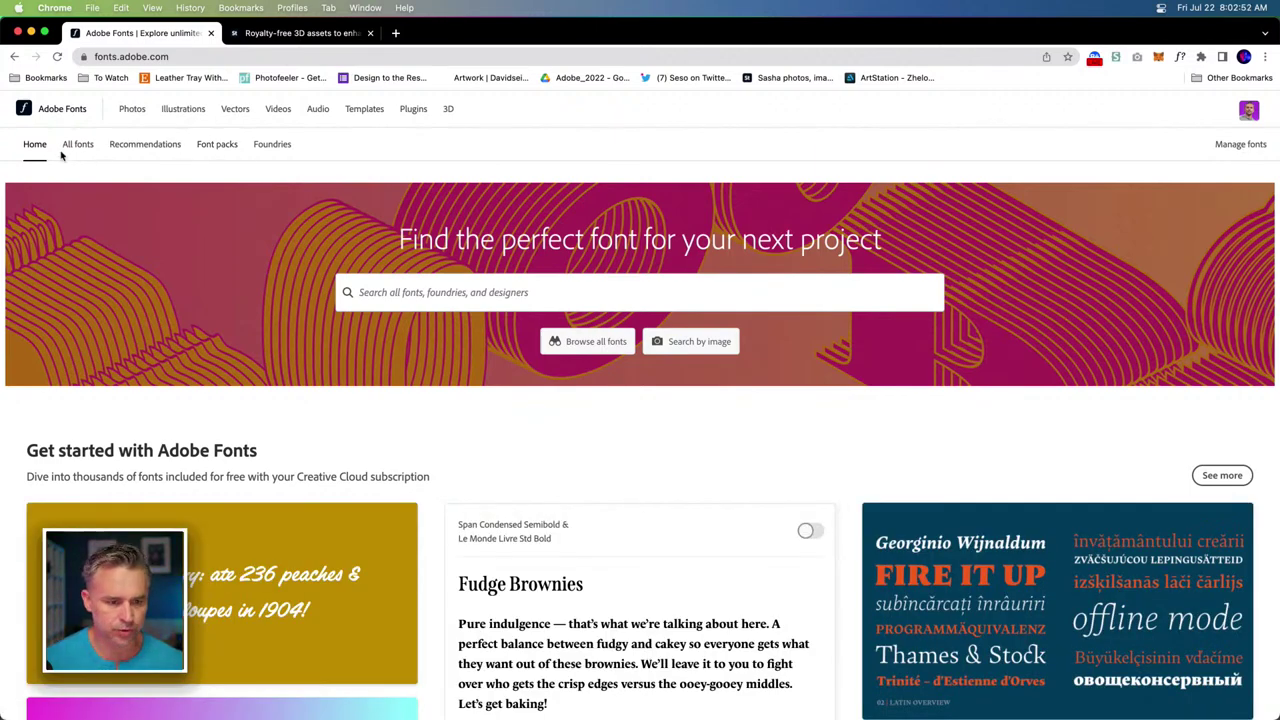
left_click(205, 145)
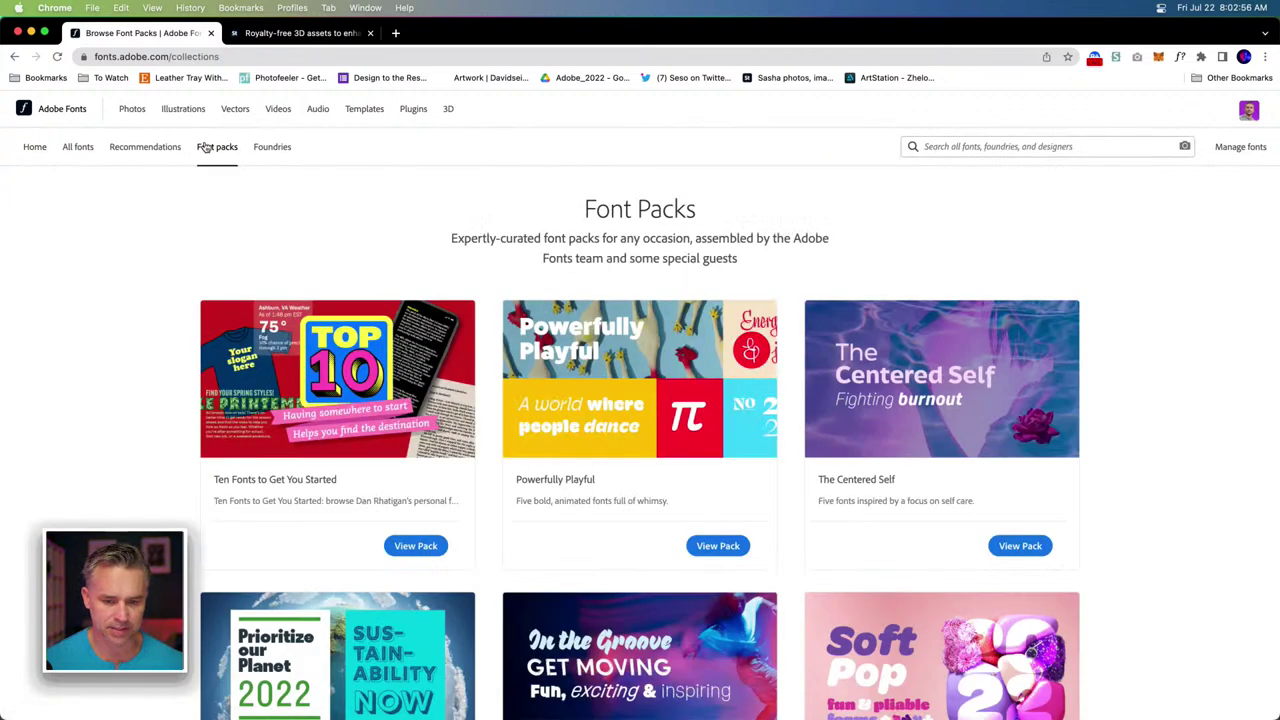
left_click(128, 150)
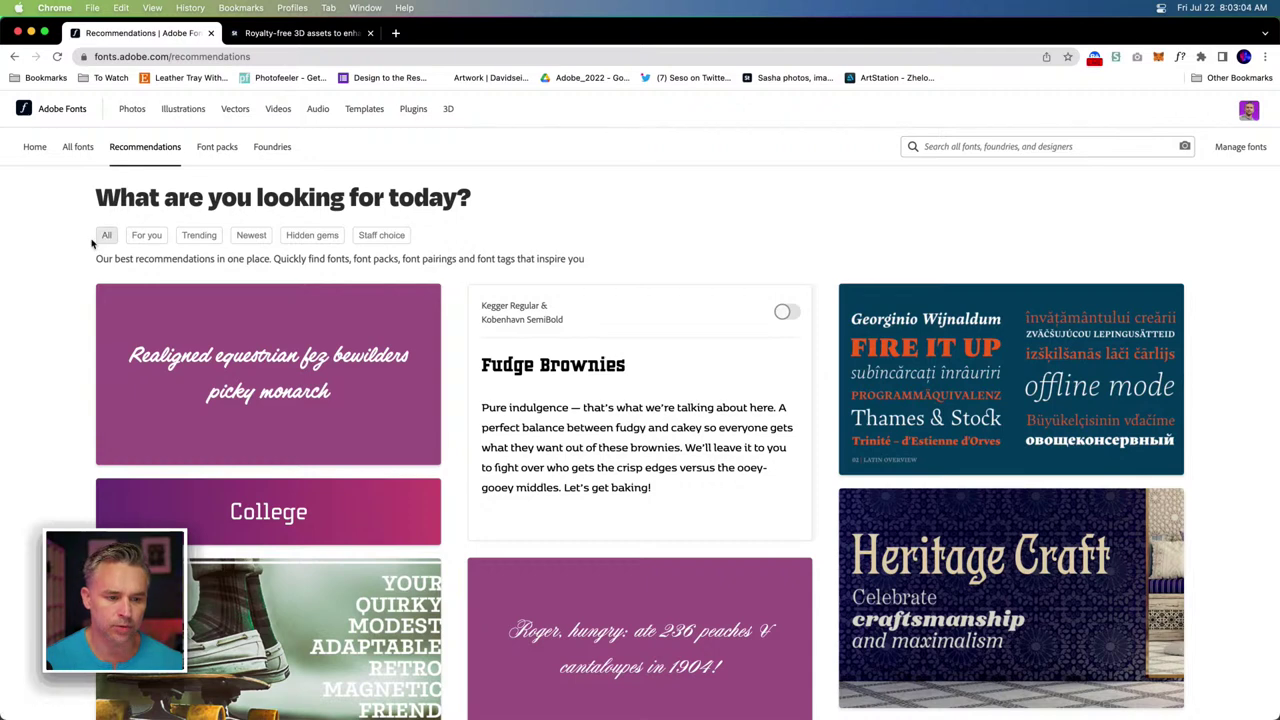
left_click(204, 236)
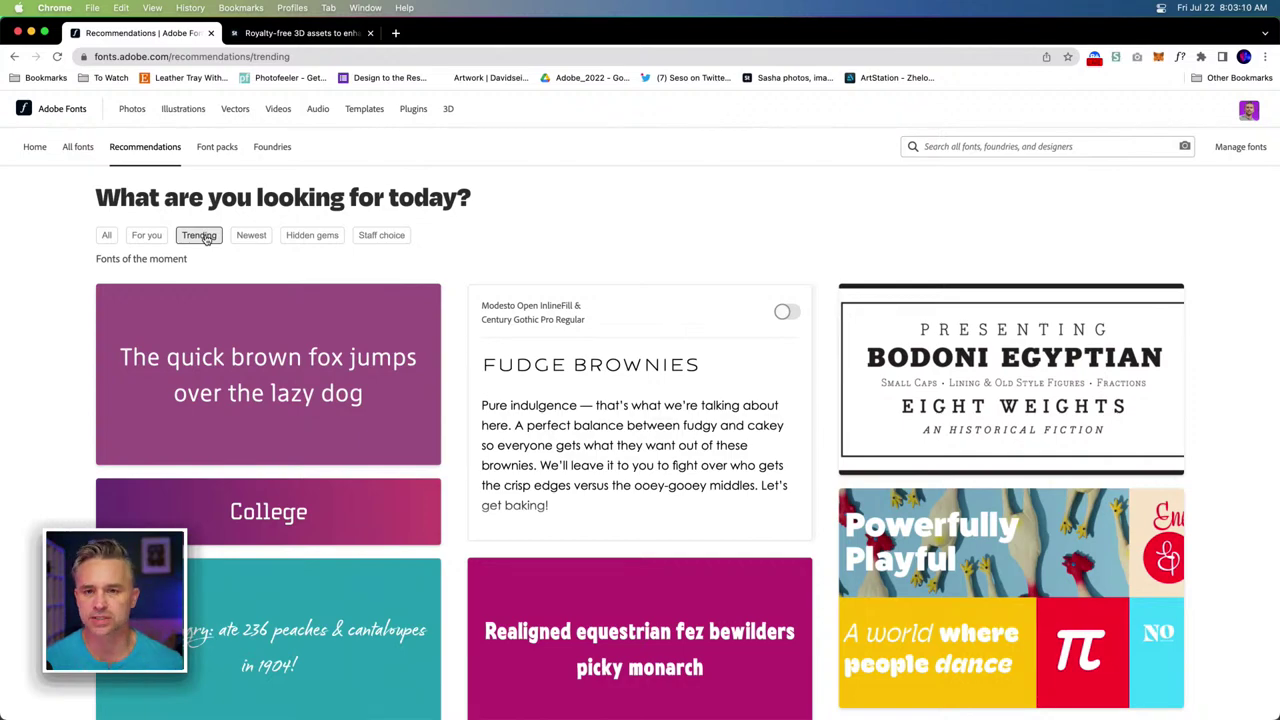
Examine the trending fonts, font pairings and font packs for bold display typefaces suited to lettering.
scroll(575, 413, "down", 10)
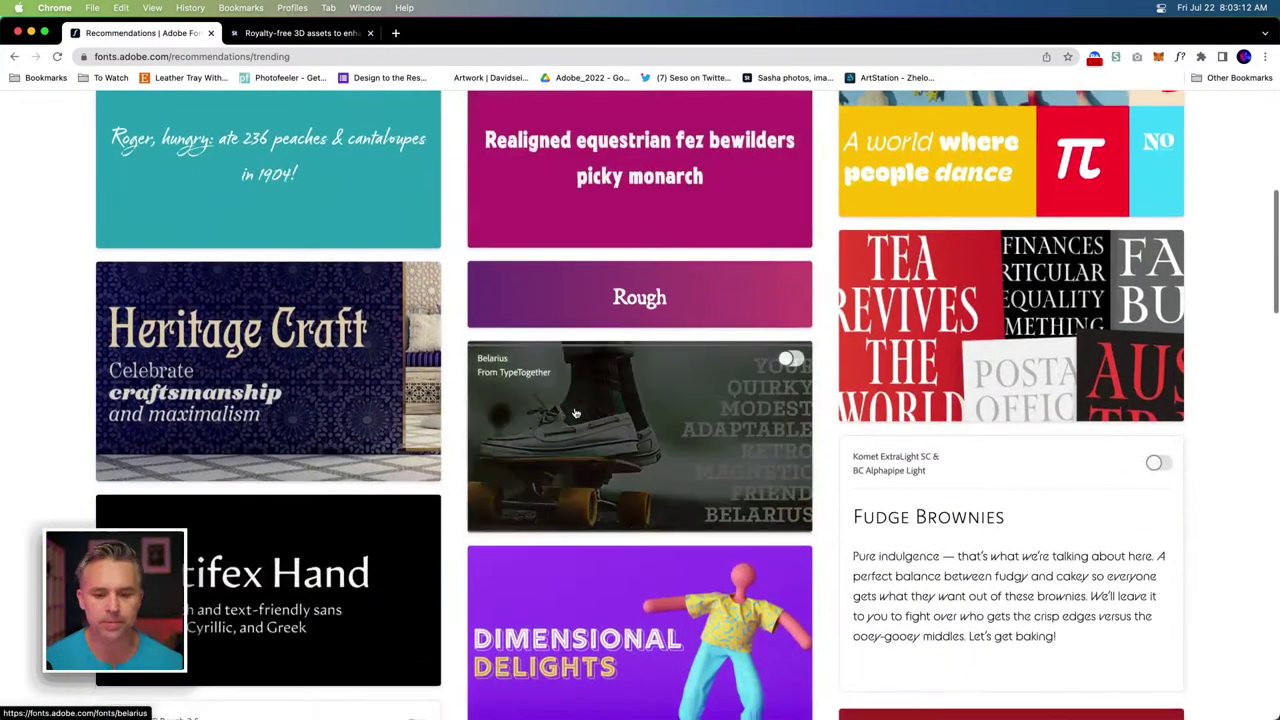
scroll(575, 413, "down", 6)
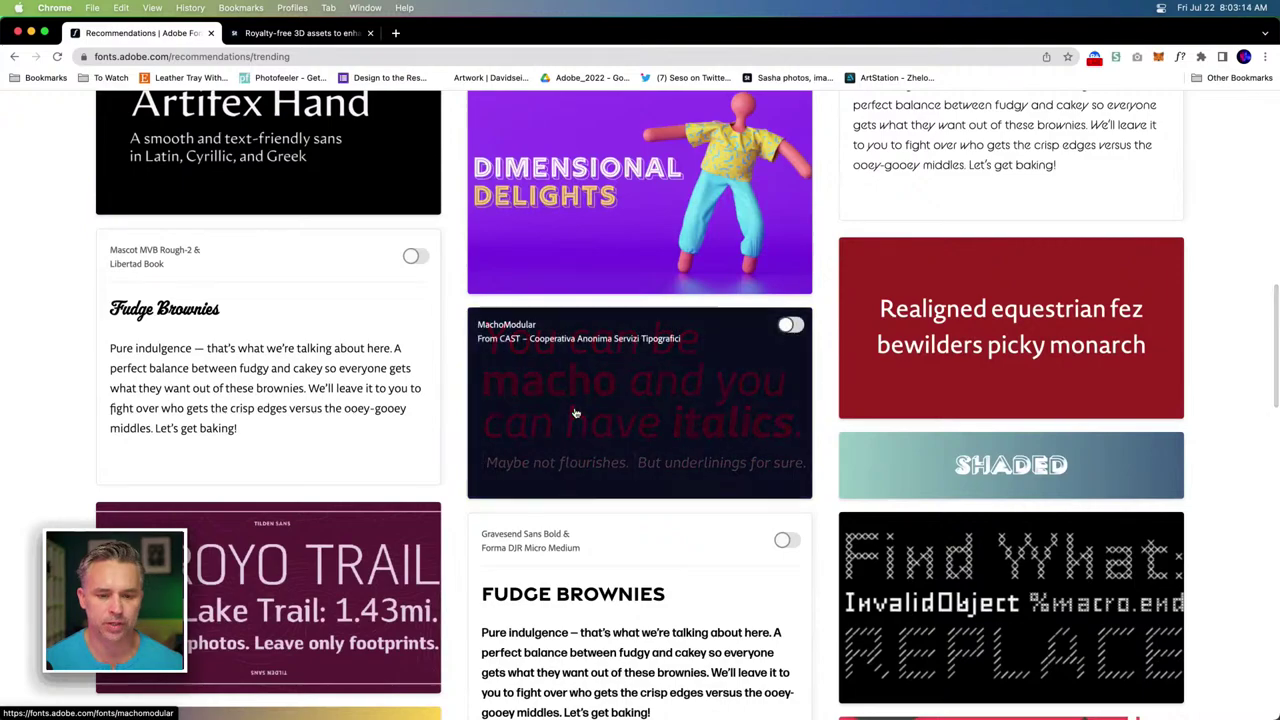
scroll(575, 413, "down", 8)
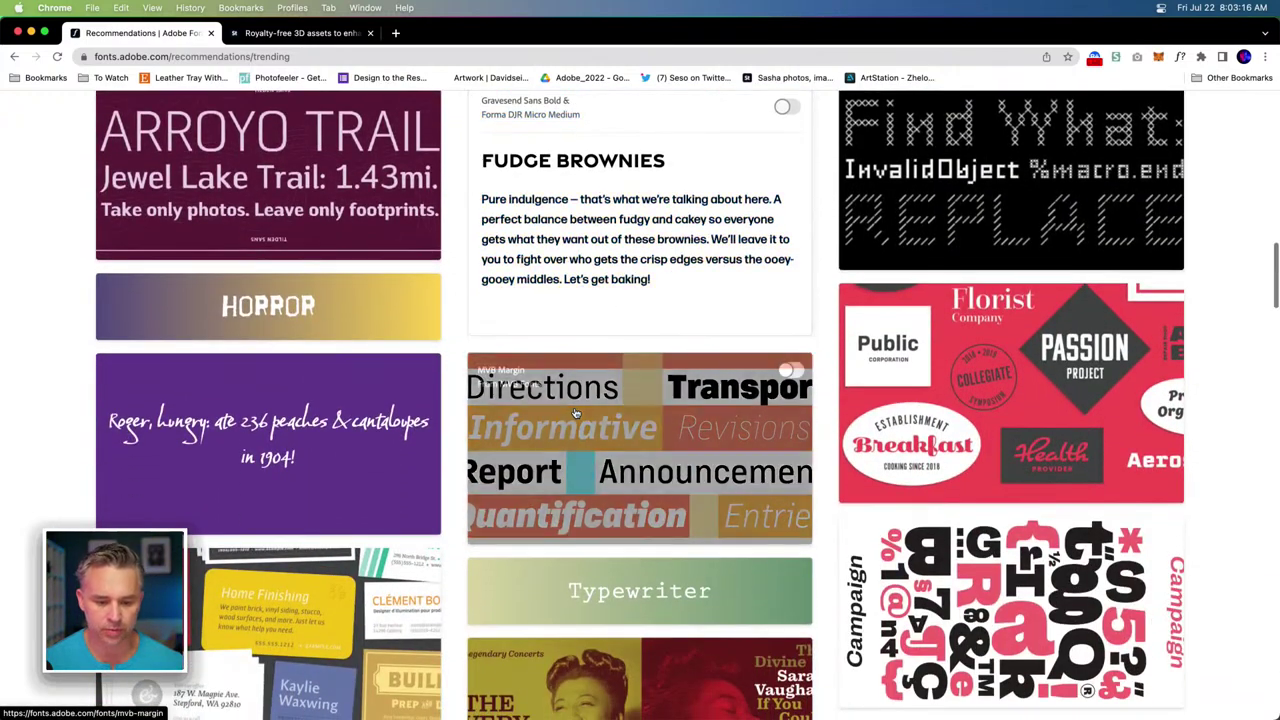
scroll(575, 413, "down", 7)
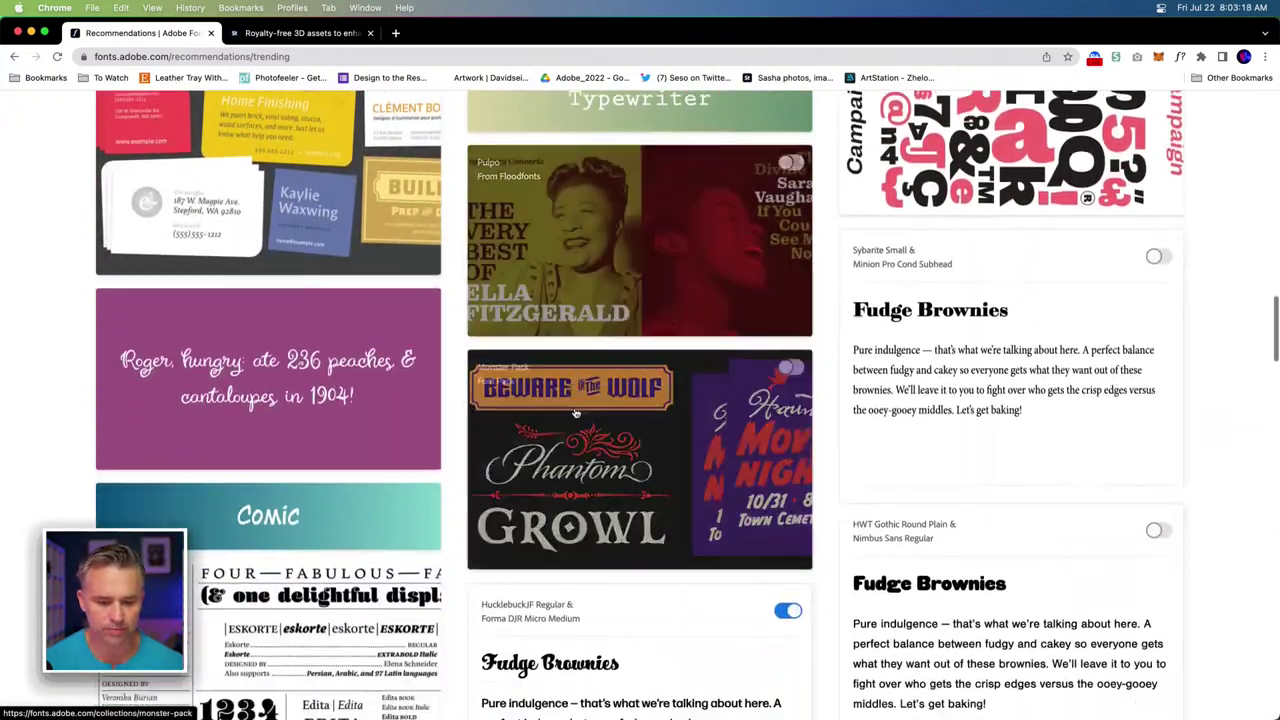
scroll(575, 413, "down", 9)
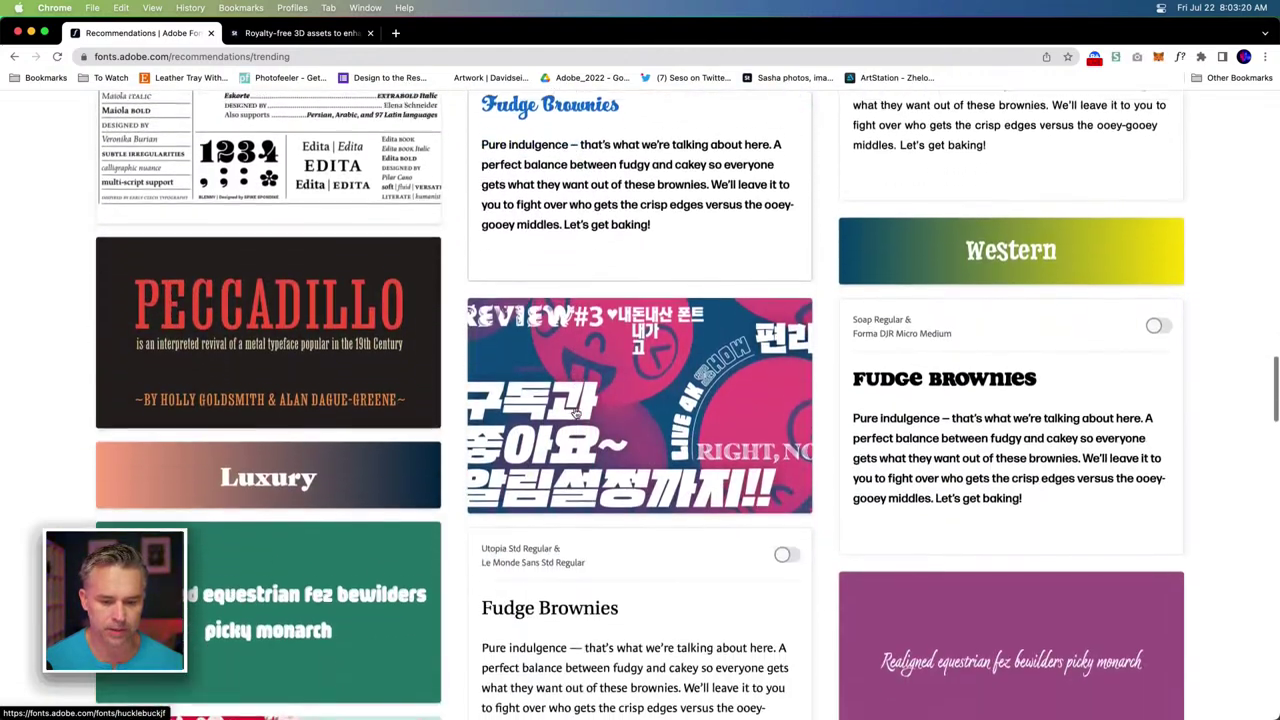
scroll(576, 413, "down", 1)
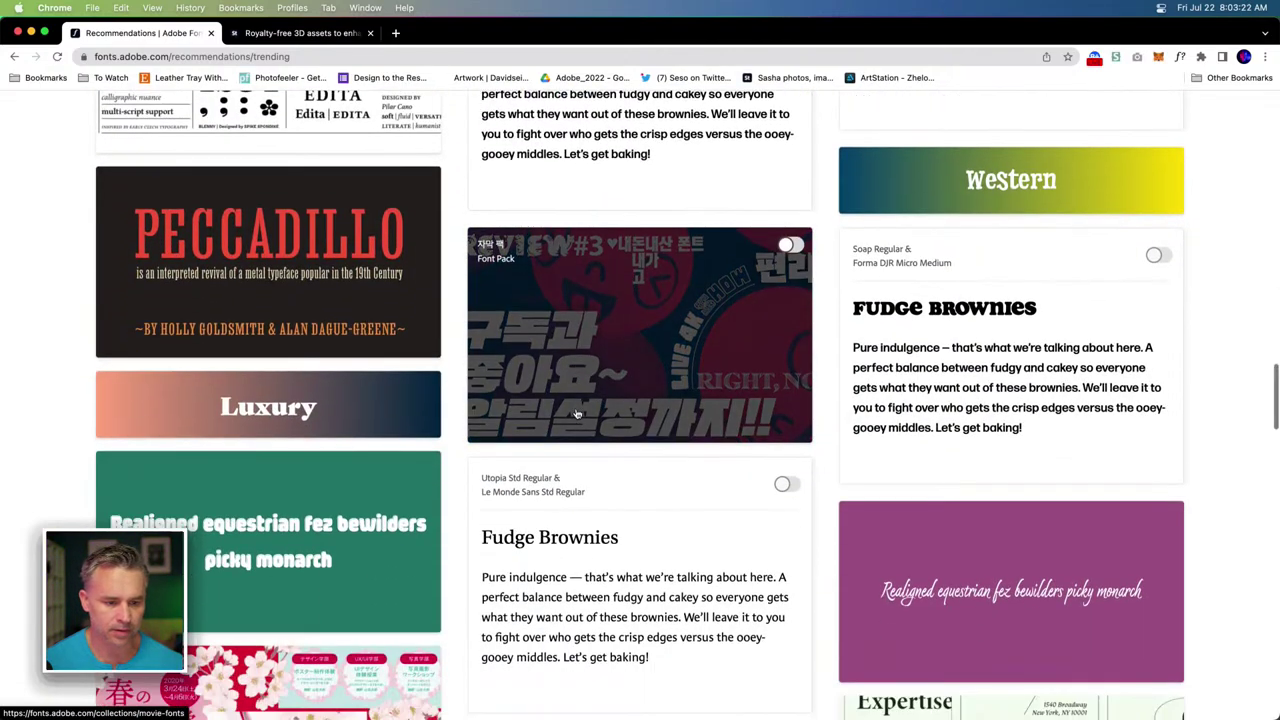
scroll(552, 408, "down", 7)
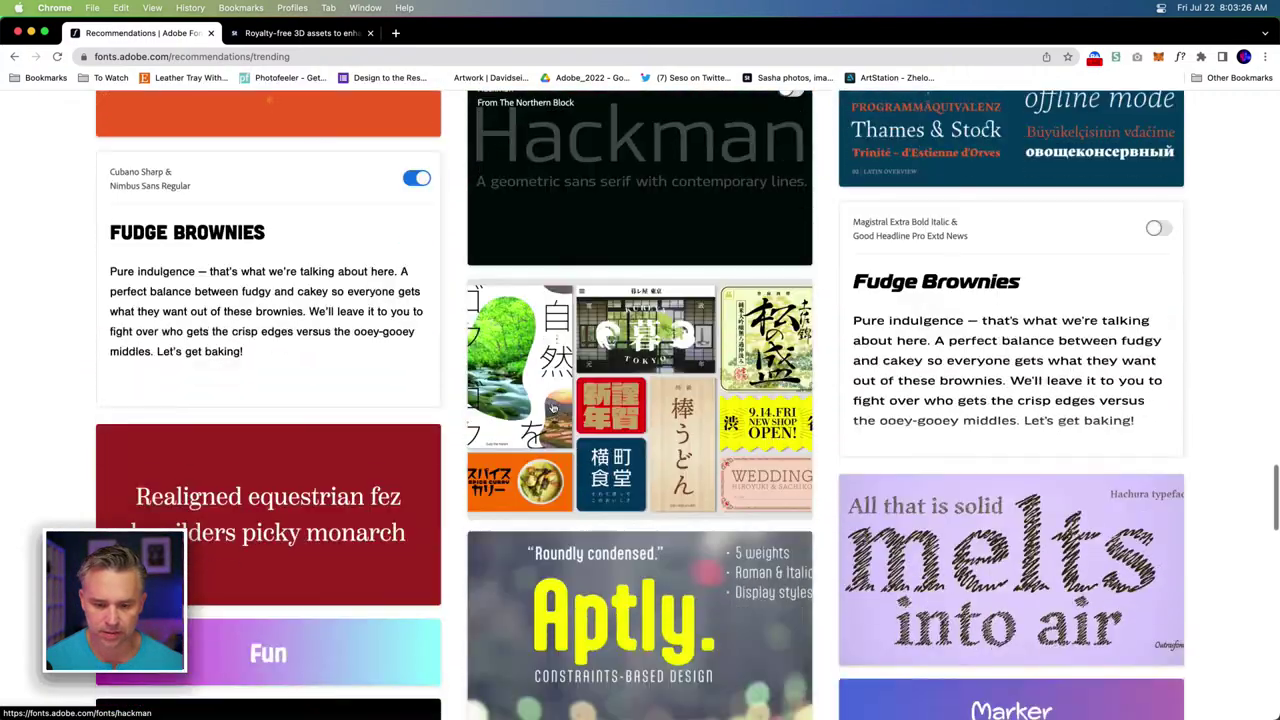
scroll(572, 413, "down", 10)
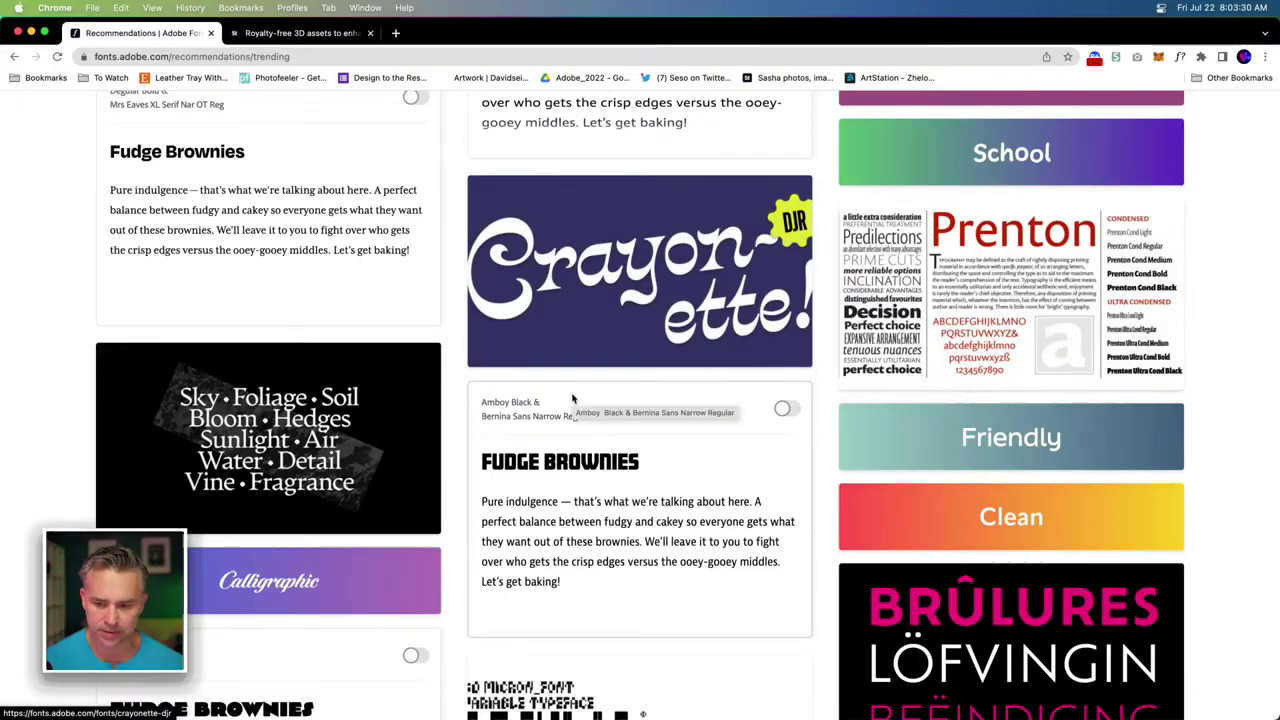
scroll(572, 398, "down", 6)
scroll(572, 400, "up", 20)
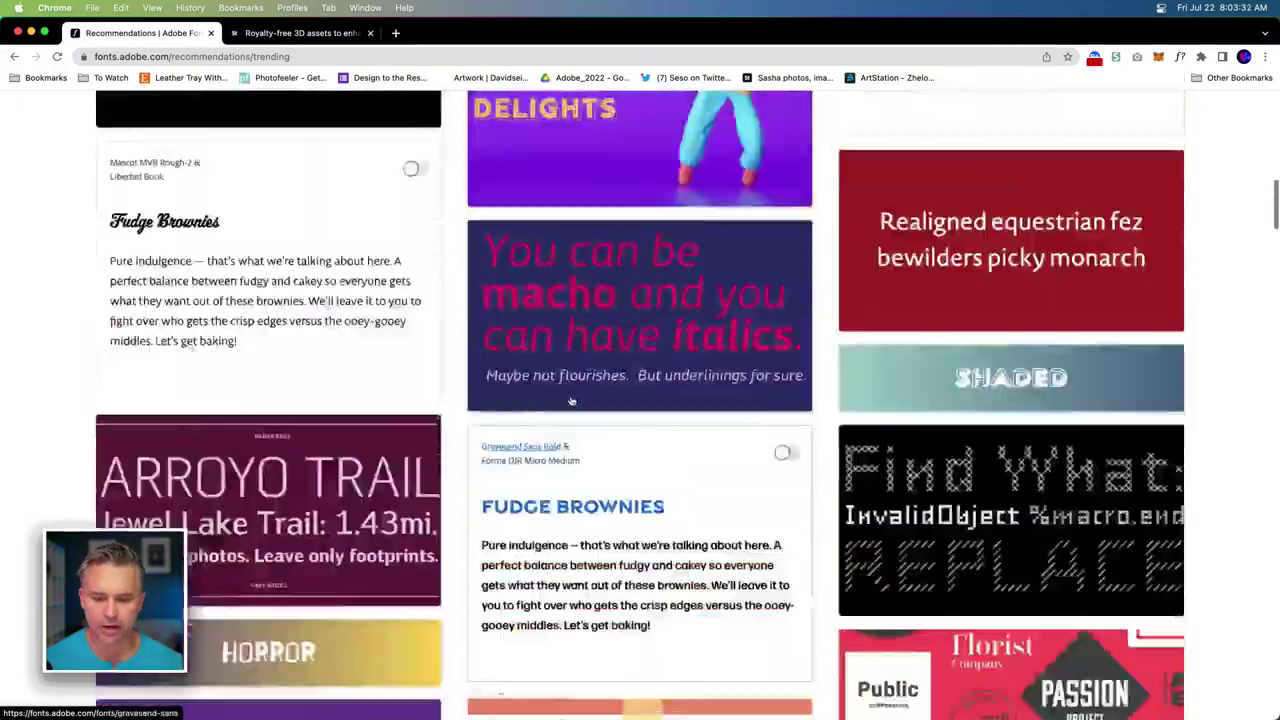
scroll(572, 401, "down", 3)
scroll(572, 401, "down", 2)
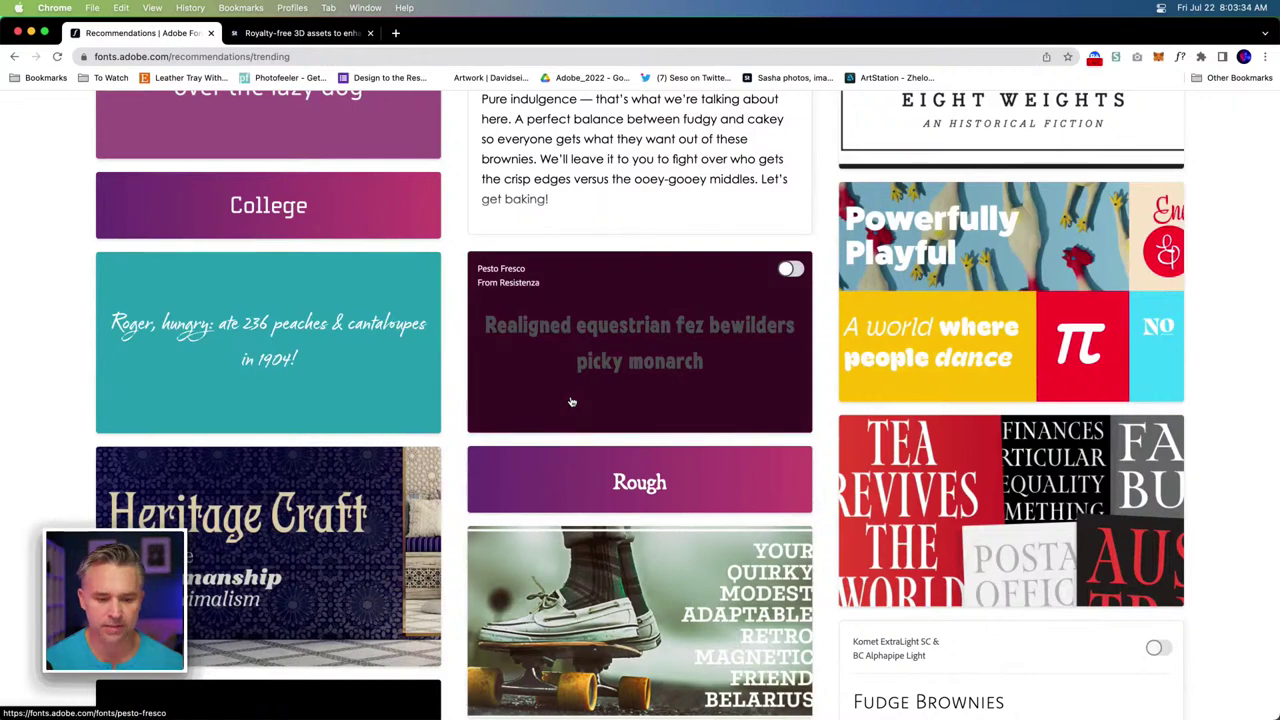
scroll(572, 401, "up", 6)
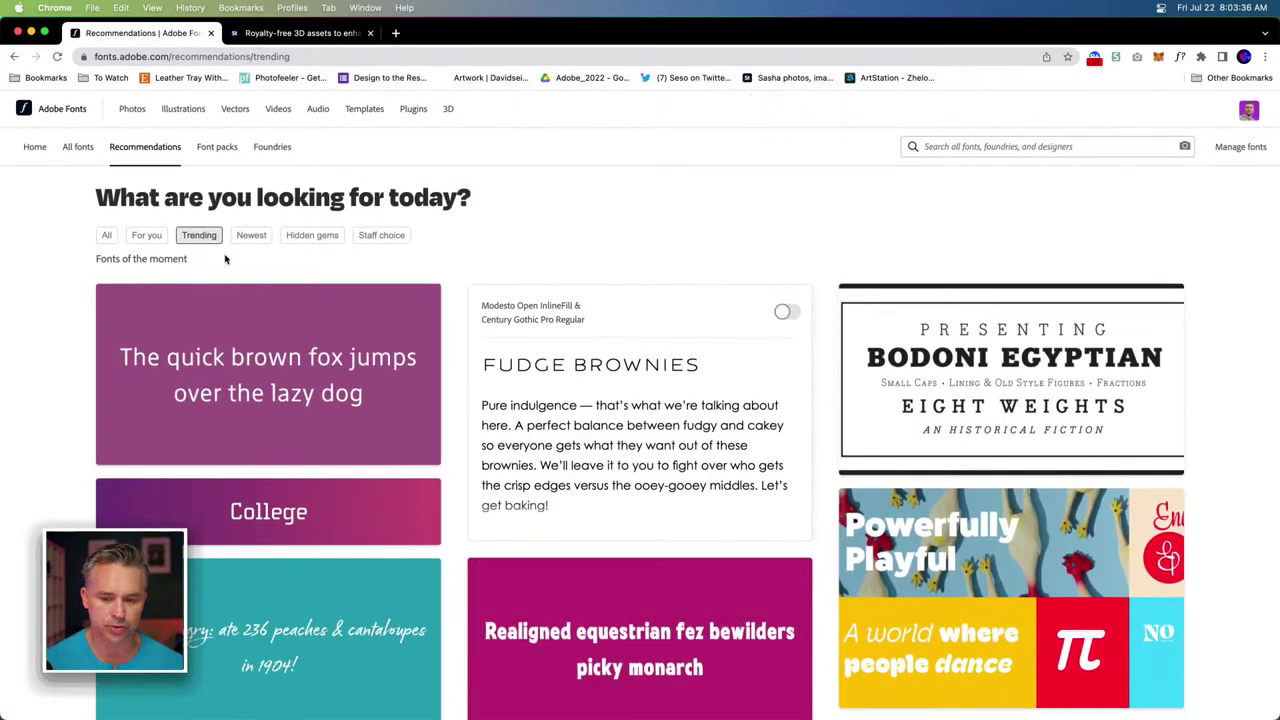
scroll(696, 289, "down", 5)
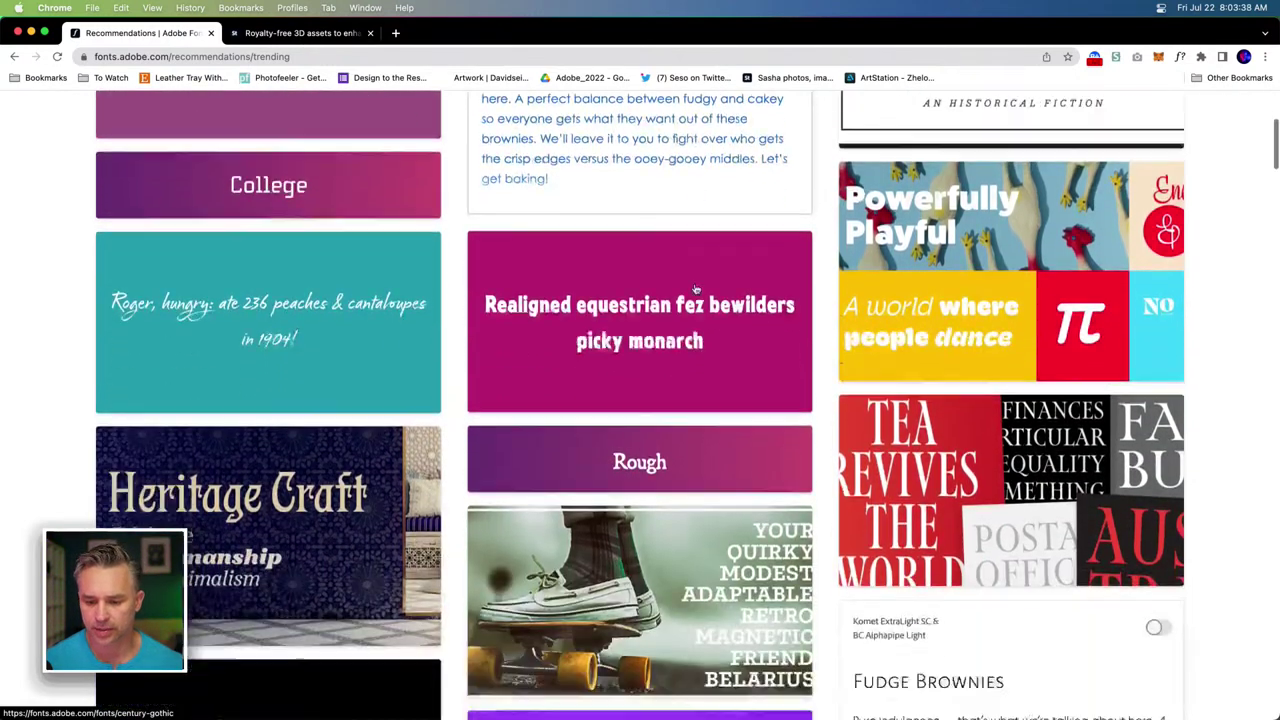
scroll(696, 289, "down", 15)
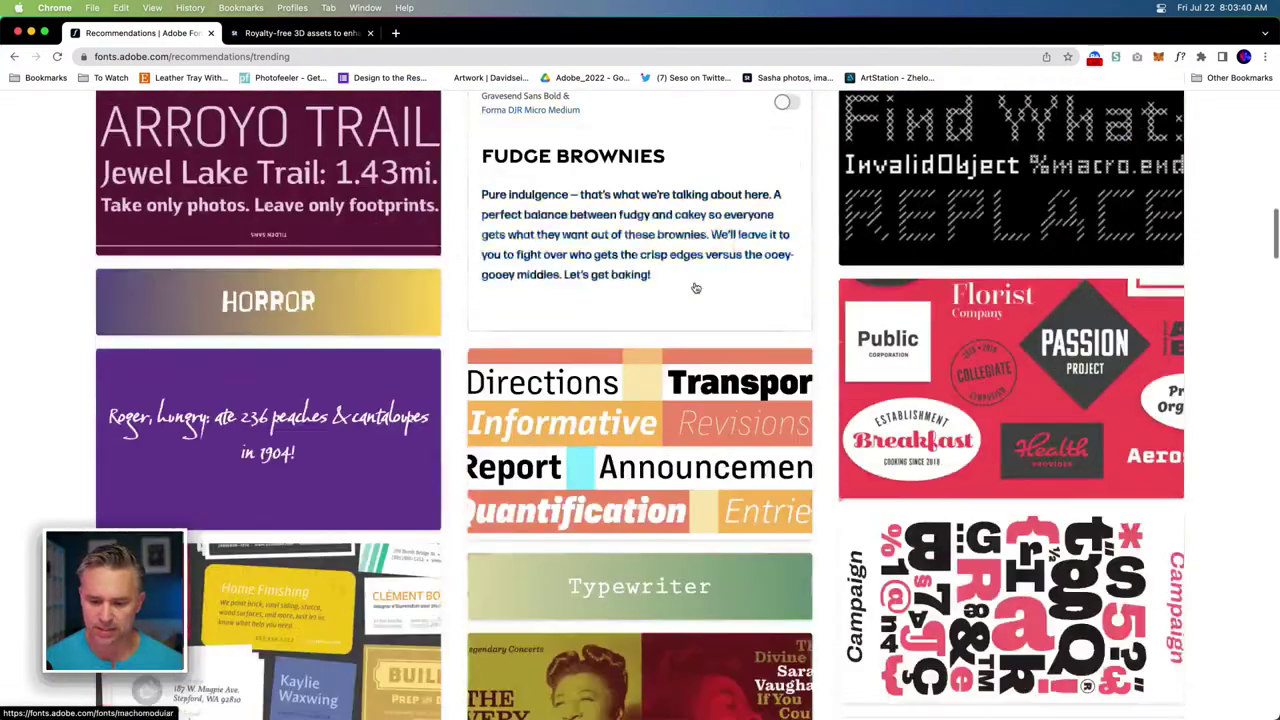
scroll(812, 481, "down", 2)
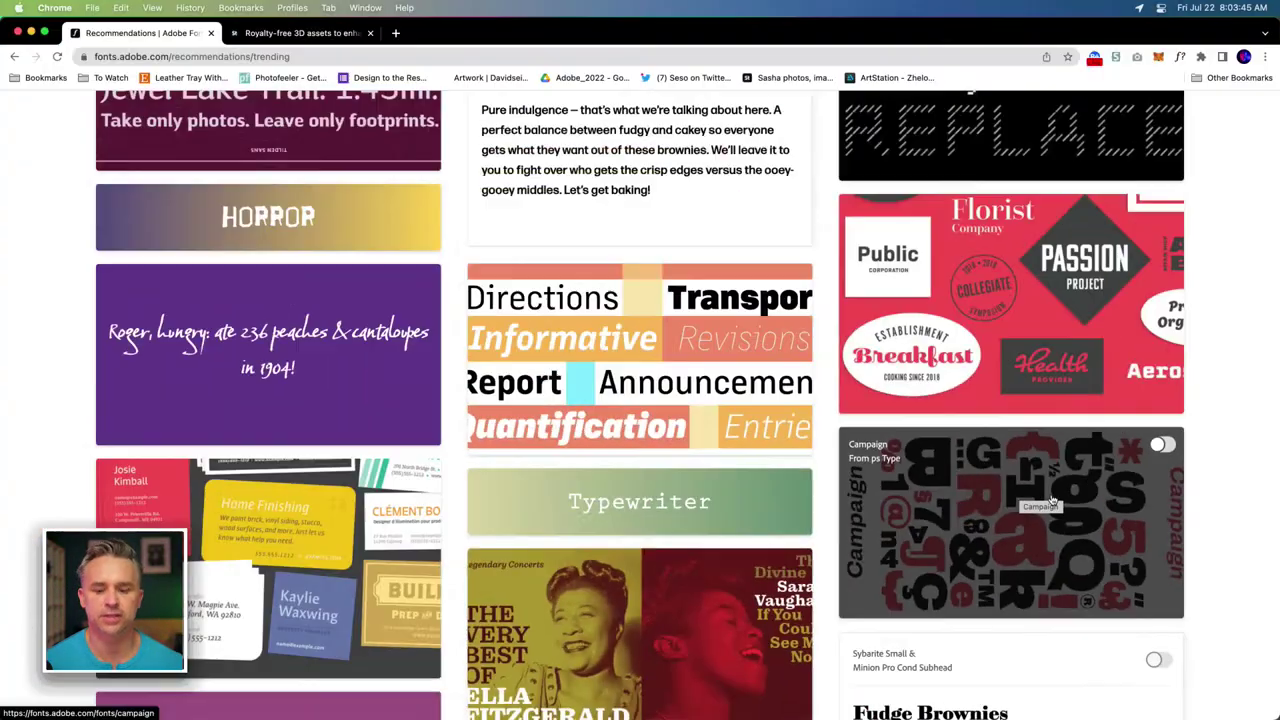
scroll(1053, 508, "down", 10)
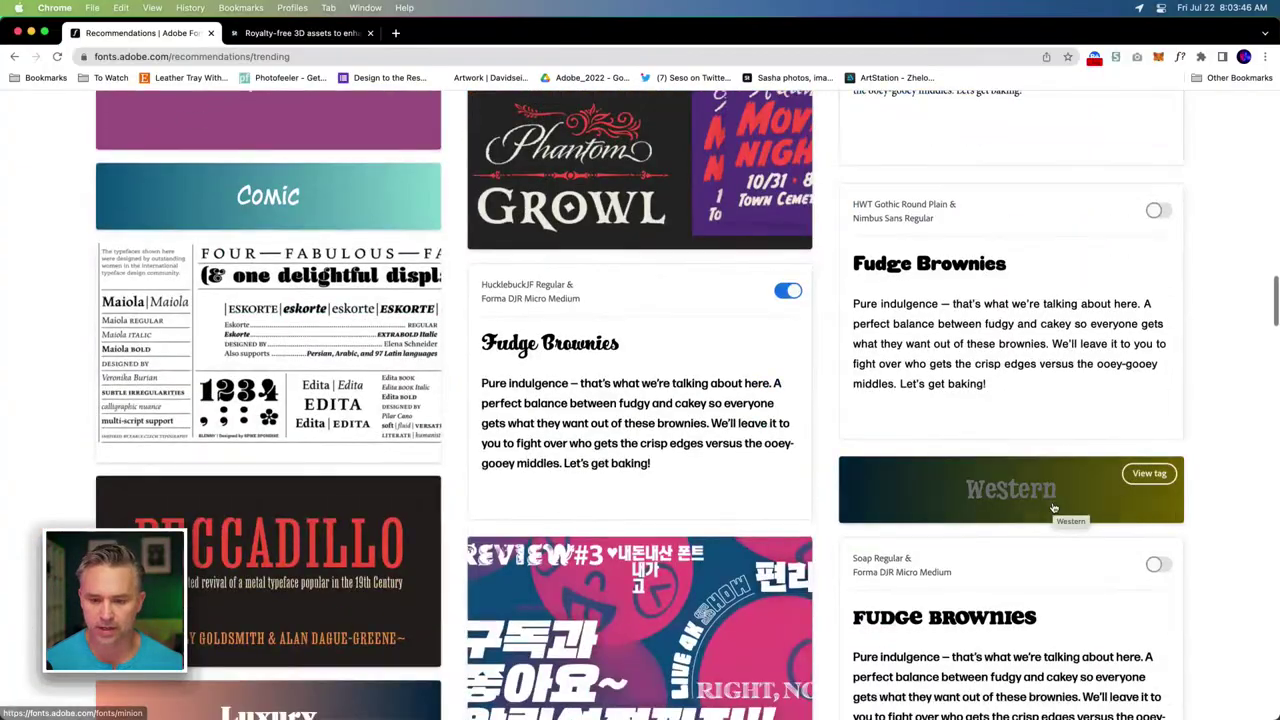
Return to Illustrator, select the upper Friyay text and bring up the 3D and Materials settings for it.
left_click(31, 33)
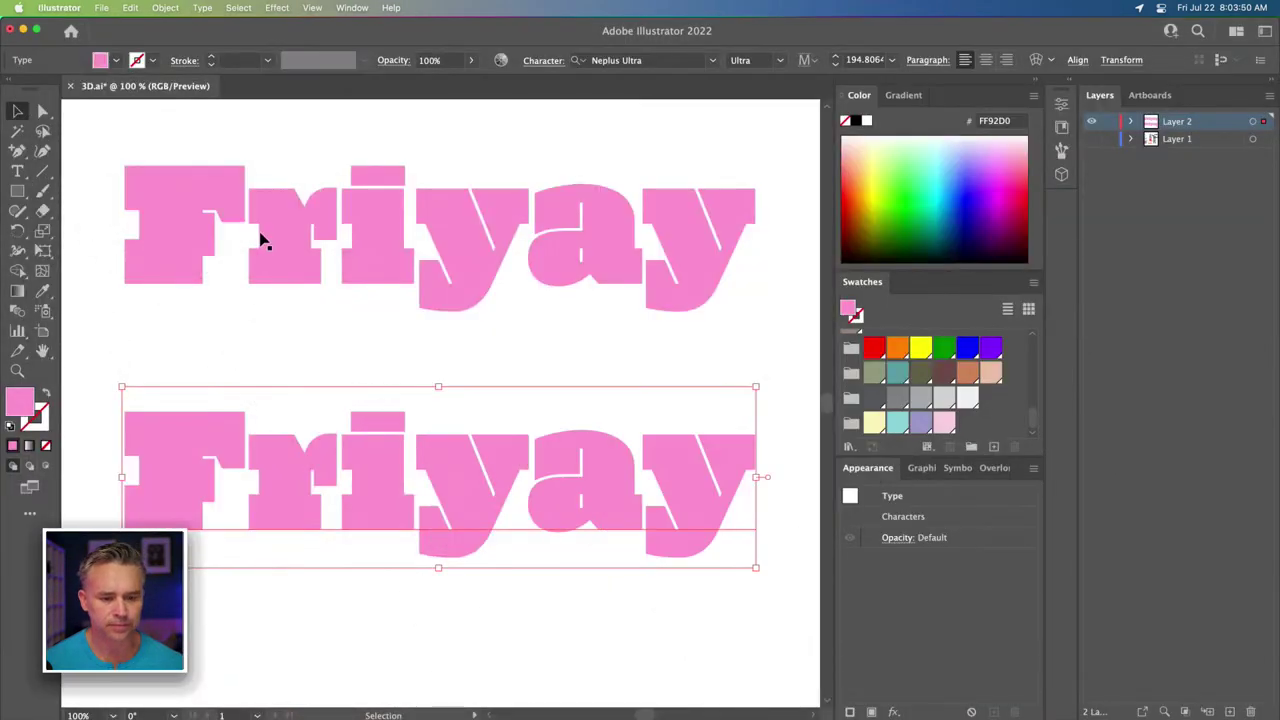
left_click(457, 220)
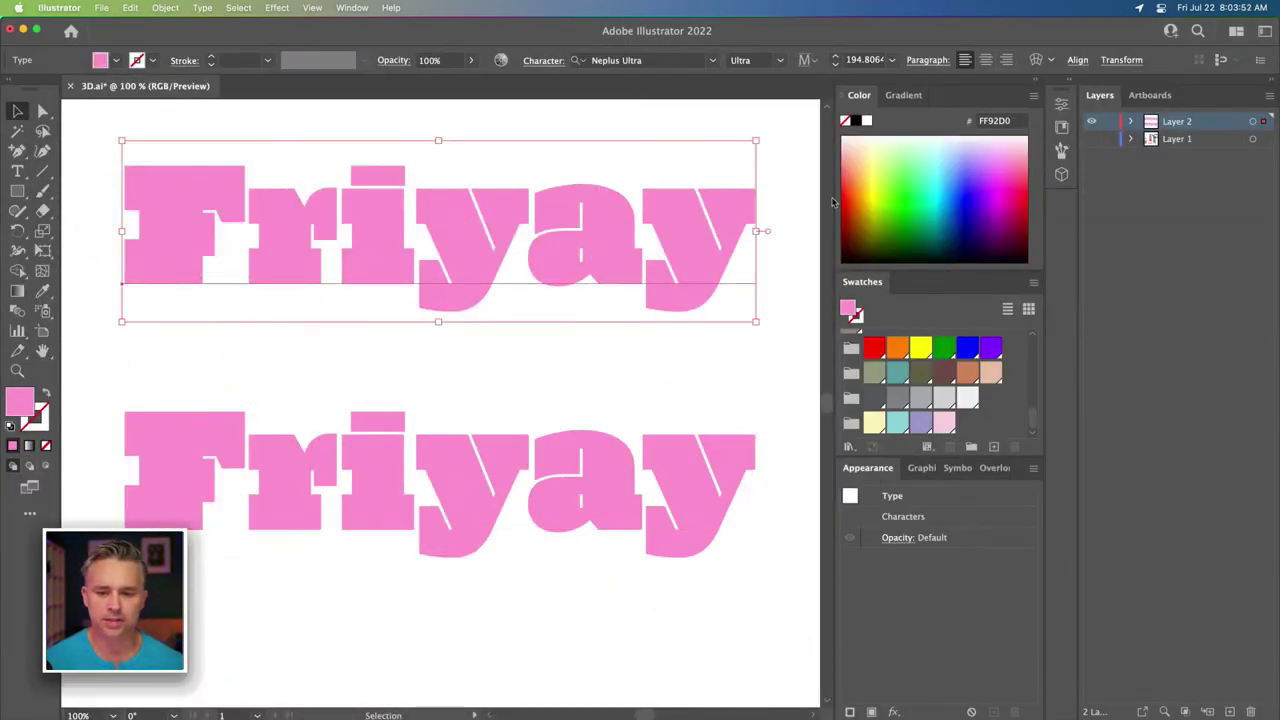
left_click(1061, 103)
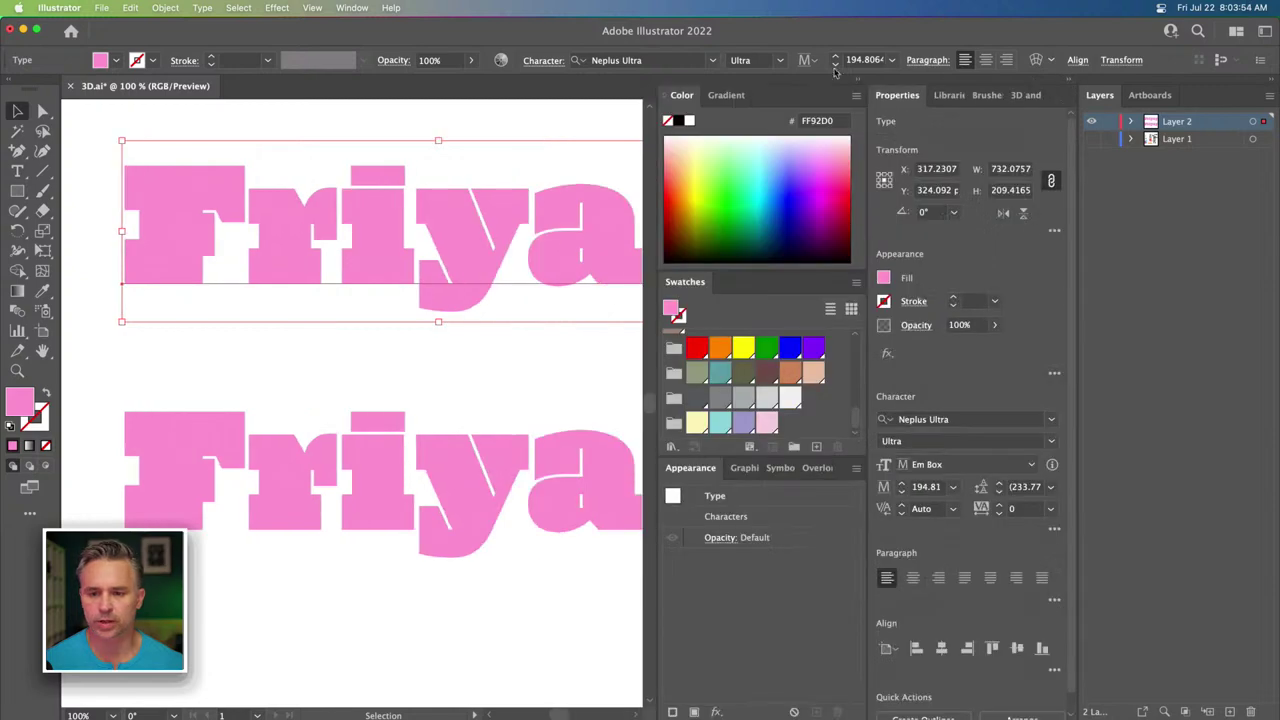
left_click(857, 80)
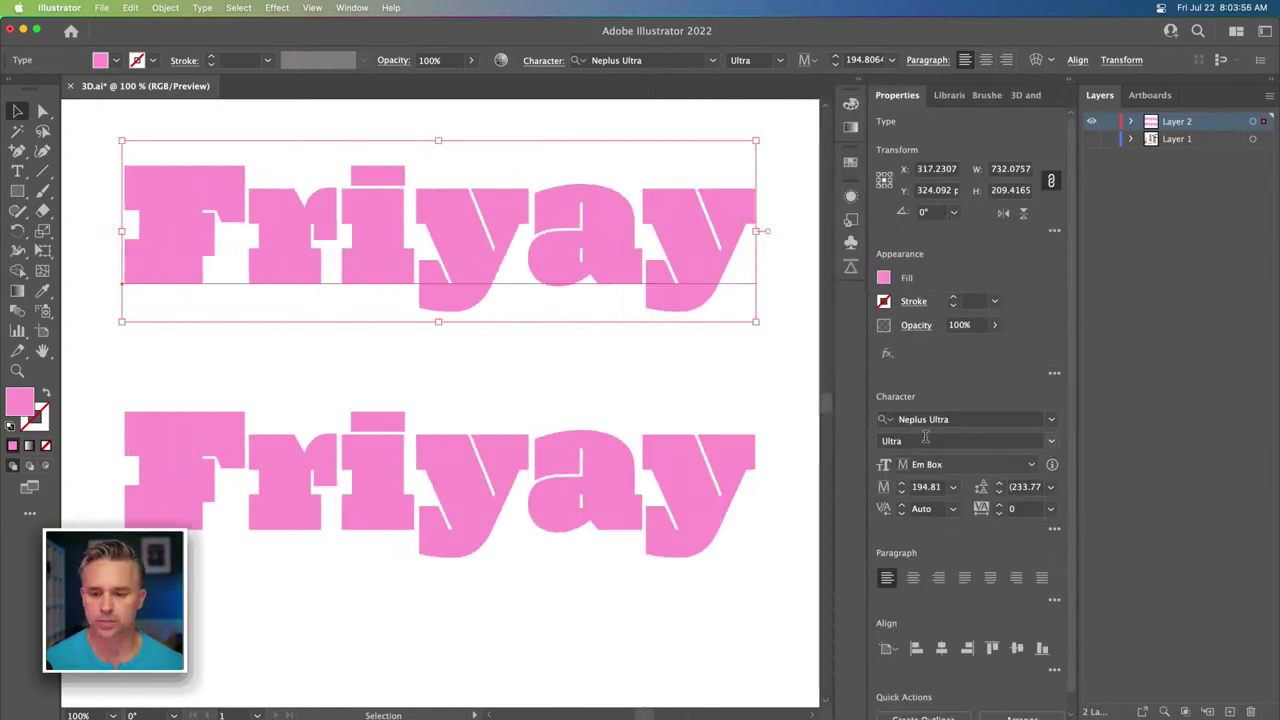
left_click(1025, 95)
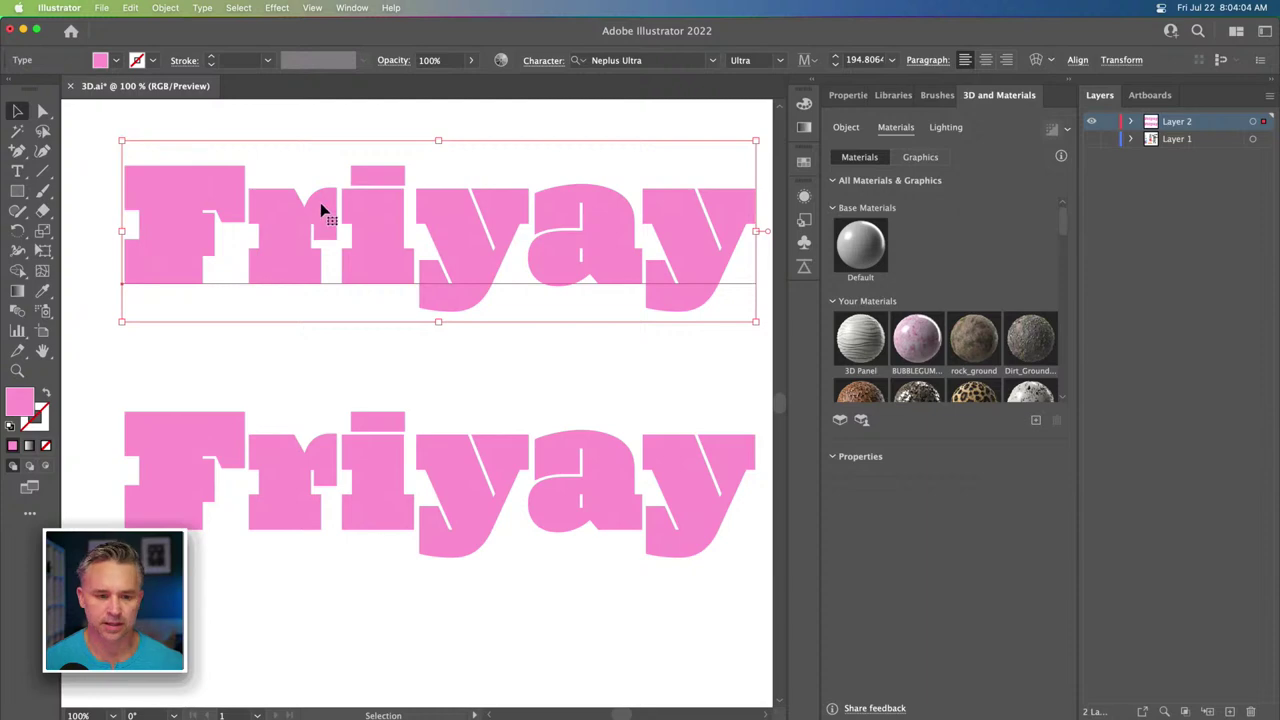
Extrude the upper Friyay text in 3D and rotate it freehand to about X 30°, Y 26° and Z -4°.
left_click(846, 128)
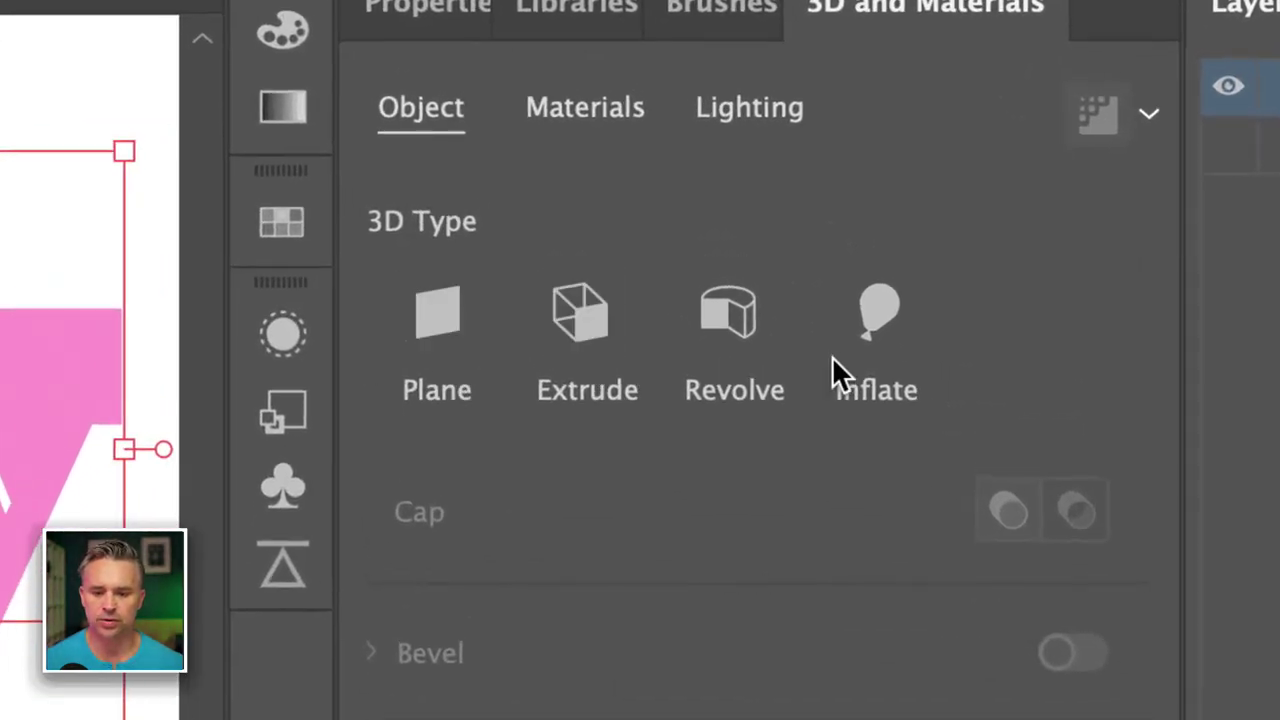
left_click(565, 330)
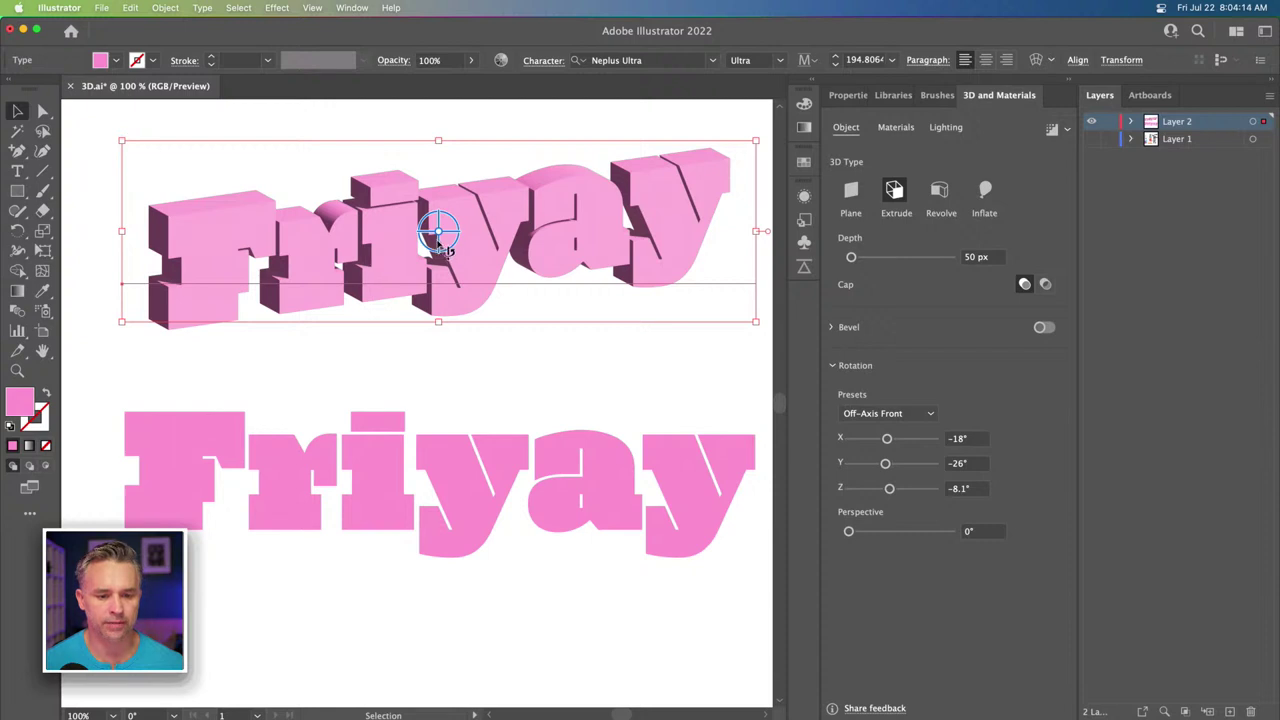
mouse_move(440, 243)
left_mouse_down()
mouse_move(425, 245)
mouse_move(437, 240)
mouse_move(435, 207)
mouse_move(443, 277)
mouse_move(449, 243)
mouse_move(432, 222)
mouse_move(474, 257)
mouse_move(429, 234)
left_mouse_up()
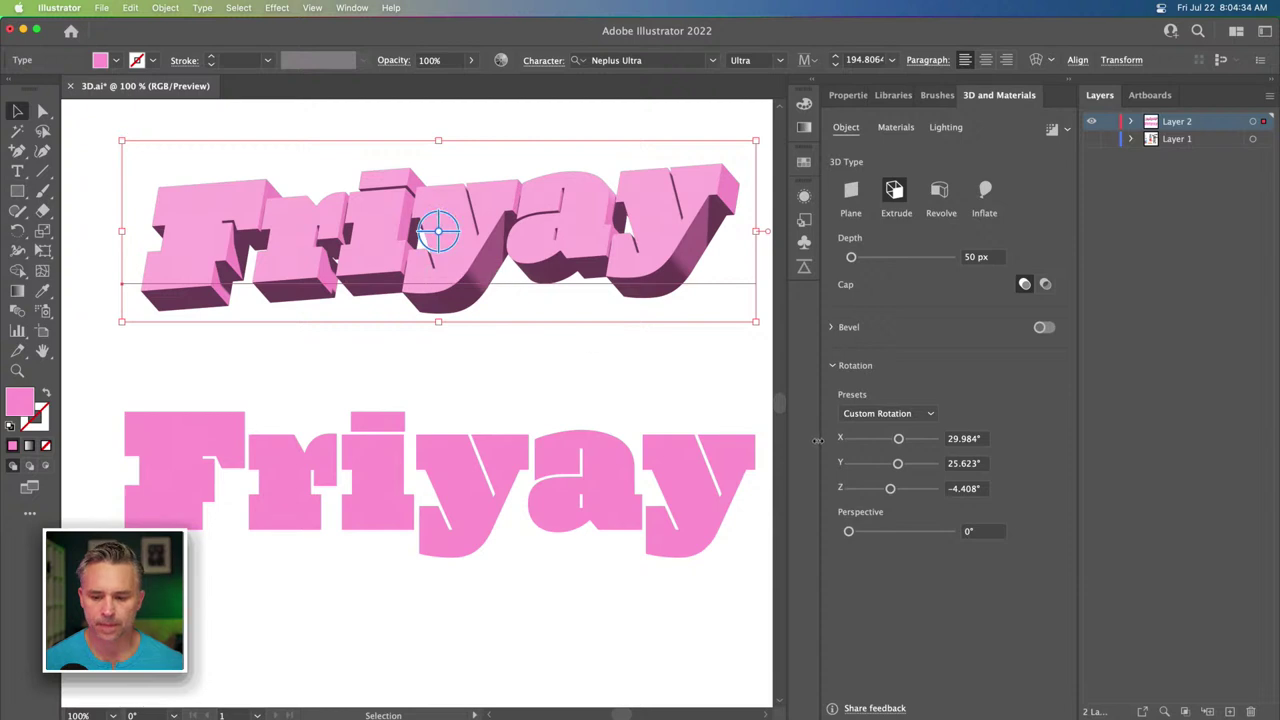
Delete the flat lower Friyay copy and deepen the remaining lettering's extrusion to about 788 px, repositioning it so the word stays on the canvas.
left_click_drag(851, 259, 868, 257)
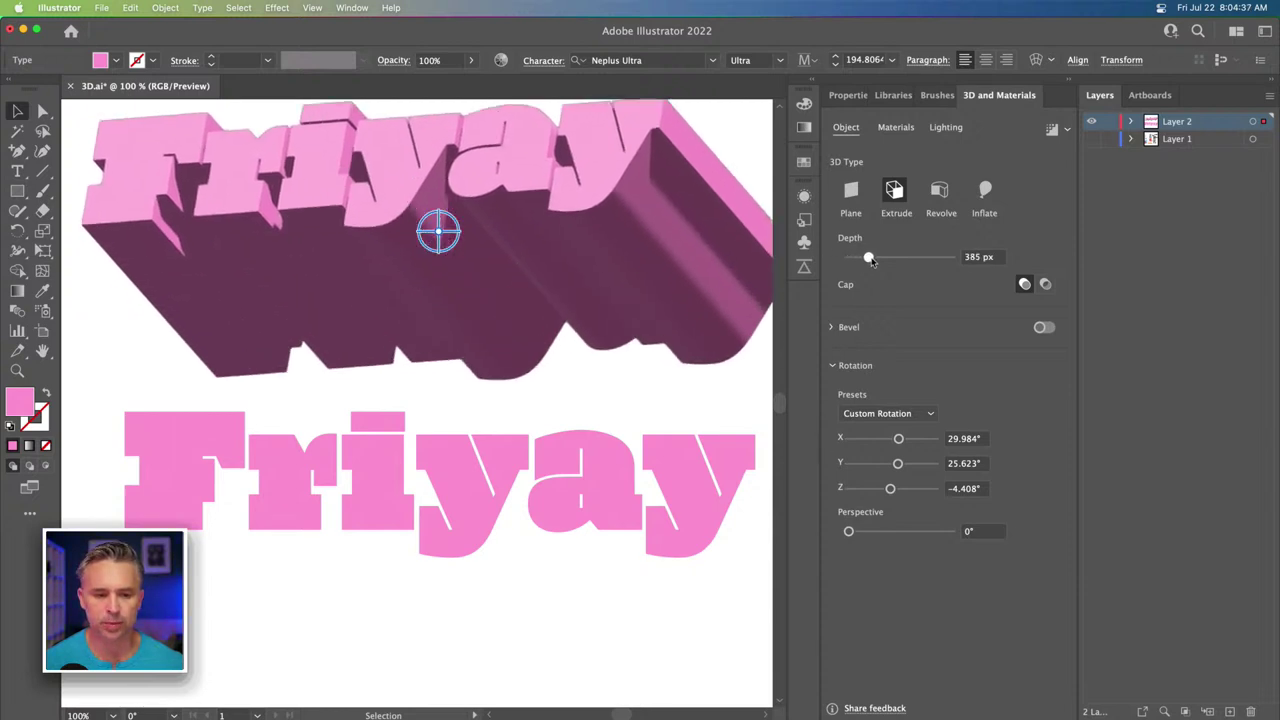
left_click(280, 444)
key("Delete")
left_click_drag(286, 206, 305, 319)
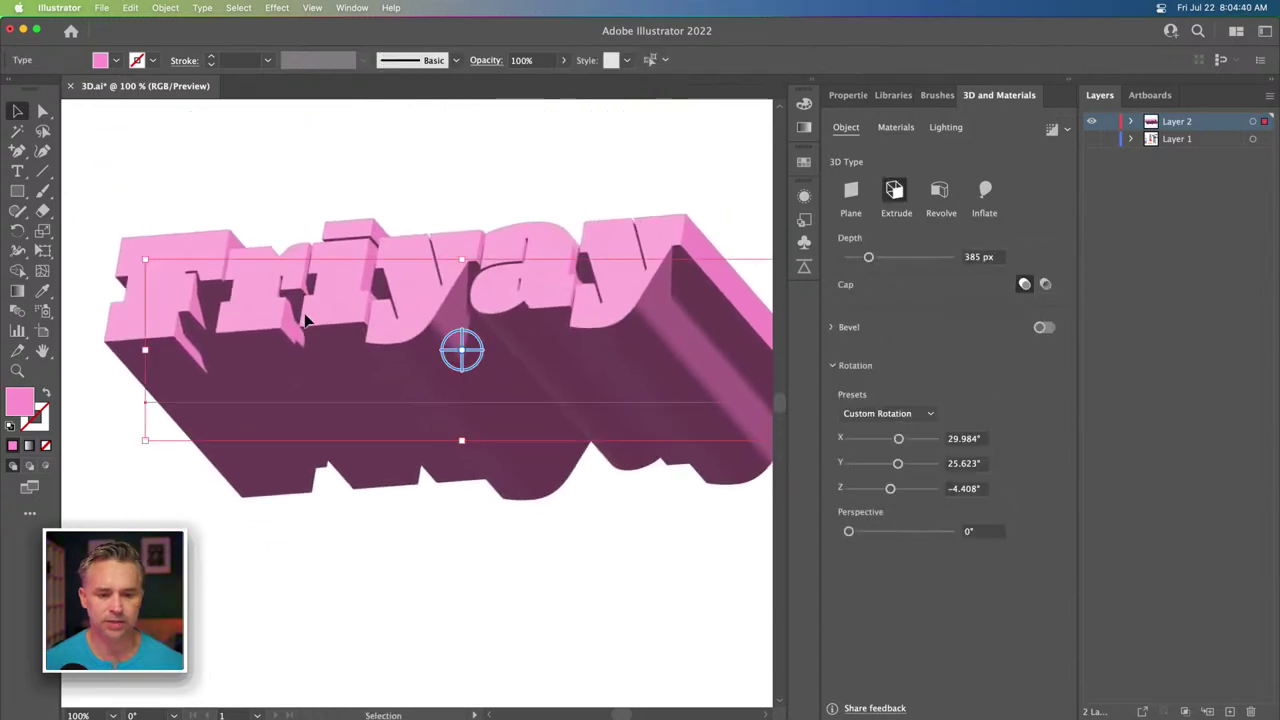
left_click_drag(868, 257, 888, 257)
left_click_drag(248, 130, 282, 288)
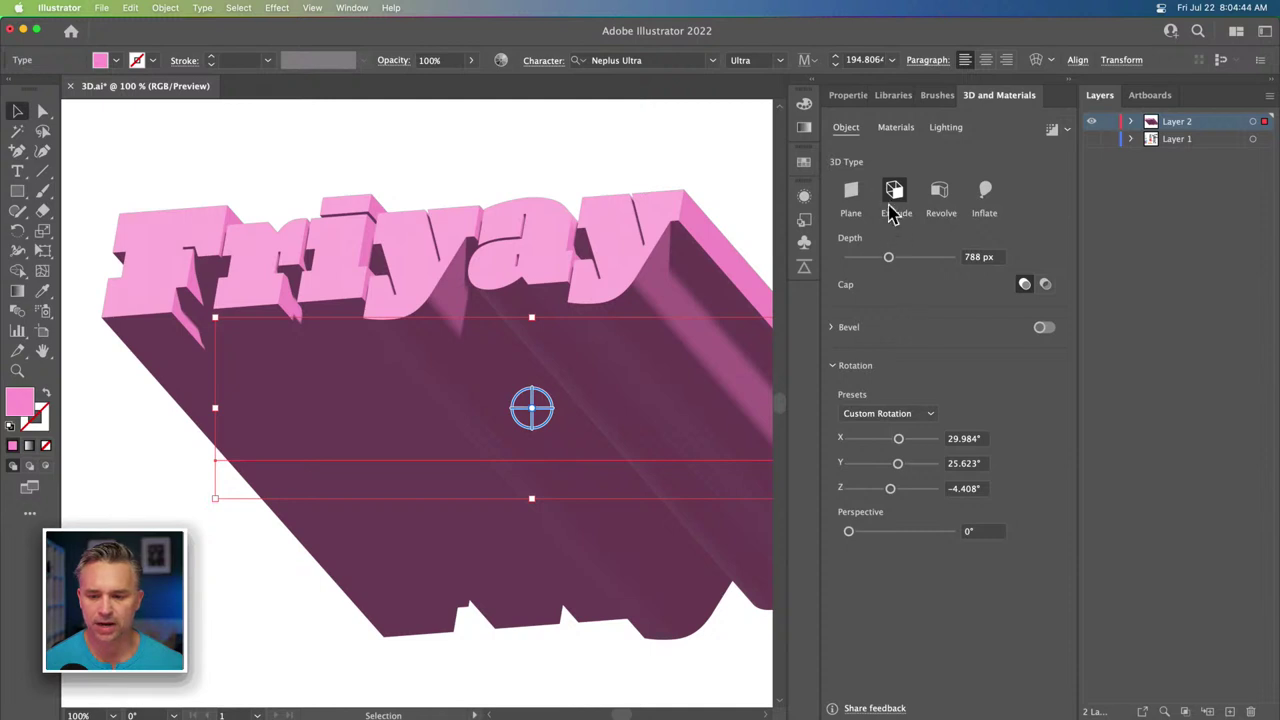
Rotate the extruded lettering freehand to about X 35°, Y 17° and Z -0.4° so the word's front face sits nearly level.
left_click_drag(528, 408, 552, 406)
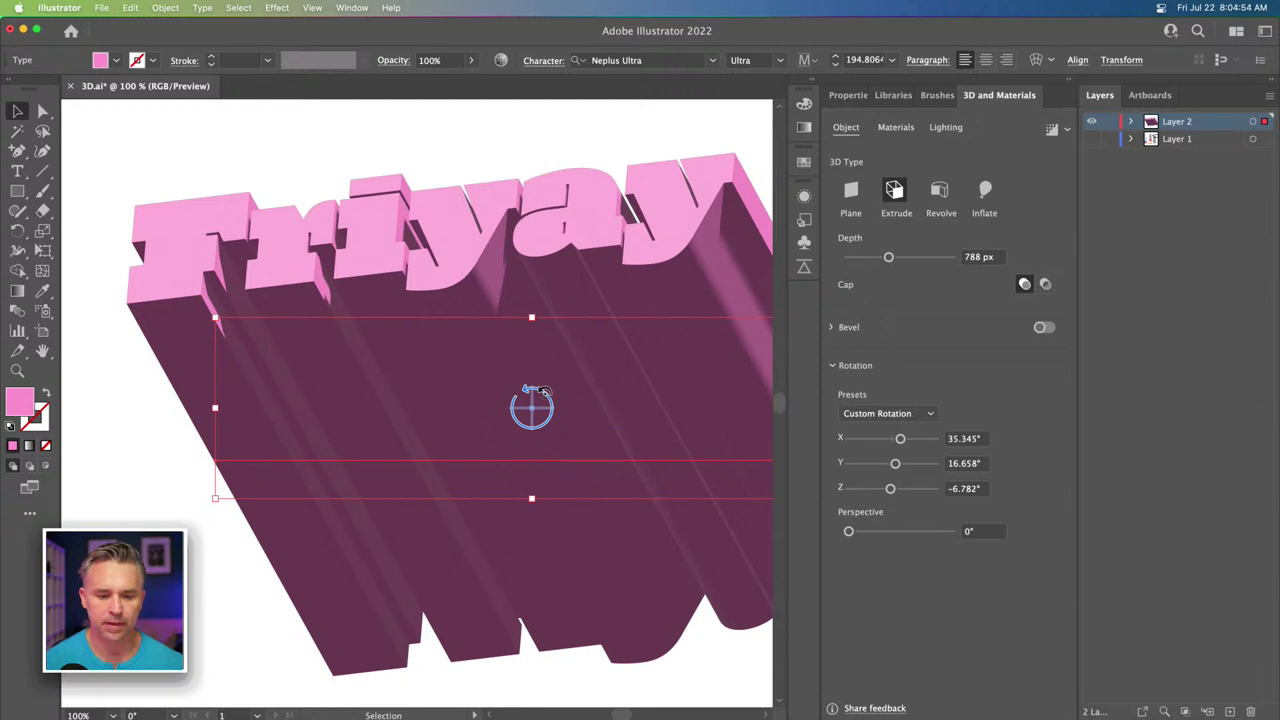
left_click_drag(543, 398, 547, 393)
key("space")
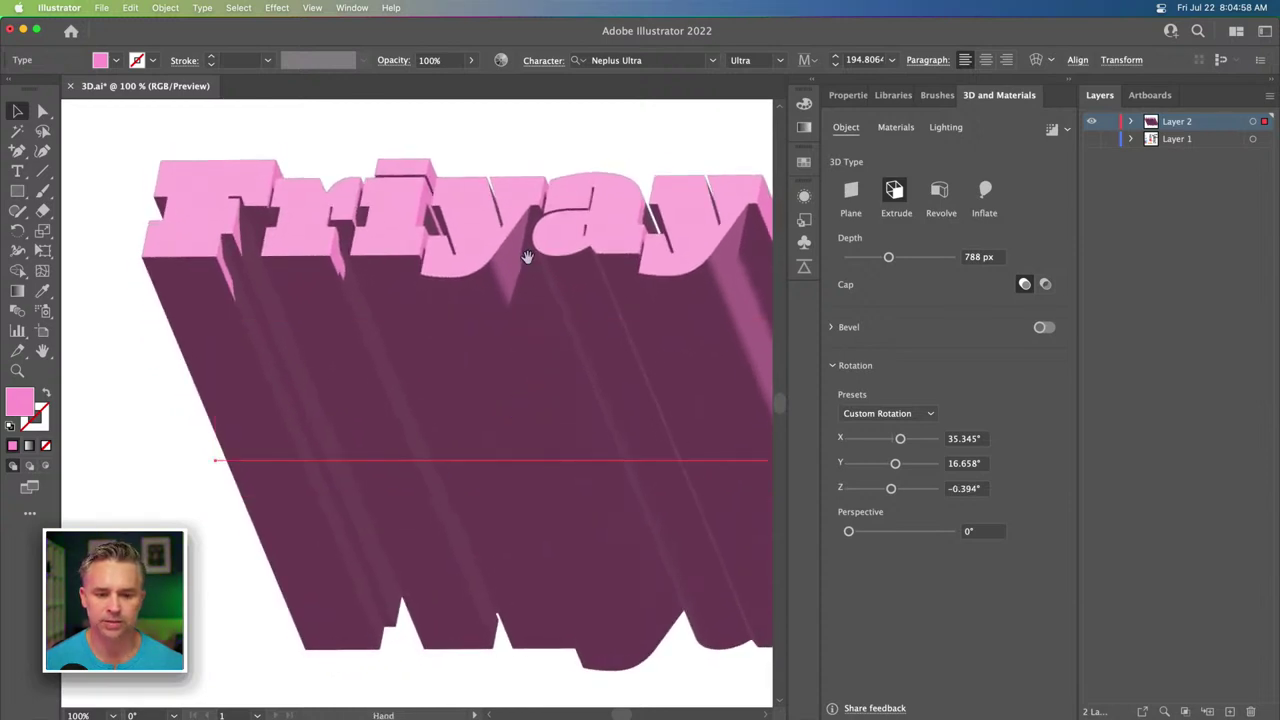
left_click_drag(518, 258, 460, 272)
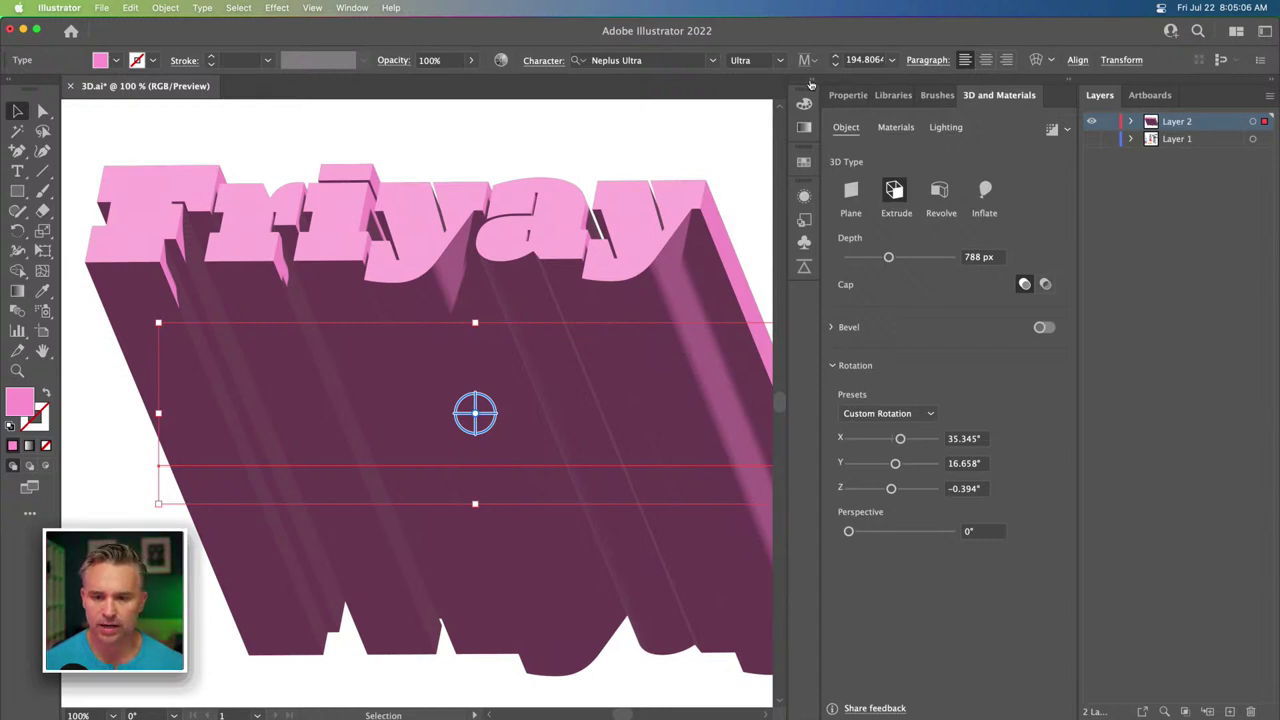
Change the lettering's fill to a brighter magenta pink, RGB 255, 89, 235 (FF59EB).
left_click(850, 96)
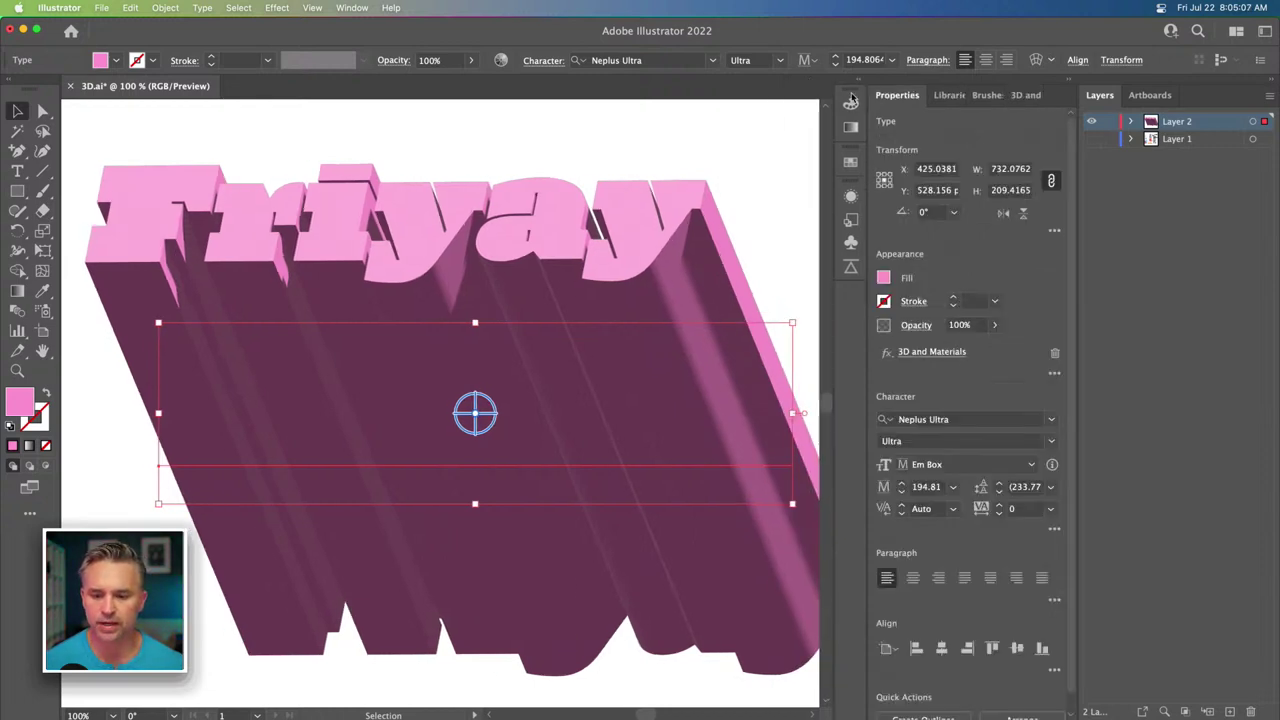
left_click(883, 278)
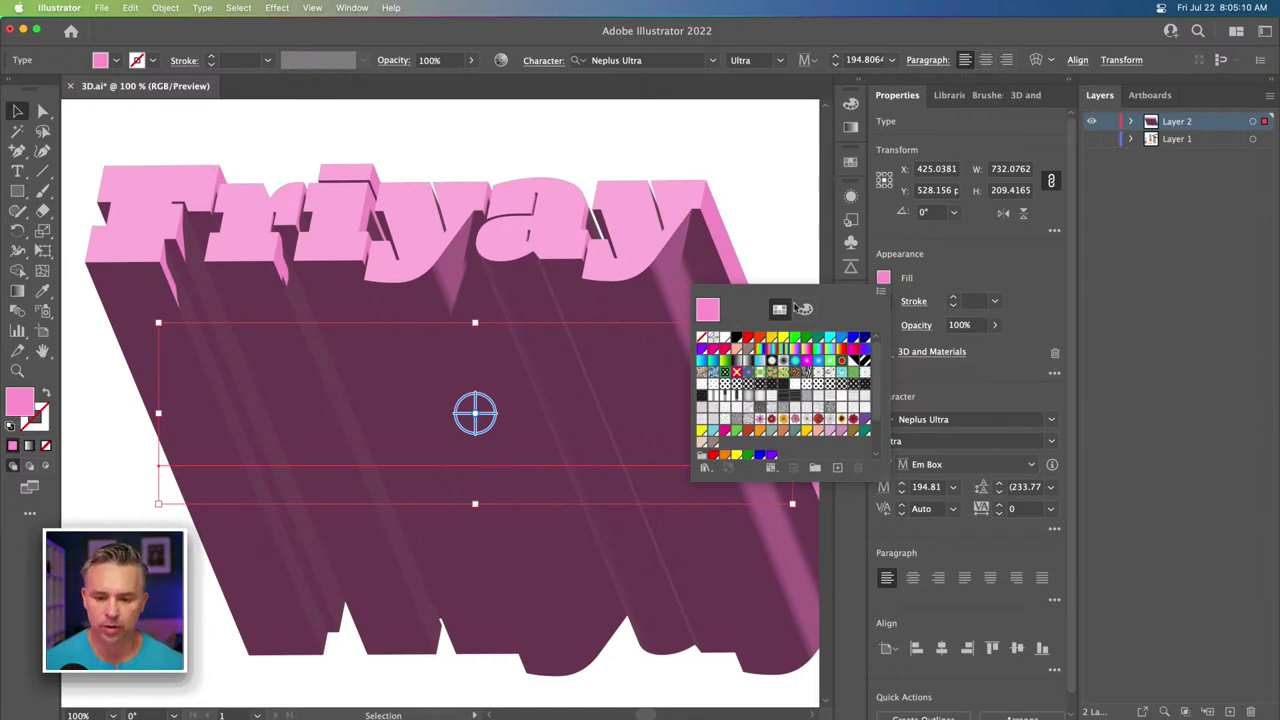
left_click(801, 309)
left_click(785, 370)
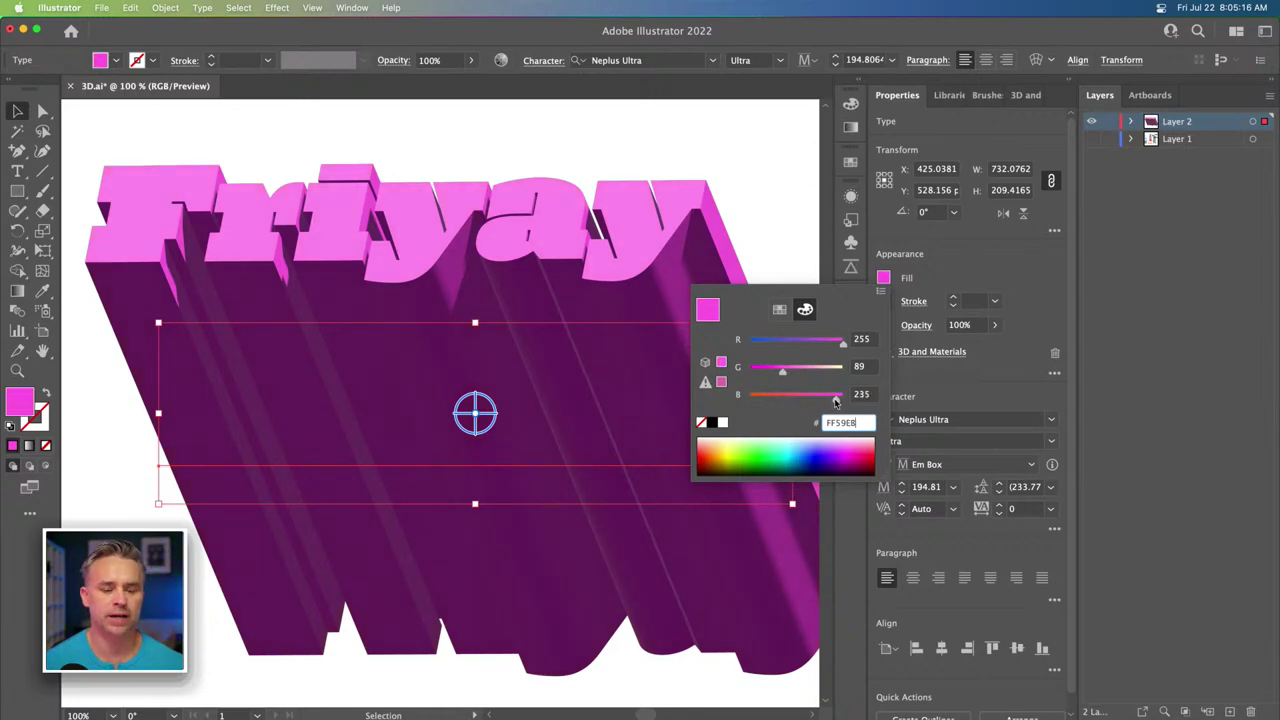
left_click(960, 253)
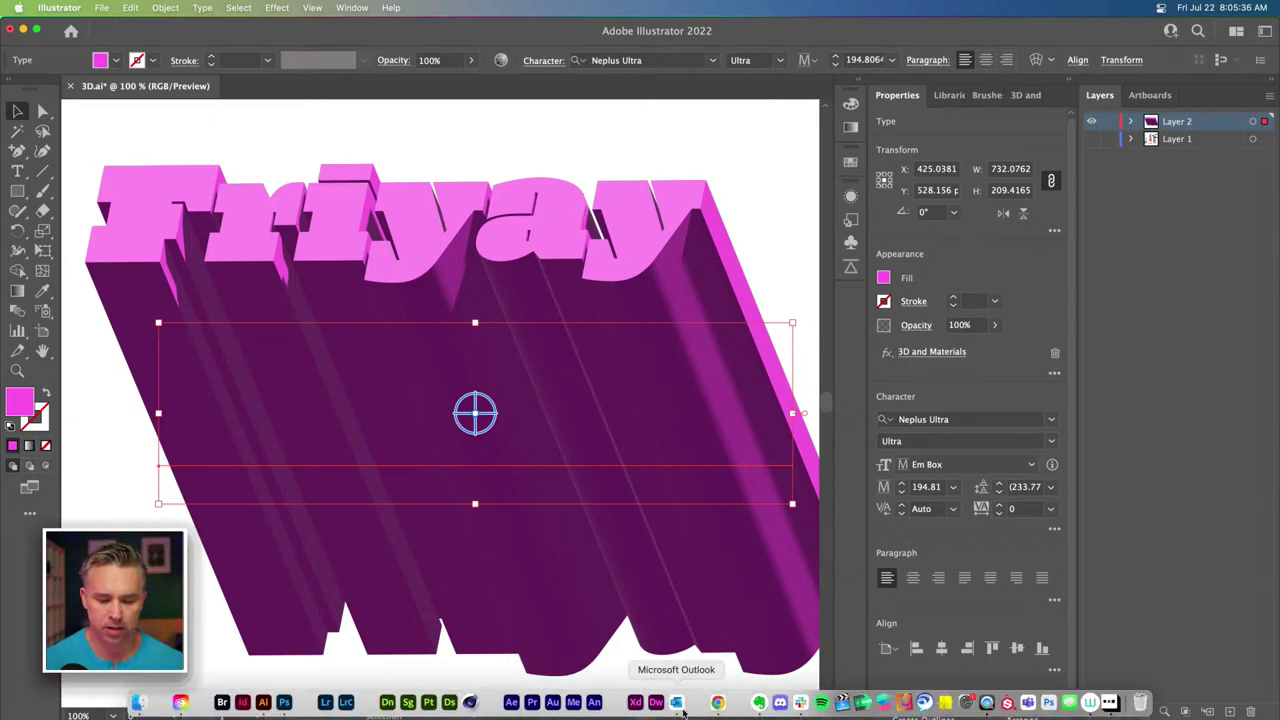
Switch to Chrome, load color.adobe.com in place of the Adobe Stock 3D page, and dismiss the What's New window.
left_click(717, 712)
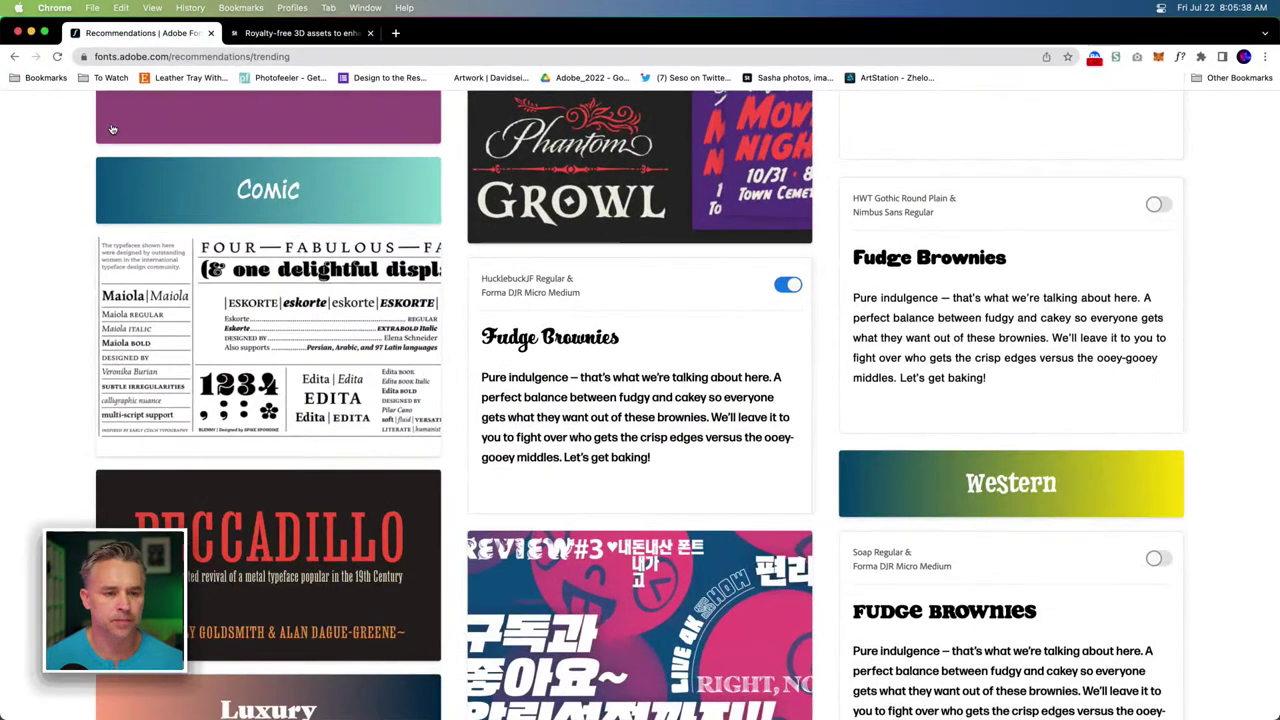
scroll(65, 248, "down", 5)
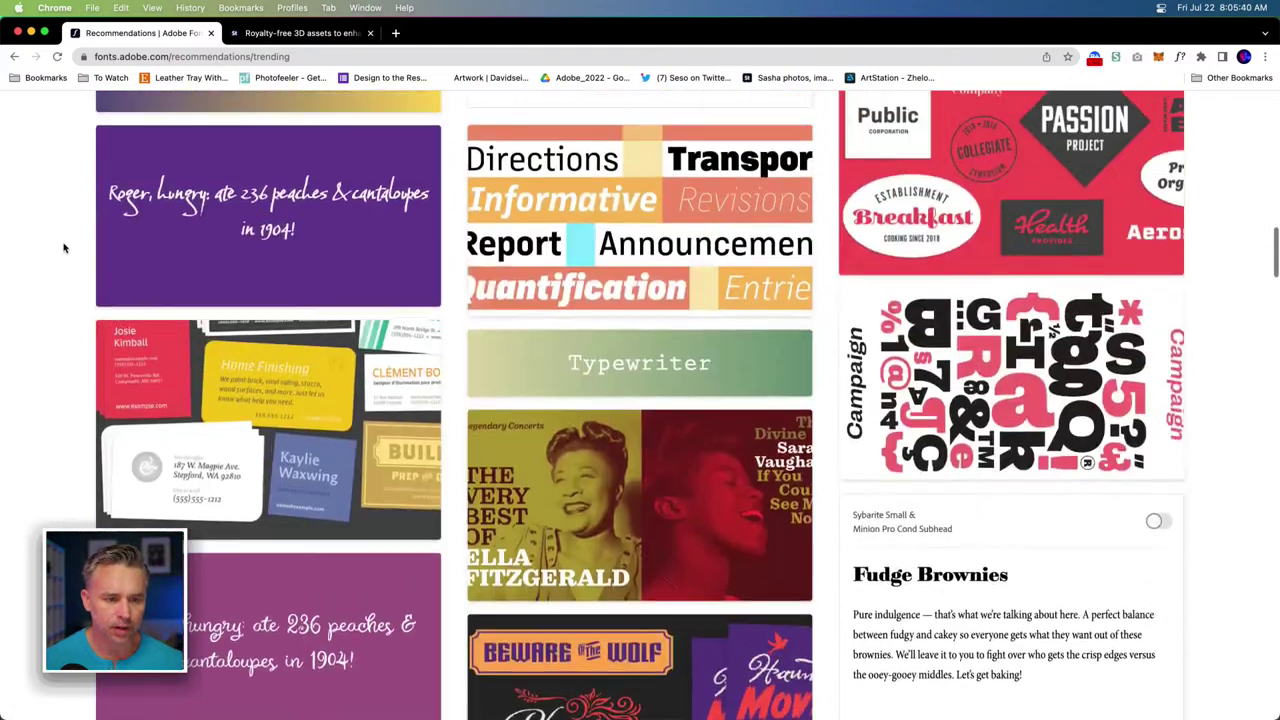
left_click(259, 33)
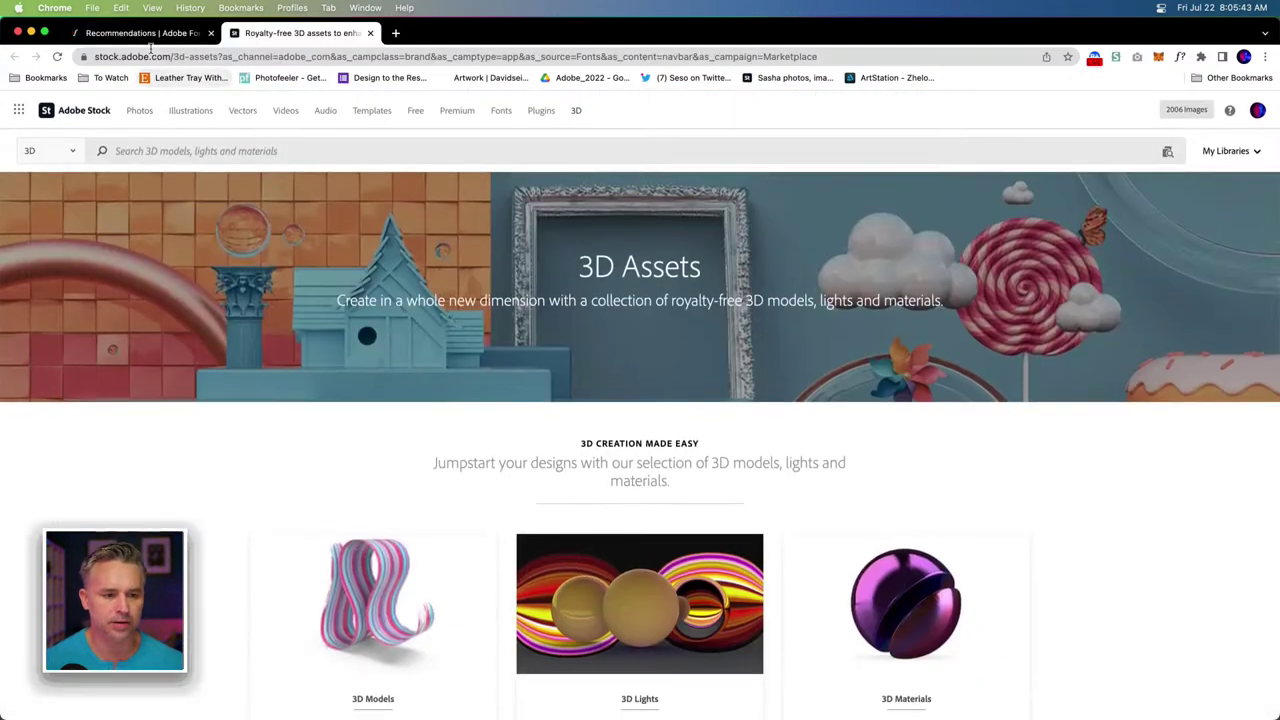
left_click(151, 56)
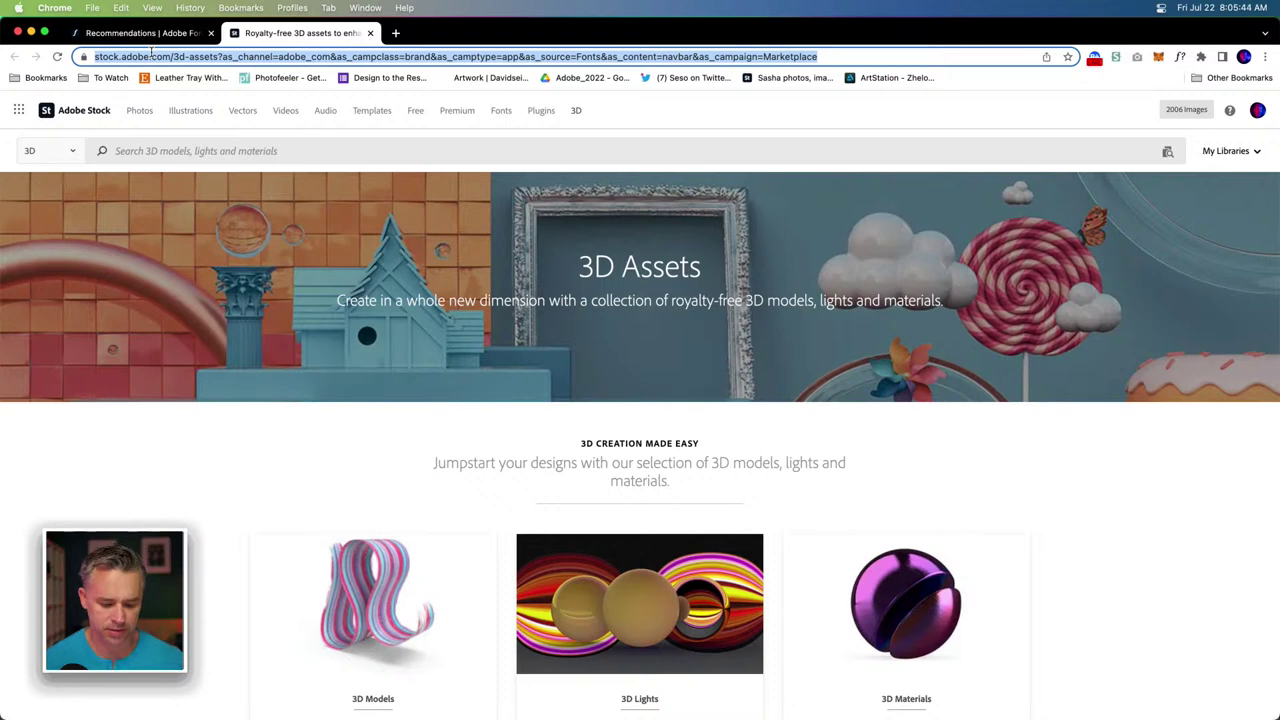
type("color.adobe.com")
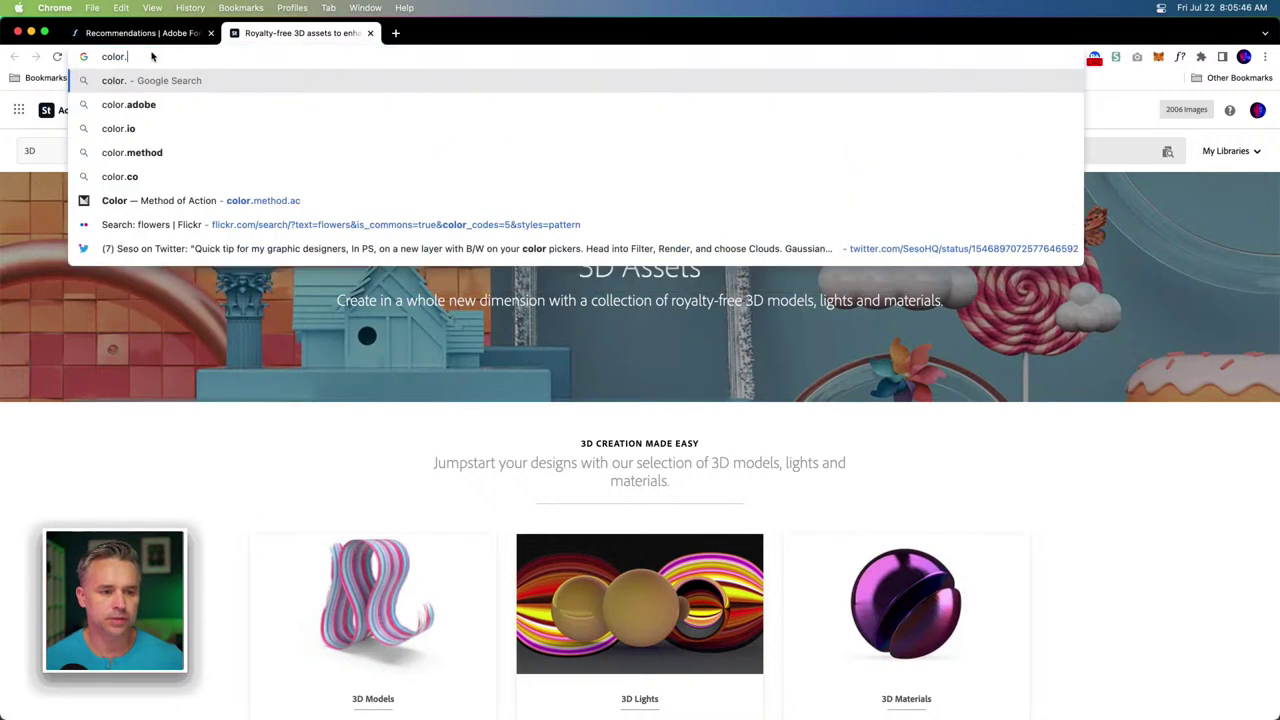
key("Return")
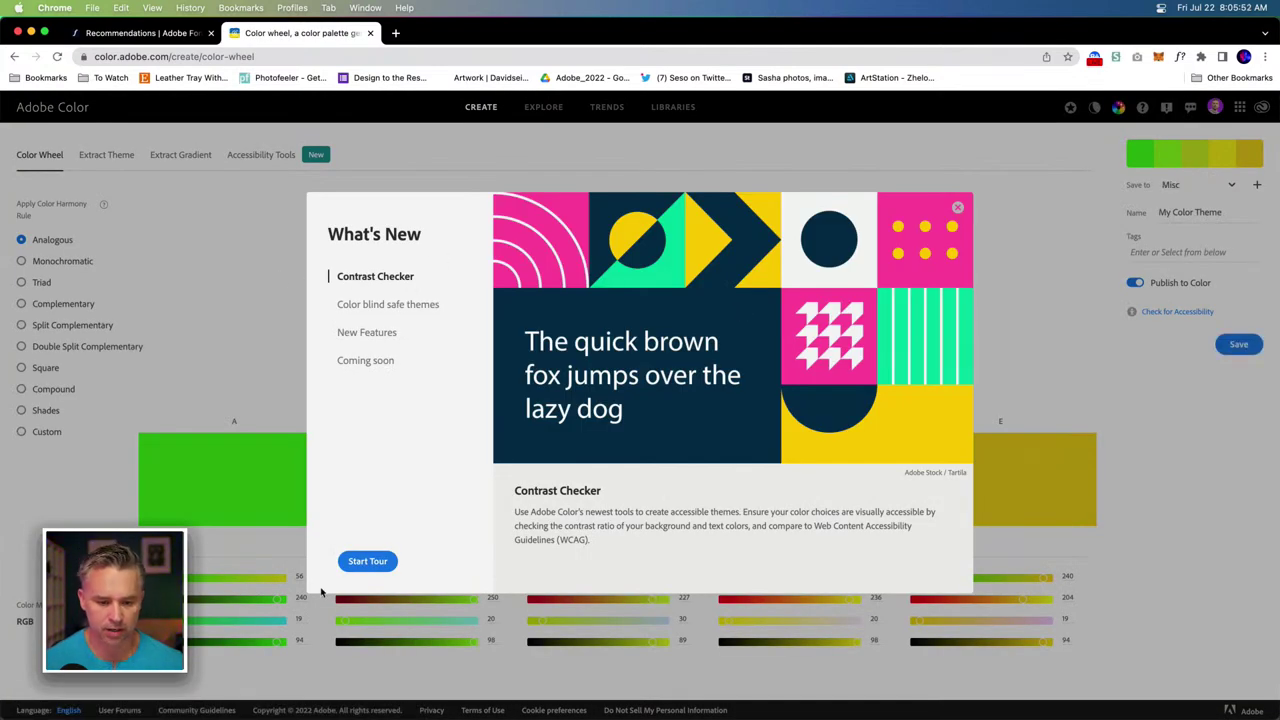
left_click(958, 208)
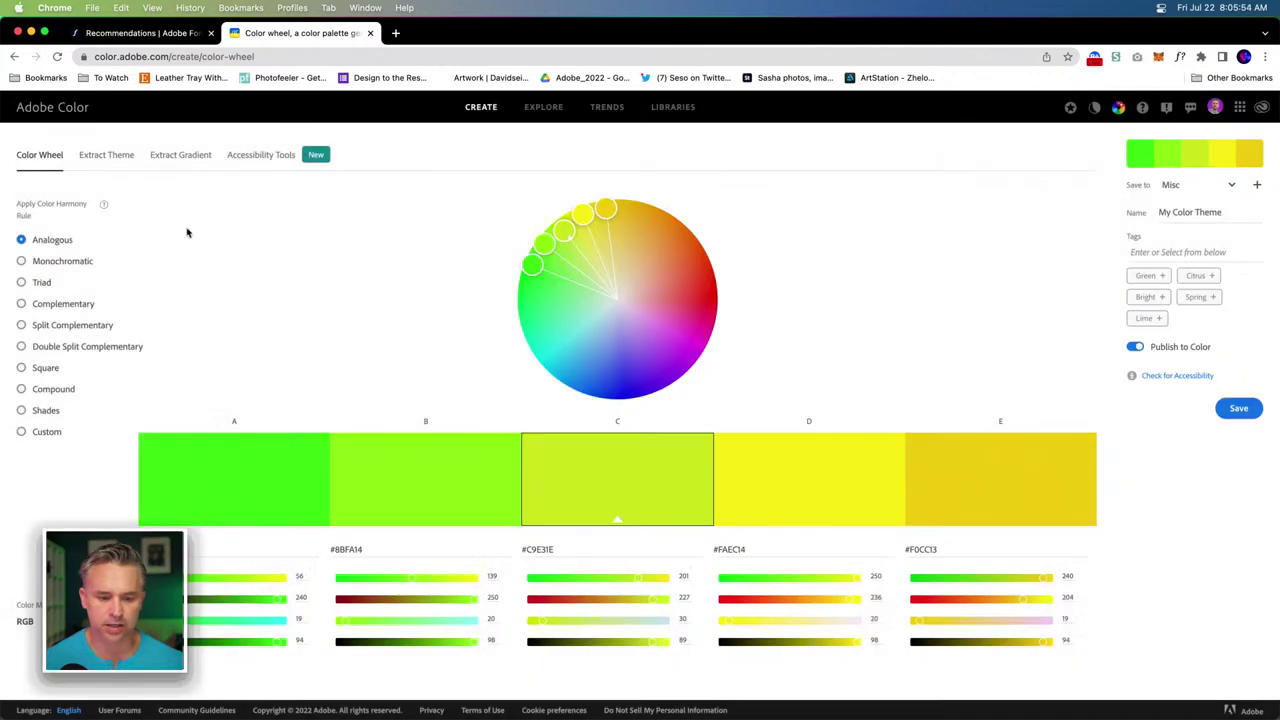
In Adobe Color's trends, add the Illustration palette with the magnifying glass artwork to the Misc library and download it as a JPEG.
left_click(607, 107)
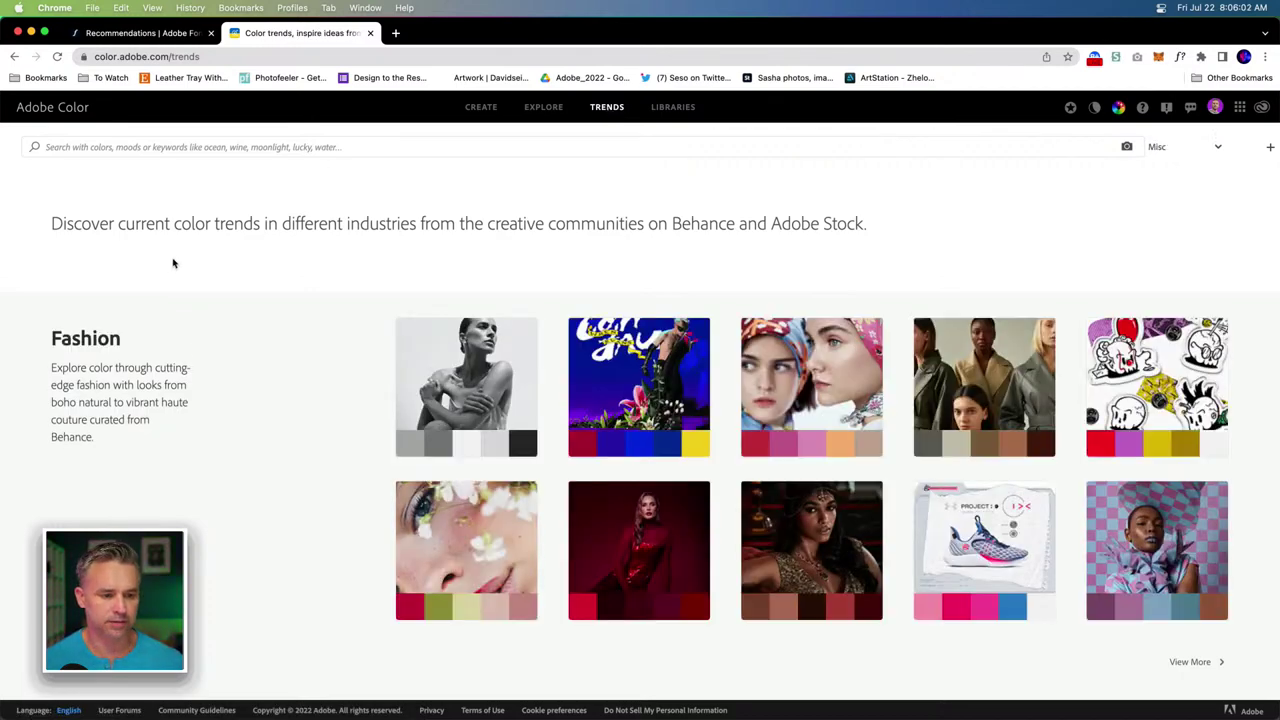
scroll(173, 266, "down", 3)
scroll(180, 272, "down", 3)
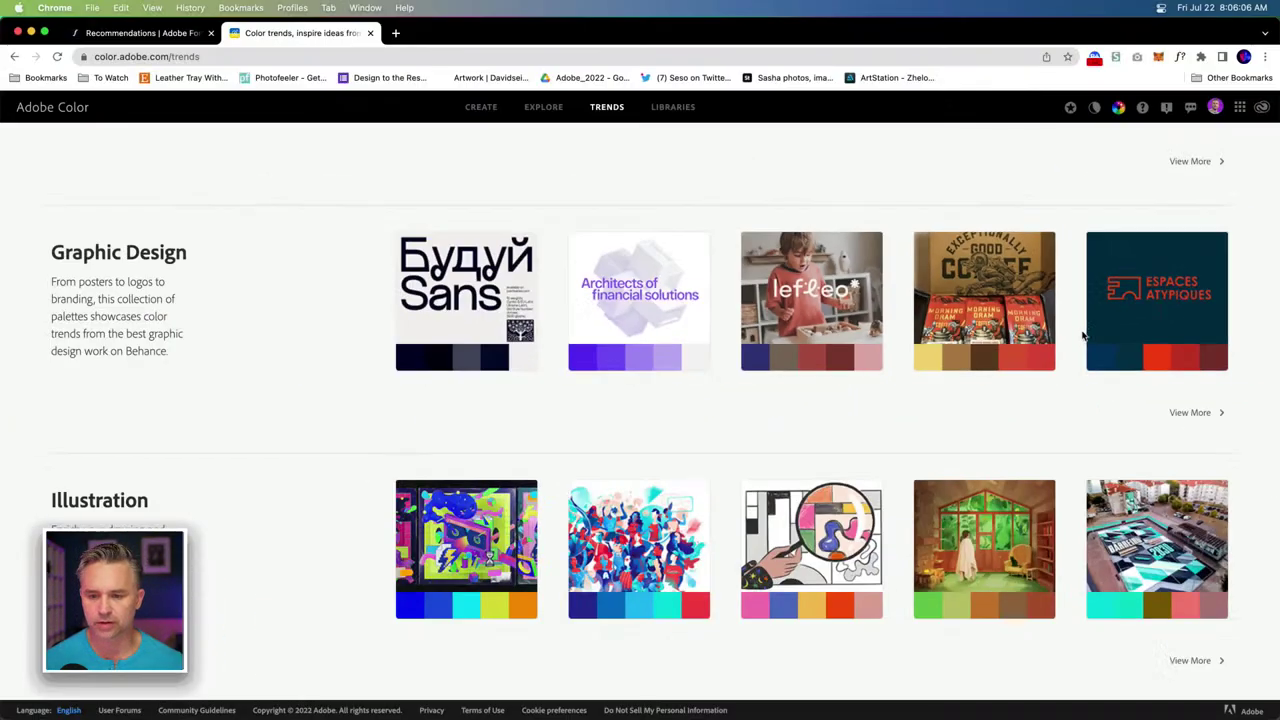
mouse_move(932, 335)
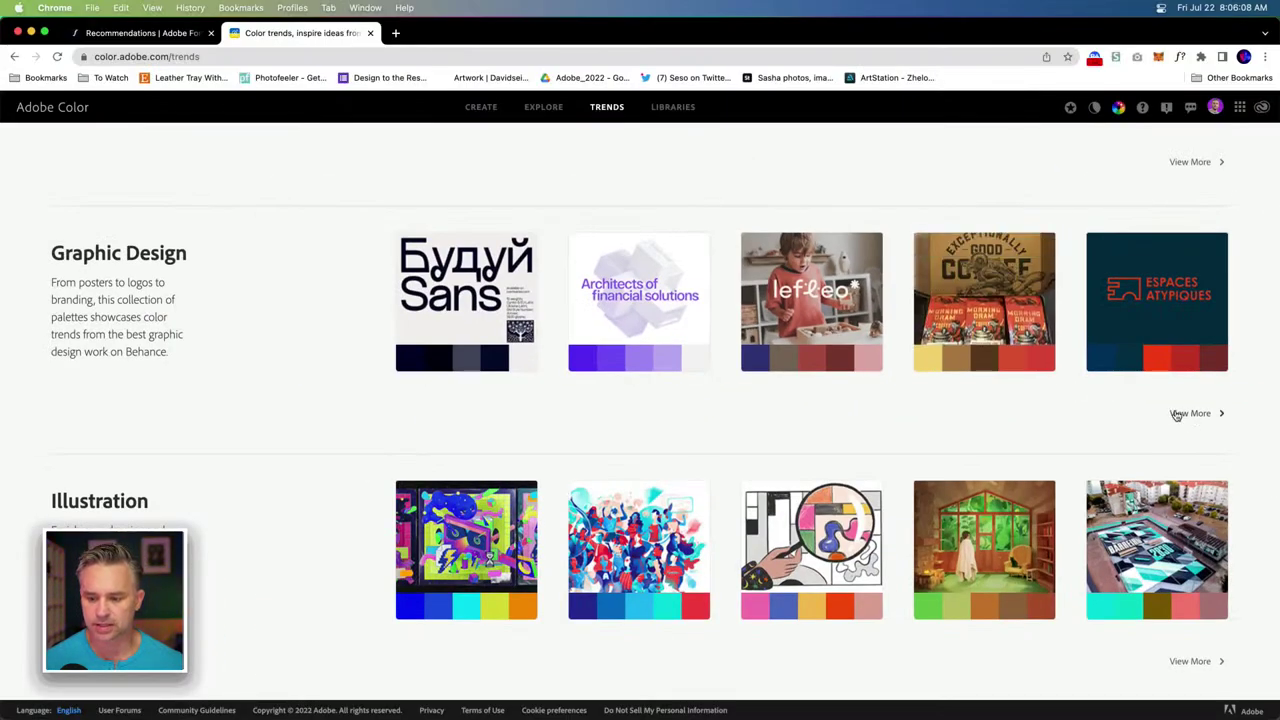
scroll(1176, 416, "down", 1)
mouse_move(815, 509)
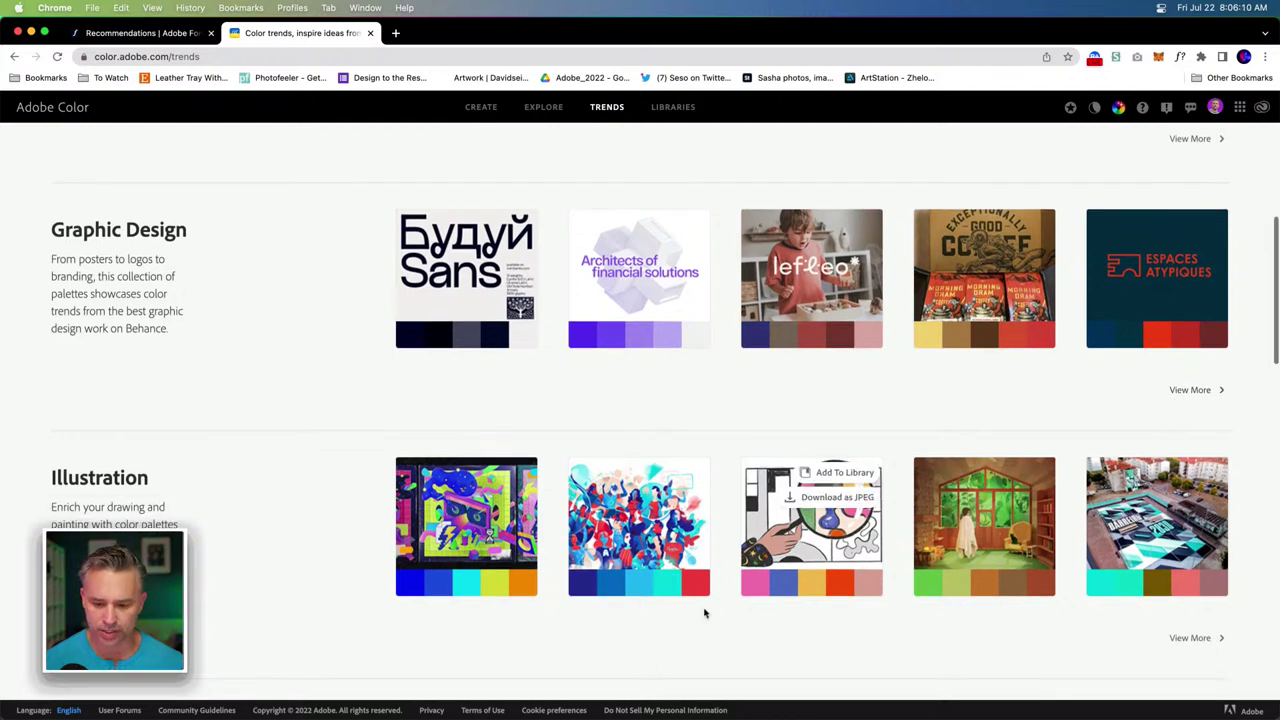
left_click(827, 479)
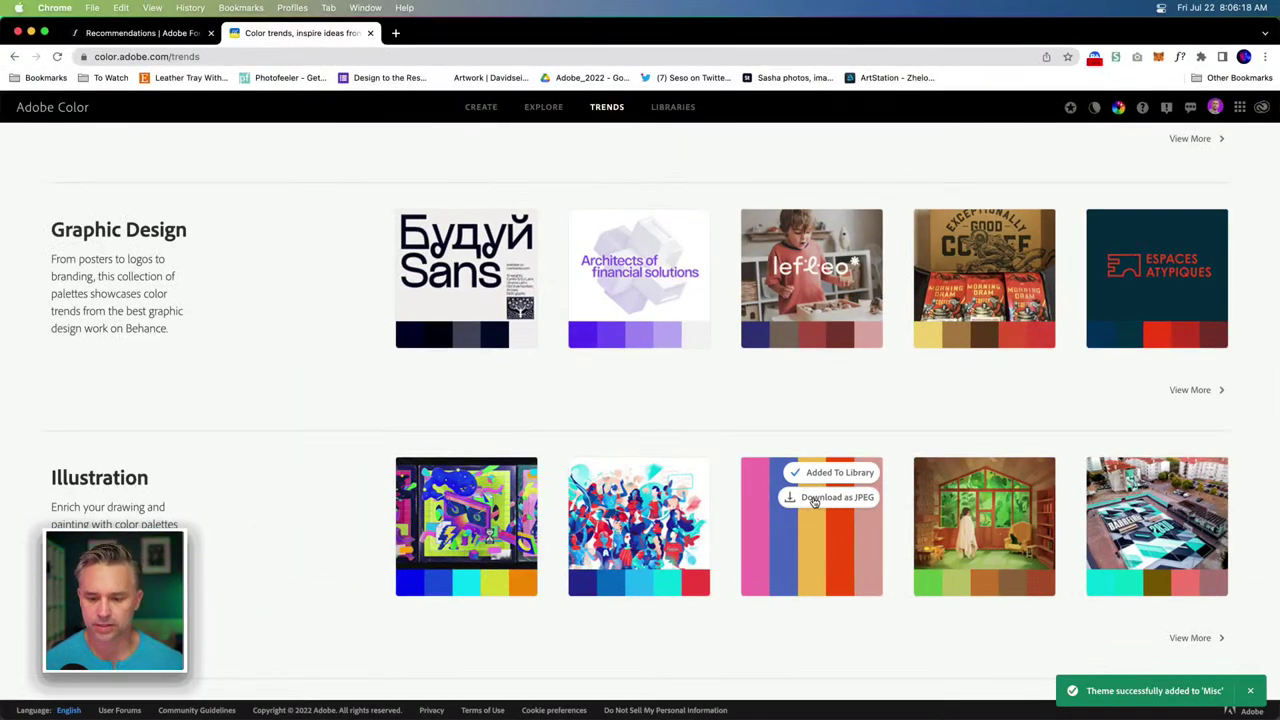
left_click(815, 498)
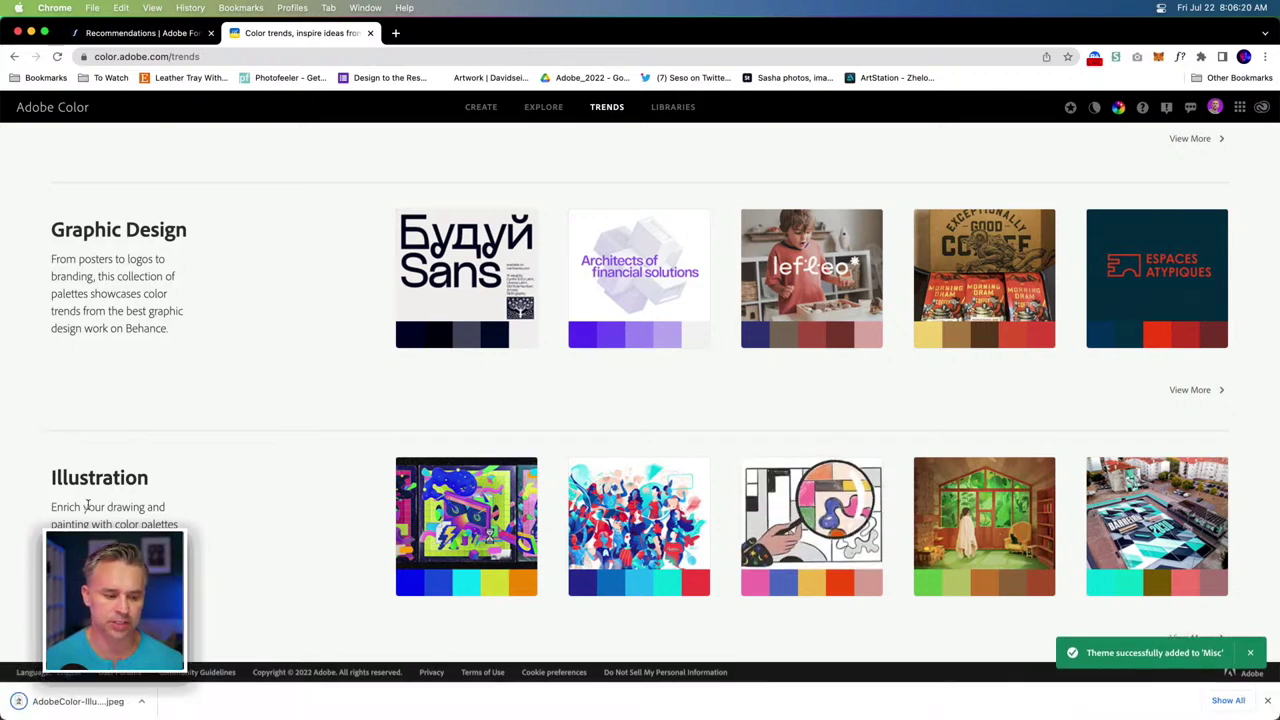
Check the Misc library in Illustrator for the saved palette, and return to Chrome to check the palette's library status.
left_click(31, 32)
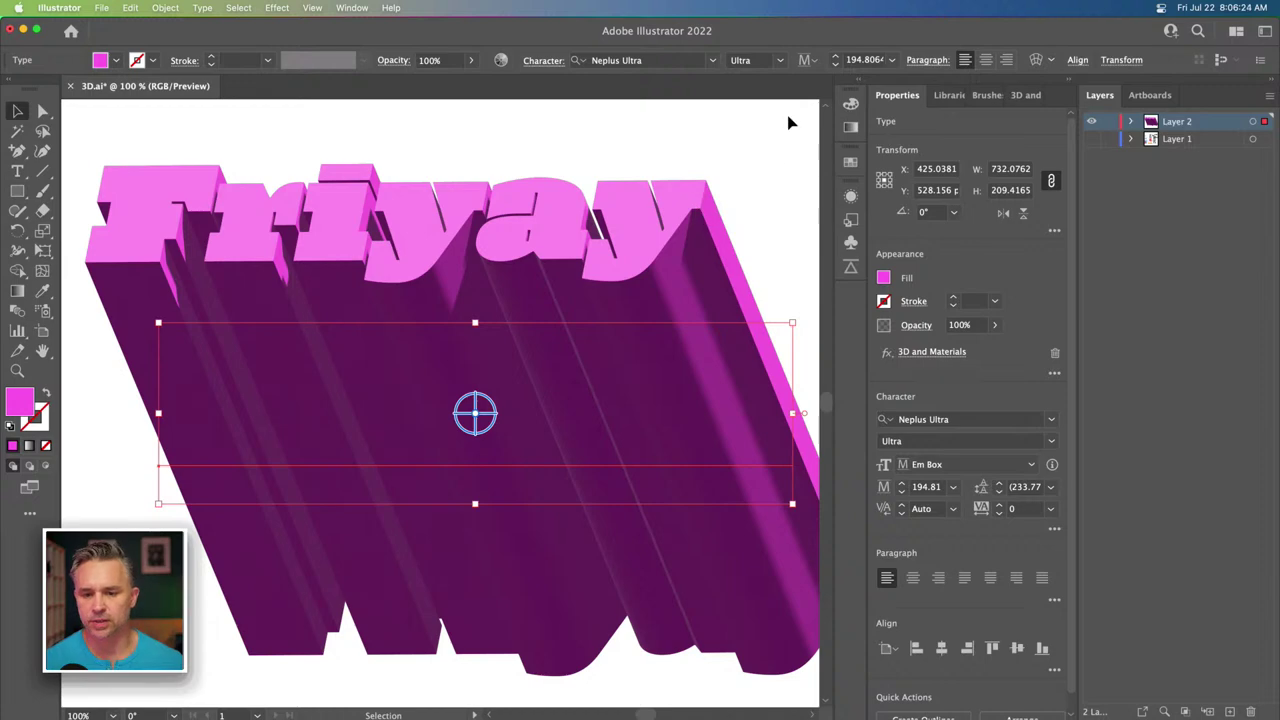
left_click(949, 95)
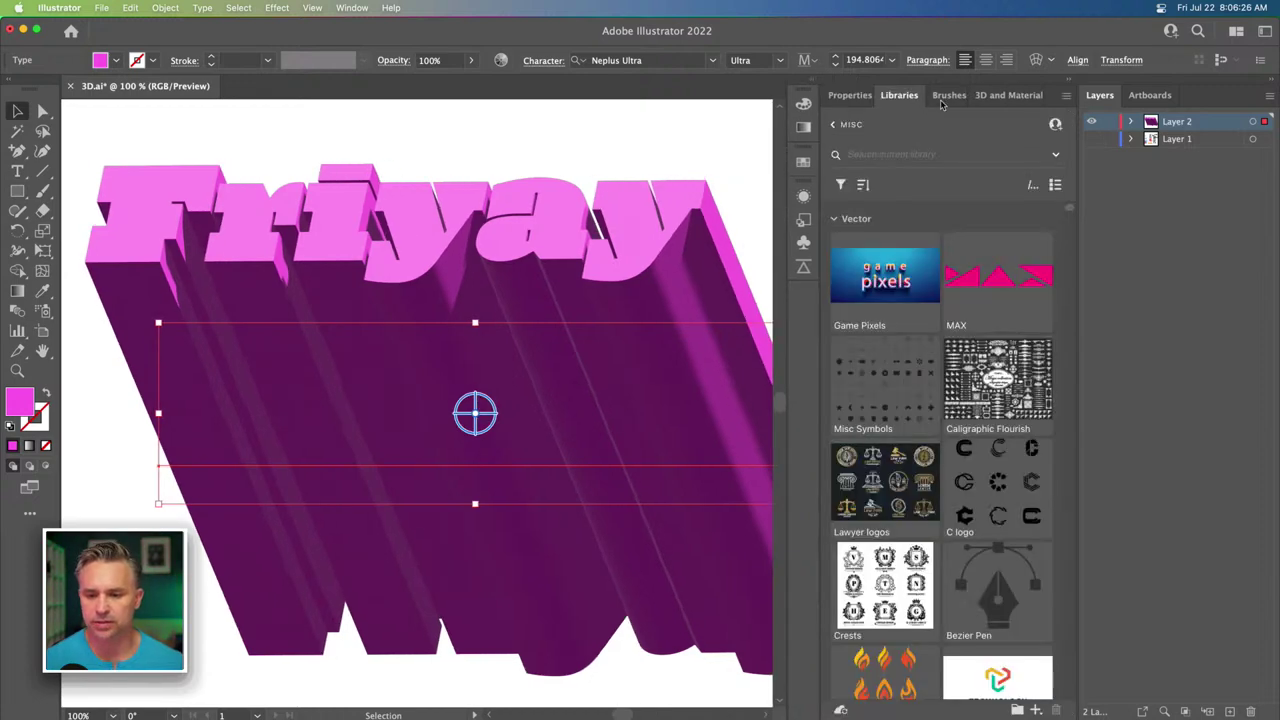
mouse_move(676, 703)
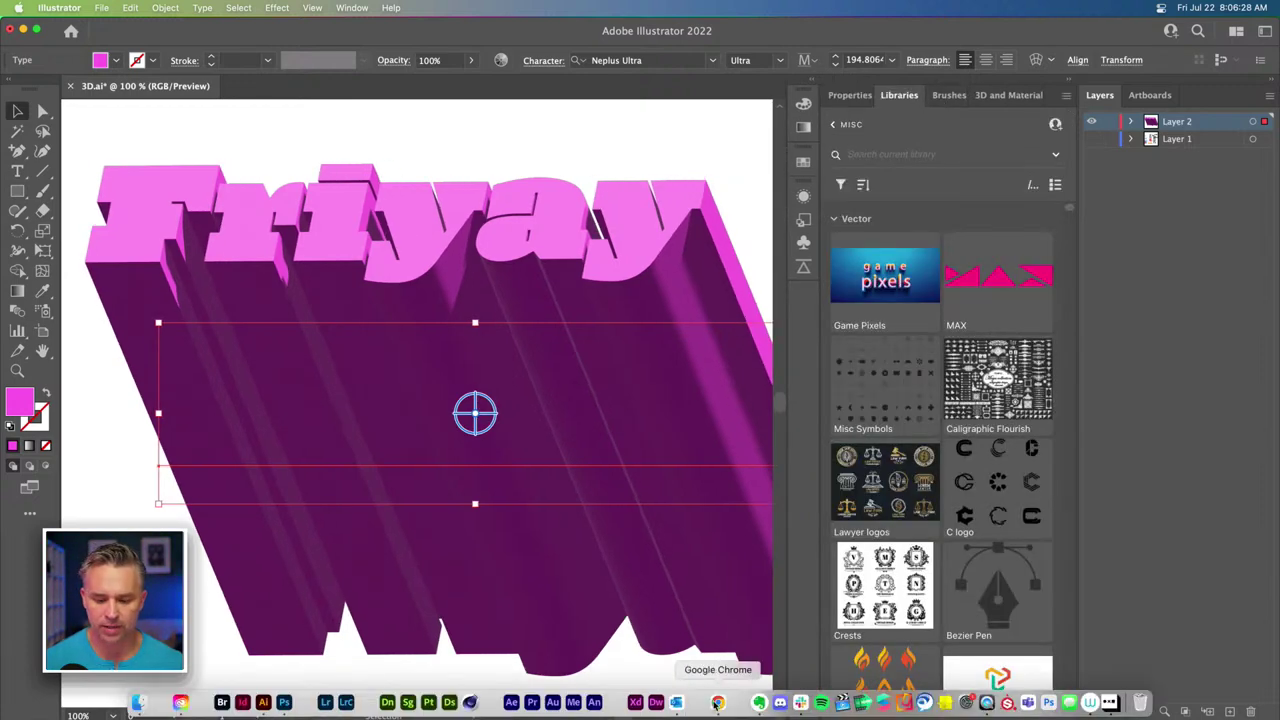
left_click(716, 703)
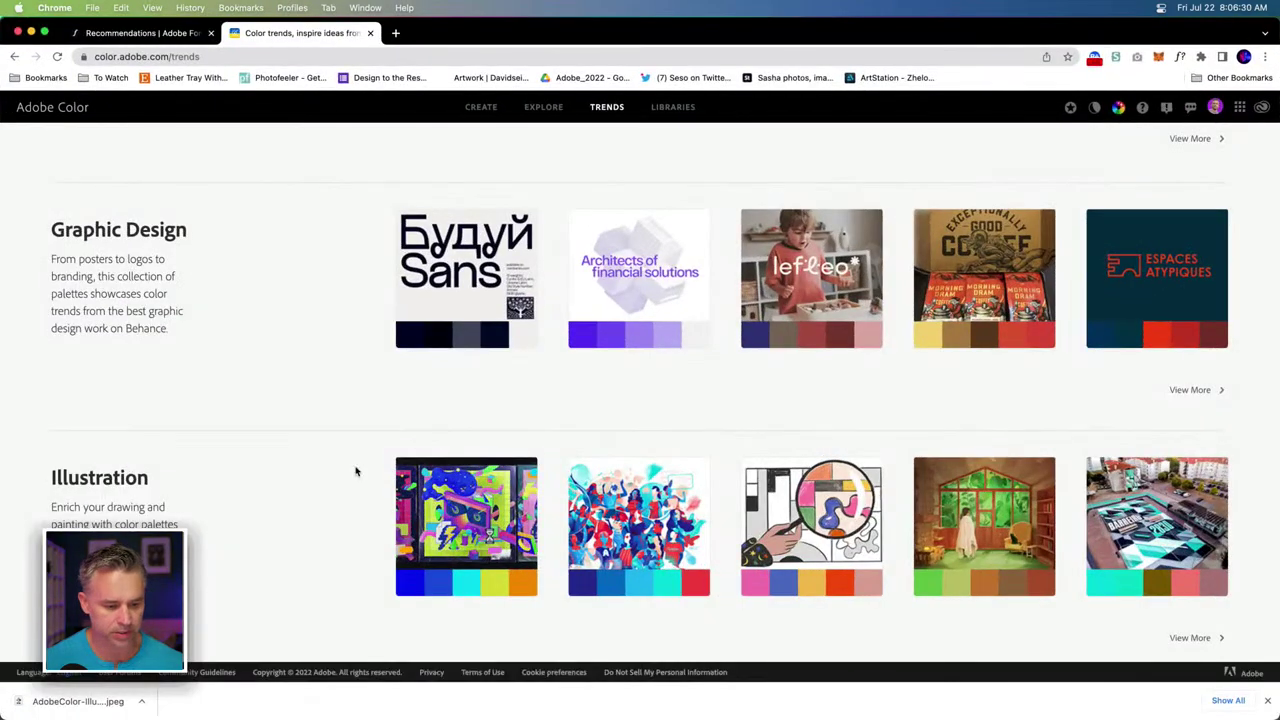
left_click(818, 473)
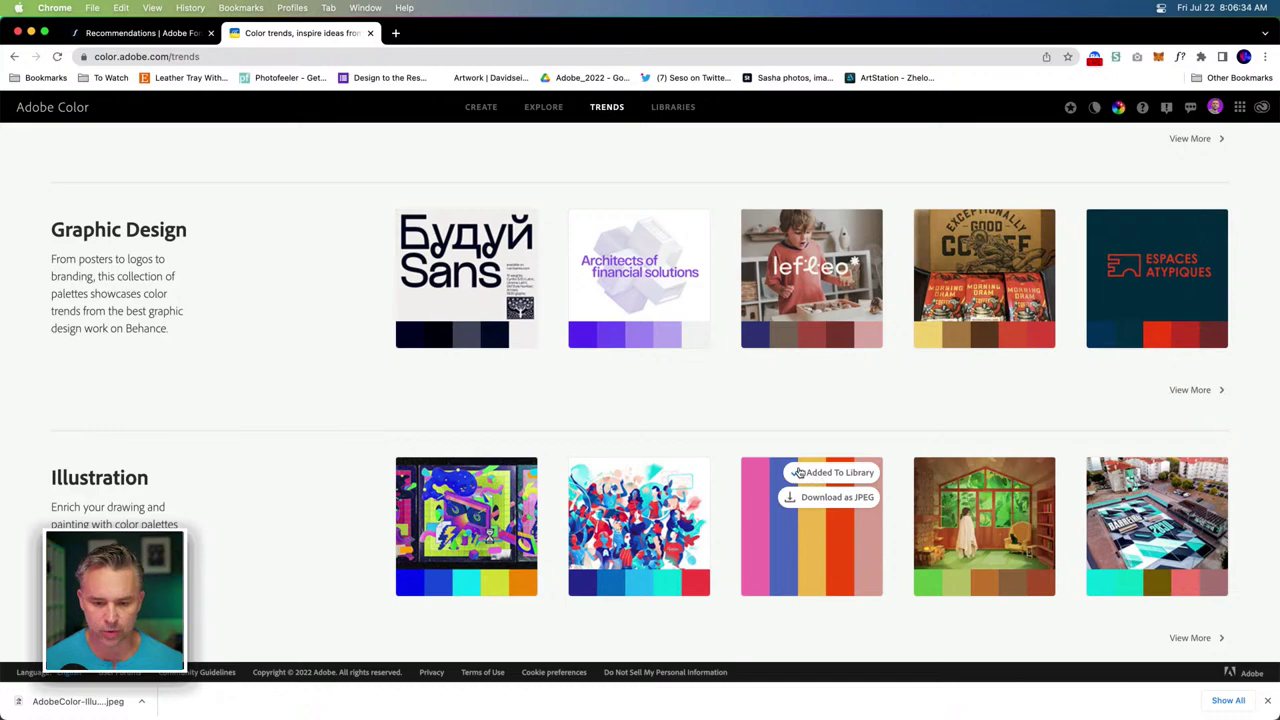
Return to Illustrator, turn on the lettering's bevel with the Classic Outline shape, and set the bevel height to 38%.
left_click(31, 33)
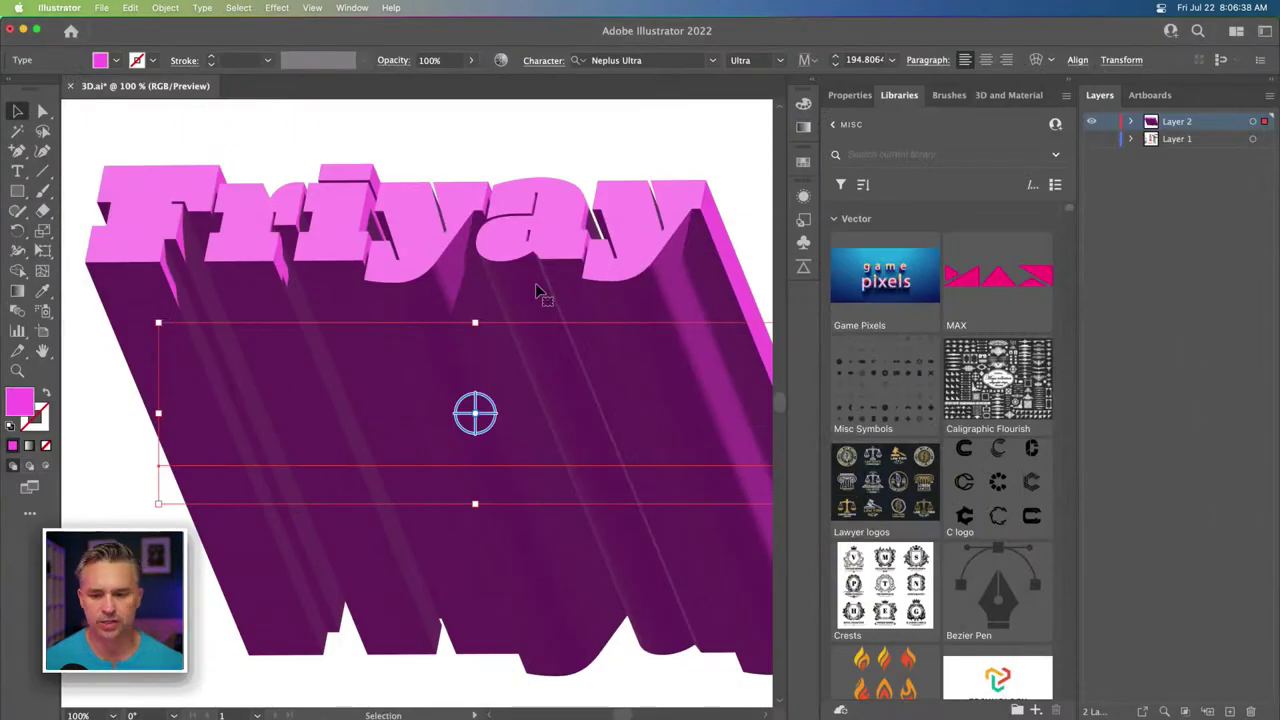
left_click(982, 96)
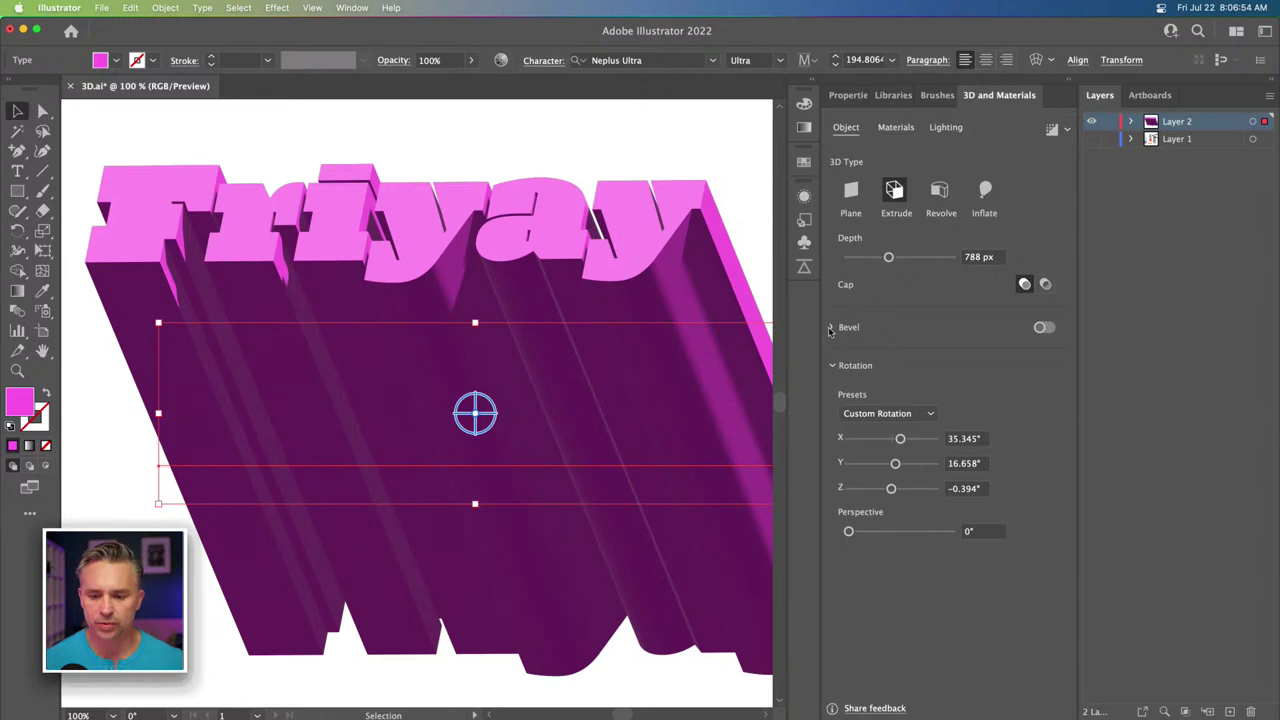
left_click(1040, 328)
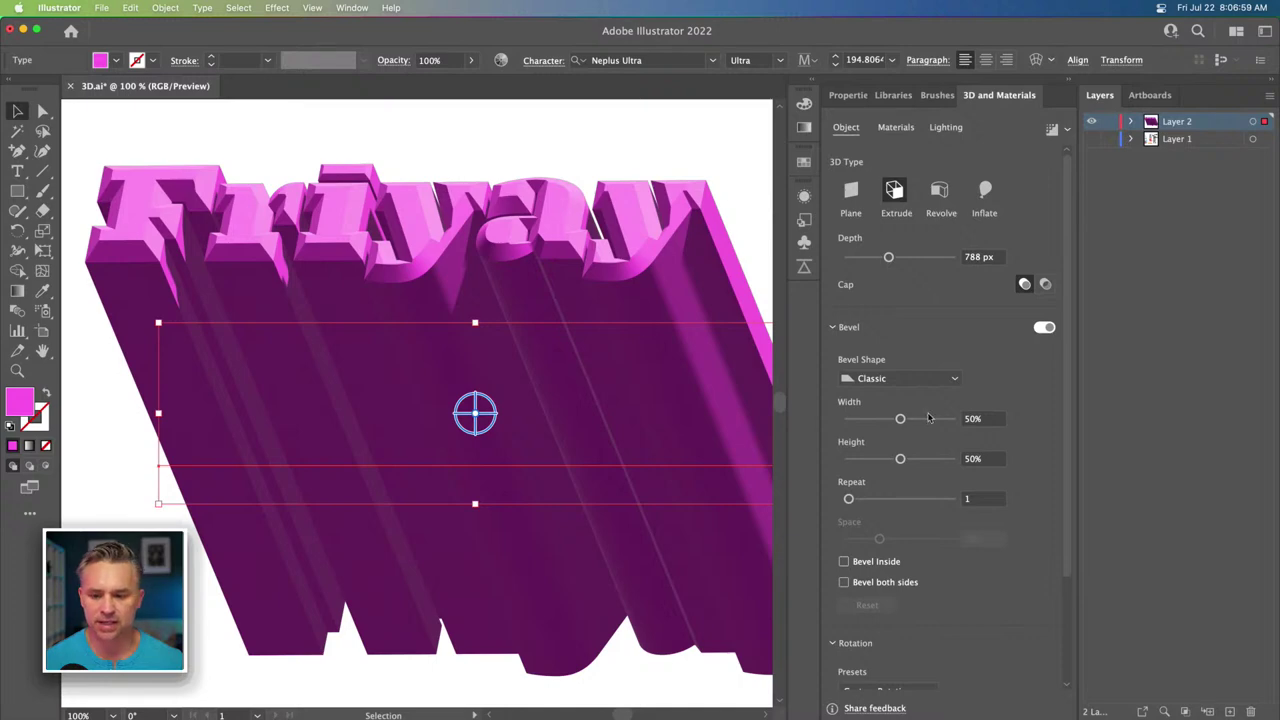
left_click(925, 379)
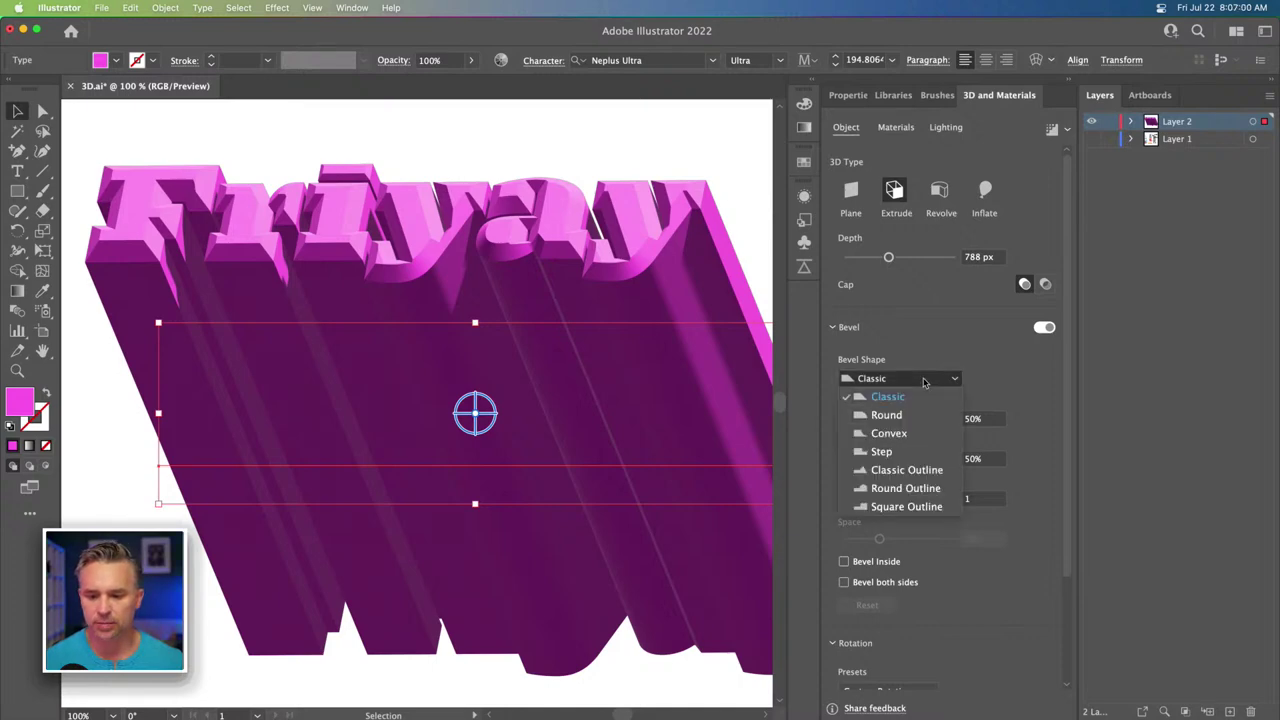
left_click(907, 470)
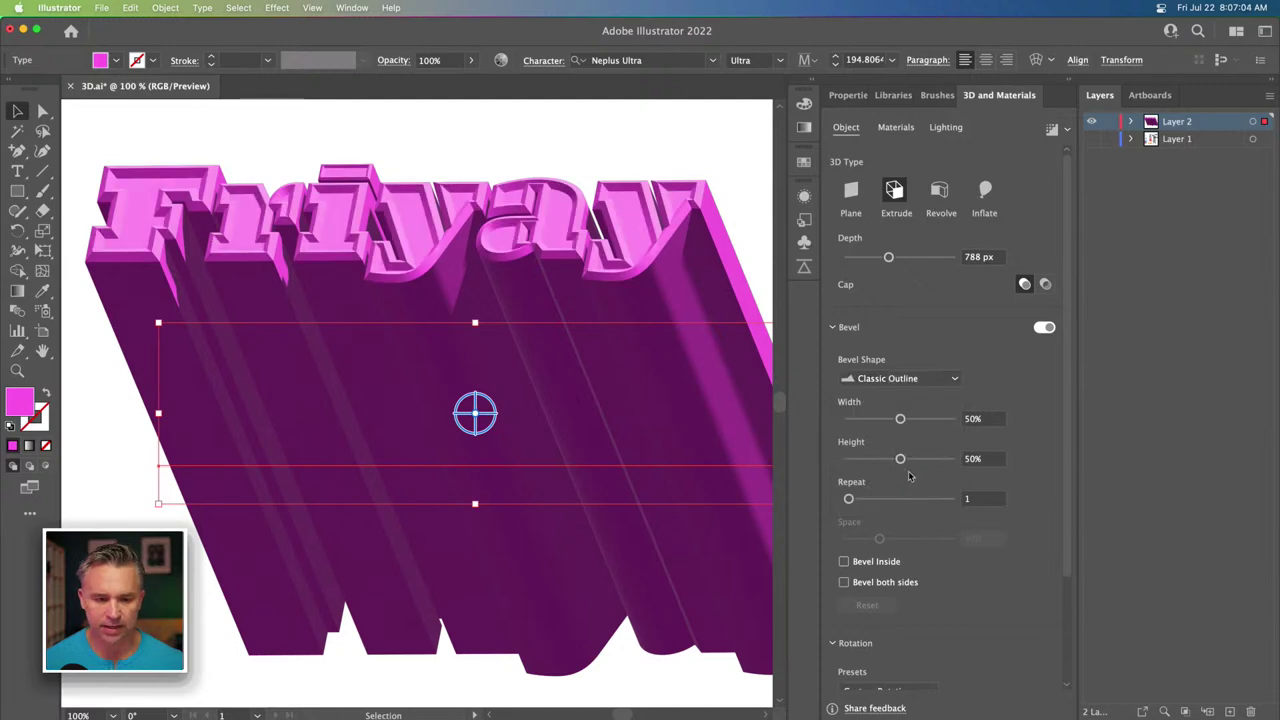
mouse_move(900, 458)
left_mouse_down()
mouse_move(872, 460)
mouse_move(889, 462)
left_mouse_up()
Change the lettering's bevel shape to Step, with a width of 25% and a repeat of 4.
left_click(915, 378)
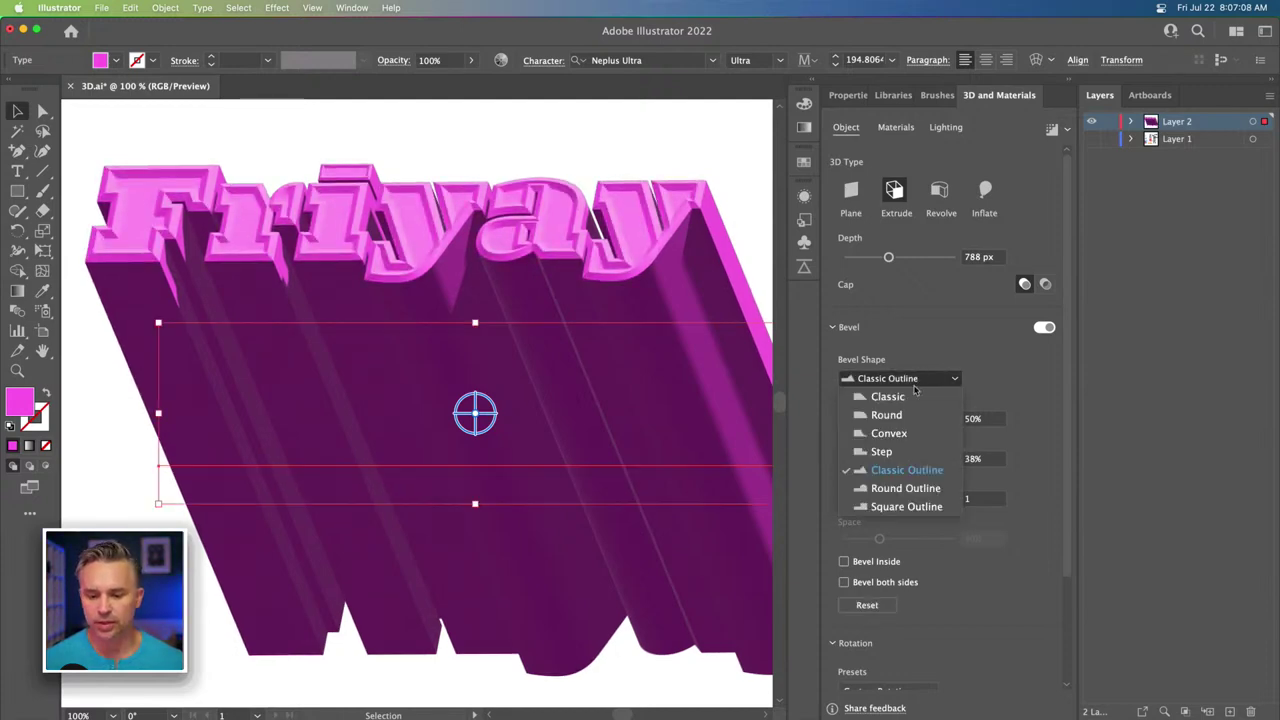
left_click(904, 455)
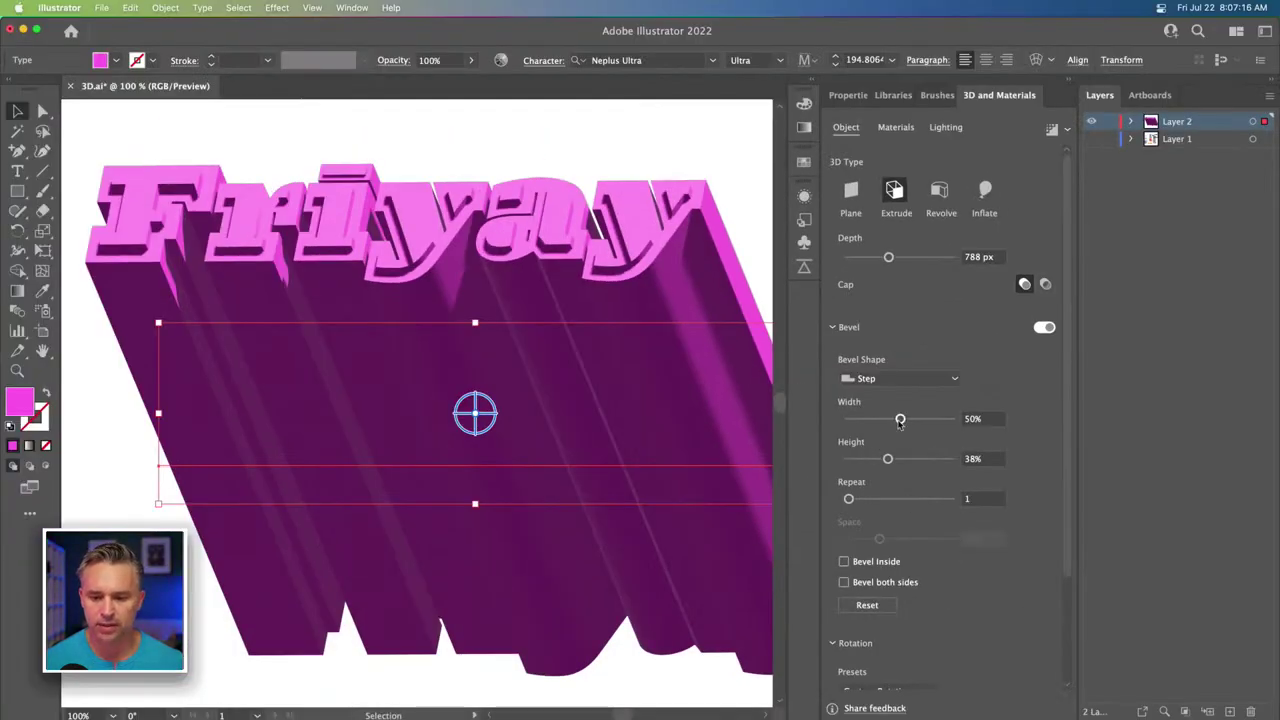
left_click_drag(900, 420, 867, 420)
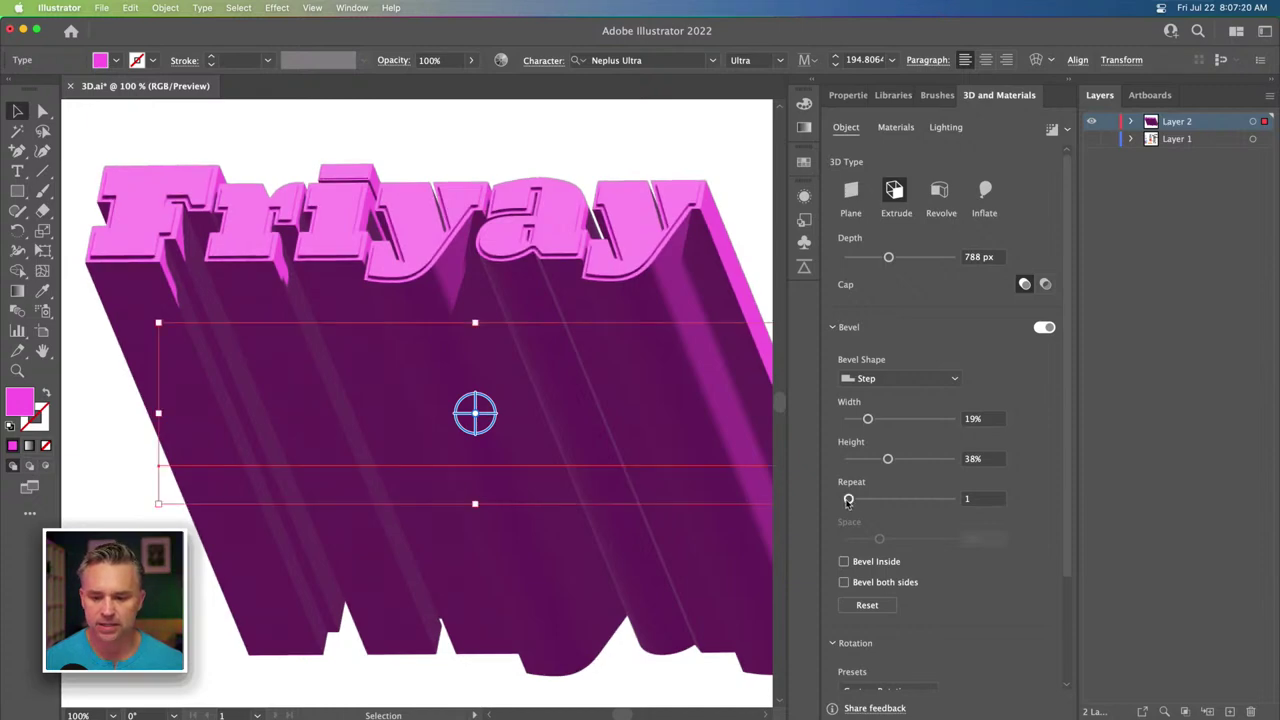
left_click_drag(849, 500, 877, 502)
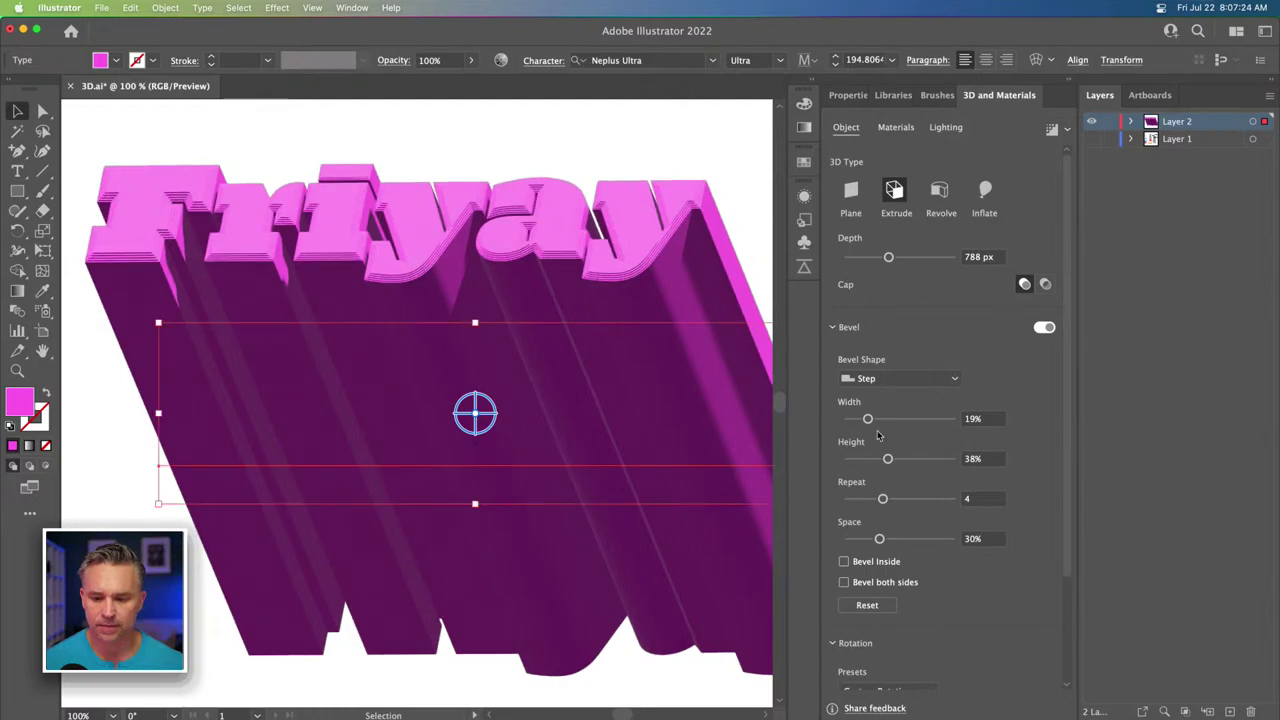
left_click_drag(868, 419, 877, 421)
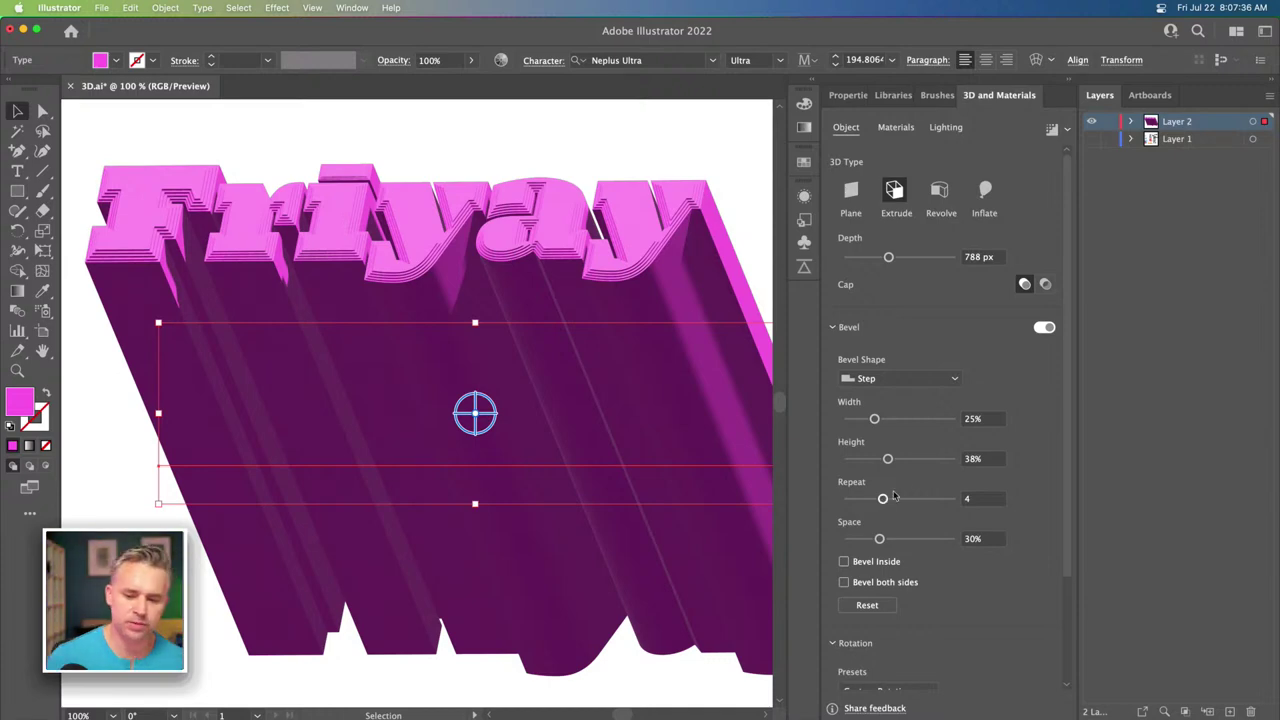
Try the Bevel Inside option on the stepped lettering, and leave it turned off.
left_click(843, 562)
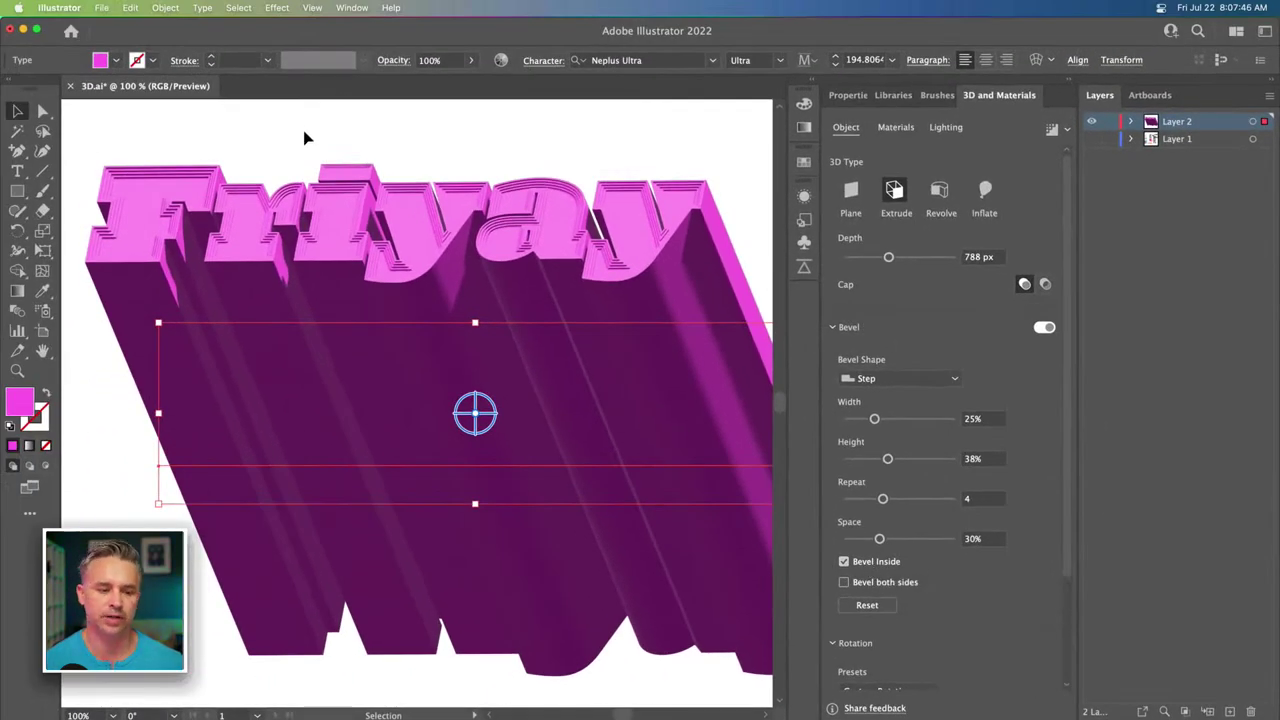
key("Right")
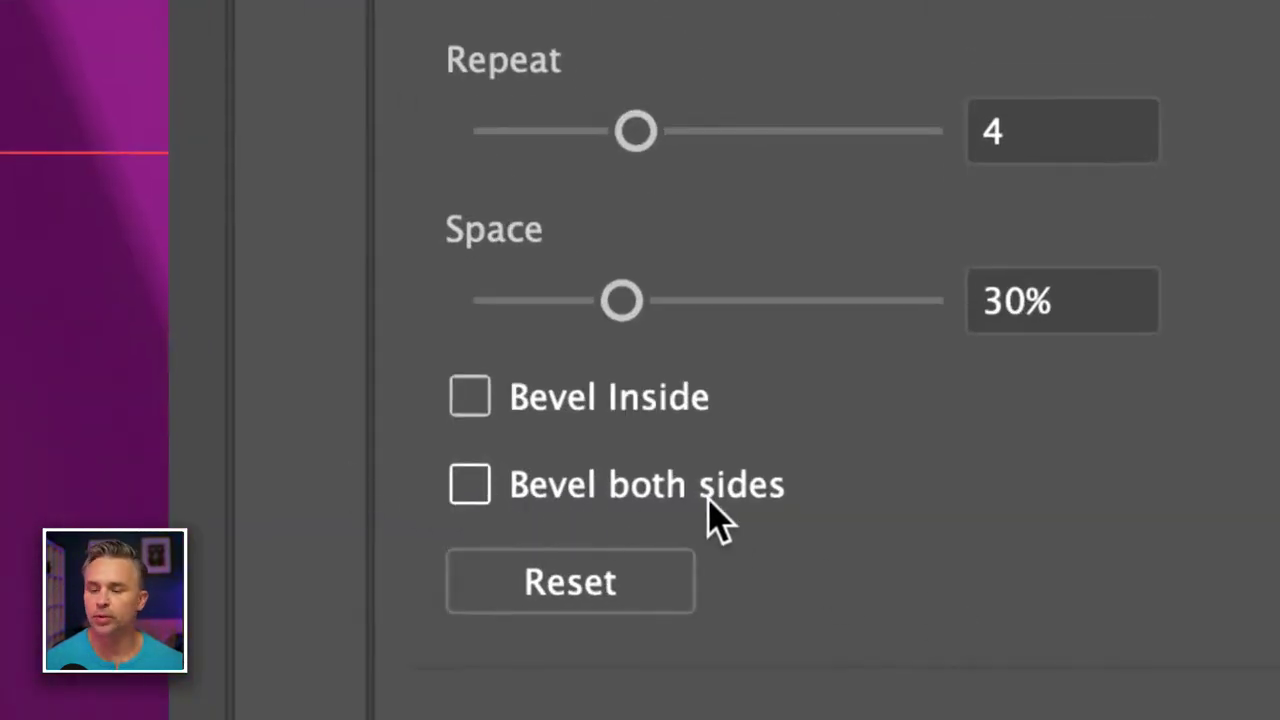
left_click(470, 398)
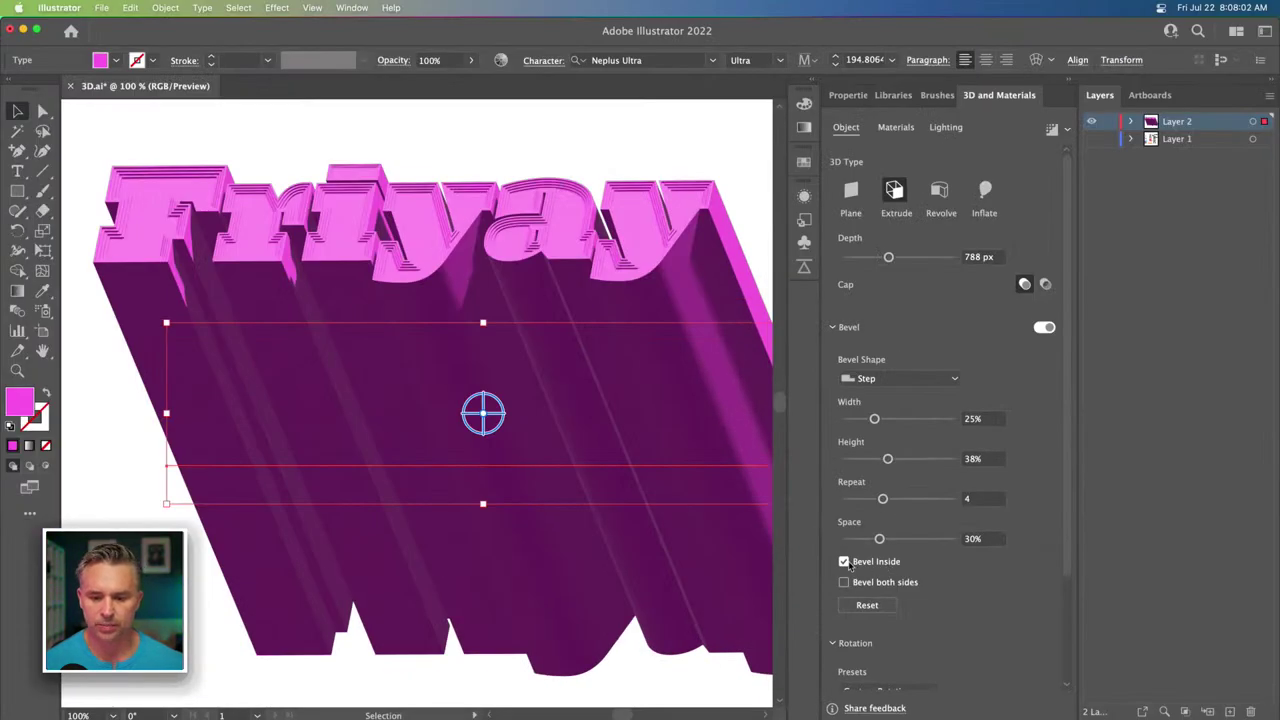
left_click(478, 136)
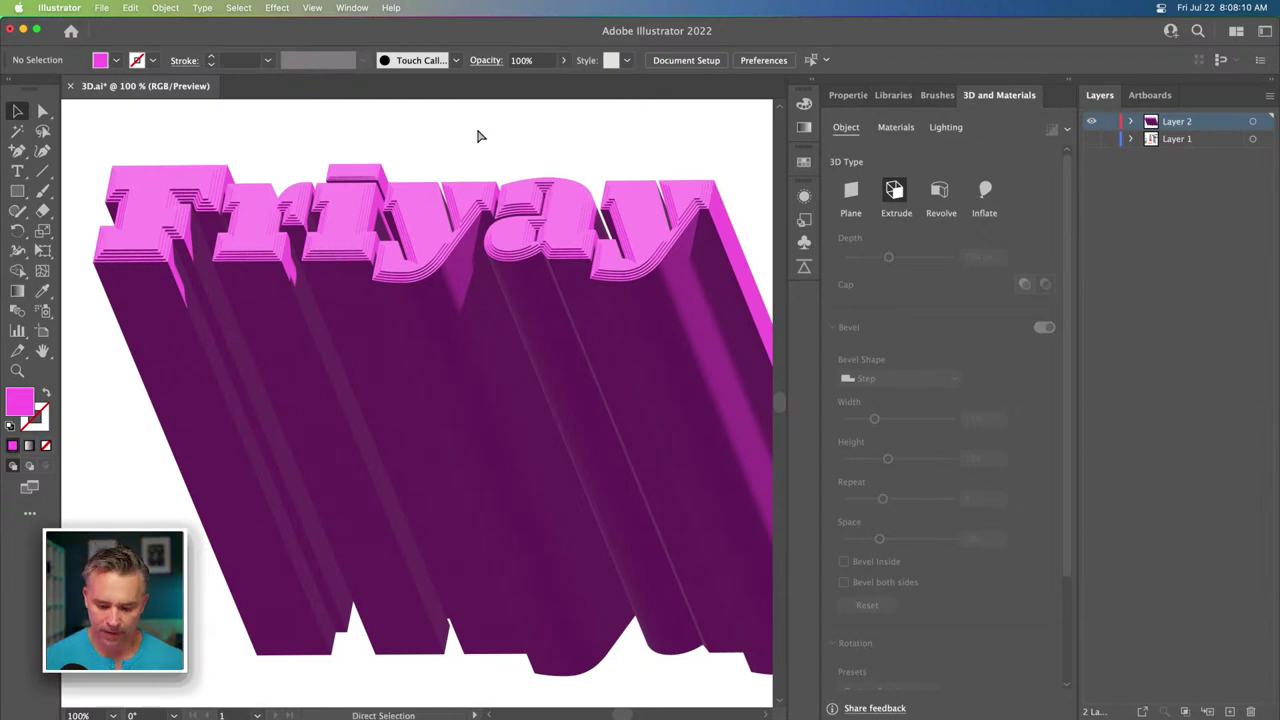
Set the lettering's light rotation to 79° and light height to 59°.
key("super+minus")
key("super+minus")
key("super+minus")
key("super+equal")
key("super+equal")
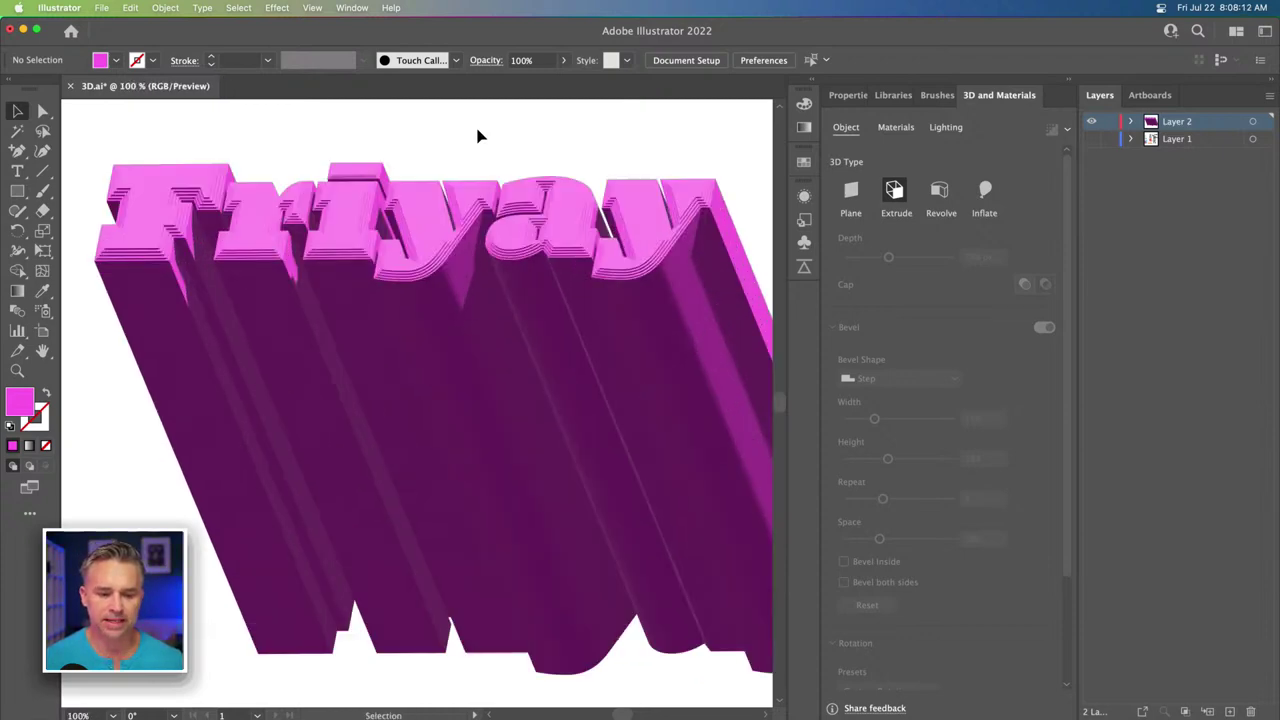
key("super+minus")
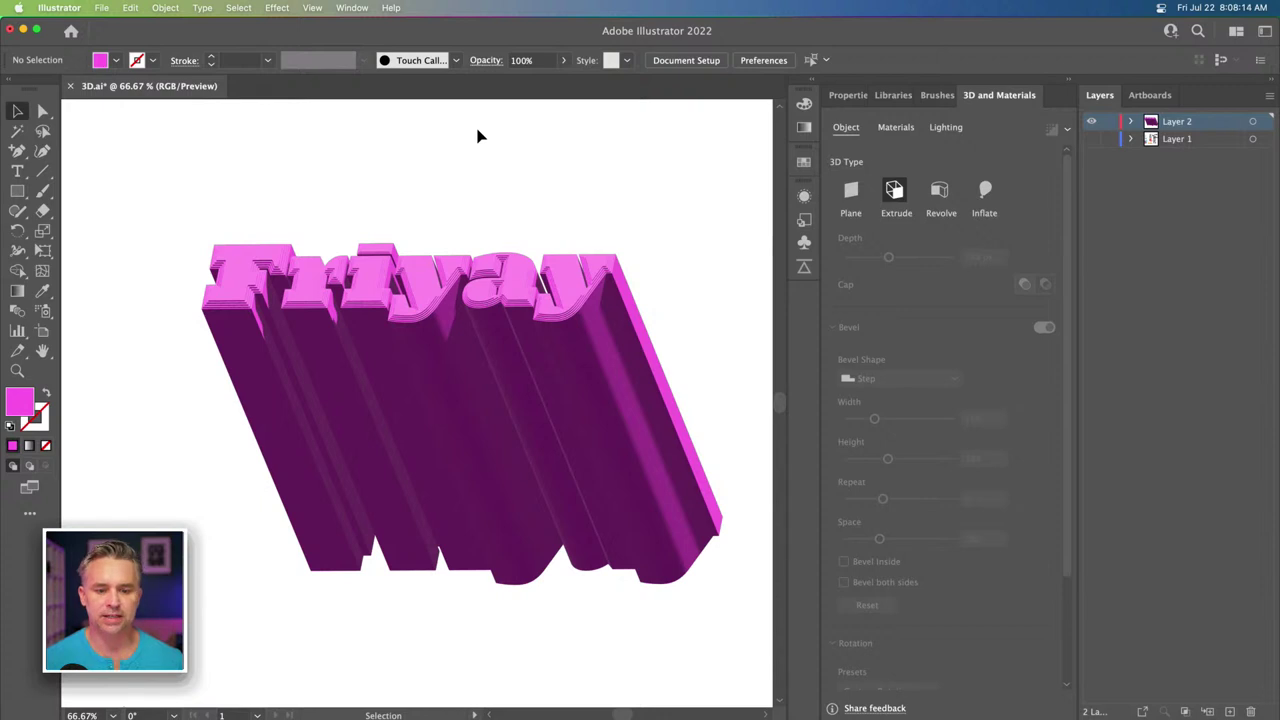
left_click(440, 300)
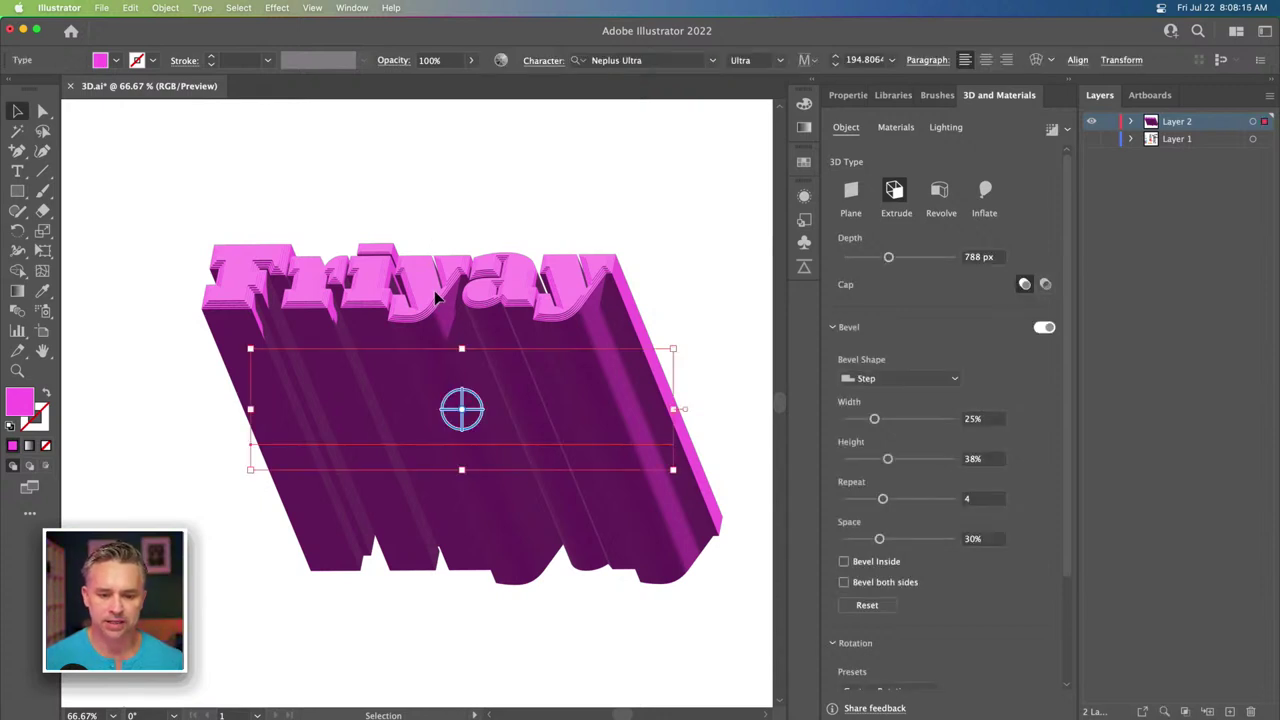
left_click(896, 127)
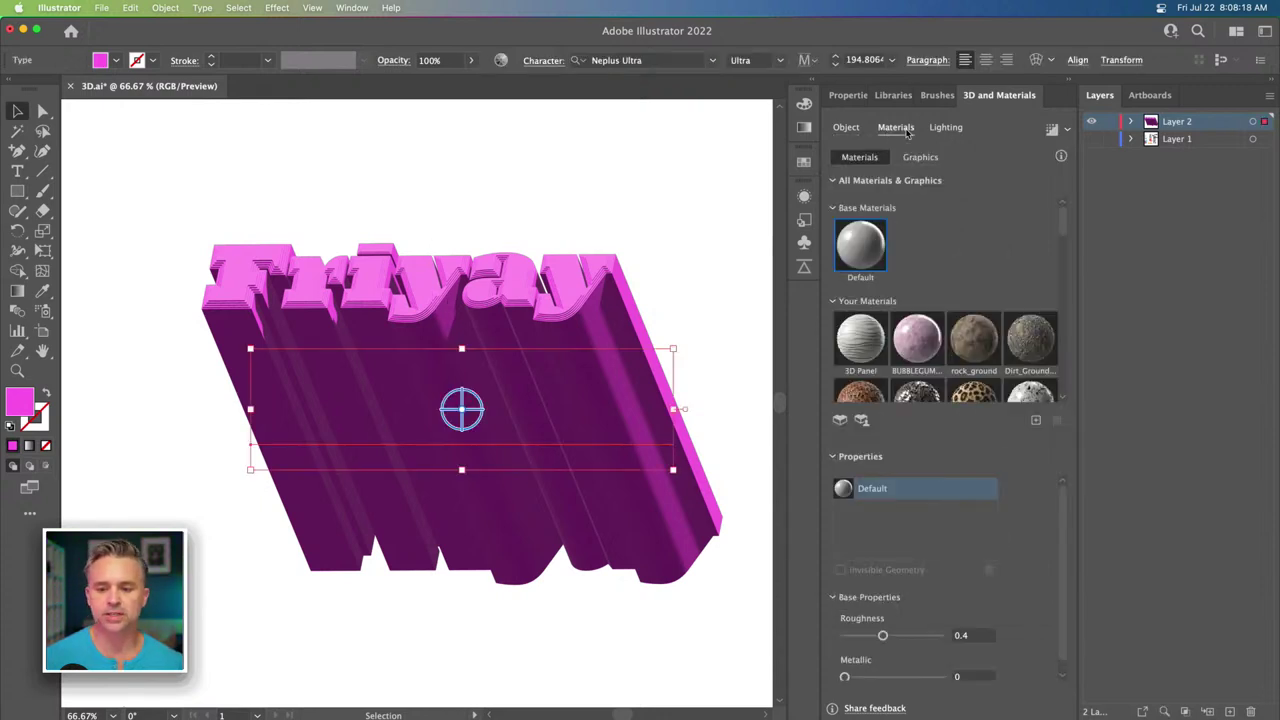
left_click(943, 128)
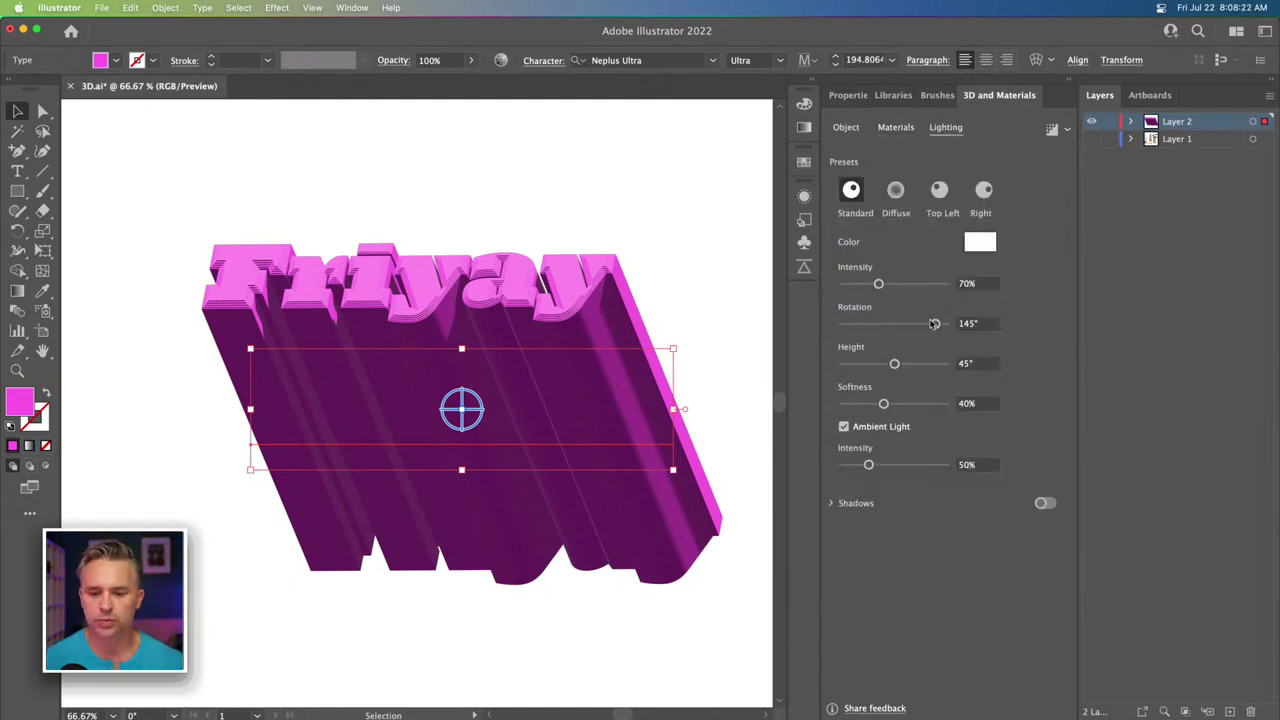
mouse_move(933, 323)
left_mouse_down()
mouse_move(856, 324)
mouse_move(923, 325)
mouse_move(903, 324)
mouse_move(916, 324)
mouse_move(923, 364)
mouse_move(946, 364)
mouse_move(910, 364)
left_mouse_up()
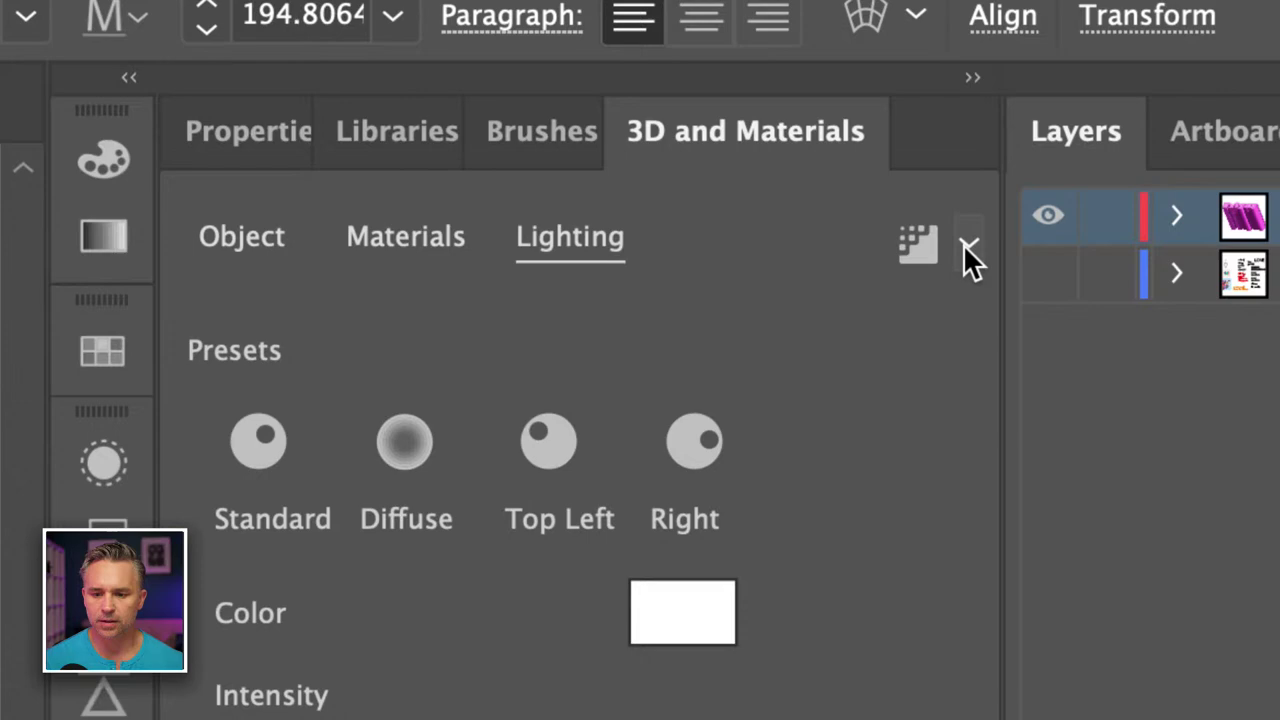
Enable ray tracing for the lettering, render it at Low quality, and deselect it.
left_click(965, 245)
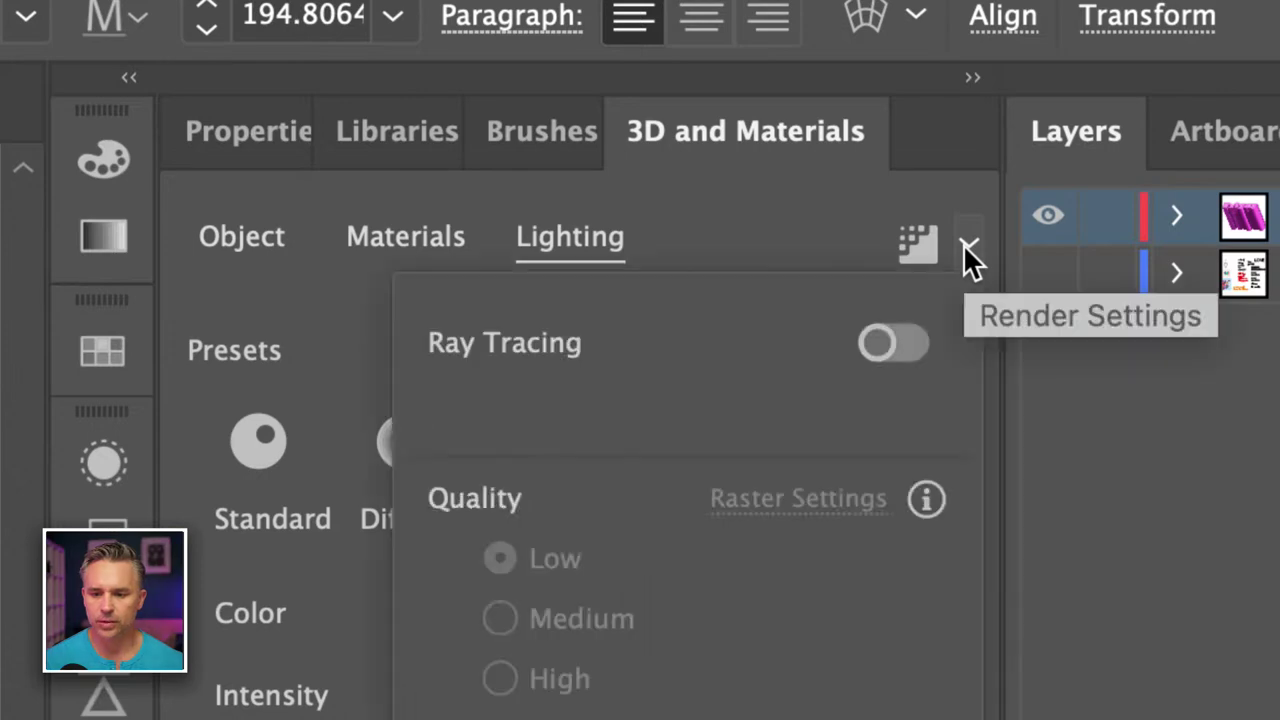
left_click(882, 351)
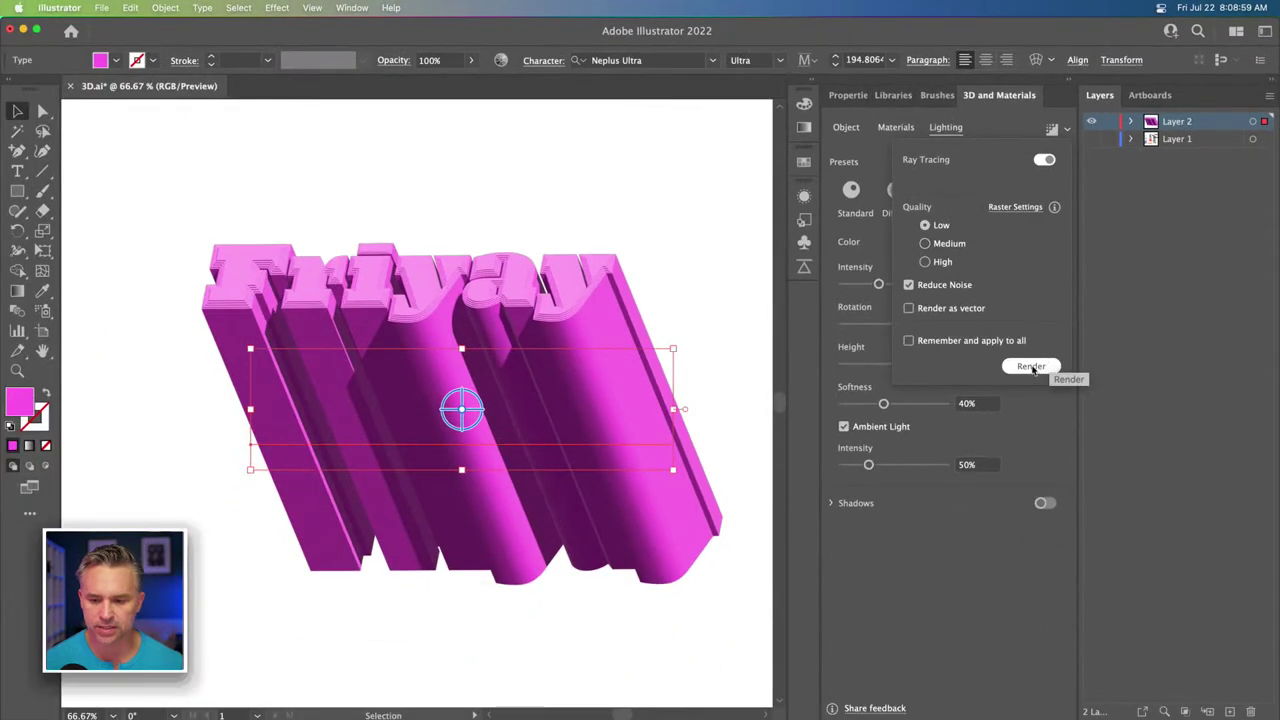
left_click(1031, 366)
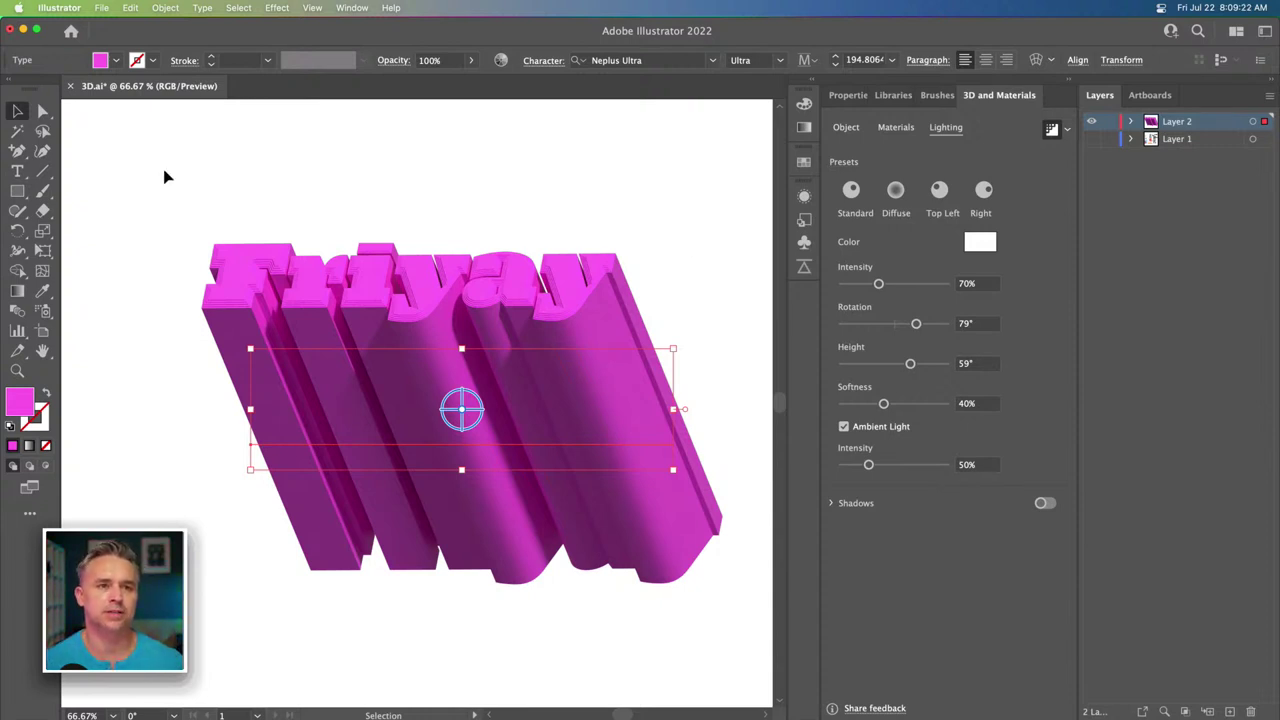
left_click(166, 177)
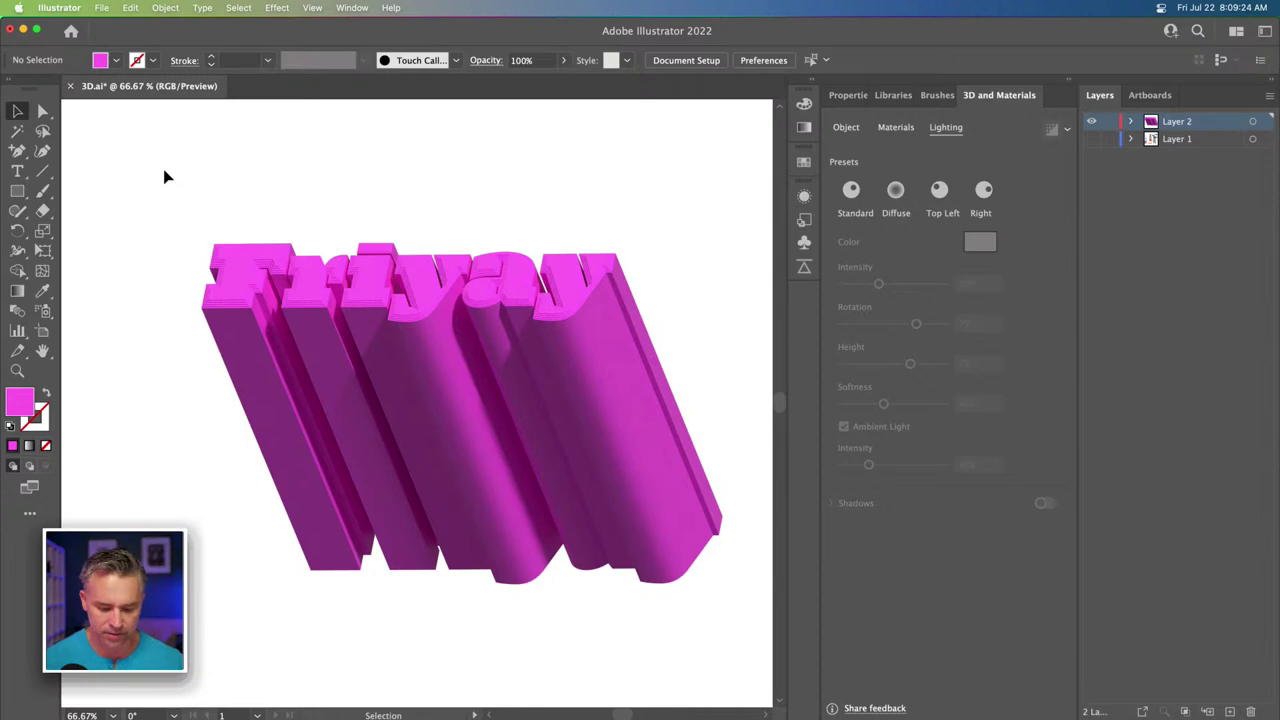
Inspect the ray-traced lettering full screen at several zoom levels, and return to the normal screen mode.
key("f")
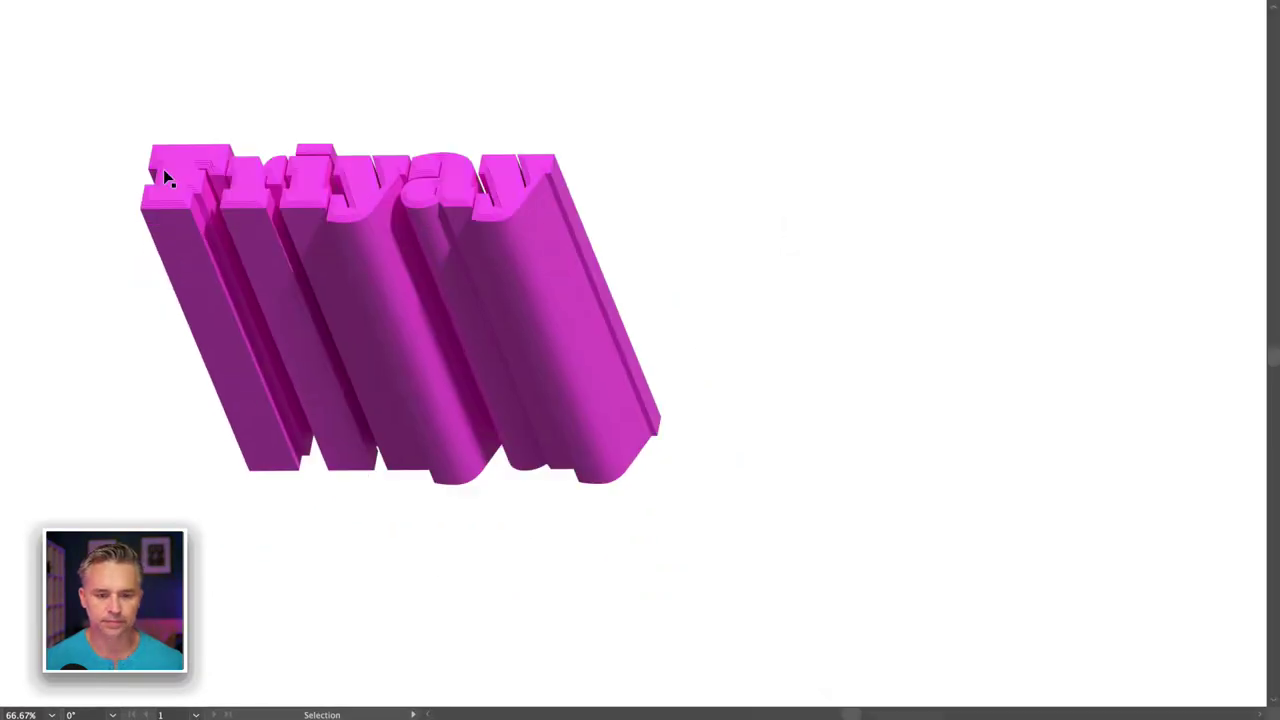
key("ctrl+1")
left_click_drag(214, 251, 534, 386)
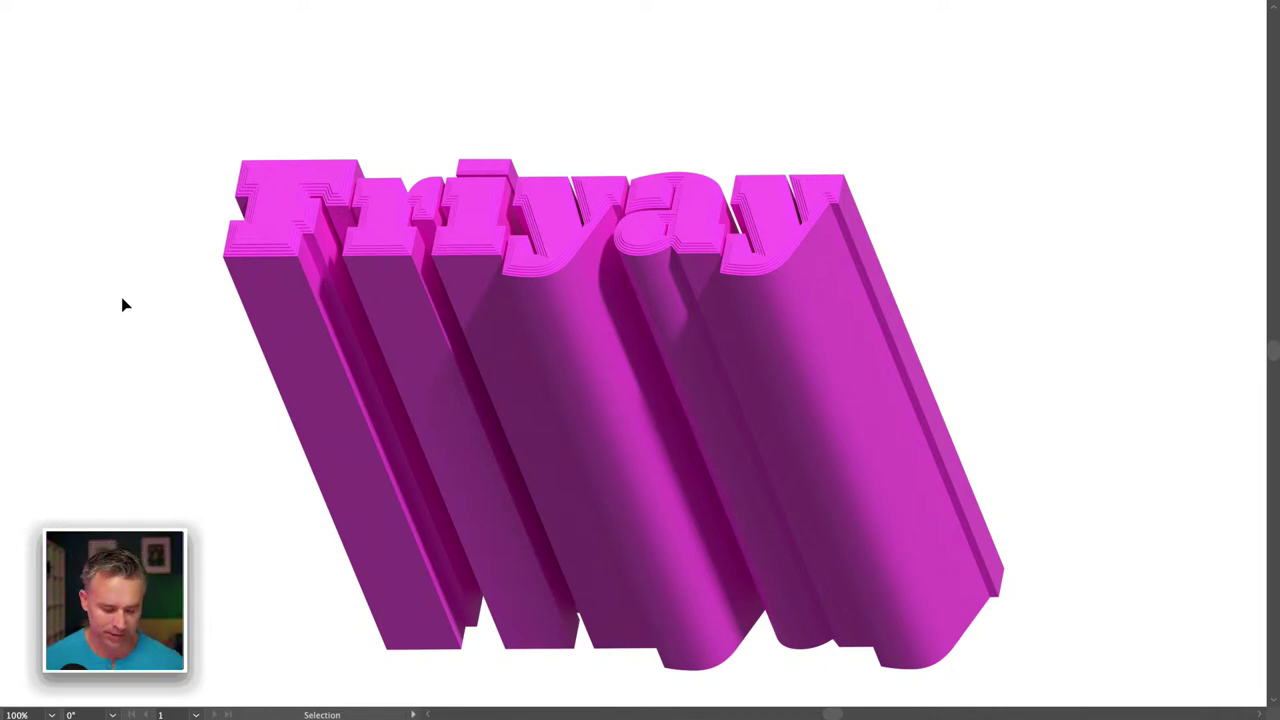
key("ctrl+equal")
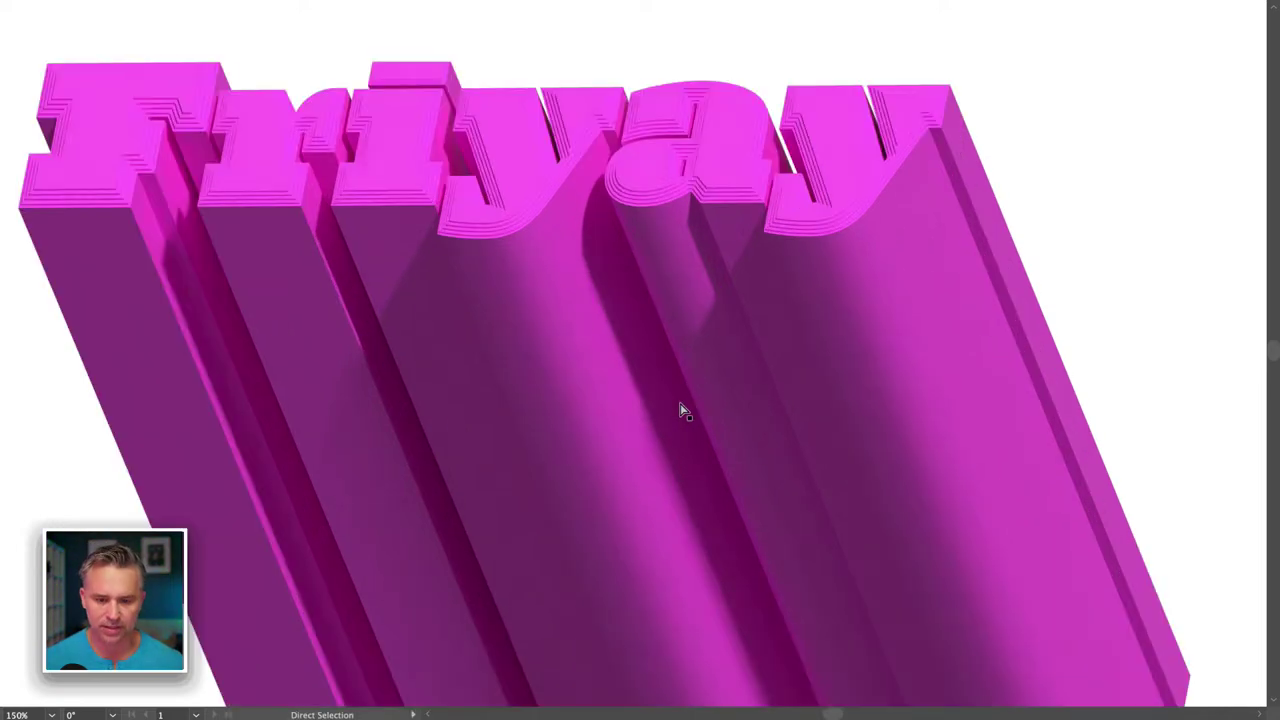
key("ctrl+minus")
key("ctrl+minus")
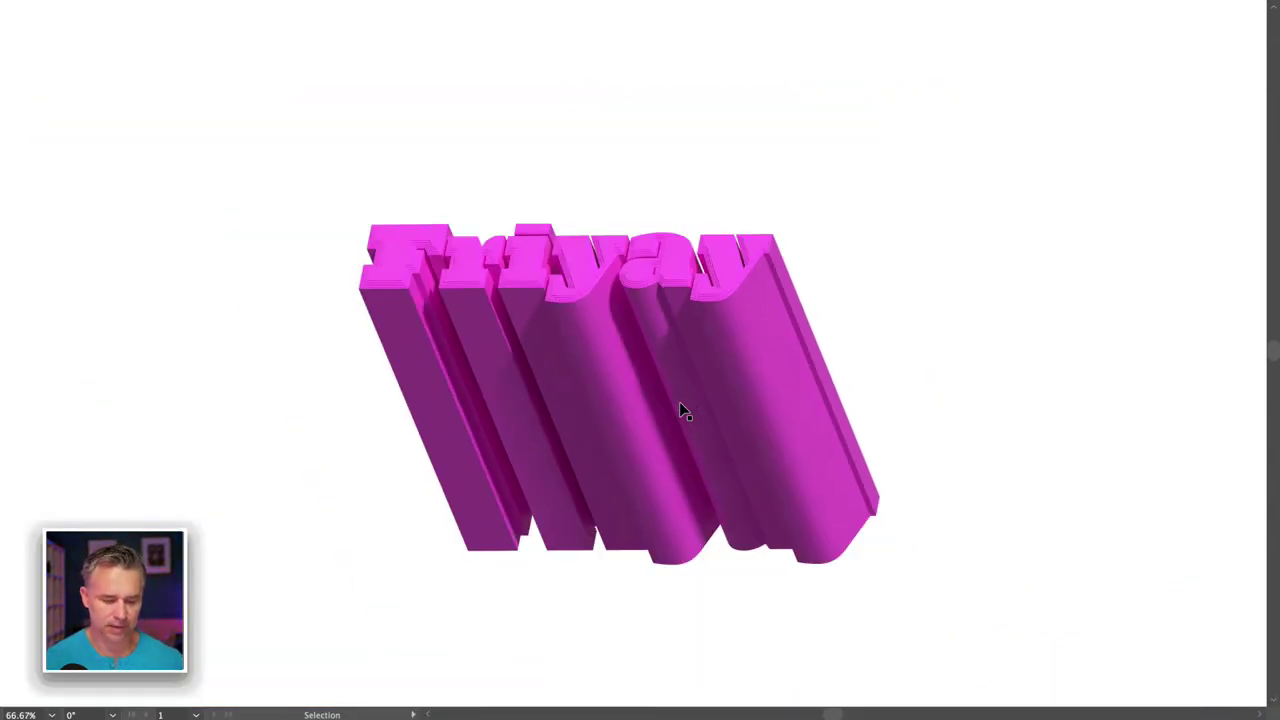
key("Tab")
key("Tab")
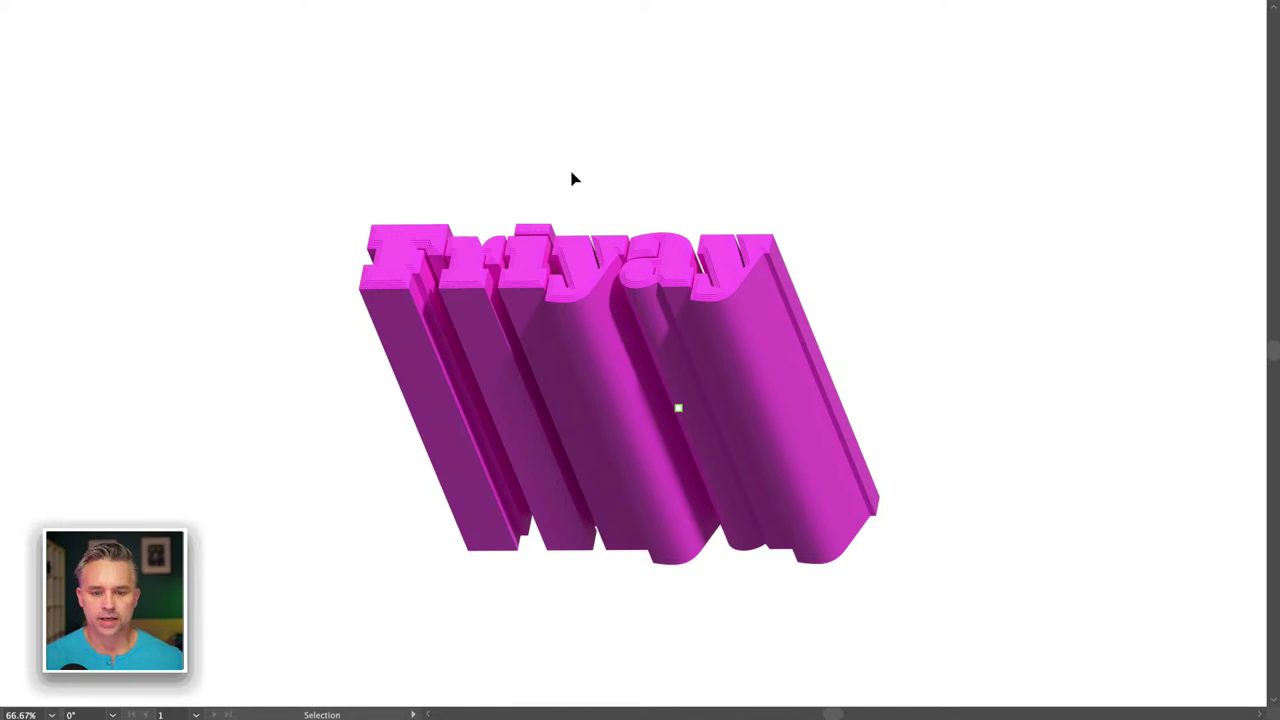
key("Tab")
key("f")
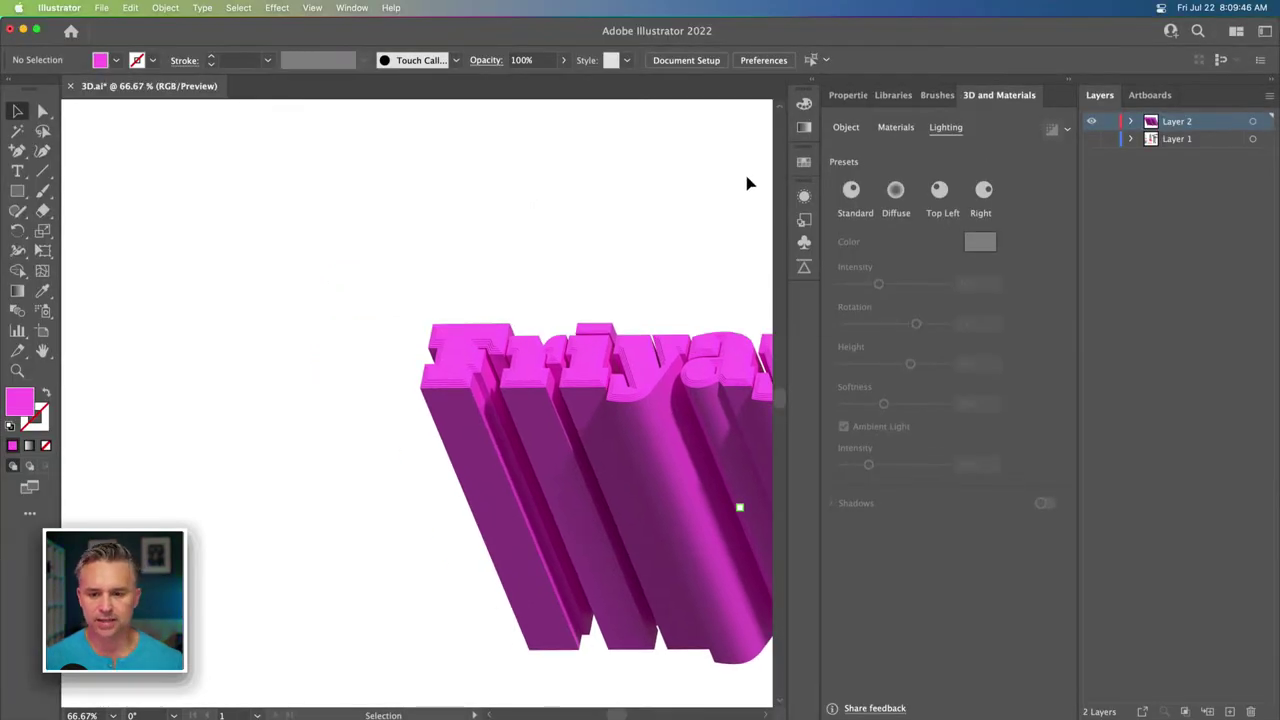
Review the render settings of the Friyay lettering, and leave the lettering selected.
left_click_drag(557, 265, 365, 190)
left_click(426, 305)
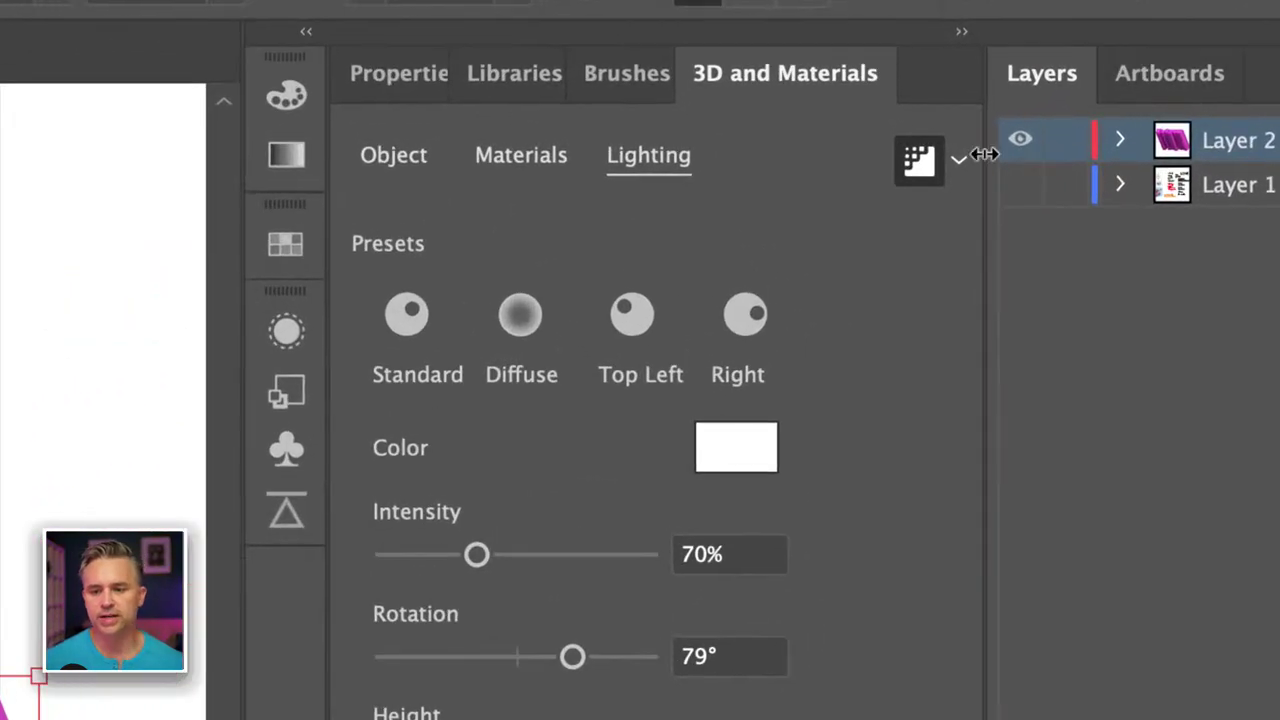
left_click(1066, 129)
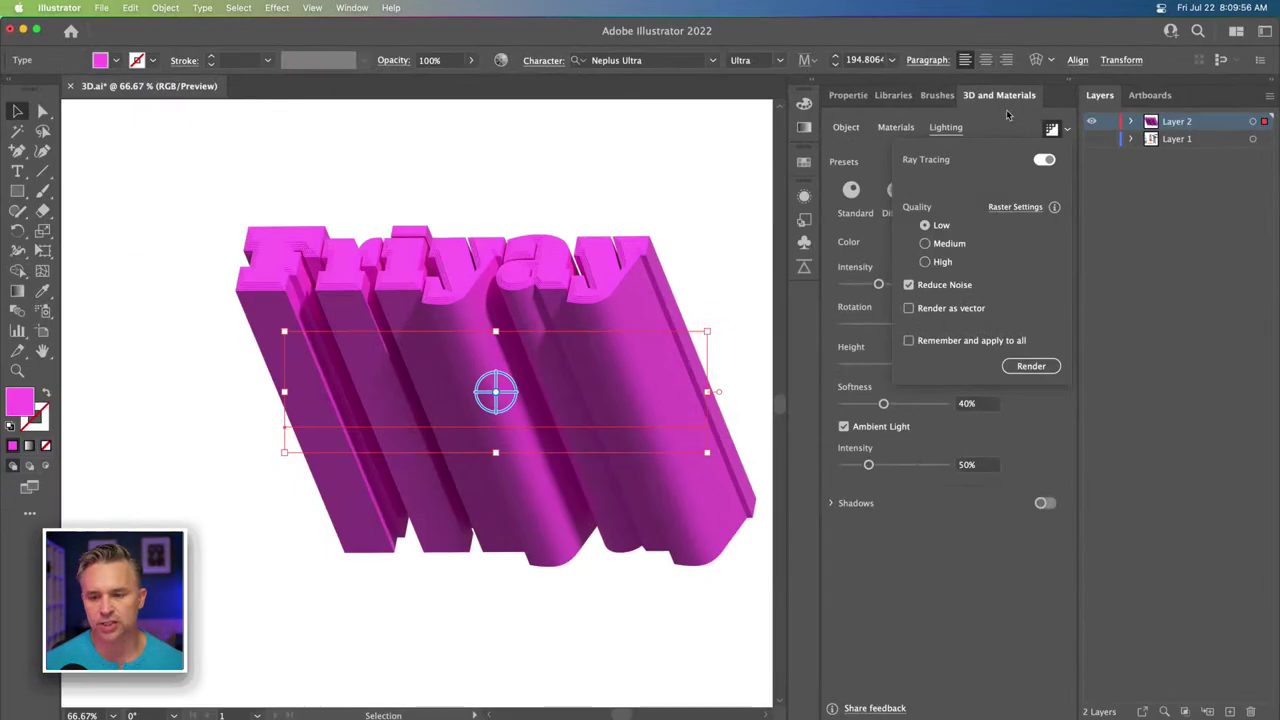
left_click(805, 119)
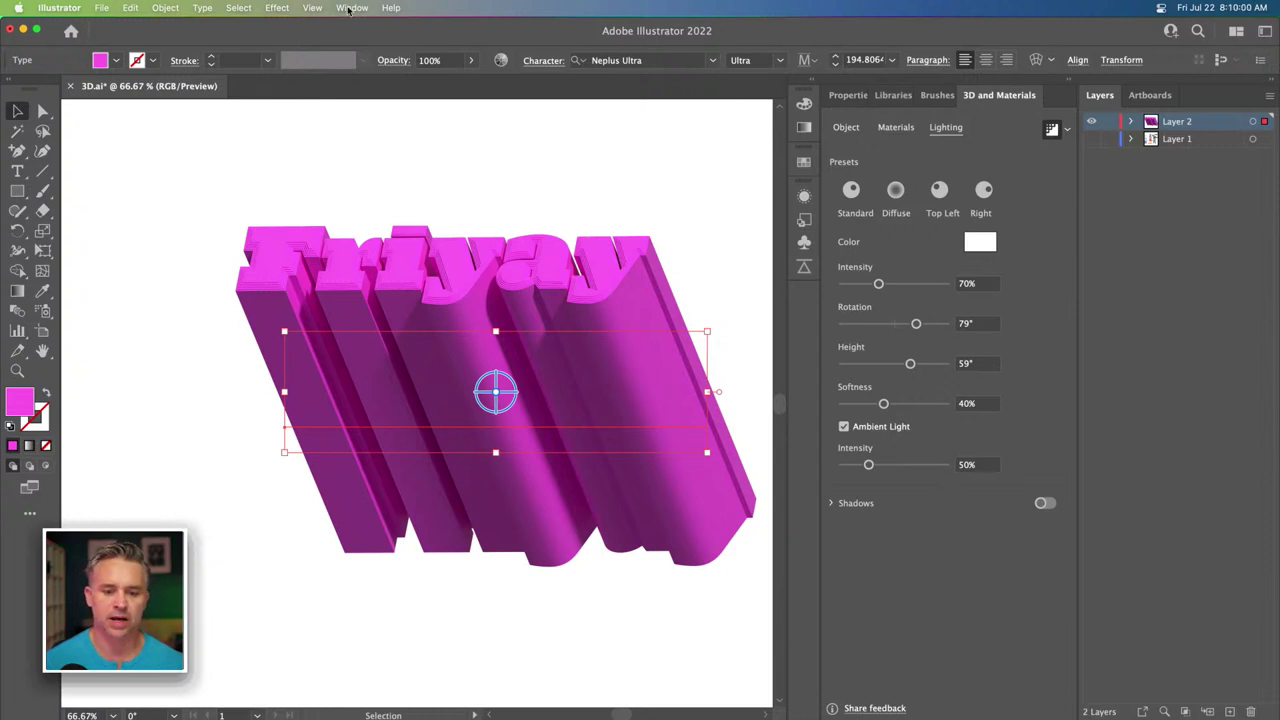
left_click(388, 178)
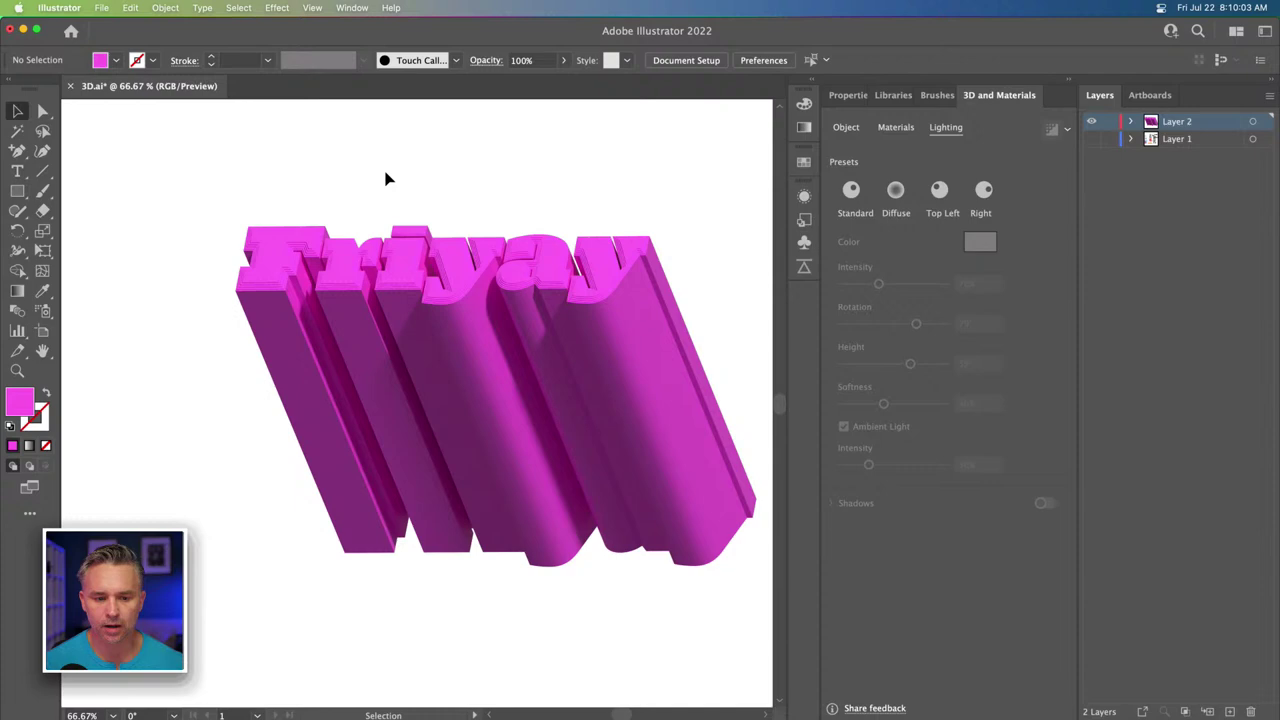
left_click(490, 360)
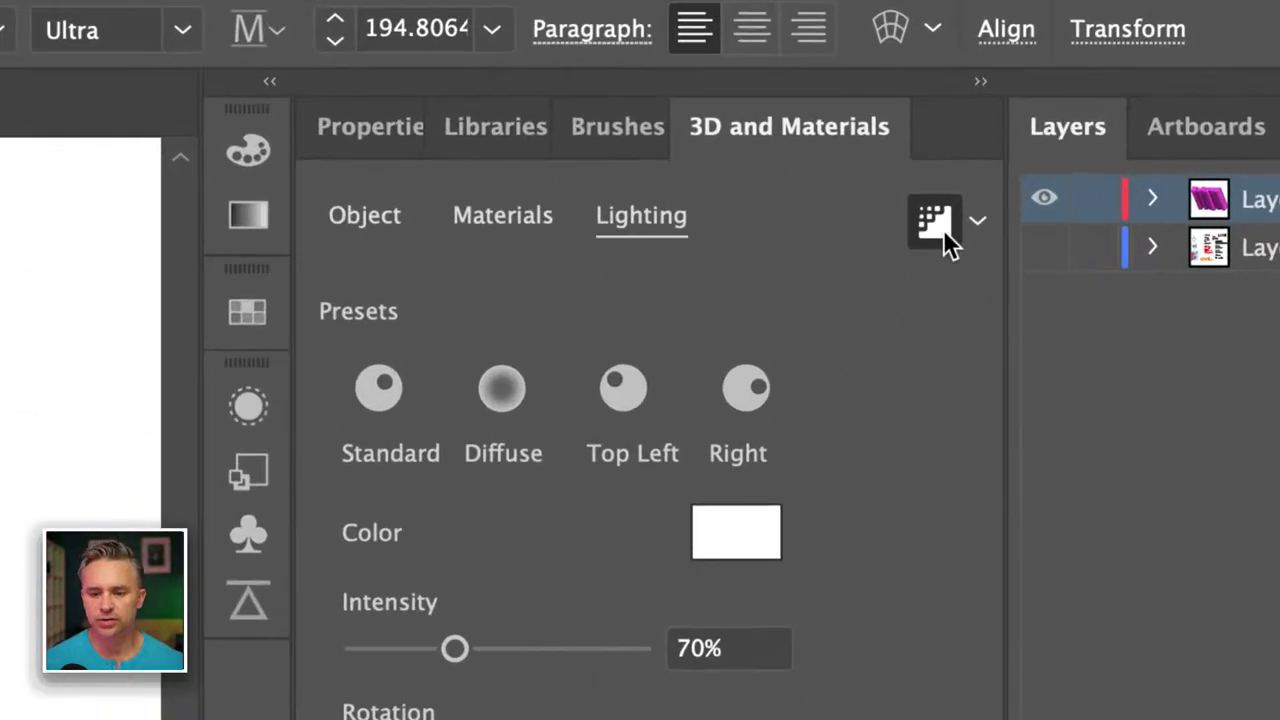
Turn off ray tracing for the Friyay lettering and set its rotation preset to Front.
left_click(979, 222)
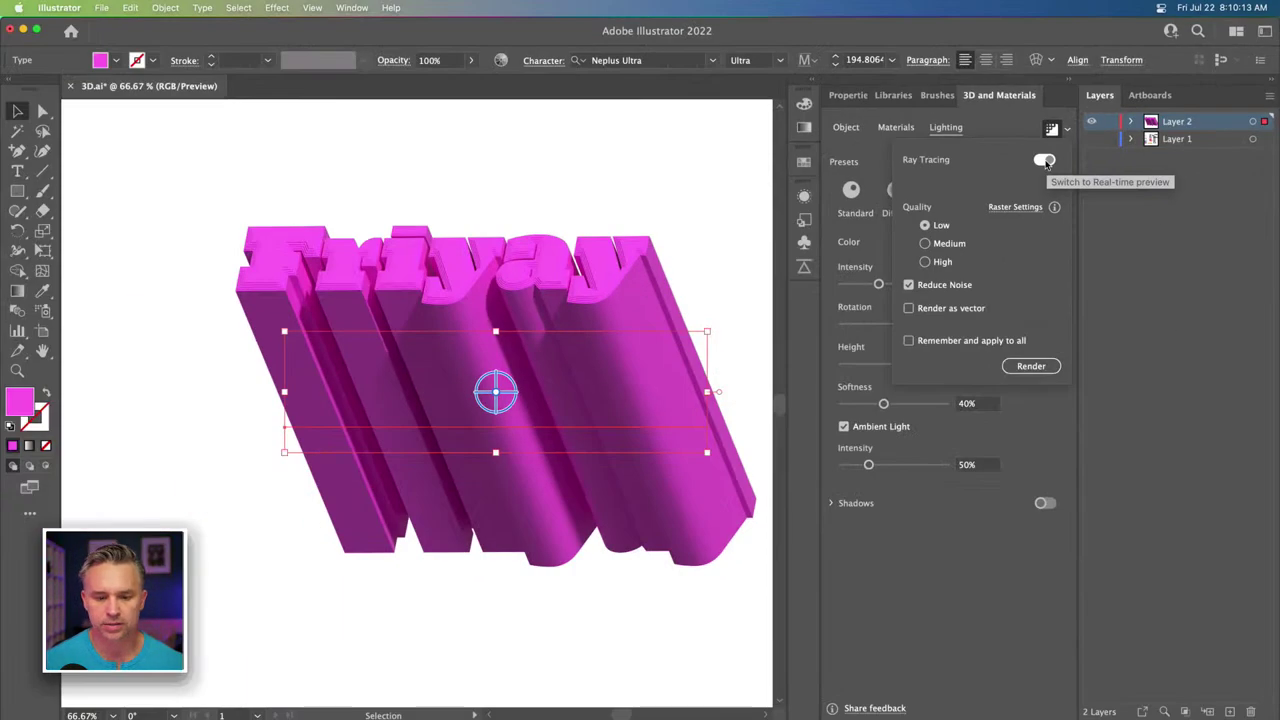
left_click(916, 306)
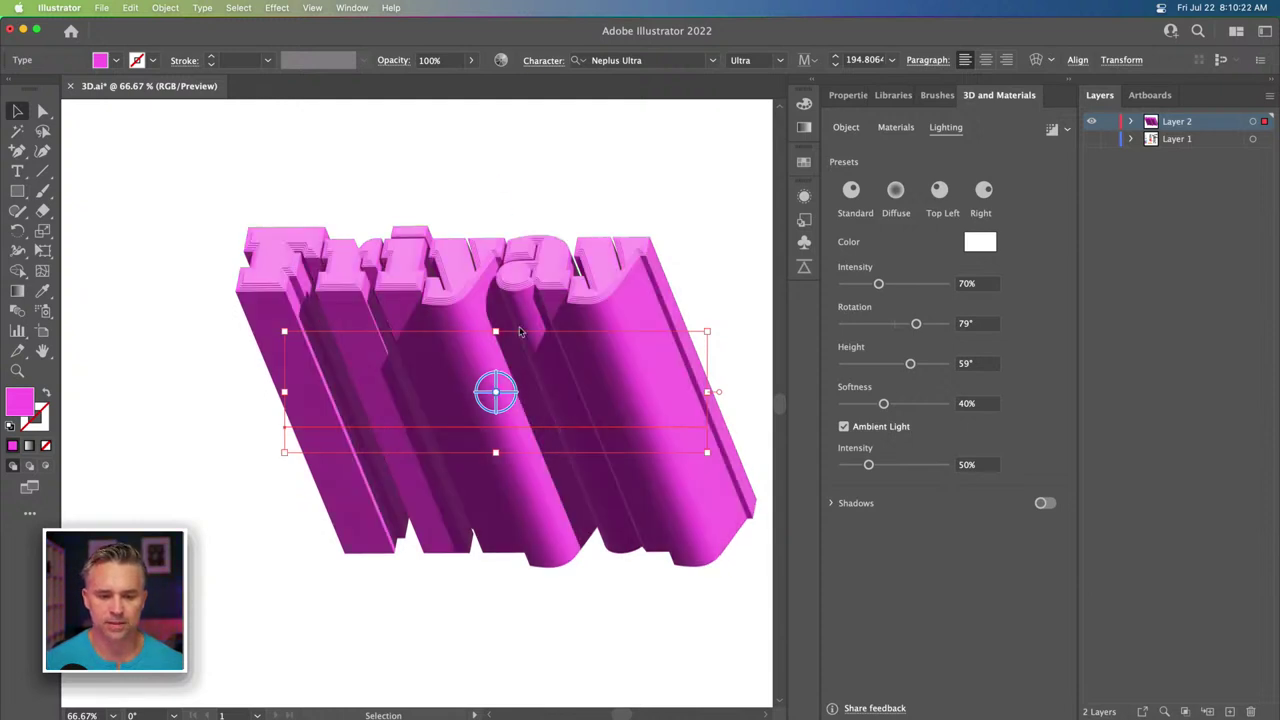
left_click(845, 127)
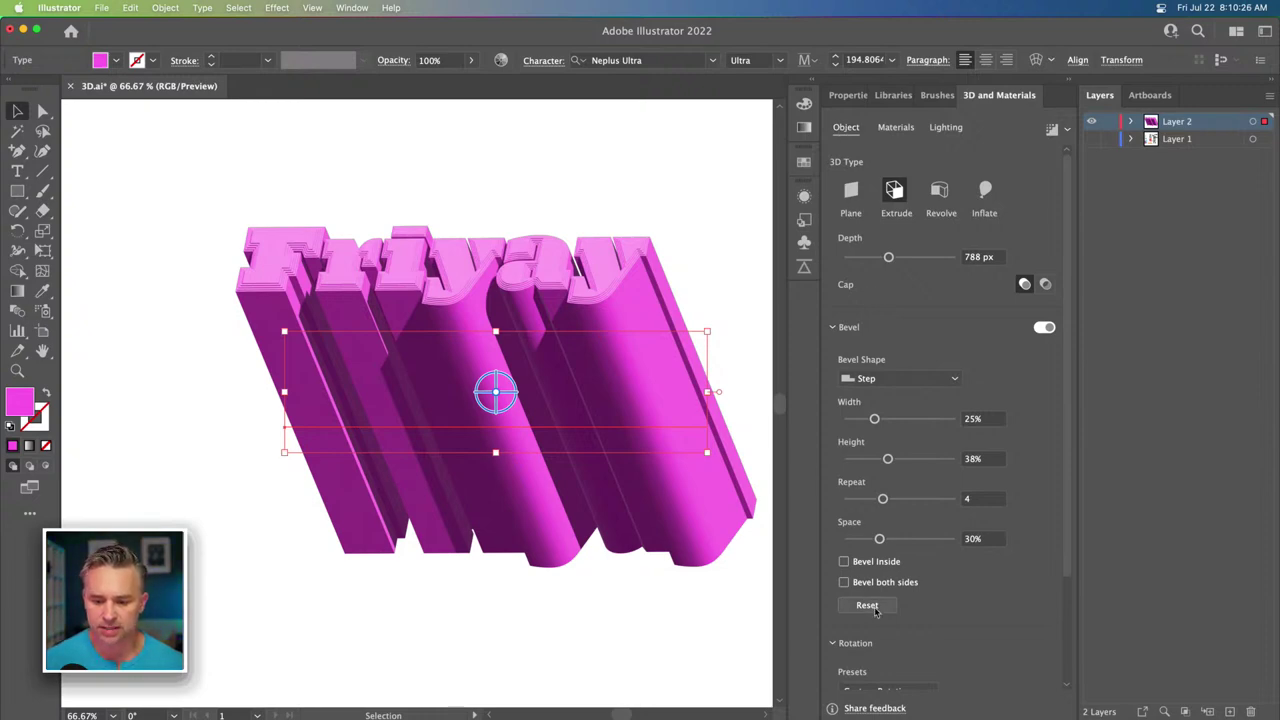
scroll(868, 605, "down", 3)
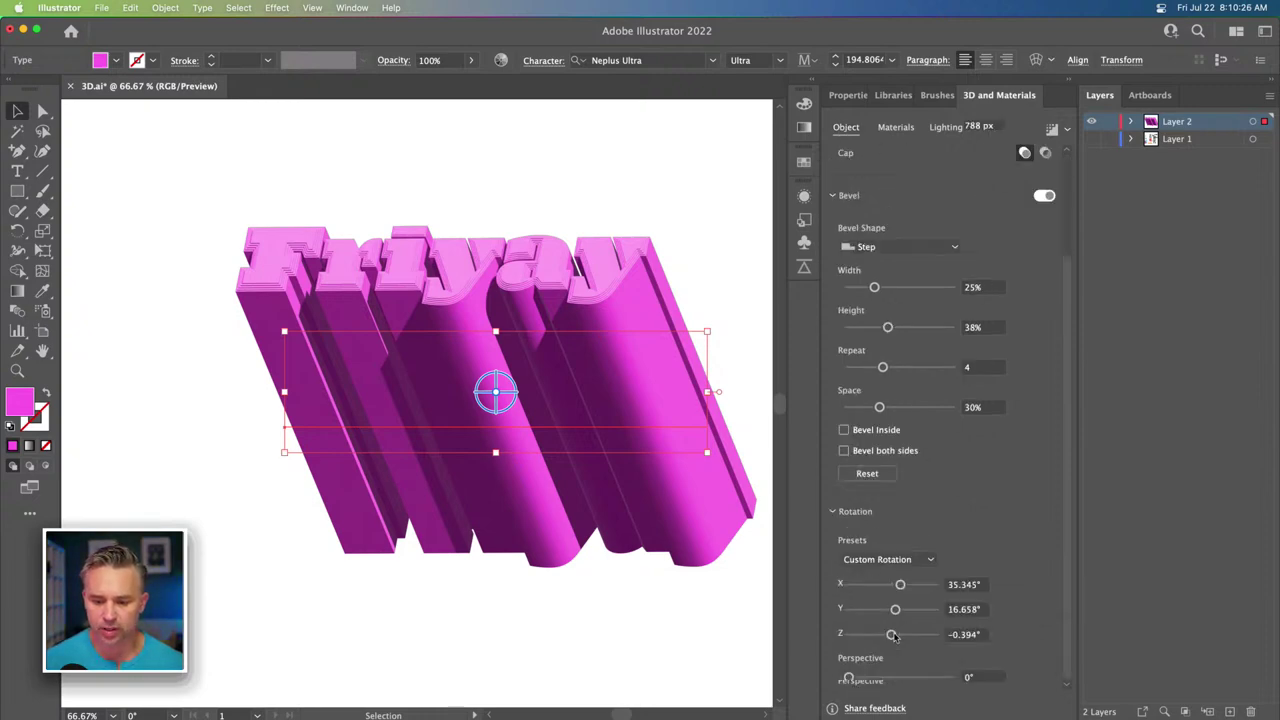
left_click(898, 560)
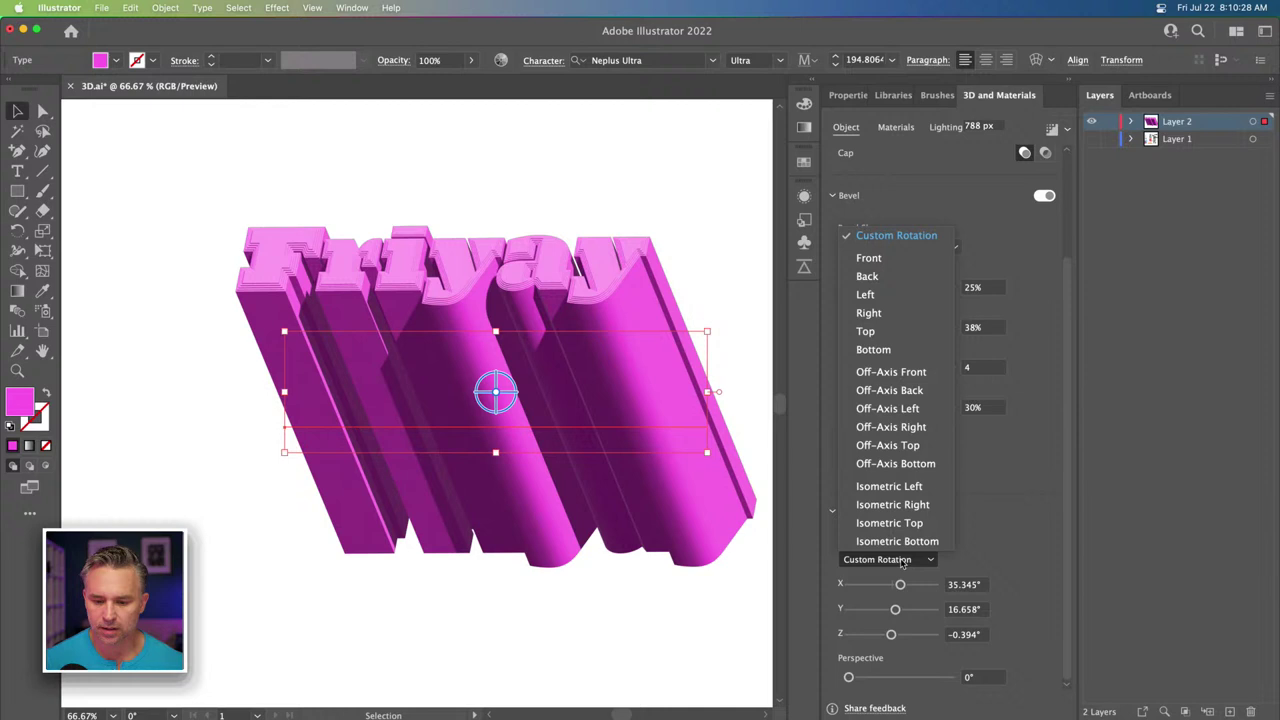
left_click(893, 332)
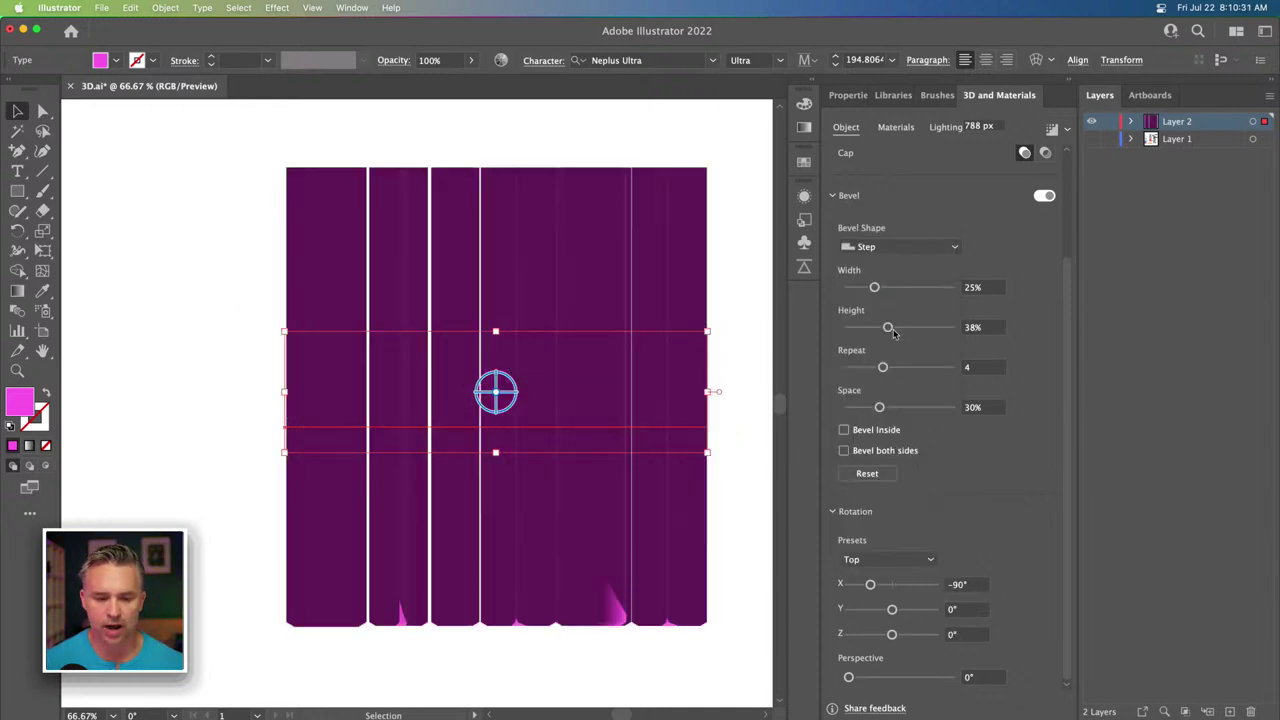
left_click(880, 561)
left_click(910, 257)
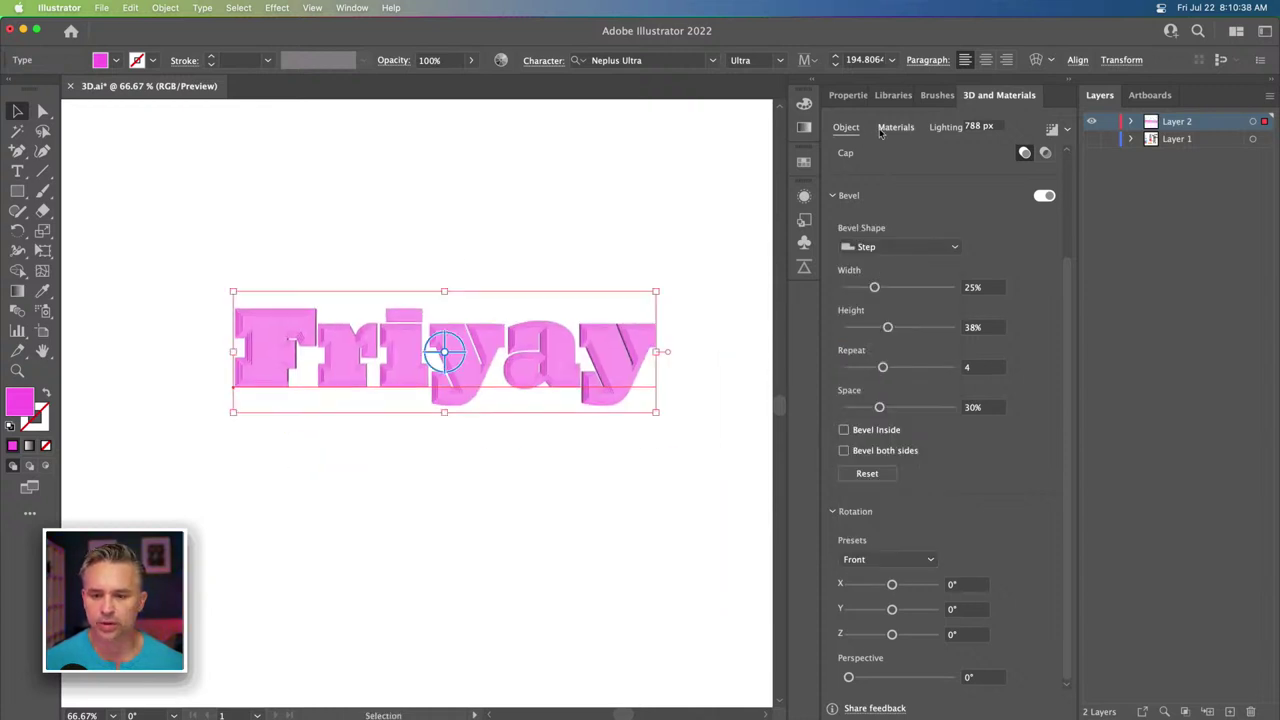
Set the lettering's extrusion depth to 232 px and turn on its shadows.
scroll(1066, 222, "up", 3)
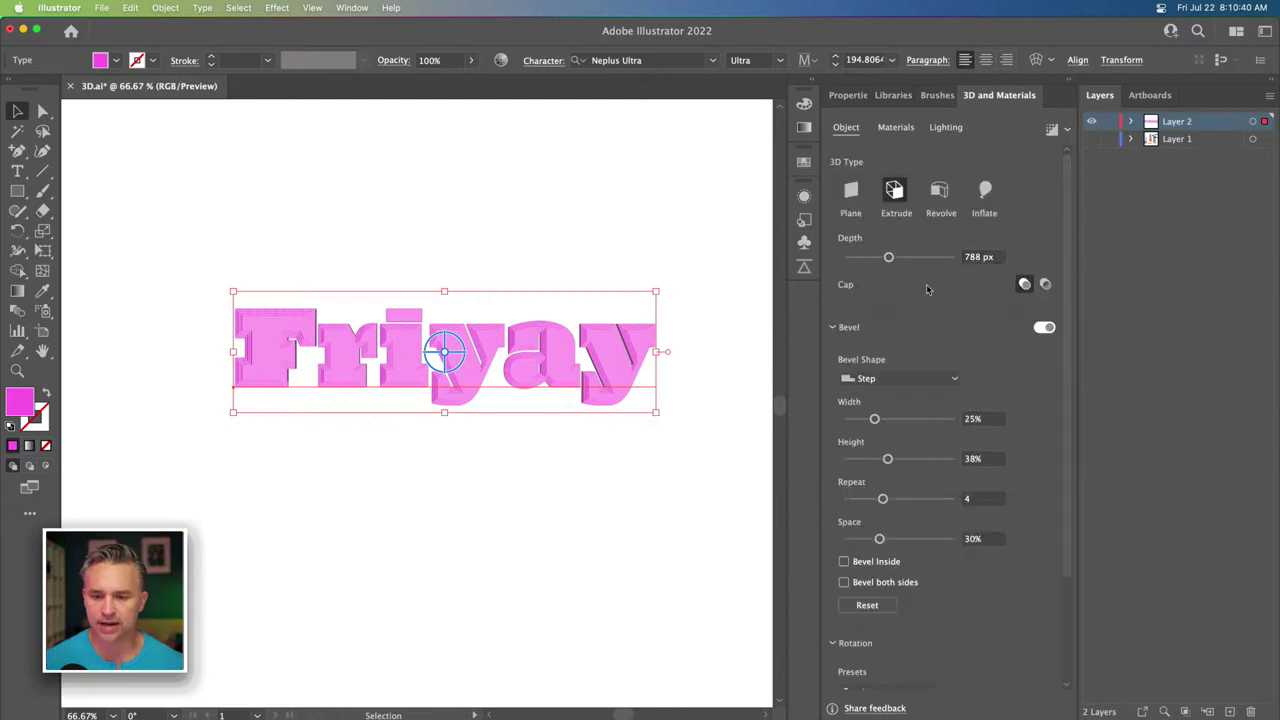
left_click_drag(893, 259, 861, 258)
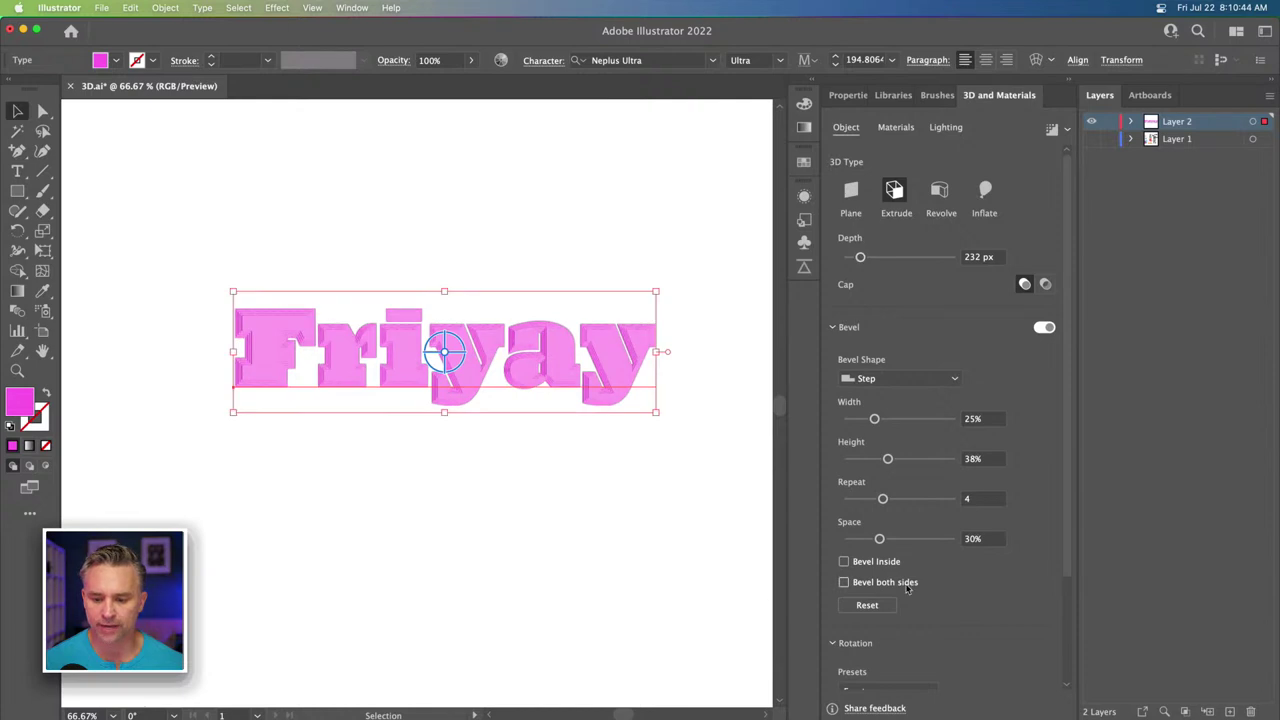
left_click(945, 128)
left_click(1043, 503)
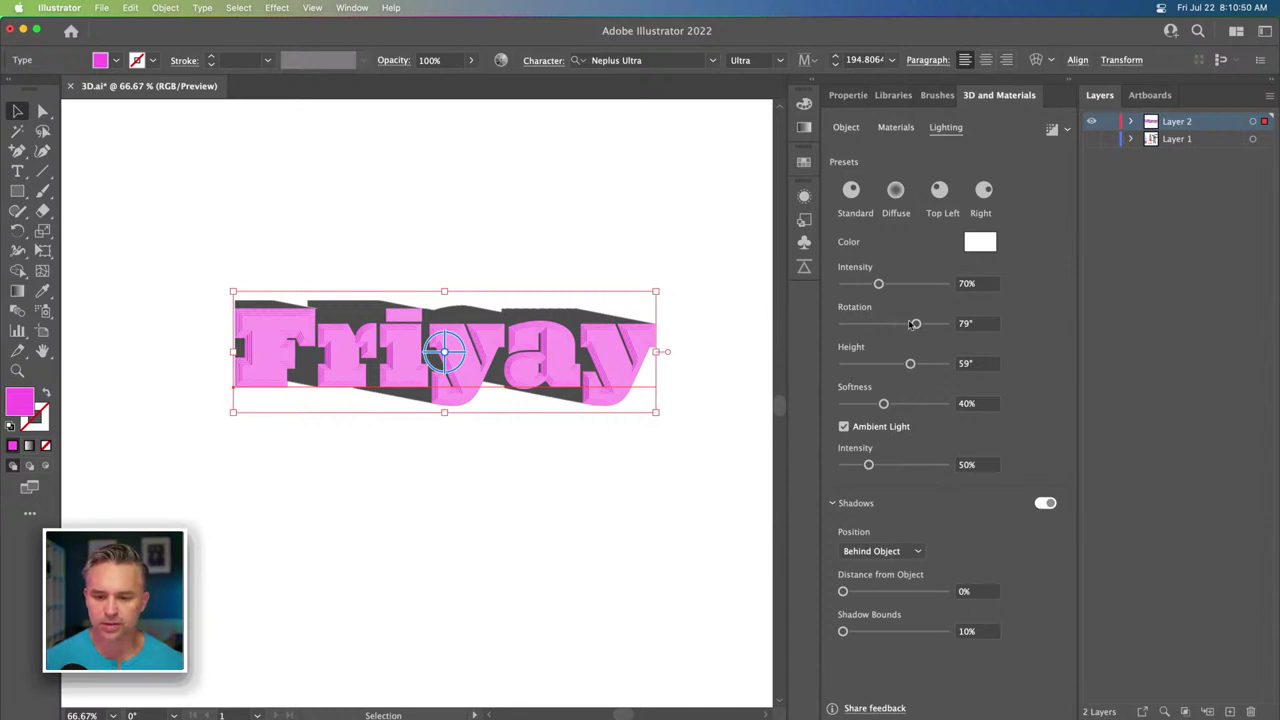
Set the lettering's shadow bounds to 188%, light rotation to -133° and light height to 47°.
left_click_drag(916, 325, 857, 324)
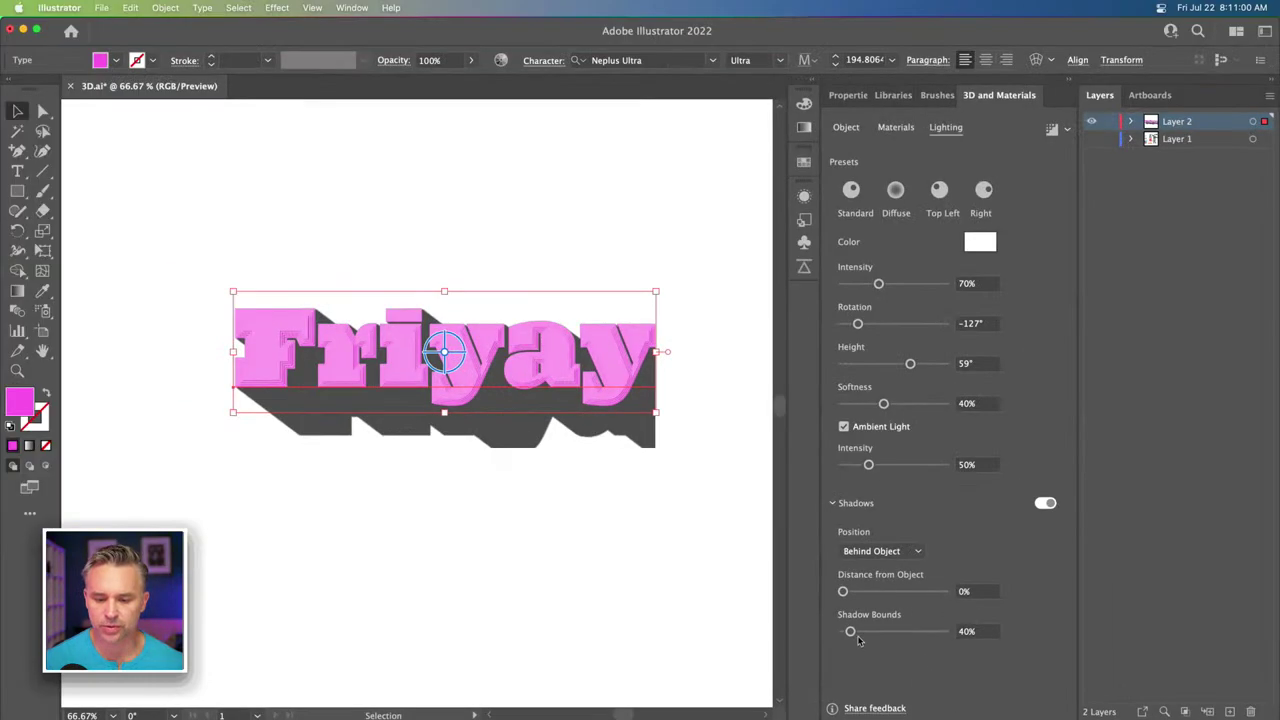
left_click_drag(850, 631, 889, 631)
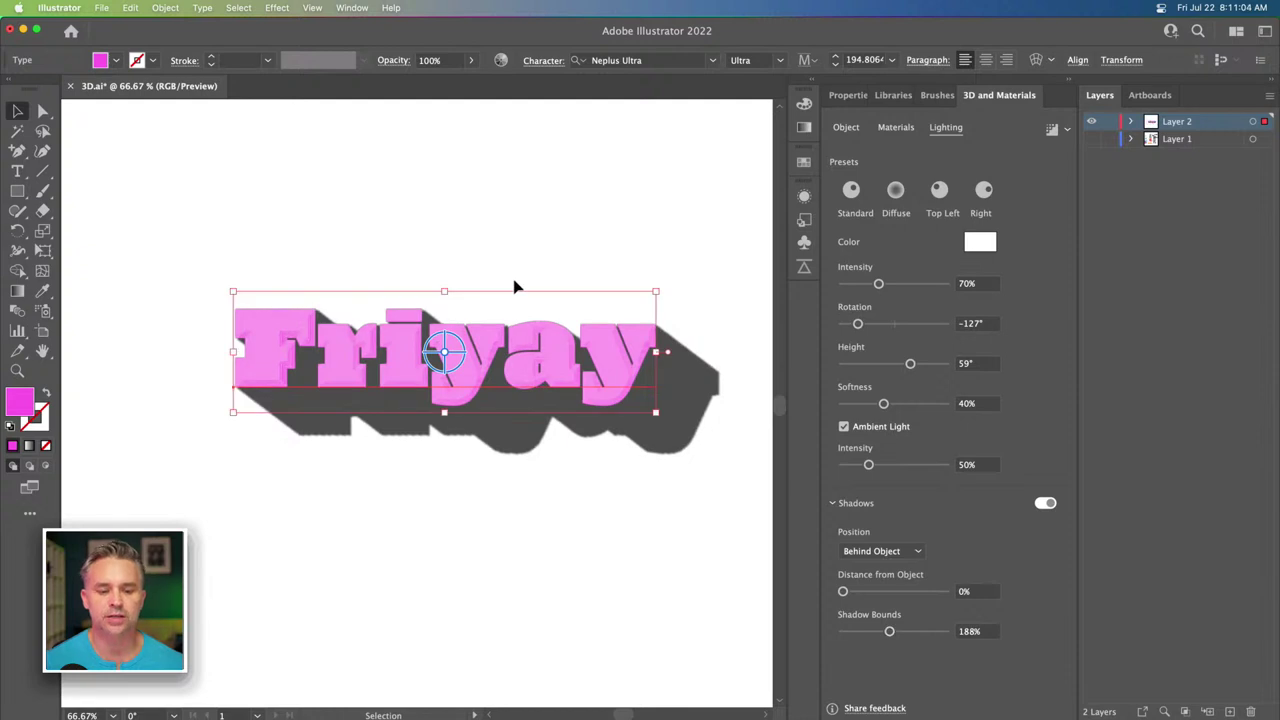
left_click_drag(504, 362, 498, 354)
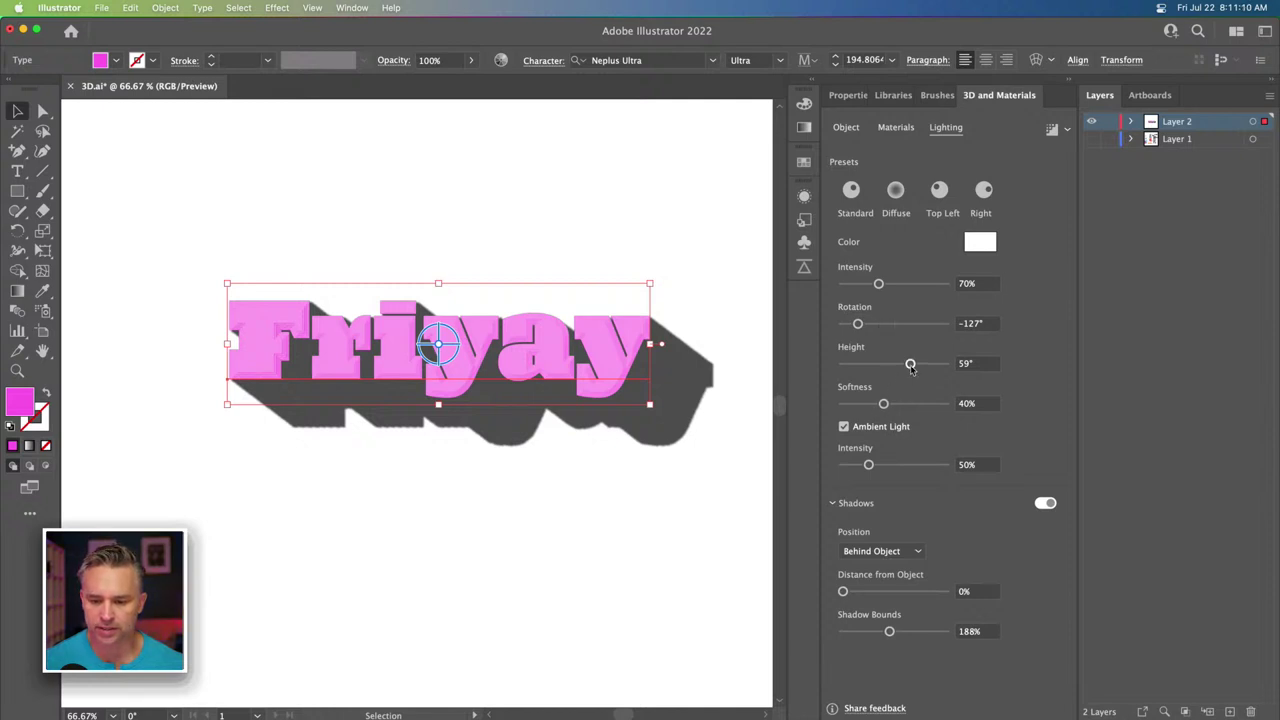
mouse_move(910, 364)
left_mouse_down()
mouse_move(898, 366)
mouse_move(946, 364)
mouse_move(896, 366)
left_mouse_up()
left_click_drag(857, 324, 856, 325)
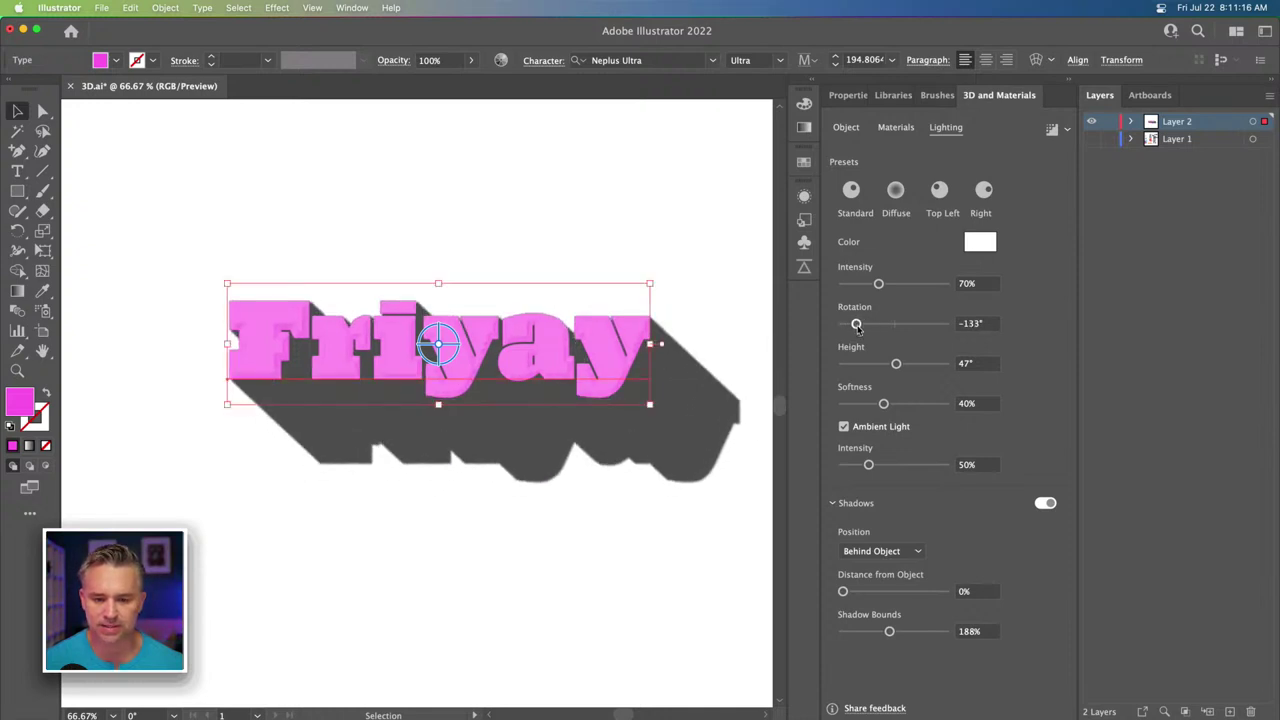
Render the shadowed lettering with ray tracing and deselect it.
left_click(1068, 130)
left_click(1031, 367)
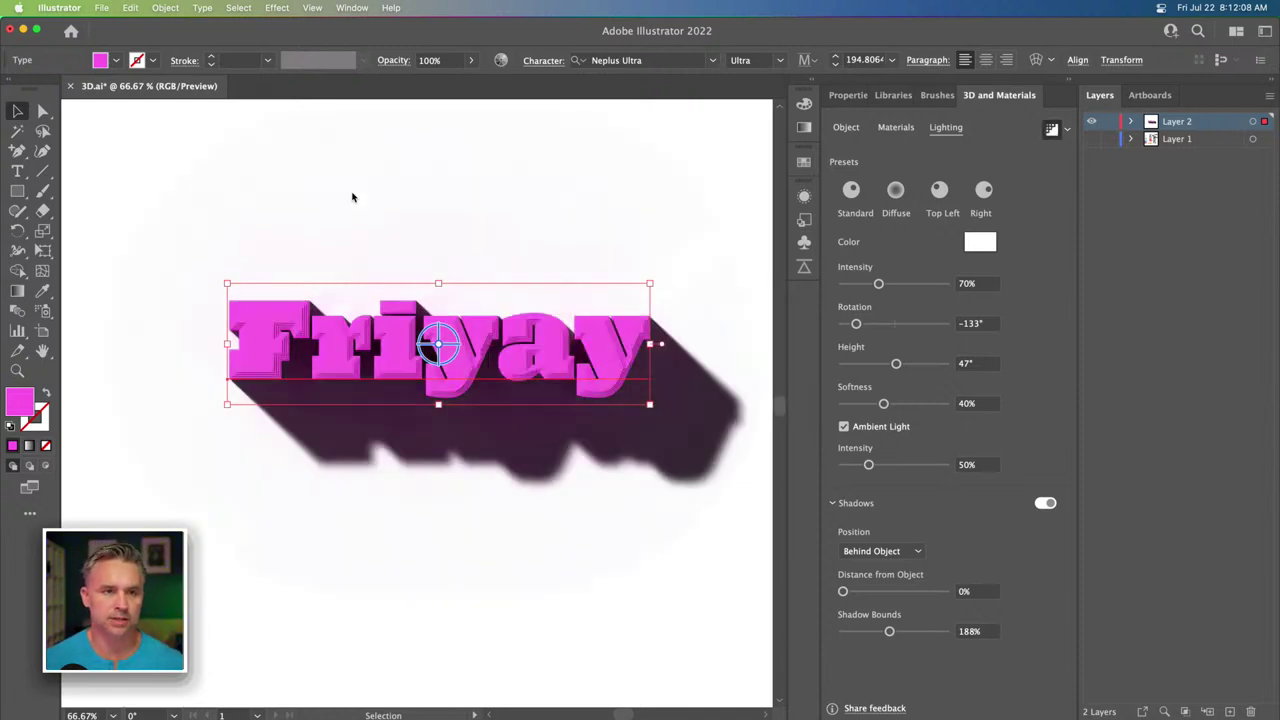
left_click(120, 186)
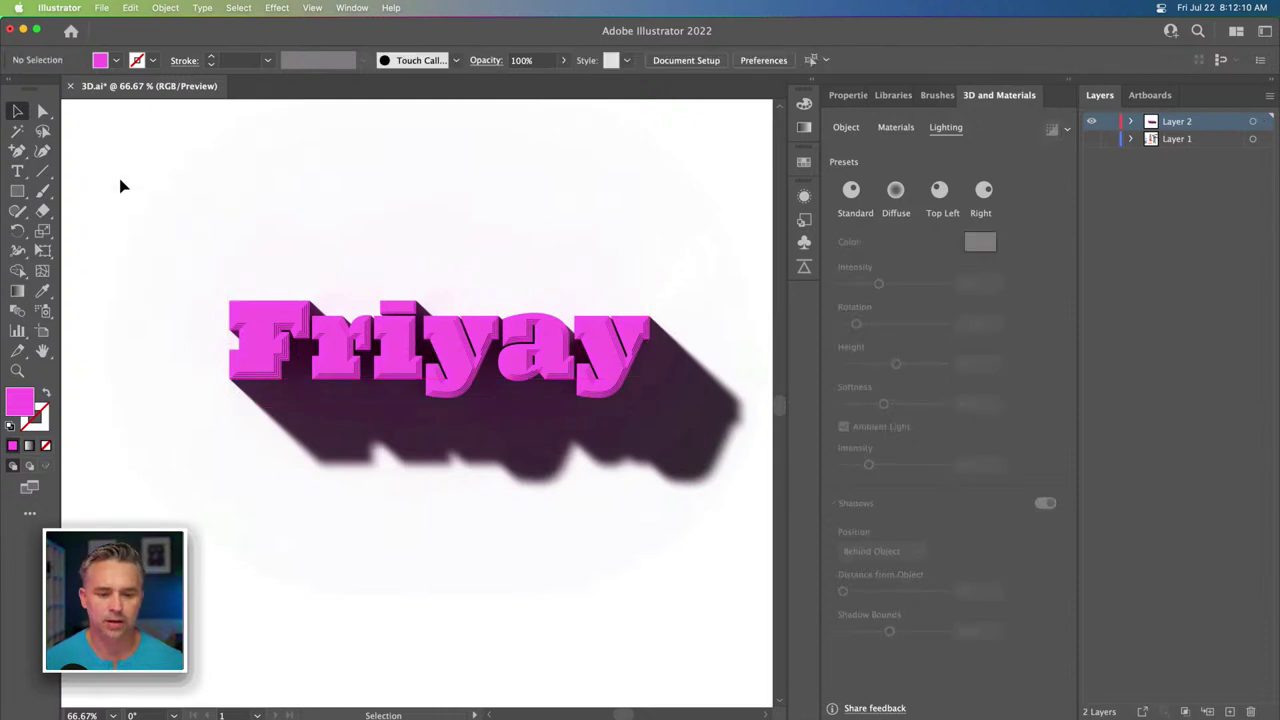
Inspect the rendered lettering and its long shadow enlarged in full screen, and return to the normal screen mode at 100%.
key("super+equal")
key("super+equal")
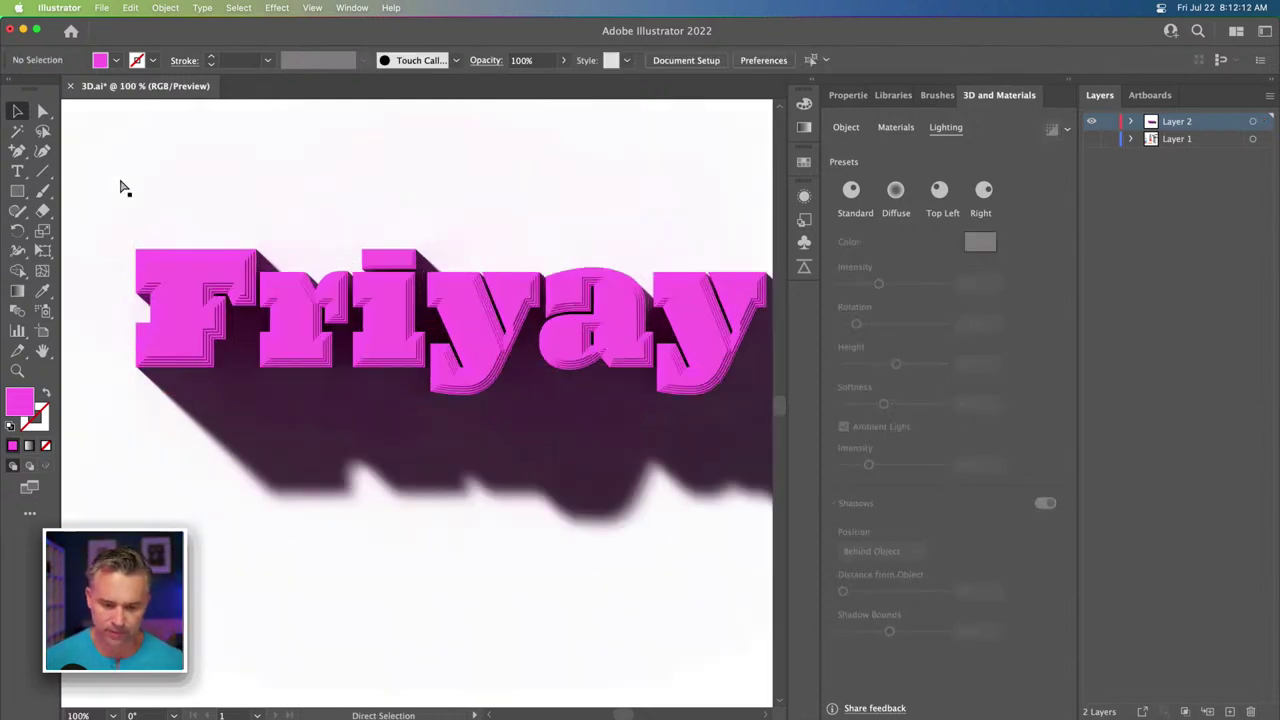
key("f")
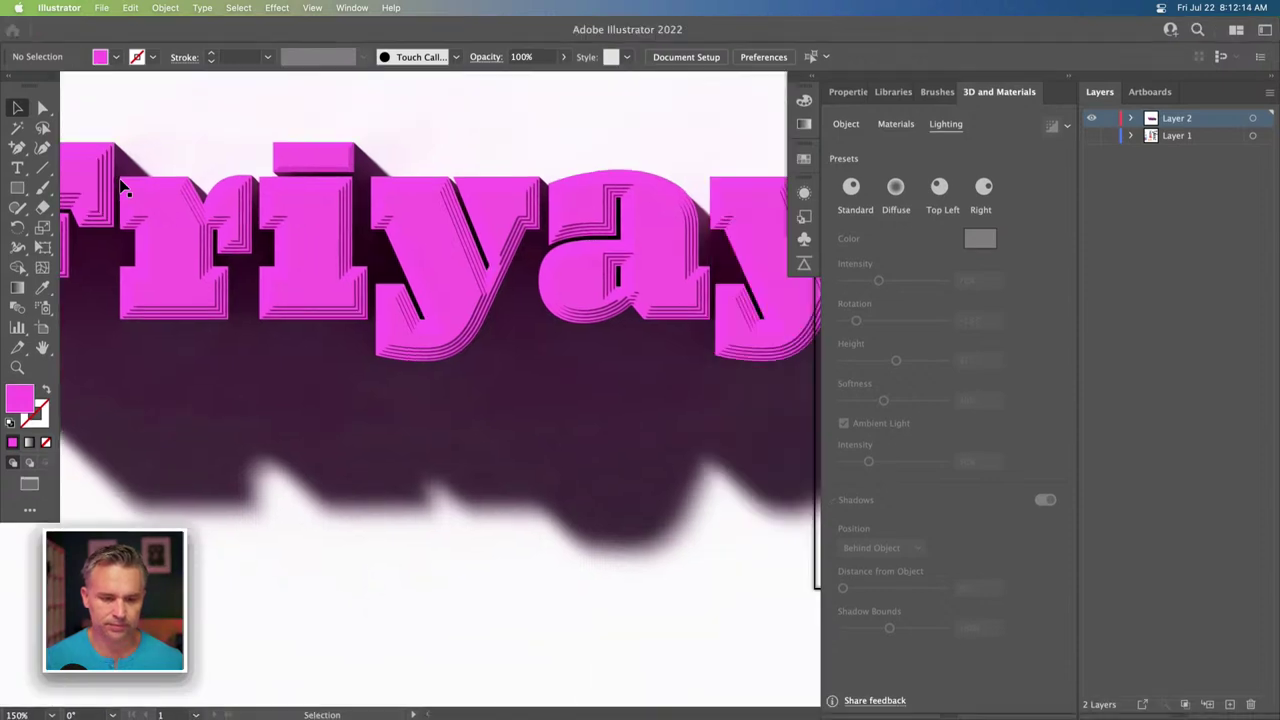
key("f")
left_click_drag(243, 214, 378, 383)
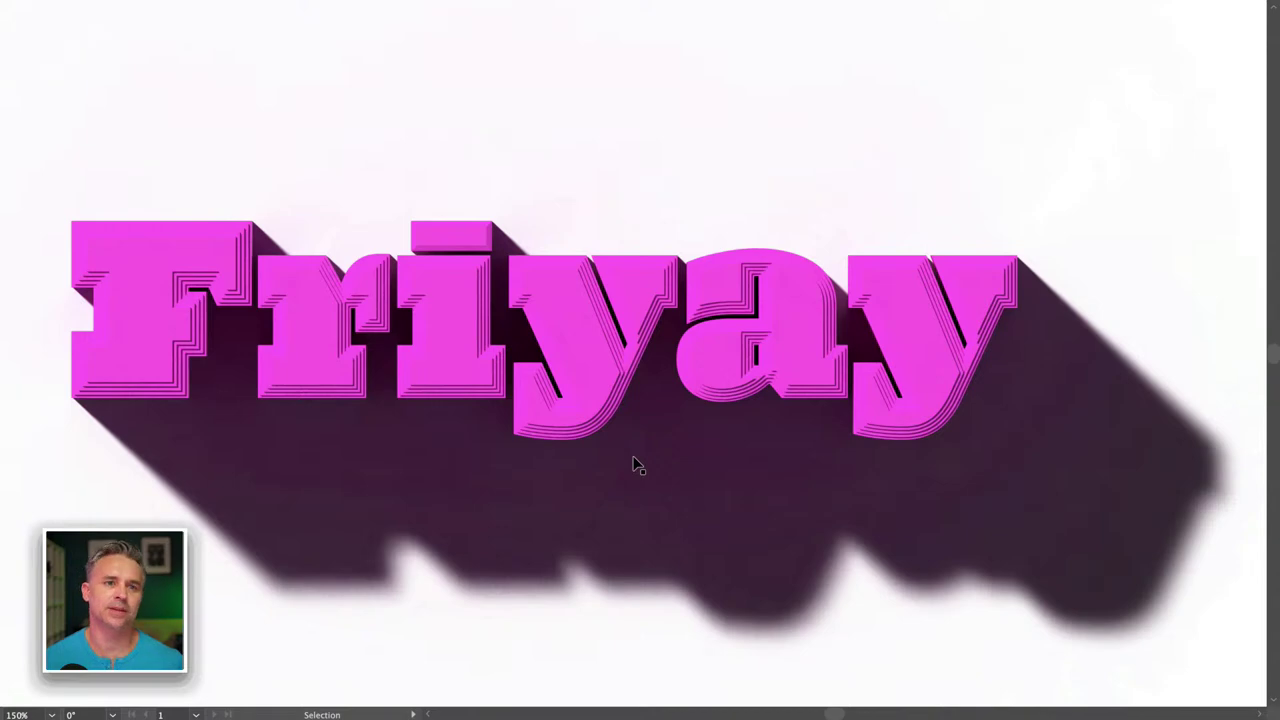
key("f")
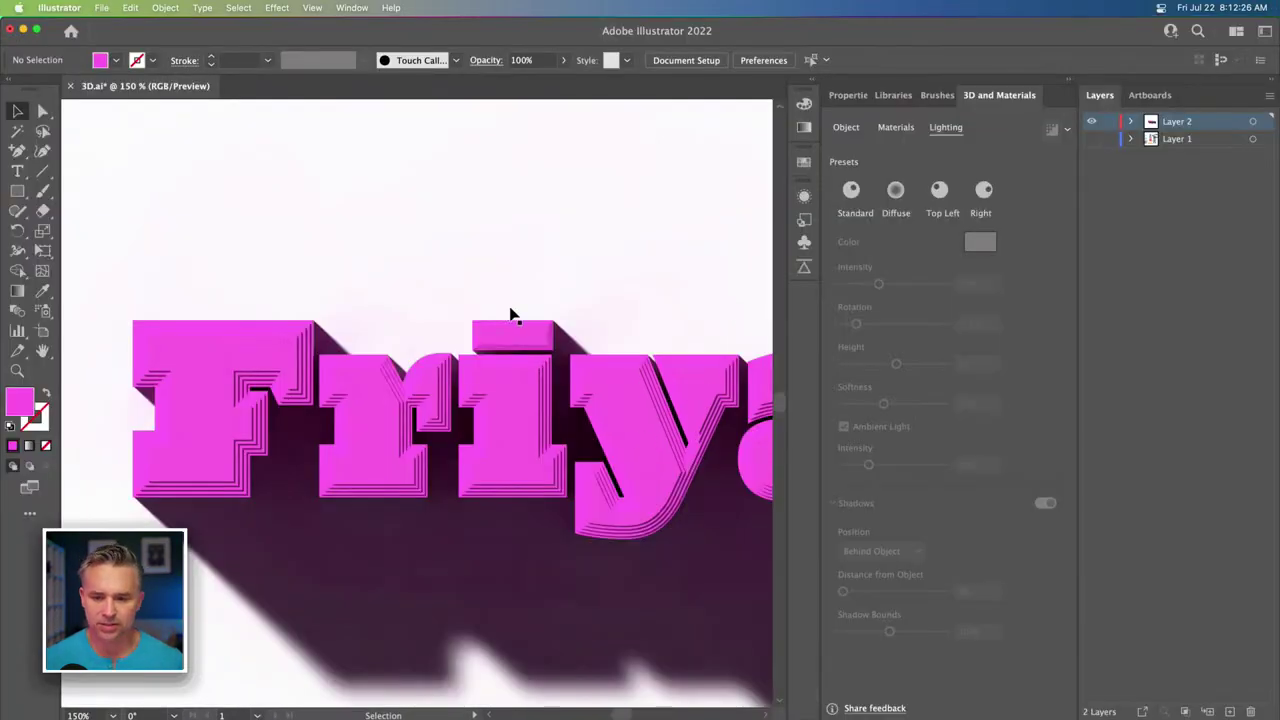
key("super+minus")
left_click_drag(491, 302, 414, 257)
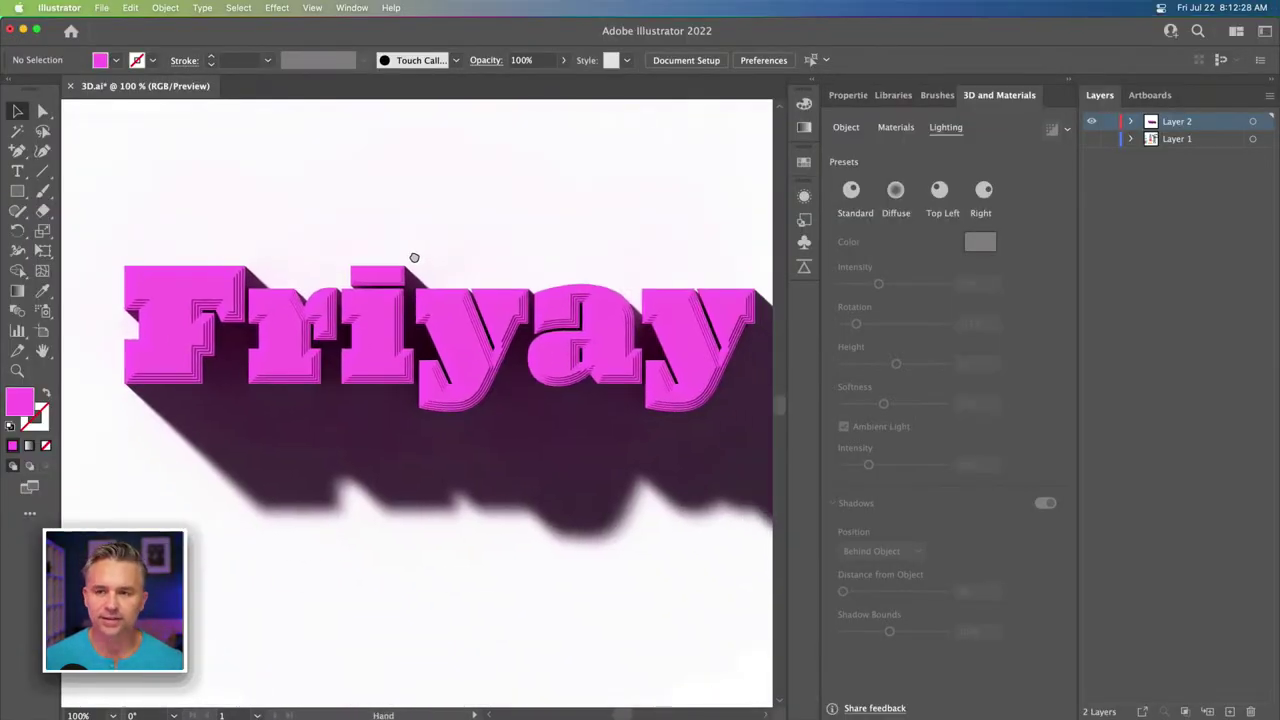
Set the selected lettering's ambient light intensity to 91% and switch from ray tracing back to the real-time preview.
left_click(437, 328)
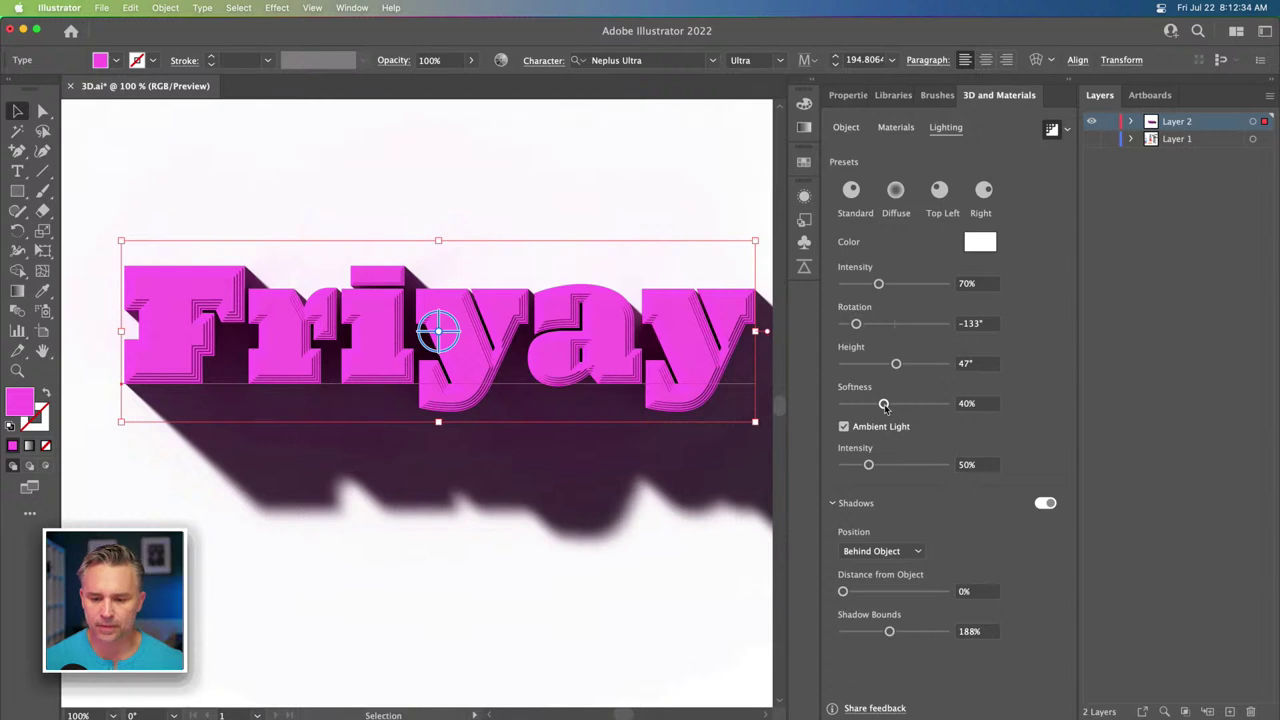
left_click(890, 465)
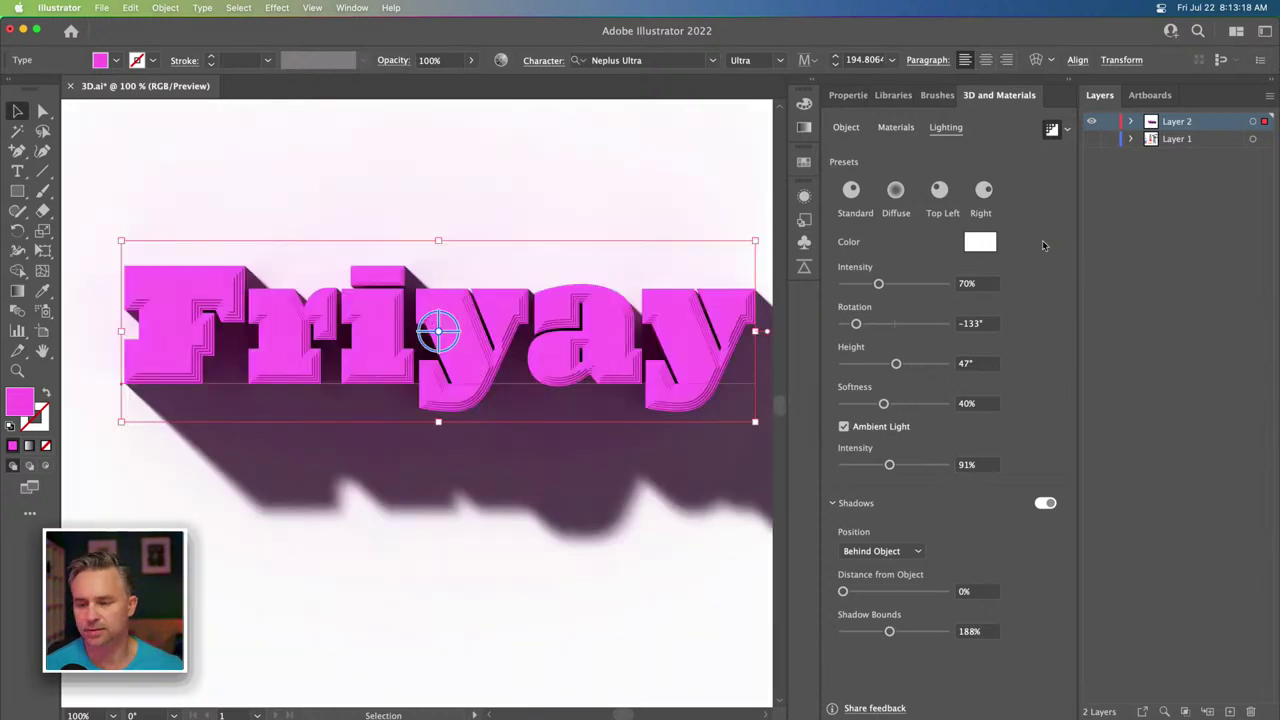
left_click(1066, 130)
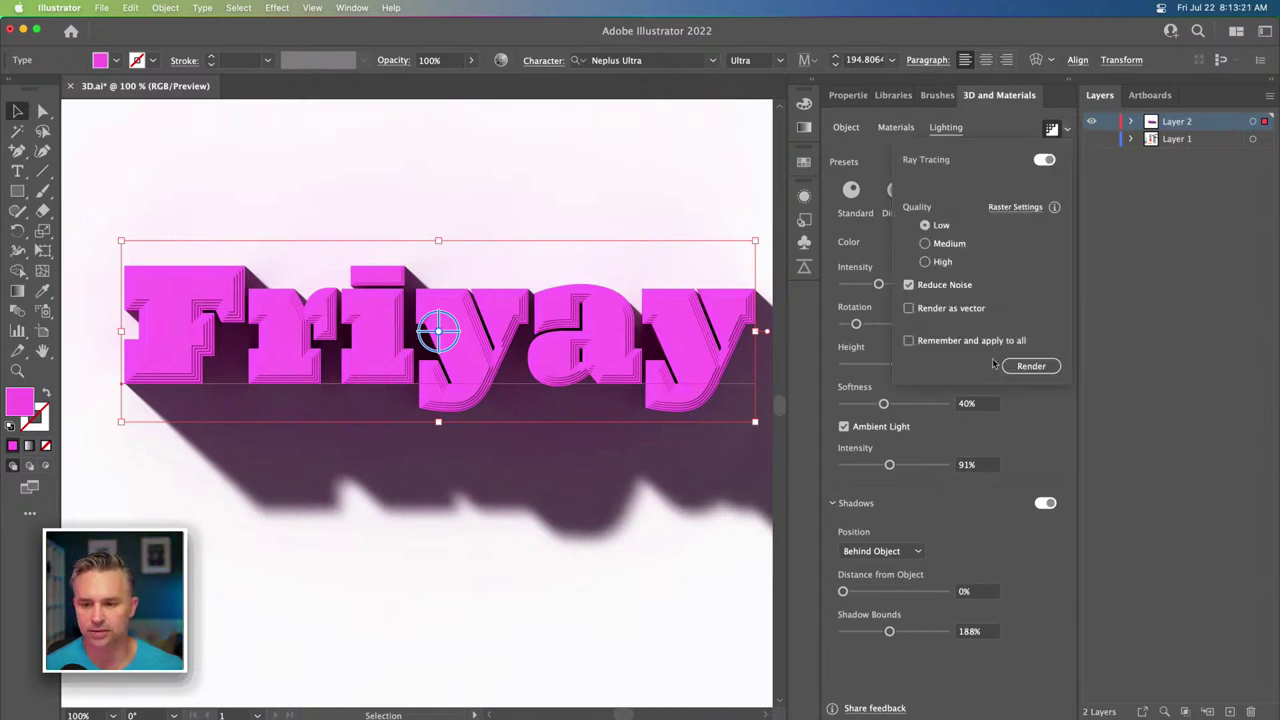
left_click(1046, 159)
left_click(1051, 129)
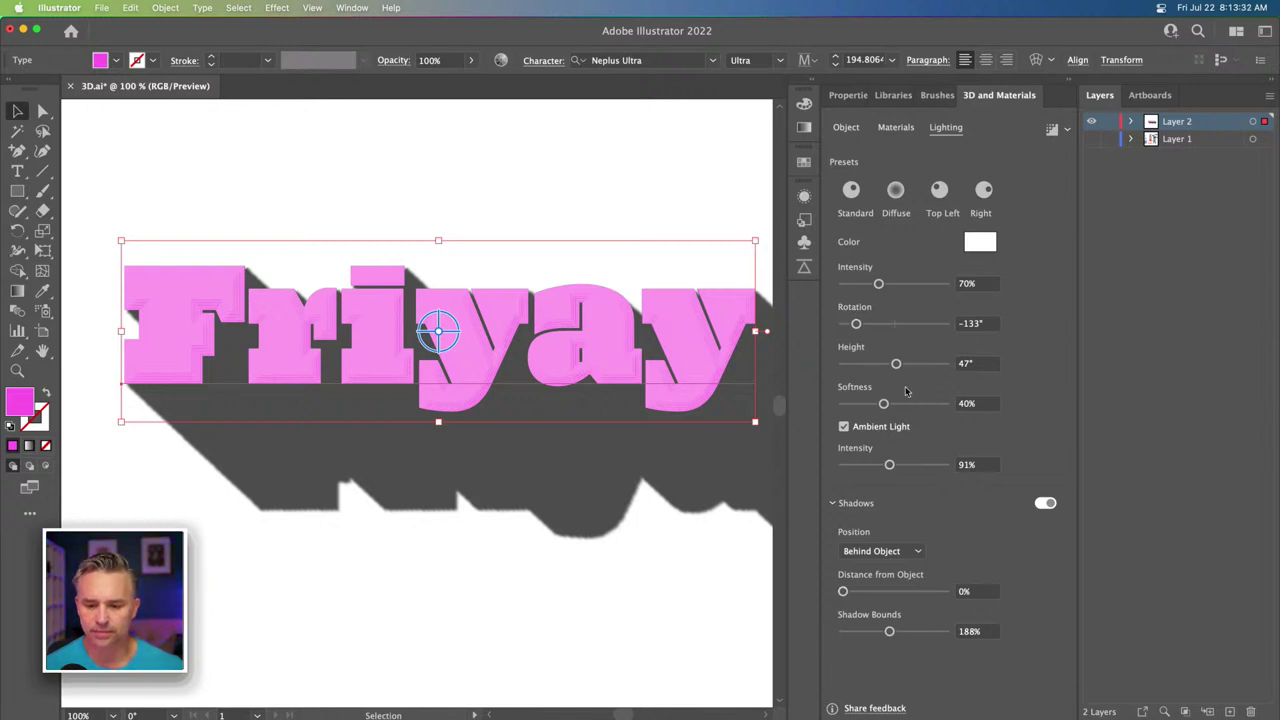
Apply the Diffuse lighting preset with light rotation -129°, light height 74° and ambient light intensity 68%.
left_click_drag(896, 364, 926, 364)
left_click(896, 191)
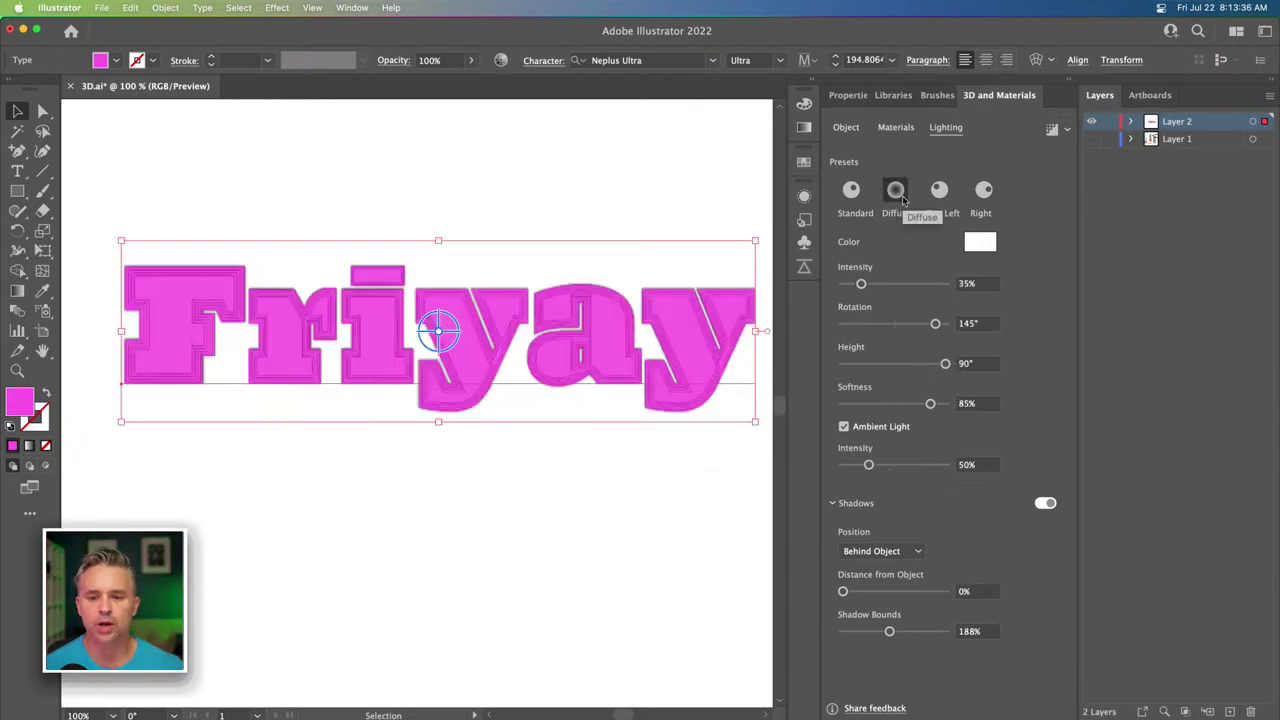
left_click_drag(935, 324, 857, 323)
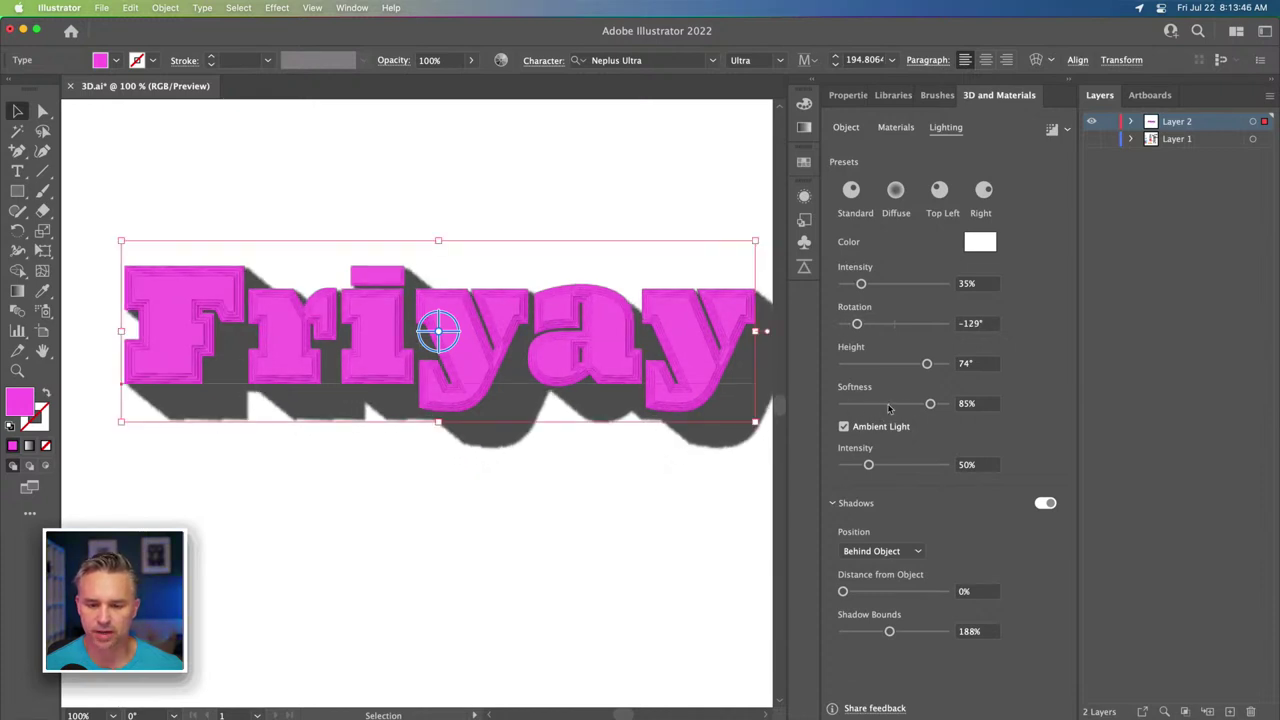
scroll(491, 180, "right", 2)
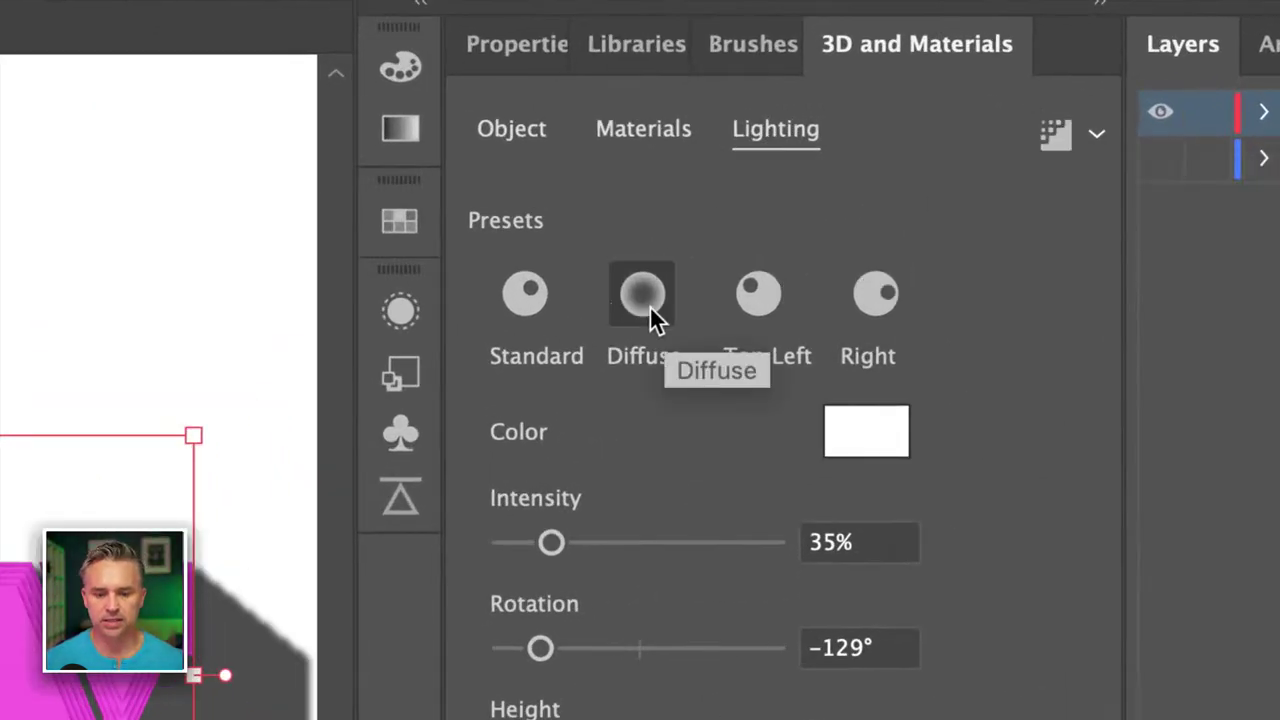
left_click(905, 196)
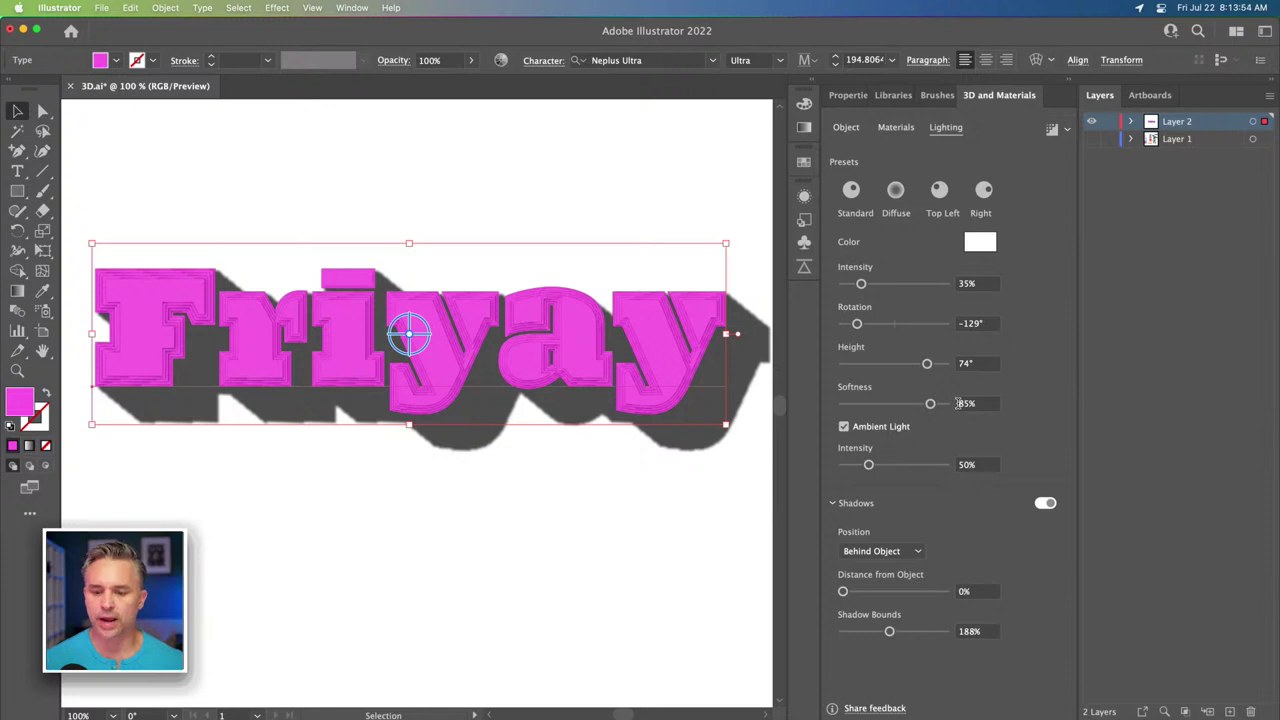
left_click_drag(868, 465, 878, 465)
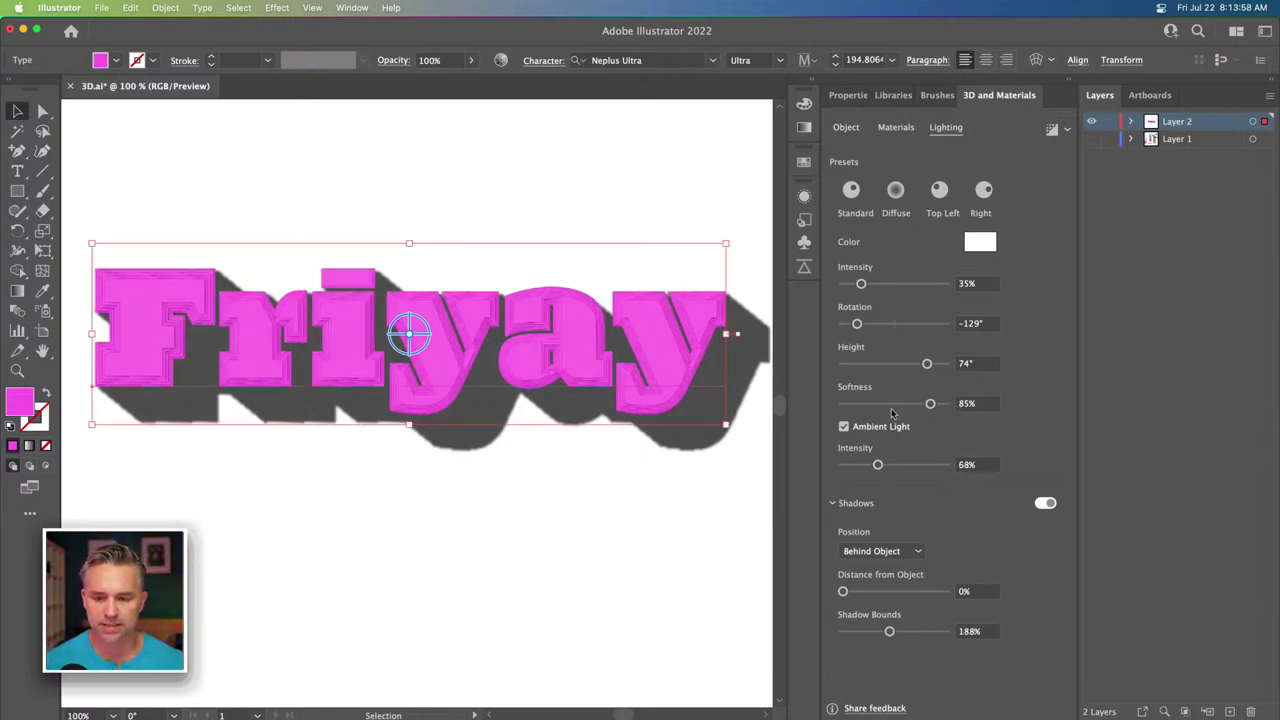
Render the diffusely lit lettering with ray tracing.
left_click(1067, 128)
left_click(1051, 130)
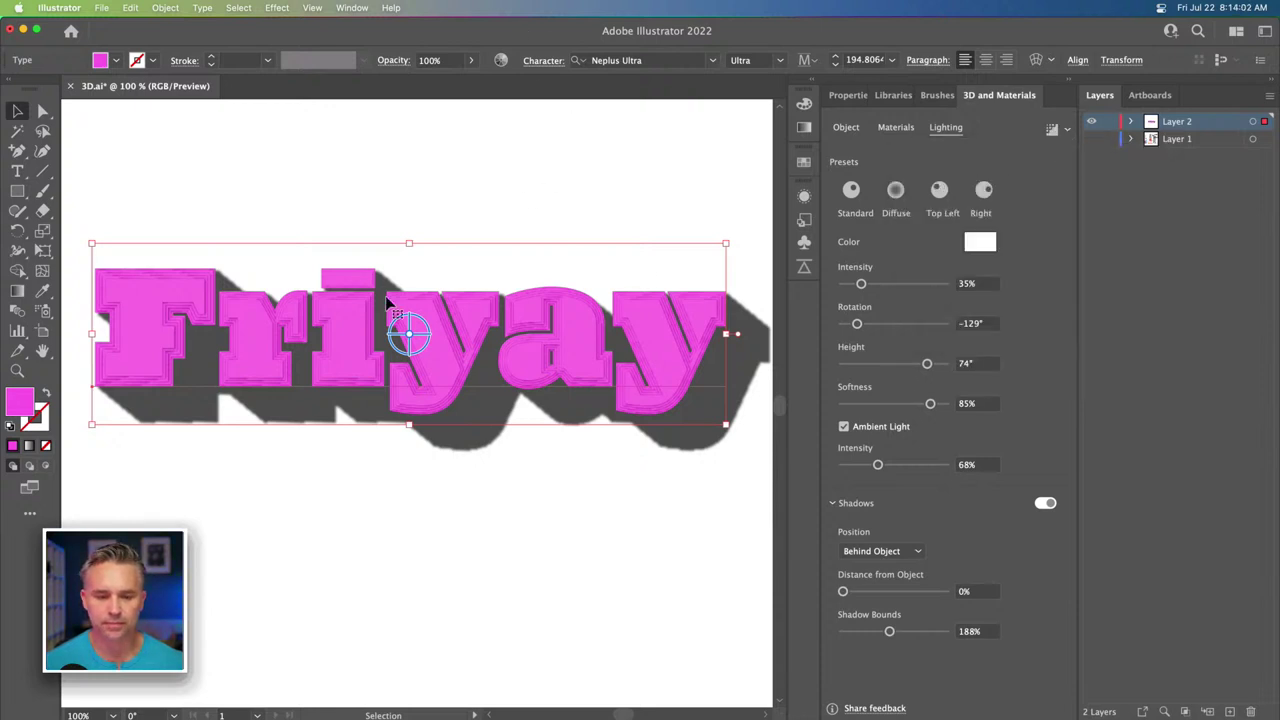
left_click(1051, 129)
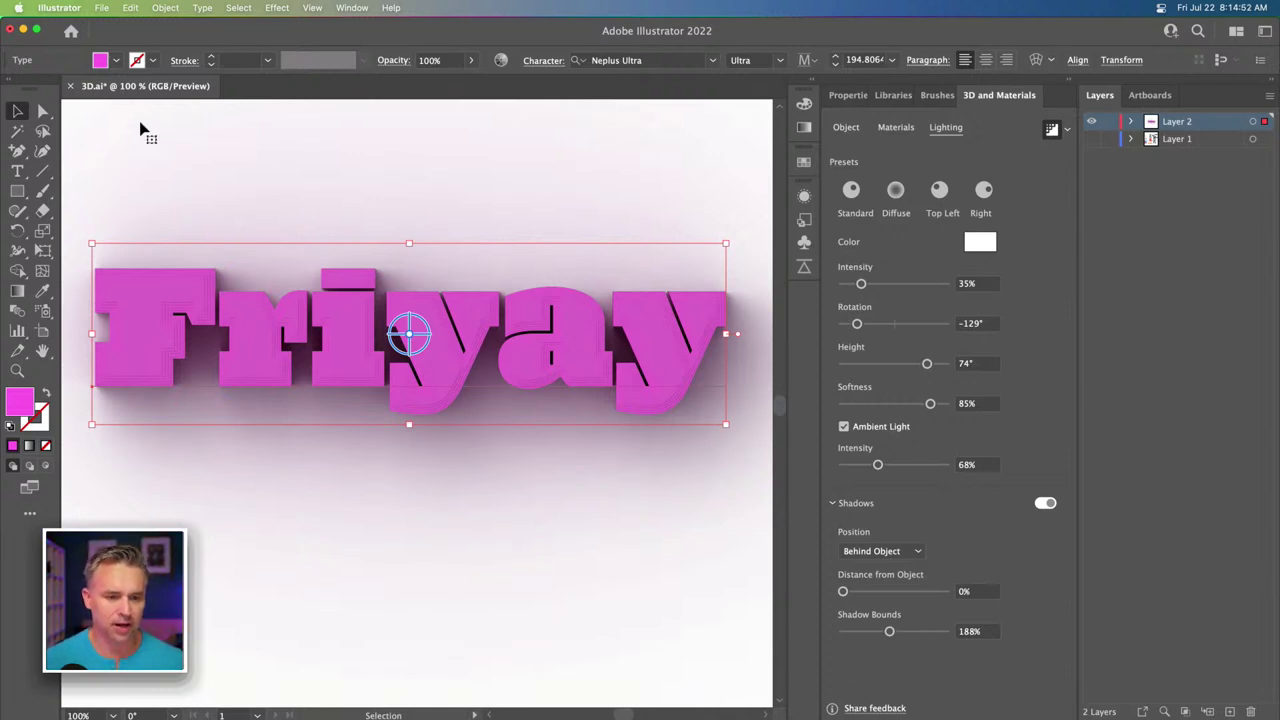
Examine the softly shadowed lettering centred in full screen mode.
left_click_drag(89, 131, 120, 198)
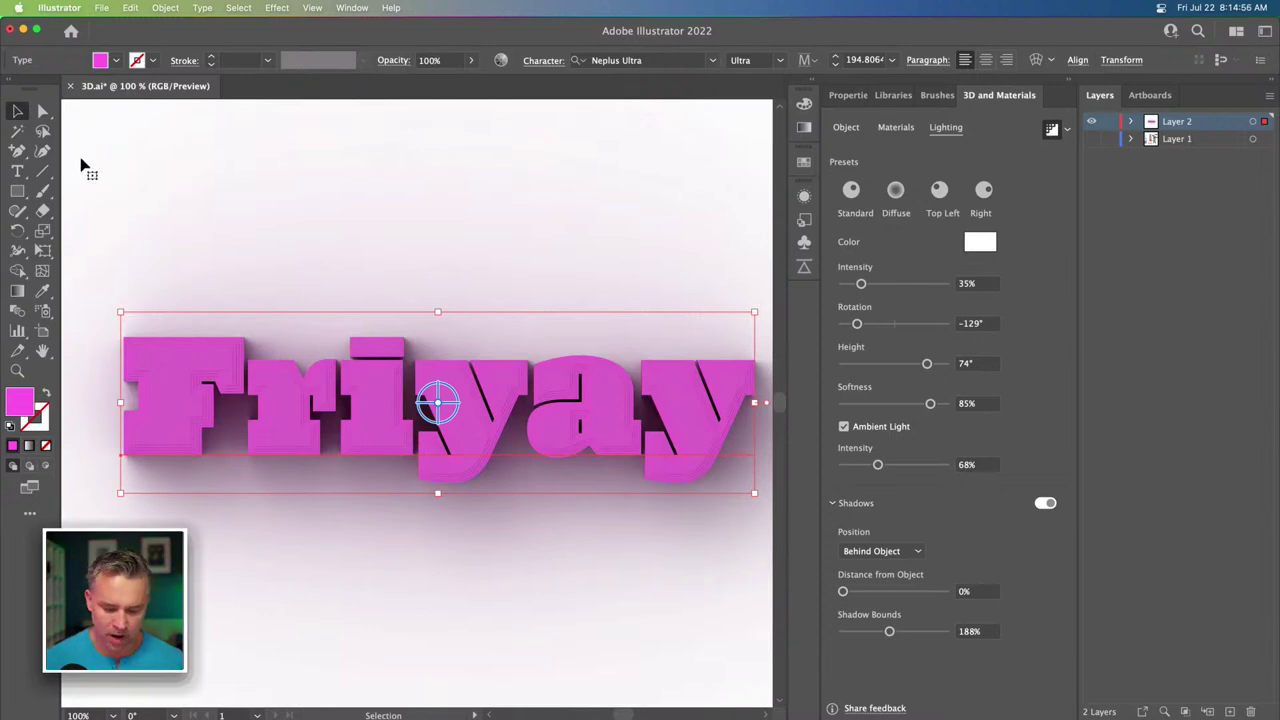
key("f")
key("f")
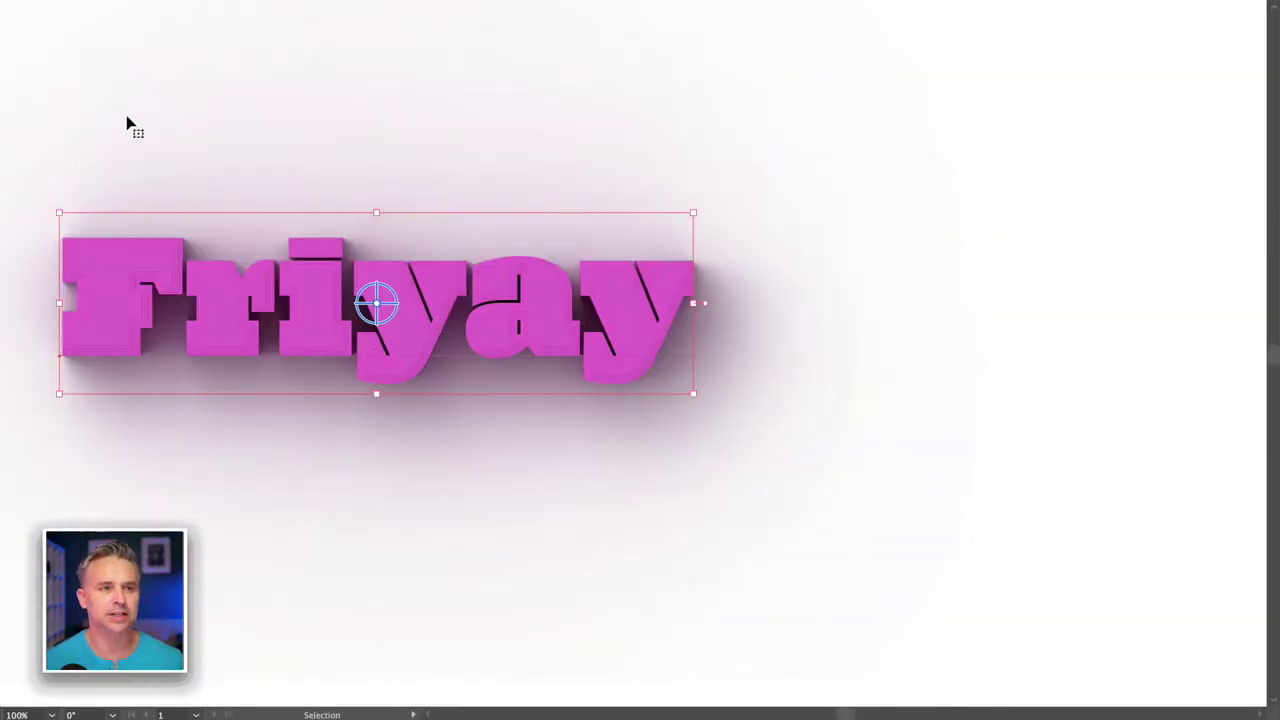
left_click_drag(126, 120, 390, 200)
key("ctrl+a")
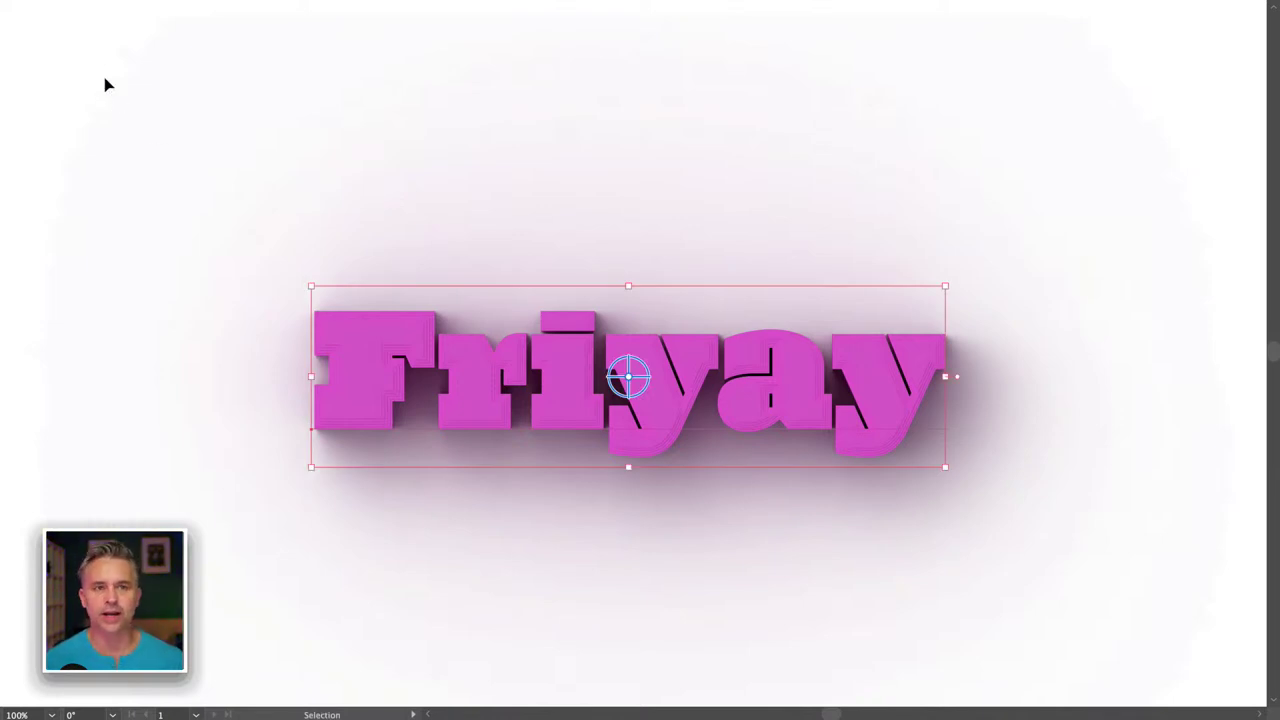
Examine the deselected pink lettering and its soft shadow in full screen mode at 150% magnification.
key("f")
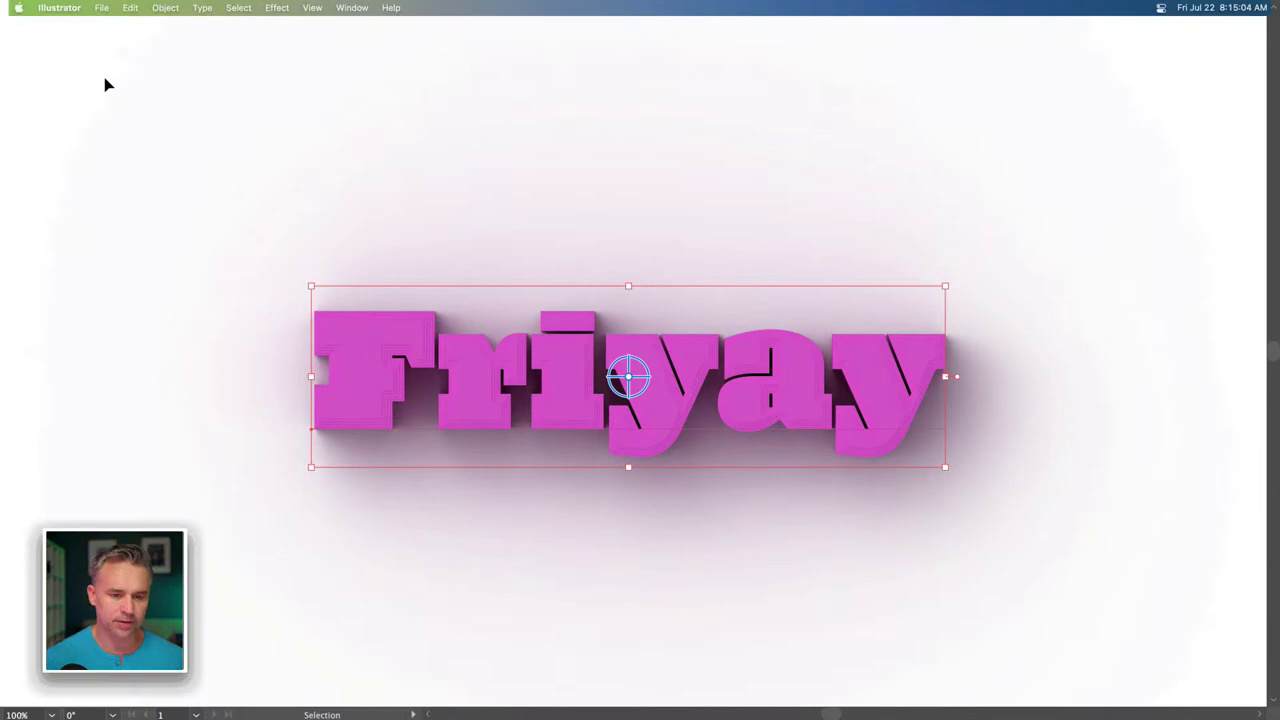
left_click(134, 158)
left_click_drag(330, 268, 252, 190)
key("f")
key("f")
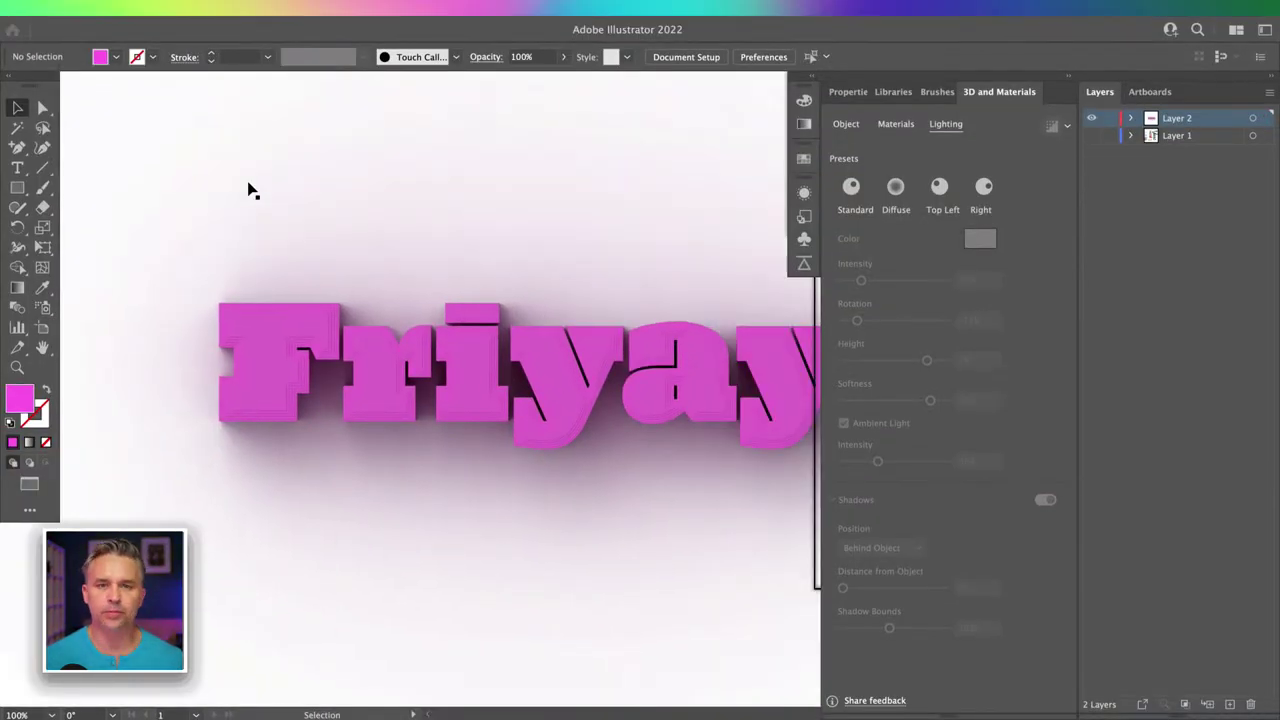
left_click_drag(173, 161, 243, 214)
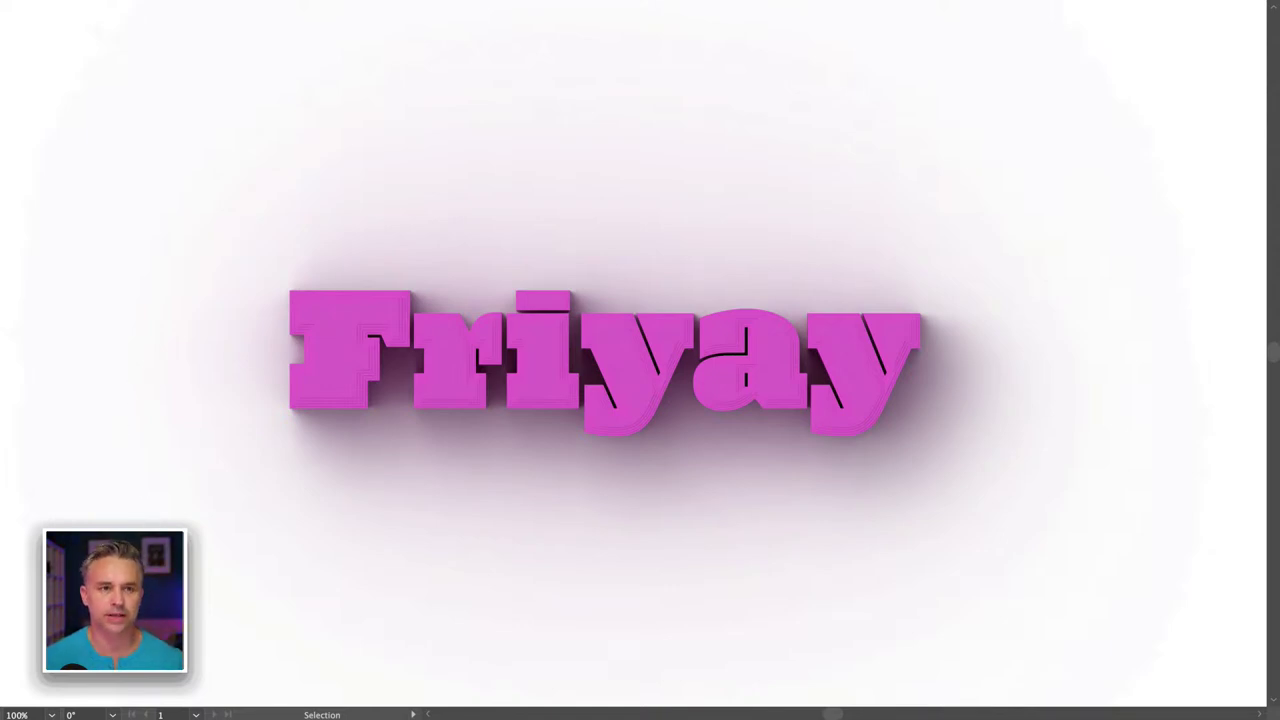
key("ctrl+equal")
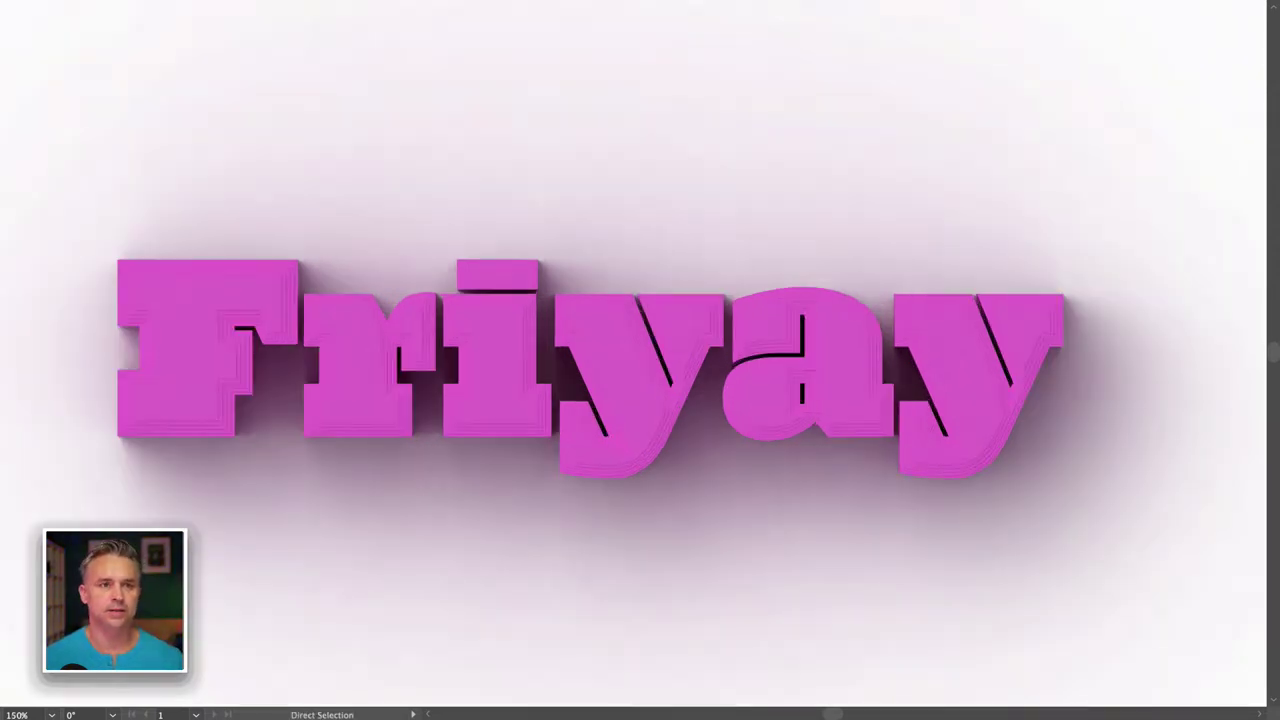
scroll(230, 580, "left", 3)
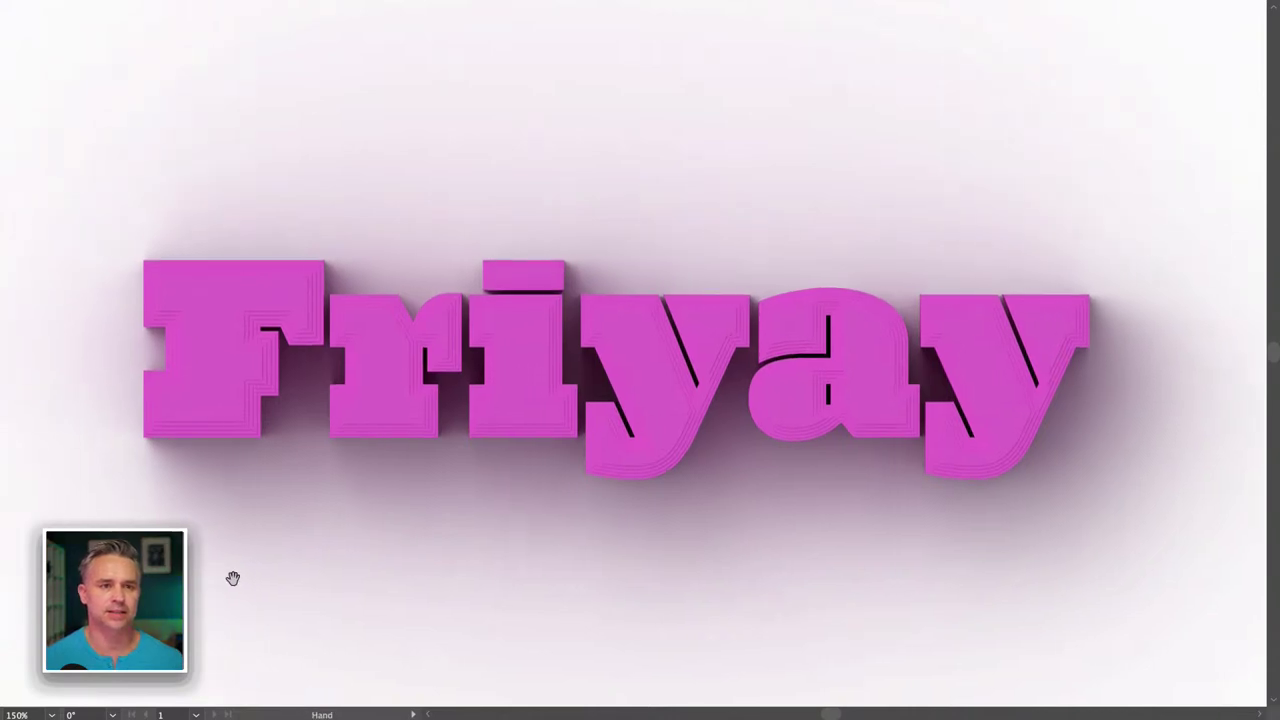
left_click_drag(233, 578, 225, 578)
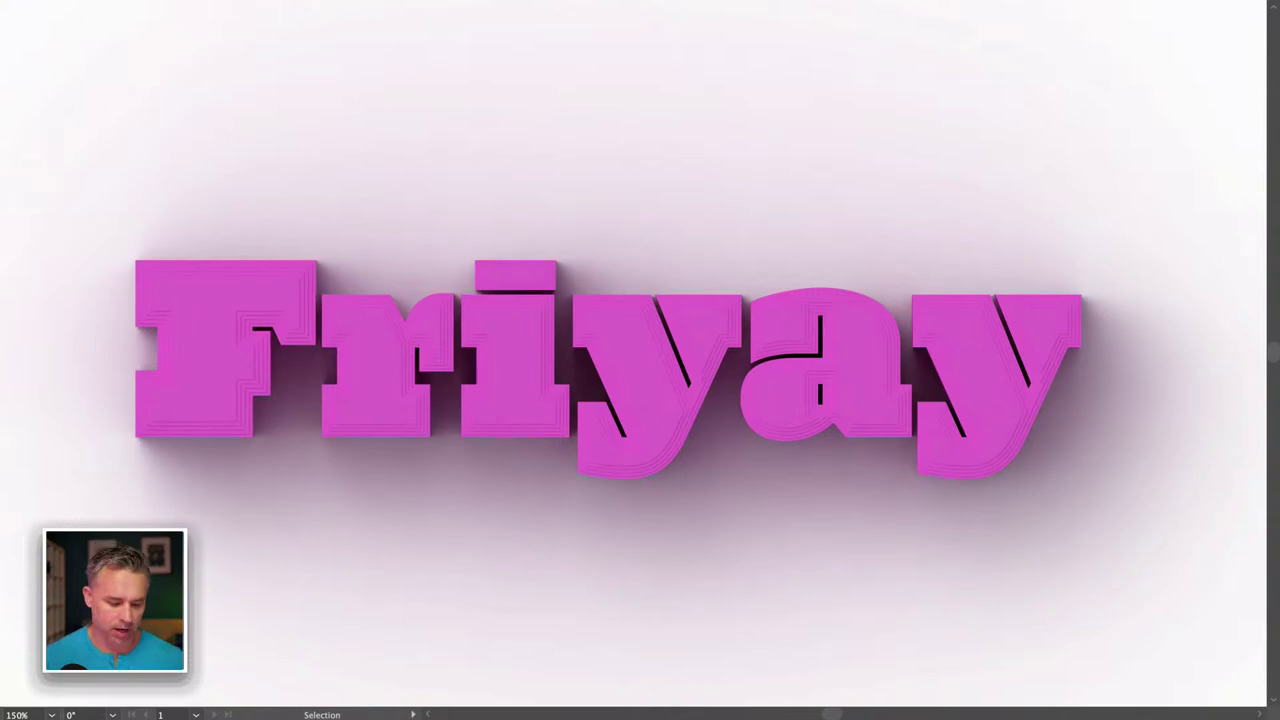
Turn off ray tracing for the pink lettering and set its light colour to a fully saturated bright cyan.
key("f")
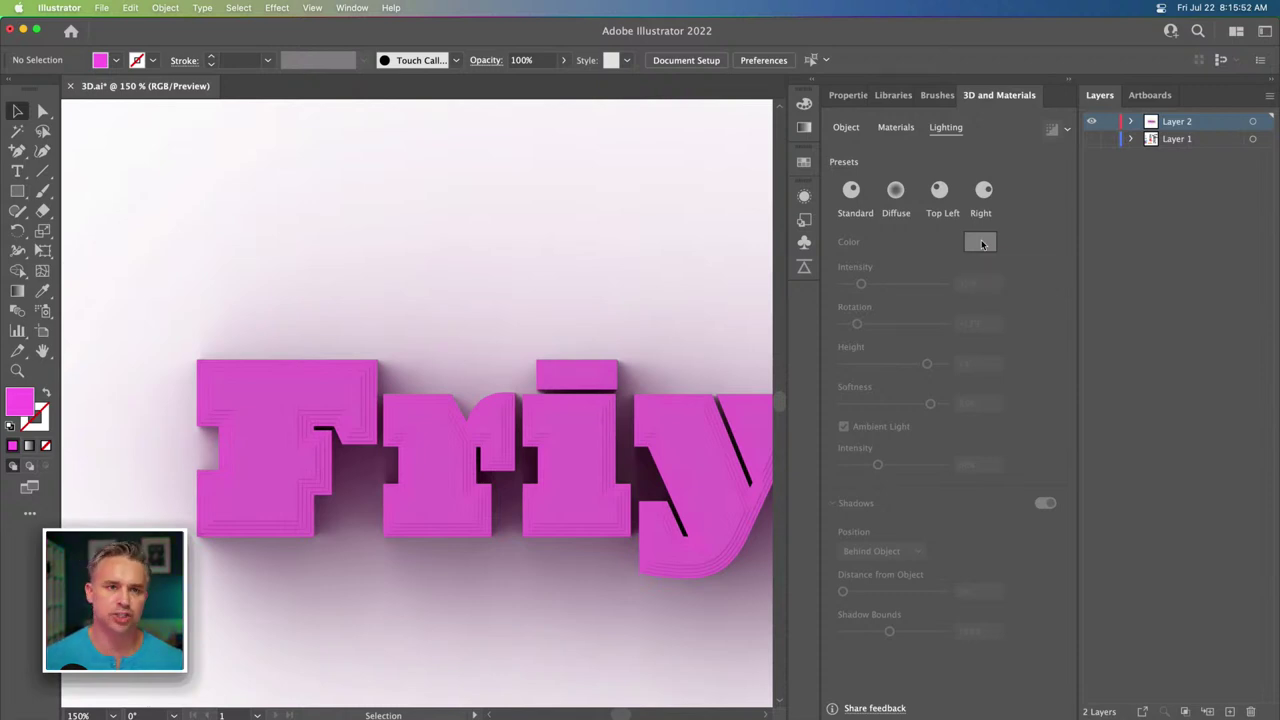
left_click(343, 384)
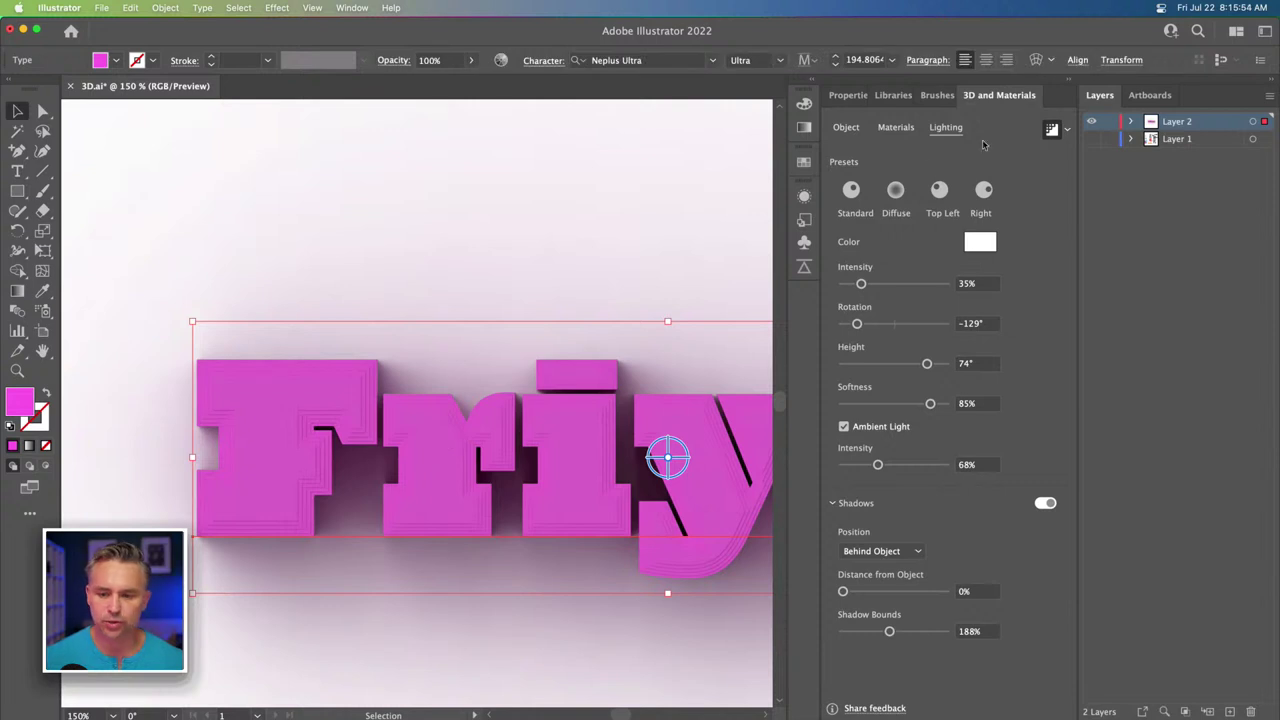
left_click(1051, 129)
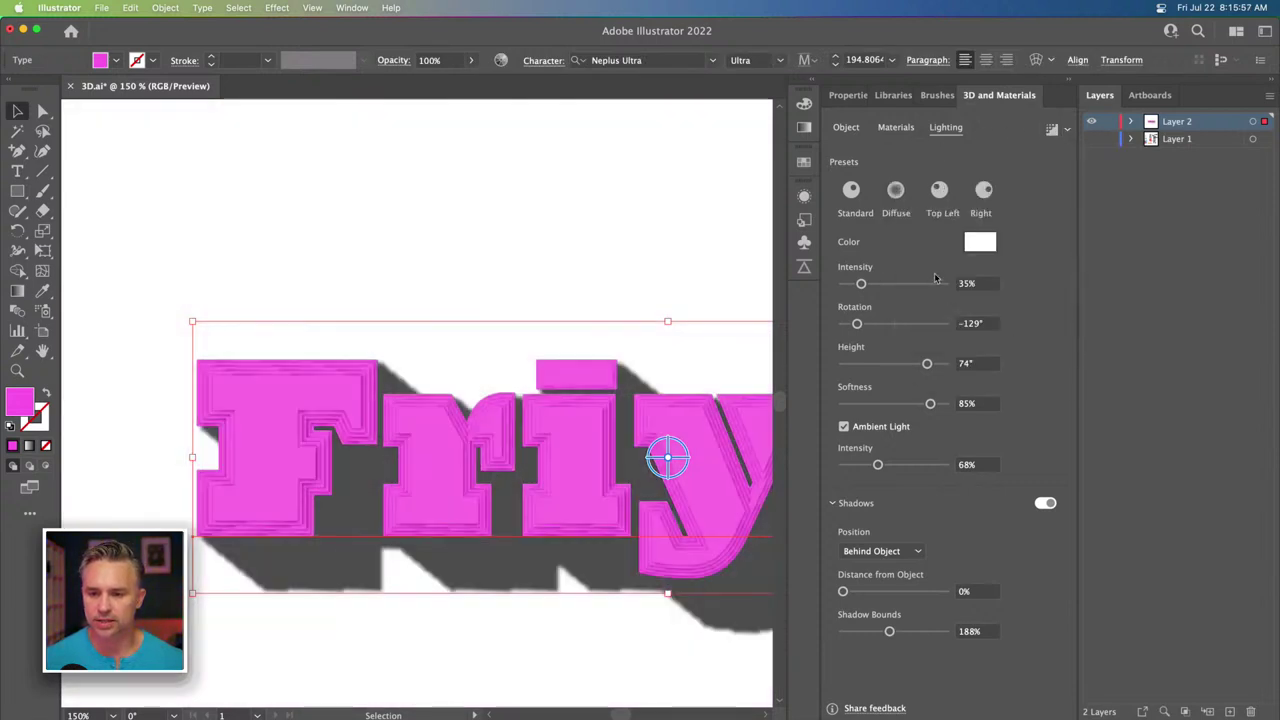
left_click(980, 242)
left_click(765, 433)
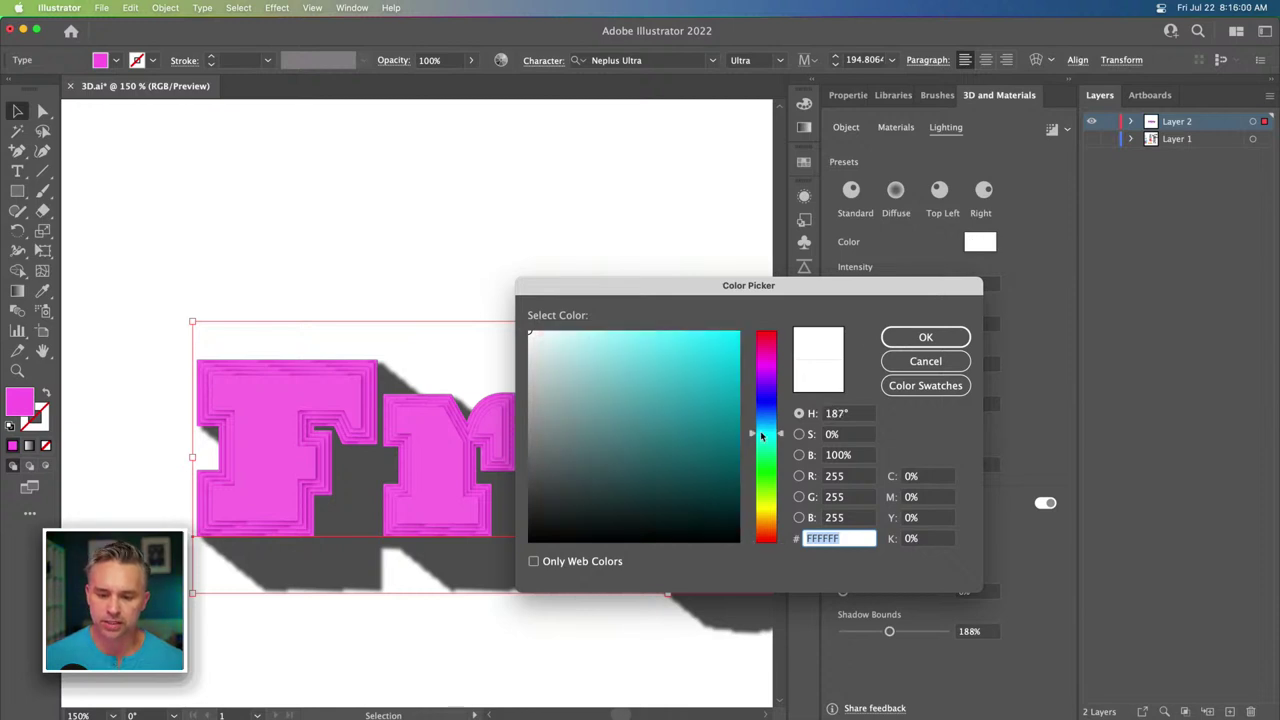
left_click_drag(656, 373, 744, 312)
left_click(925, 337)
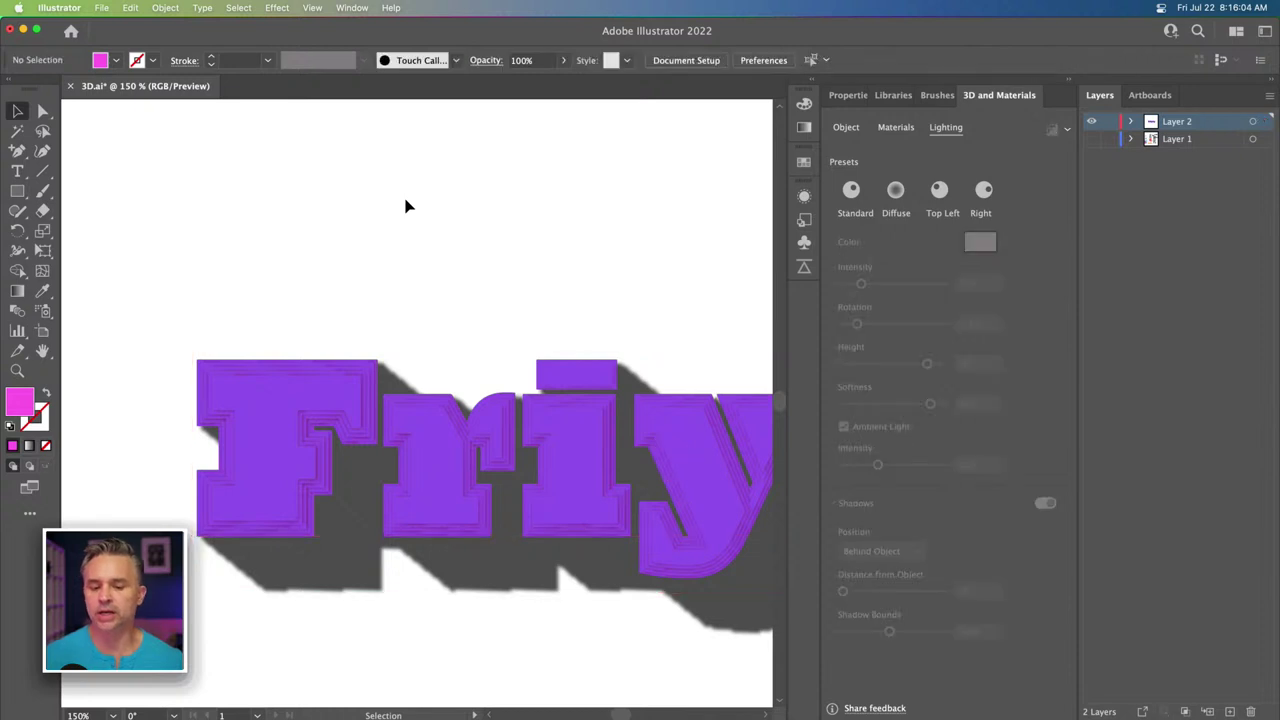
Render the cyan-lit lettering with ray tracing and deselect it at 100% magnification.
left_click(1049, 132)
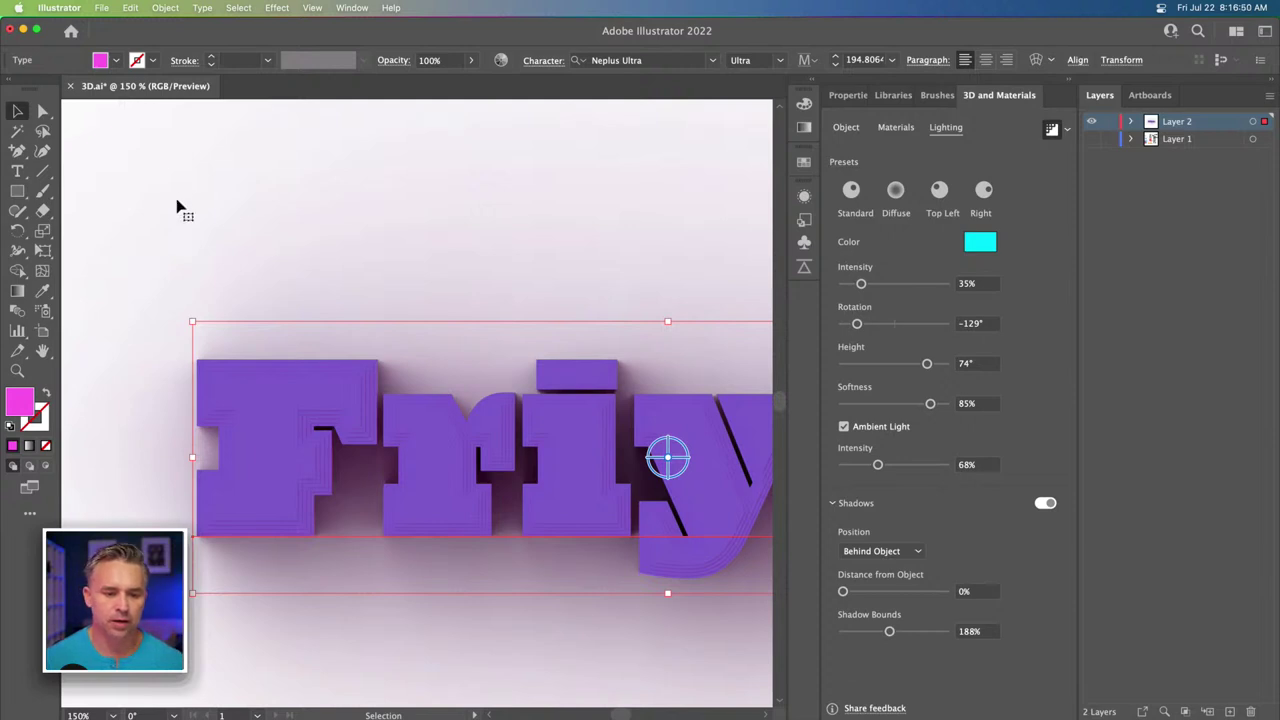
left_click_drag(283, 227, 257, 177)
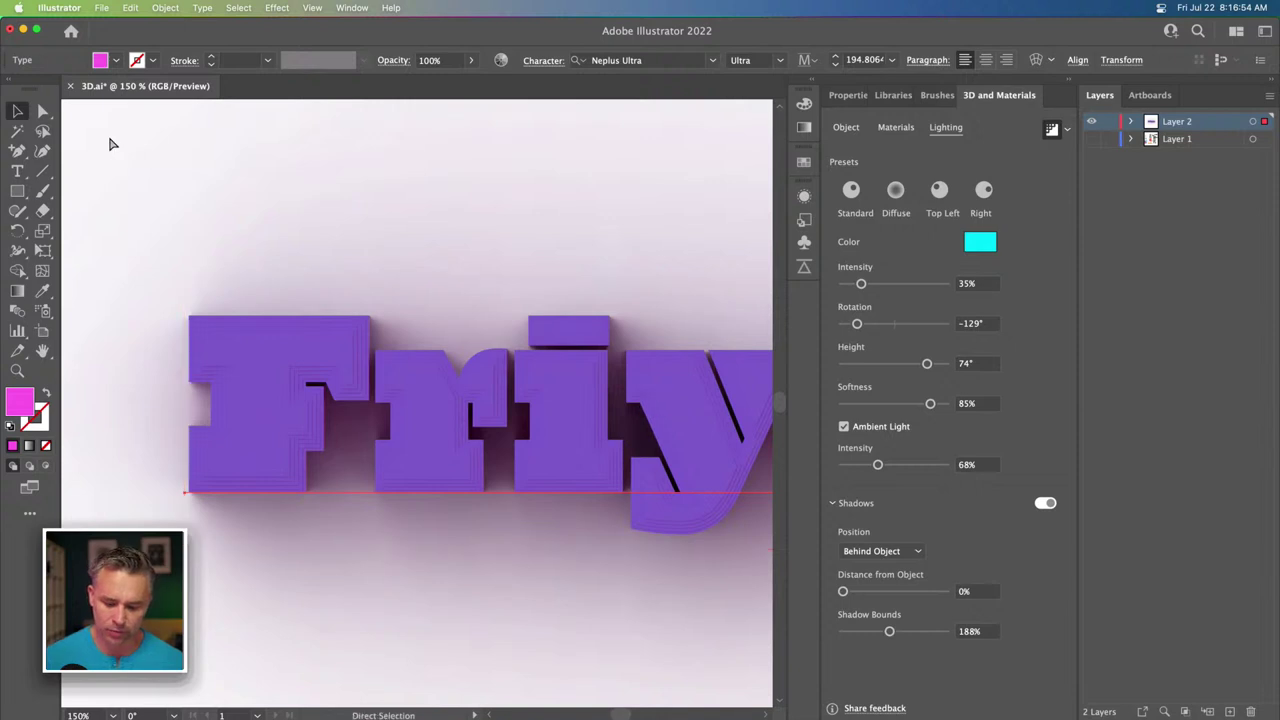
key("super+1")
left_click_drag(83, 133, 206, 197)
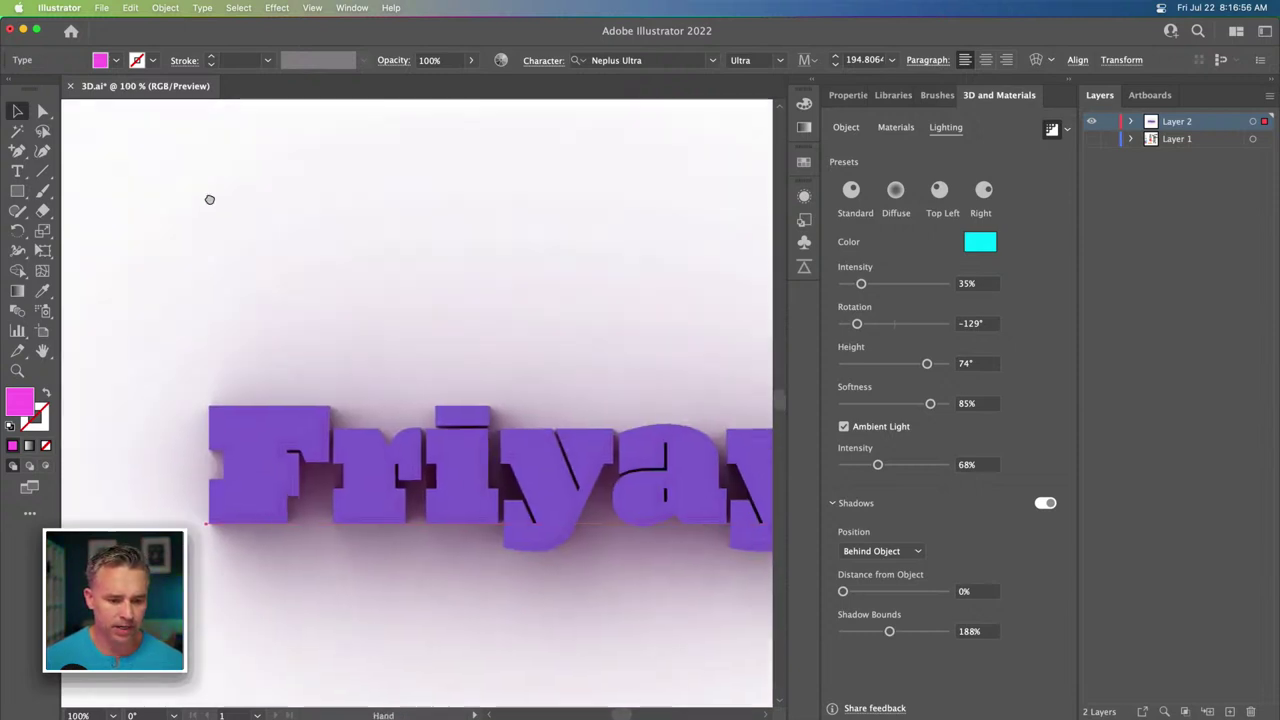
left_click(114, 123)
Examine the ray-traced purple lettering in full screen mode, enlarged to 150% magnification.
scroll(287, 294, "down", 1)
left_click_drag(287, 294, 314, 188)
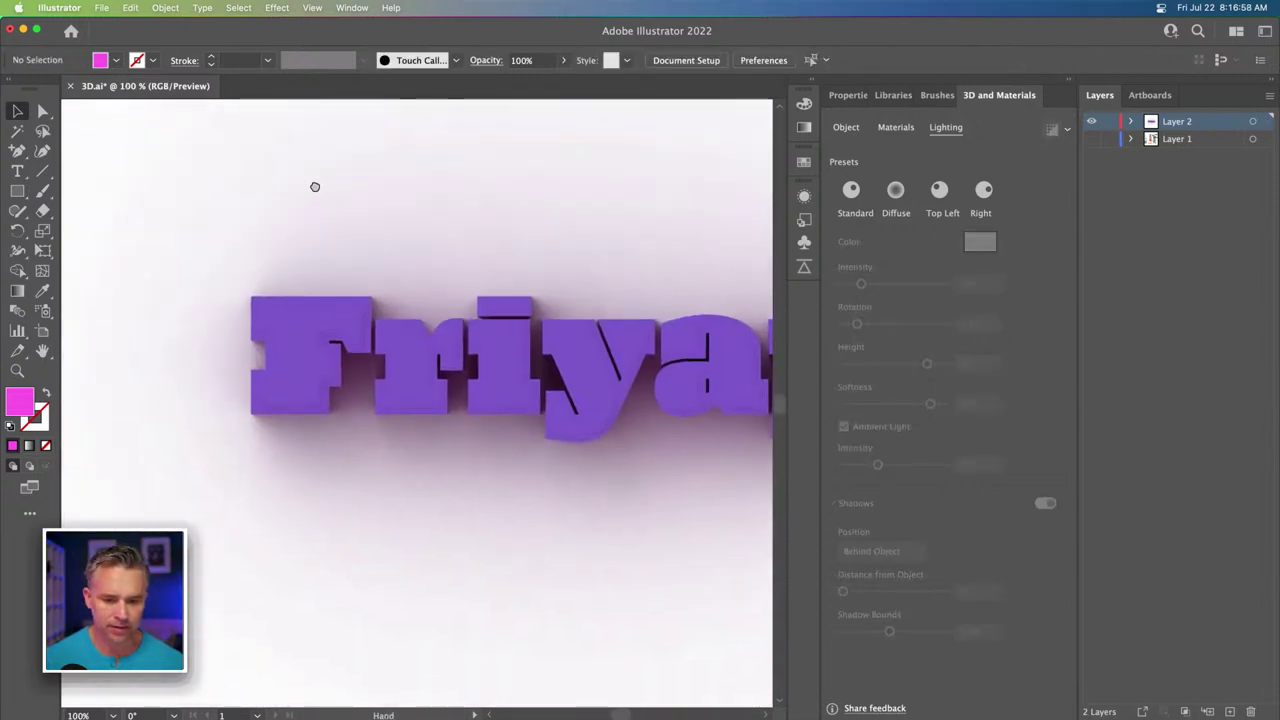
scroll(316, 195, "right", 2)
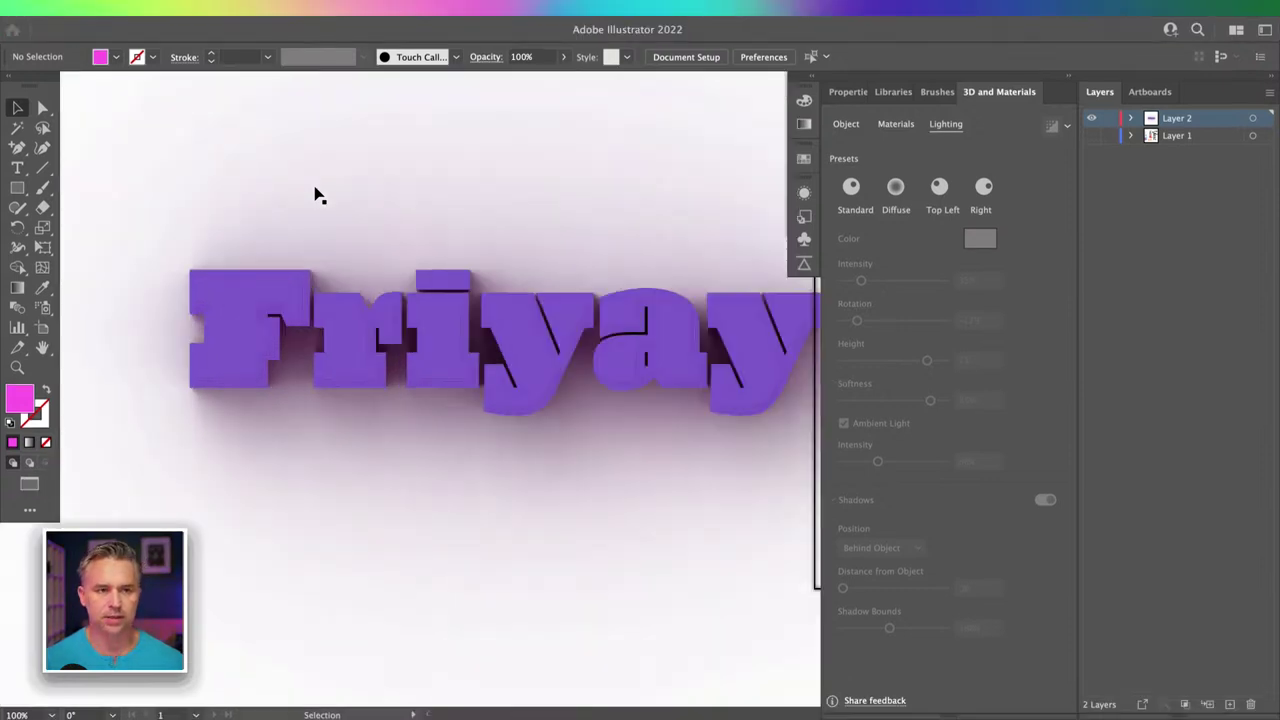
key("f")
left_click_drag(162, 175, 243, 257)
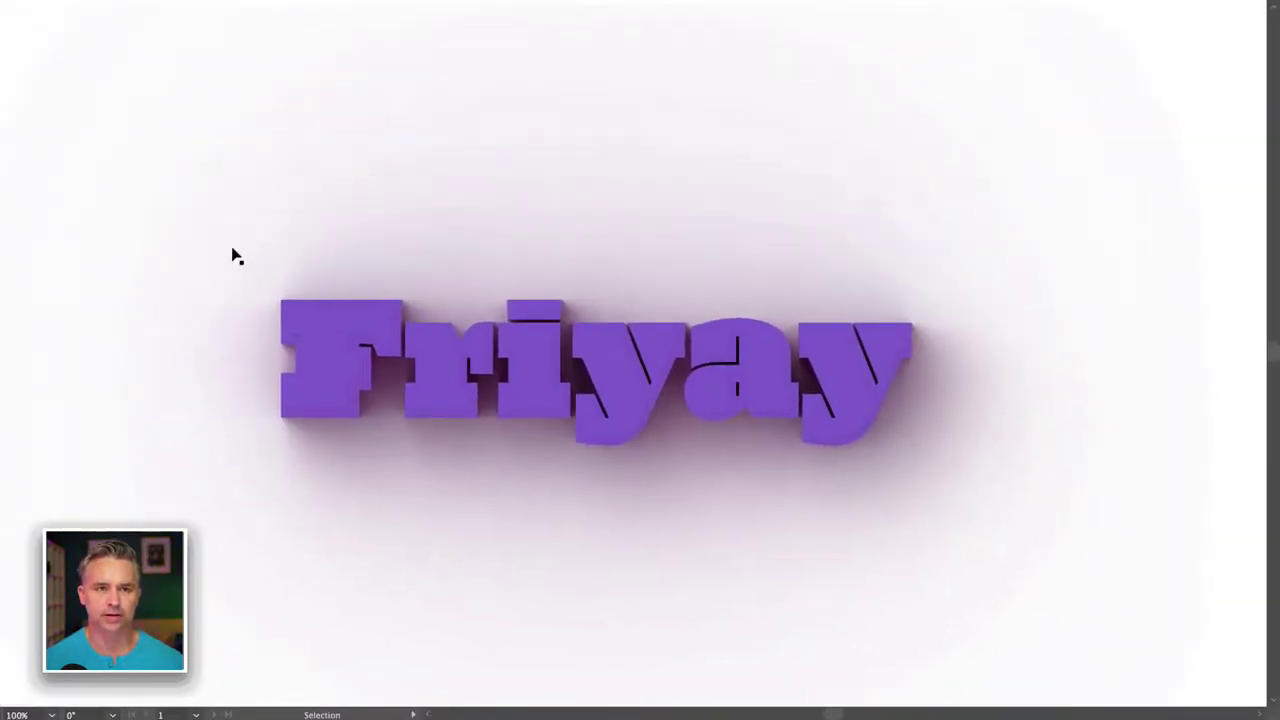
key("a")
key("ctrl+plus")
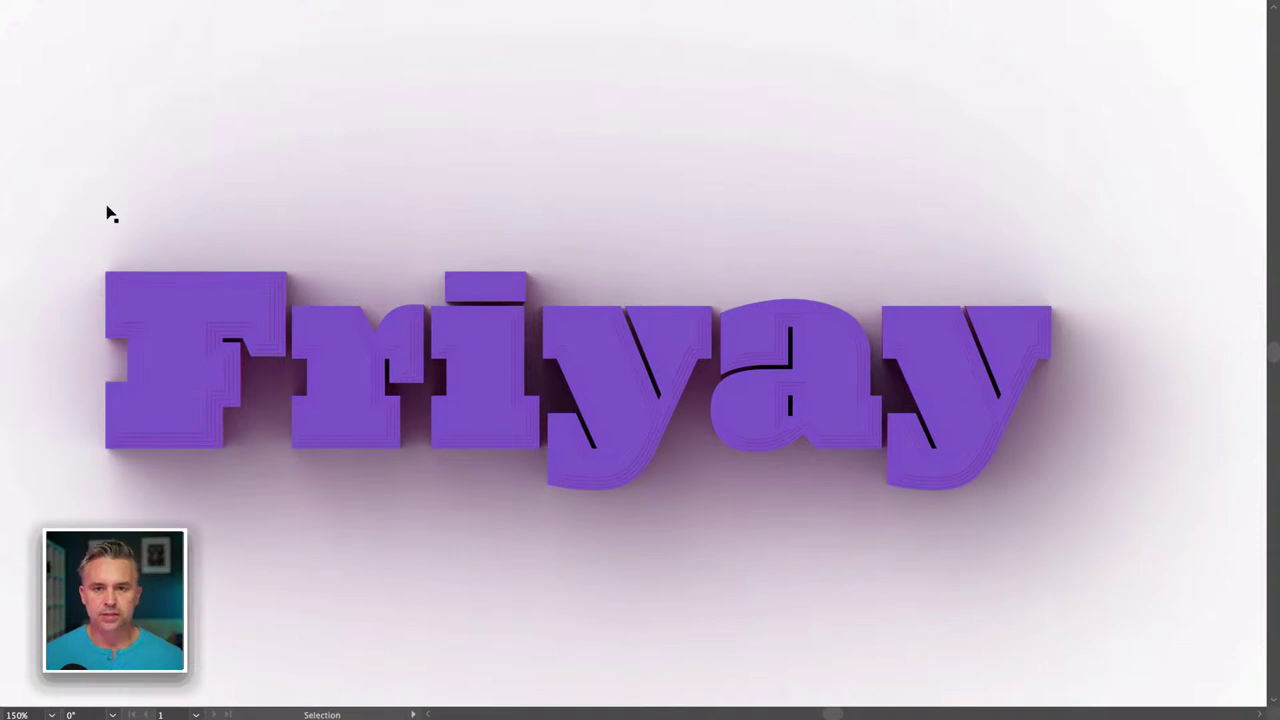
left_click_drag(109, 209, 203, 194)
key("v")
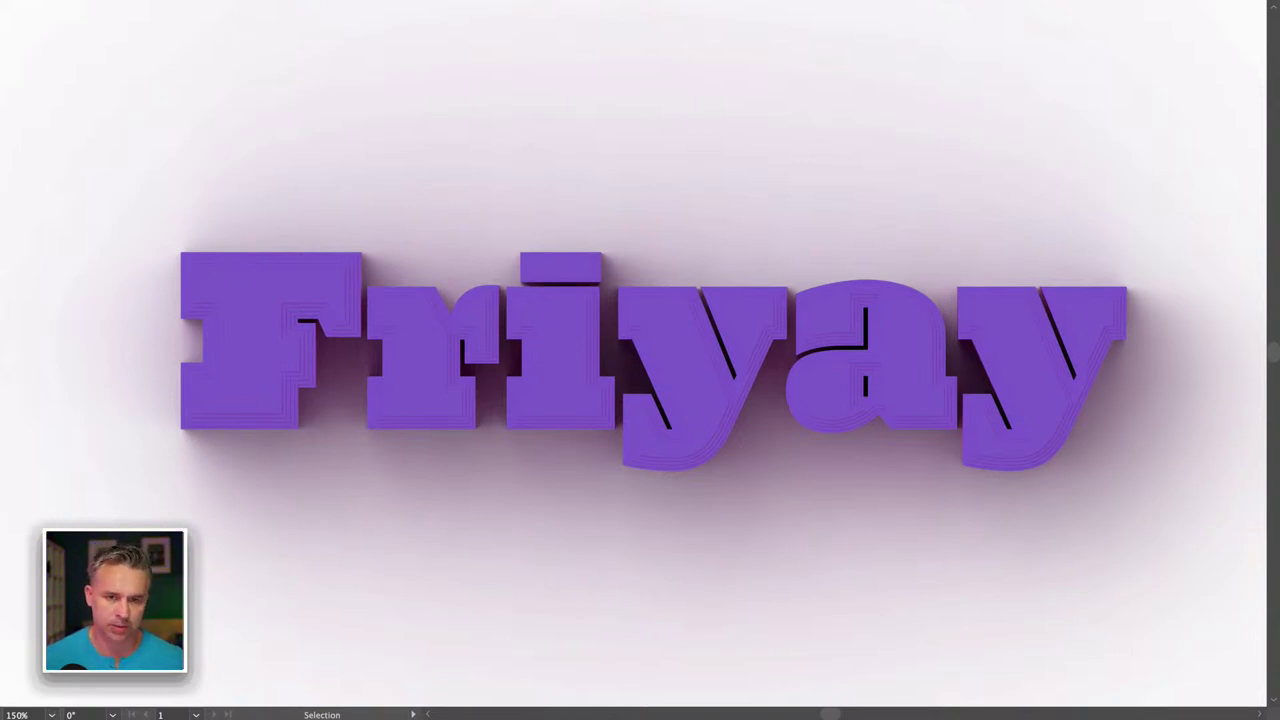
Return the lettering to the real-time preview, deselect it and collapse the 3D and Materials settings.
key("Escape")
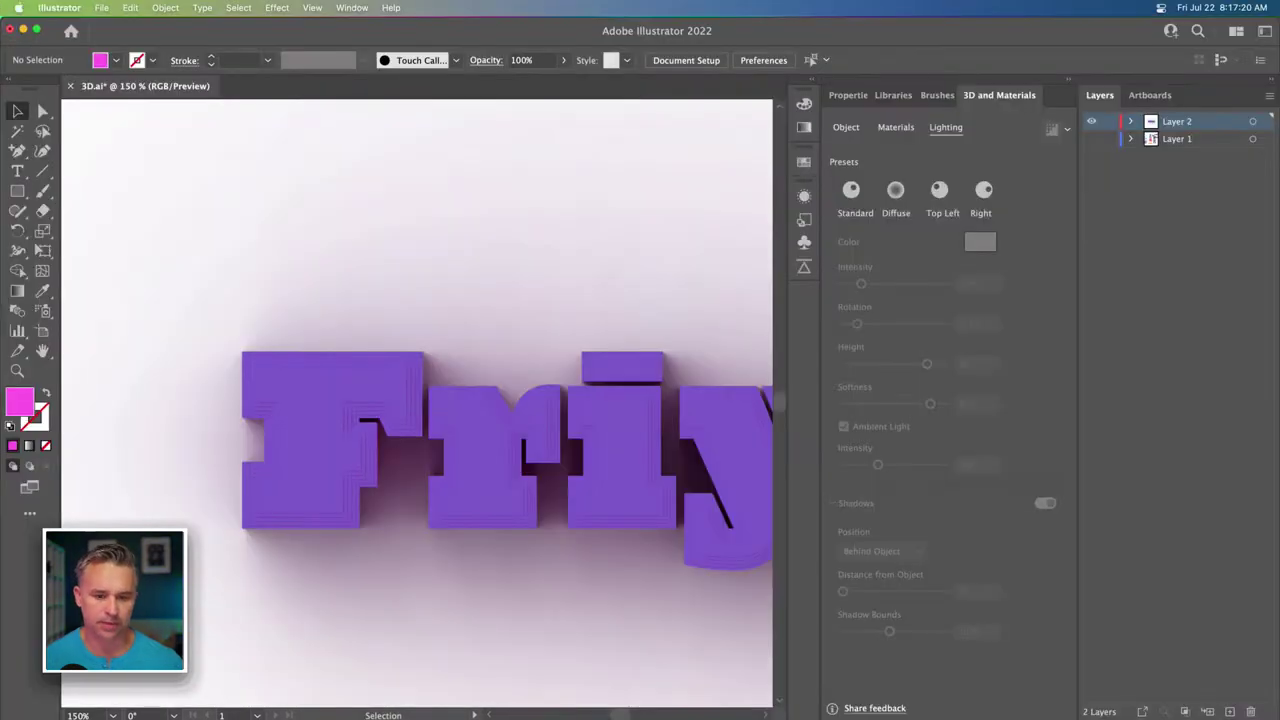
left_click_drag(360, 310, 331, 251)
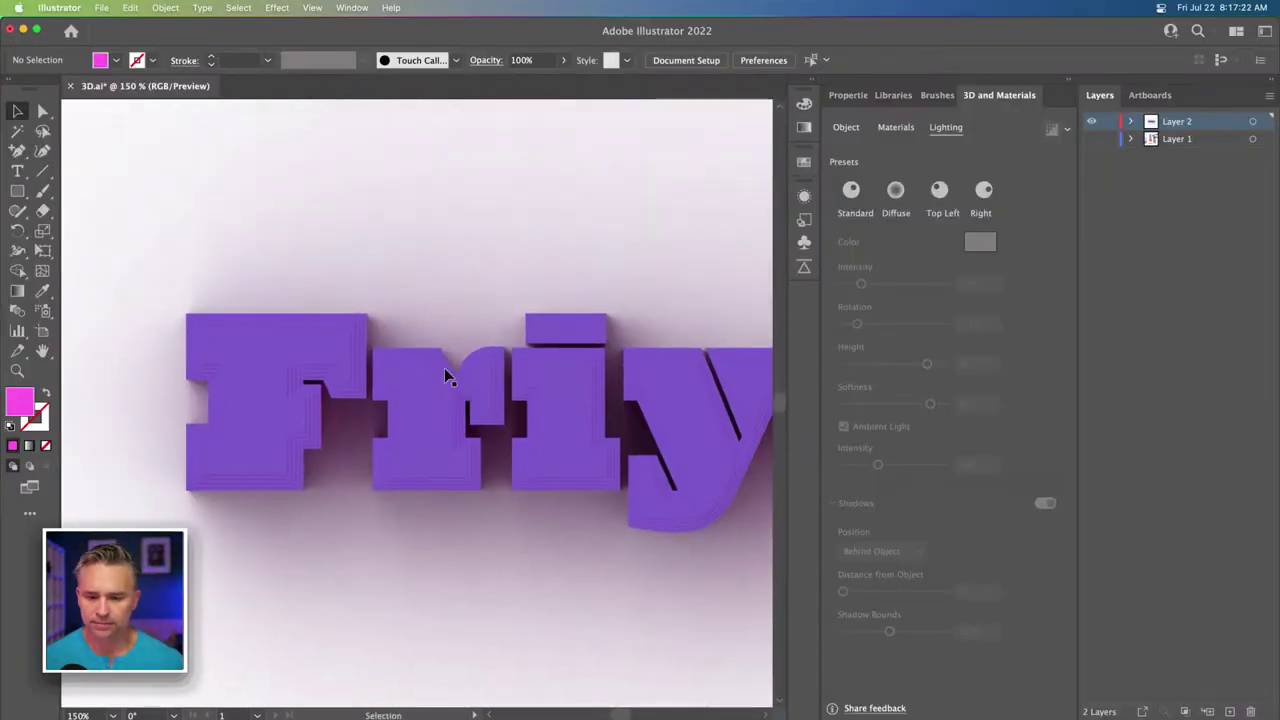
left_click(533, 434)
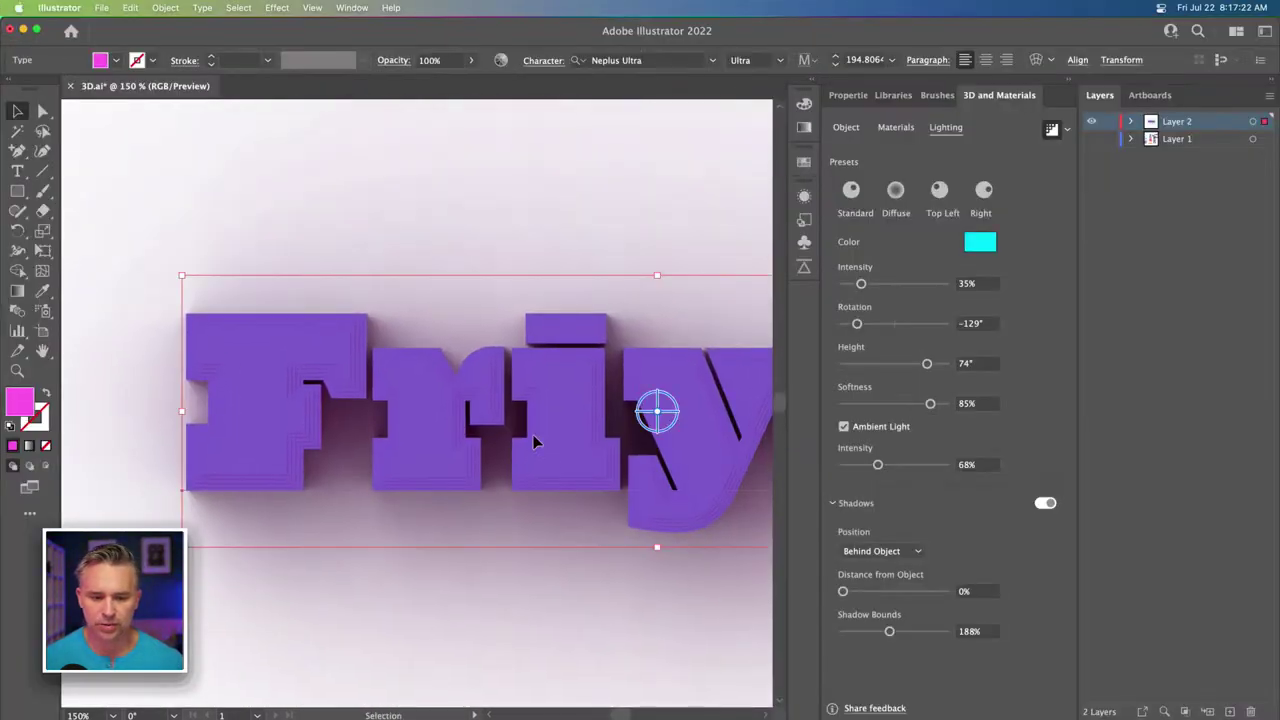
left_click(1054, 131)
left_click(358, 186)
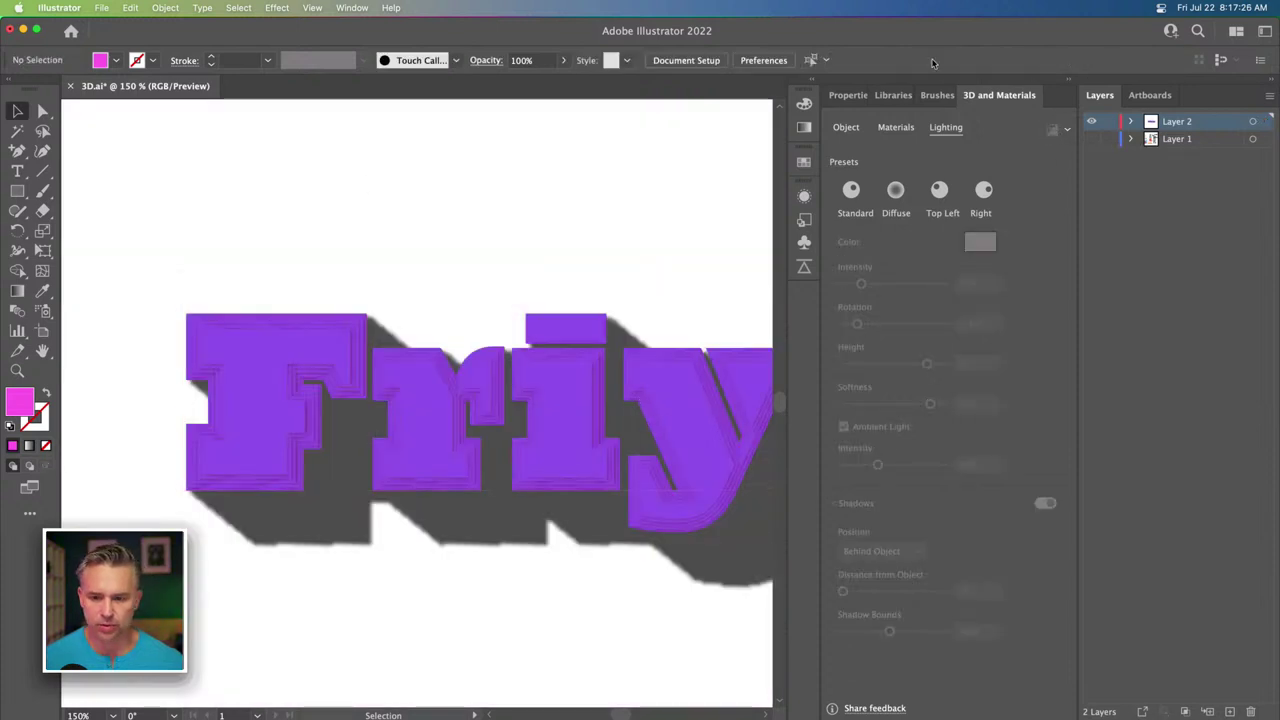
left_click(1069, 82)
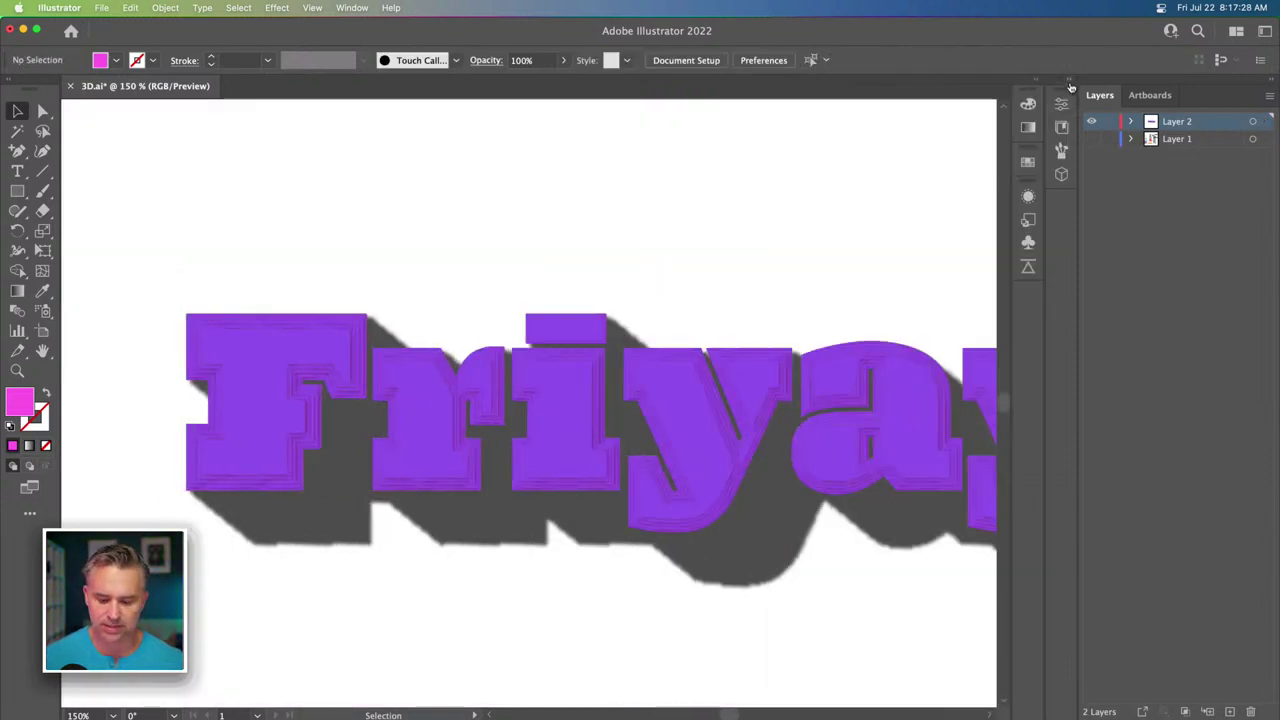
Hide Layer 2 with the Friyay lettering, then show Layer 1 and make it the active layer.
key("super+0")
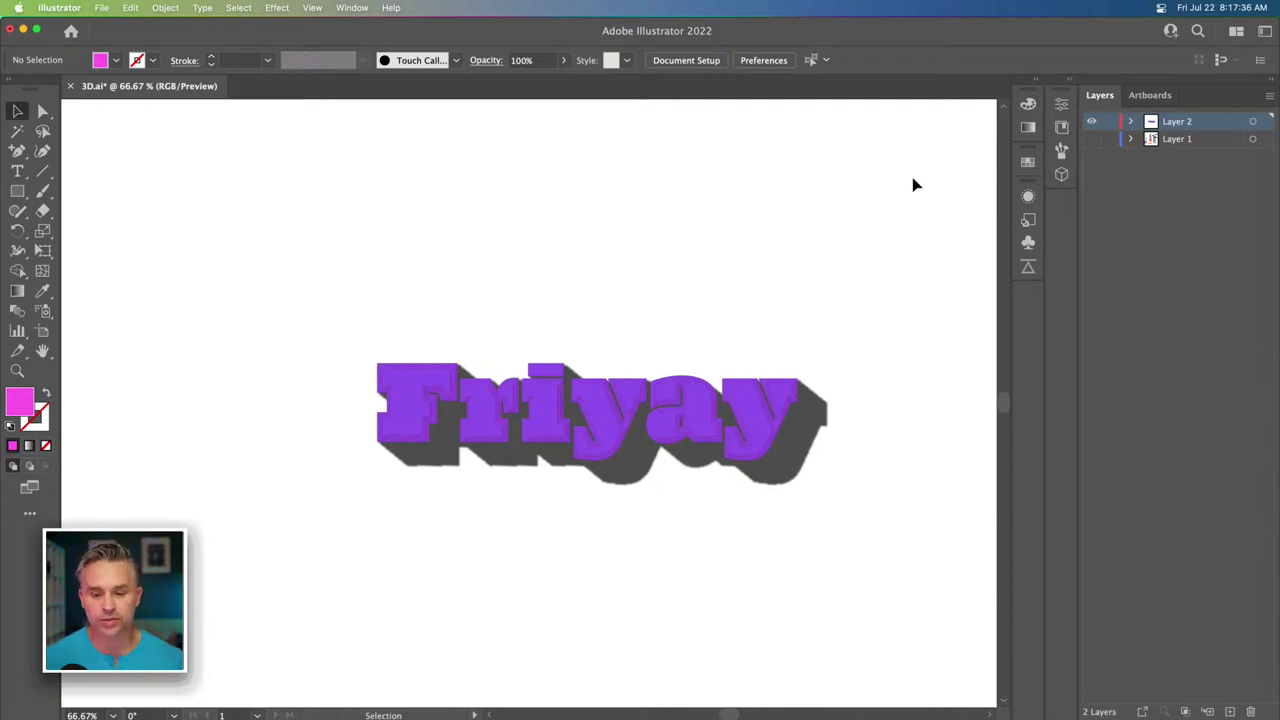
left_click_drag(780, 249, 726, 220)
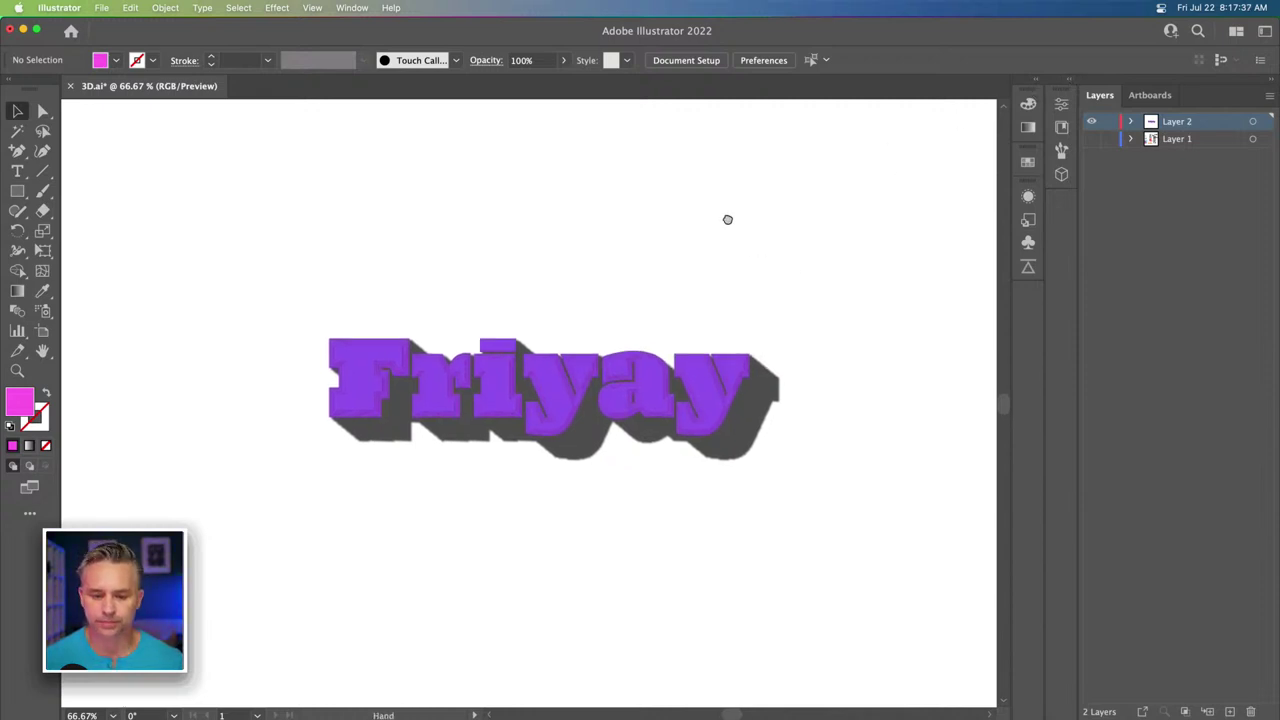
left_click(1091, 121)
left_click(1091, 138)
left_click(1177, 140)
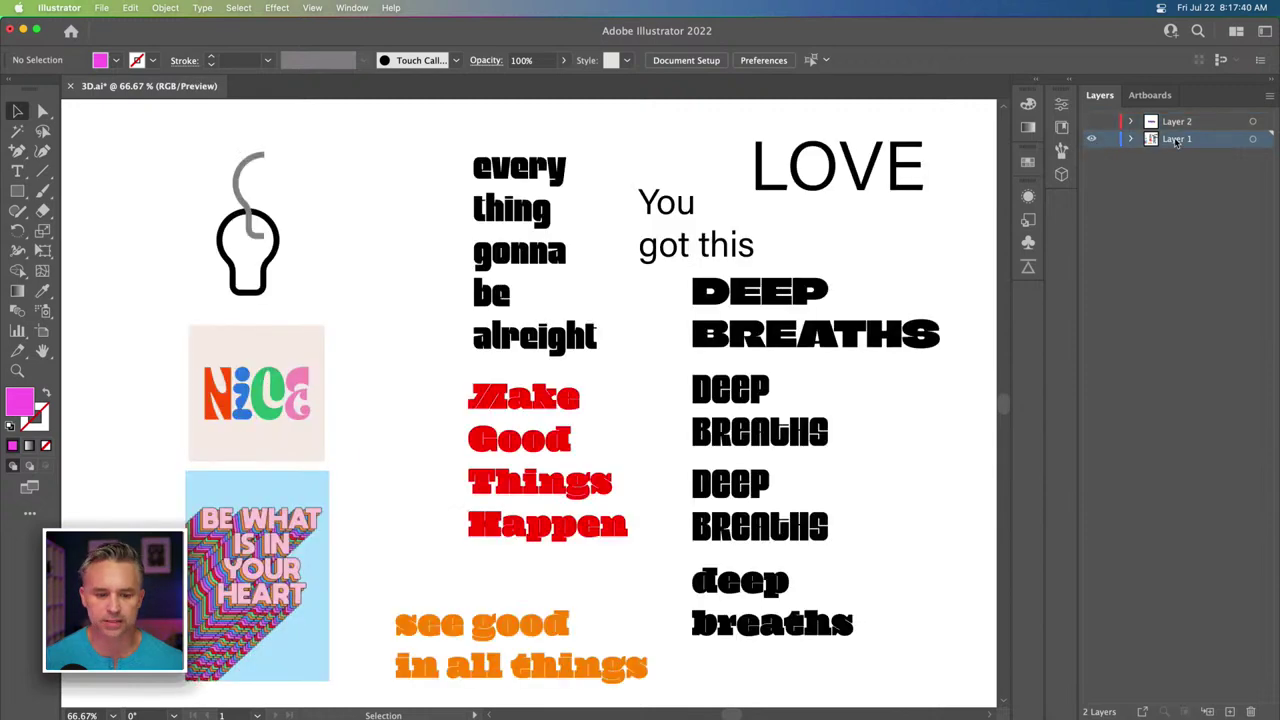
Move the orange "see good in all things" text slightly upward, closer to the red text, and deselect it.
left_click_drag(383, 449, 385, 305)
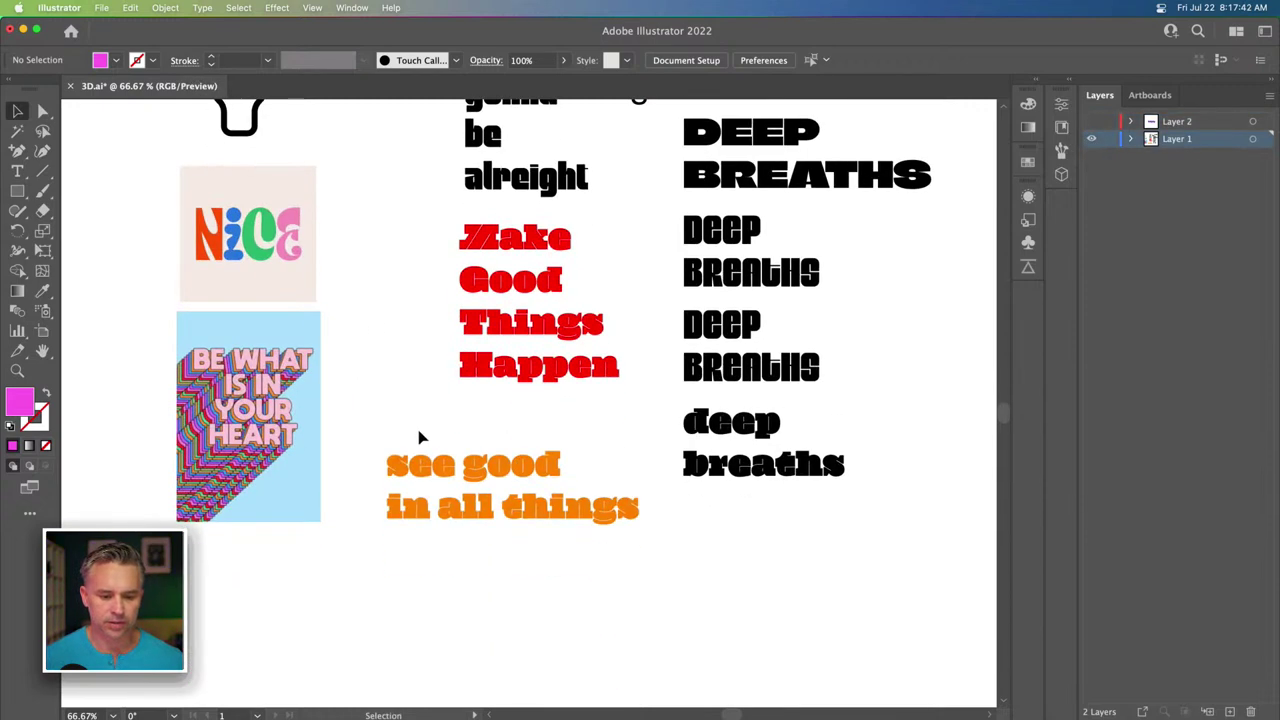
left_click(450, 474)
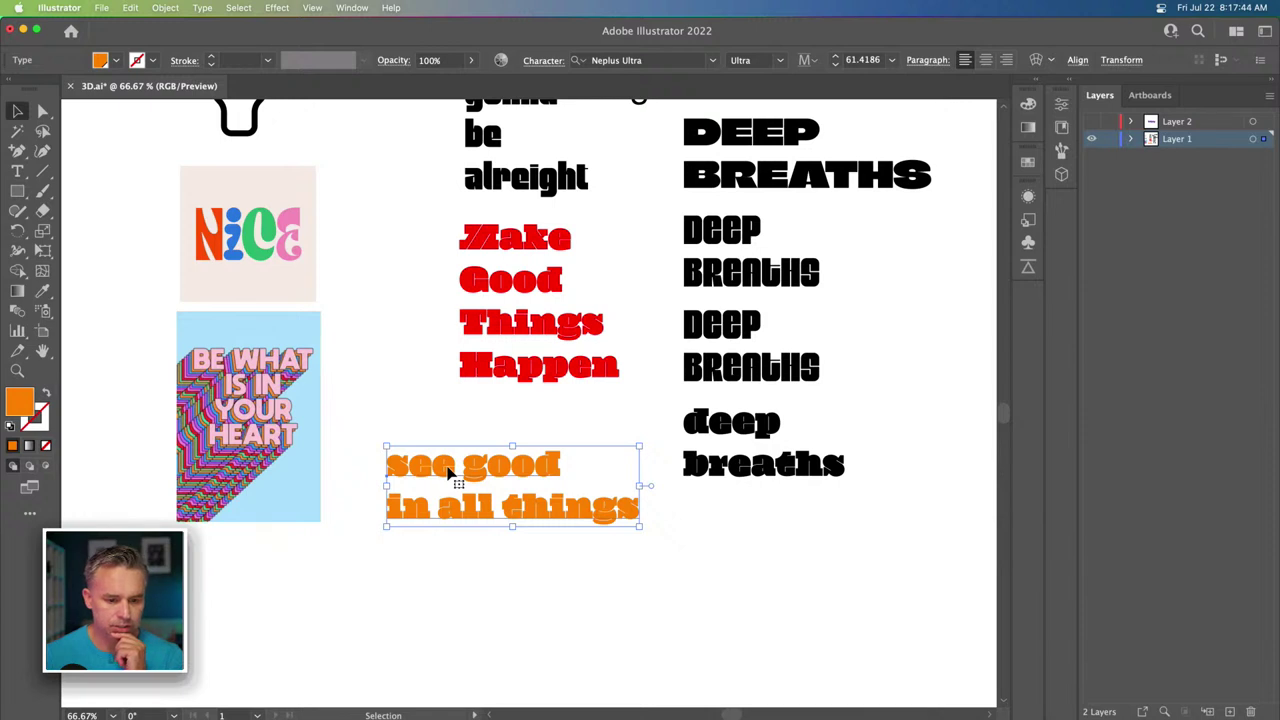
left_click_drag(450, 474, 448, 441)
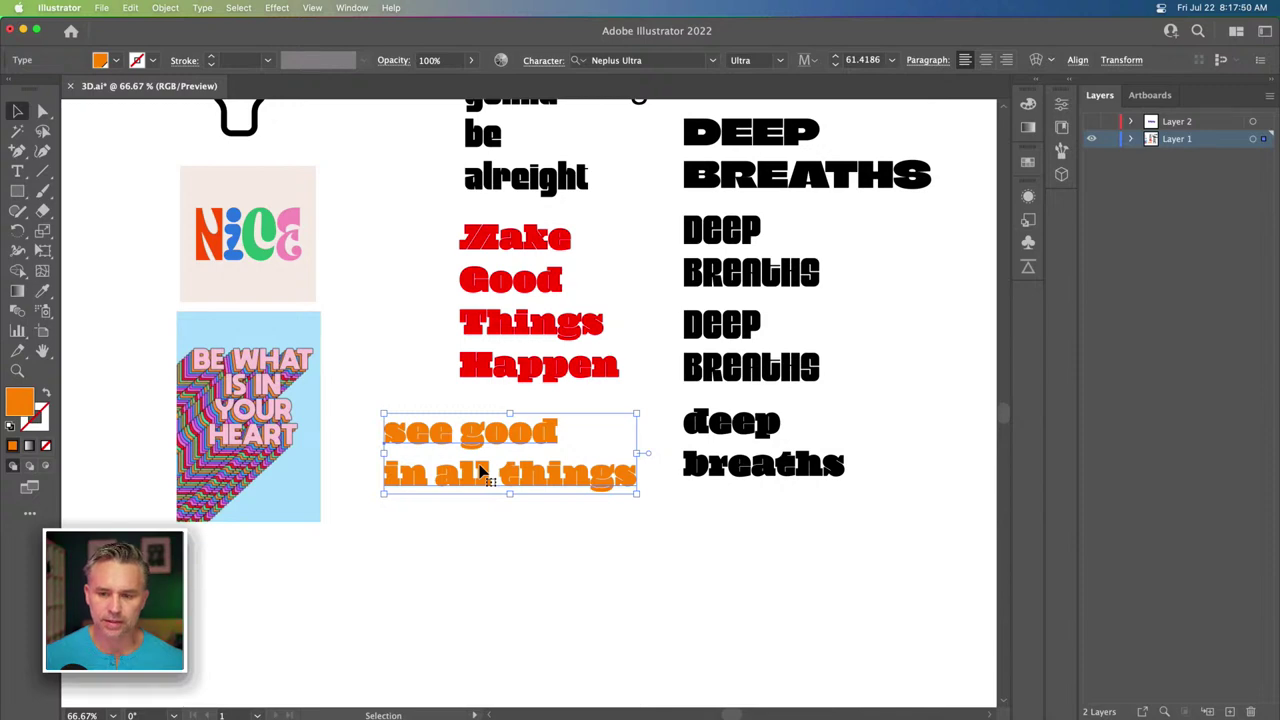
key("super+shift+a")
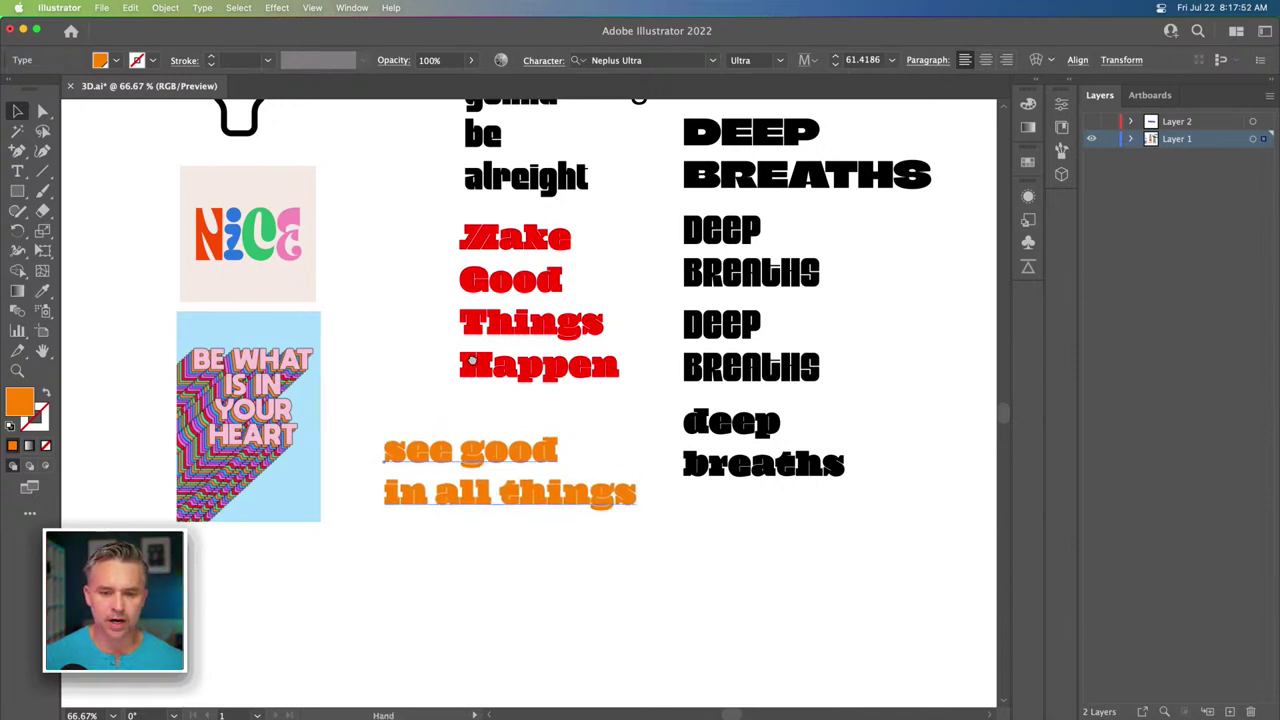
Move the orange text up and rightward beneath the red text, and select the upper Mobley Sans "Deep Breaths" text.
left_click_drag(472, 358, 432, 492)
left_click(665, 415)
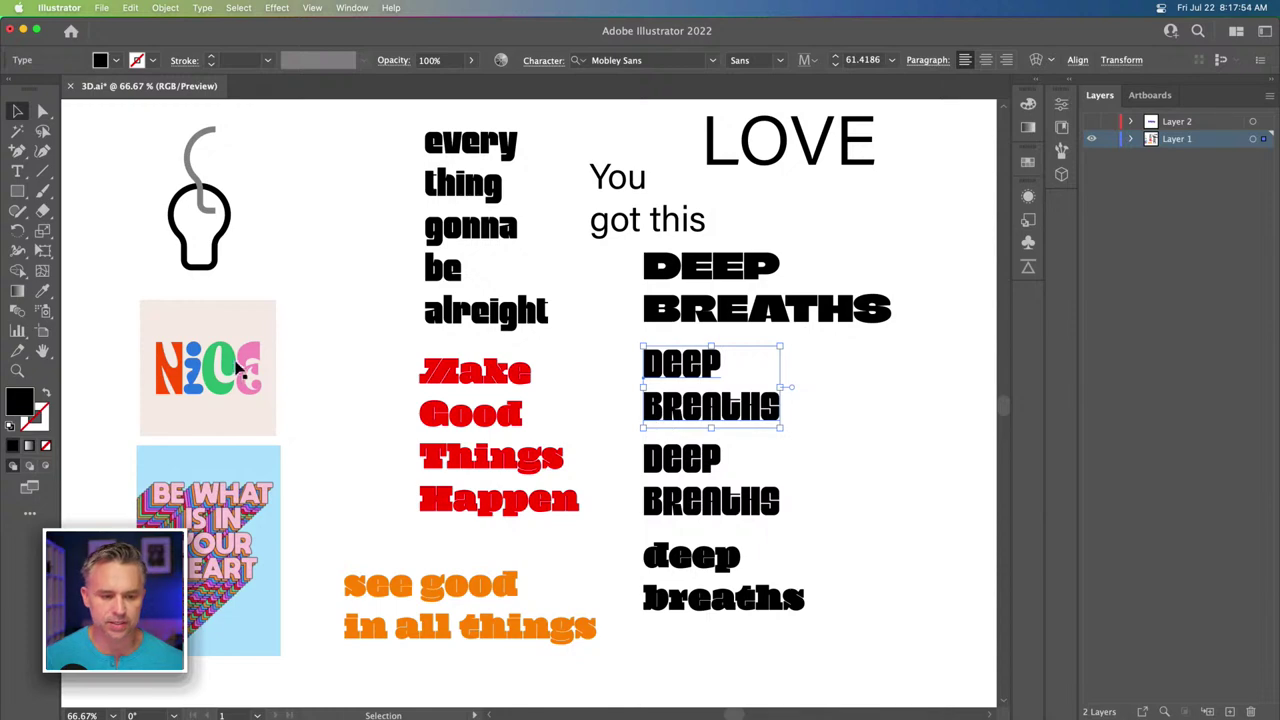
scroll(606, 500, "down", 3)
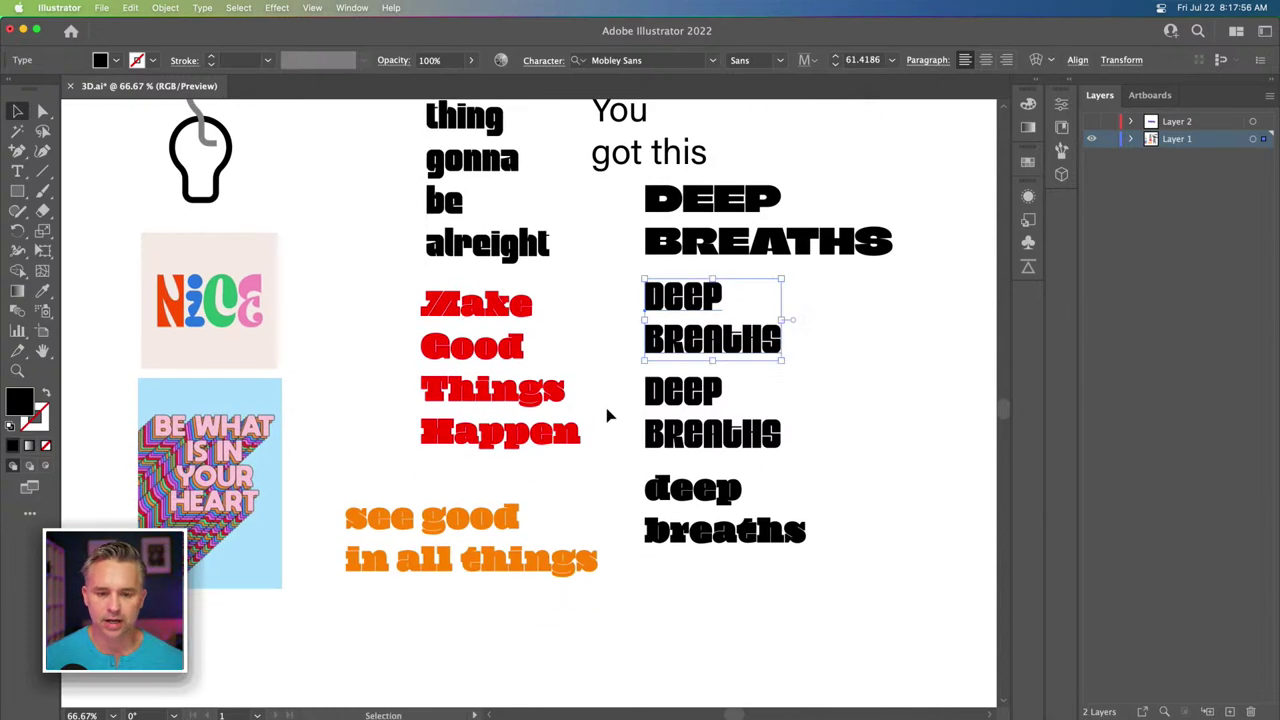
left_click(516, 518)
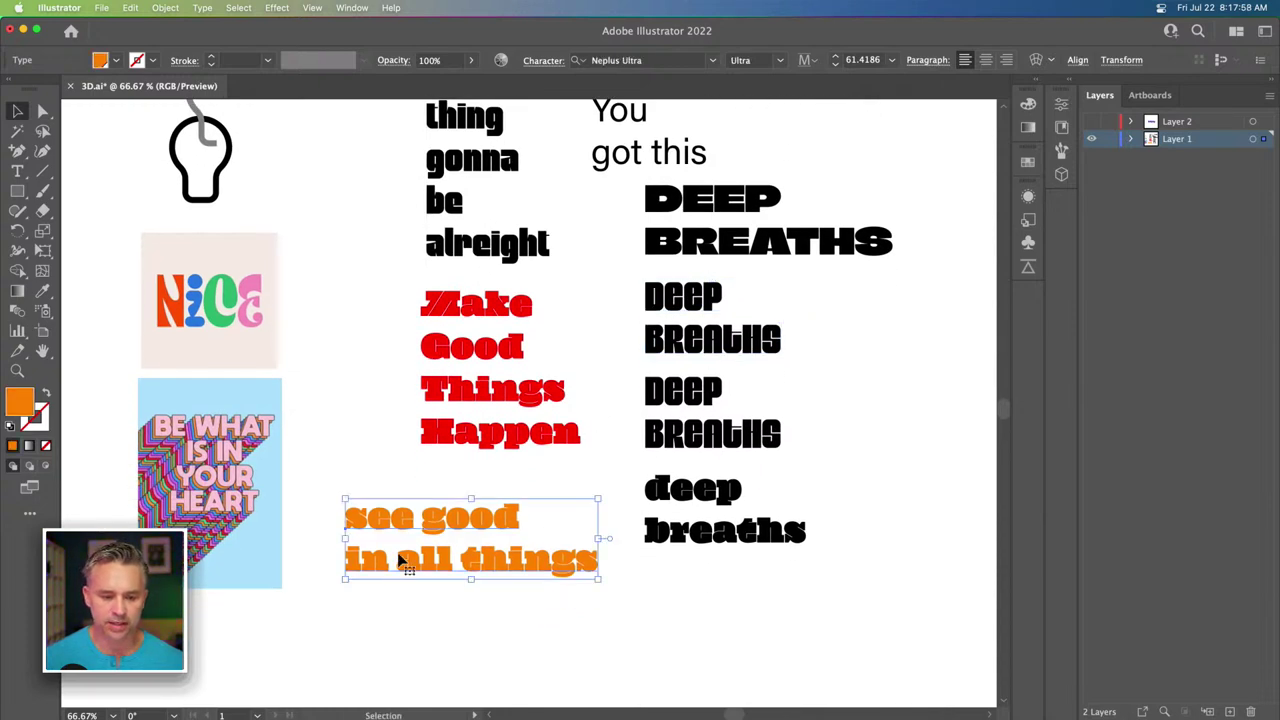
left_click_drag(397, 528, 437, 510)
left_click(655, 350)
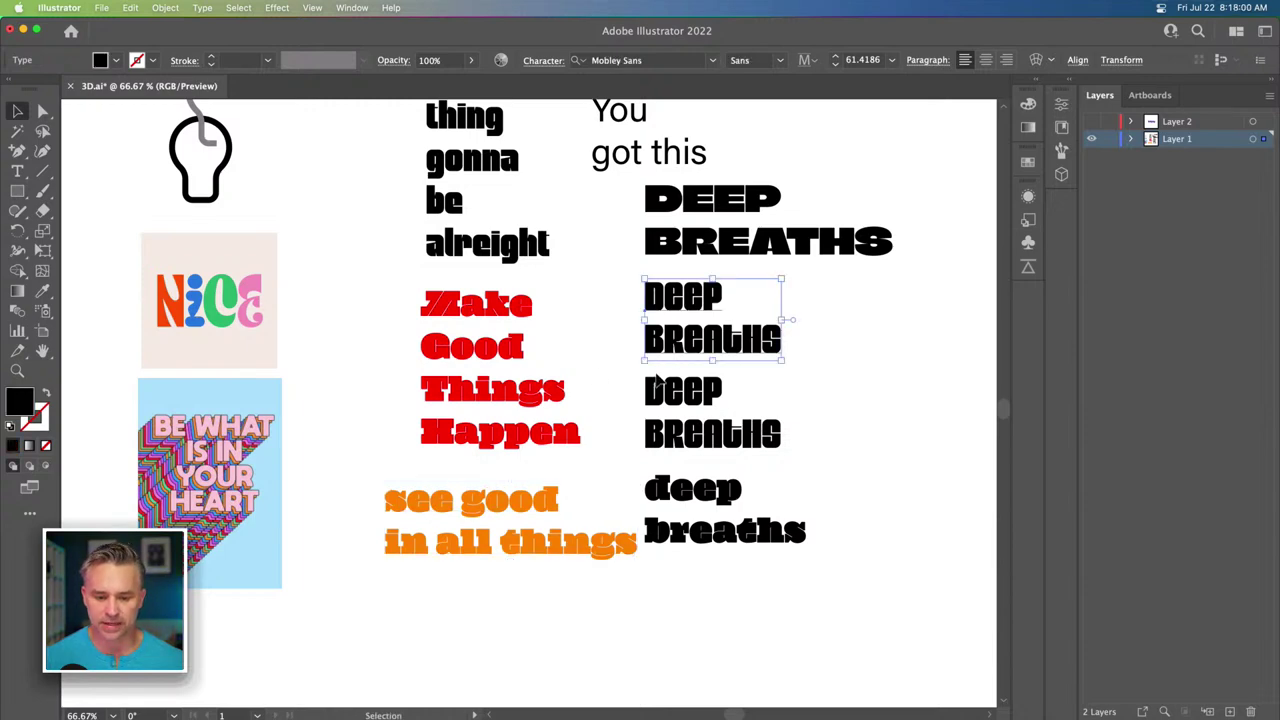
Sample the red "Make Good Things Happen" text to apply its font and colour to the selected "Deep Breaths" text, and deselect.
key("i")
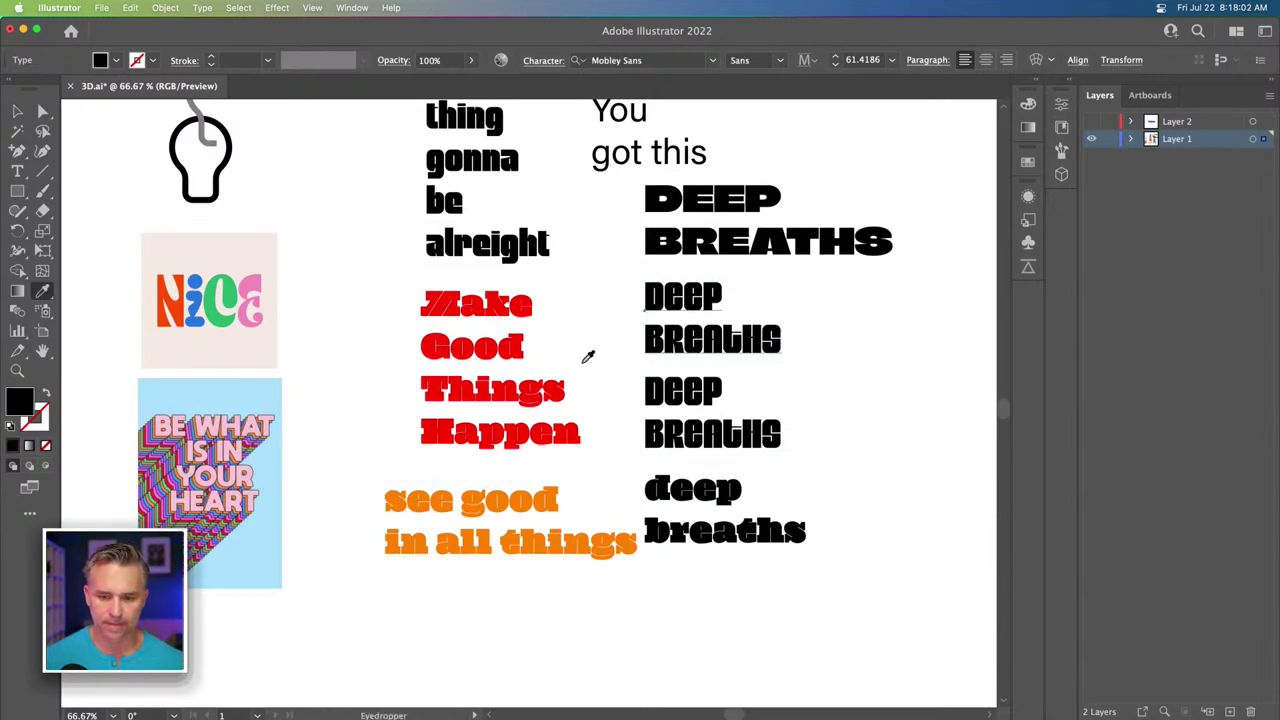
left_click(516, 348)
left_click(17, 110)
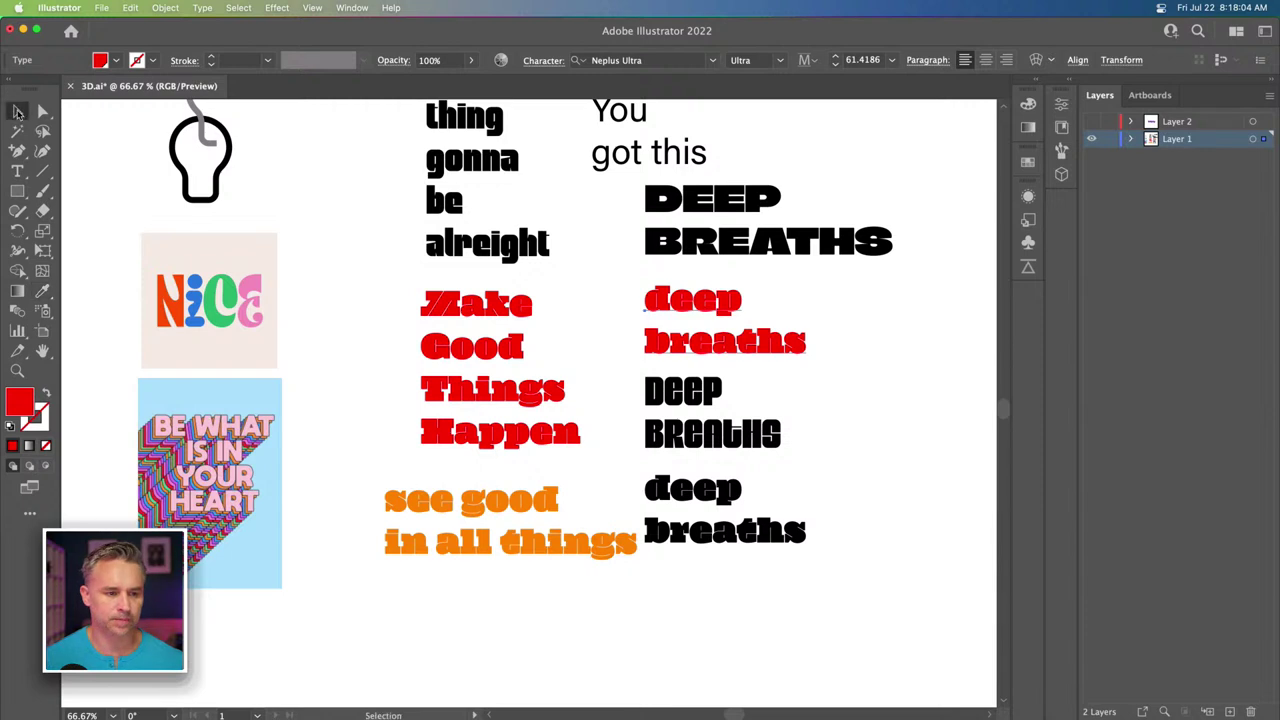
left_click(378, 364)
Copy the orange "see good in all things" text, hide Layer 1, and paste the copy in front on a new layer.
left_click(490, 504)
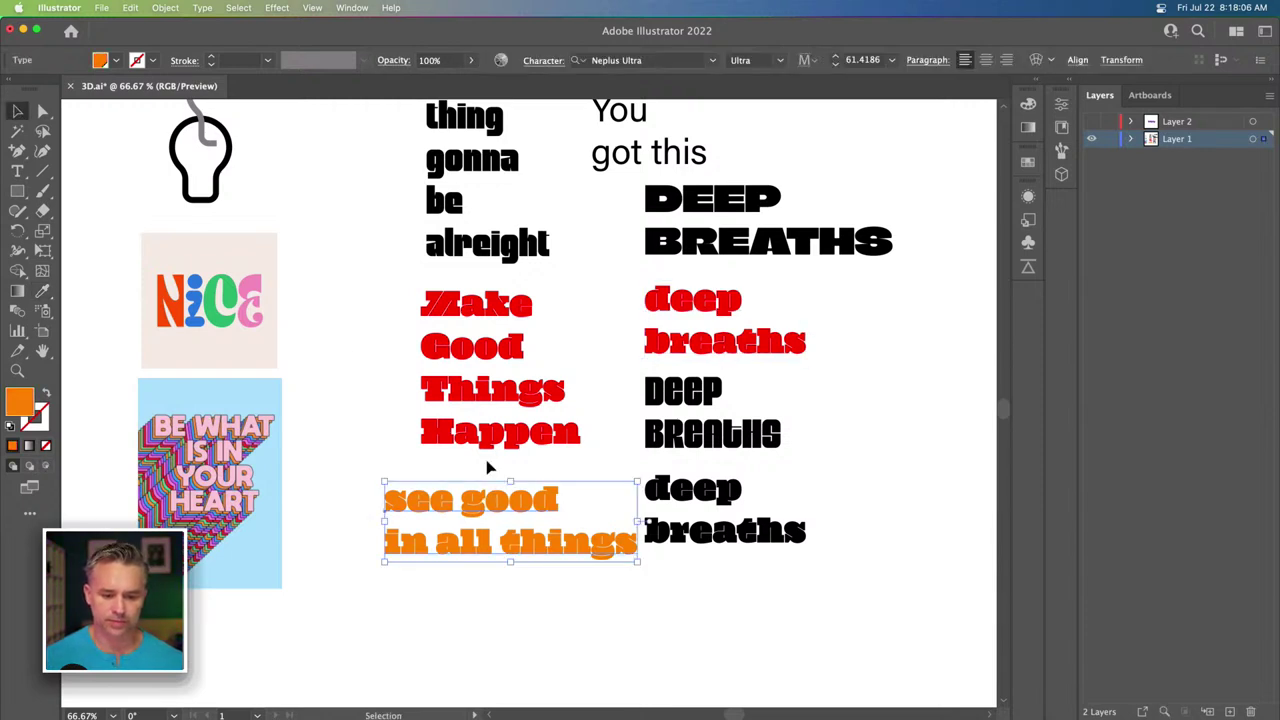
left_click(491, 466)
key("super+z")
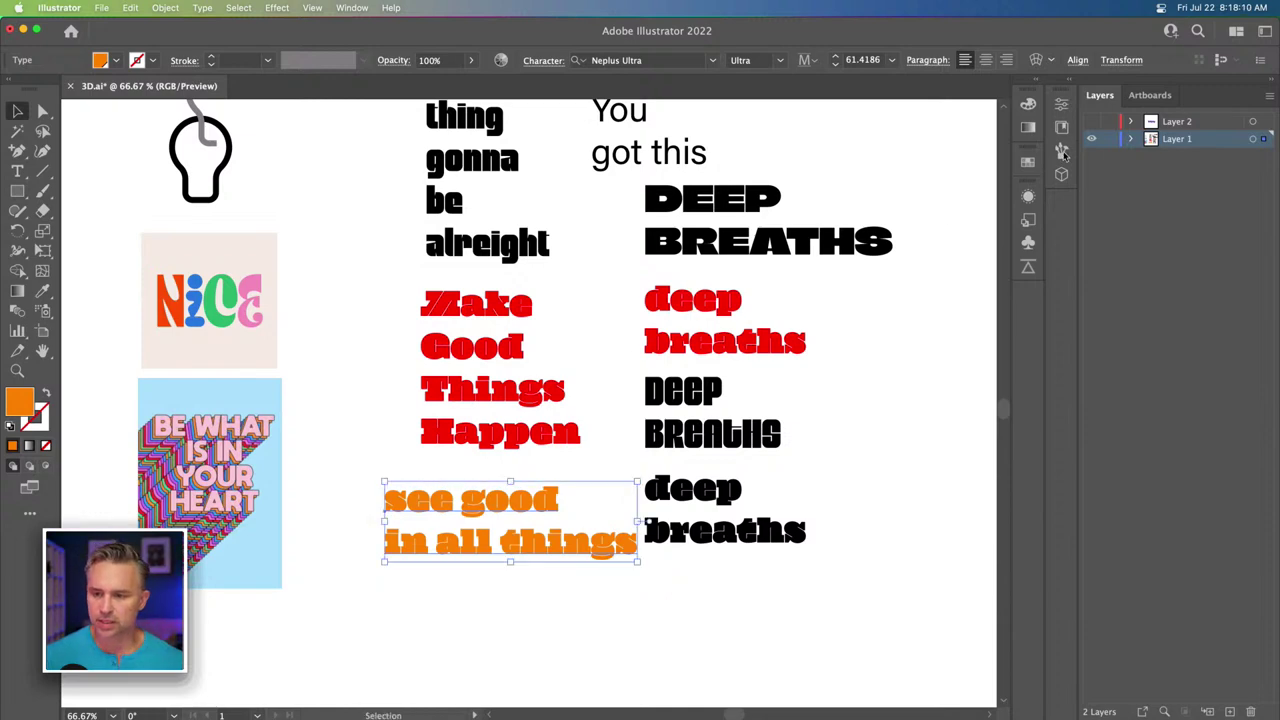
left_click(1092, 139)
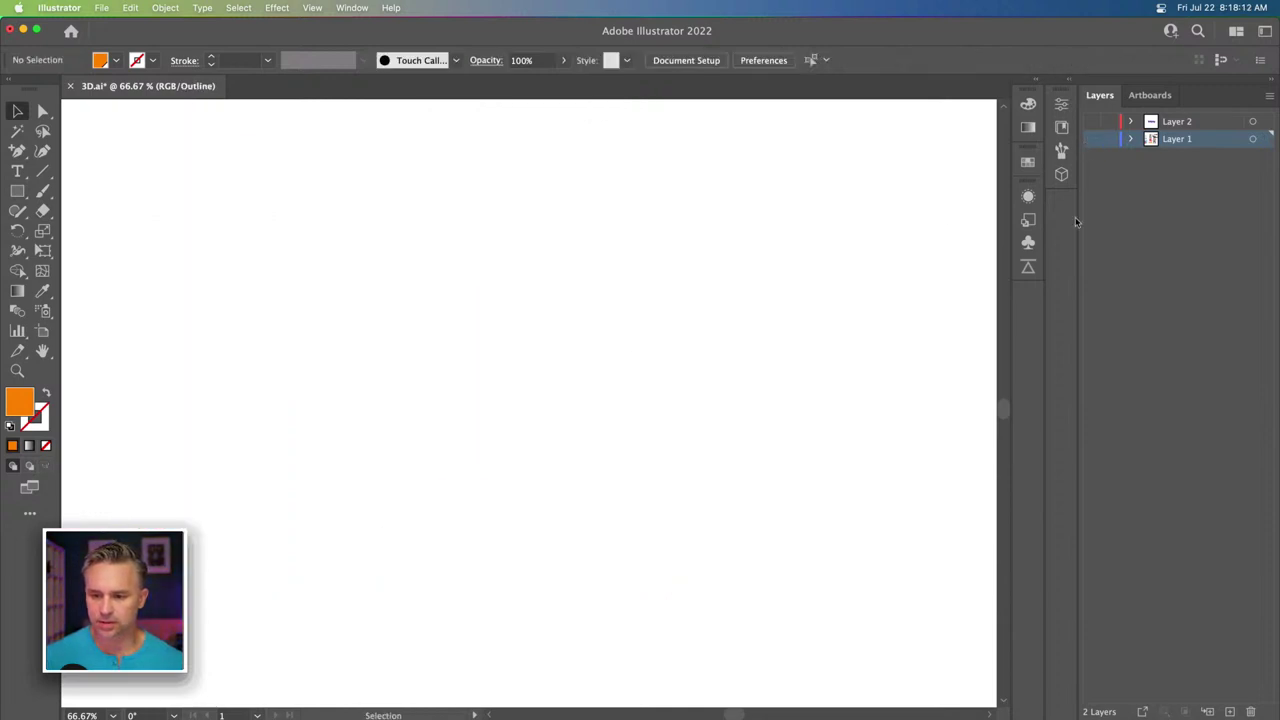
left_click(1229, 711)
key("super+f")
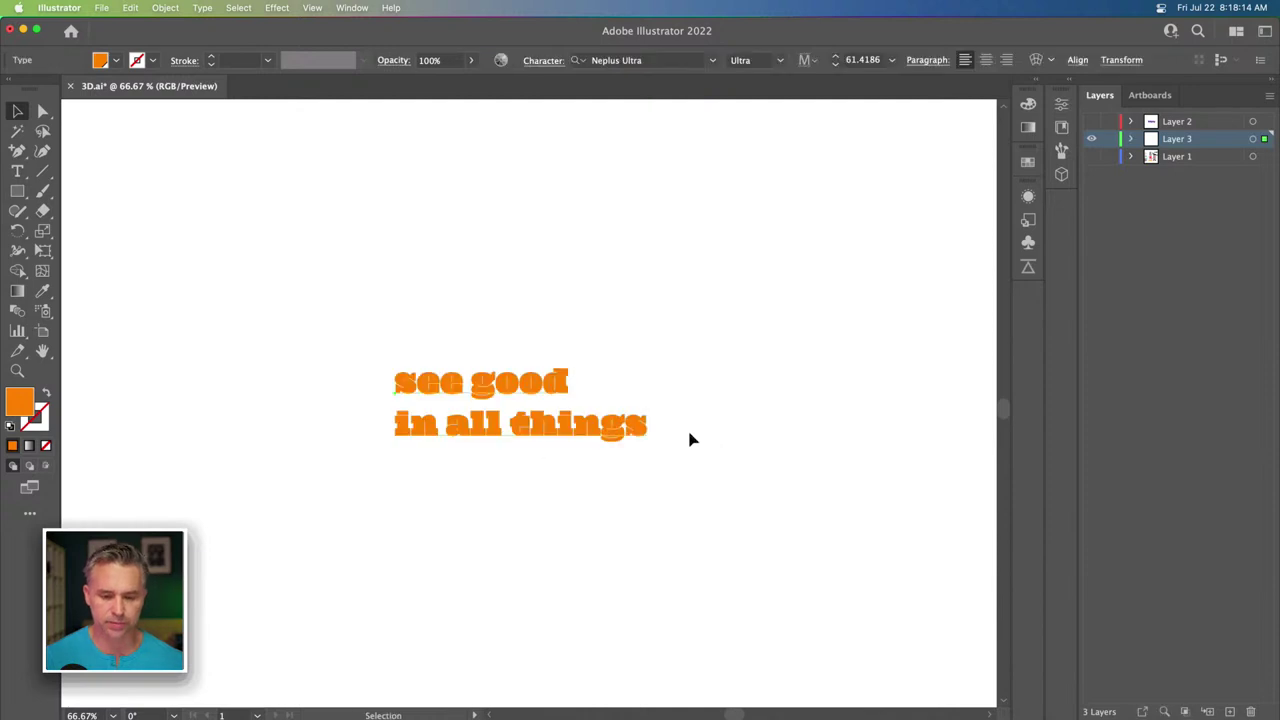
Scale the orange text up to about 123.5 pt, reposition it near the middle of the canvas, and expand the Properties settings.
left_click_drag(390, 368, 137, 217)
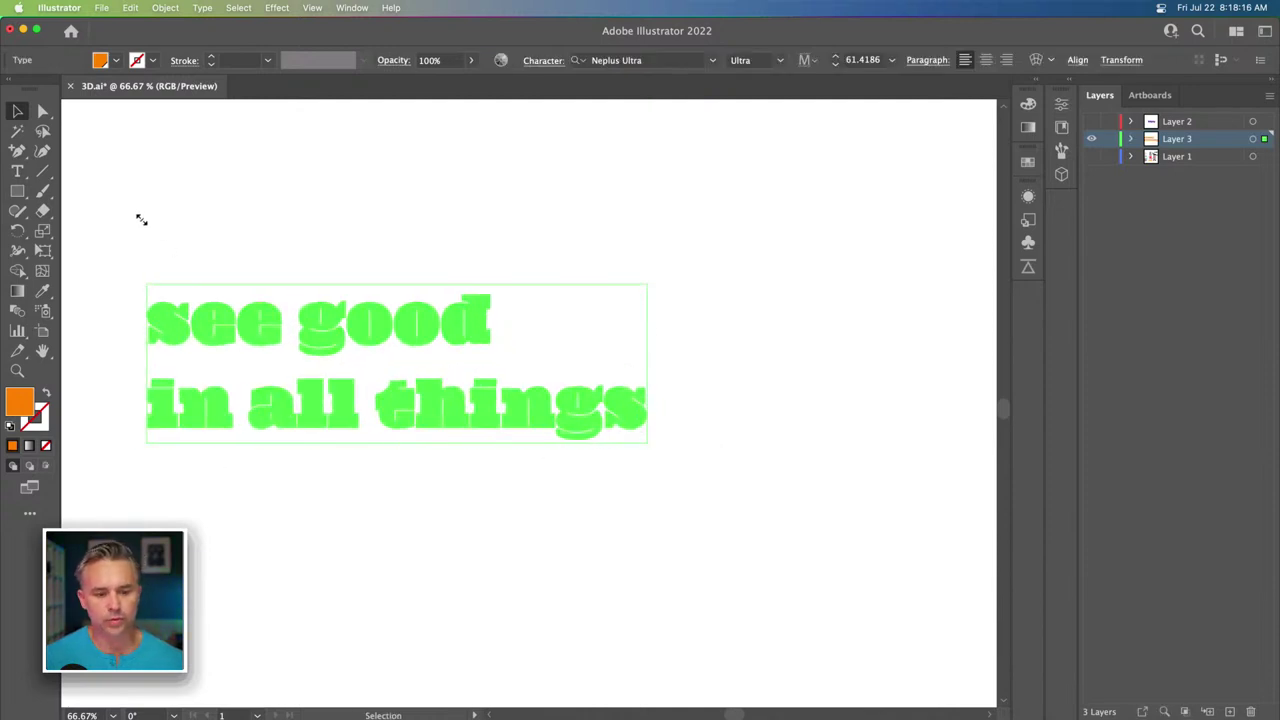
left_click_drag(290, 340, 371, 400)
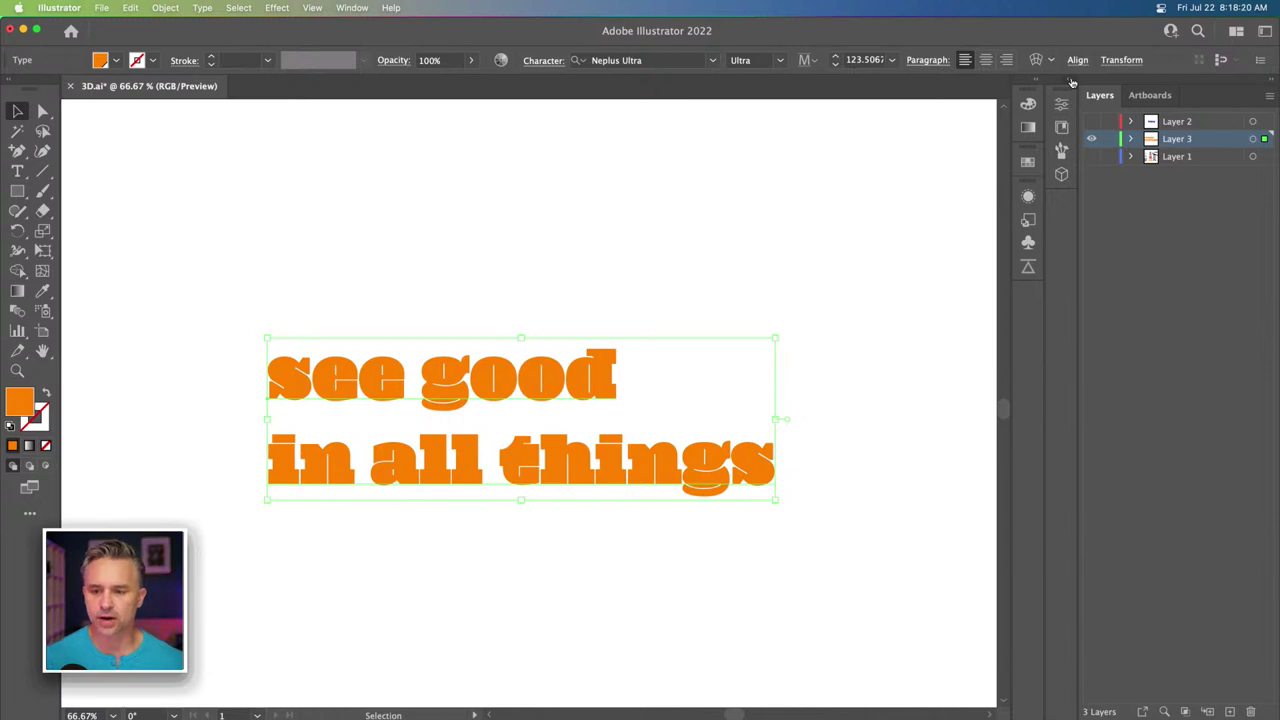
left_click(1072, 82)
left_click(846, 95)
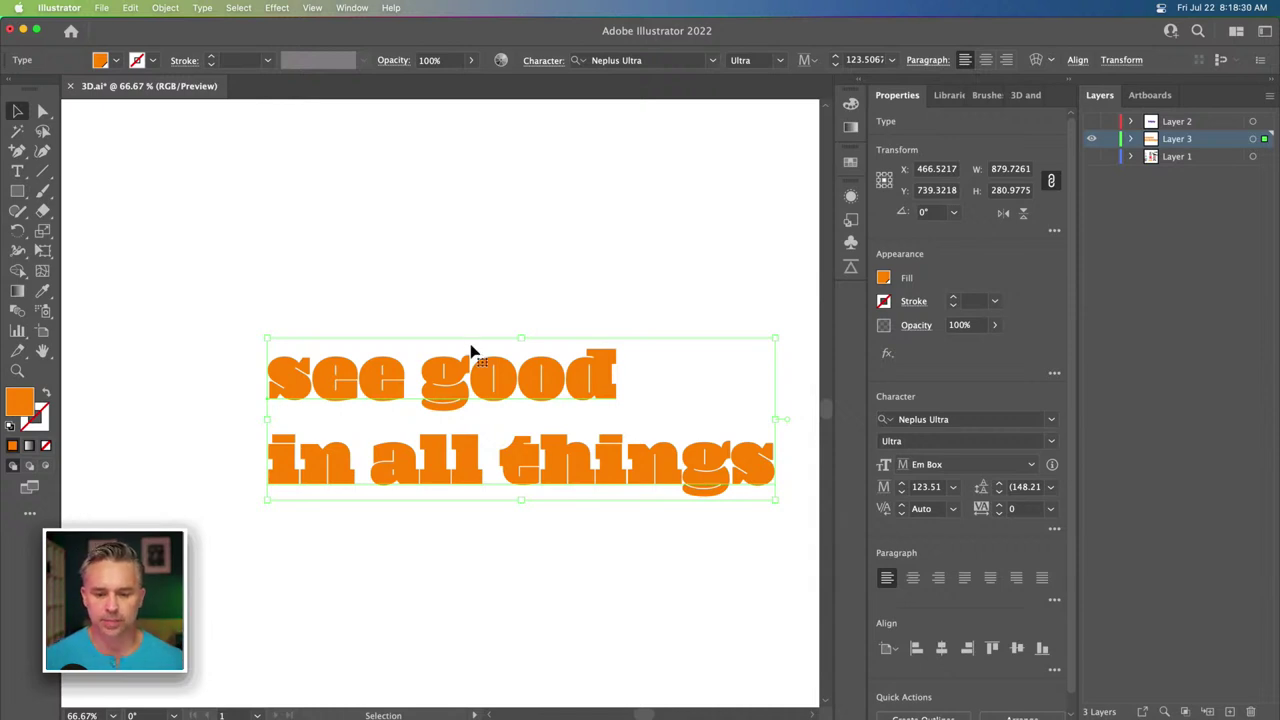
left_click_drag(462, 380, 428, 342)
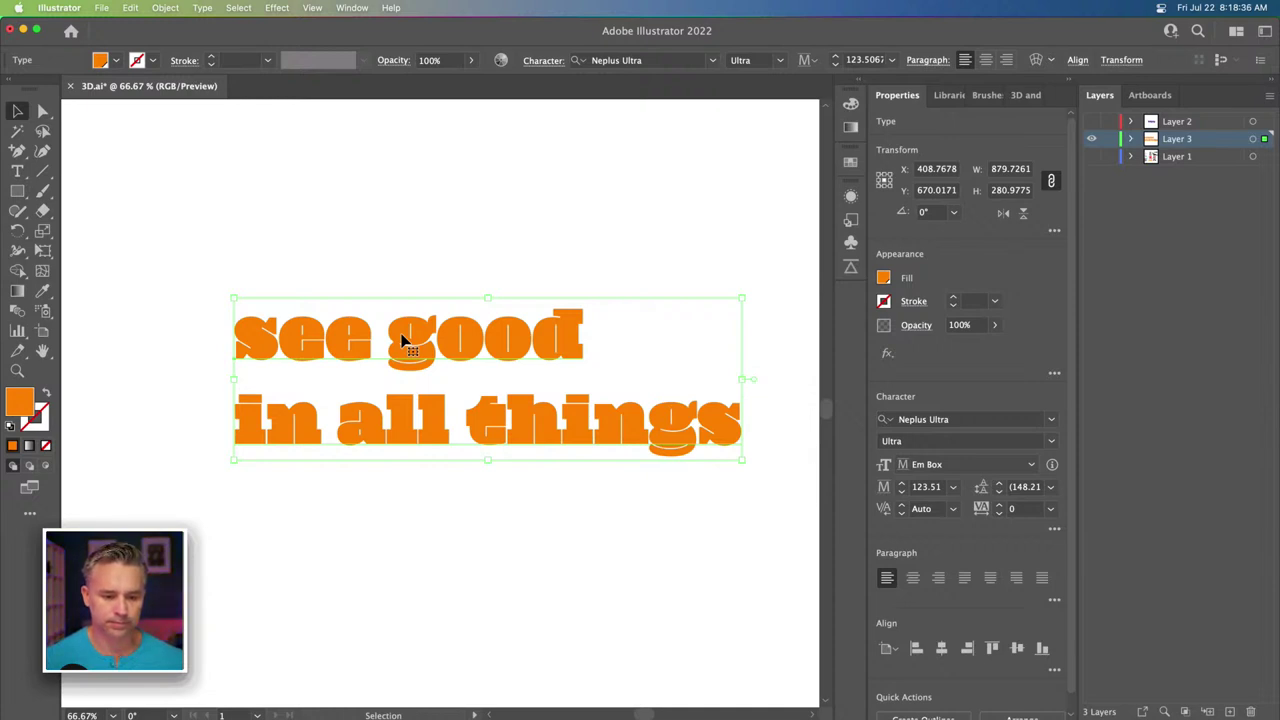
Take the word "see" out of the orange text and paste it as a separate text object above the remaining words.
triple_click(401, 341)
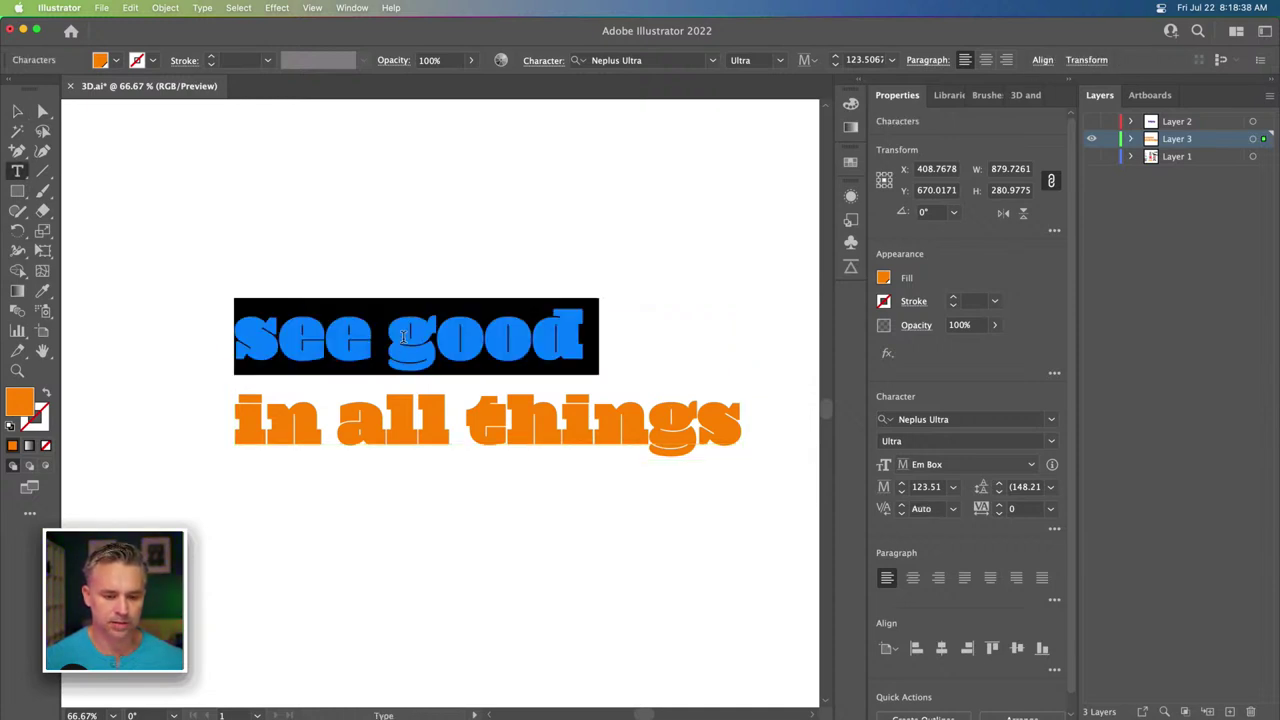
left_click(266, 338)
double_click(266, 338)
key("super+c")
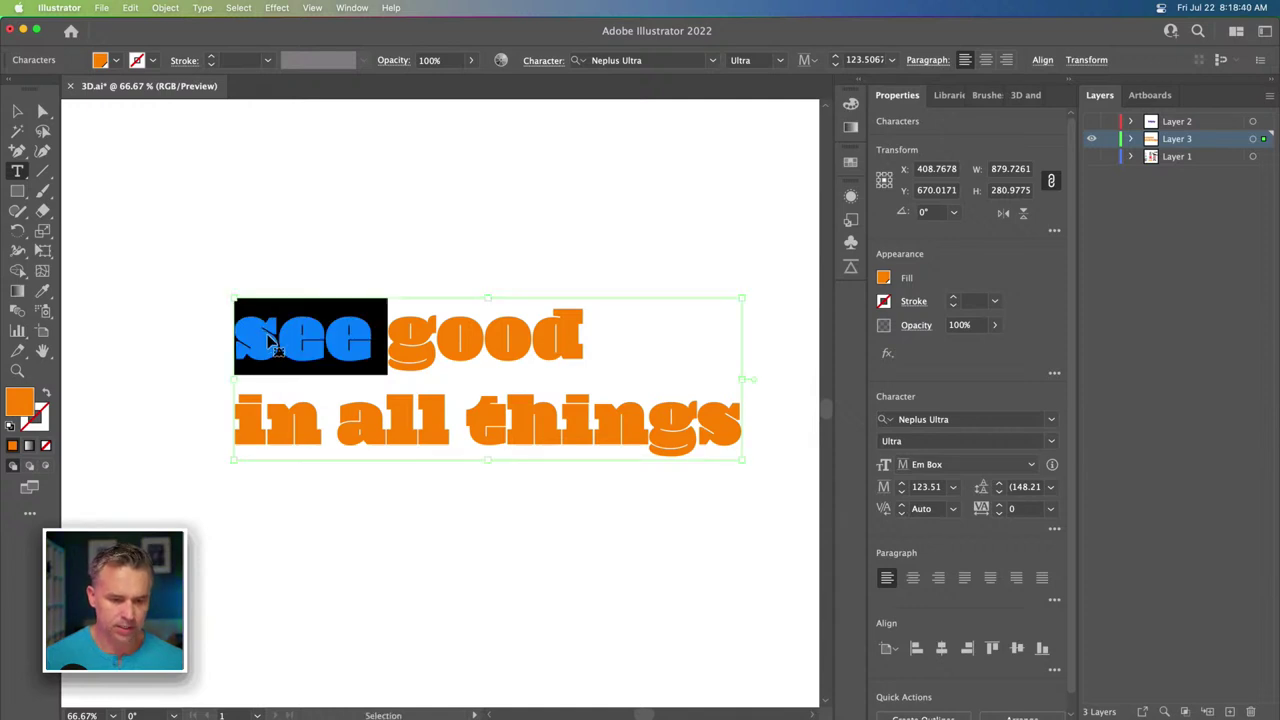
key("BackSpace")
key("Escape")
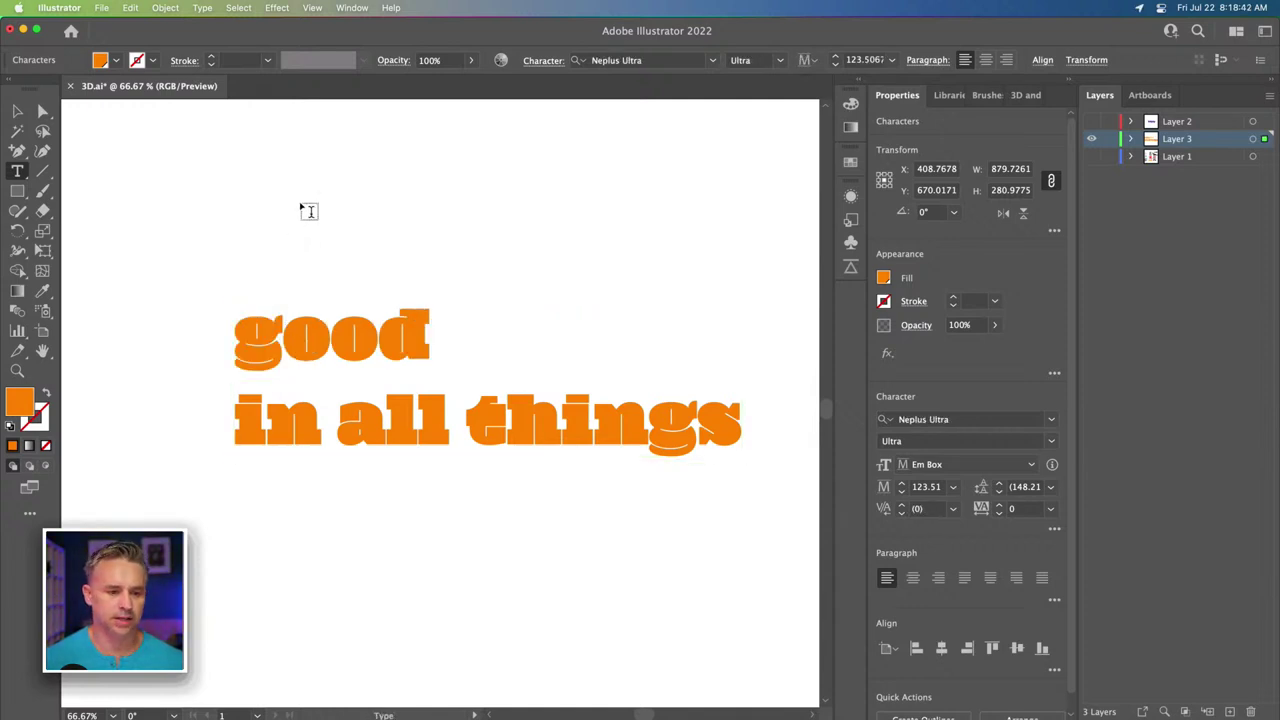
left_click(299, 226)
key("super+v")
key("Escape")
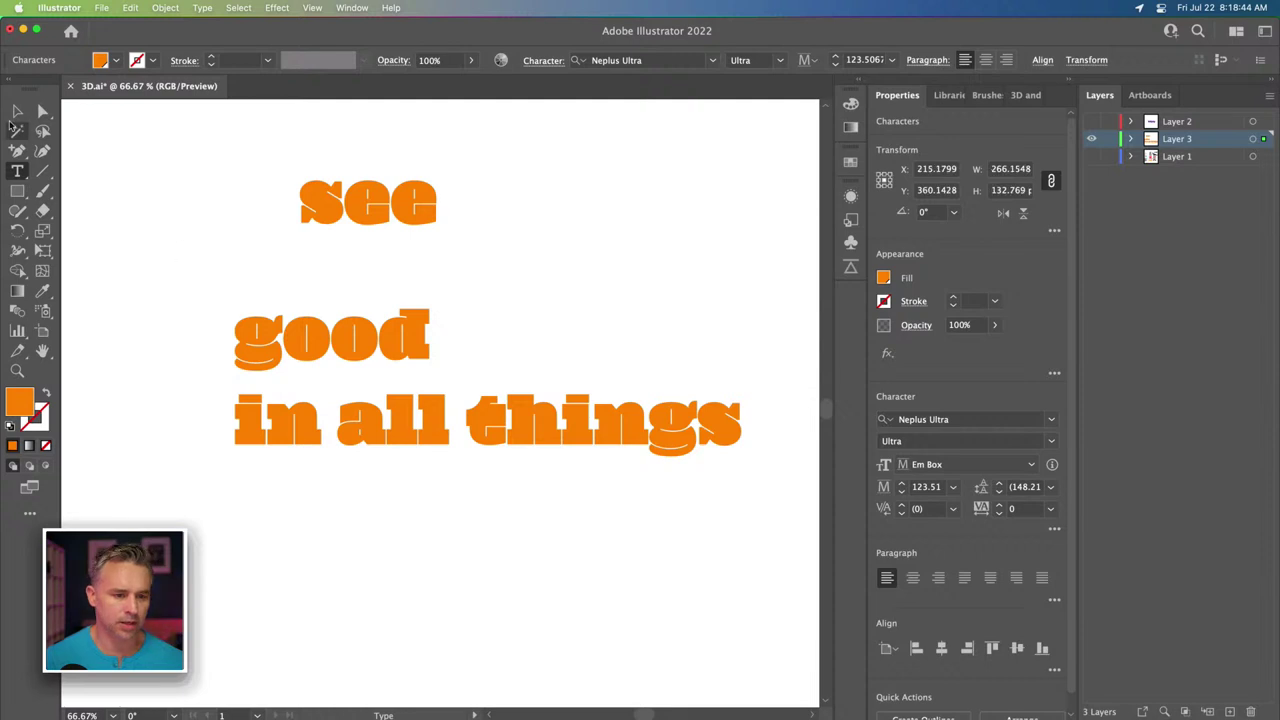
Cut the word "good" from the remaining text and paste it as its own text object below "see".
left_click(266, 338)
double_click(268, 338)
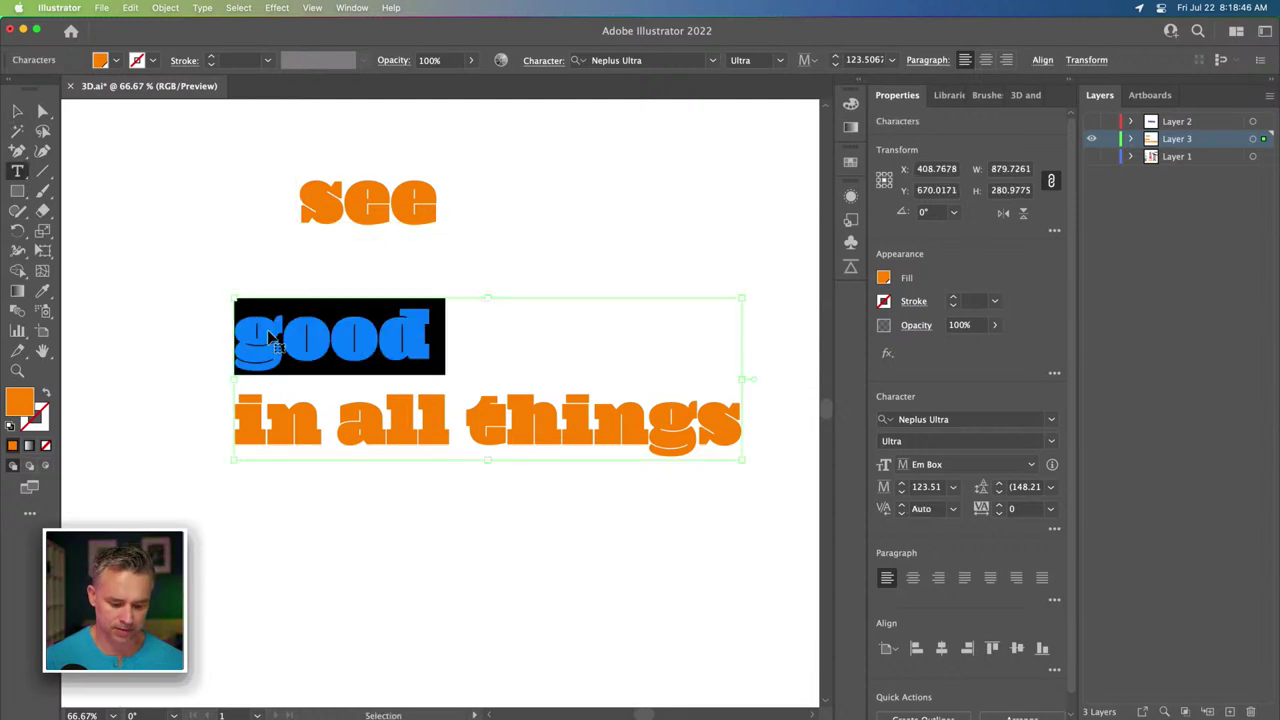
key("super+x")
key("Escape")
left_click(192, 259)
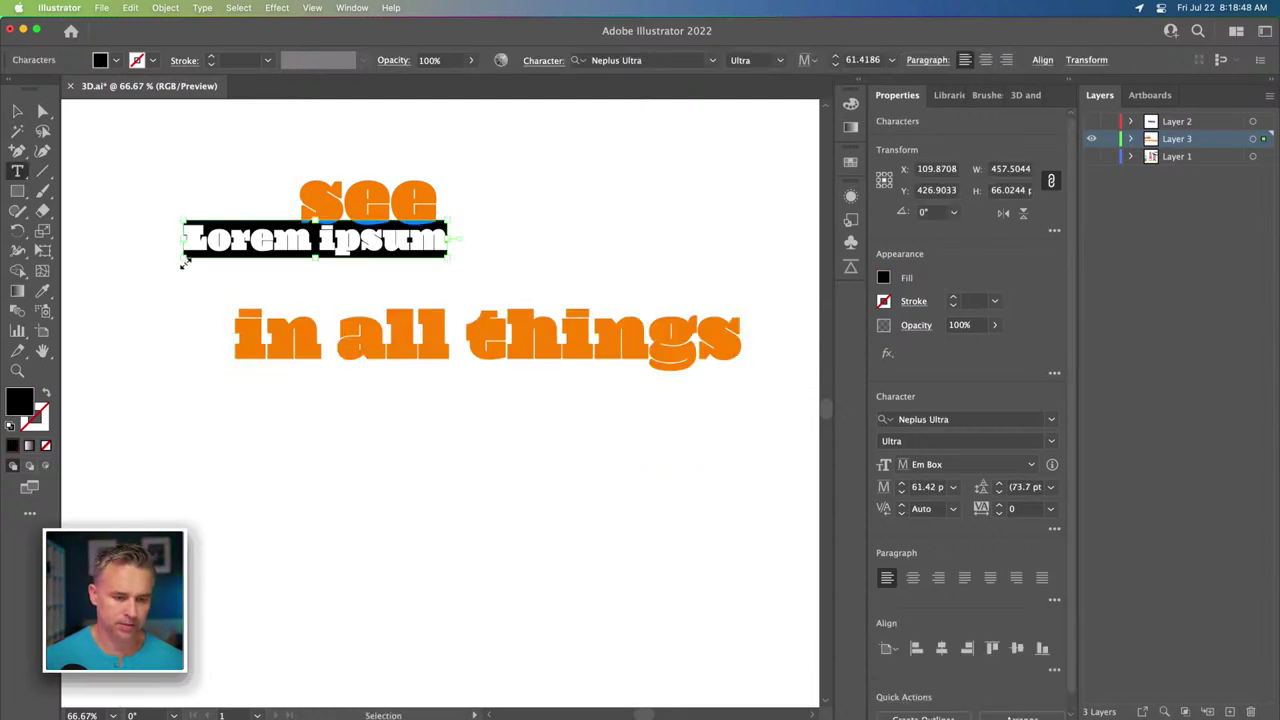
key("super+v")
key("Escape")
Move "good" to the lower right of "see" and shift "in all things" down beneath both words.
left_click_drag(270, 268, 503, 258)
key("t")
left_click(464, 198)
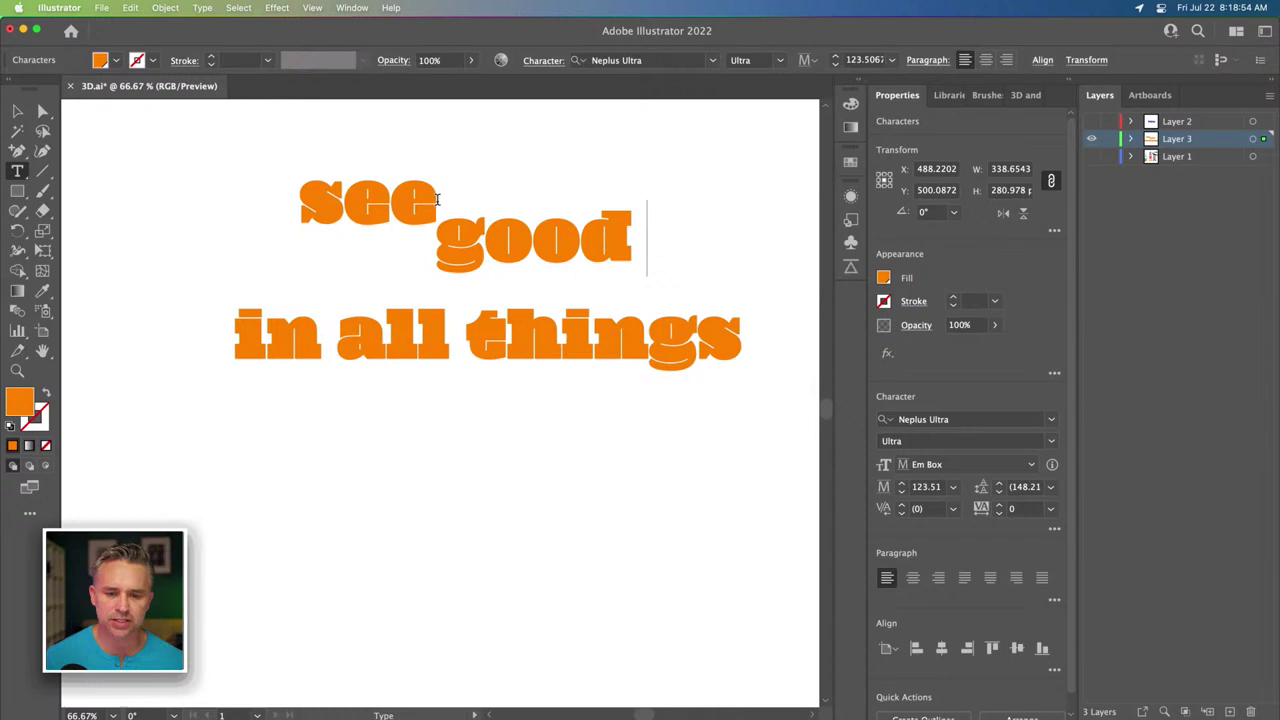
left_click(17, 111)
left_click_drag(304, 353, 293, 465)
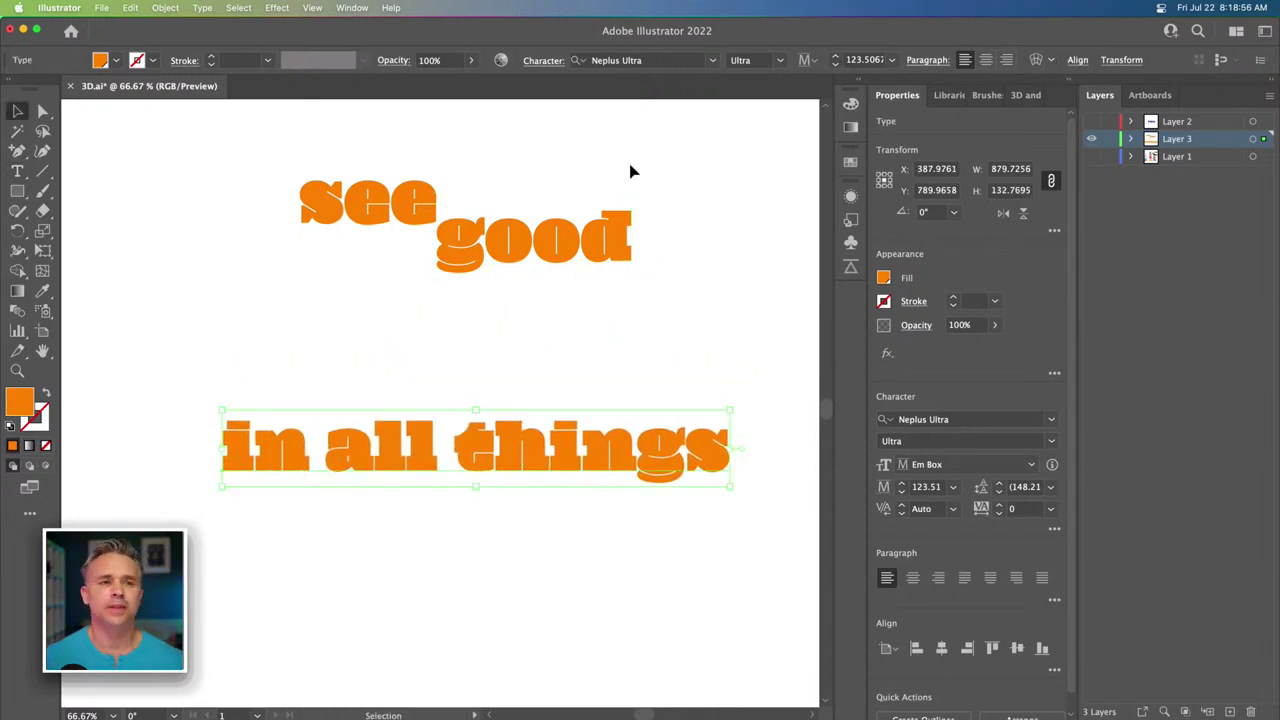
left_click_drag(591, 249, 580, 309)
Examine the lettering in the "Be What Is in Your Heart" image on Layer 1, and return to showing only Layer 3.
left_click(1091, 139)
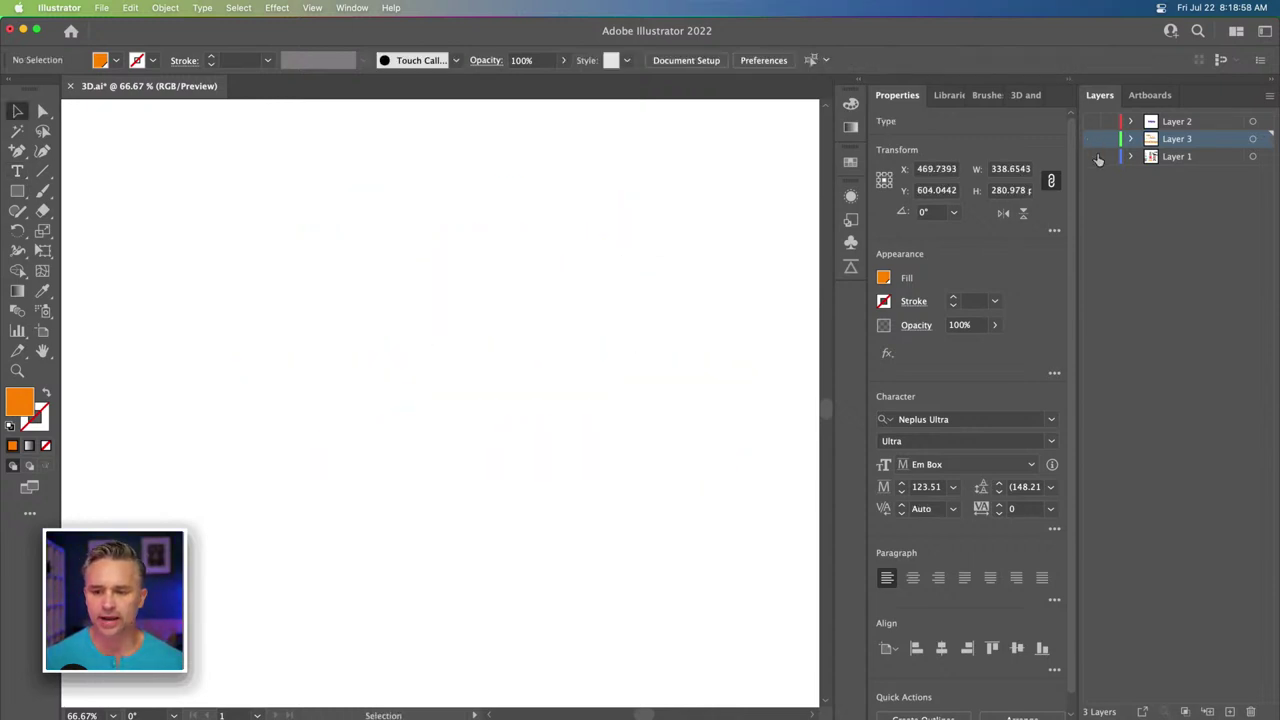
left_click(1091, 156)
left_click_drag(349, 400, 611, 420)
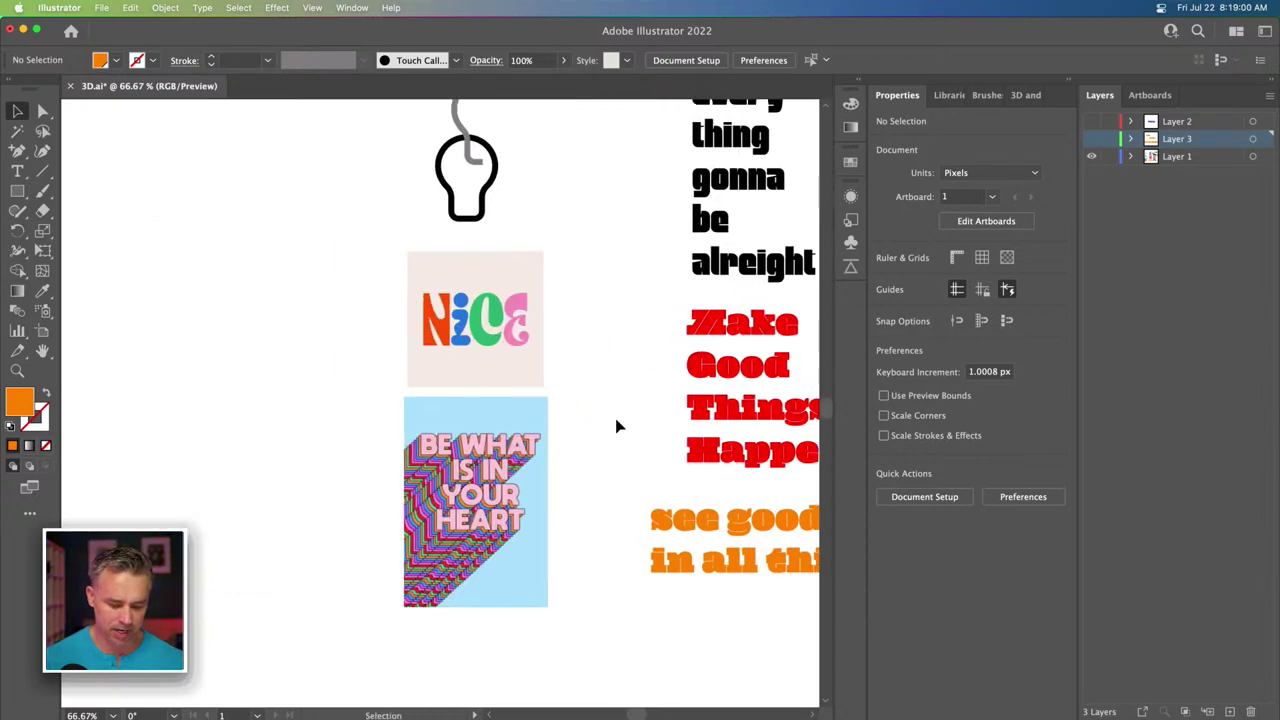
key("super+equal")
key("super+equal")
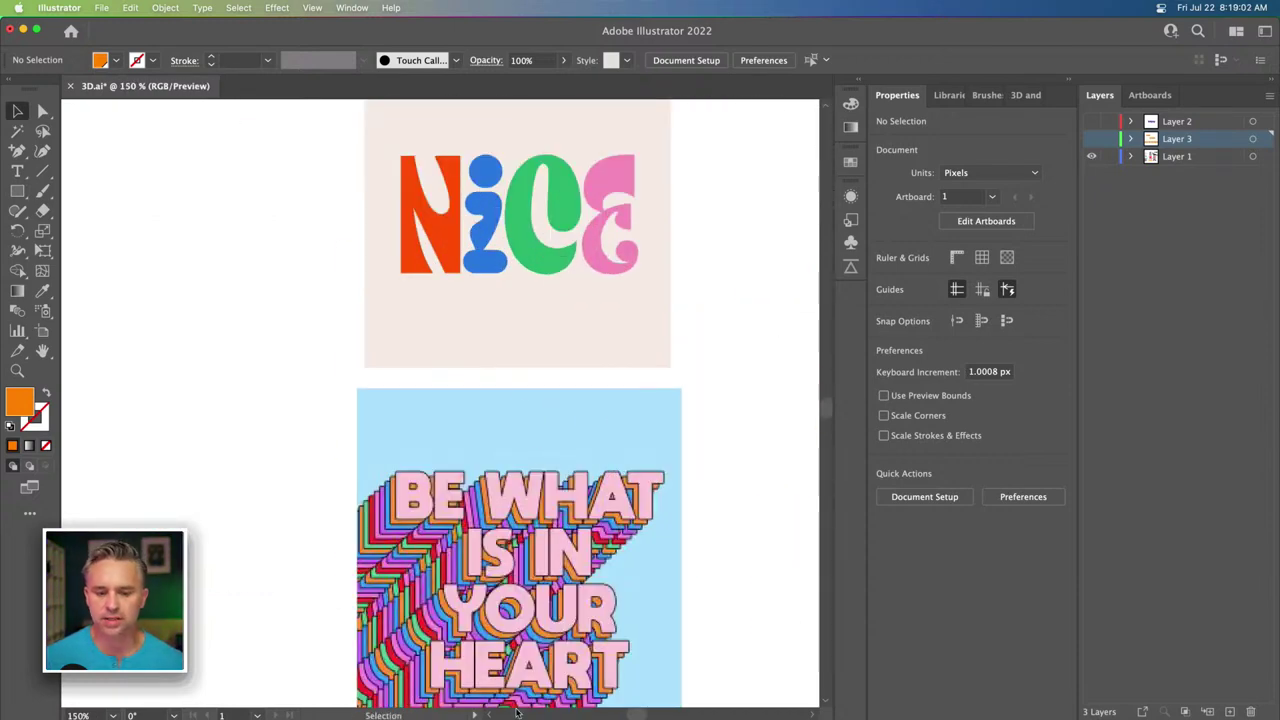
scroll(517, 420, "down", 3)
scroll(517, 420, "right", 4)
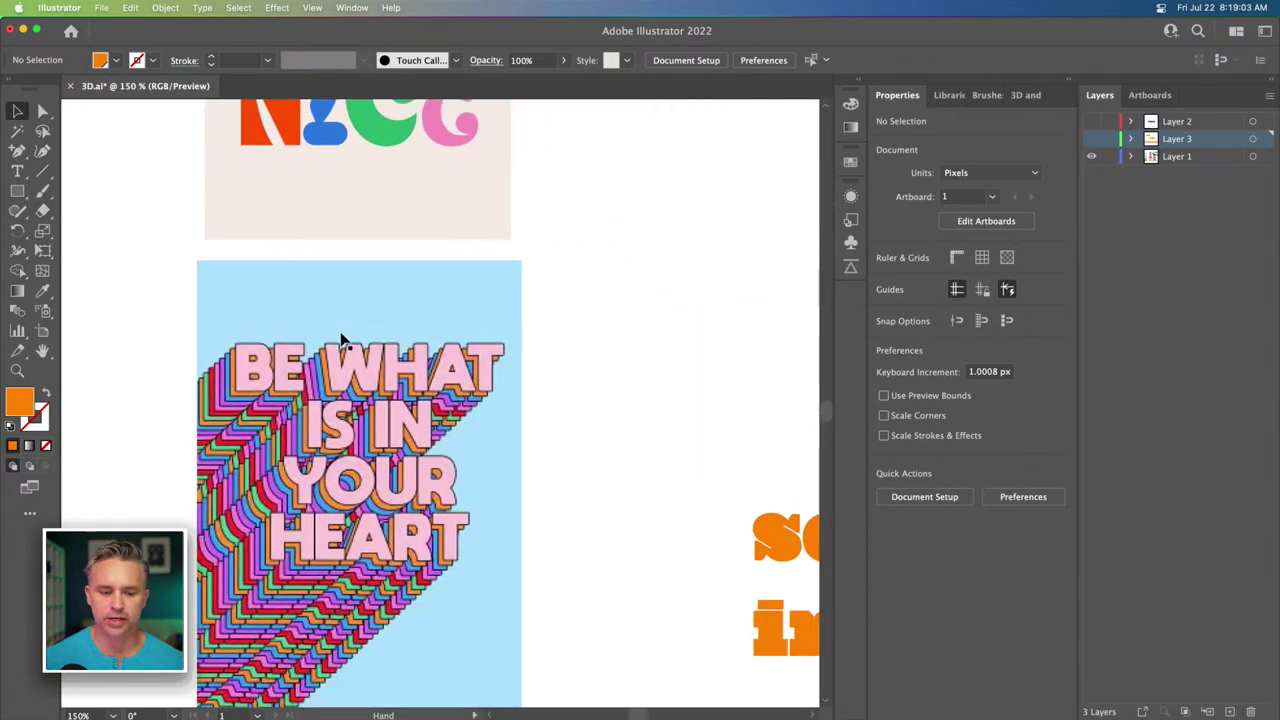
left_click(367, 397)
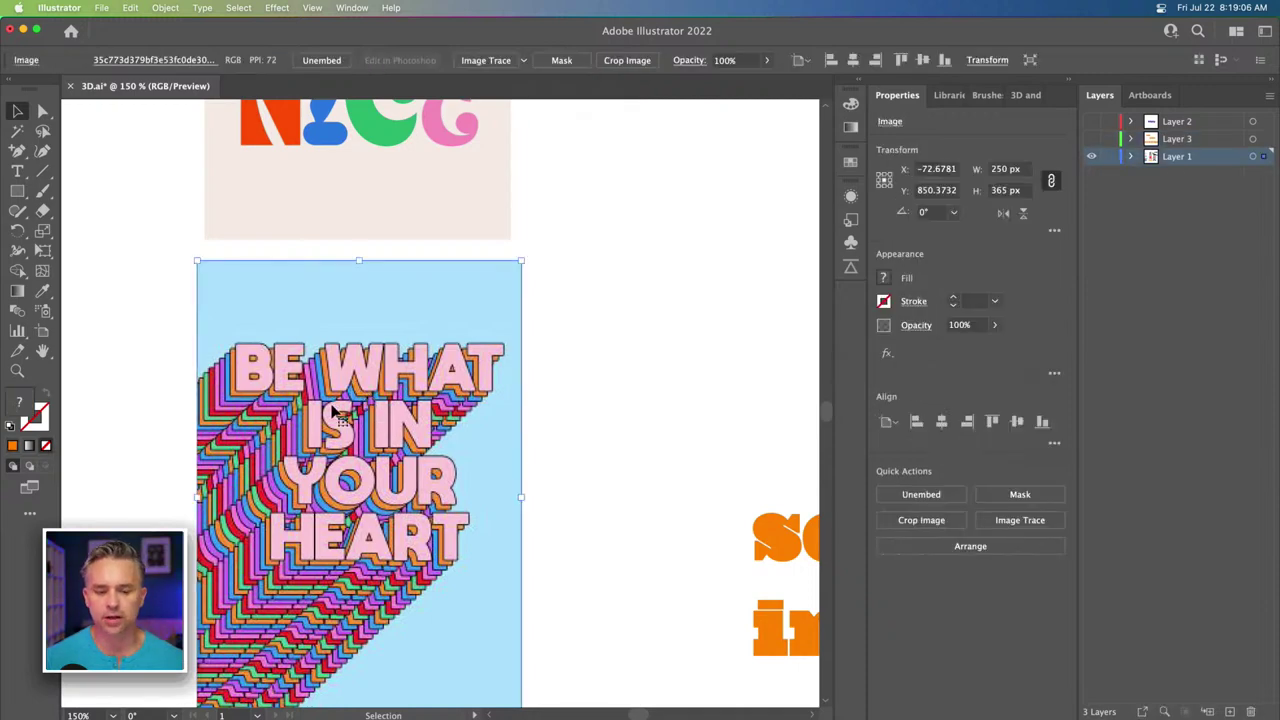
key("super+minus")
key("super+minus")
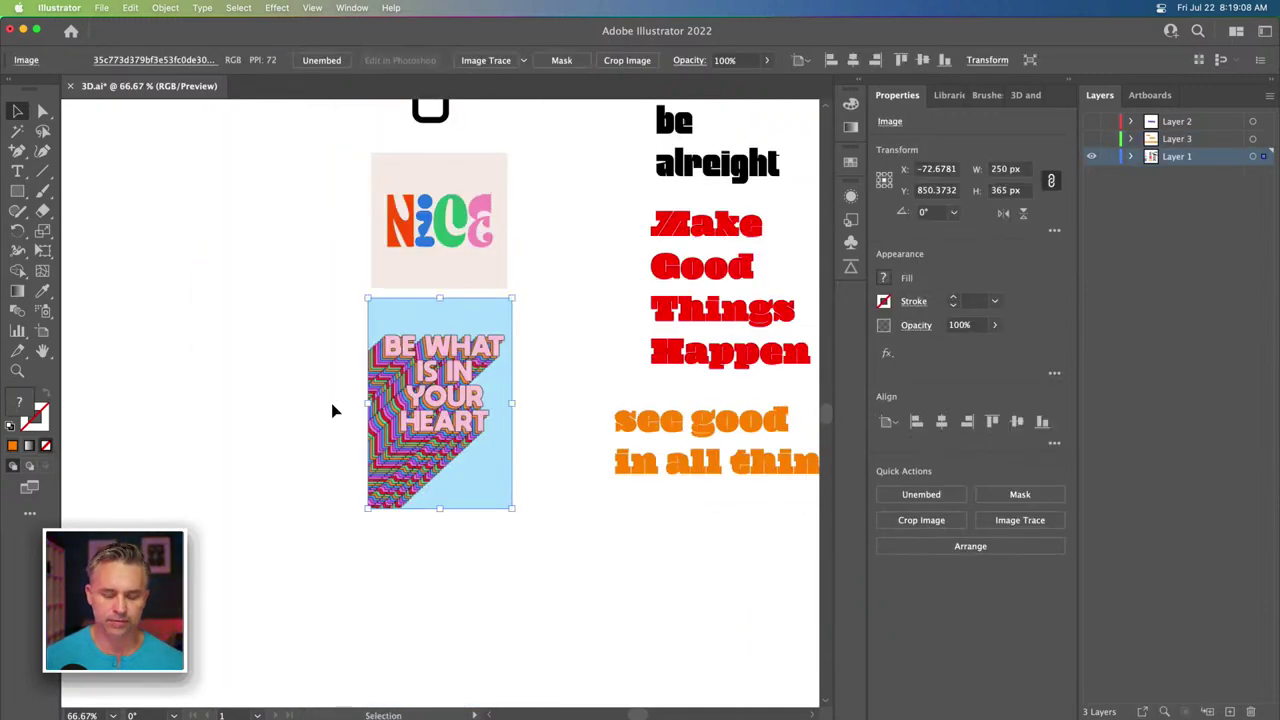
scroll(334, 411, "up", 2)
scroll(444, 417, "up", 3)
scroll(444, 417, "right", 4)
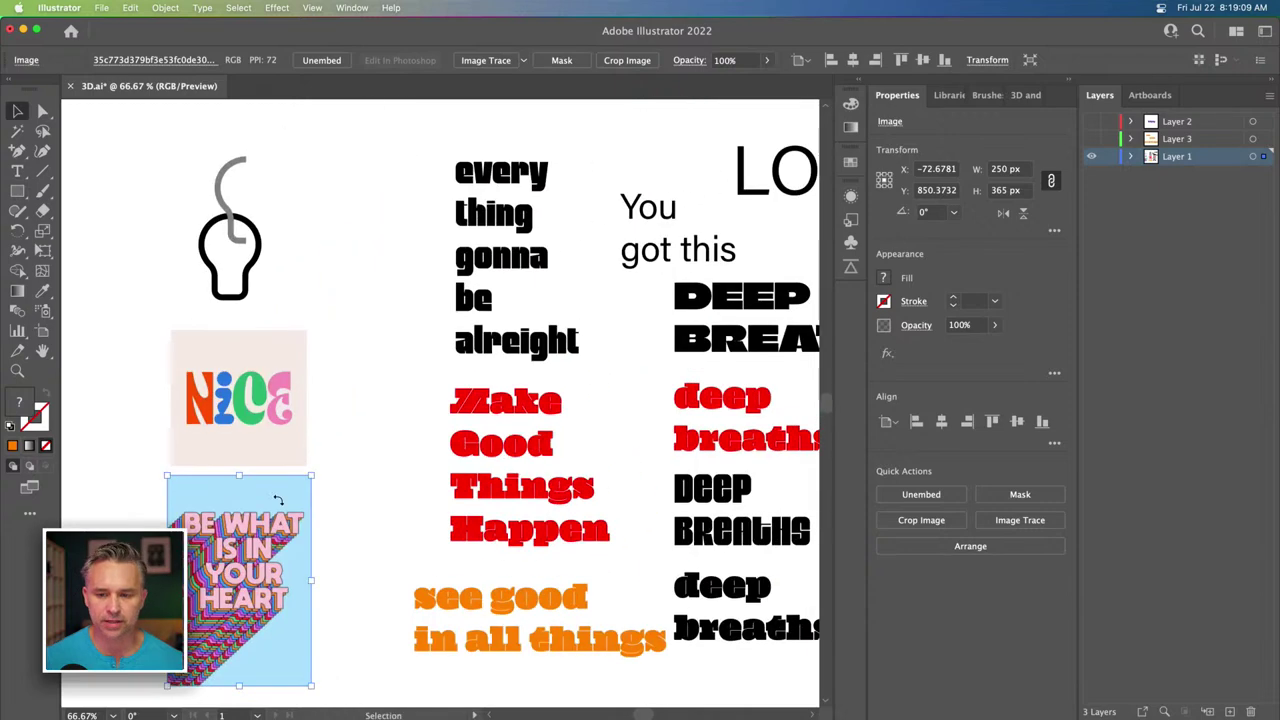
left_click(1091, 139)
left_click(1091, 156)
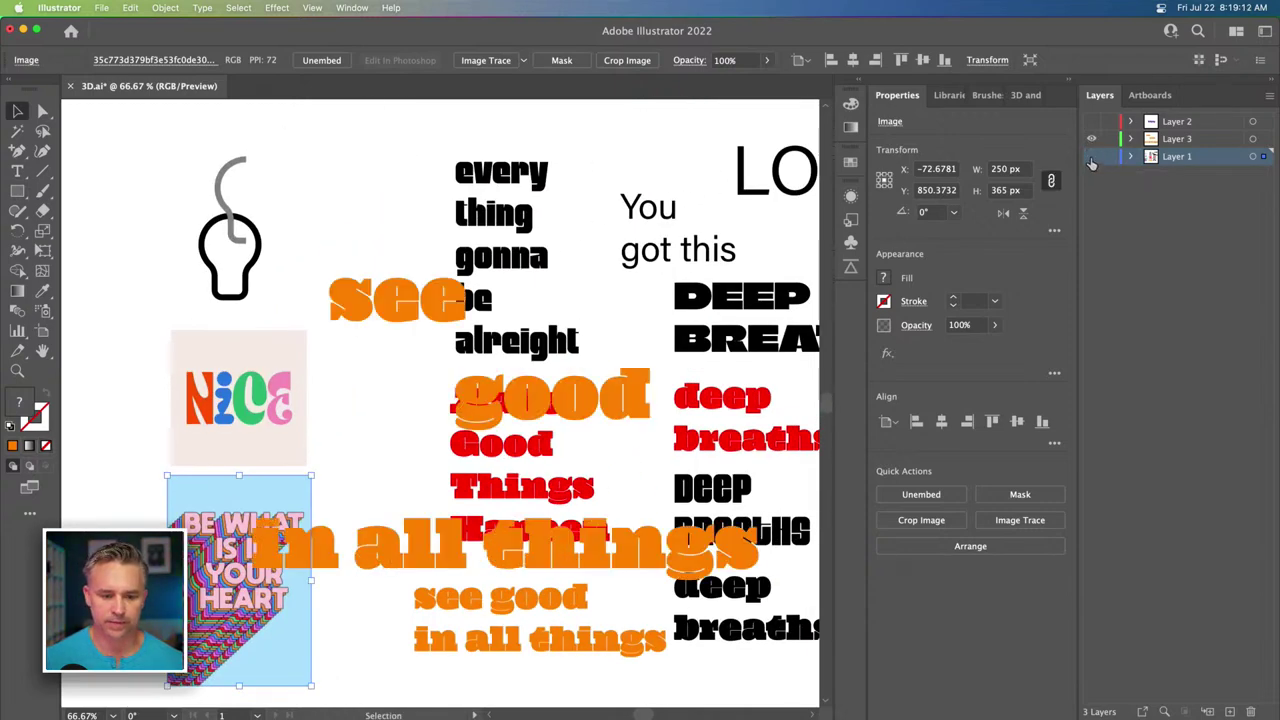
Take the word "in" out of "in all things" and paste it as a separate text object to the left of "good".
double_click(266, 562)
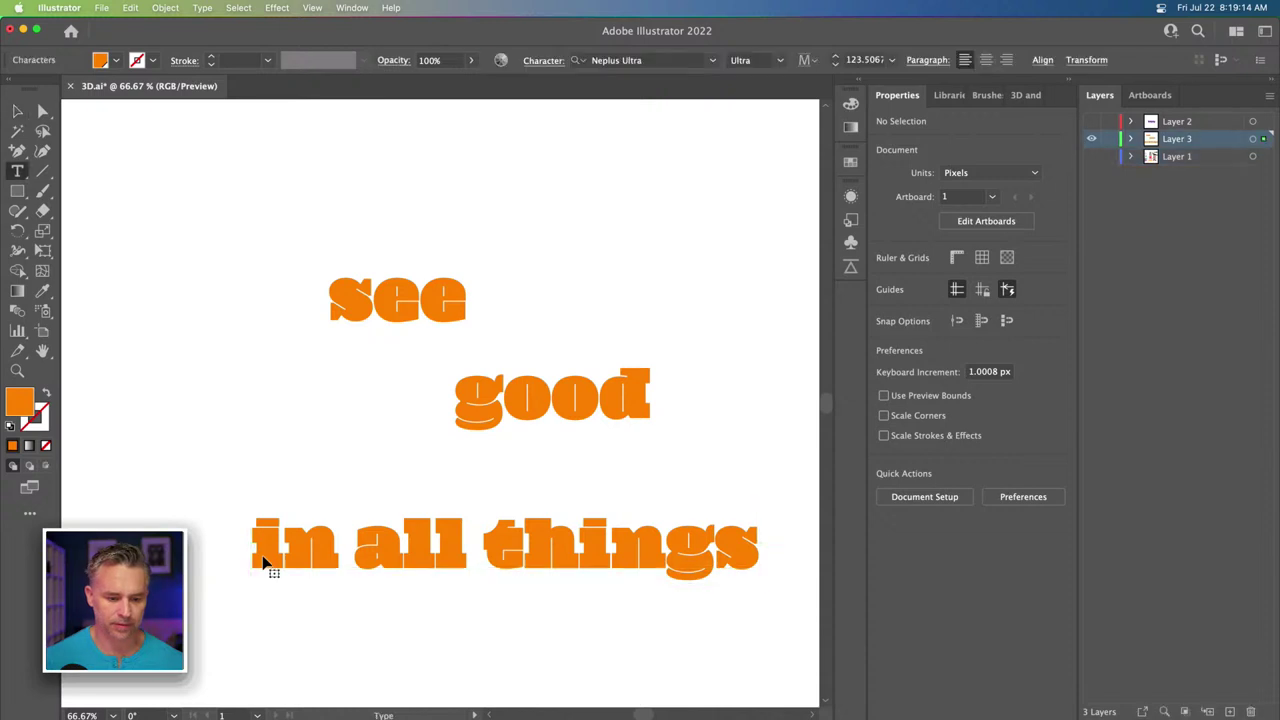
double_click(335, 545)
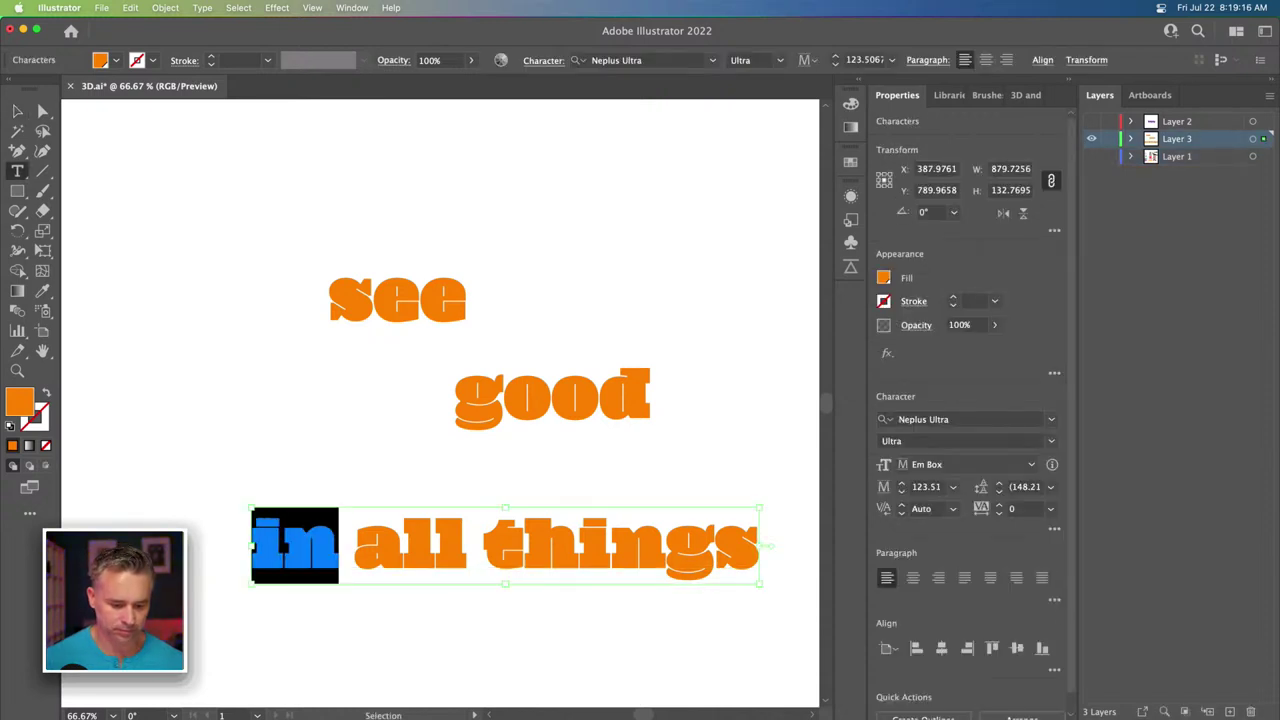
key("BackSpace")
left_click(260, 422, "super")
left_click(256, 397)
key("super+v")
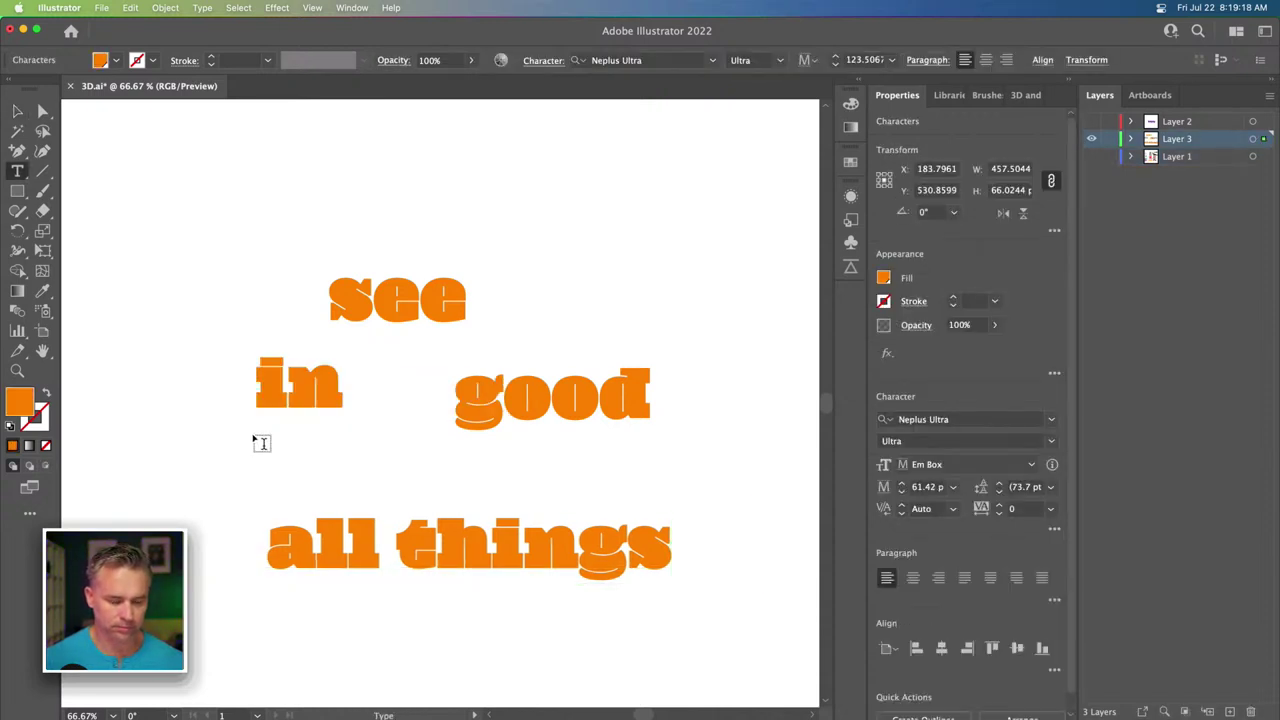
Cut the word "all" from "all things", paste it as its own text object below "in", and leave text editing.
double_click(318, 549)
key("super+x")
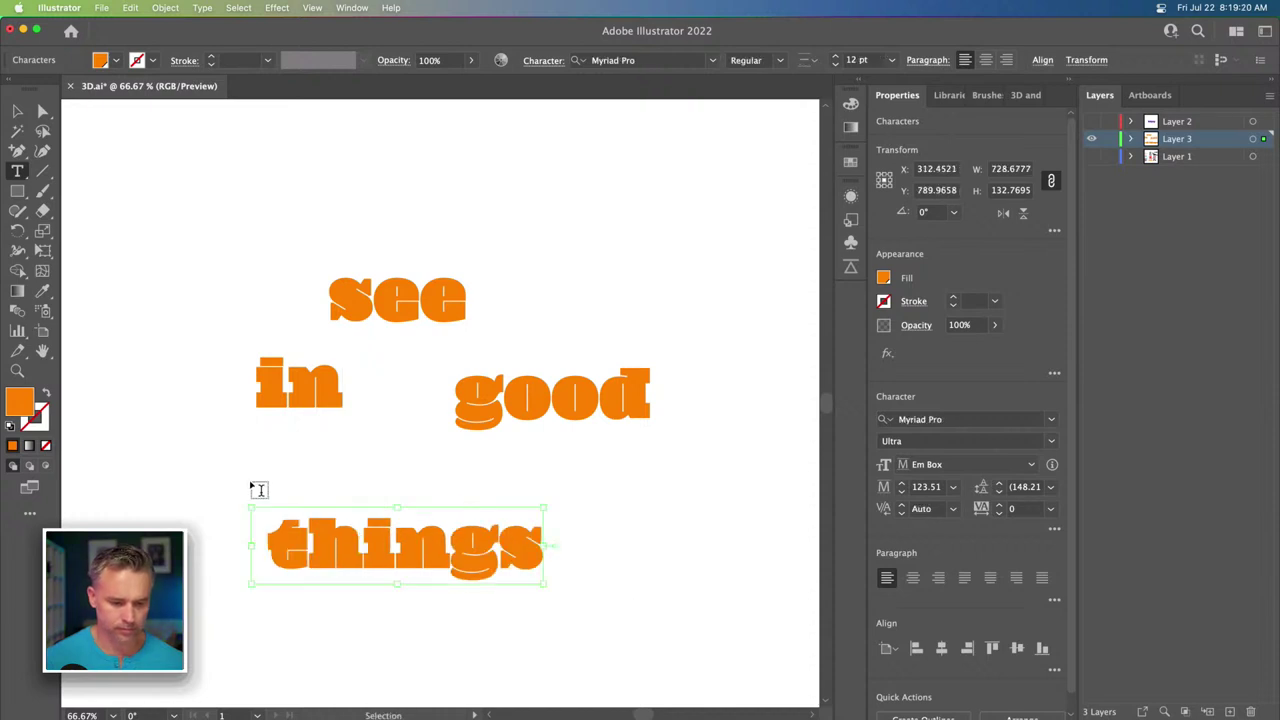
left_click(234, 454, "super")
left_click(228, 450)
key("super+v")
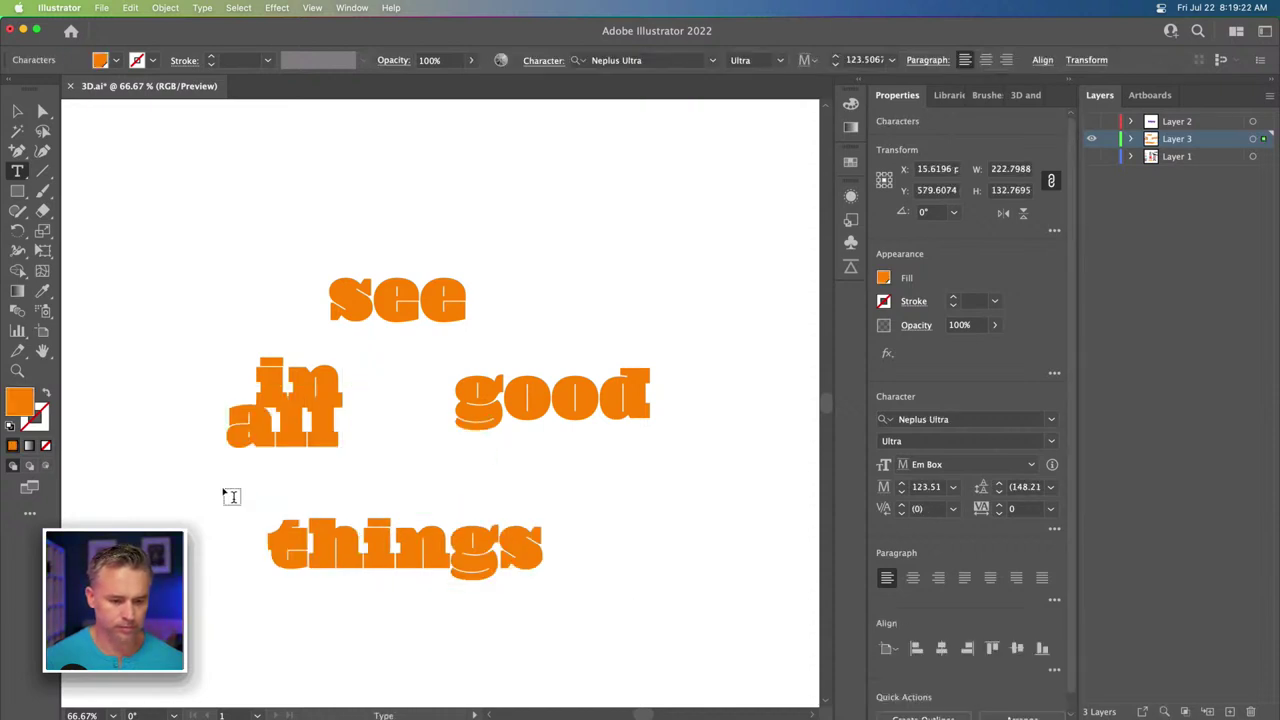
double_click(337, 537)
key("Escape")
left_click(257, 286)
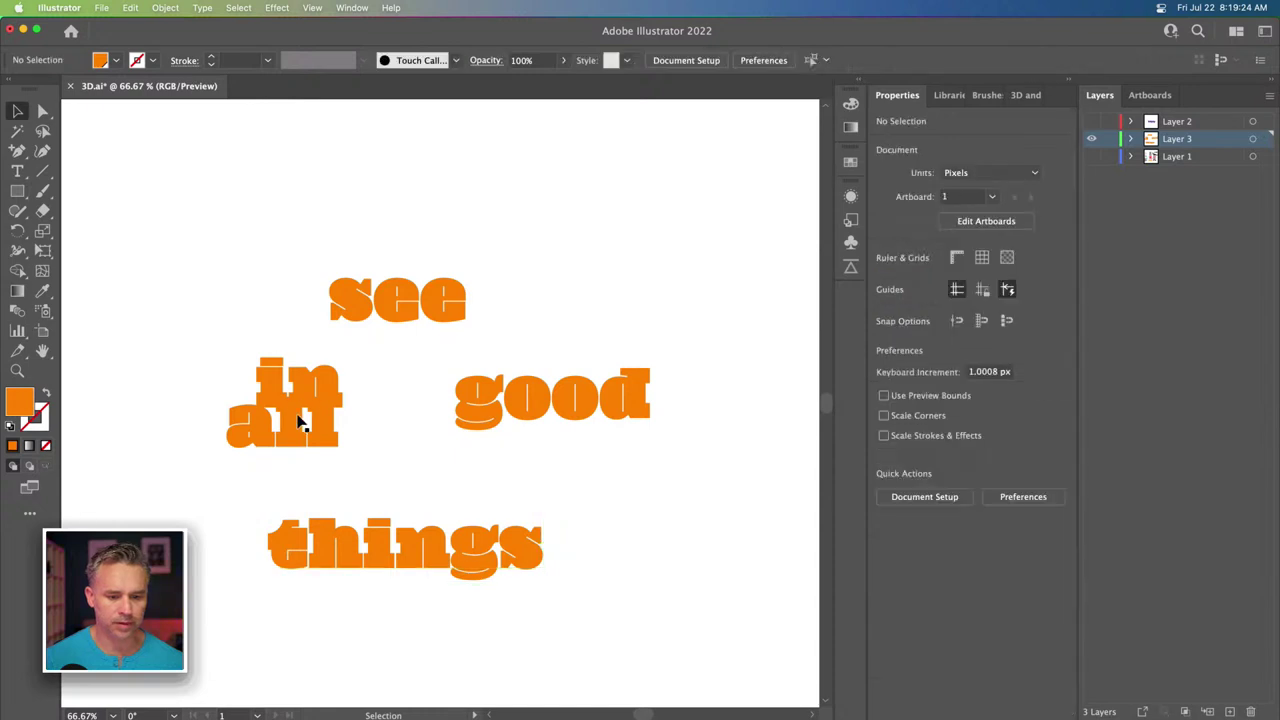
Arrange the lower words so that "in" sits left, "all" steps down to its right, and "things" lies beneath "all".
left_click_drag(300, 423, 468, 494)
left_click_drag(287, 384, 331, 443)
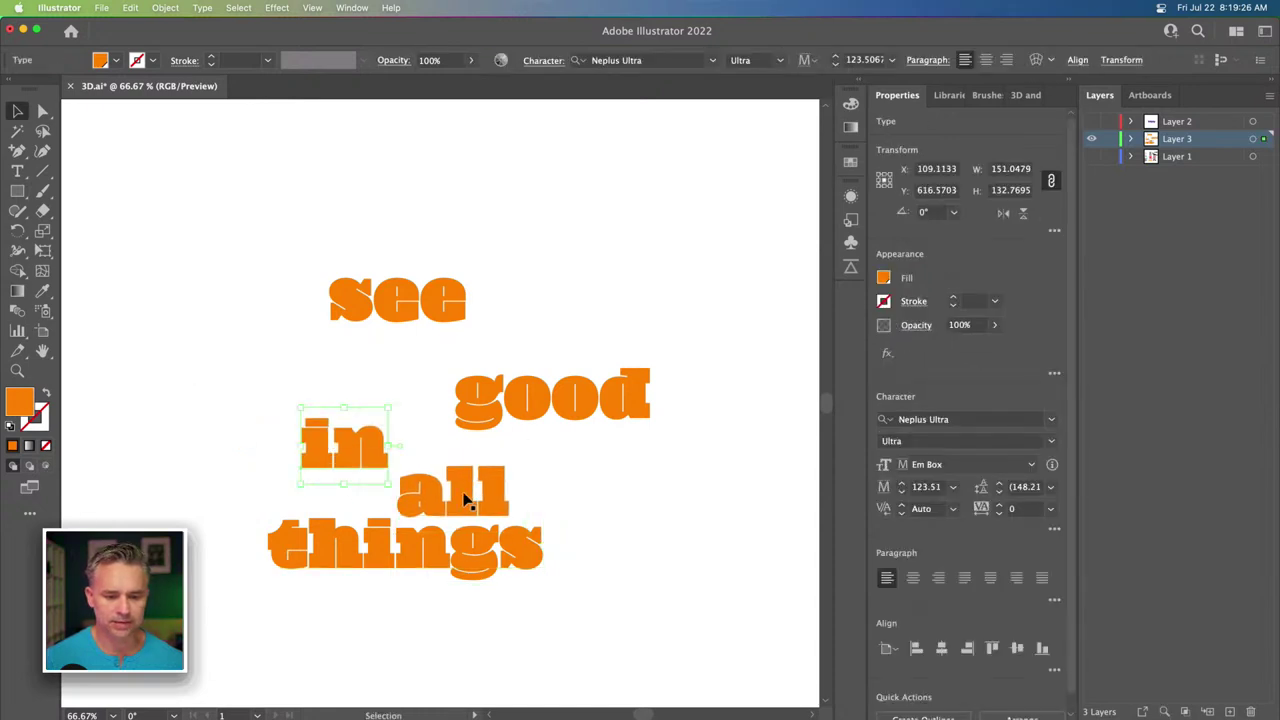
left_click_drag(440, 557, 564, 555)
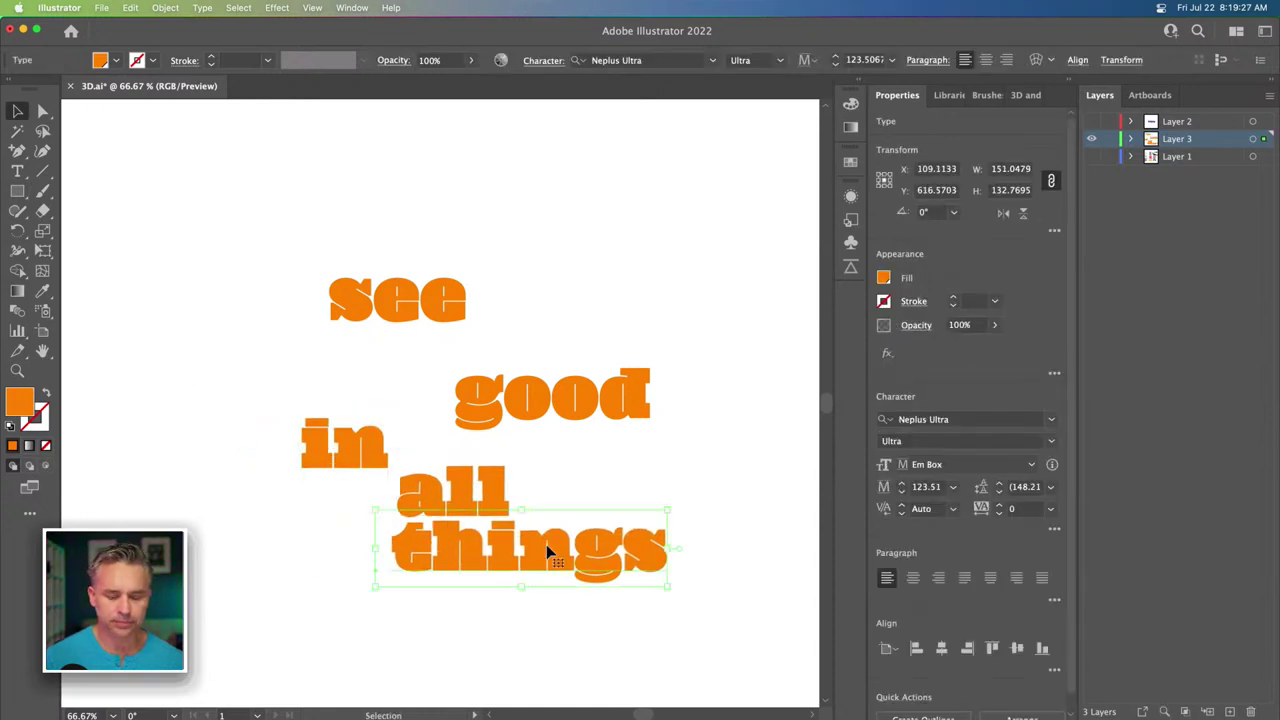
Show only Layer 1 and cut all of its sample lettering, keeping the bulb drawing and the two reference images.
left_click(1091, 156, "alt")
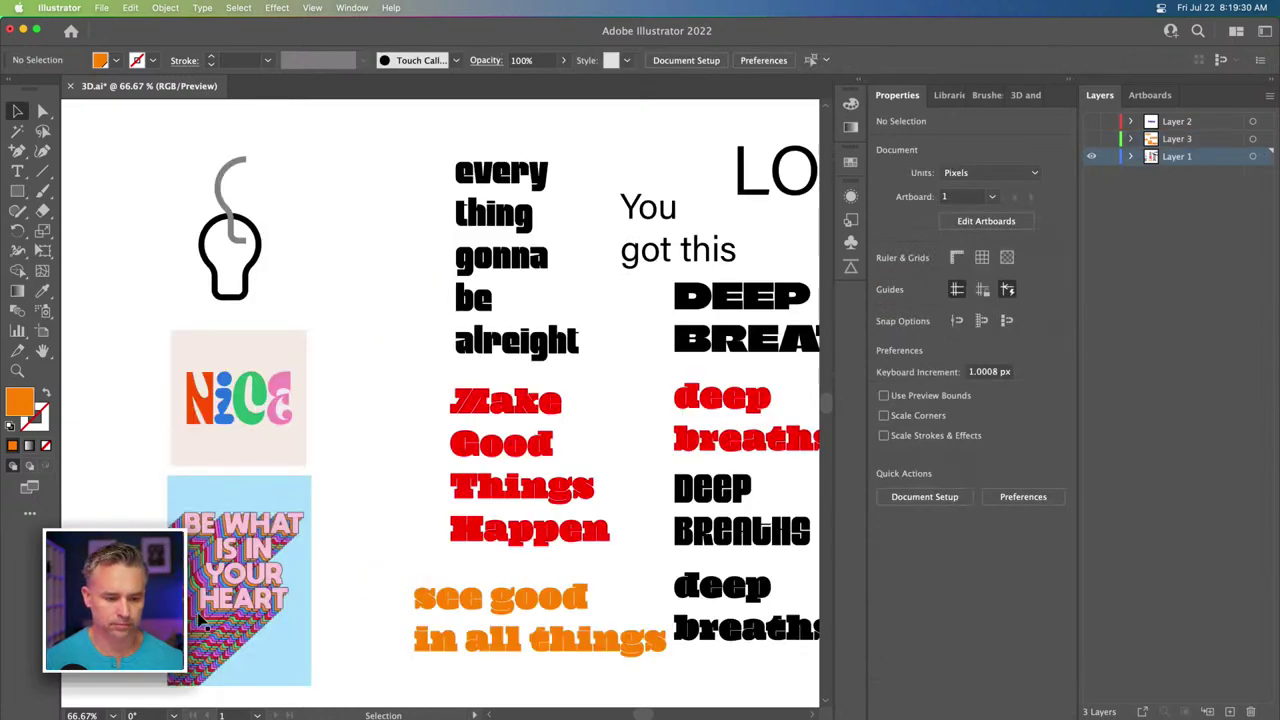
left_click(200, 620)
left_click(1091, 156, "alt")
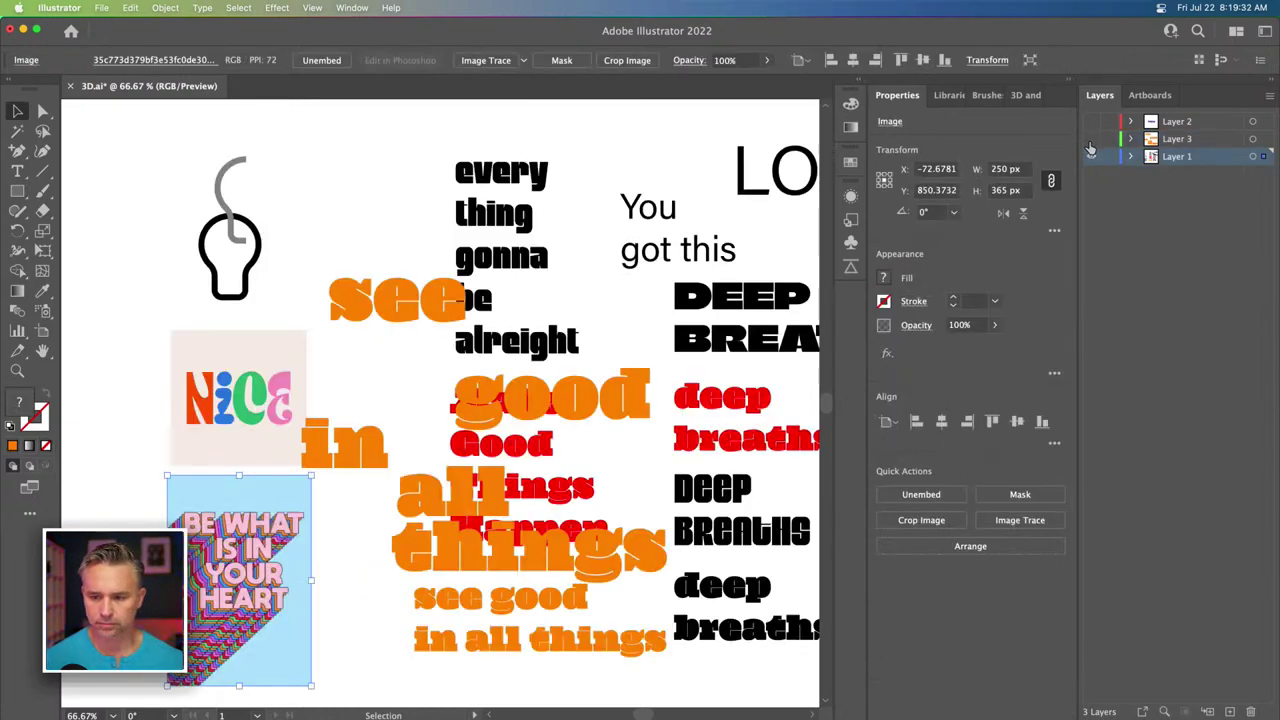
left_click(1091, 156, "alt")
left_click_drag(547, 184, 423, 168)
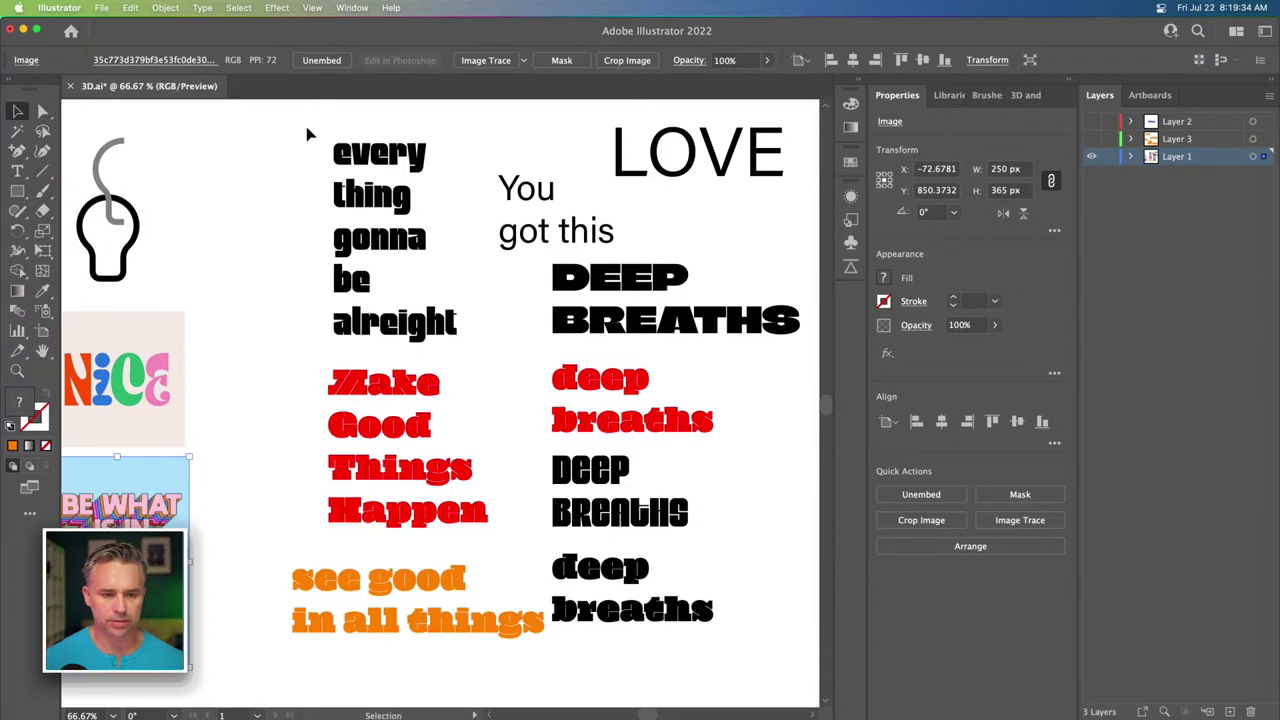
left_click_drag(309, 129, 809, 636)
key("Delete")
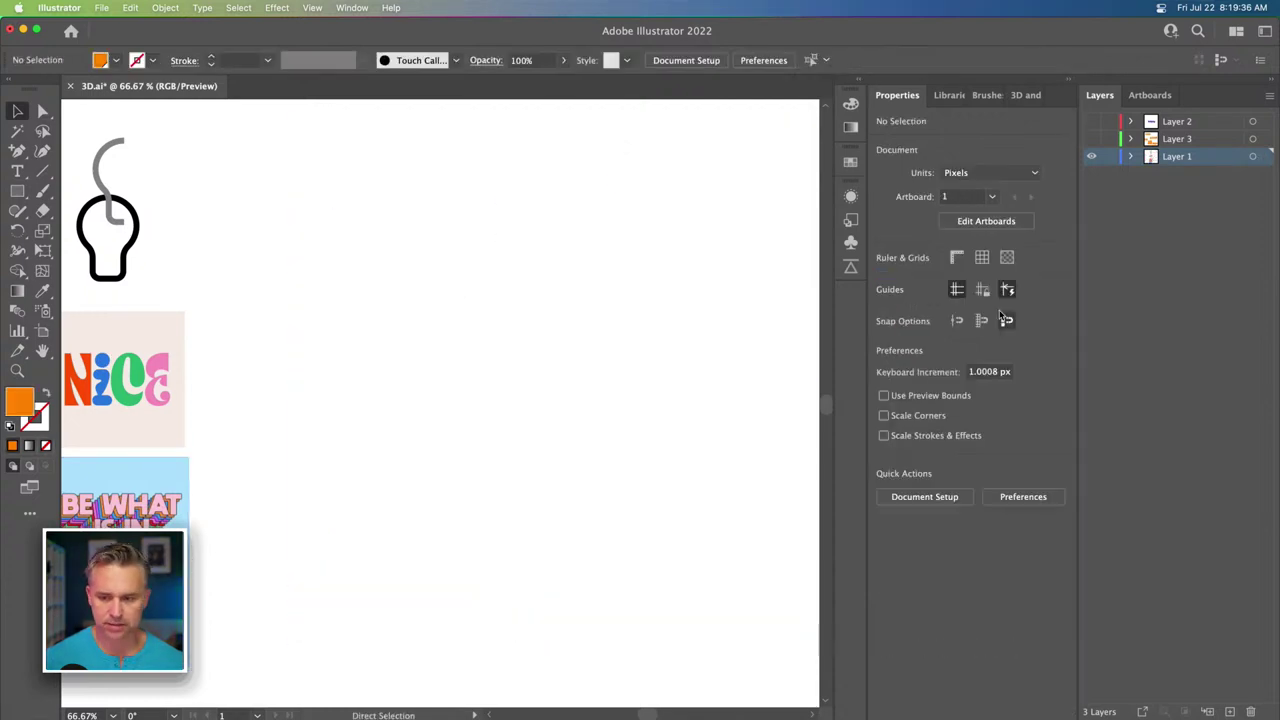
Paste the cut lettering in place on a new layer above Layer 3, then hide that layer and show Layers 3 and 1.
left_click(1092, 139)
left_click(1218, 141)
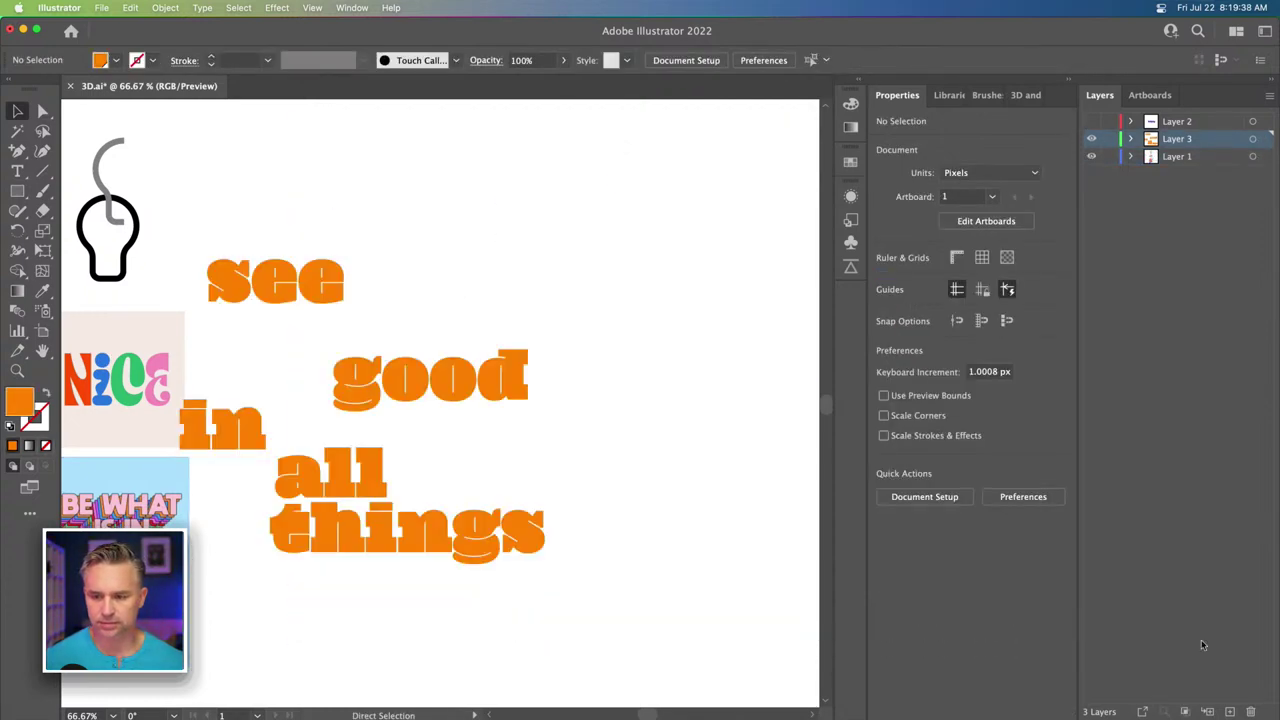
left_click(1230, 711)
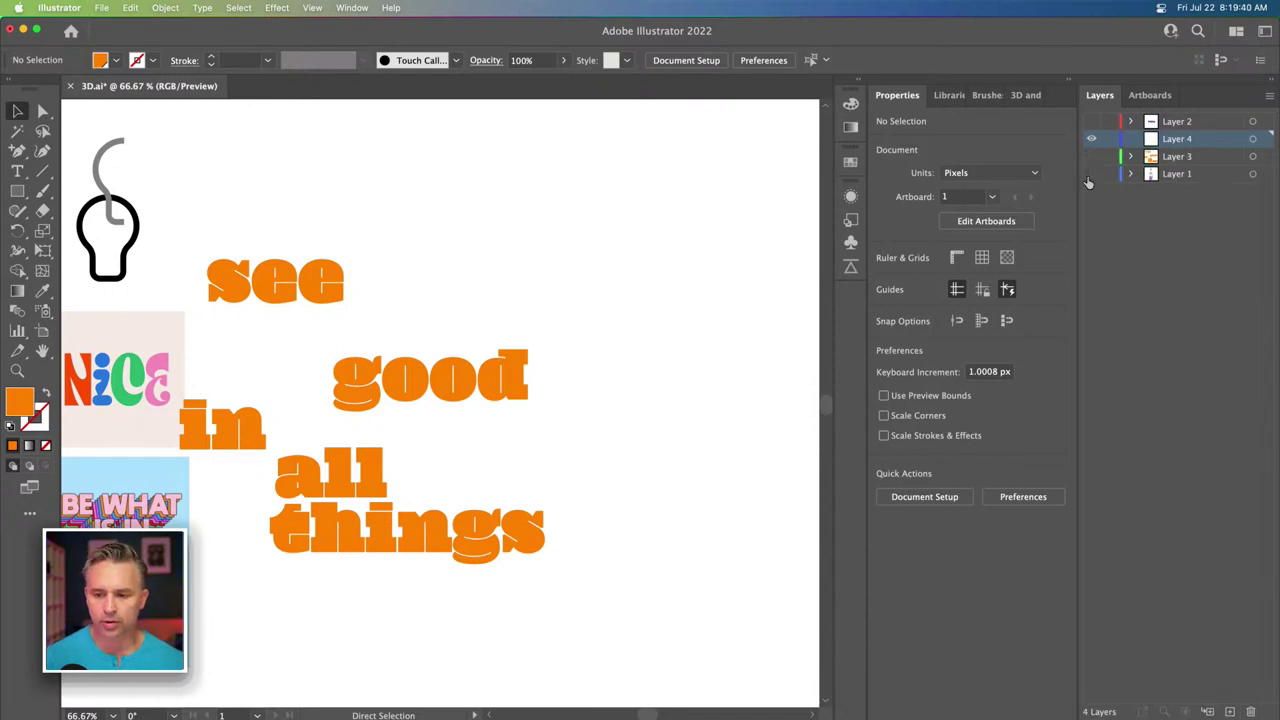
key("ctrl+v")
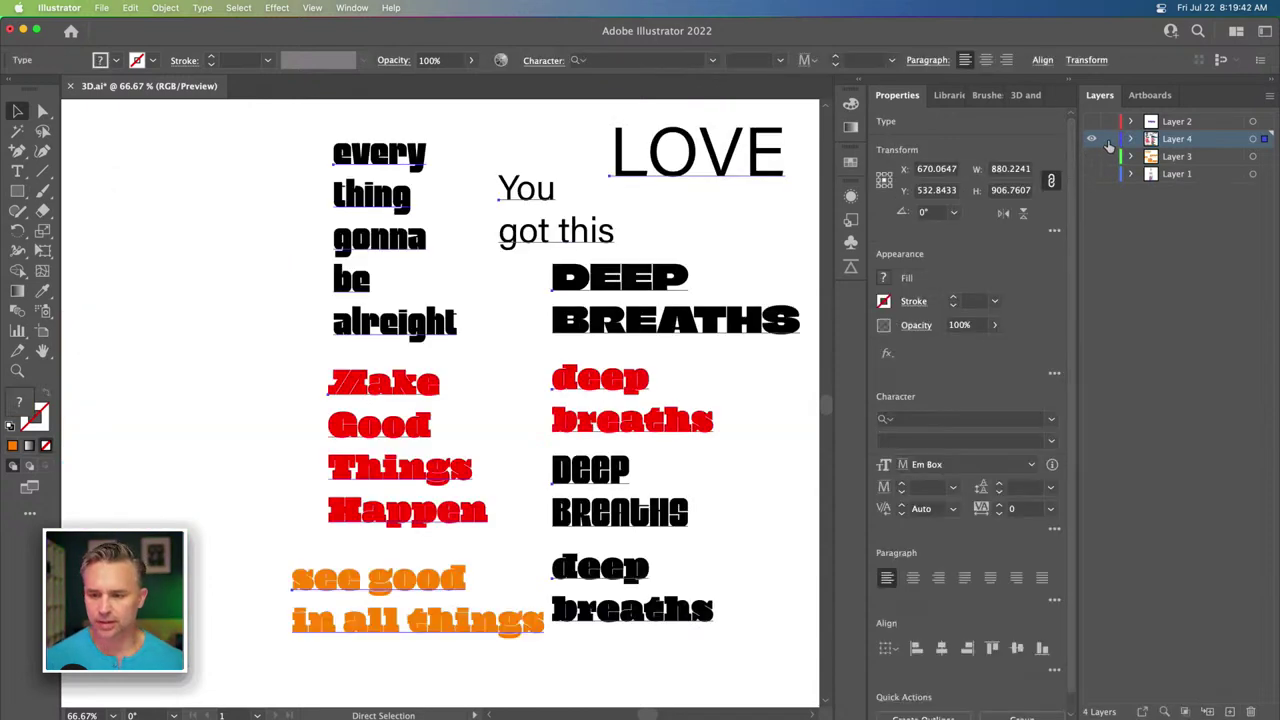
left_click(1091, 140)
left_click(1091, 156)
left_click(1090, 174)
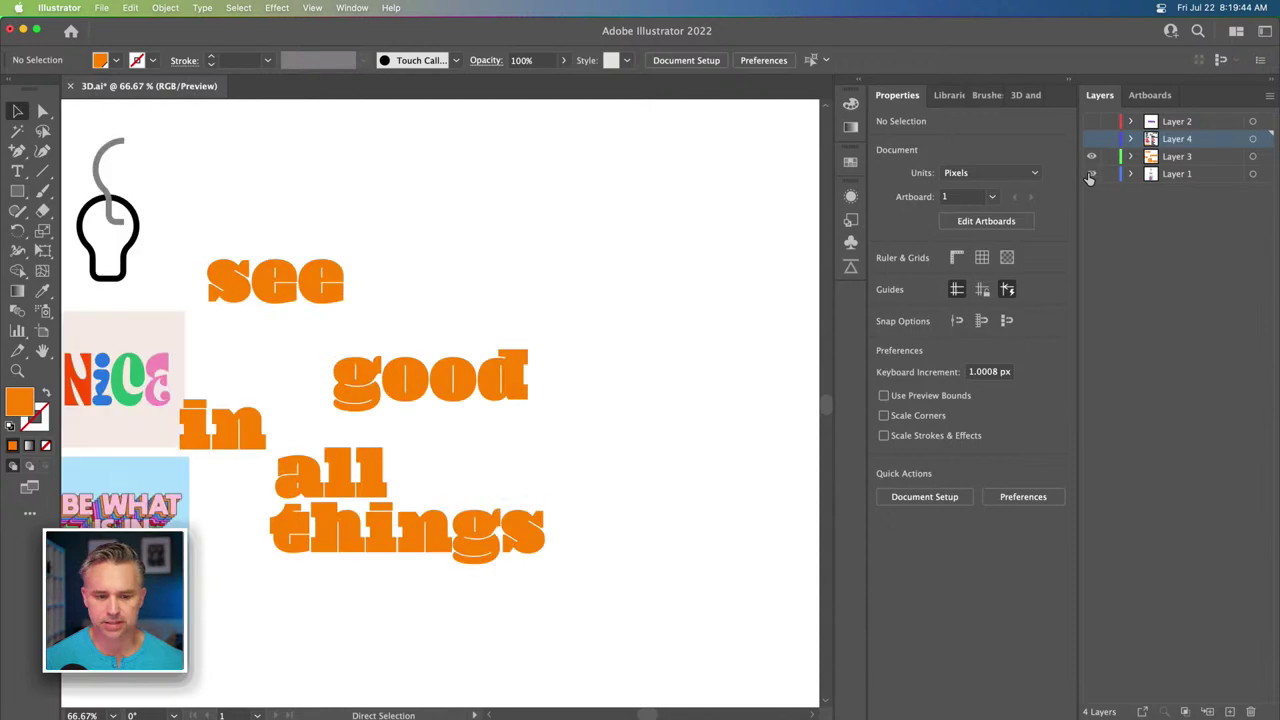
Rearrange the words so "in" tucks under the "g" of "good", "all" sits above the end of "things", and "see" moves closer to "good".
left_click(1189, 173)
left_click_drag(214, 306, 325, 316)
left_click_drag(345, 415, 422, 407)
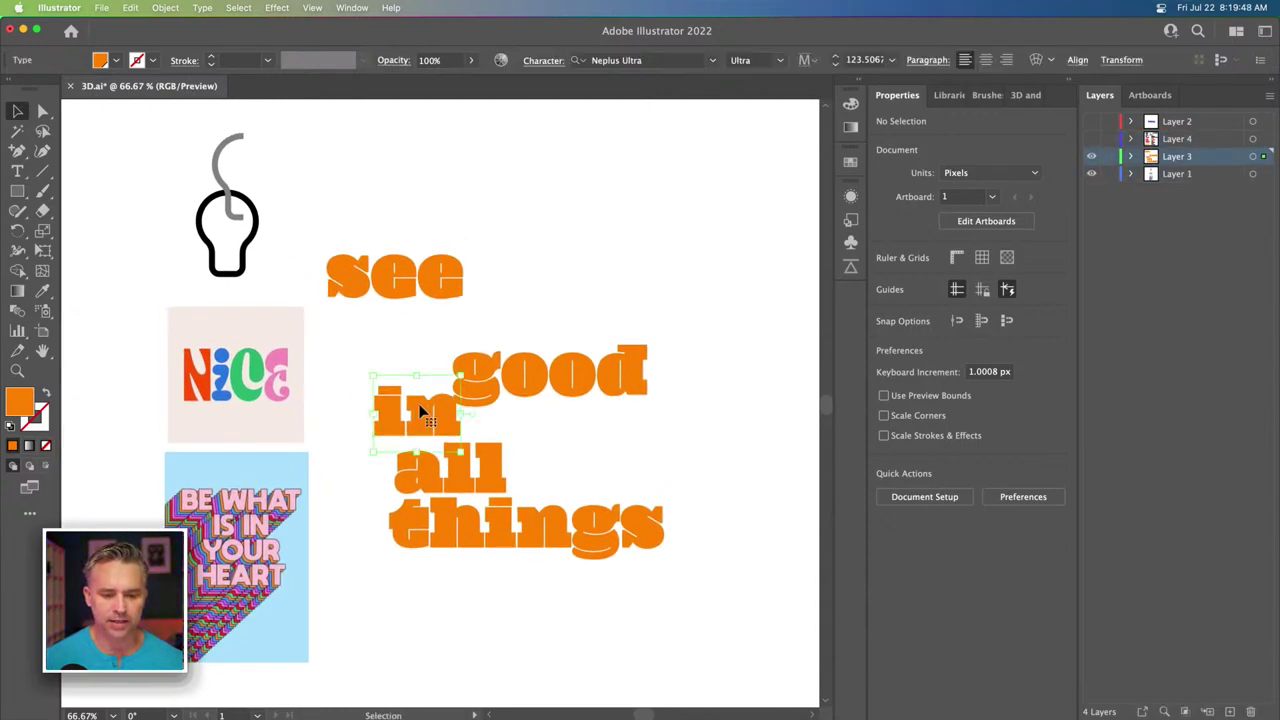
key("super+equal")
left_click_drag(457, 351, 320, 371)
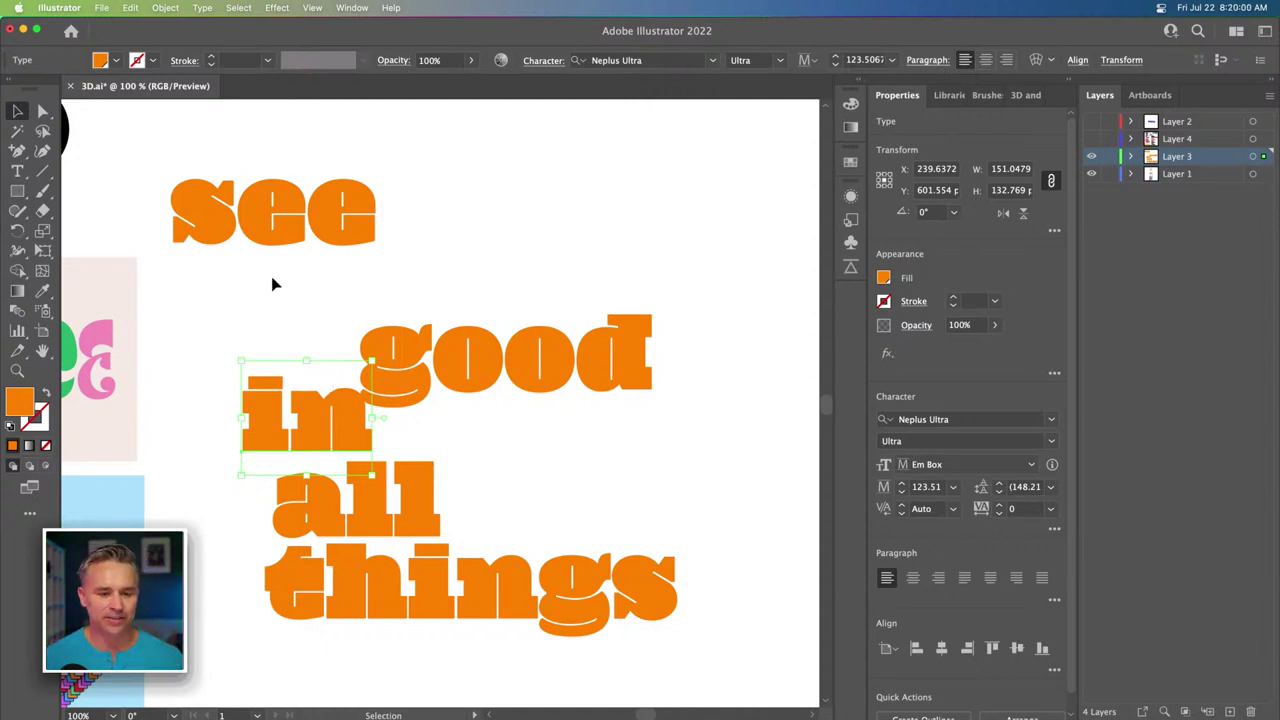
left_click_drag(272, 284, 422, 365)
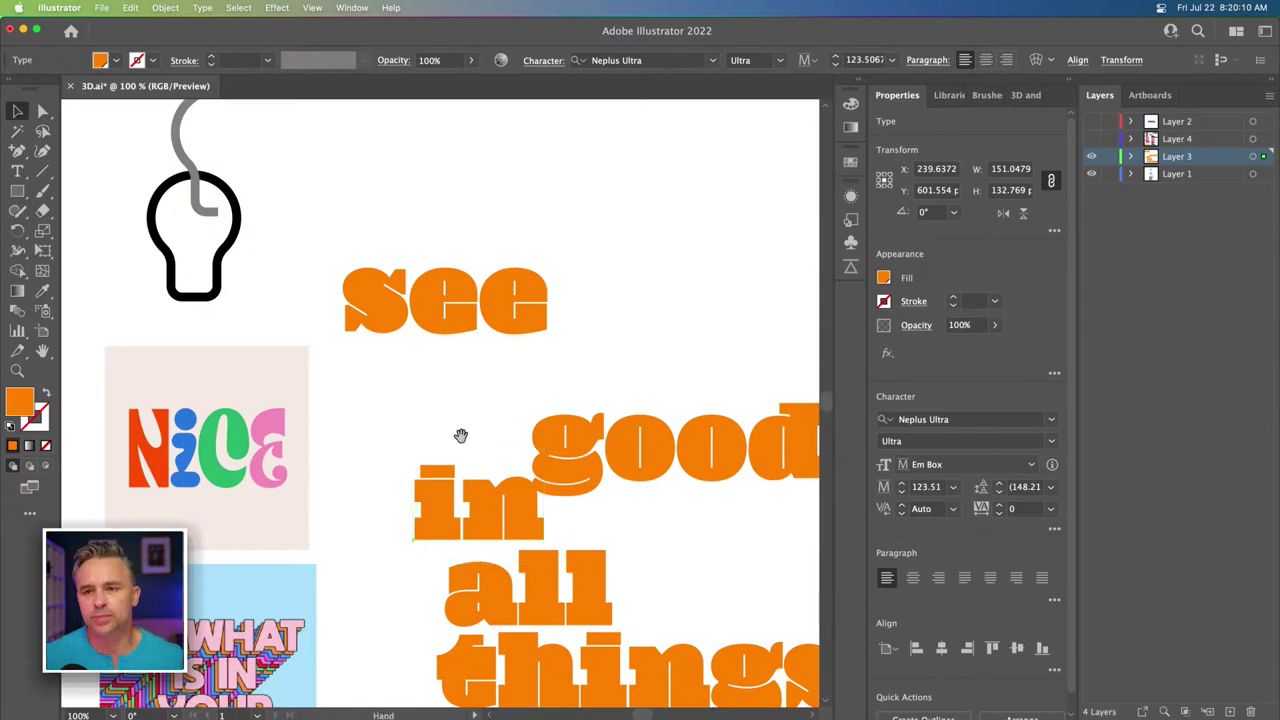
left_click_drag(457, 434, 455, 388)
left_click_drag(527, 497, 730, 494)
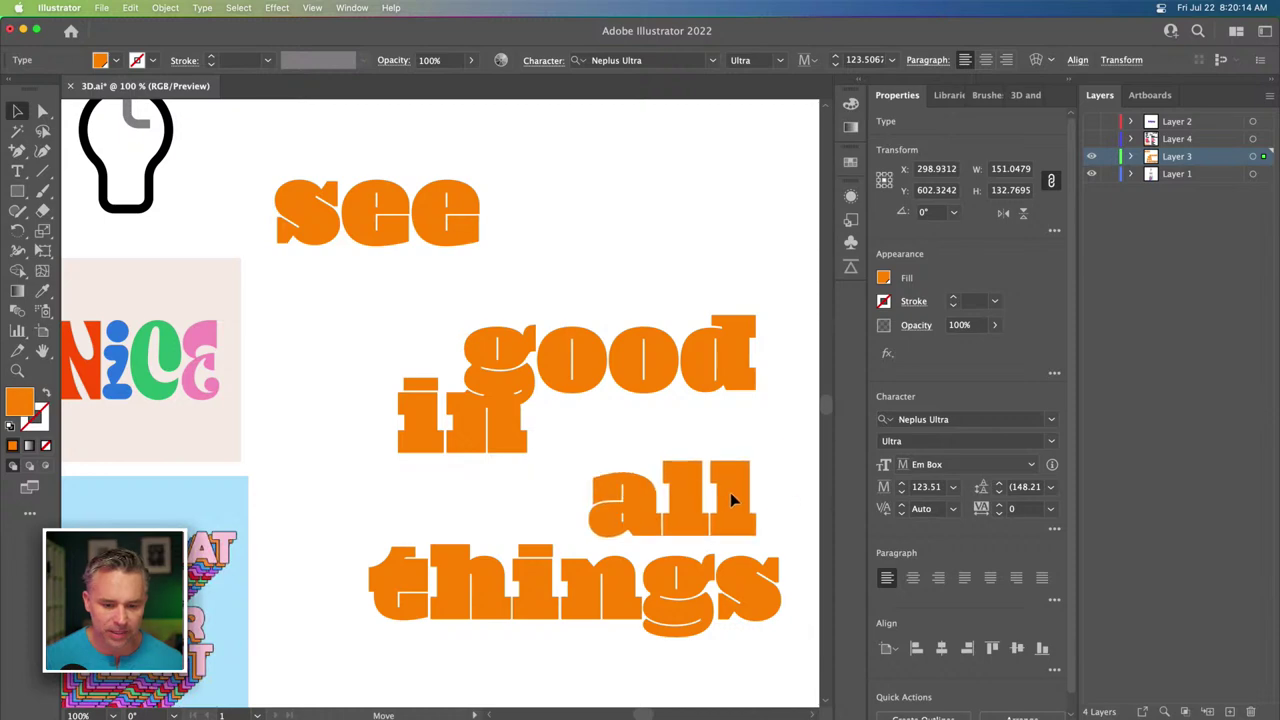
left_click_drag(331, 294, 336, 248)
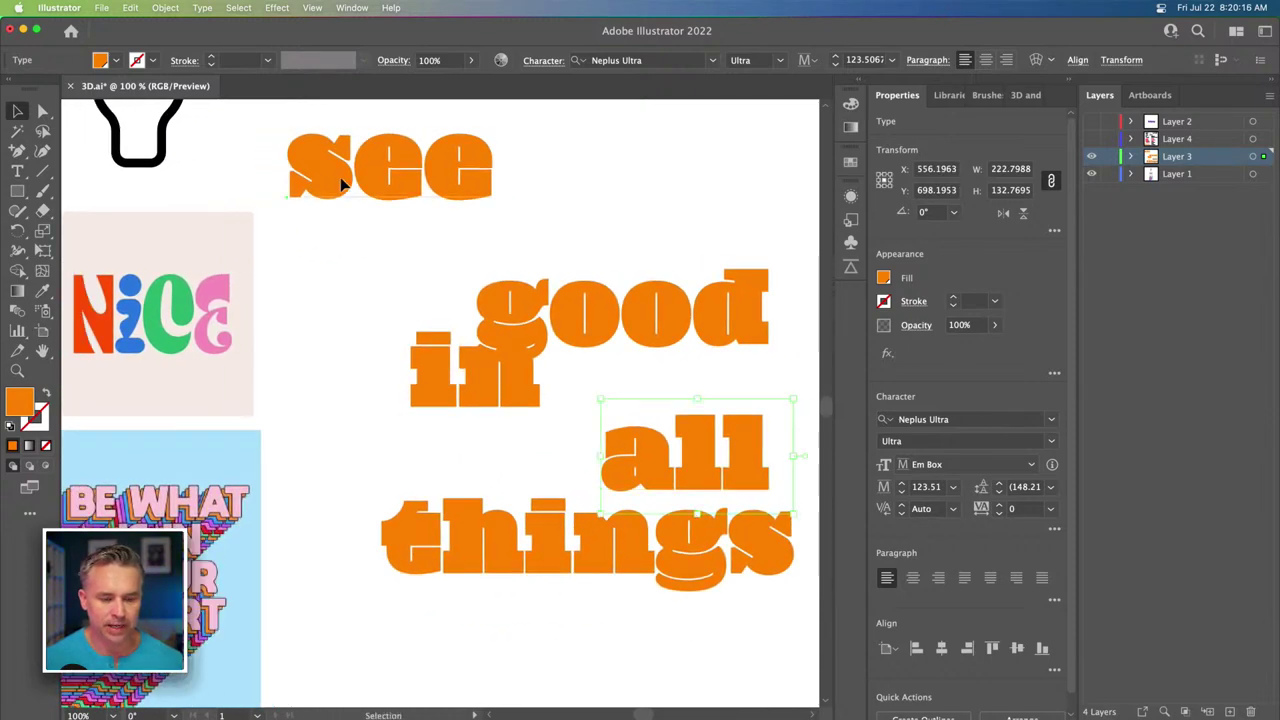
left_click_drag(340, 177, 380, 207)
Trace the "NICE" reference image with the 6 Colors preset and expand the tracing into editable shapes.
left_click(131, 360)
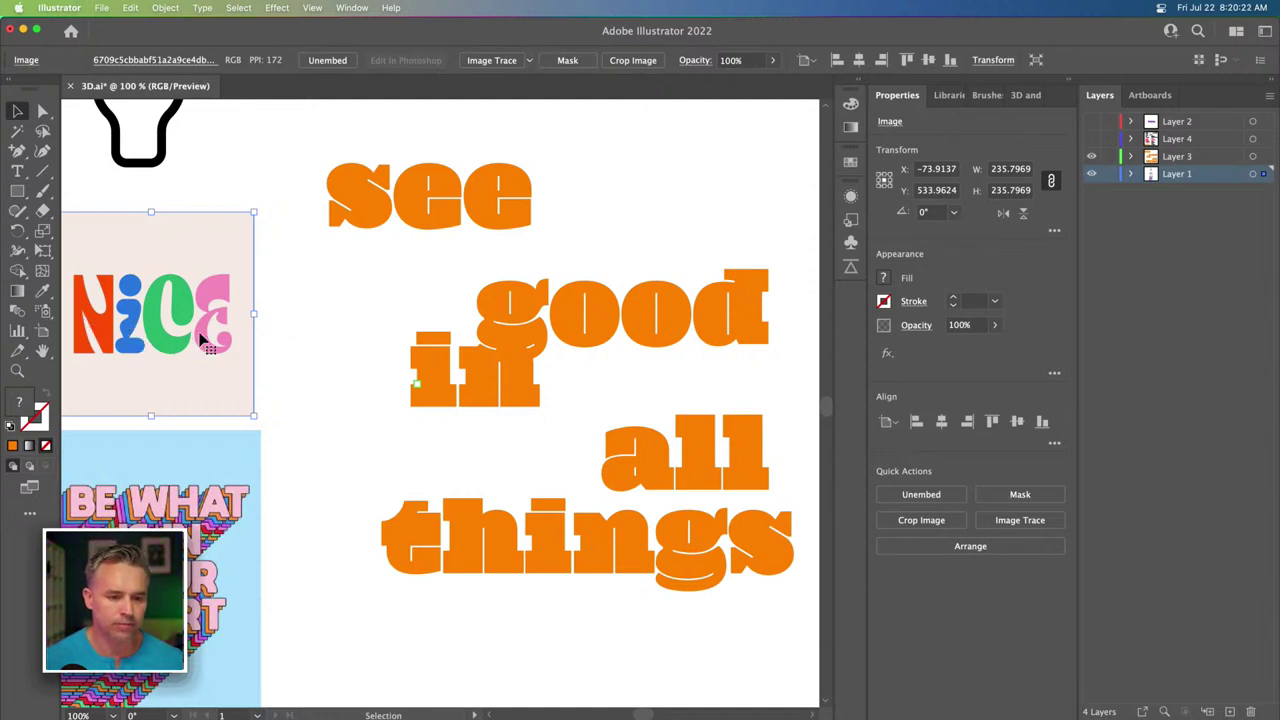
left_click(530, 62)
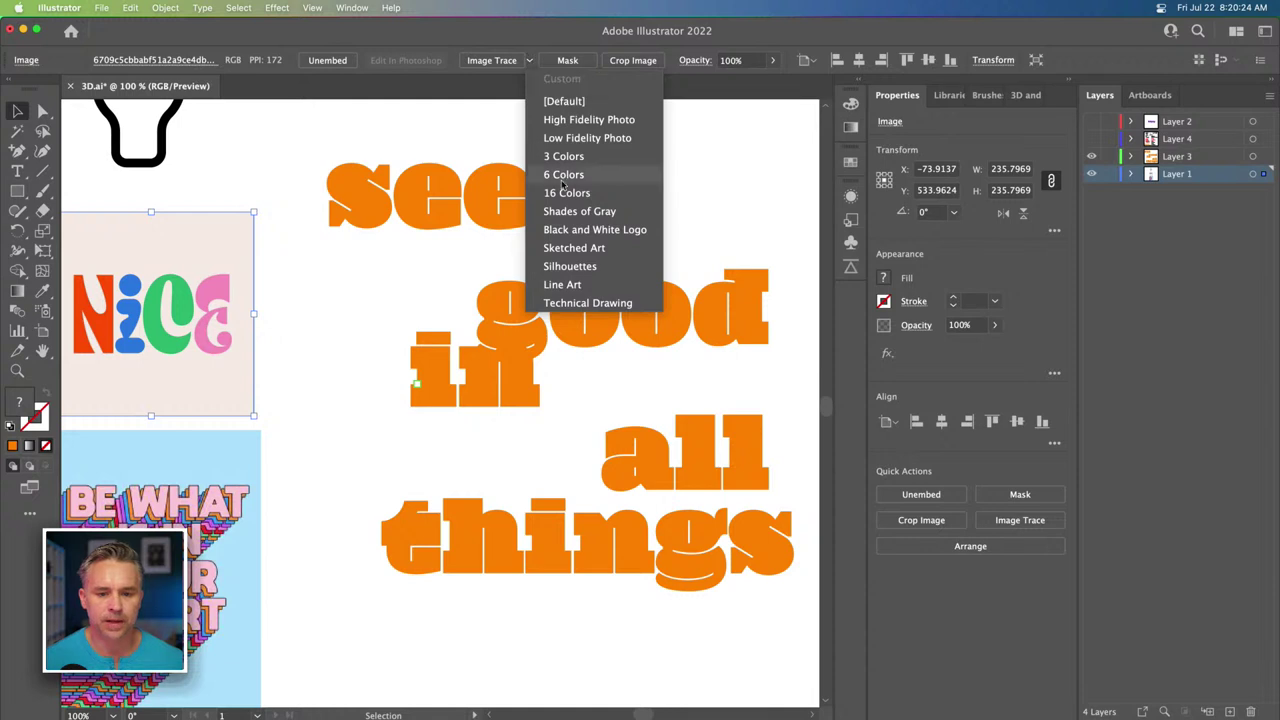
left_click(558, 175)
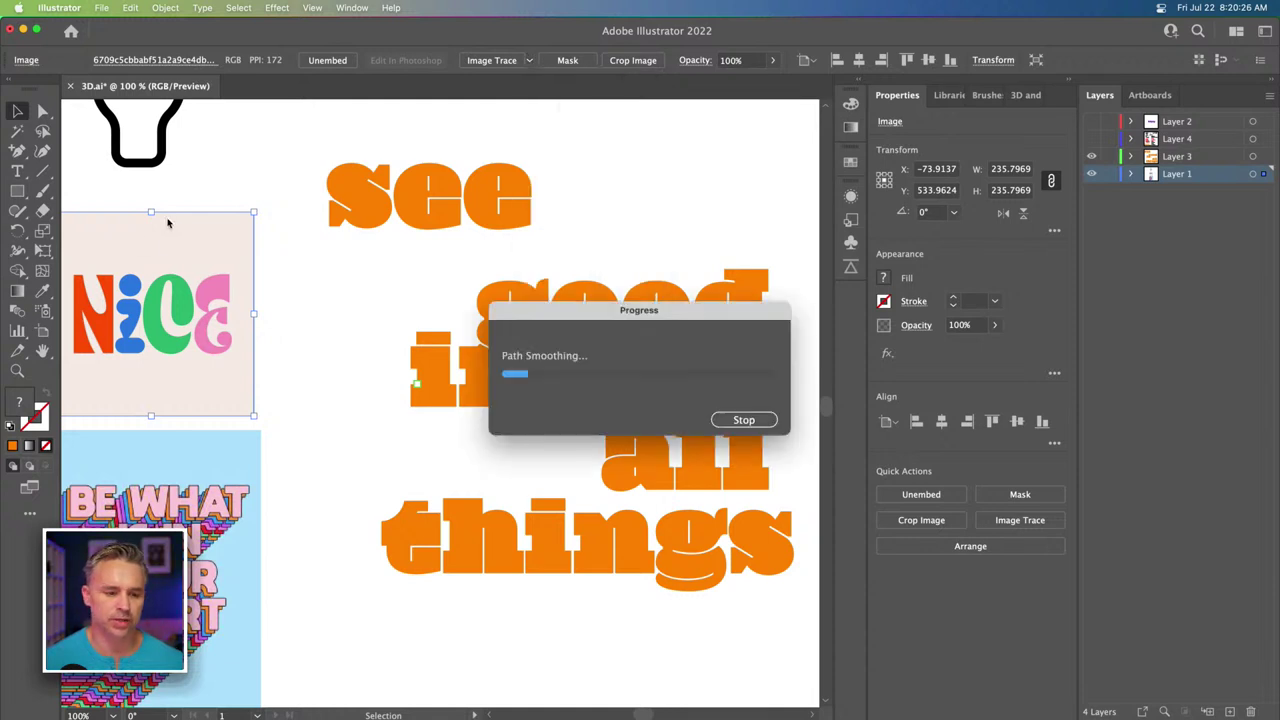
scroll(279, 210, "left", 2)
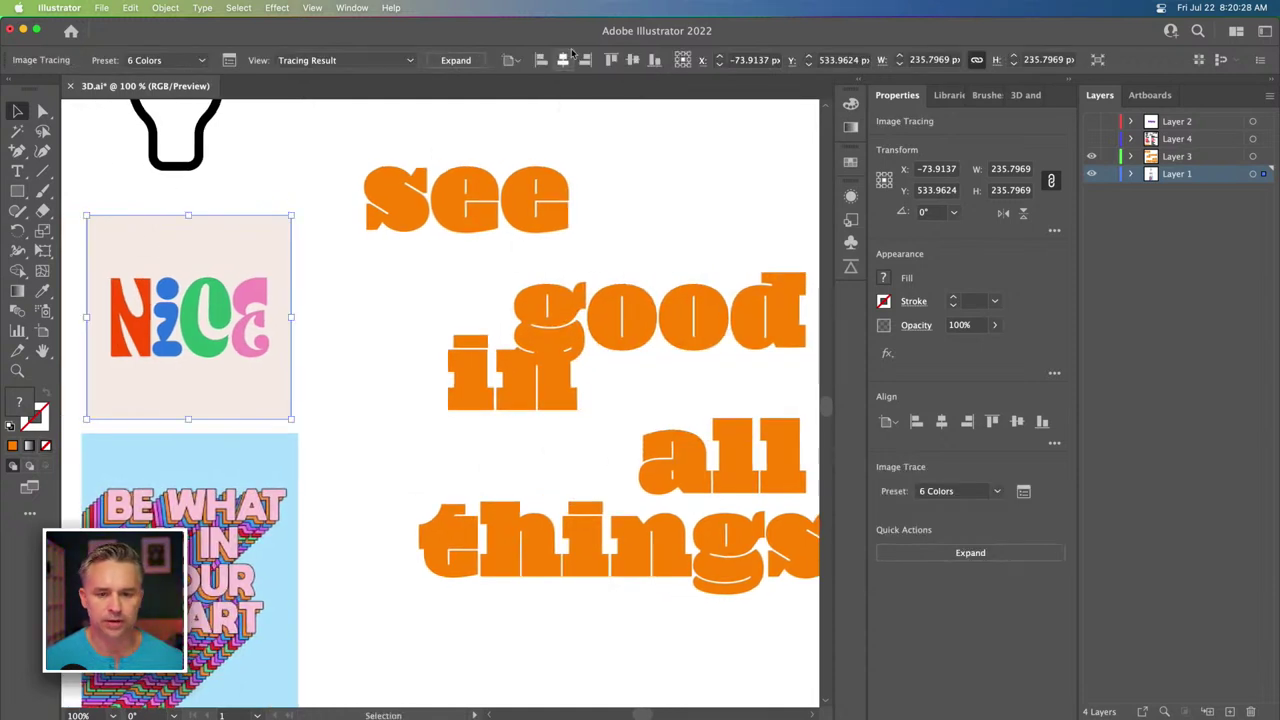
left_click(465, 62)
scroll(414, 240, "right", 2)
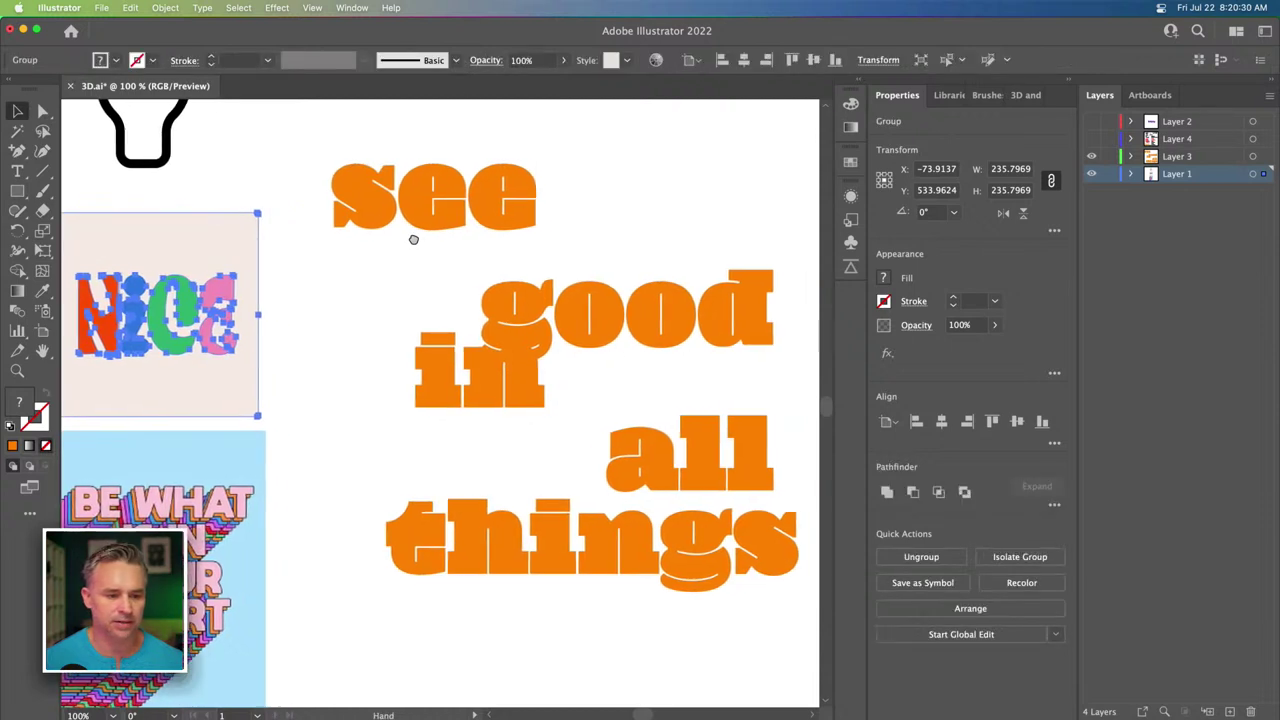
left_click(252, 217)
Recolor "see" with the red of the "N" and "in" with the blue of the "i" sampled from the "NICE" artwork.
left_click(384, 208)
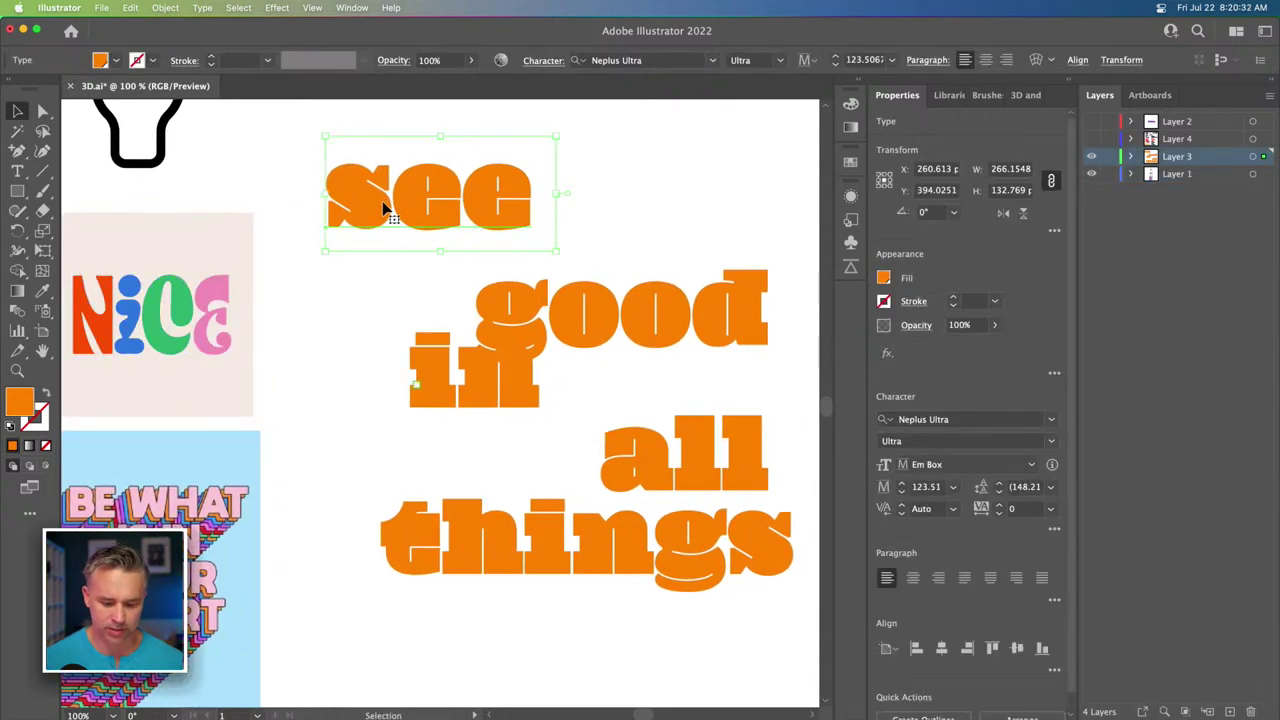
key("i")
left_click(100, 318)
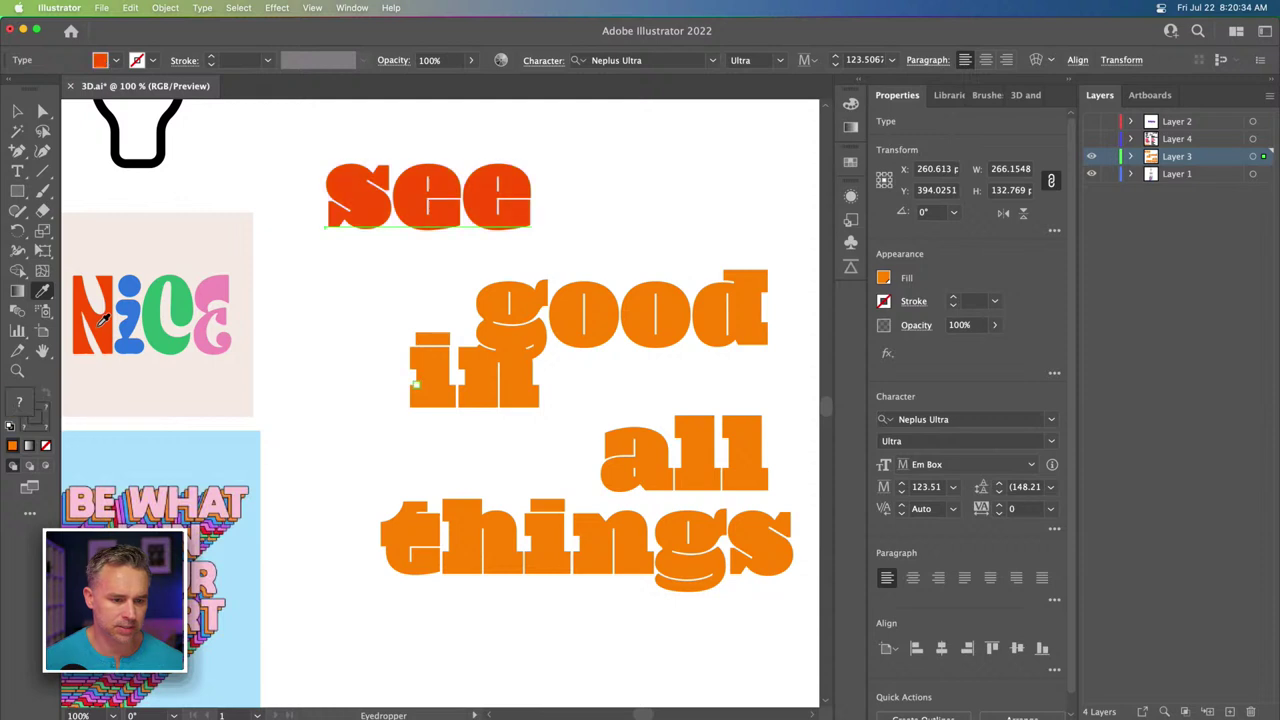
left_click(495, 345, "super")
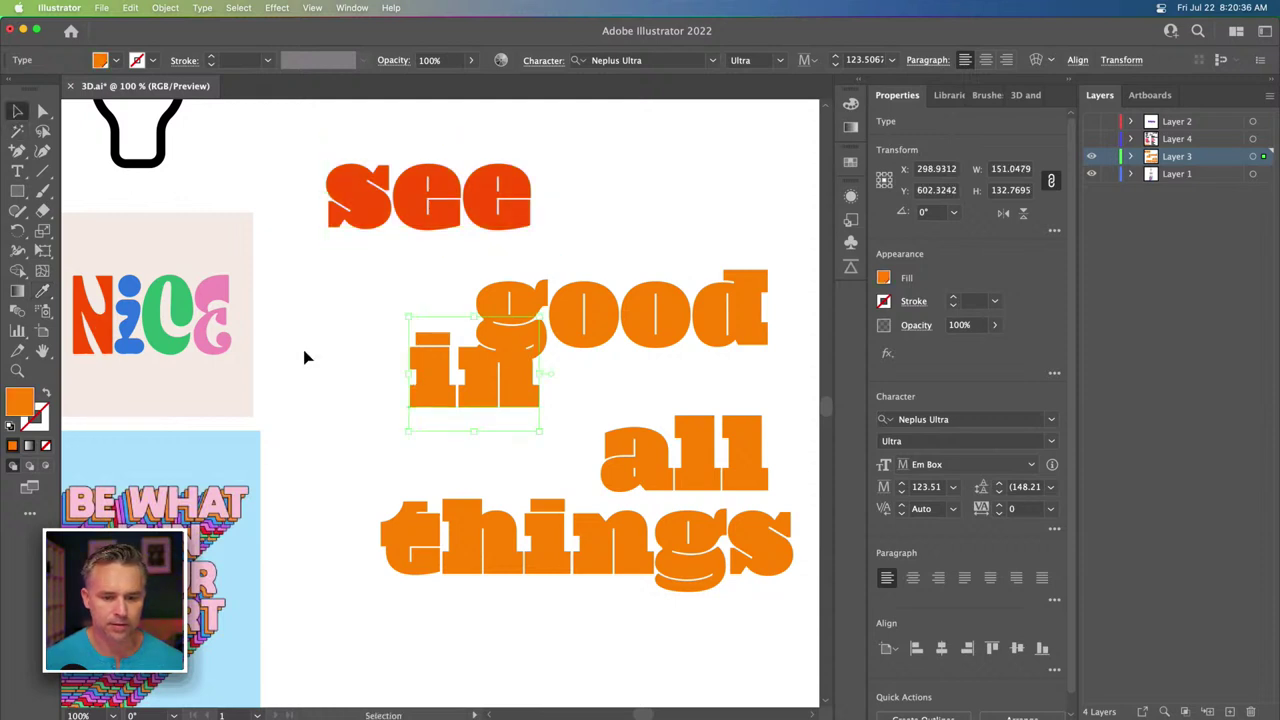
left_click(133, 312)
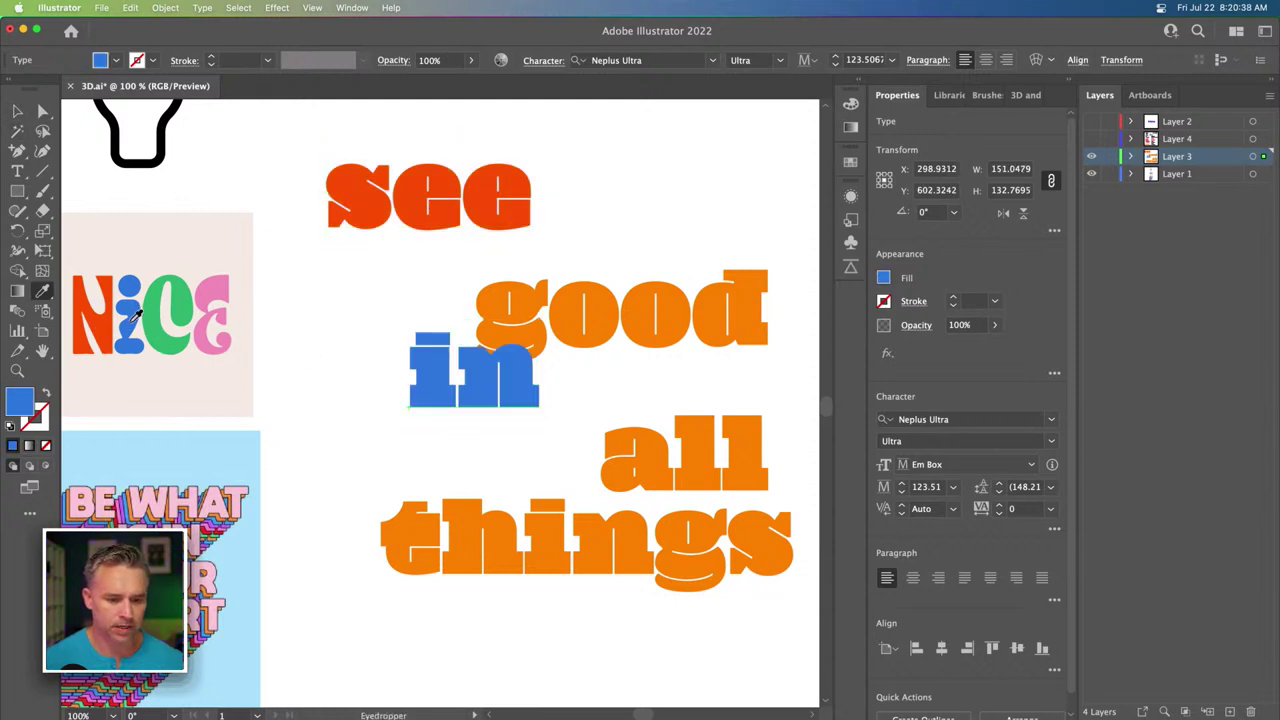
Recolor "all" with the green of the "C" and "things" with the pink of the "E" from the "NICE" artwork.
key("v")
left_click(610, 458)
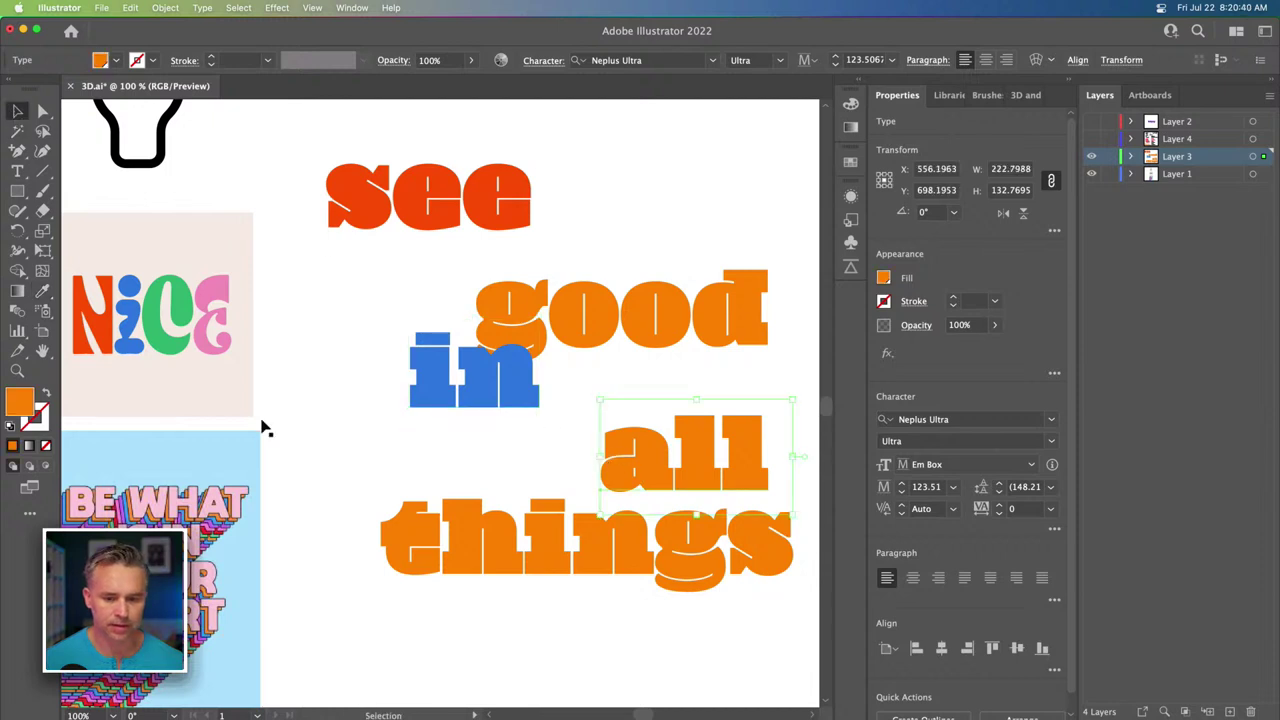
key("i")
left_click(156, 320)
left_click(17, 110)
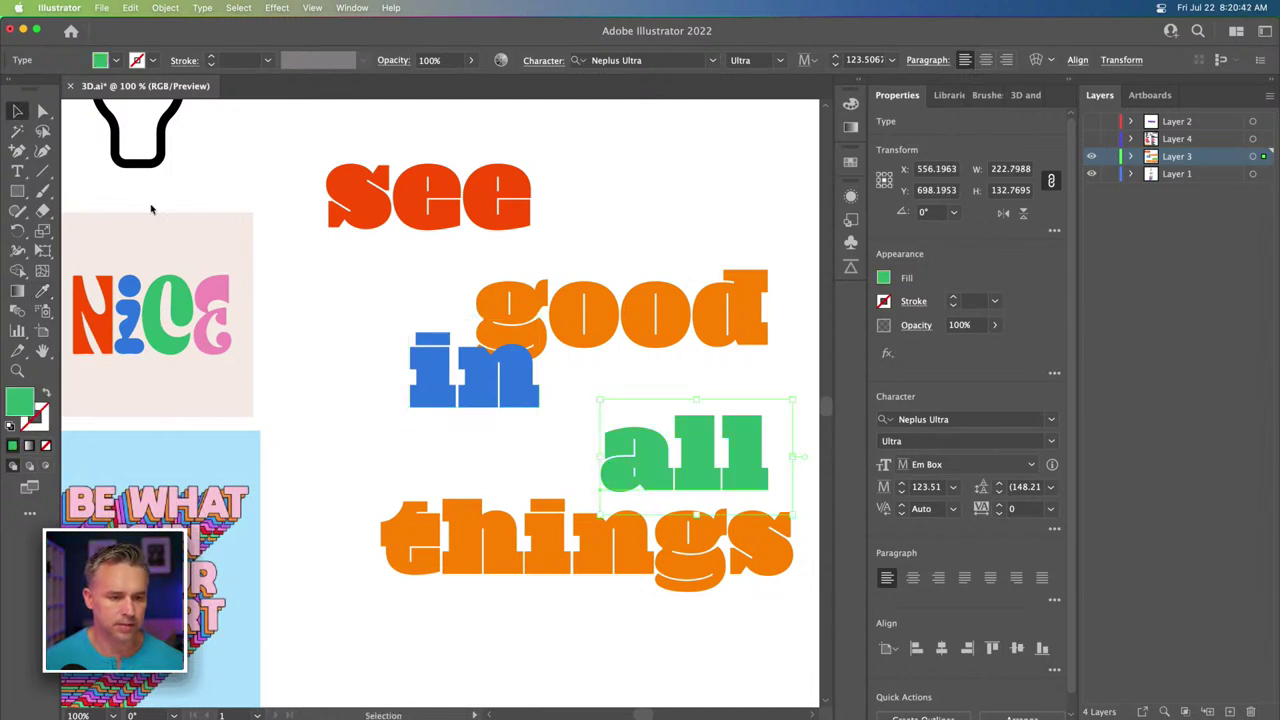
left_click(494, 545)
key("i")
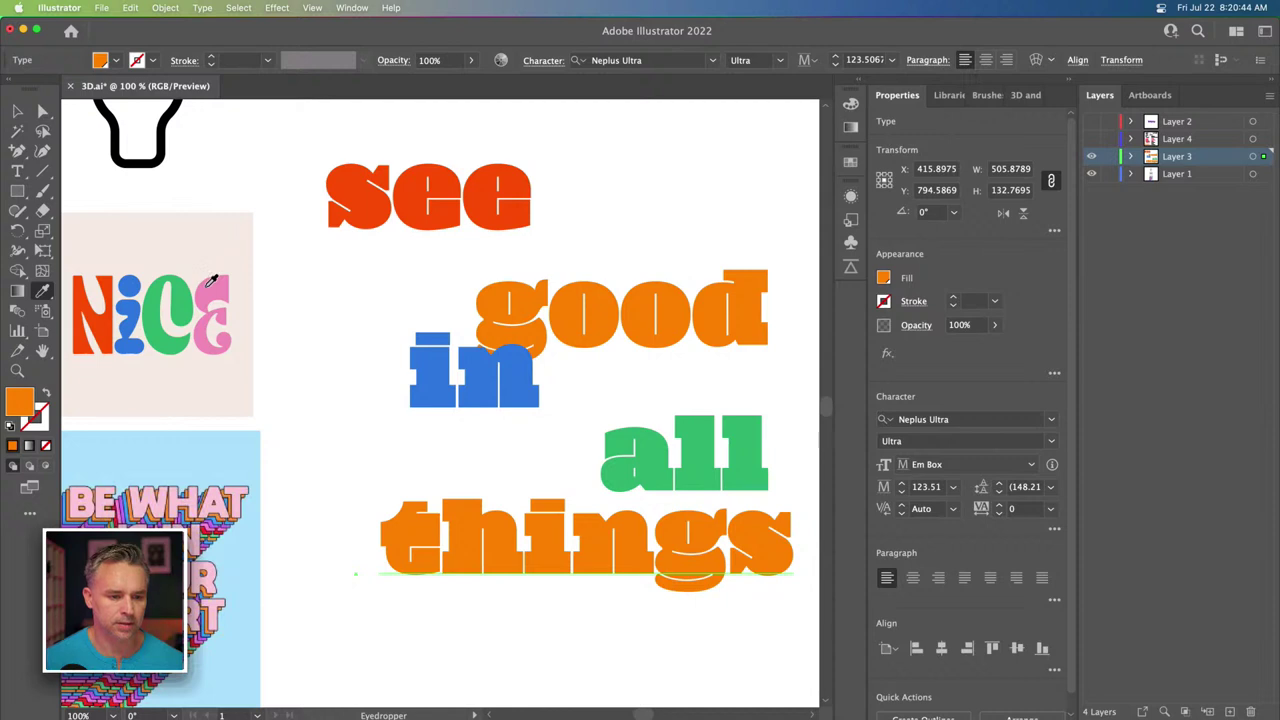
left_click(212, 281)
left_click(17, 110)
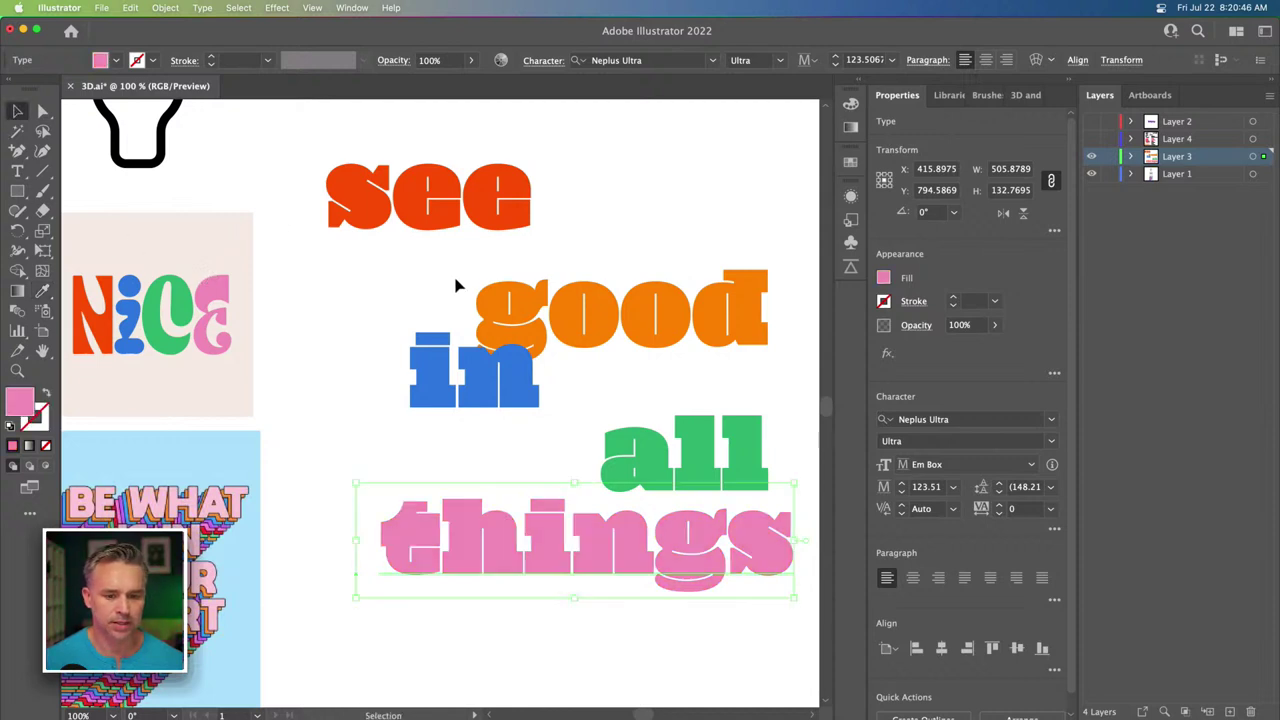
Move the word "good" down and to the right so it sits beside "in", above "all".
left_click_drag(518, 308, 590, 355)
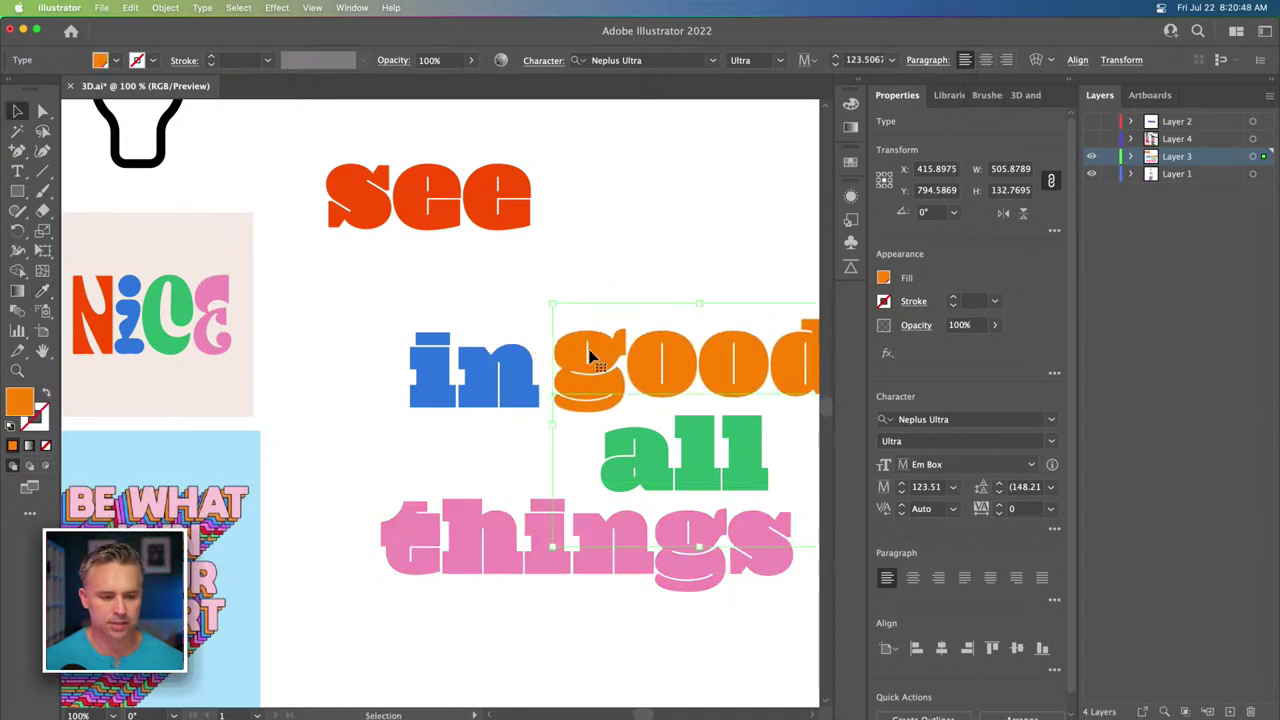
scroll(517, 323, "right", 5)
scroll(443, 300, "left", 3)
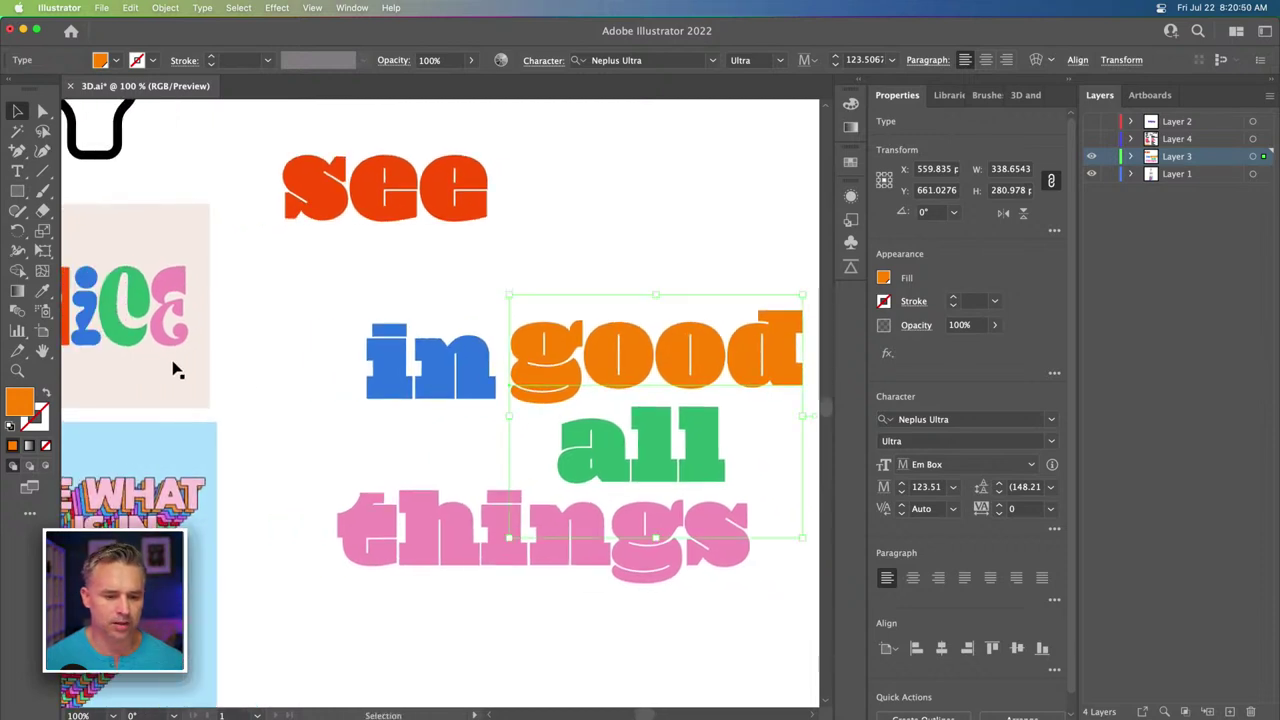
Draw an orange background rectangle about 1462 × 1269 px on a new layer and move that layer beneath Layer 1.
left_click(1172, 177)
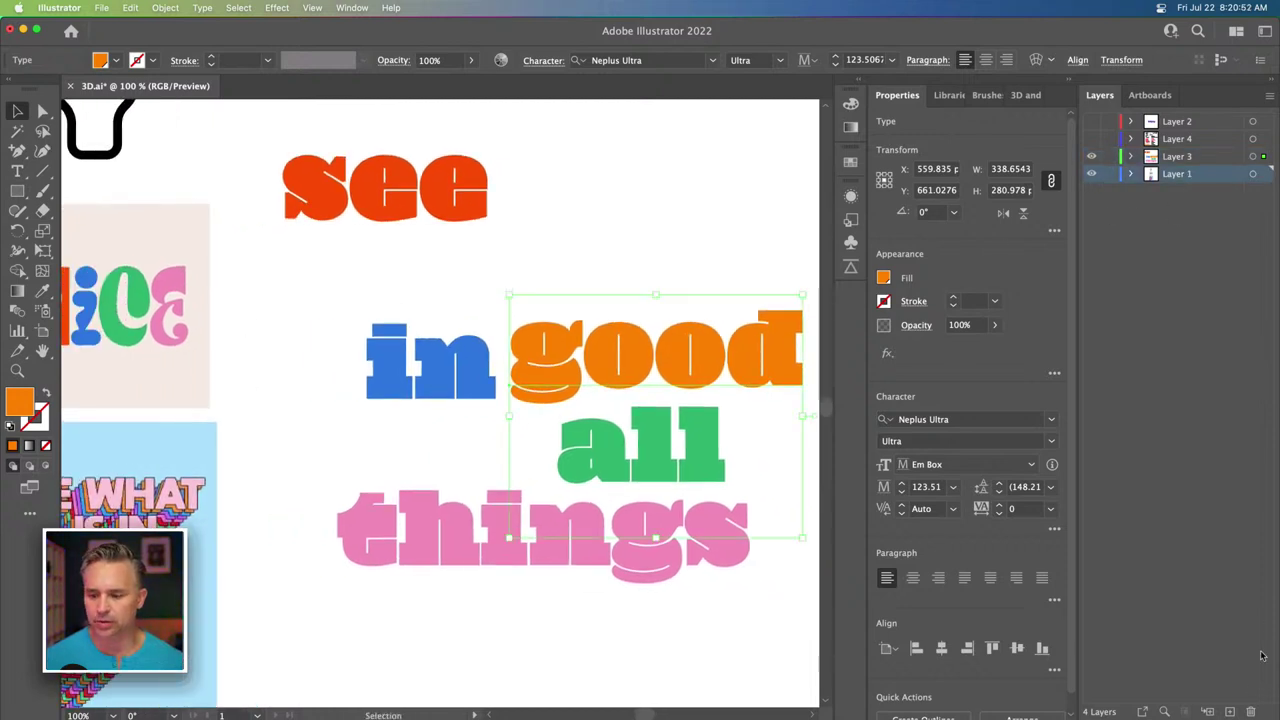
left_click(1230, 711)
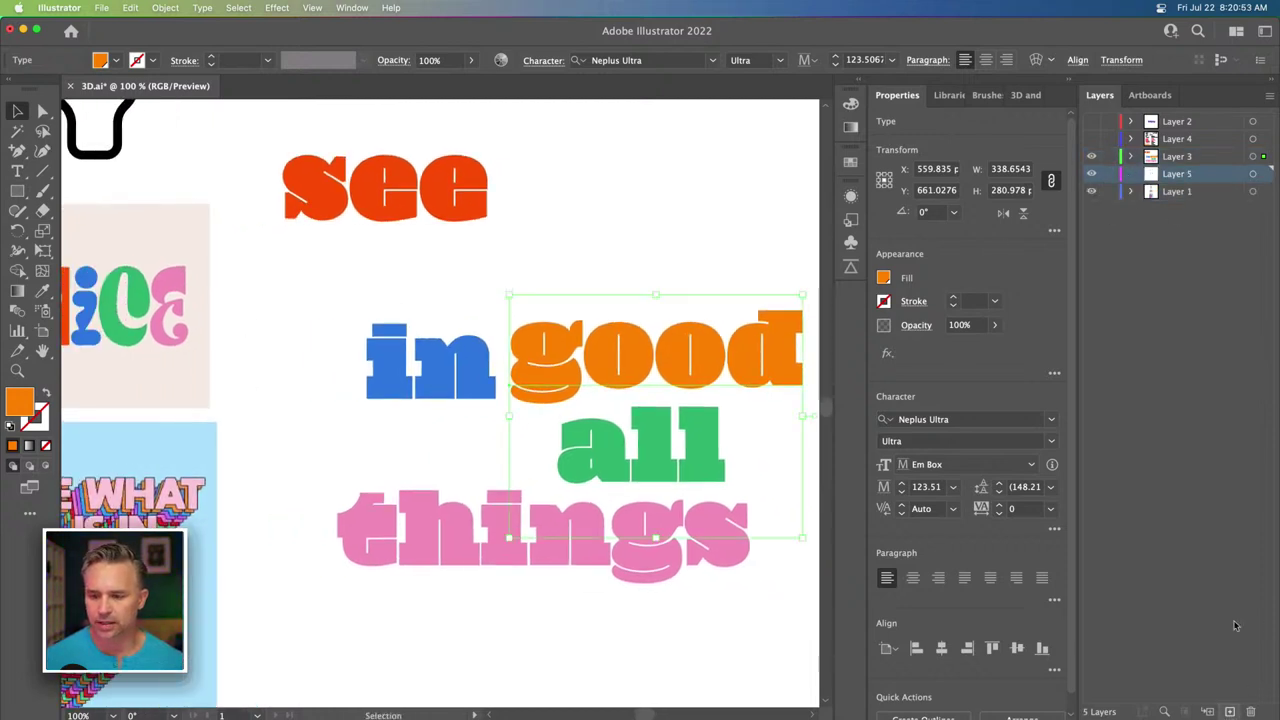
left_click(17, 190)
key("super+minus")
key("super+minus")
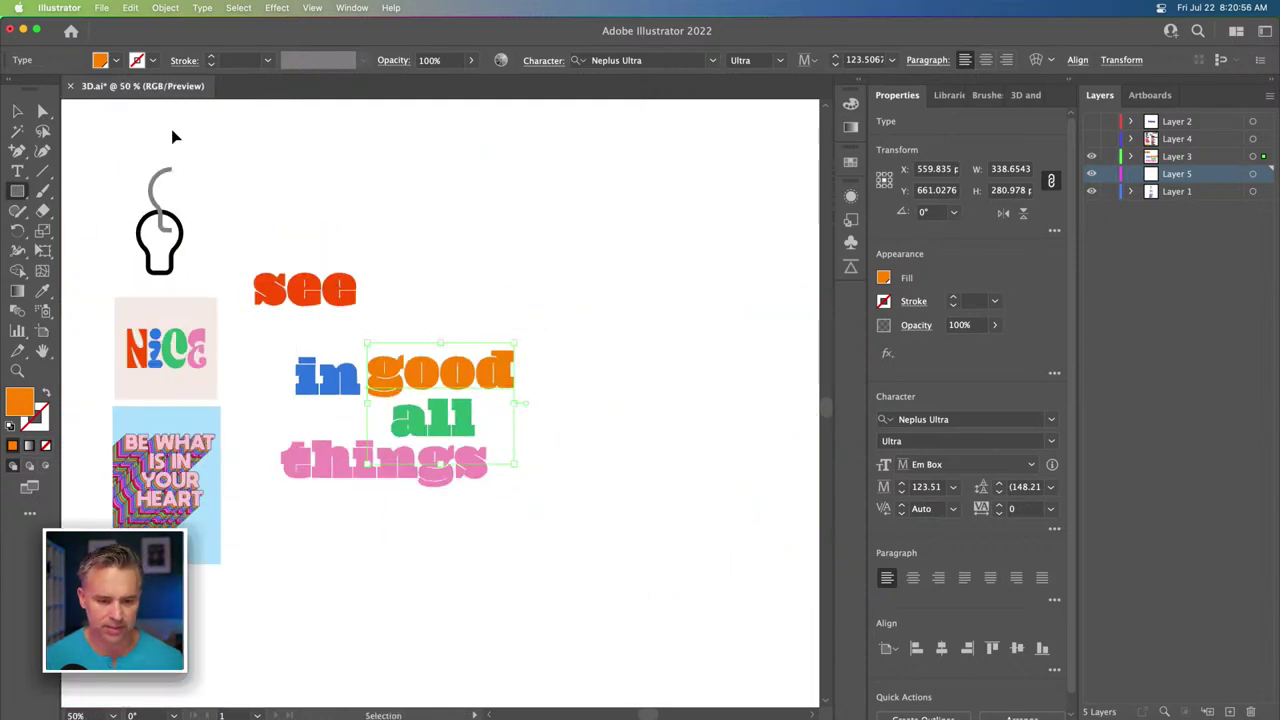
key("p")
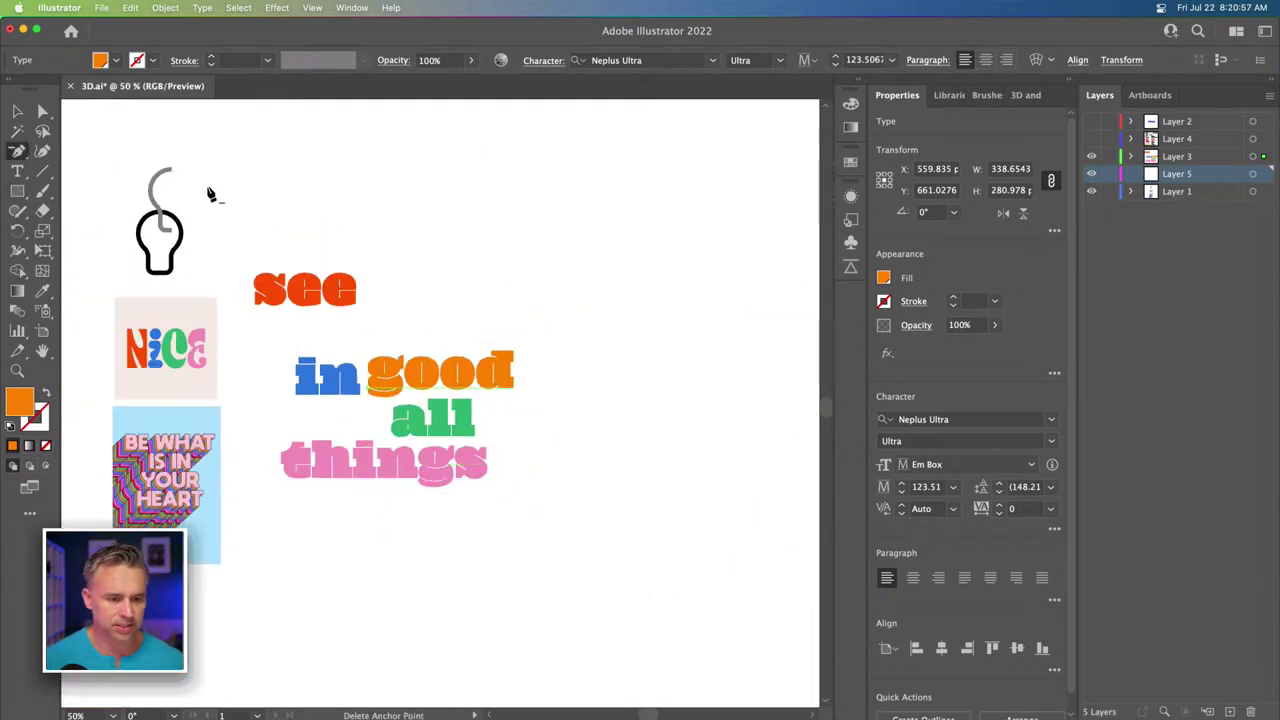
left_click(17, 190)
mouse_move(94, 129)
left_mouse_down()
mouse_move(551, 629)
mouse_move(703, 586)
mouse_move(720, 549)
left_mouse_up()
left_click_drag(334, 366, 381, 428)
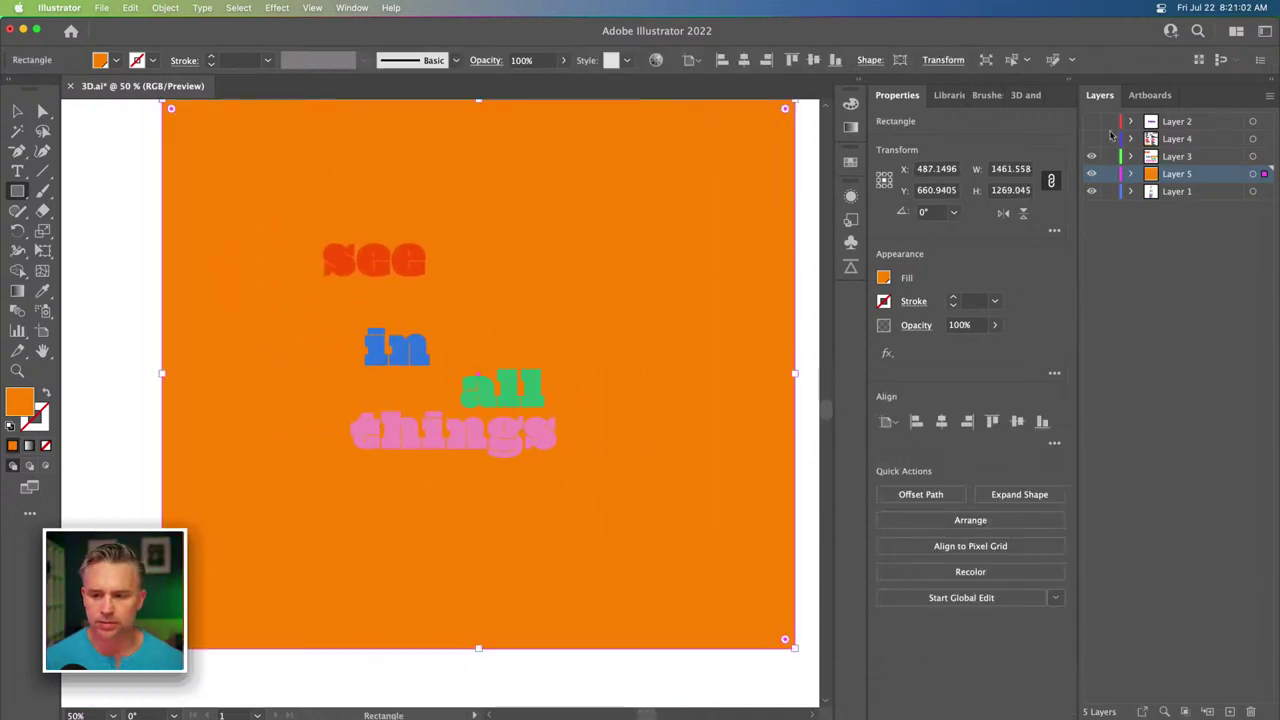
left_click_drag(1170, 176, 1162, 205)
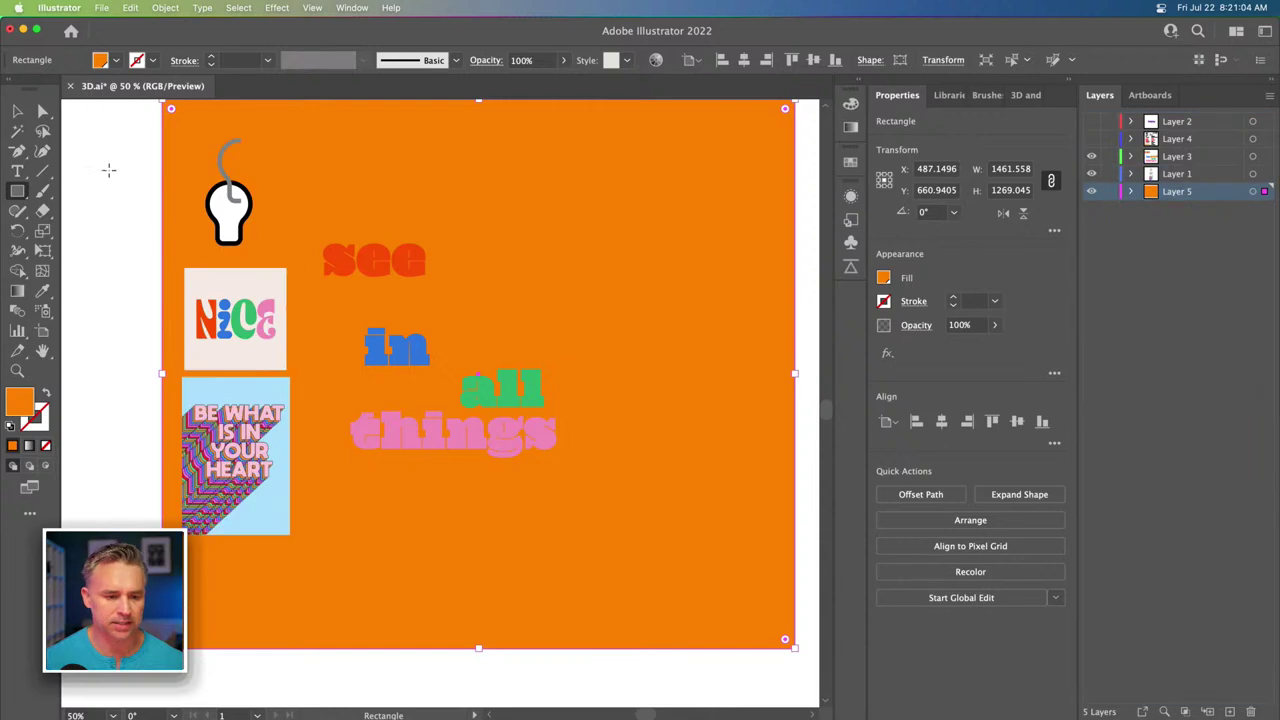
Recolor the background rectangle with the pale cream sampled from the backdrop of the "NICE" artwork.
key("v")
key("i")
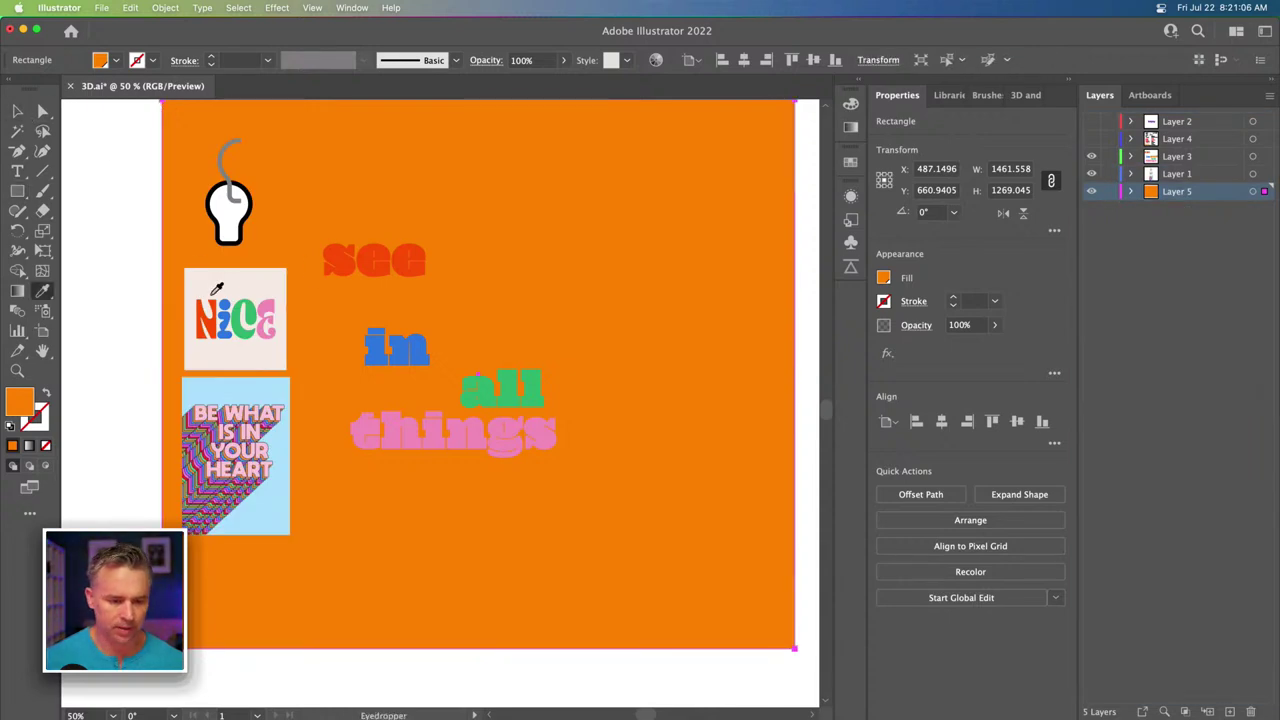
left_click(218, 282)
Shift the background rectangle left and slightly down behind the artwork and lock Layer 5.
left_click(17, 110)
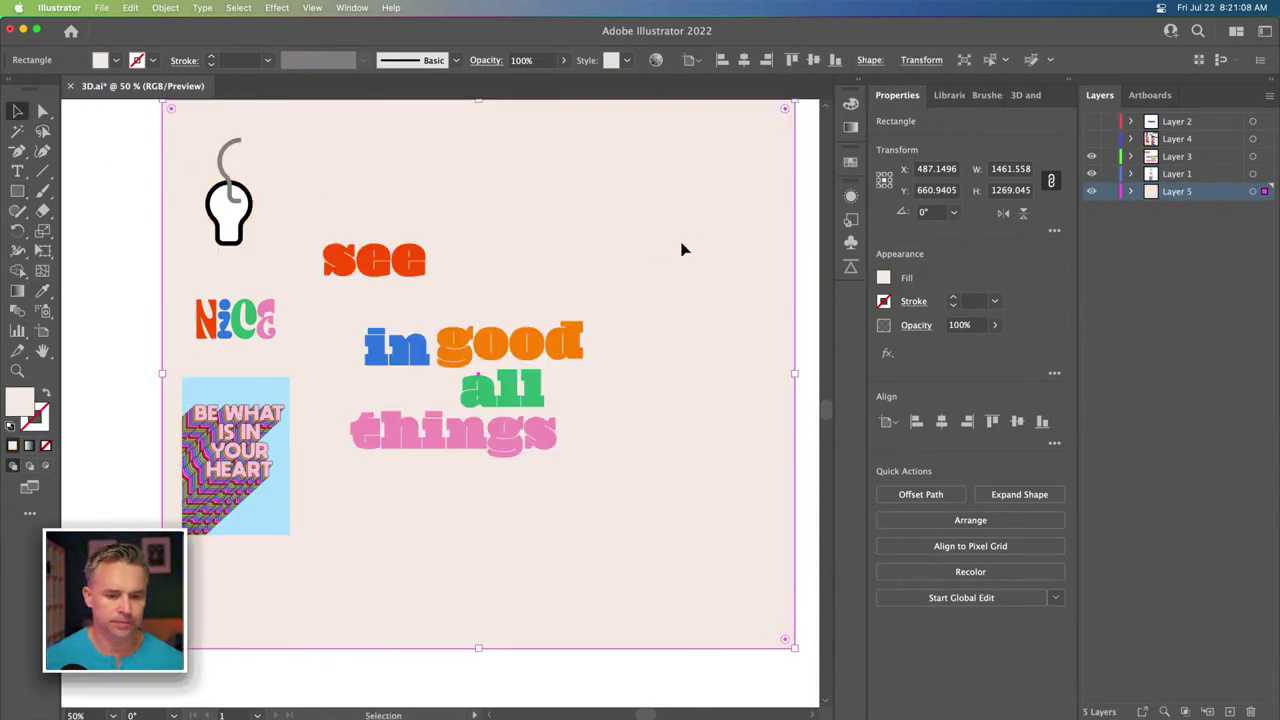
left_click_drag(680, 245, 658, 262)
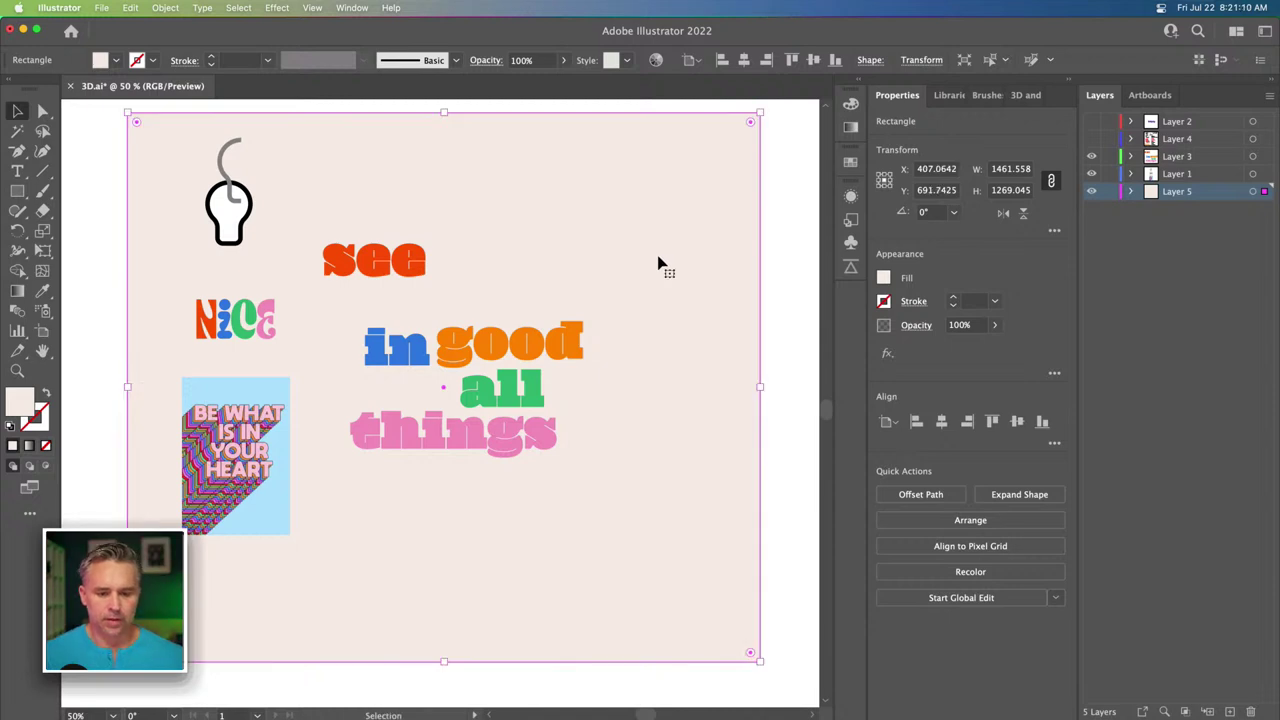
left_click(1109, 192)
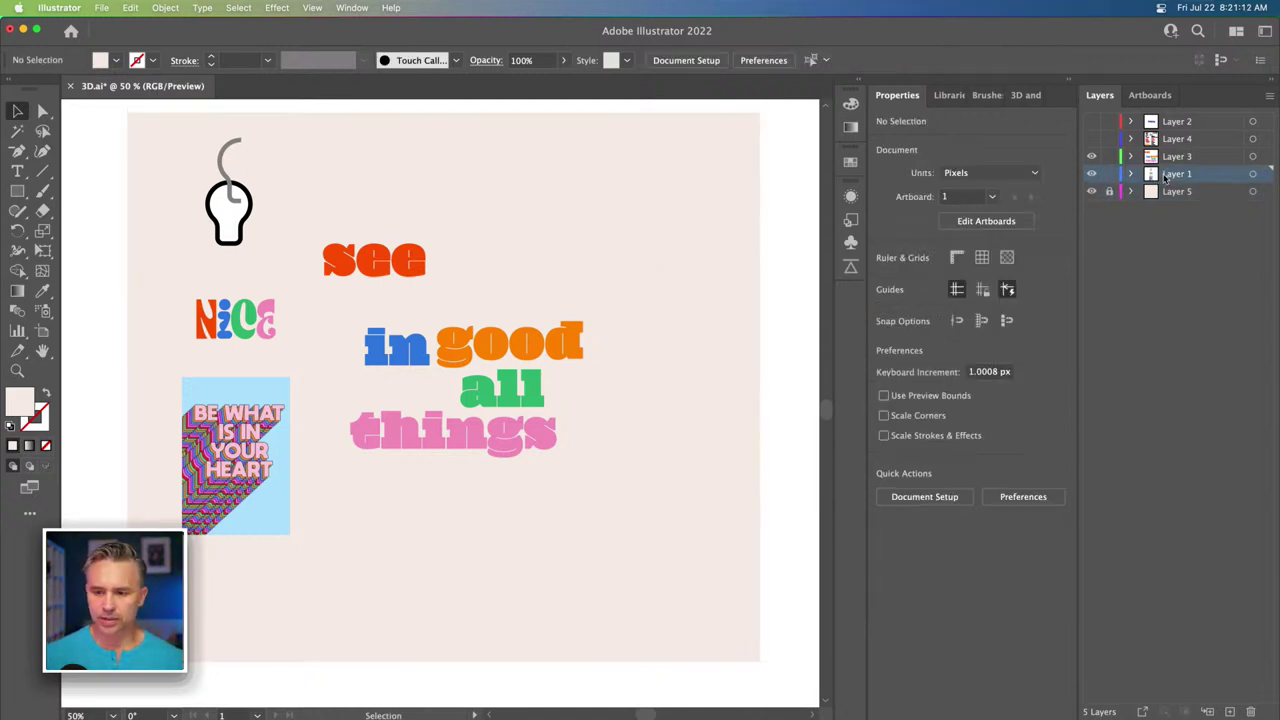
Move the word "see" down and to the right so it sits just above "in".
key("super+1")
left_click_drag(476, 320, 503, 418)
left_click_drag(210, 208, 277, 294)
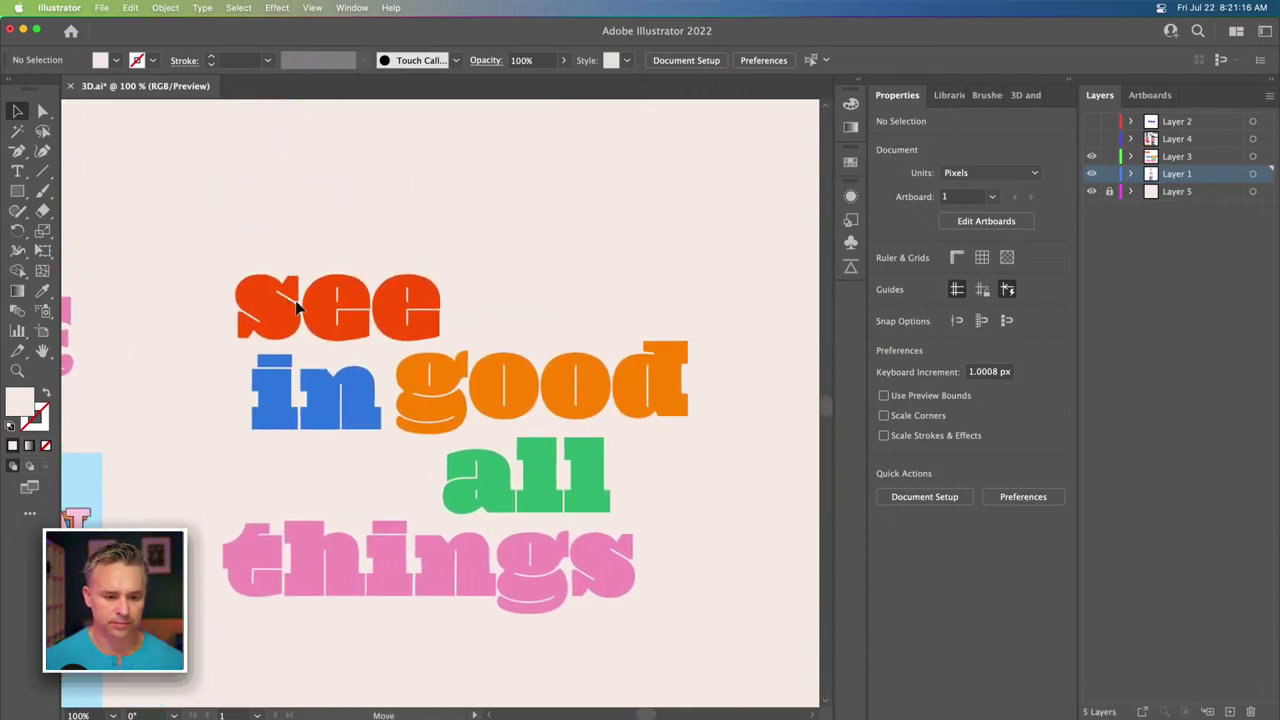
Place "in" directly before "all" on one line and set "good" beneath "see", flush with its left edge.
left_click_drag(447, 400, 465, 355)
left_click_drag(310, 405, 368, 487)
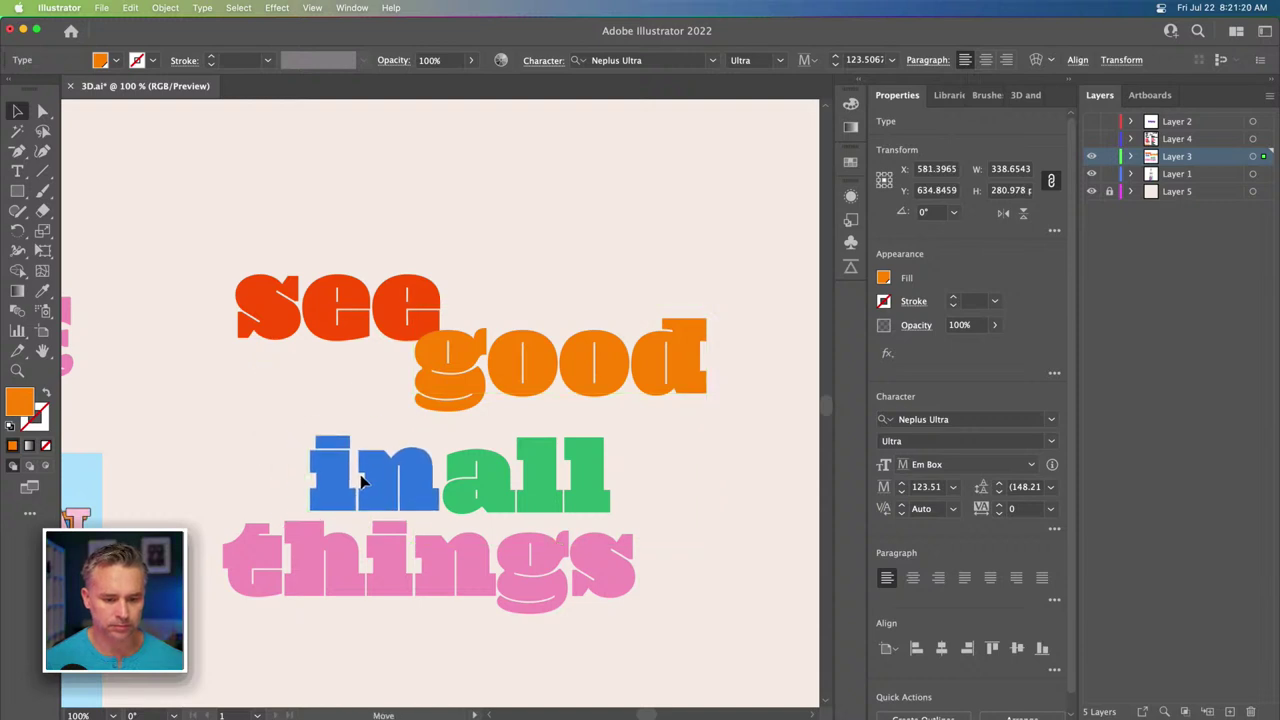
left_click_drag(394, 388, 266, 391)
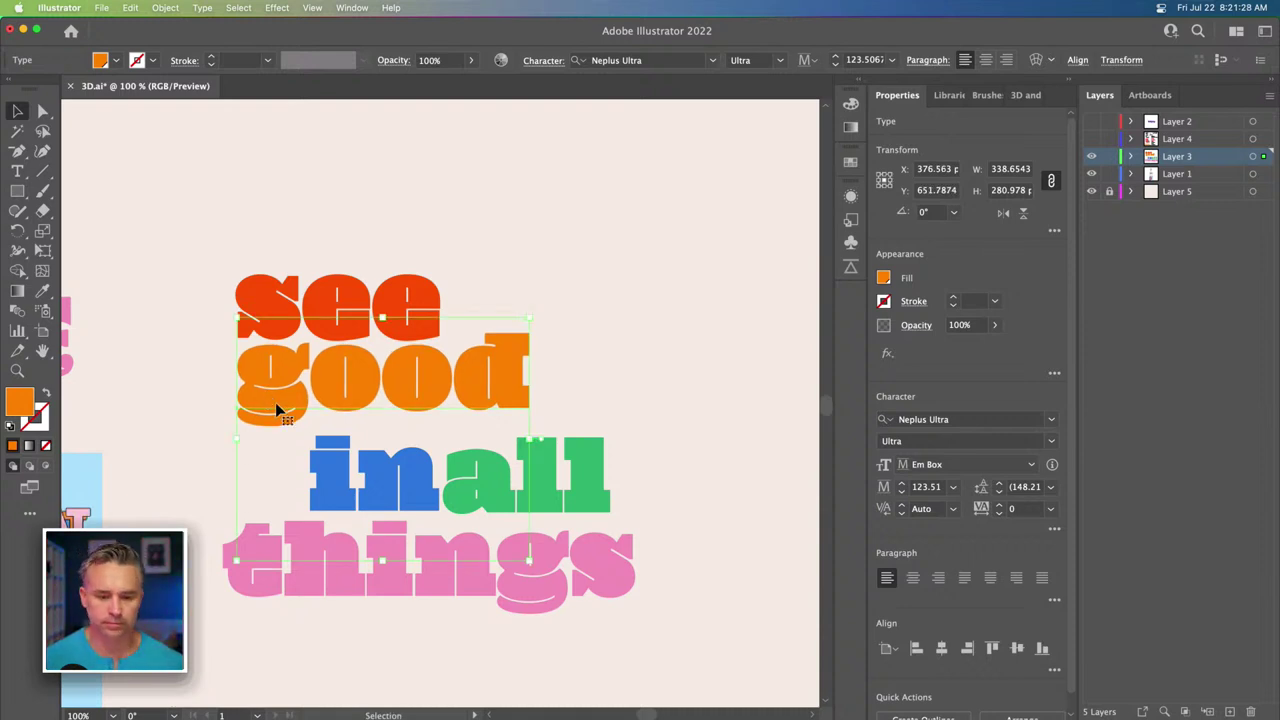
left_click(329, 461)
left_click(389, 386)
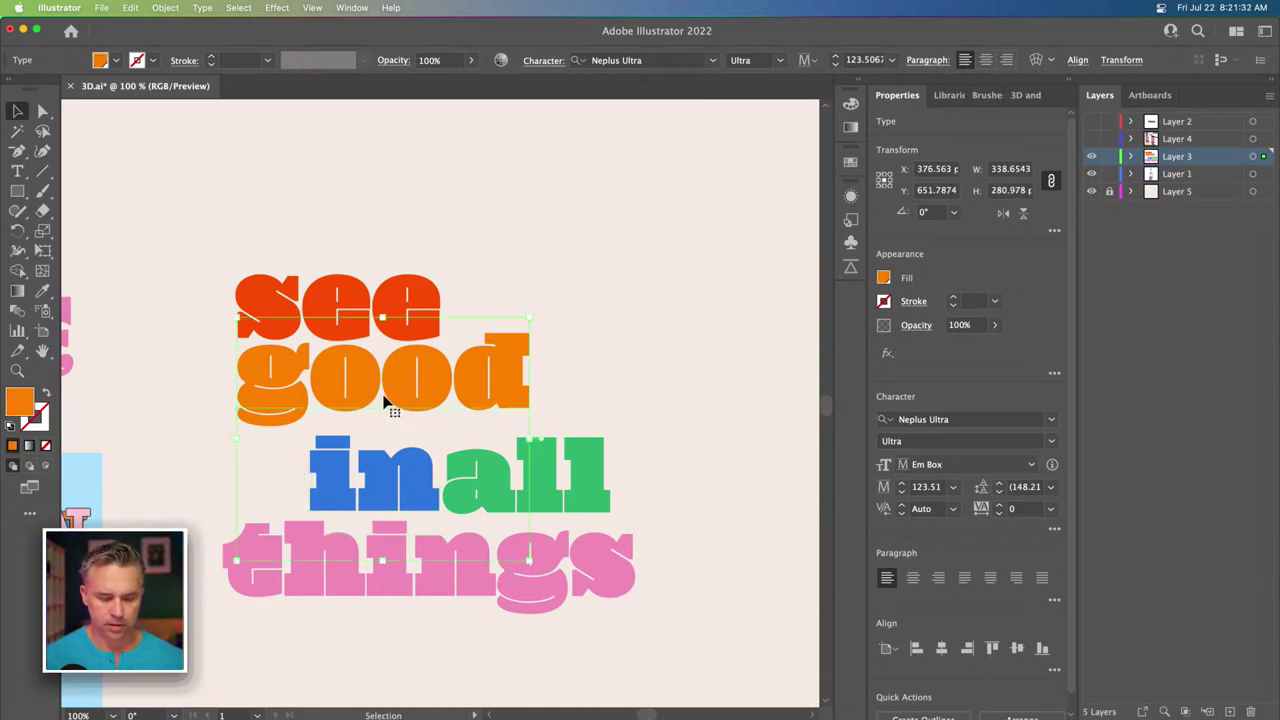
Expand the collapsed side panels and minimize Appearance so that Swatches gets more room.
left_click(858, 82)
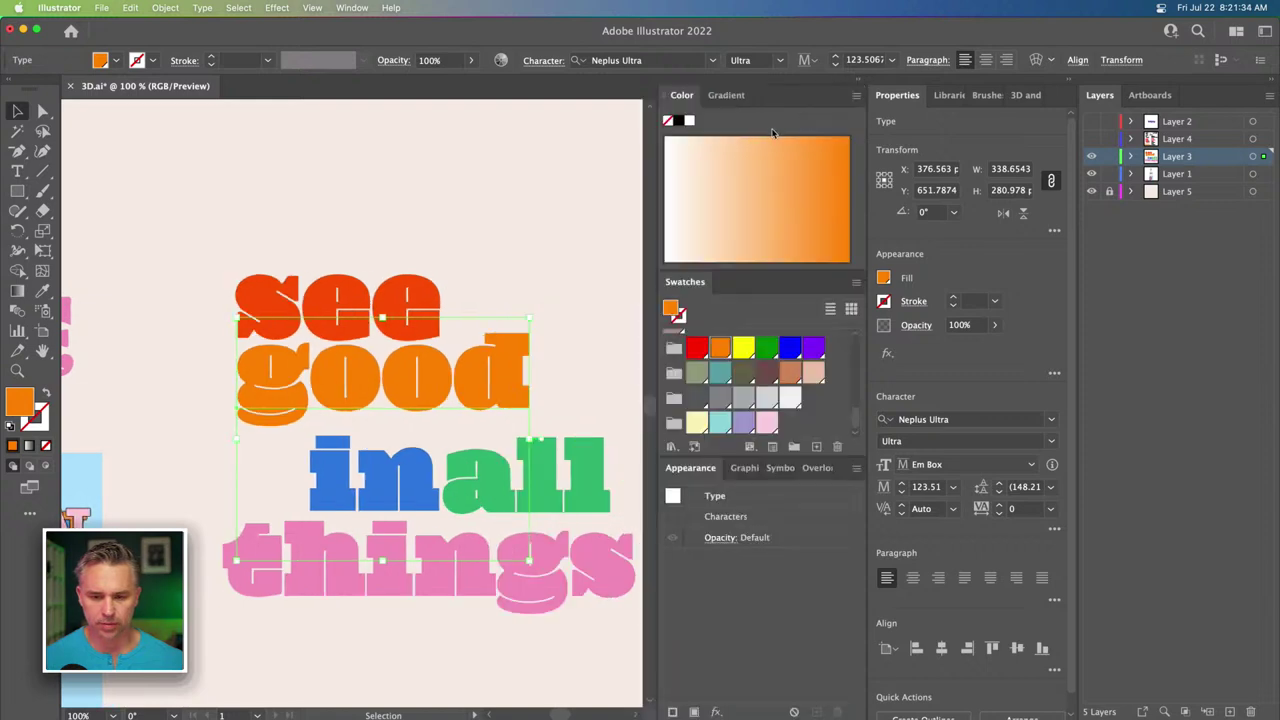
left_click(710, 97)
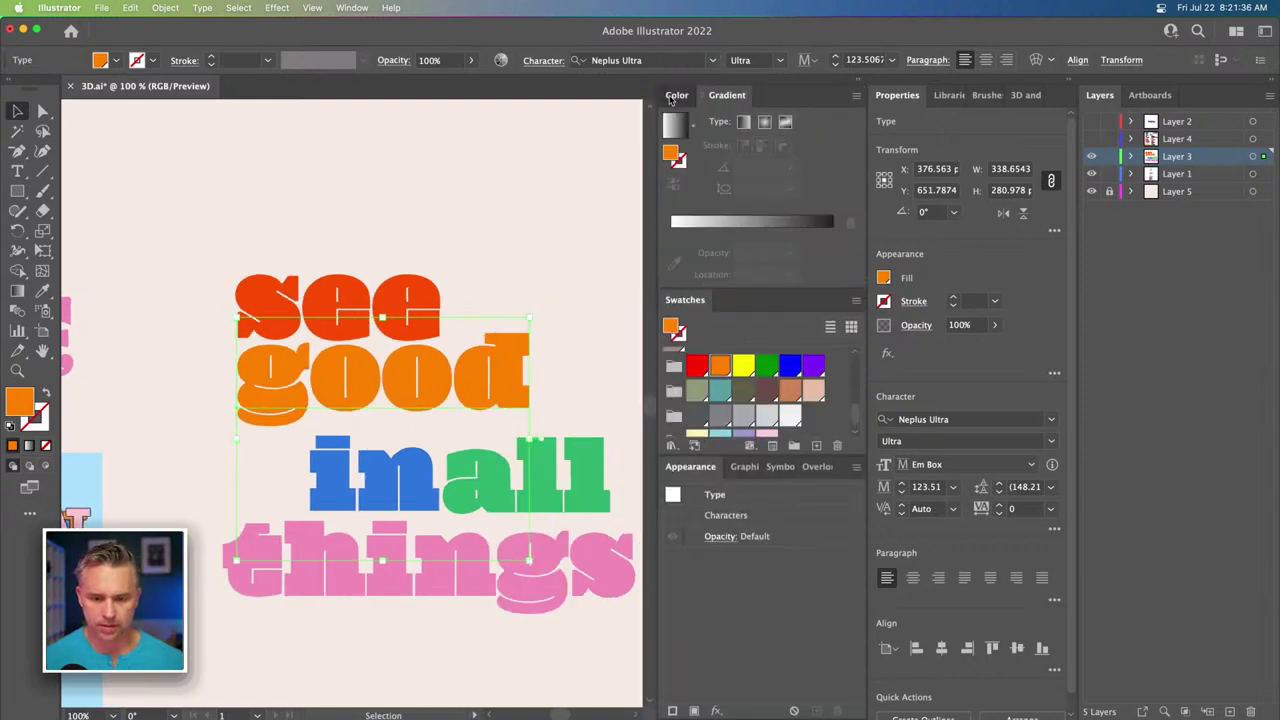
left_click(676, 96)
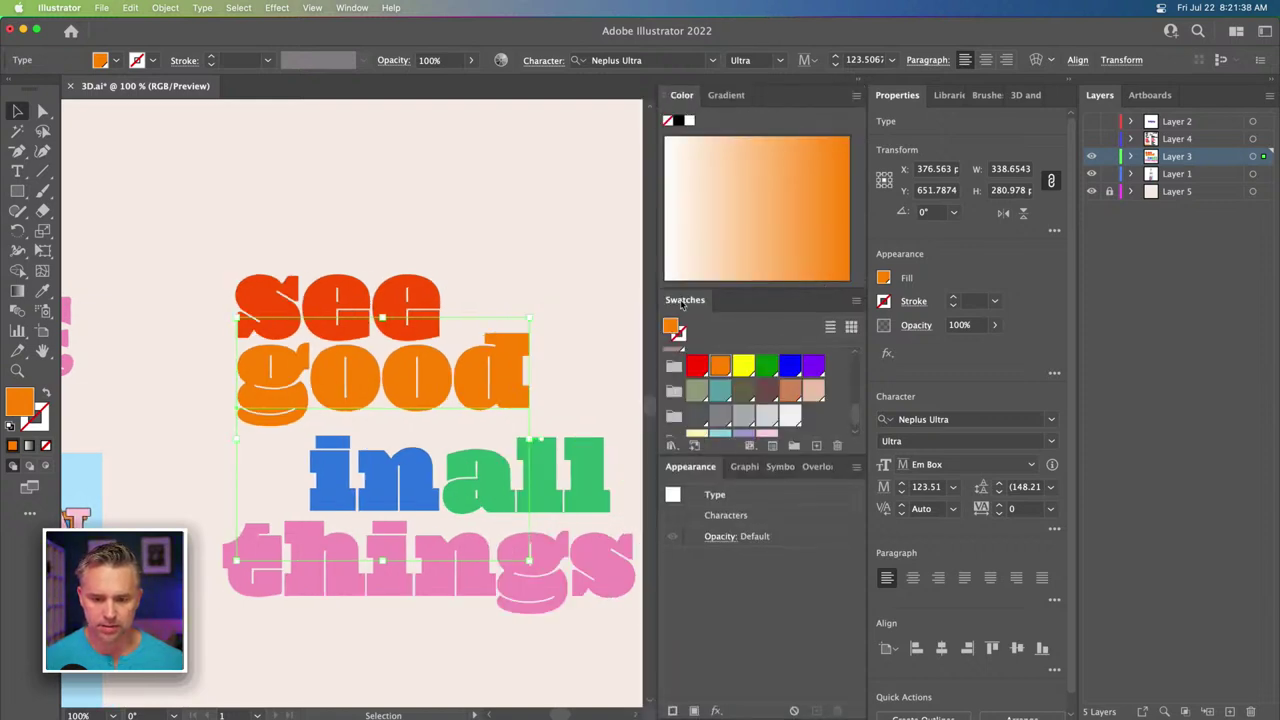
double_click(837, 470)
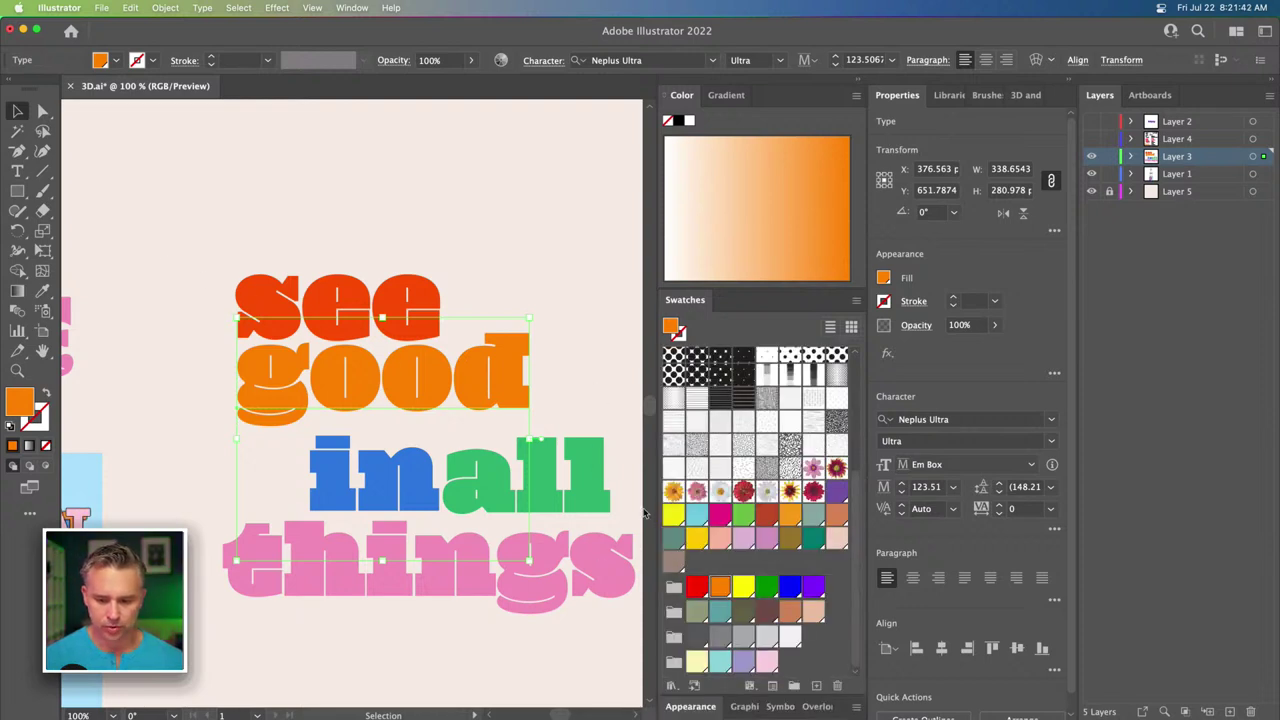
Save the red of "see" and the orange of "good" as new swatches.
left_click(251, 298)
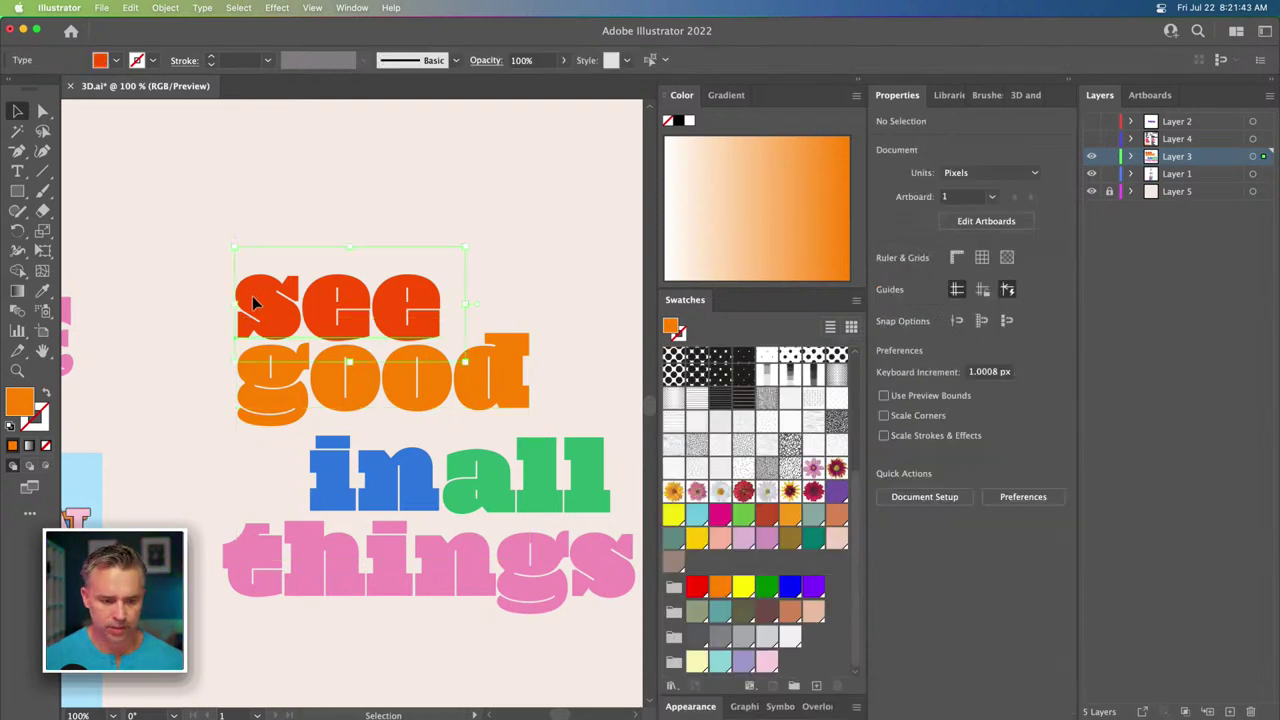
left_click(818, 687)
key("Return")
left_click(443, 408)
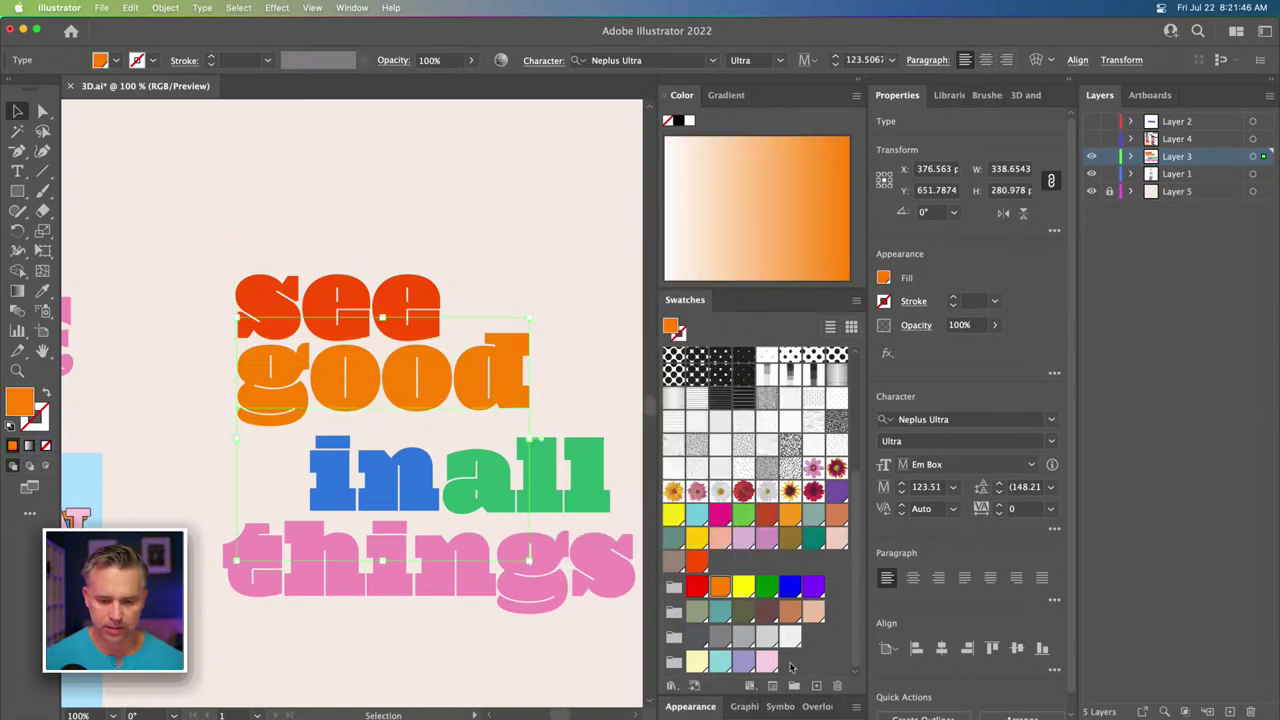
left_click(816, 686)
key("Return")
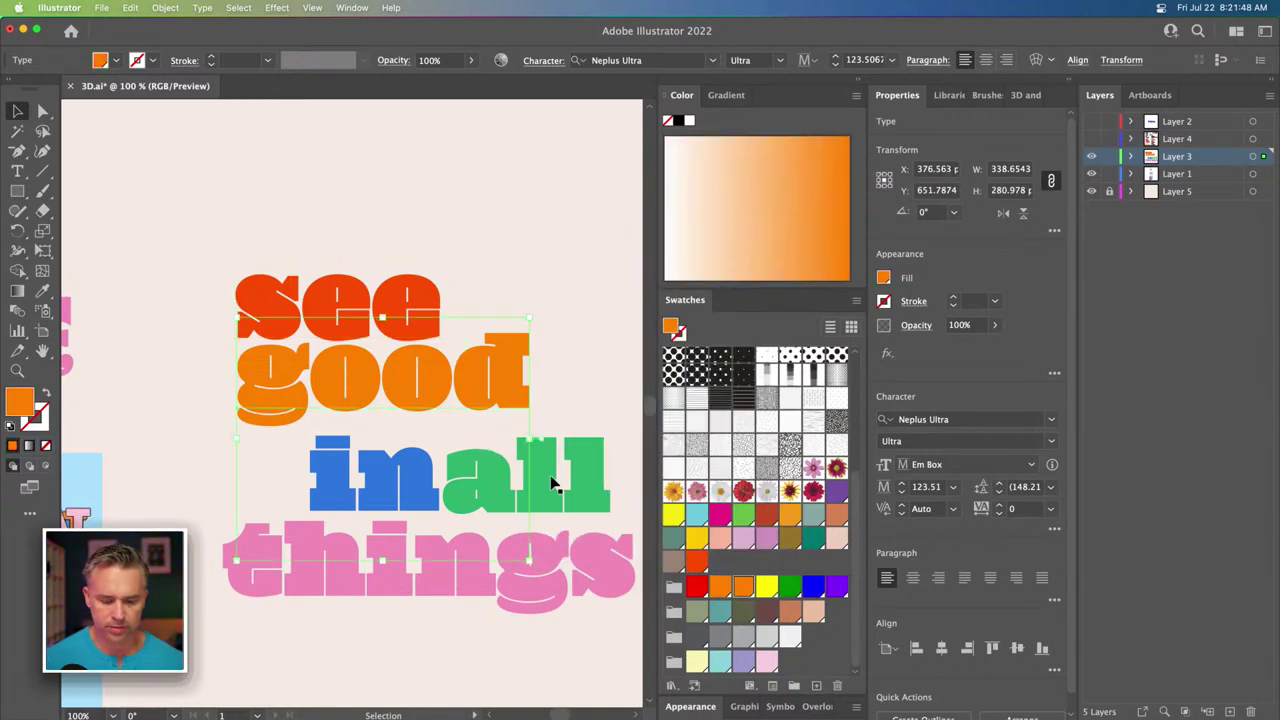
Save the green of "all" and the blue of "in" as new swatches.
left_click(553, 484)
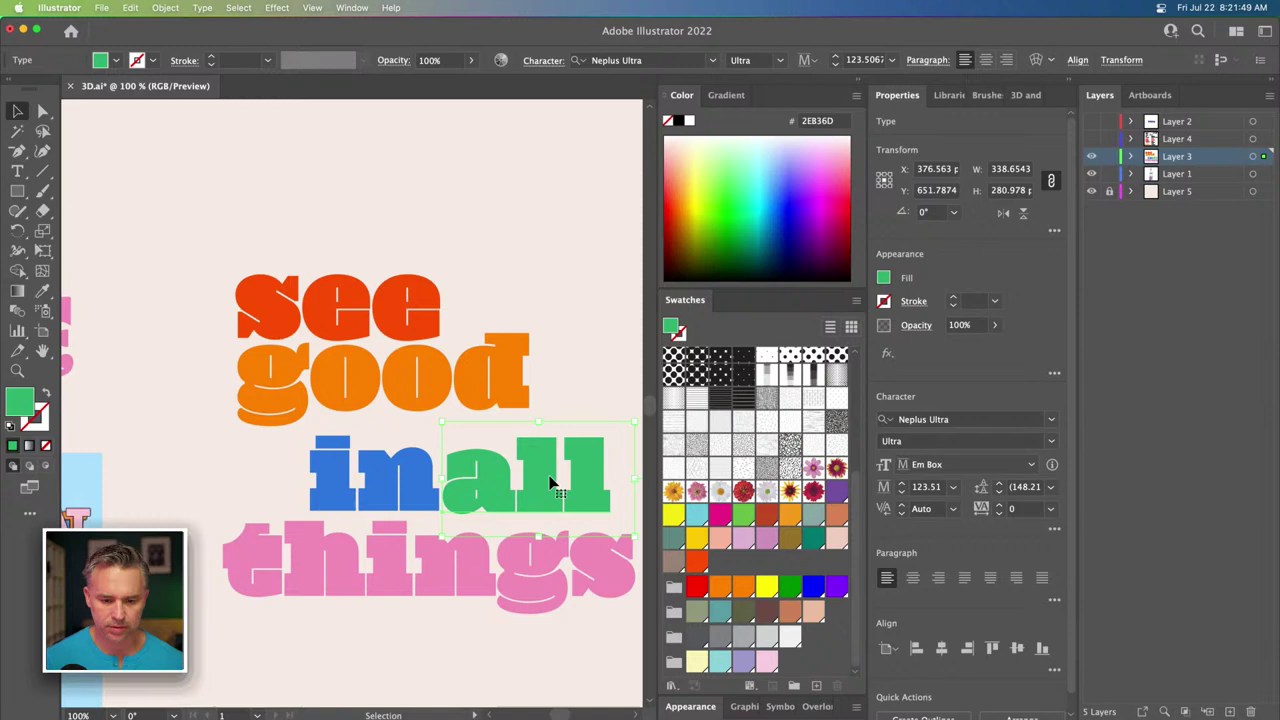
left_click(816, 686)
key("Return")
left_click(390, 486)
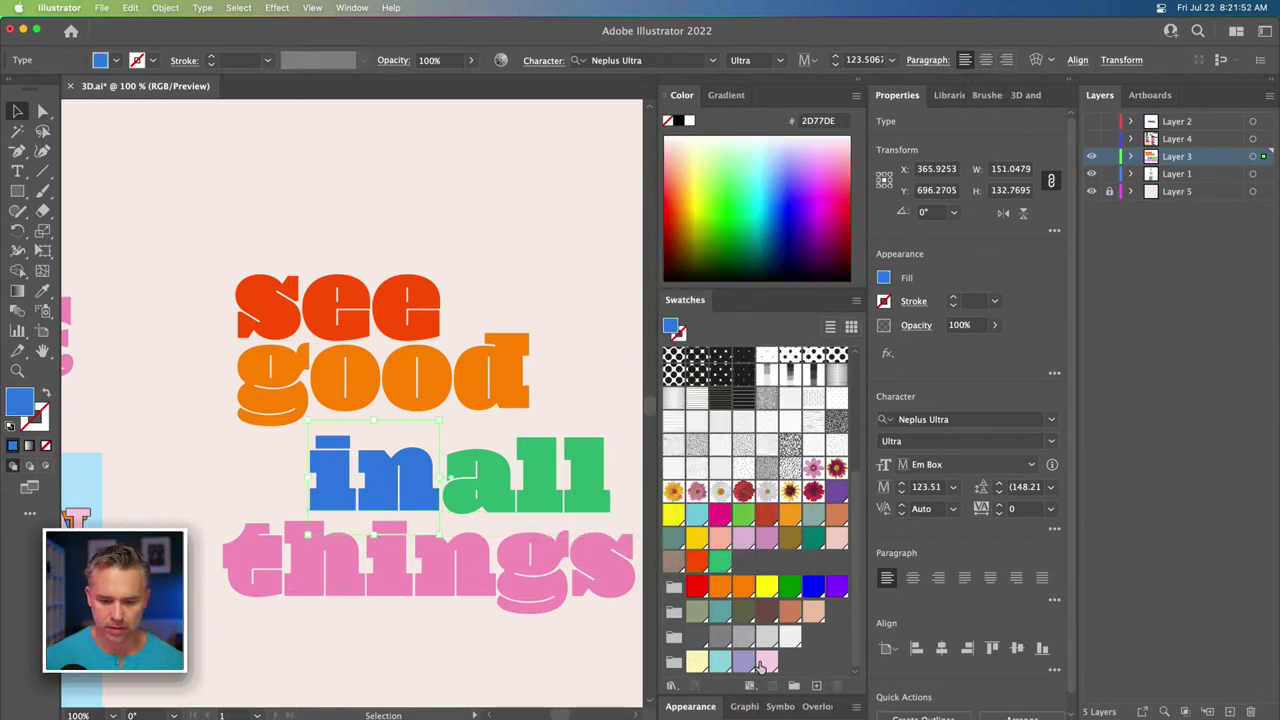
left_click(816, 686)
key("Return")
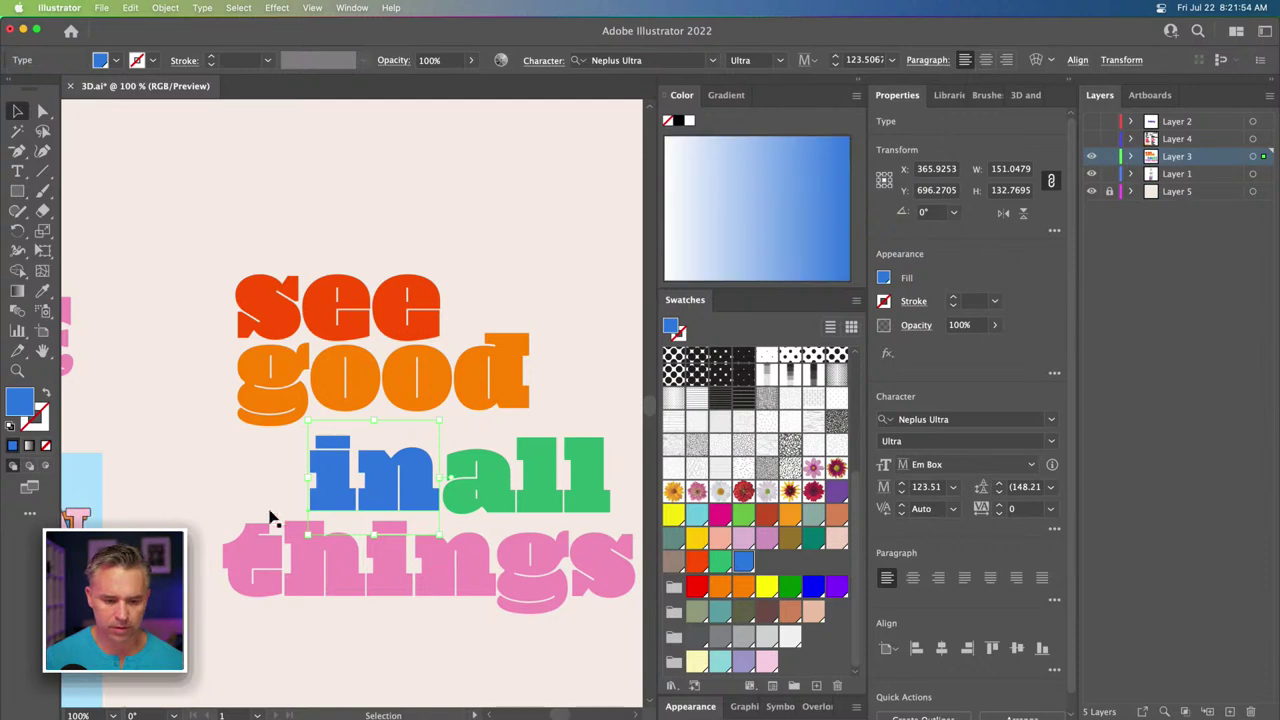
Save the pink of "things" as a global process color swatch with RGB 242, 139, 185.
left_click(300, 560)
left_click(816, 686)
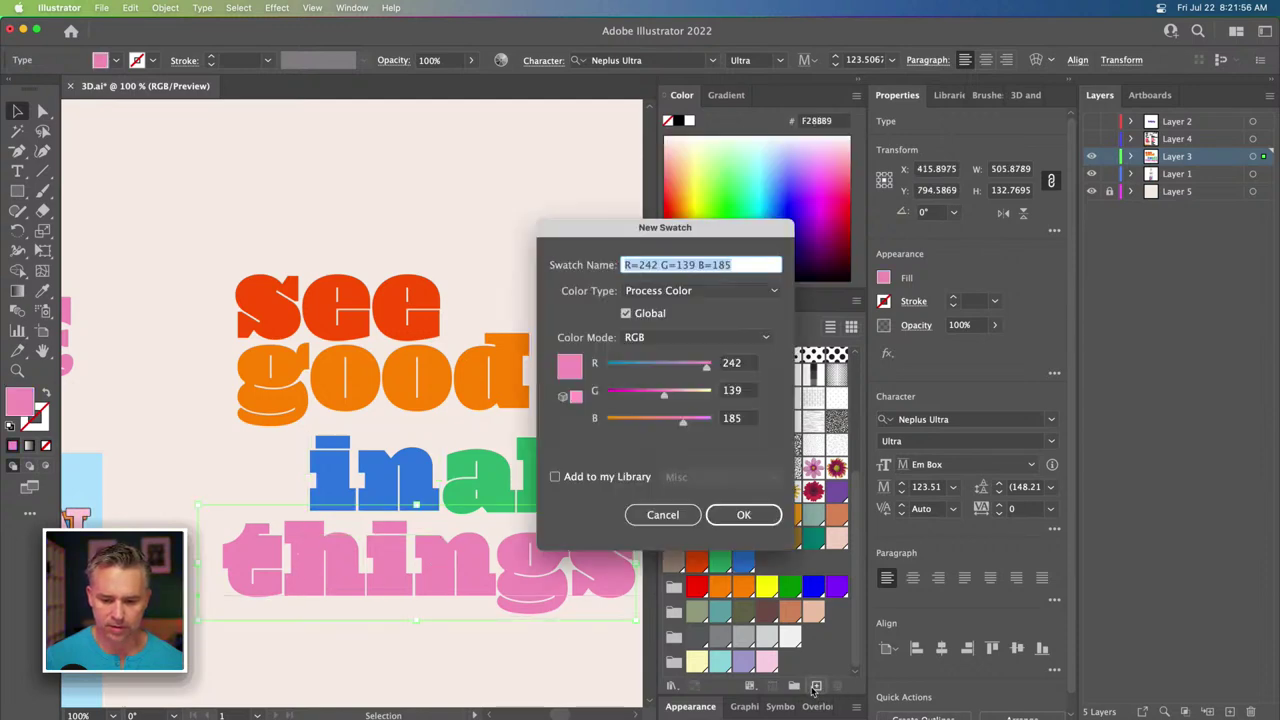
key("Return")
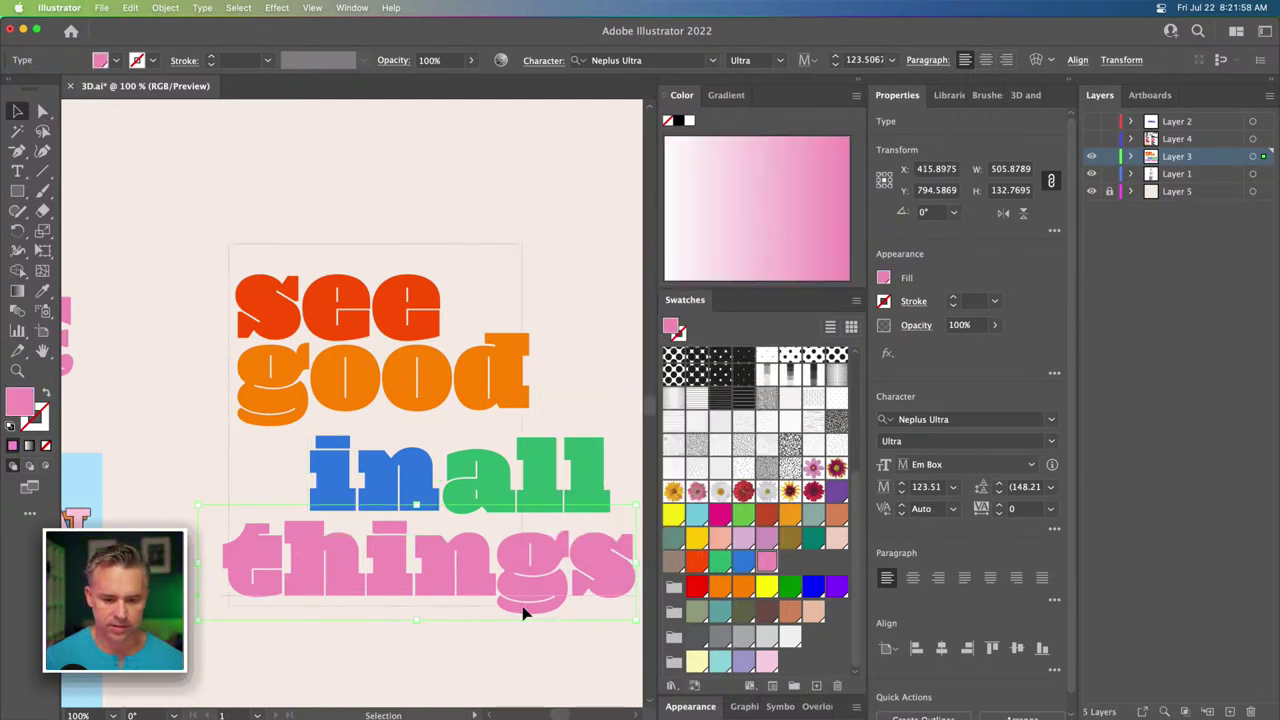
Create a color group named Color Group 1 from all the words, using selected artwork and including swatches for tints.
key("super+a")
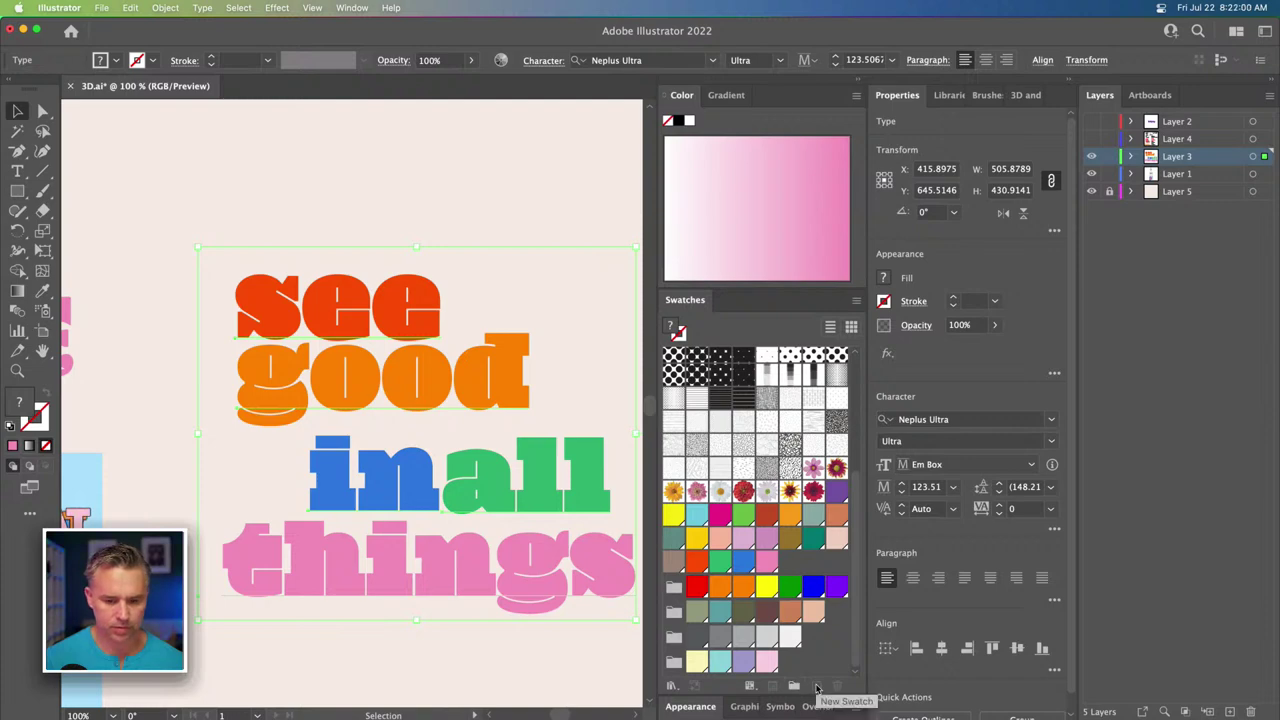
left_click(793, 687)
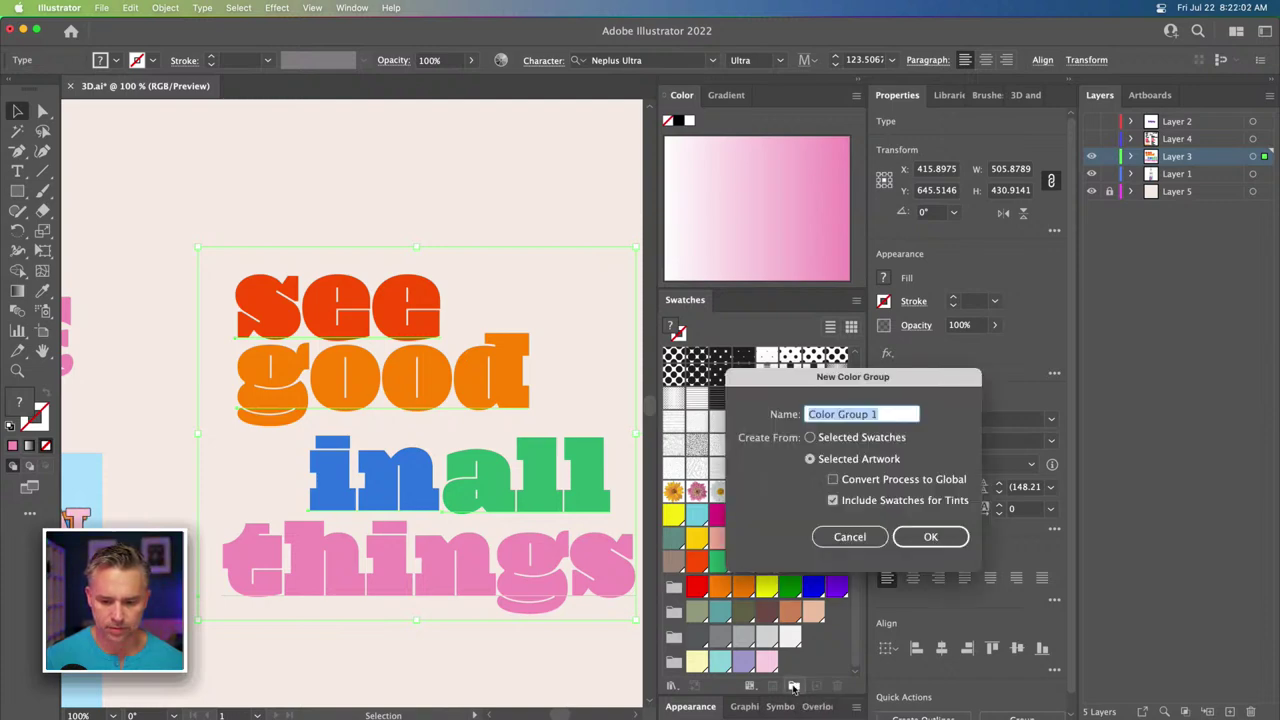
left_click(918, 535)
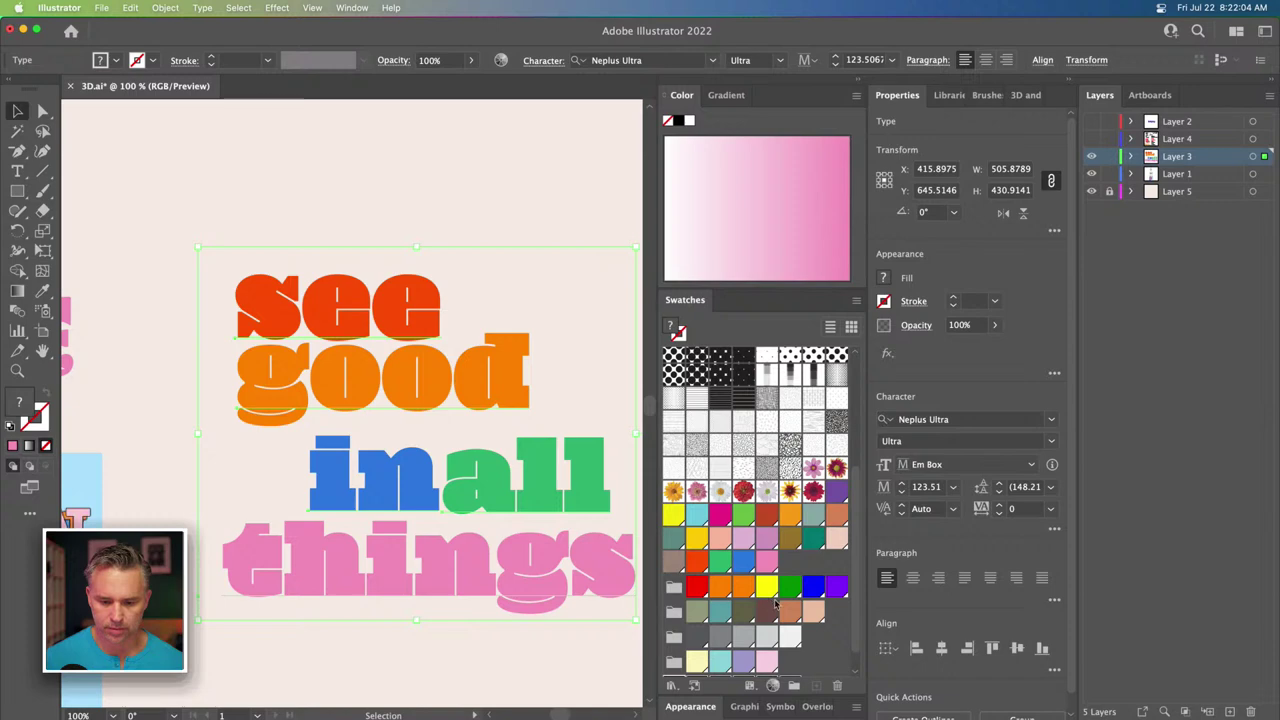
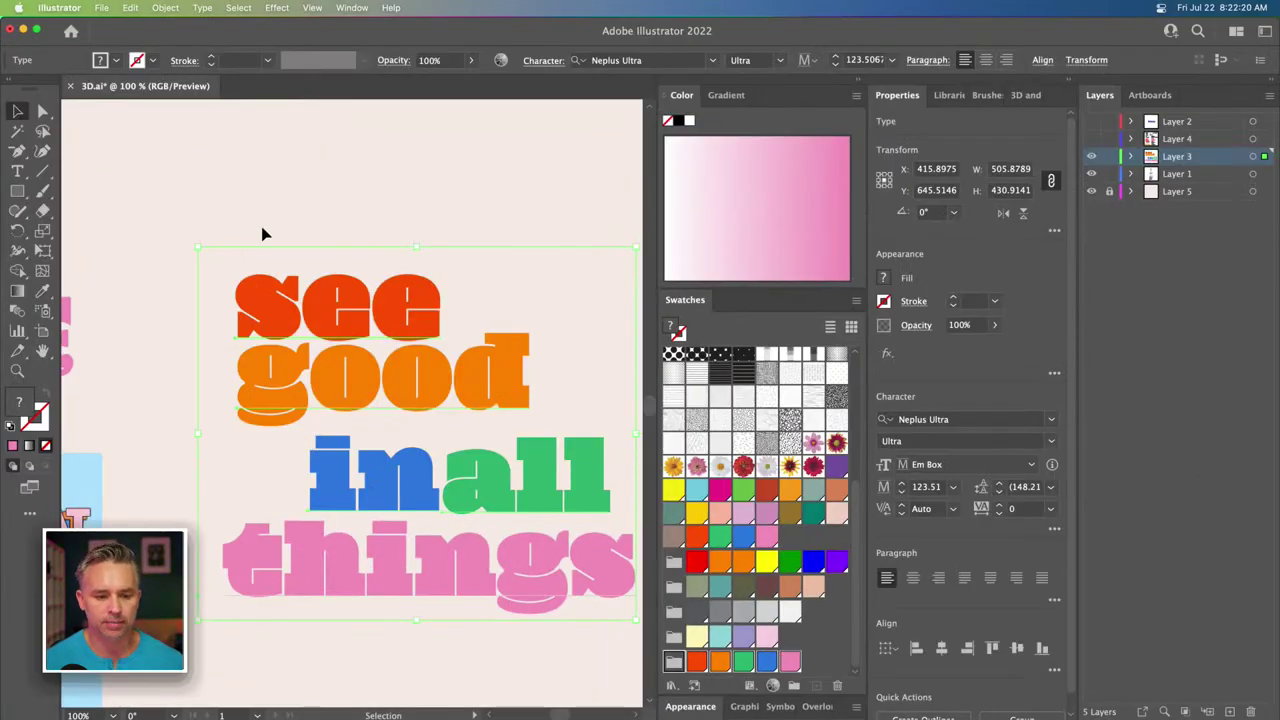
Create a duplicate color group from the selected words and delete that duplicate group.
left_click(280, 280)
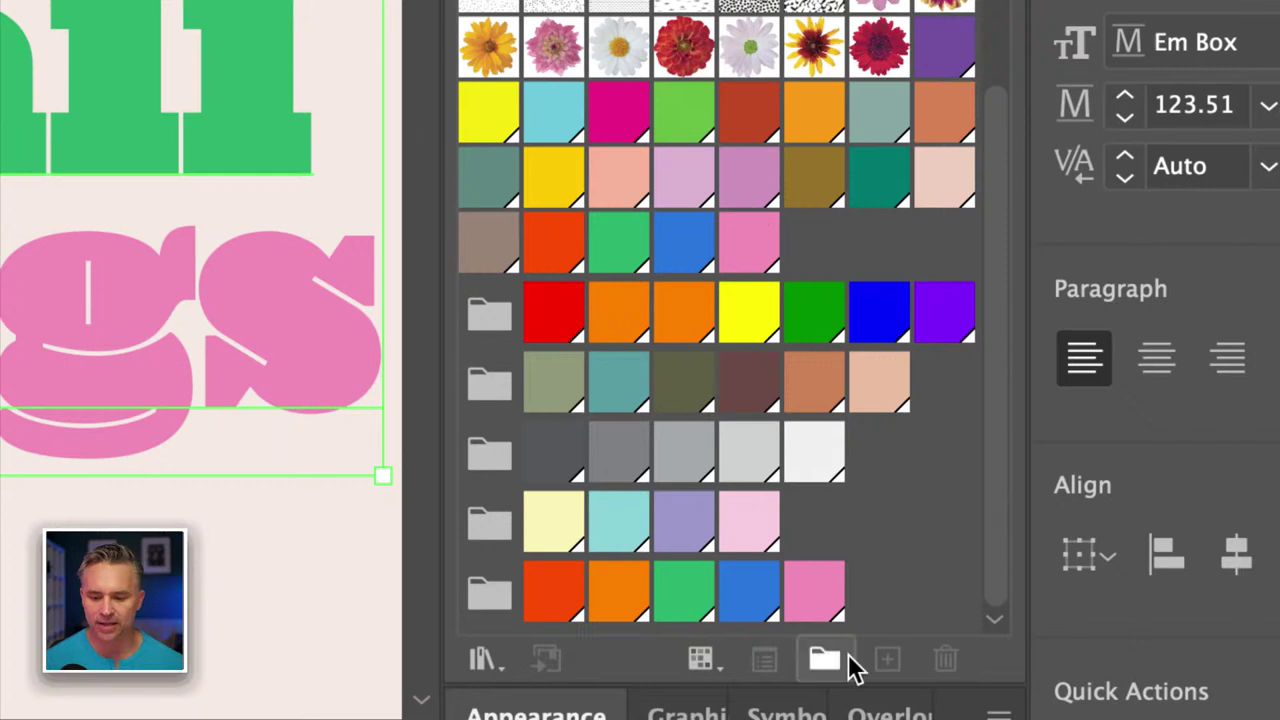
left_click(826, 660)
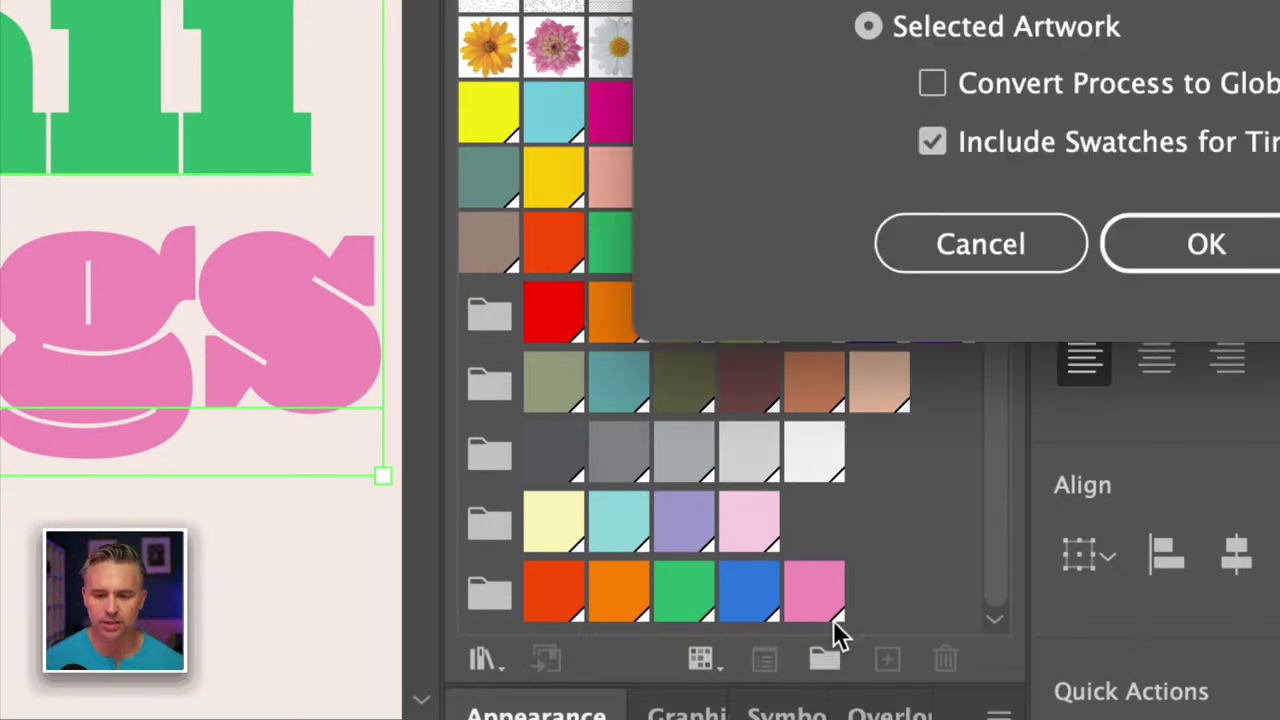
left_click(1203, 250)
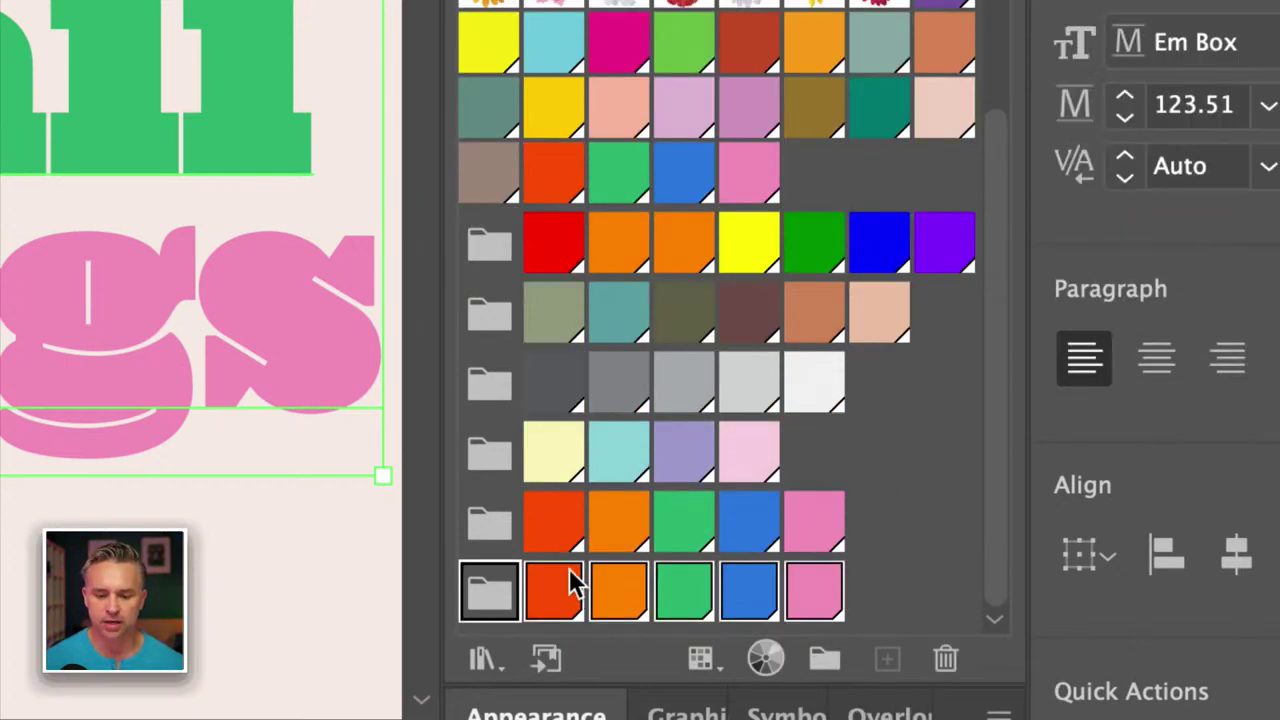
left_click(946, 658)
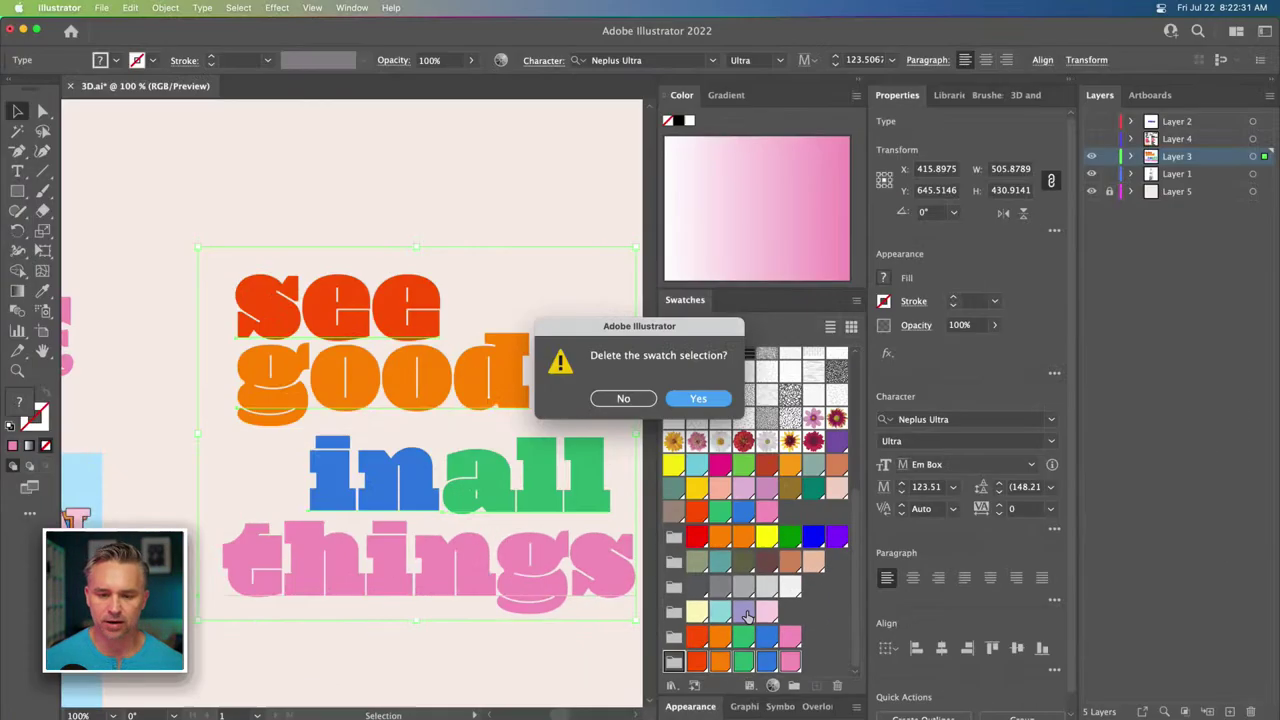
left_click(690, 399)
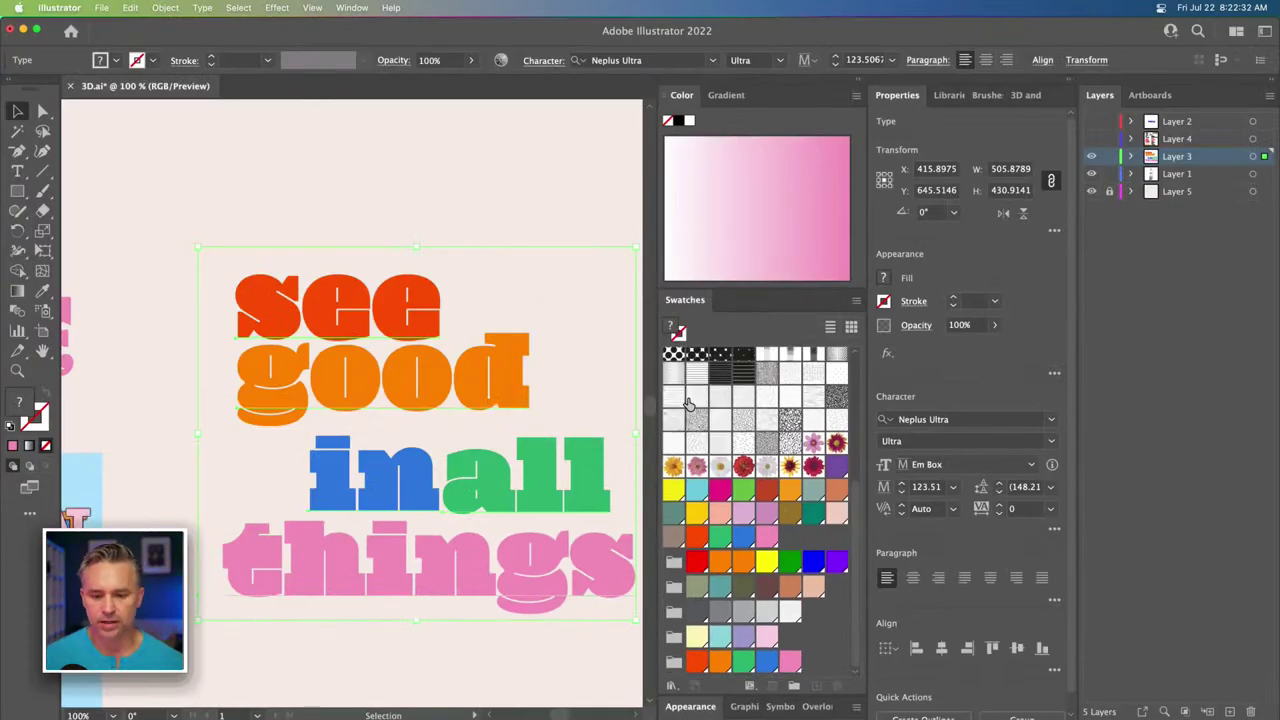
Create another color group from the colors of the "NICE" artwork and deselect the artwork.
left_click(362, 185)
left_click_drag(154, 209, 531, 243)
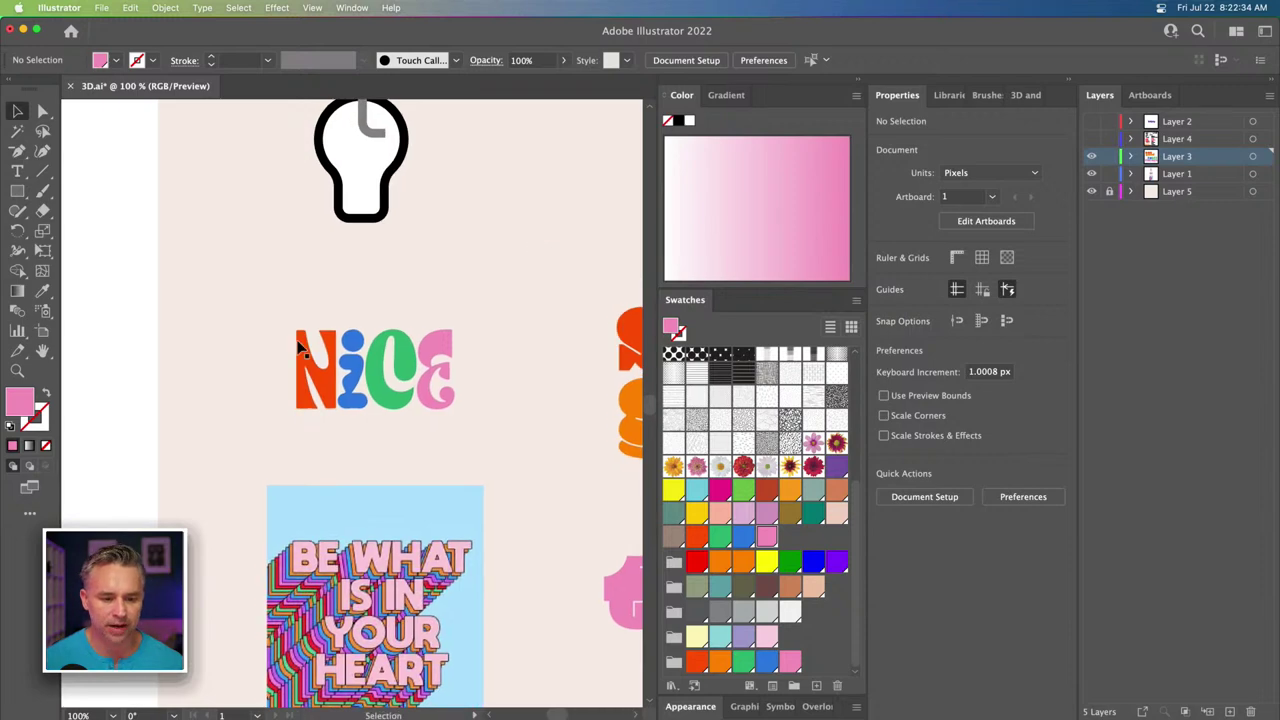
left_click(324, 374)
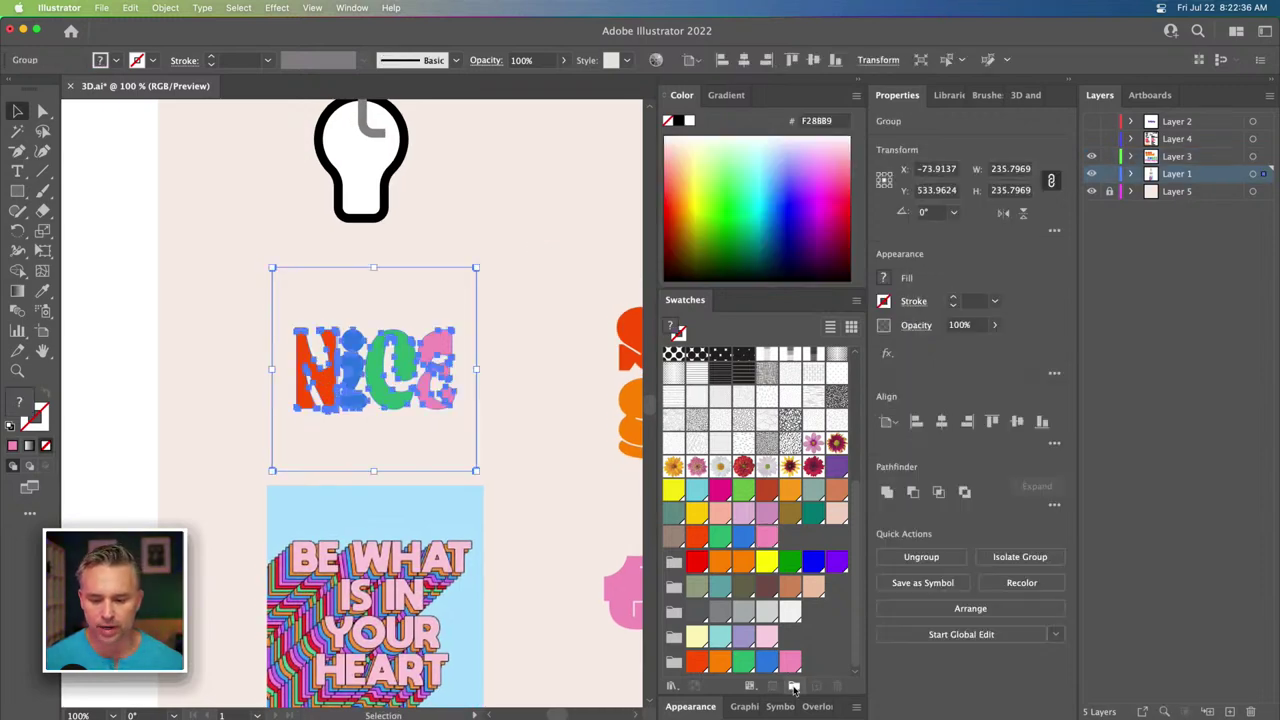
left_click(794, 688)
left_click(931, 535)
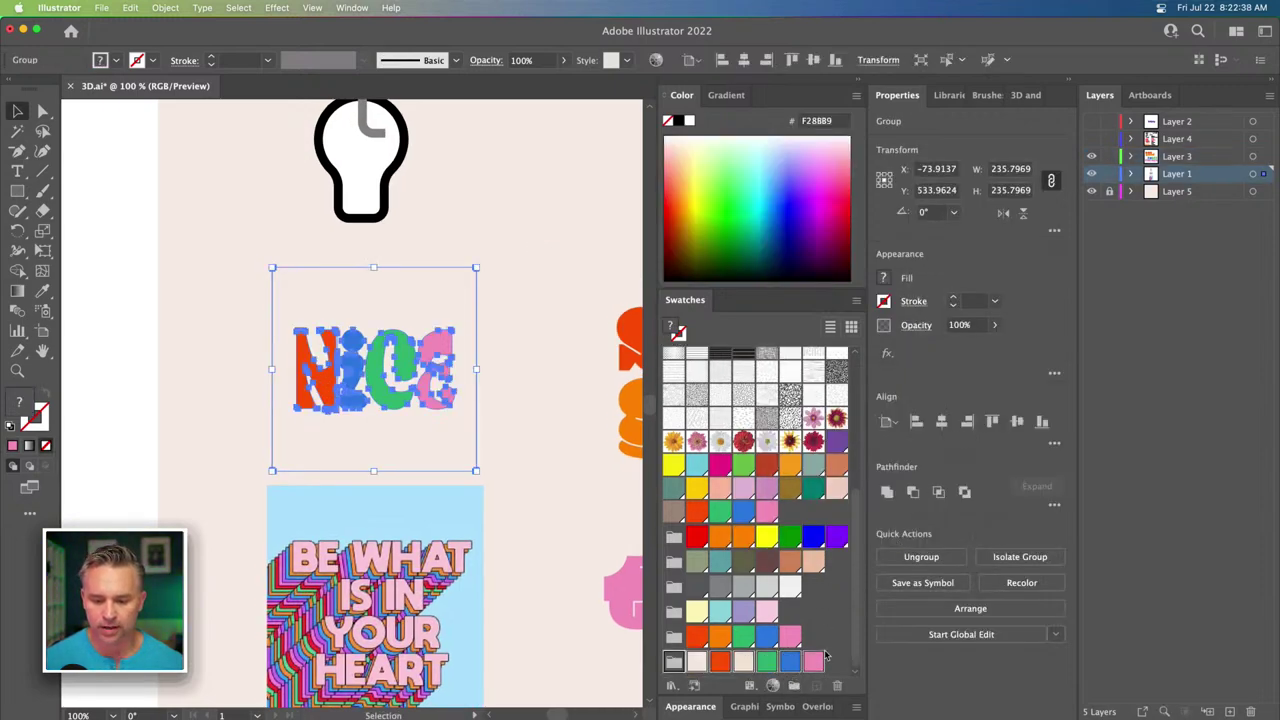
left_click_drag(537, 397, 154, 343)
left_click(220, 333)
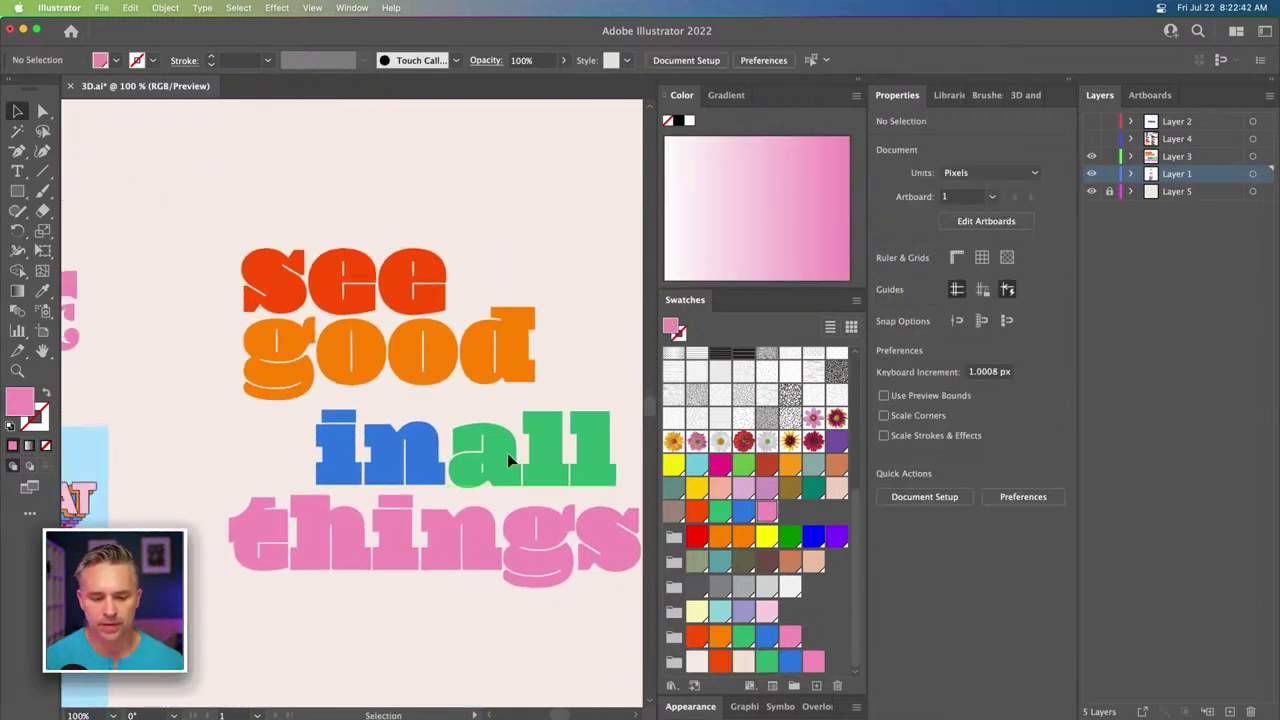
Shift the word "good" slightly right and down and fill it with the saved blue swatch.
left_click(510, 460)
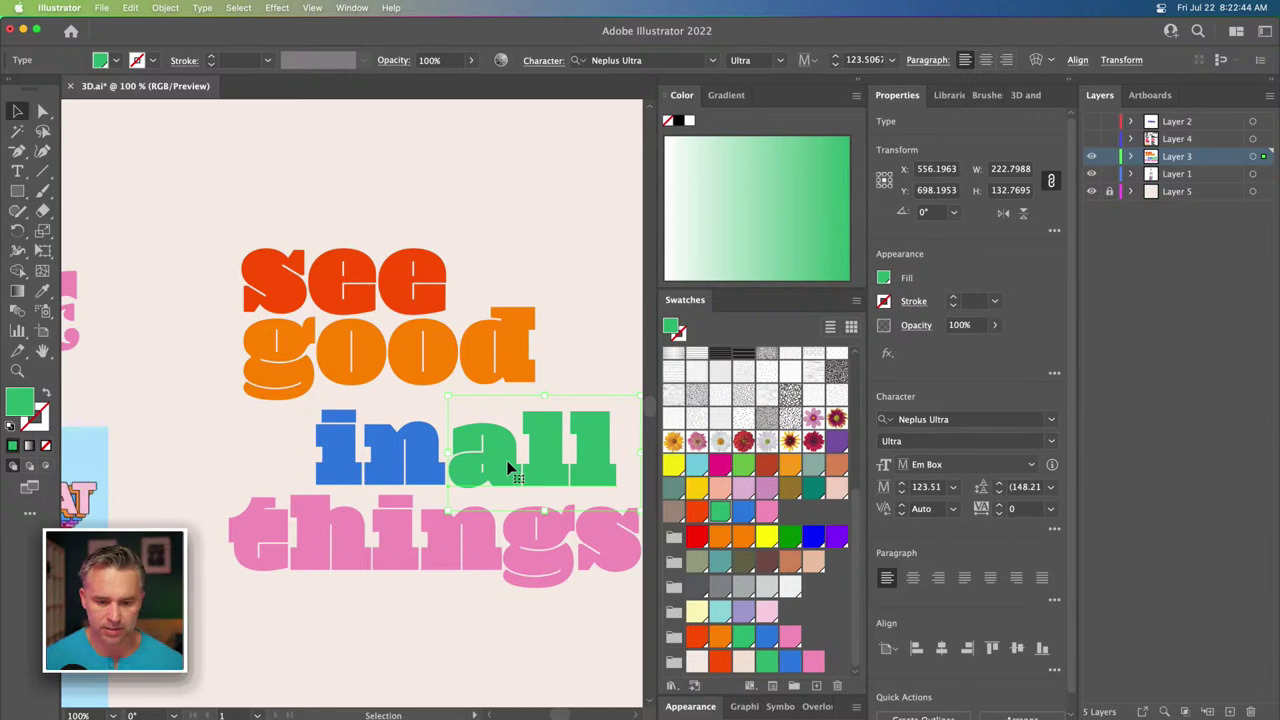
left_click(366, 366)
left_click_drag(366, 366, 386, 374)
key("i")
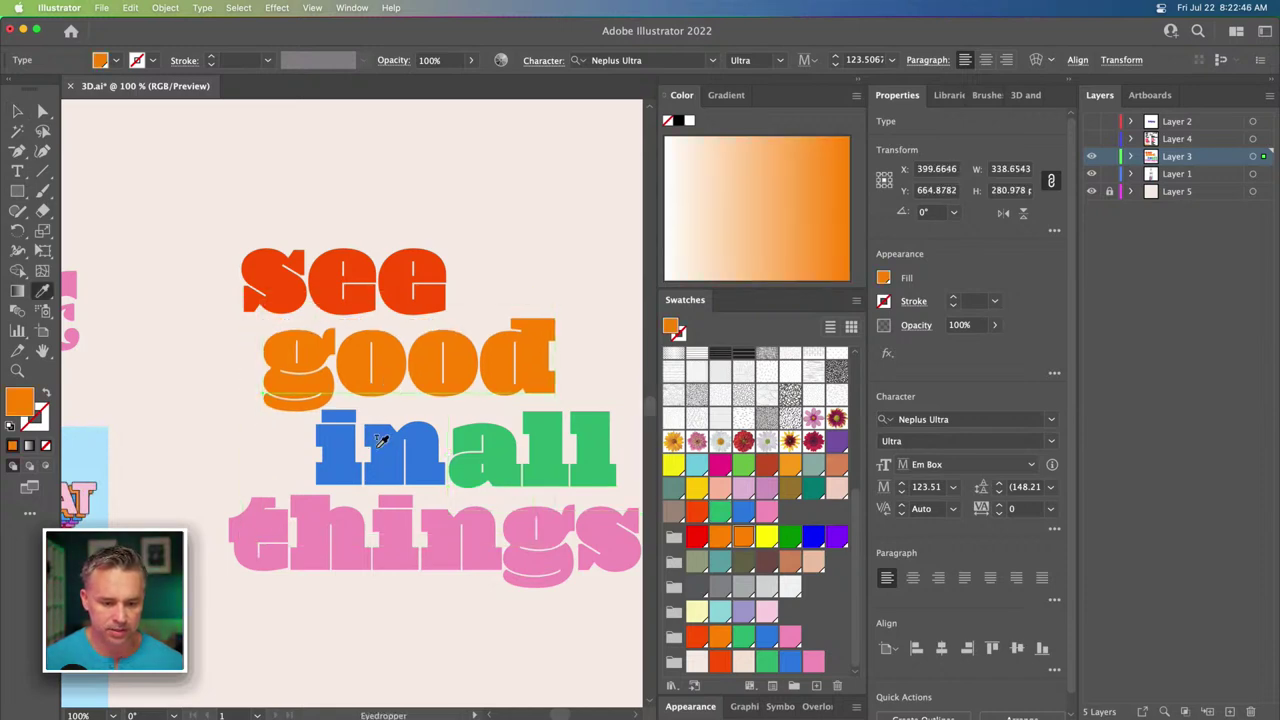
left_click(743, 511)
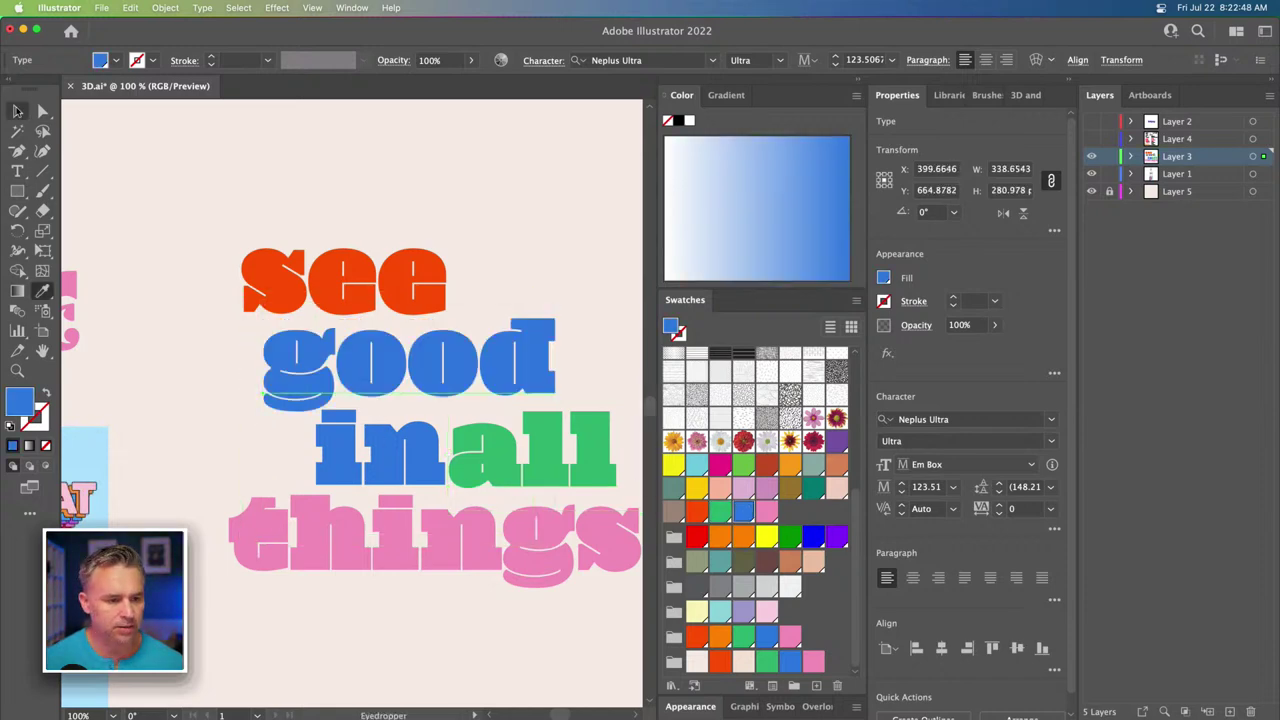
Select the word "in" for a new fill color.
left_click(17, 110)
left_click(386, 457)
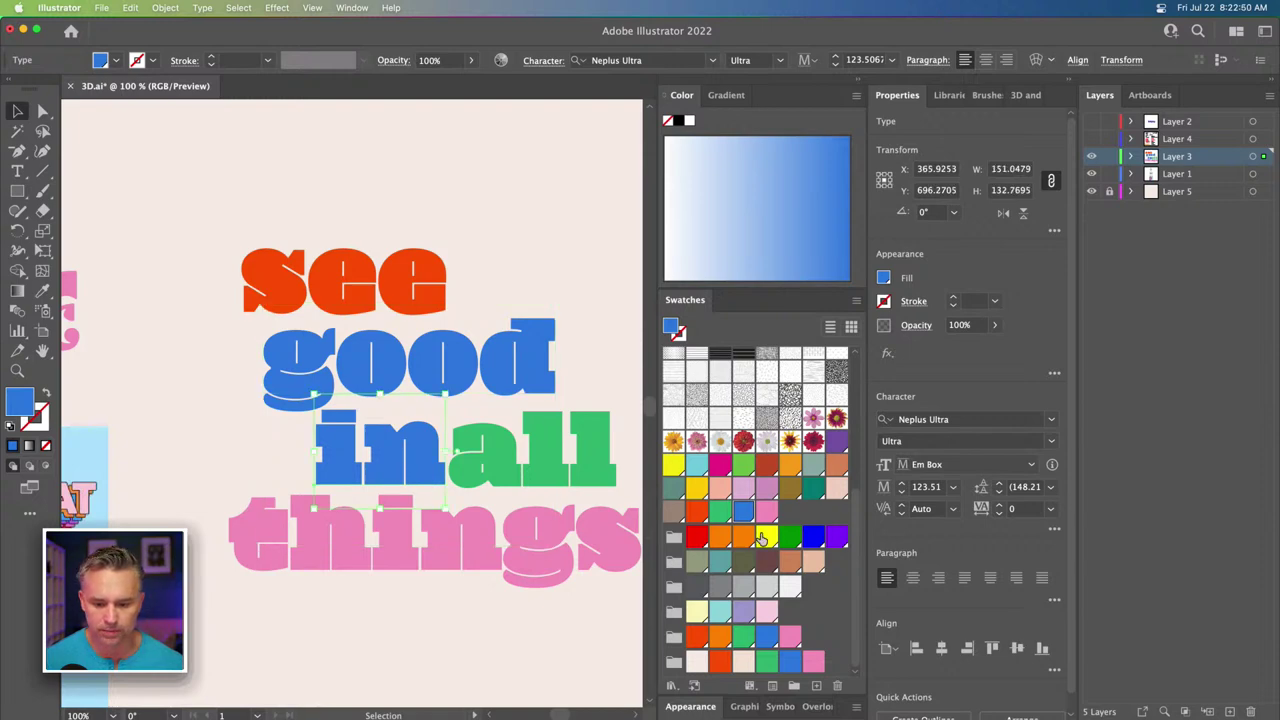
Fill the word "in" with the golden-yellow swatch named "orange", after trying bright yellow, and deselect it.
left_click(765, 538)
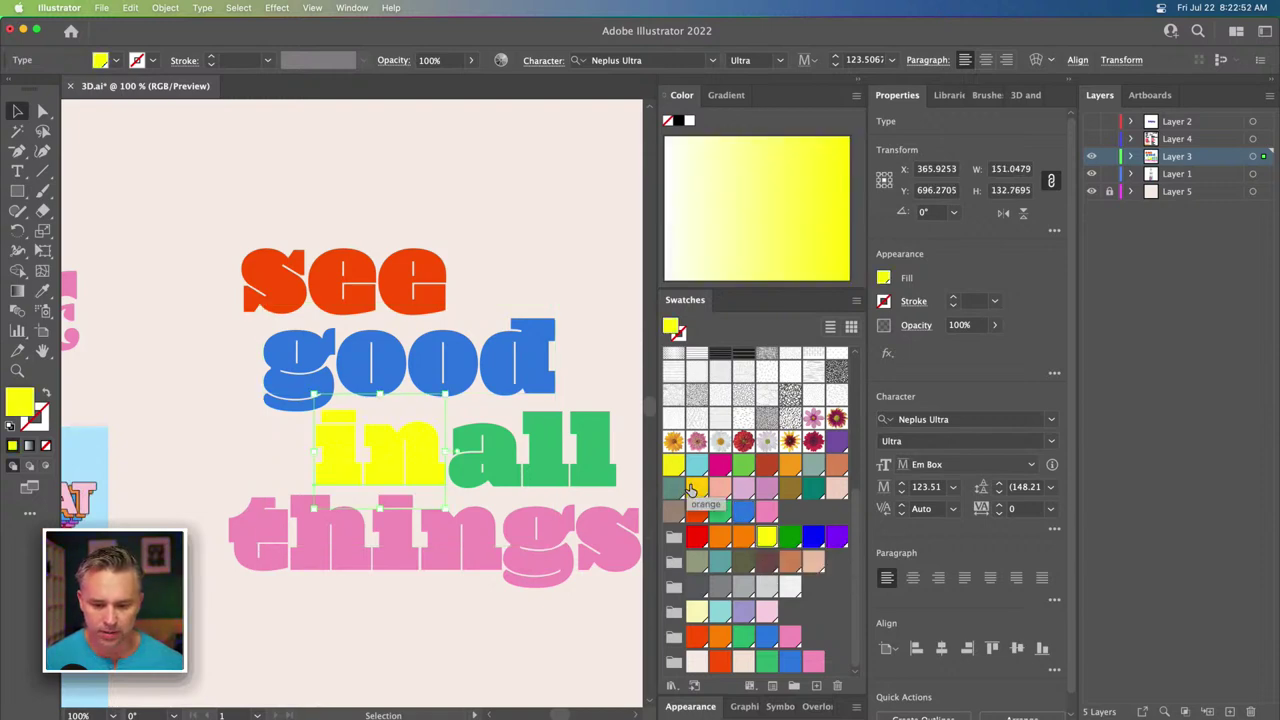
left_click(690, 490)
left_click(151, 357)
scroll(177, 377, "right", 3)
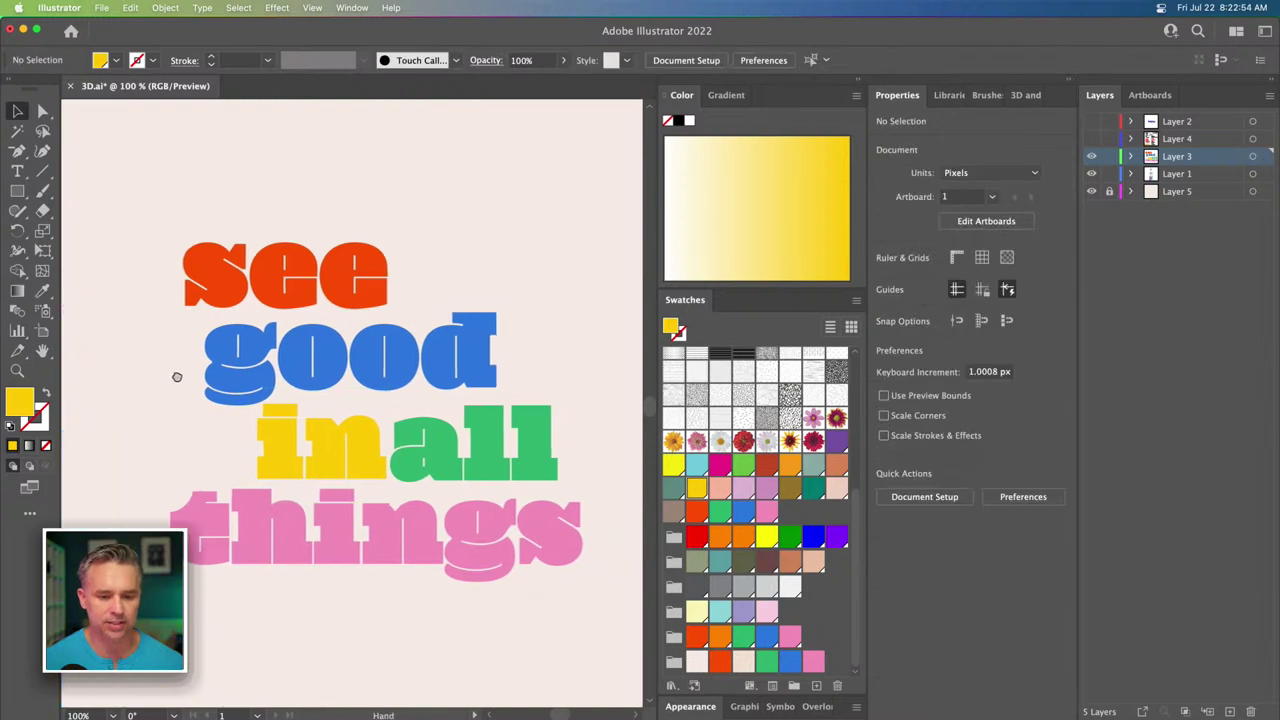
left_click_drag(177, 377, 229, 396)
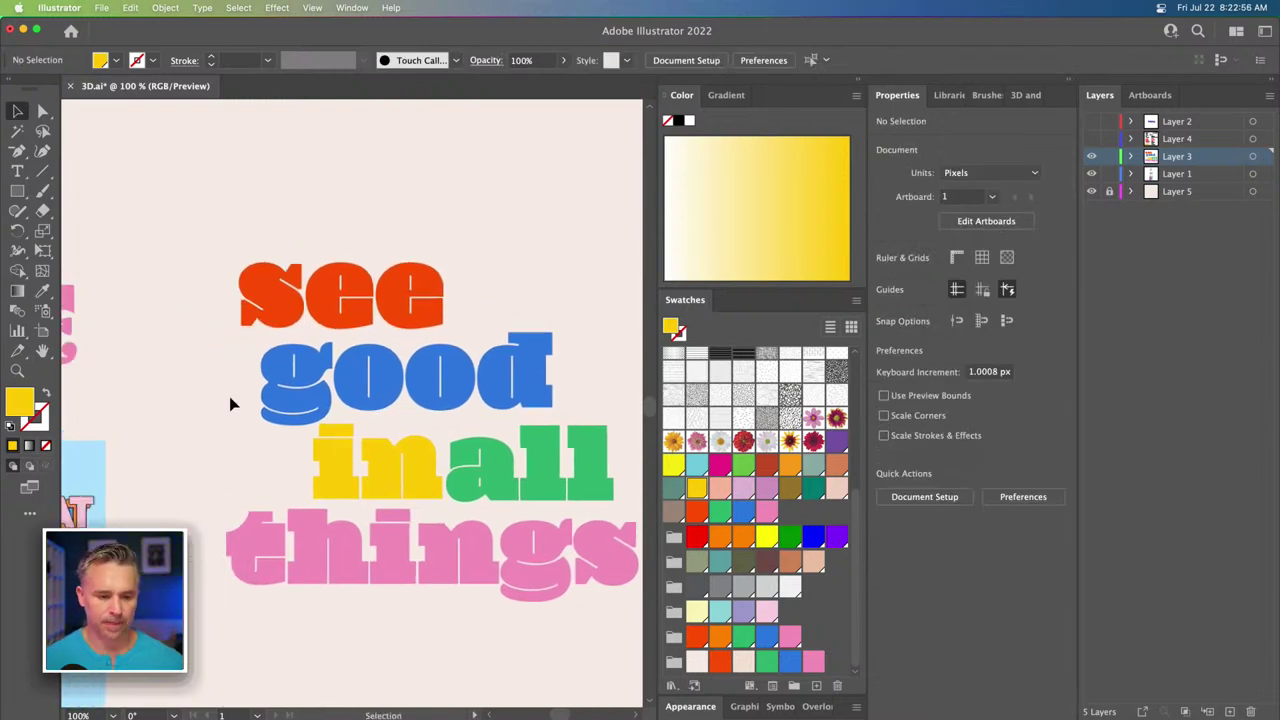
Examine the colours and spacing of the stacked words in the "see good in all things" lettering, both up close and as a whole.
left_click(1068, 80)
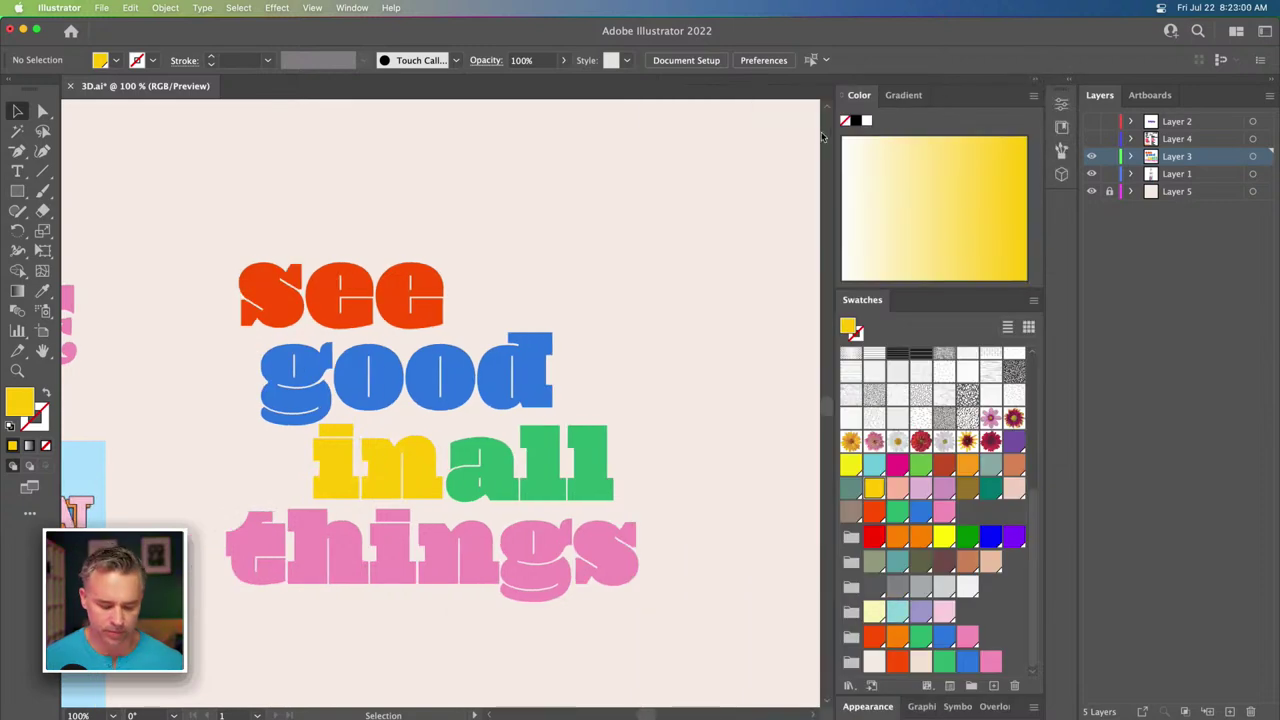
key("super+equal")
left_click_drag(530, 296, 554, 270)
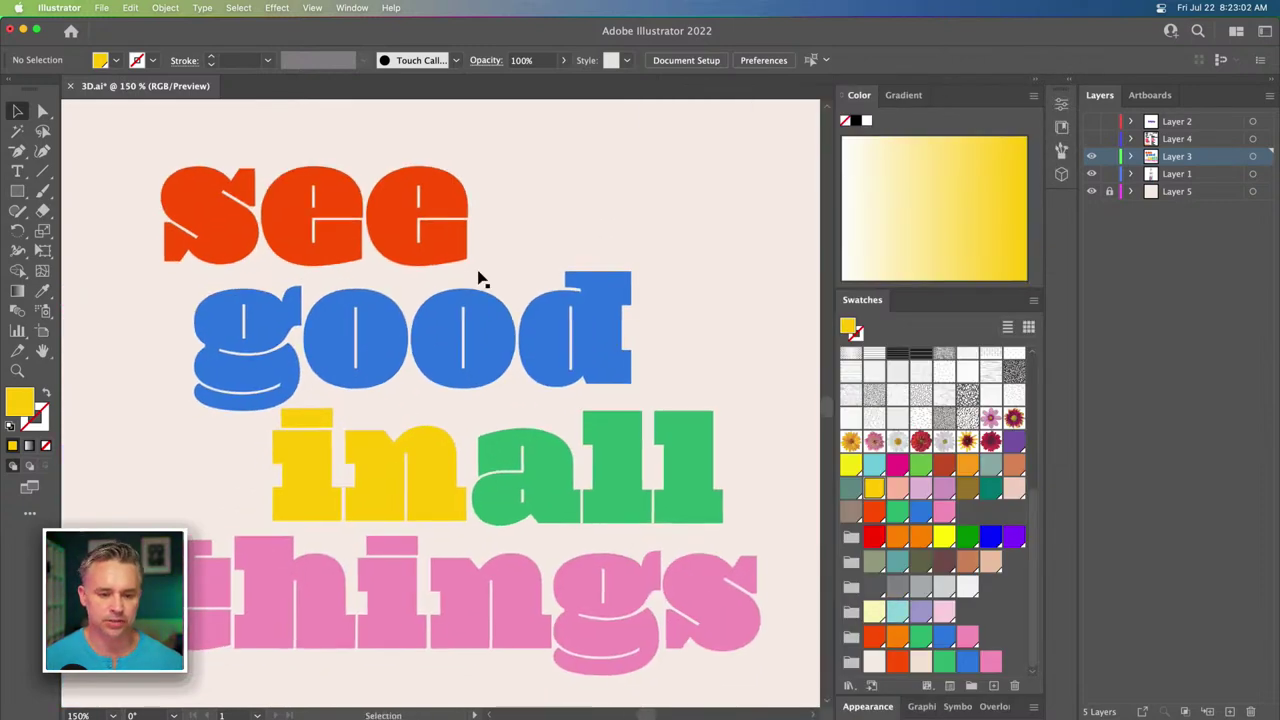
left_click(312, 480)
left_click(588, 156)
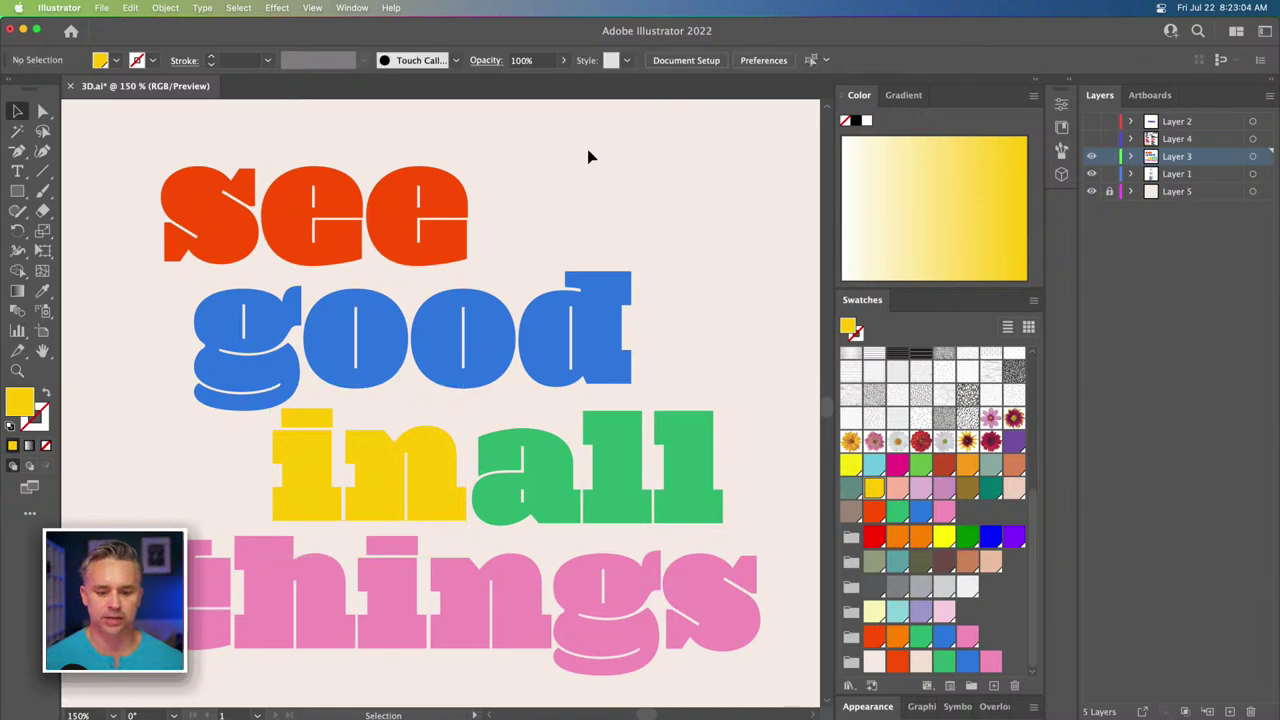
key("super+minus")
key("super+minus")
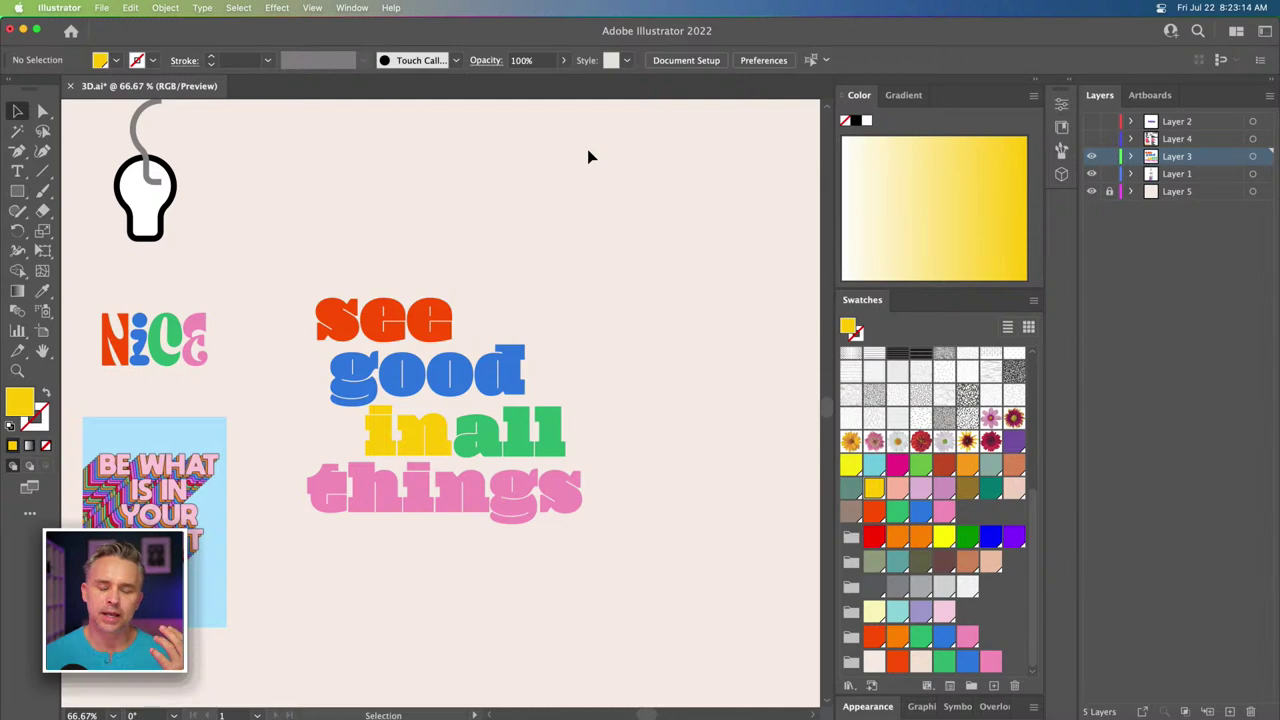
key("super+equal")
key("super+equal")
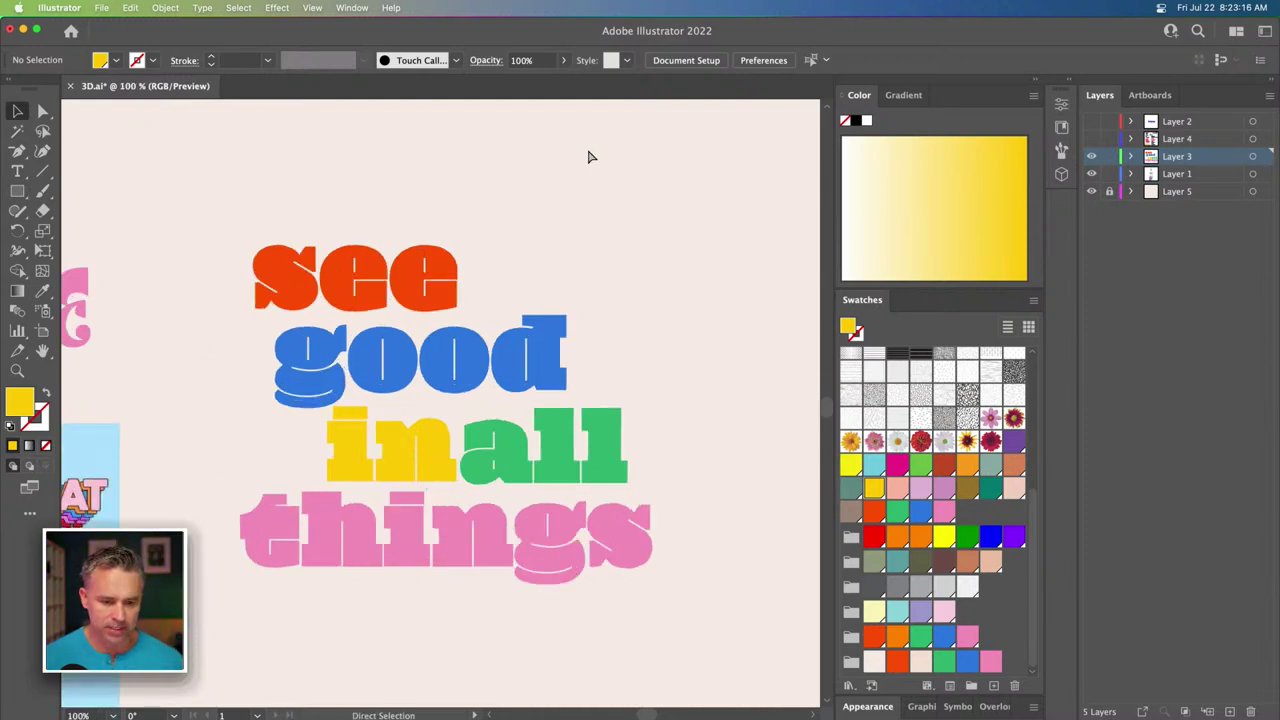
left_click(307, 448)
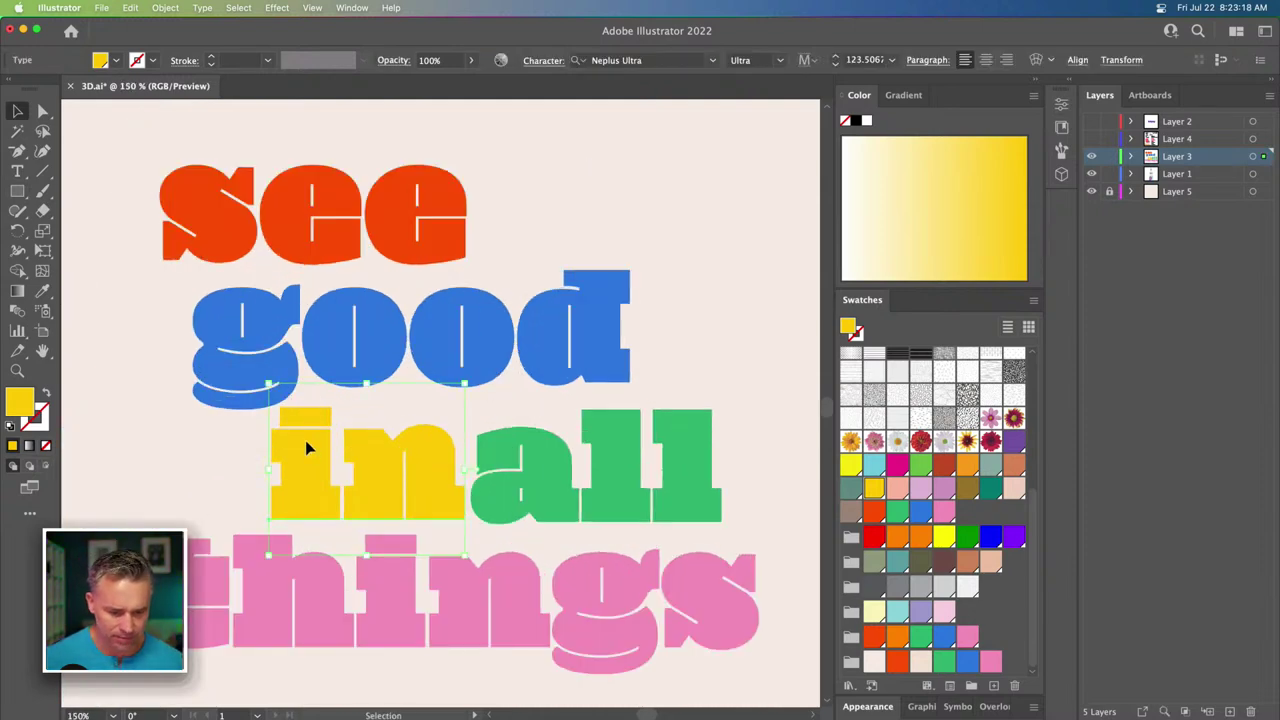
left_click(518, 219)
key("super+minus")
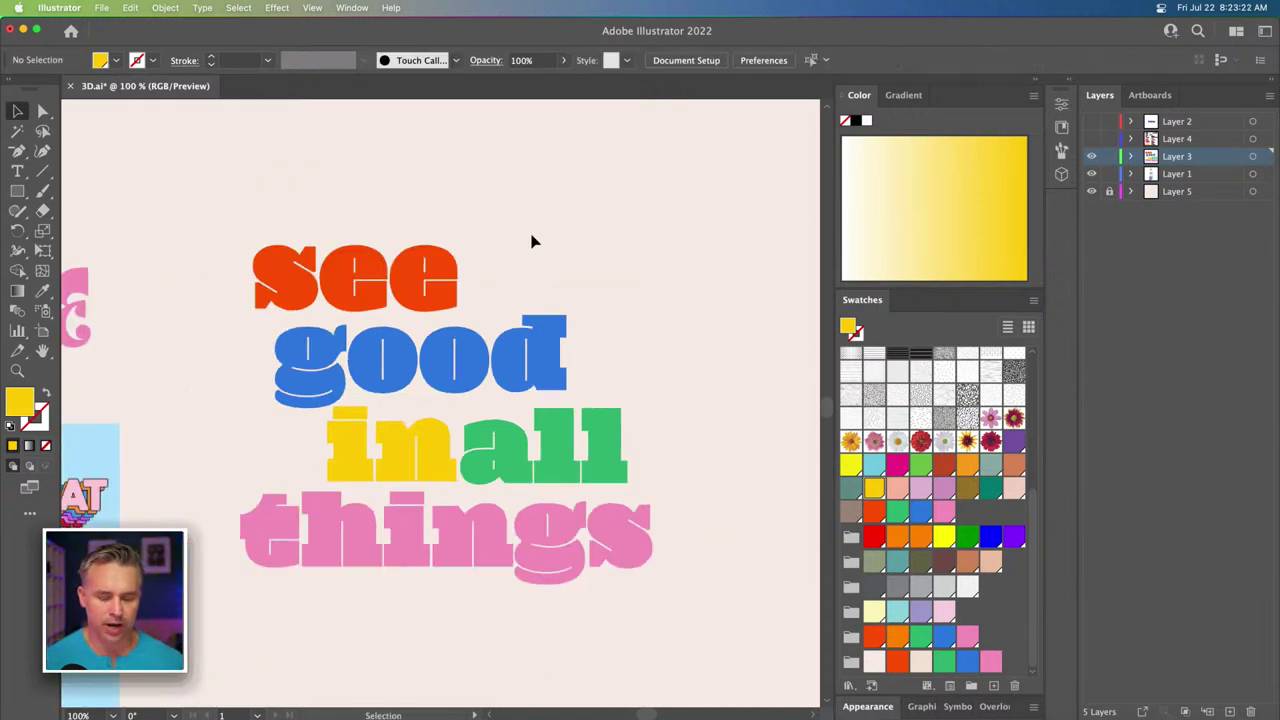
Try to apply the Inflate 3D type to all the separate text objects of the "see good in all things" lettering at once.
left_click_drag(263, 180, 602, 599)
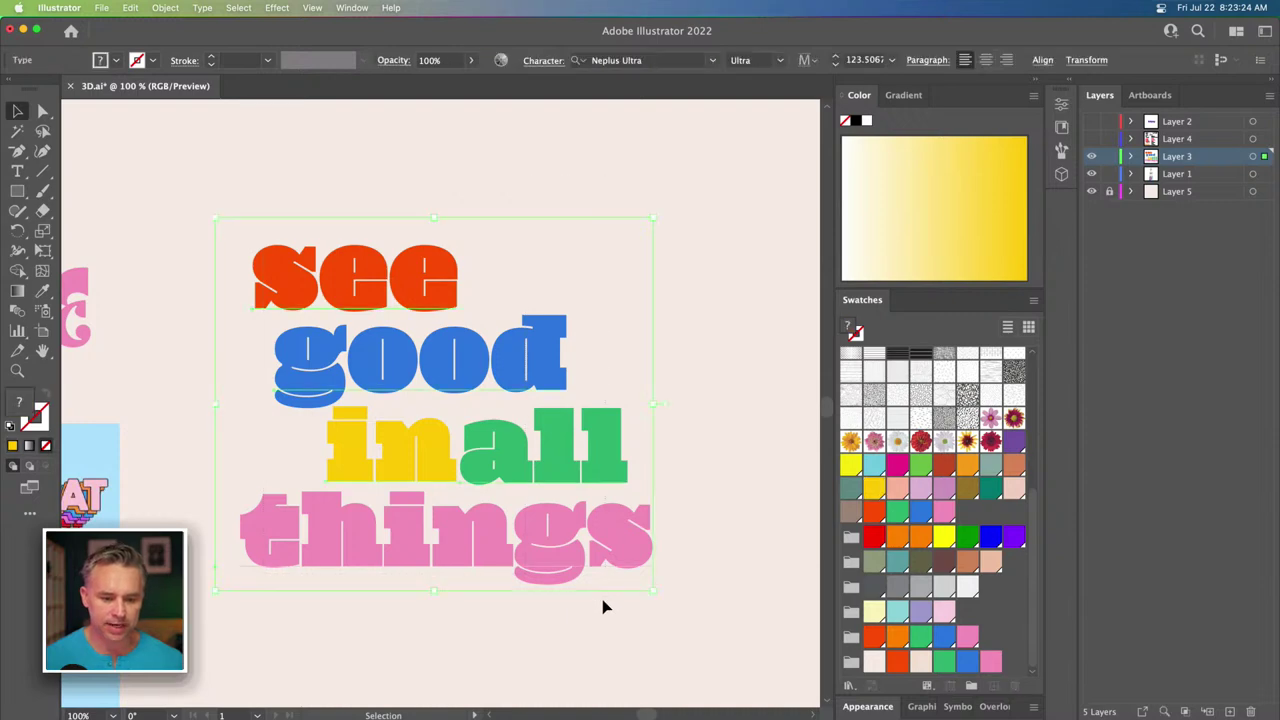
left_click(1071, 84)
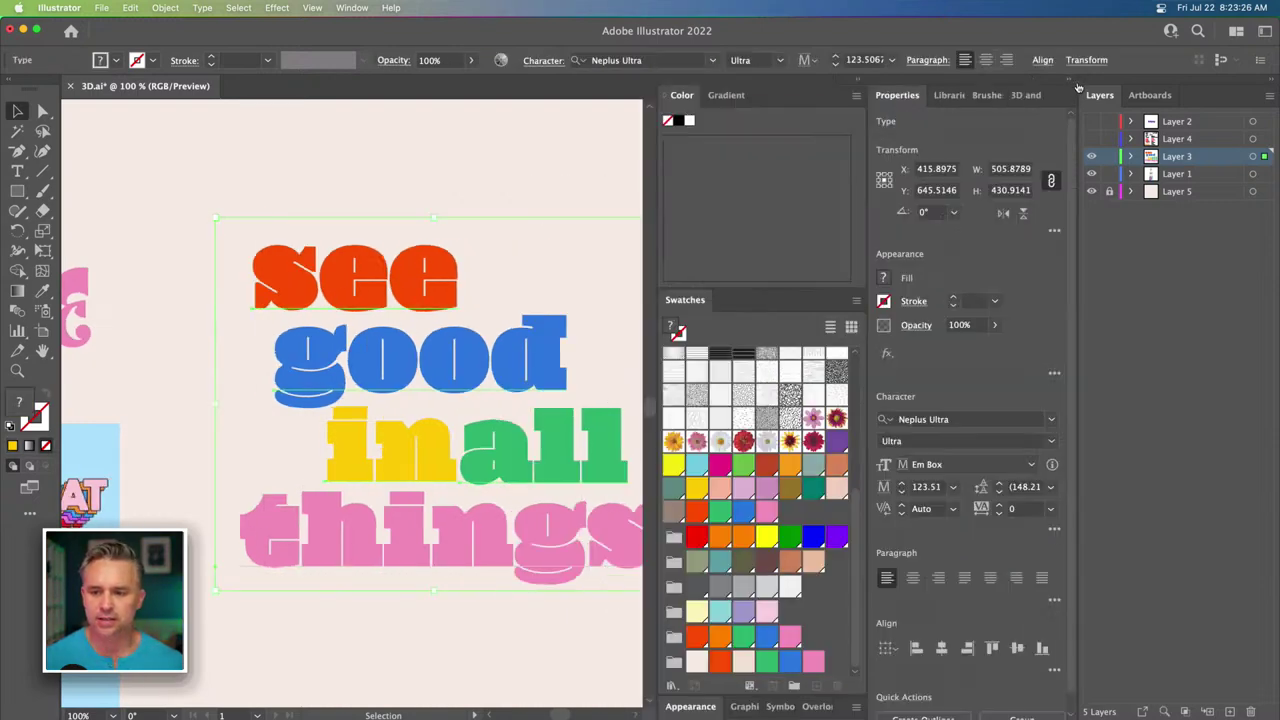
left_click(1025, 95)
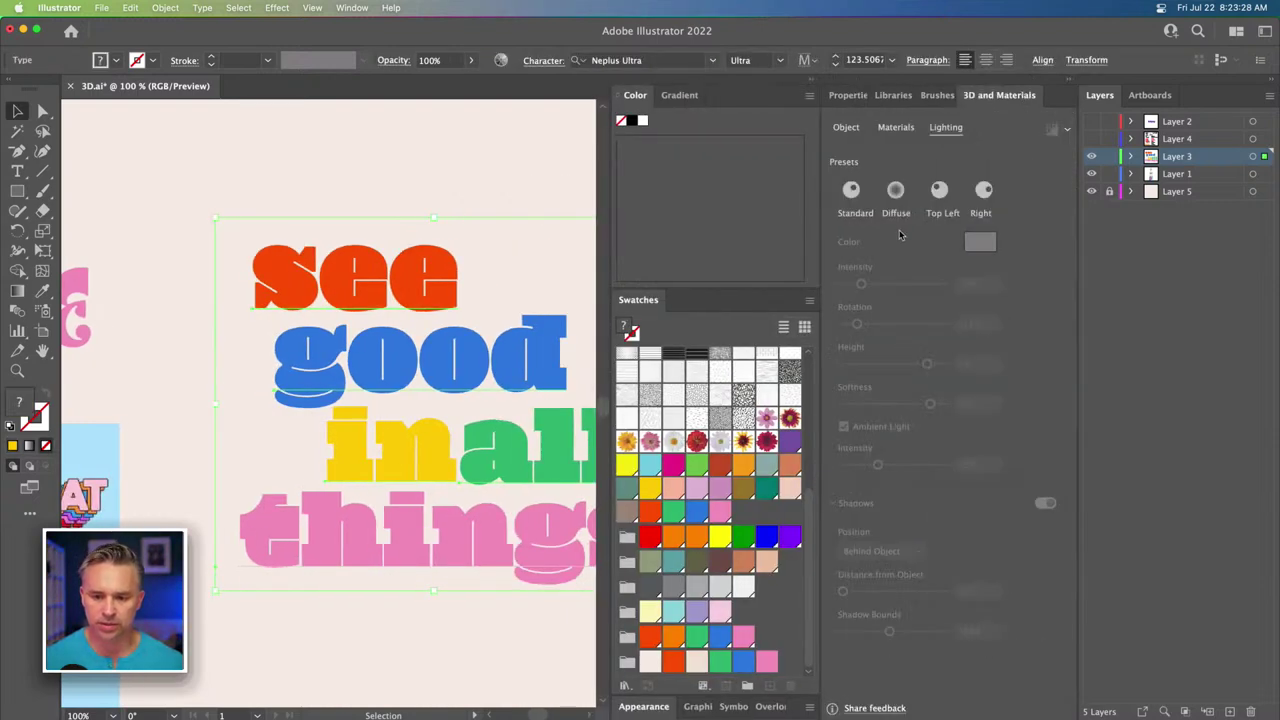
left_click(847, 128)
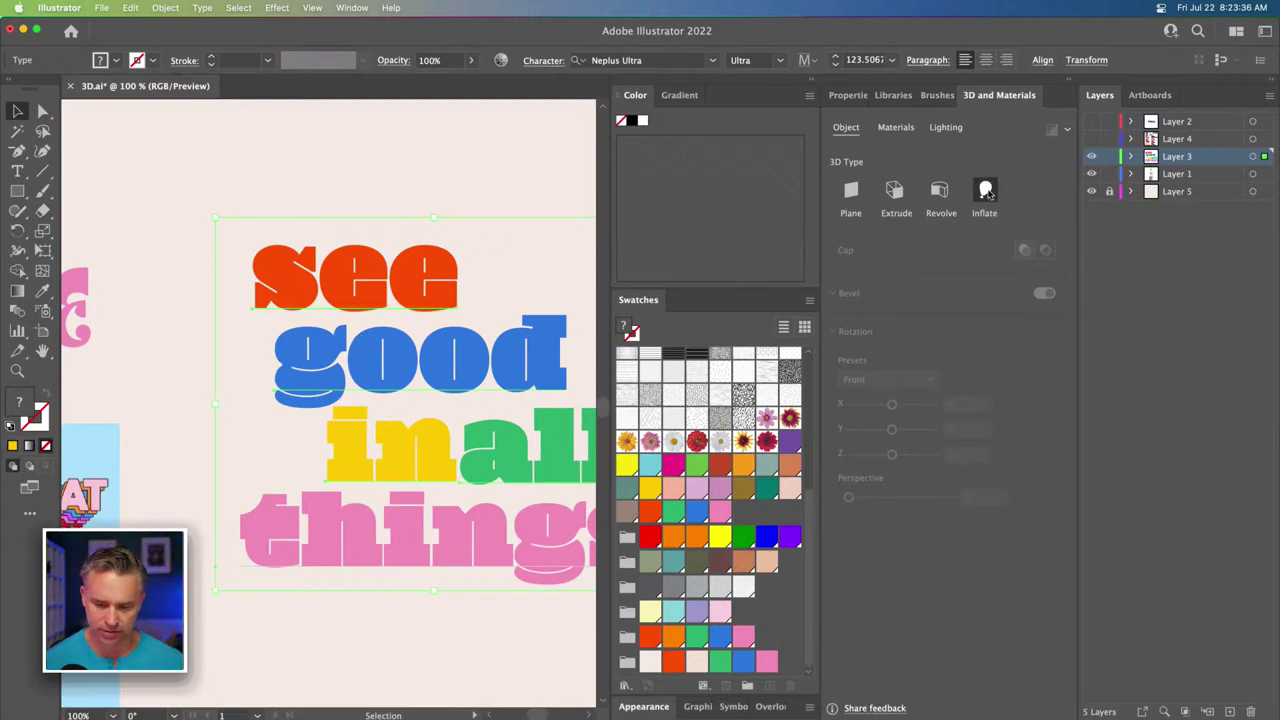
left_click(986, 191)
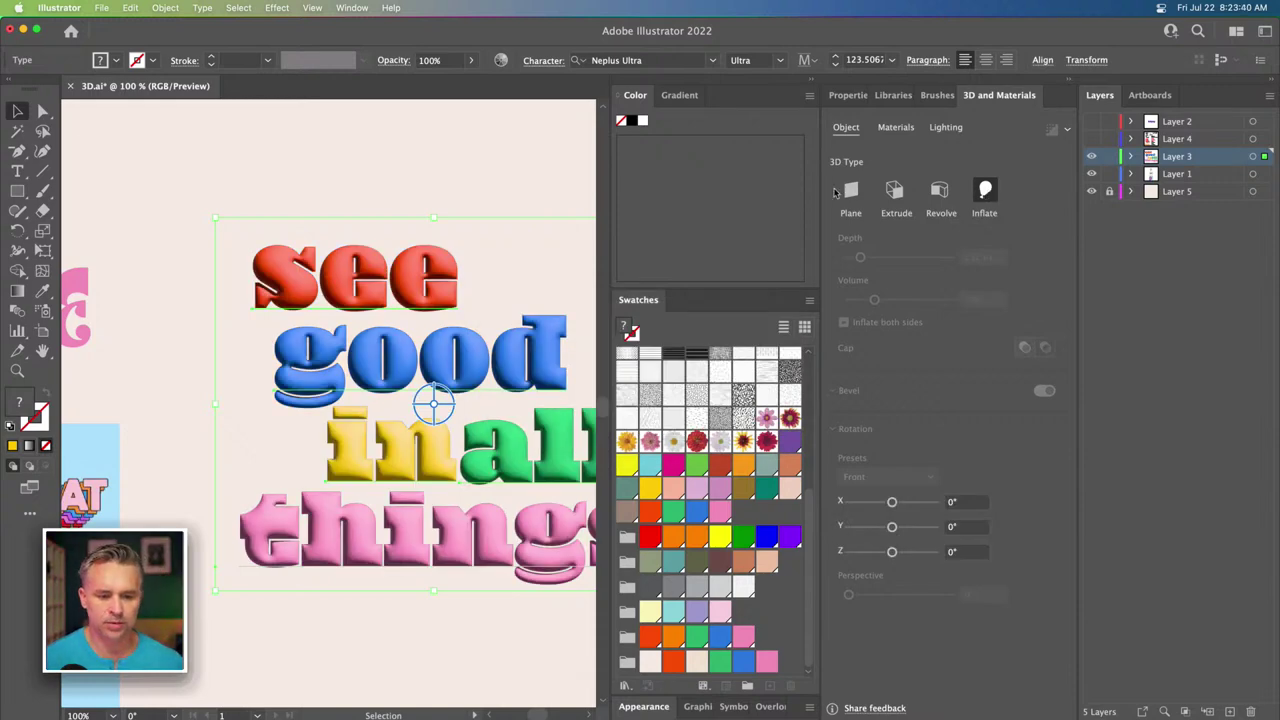
left_click(812, 80)
left_click_drag(449, 206, 480, 194)
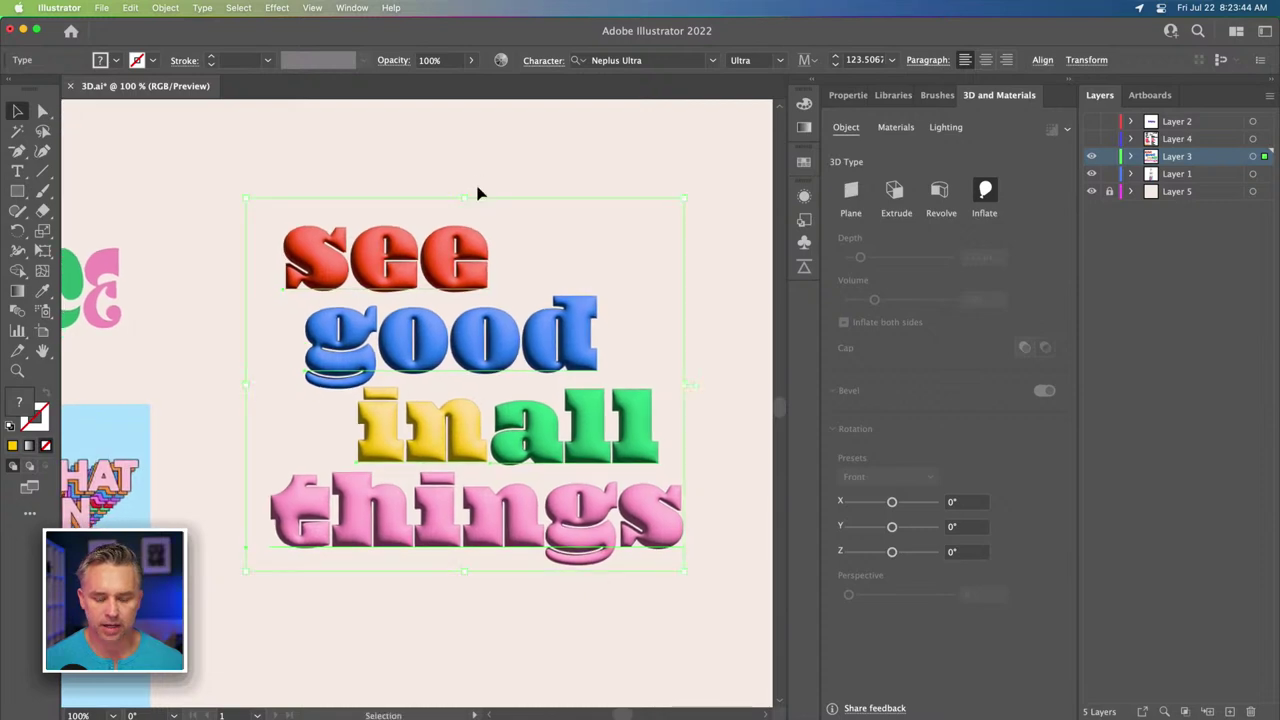
Try the Diffuse and Top Left lighting presets on all the selected inflated words.
left_click(932, 127)
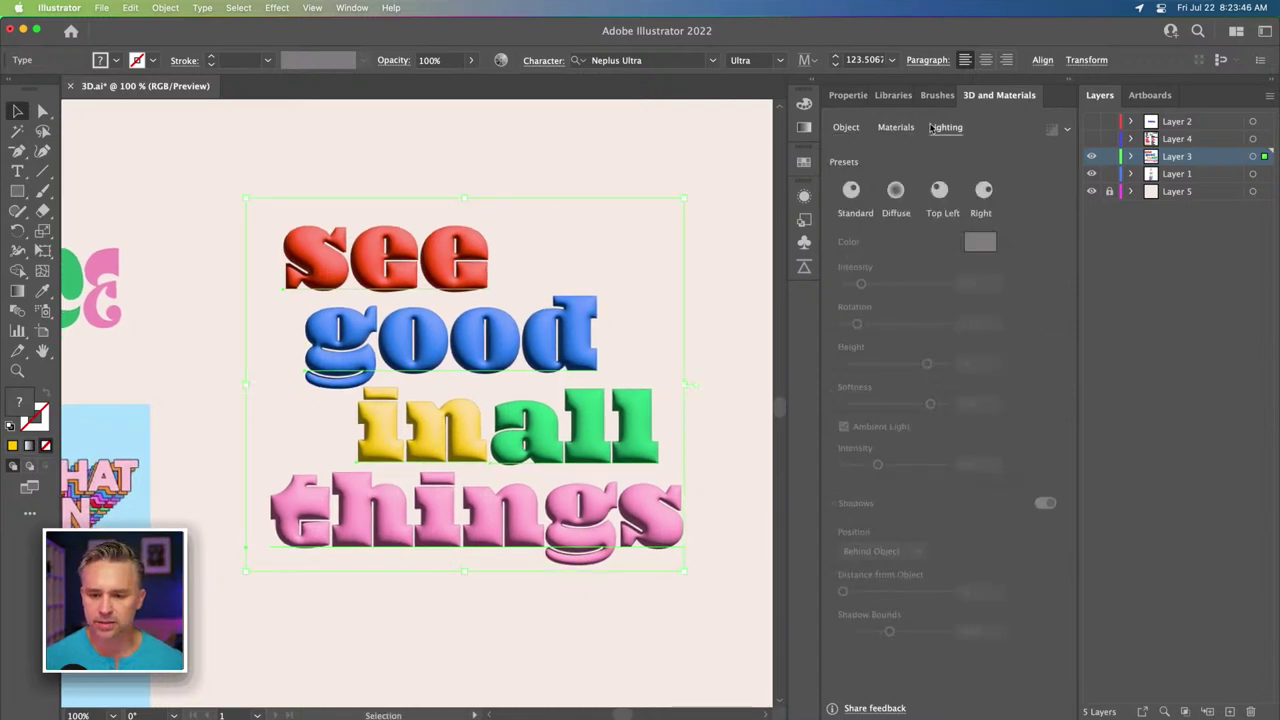
left_click(895, 192)
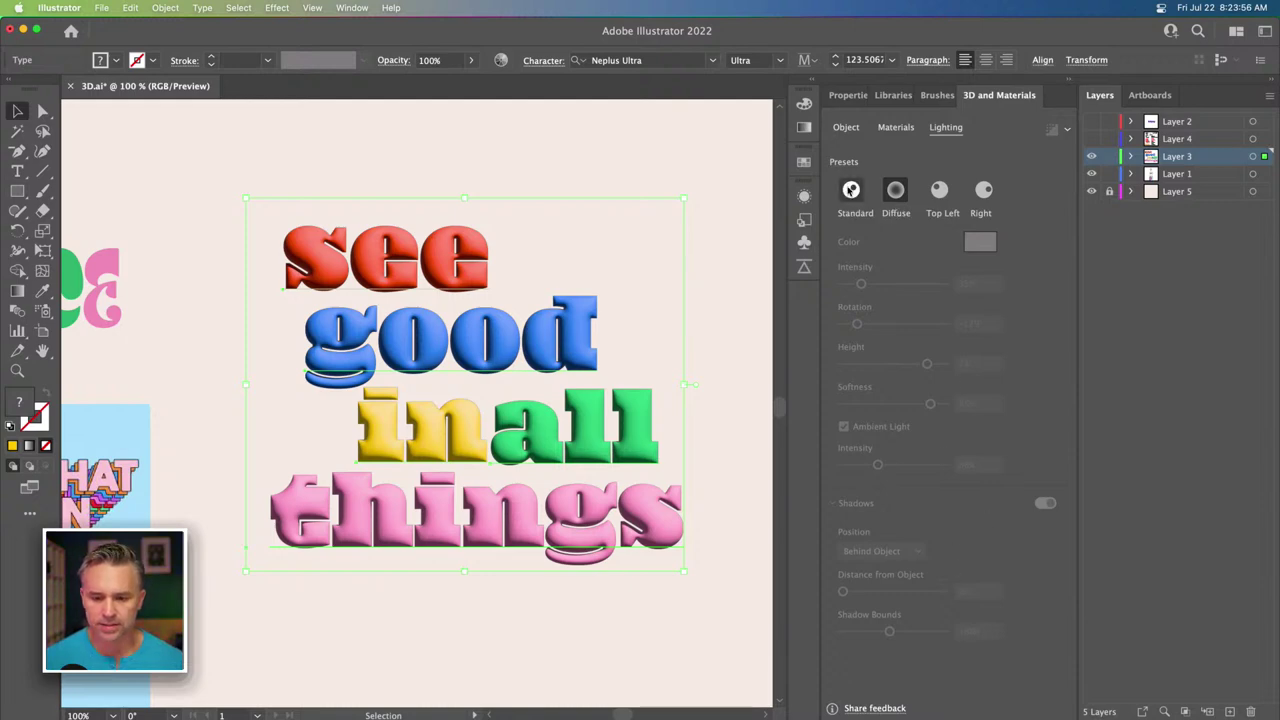
left_click(939, 190)
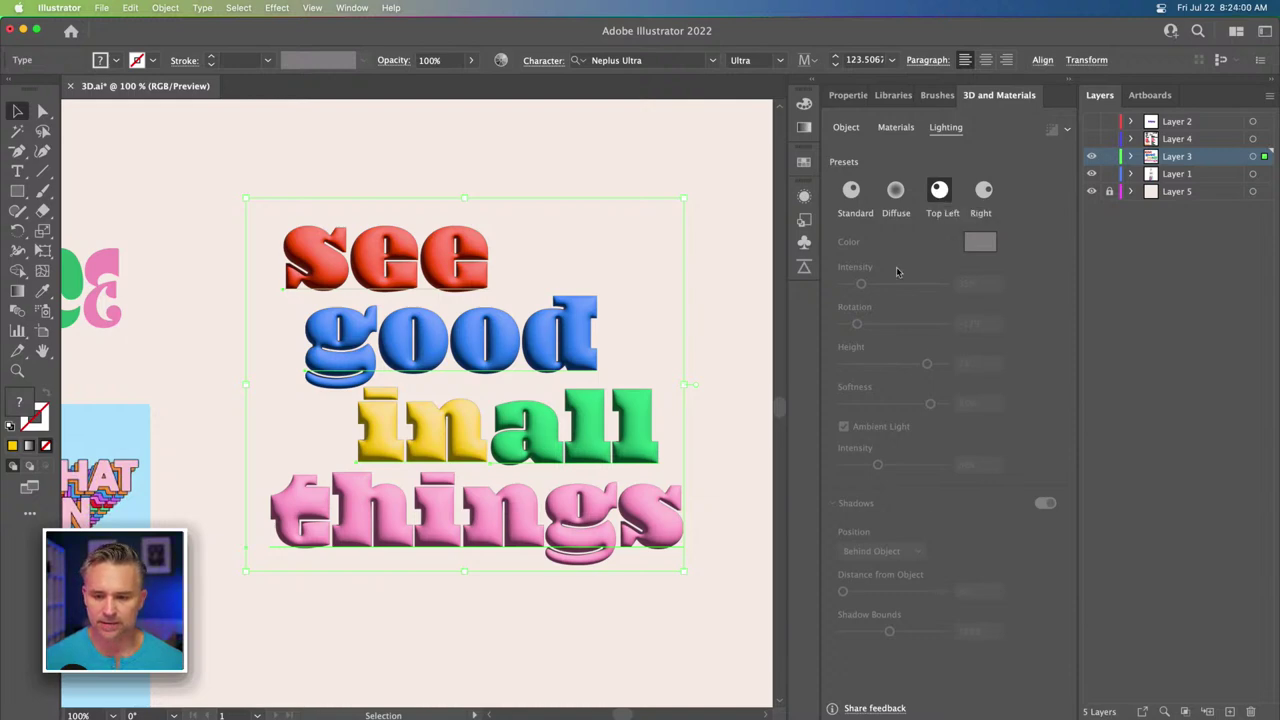
left_click(844, 130)
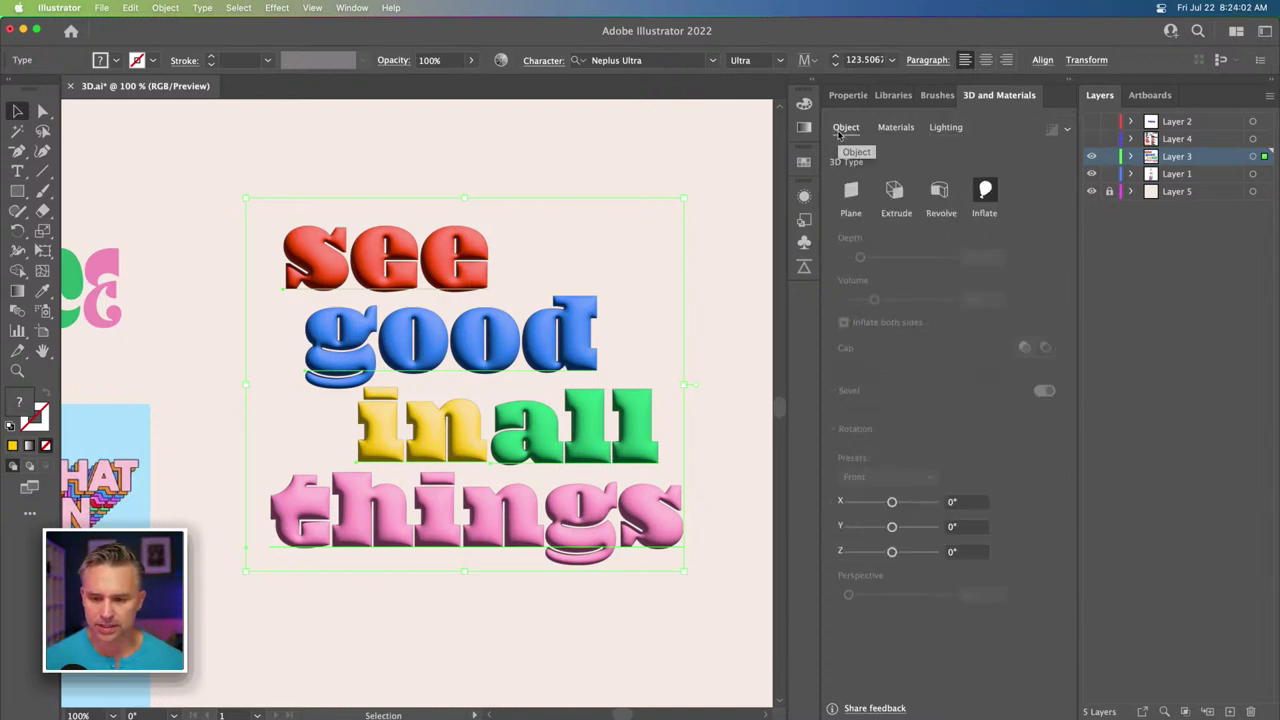
Check the 3D lighting settings of the inflated words one at a time.
left_click(452, 259)
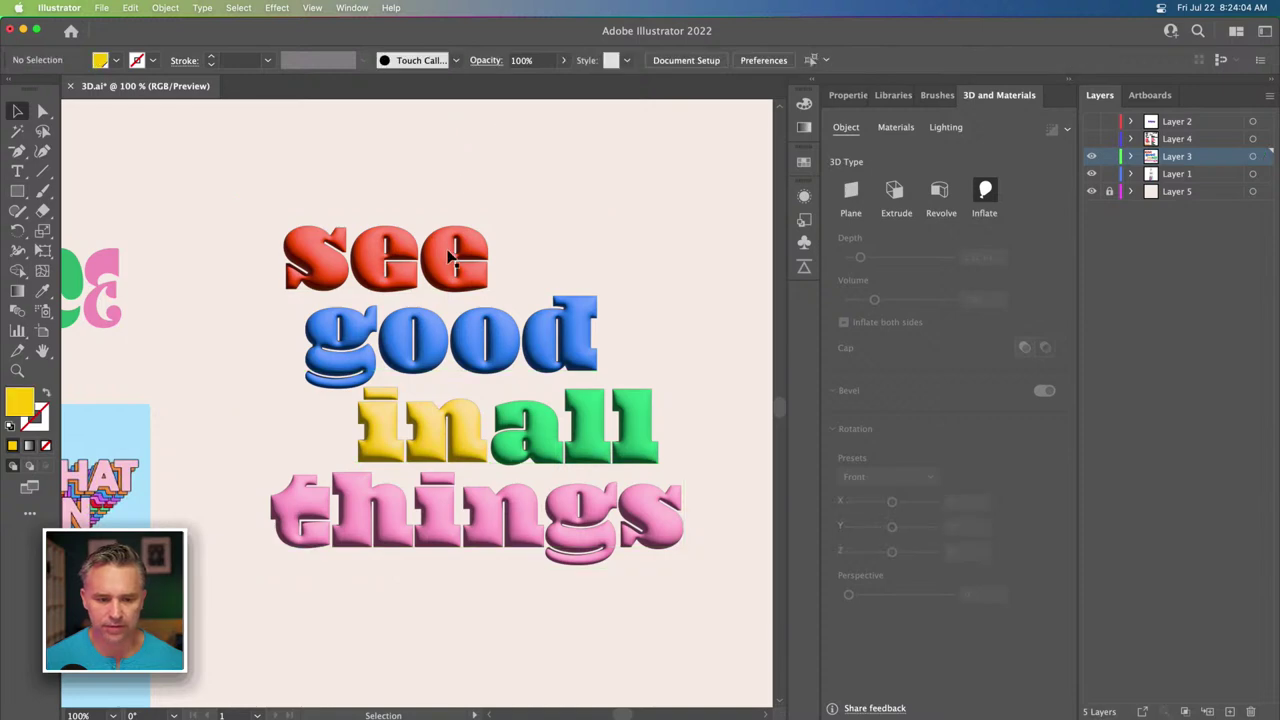
left_click(945, 127)
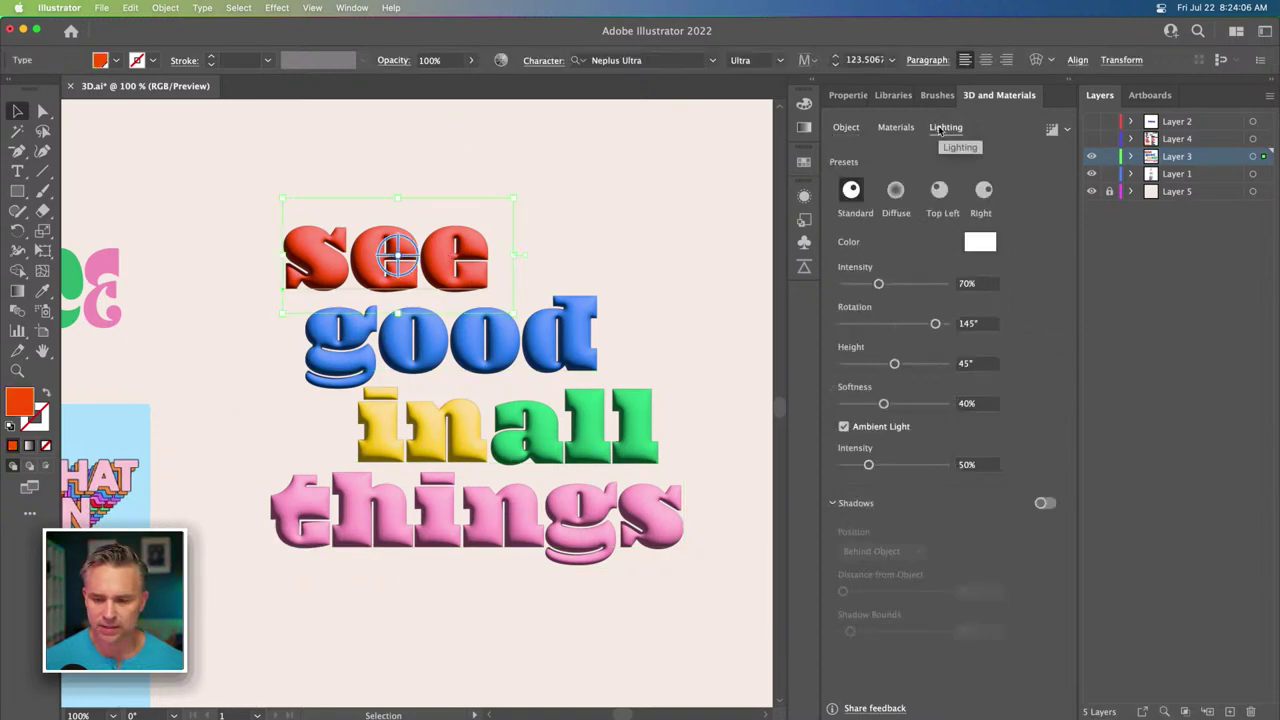
left_click(507, 372)
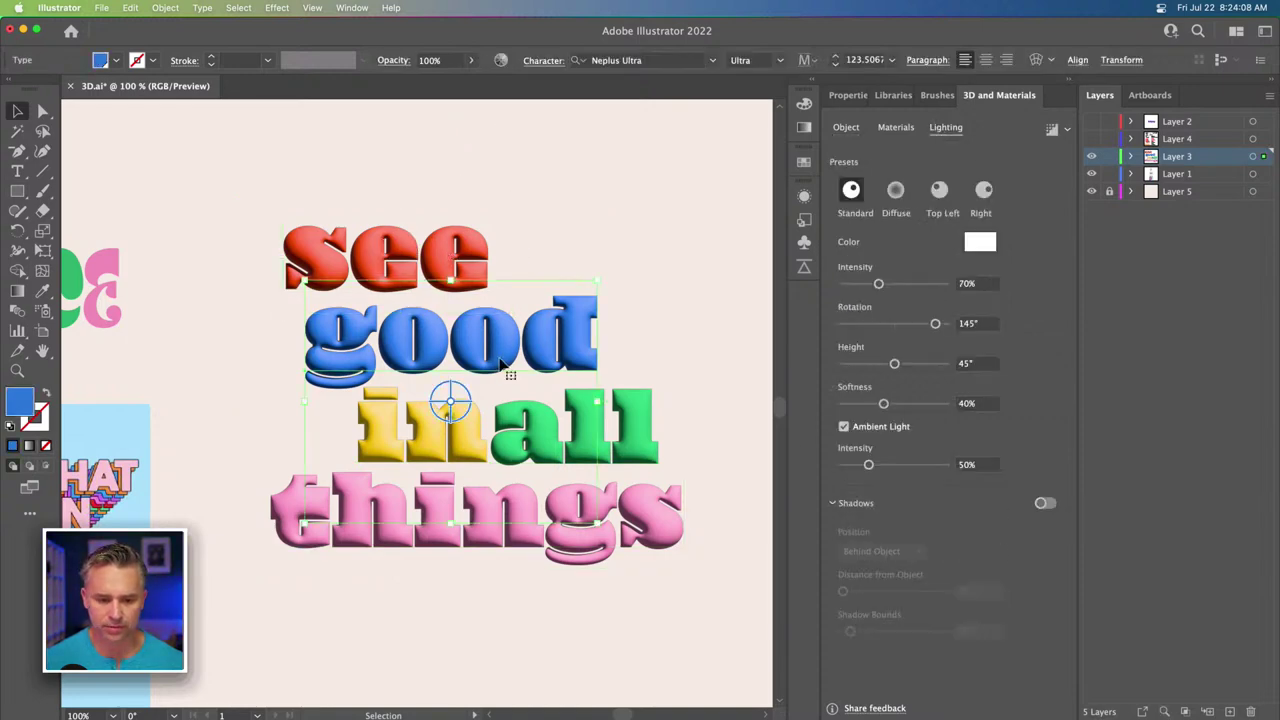
left_click(583, 568)
left_click(436, 208)
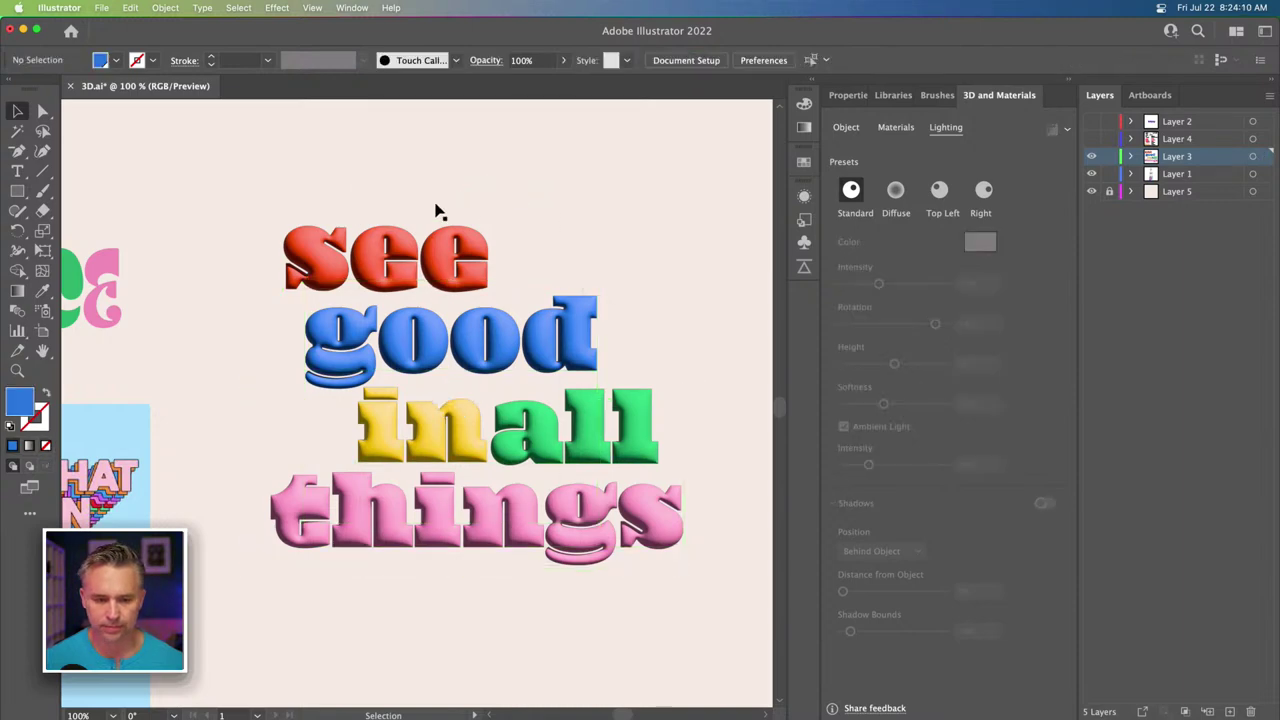
left_click(380, 296)
left_click(337, 131)
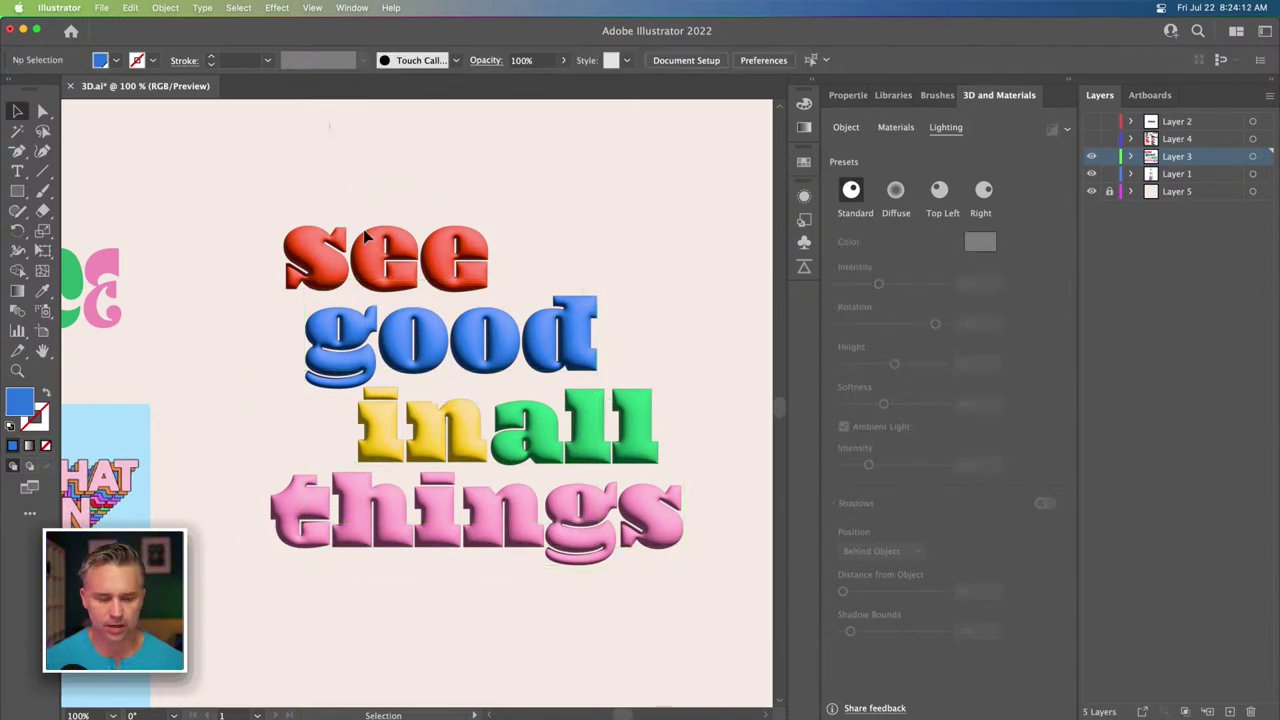
left_click(372, 262)
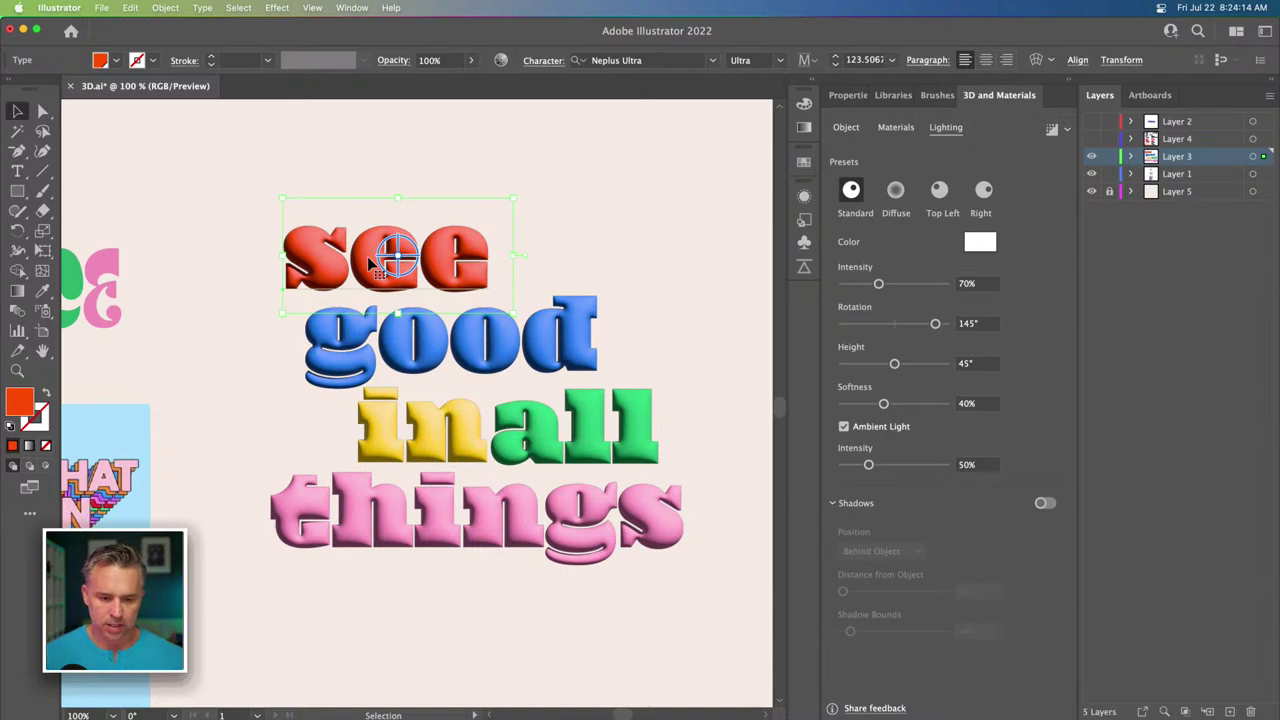
Undo the 3D effect on the separate words and group all of them into a single object.
key("super+z")
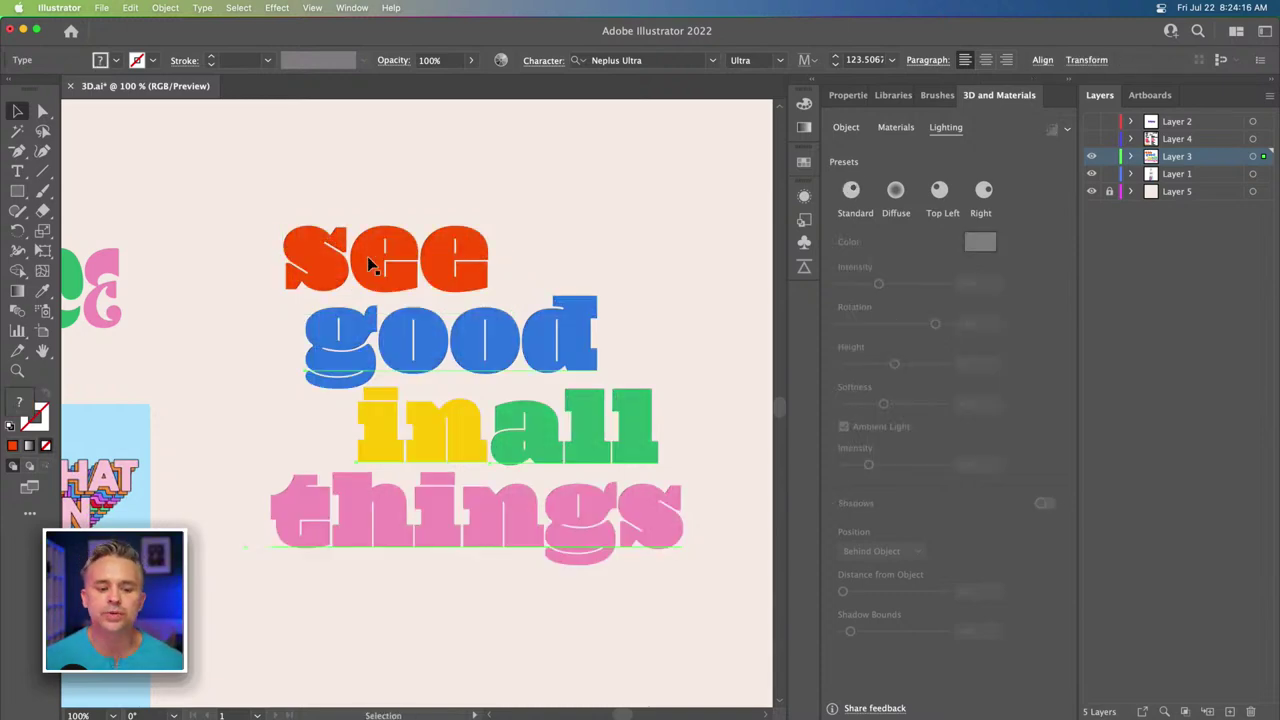
key("super+z")
left_click(384, 402)
right_click(425, 352)
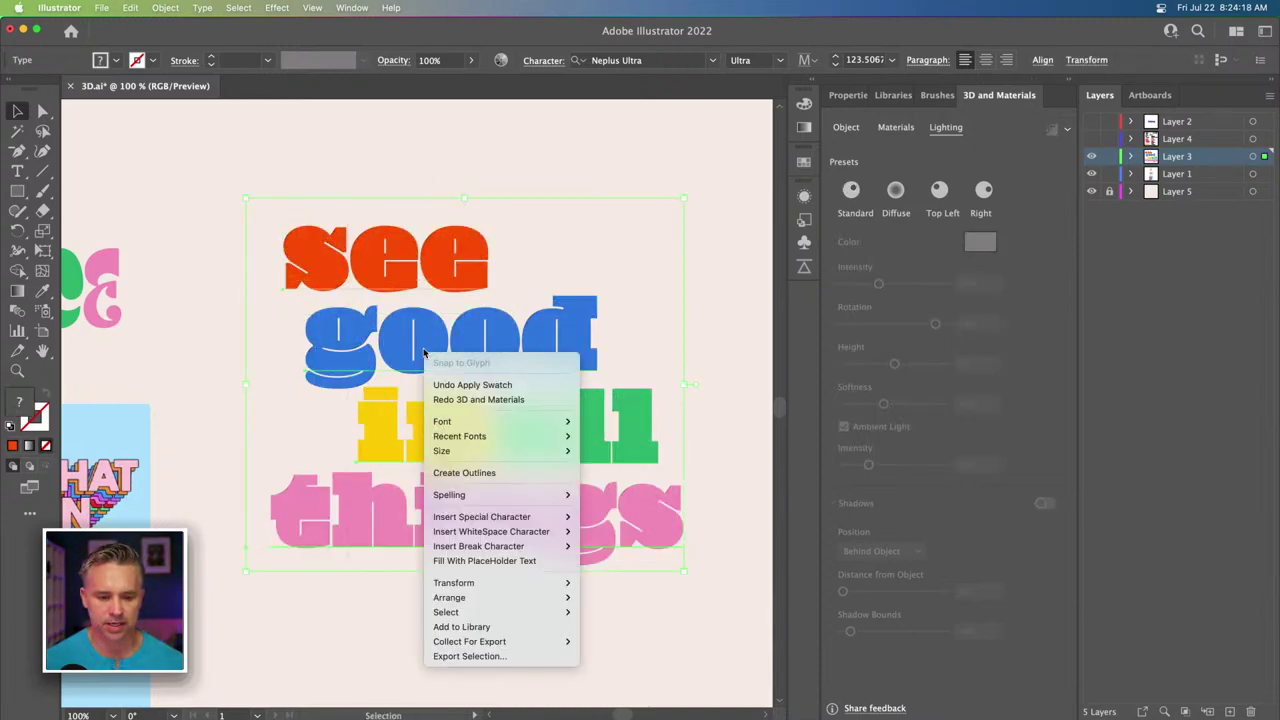
left_click(350, 368)
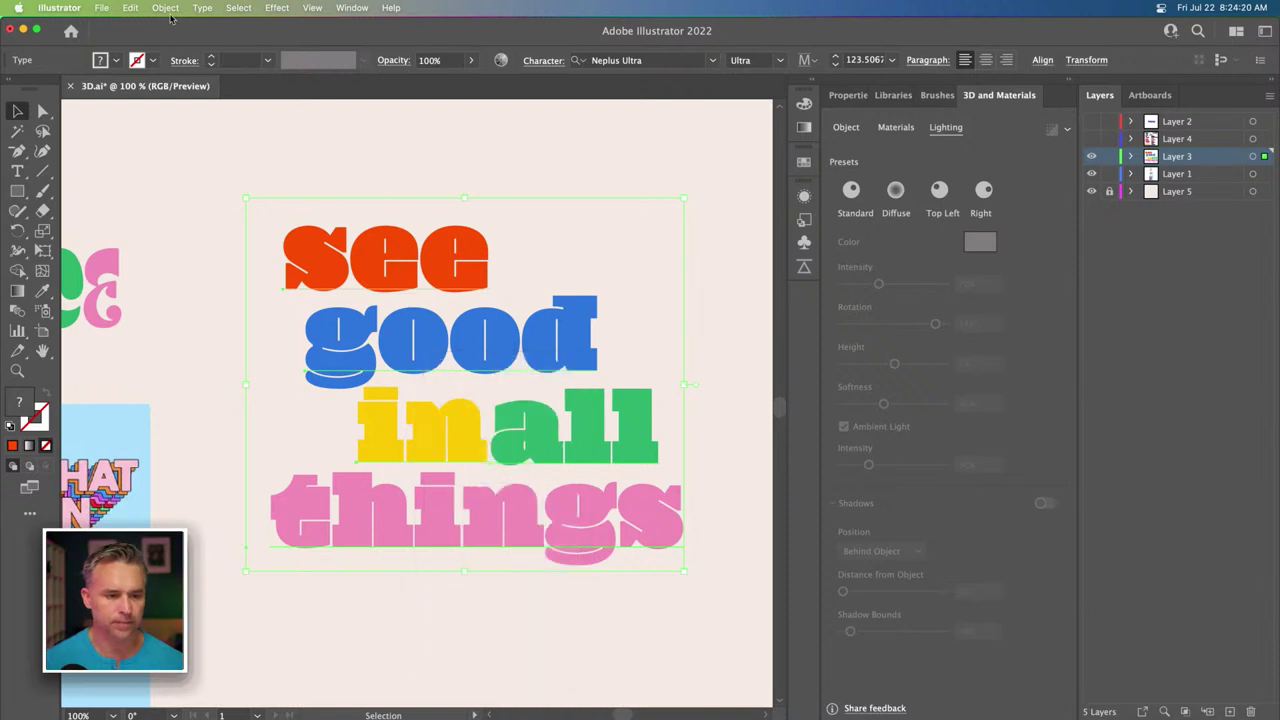
left_click(165, 8)
left_click(200, 78)
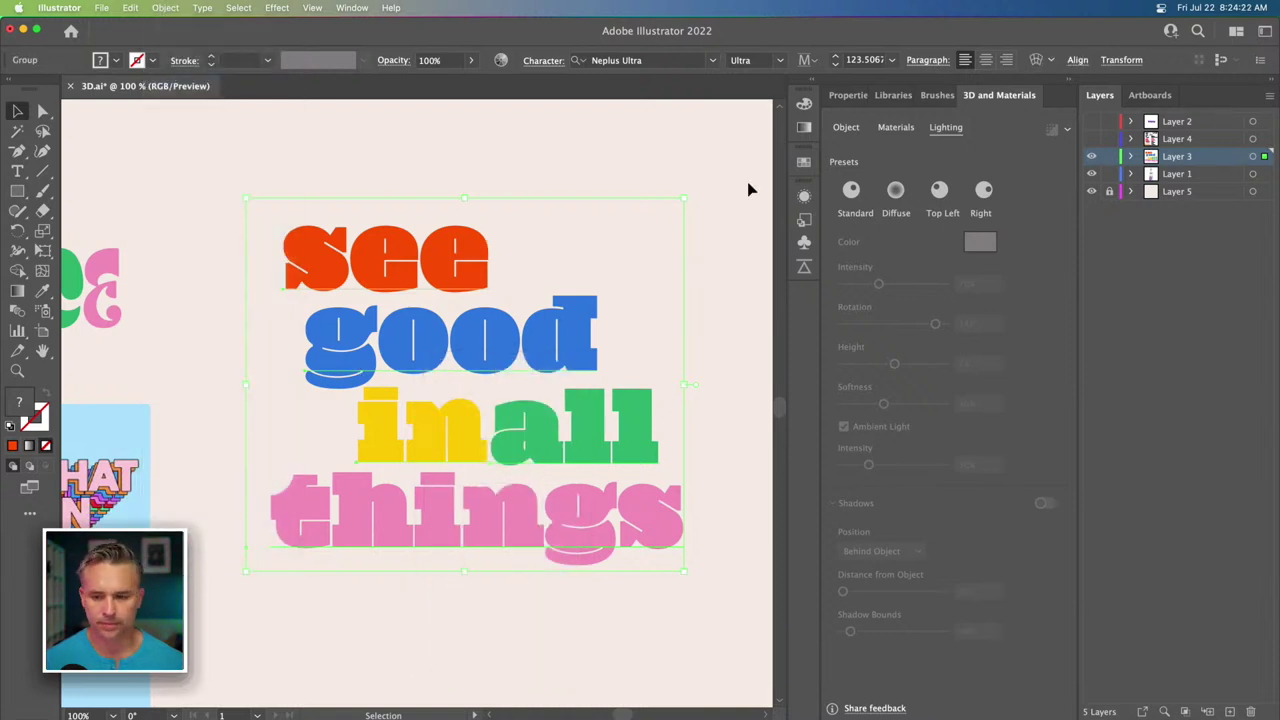
Apply the Inflate 3D type to the grouped lettering and turn on its shadows.
left_click(846, 127)
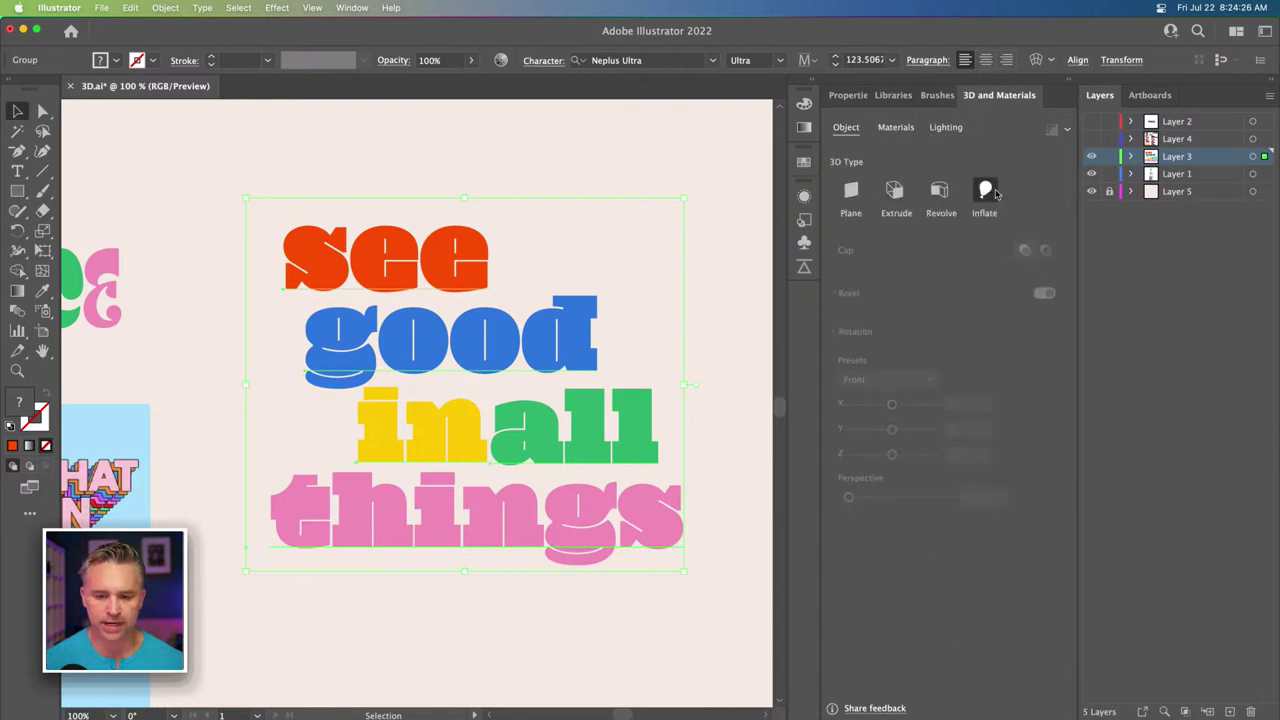
left_click(988, 192)
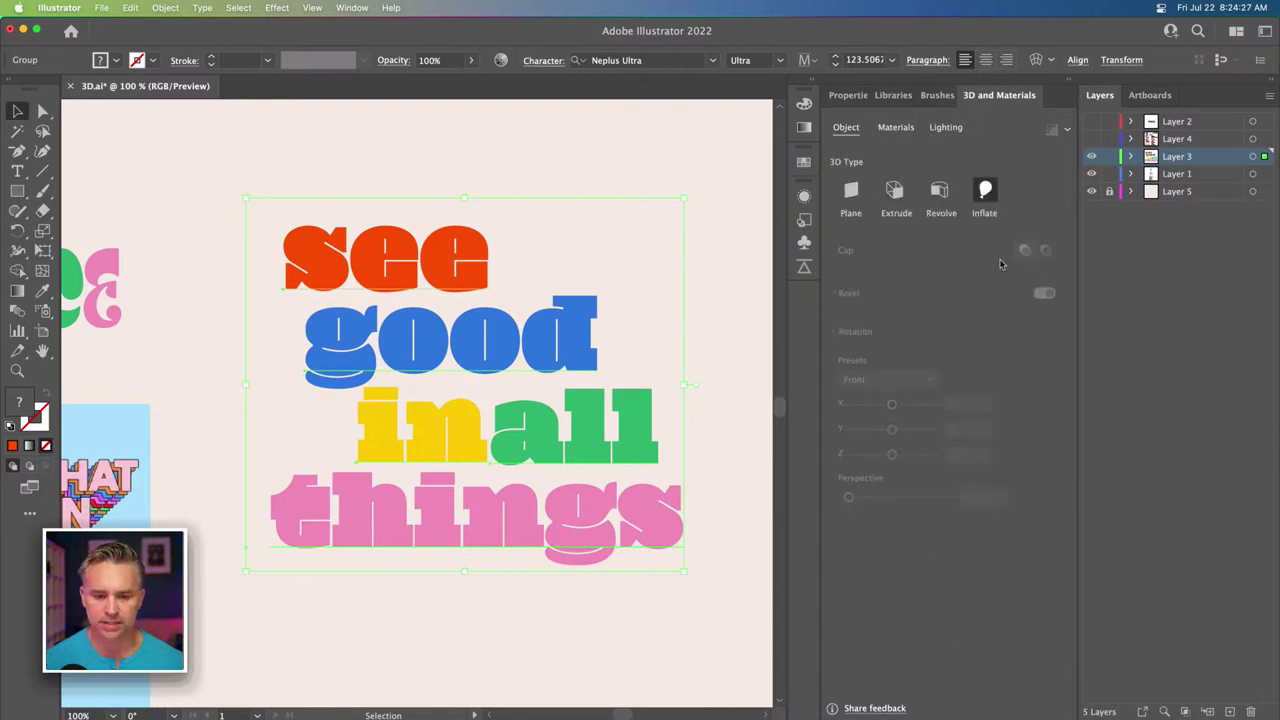
left_click(946, 128)
left_click(1044, 504)
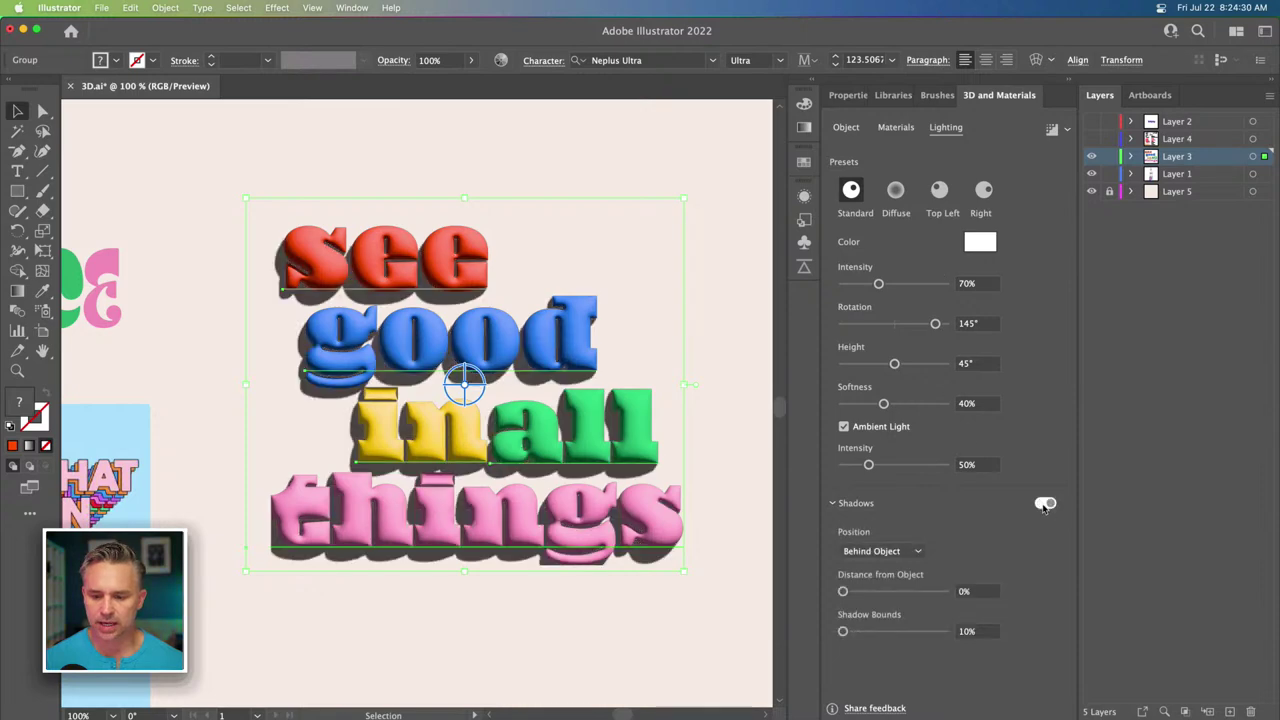
Apply the Diffuse lighting preset to the inflated group and turn off its ray-traced rendering.
left_click(894, 190)
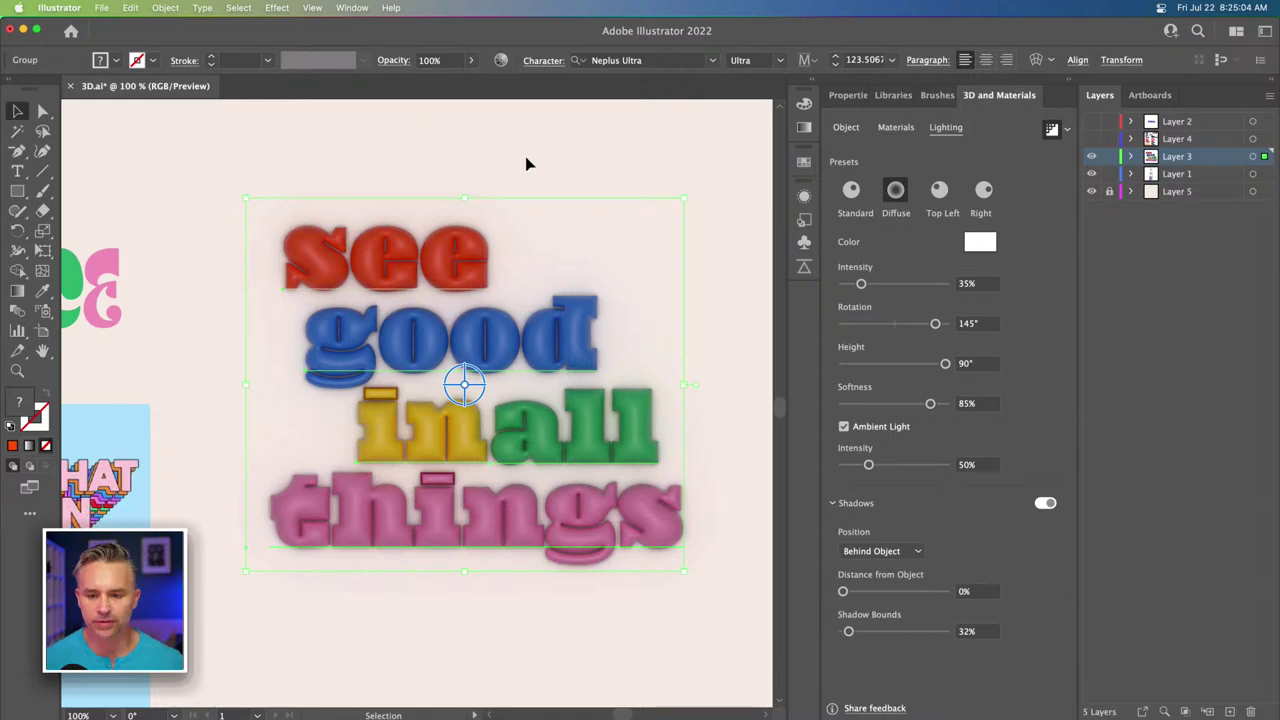
left_click(1051, 130)
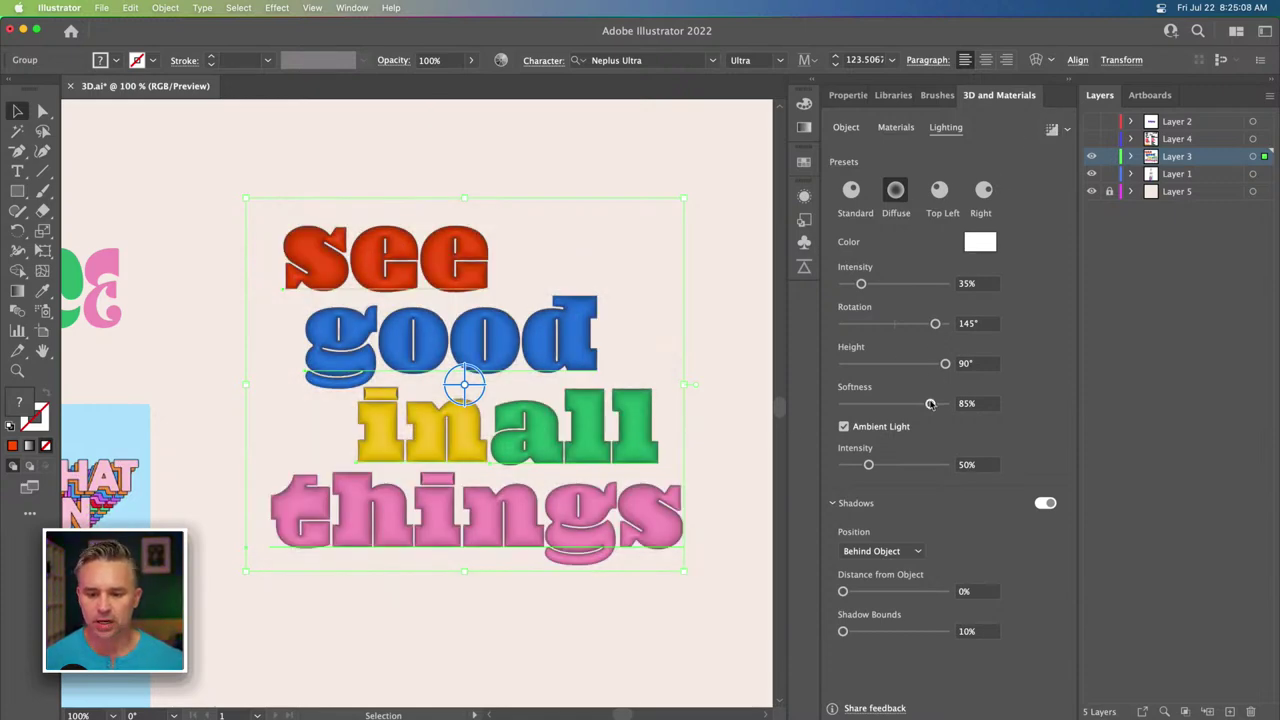
Set the light's softness to 71%, height to 74° and rotation to -130°, and the shadow bounds to 93%, with ray tracing on.
left_click_drag(930, 403, 915, 404)
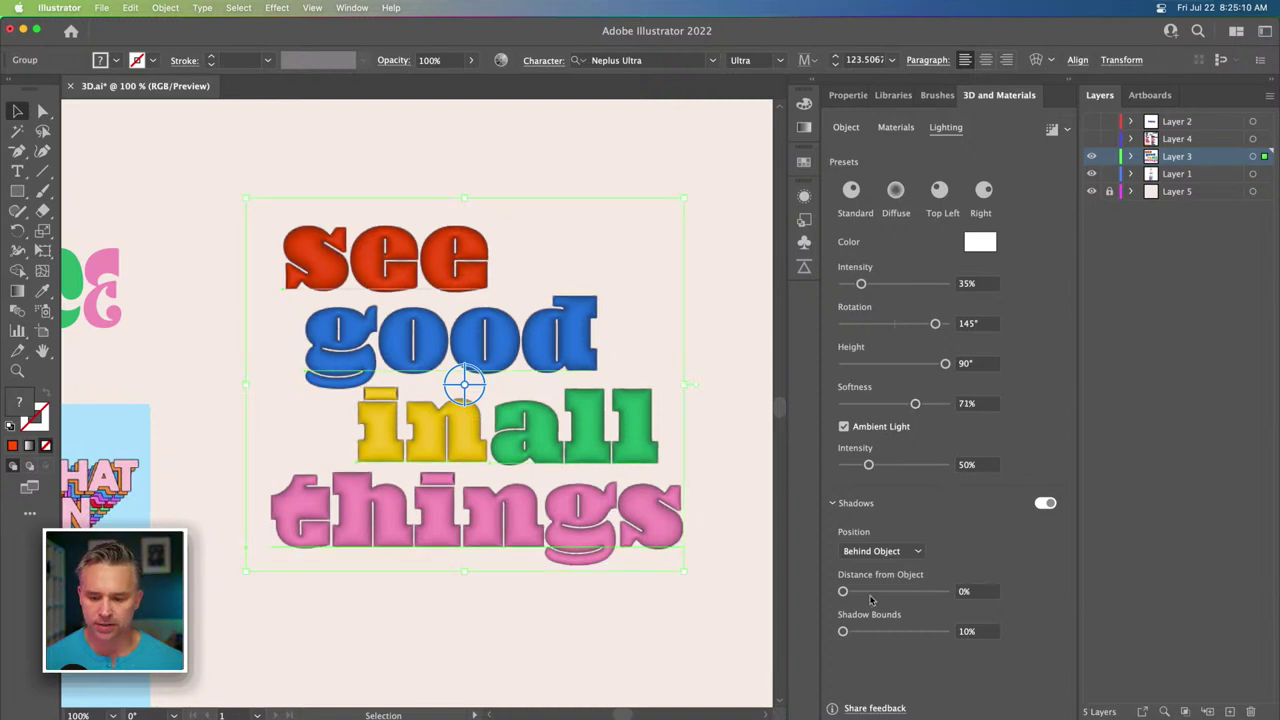
left_click_drag(842, 631, 864, 631)
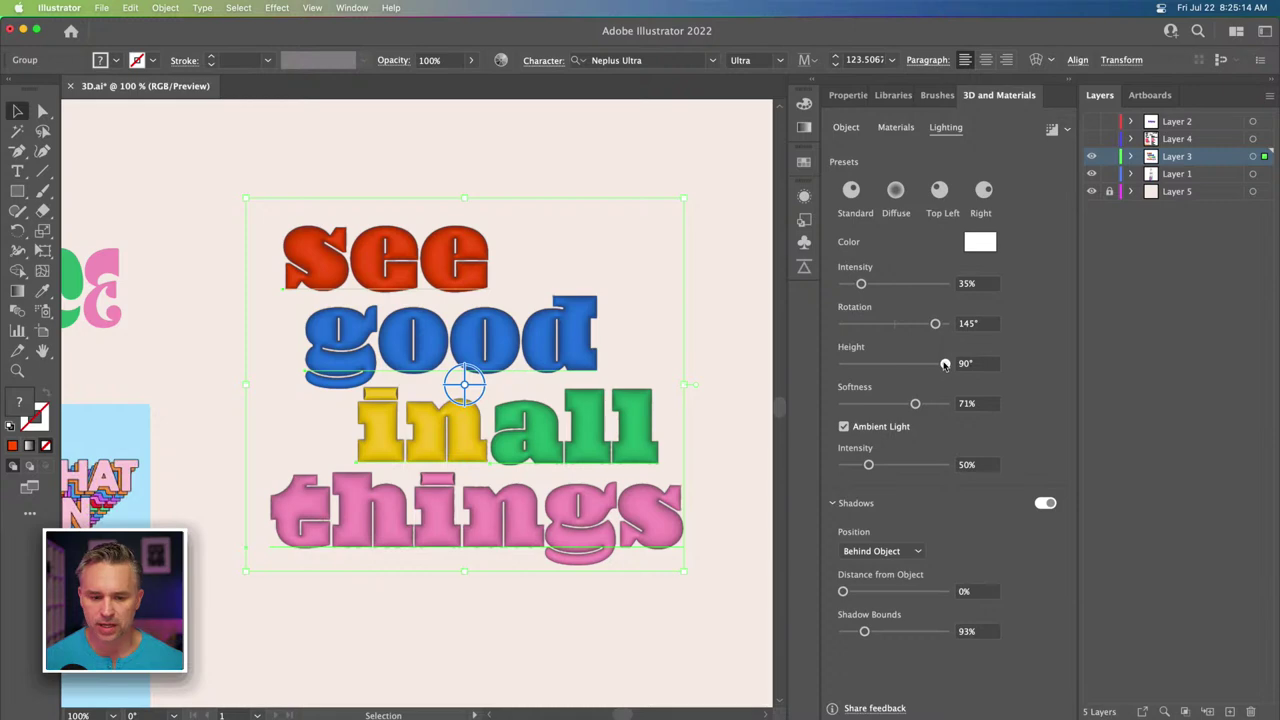
mouse_move(945, 363)
left_mouse_down()
mouse_move(927, 364)
mouse_move(945, 366)
mouse_move(927, 364)
mouse_move(915, 323)
mouse_move(857, 324)
left_mouse_up()
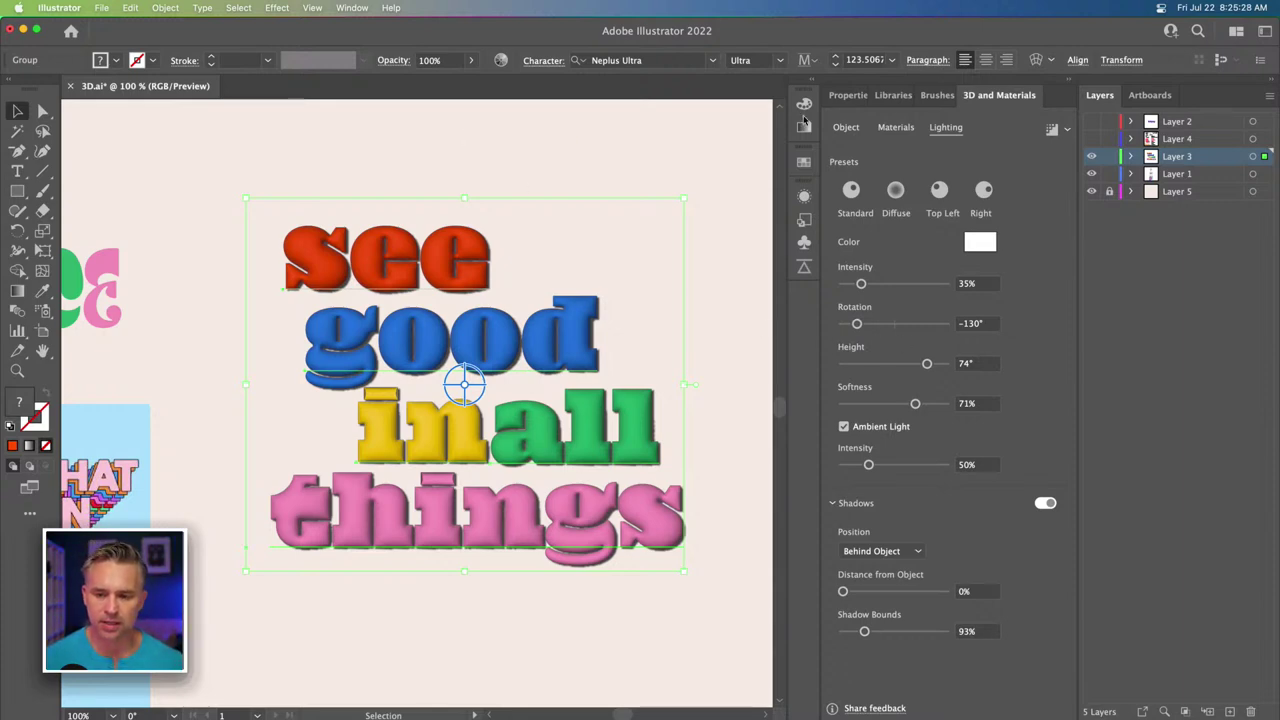
left_click(1049, 129)
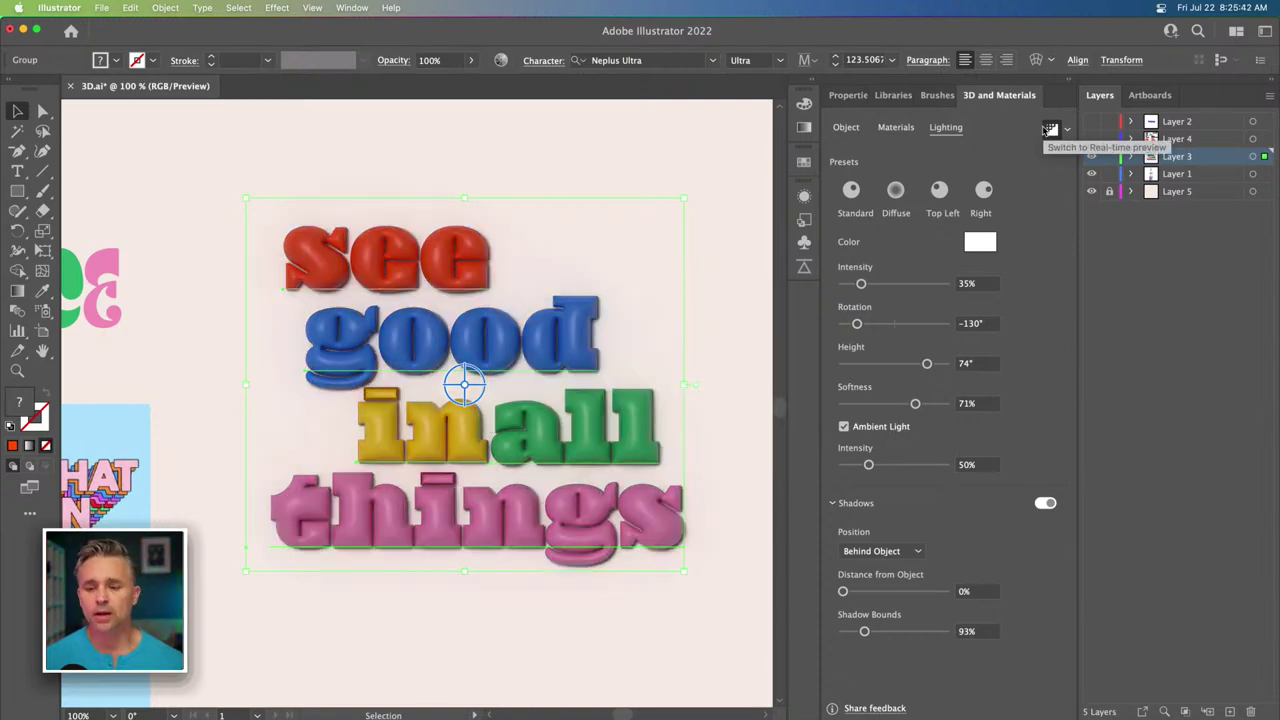
Examine the ray-traced inflated lettering in full-screen view with nothing selected.
left_click(178, 263)
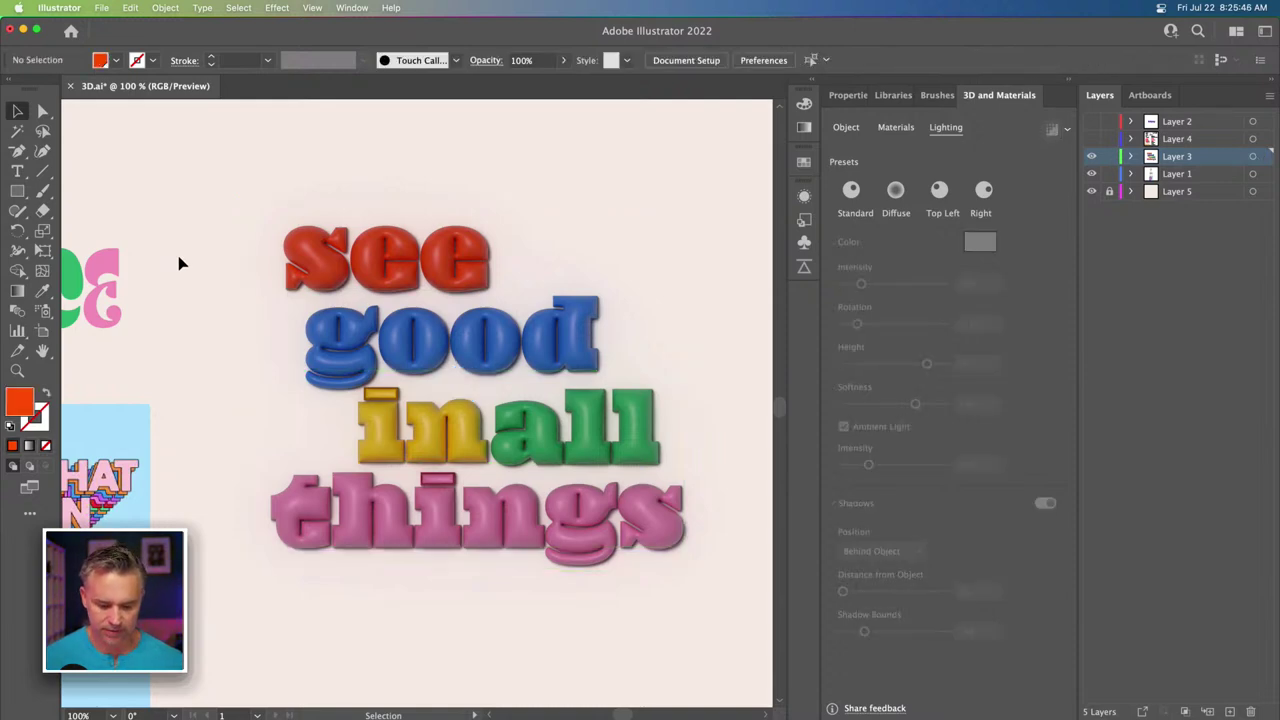
key("f")
key("f")
key("a")
key("super+equal")
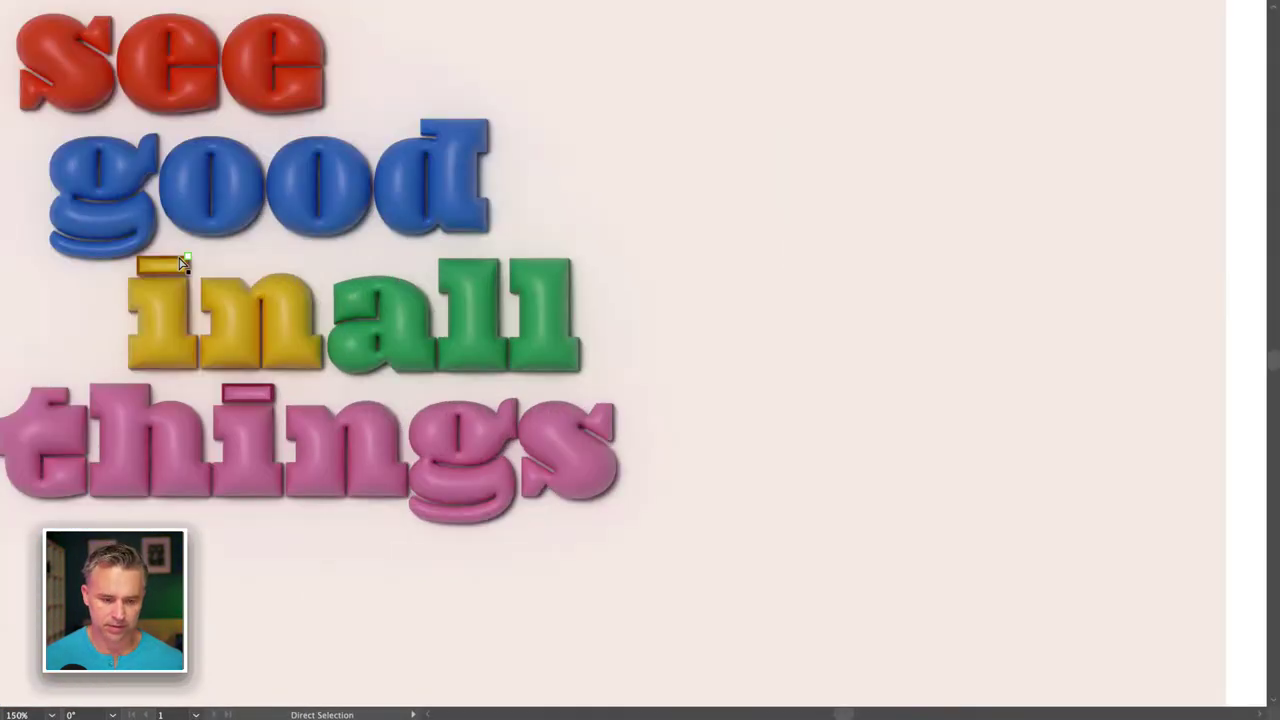
key("v")
key("super+0")
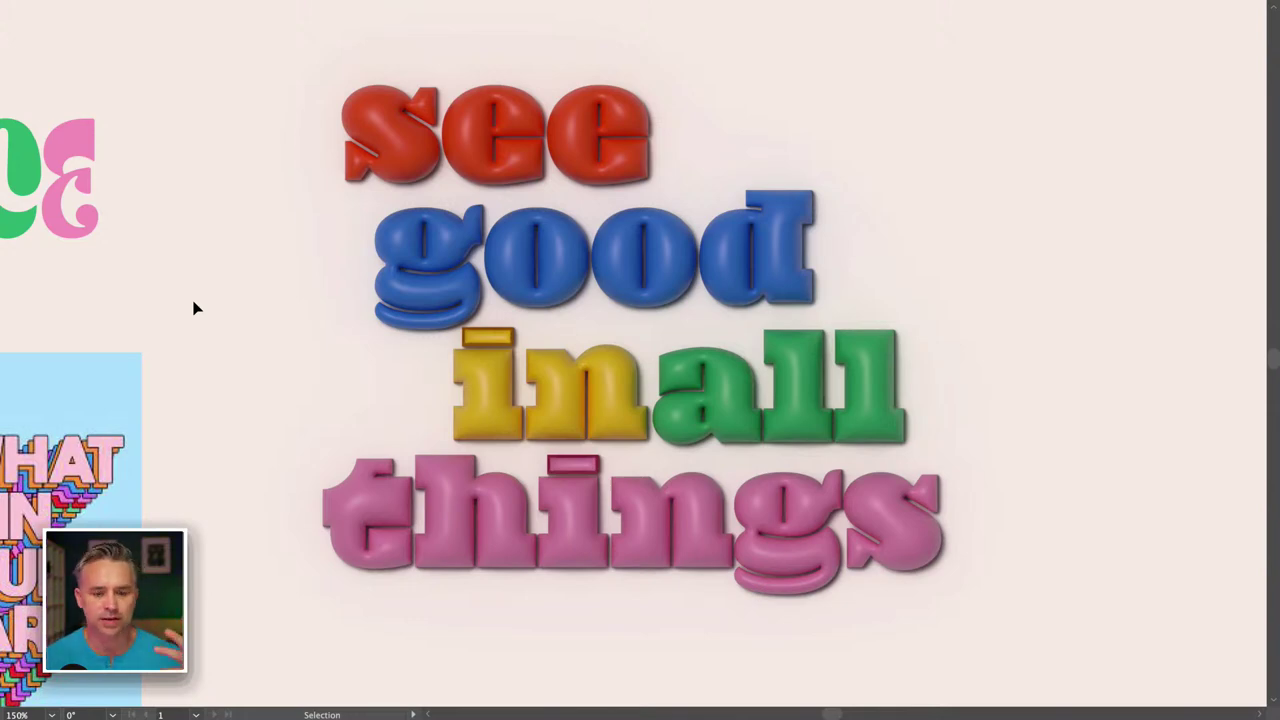
key("f")
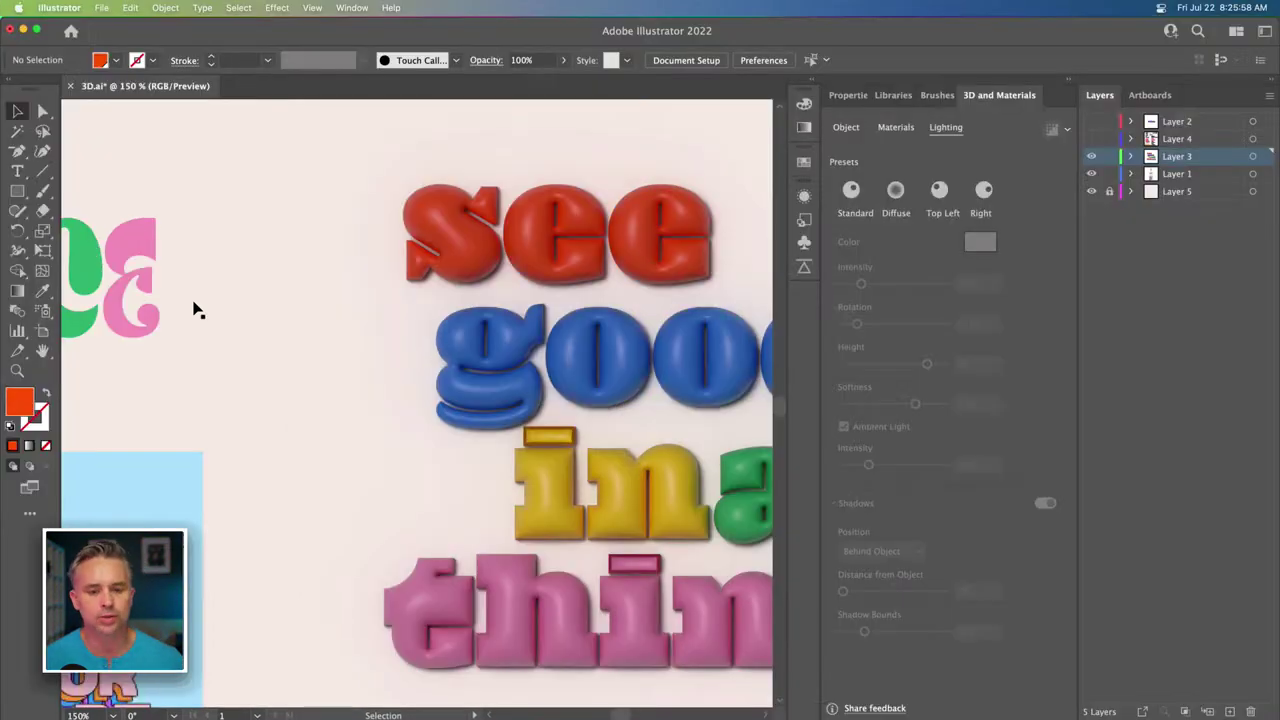
left_click_drag(314, 346, 143, 315)
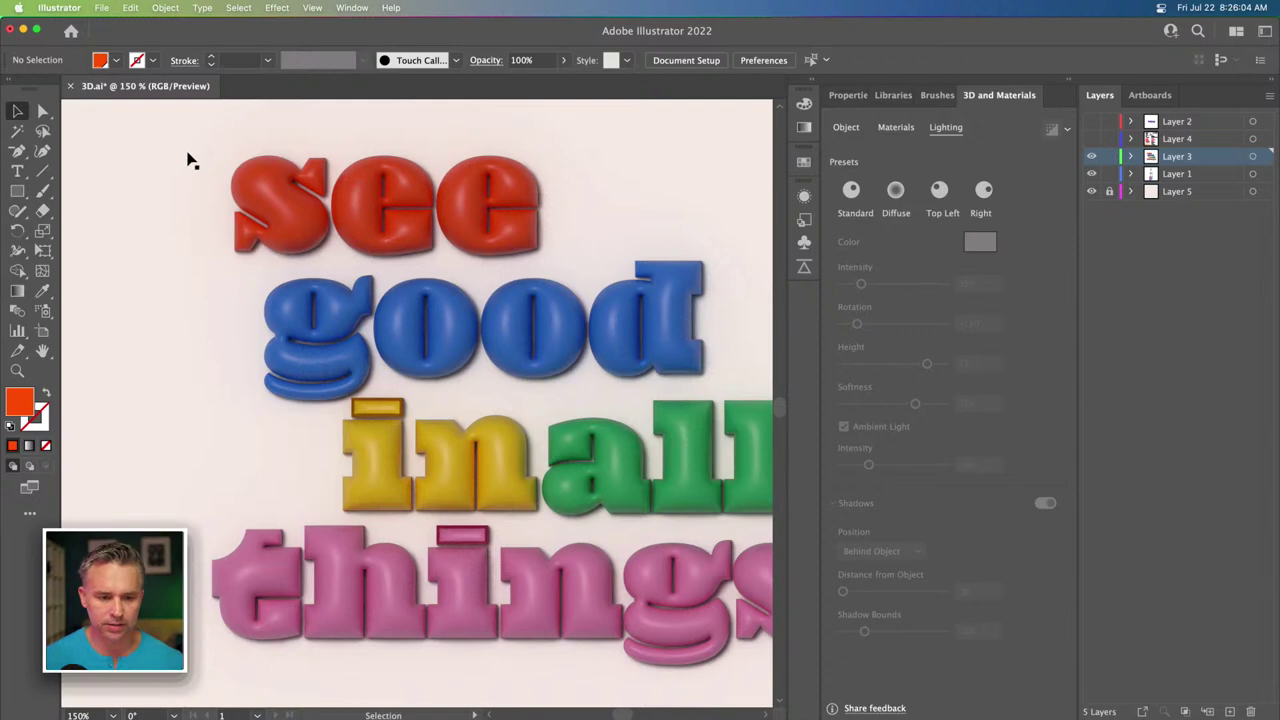
key("super+minus")
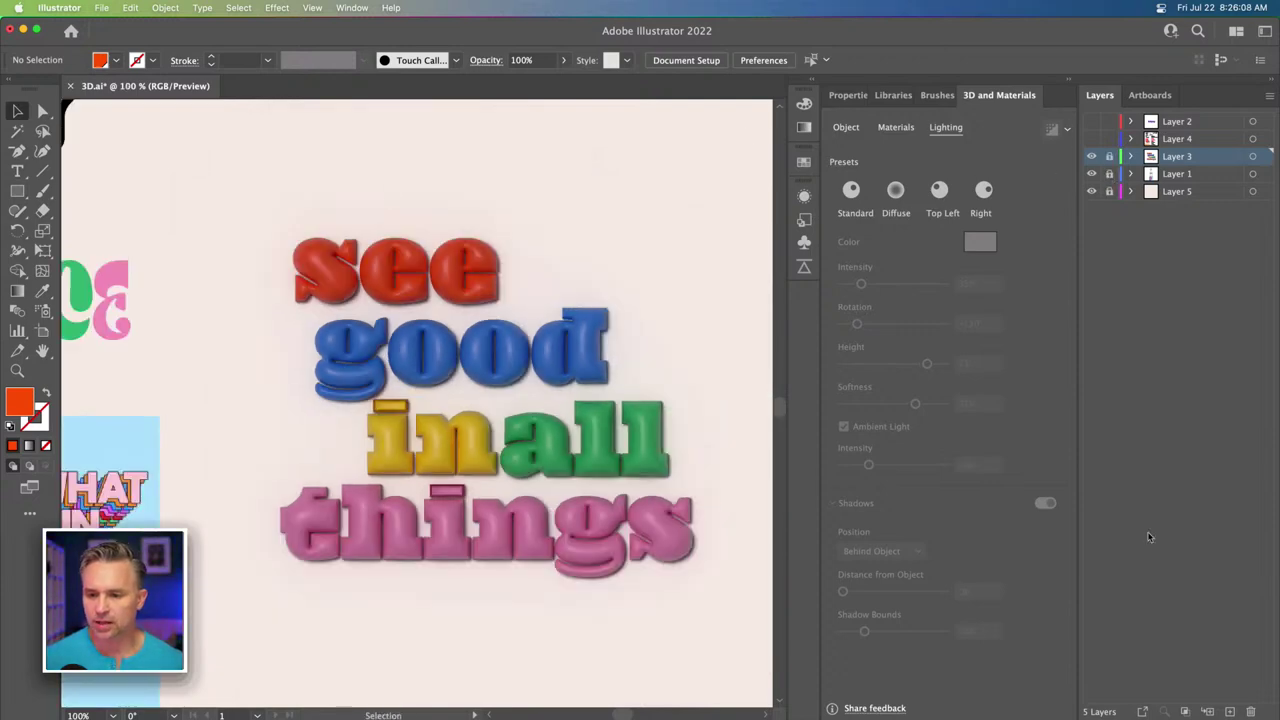
Add a new layer above the inflated lettering's layer, and move the bulb outline on Layer 1 clear of the grey half profile.
left_click(1230, 711)
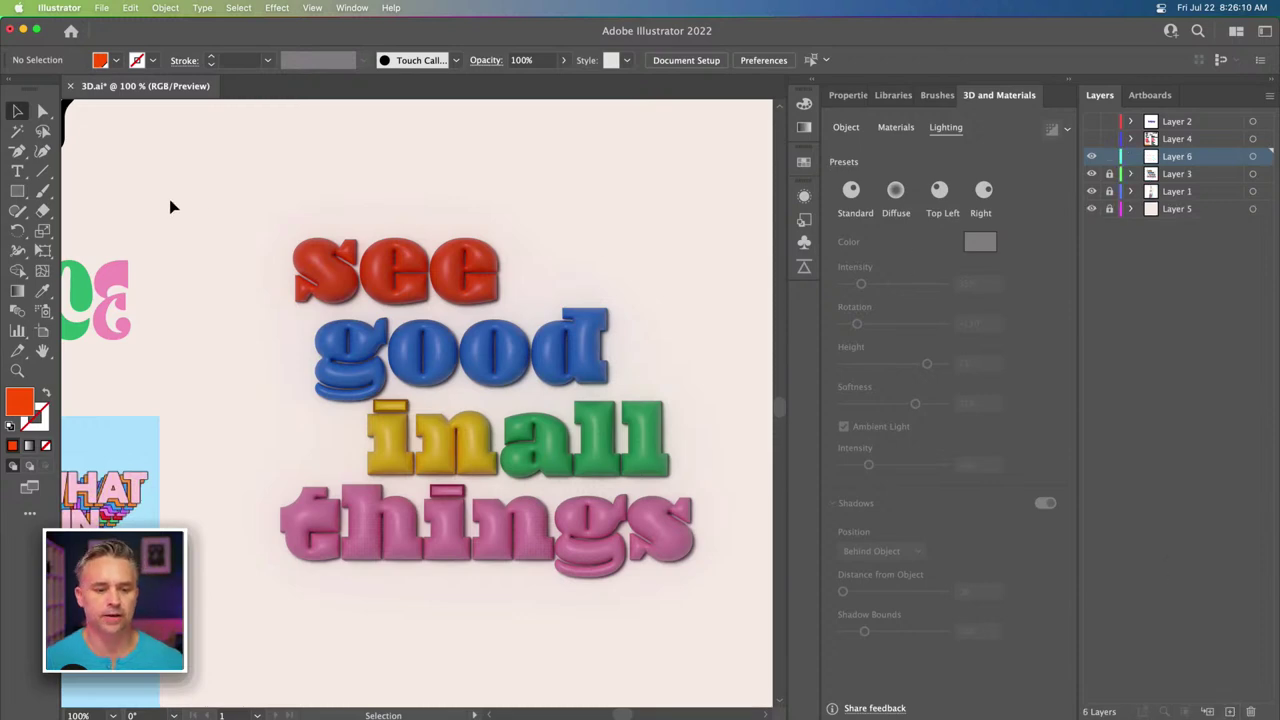
scroll(197, 220, "up", 5)
scroll(197, 220, "left", 5)
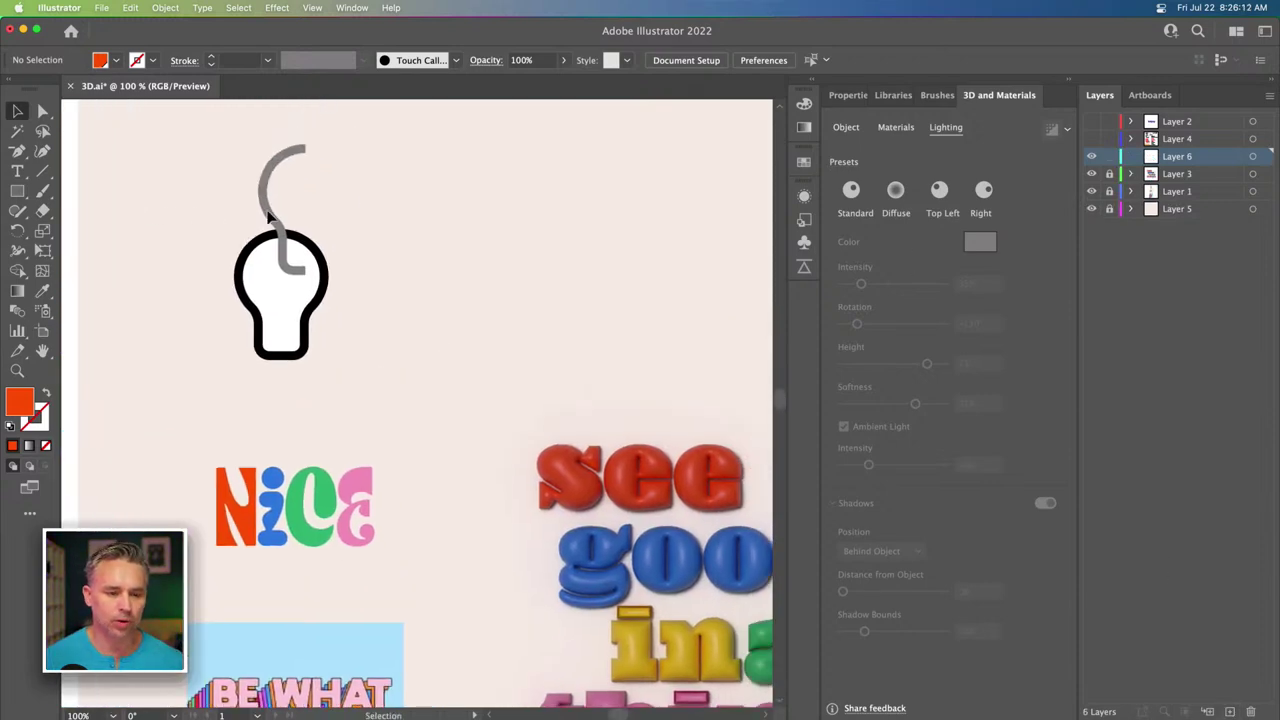
scroll(255, 225, "right", 3)
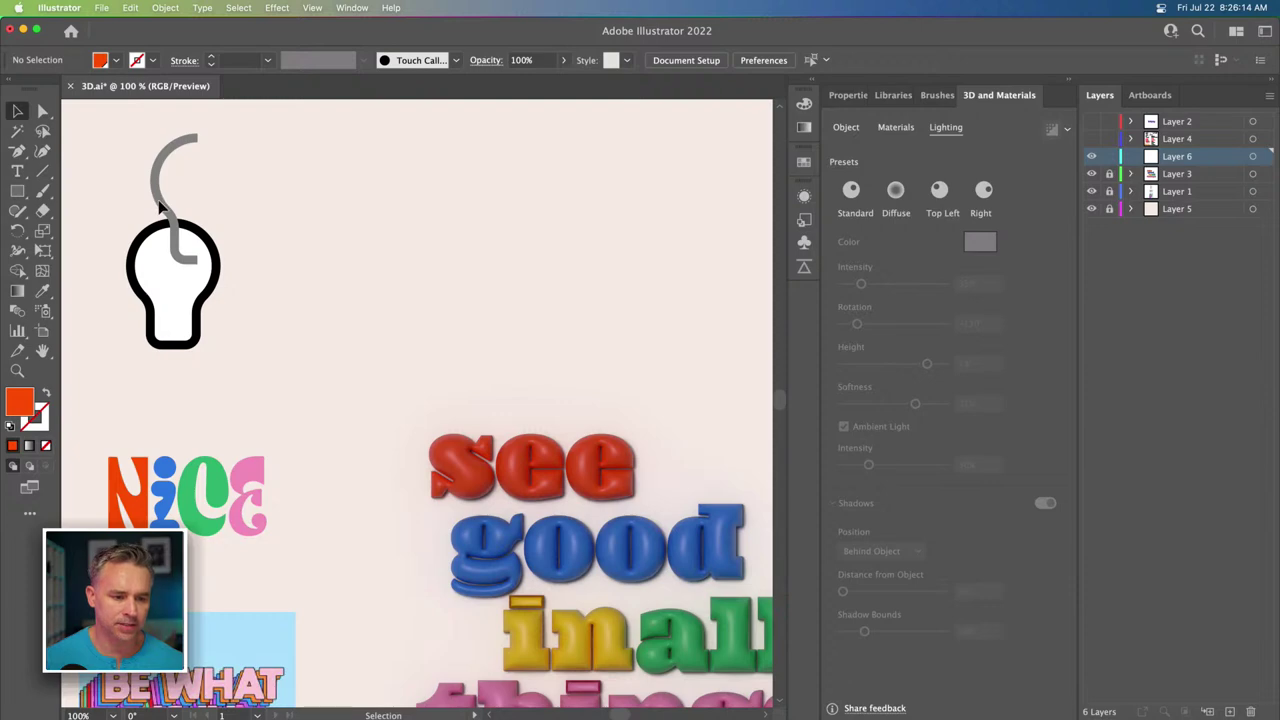
left_click(1109, 176)
left_click(142, 259)
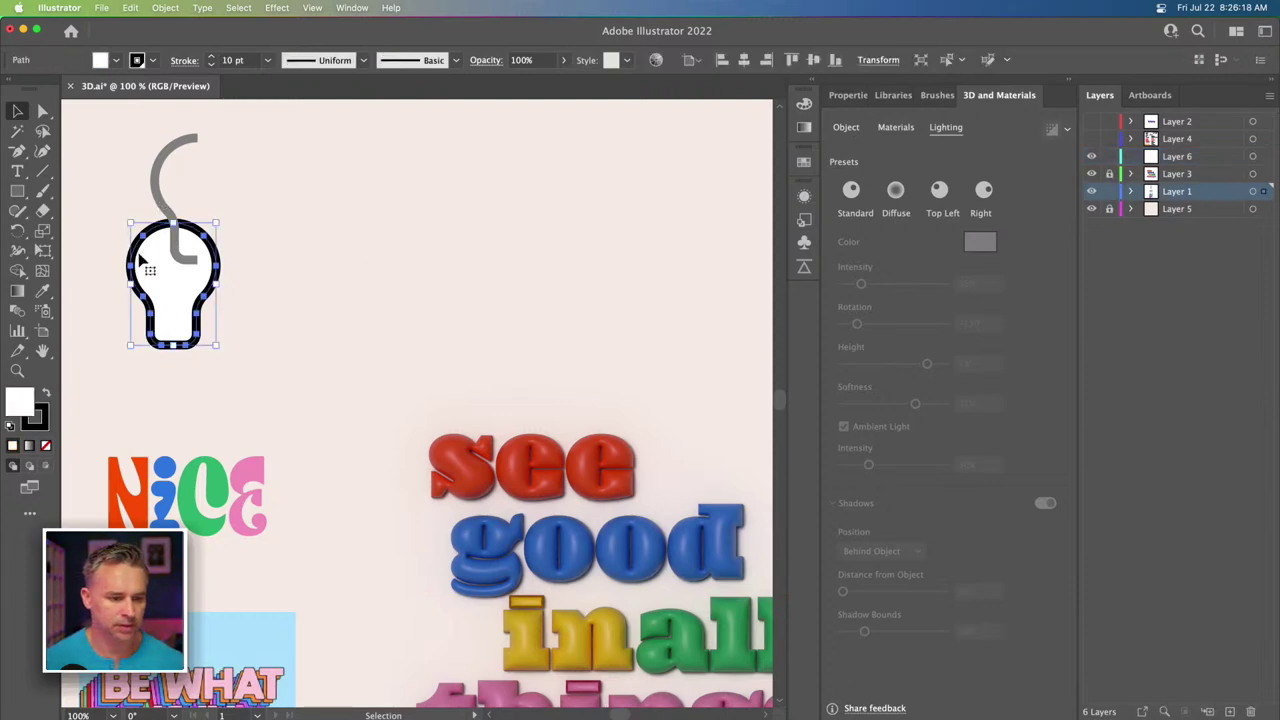
left_click_drag(142, 259, 258, 233)
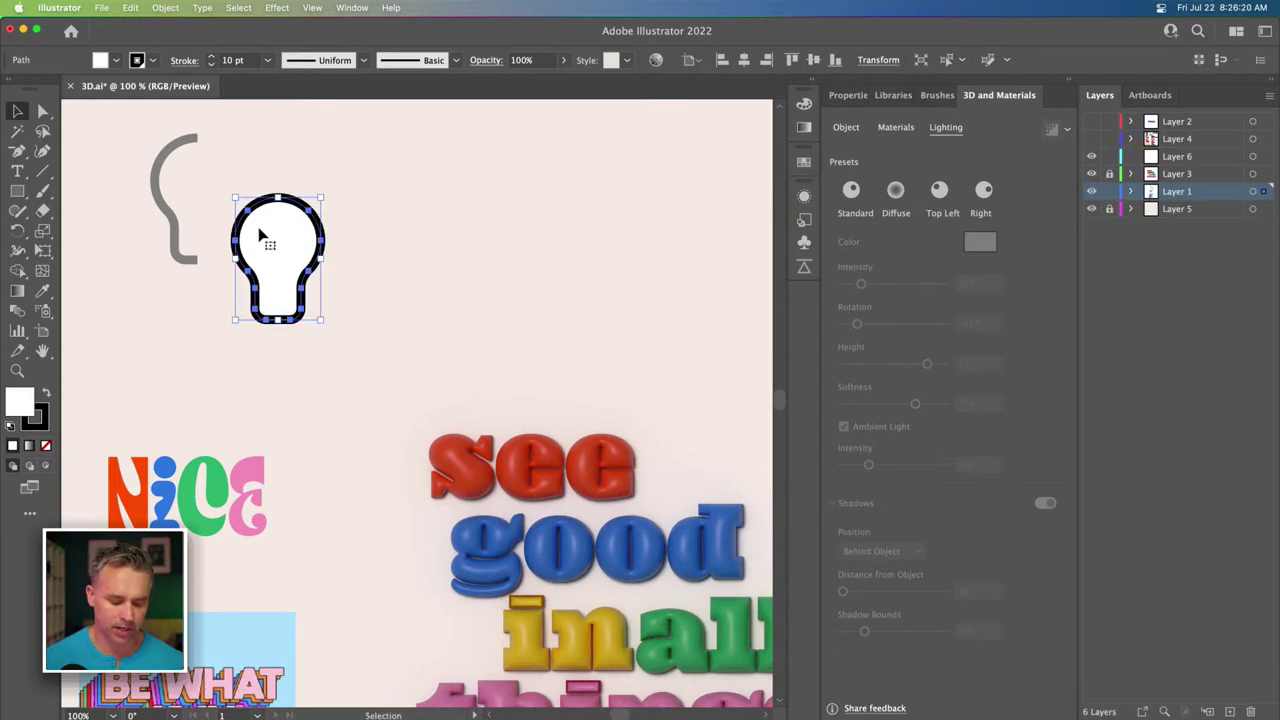
Draw a square beside the bulb outline and a narrower upright rectangle overlapping its lower edge, both centred on the same vertical axis.
key("super+equal")
left_click(17, 191)
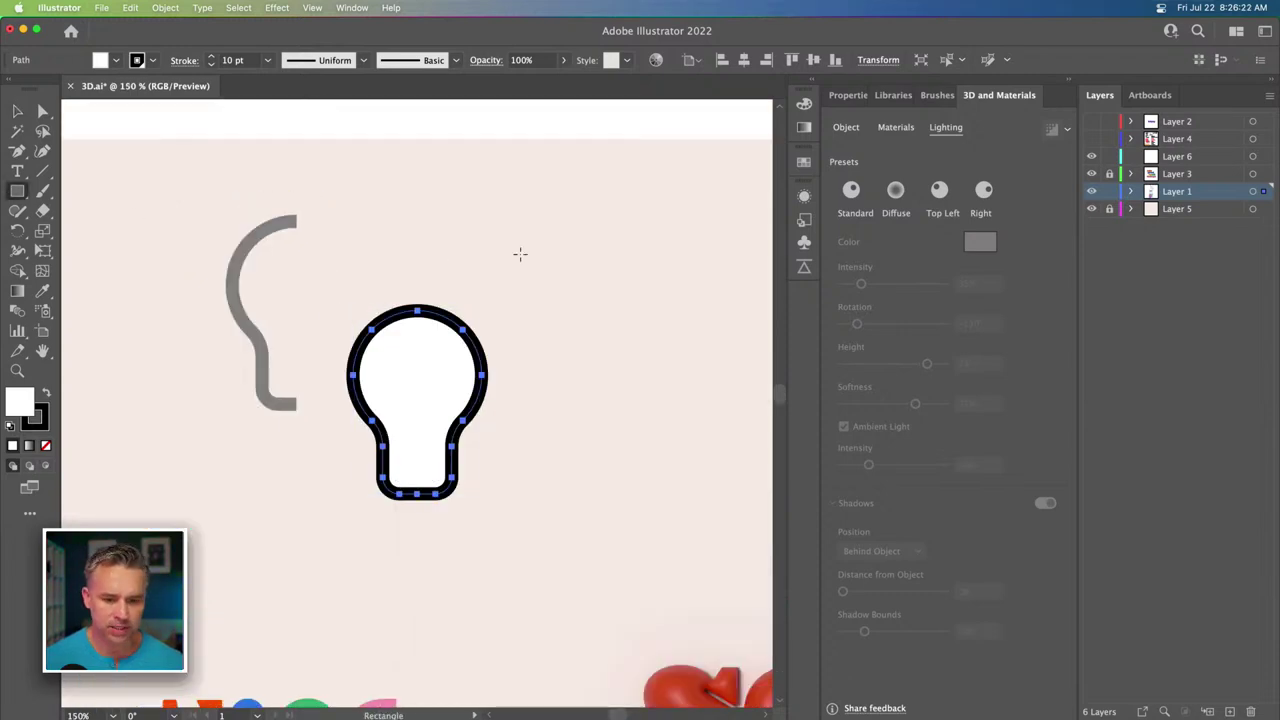
left_click_drag(520, 251, 652, 384)
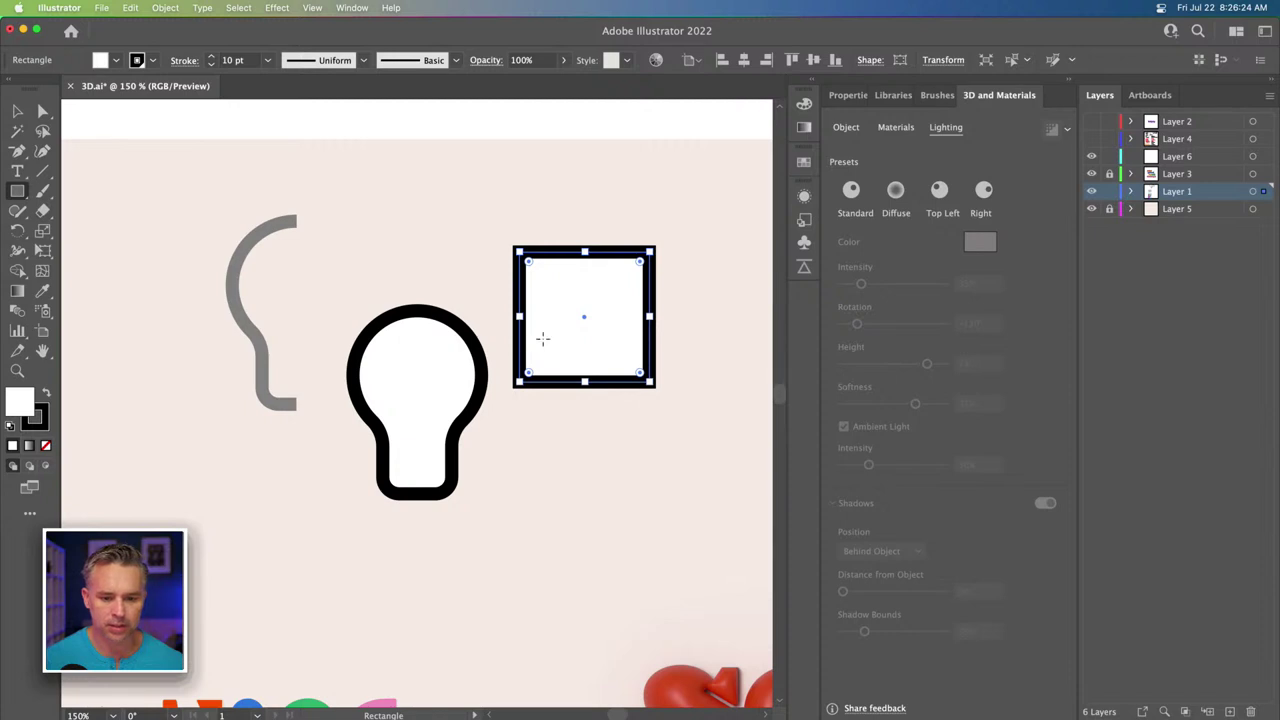
left_click_drag(543, 341, 627, 450)
left_click(17, 110)
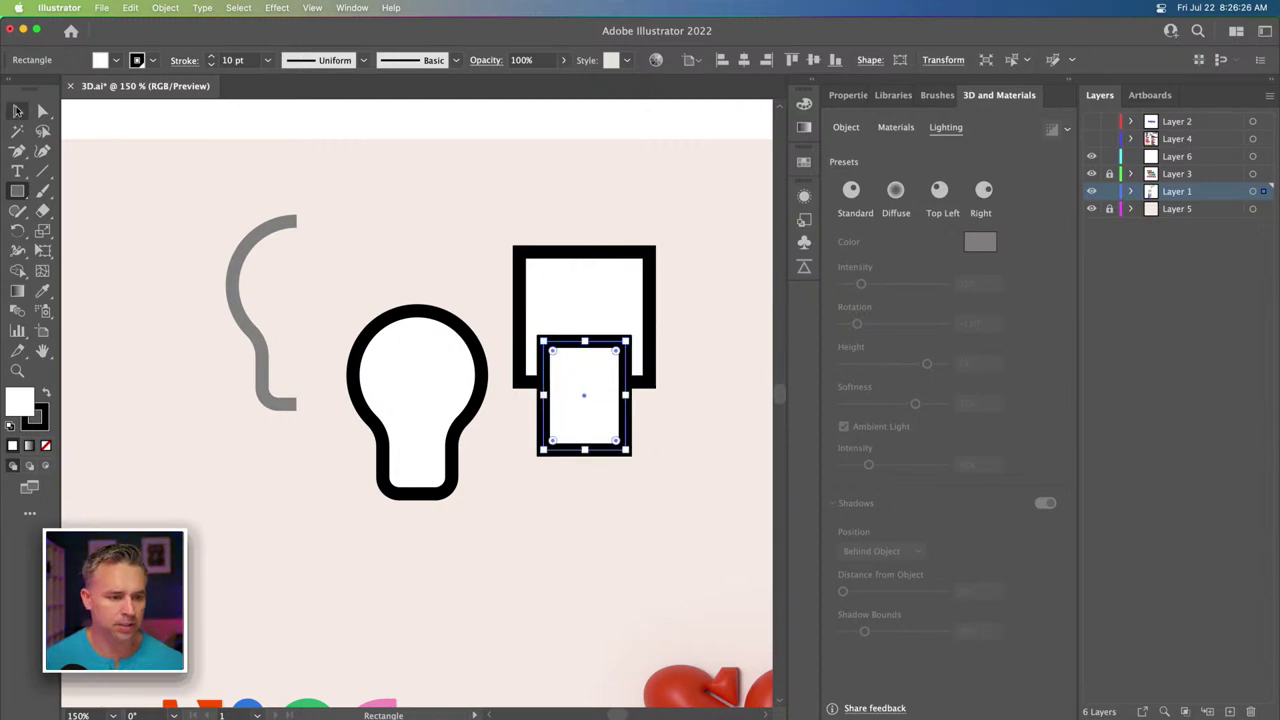
left_click_drag(600, 194, 606, 470)
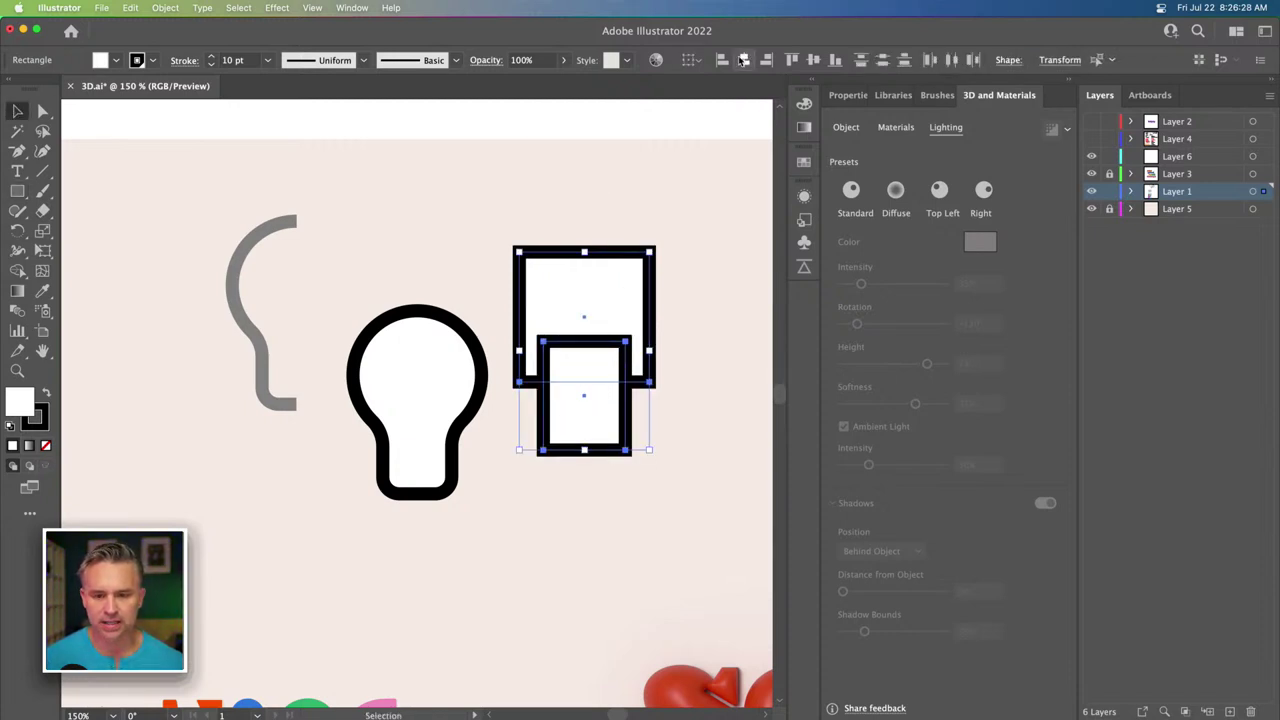
left_click(428, 240)
Round the square's corners fully so that it forms a circle.
key("a")
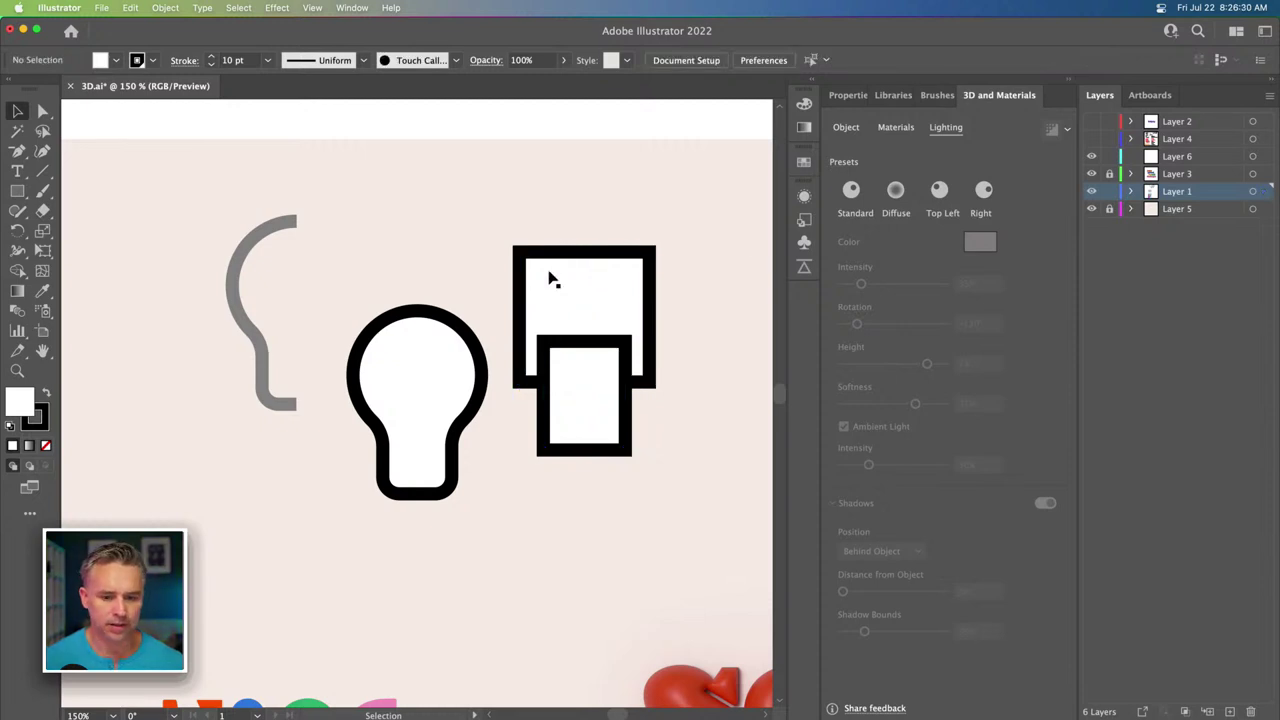
left_click(551, 280)
key("super+equal")
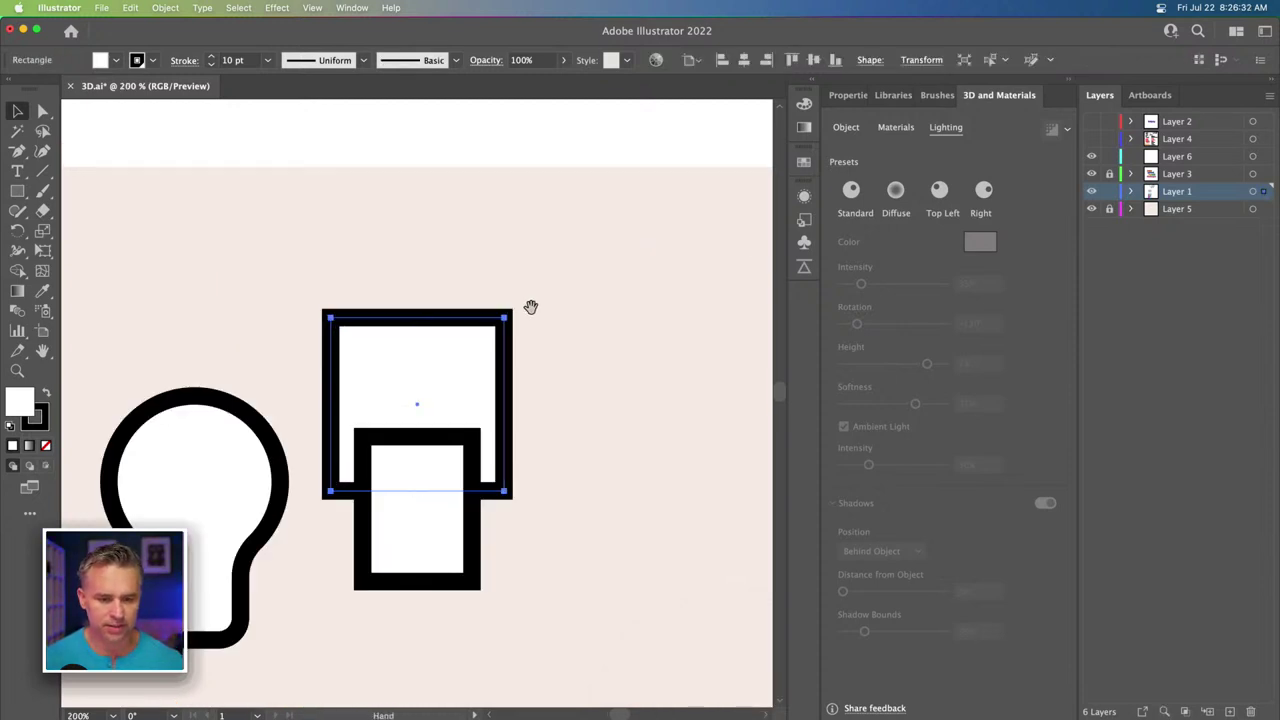
key("v")
scroll(531, 303, "down", 3)
scroll(531, 303, "left", 3)
left_click_drag(402, 267, 505, 350)
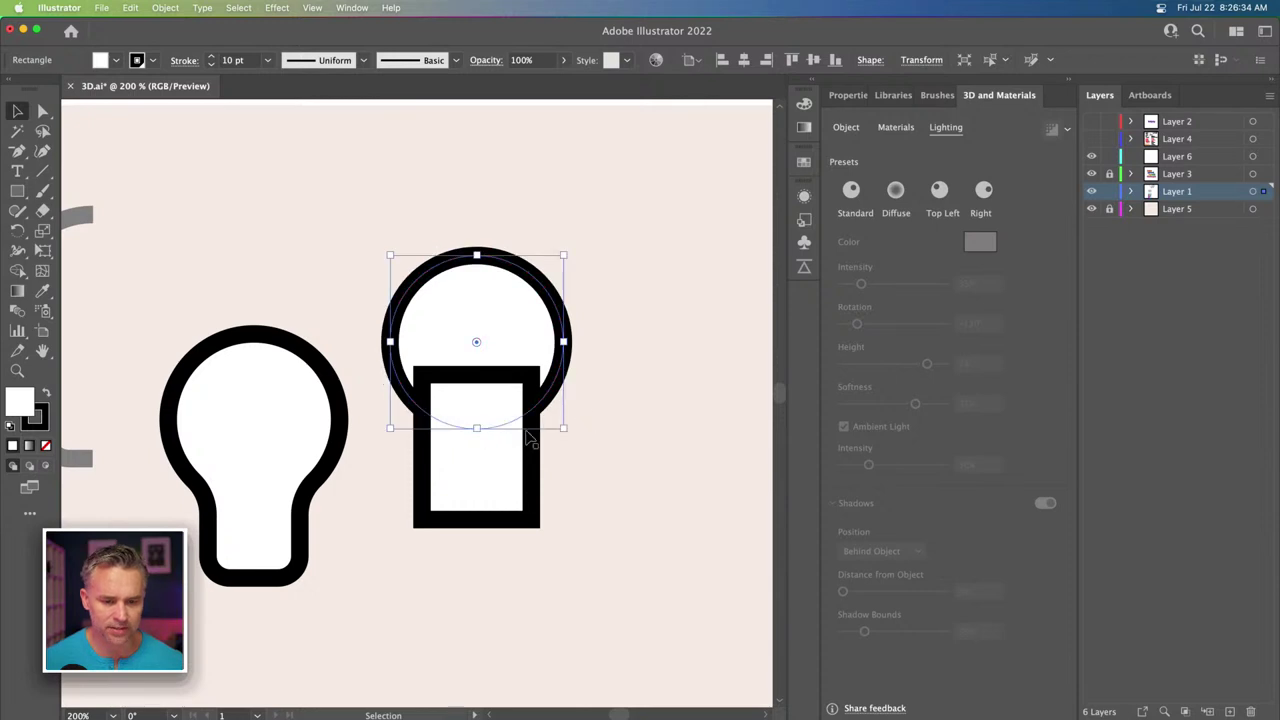
Round the two lower corners of the narrow rectangle with a radius of about 9.85 px.
left_click(414, 519)
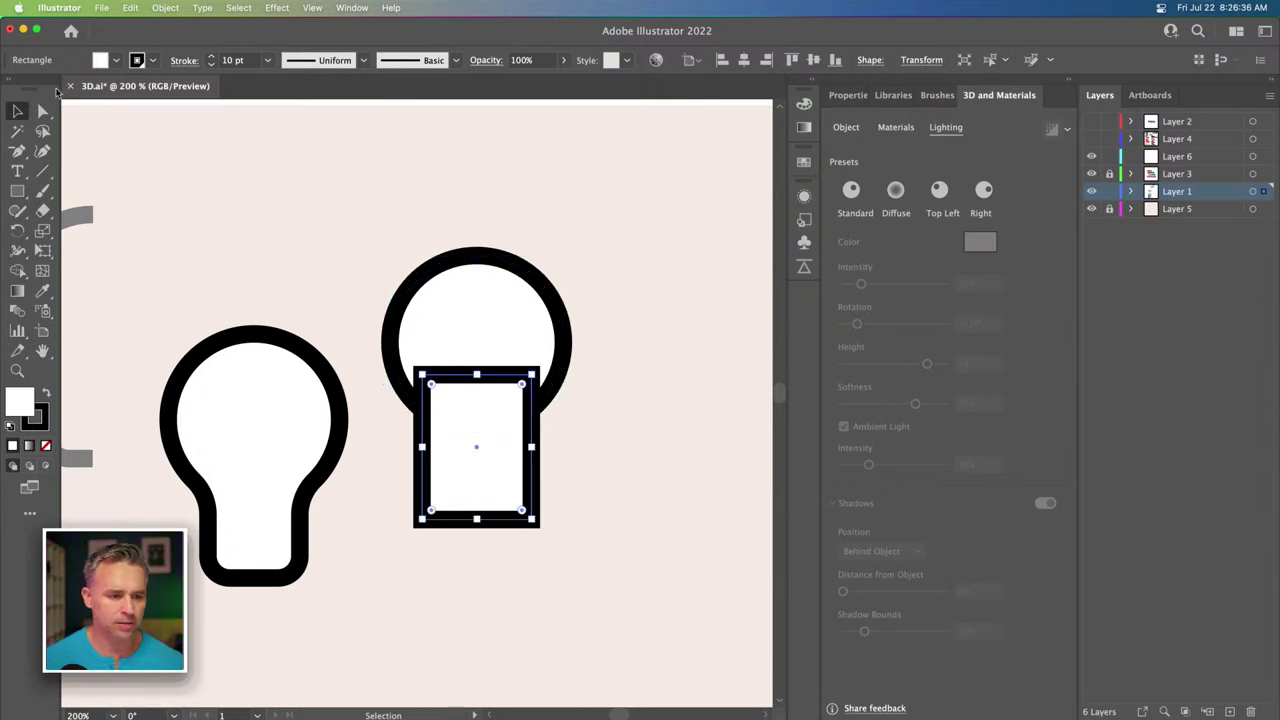
left_click(43, 111)
left_click_drag(396, 493, 609, 566)
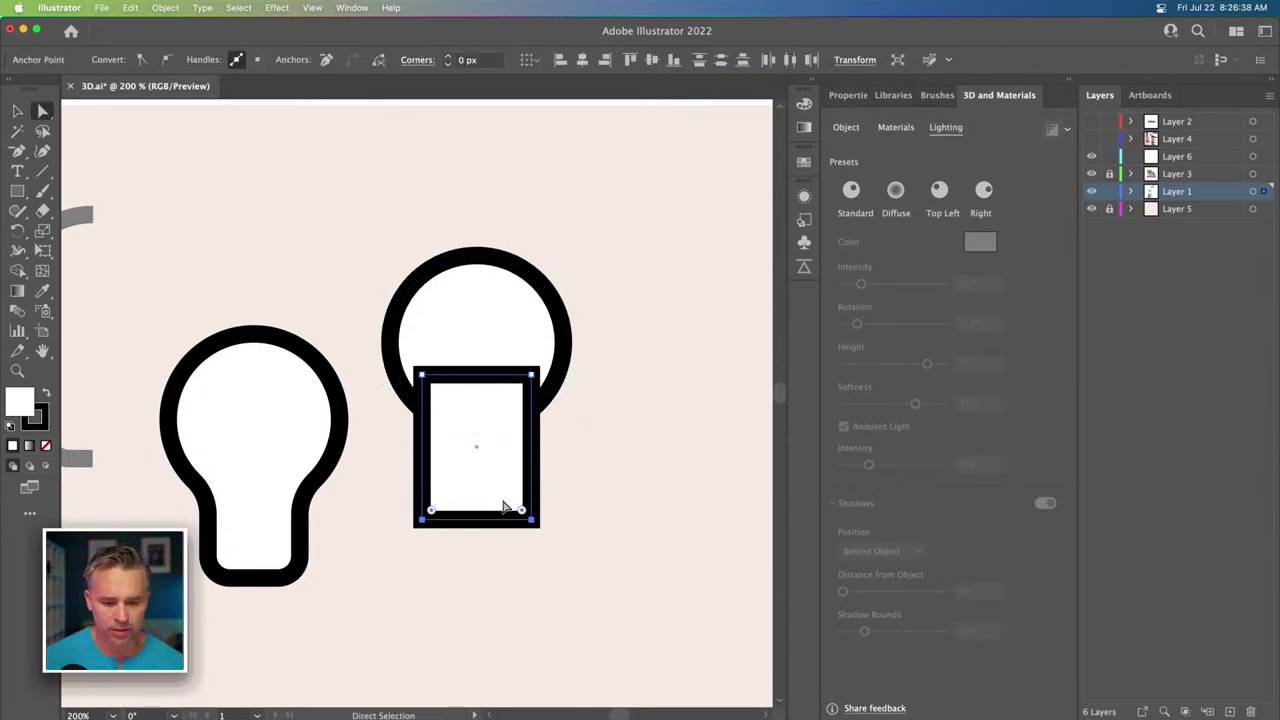
mouse_move(506, 509)
left_mouse_down()
mouse_move(529, 517)
mouse_move(520, 510)
left_mouse_up()
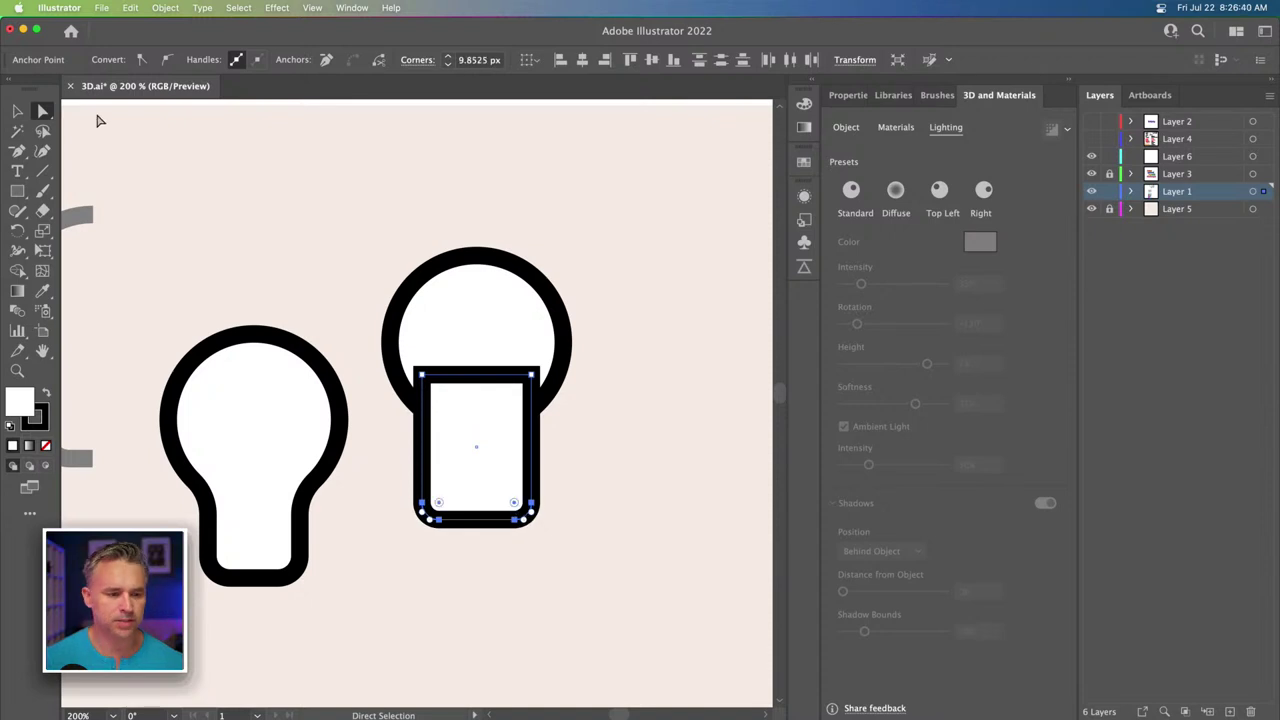
Merge the circle and rectangle into one bulb shape with Shape Builder, and round the two neck corners to about 12.4 px.
key("v")
left_click_drag(370, 184, 626, 517)
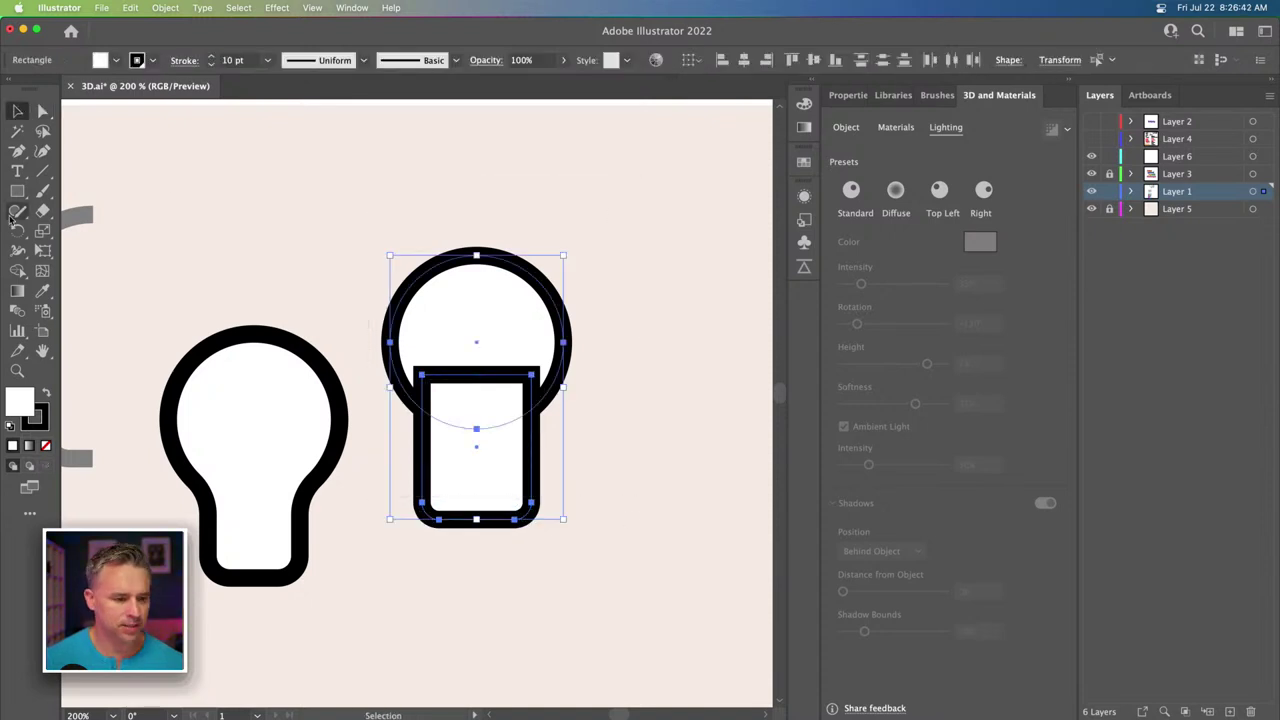
left_click(17, 270)
left_click_drag(491, 363, 457, 460)
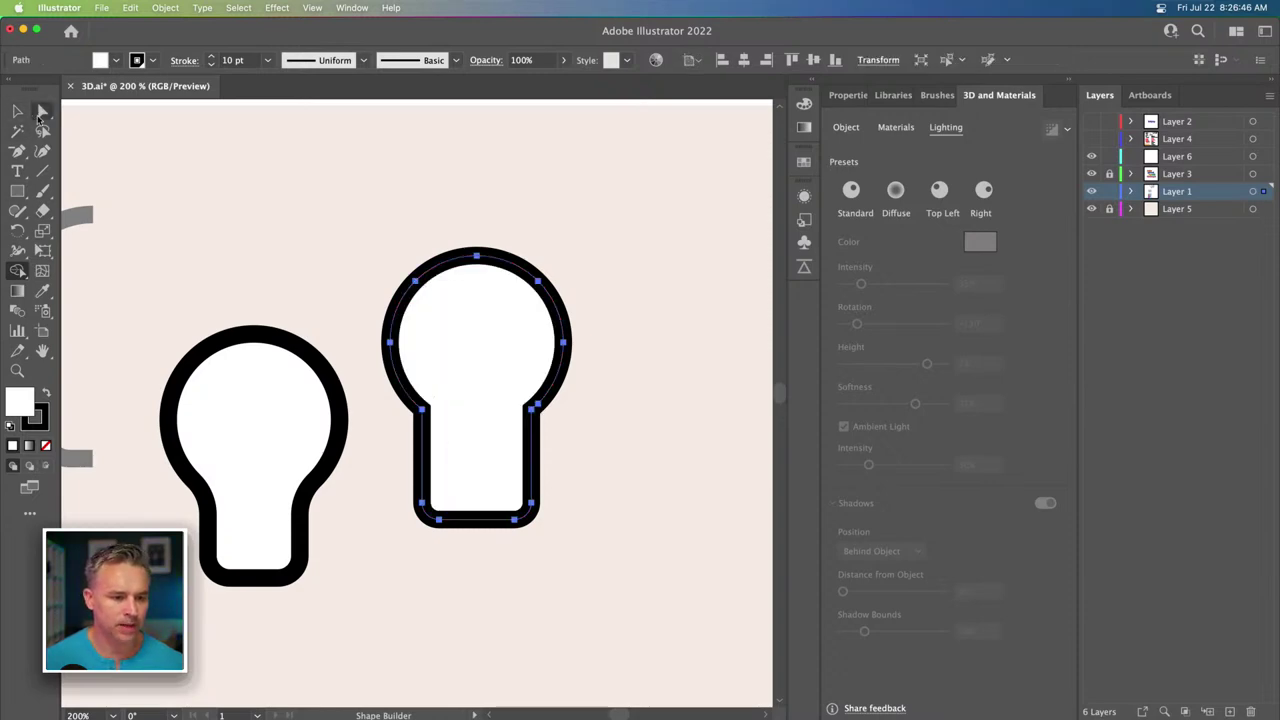
left_click(42, 112)
left_click_drag(385, 397, 594, 443)
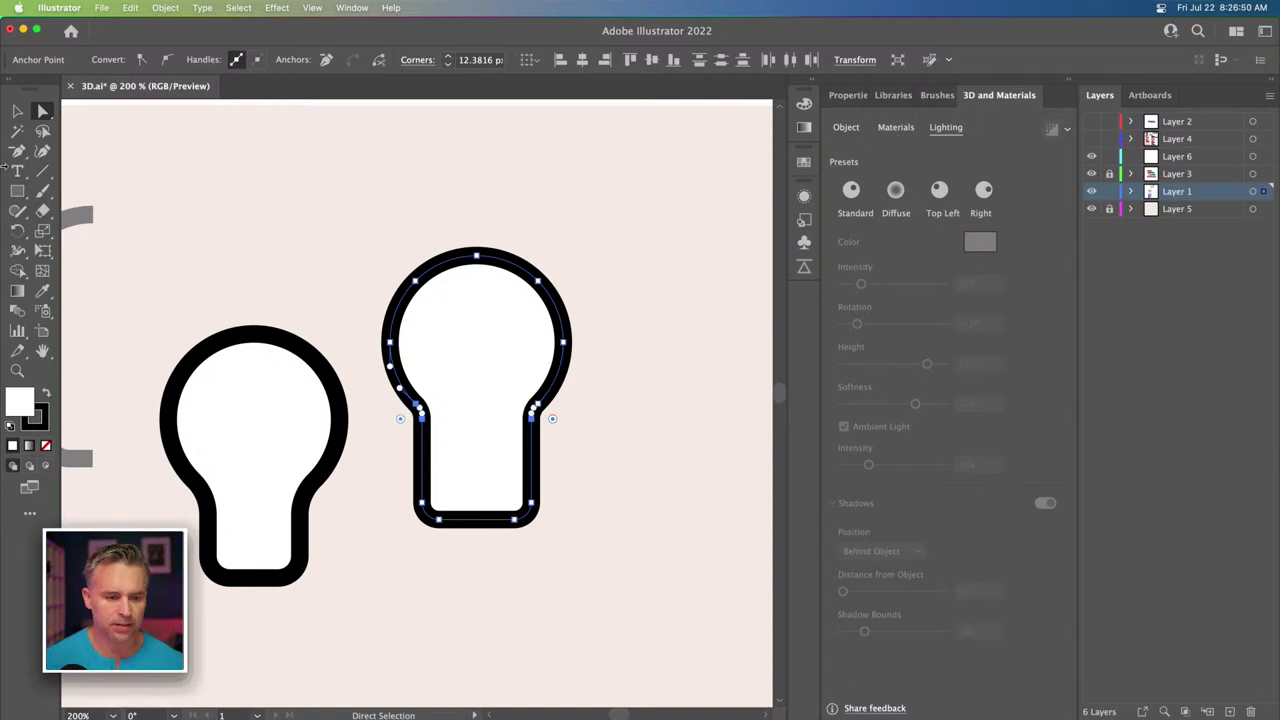
Shorten the new bulb's neck by nudging its bottom anchor points upward.
left_click_drag(382, 472, 591, 594)
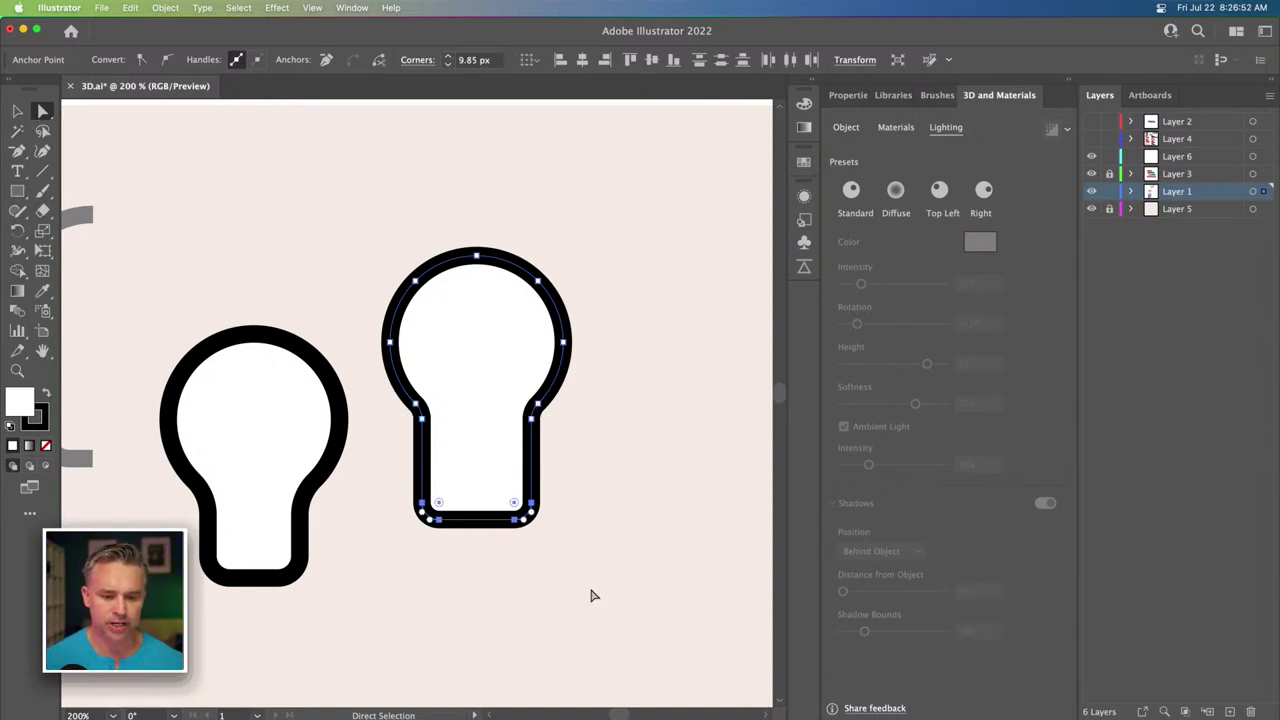
key("shift+Up")
key("shift+Up")
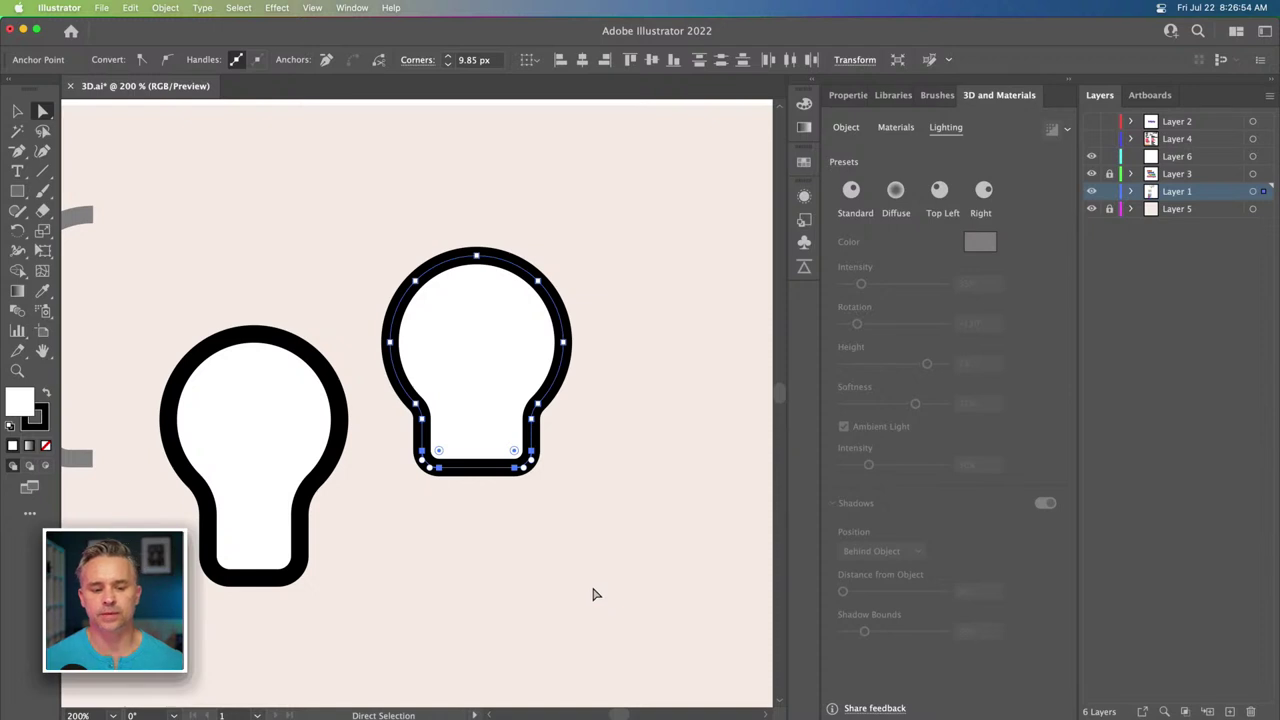
key("shift+Down")
key("shift+Up")
key("Down")
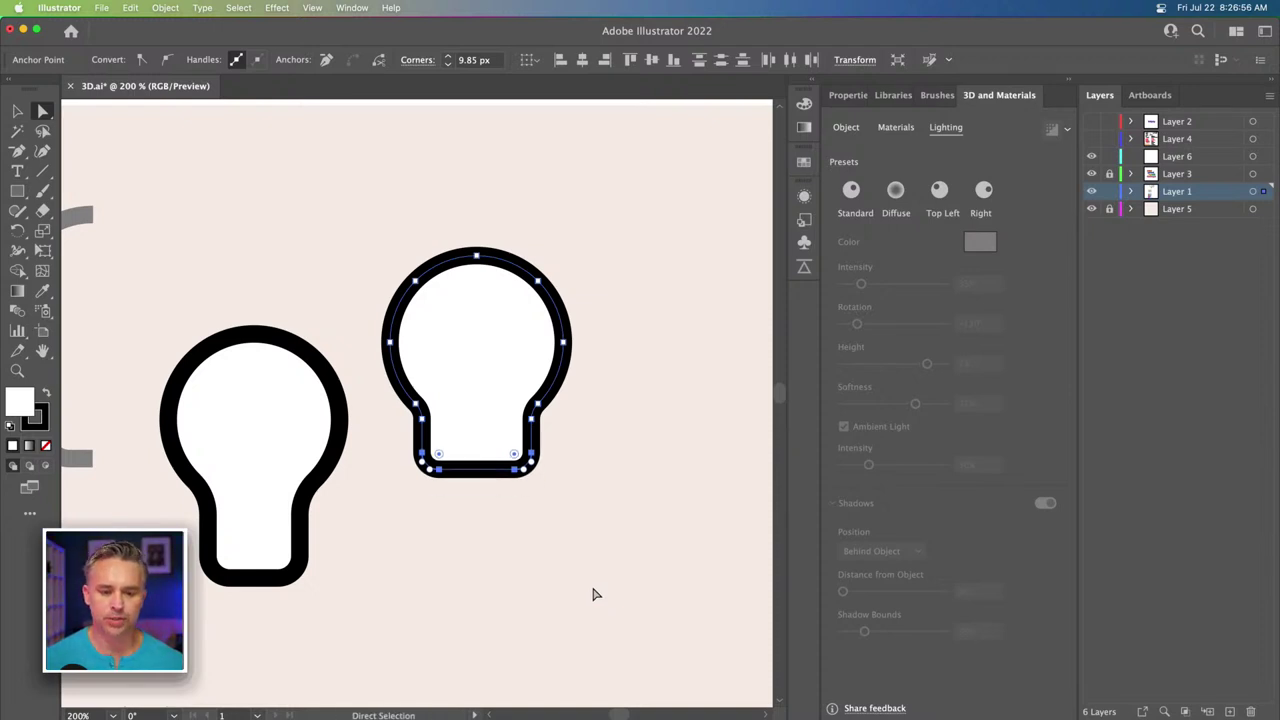
key("Down")
left_click(17, 110)
left_click(255, 231)
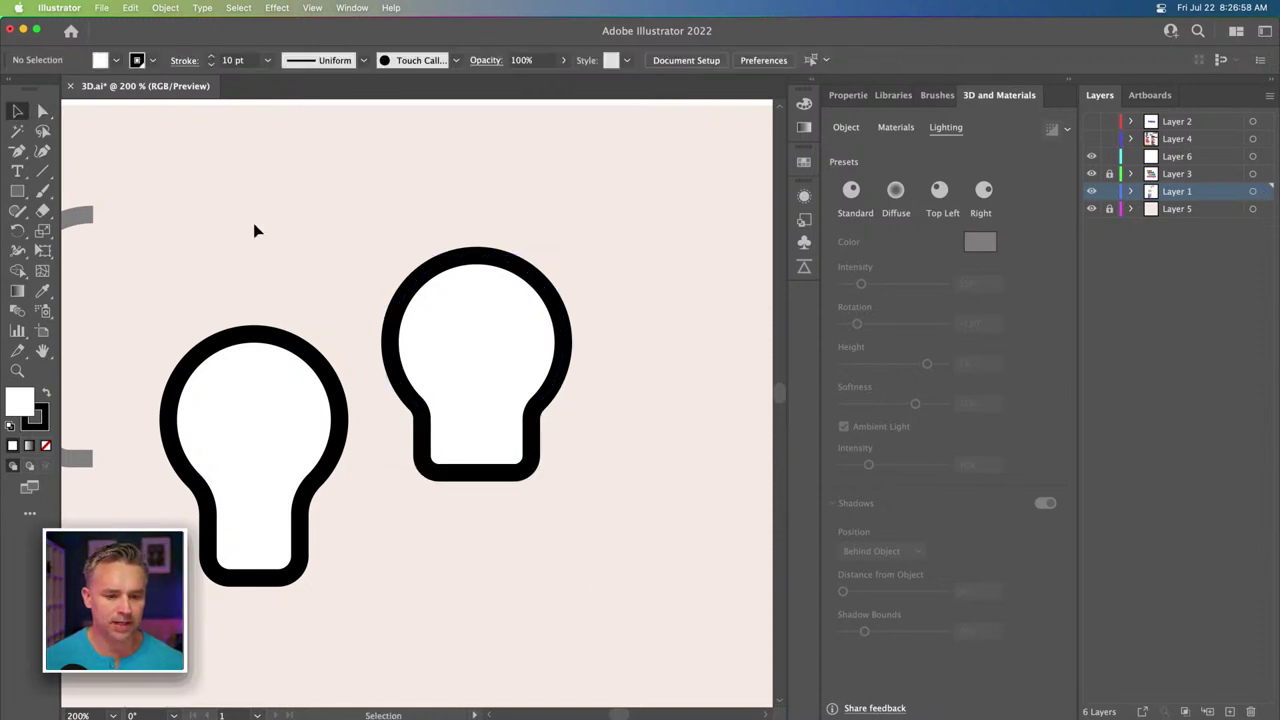
Draw a small upright ellipse above the two bulb outlines with the Ellipse tool.
left_click(17, 190)
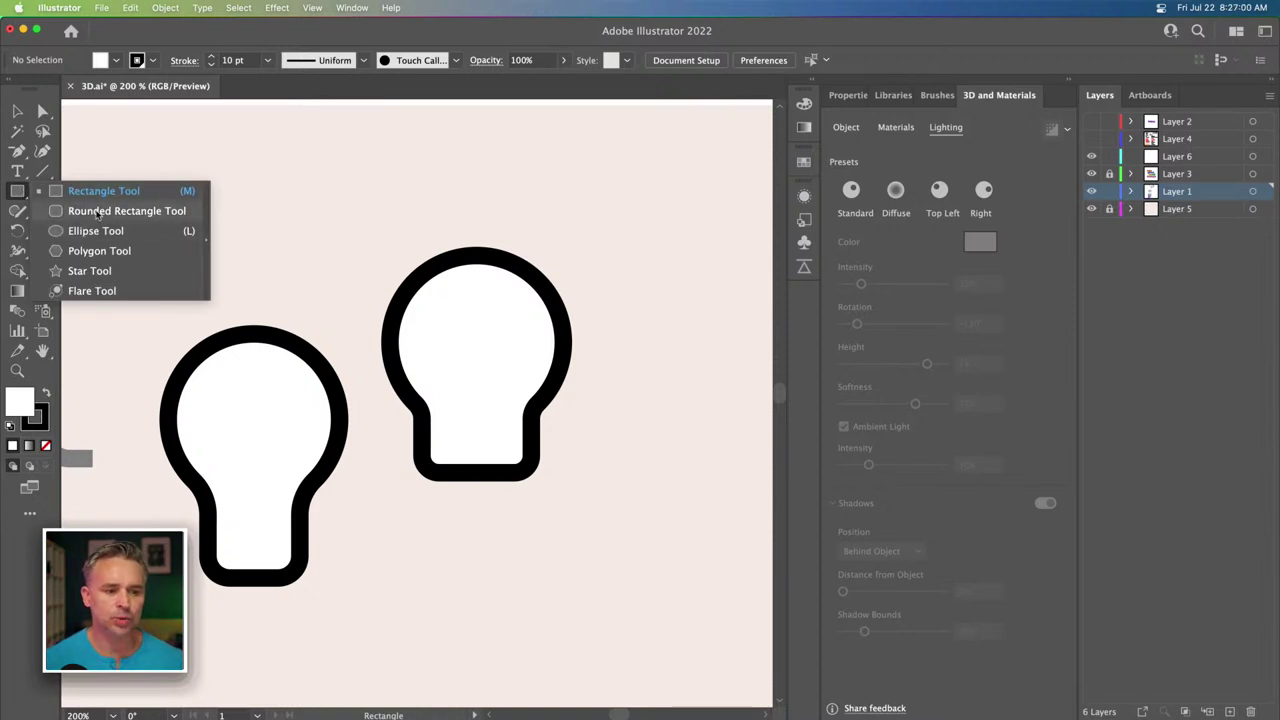
left_click(96, 230)
left_click_drag(276, 168, 357, 277)
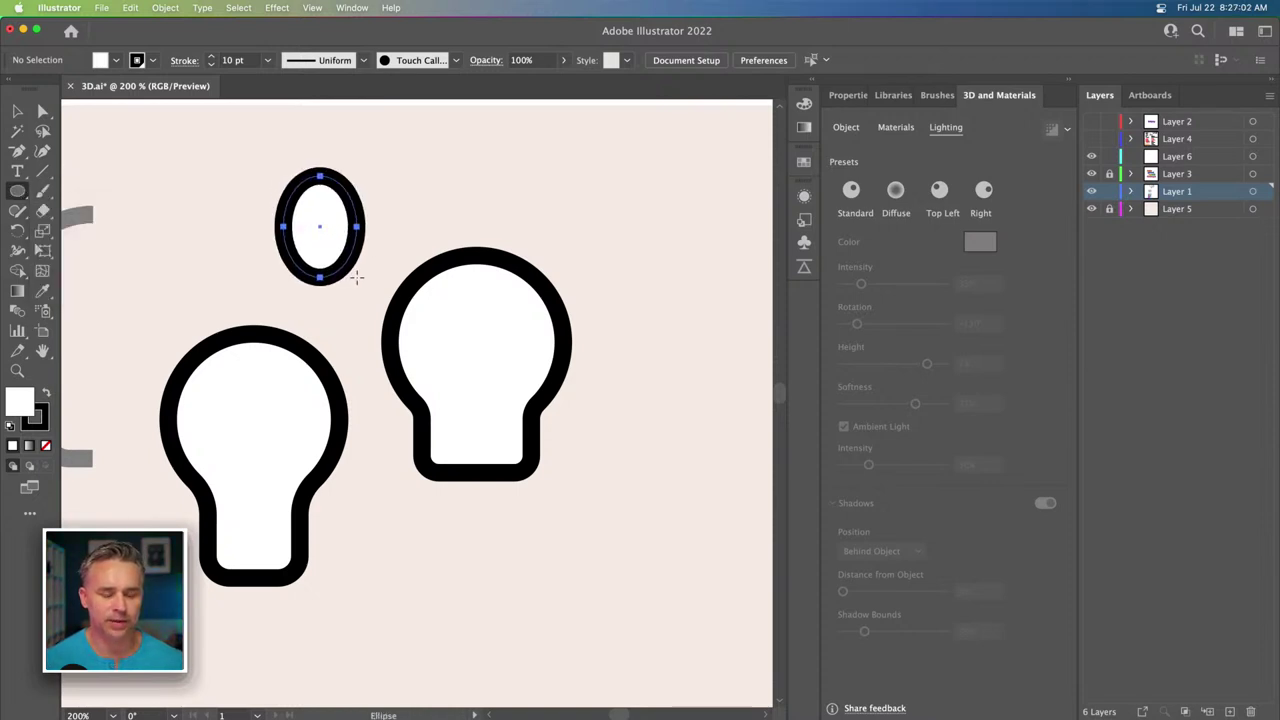
key("v")
mouse_move(222, 317)
left_mouse_down()
mouse_move(394, 306)
mouse_move(464, 316)
left_mouse_up()
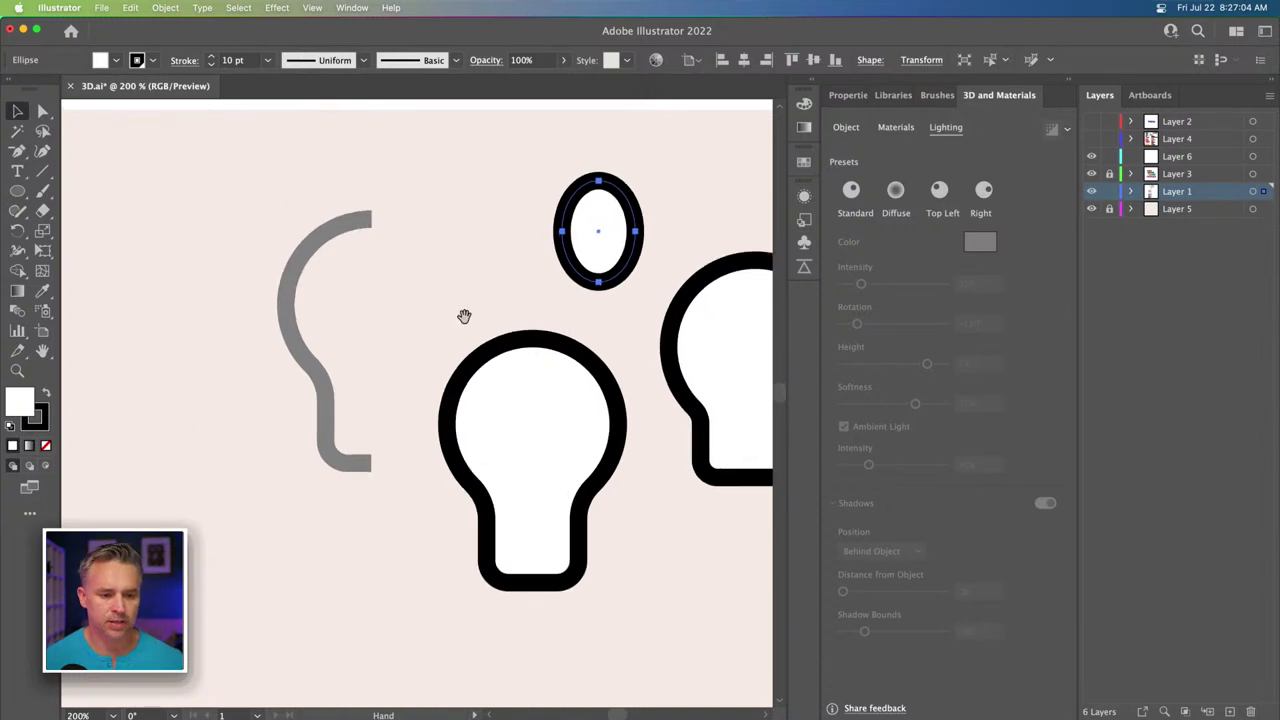
Set the stroke weight of the gray half-bulb profile to 1 pt.
left_click(297, 337)
left_click(295, 340)
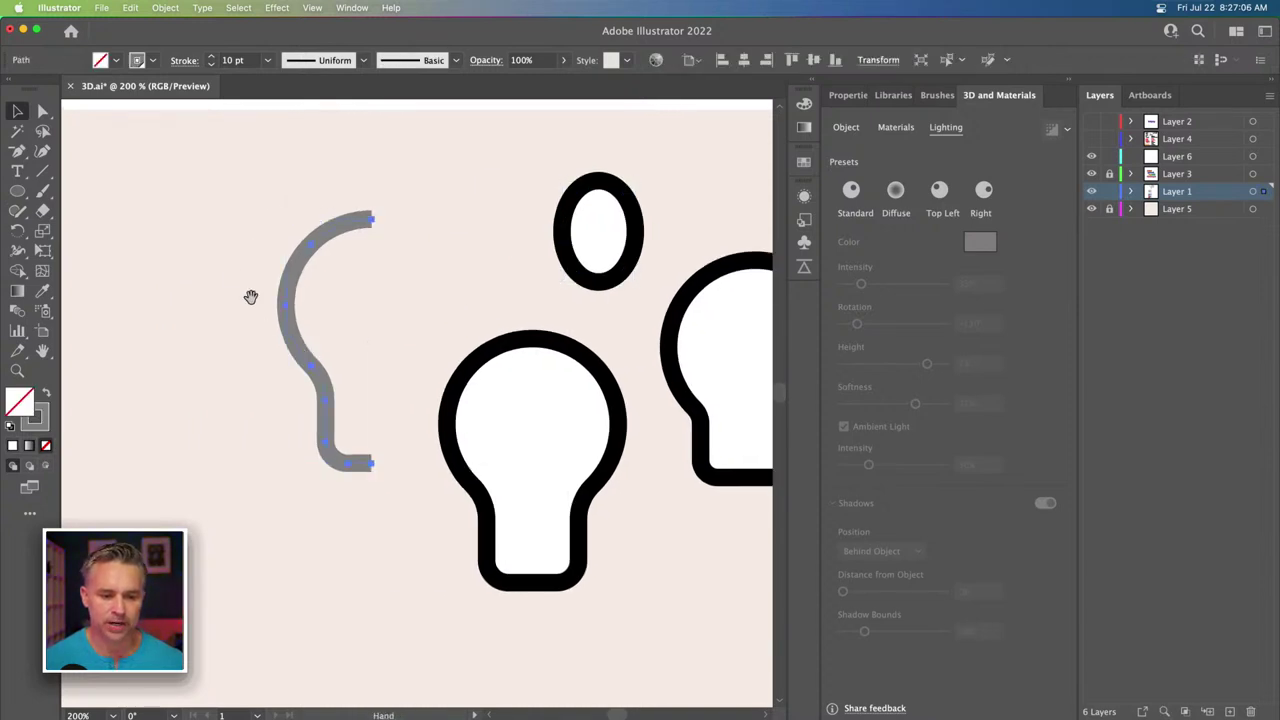
left_click_drag(250, 297, 358, 335)
left_click(245, 61)
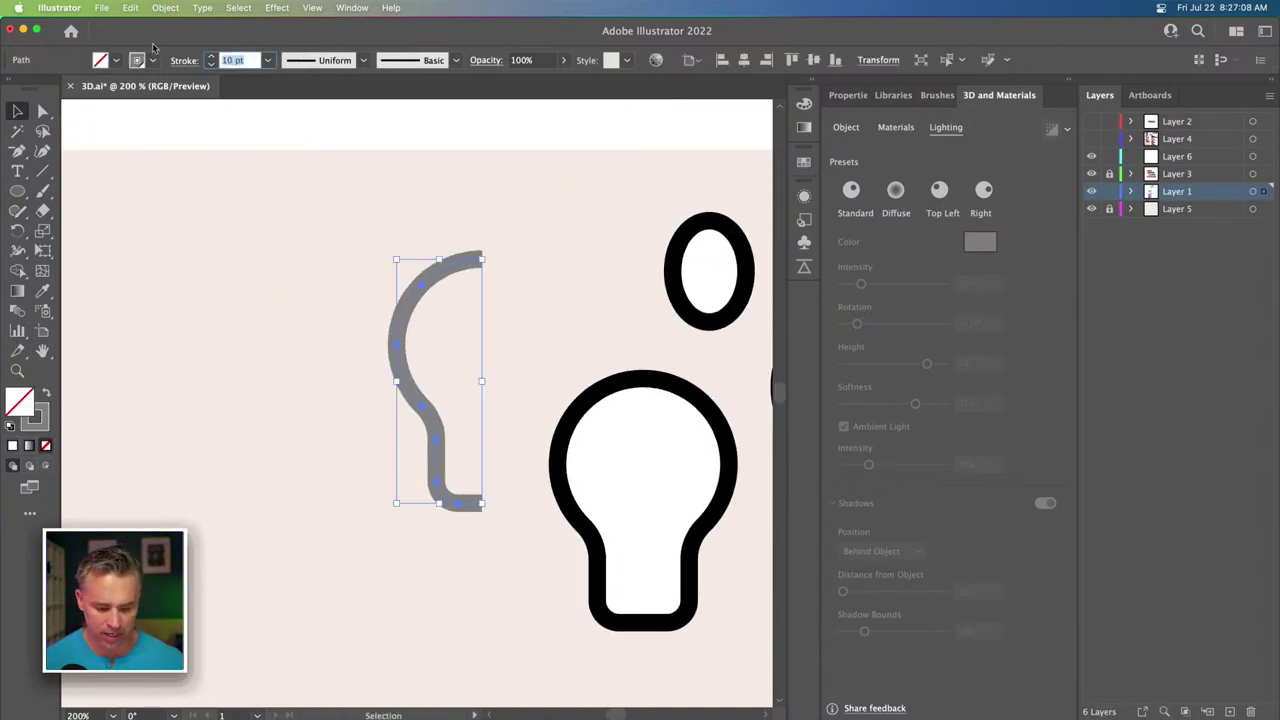
type("1")
key("Return")
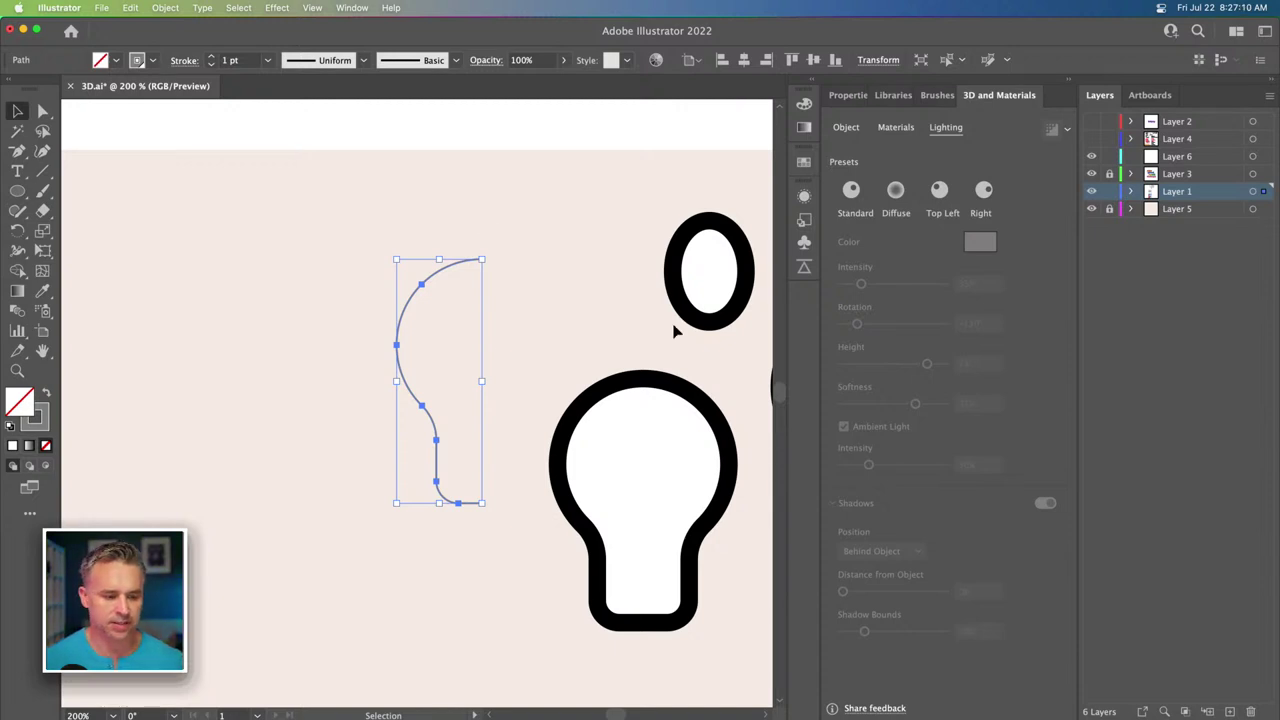
Color the half-bulb profile's stroke white and move the profile farther away from the bulb outlines.
left_click(38, 424)
left_click(615, 121)
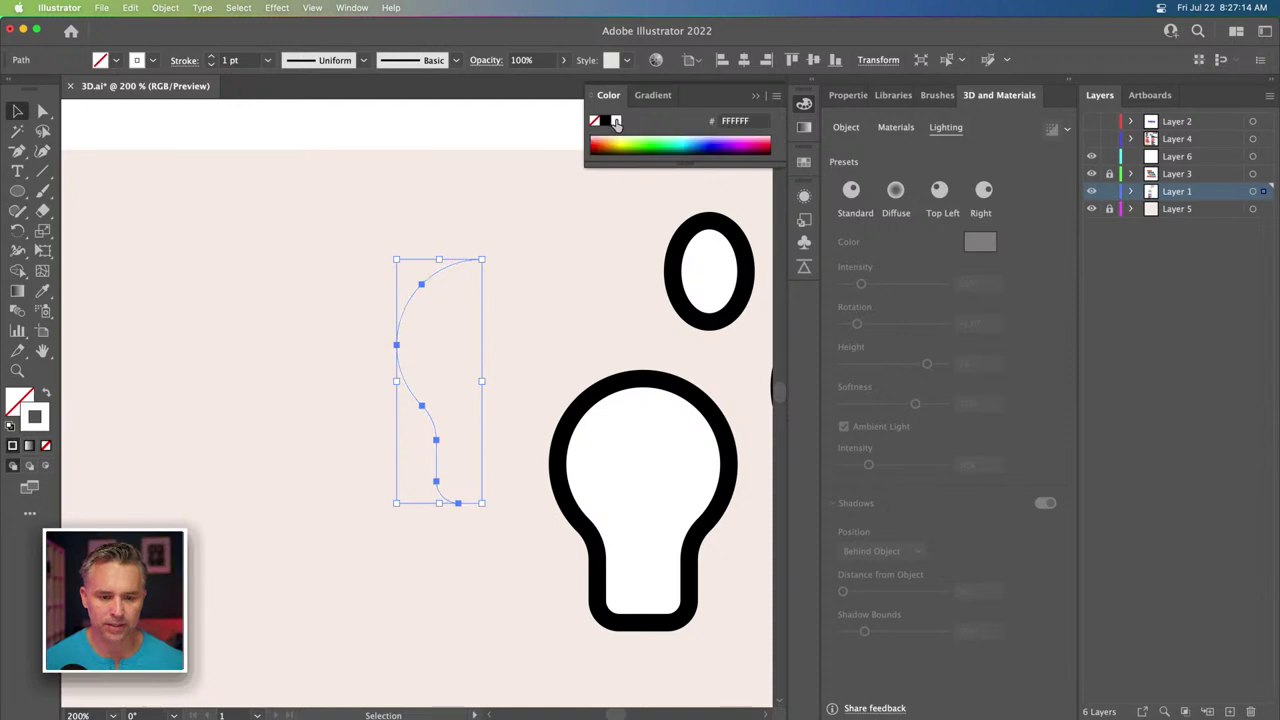
key("Return")
left_click(709, 543)
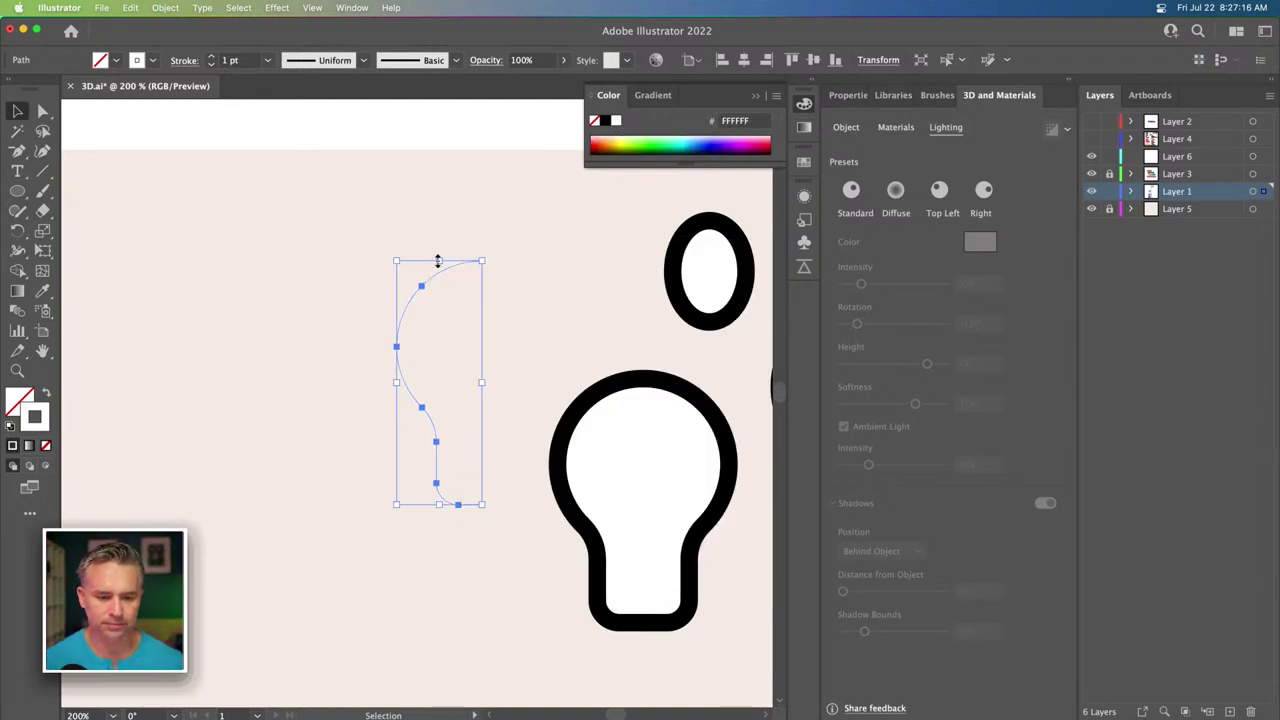
left_click(318, 244)
left_click_drag(413, 310, 286, 277)
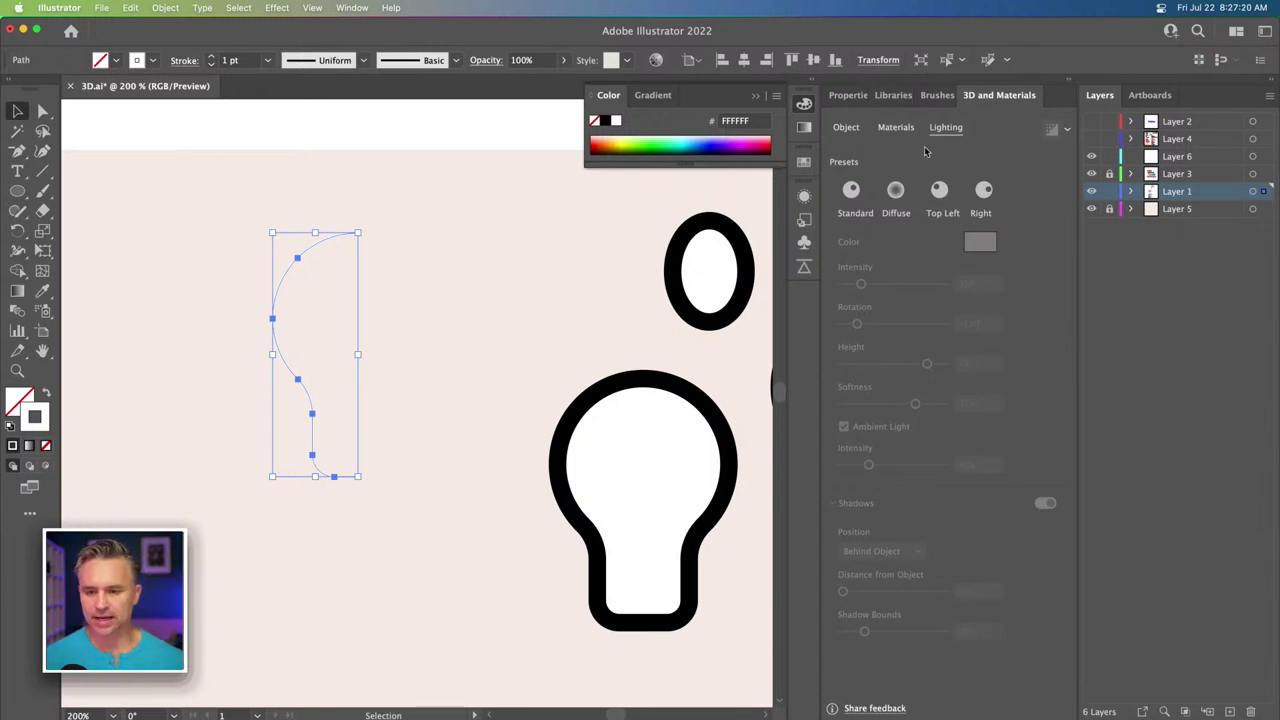
Revolve the half-bulb profile 360° as a 3D object, with the offset direction from the right edge.
left_click(840, 130)
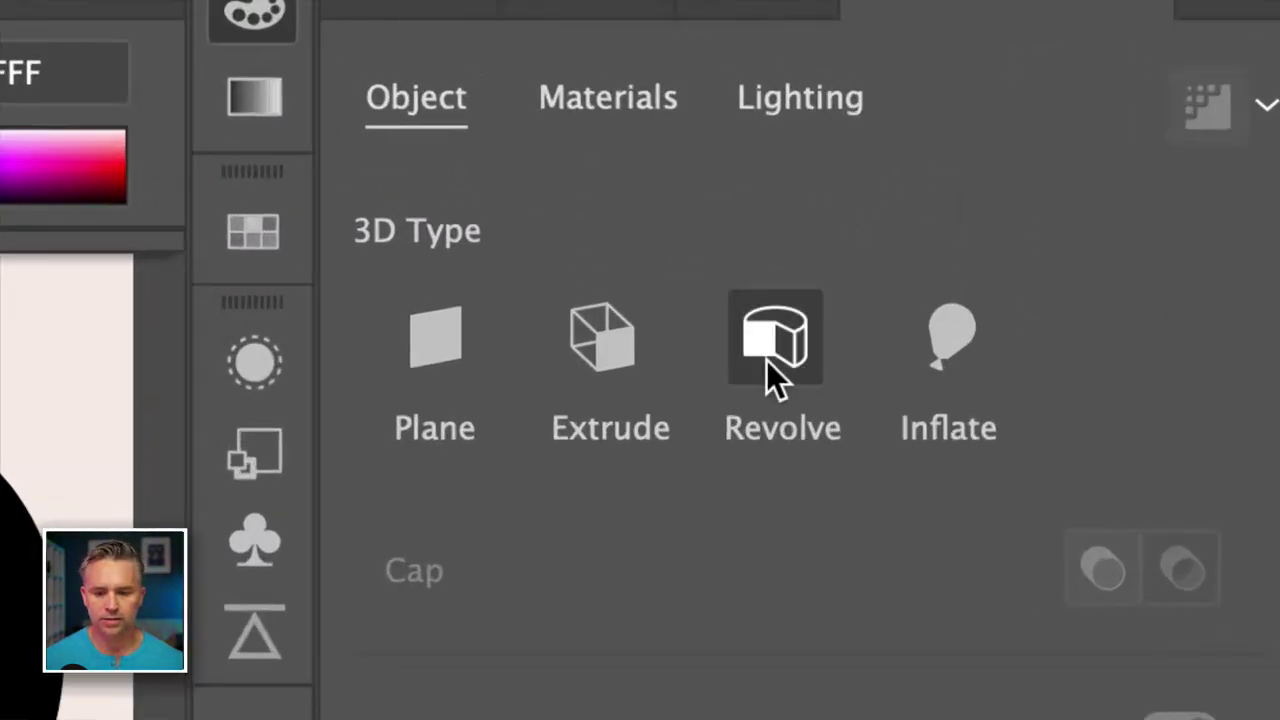
left_click(764, 353)
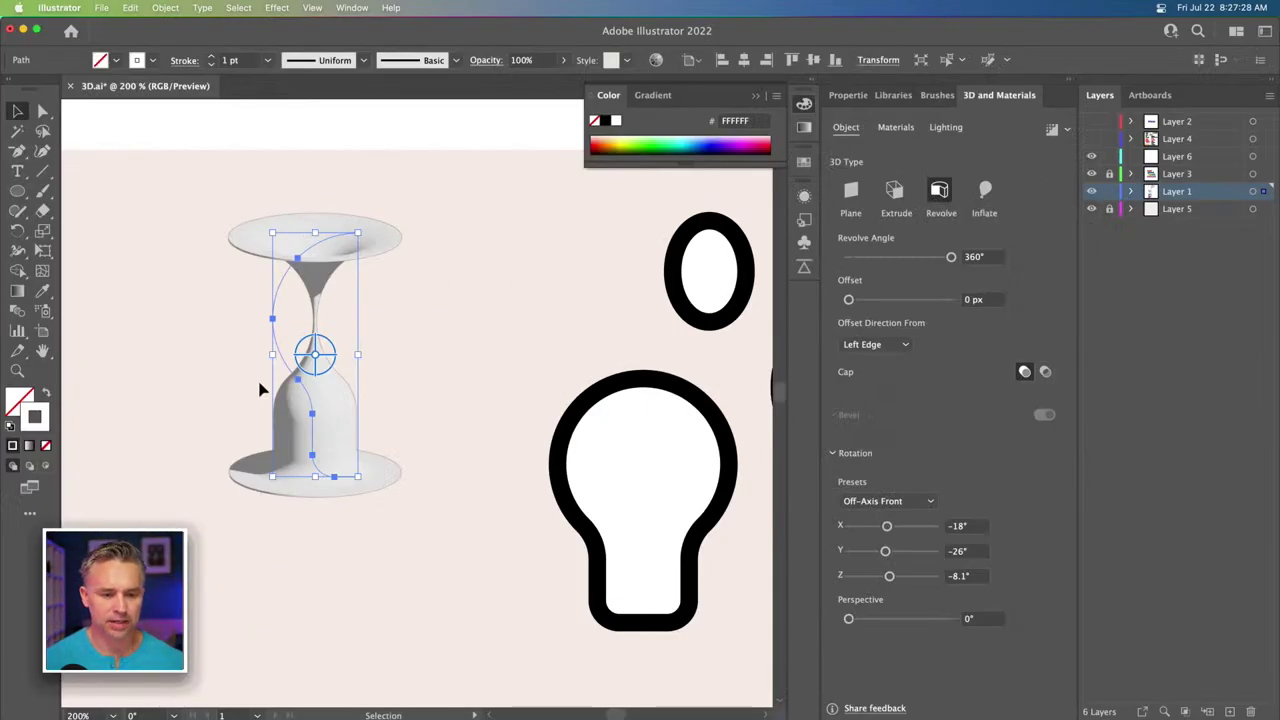
left_click(866, 344)
left_click(868, 381)
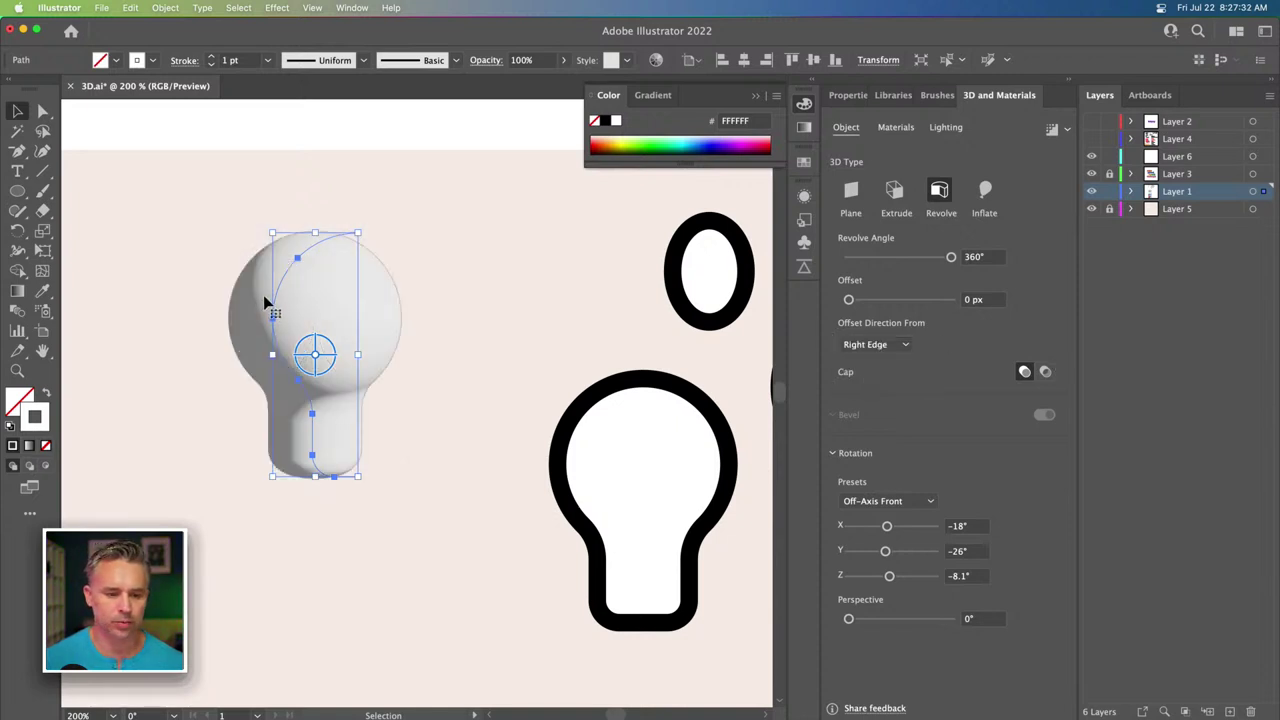
Move the revolved bulb up slightly, and undo the move and the 3D revolve.
left_click_drag(249, 298, 308, 235)
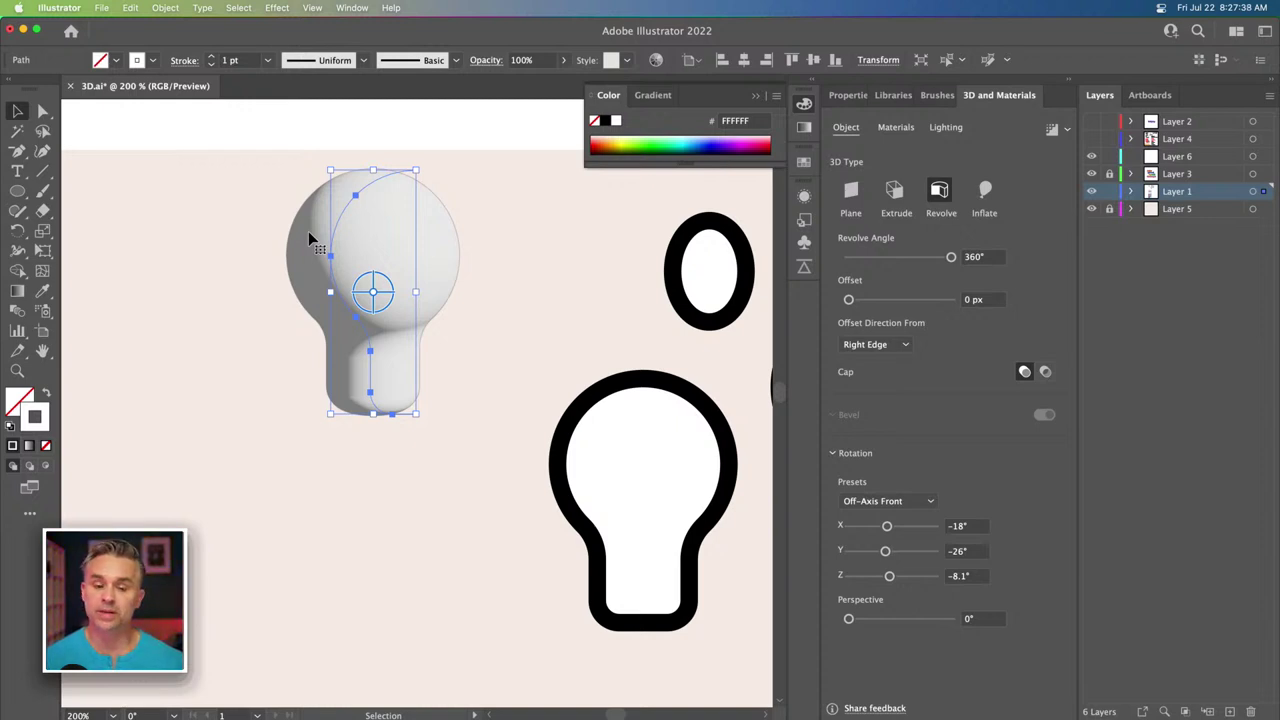
key("super+z")
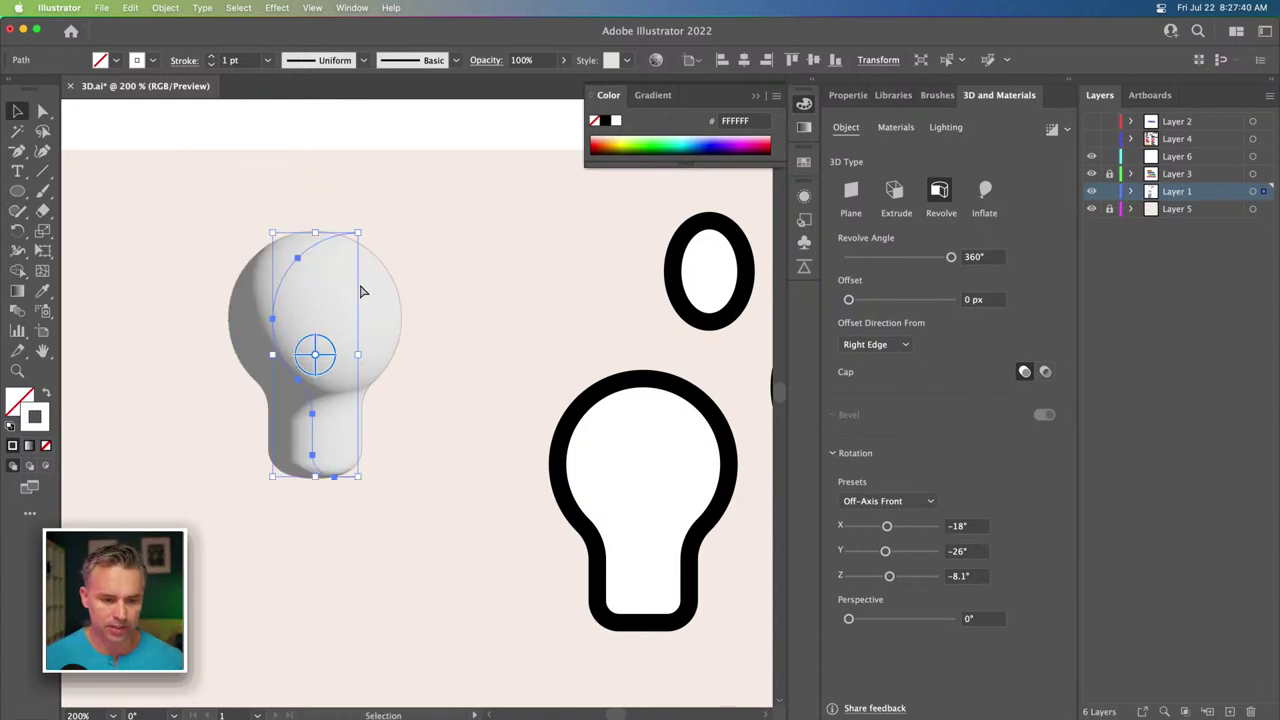
key("super+z")
key("super+z")
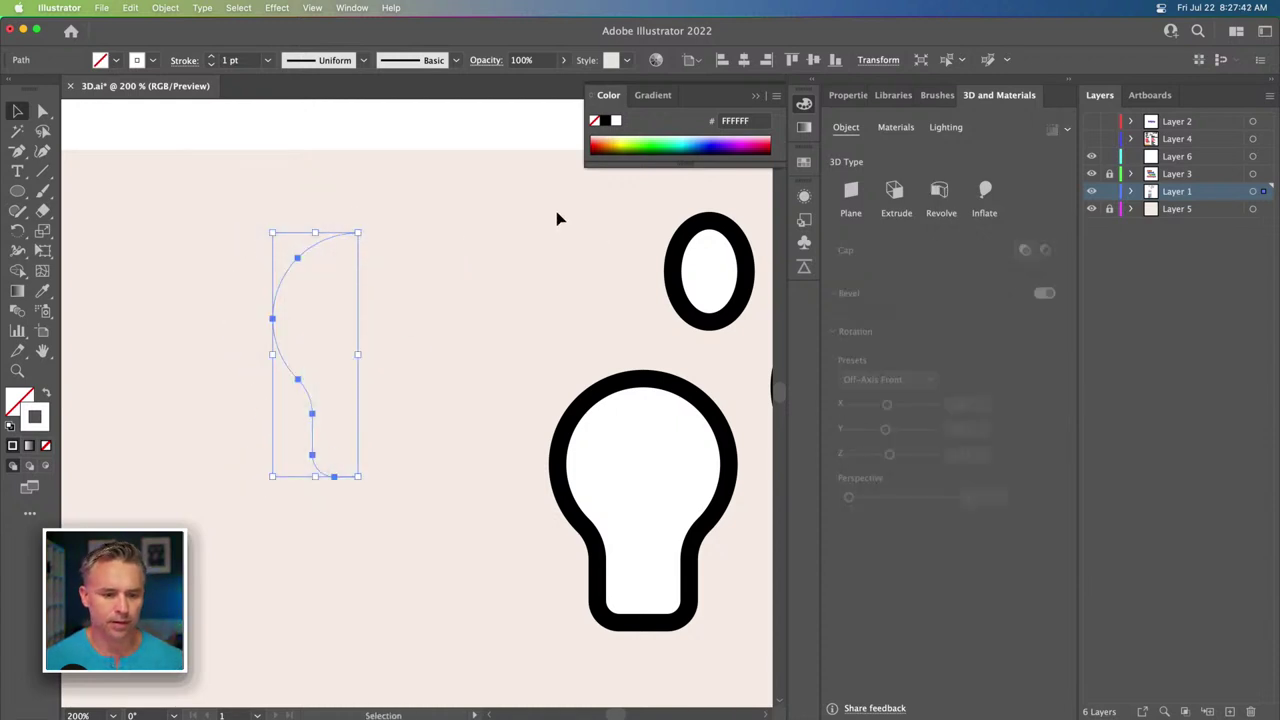
Change the half-bulb profile's stroke color to black.
left_click(210, 244)
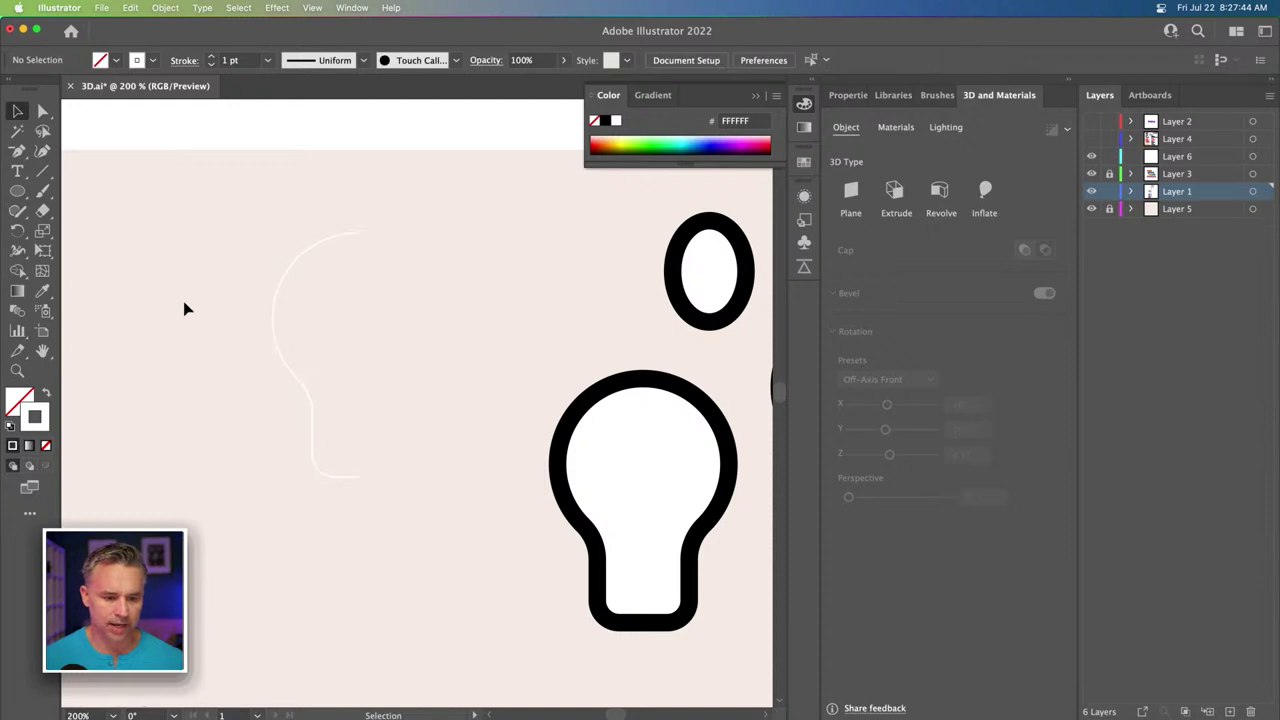
left_click(276, 334)
left_click(603, 121)
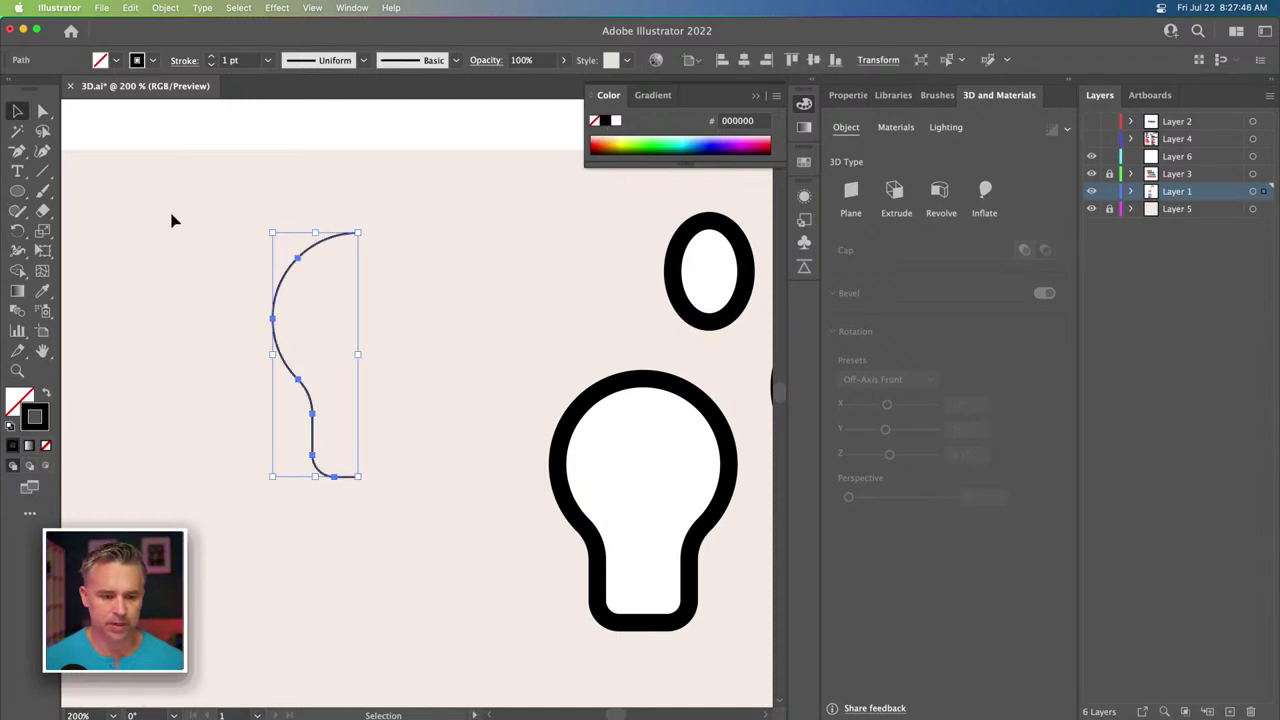
left_click(171, 217)
Draw a tall narrow rectangle overlapping the lower end of the half-bulb profile, as wide as its neck.
key("super+equal")
key("super+equal")
left_click_drag(230, 495, 220, 286)
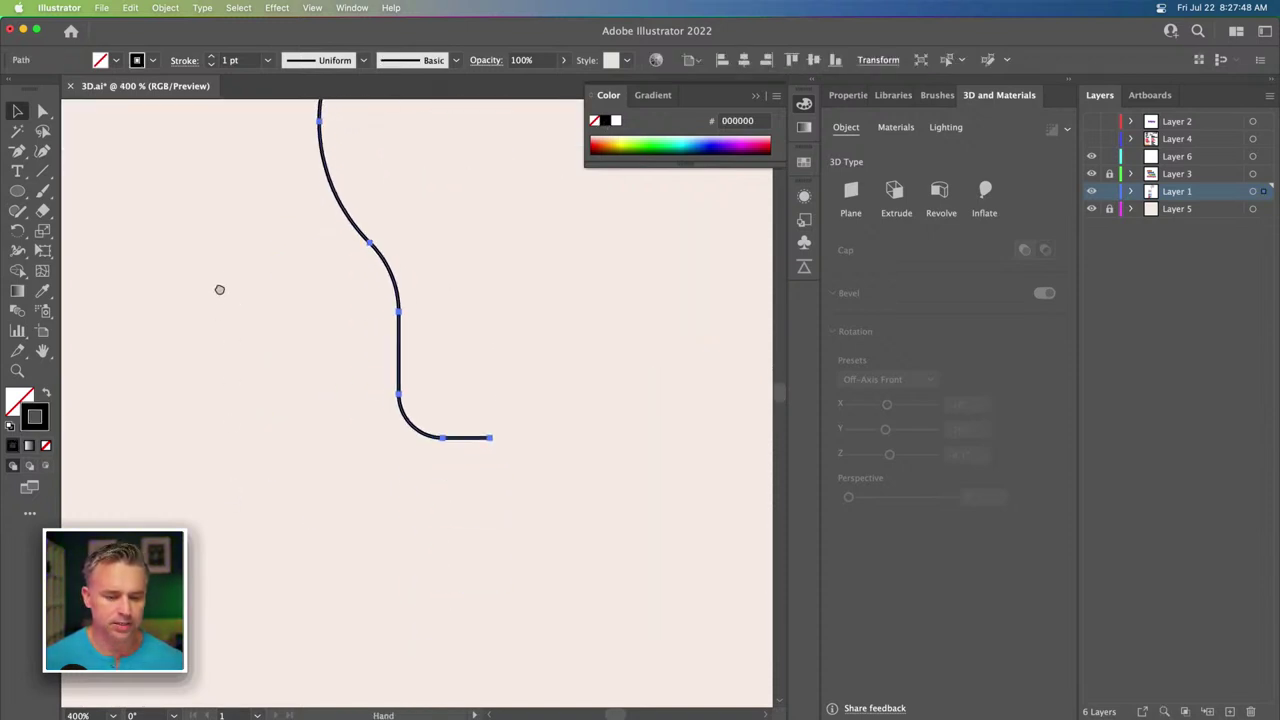
left_click(16, 191)
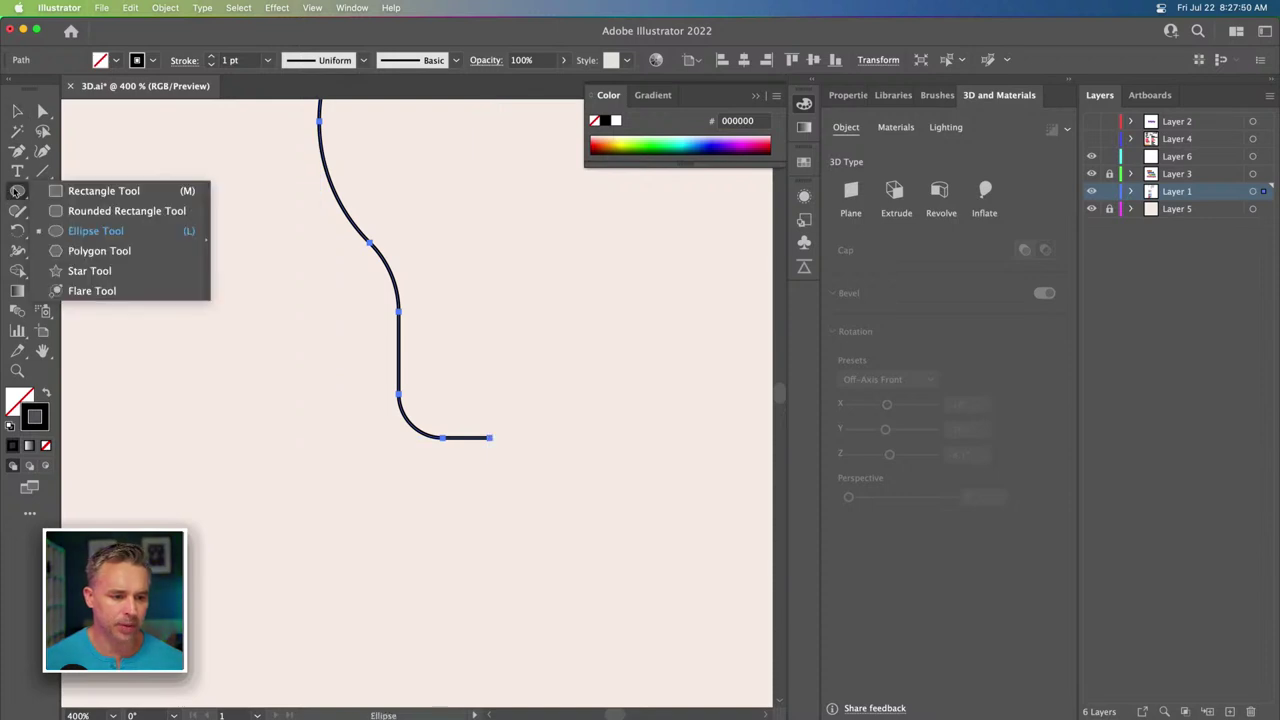
left_click(100, 190)
left_click_drag(397, 413, 490, 589)
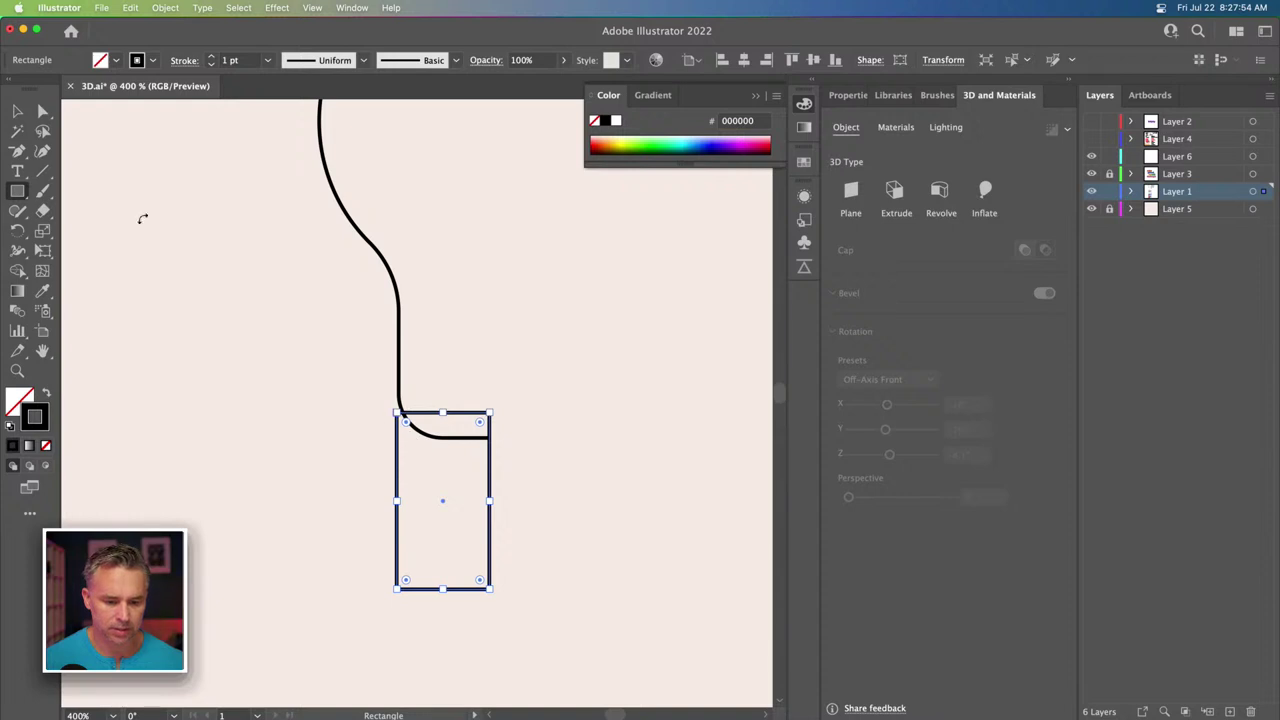
Try to shift the left edge of the narrow rectangle outward with Direct Selection, and undo the change.
left_click(43, 111)
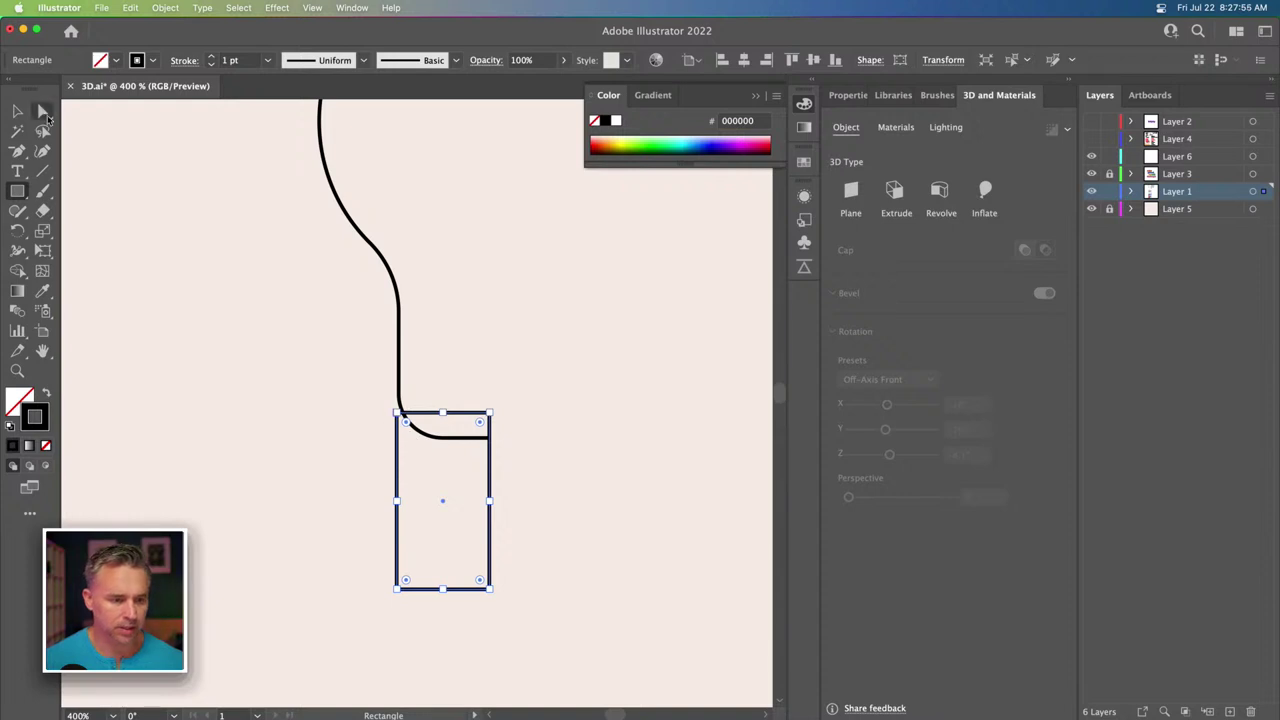
left_click(405, 446)
left_click_drag(398, 446, 337, 486)
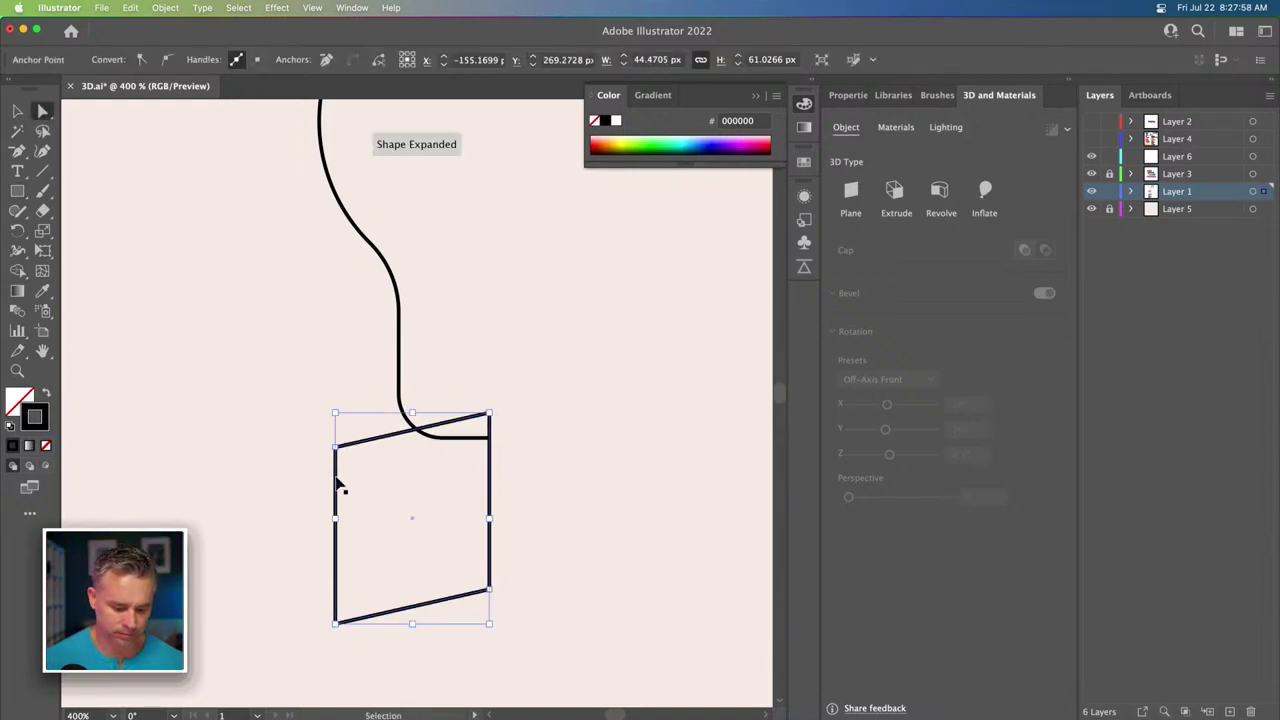
key("super+z")
Move the narrow rectangle straight down so it sits just below the half-bulb profile.
left_click(17, 111)
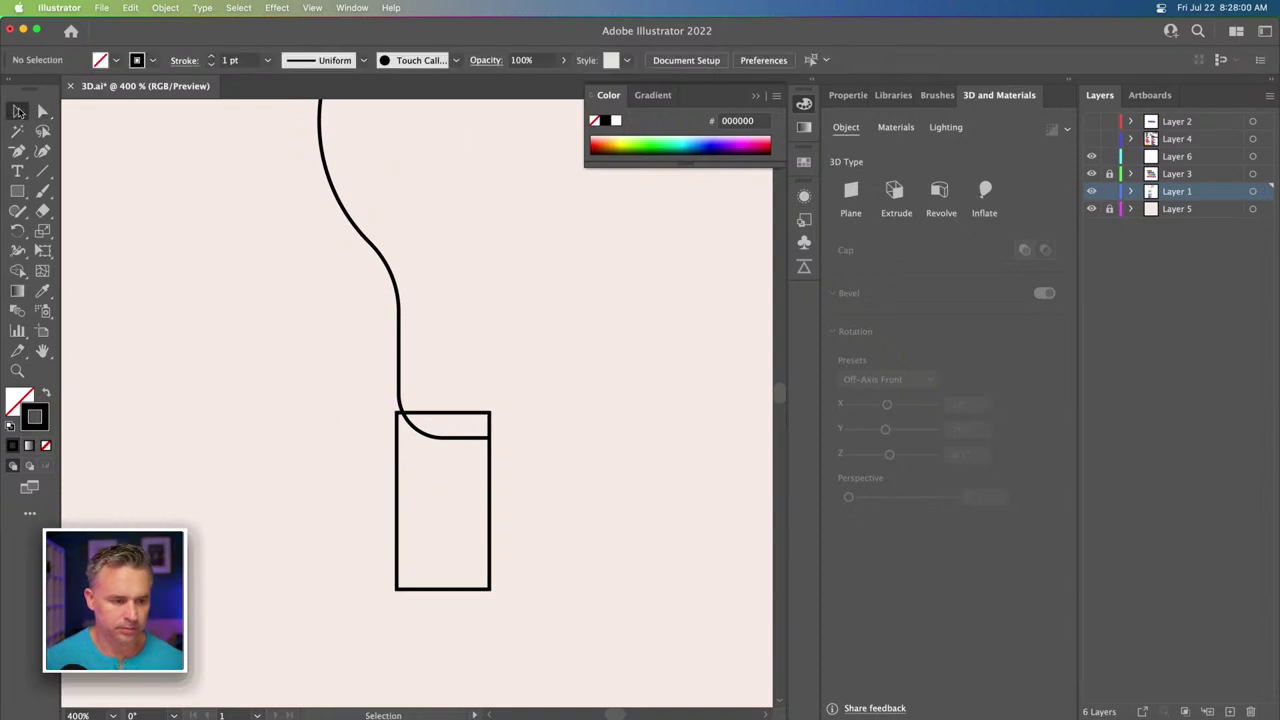
left_click(439, 437)
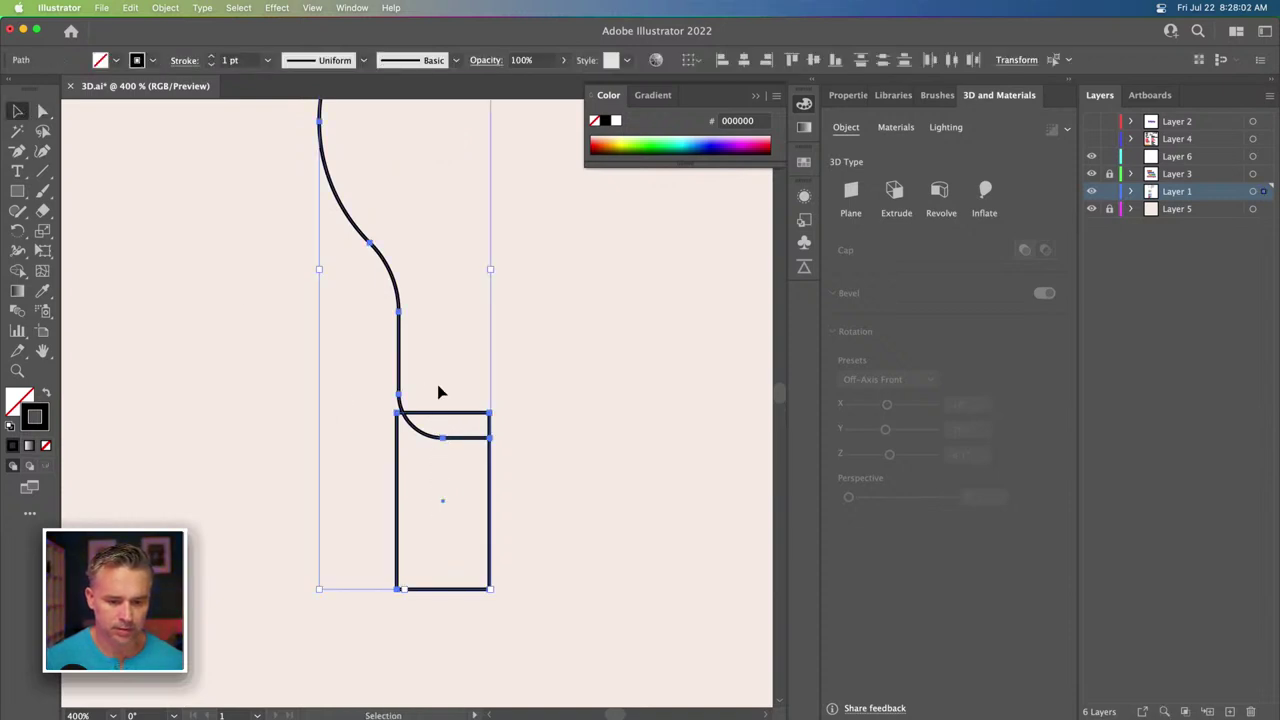
left_click(439, 392)
left_click(436, 411)
left_click_drag(432, 417, 431, 468)
scroll(317, 357, "down", 3)
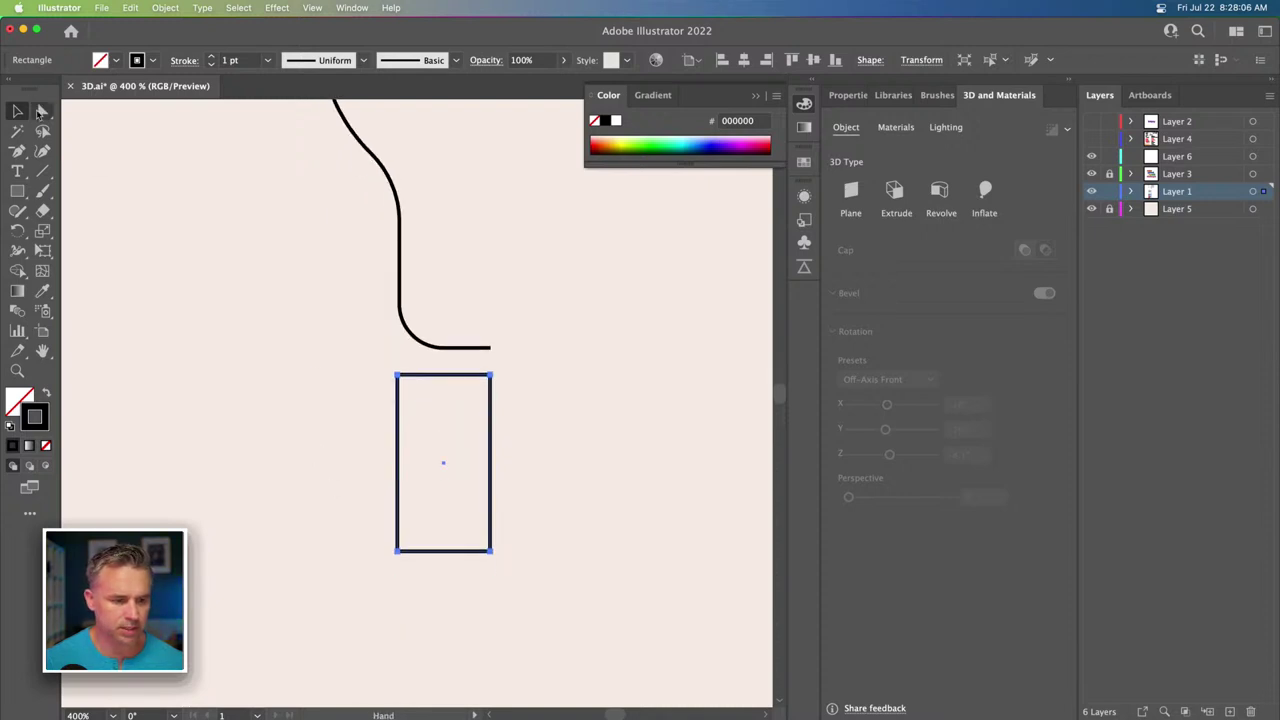
Draw a small rectangle over the lower right corner of the tall one, extending slightly below it.
left_click(40, 112)
left_click(366, 385)
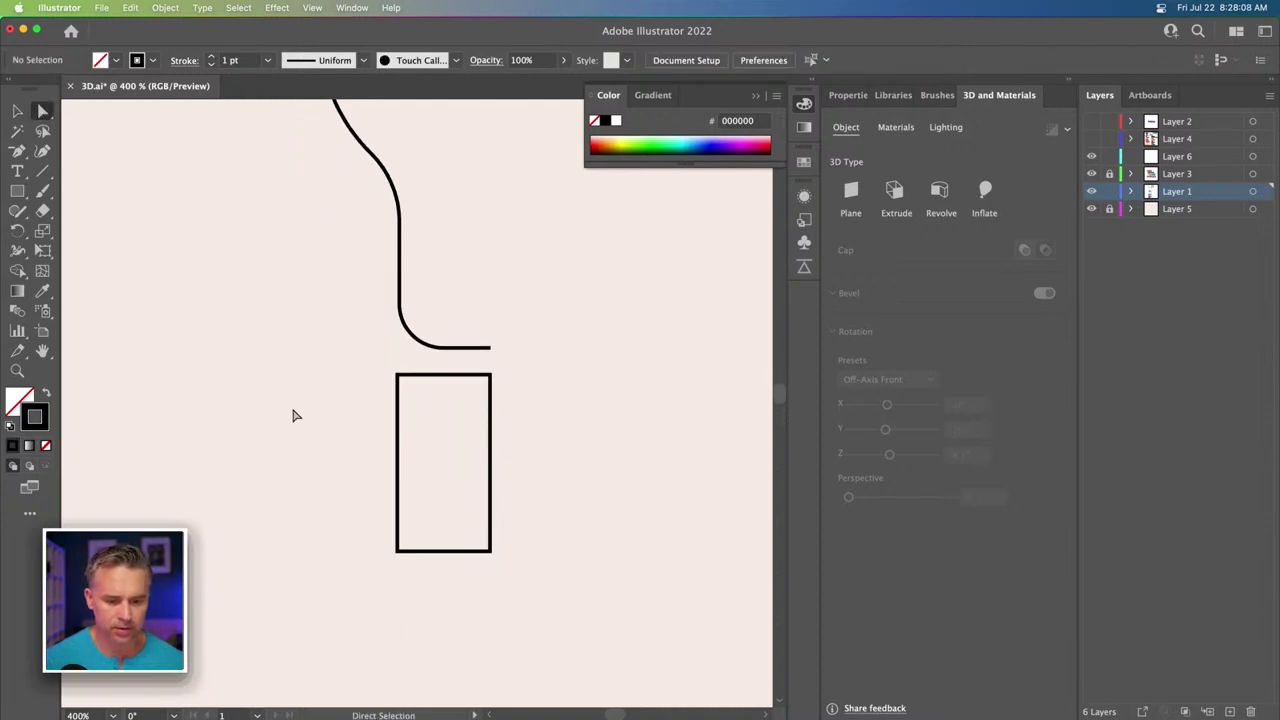
left_click(17, 190)
left_click_drag(441, 524, 490, 563)
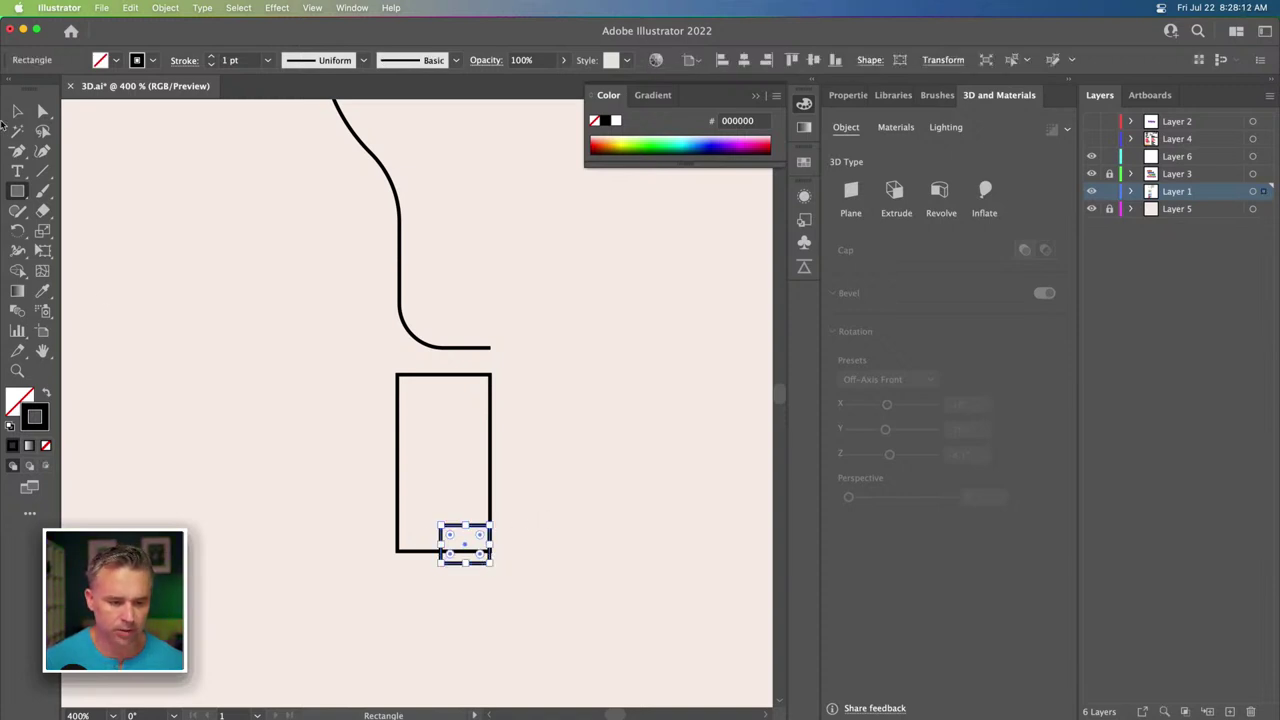
Slightly round the left corners of both rectangles with their live corner controls.
left_click(17, 112)
key("super+a")
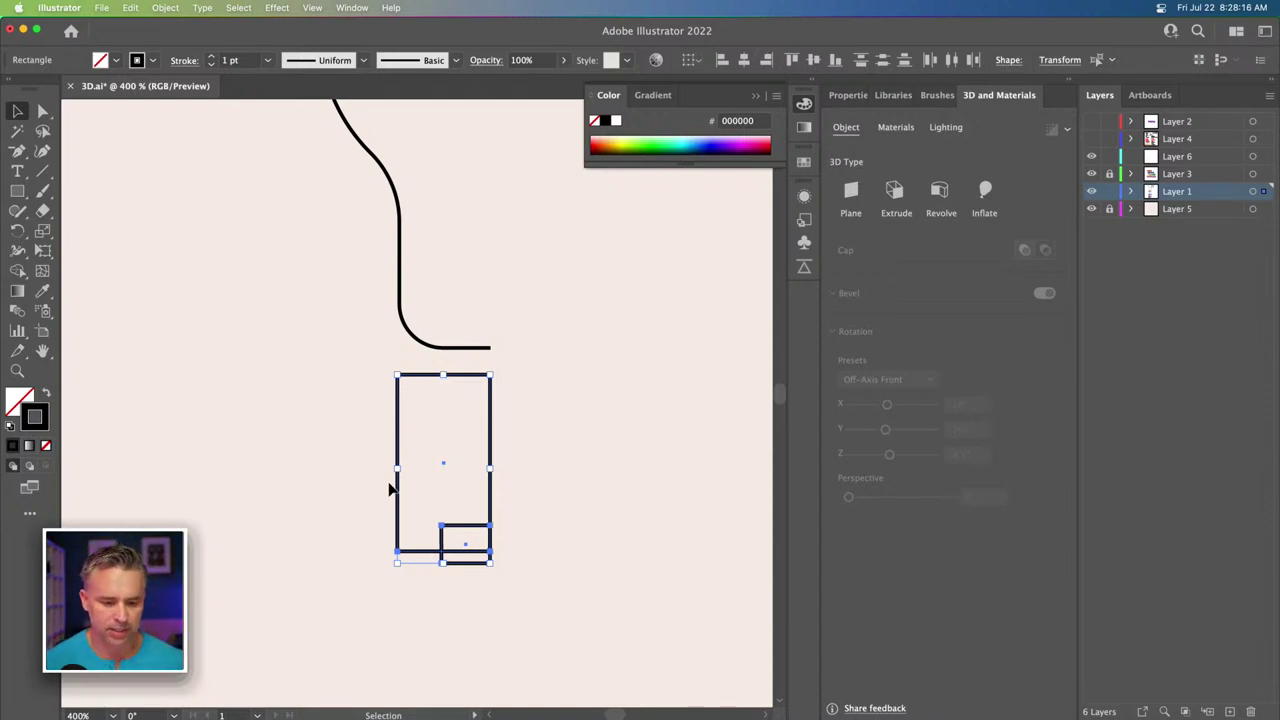
left_click(42, 111)
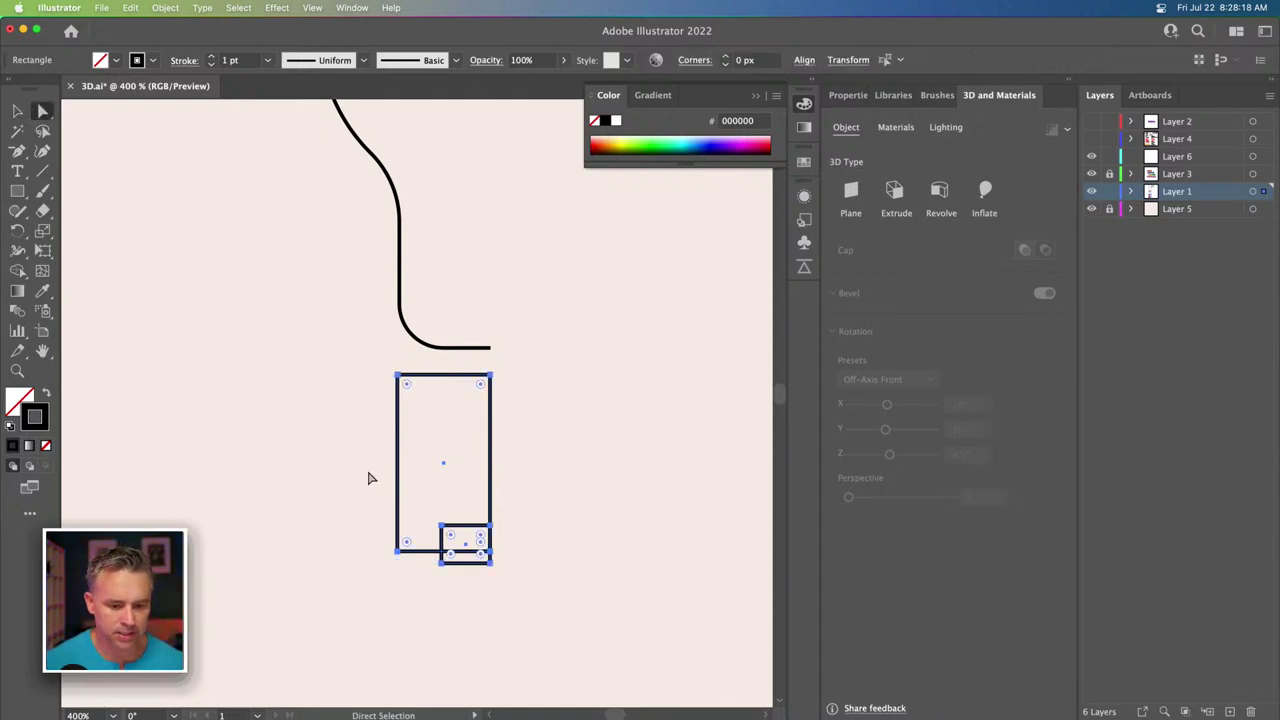
left_click_drag(360, 368, 451, 580)
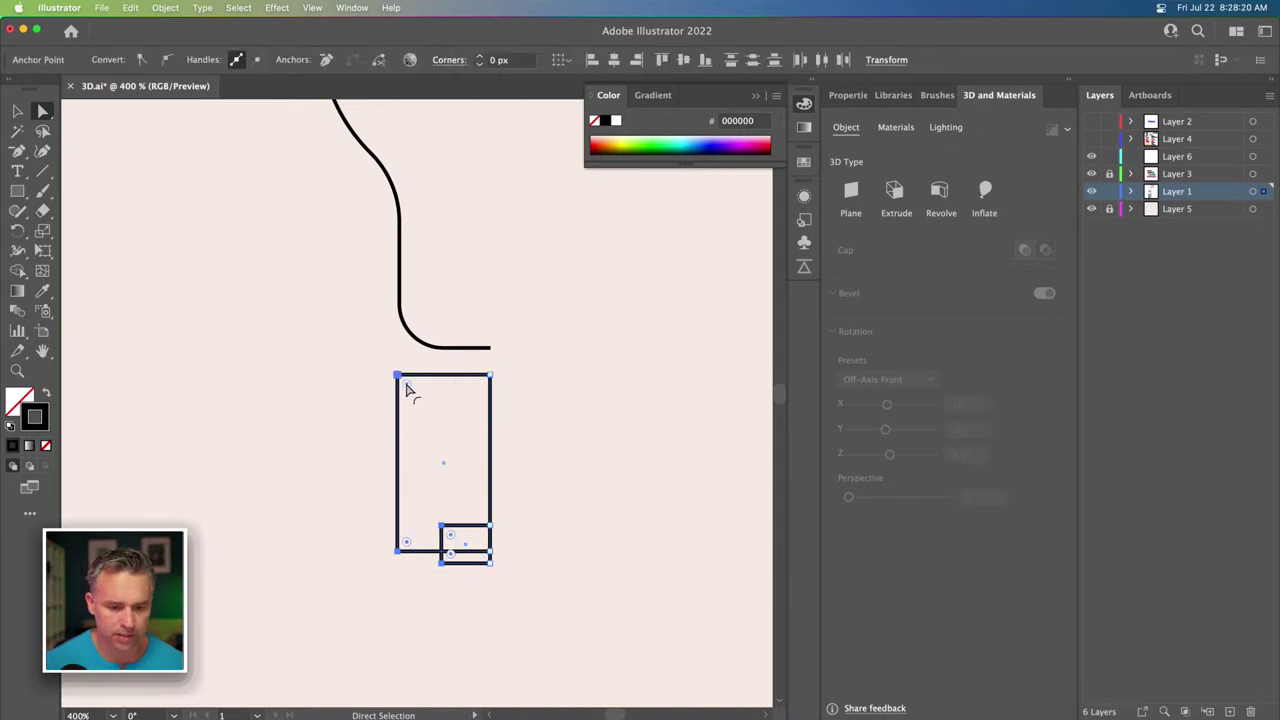
left_click_drag(410, 390, 407, 392)
Merge the two rectangles into one stepped base shape with the Shape Builder tool.
left_click(17, 110)
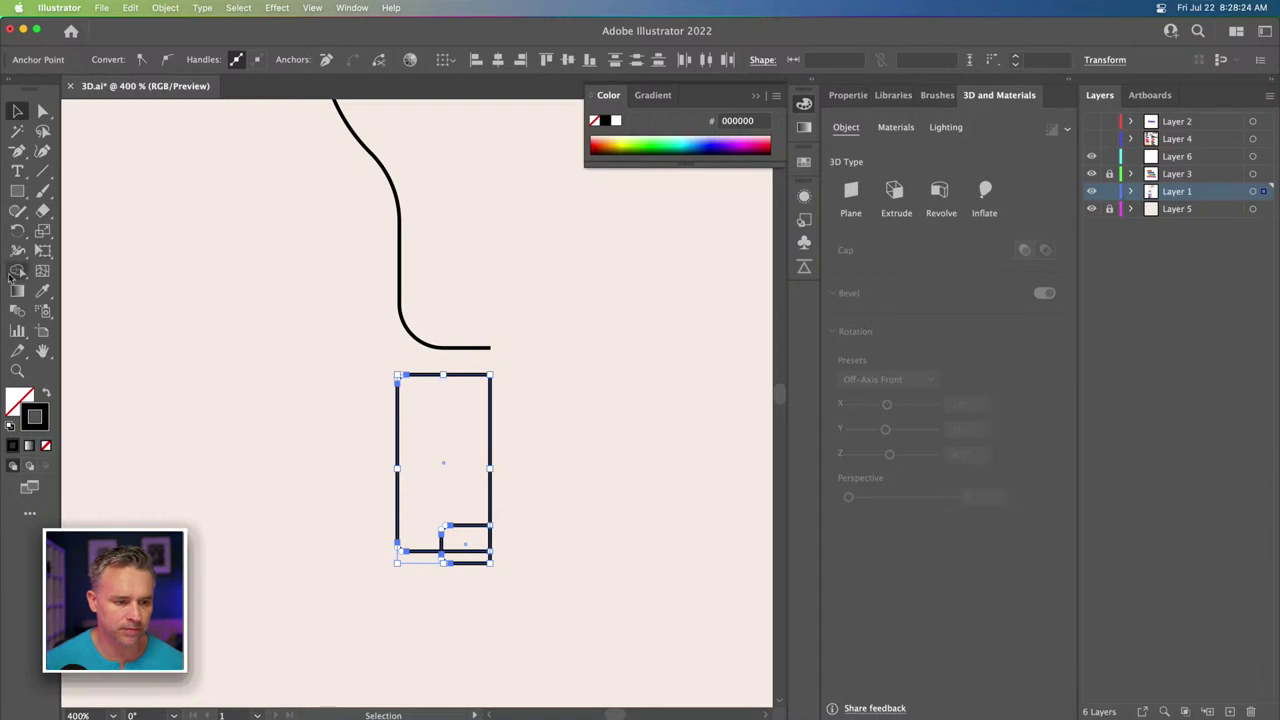
left_click(17, 270)
left_click_drag(440, 416, 471, 552)
Delete the straight right edge of the merged base shape, leaving an open half outline.
left_click(42, 110)
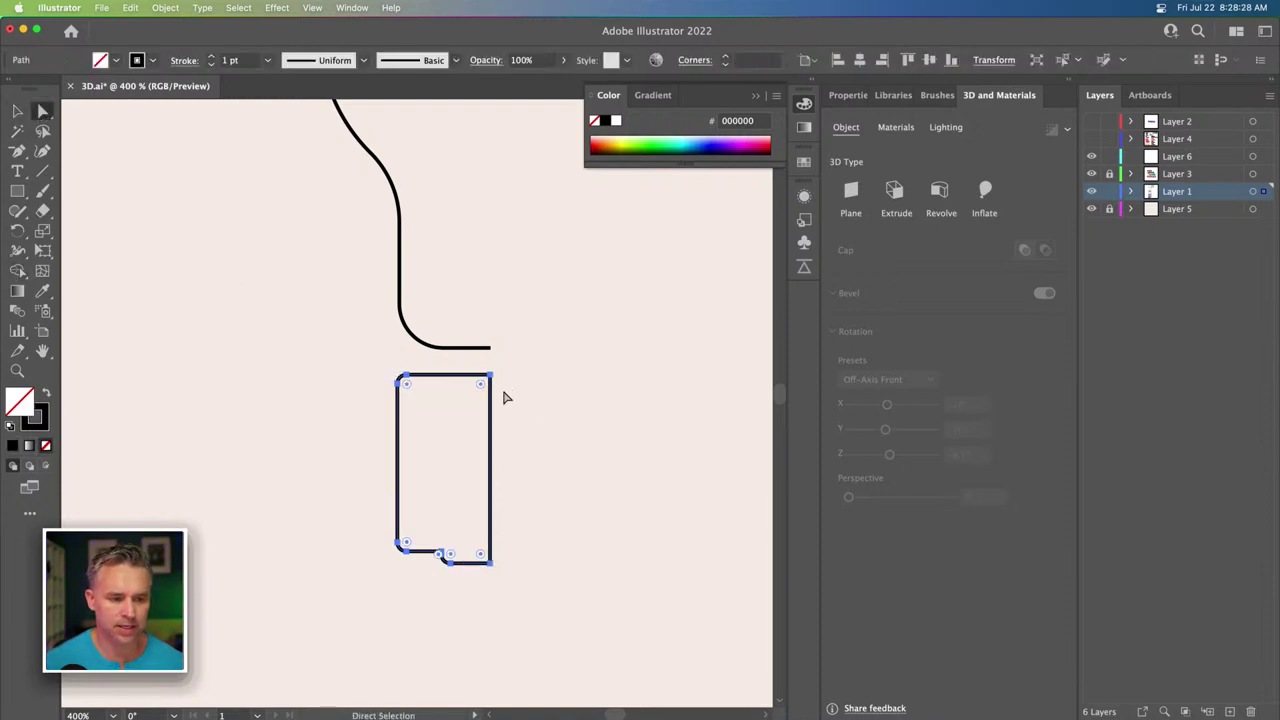
left_click_drag(557, 422, 466, 478)
key("Delete")
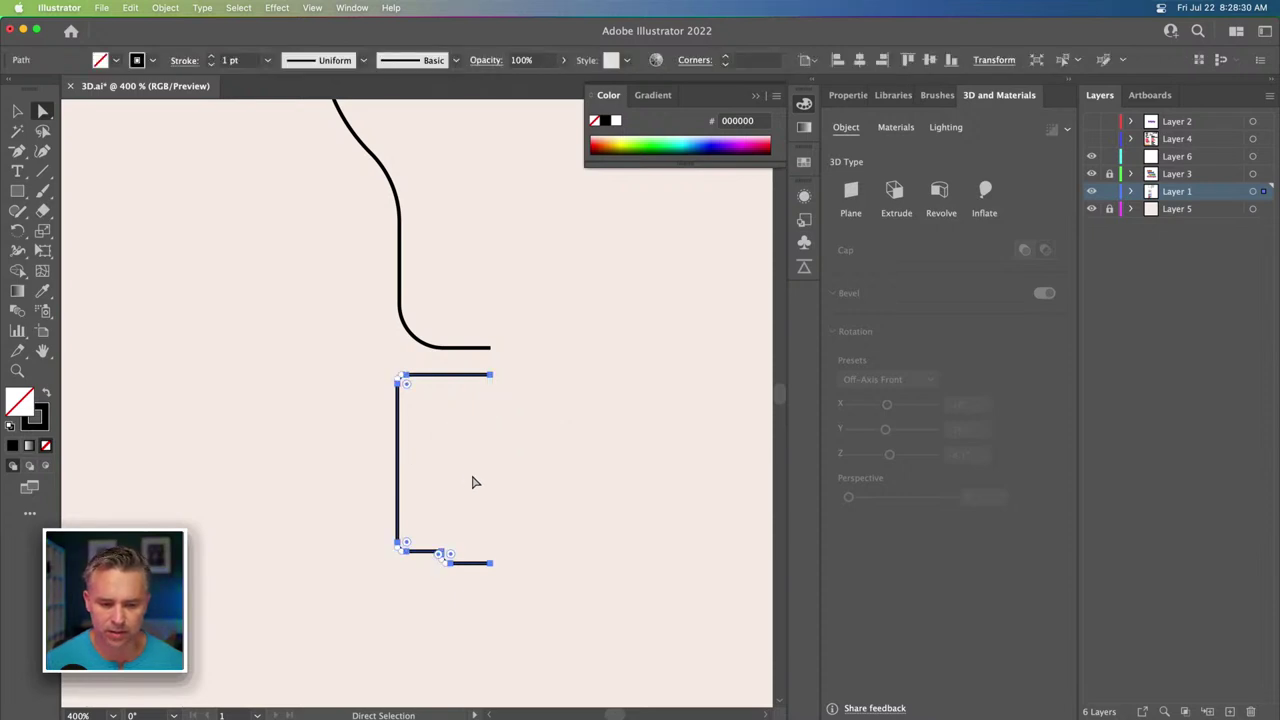
Move the open base outline up so its top overlaps the rounded lower end of the bulb profile.
key("v")
left_click(374, 372)
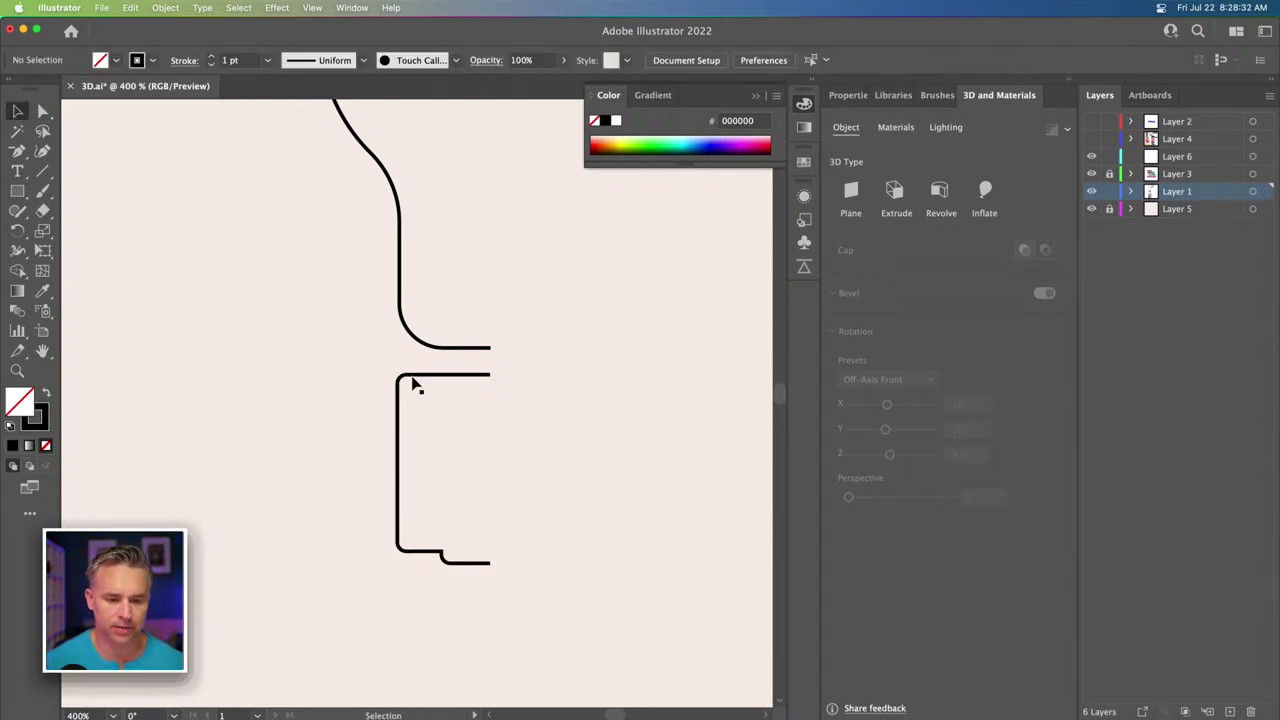
left_click_drag(416, 385, 414, 343)
left_click_drag(309, 257, 460, 372)
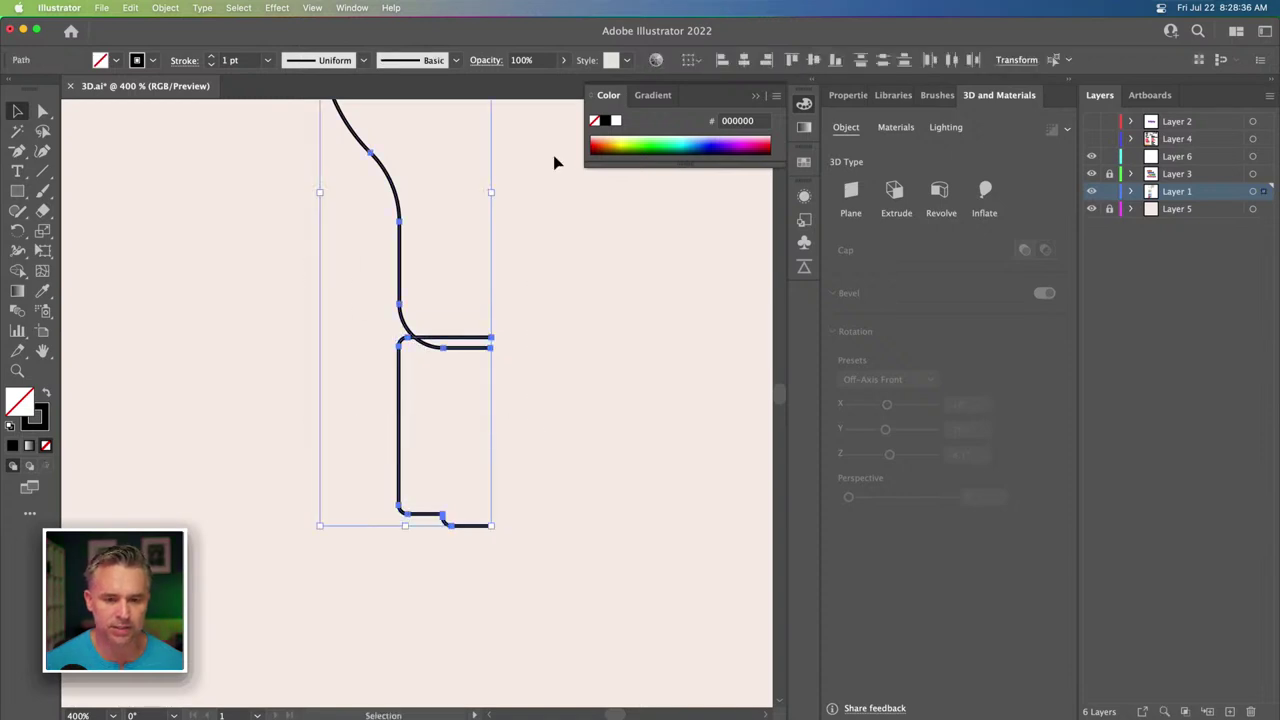
left_click(376, 370)
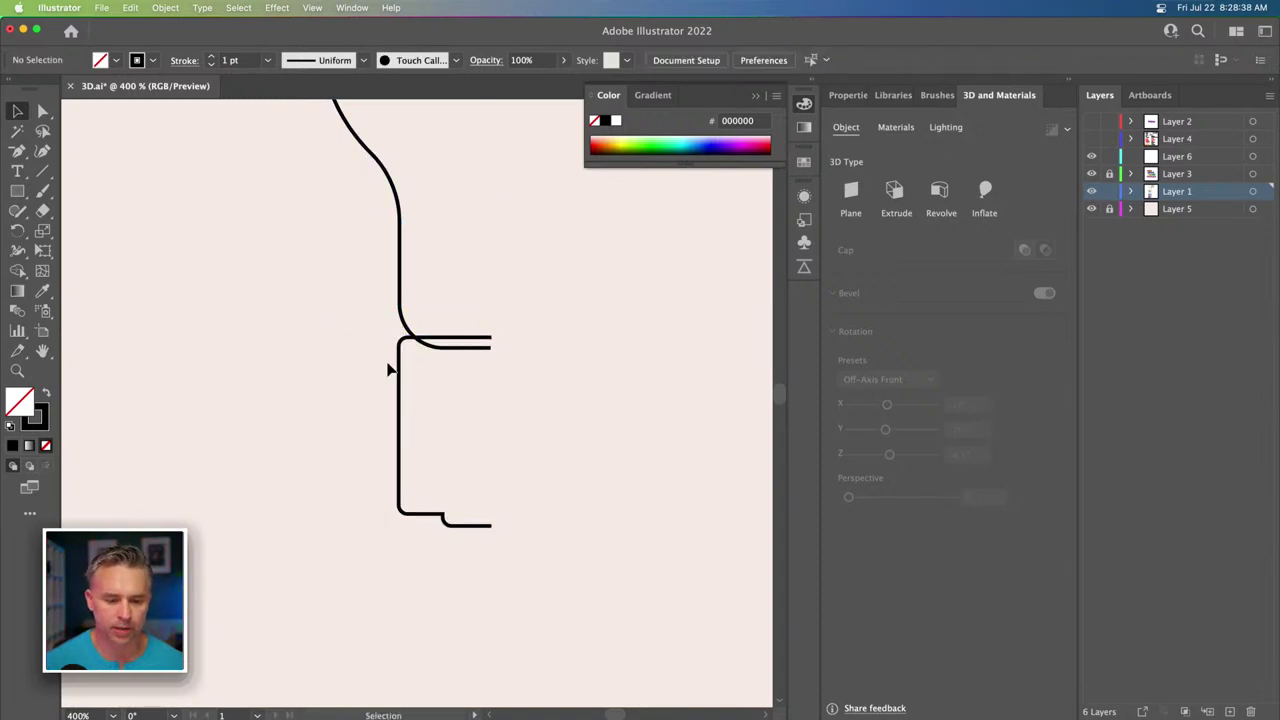
Change the base outline's stroke to a dark golden yellow and deselect it.
left_click(400, 377)
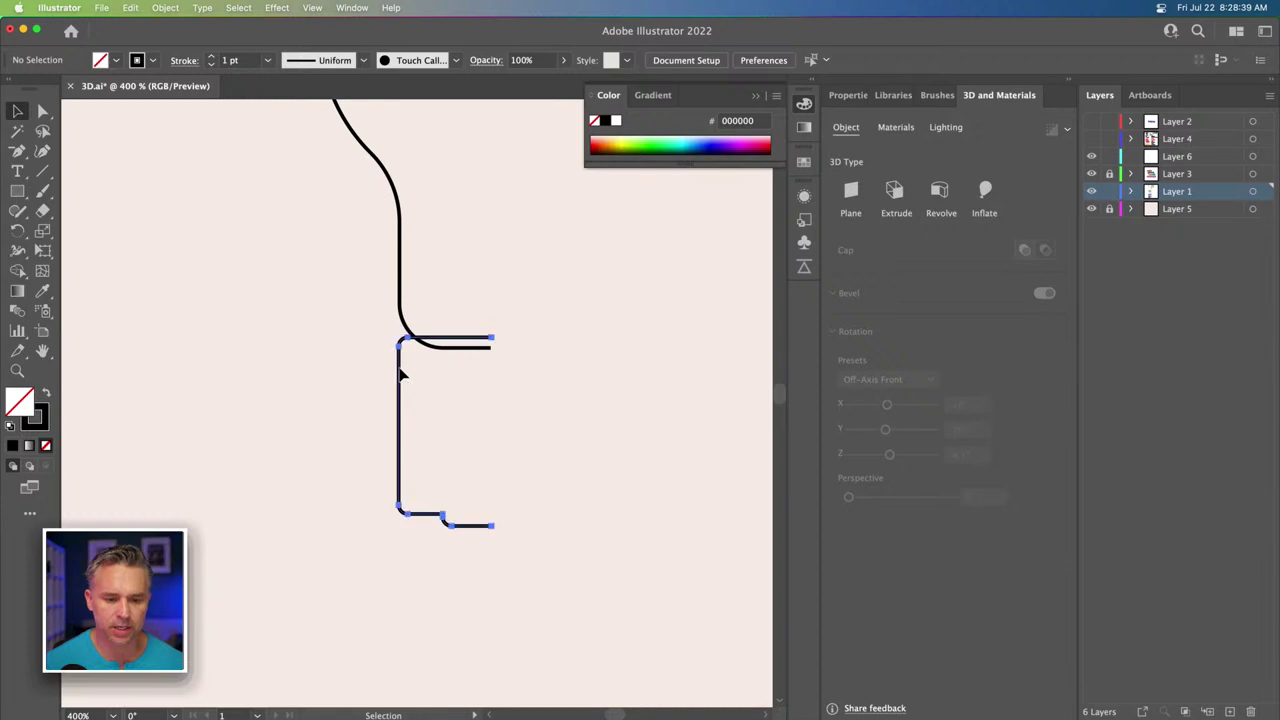
left_click(37, 412)
left_click_drag(630, 137, 622, 141)
left_click(380, 297)
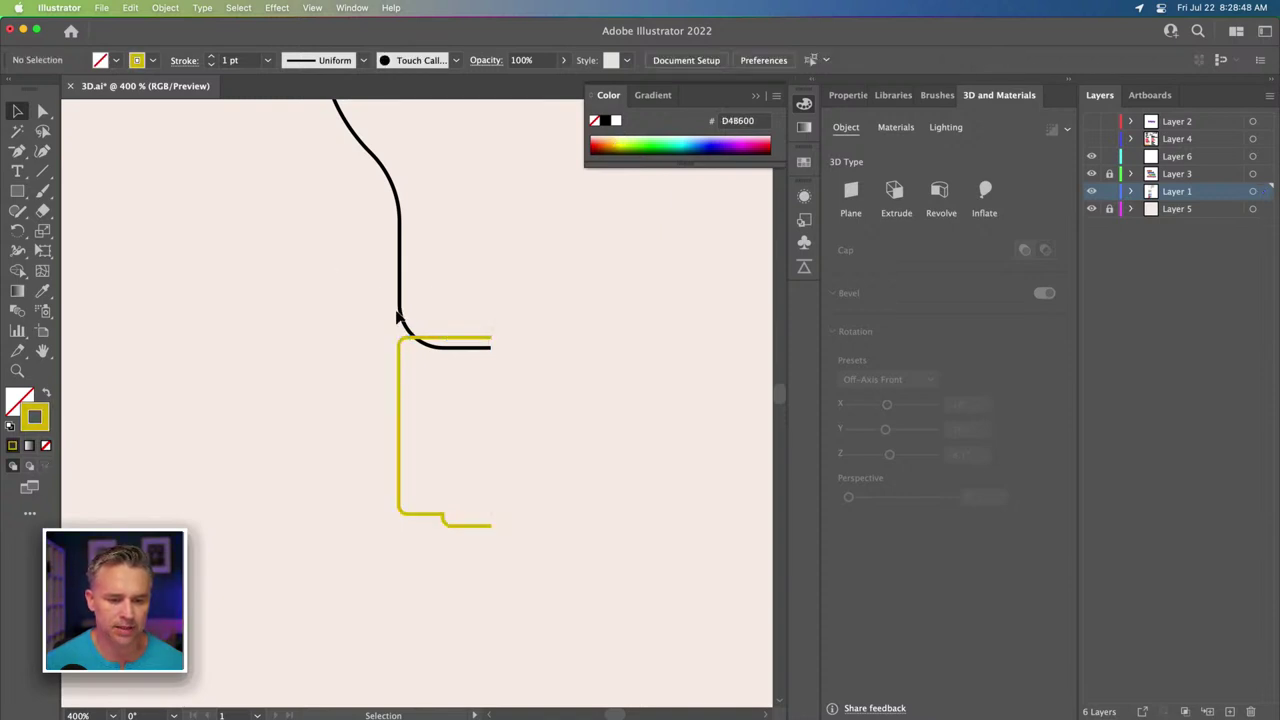
Change the bulb profile's stroke to white and group the profile with the yellow base outline.
left_click(399, 316)
left_click(615, 121)
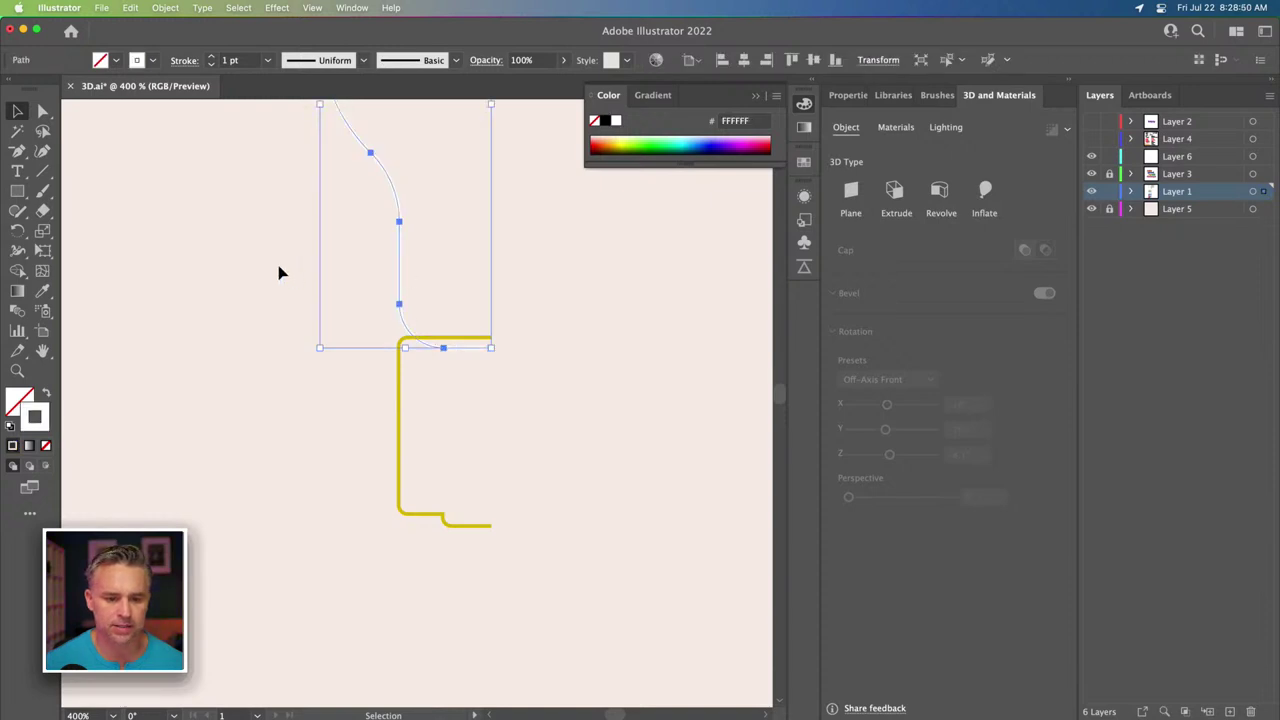
left_click(180, 226)
left_click_drag(209, 228, 511, 443)
key("super+g")
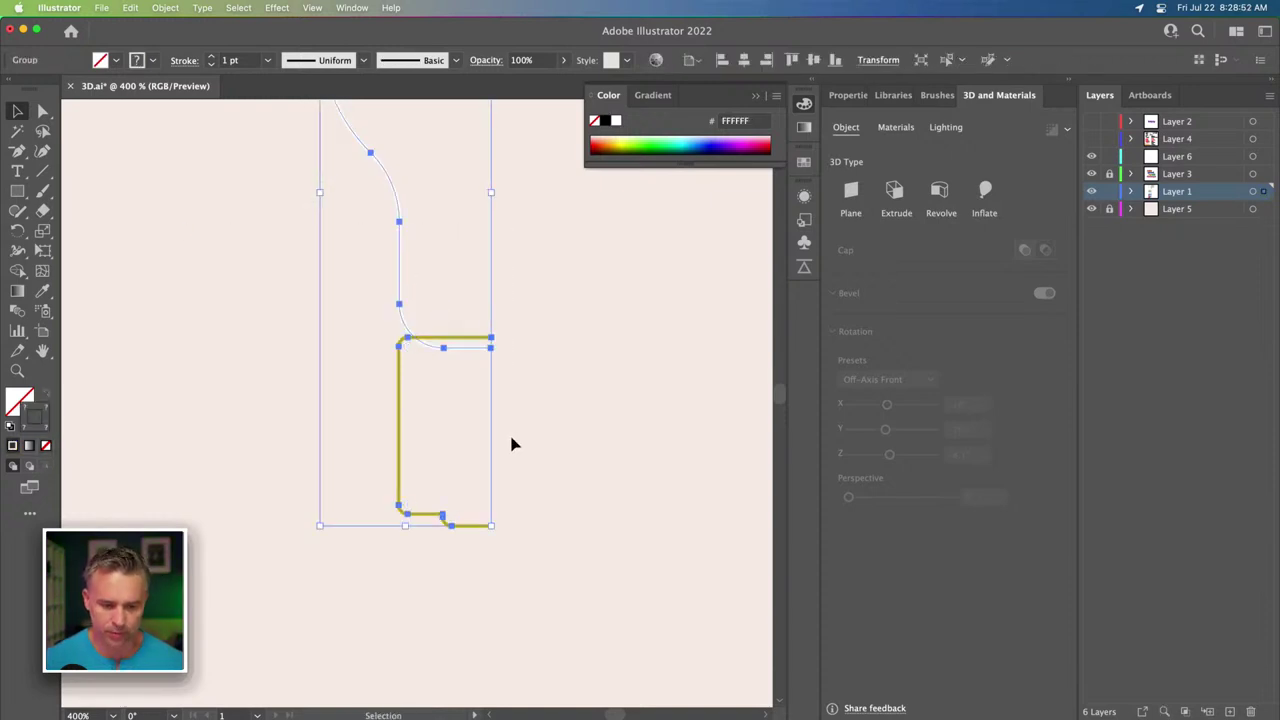
Apply the 3D Revolve effect to the grouped outlines with the offset direction set from the Right Edge.
left_click(940, 190)
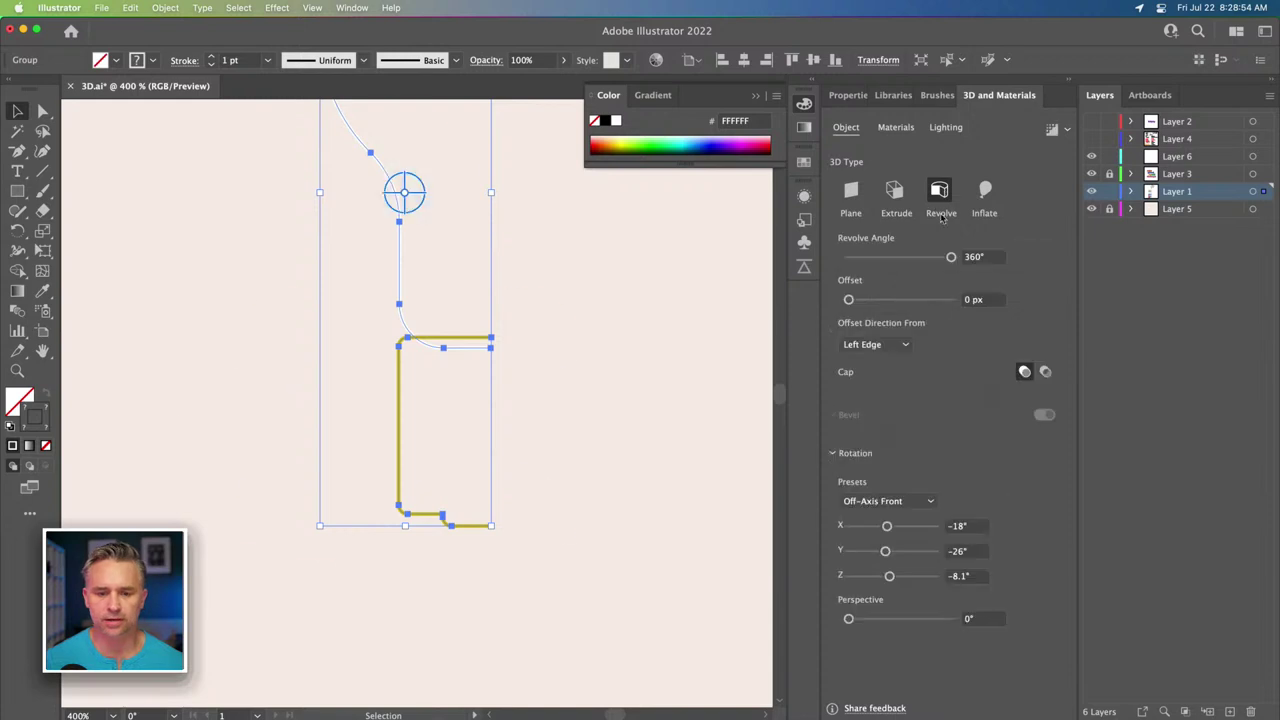
left_click(875, 344)
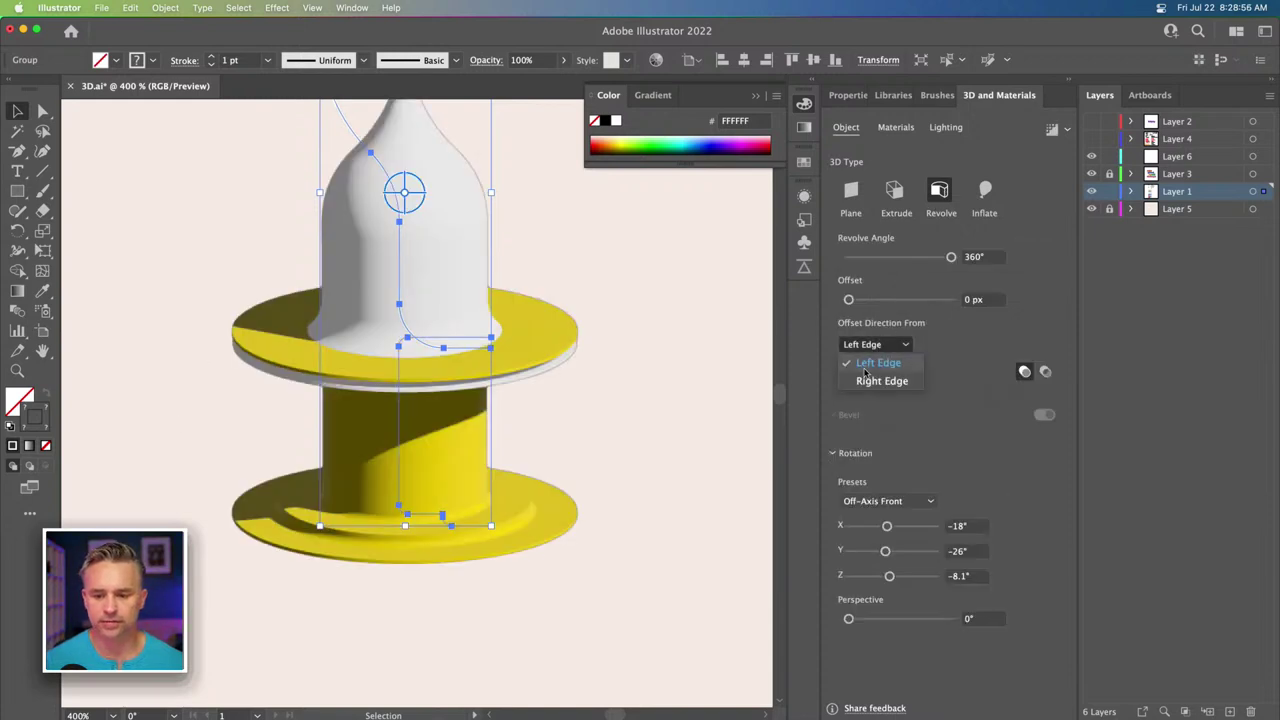
left_click(866, 380)
key("super+minus")
key("super+minus")
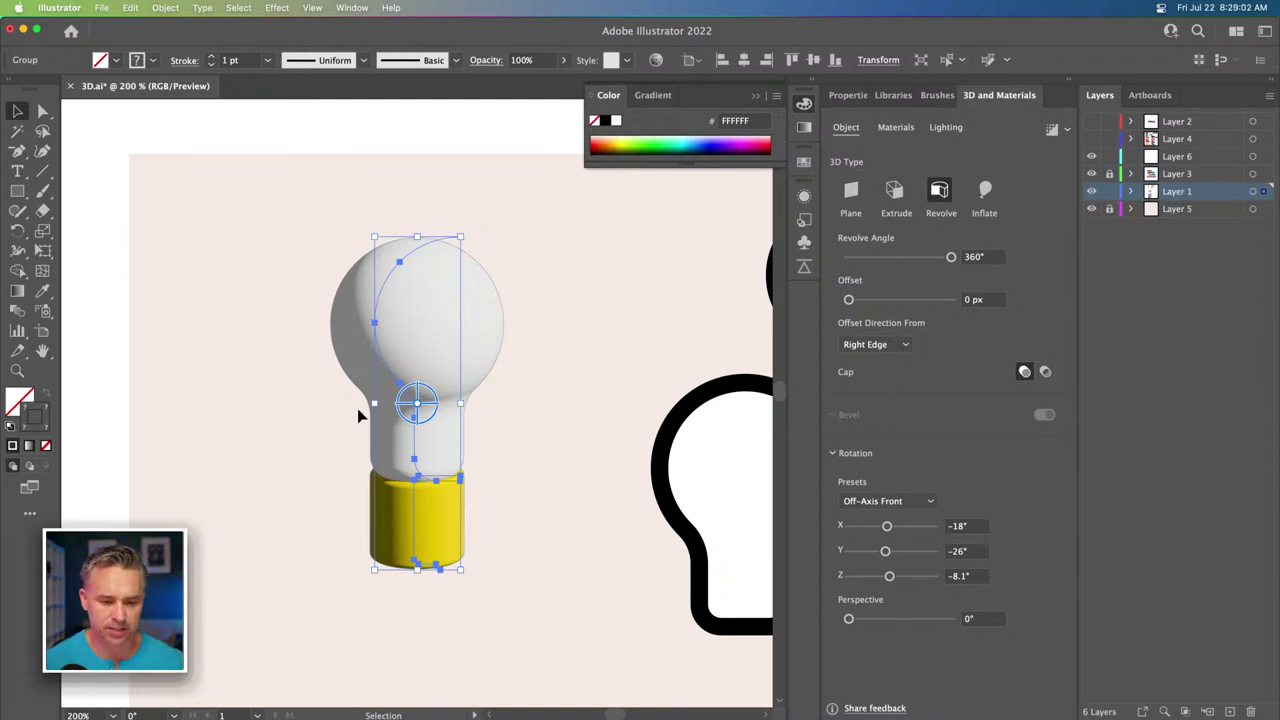
Hide the group's 3D and Materials effect in its appearance so only the flat outlines are drawn.
left_click(815, 81)
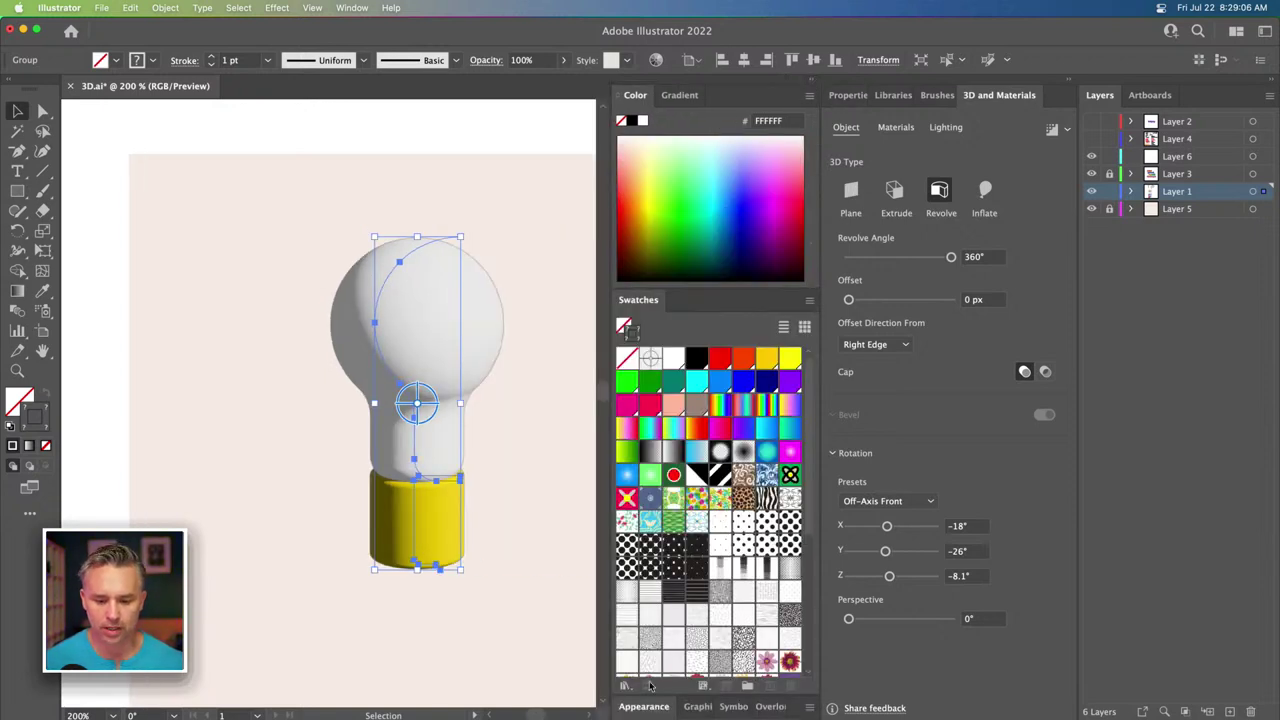
double_click(710, 293)
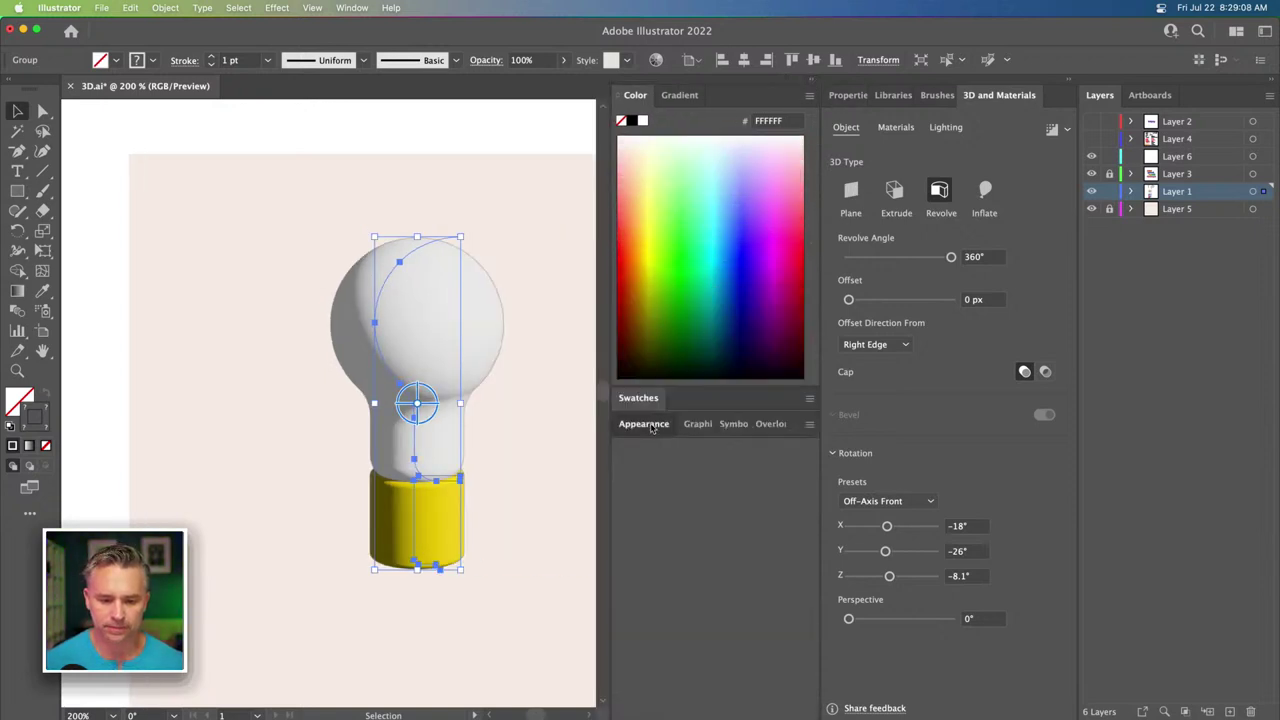
left_click(626, 496)
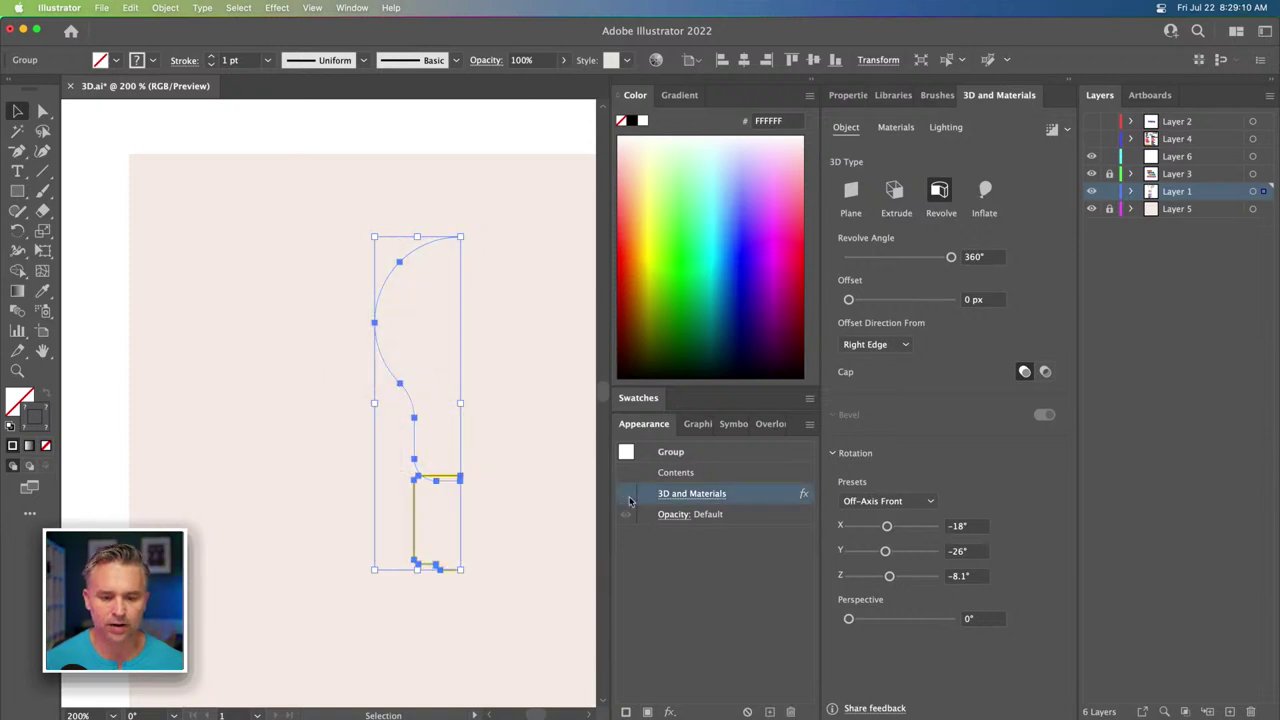
Shorten the bulb's neck by nudging its lower anchor points and the whole base outline upward together.
scroll(629, 500, "up", 1)
left_click_drag(365, 463, 435, 413)
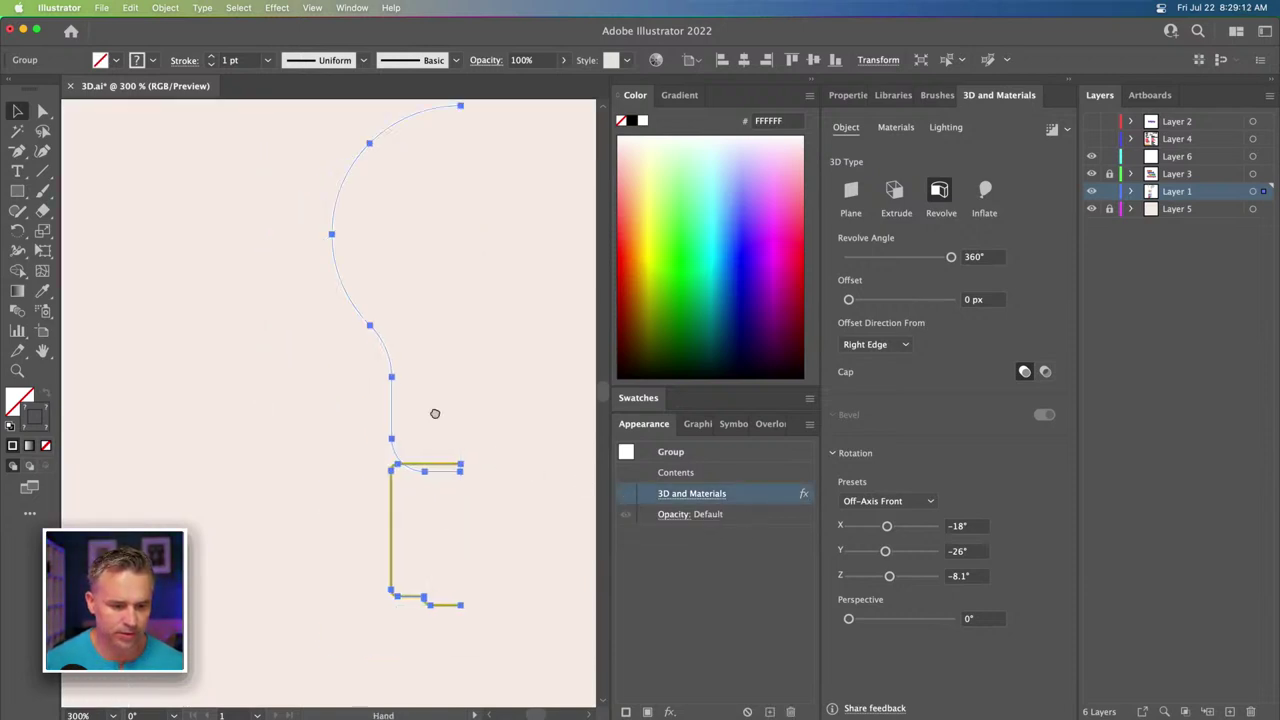
key("a")
left_click_drag(300, 408, 508, 668)
key("Up")
key("Up")
key("Up")
key("Up")
key("Up")
key("Up")
key("Up")
key("Up")
key("Up")
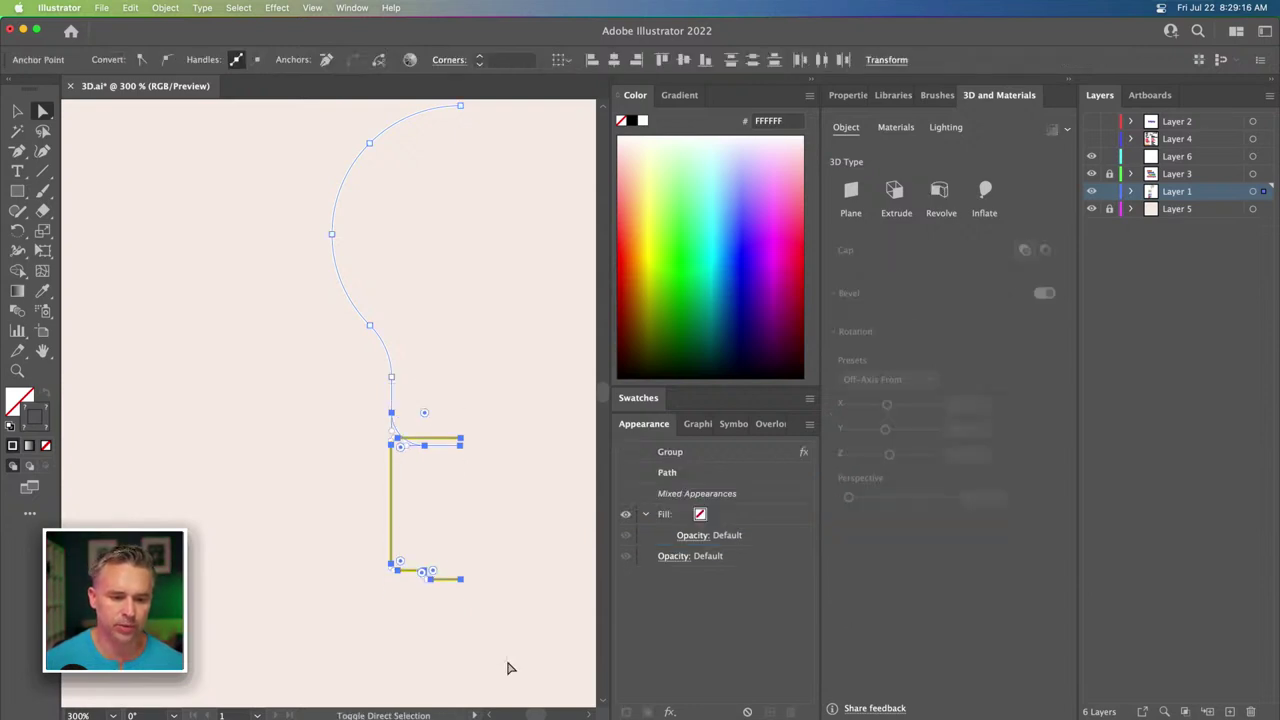
key("Up")
Shorten the yellow base by nudging only its lowest anchor points upward.
left_click_drag(343, 529, 481, 632)
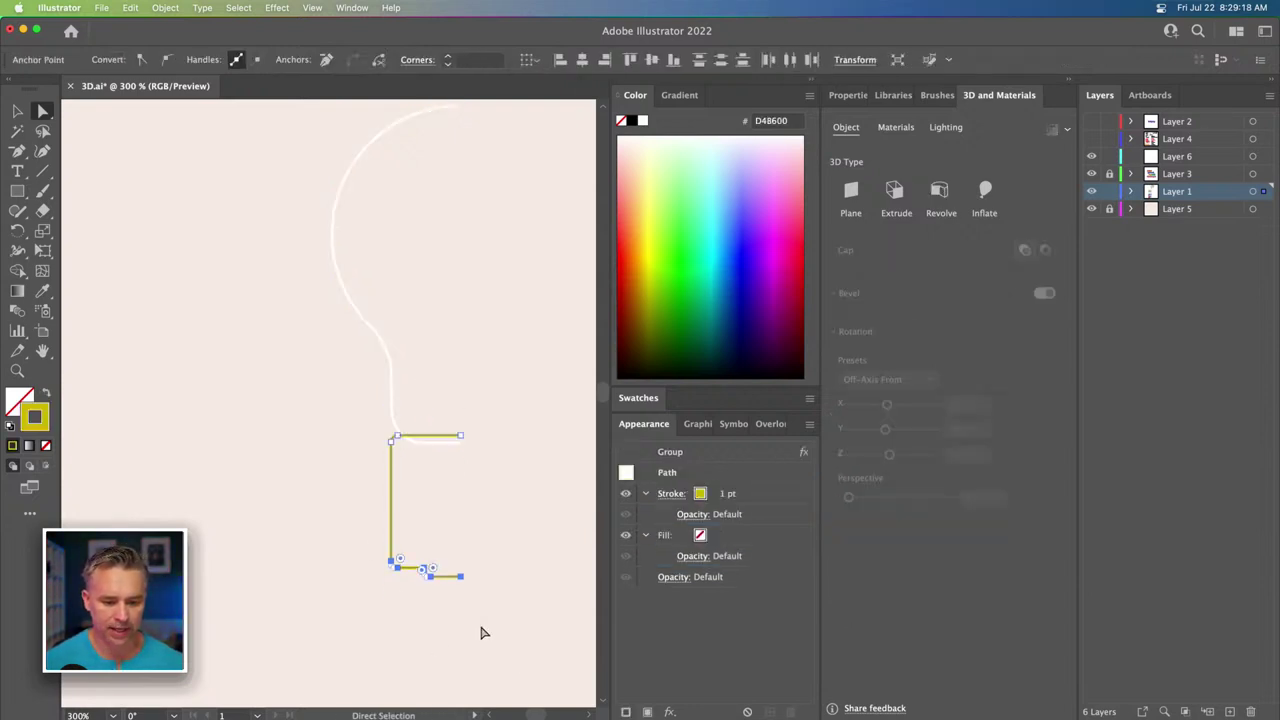
key("Up")
key("Up")
key("Up")
key("Up")
key("Up")
key("Up")
key("Up")
key("Up")
key("Up")
Select the whole bulb group and turn its 3D and Materials effect back on.
left_click(17, 111)
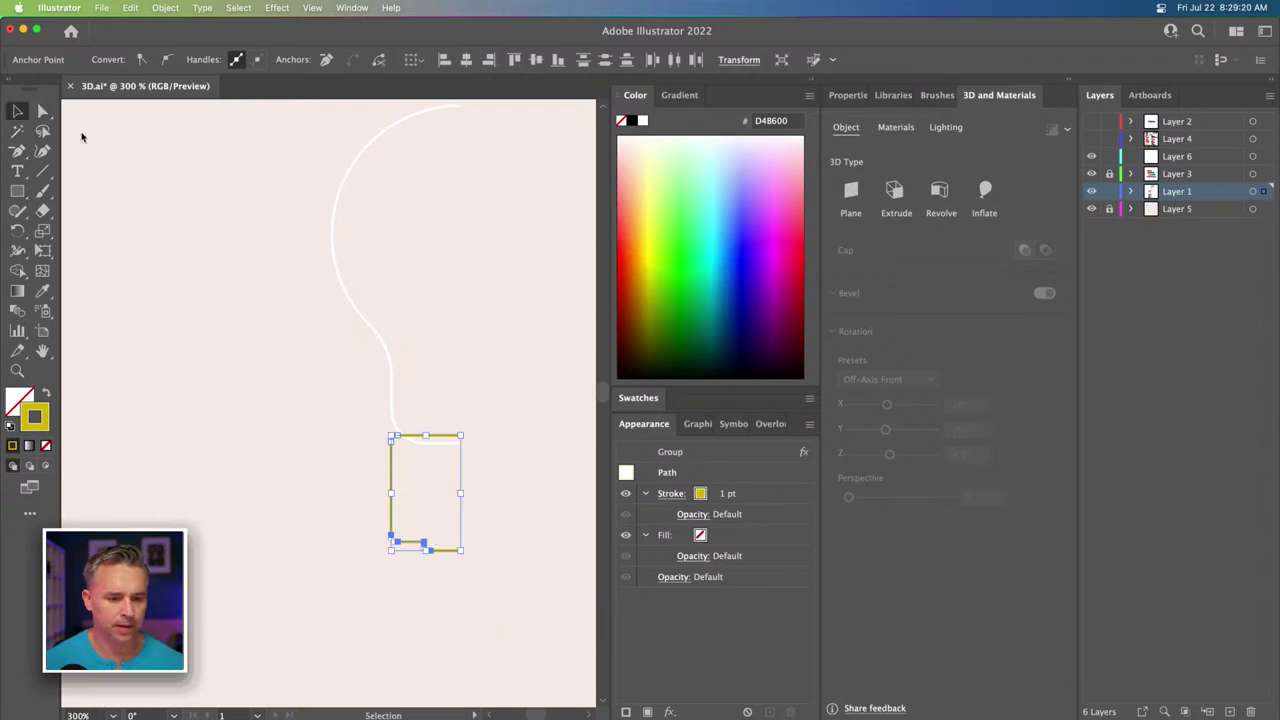
left_click(314, 257)
left_click_drag(267, 240, 514, 555)
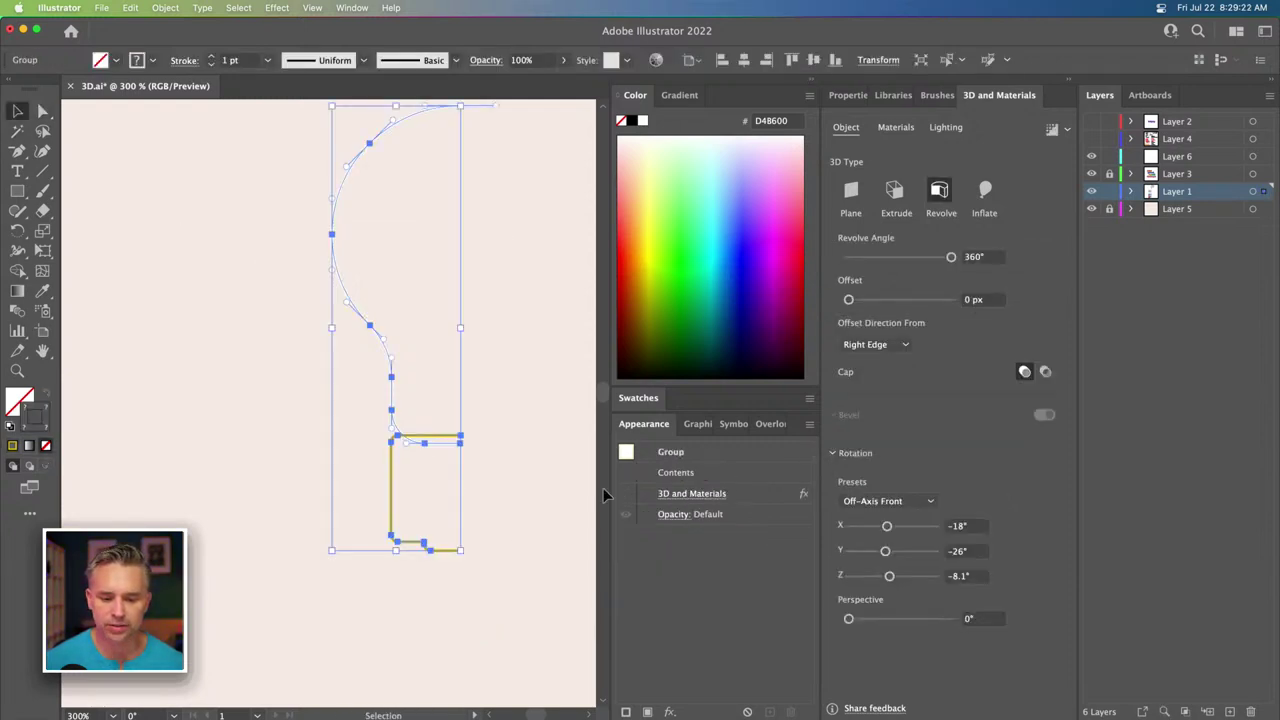
left_click(123, 274)
left_click_drag(123, 274, 486, 535)
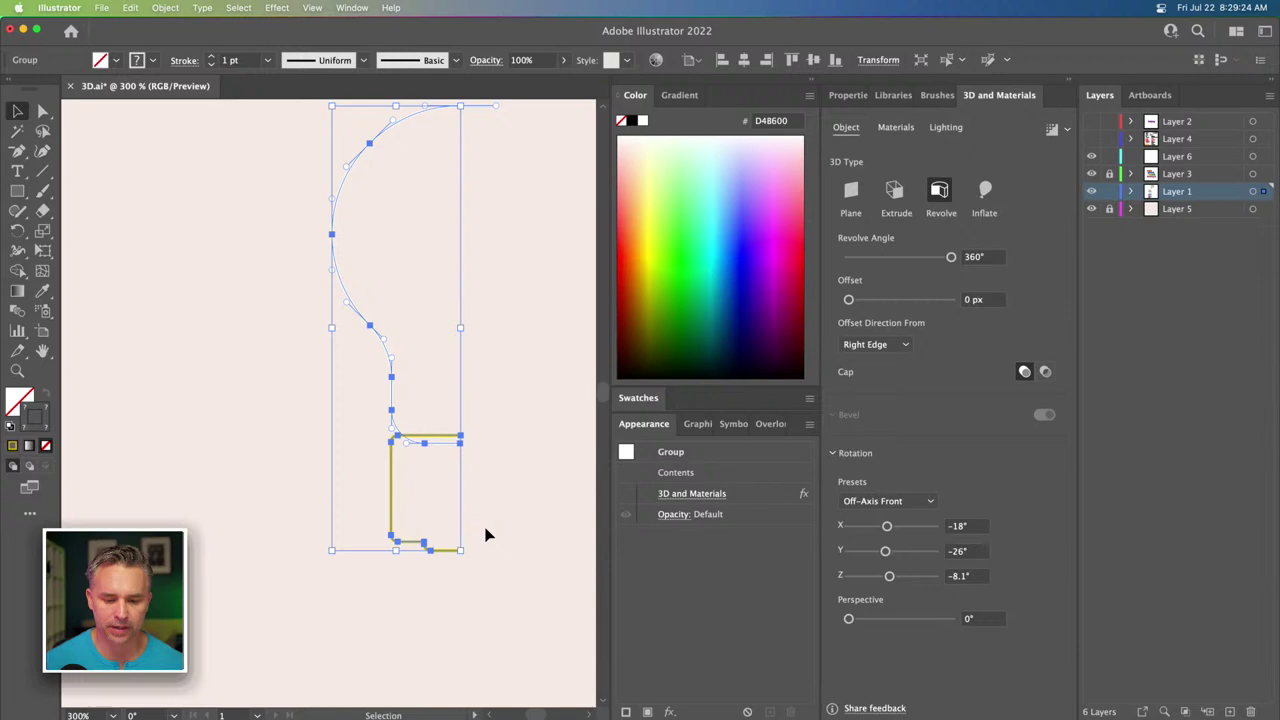
left_click(626, 494)
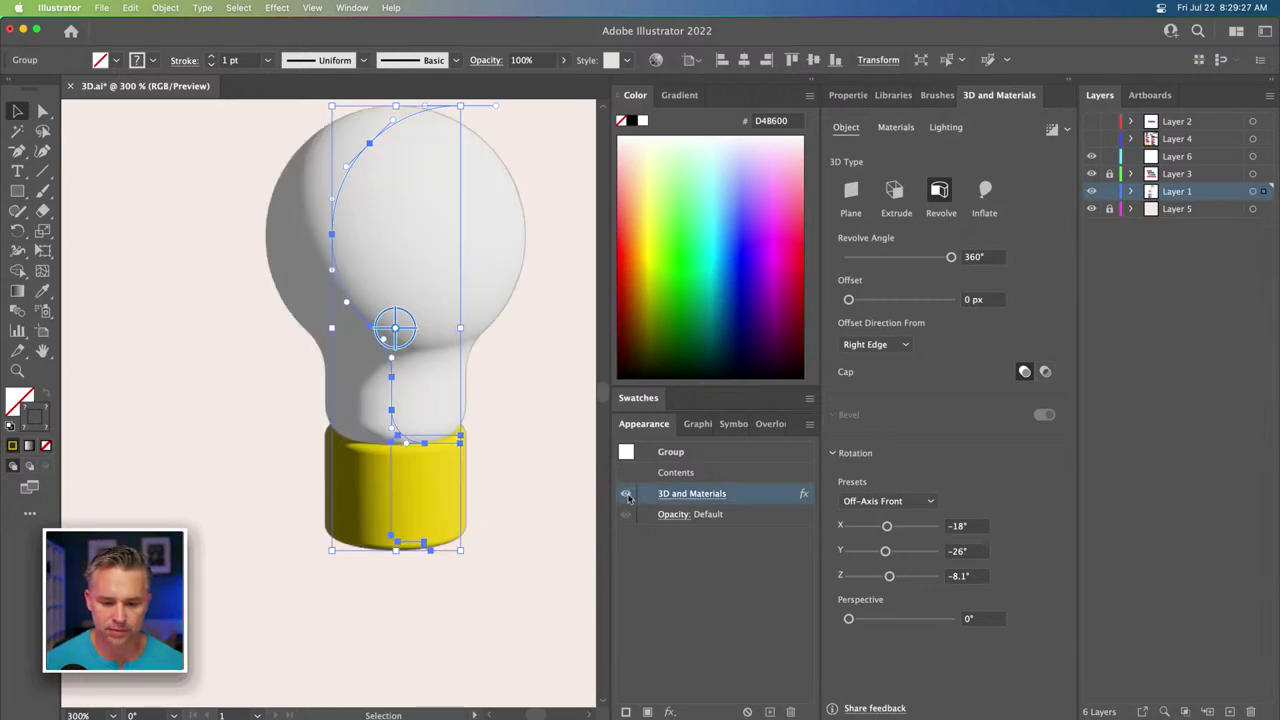
Move the two anchor points of the base outline's lowest edge straight down so the stepped contact tip protrudes below the base.
left_click(198, 338)
left_click(378, 276)
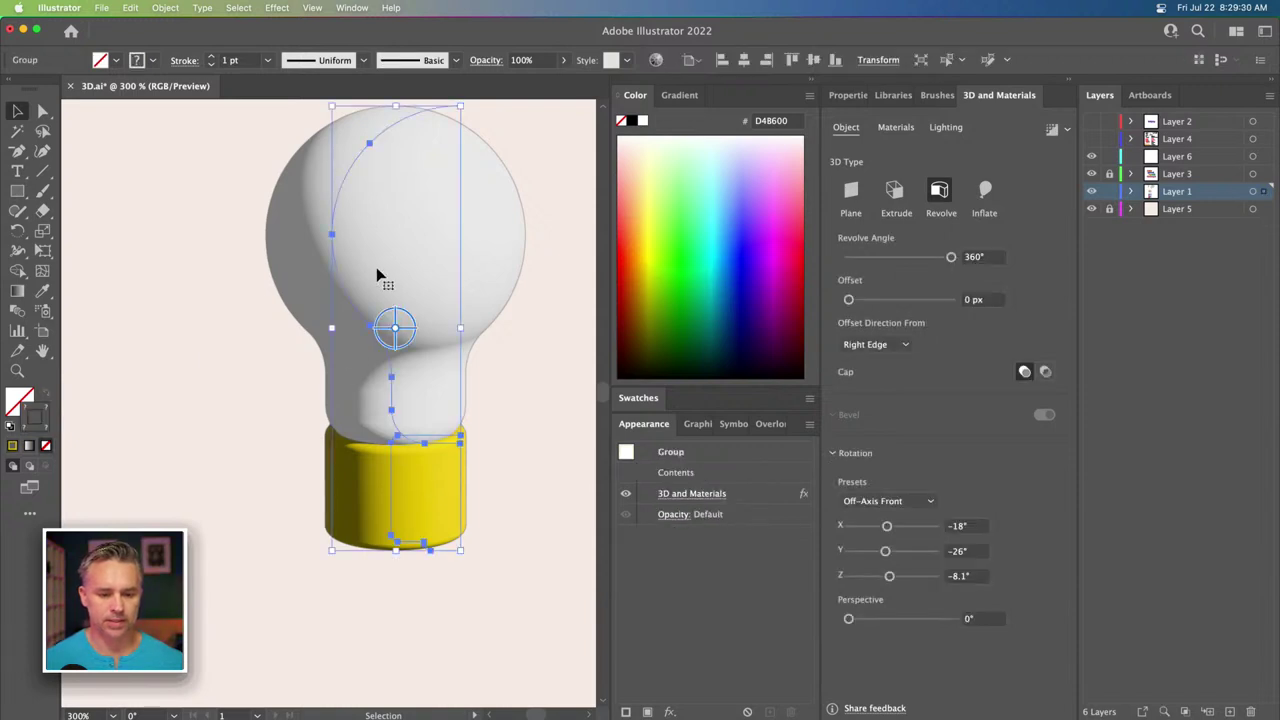
left_click(42, 110)
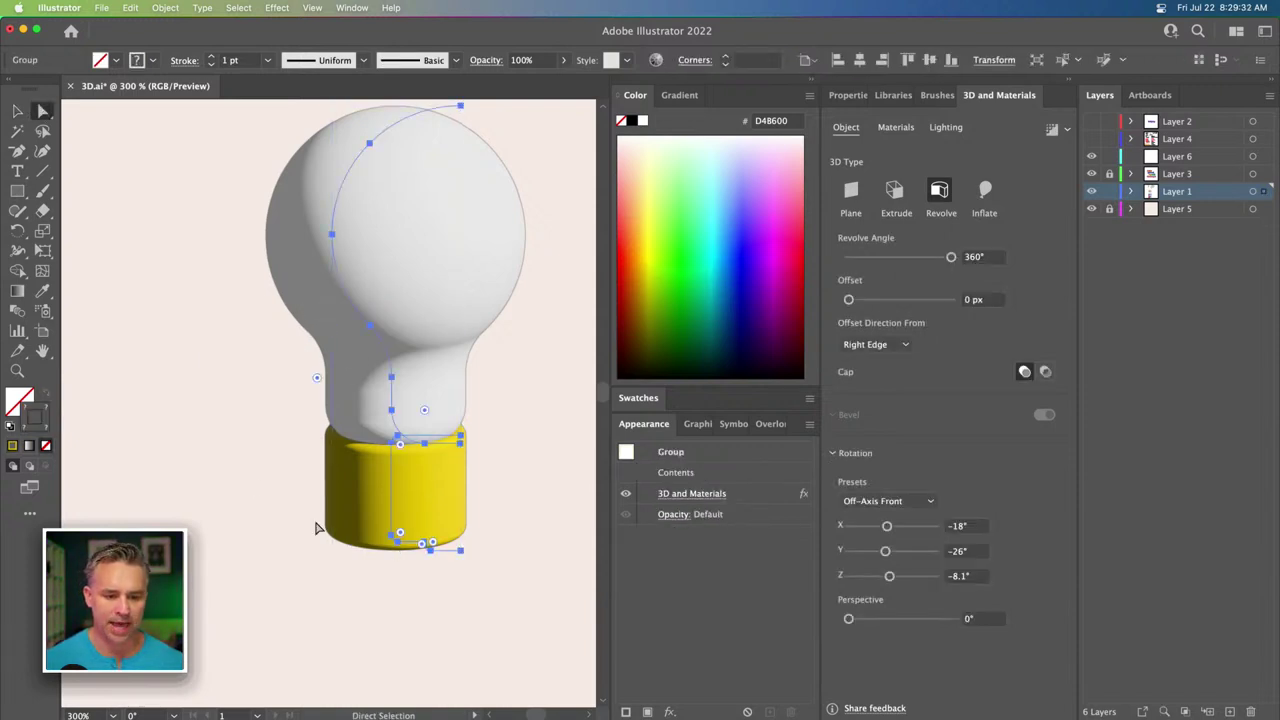
left_click_drag(470, 564, 426, 551)
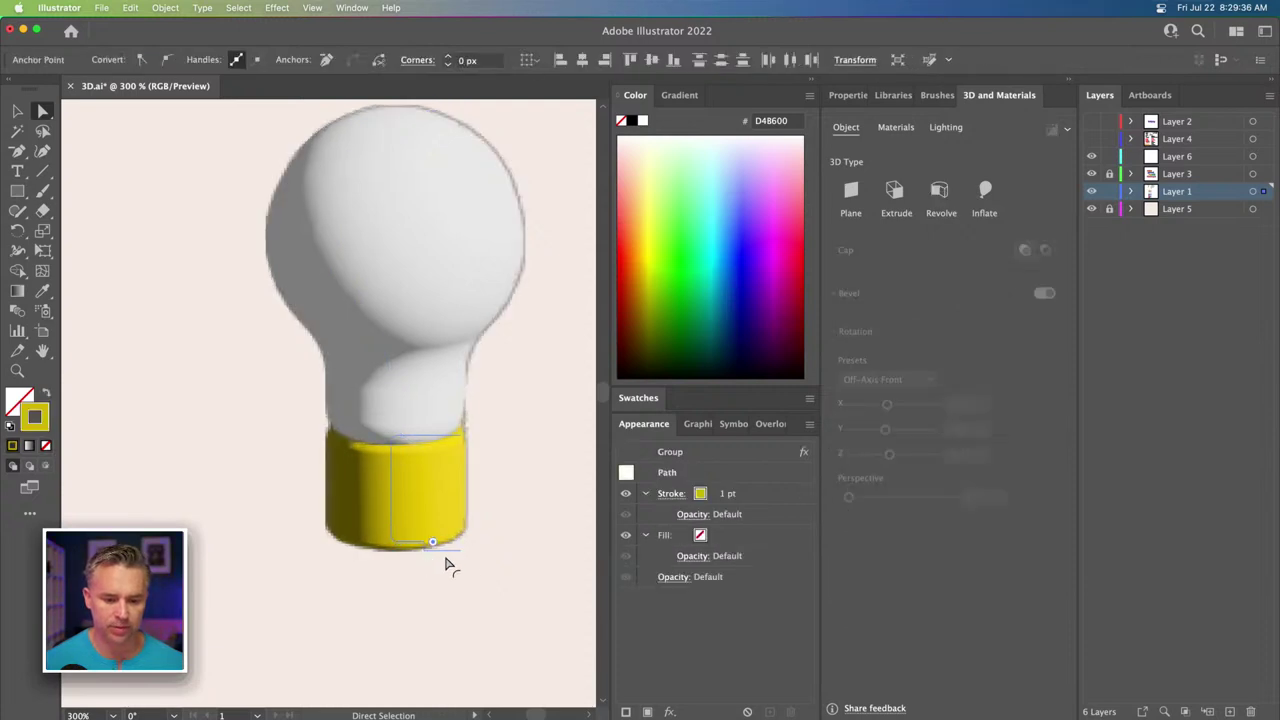
left_click(463, 552)
left_click_drag(478, 566, 418, 560)
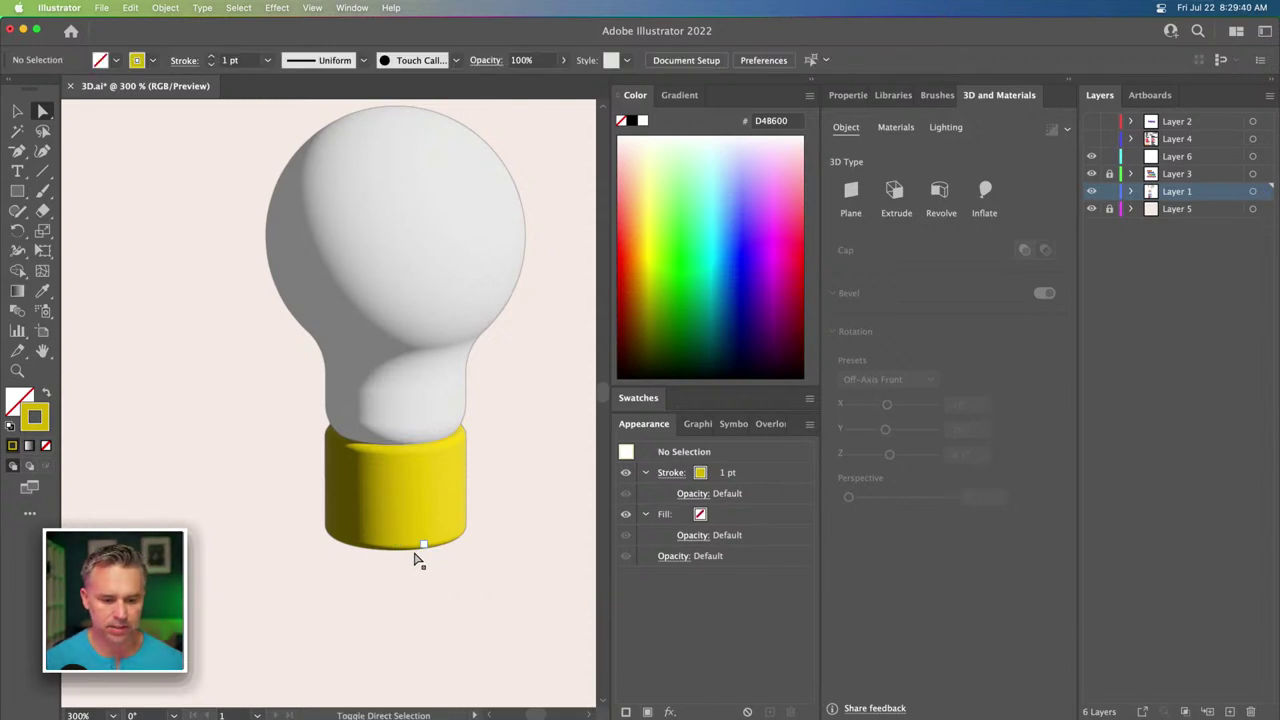
left_click(423, 546)
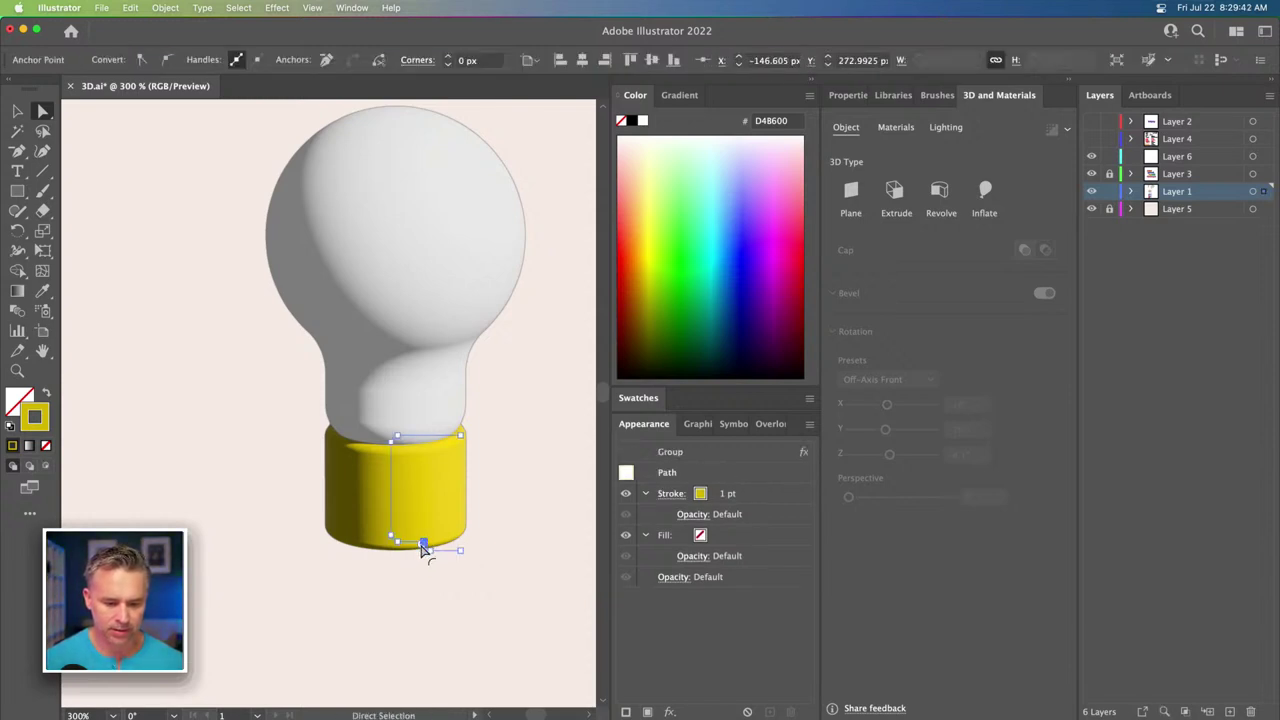
key("super+h")
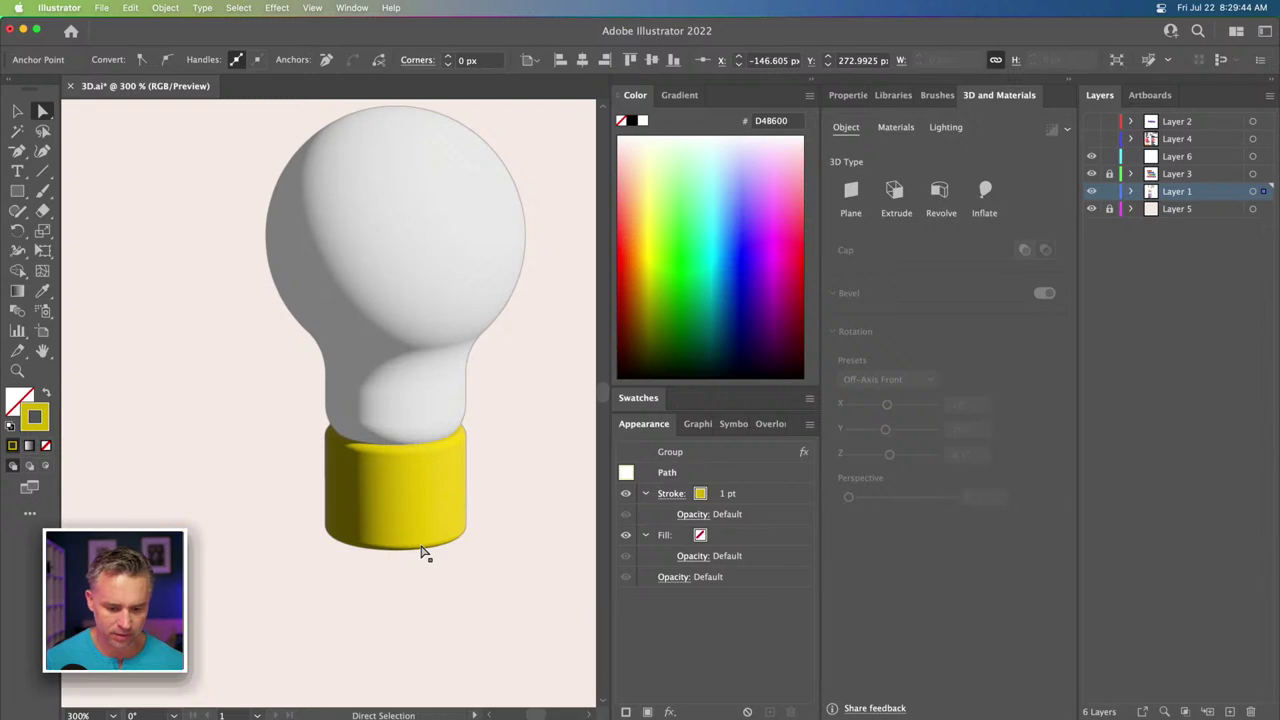
key("super+h")
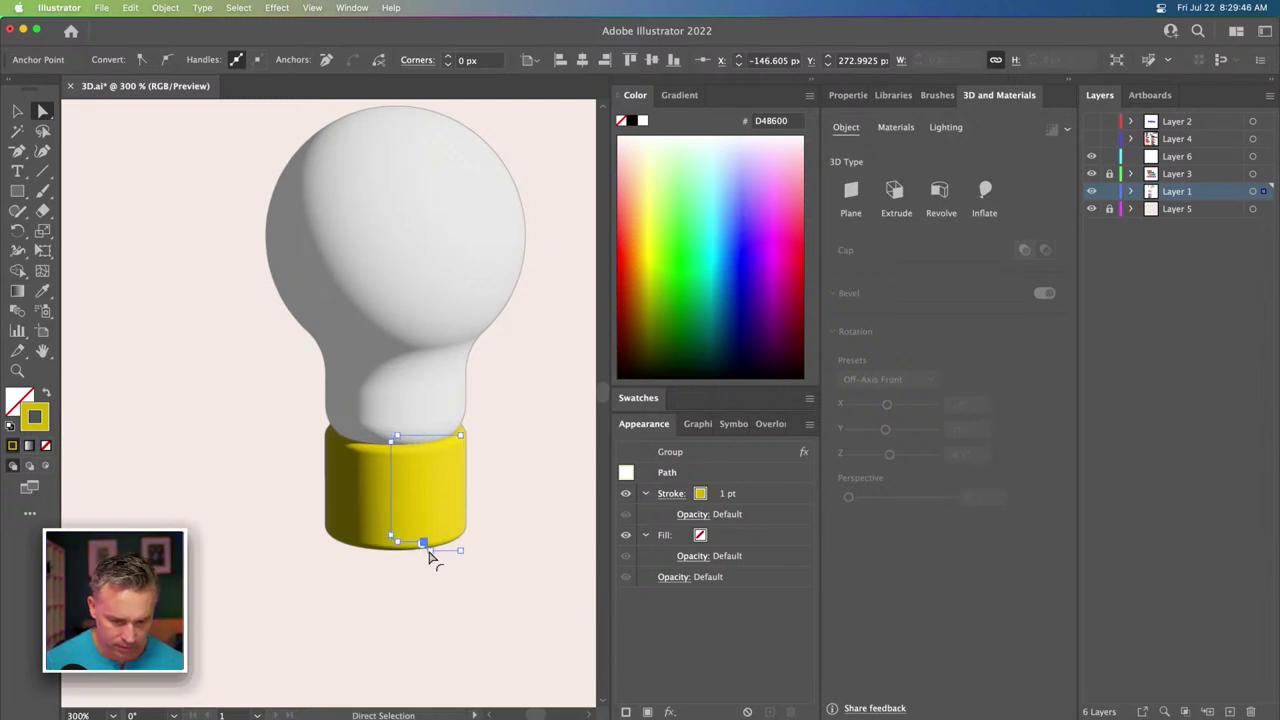
left_click_drag(423, 543, 430, 551)
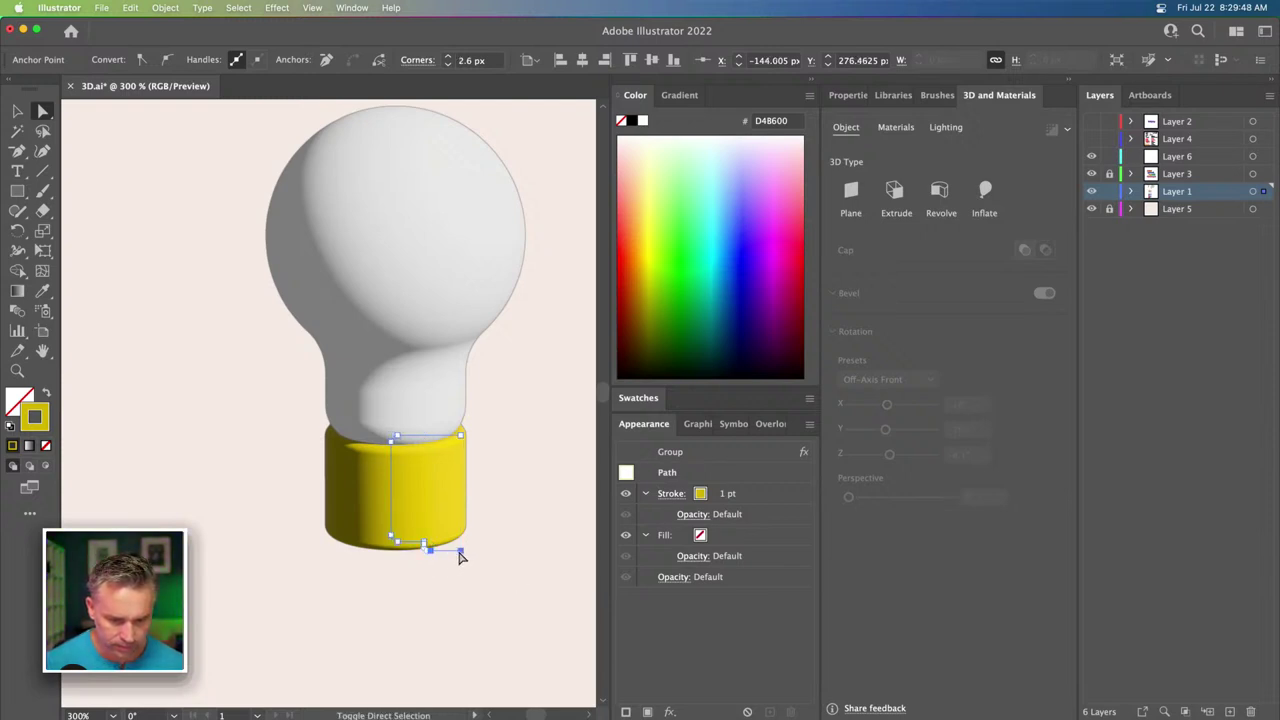
key("super+h")
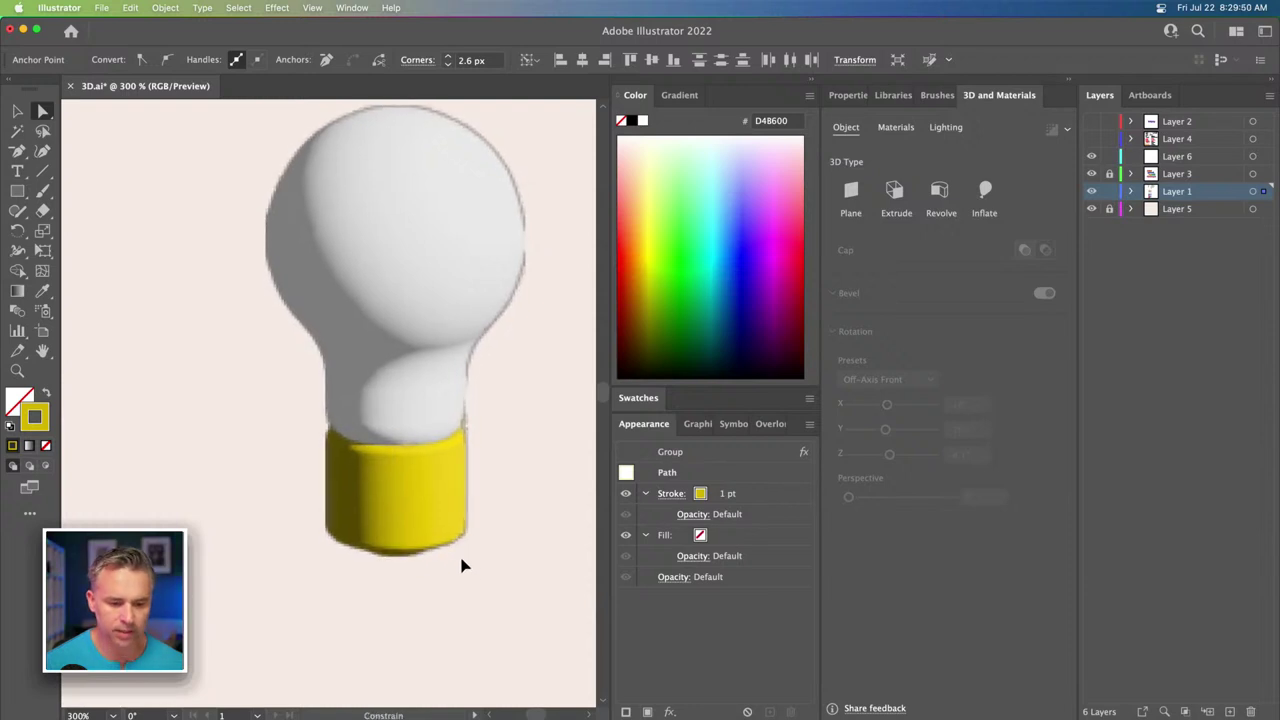
mouse_move(461, 566)
left_mouse_down()
mouse_move(463, 600)
mouse_move(463, 570)
left_mouse_up()
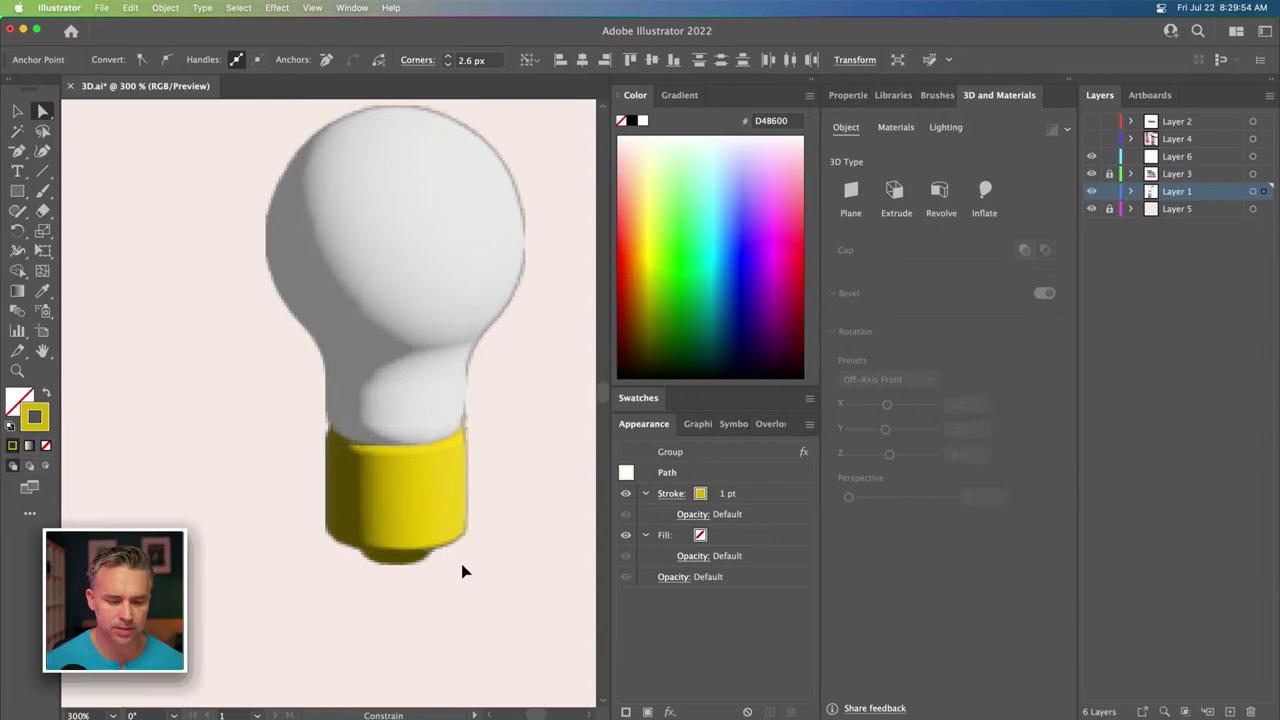
key("super+h")
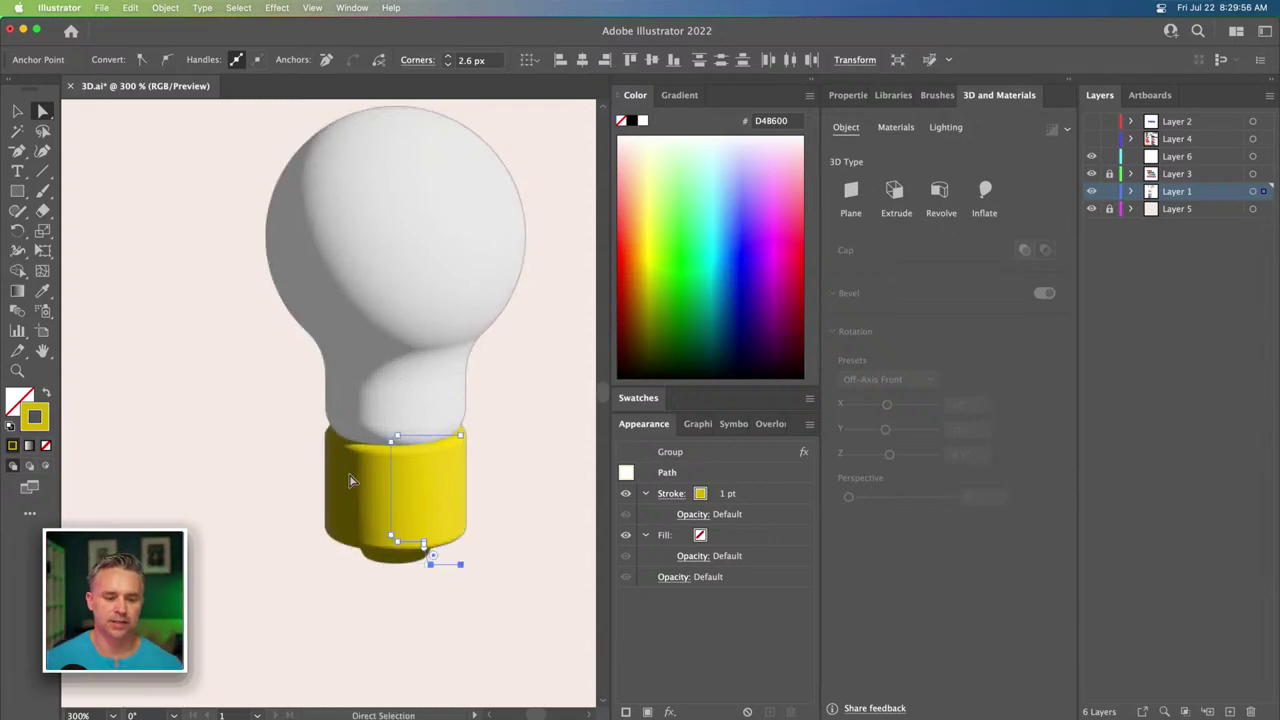
Add six anchor points spaced along the straight vertical side of the base outline.
left_click(351, 486)
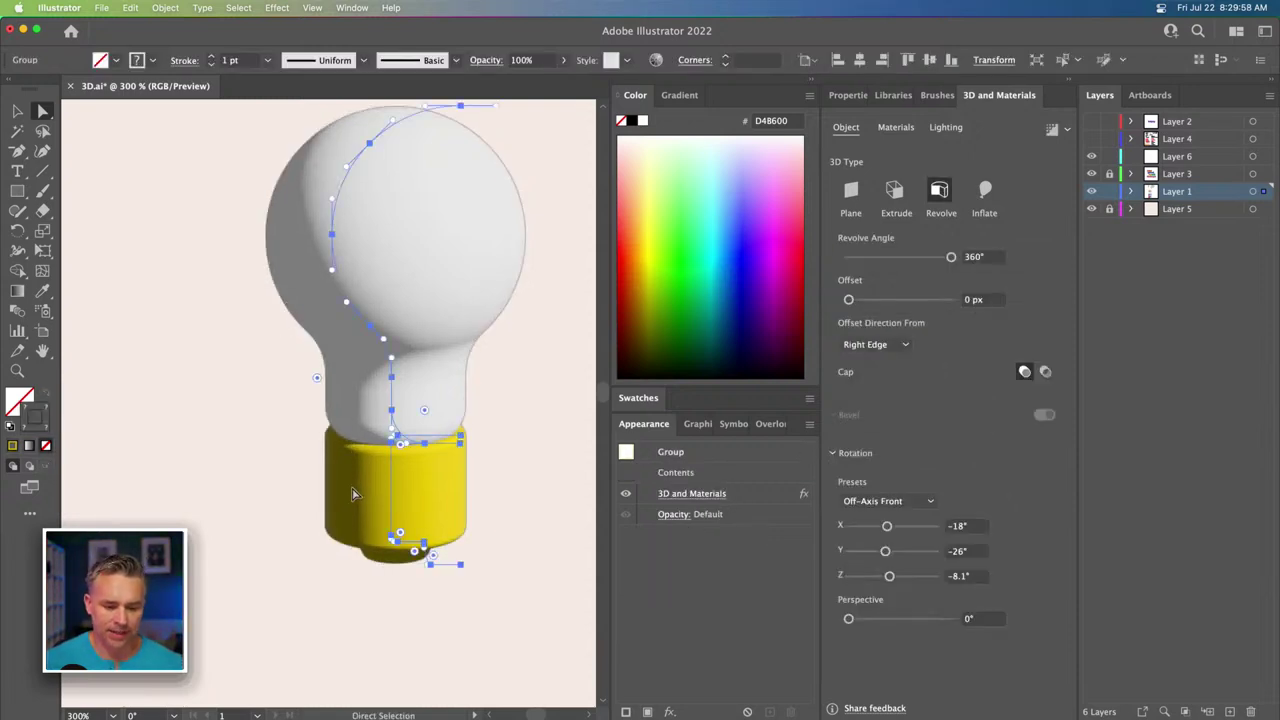
key("super+equal")
key("super+equal")
key("super+equal")
left_click_drag(351, 493, 357, 455)
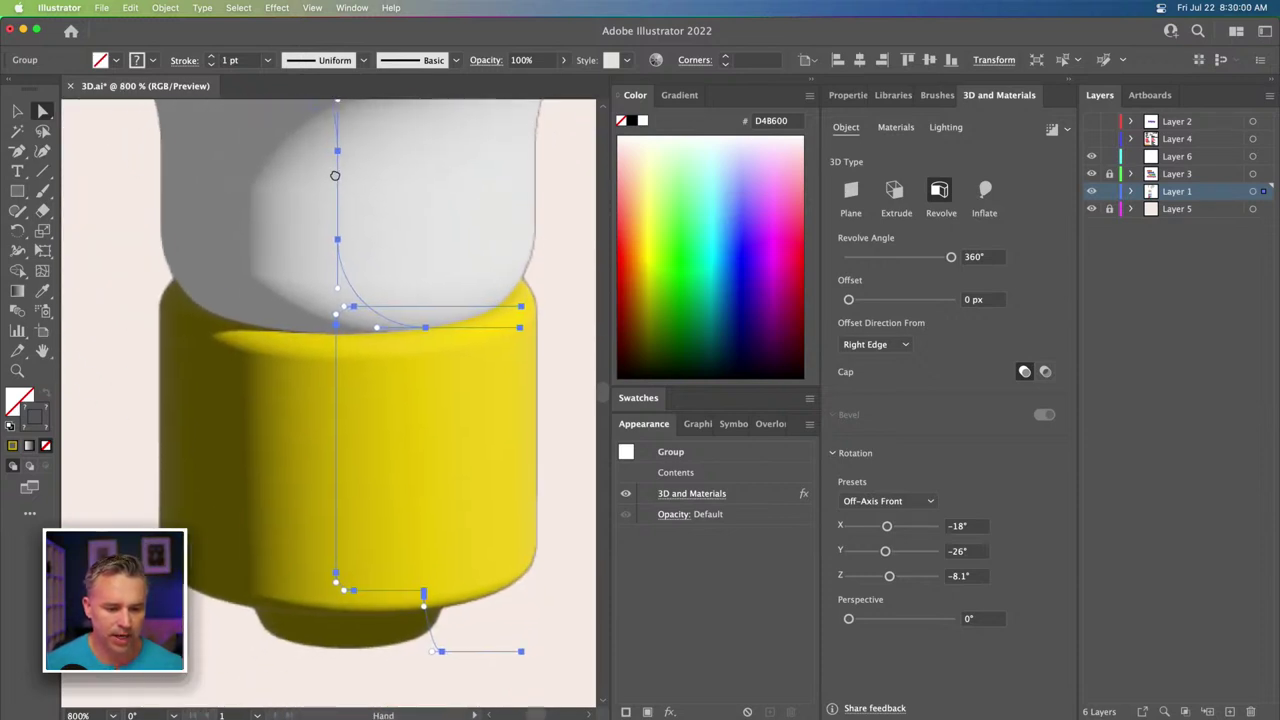
left_click_drag(335, 175, 355, 183)
key("p")
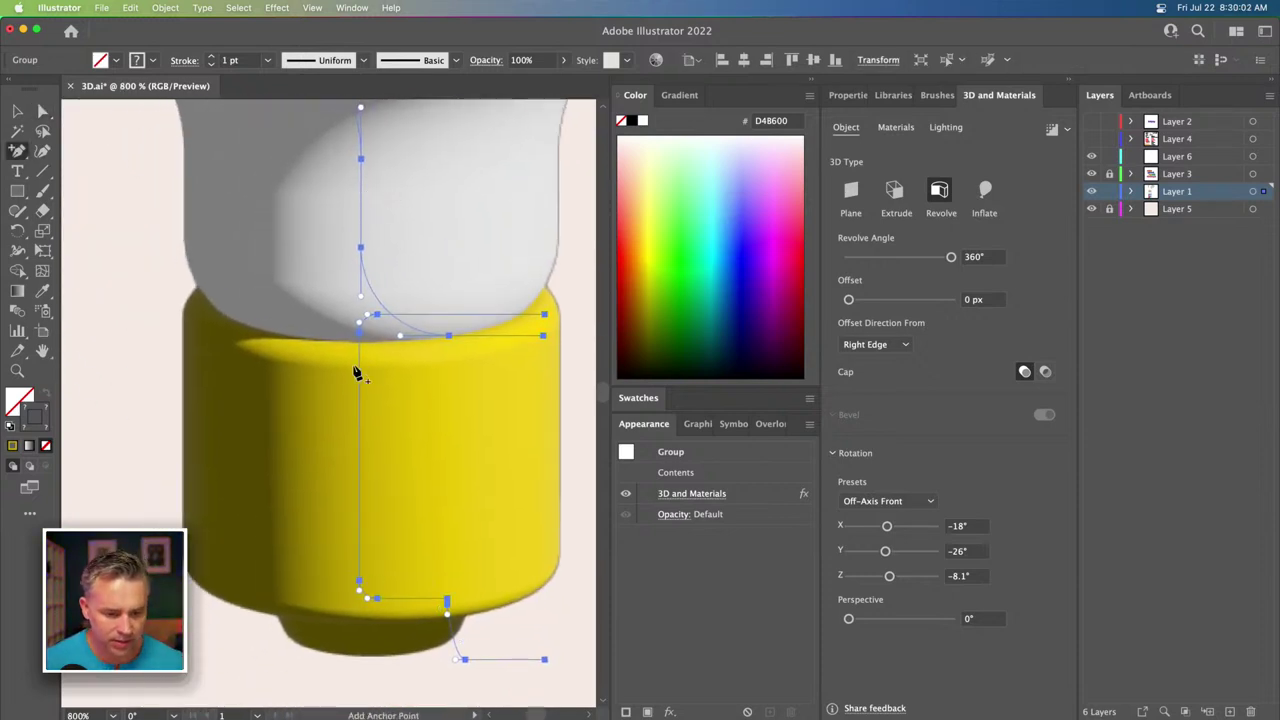
left_click(360, 367)
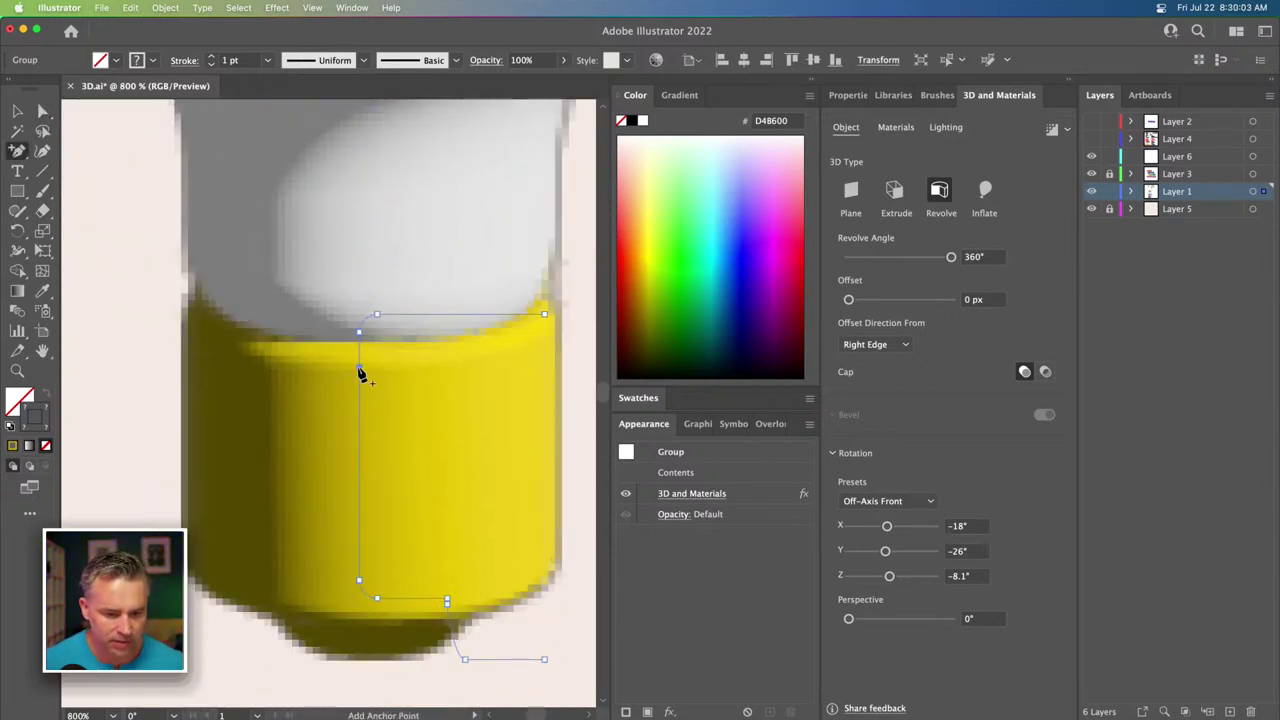
left_click(359, 423)
left_click(359, 474)
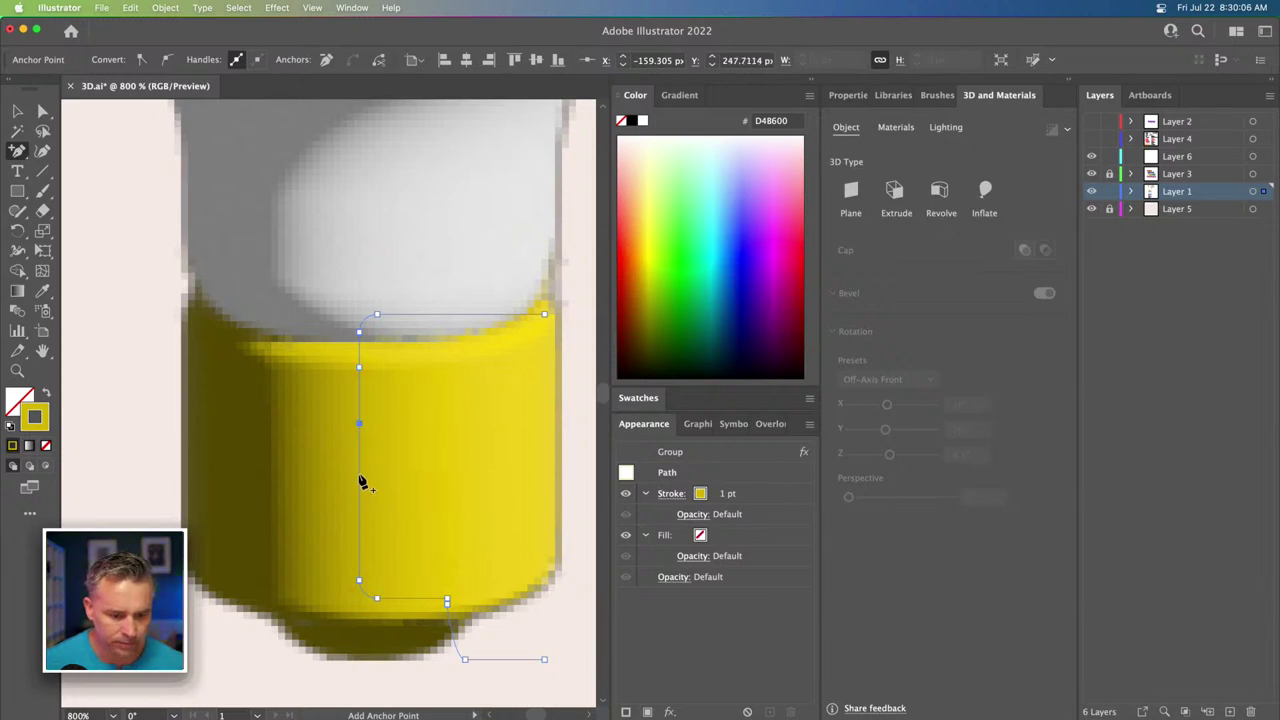
left_click(359, 532)
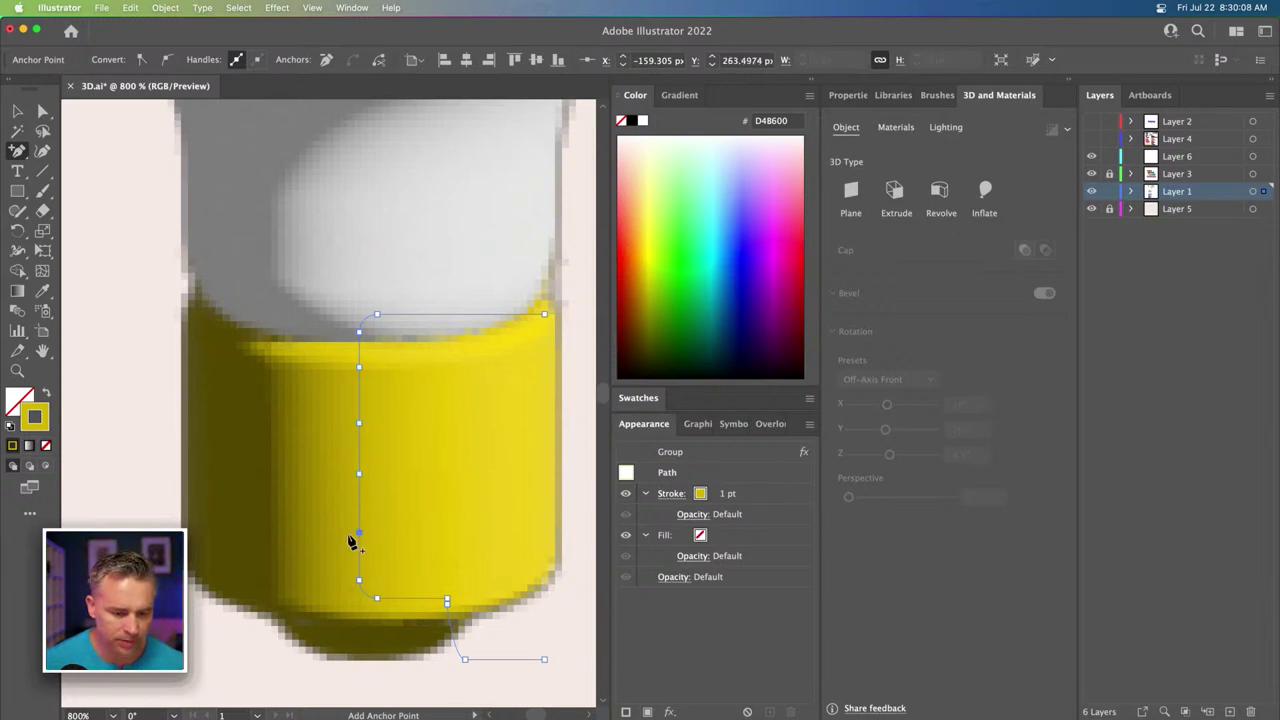
left_click(359, 504)
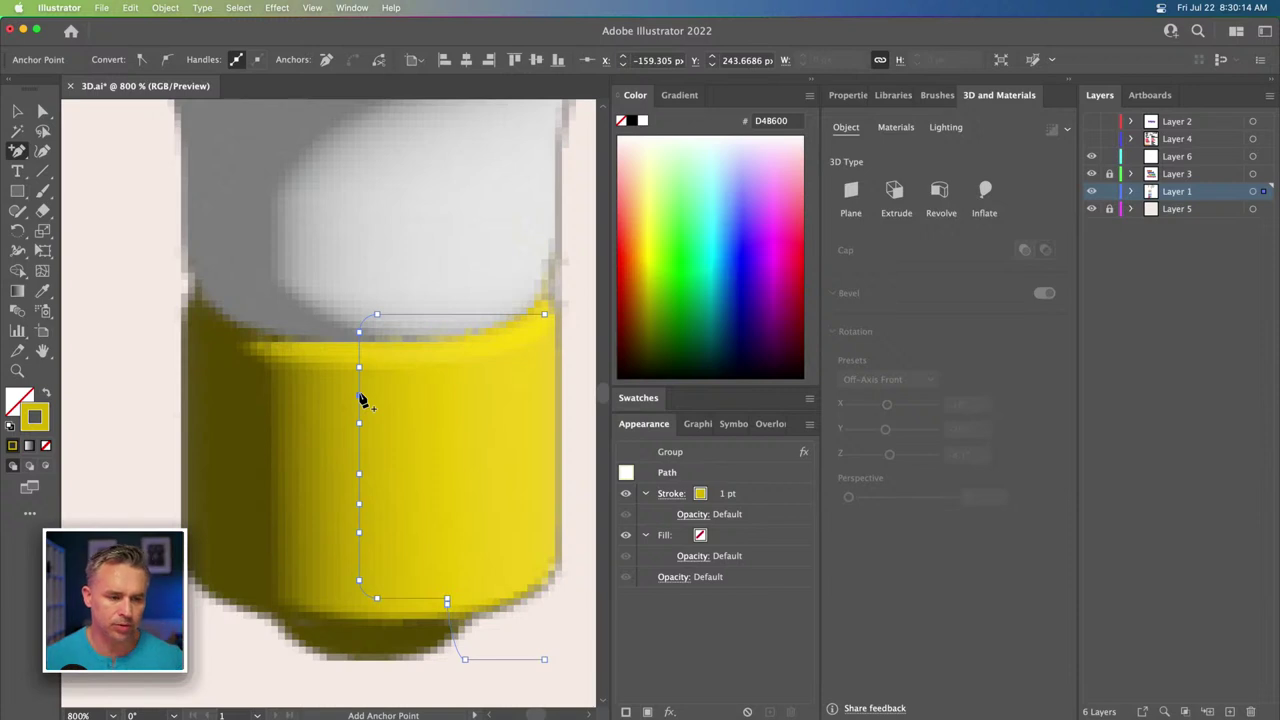
Pull the added anchor point second from the top of the base's side outward to form a raised screw ridge.
left_click(42, 111)
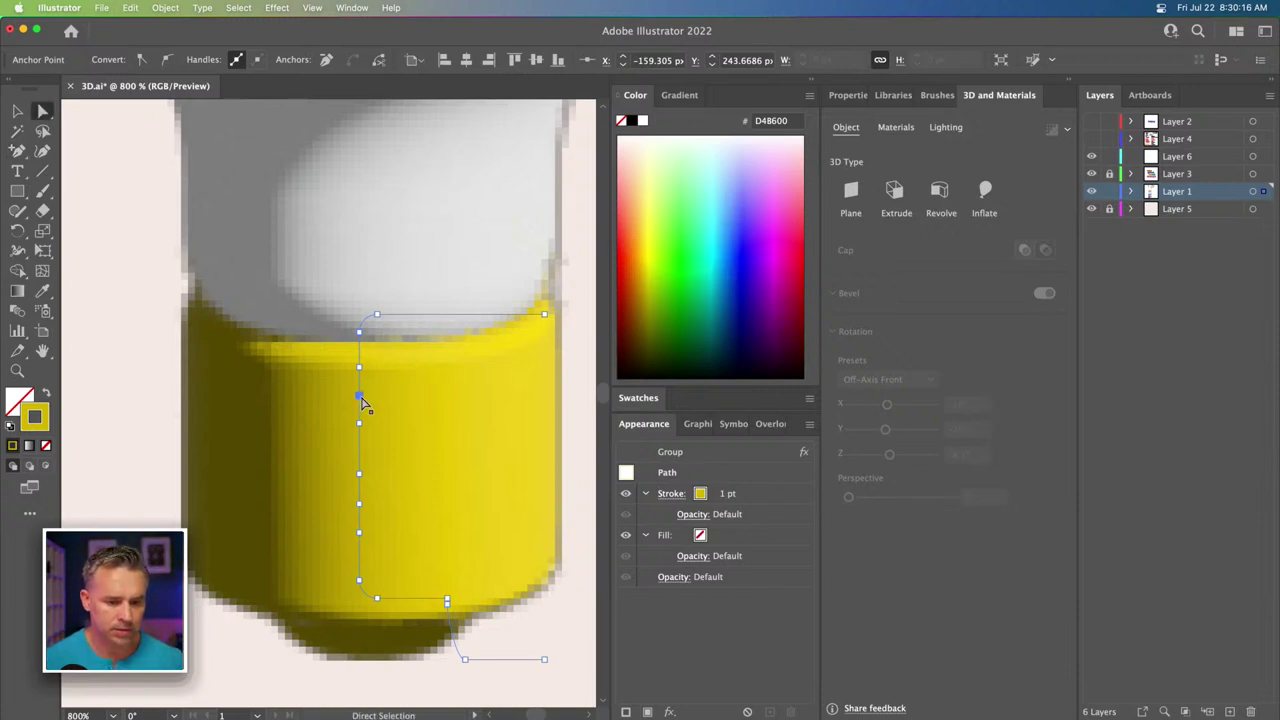
left_click_drag(359, 398, 346, 393)
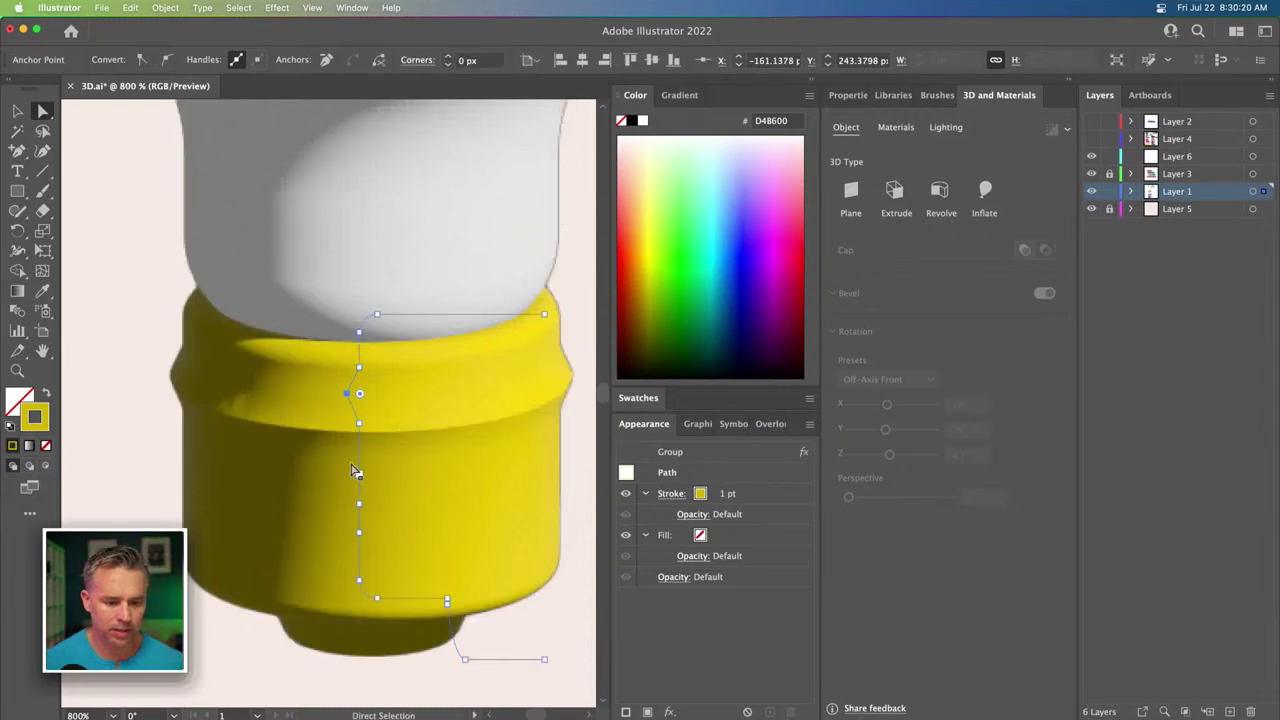
Smooth the peak of the base's top ridge and pull the anchor point midway down the side outward into a second ridge.
key("shift+c")
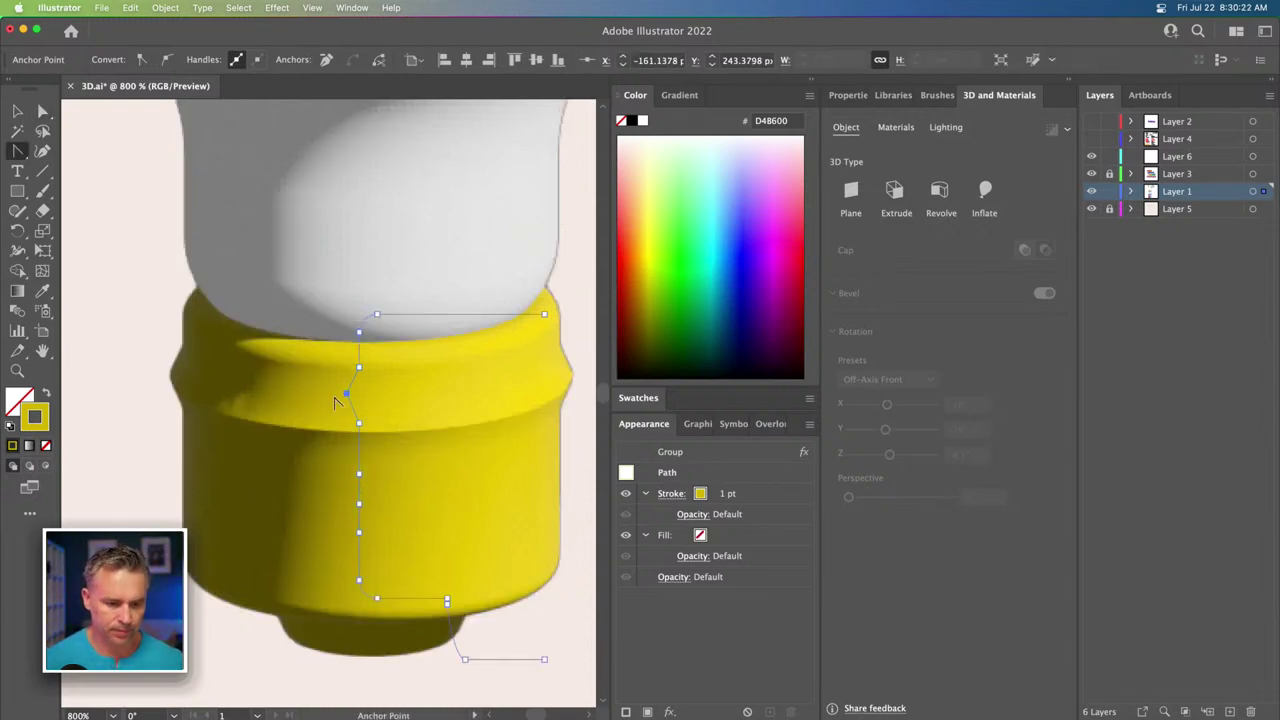
mouse_move(346, 397)
left_mouse_down()
mouse_move(348, 410)
mouse_move(345, 379)
left_mouse_up()
key("a")
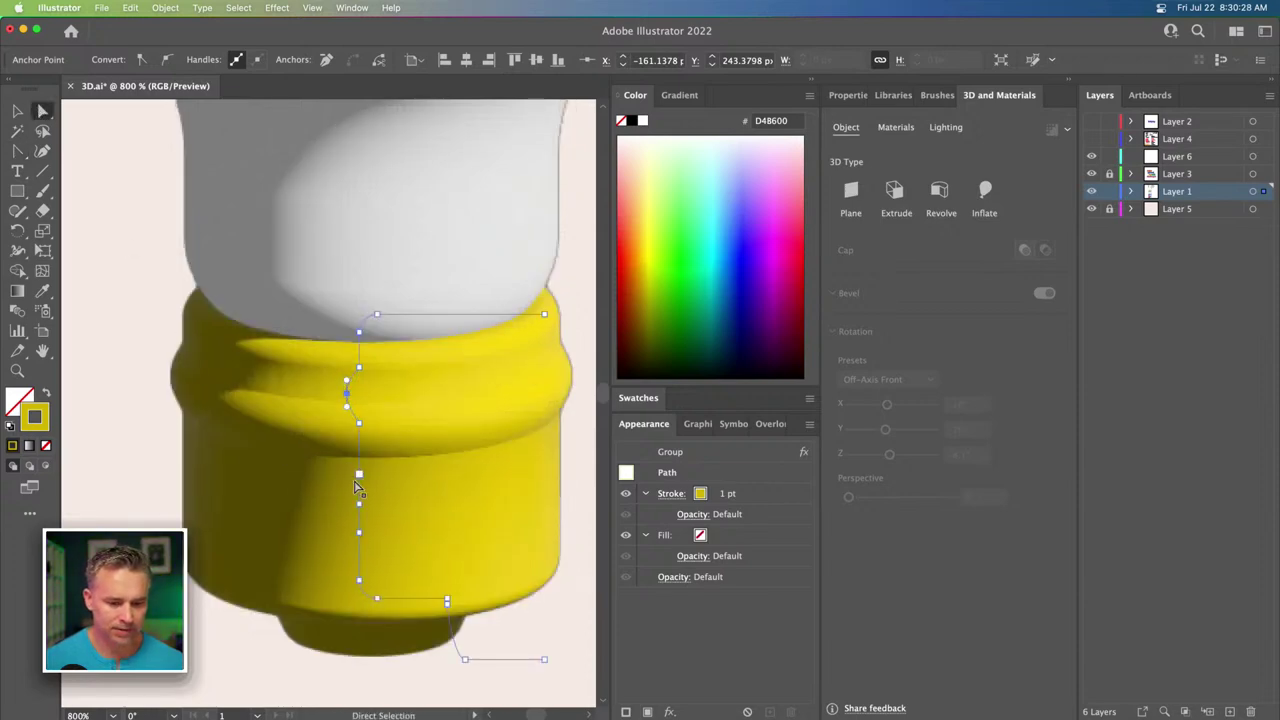
left_click_drag(359, 473, 350, 468)
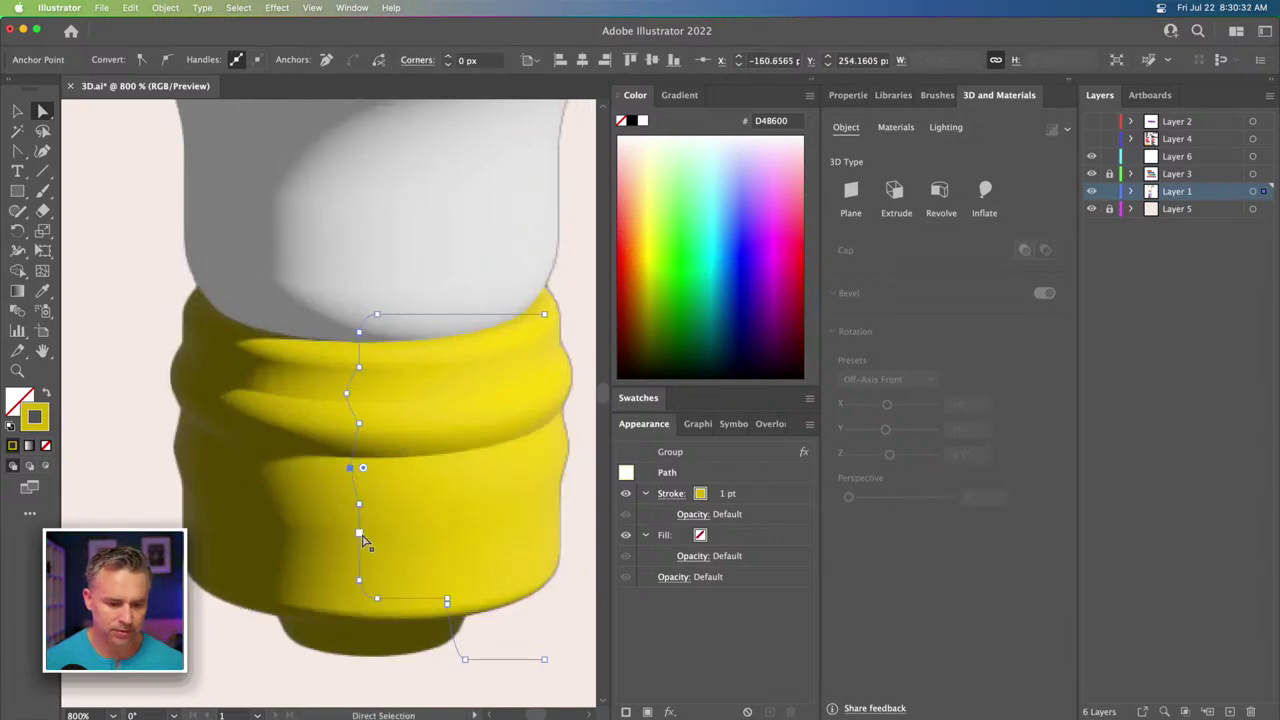
Add an anchor point near the lower end of the base's side and shape a third outward ridge with its neighbouring points.
key("p")
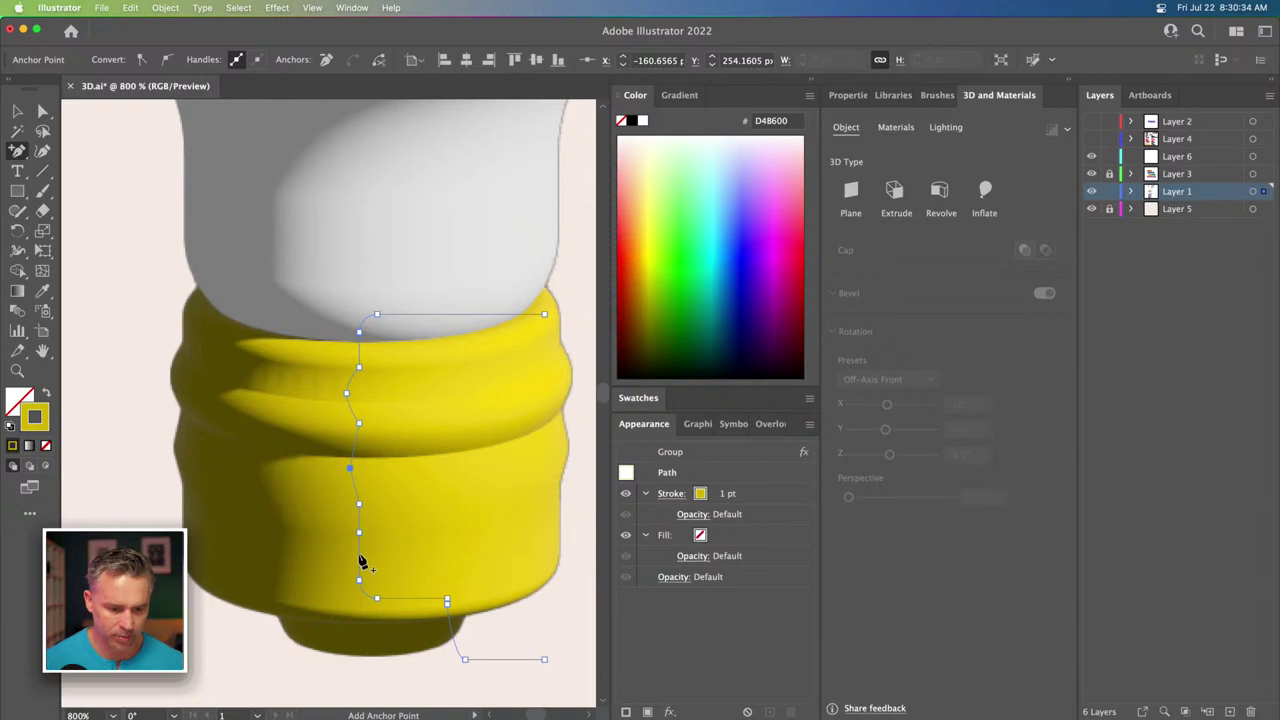
left_click(360, 557)
key("a")
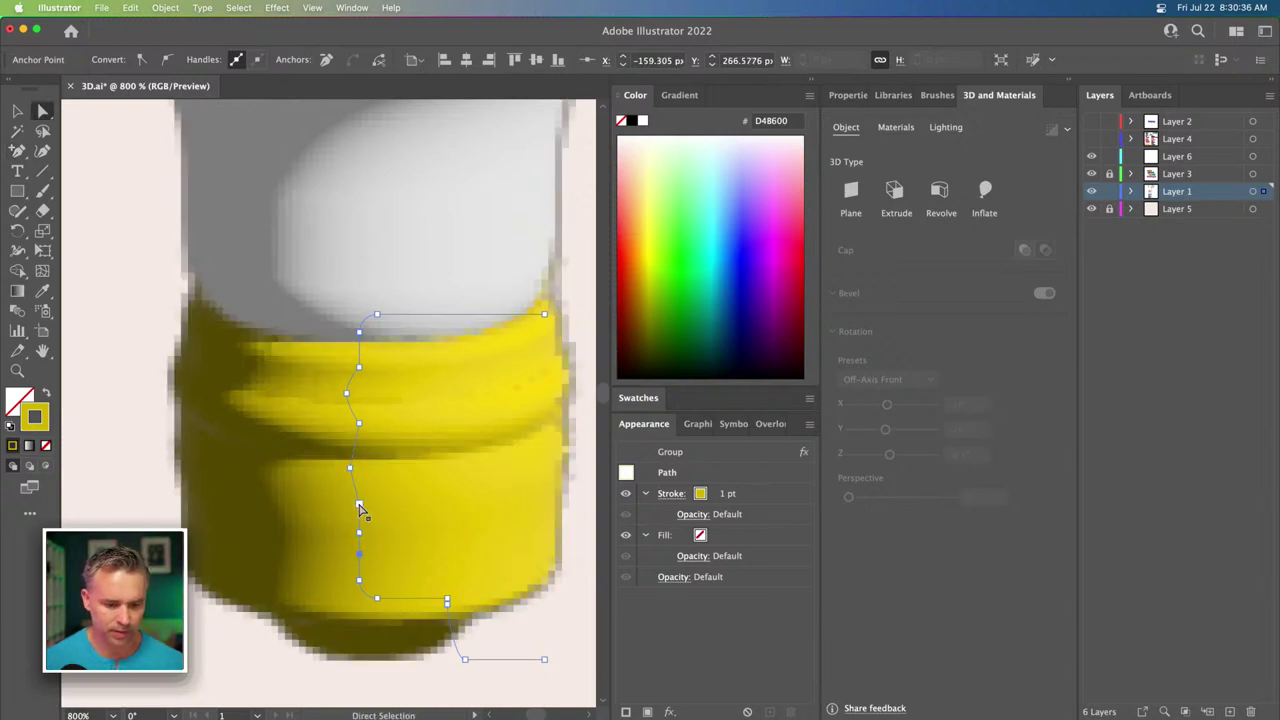
left_click_drag(360, 531, 345, 530)
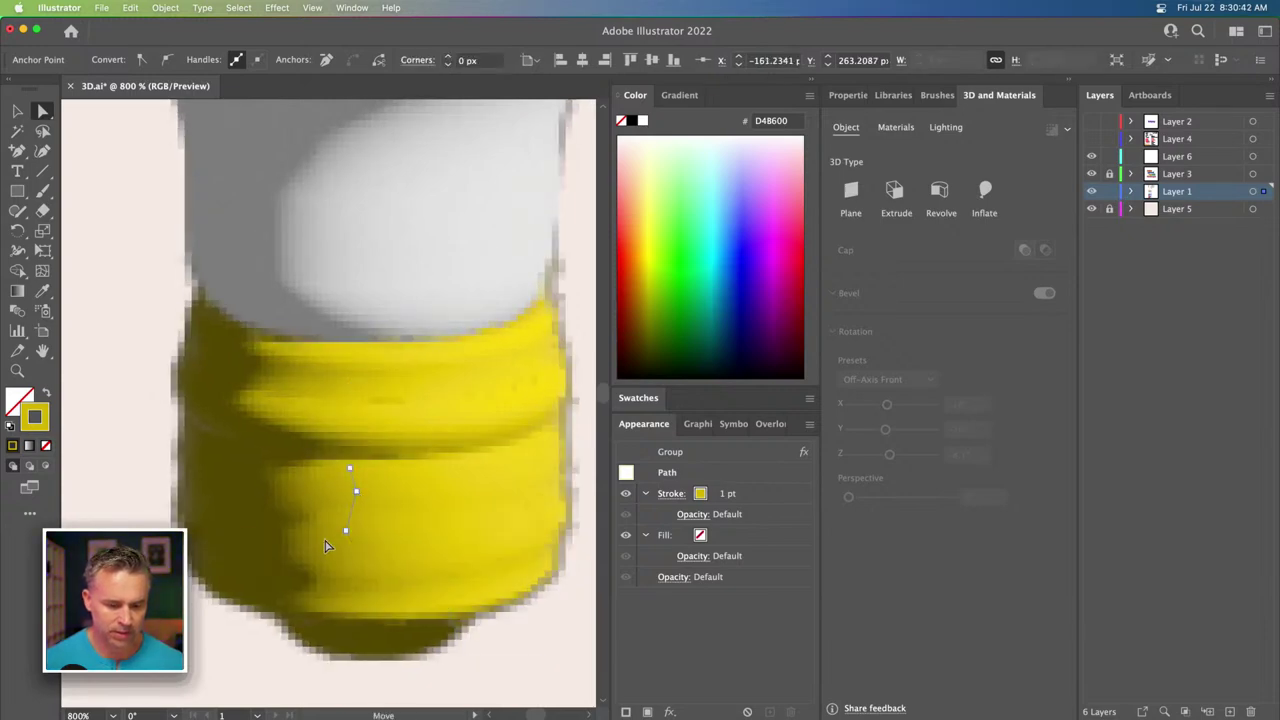
mouse_move(345, 531)
left_mouse_down()
mouse_move(344, 516)
mouse_move(358, 541)
left_mouse_up()
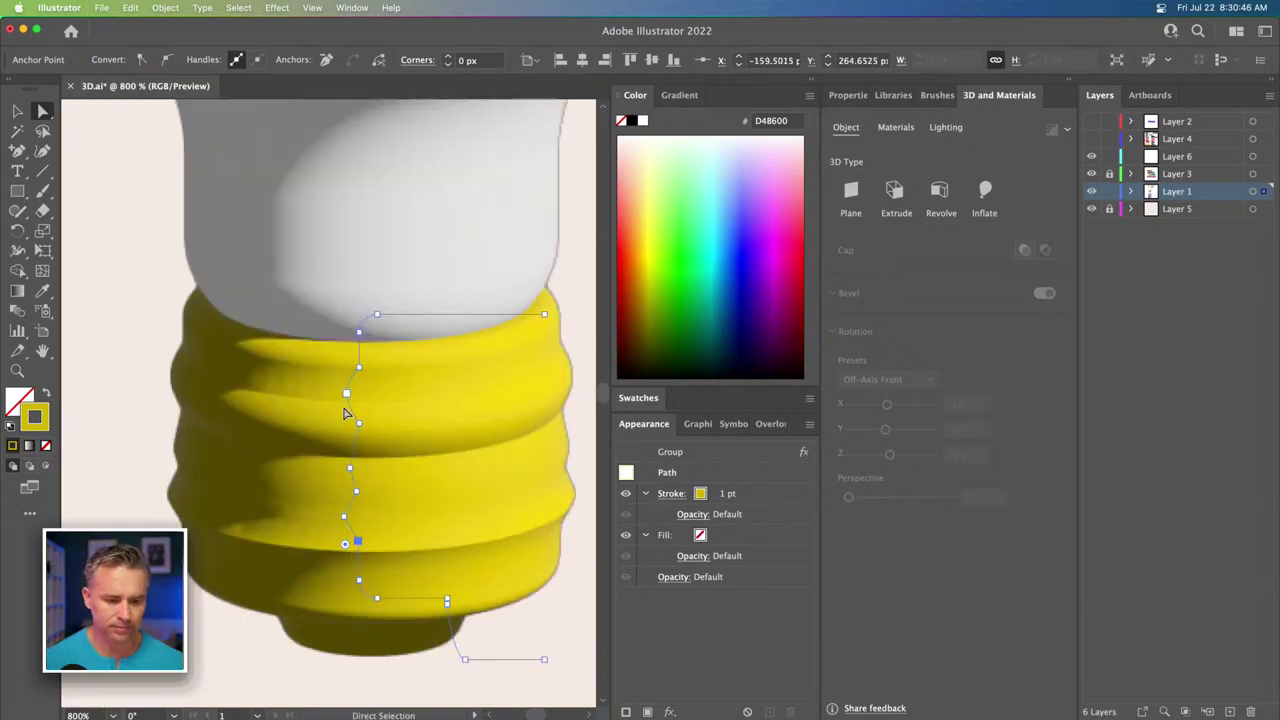
Smooth the peak of the base's second ridge and nudge it slightly outward and up.
key("shift+c")
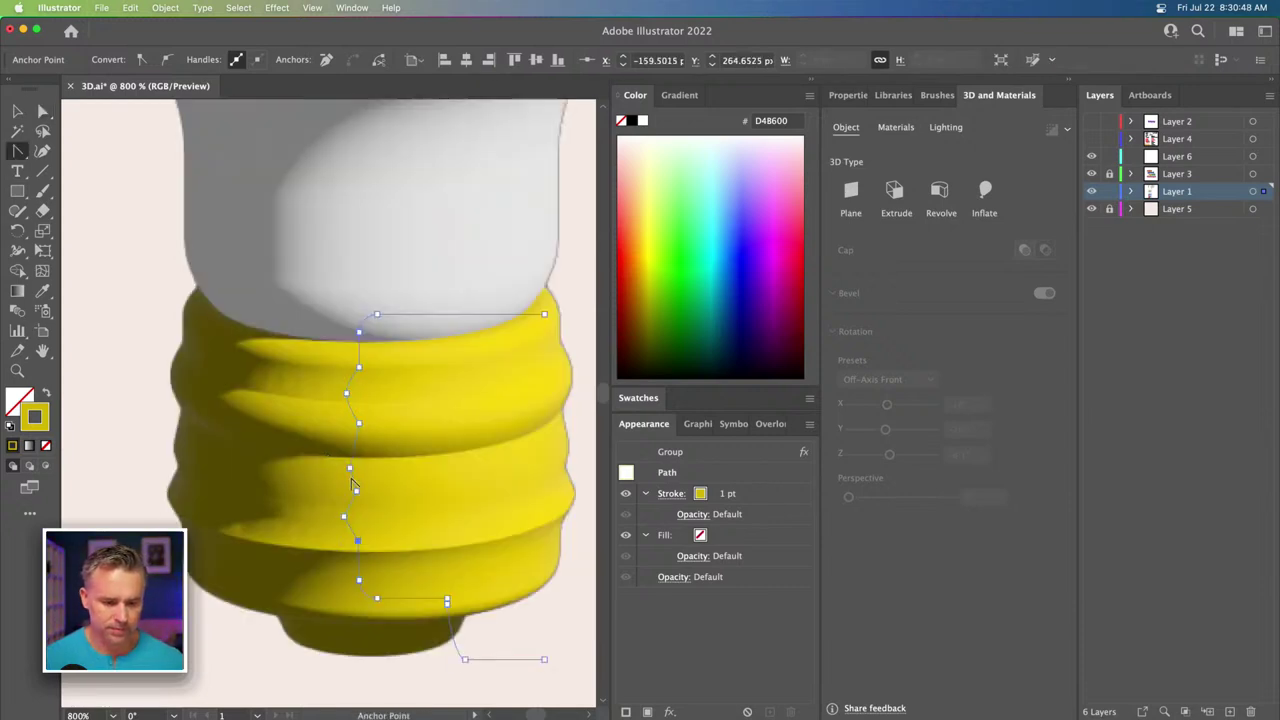
left_click_drag(350, 468, 349, 451)
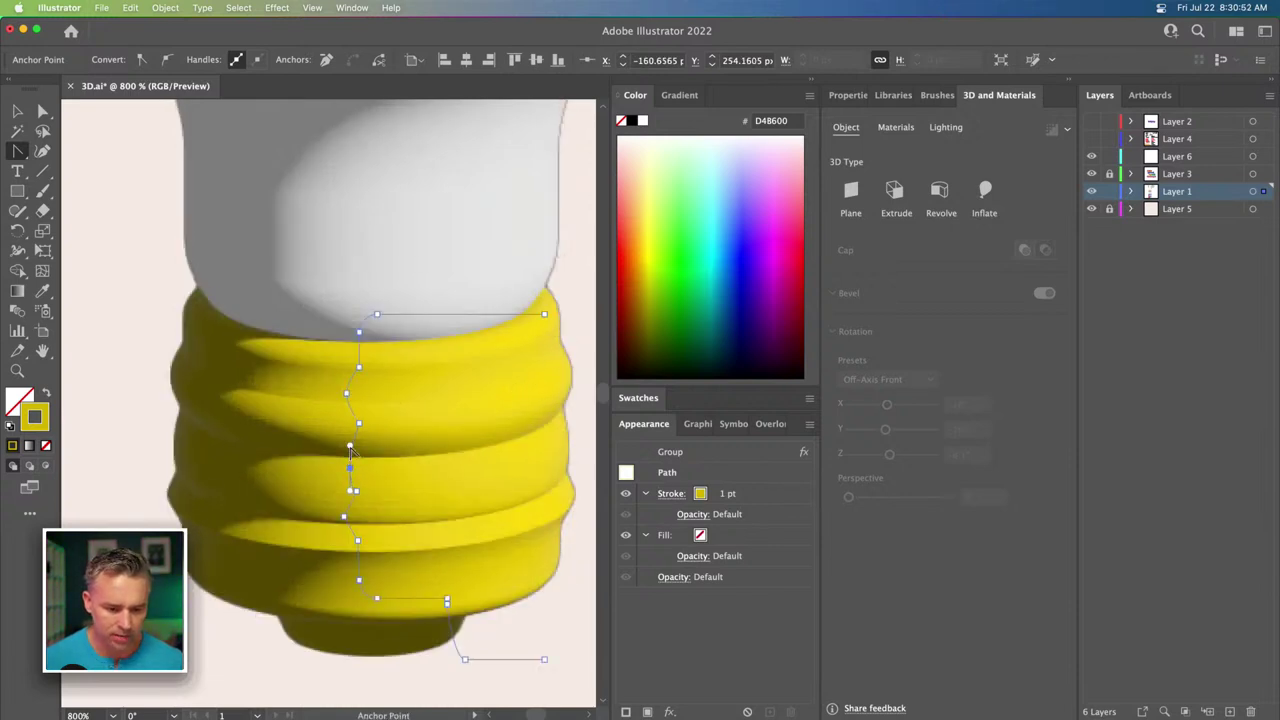
key("Left")
key("shift+Up")
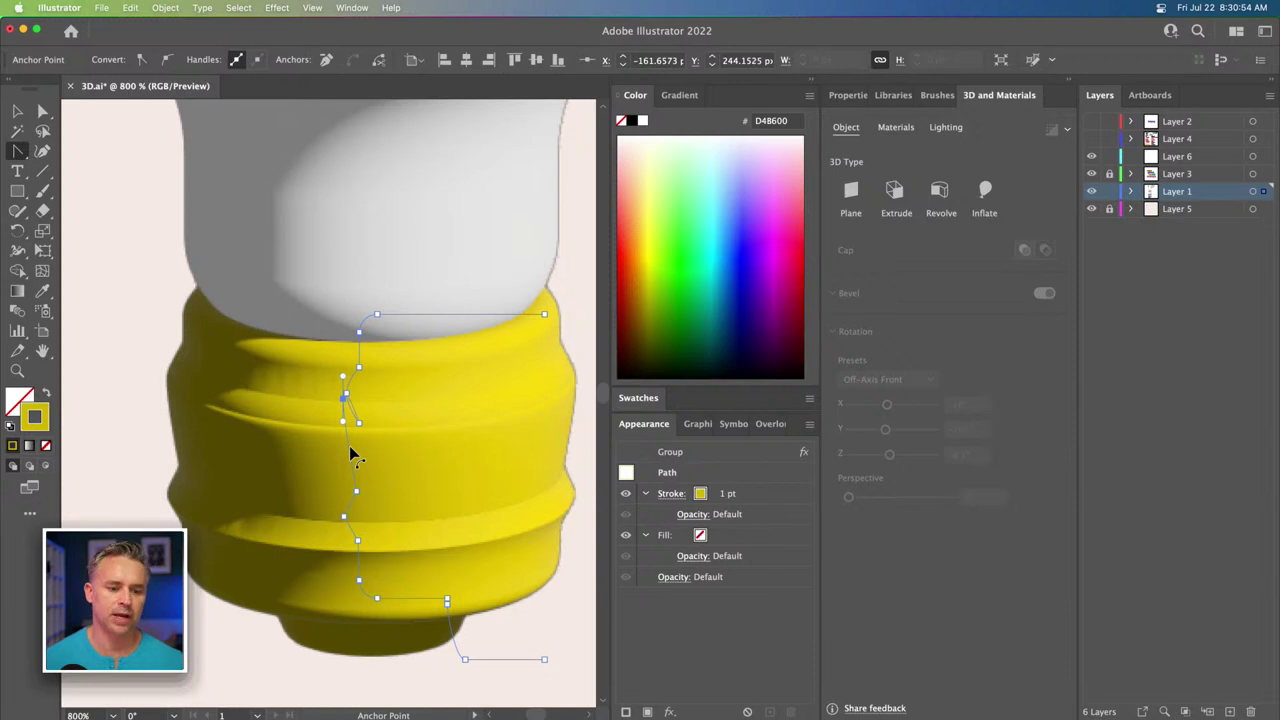
key("shift+Down")
key("Up")
key("Up")
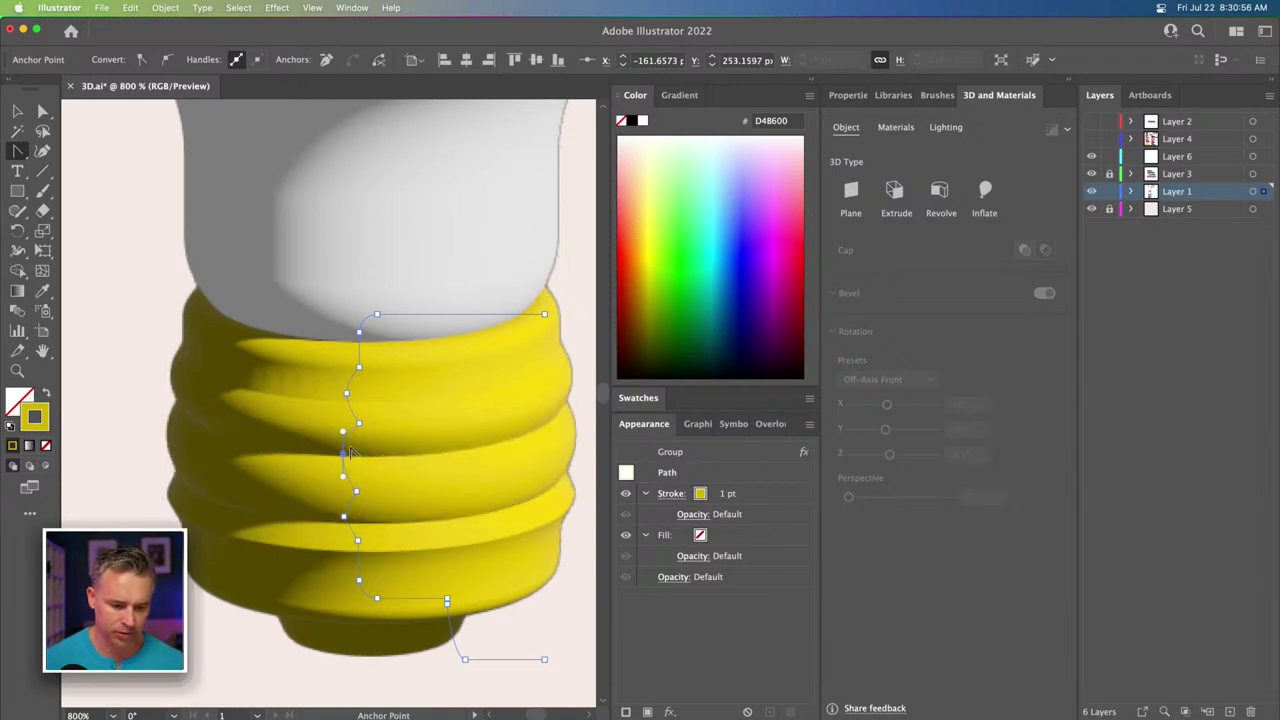
Smooth the peak of the base's third ridge and deselect the outline.
mouse_move(342, 519)
left_mouse_down()
mouse_move(346, 531)
mouse_move(342, 518)
left_mouse_up()
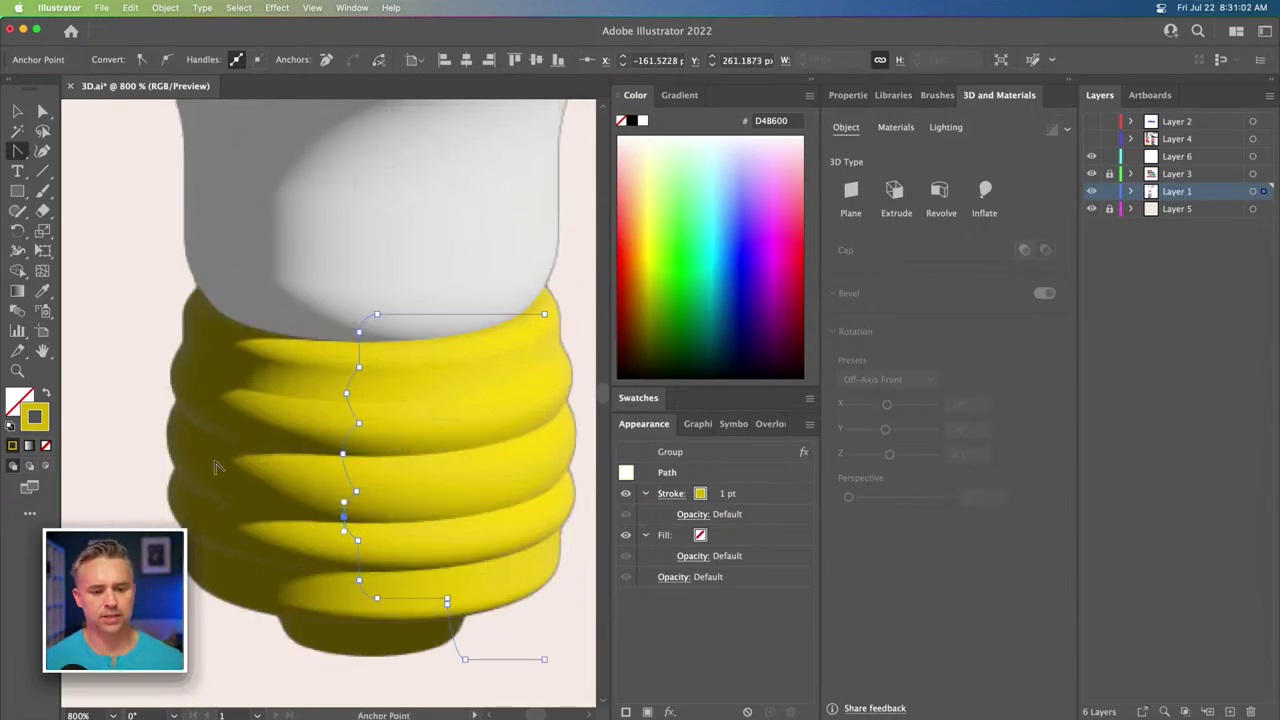
left_click(15, 113)
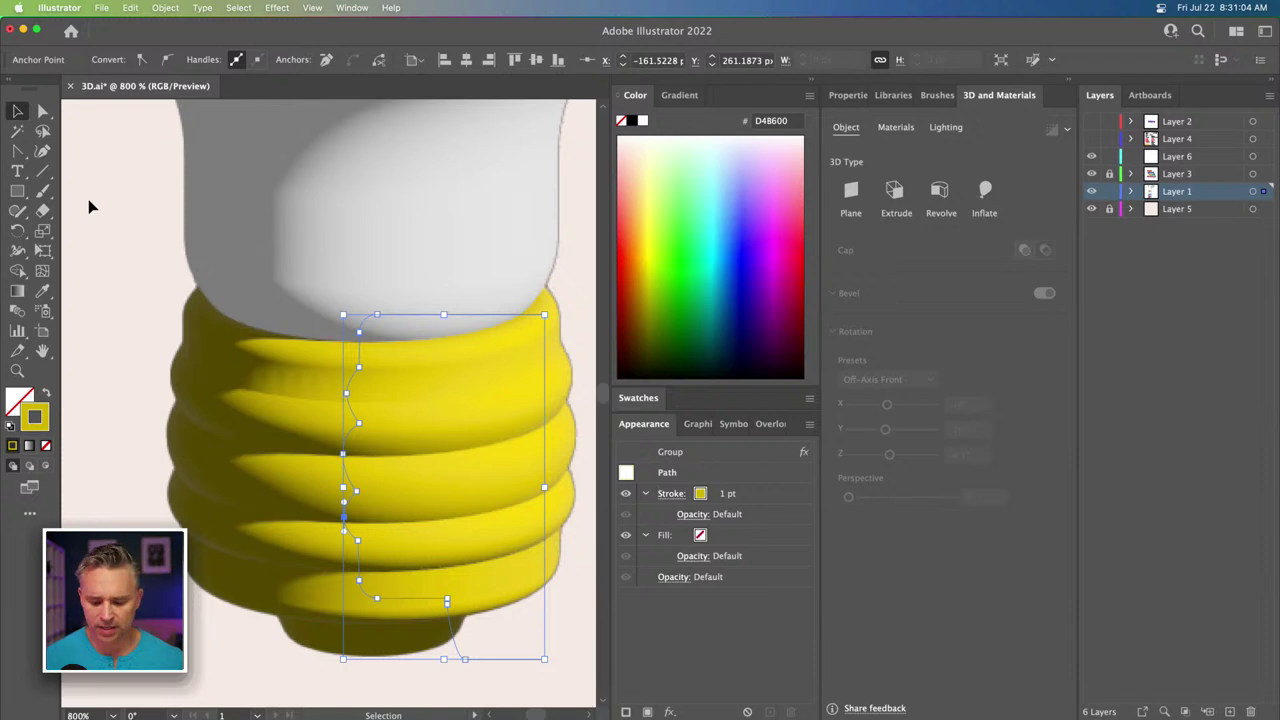
key("super+minus")
key("super+minus")
key("super+minus")
left_click(169, 246)
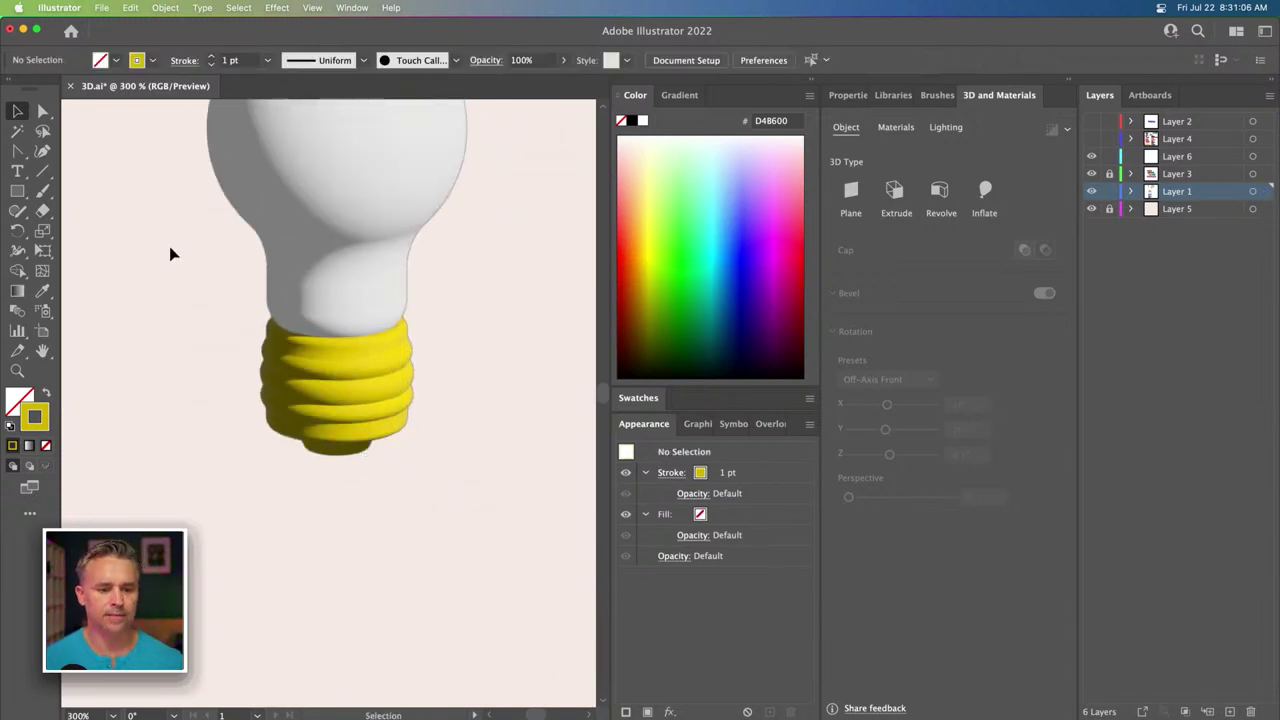
Fine-tune the positions of the top and third ridge peaks on the bulb's base outline, then deselect it.
scroll(195, 425, "up", 5)
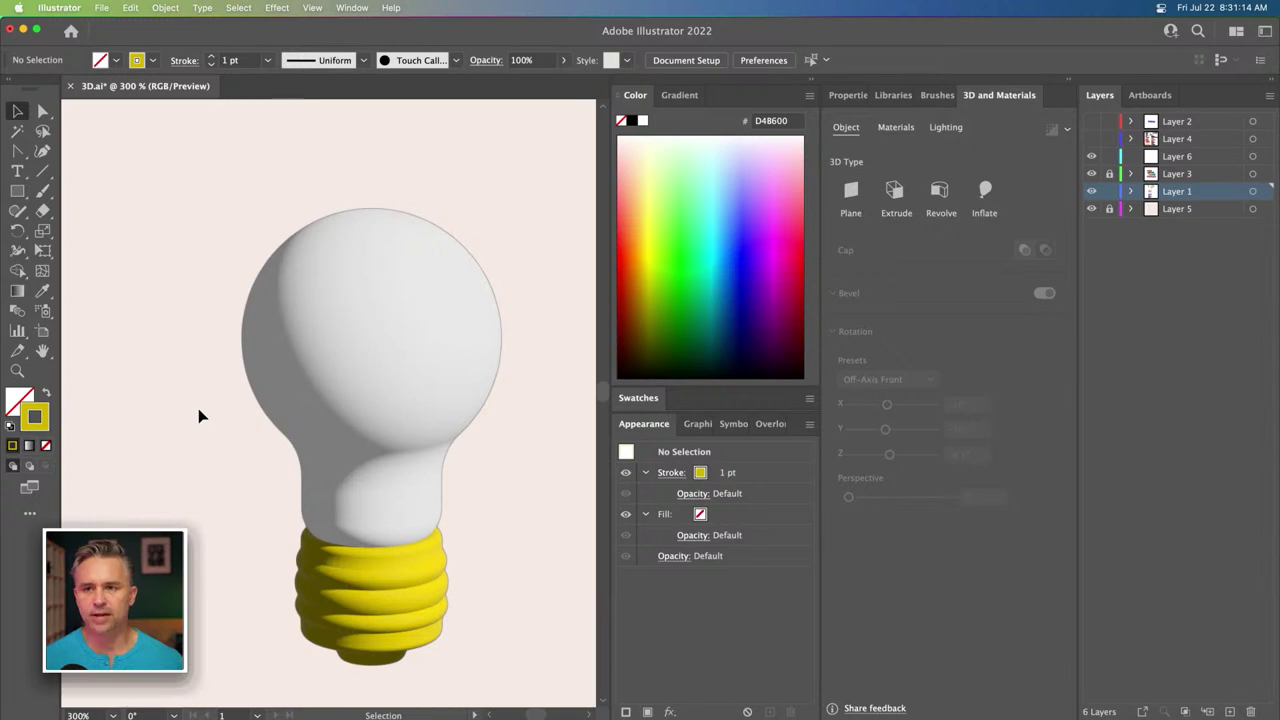
scroll(251, 328, "down", 3)
scroll(251, 328, "right", 2)
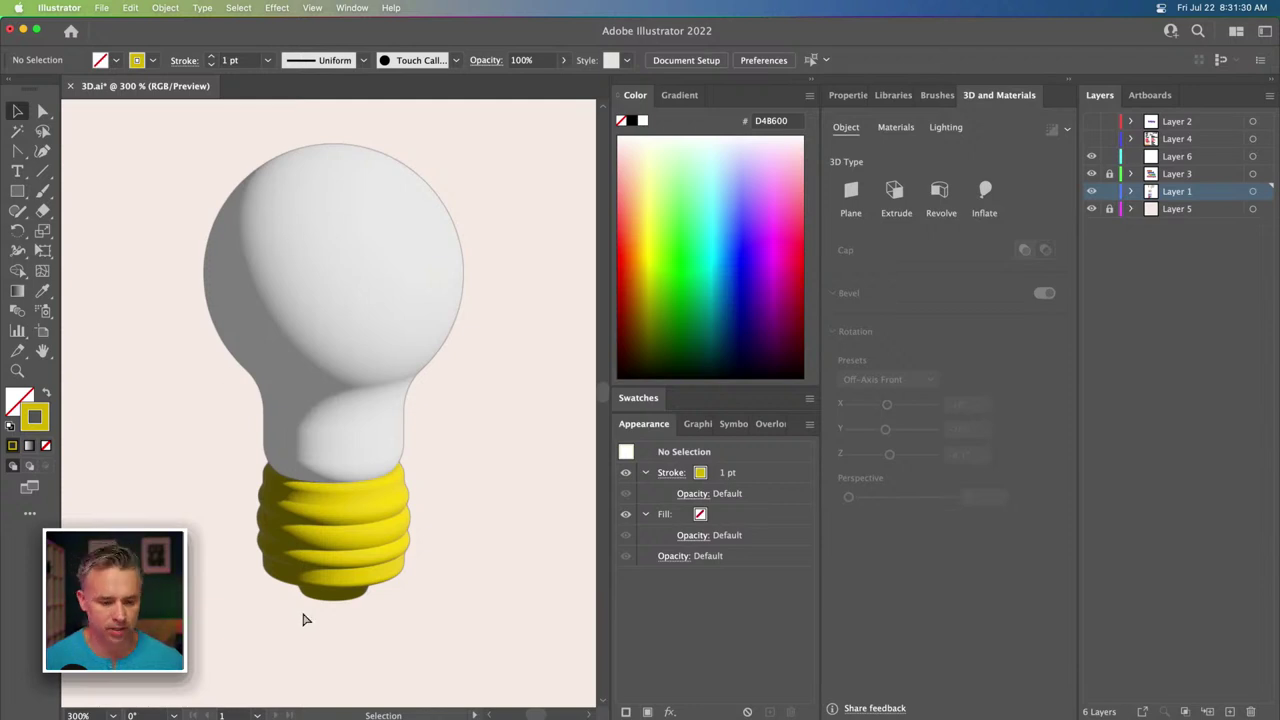
scroll(305, 620, "up", 2)
scroll(335, 580, "up", 2)
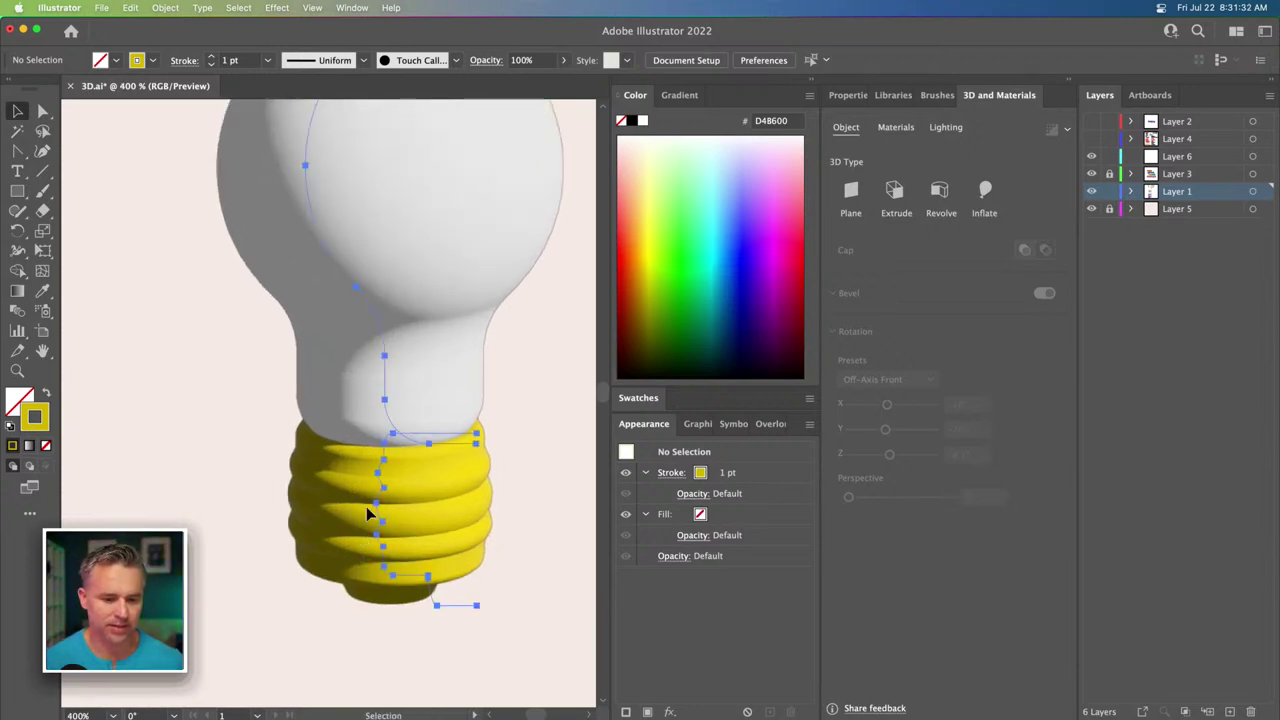
left_click(367, 513)
key("a")
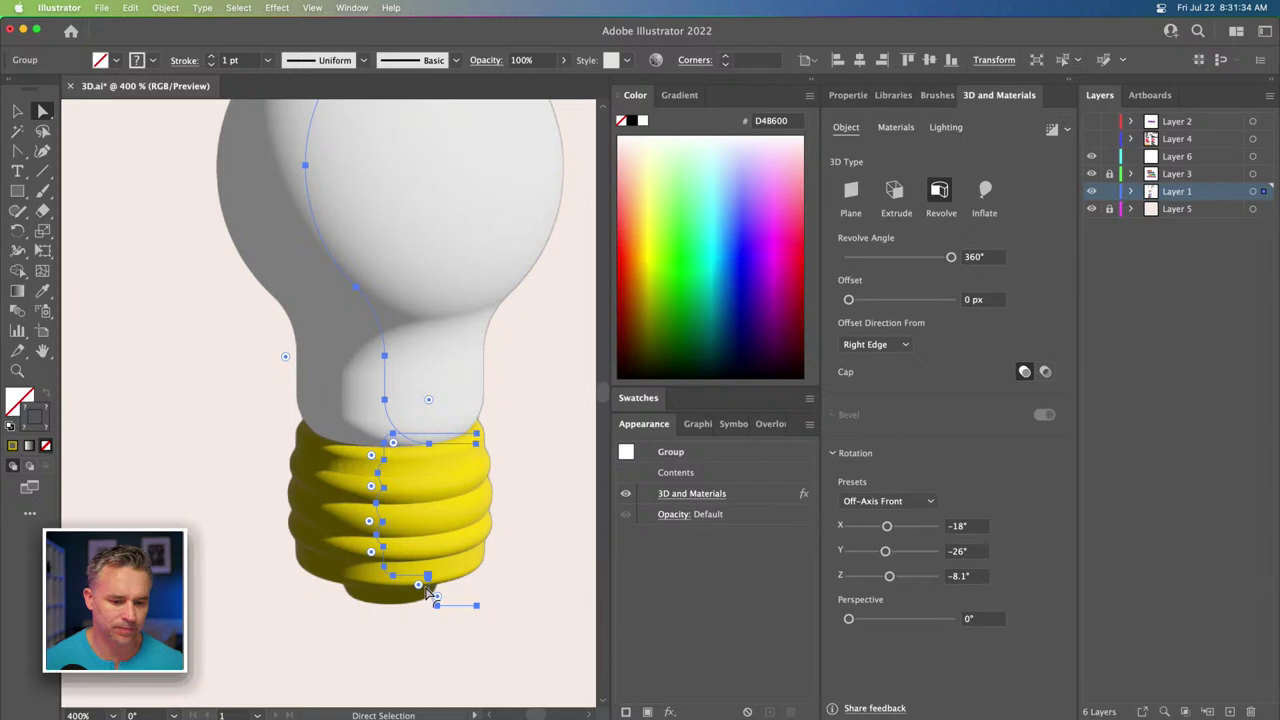
left_click(378, 476)
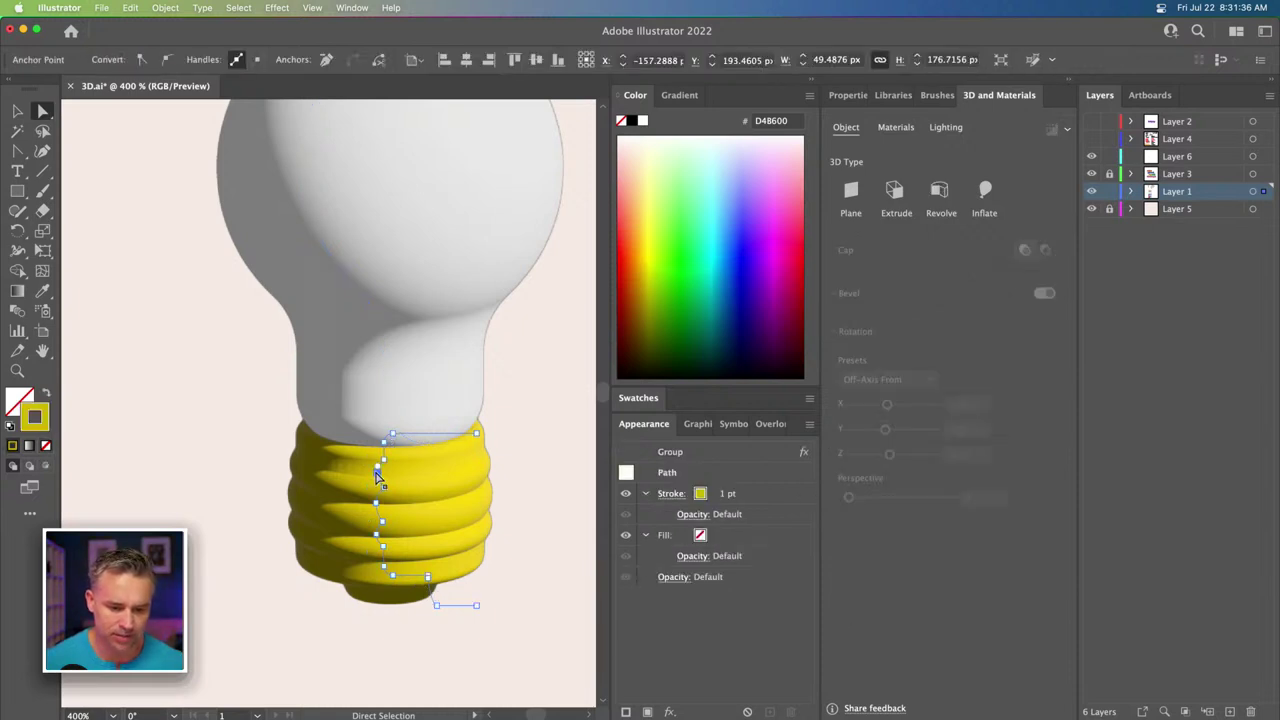
left_click_drag(378, 477, 377, 478)
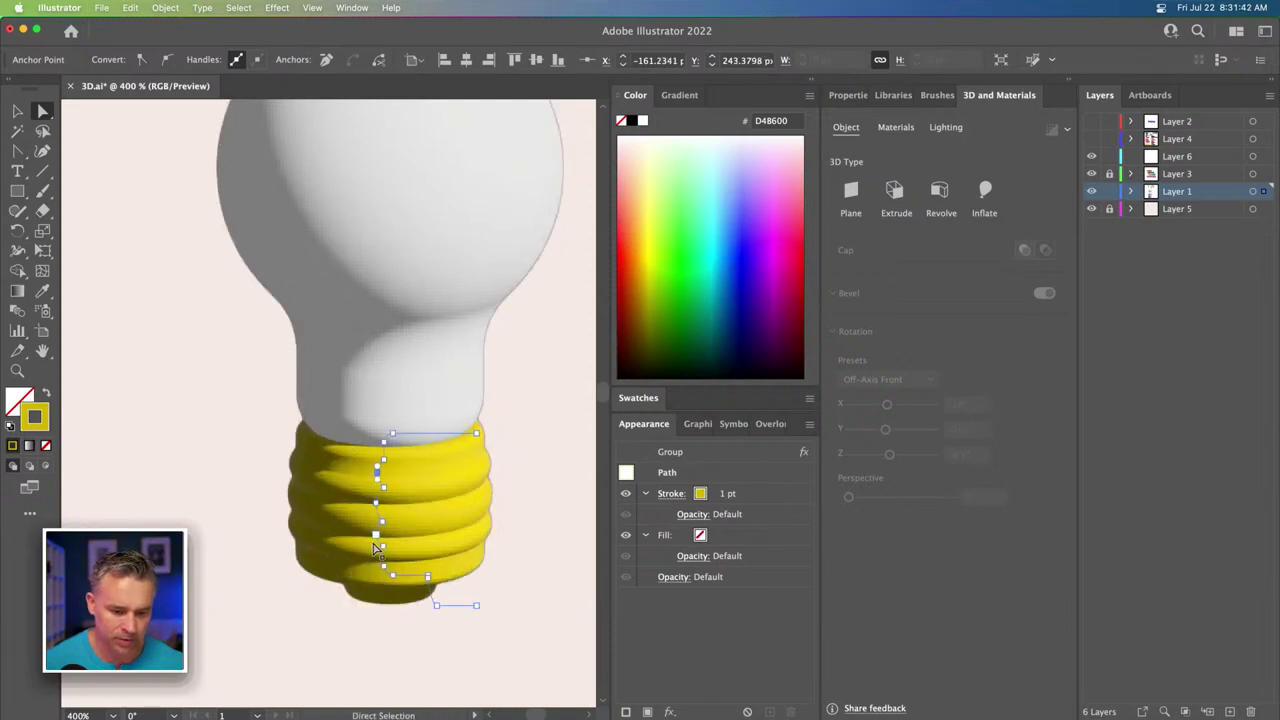
left_click_drag(375, 538, 375, 538)
left_click(17, 109)
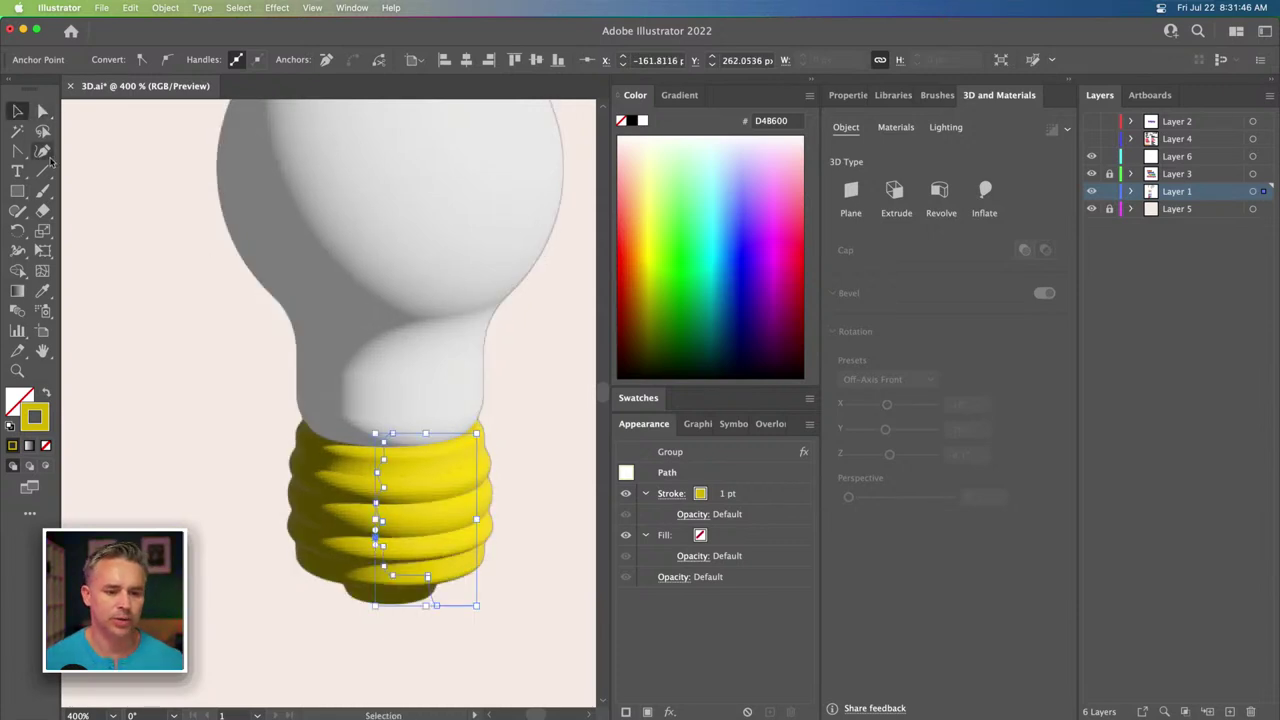
left_click(140, 324)
Draw a tall ellipse beside the bulb's glass as the outline of an eye.
key("super+minus")
key("super+minus")
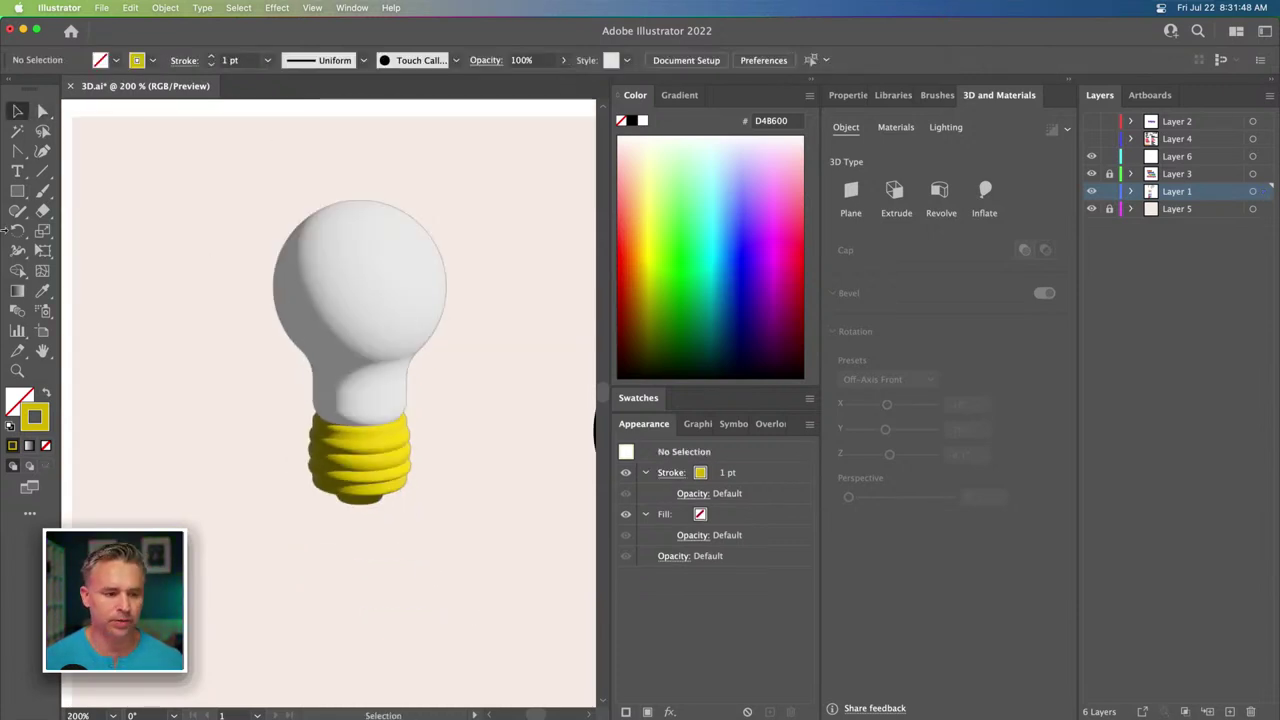
left_click(17, 192)
left_click(127, 211)
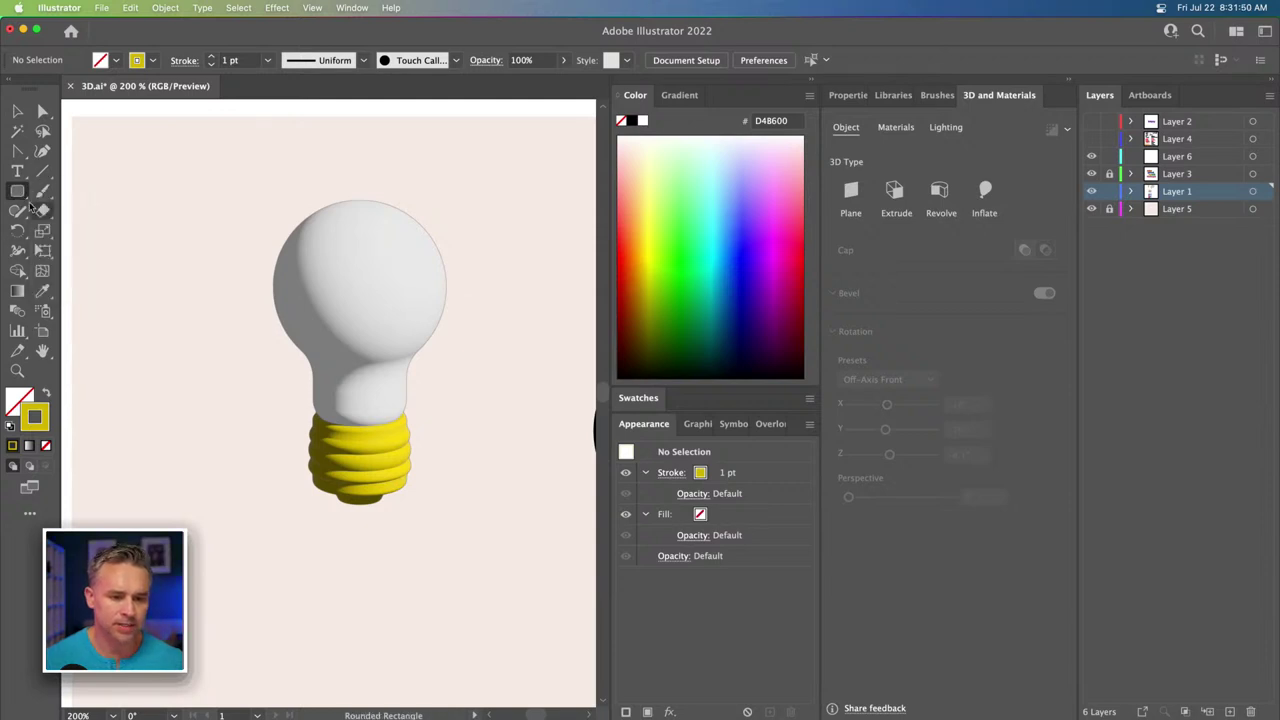
left_click(17, 191)
left_click(96, 231)
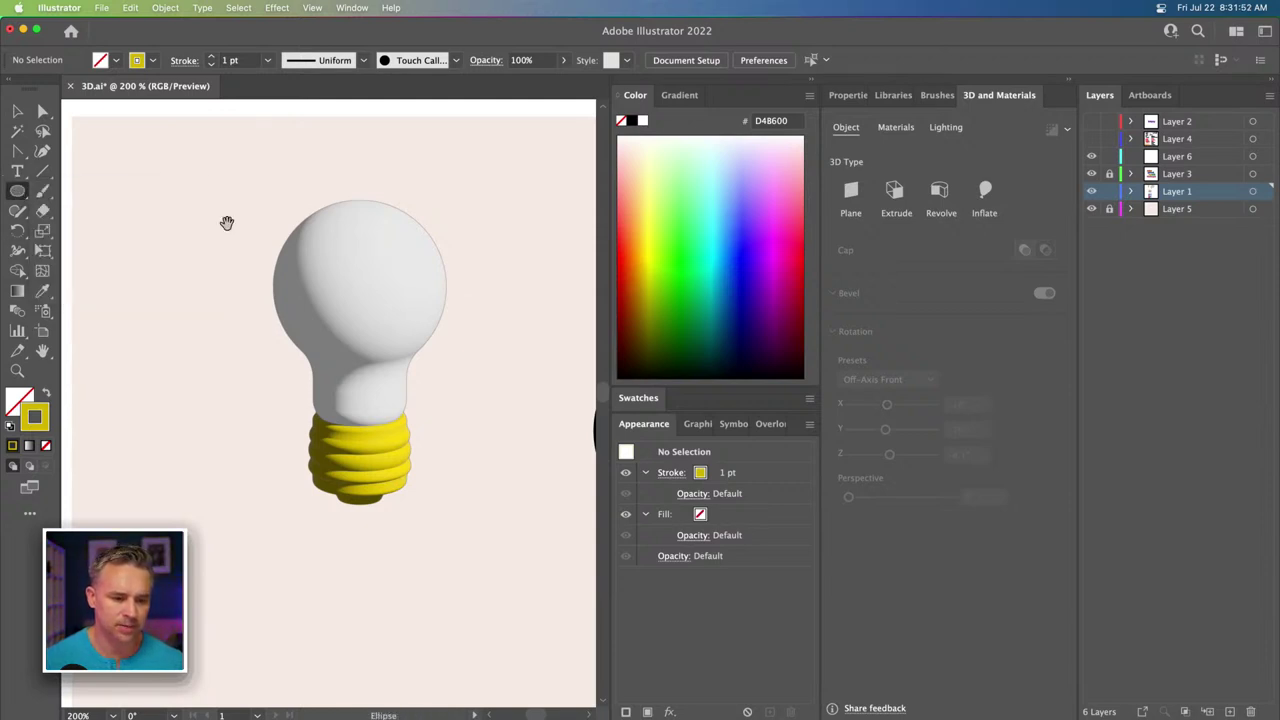
scroll(300, 240, "right", 4)
scroll(300, 240, "up", 2)
mouse_move(411, 216)
left_mouse_down()
mouse_move(443, 286)
mouse_move(478, 305)
left_mouse_up()
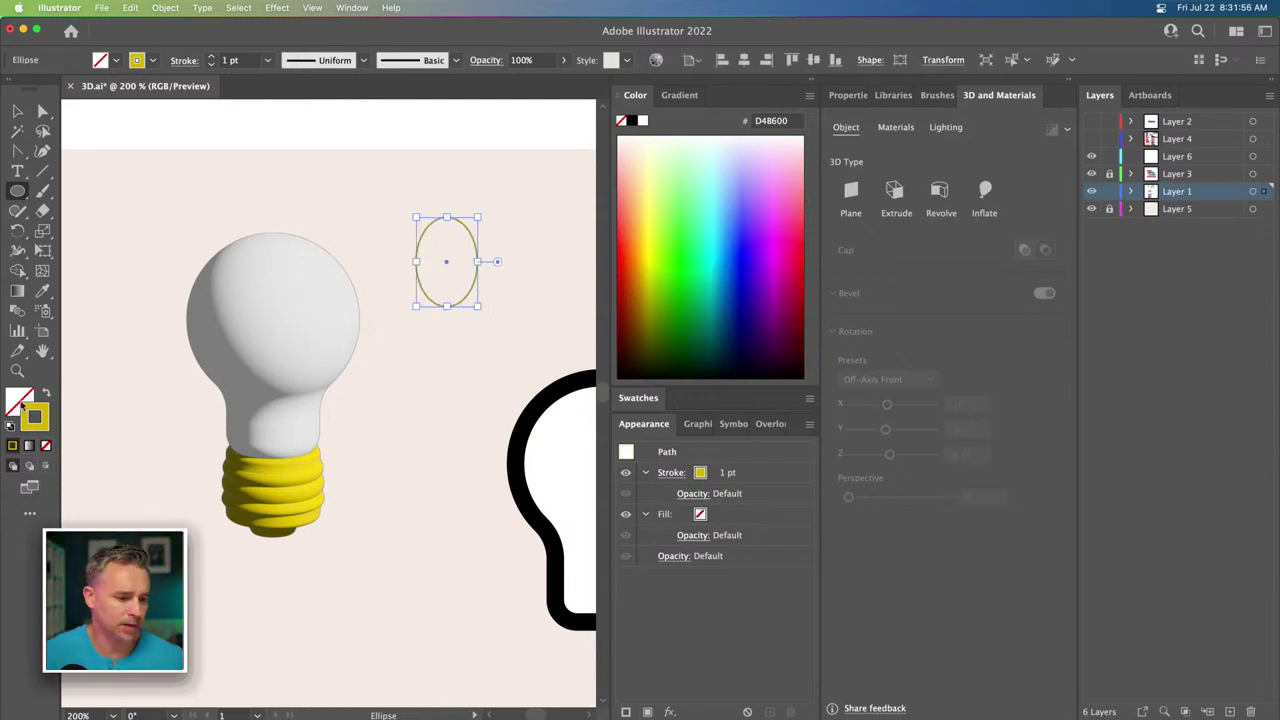
Give the eye ellipse the default white fill and black stroke, with the stroke weight set to 4 pt.
left_click(10, 427)
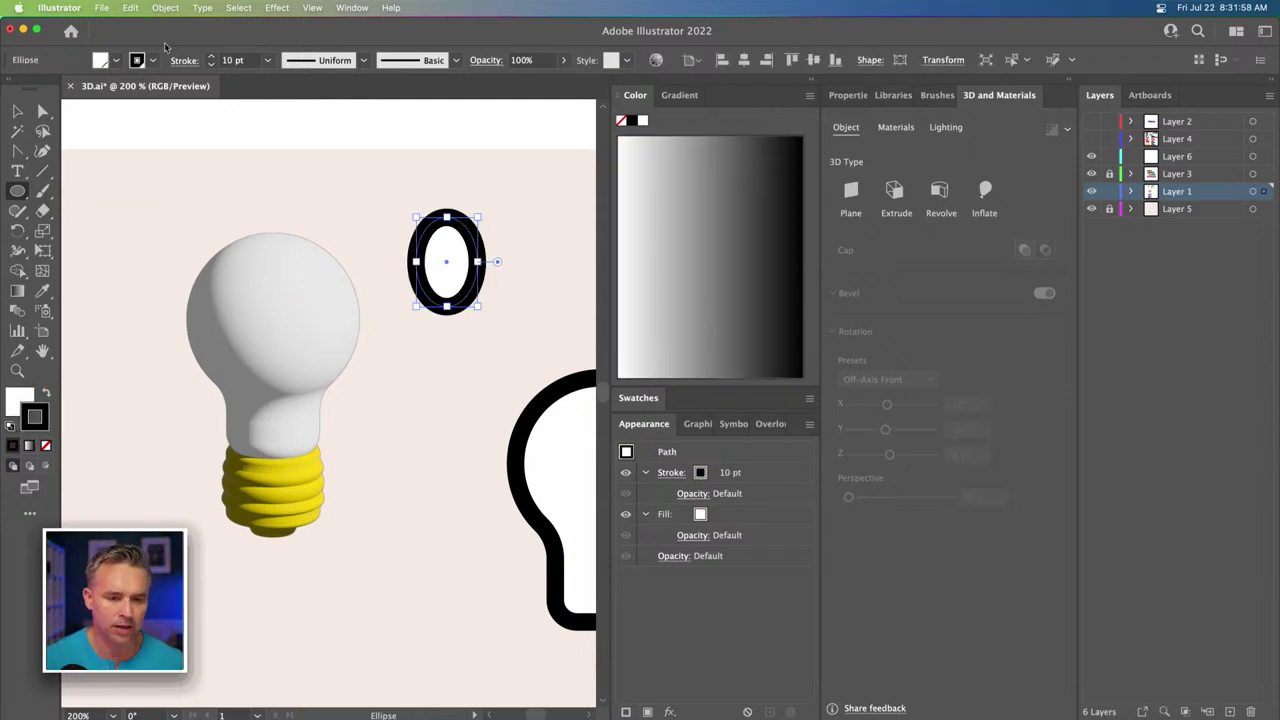
left_click(211, 64)
left_click(211, 64)
left_click(211, 64)
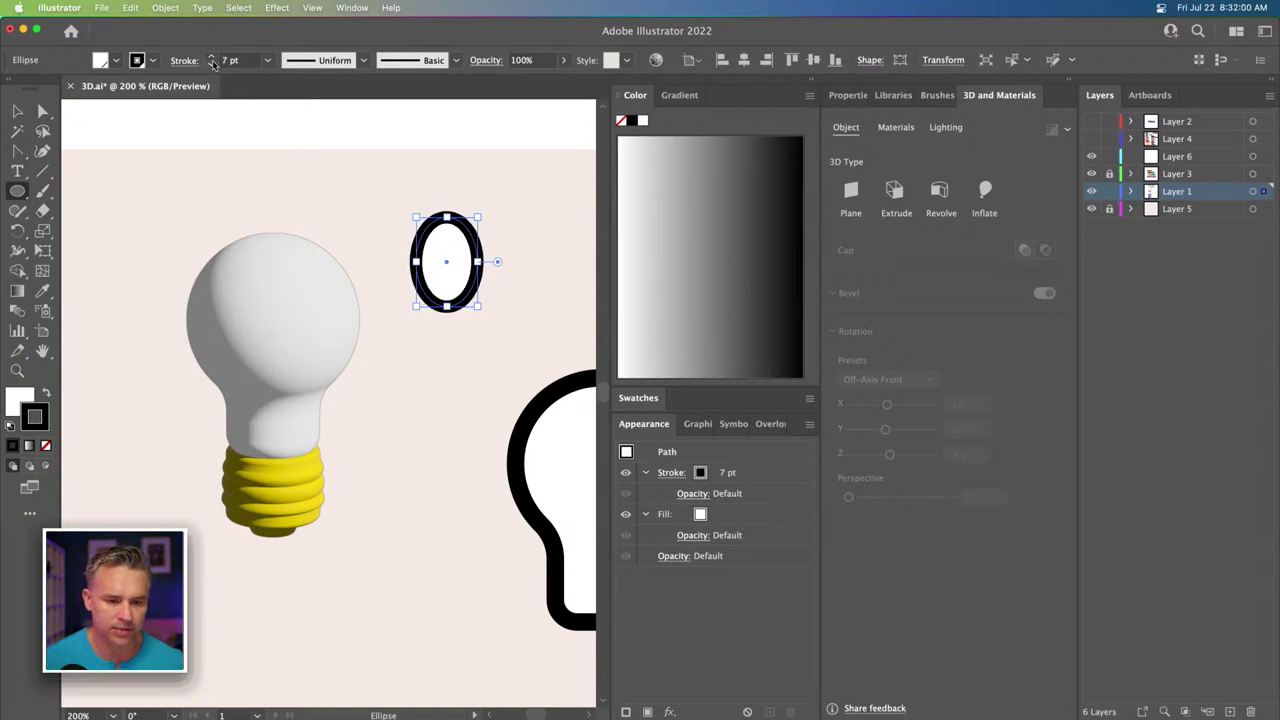
left_click(211, 64)
left_click(211, 64)
left_click(211, 64)
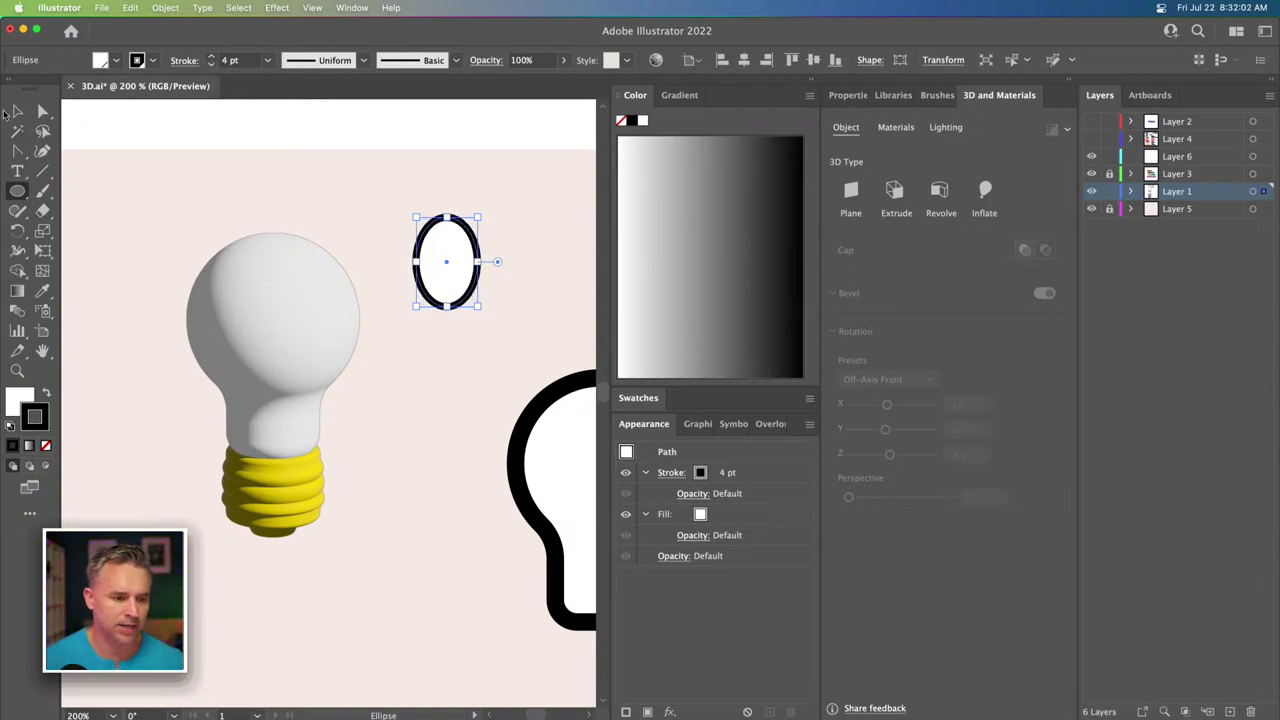
Draw a small circle inside the eye ellipse as a pupil, with a black fill and no stroke.
left_click(17, 111)
scroll(158, 176, "right", 5)
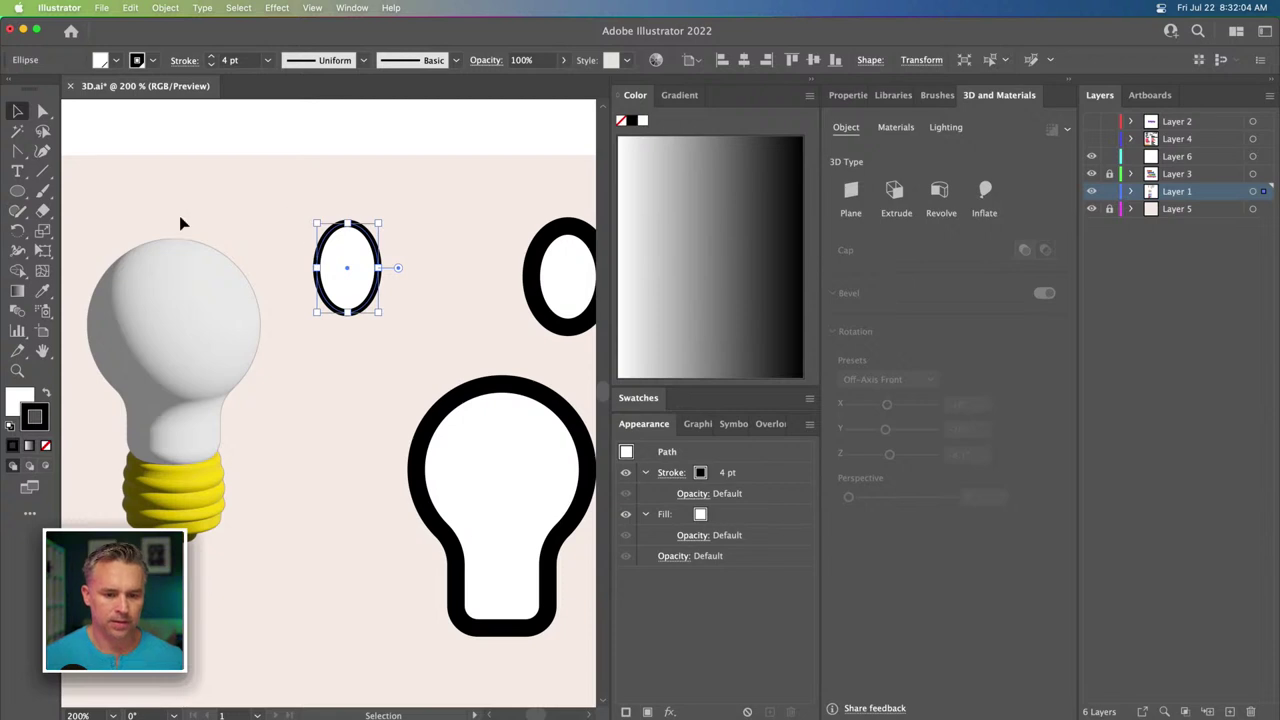
left_click(16, 193)
left_click_drag(343, 265, 327, 281)
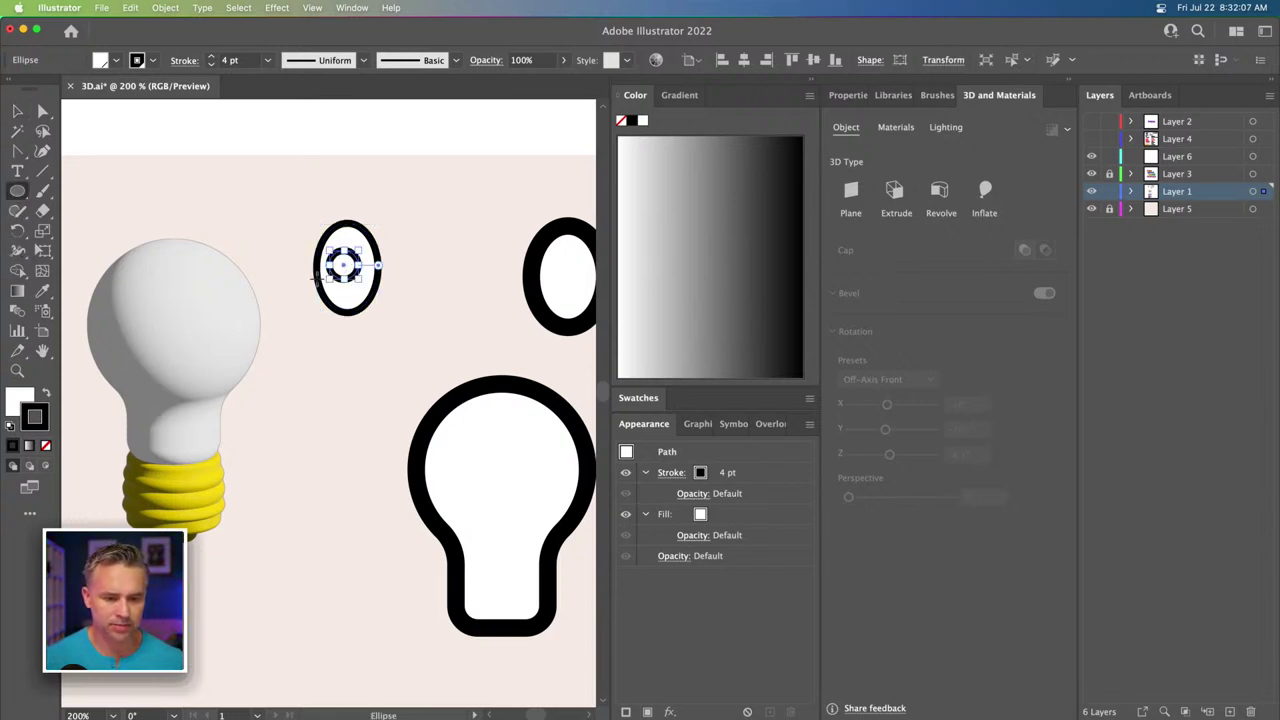
left_click(44, 394)
left_click(45, 445)
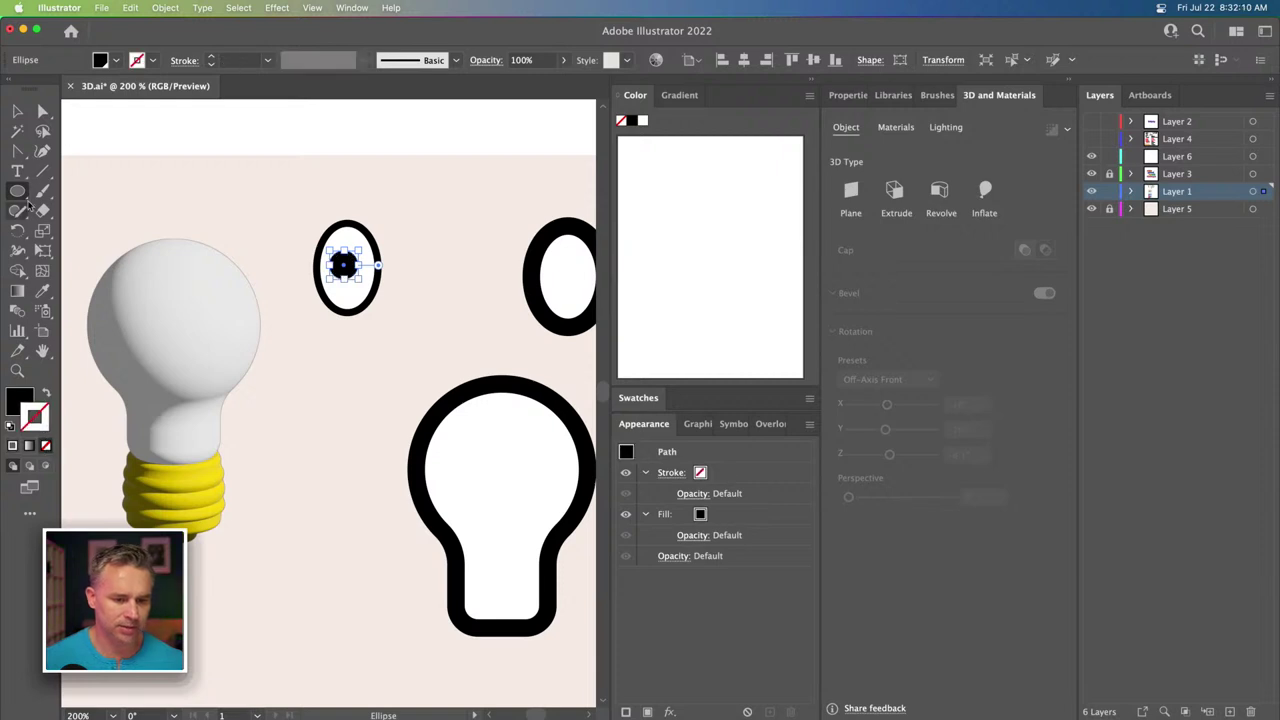
Centre the black pupil in the eye ellipse and enlarge it to nearly fill the ellipse's inner width.
left_click(18, 110)
left_click(309, 217)
left_click_drag(346, 271, 347, 271)
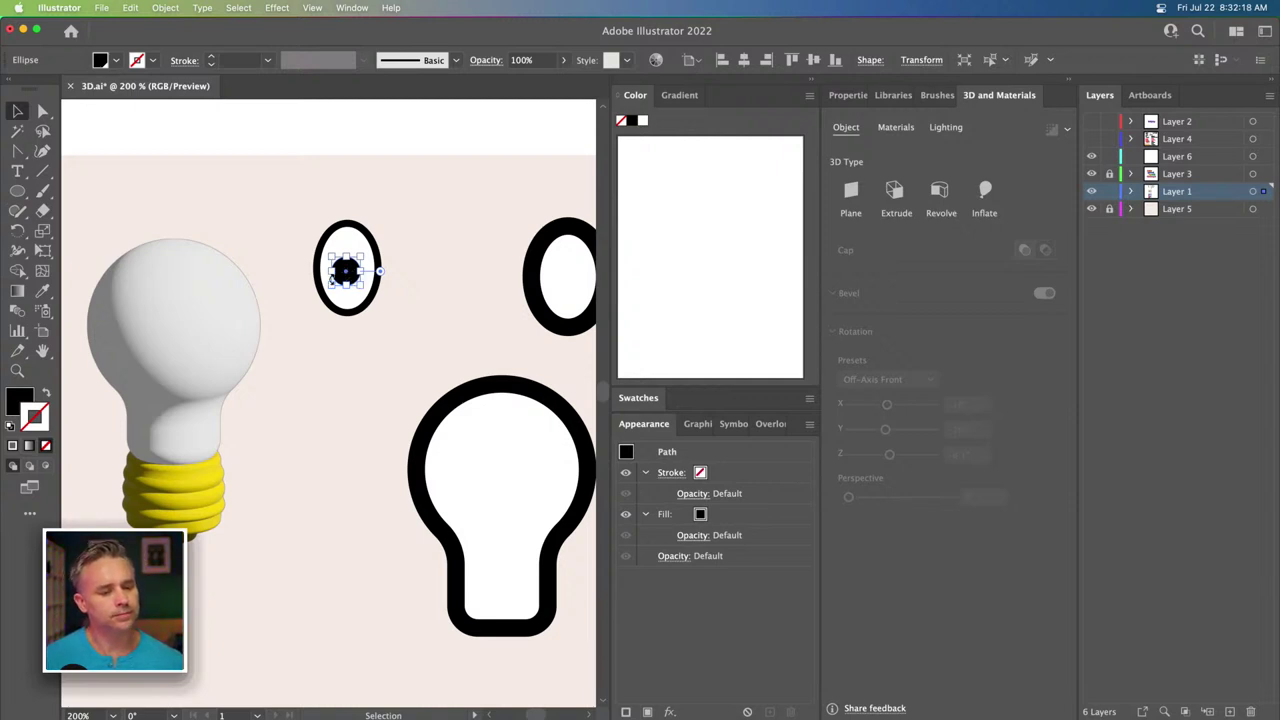
mouse_move(331, 287)
left_mouse_down()
mouse_move(323, 377)
mouse_move(314, 343)
mouse_move(333, 276)
left_mouse_up()
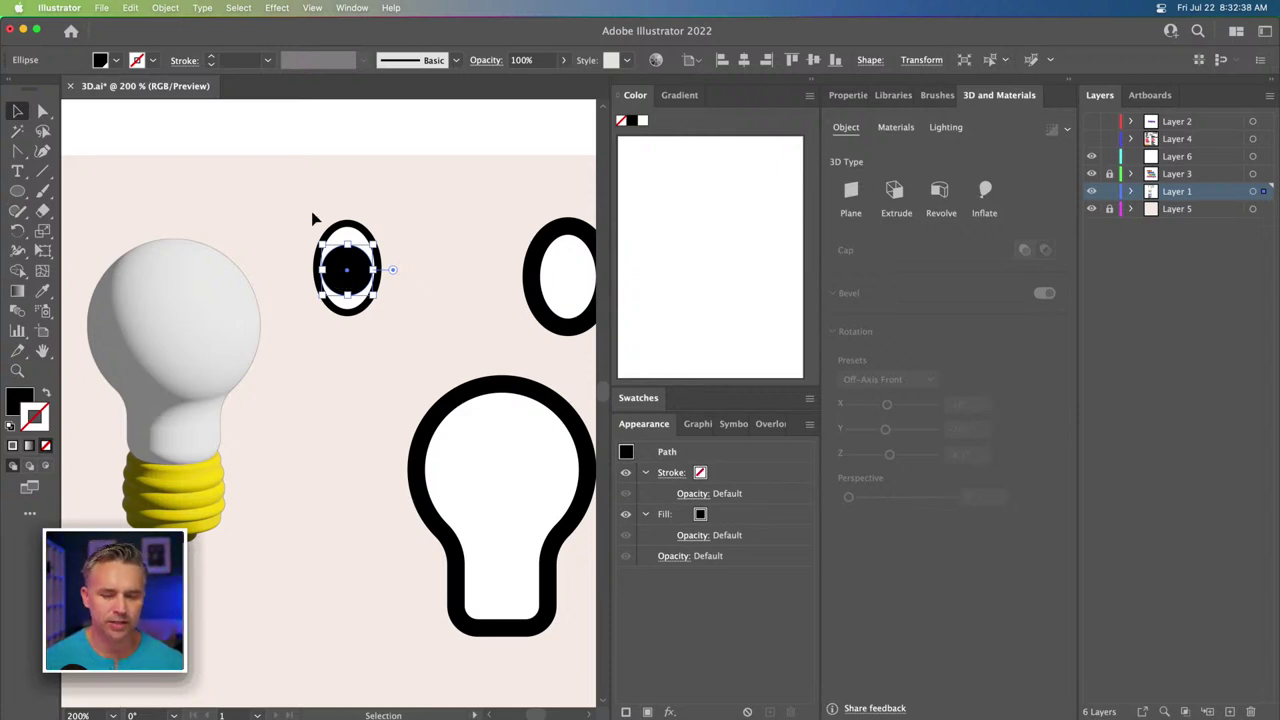
Raise the bottom anchor point of the eye ellipse so its lower edge curves slightly inward.
key("super+equal")
key("super+equal")
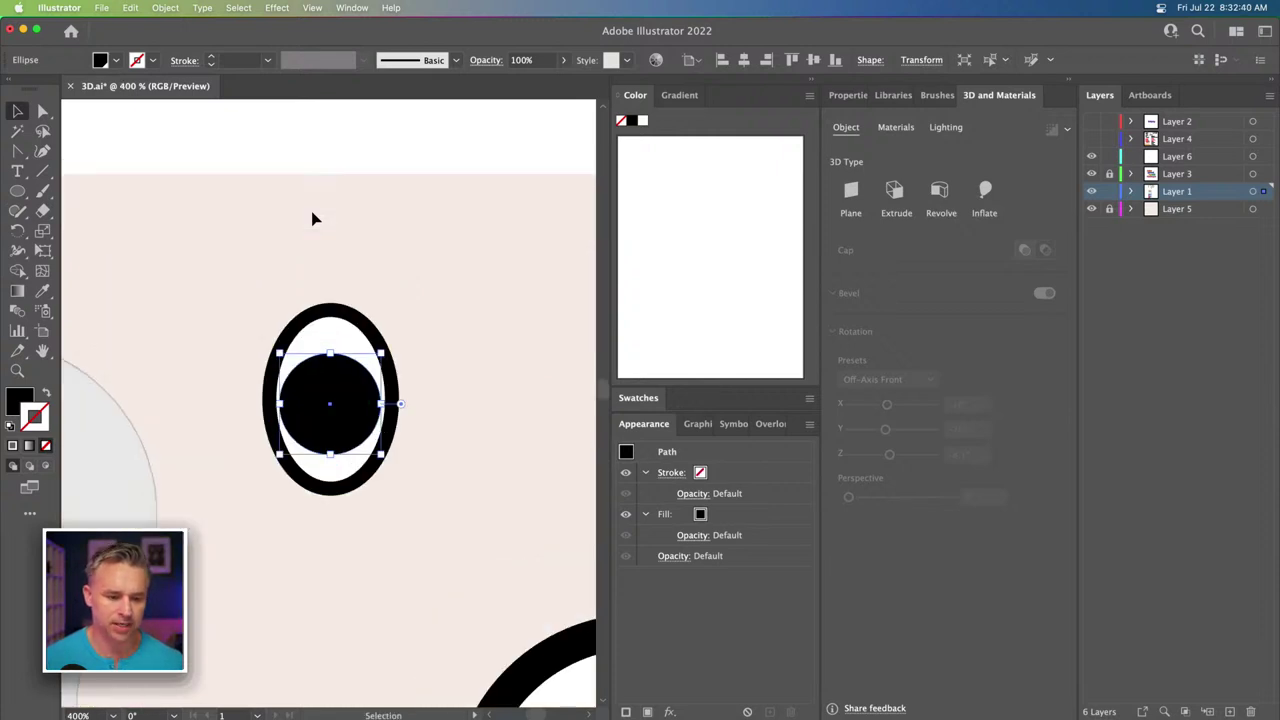
scroll(306, 209, "down", 2)
left_click(42, 111)
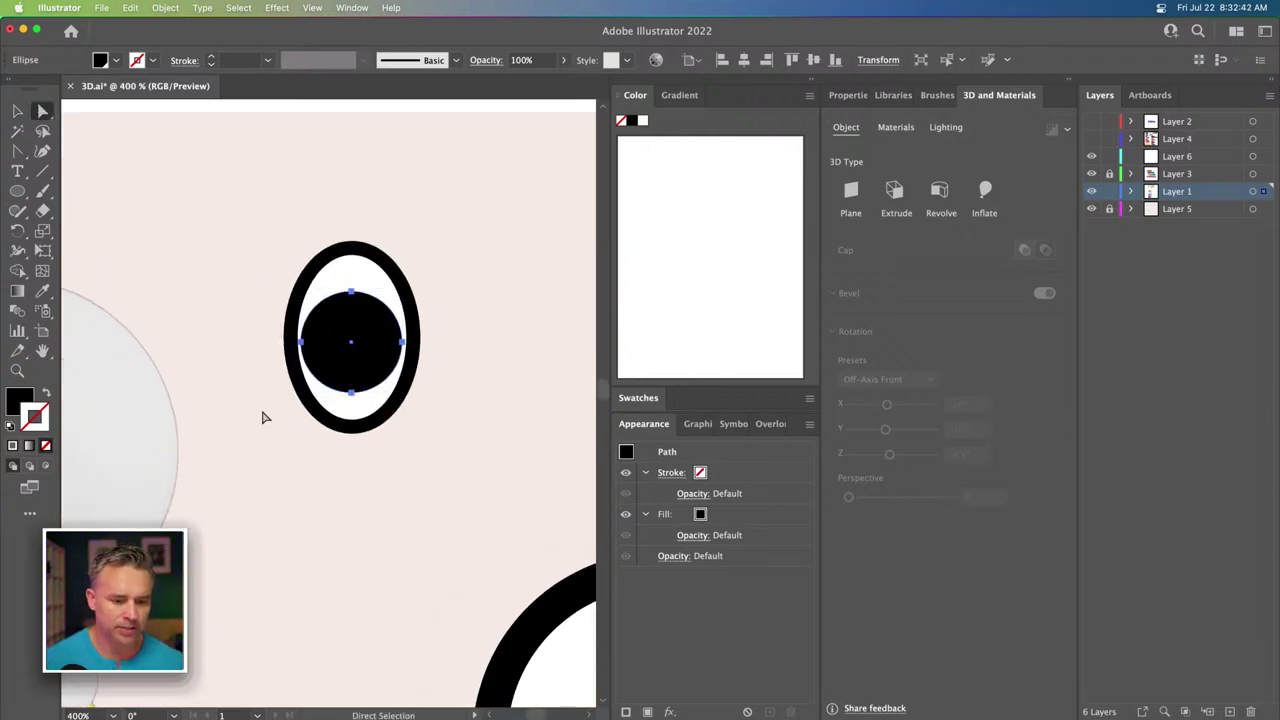
mouse_move(288, 418)
left_mouse_down()
mouse_move(471, 486)
mouse_move(424, 494)
left_mouse_up()
left_click_drag(353, 428, 352, 392)
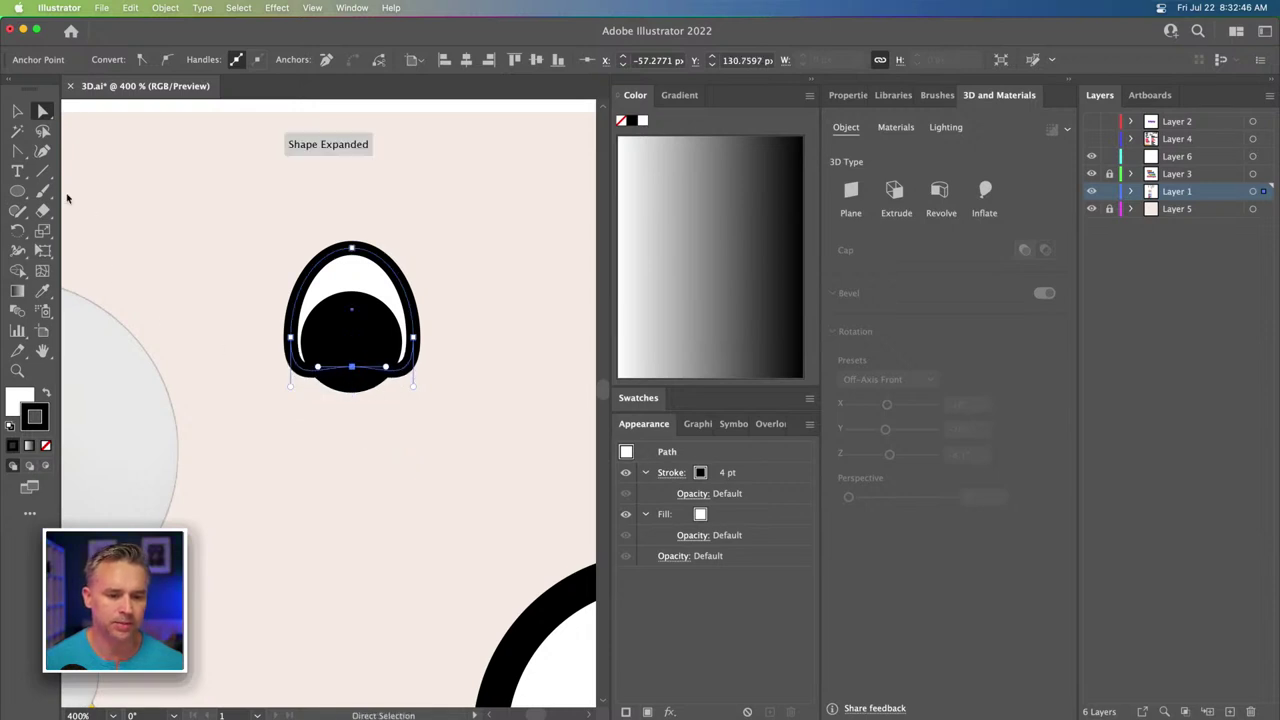
Try lowering the black pupil slightly and raising its bottom anchor point to match the eye's lower edge, then undo the reshaping.
left_click(17, 111)
left_click(110, 192)
left_click_drag(337, 337, 343, 350)
left_click(43, 111)
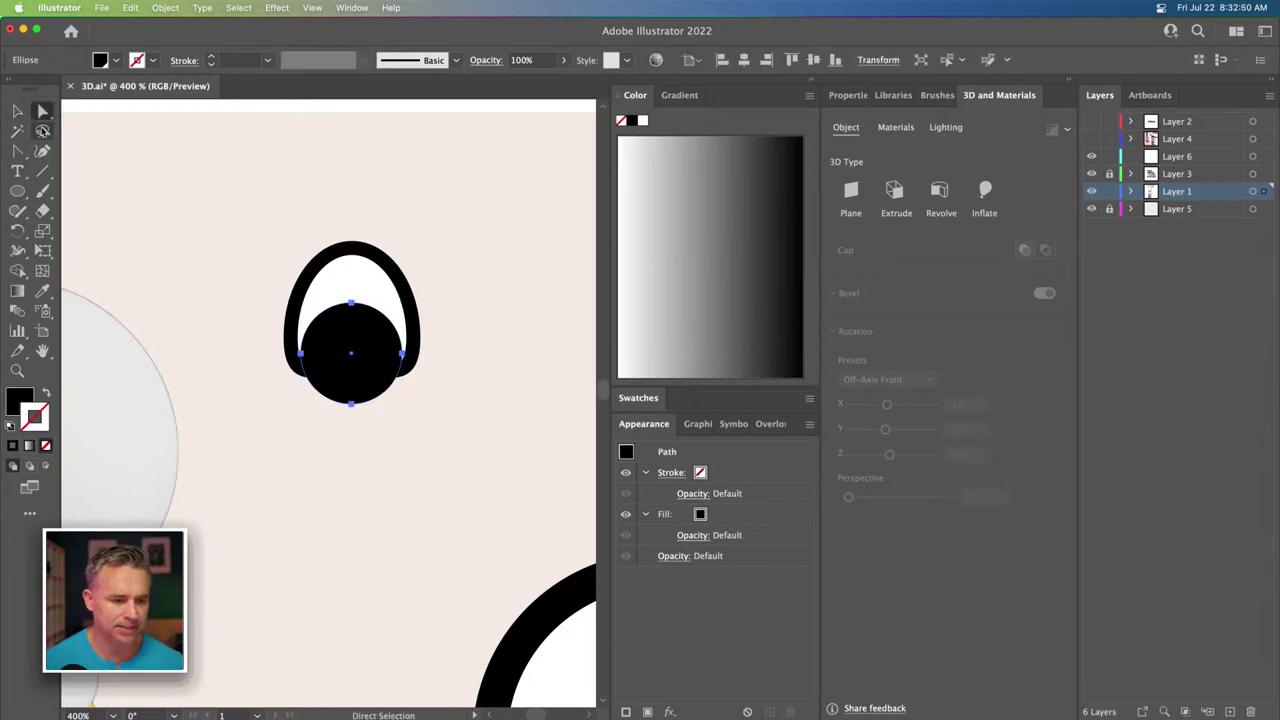
left_click(351, 401)
left_click_drag(351, 401, 355, 371)
left_click(352, 441)
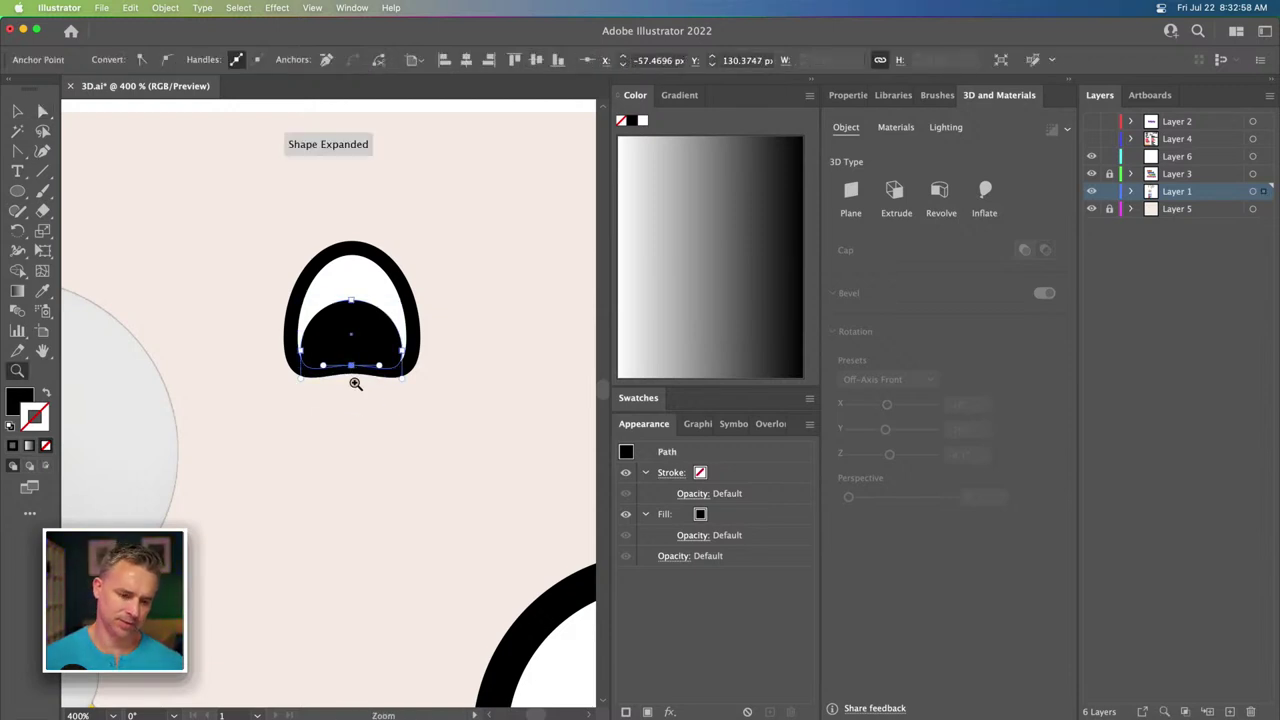
key("super+z")
Move the round pupil up inside the eye and lower the eye outline's top anchor point to shorten it.
left_click(18, 112)
left_click(152, 207)
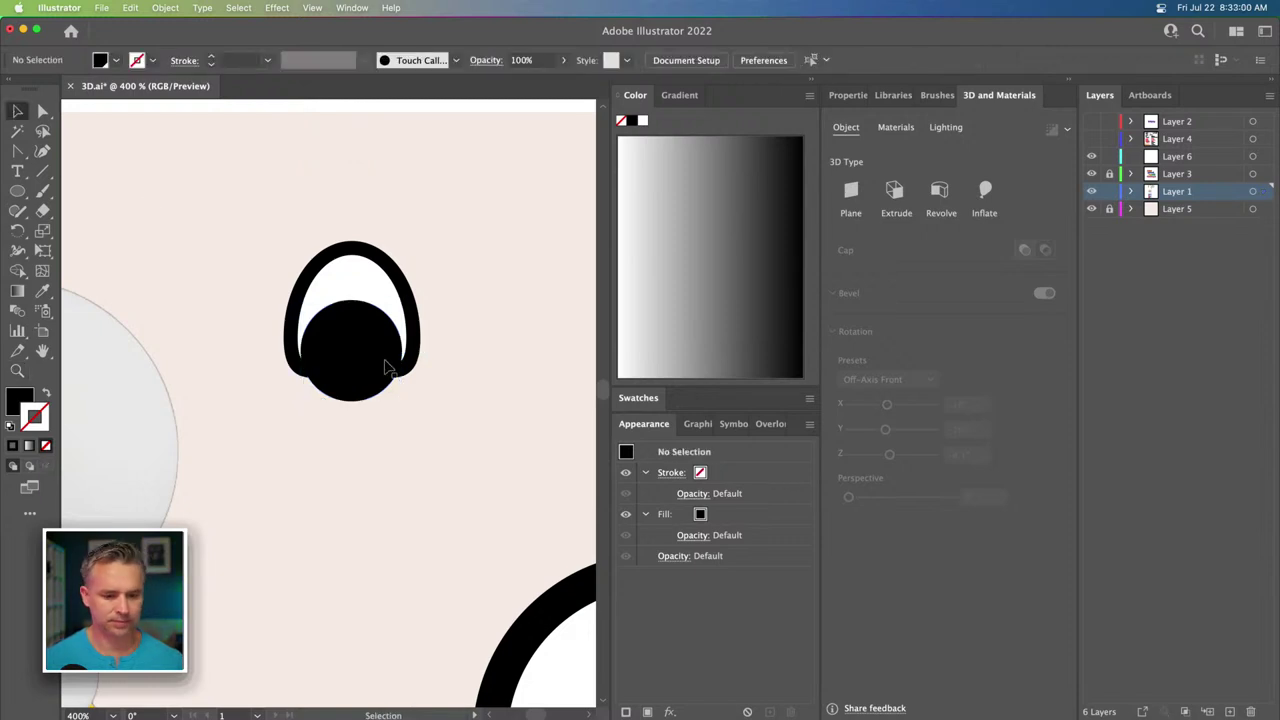
mouse_move(351, 363)
left_mouse_down()
mouse_move(351, 331)
mouse_move(350, 344)
left_mouse_up()
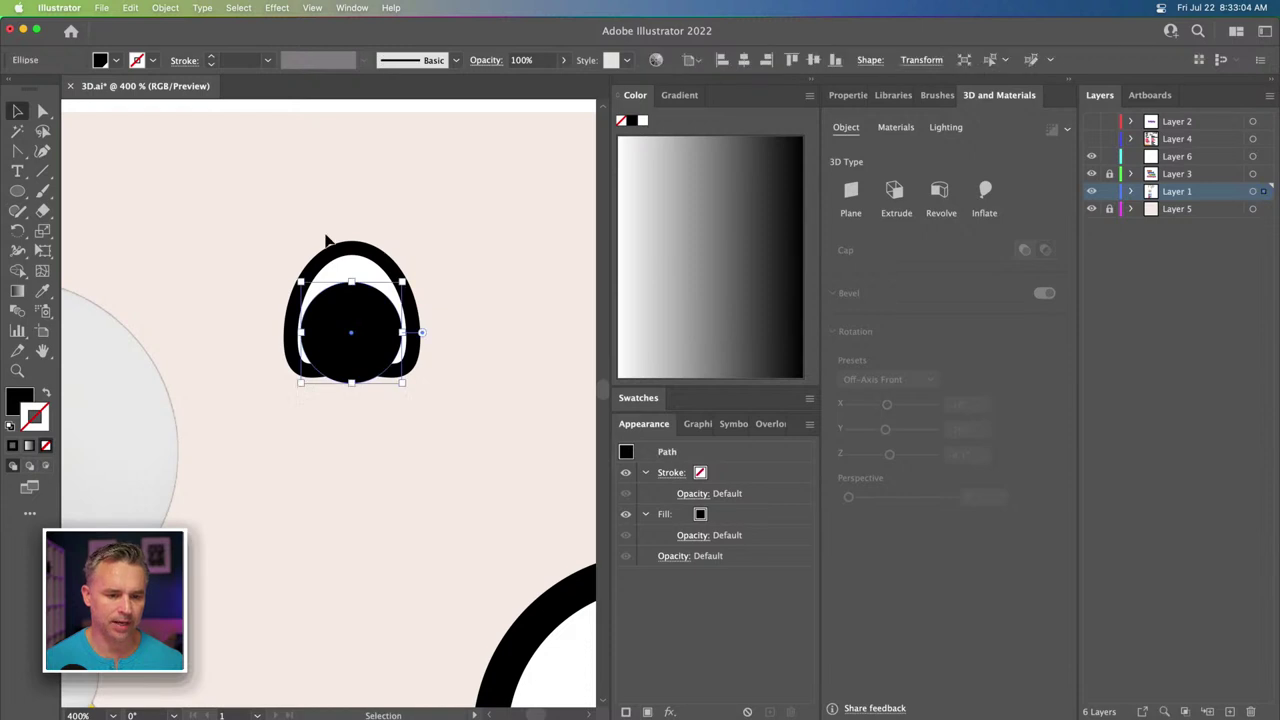
left_click(333, 262)
left_click_drag(357, 244, 354, 334)
left_click(274, 211)
Draw a small highlight circle on the pupil's upper left, with a white fill and no stroke.
key("l")
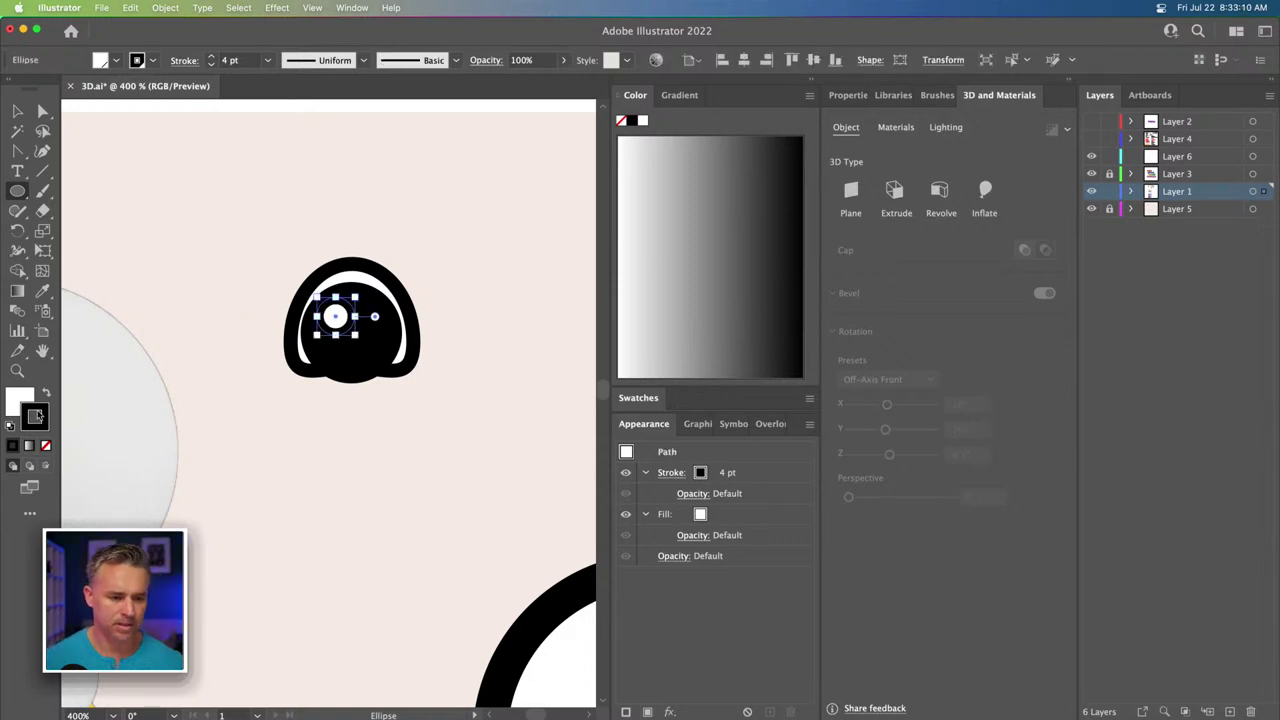
left_click(45, 445)
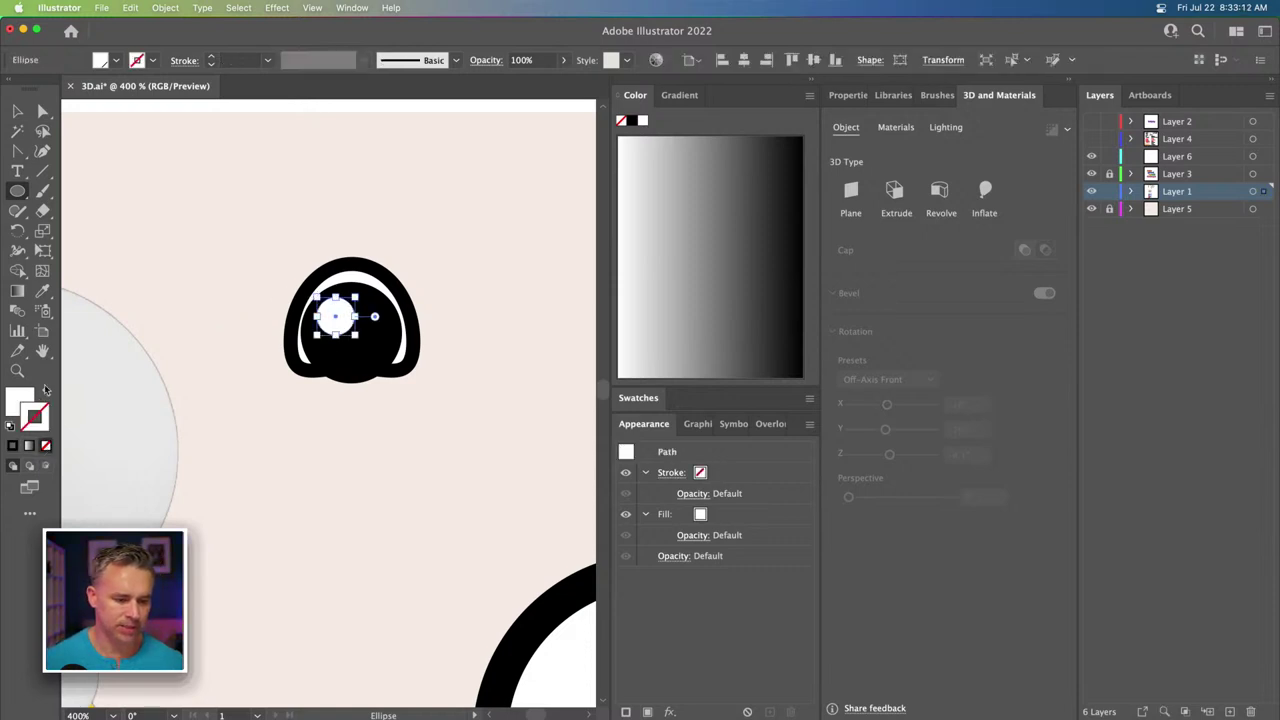
left_click(17, 111)
left_click(163, 251)
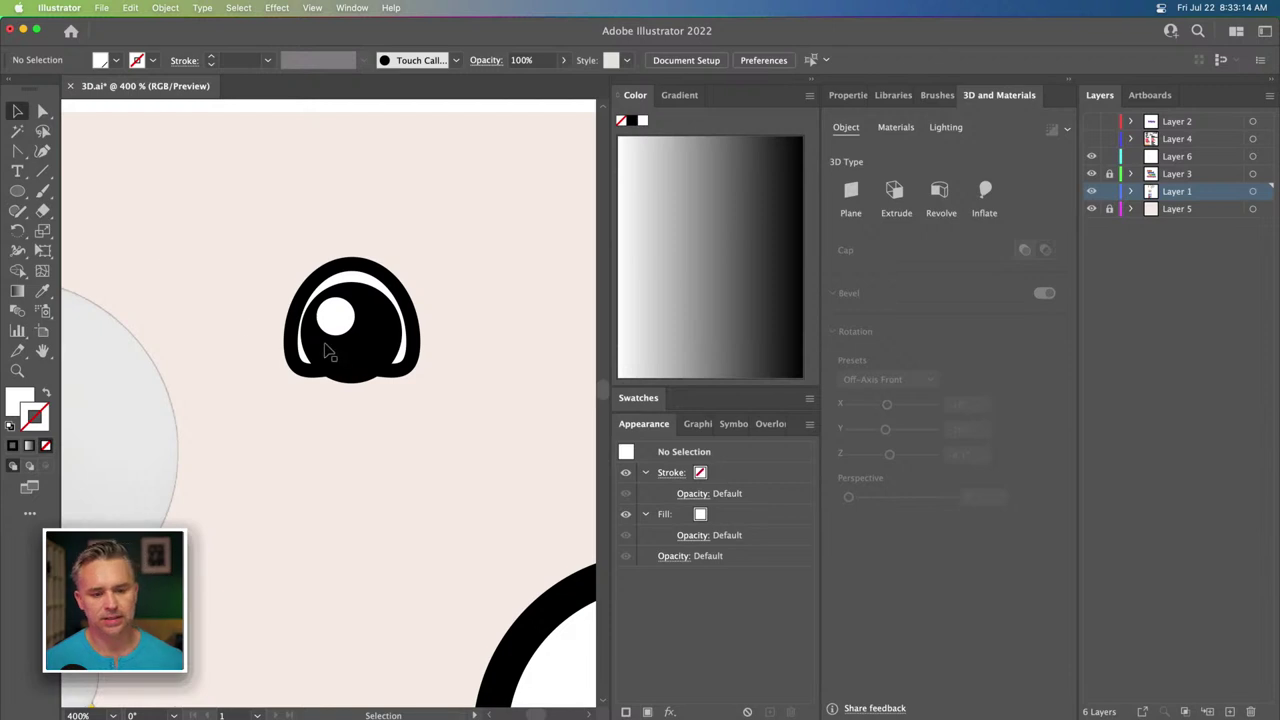
Add an anchor point on each side of the pupil's bottom and raise the bottom point to follow the eye's lower edge.
left_click(333, 353)
left_click(42, 112)
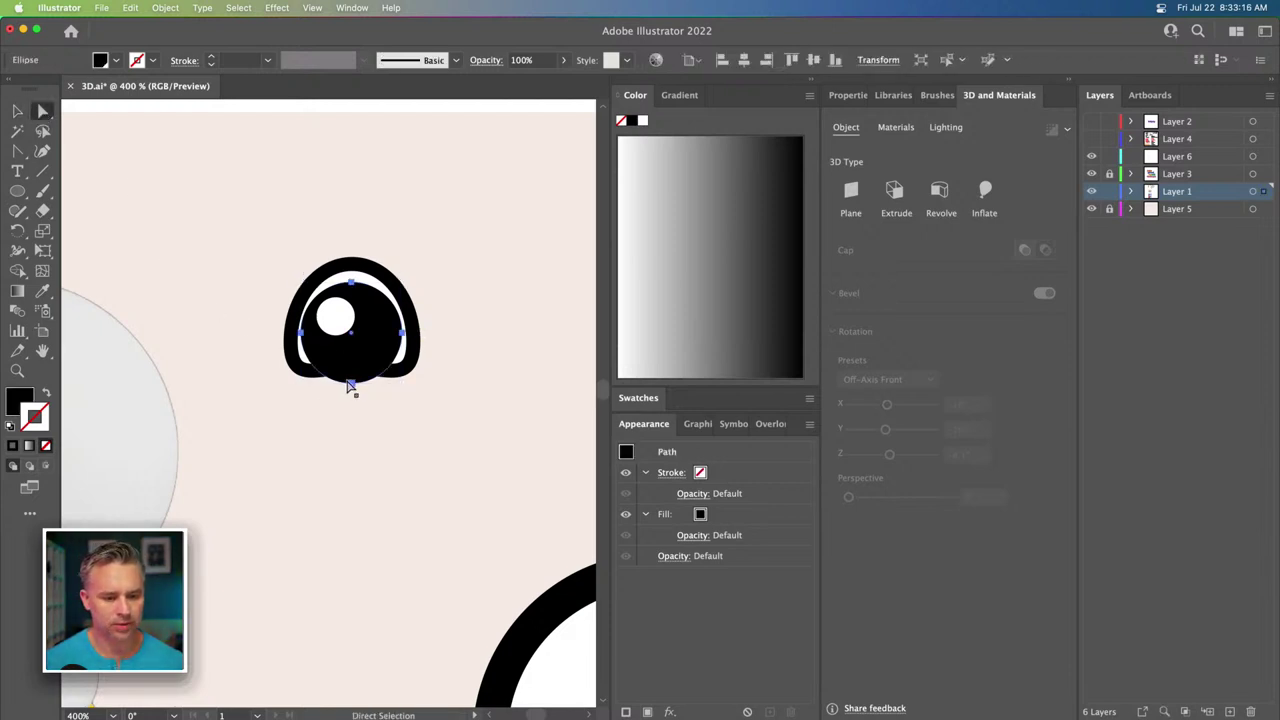
key("p")
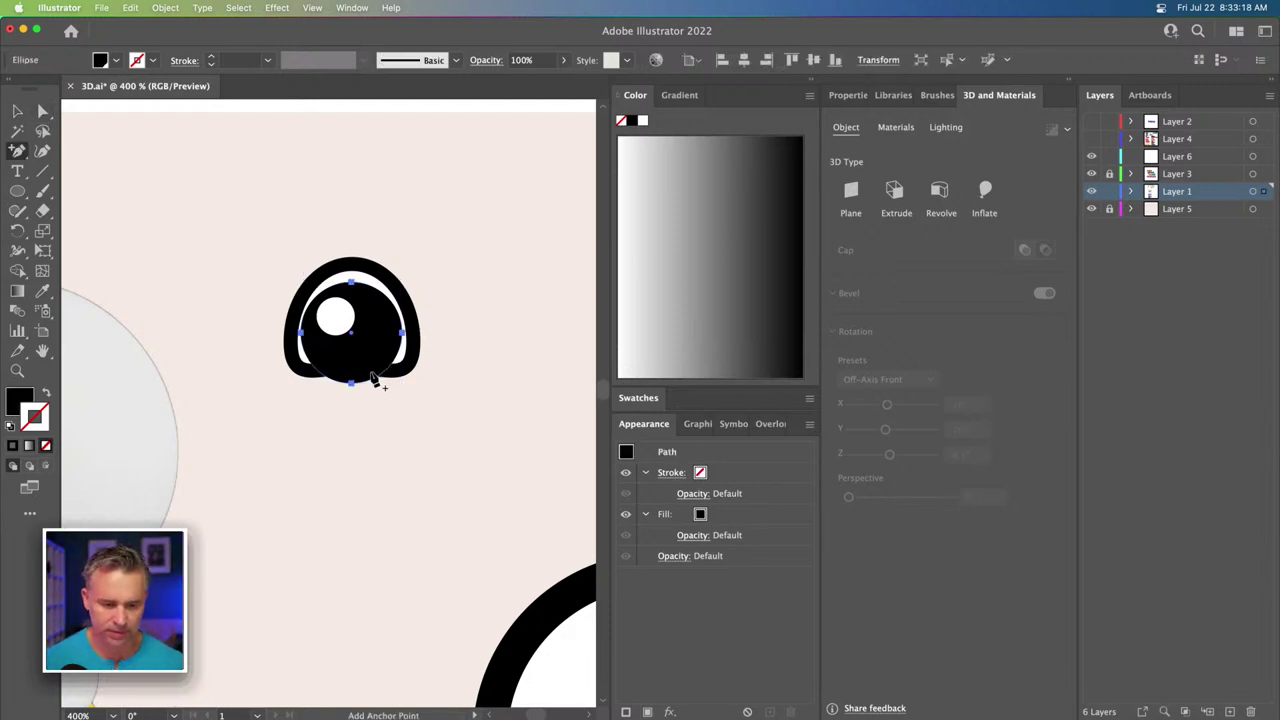
left_click(389, 368)
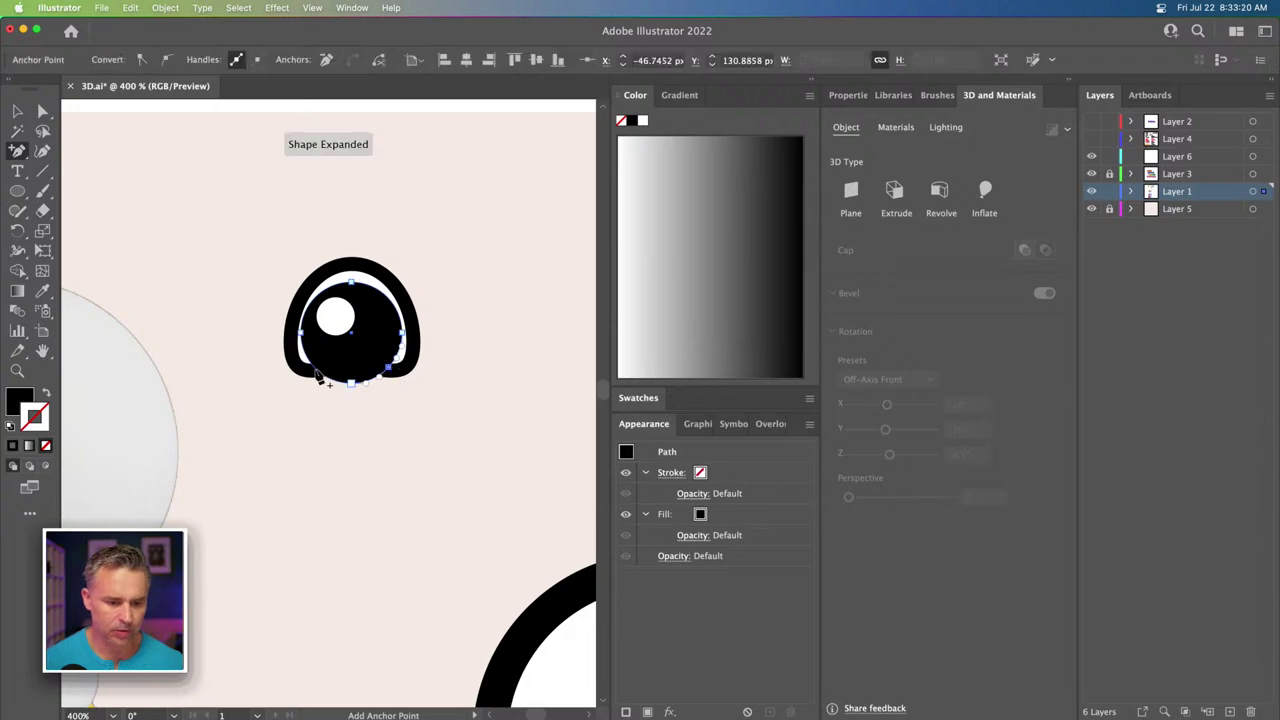
left_click(318, 370)
key("a")
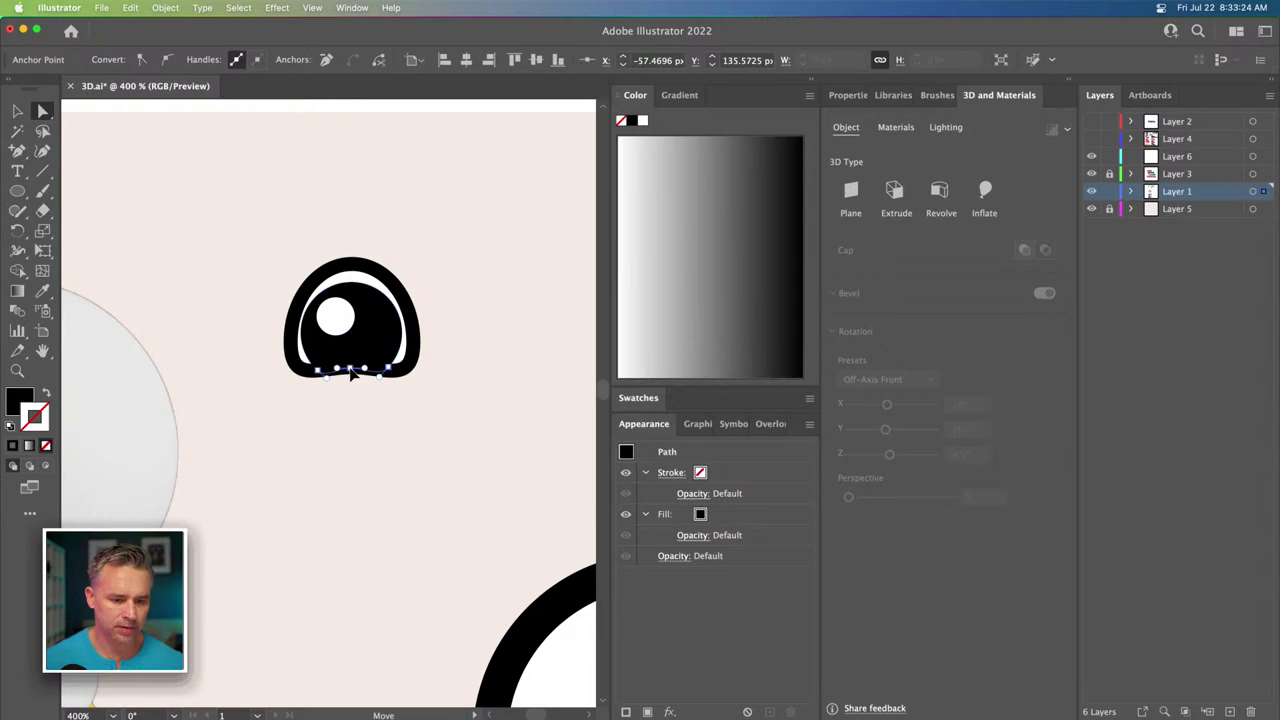
left_click(234, 243)
key("v")
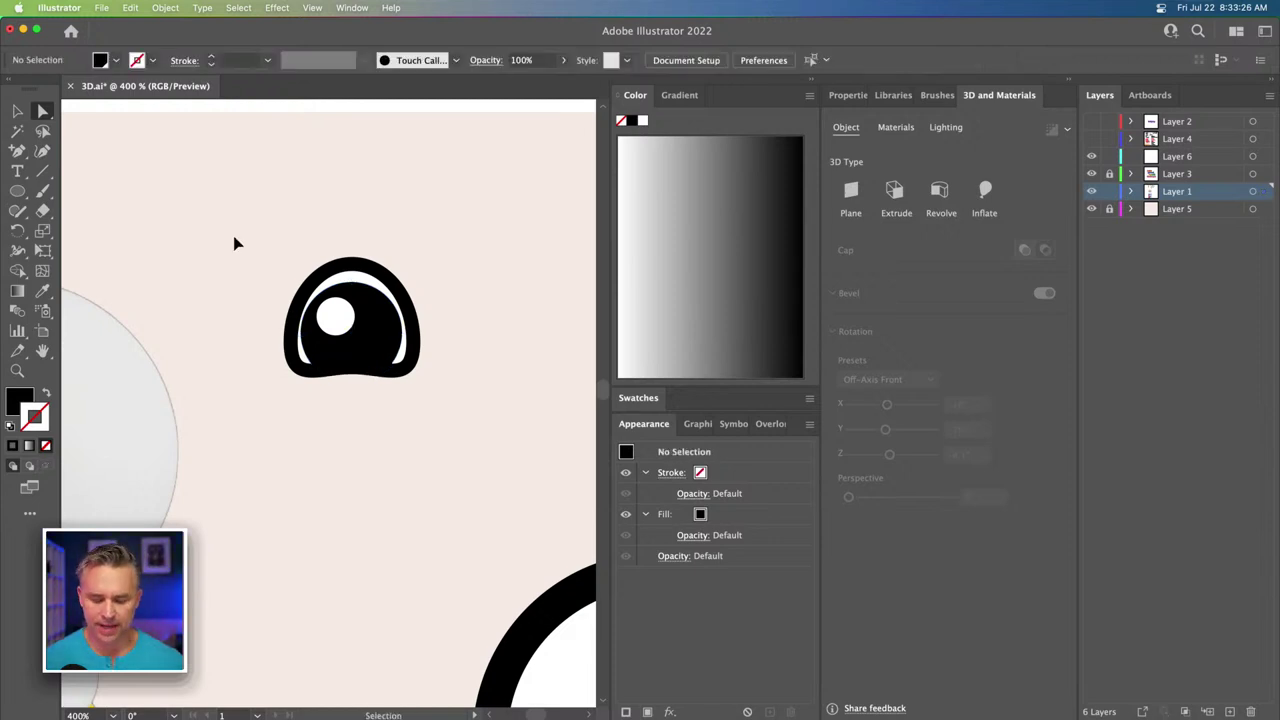
Duplicate the finished eye and place the copy right beside the original to make a pair.
key("super+minus")
key("super+minus")
key("super+minus")
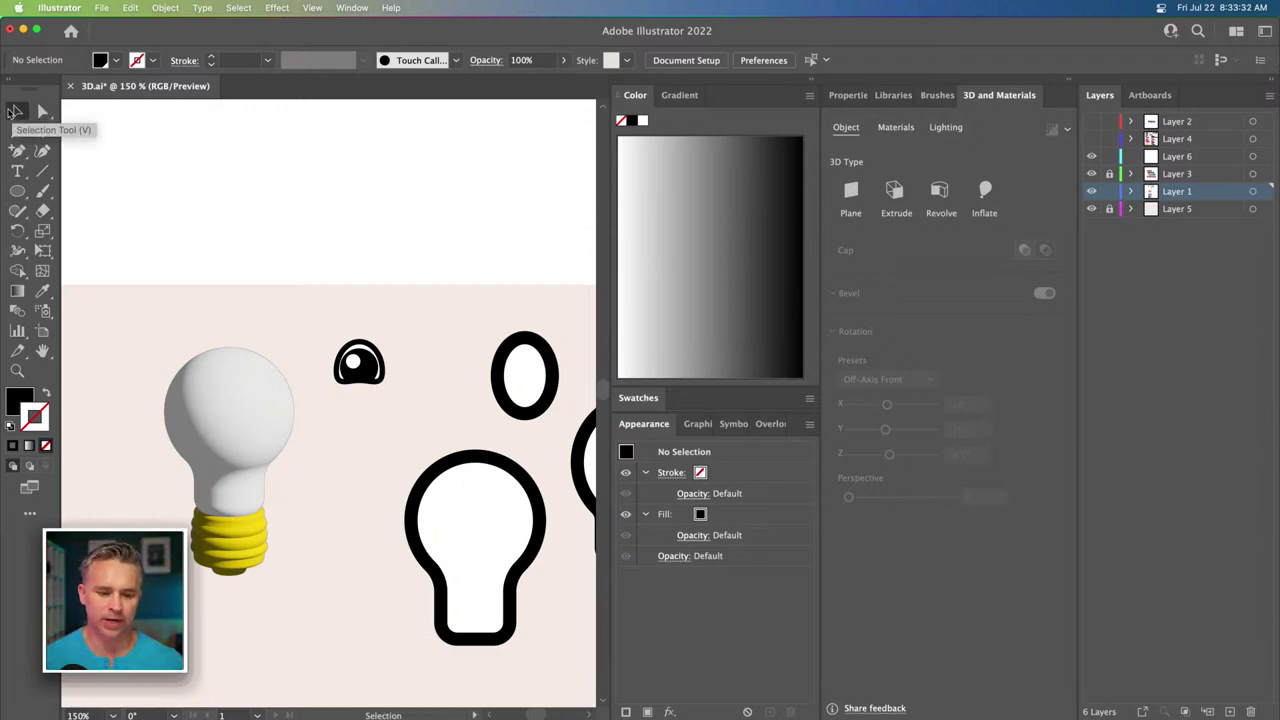
left_click_drag(312, 322, 432, 375)
left_click_drag(336, 298, 443, 409)
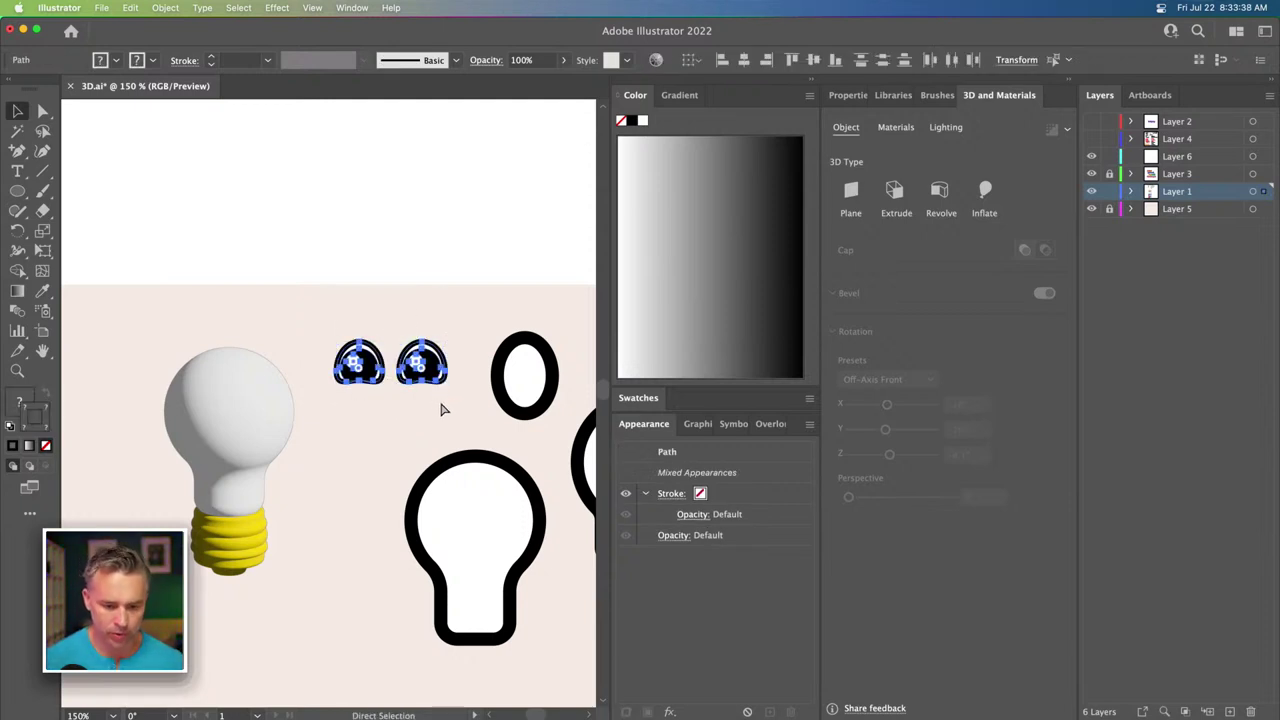
key("v")
left_click(277, 284)
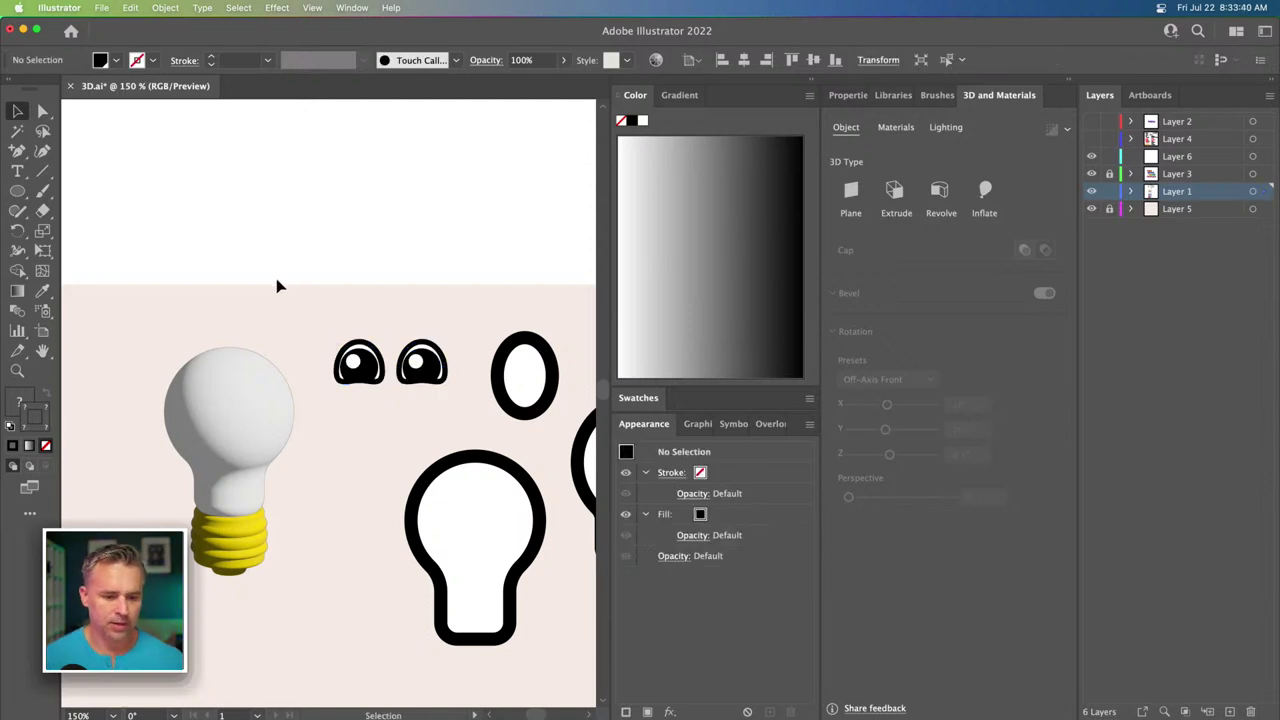
Shorten the 3D bulb's neck by moving the anchor points of its lower neck and yellow base upward.
left_click(245, 395)
key("a")
scroll(300, 400, "up", 5)
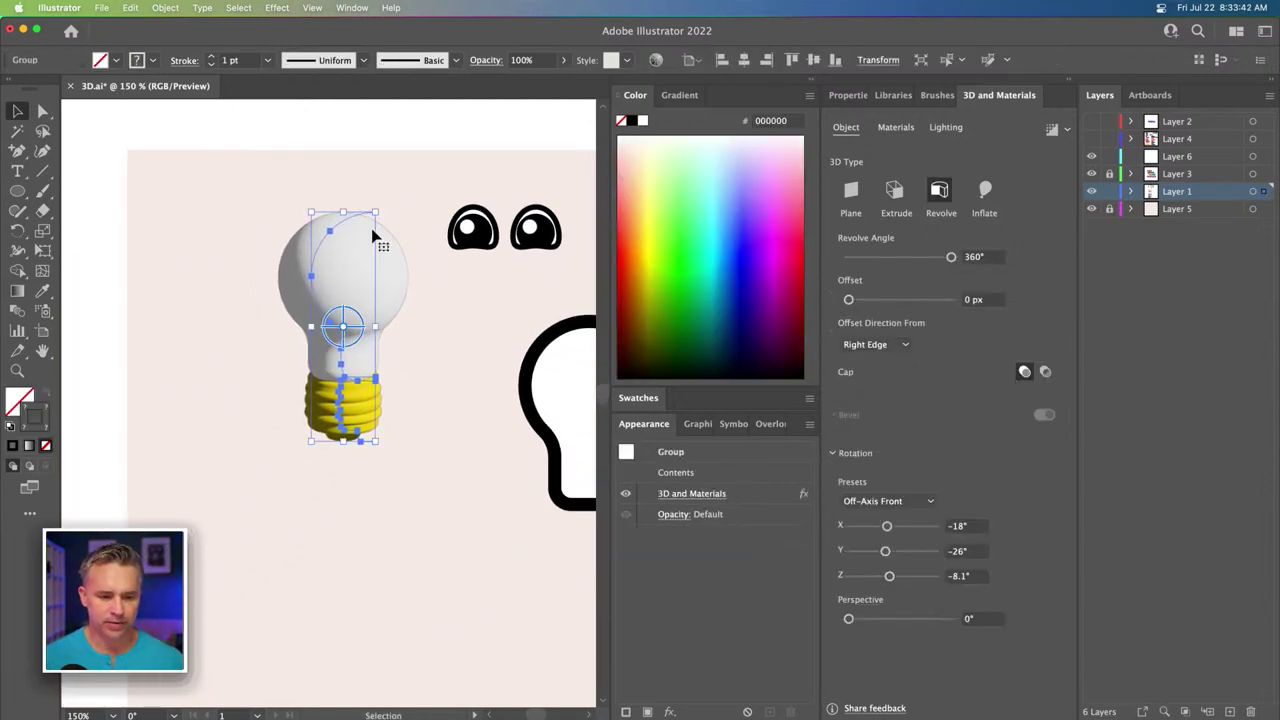
scroll(372, 236, "up", 5)
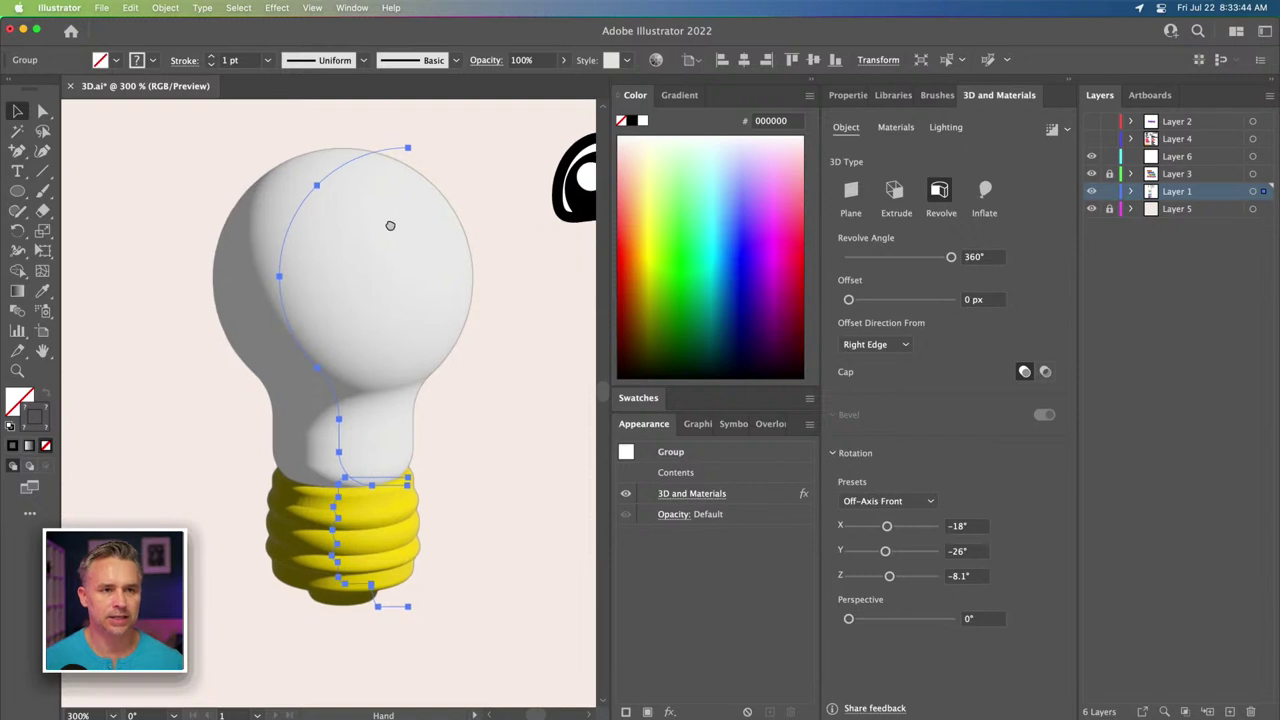
key("v")
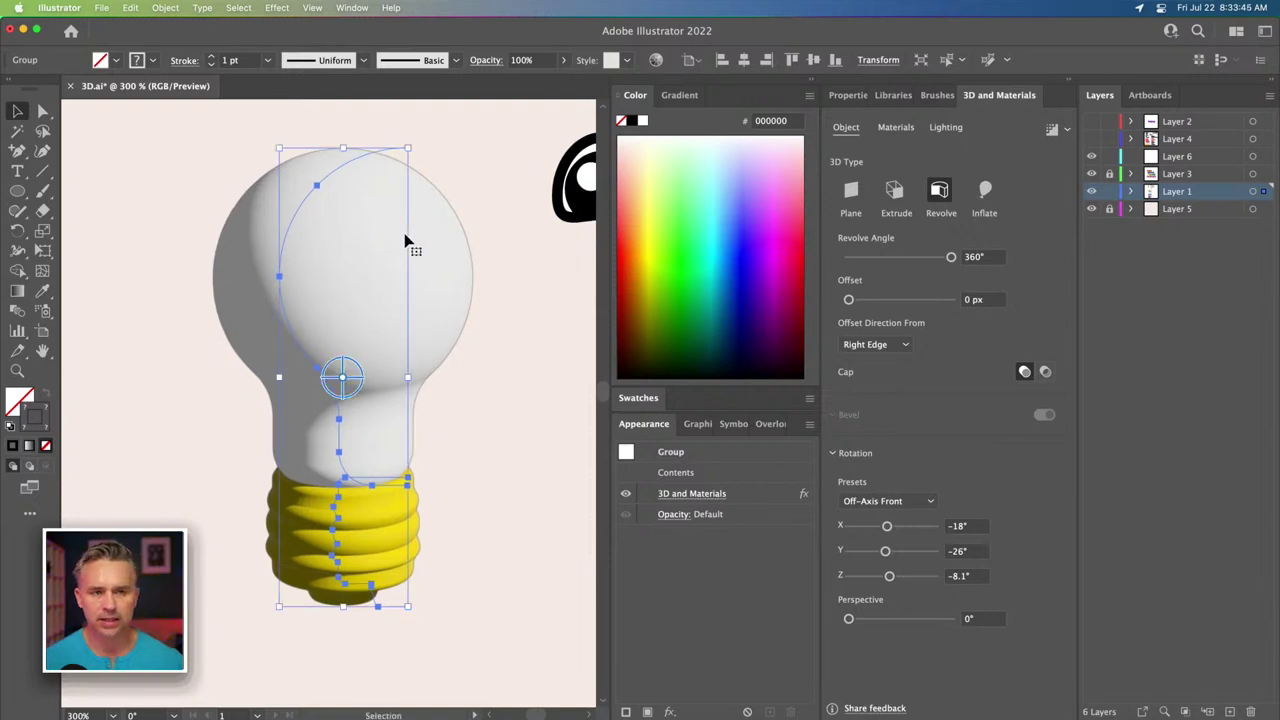
left_click(42, 111)
left_click_drag(186, 448, 524, 666)
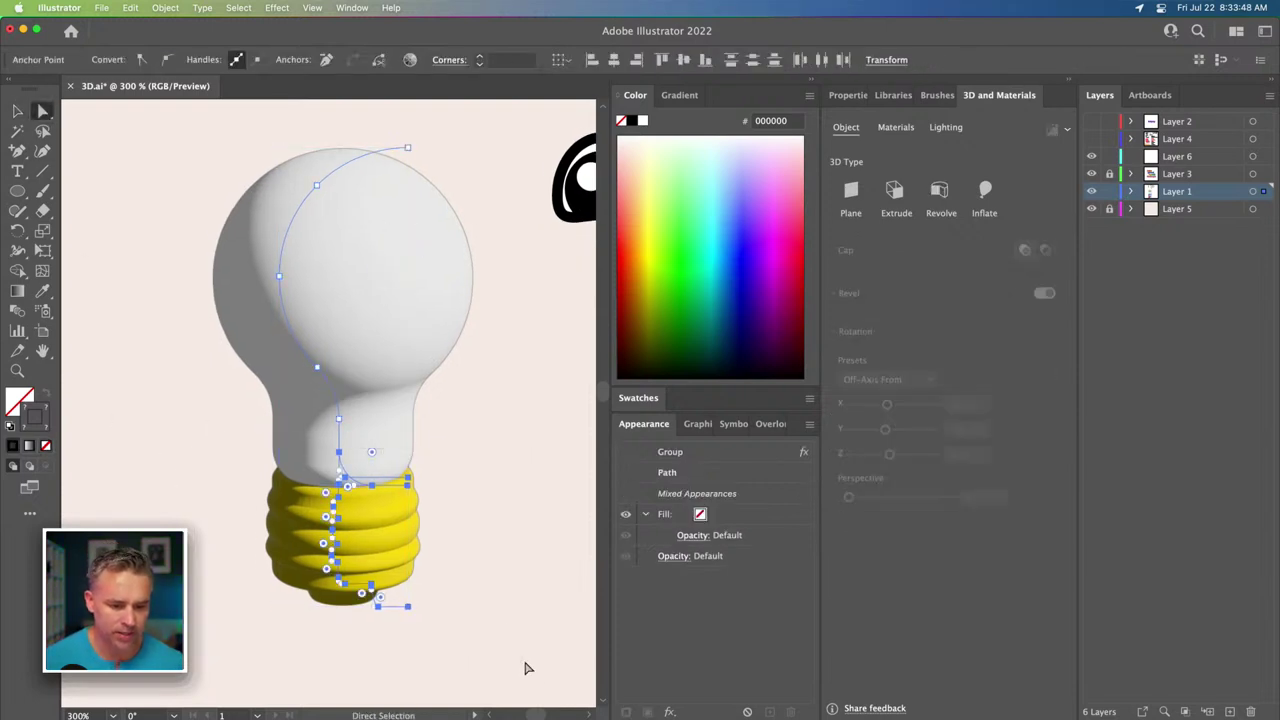
key("shift+Up")
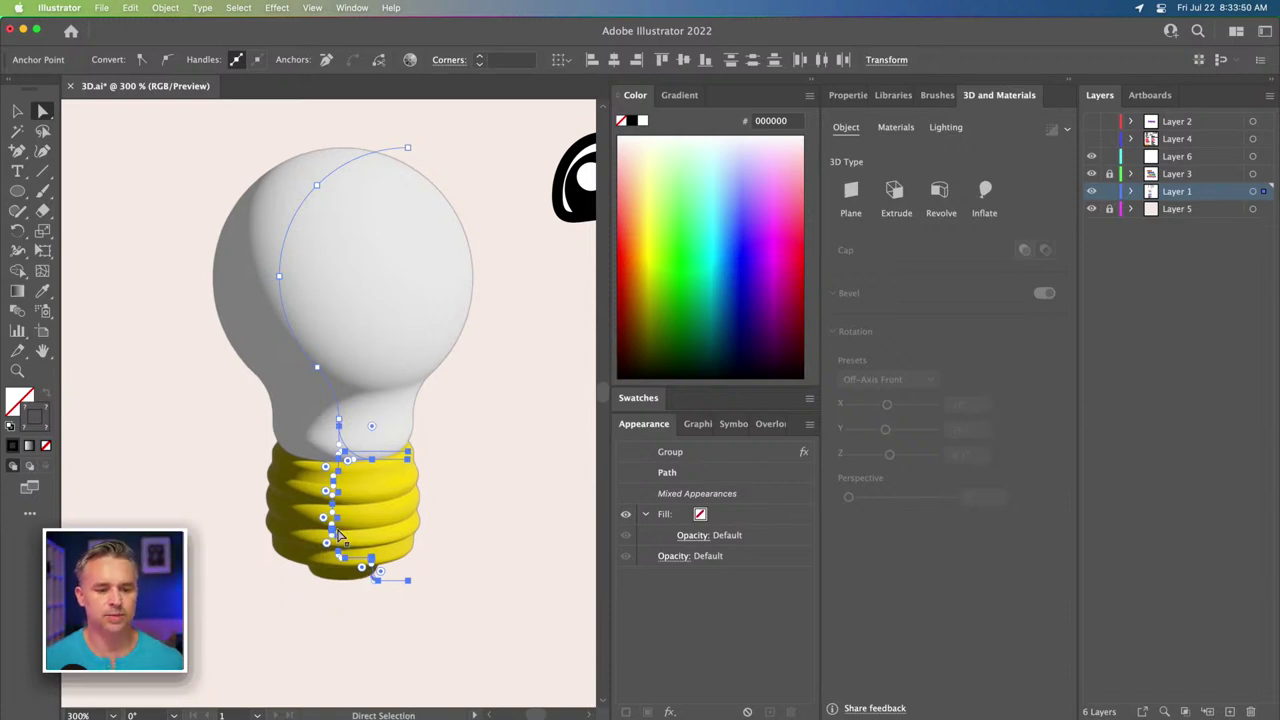
left_click(17, 111)
left_click(116, 271)
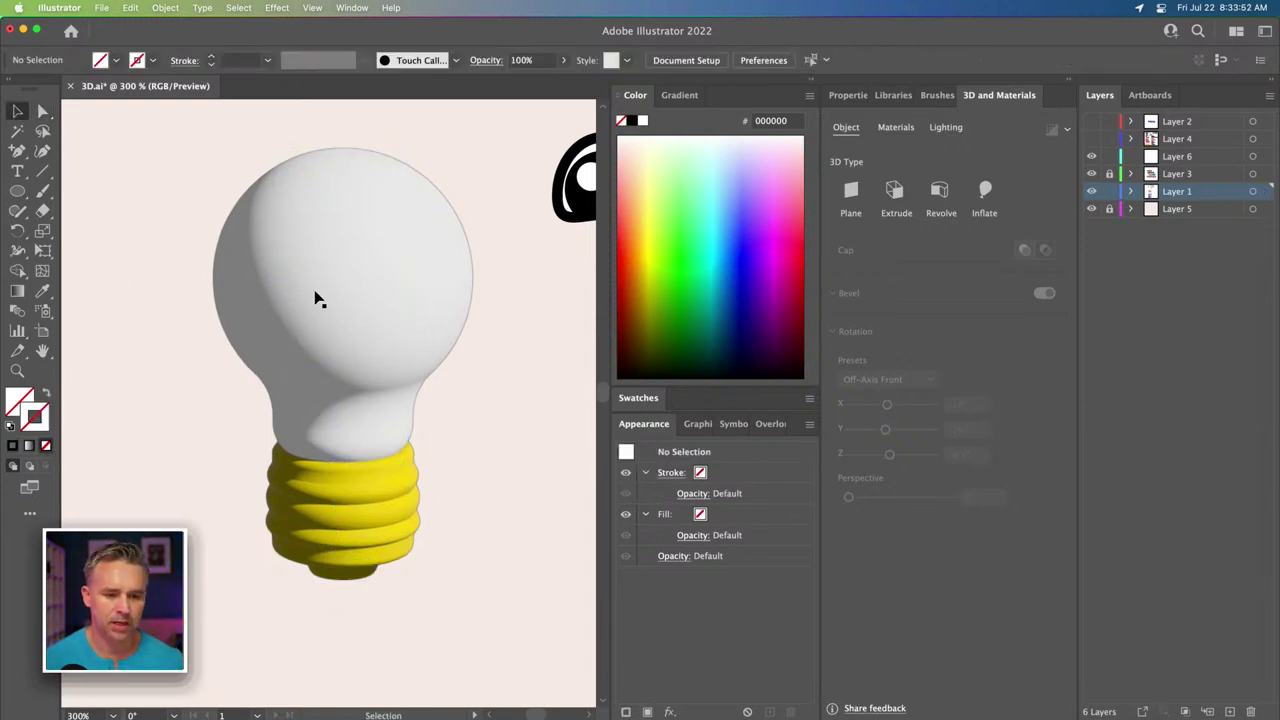
Set the Metallic property of the bulb's default material to 0.58.
left_click(314, 298)
left_click(895, 128)
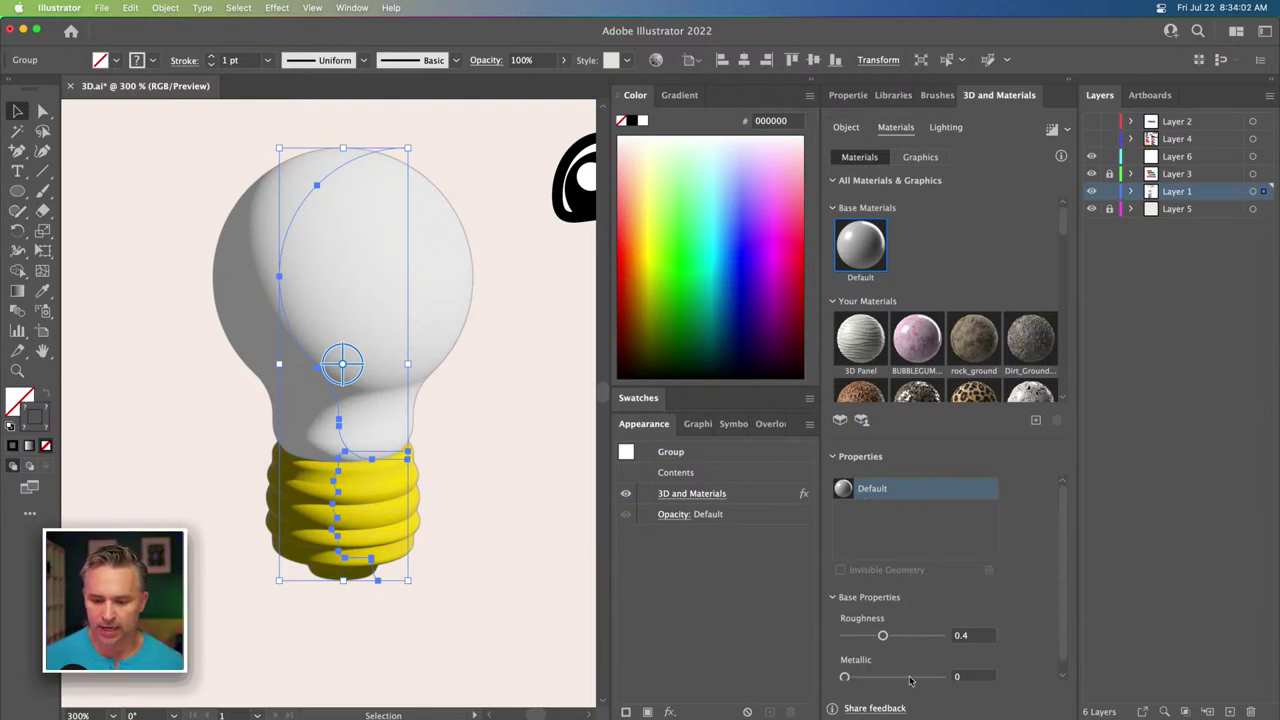
mouse_move(910, 681)
left_mouse_down()
mouse_move(872, 679)
mouse_move(954, 679)
mouse_move(900, 678)
left_mouse_up()
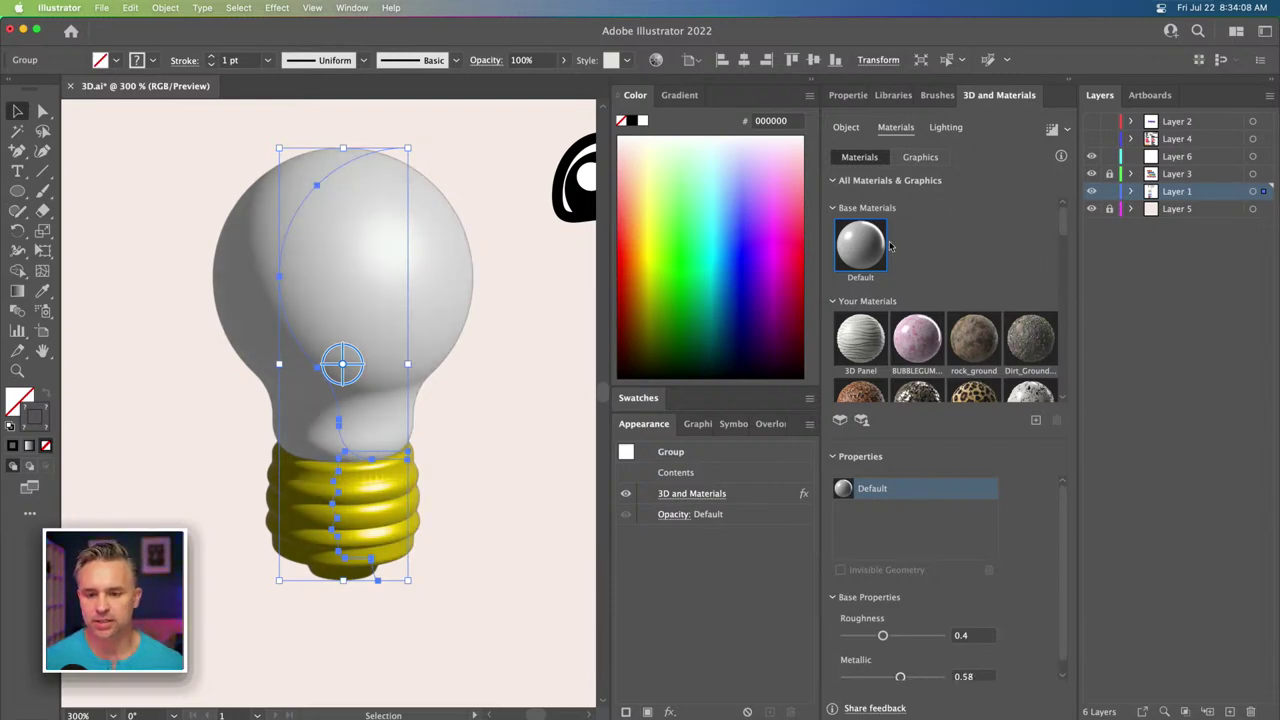
Apply the Diffuse lighting preset to the bulb and set the light intensity to 108%.
left_click(945, 128)
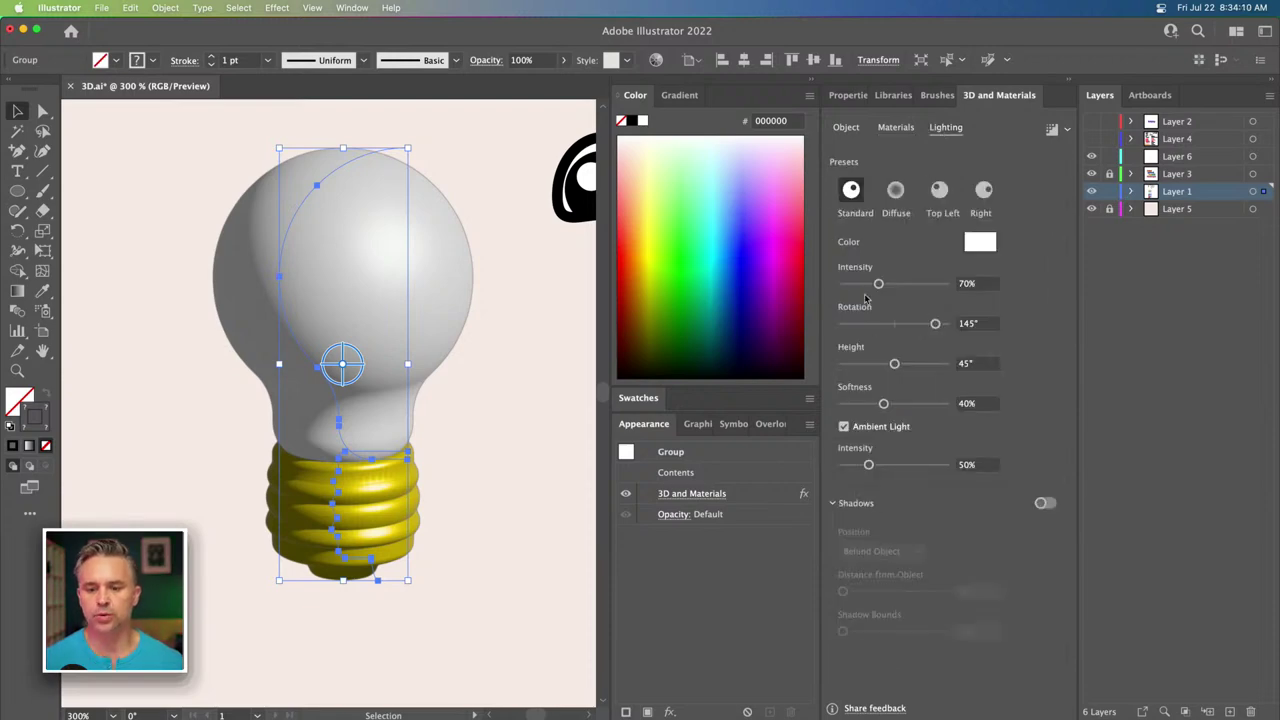
left_click_drag(896, 285, 955, 285)
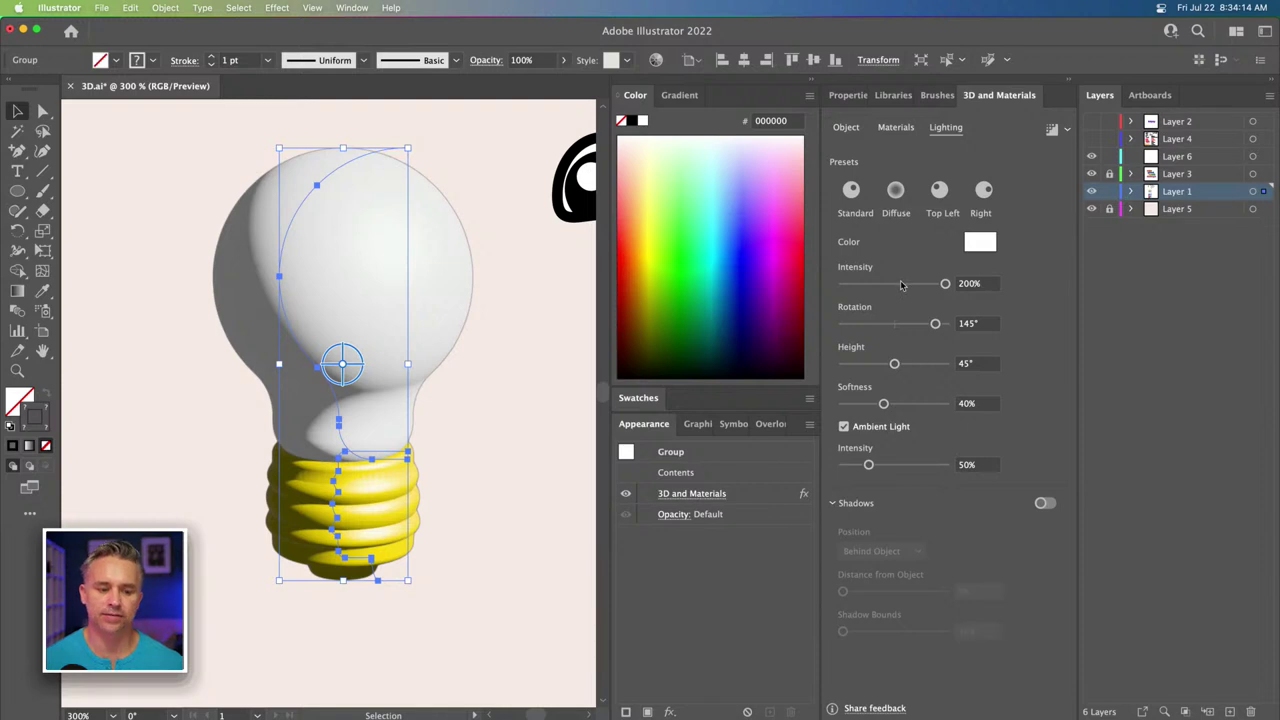
left_click(893, 195)
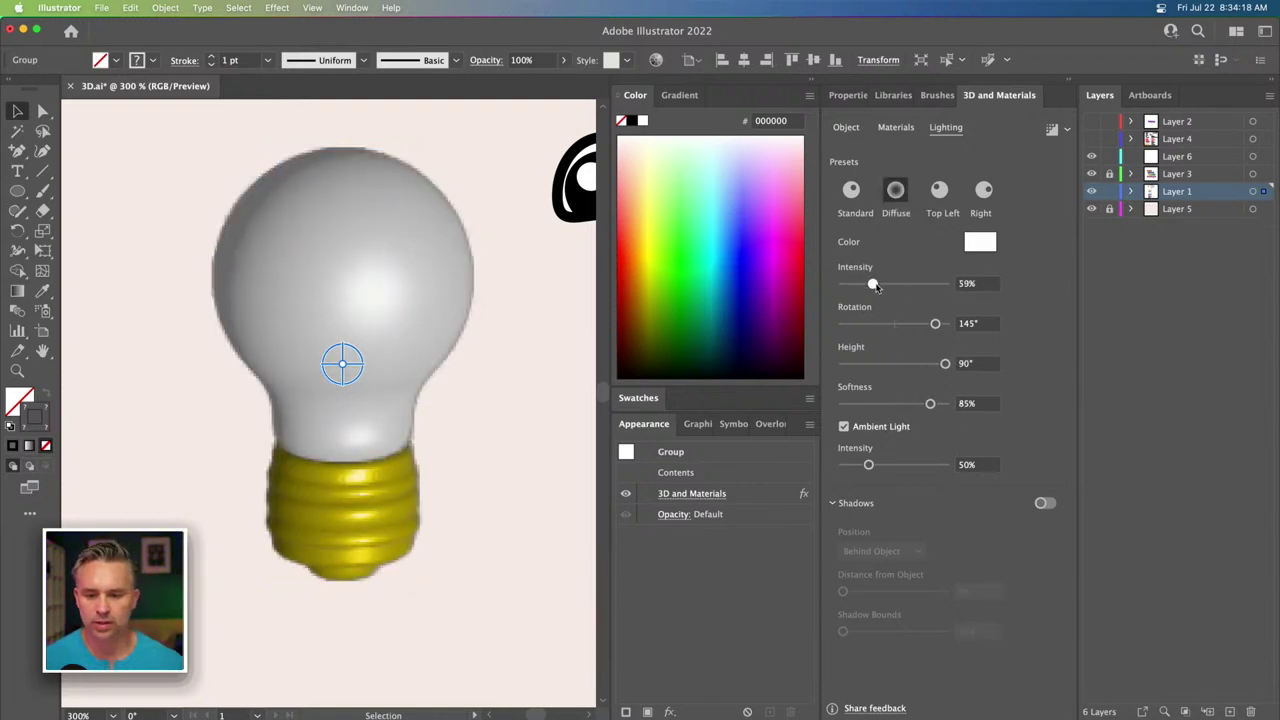
left_click_drag(860, 284, 897, 284)
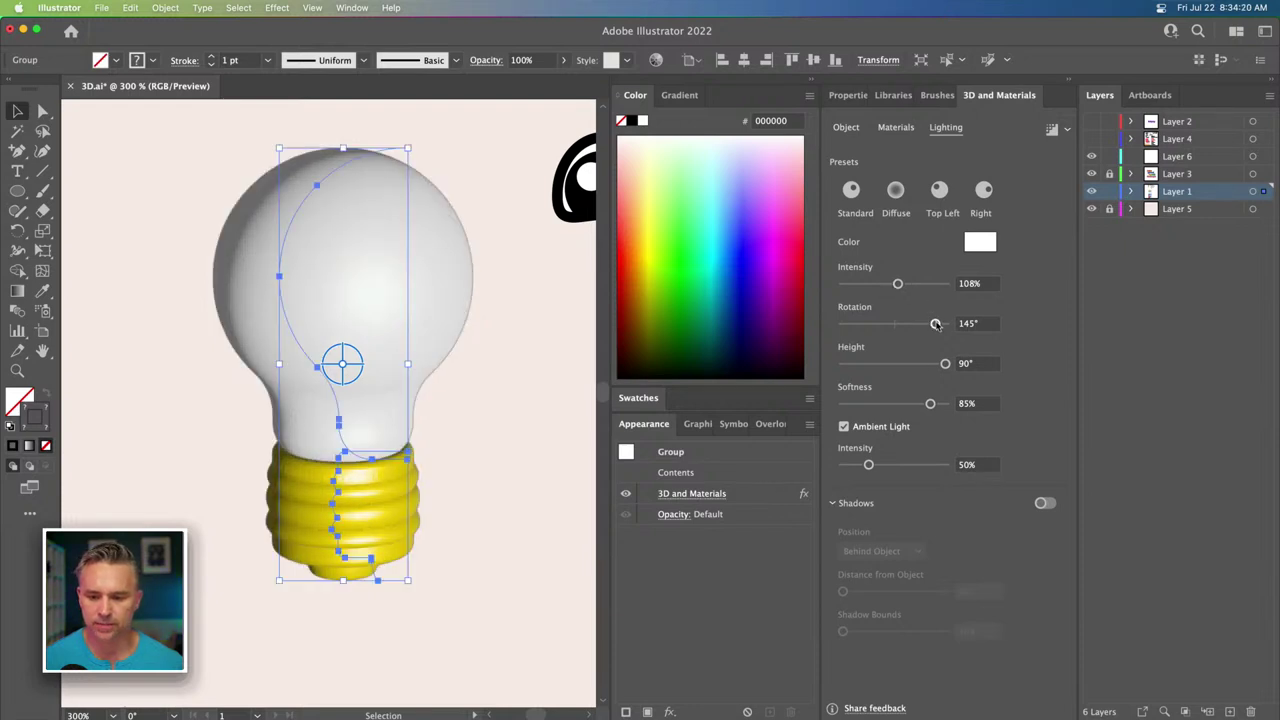
Set the bulb's light rotation to -114° and its height to 31°.
mouse_move(936, 325)
left_mouse_down()
mouse_move(862, 325)
mouse_move(933, 326)
mouse_move(928, 363)
mouse_move(866, 363)
mouse_move(929, 363)
mouse_move(852, 363)
left_mouse_up()
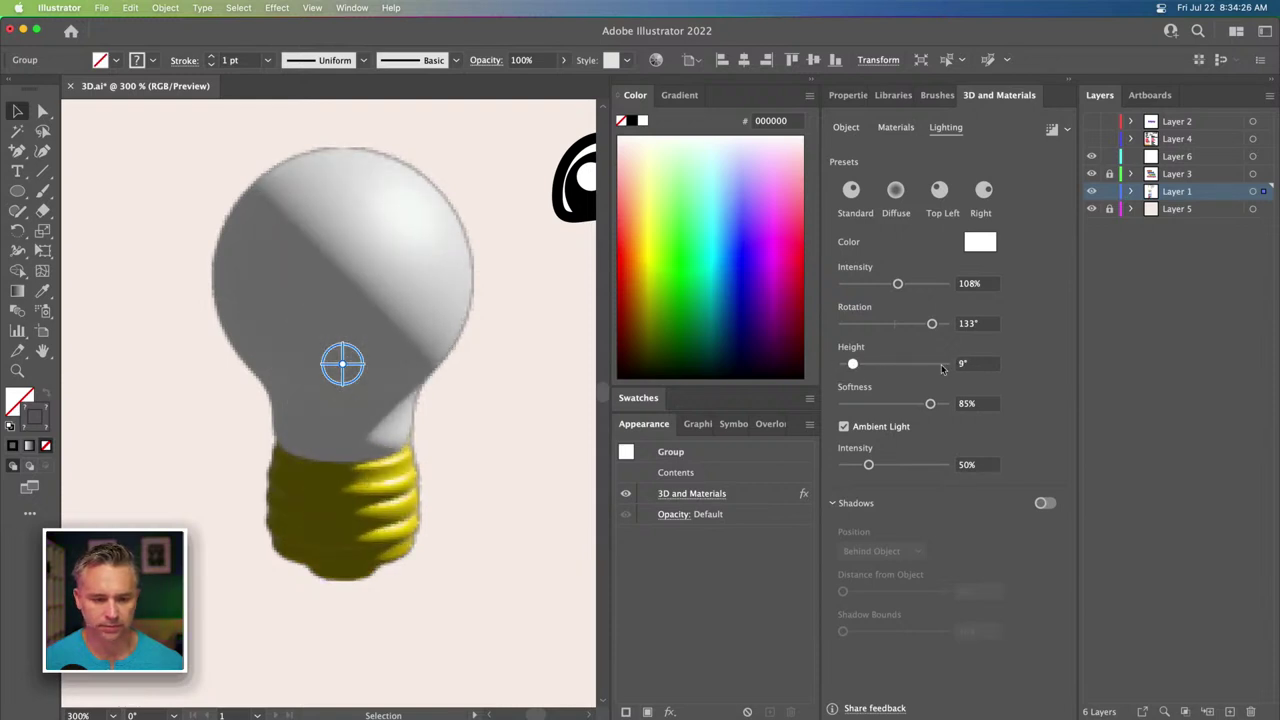
mouse_move(941, 365)
left_mouse_down()
mouse_move(872, 363)
mouse_move(938, 364)
mouse_move(879, 372)
left_mouse_up()
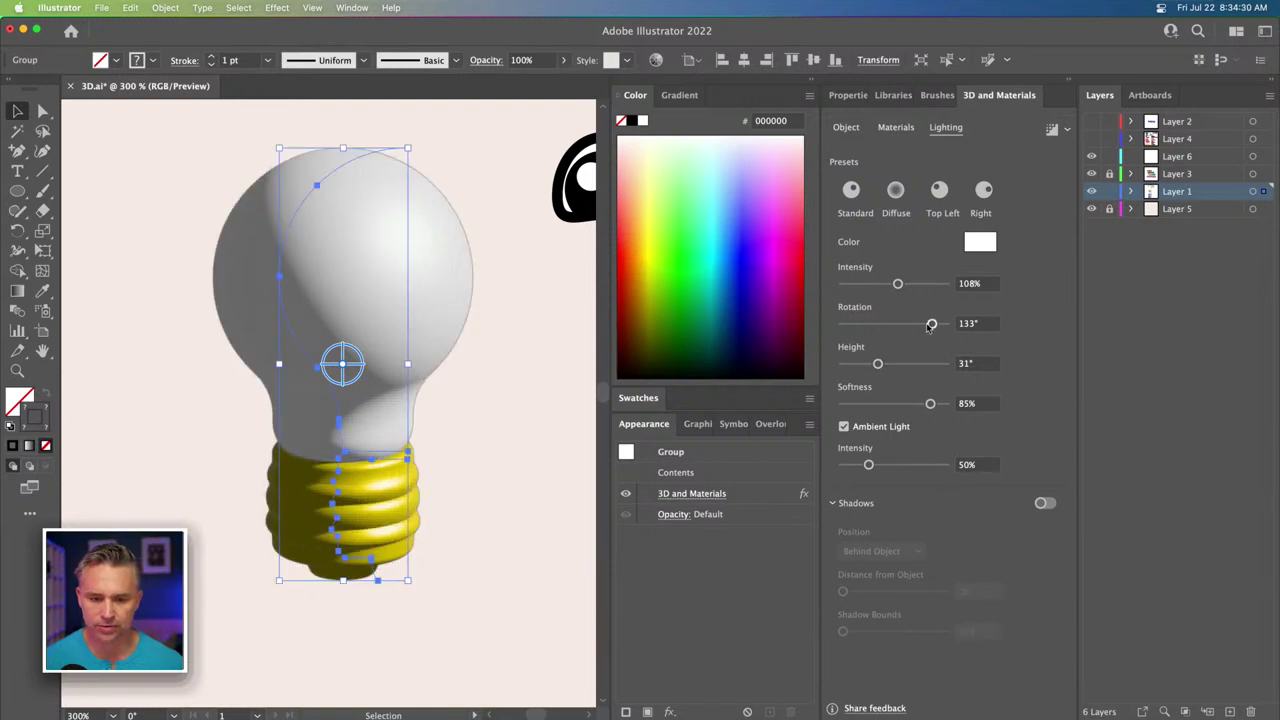
left_click_drag(929, 326, 862, 323)
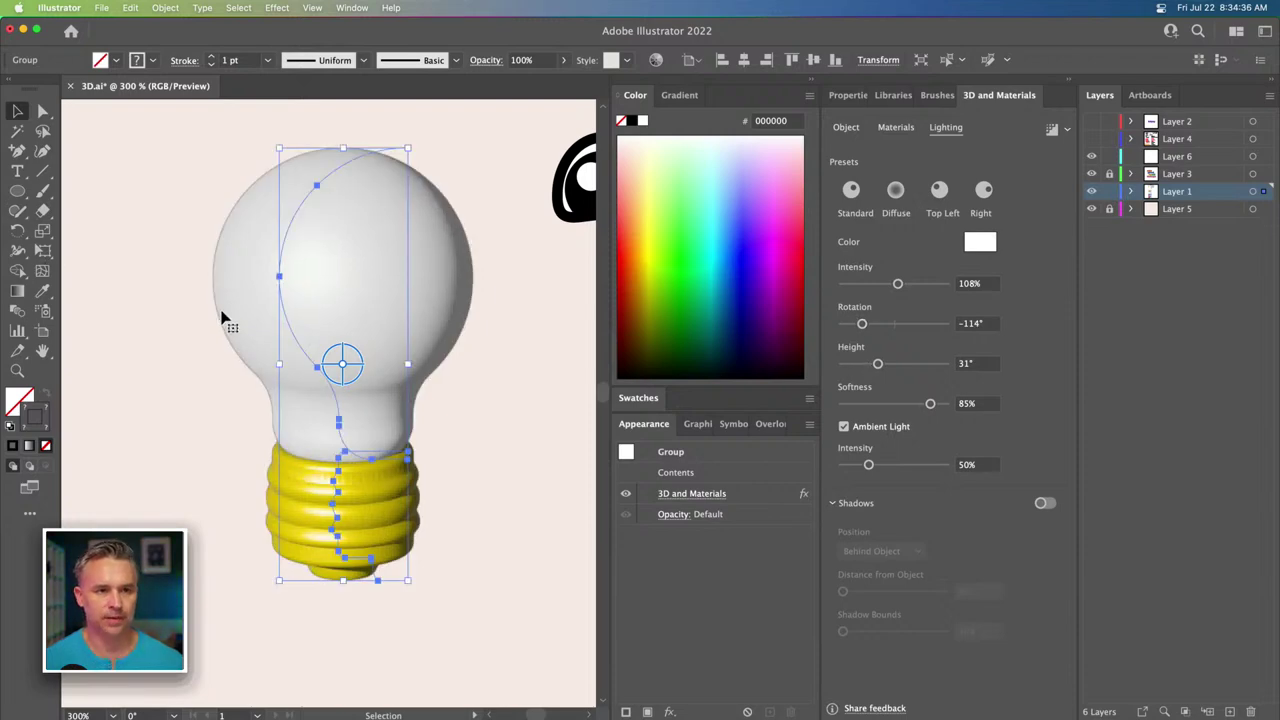
left_click(157, 337)
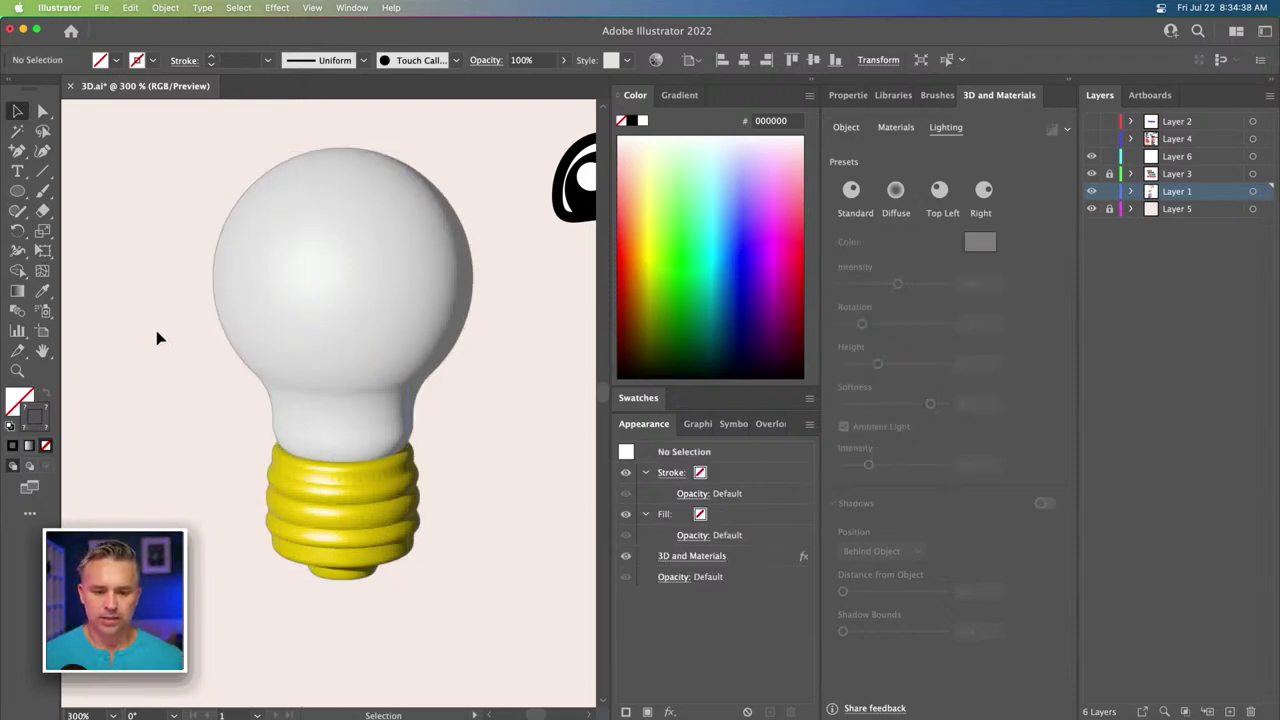
Duplicate the 3D bulb below the original and apply the BUBBLEGUM_01 material to the copy.
left_click(288, 237)
left_click_drag(449, 223, 394, 263)
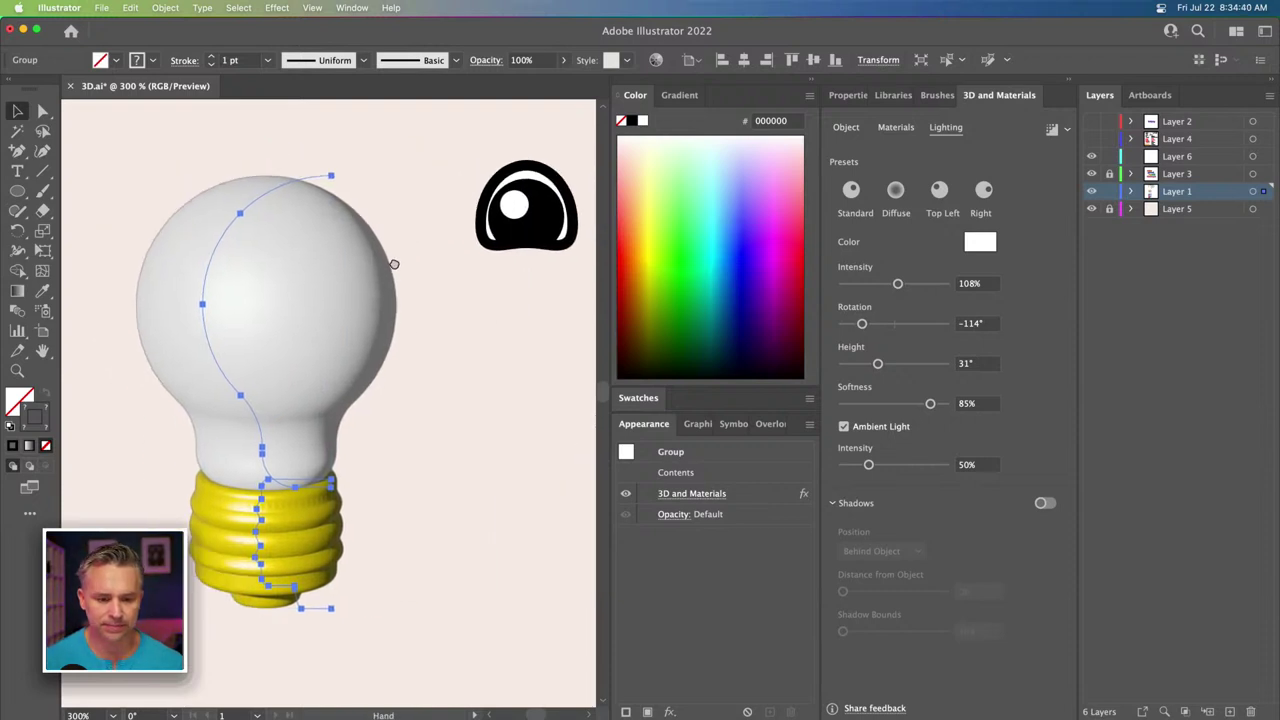
scroll(397, 272, "down", 2)
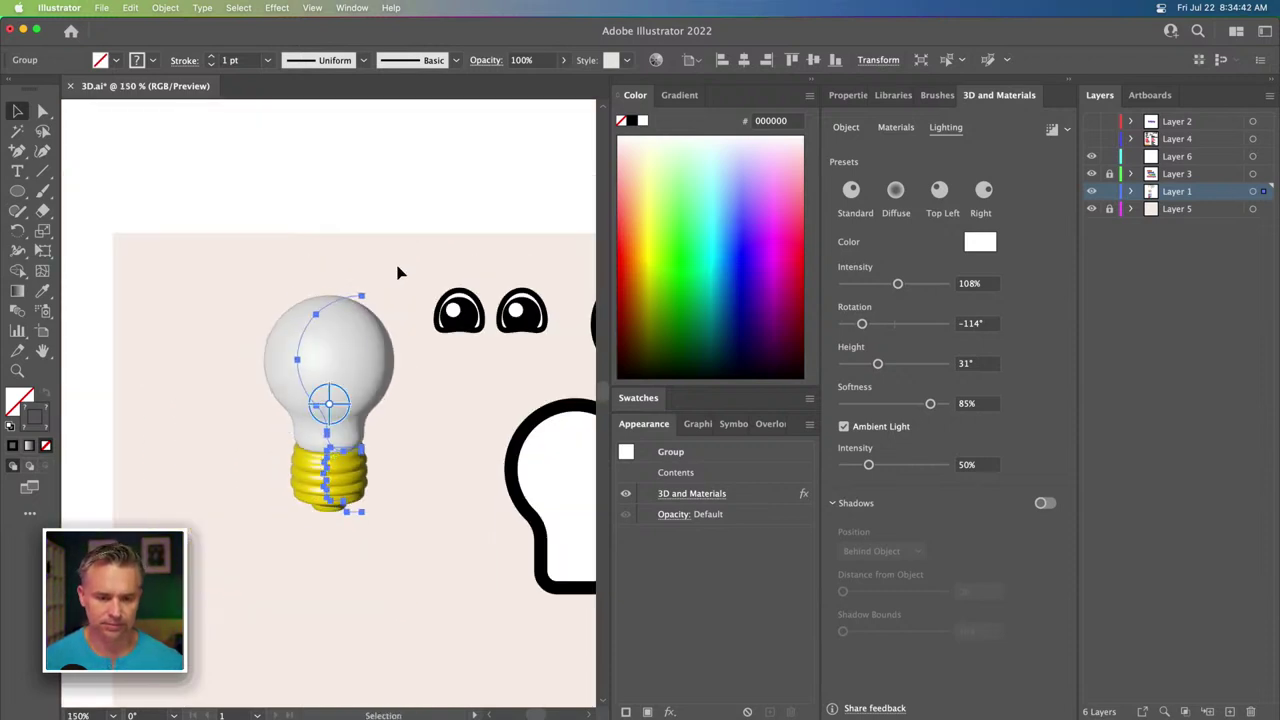
left_click_drag(470, 245, 544, 344)
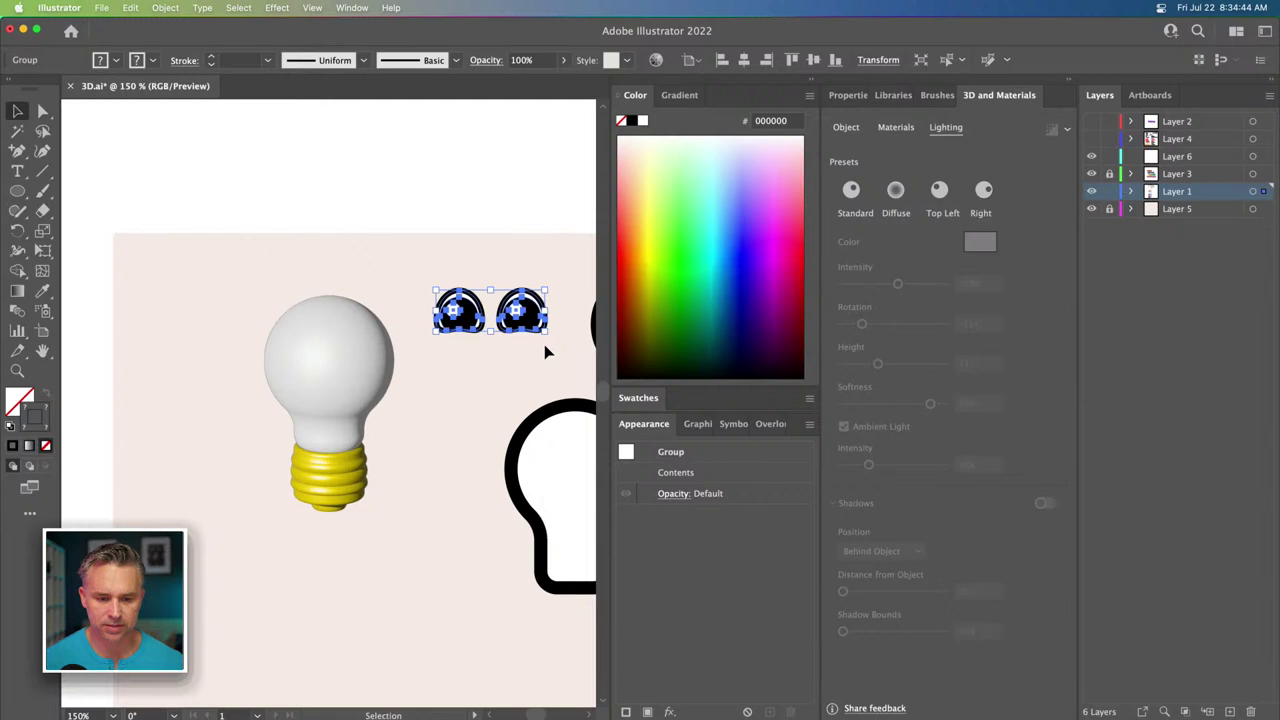
left_click(458, 230)
left_click(895, 127)
left_click(338, 358)
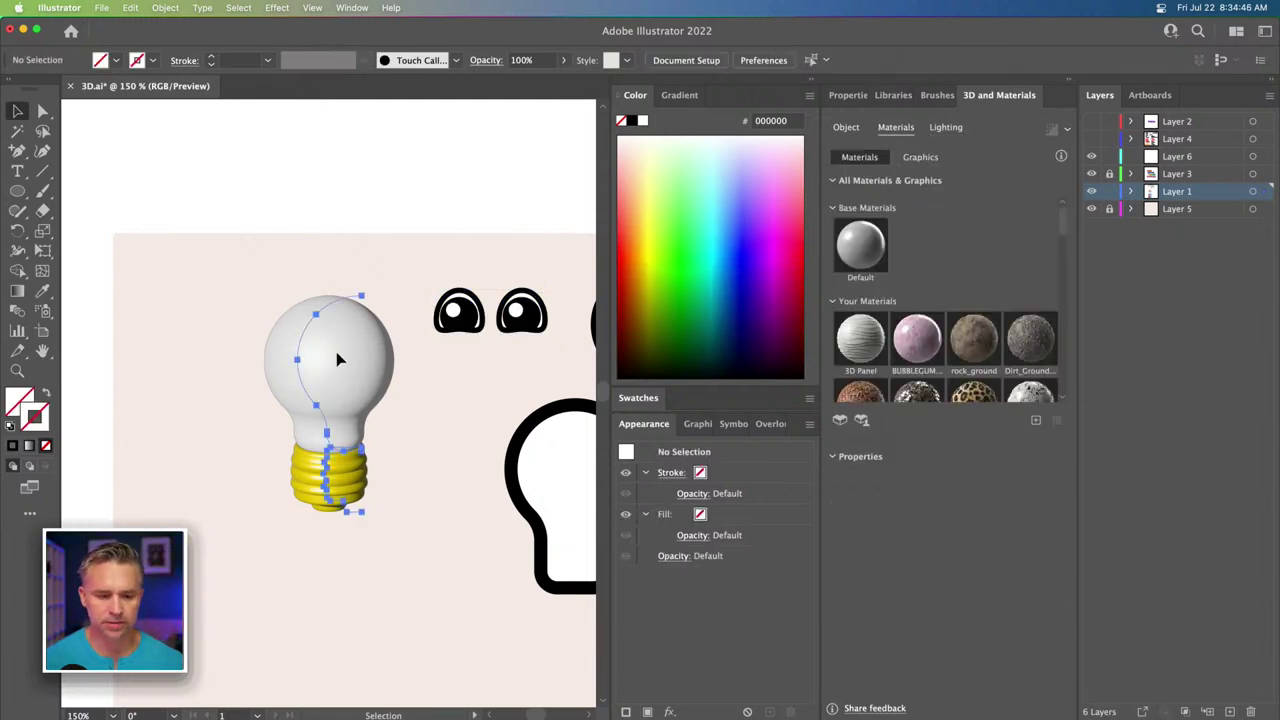
scroll(338, 370, "down", 3)
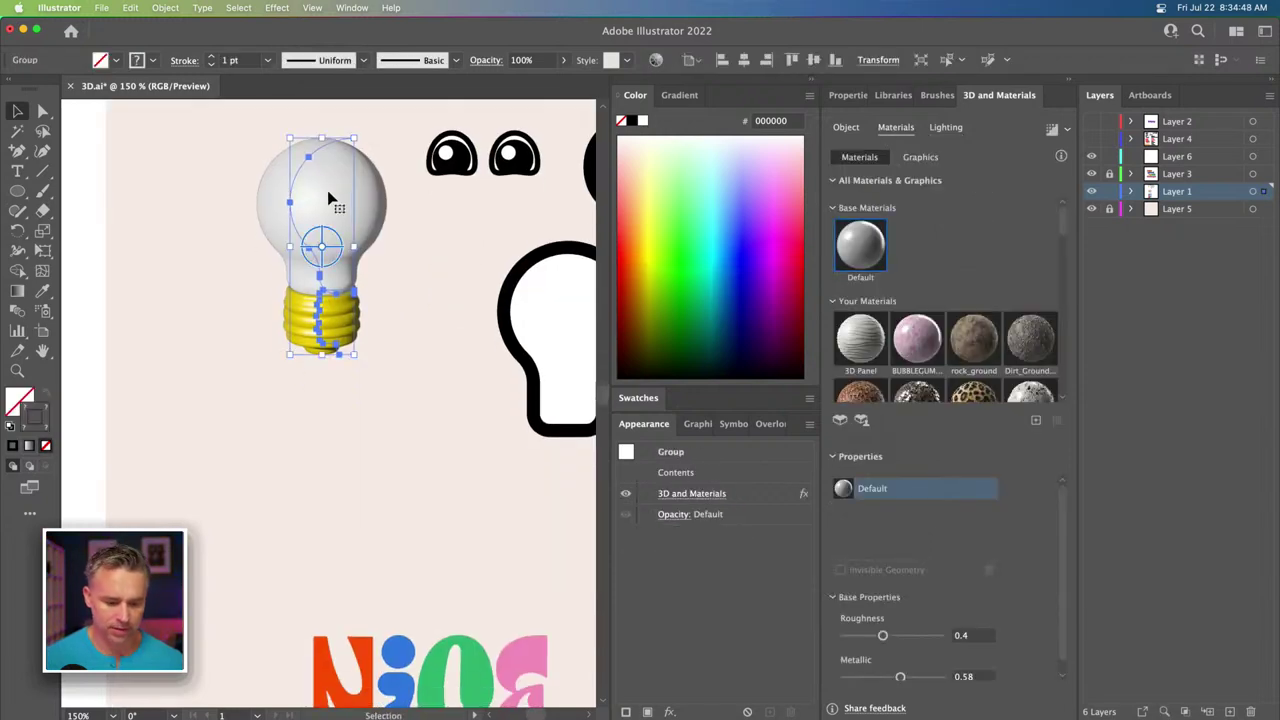
left_click_drag(334, 200, 330, 441)
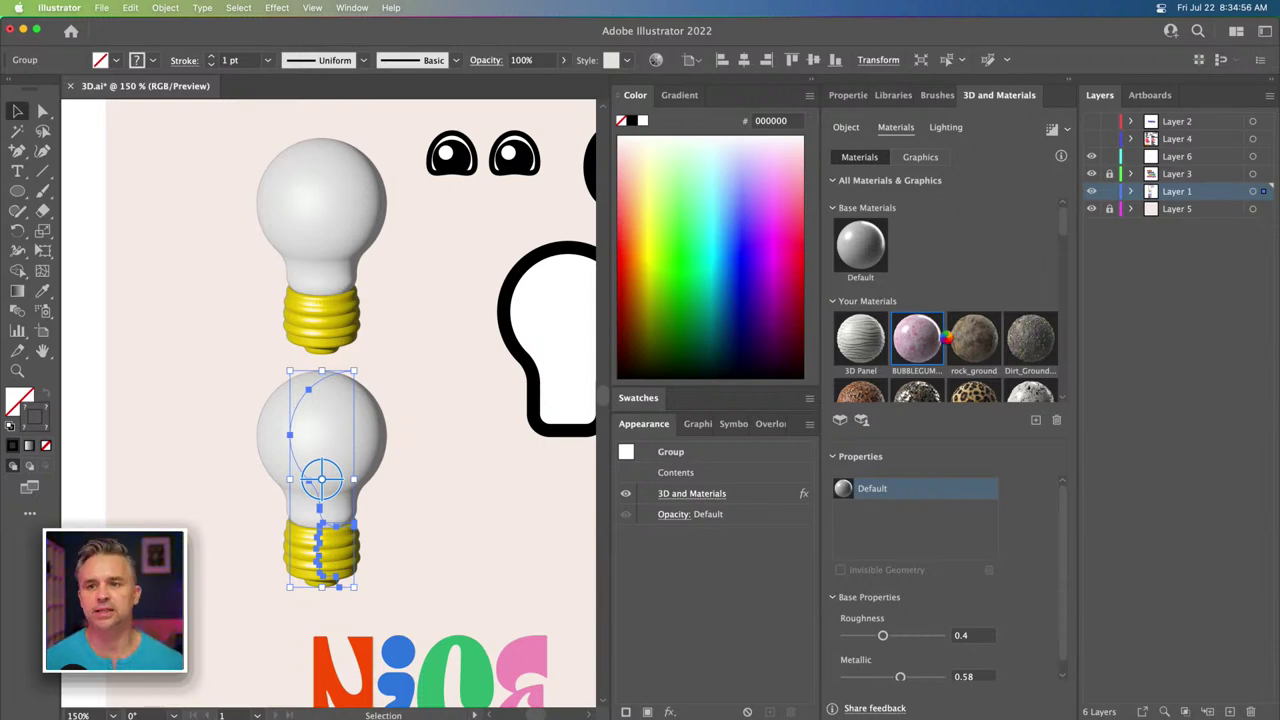
left_click(945, 337)
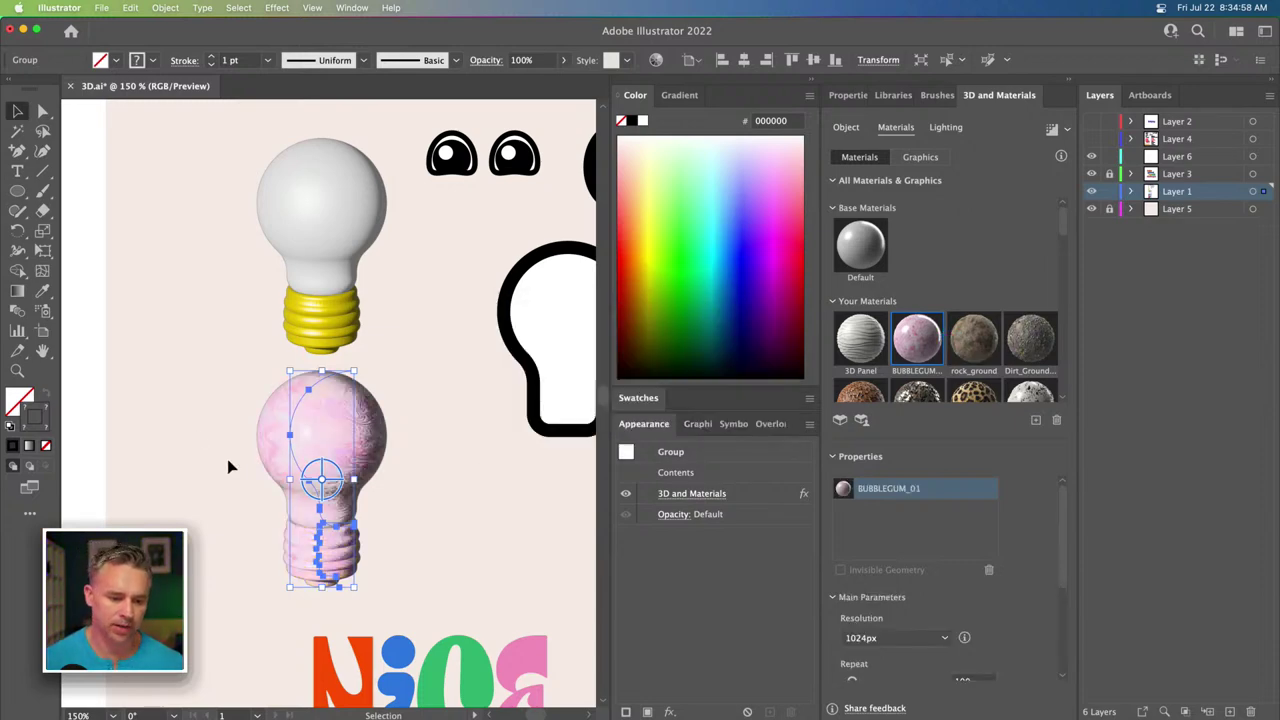
left_click_drag(288, 450, 370, 430)
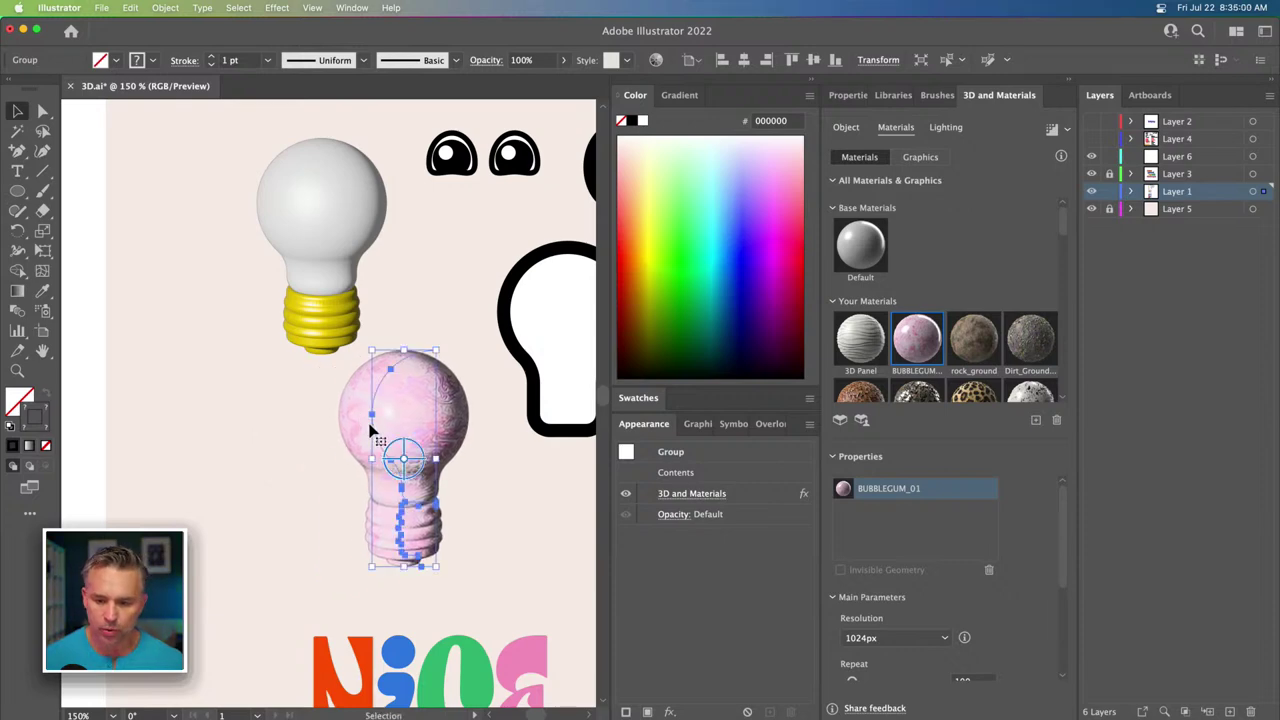
Set the bubblegum material's Repeat to 25, Offset Y to 65 and Rotation to 119 on the duplicated bulb.
key("super+equal")
key("super+equal")
key("super+equal")
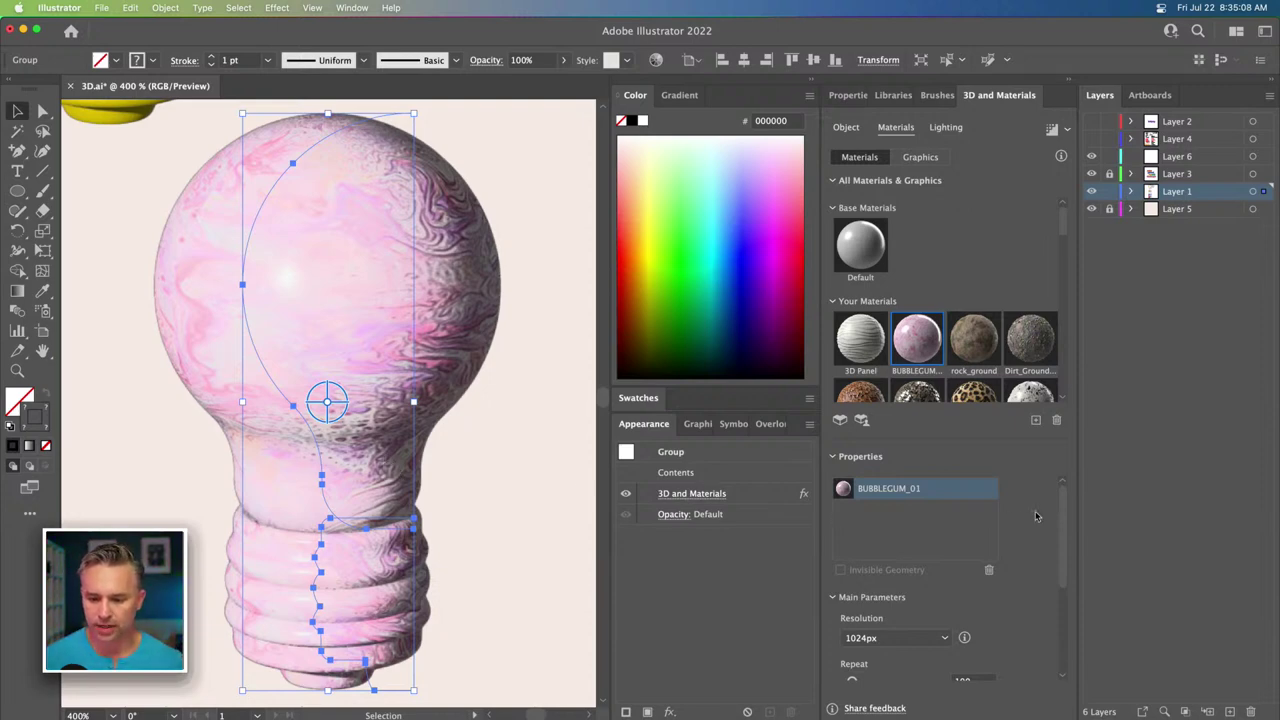
scroll(1036, 516, "down", 5)
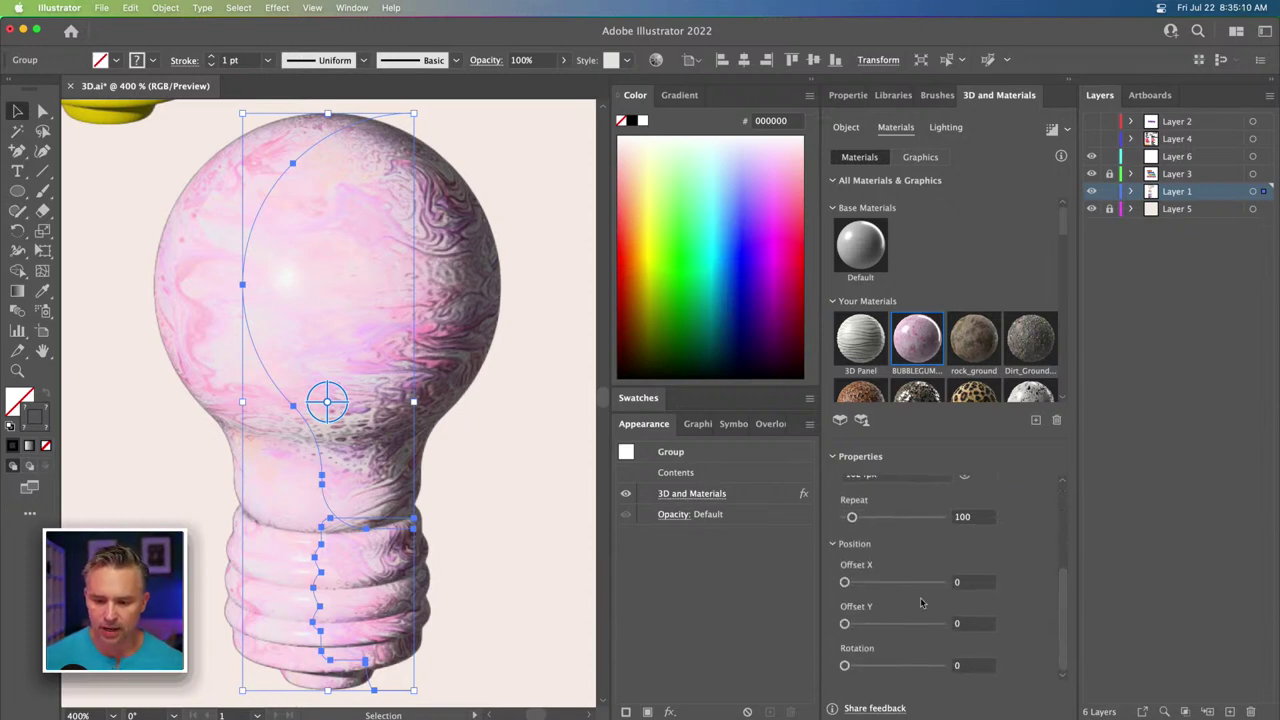
left_click_drag(852, 517, 845, 520)
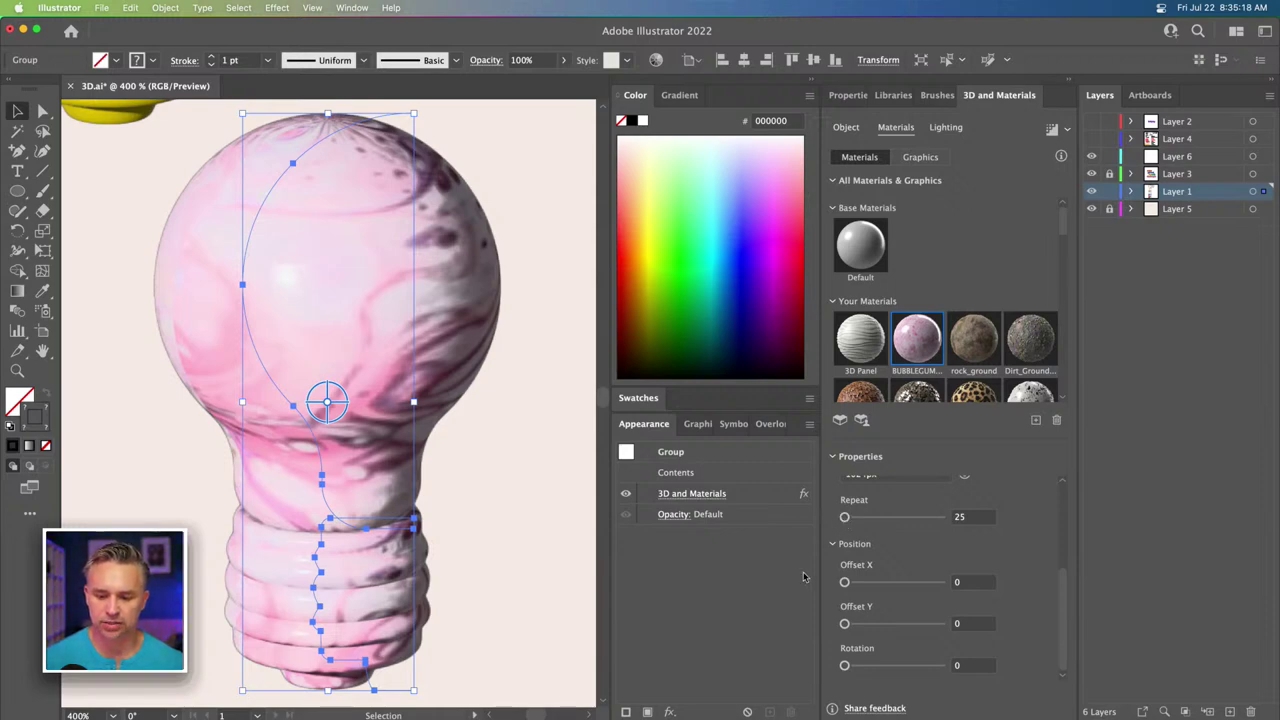
left_click_drag(844, 665, 852, 627)
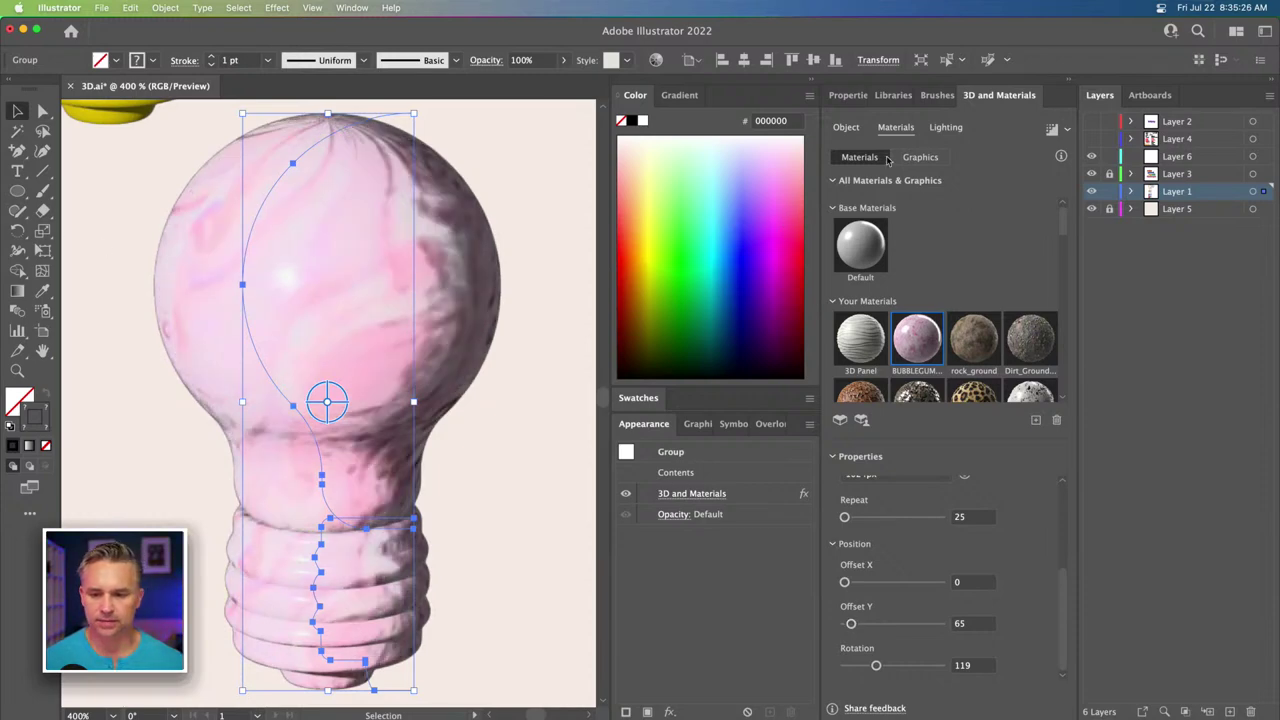
Lower the pink bulb's light intensity to 54%.
left_click(945, 127)
left_click(878, 284)
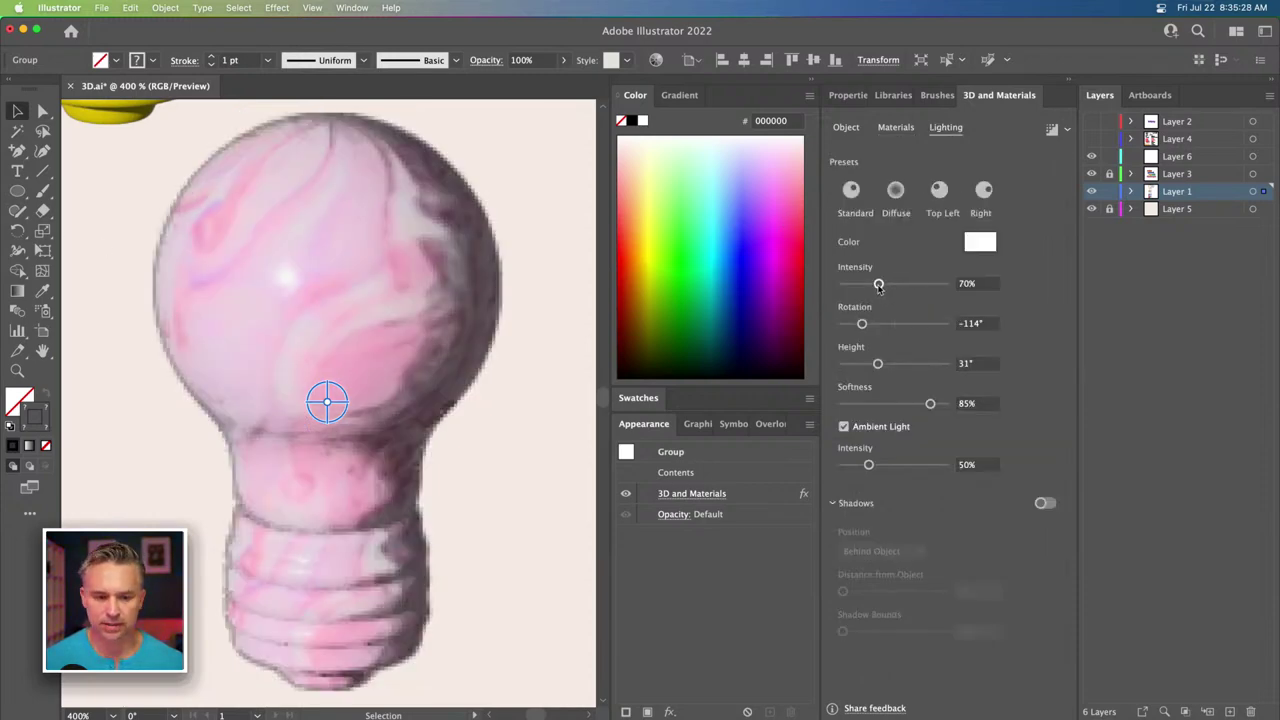
left_click(870, 284)
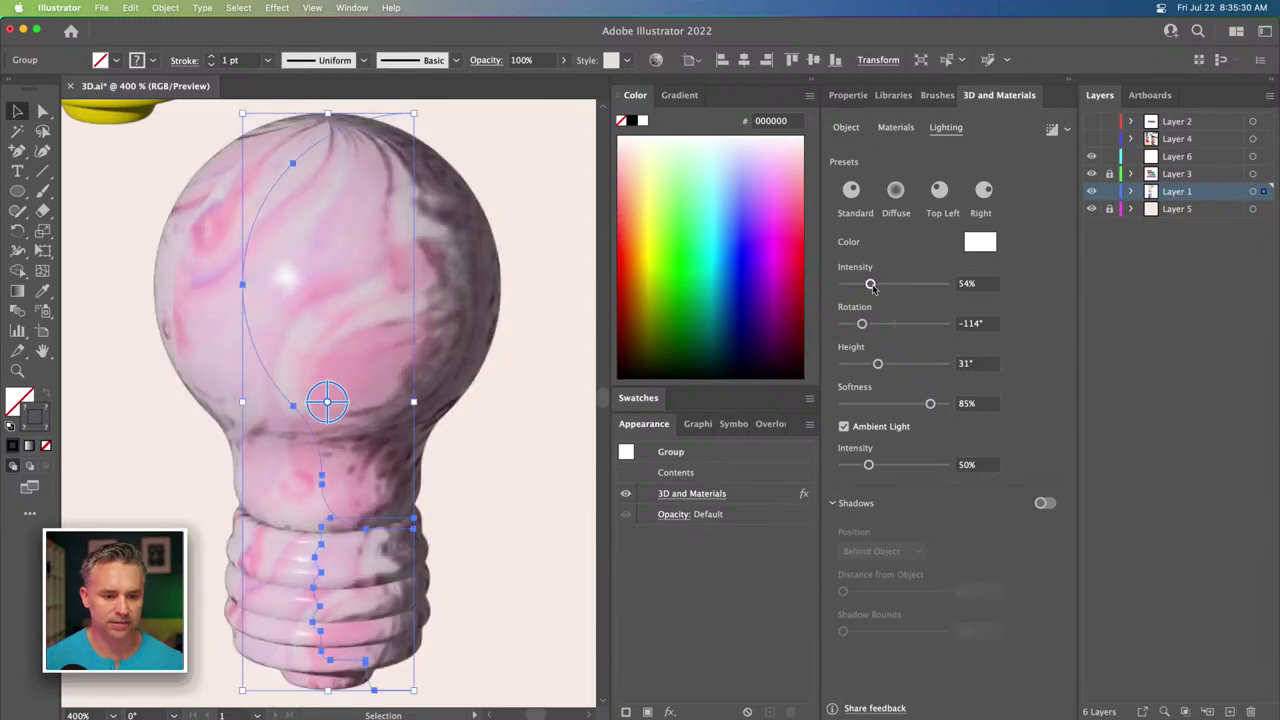
left_click(136, 270)
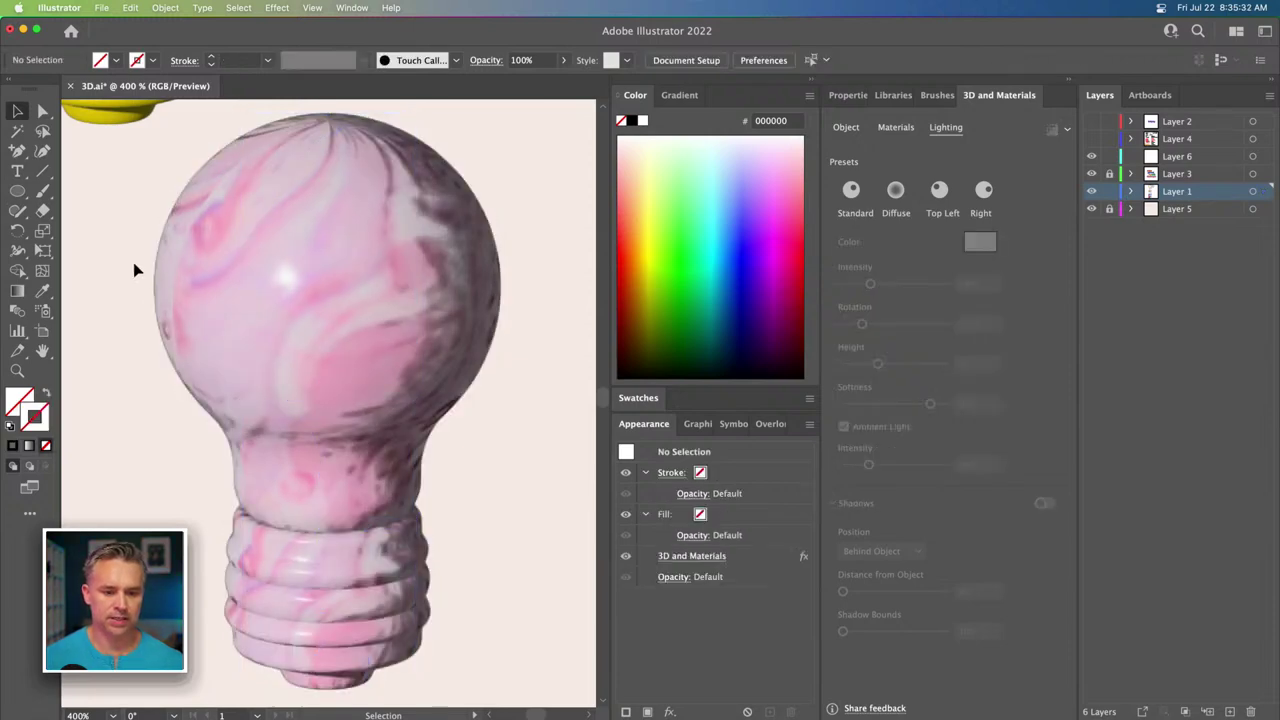
Move the pink marbled bulb away to the lower left of the white bulb.
key("super+minus")
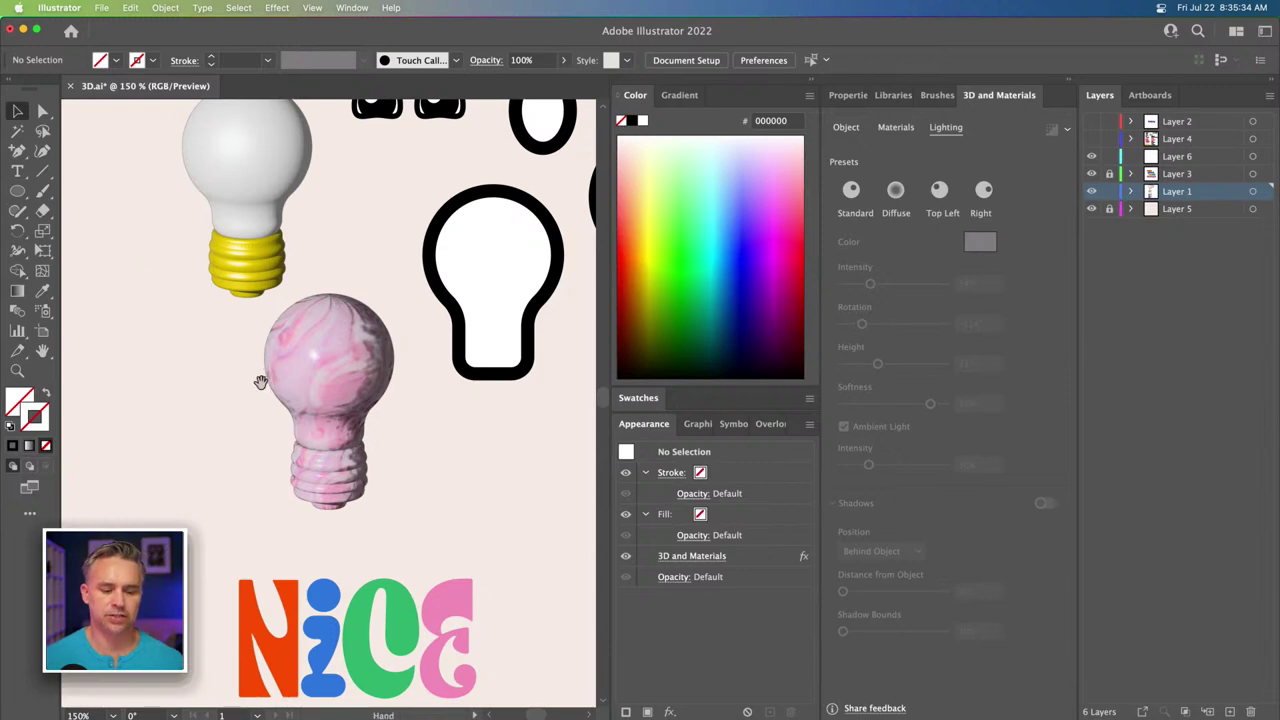
left_click_drag(257, 380, 296, 429)
left_click(375, 404)
left_click_drag(378, 398, 193, 448)
Add the pair of cartoon eyes to the 3D material graphics and show the document's symbols.
left_click(280, 196)
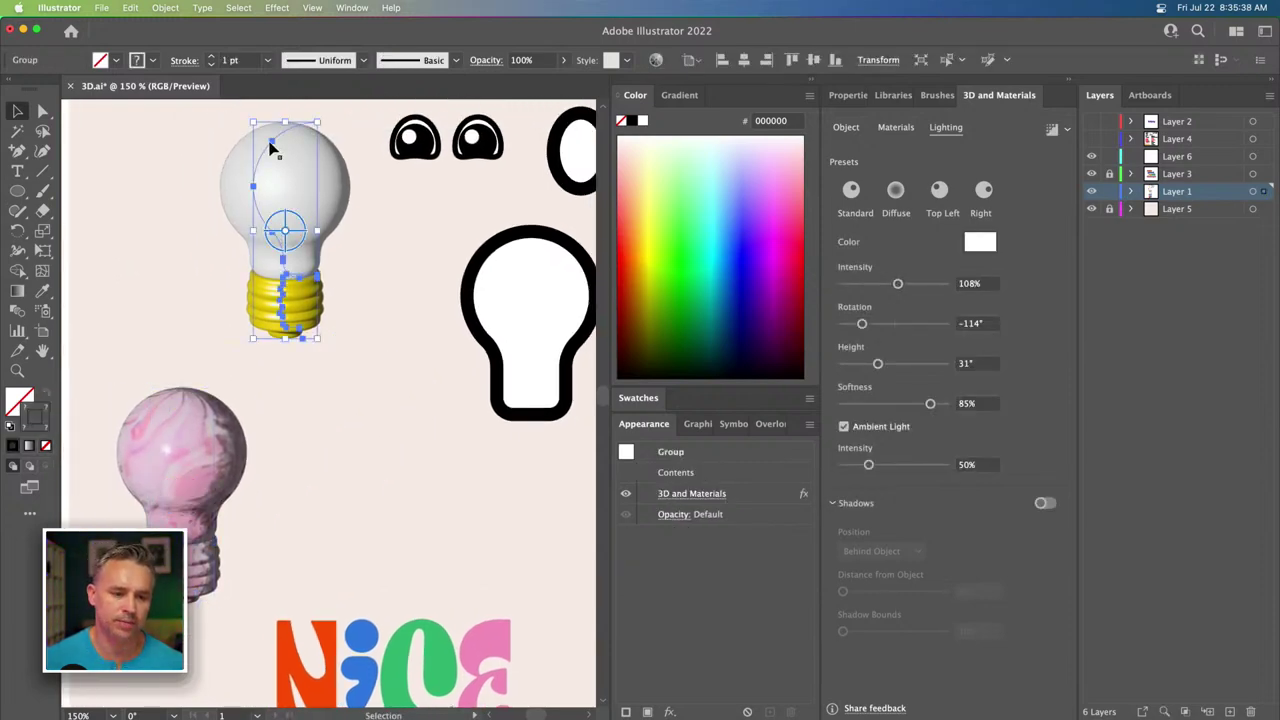
scroll(395, 114, "up", 5)
scroll(395, 114, "up", 4)
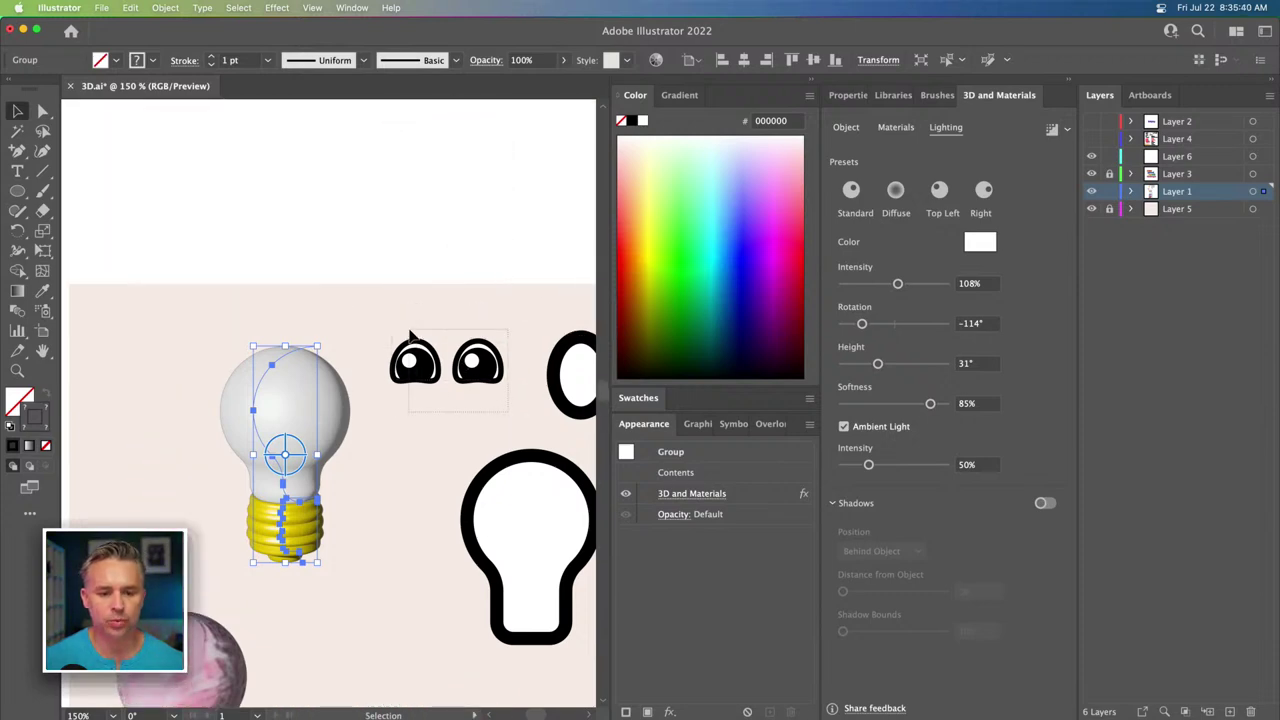
left_click_drag(383, 320, 510, 395)
left_click(893, 128)
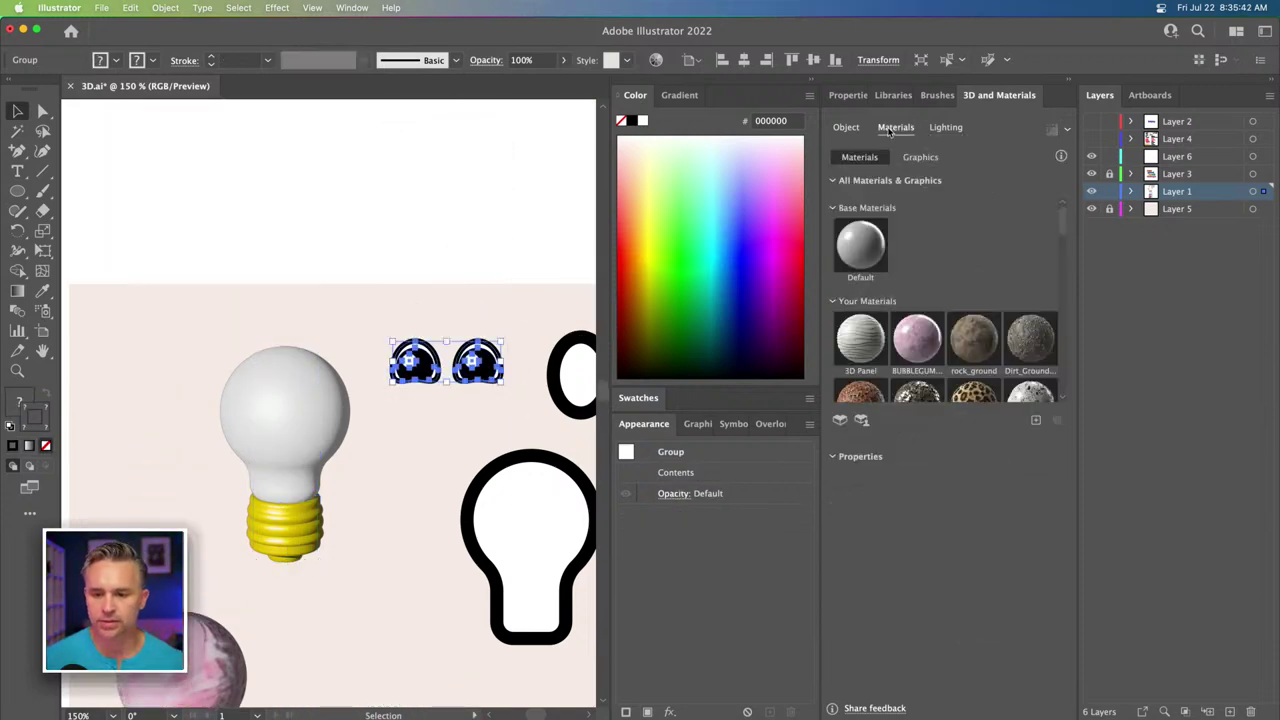
left_click(292, 455)
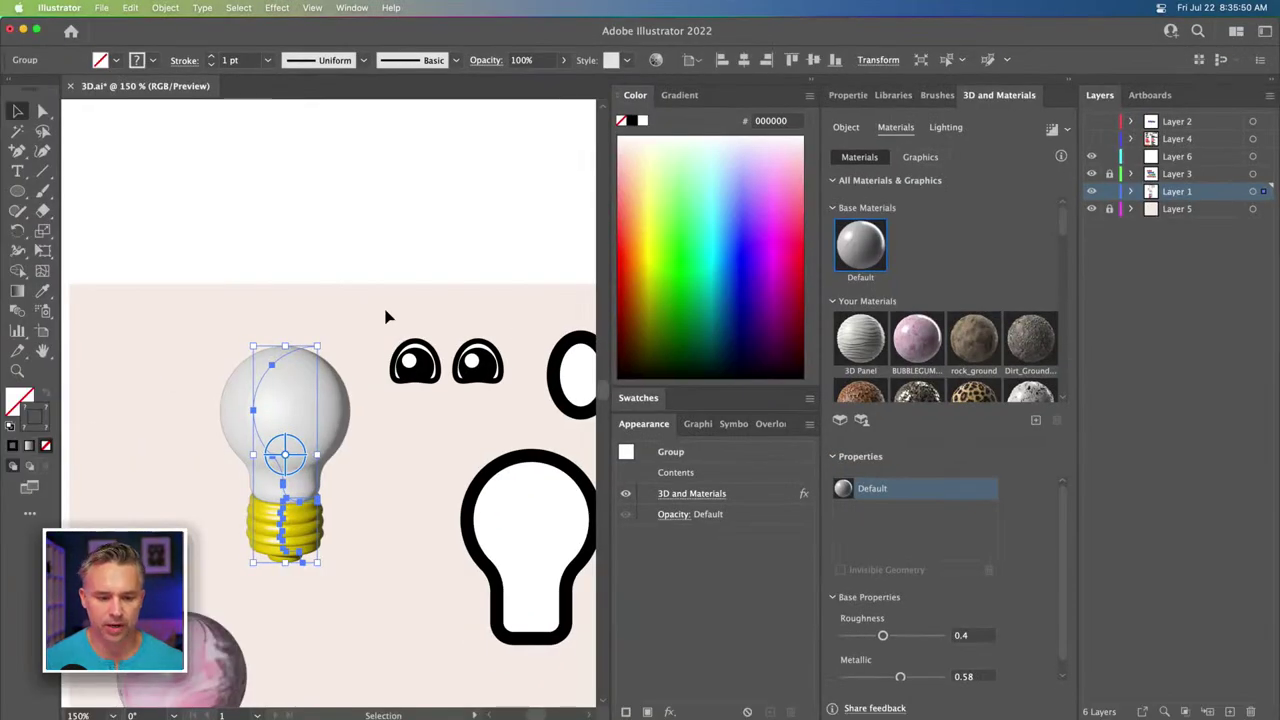
left_click_drag(478, 366, 948, 390)
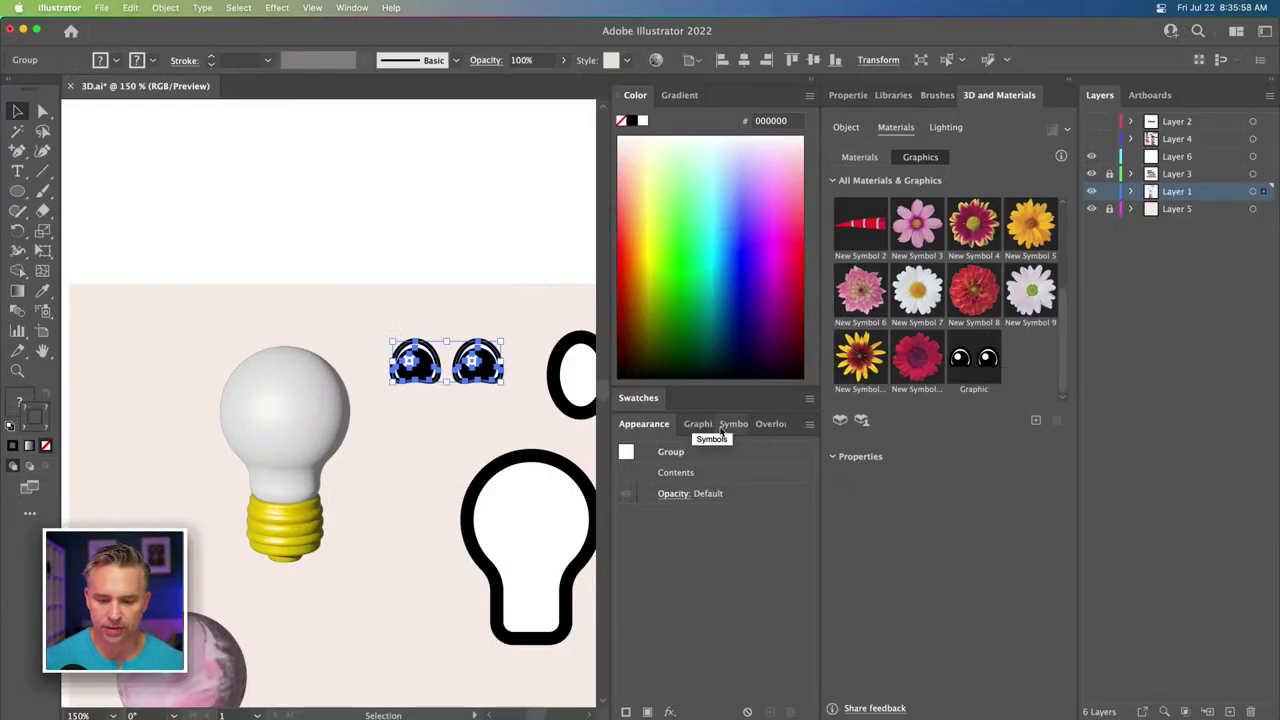
left_click(720, 430)
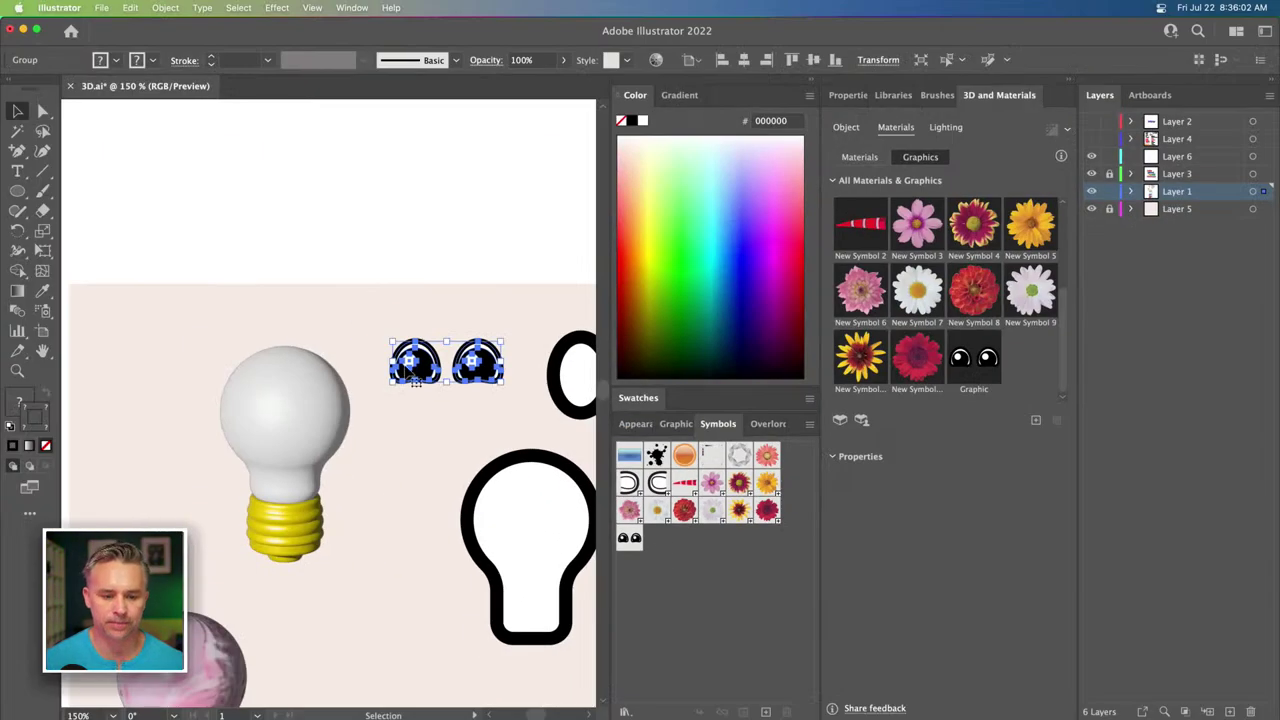
Map the eyes graphic onto the white bulb, position it on the round glass and rotate it until the eyes are level.
left_click(270, 430)
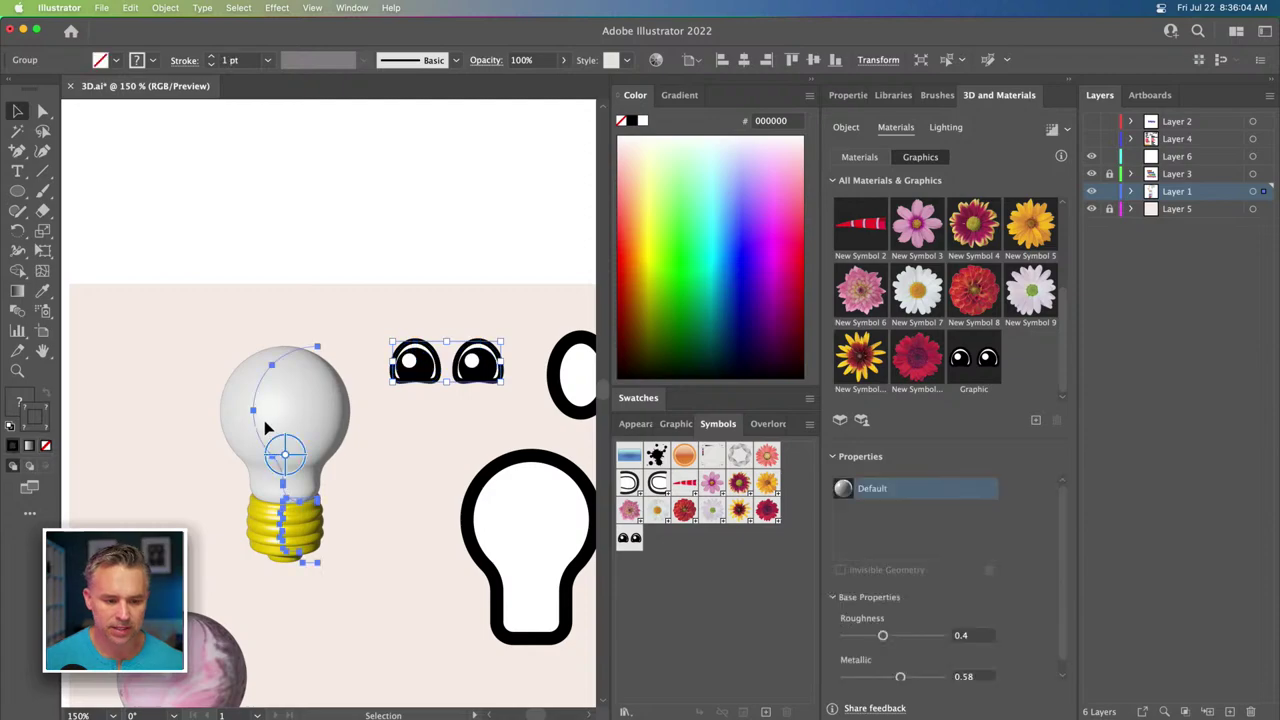
mouse_move(972, 368)
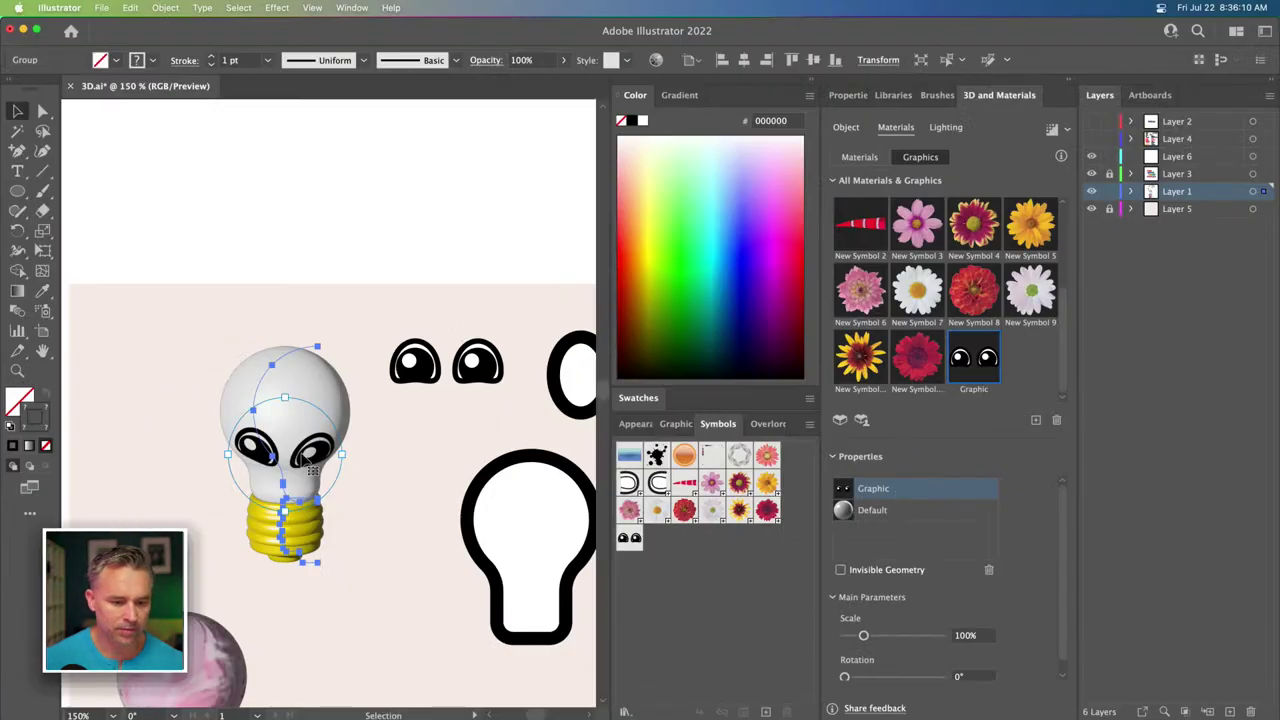
left_click_drag(300, 462, 309, 405)
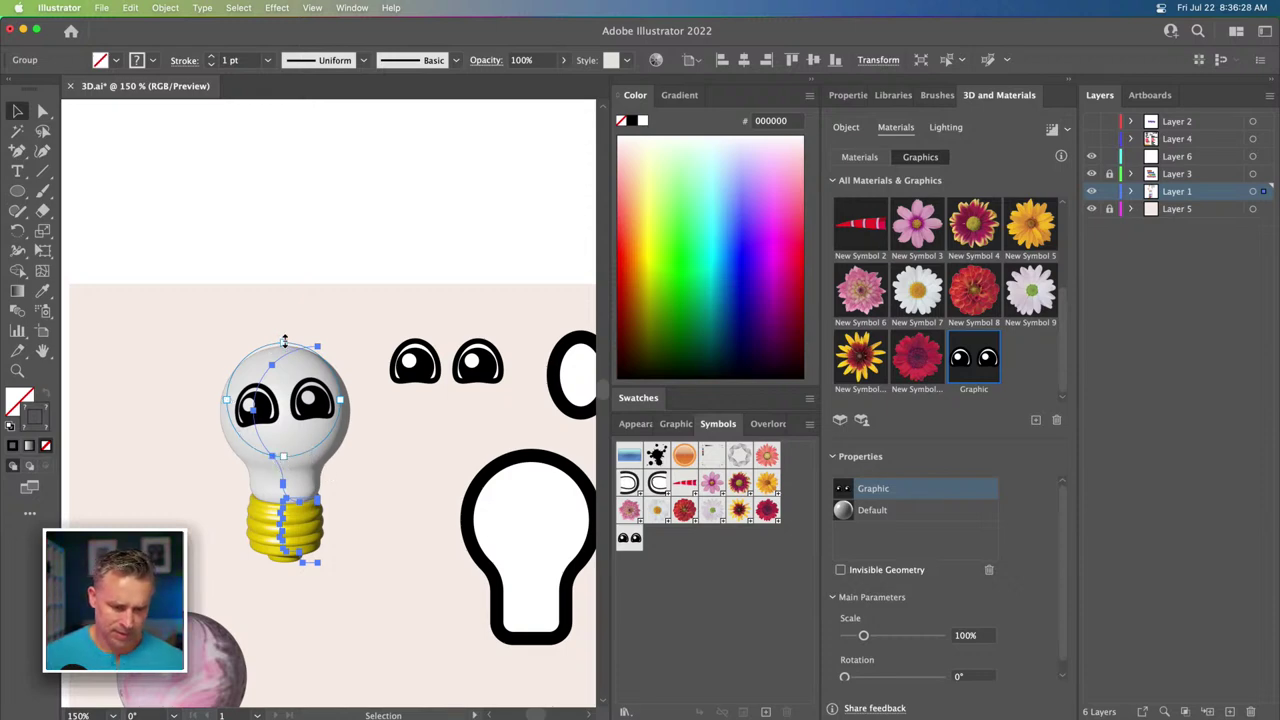
left_click_drag(284, 341, 283, 339)
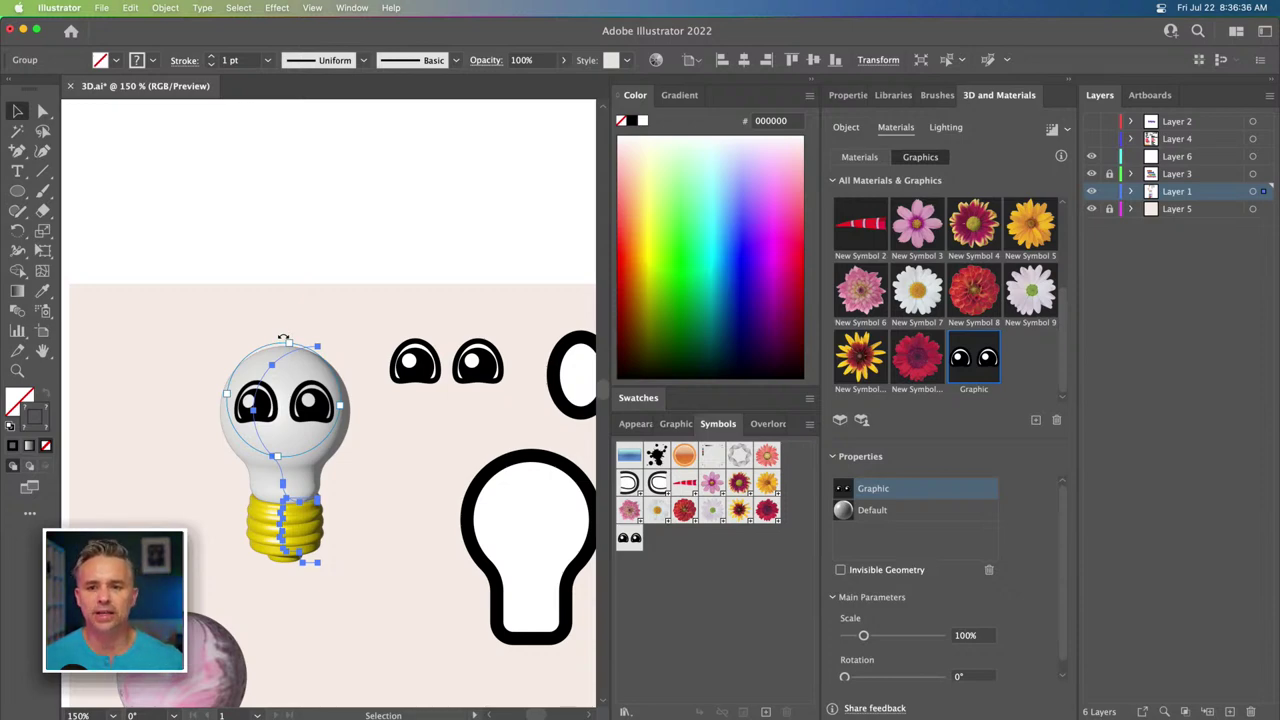
Draw an ellipse below the flat eyes, copy their 4 pt black stroke onto it and remove its fill.
key("l")
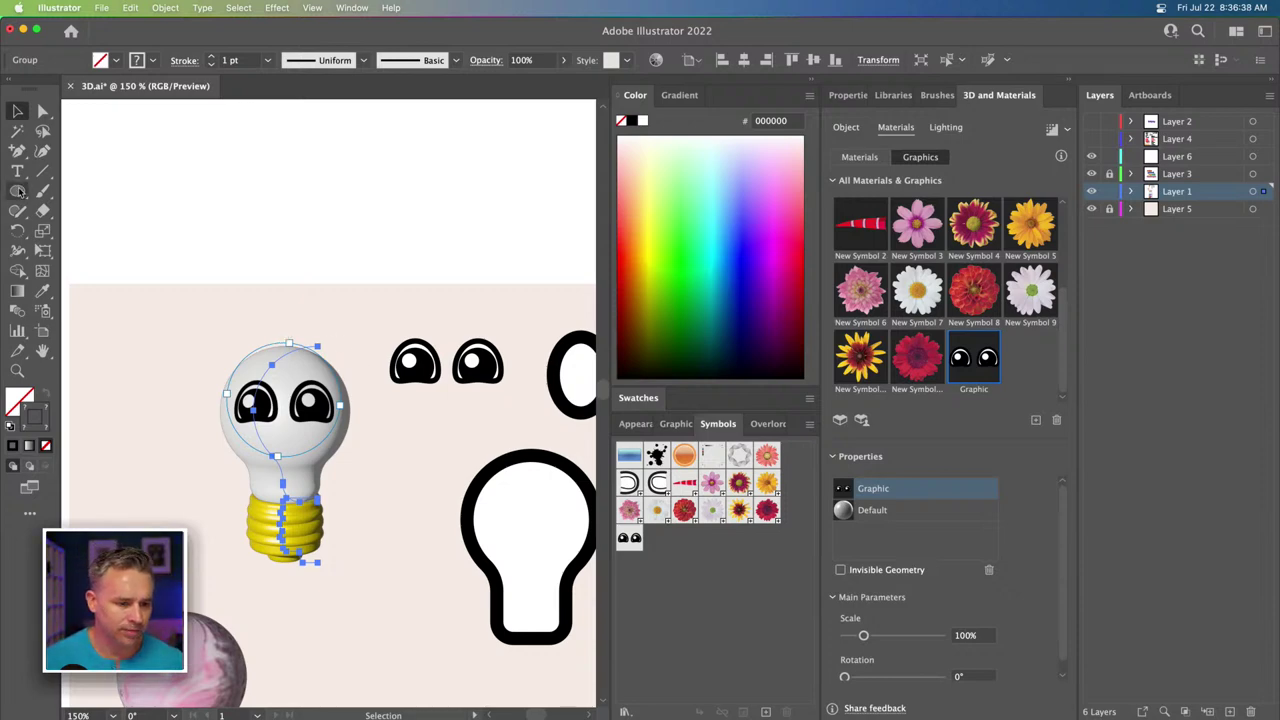
left_click_drag(399, 405, 488, 462)
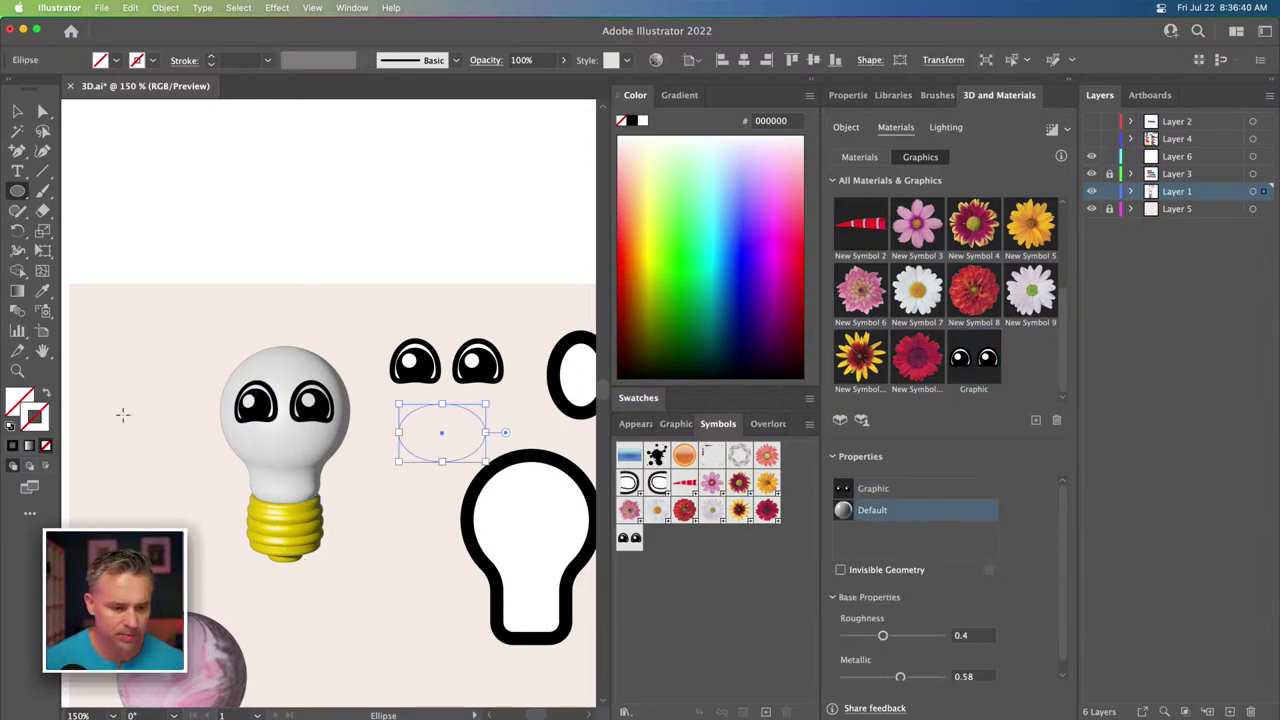
key("i")
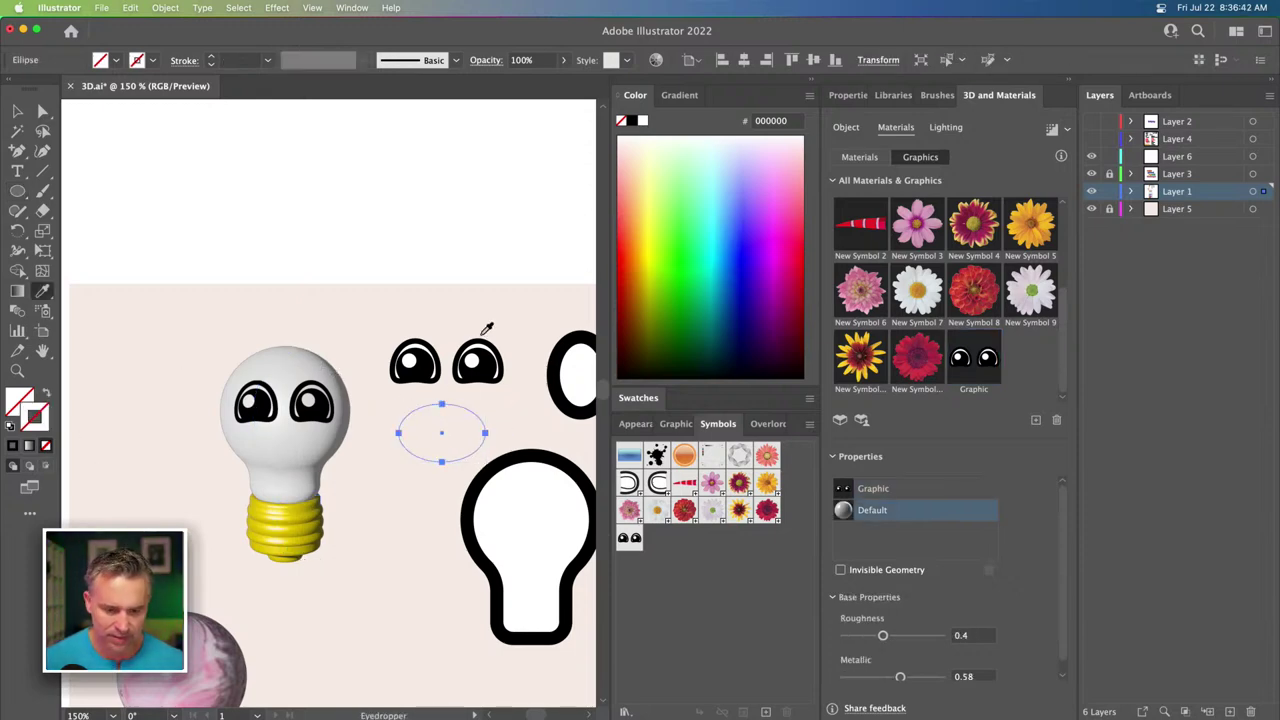
left_click(487, 339)
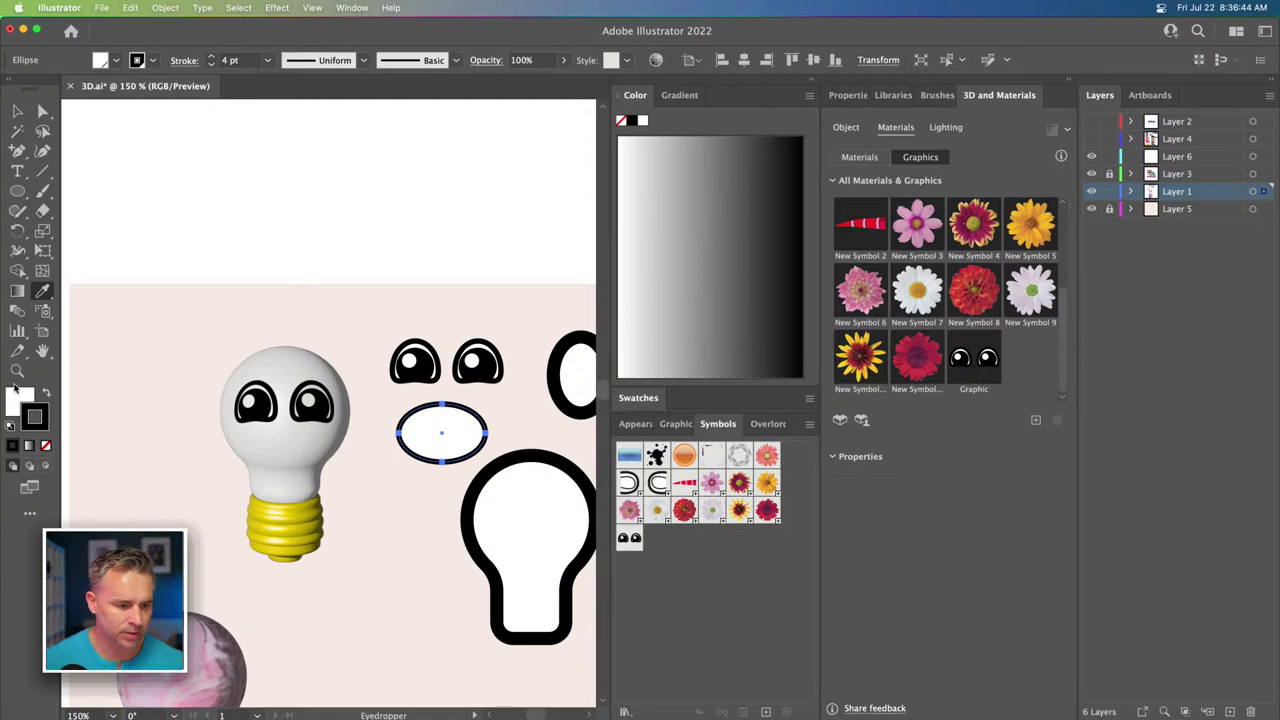
left_click(45, 445)
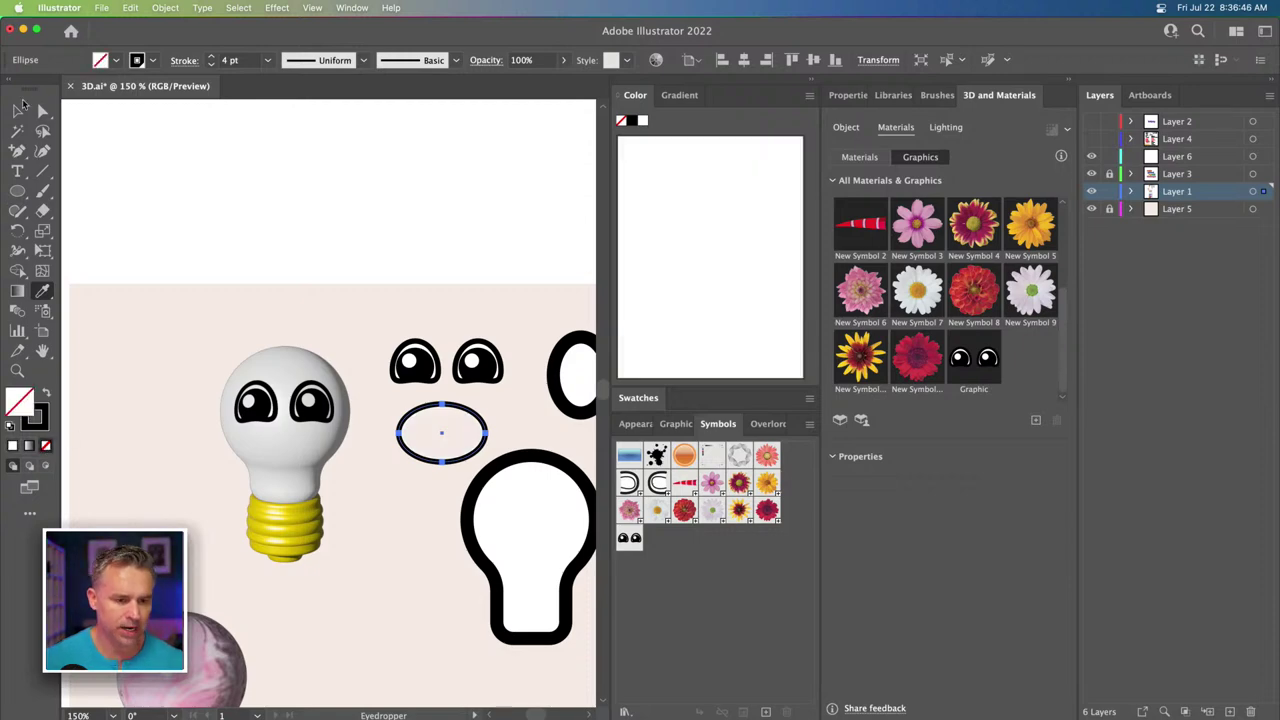
Turn the ellipse into a smile curve by deleting its top anchor point.
left_click(17, 112)
key("super+equal")
key("super+equal")
key("super+equal")
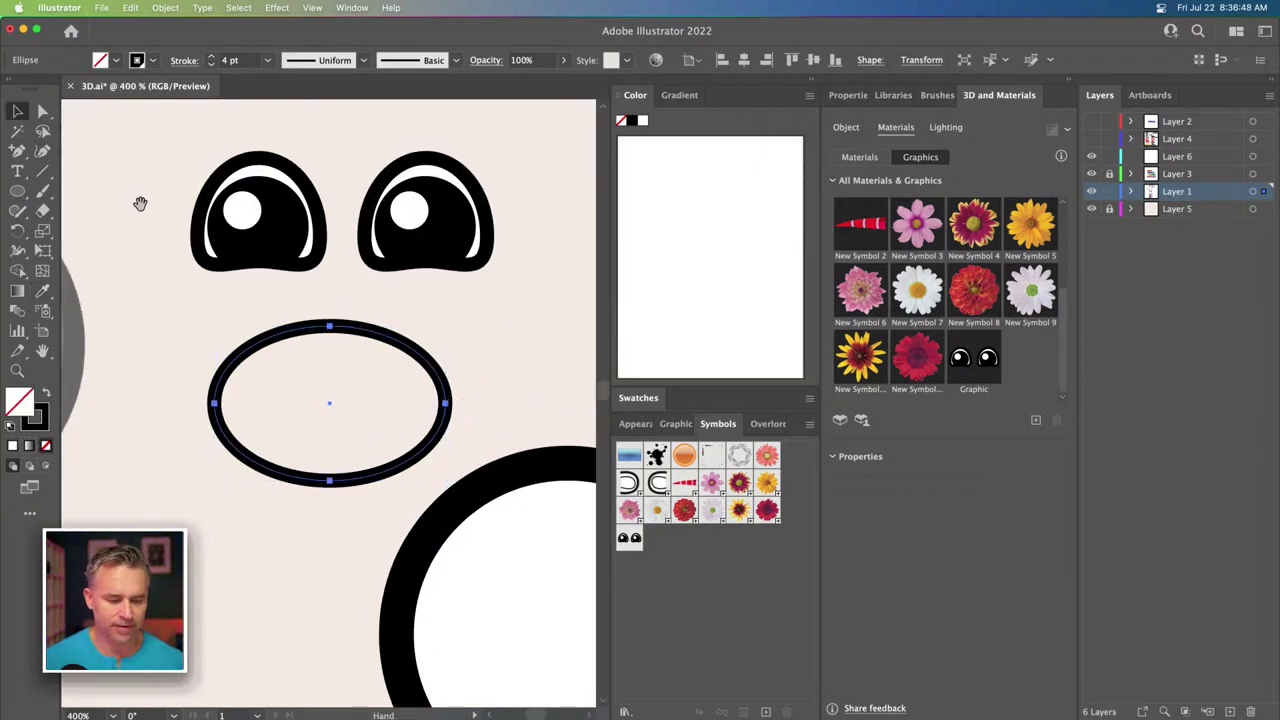
left_click(43, 111)
left_click_drag(317, 309, 396, 350)
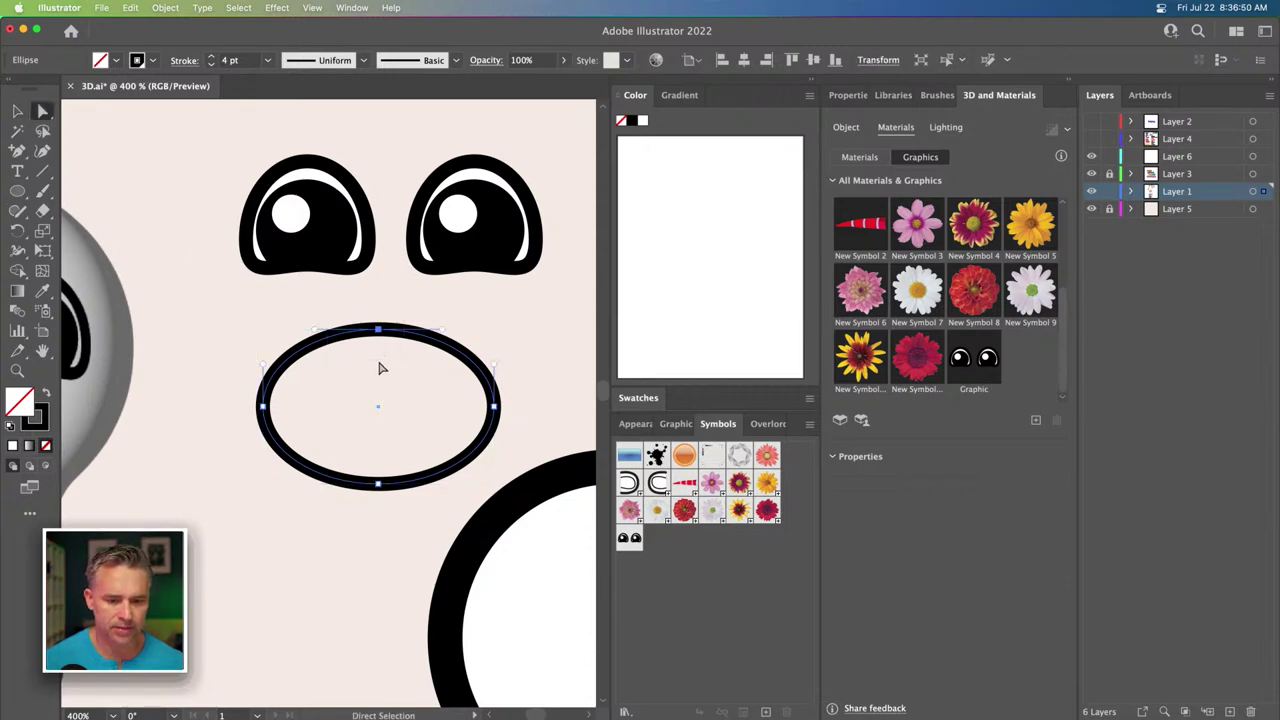
key("Delete")
Draw a small ellipse at the smile's left end and delete its top and left anchor points, leaving the lower-right quarter curve.
left_click(17, 191)
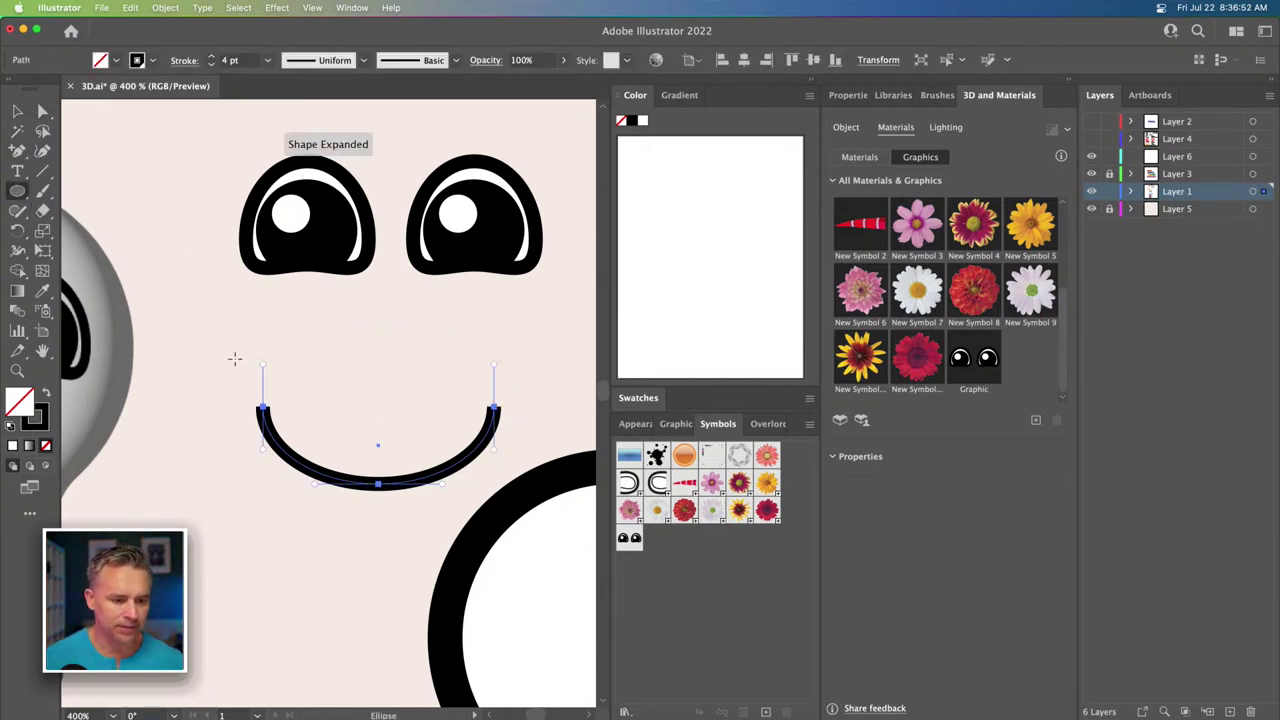
left_click_drag(190, 338, 284, 411)
left_click(43, 111)
mouse_move(198, 380)
left_mouse_down()
mouse_move(190, 355)
mouse_move(205, 388)
left_mouse_up()
left_click_drag(171, 337, 208, 414)
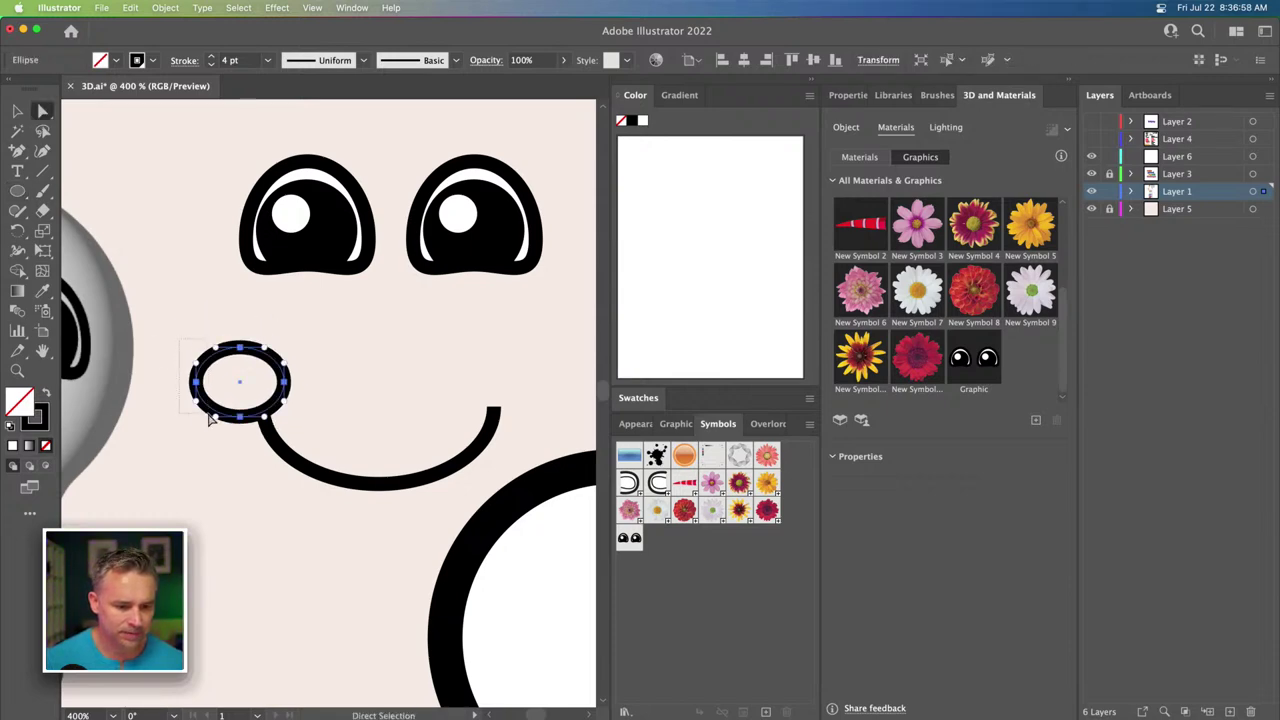
key("Delete")
left_click(240, 347)
key("Delete")
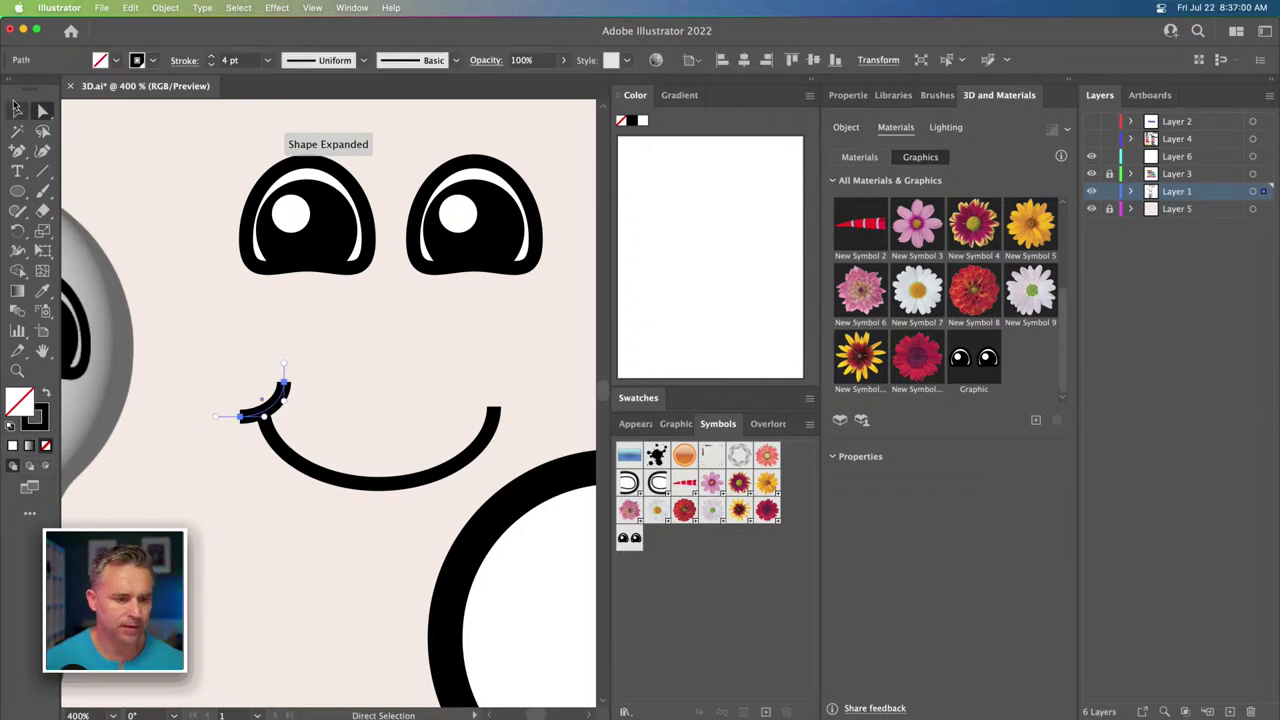
Shift the small quarter curve slightly left onto the smile's left end and place a copy near the right end.
key("v")
left_click(254, 393)
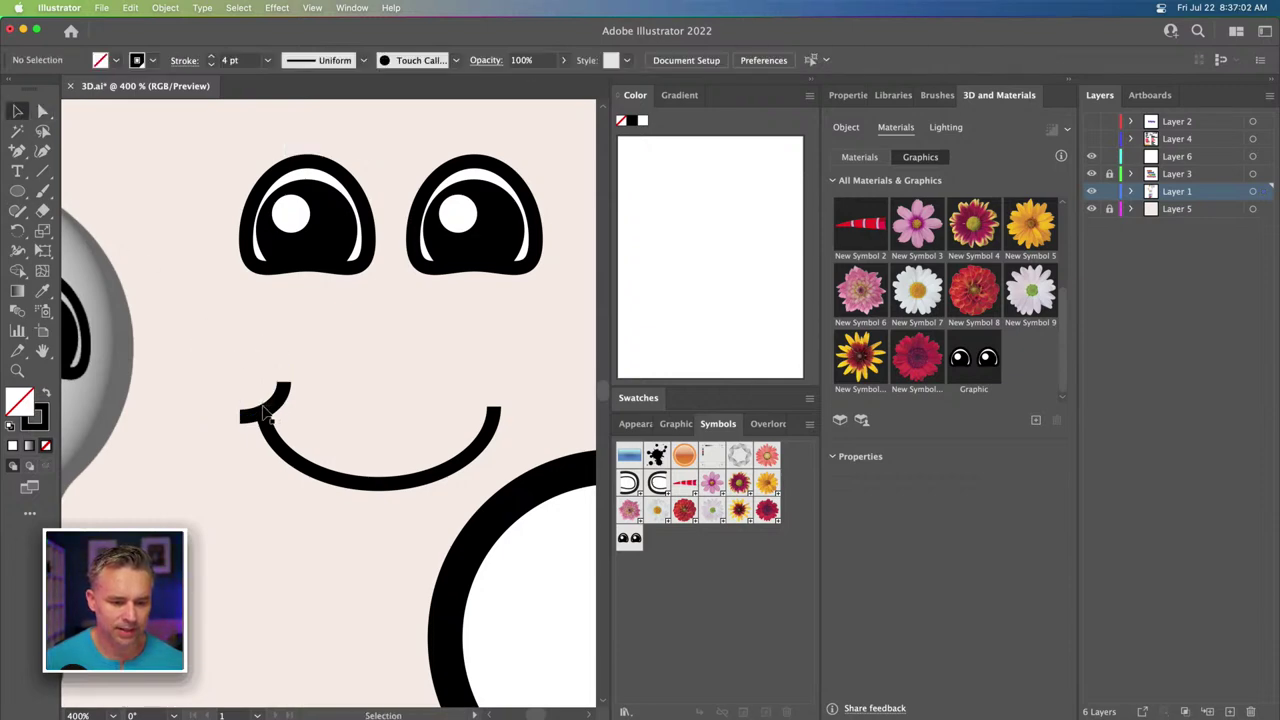
left_click_drag(277, 414, 478, 404)
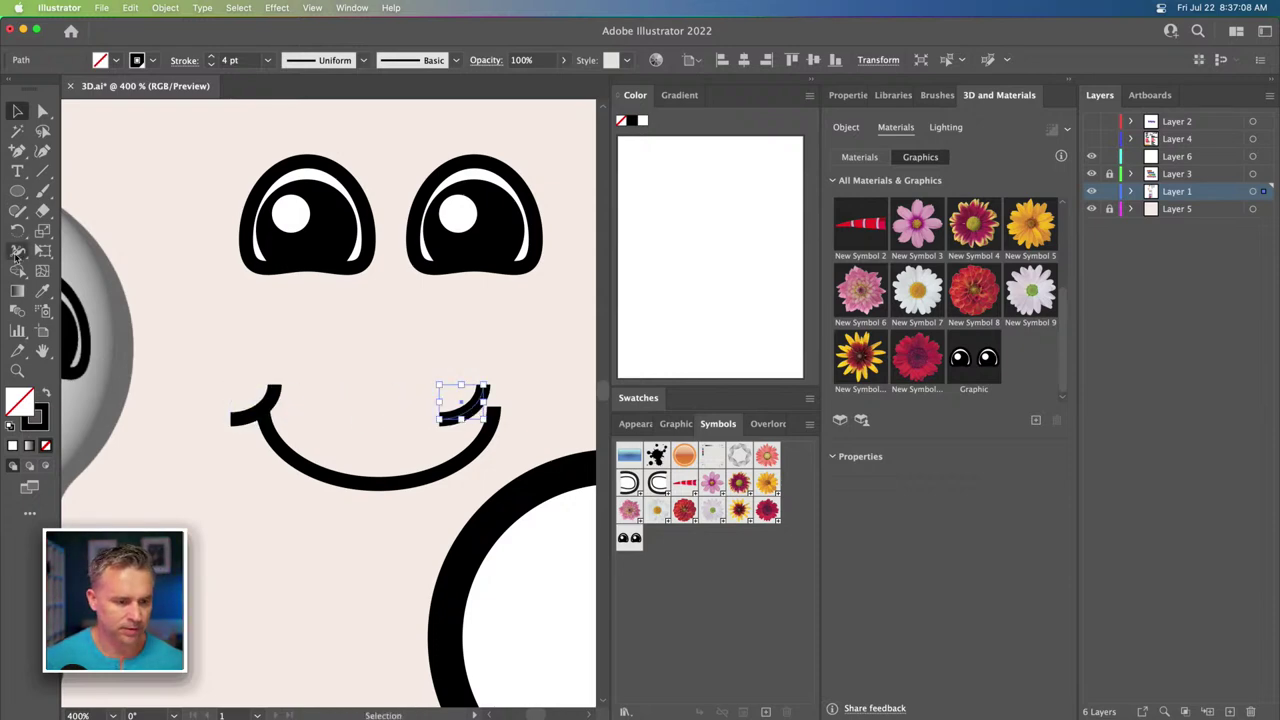
Reflect the copied quarter curve so it mirrors the left one and move it onto the smile's right end.
left_click_drag(17, 230, 80, 252)
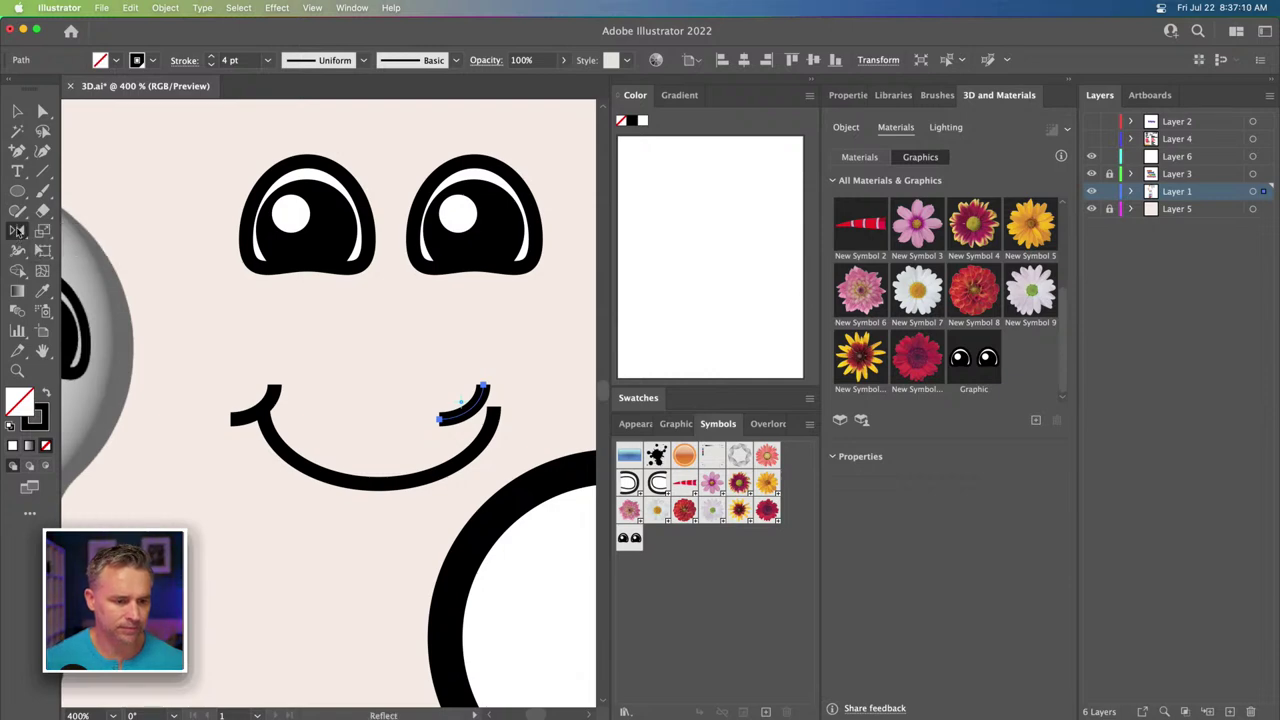
double_click(17, 230)
left_click(357, 508)
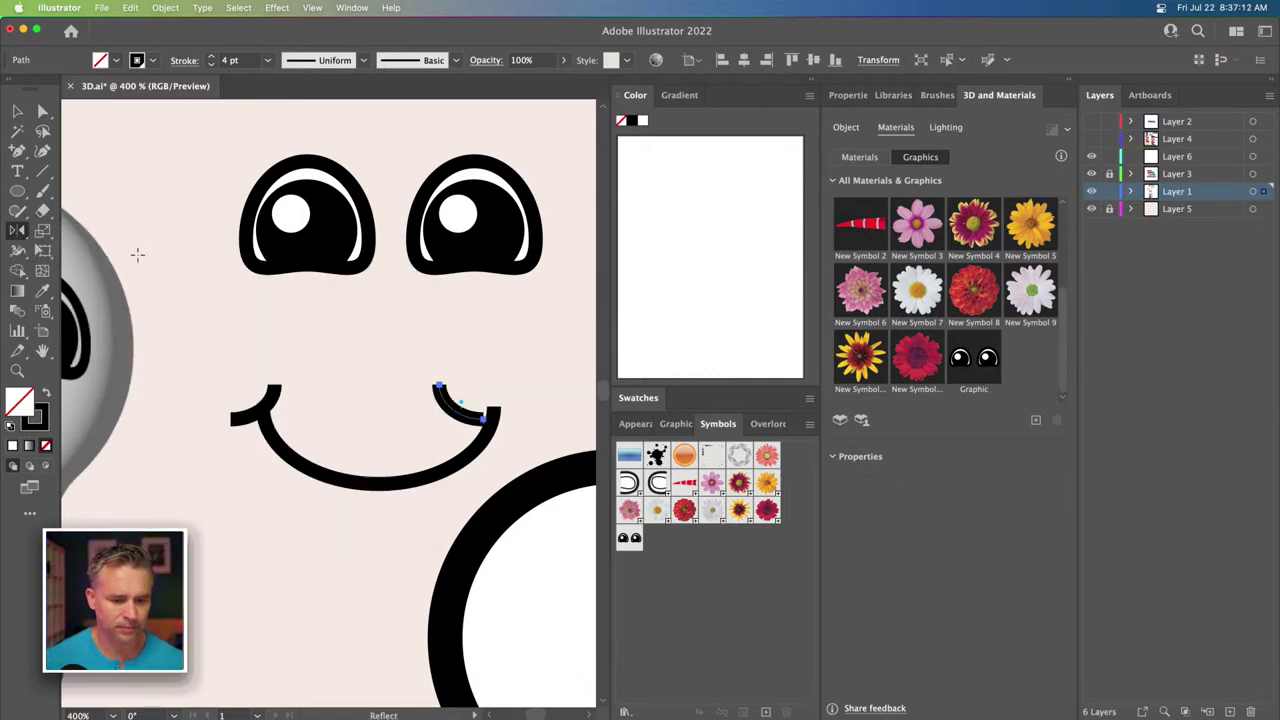
left_click(17, 110)
left_click(364, 410)
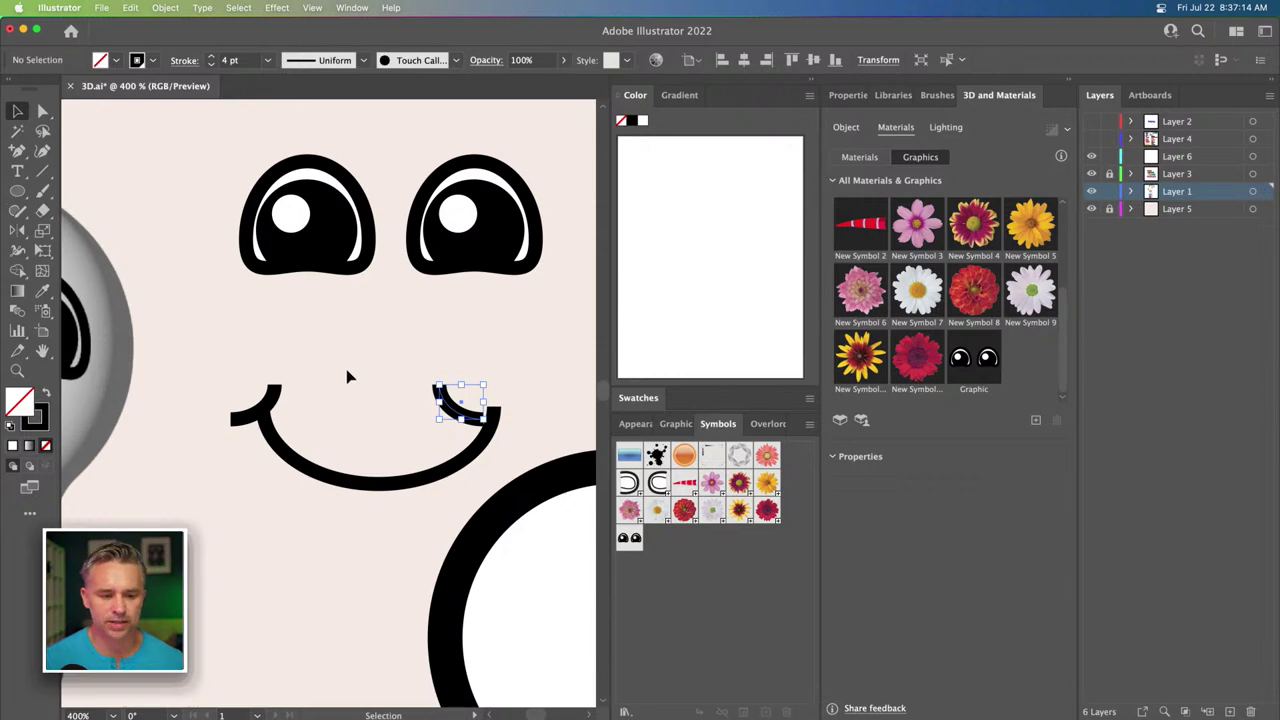
left_click_drag(460, 402, 498, 412)
left_click(500, 412)
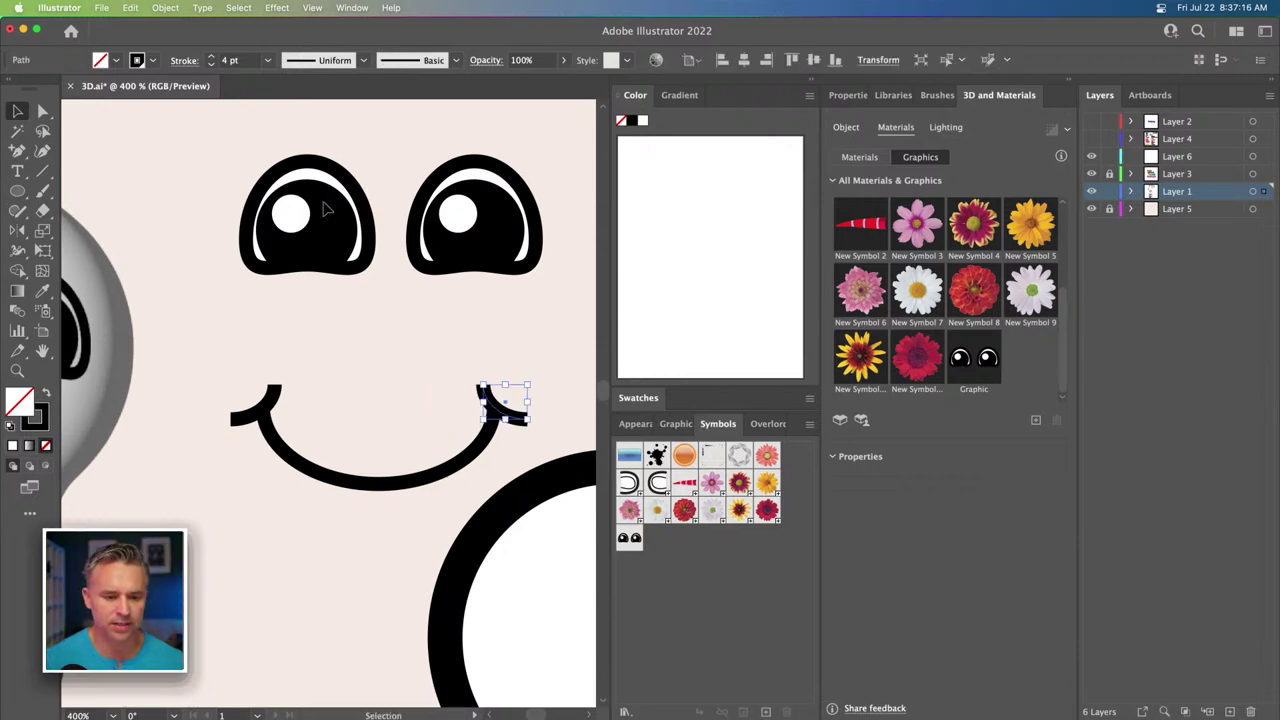
left_click(241, 148)
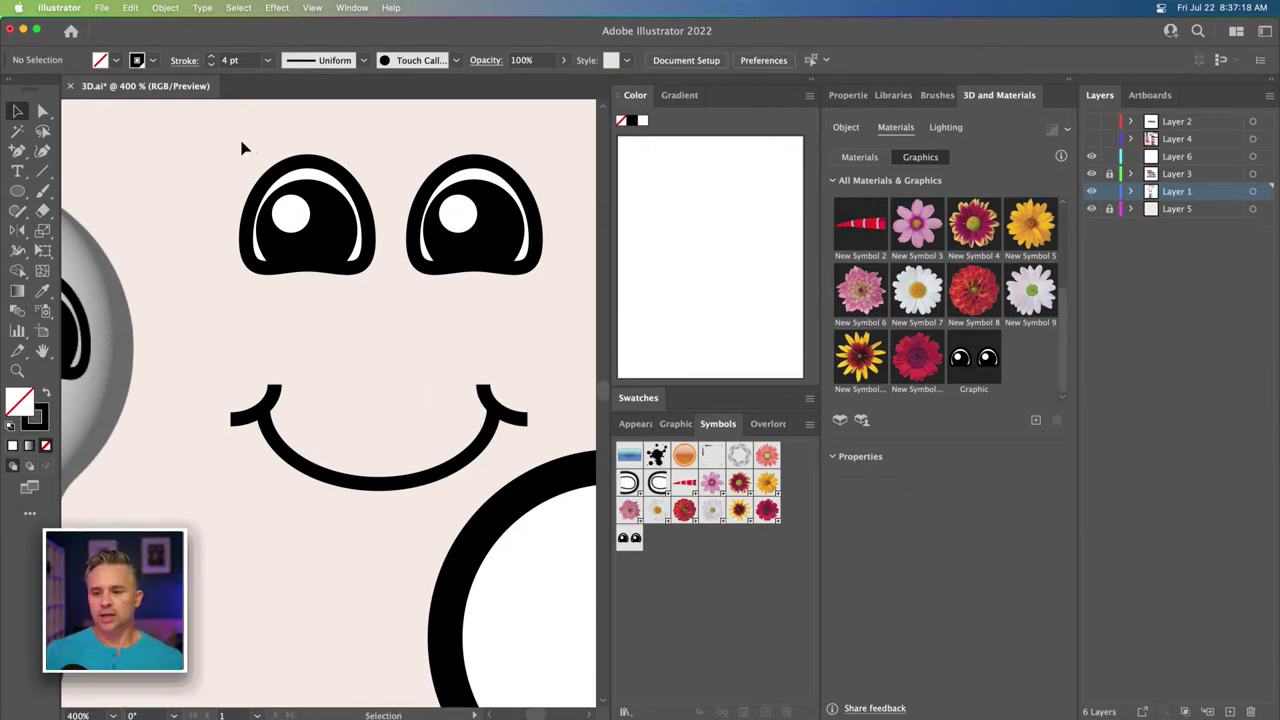
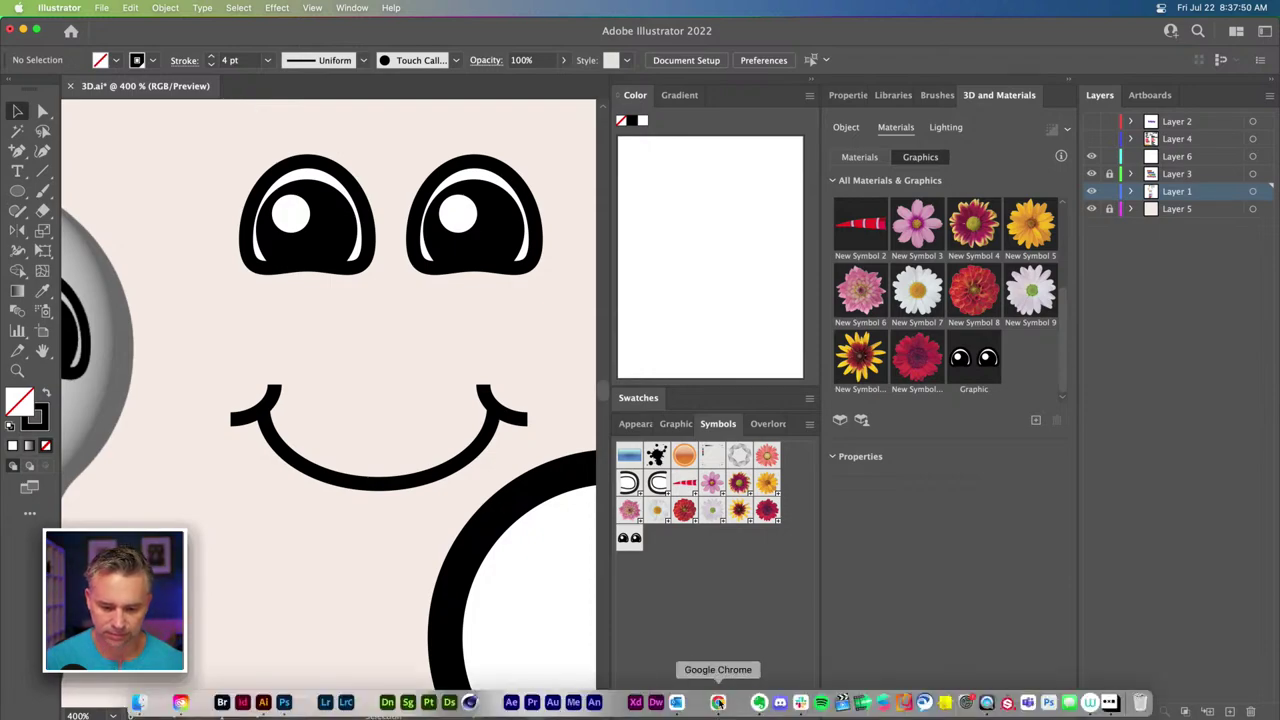
Switch to Google Chrome and open the Instagram post instagram.com/p/CgTLAesgE26 in a new tab.
left_click(719, 703)
left_click(395, 33)
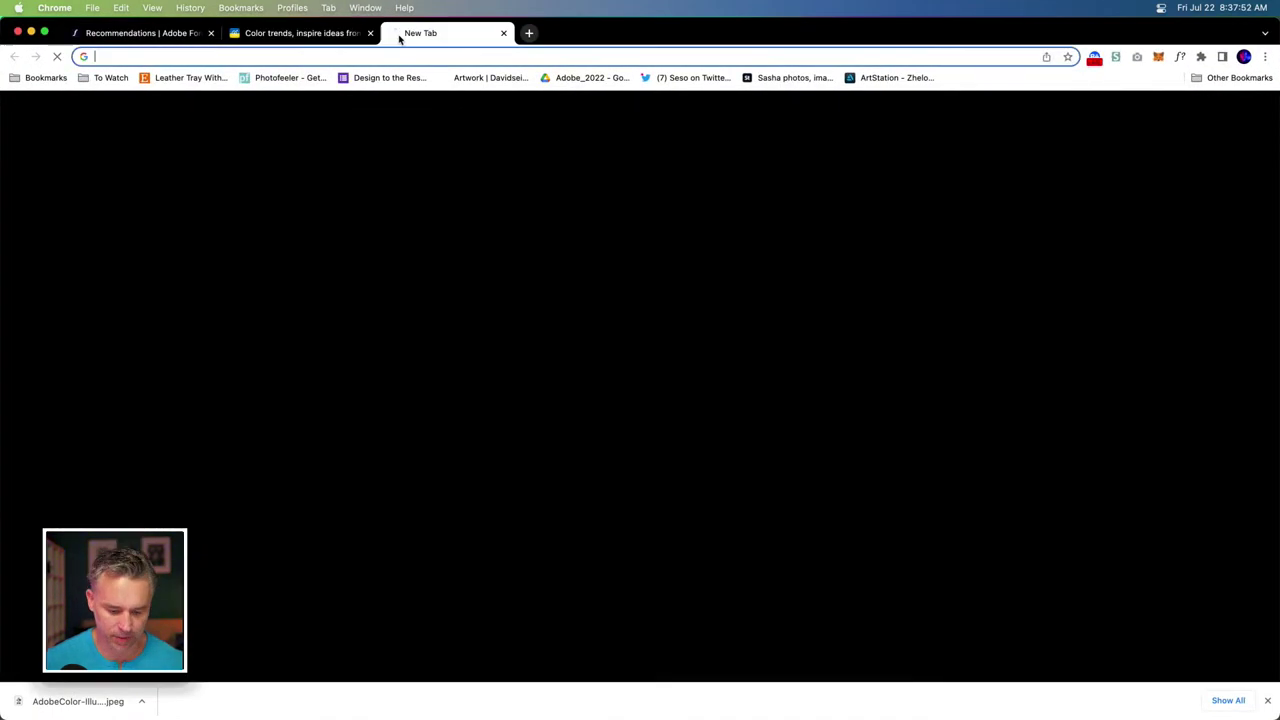
type("https://www.instagram.com/p/CgTLAesgE26/?igshid=YmMyMTA2M2Y=")
key("Return")
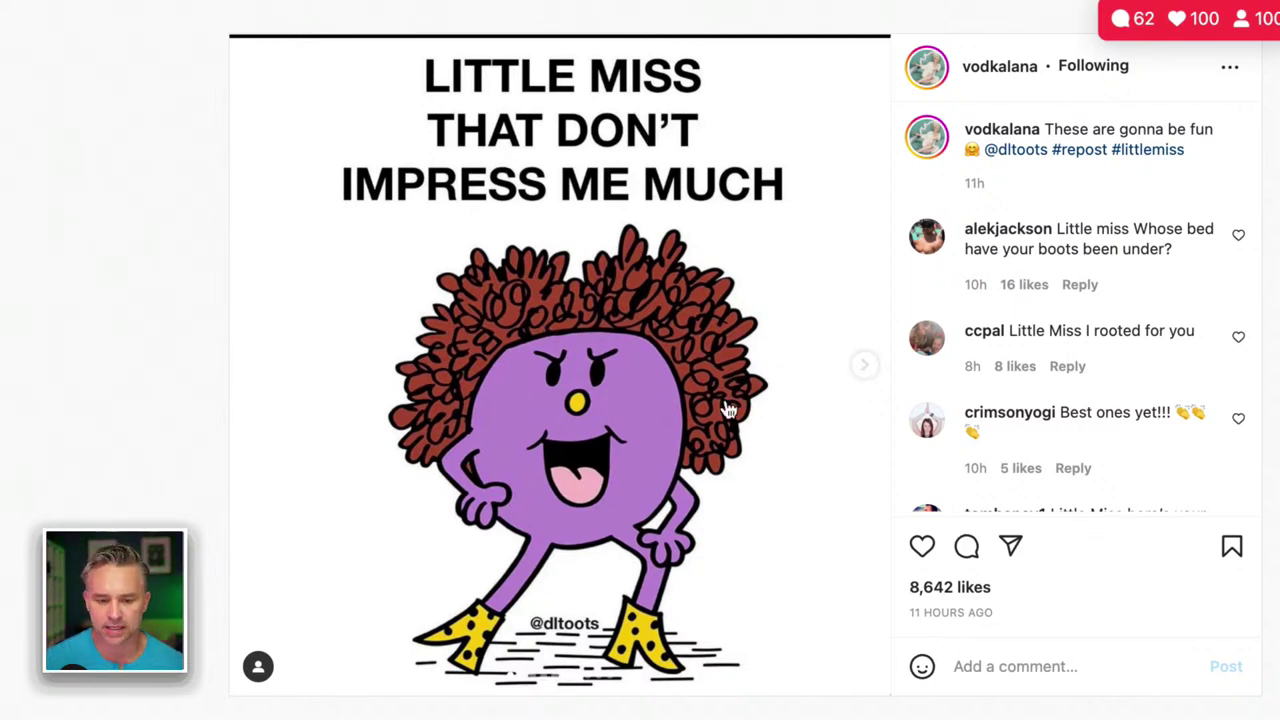
Go through the post's Little Miss cartoon images and examine how the characters' smiles are drawn.
left_click(869, 369)
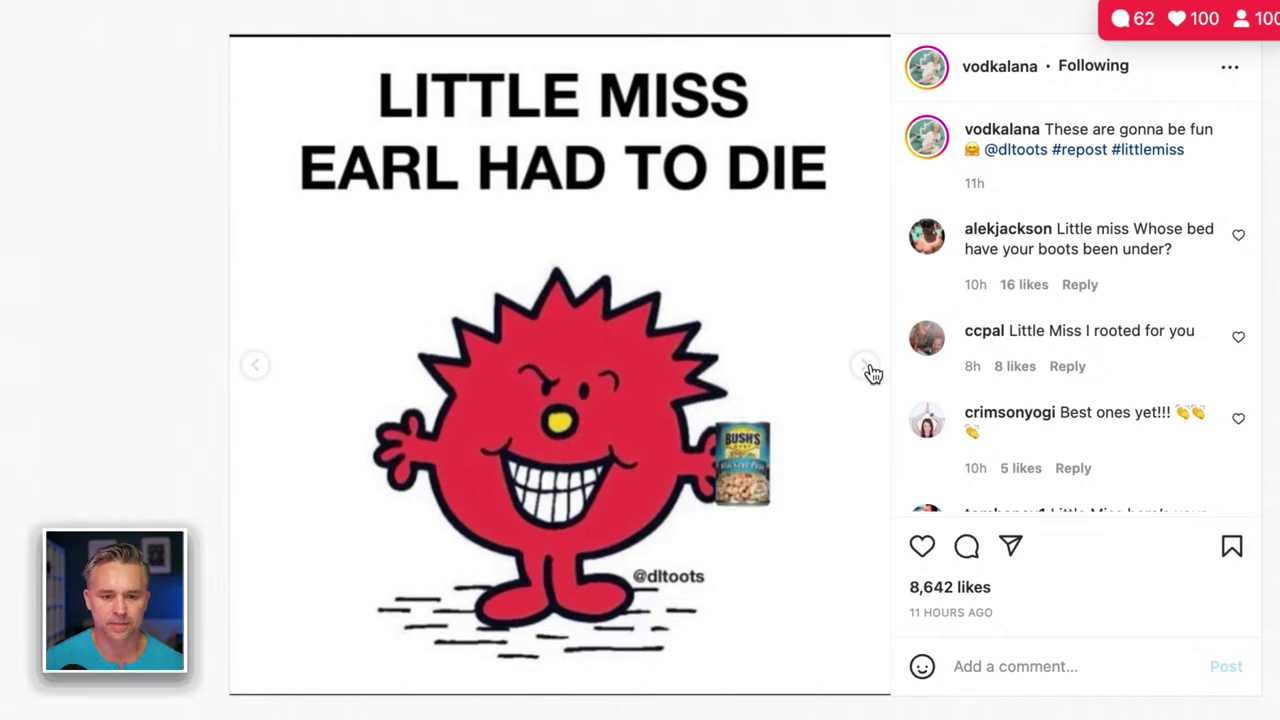
left_click(869, 369)
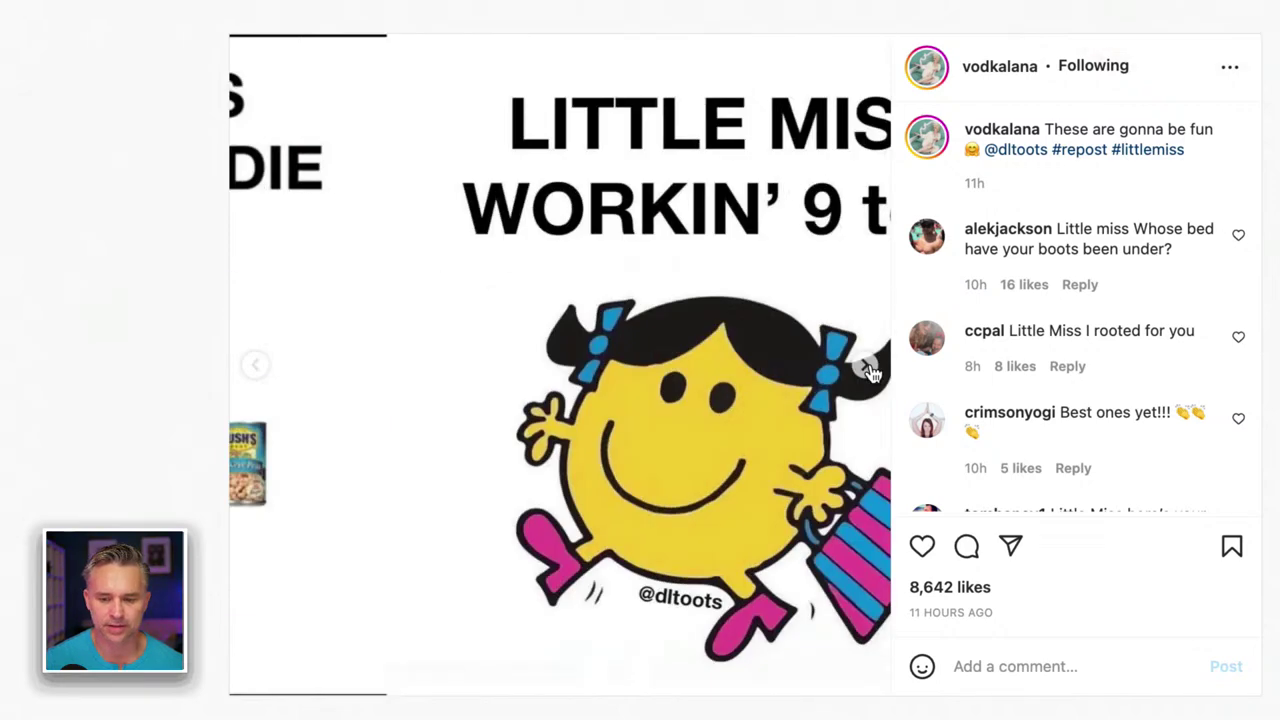
left_click(869, 369)
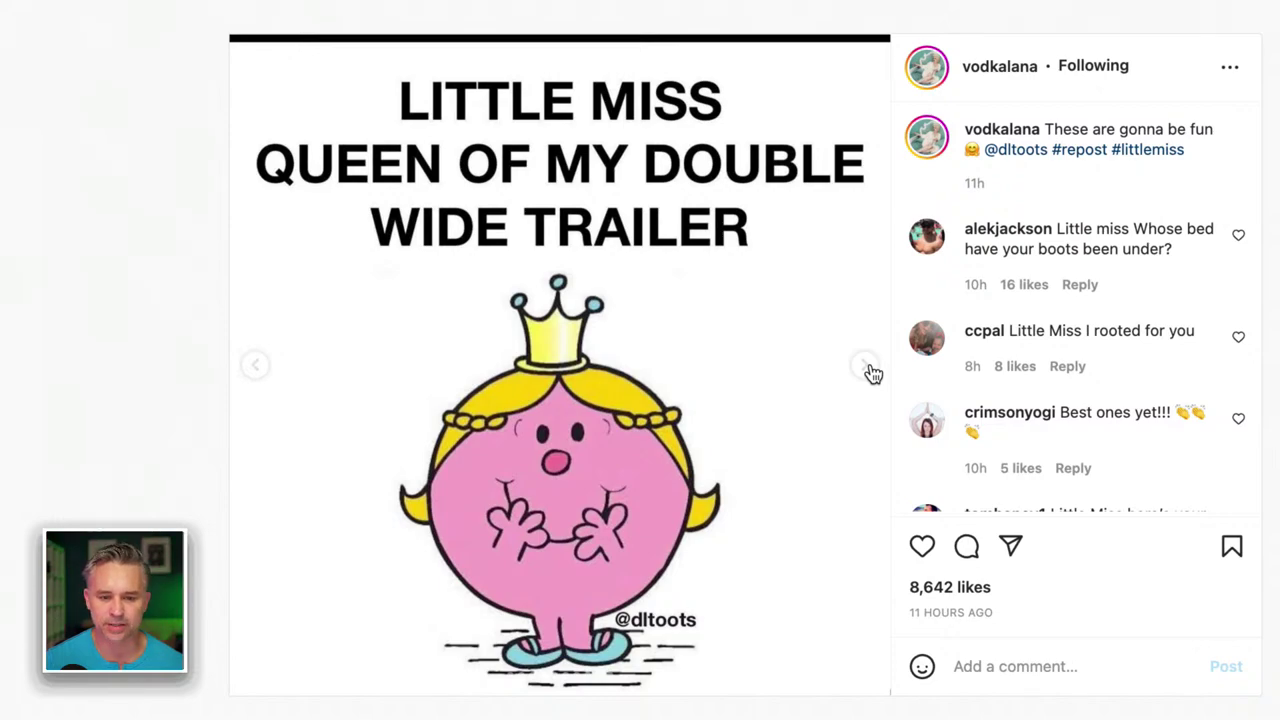
left_click(869, 369)
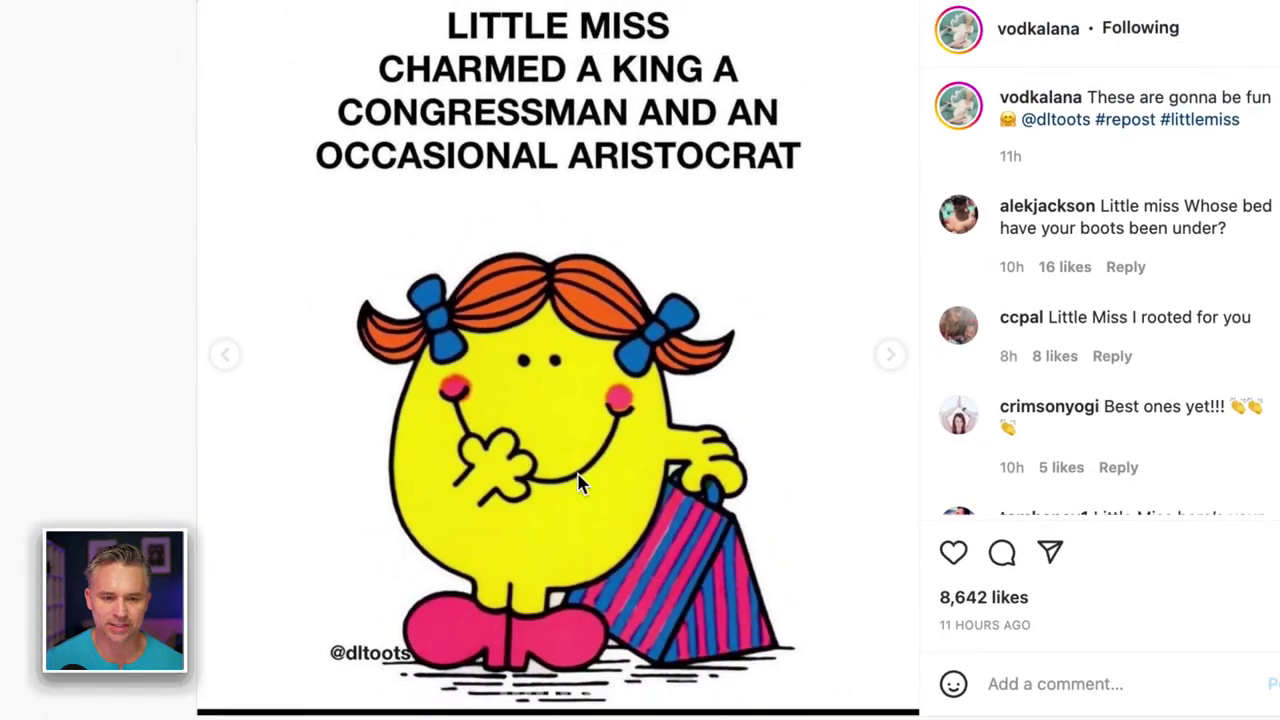
left_click(891, 355)
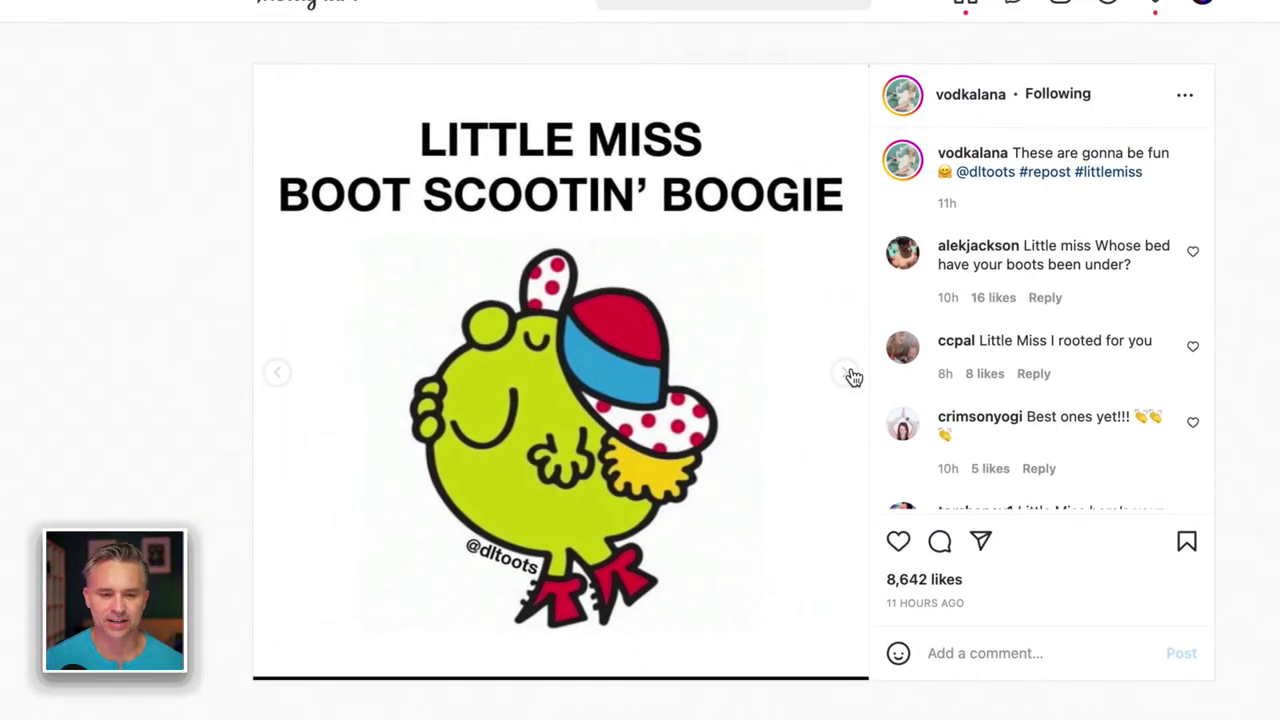
left_click(848, 373)
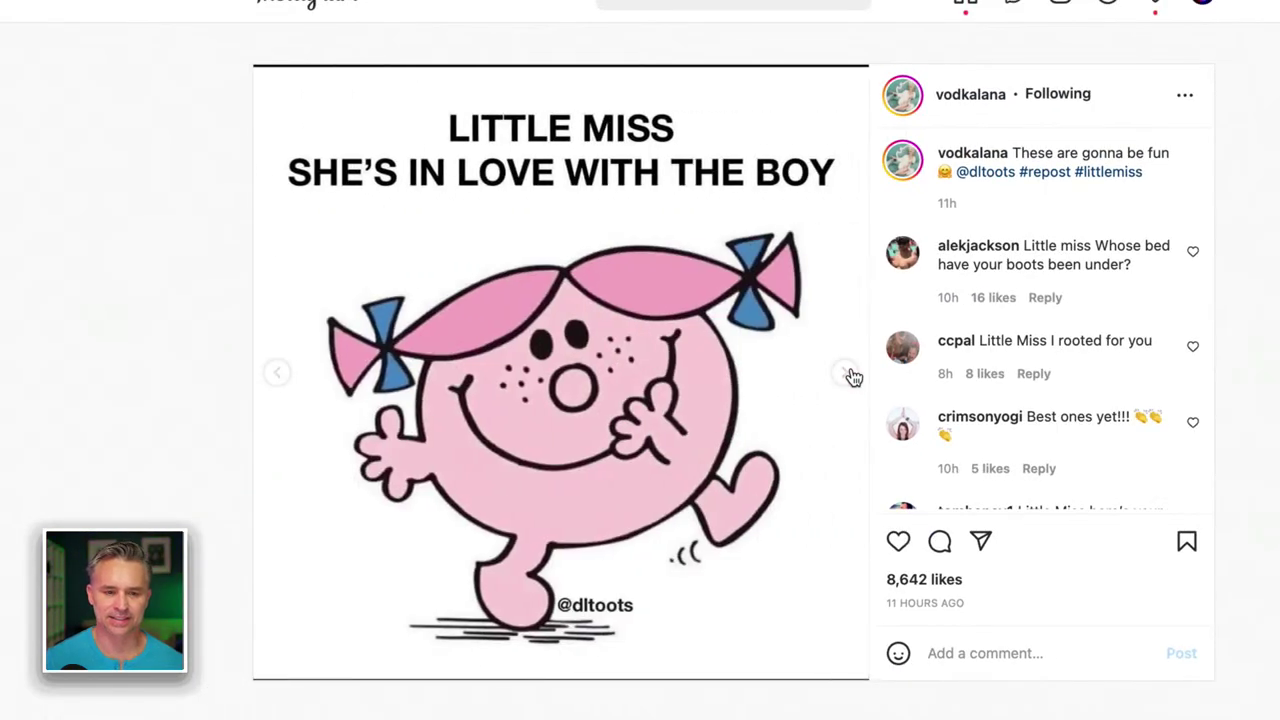
left_click(850, 375)
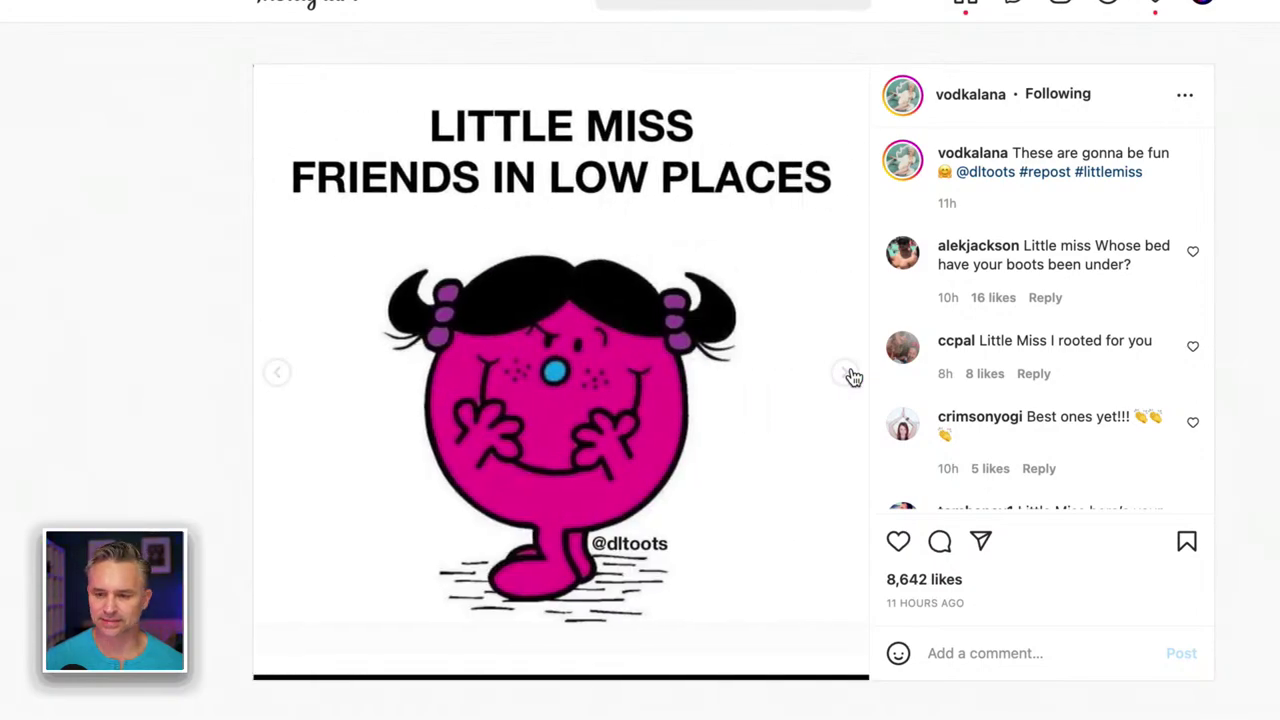
left_click(853, 377)
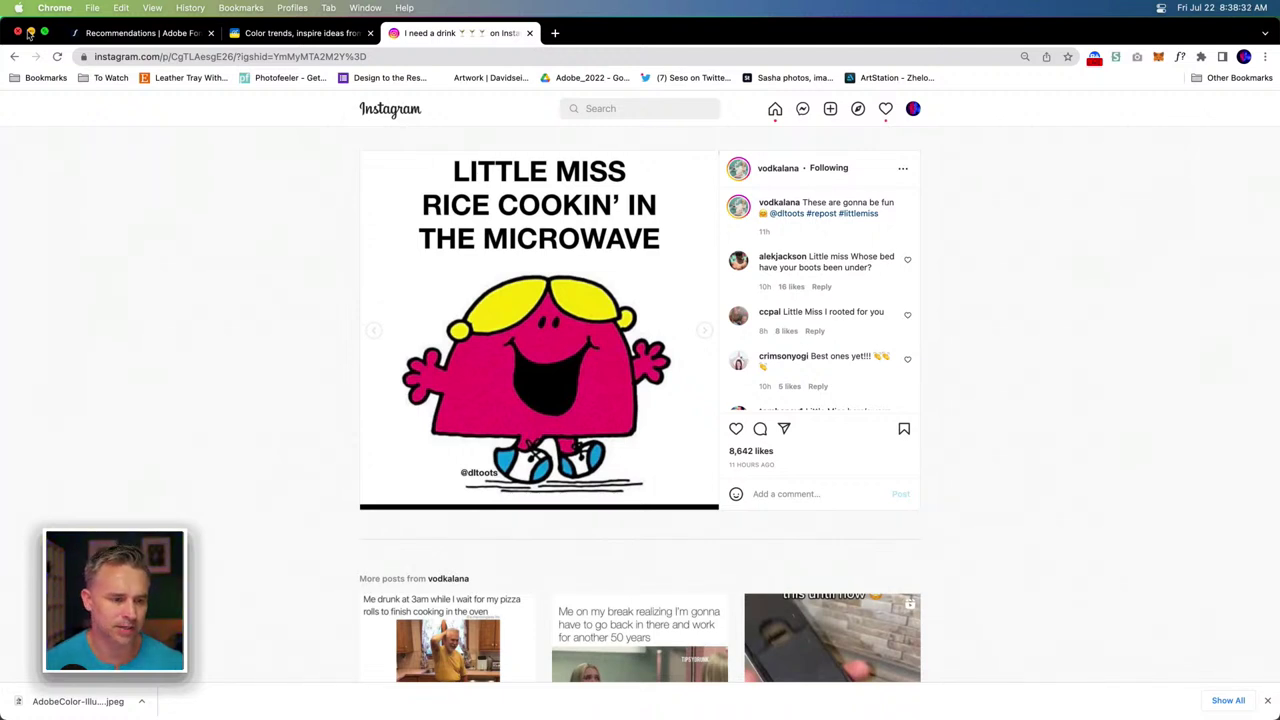
left_click(912, 110)
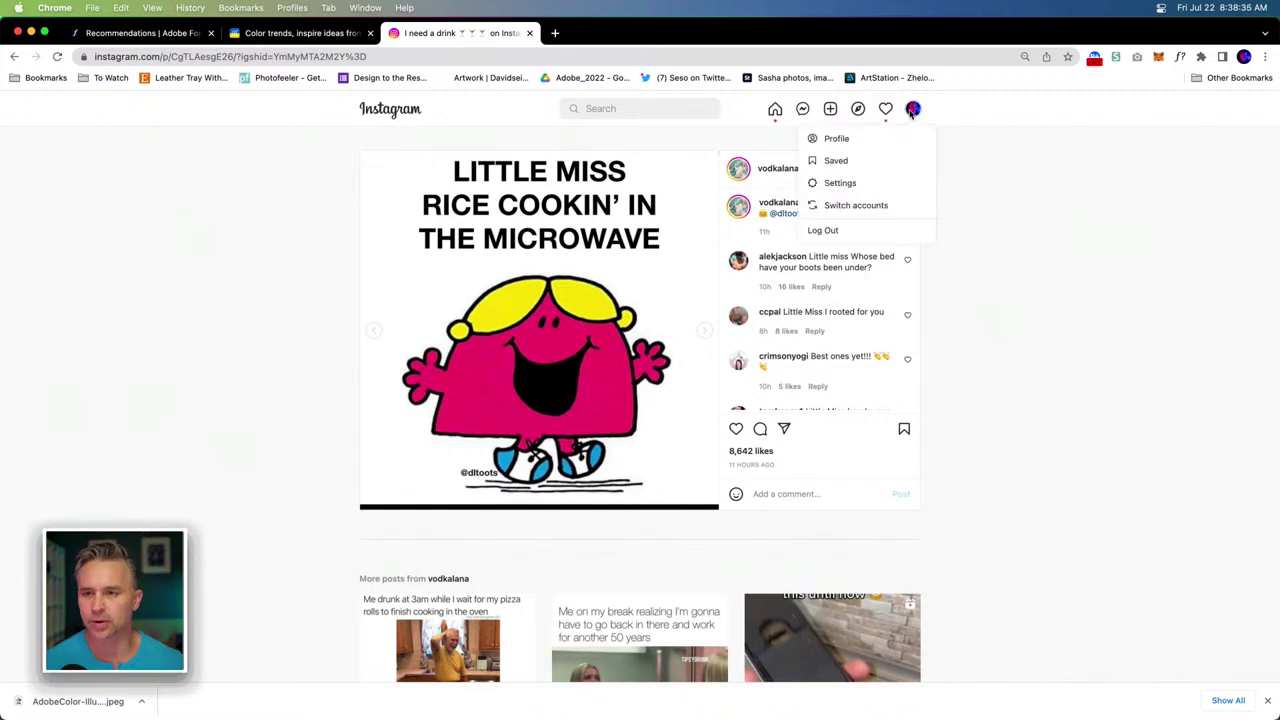
left_click(836, 138)
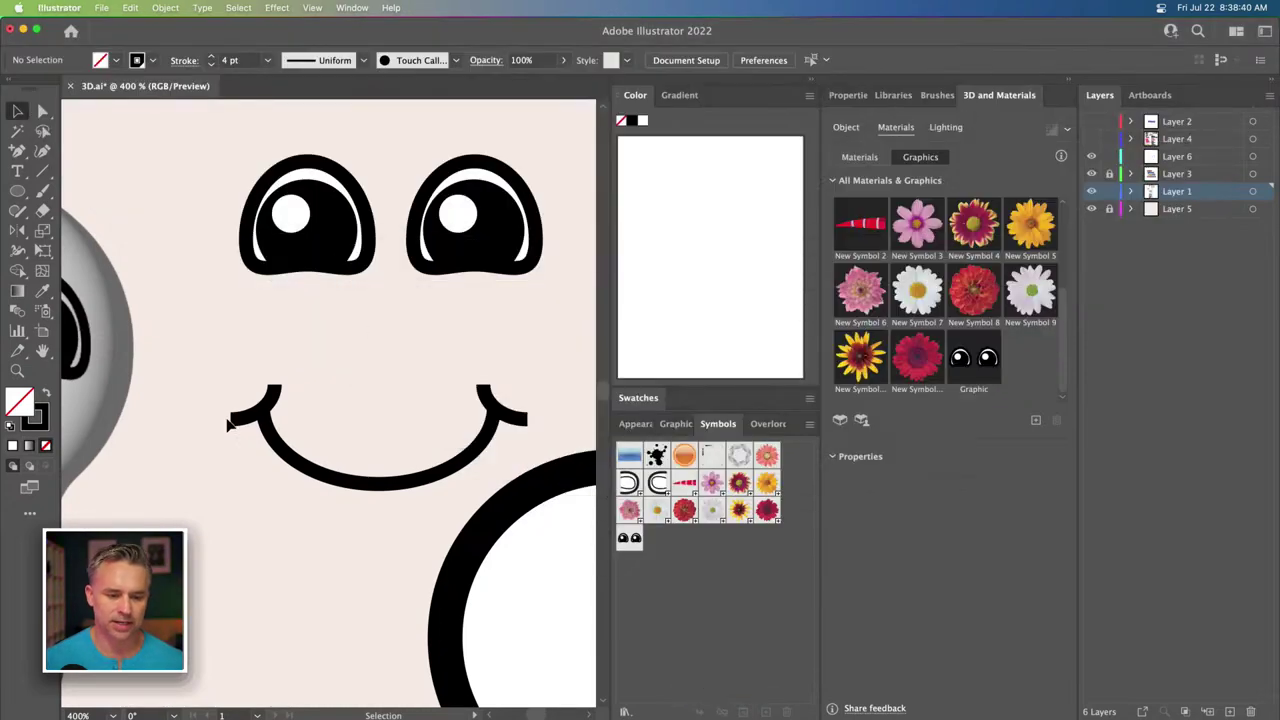
Group the smile curve with its two end curves and add the group to the 3D material graphics.
key("super+minus")
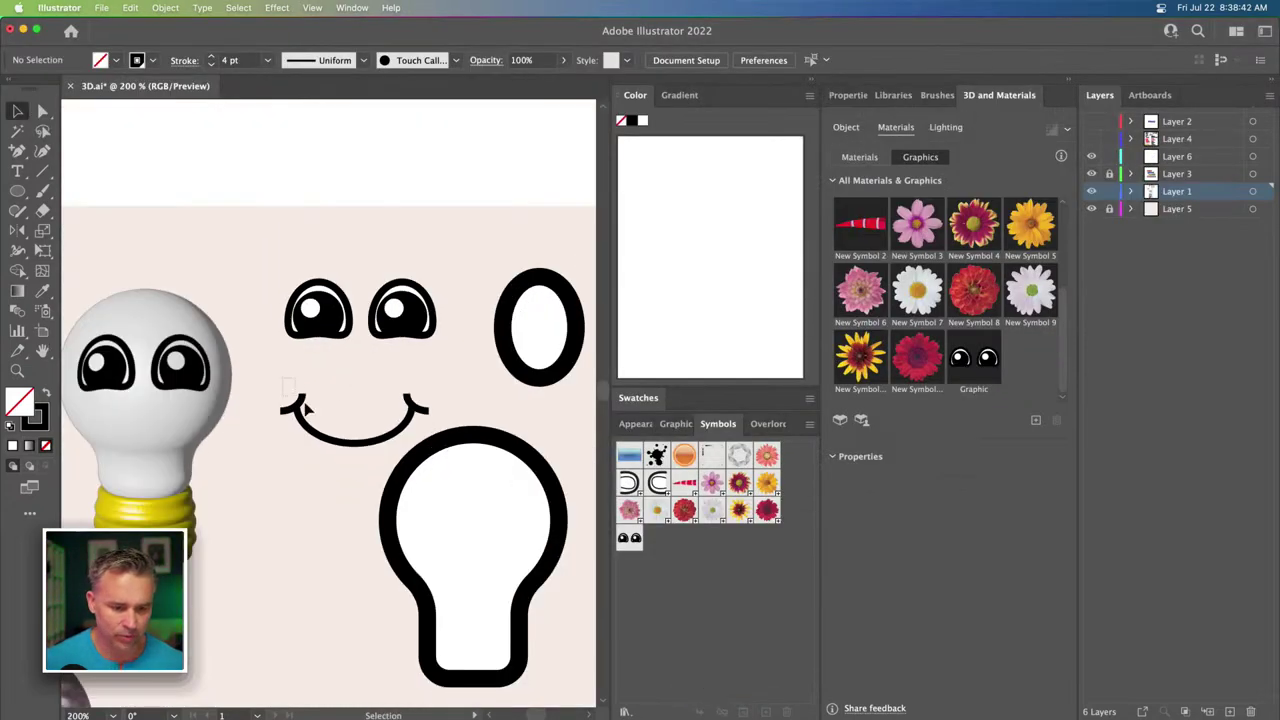
left_click_drag(300, 385, 428, 440)
key("a")
key("v")
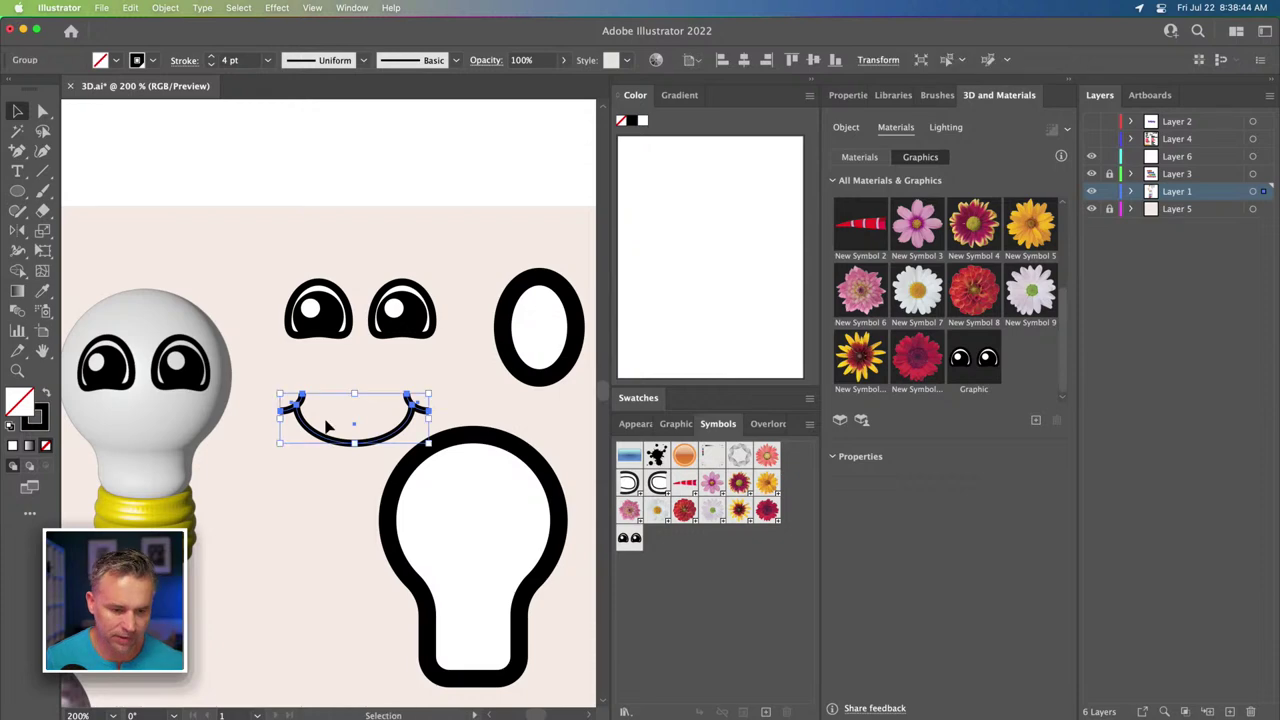
left_click_drag(320, 430, 985, 390)
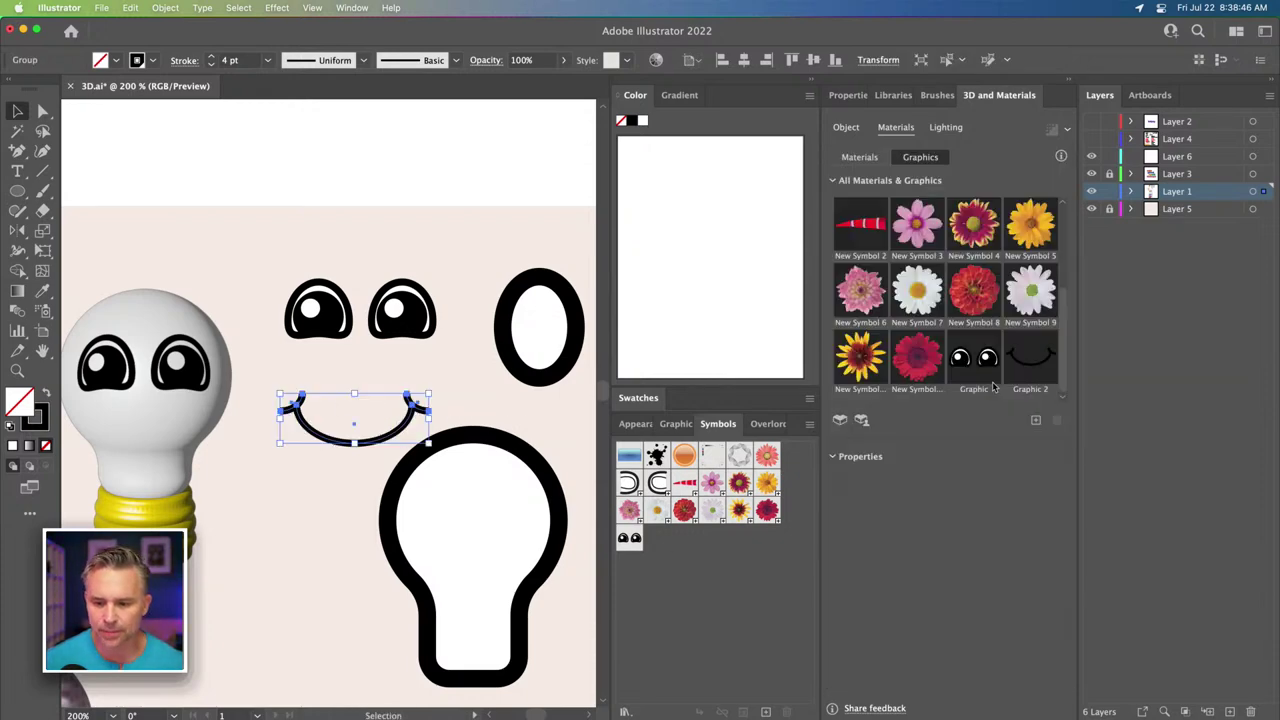
Map the smile graphic onto the white bulb below the eyes.
left_click(95, 403)
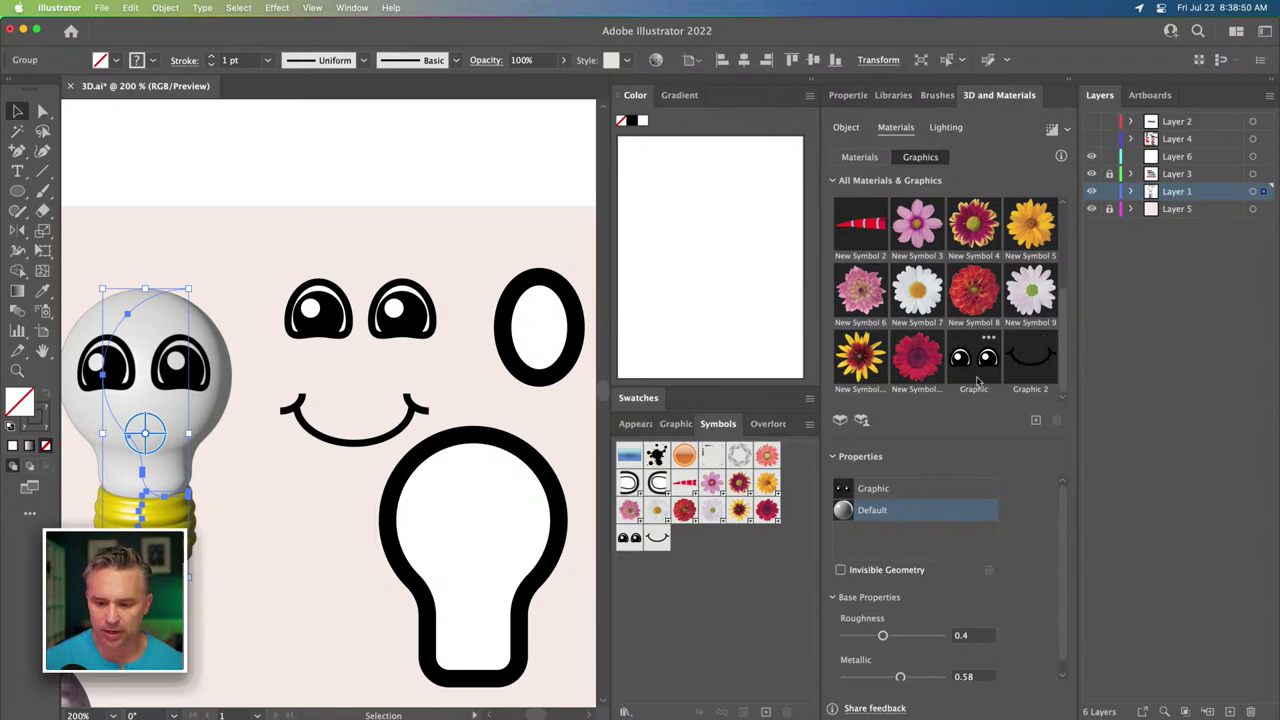
left_click(1025, 366)
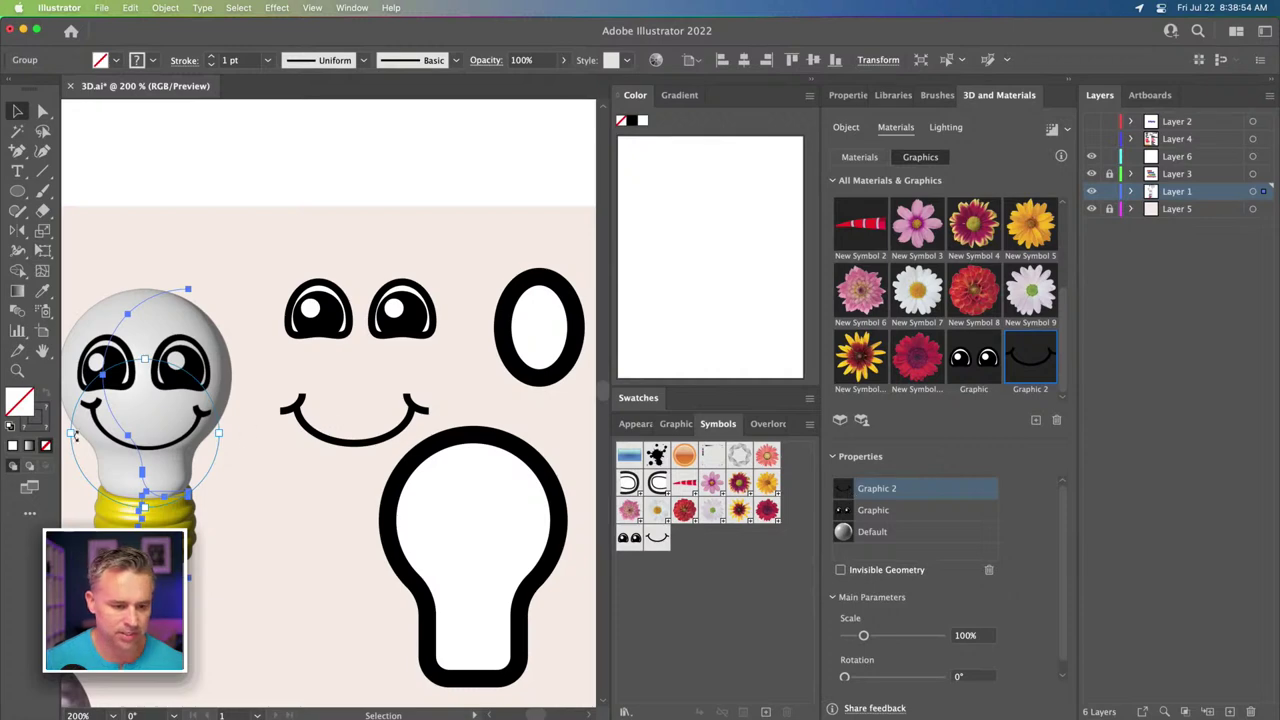
scroll(183, 263, "left", 5)
scroll(183, 263, "down", 2)
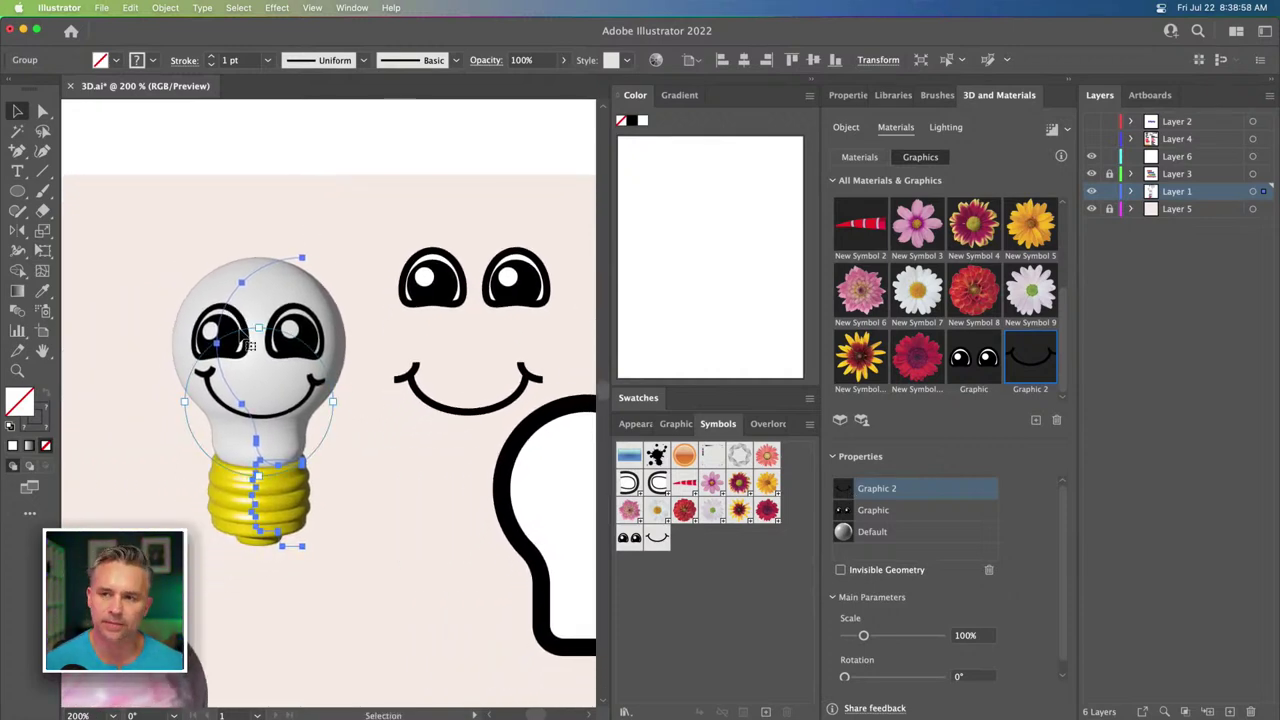
Scale the bulb's eyes graphic down to about 39% and move the smile graphic slightly up and left beneath it.
left_click(872, 511)
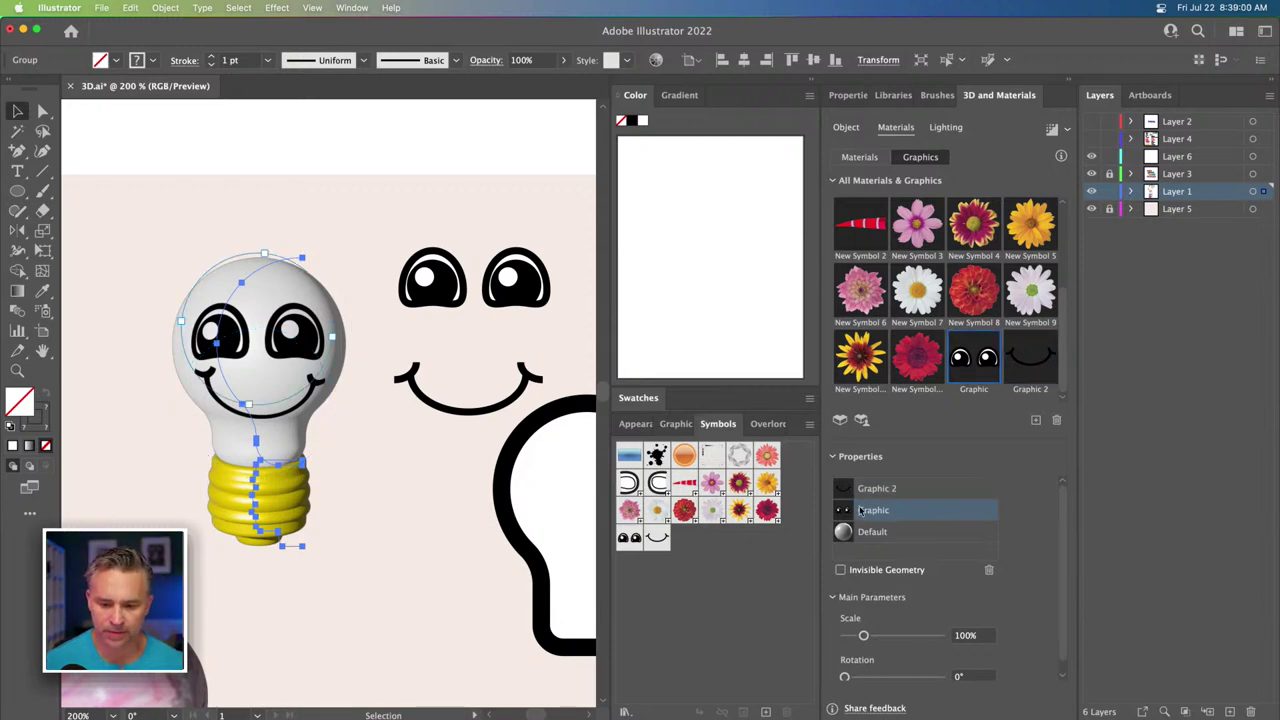
left_click_drag(264, 252, 260, 307)
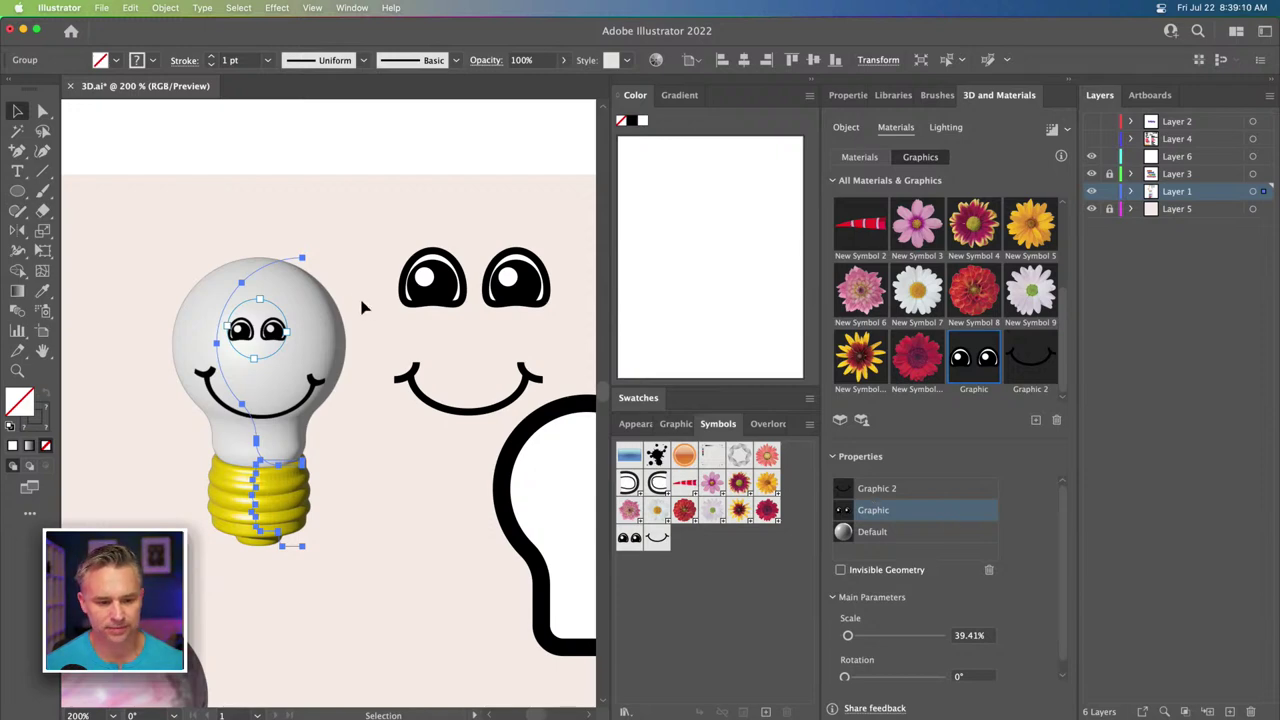
left_click(873, 490)
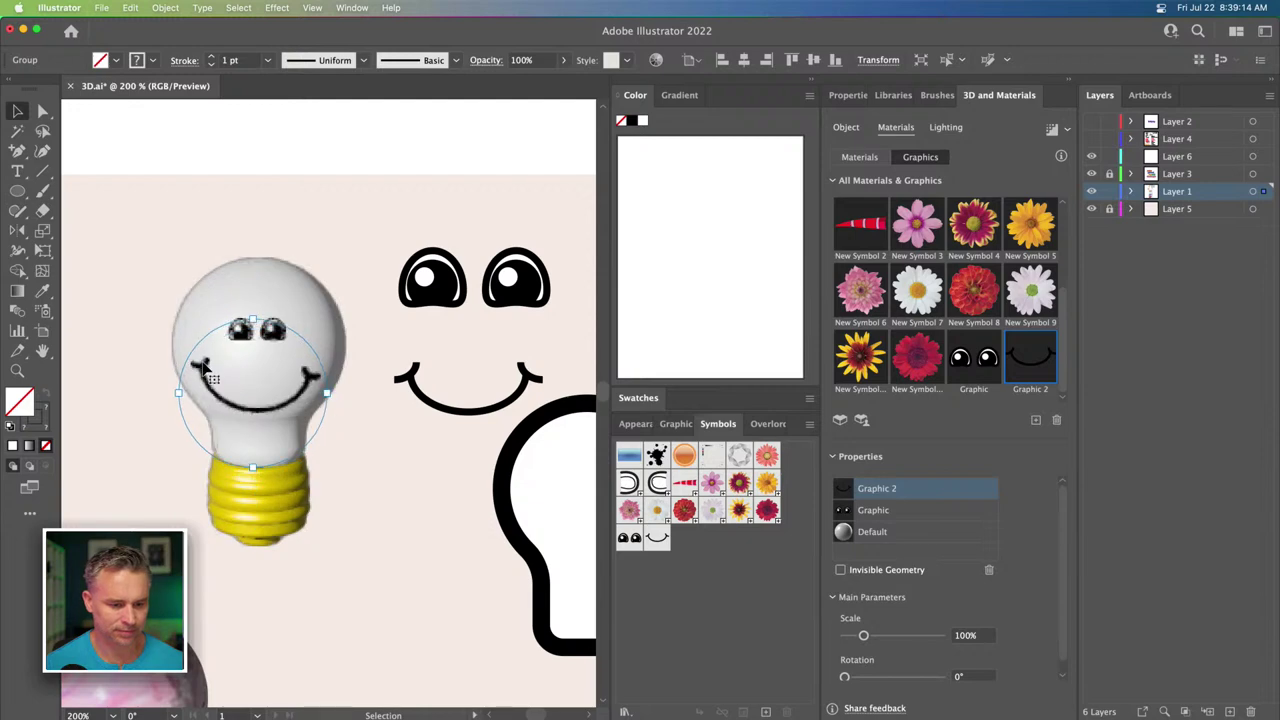
left_click(172, 174)
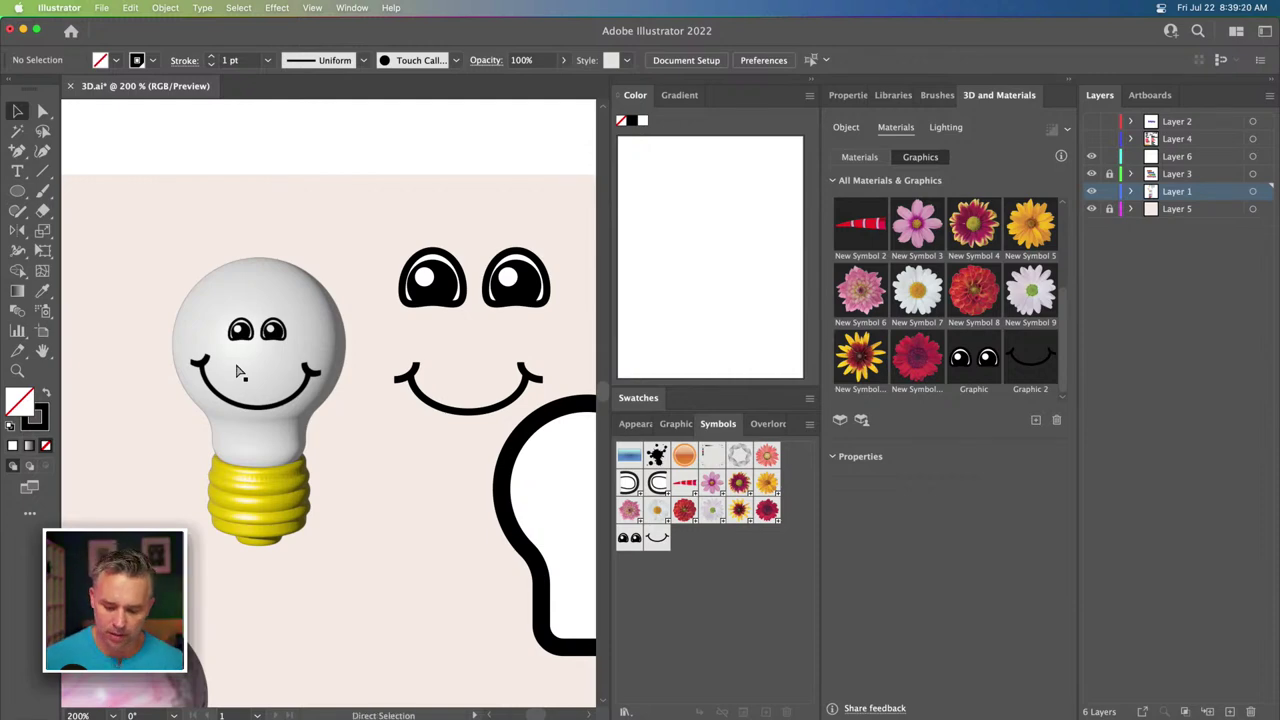
Select the white light bulb with the smiling face on the artboard.
key("super+minus")
key("super+minus")
key("super+minus")
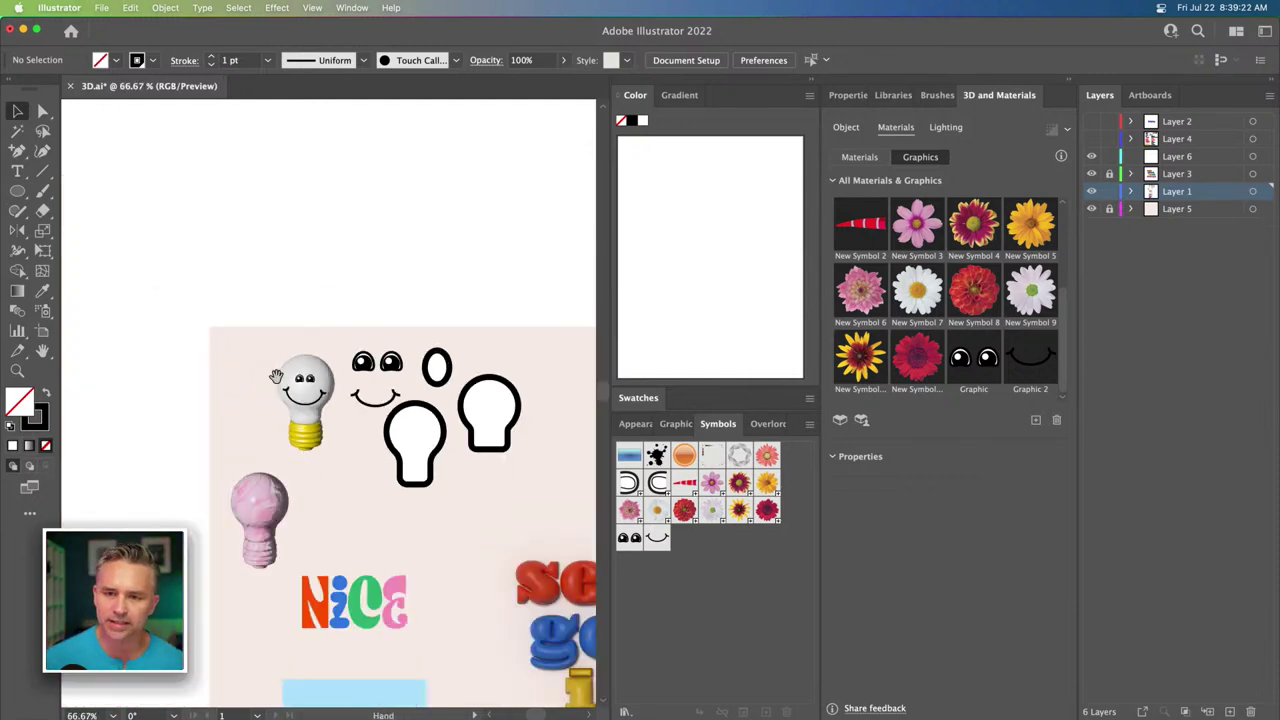
scroll(235, 370, "down", 3)
scroll(235, 370, "right", 3)
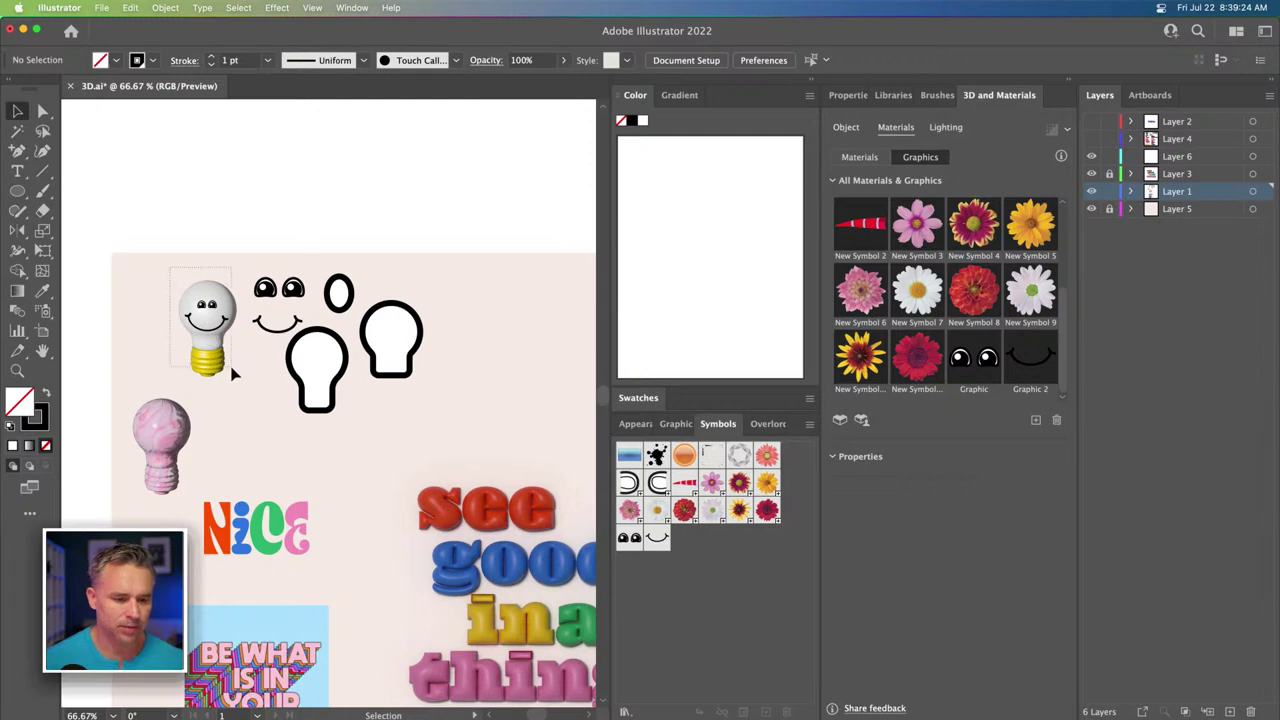
Move the smiling light bulb beside the end of the word "see" and scale it down to about the text line's height.
left_click(212, 338)
left_click_drag(178, 284, 481, 360)
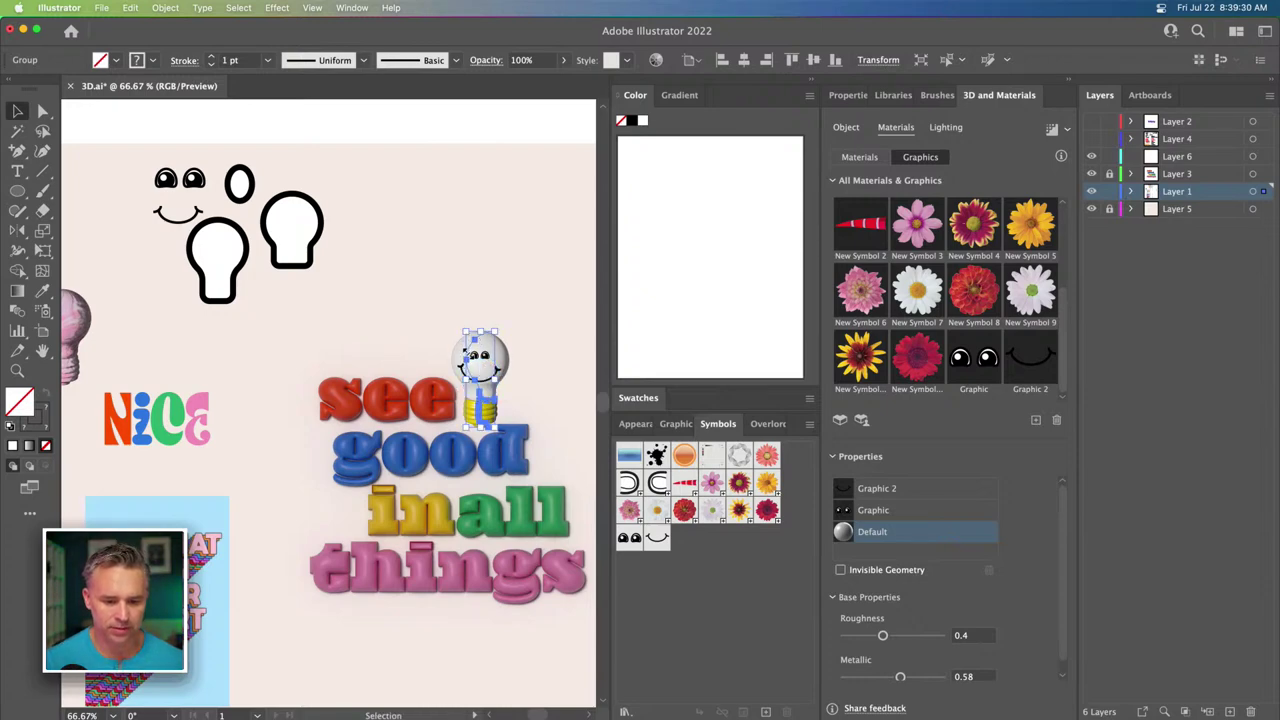
key("super+shift+a")
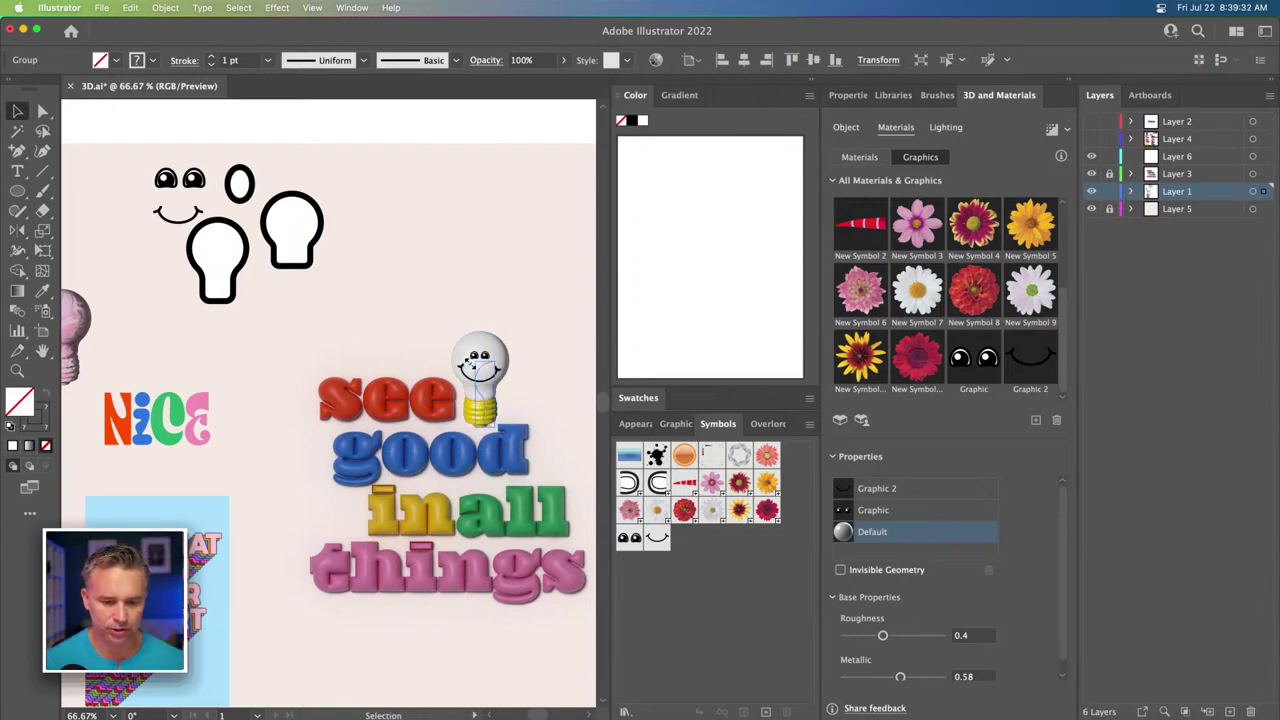
key("super+z")
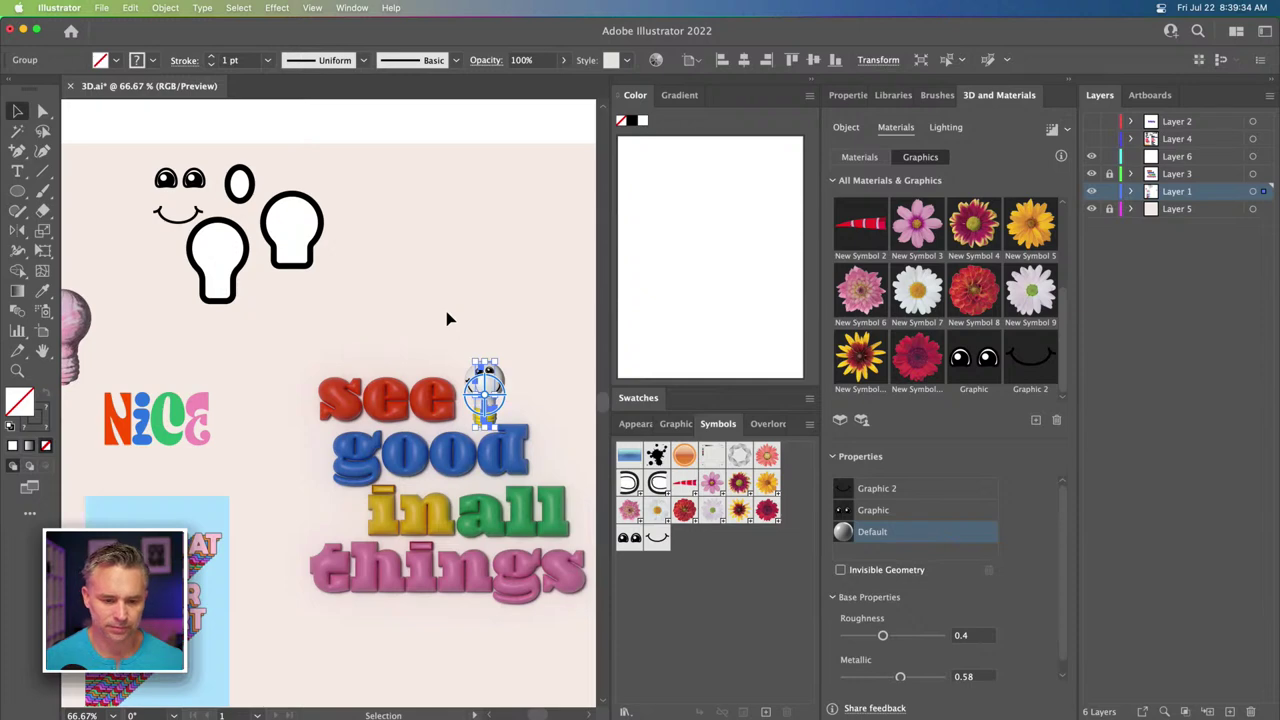
key("super+shift+a")
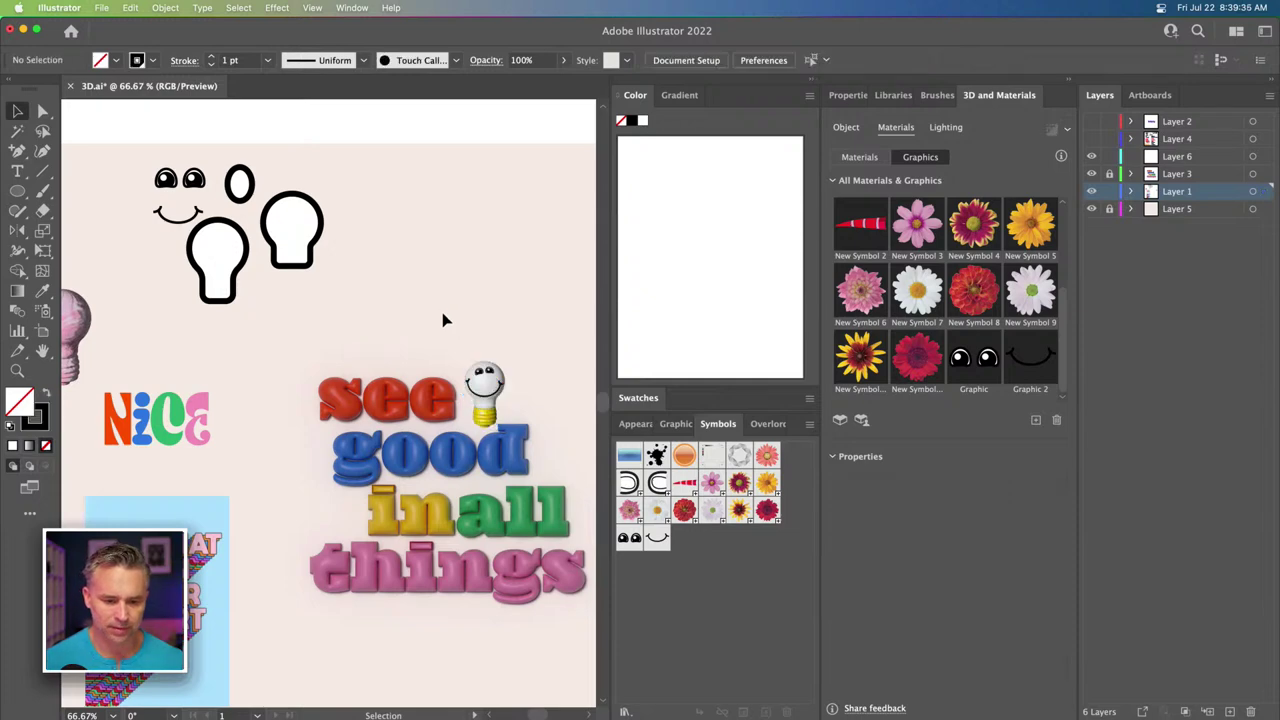
Move the eyes graphic slightly down on the light bulb so it sits just above the smile.
left_click(479, 396)
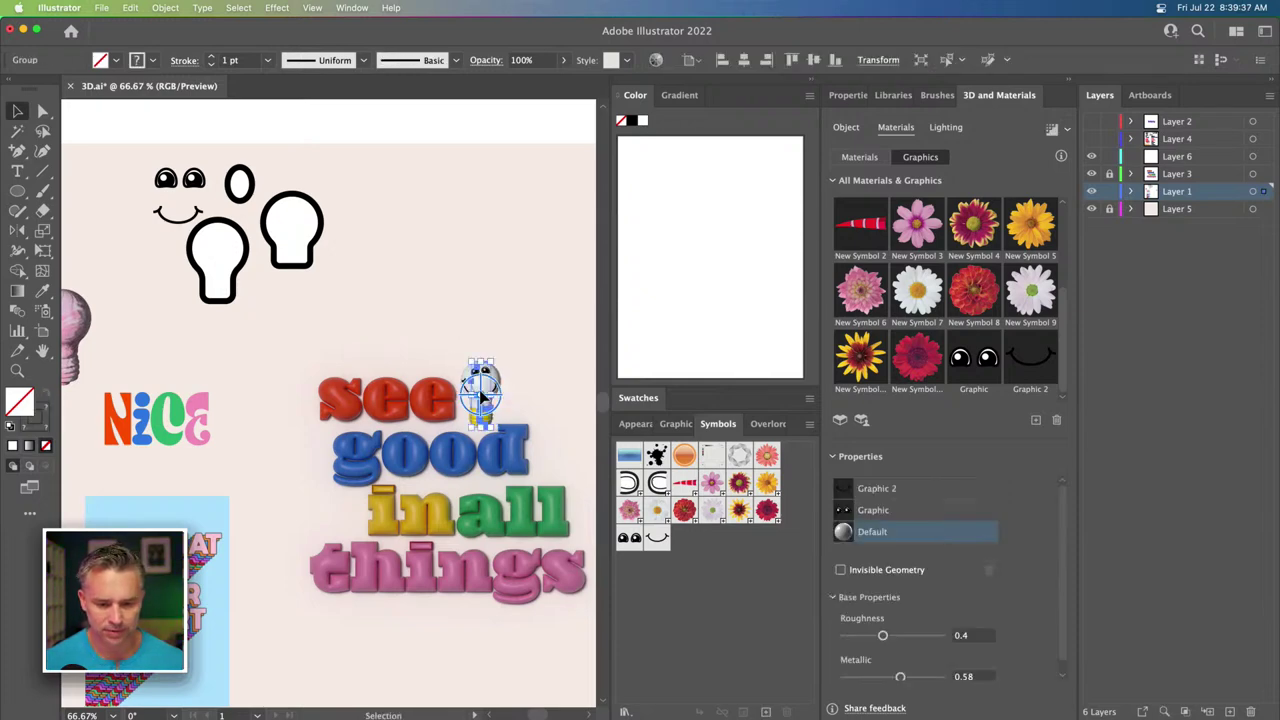
left_click(874, 510)
key("super+equal")
key("super+equal")
key("super+equal")
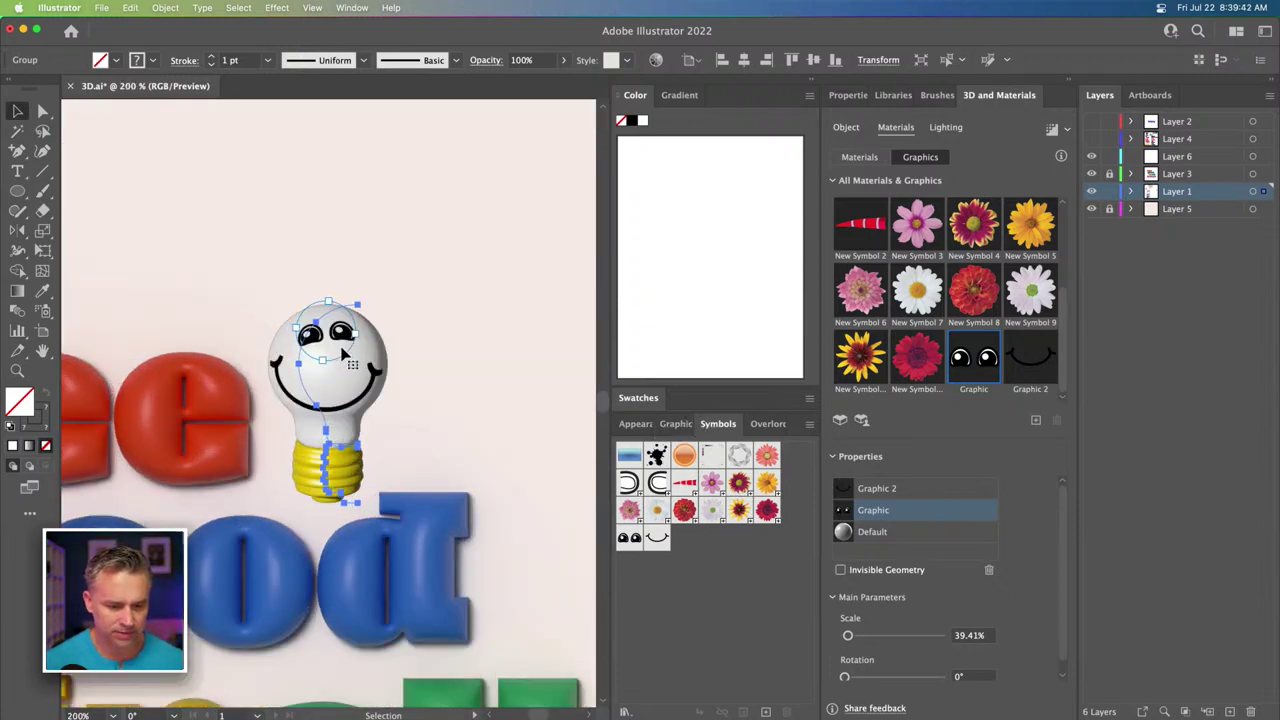
left_click_drag(343, 357, 342, 352)
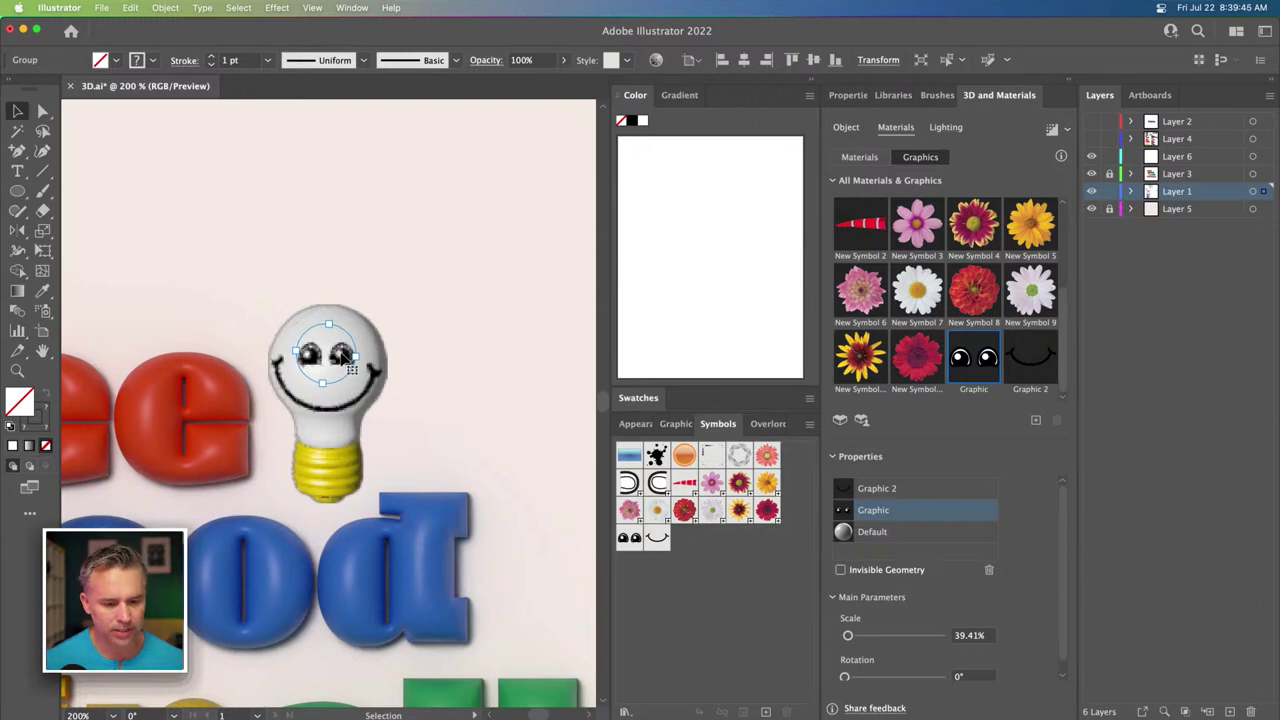
Scale down the smile graphic, Graphic 2, on the light bulb so the mouth fits within the bulb's face.
left_click(913, 490)
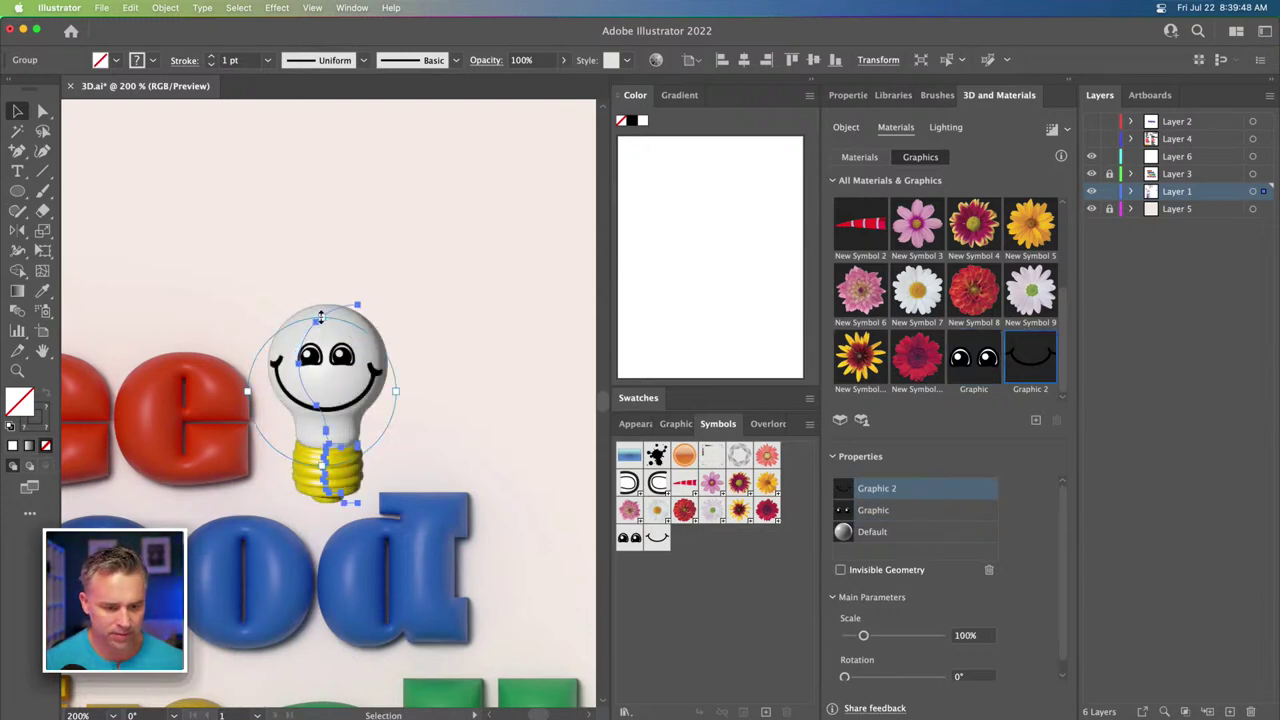
left_click_drag(321, 320, 322, 339)
left_click(240, 280)
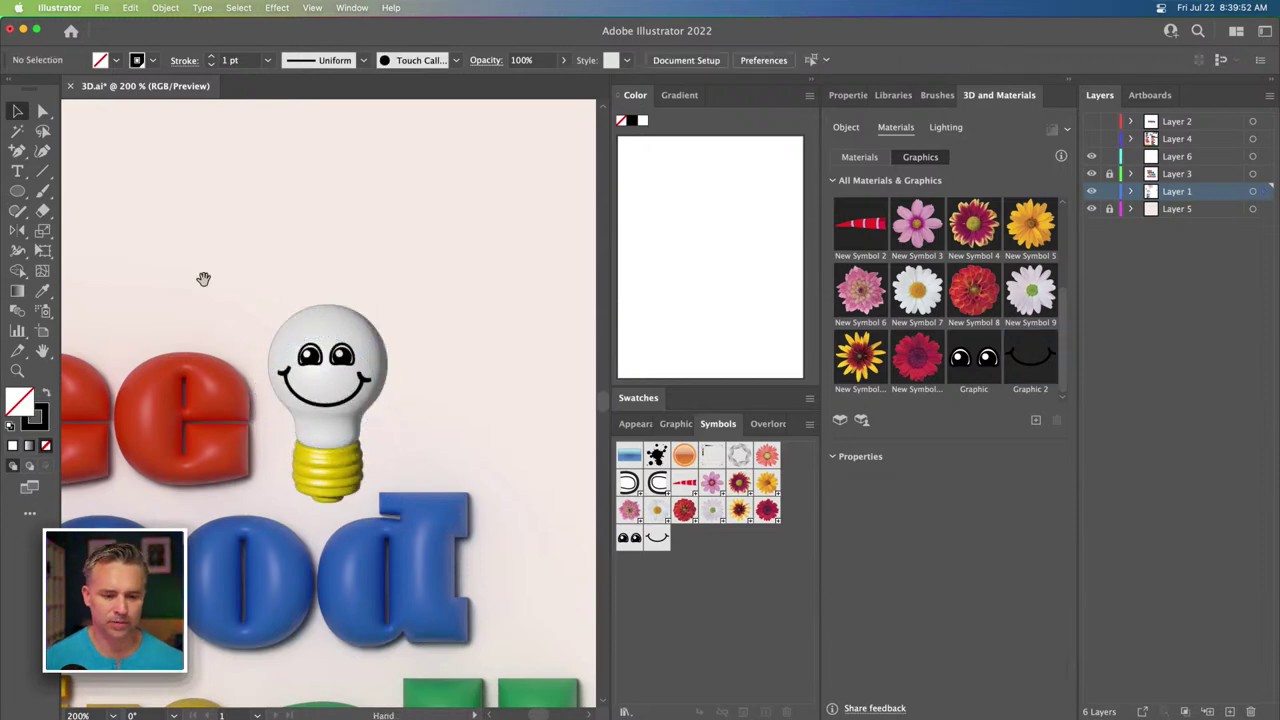
Hide the light bulb group's 3D and Materials effect to expose its flat profile paths.
left_click_drag(203, 277, 334, 106)
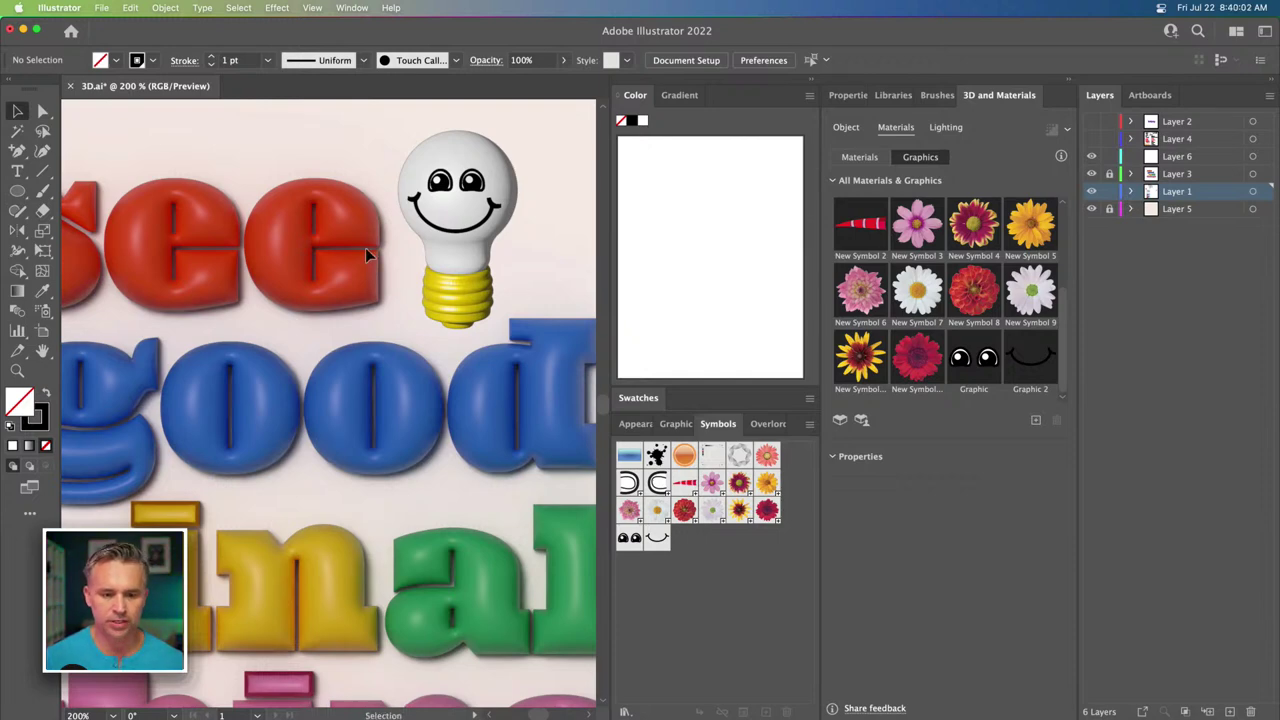
left_click(445, 275)
left_click(43, 111)
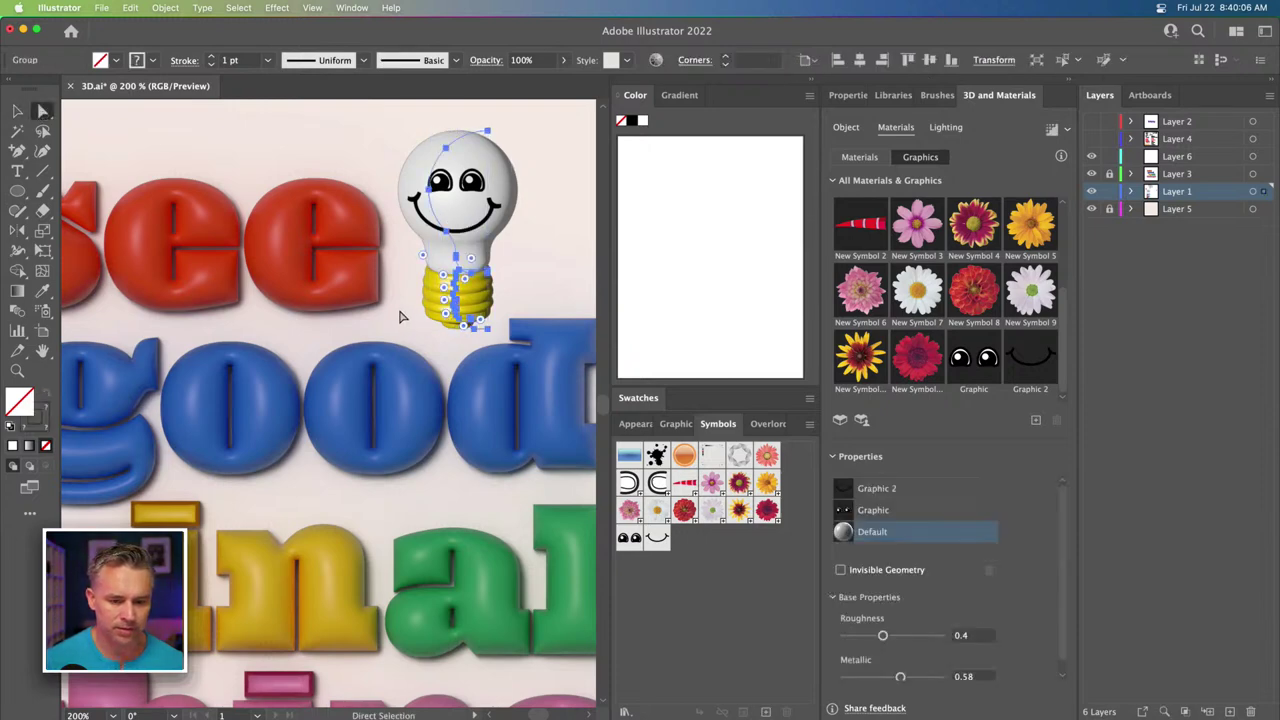
left_click(401, 318)
left_click(446, 265)
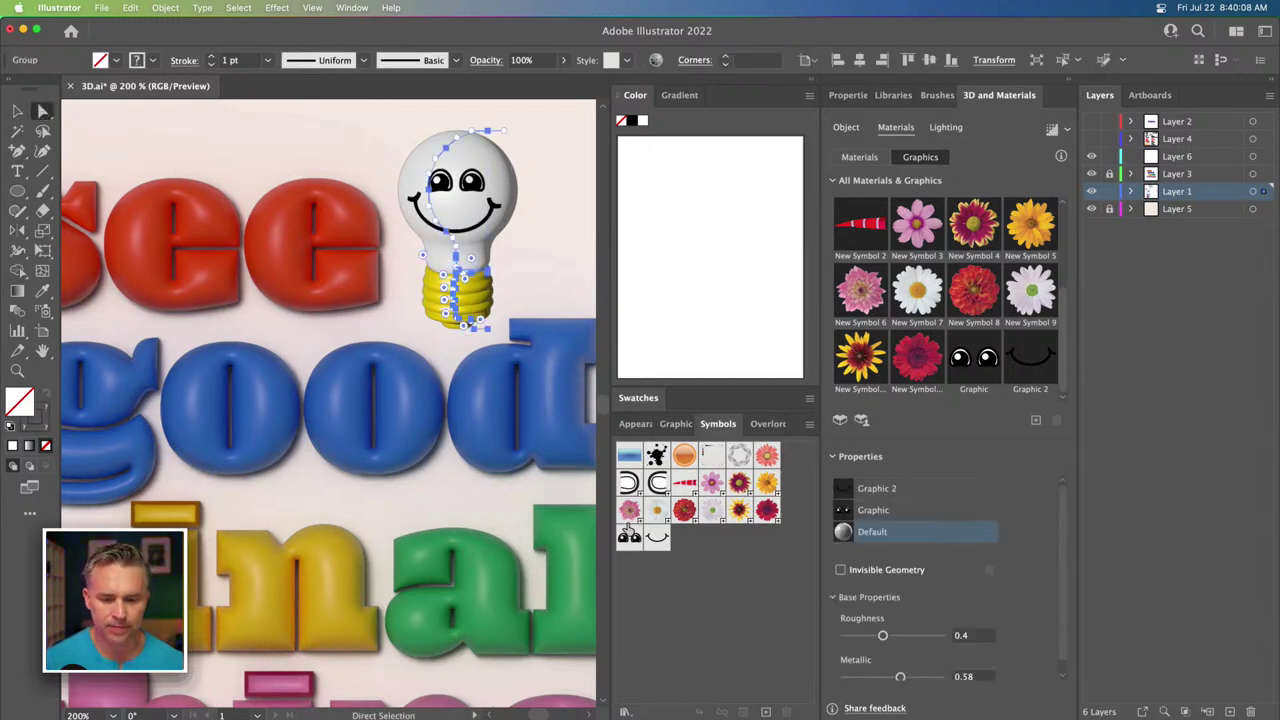
left_click(635, 423)
left_click(626, 494)
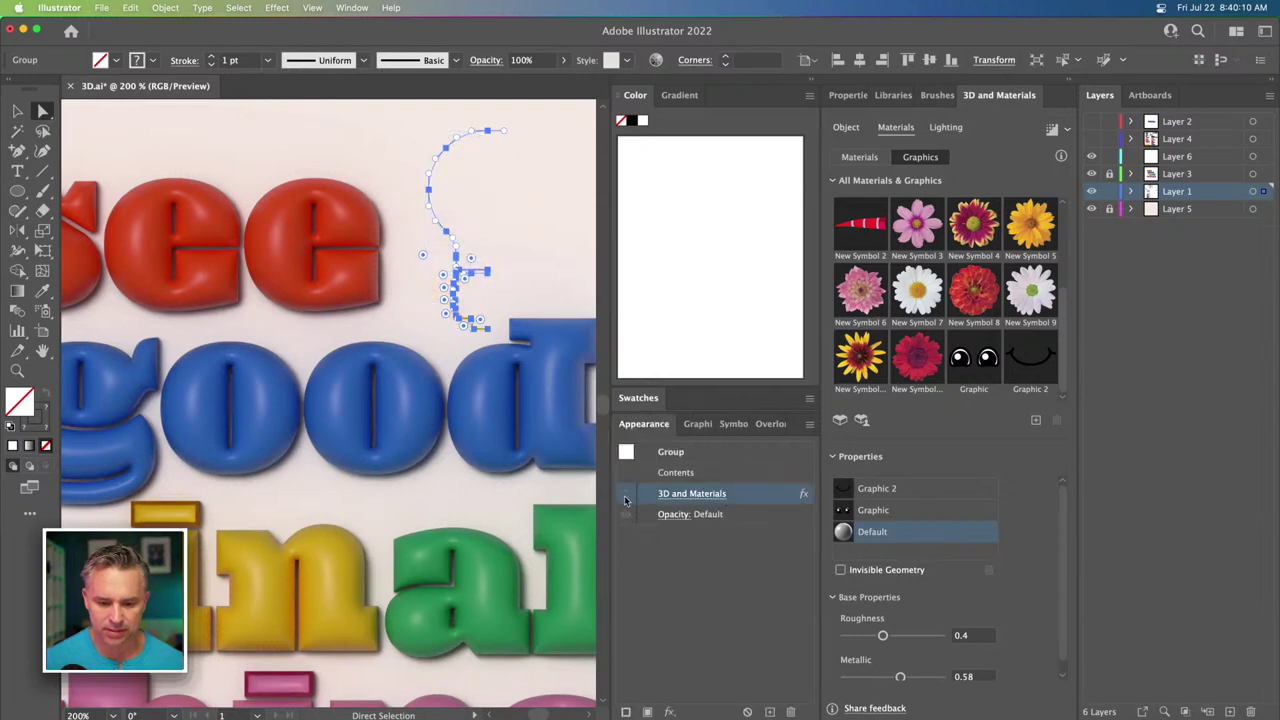
Isolate the light bulb group and select the yellow profile path of its screw base.
key("super+equal")
key("super+equal")
key("super+equal")
key("super+equal")
key("super+equal")
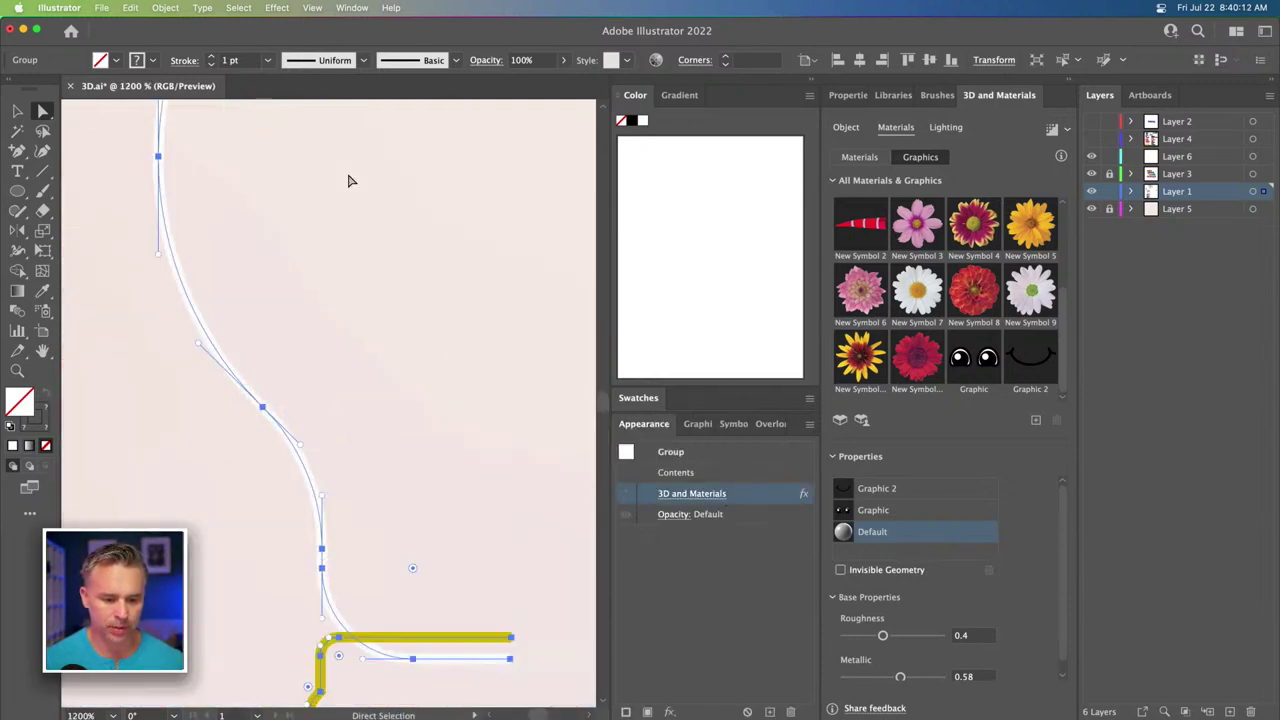
left_click_drag(333, 354, 299, 54)
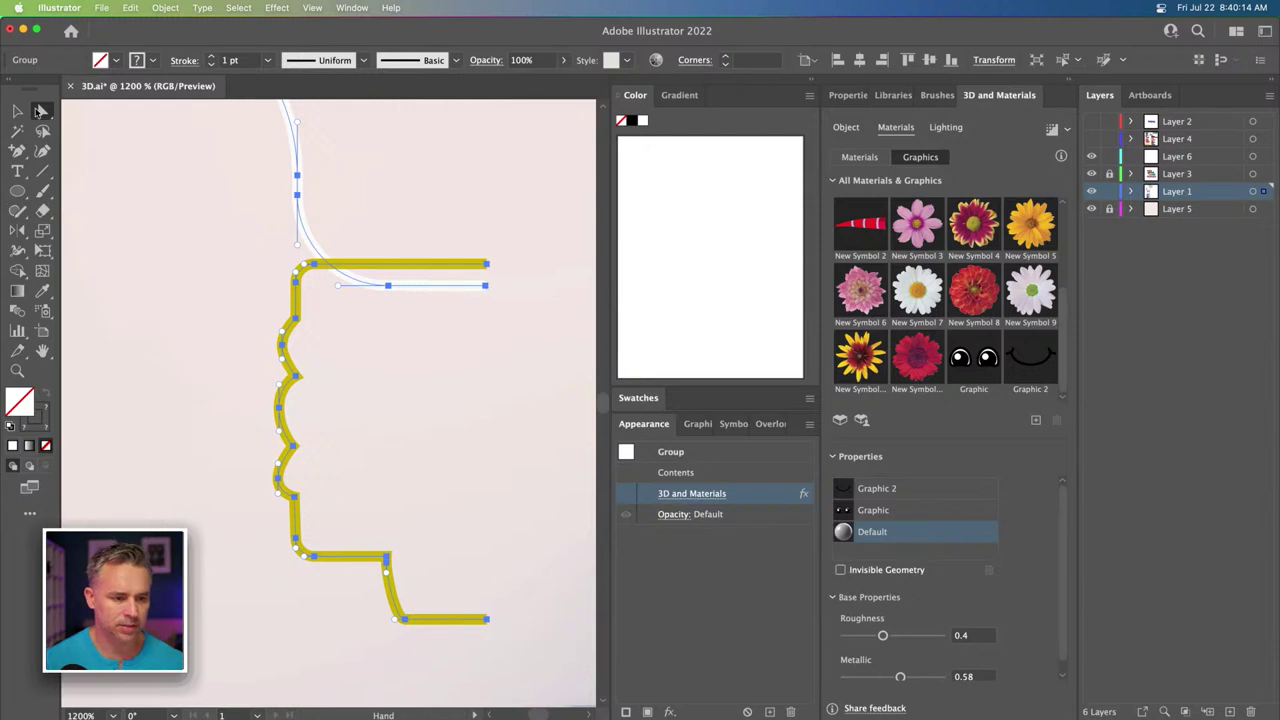
key("v")
left_click(210, 262)
left_click(300, 294)
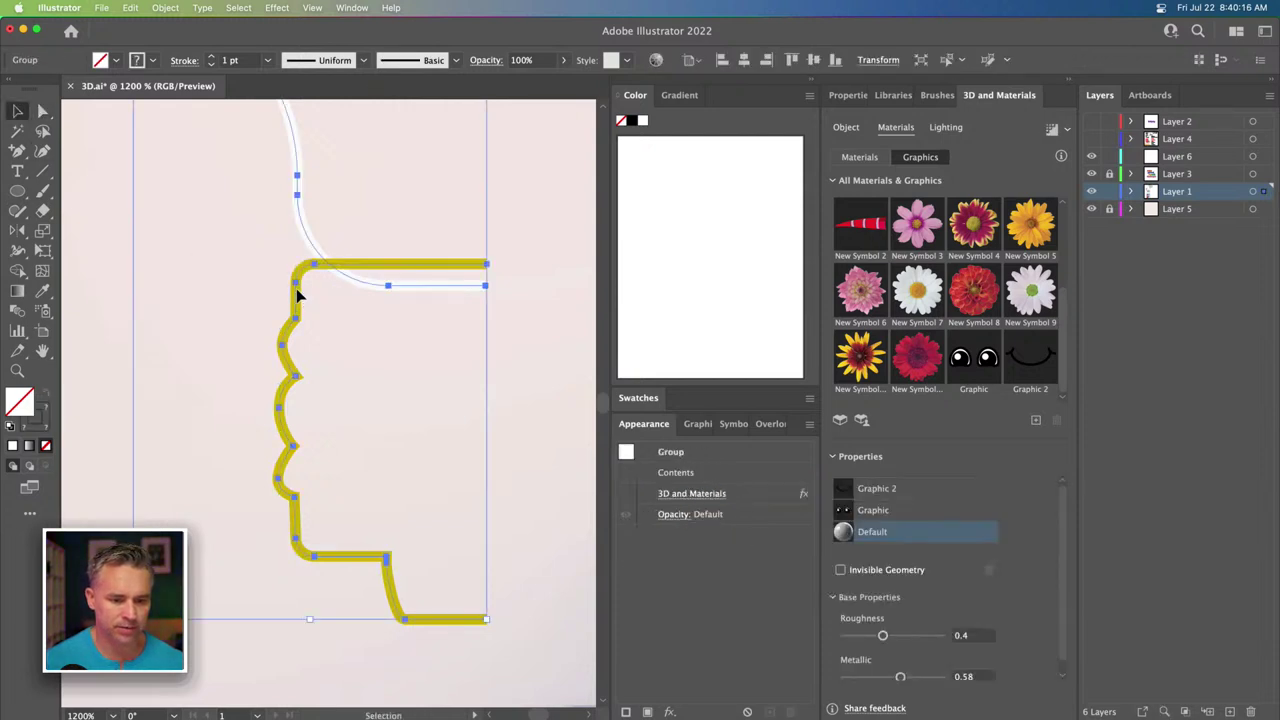
double_click(298, 297)
left_click(298, 297)
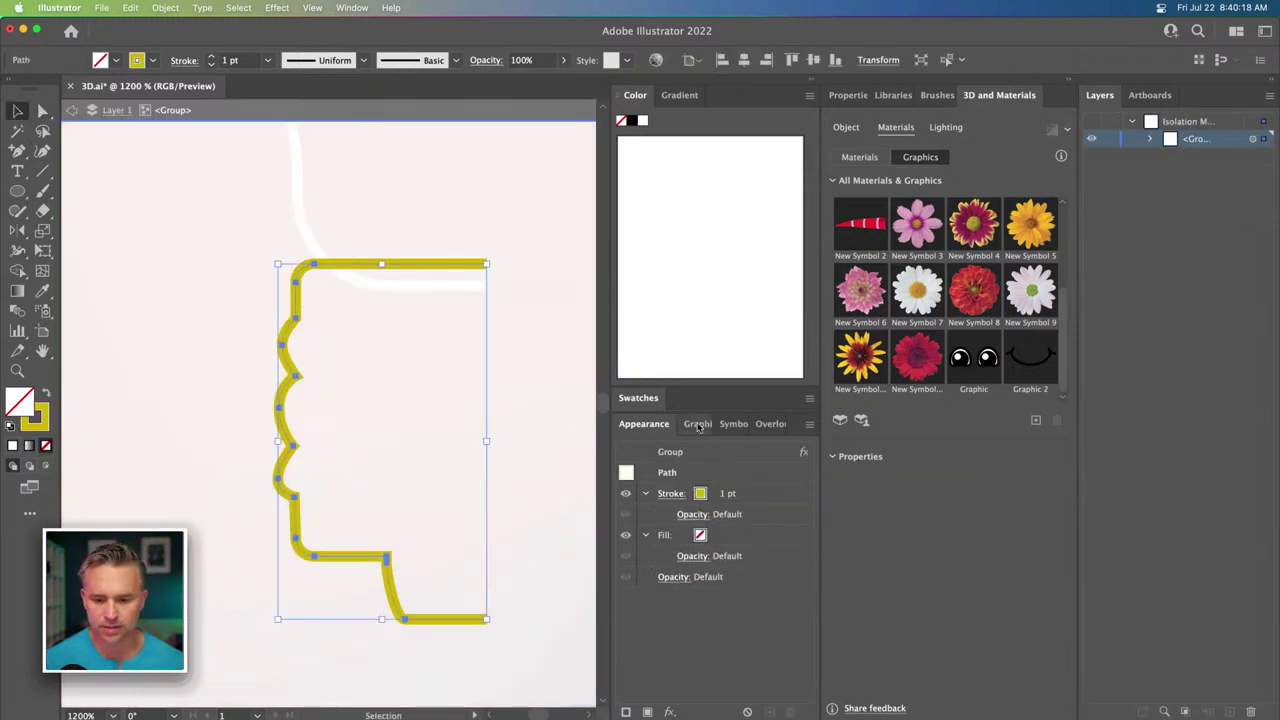
Recolour the screw base path's stroke with the brighter golden yellow swatch and leave the path without a fill.
left_click(636, 398)
scroll(731, 541, "down", 1)
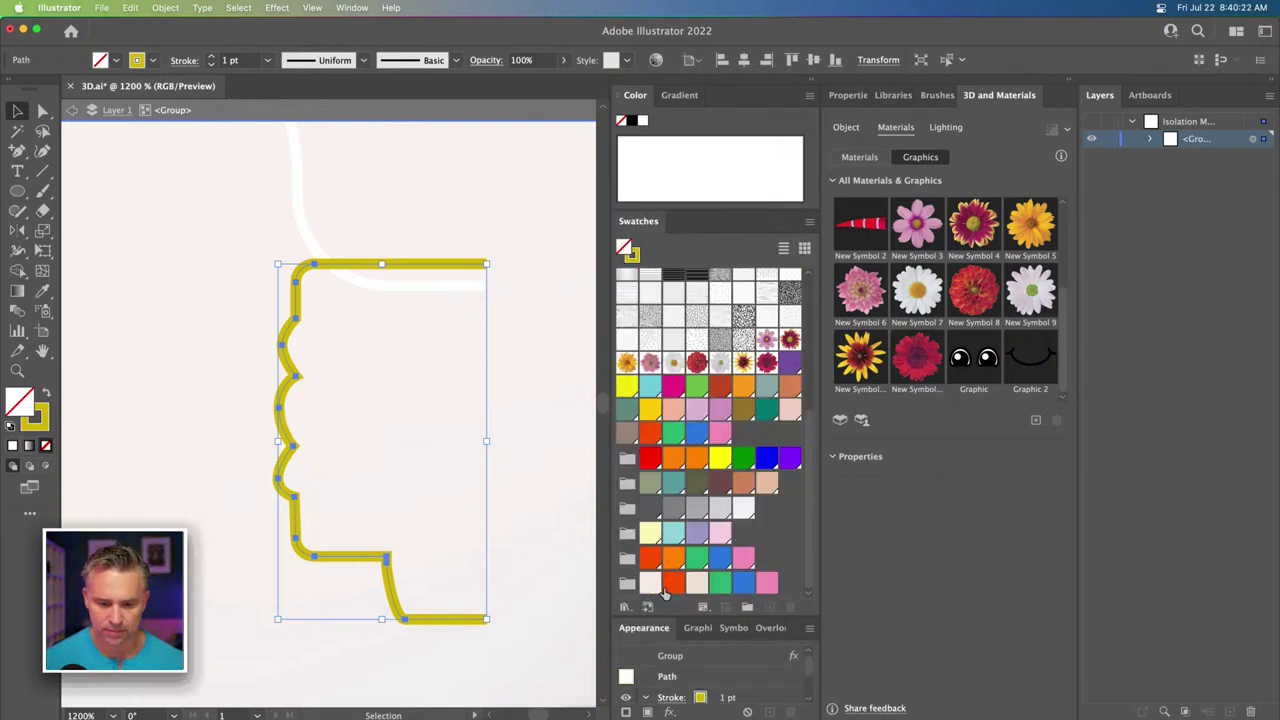
left_click(650, 410)
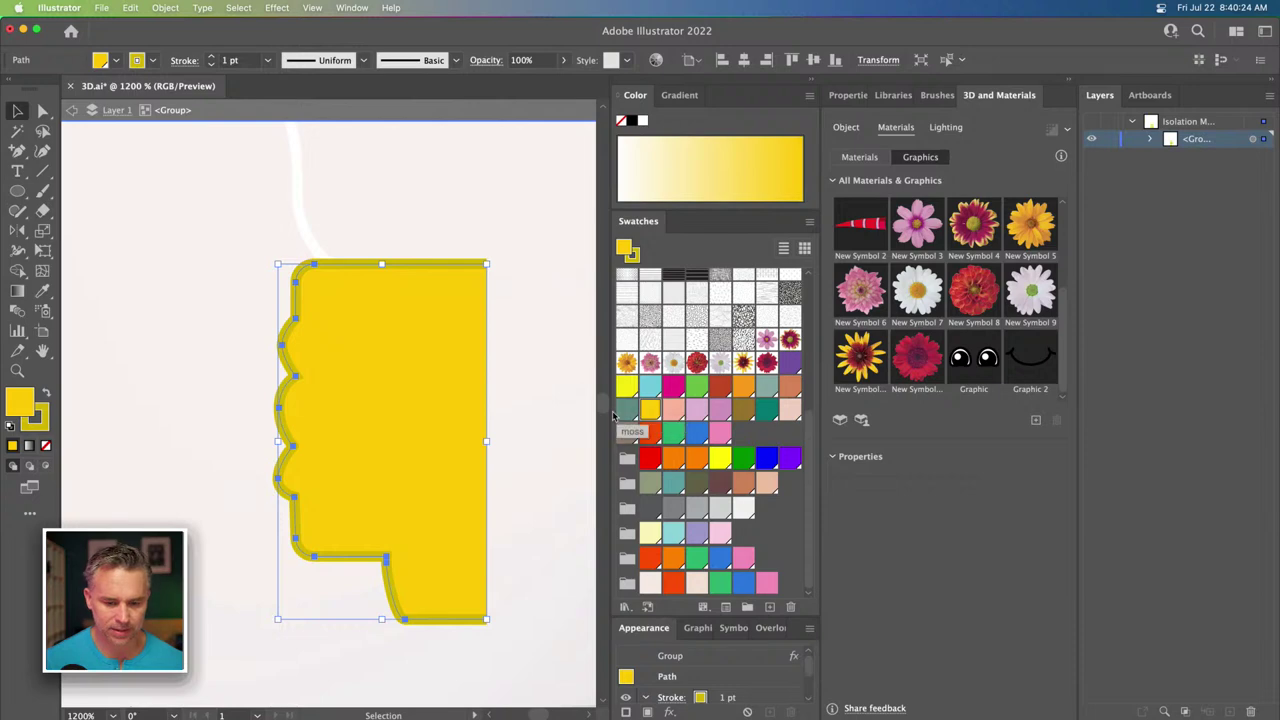
left_click(44, 396)
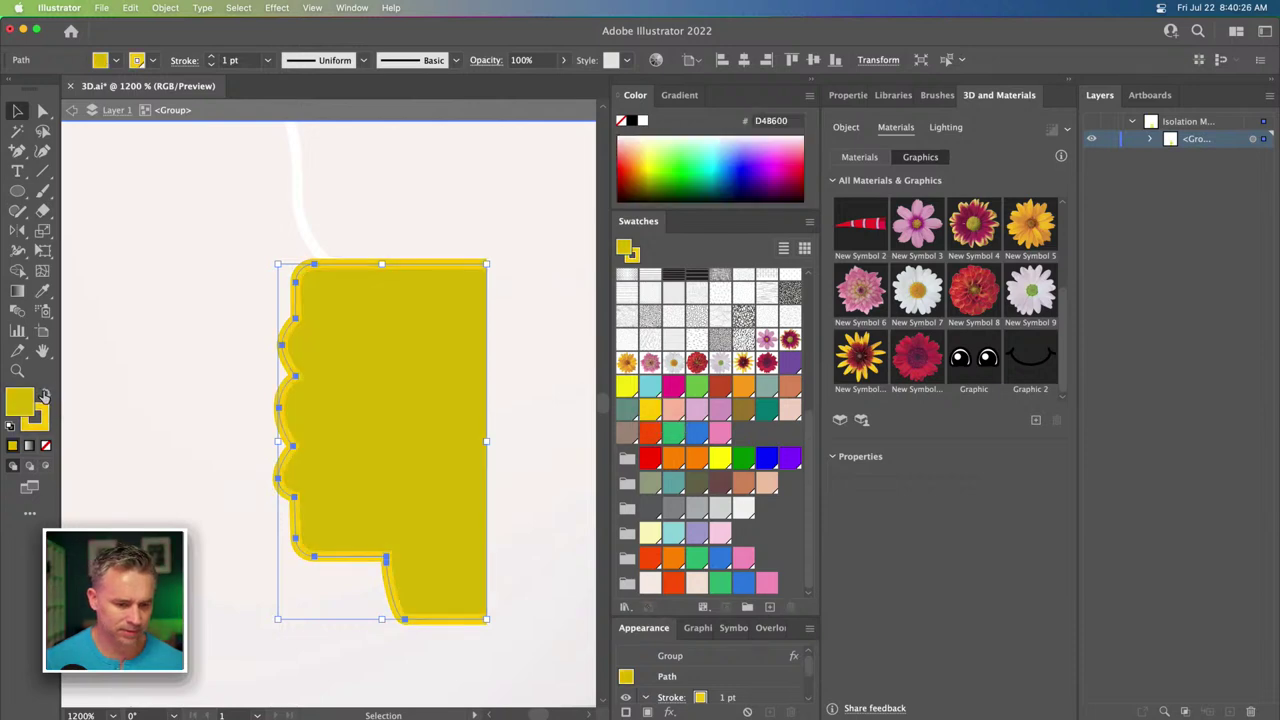
left_click(45, 447)
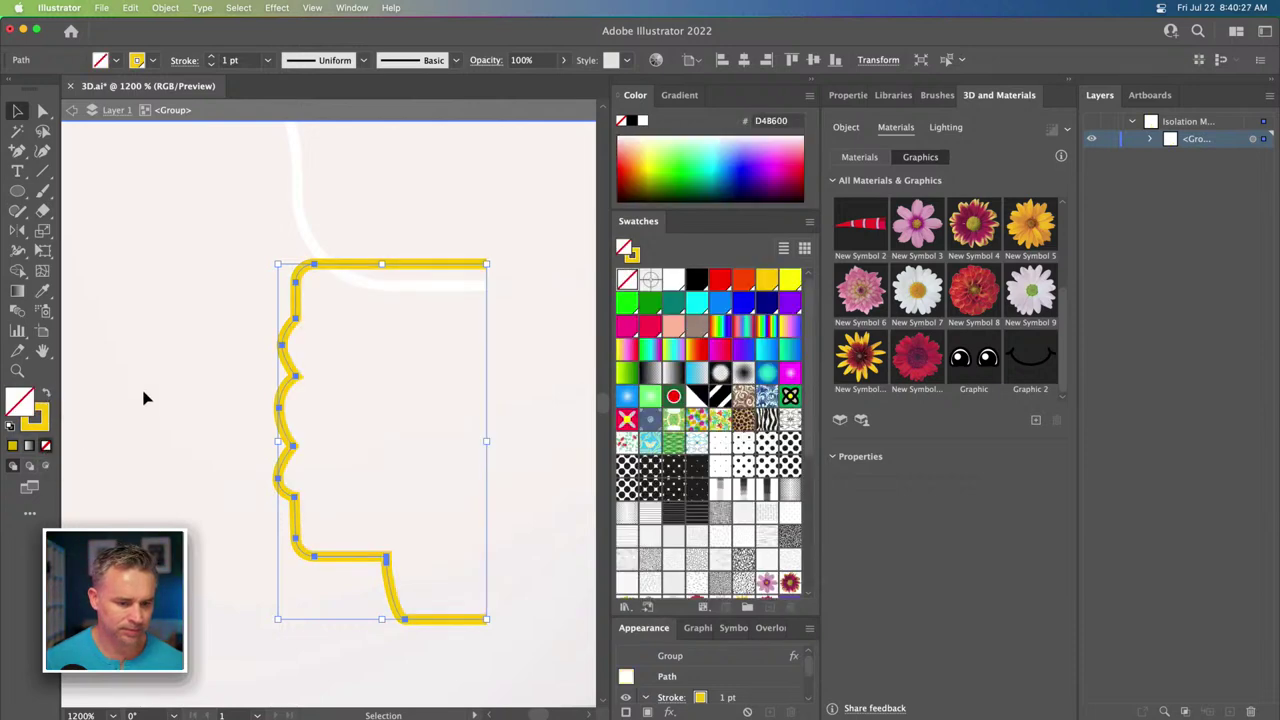
Exit the group isolation and turn the light bulb's 3D and Materials effect back on.
double_click(176, 245)
left_click(308, 246)
left_click(308, 248, "shift")
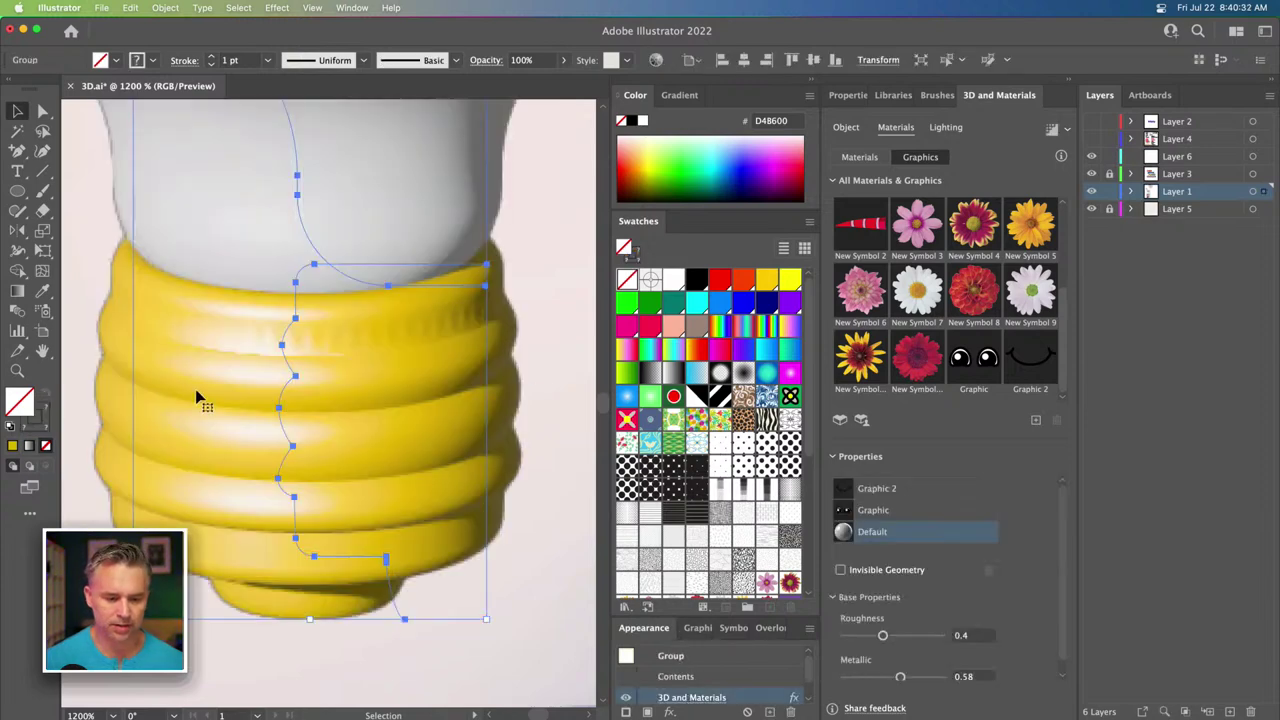
Deselect the light bulb and unlock Layer 3.
key("super+0")
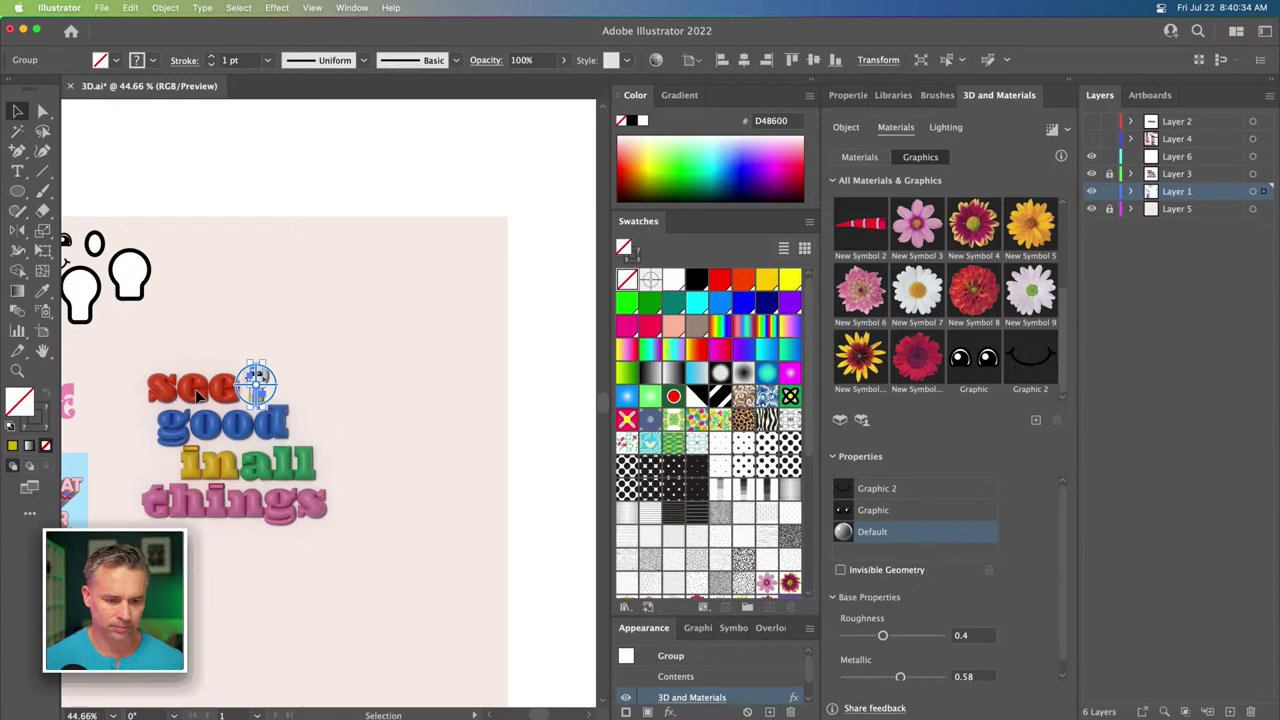
left_click(200, 279)
scroll(240, 350, "left", 3)
scroll(240, 350, "down", 2)
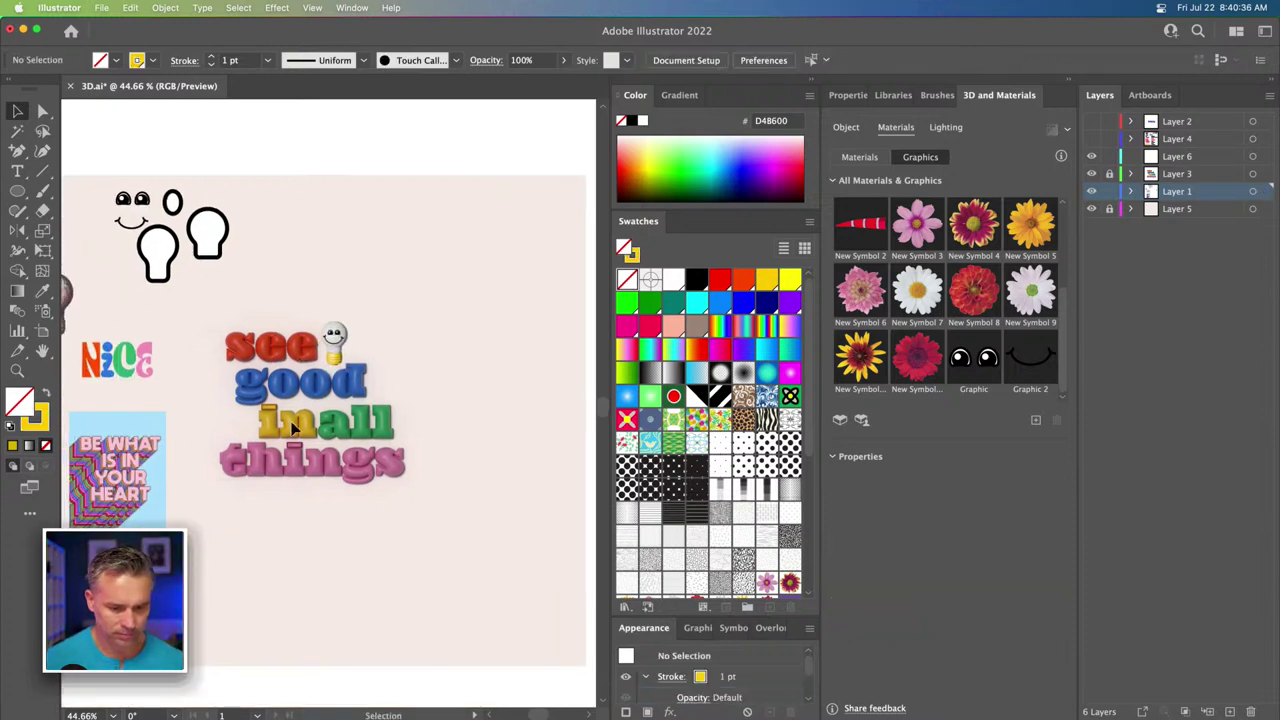
left_click(1110, 175)
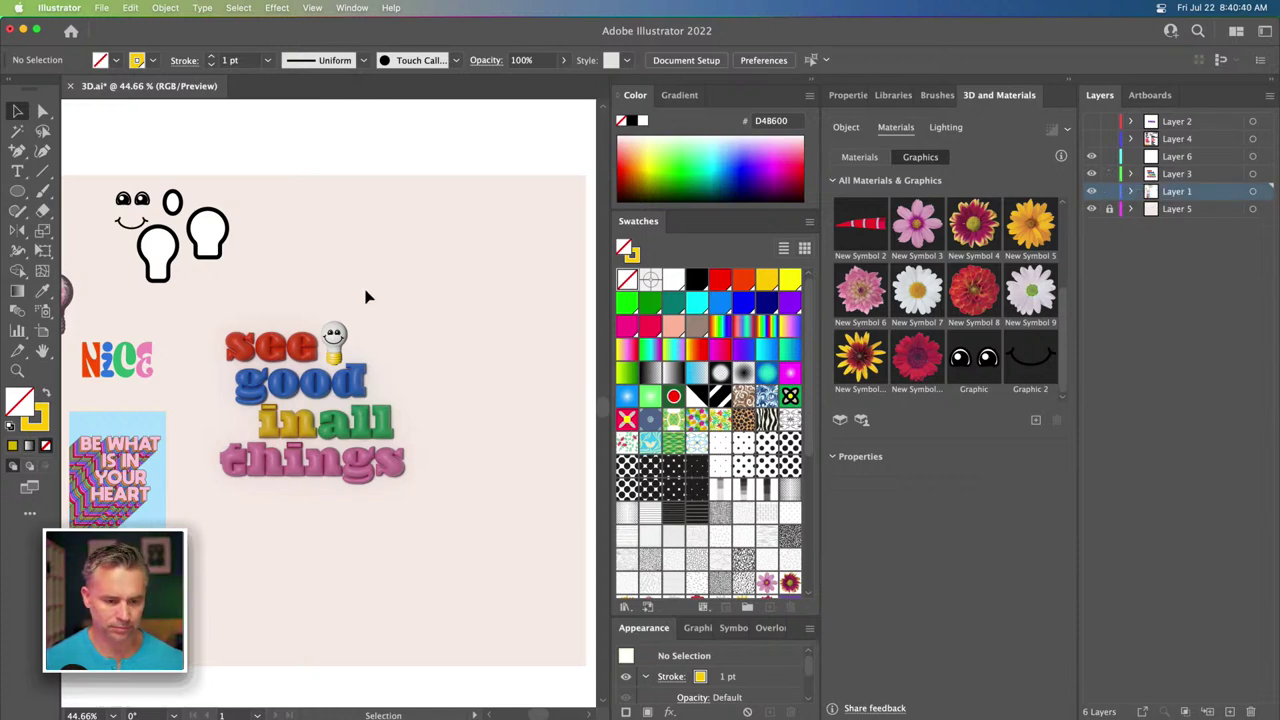
key("super+1")
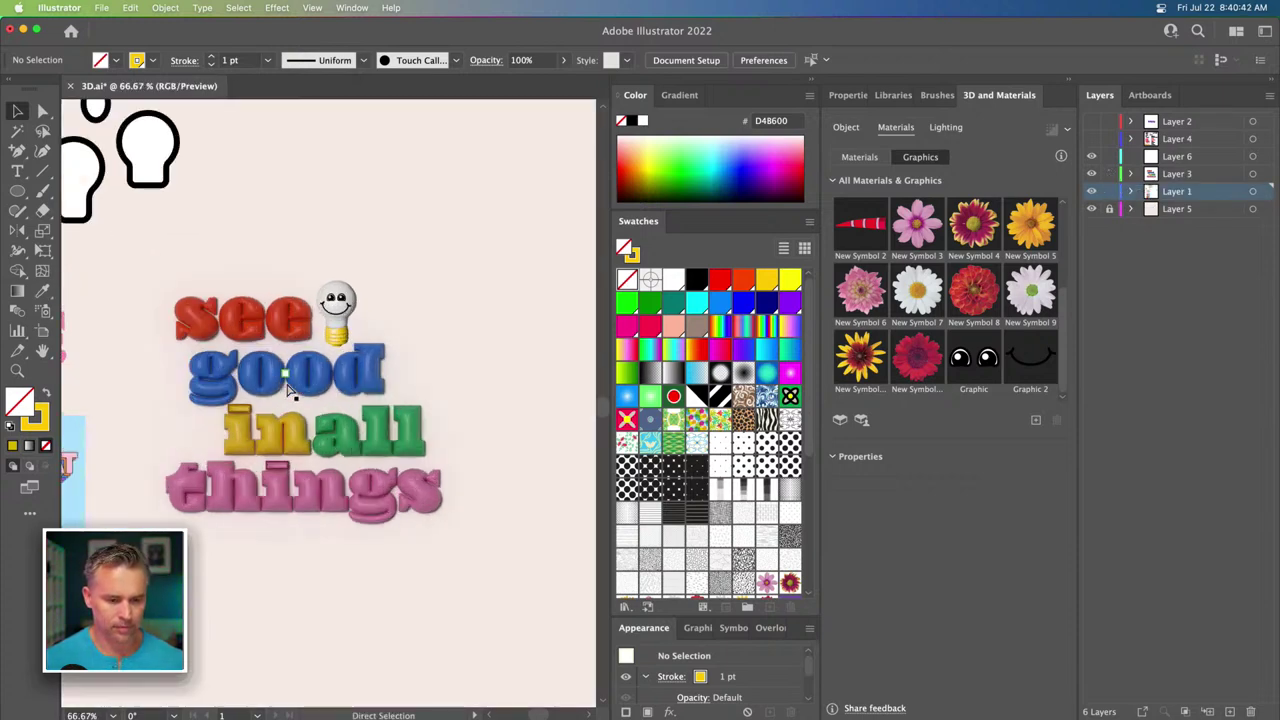
left_click_drag(286, 371, 318, 262)
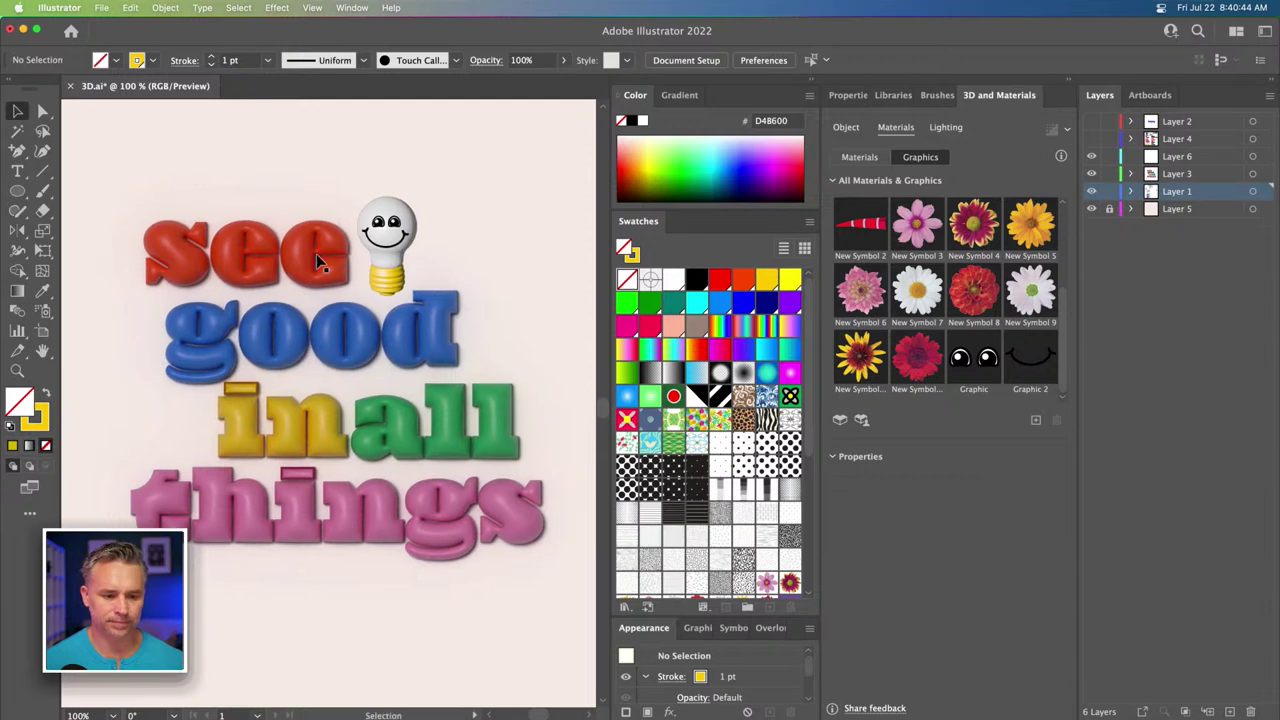
left_click(814, 80)
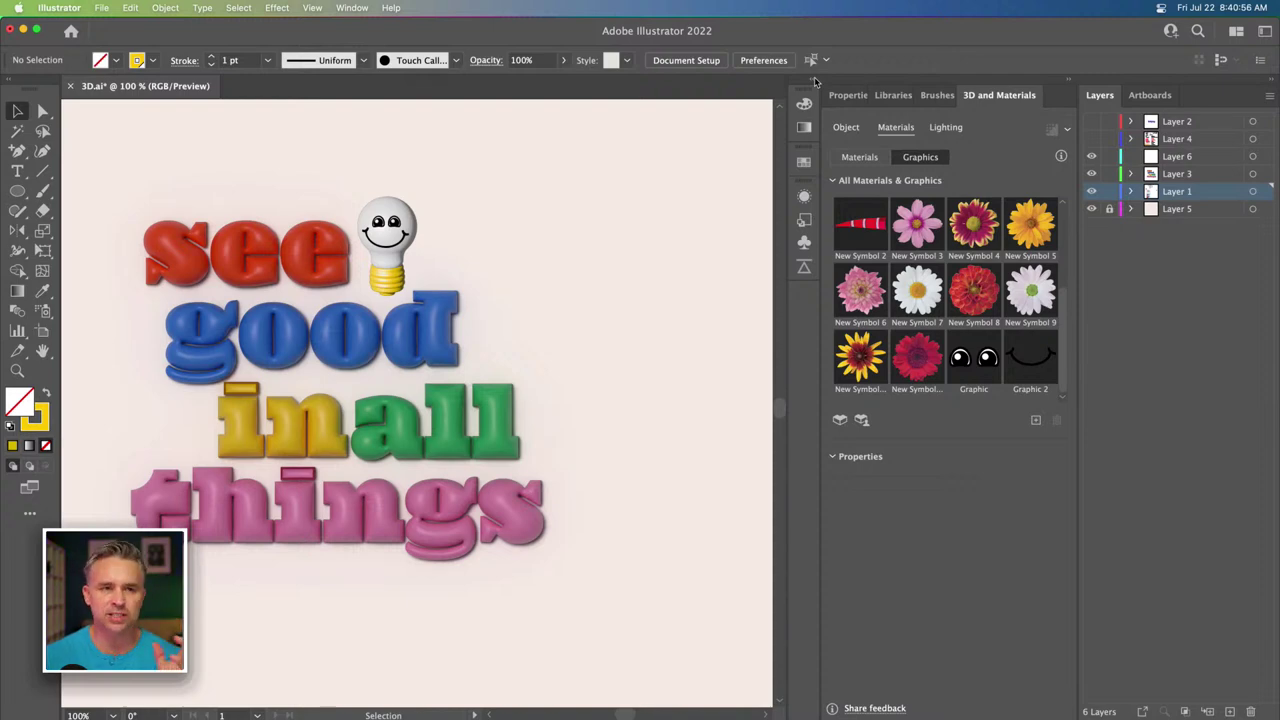
key("super+equal")
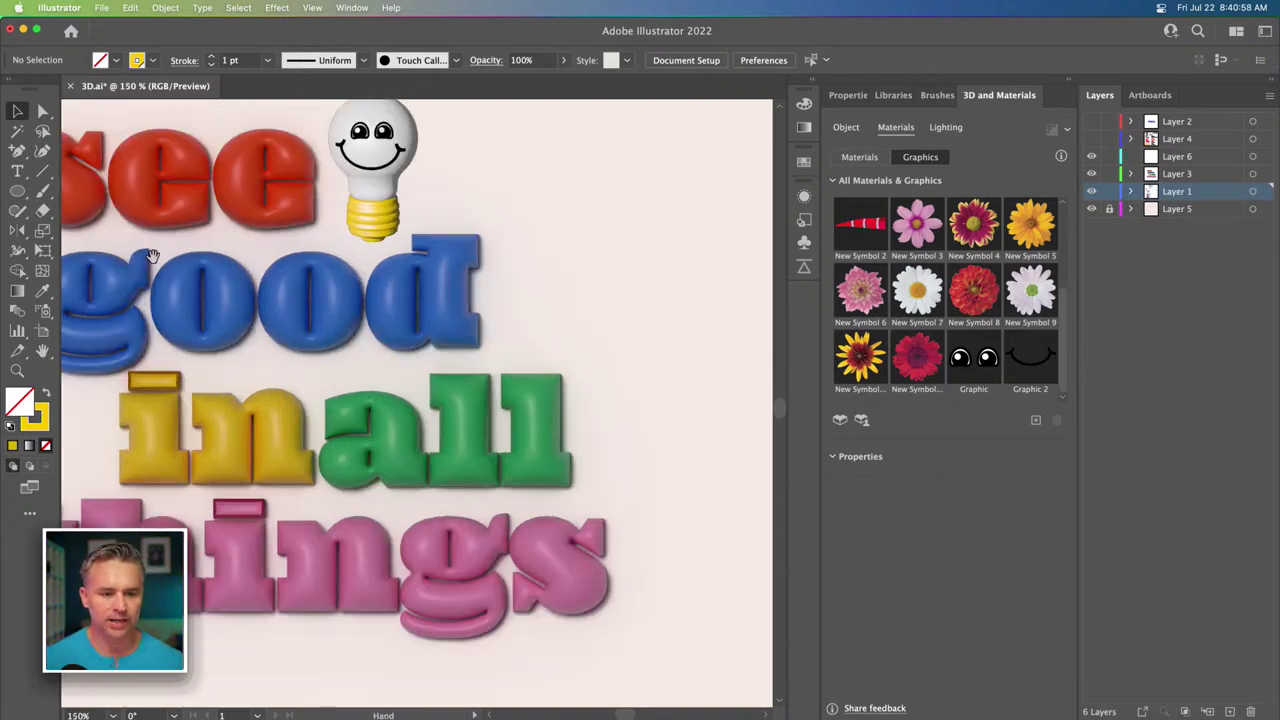
left_click_drag(246, 237, 370, 285)
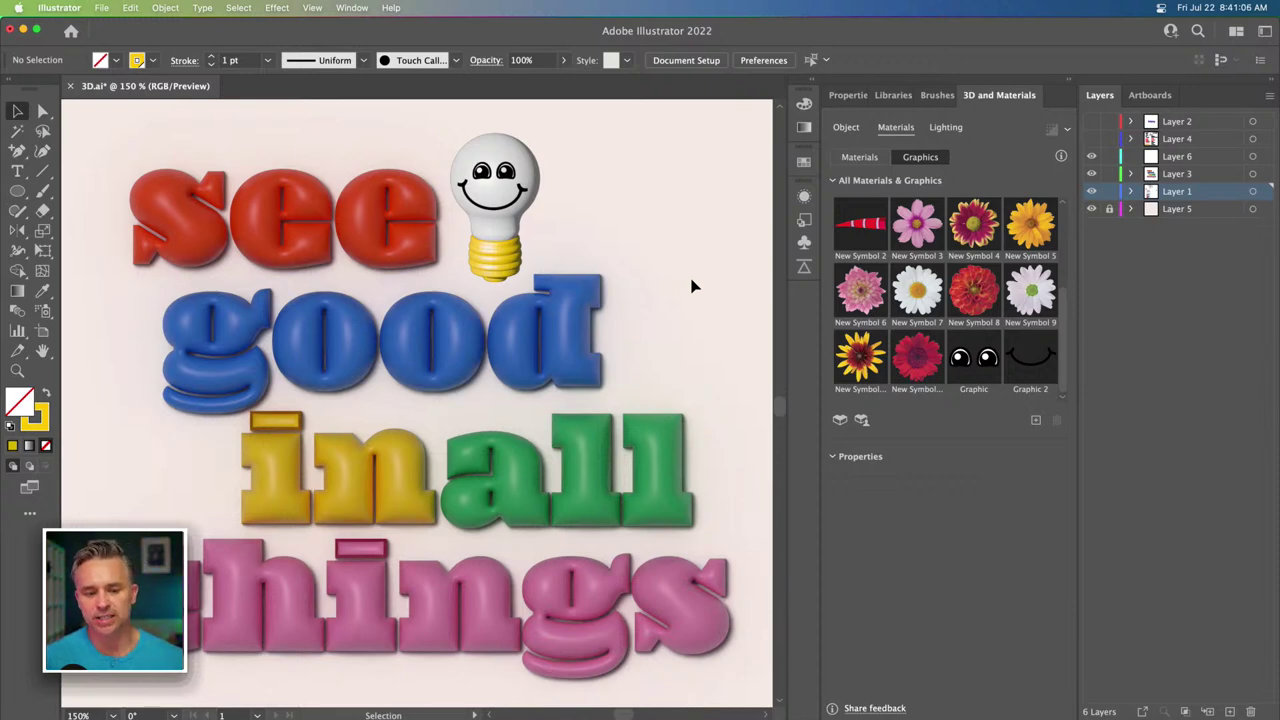
Open the symbol of the light bulb's smile graphic for editing.
left_click(1031, 358)
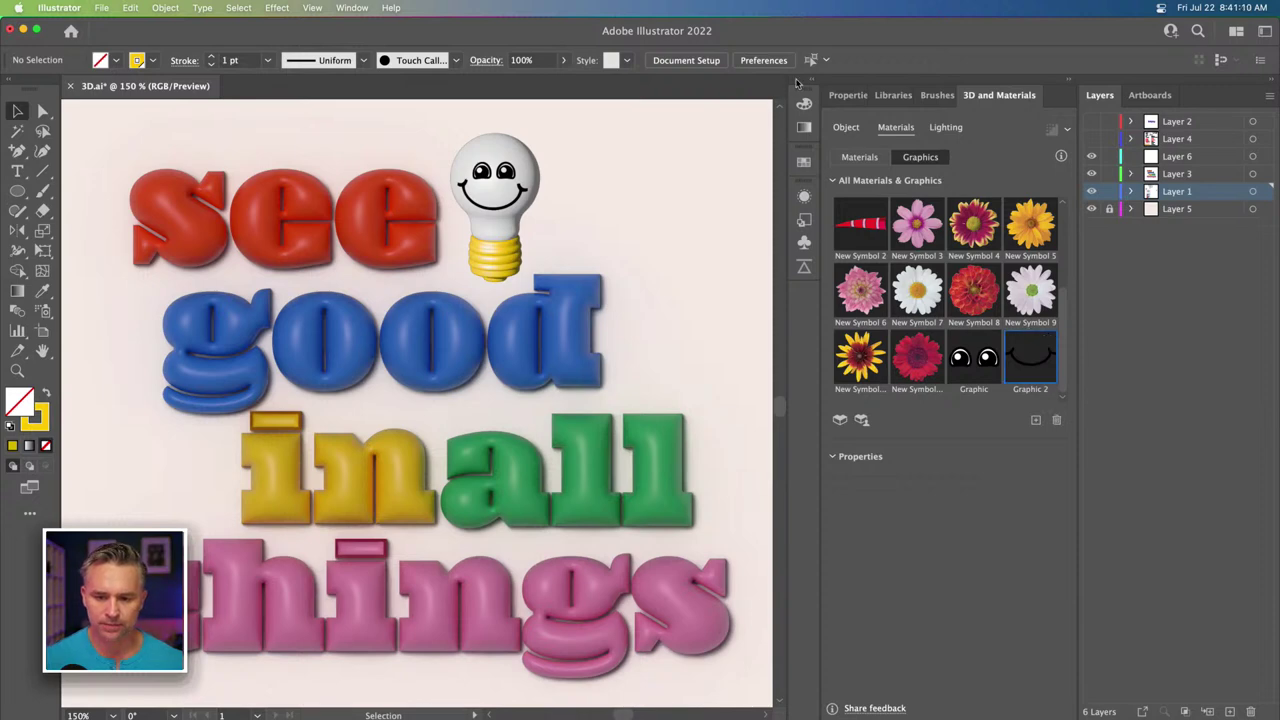
left_click(812, 80)
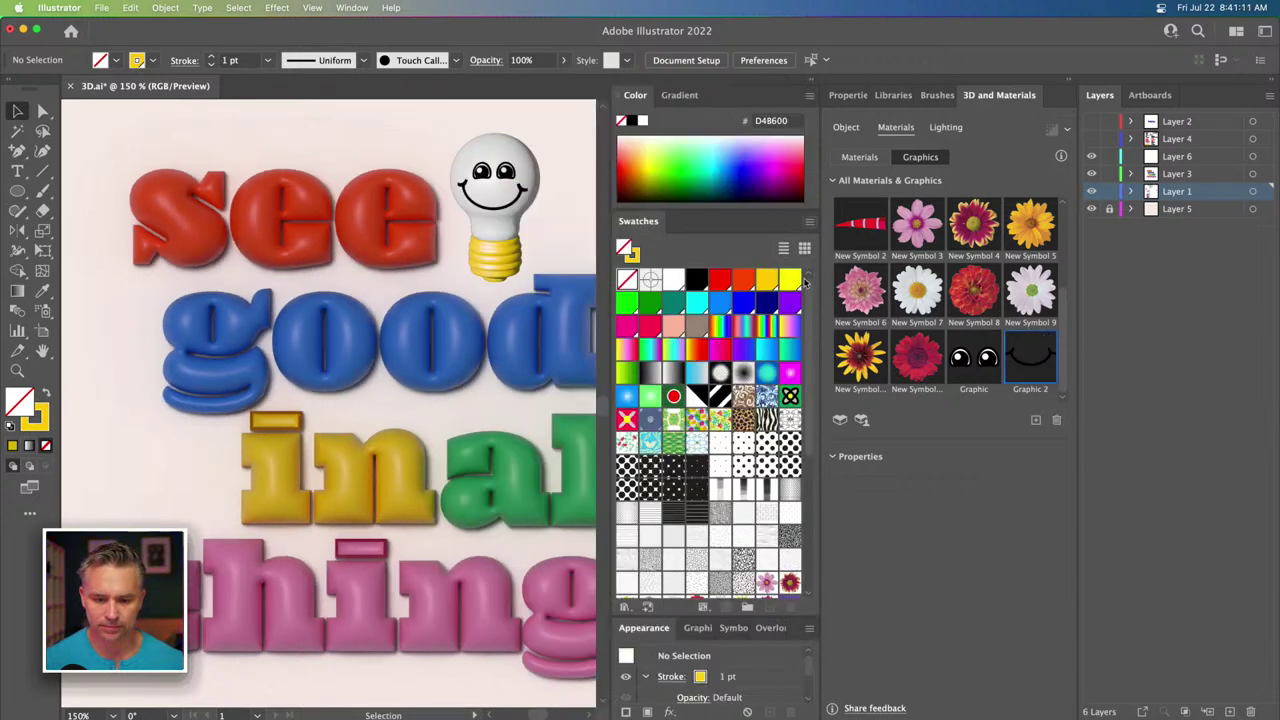
left_click(697, 628)
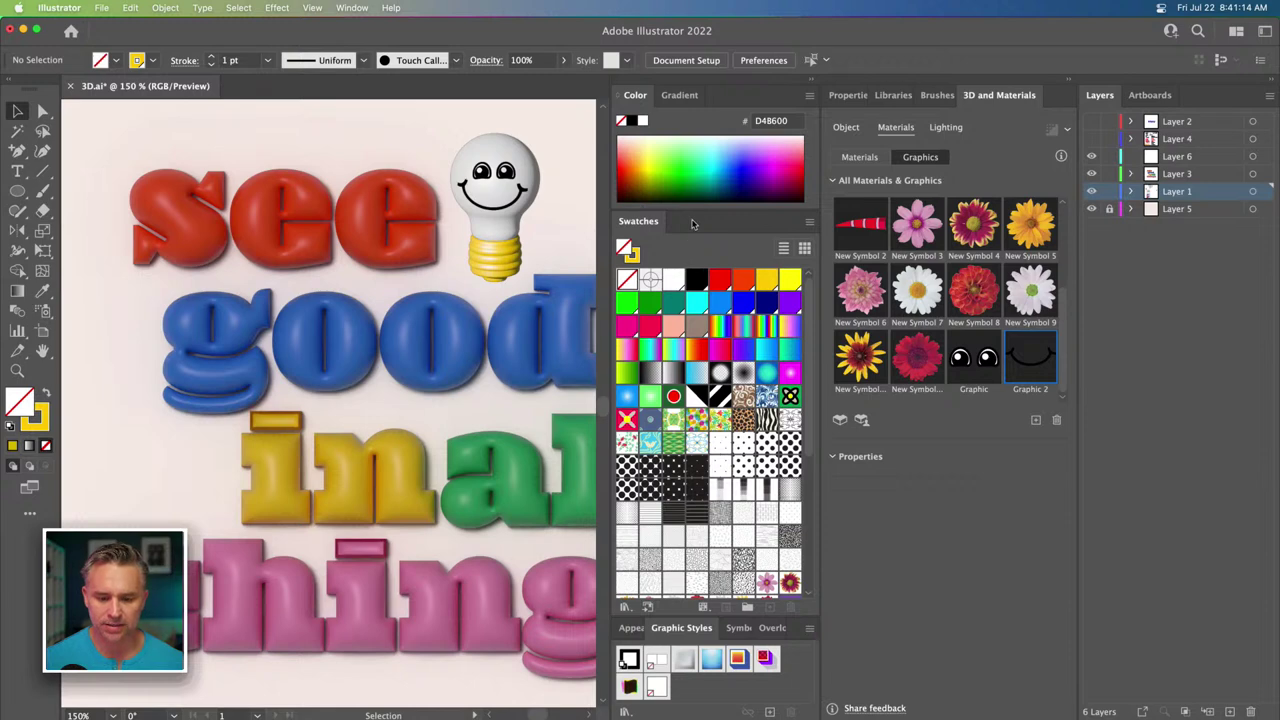
double_click(692, 223)
left_click(736, 247)
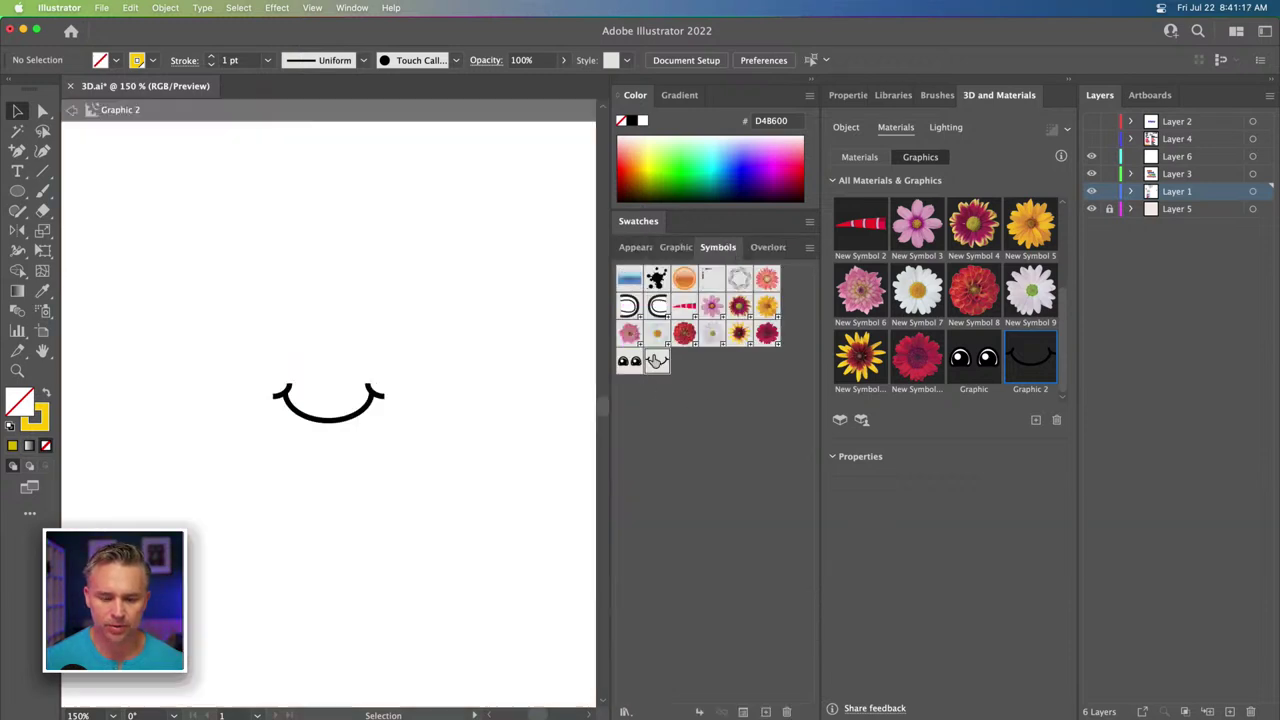
double_click(657, 361)
Recolour the stroke of all the smile paths with the blue swatch and deselect them.
left_click_drag(223, 335, 392, 480)
left_click(25, 425)
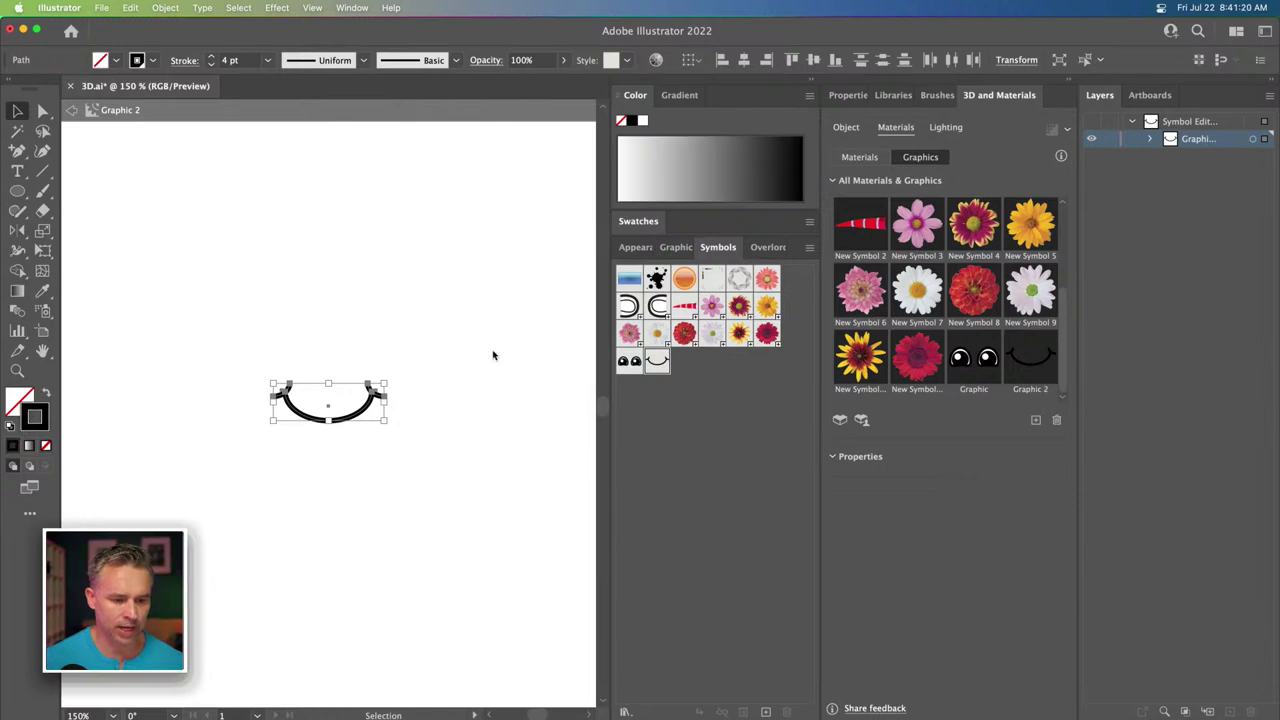
left_click(639, 222)
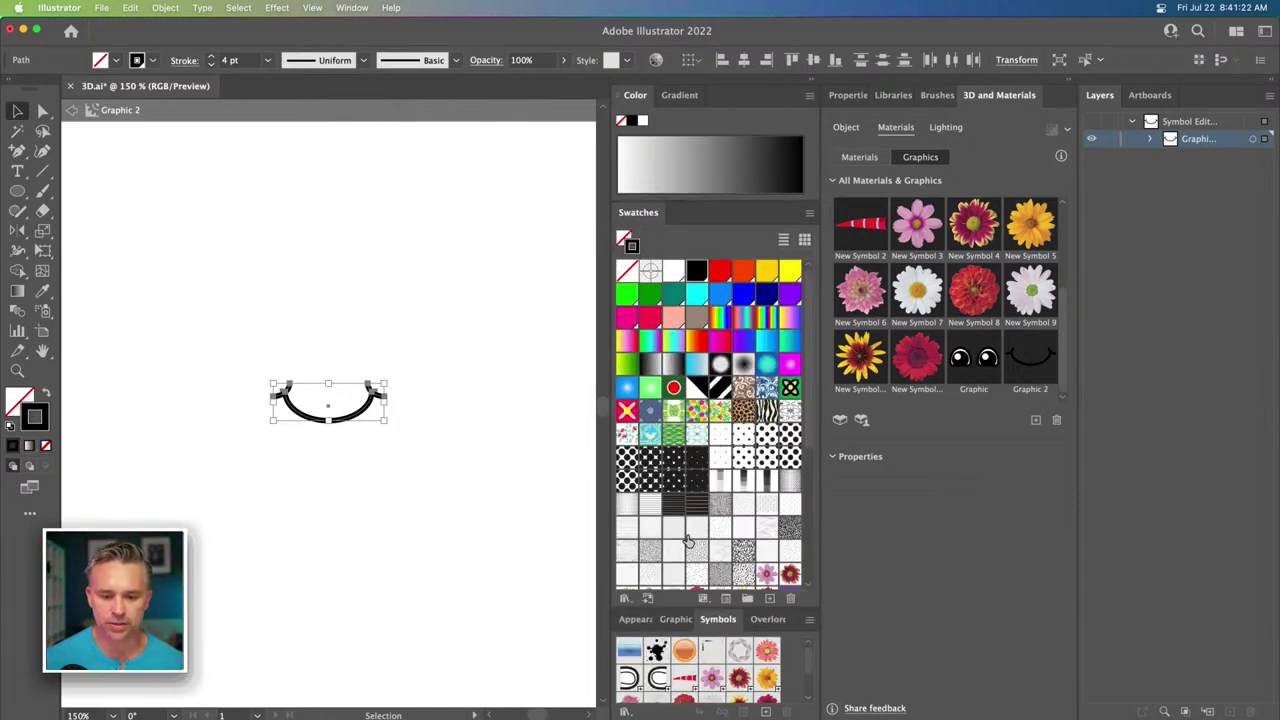
scroll(712, 525, "down", 5)
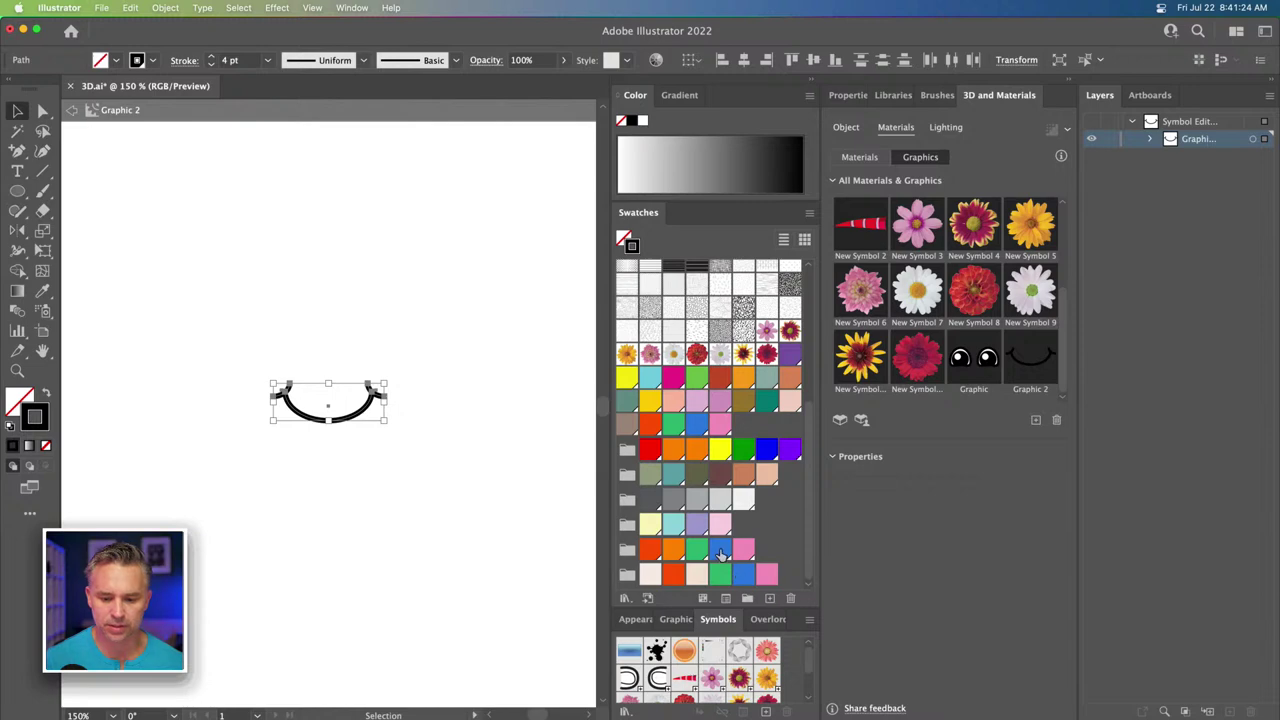
left_click(720, 550)
left_click(320, 315)
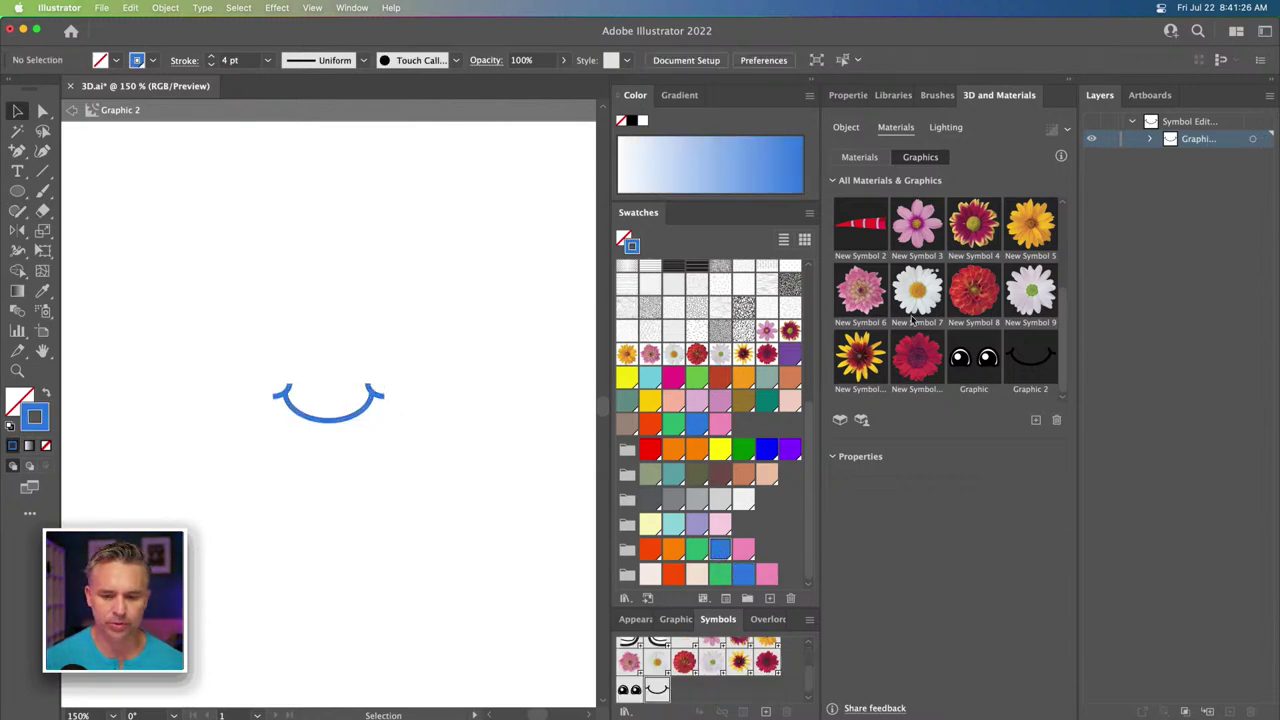
Open the eyes symbol for editing and recolour the outline strokes of both eyes with the blue swatch.
left_click(628, 690)
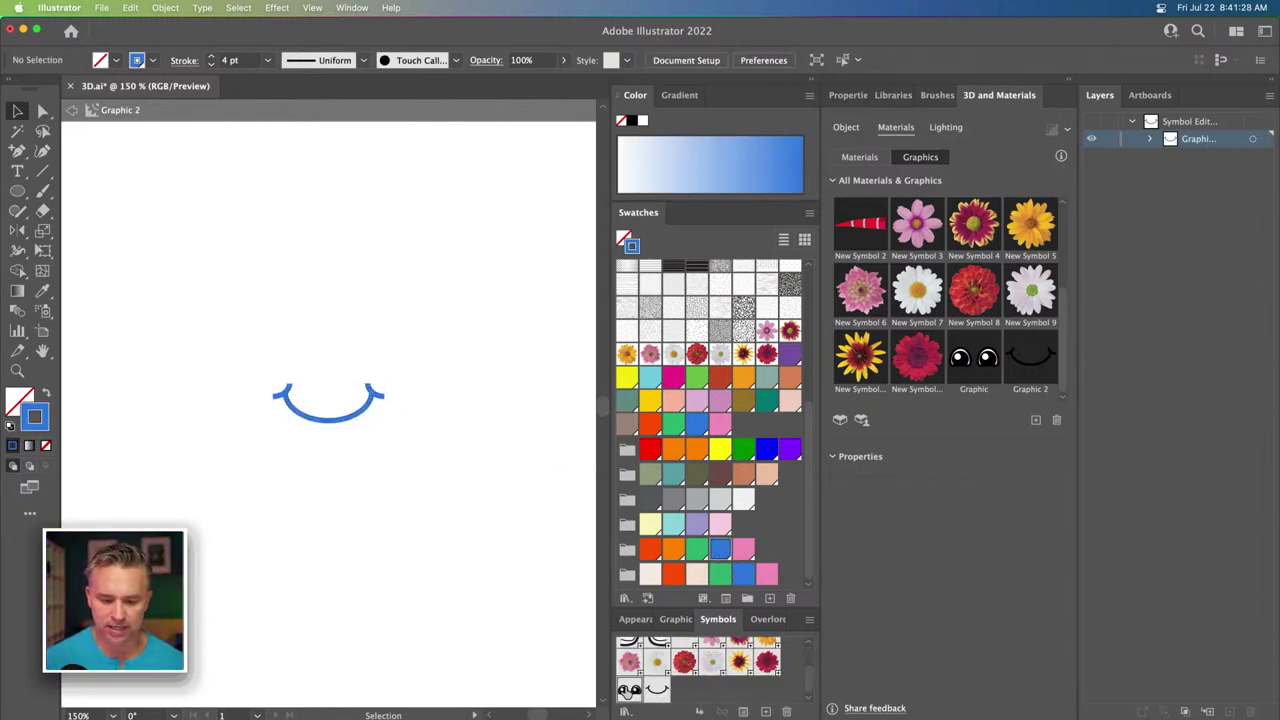
double_click(628, 690)
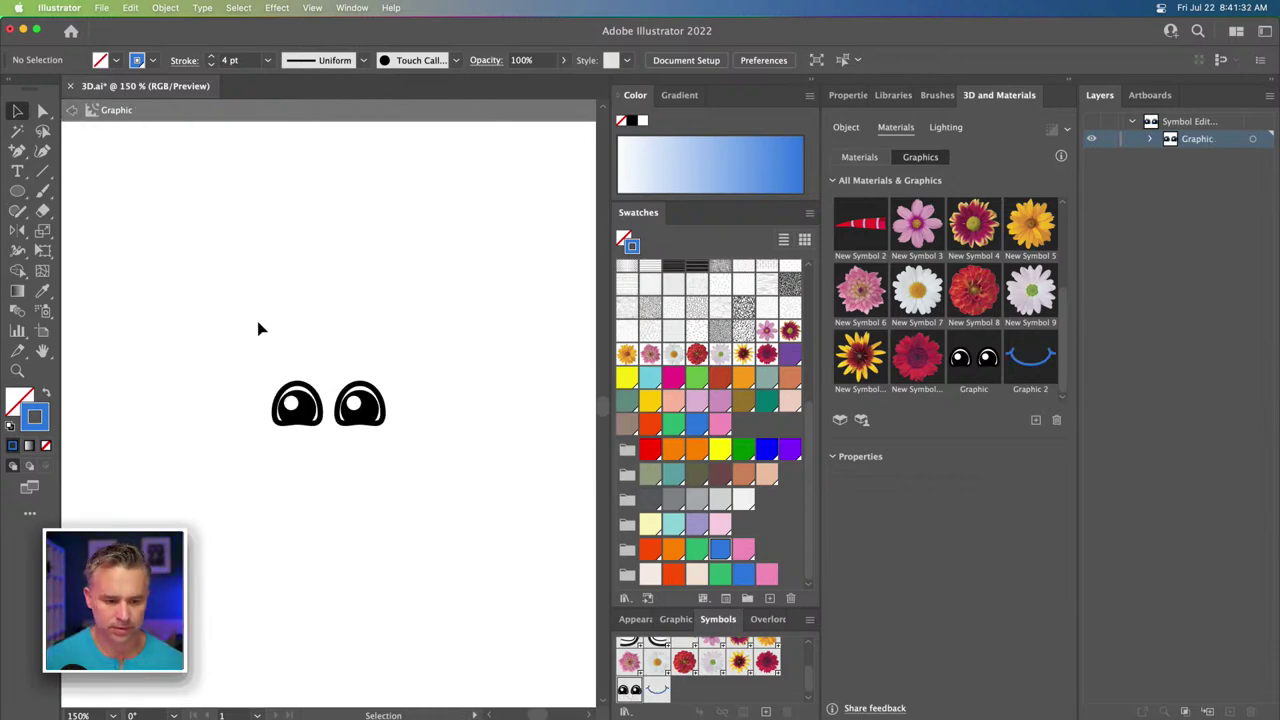
key("super+equal")
key("super+equal")
key("super+equal")
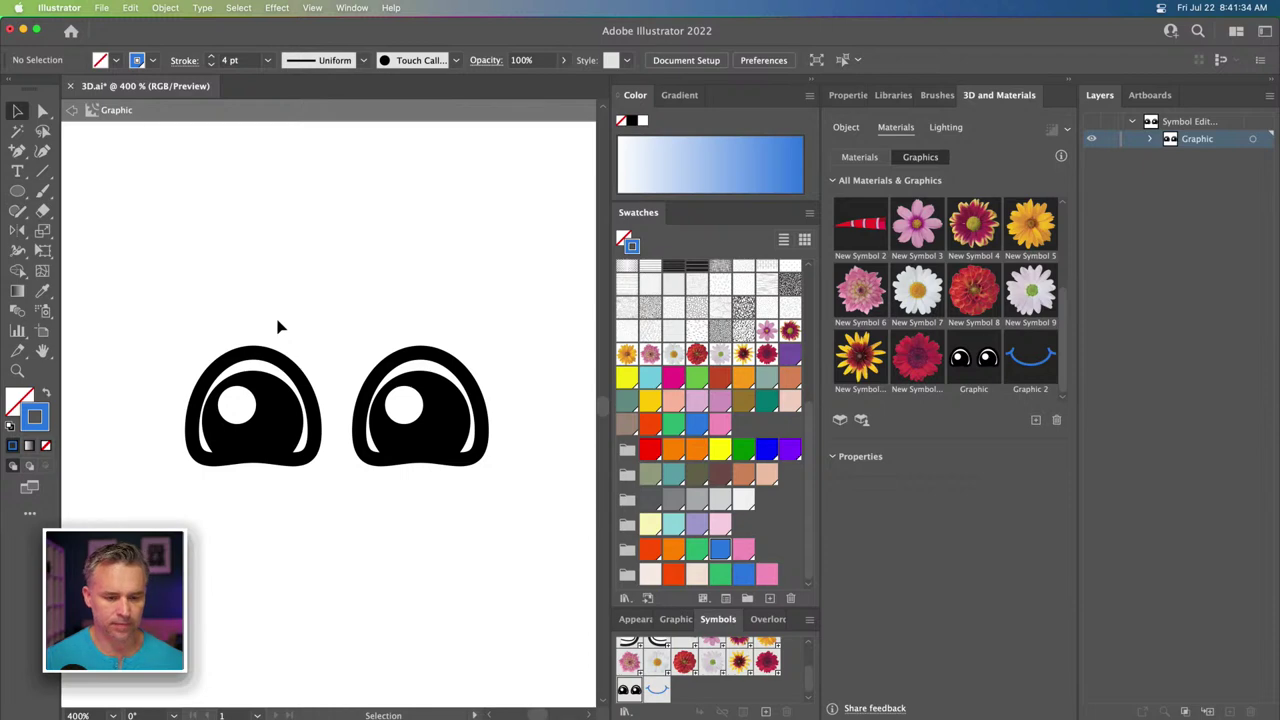
left_click(252, 365)
left_click(402, 362, "shift")
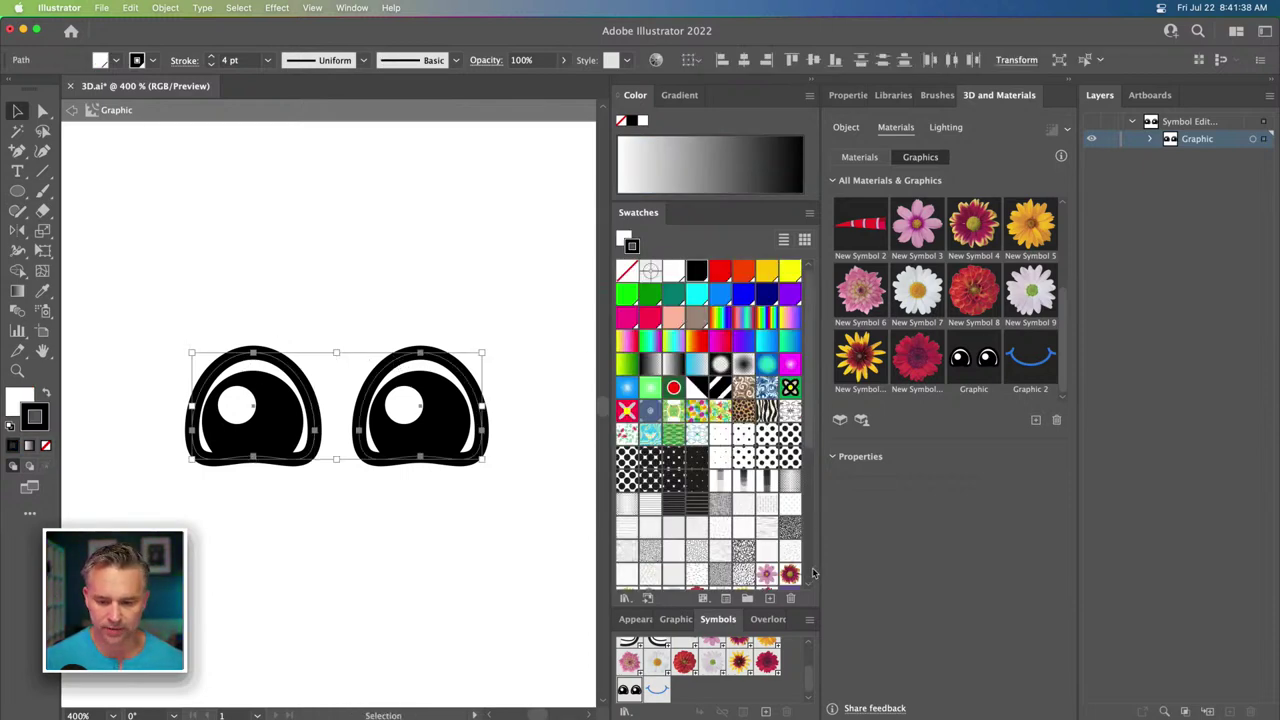
scroll(741, 545, "down", 5)
left_click(720, 550)
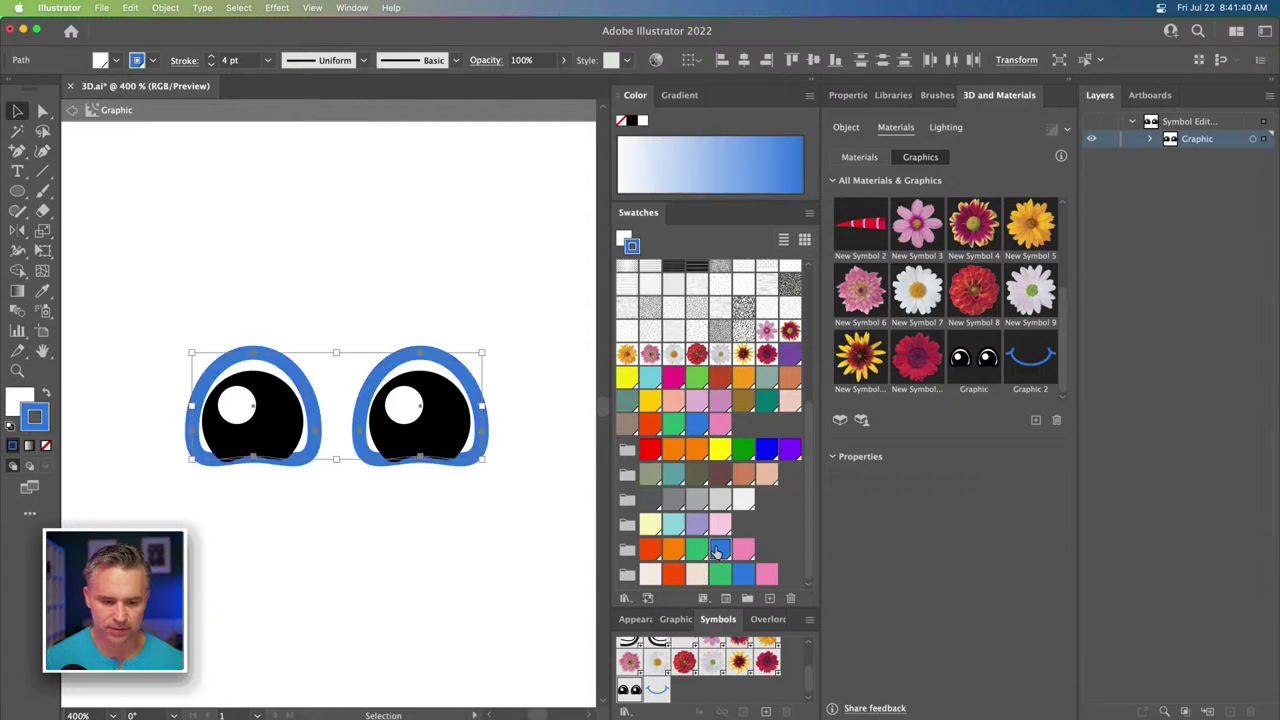
left_click(325, 196)
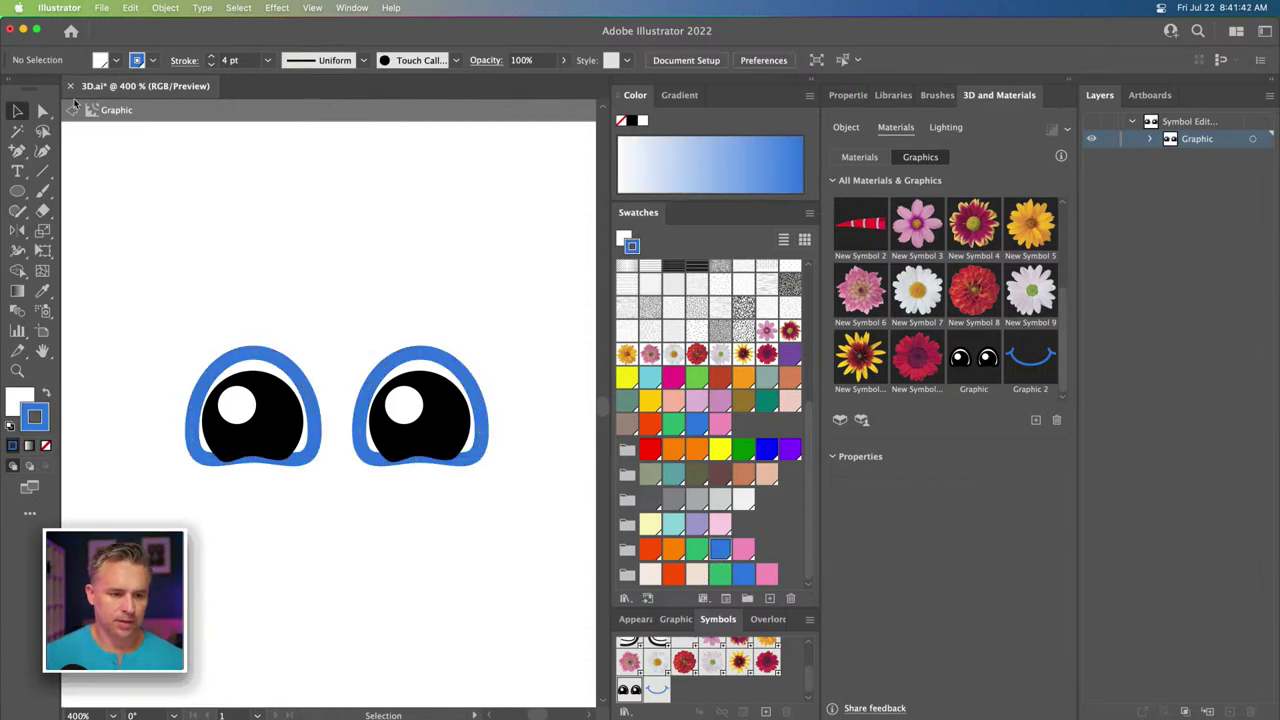
Fill both pupils in the eyes symbol with the same blue and leave them without a stroke.
left_click(428, 436)
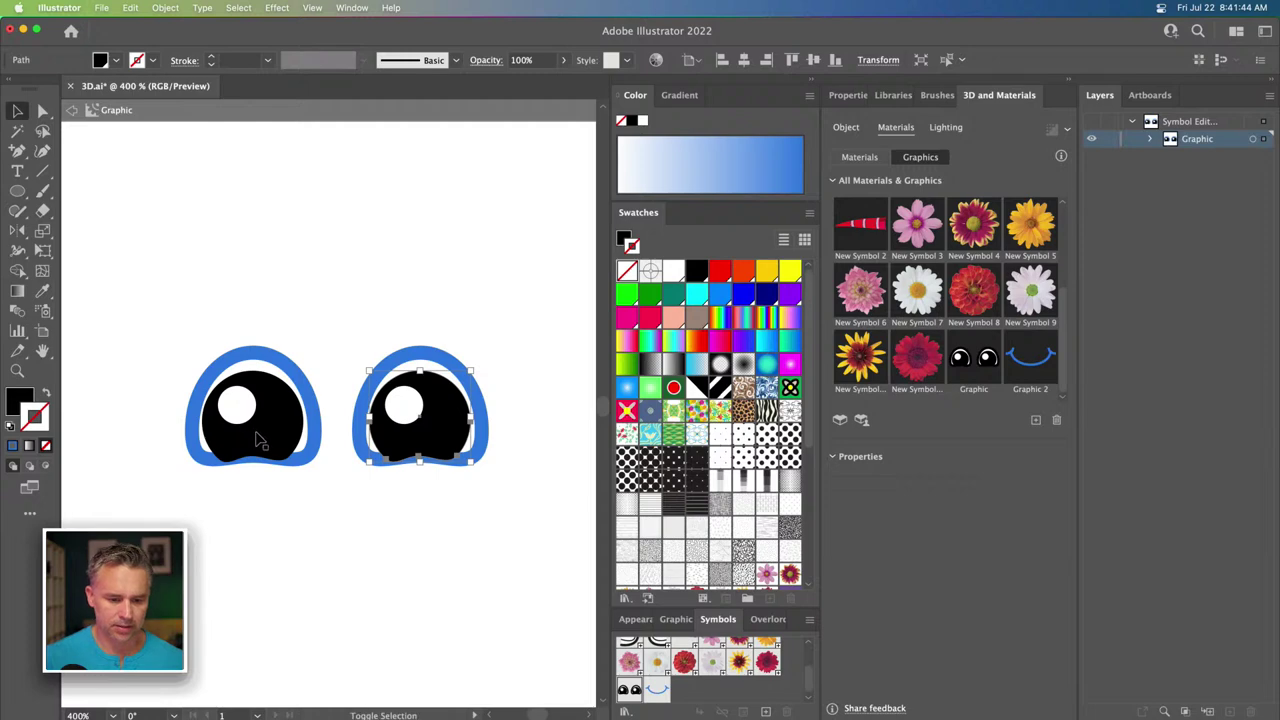
left_click(258, 440, "shift")
scroll(728, 540, "down", 5)
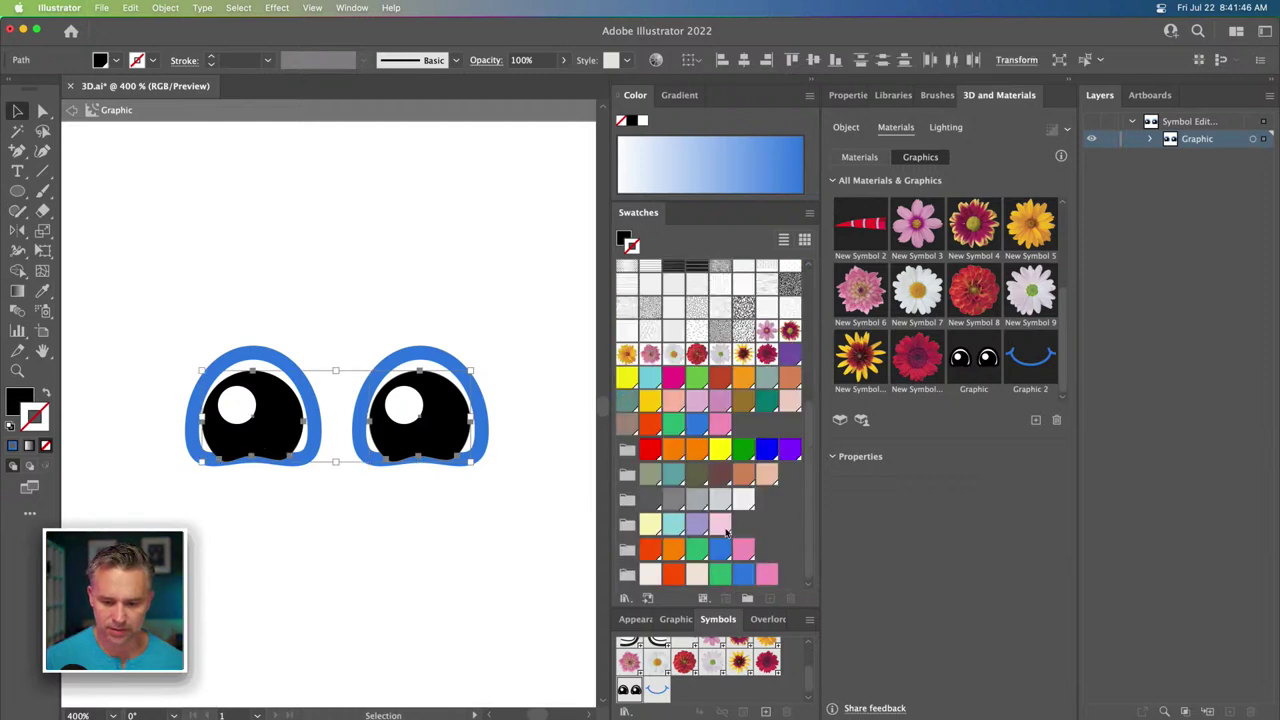
left_click(722, 555)
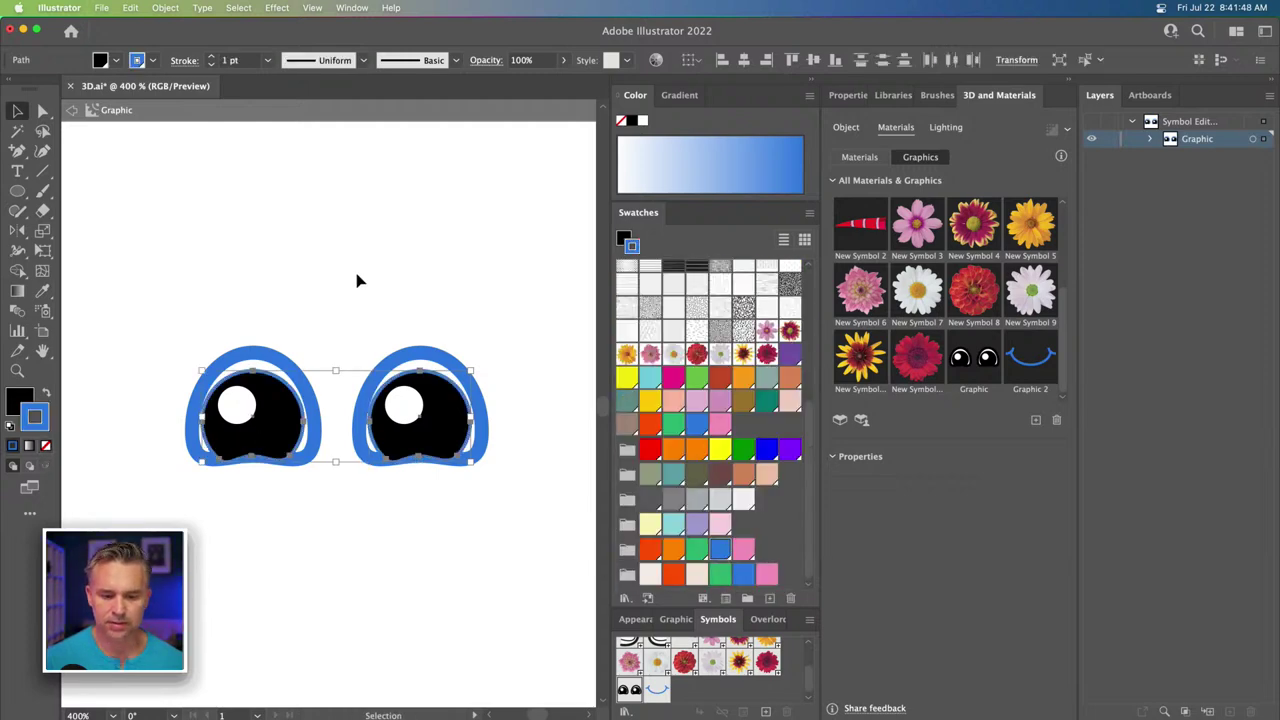
left_click(47, 397)
left_click(46, 445)
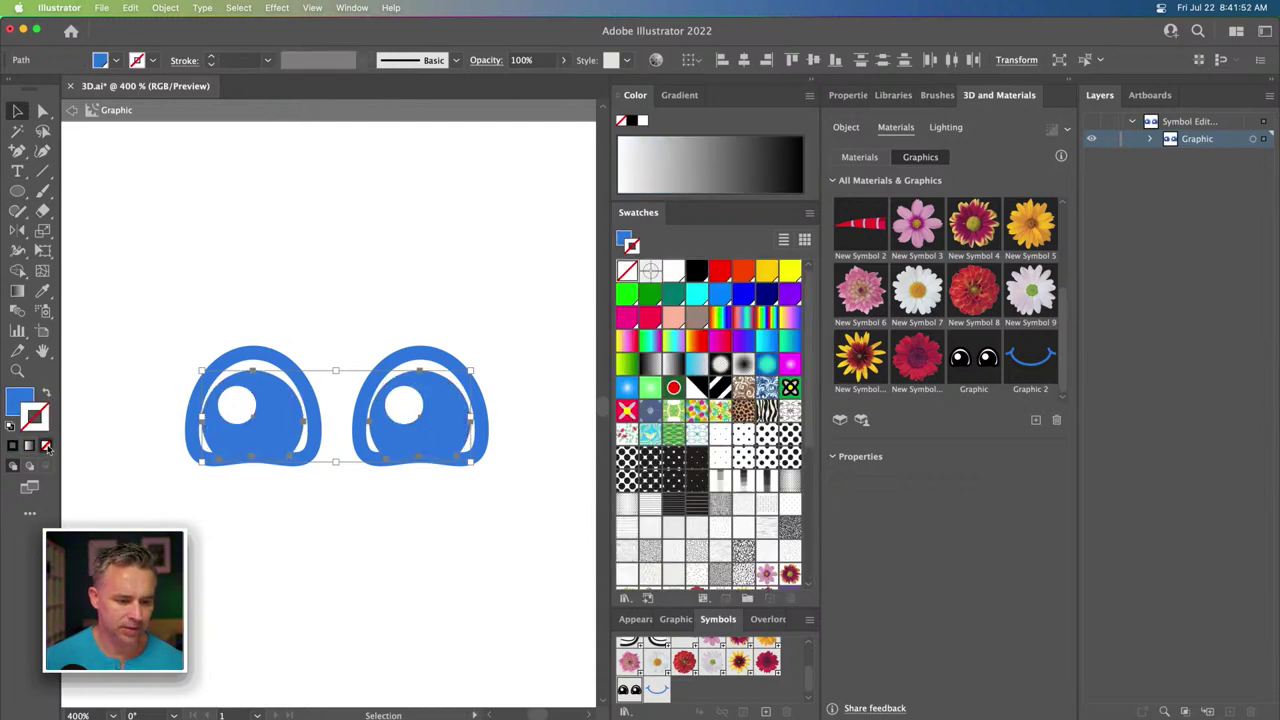
left_click(162, 366)
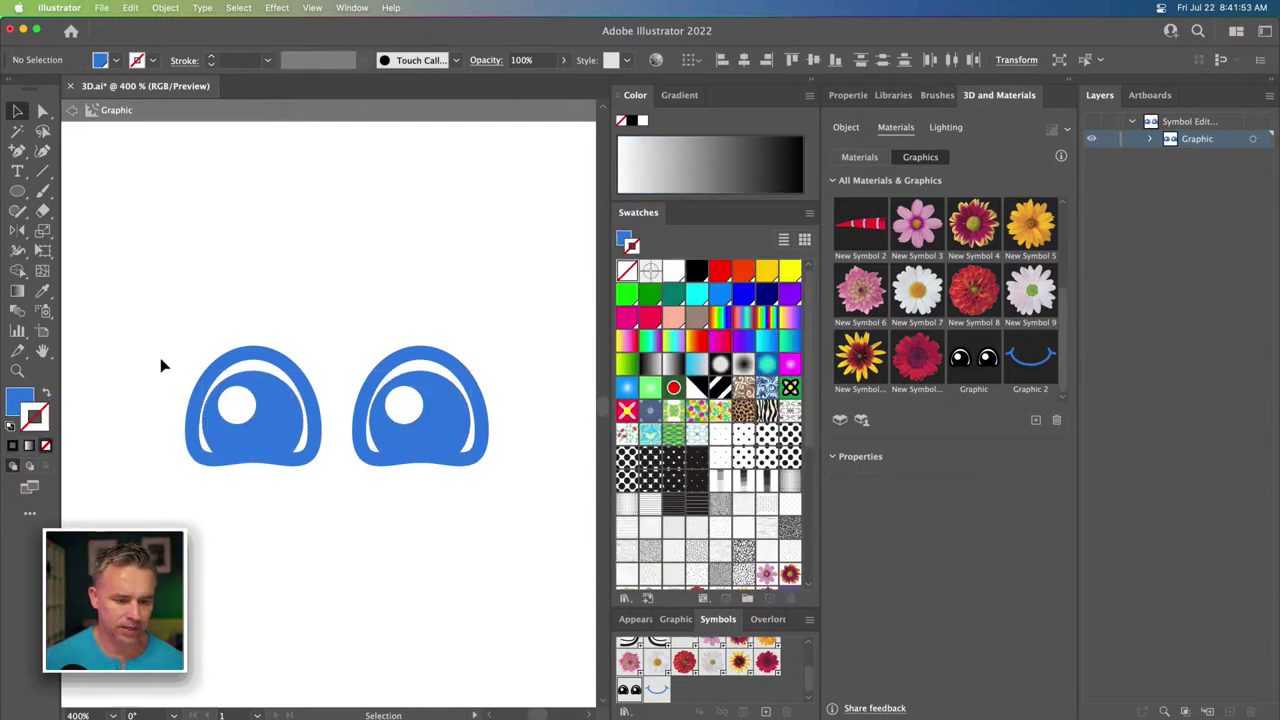
Exit symbol editing and lock the 3D lettering group.
left_click(74, 112)
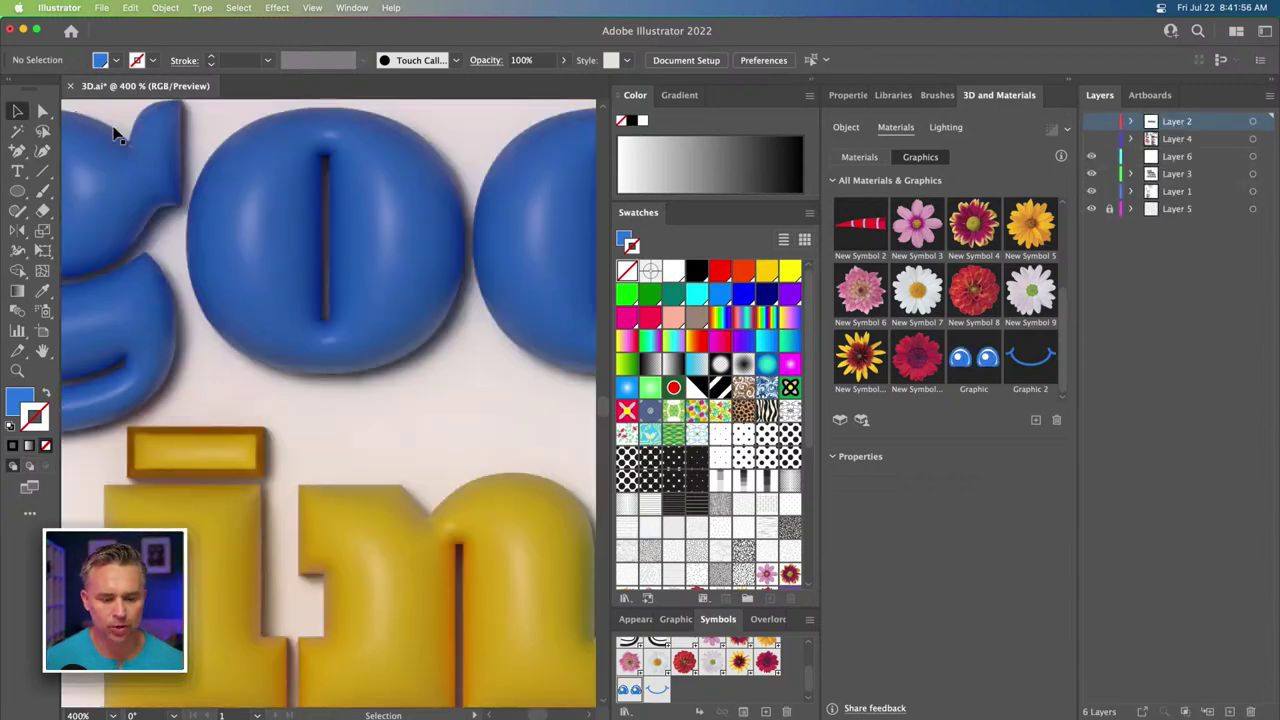
key("super+minus")
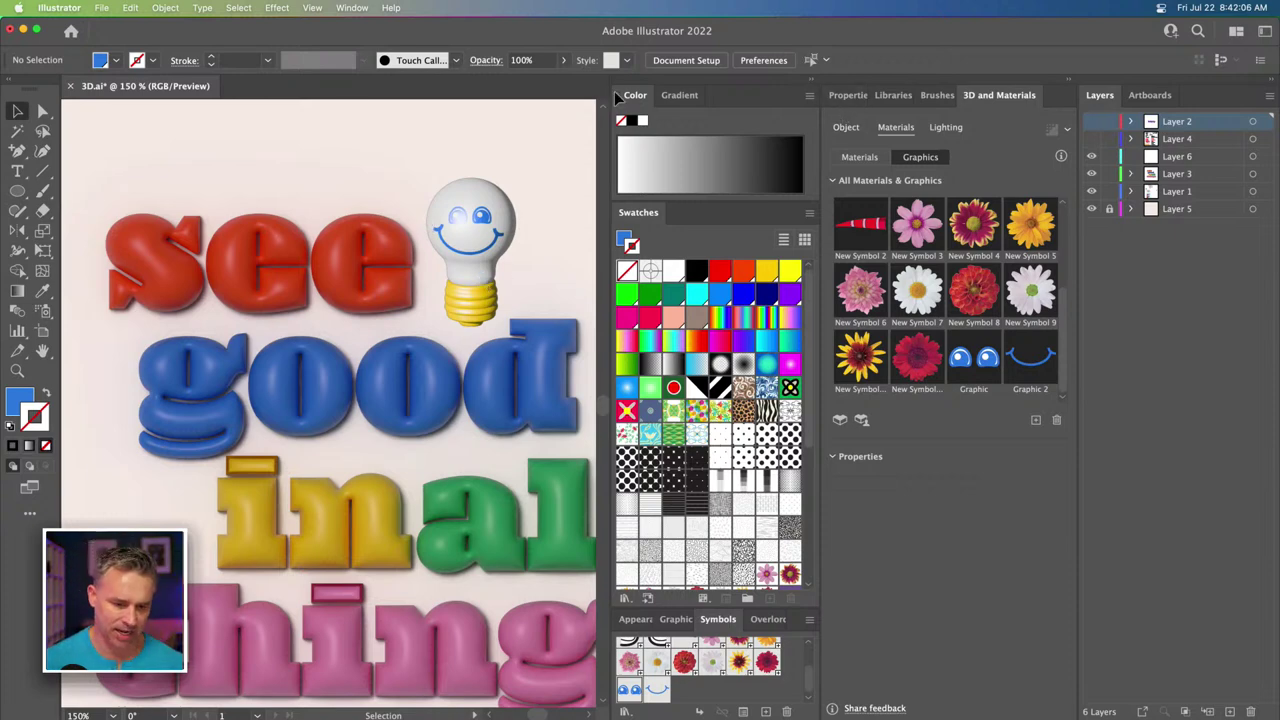
scroll(229, 171, "down", 2)
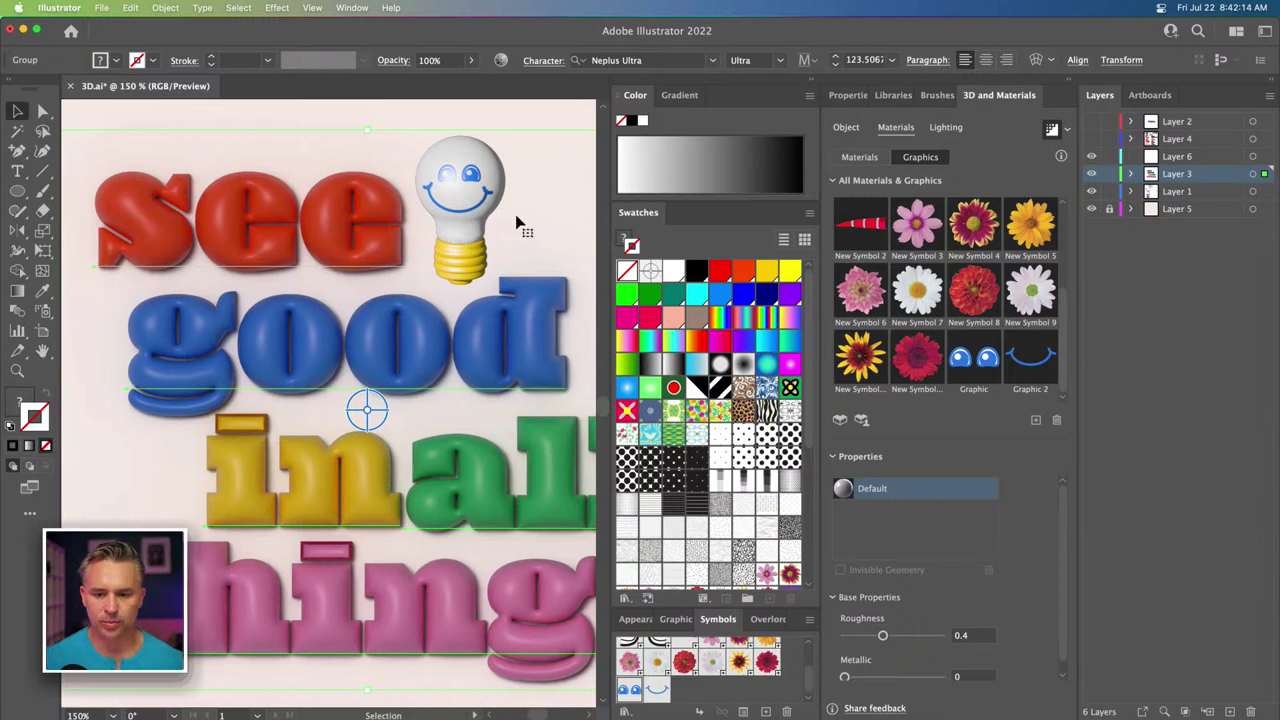
key("super+2")
Set the light bulb's 3D lighting to 73% intensity, -105° rotation and 67° height, leaving the bulb deselected.
left_click(452, 243)
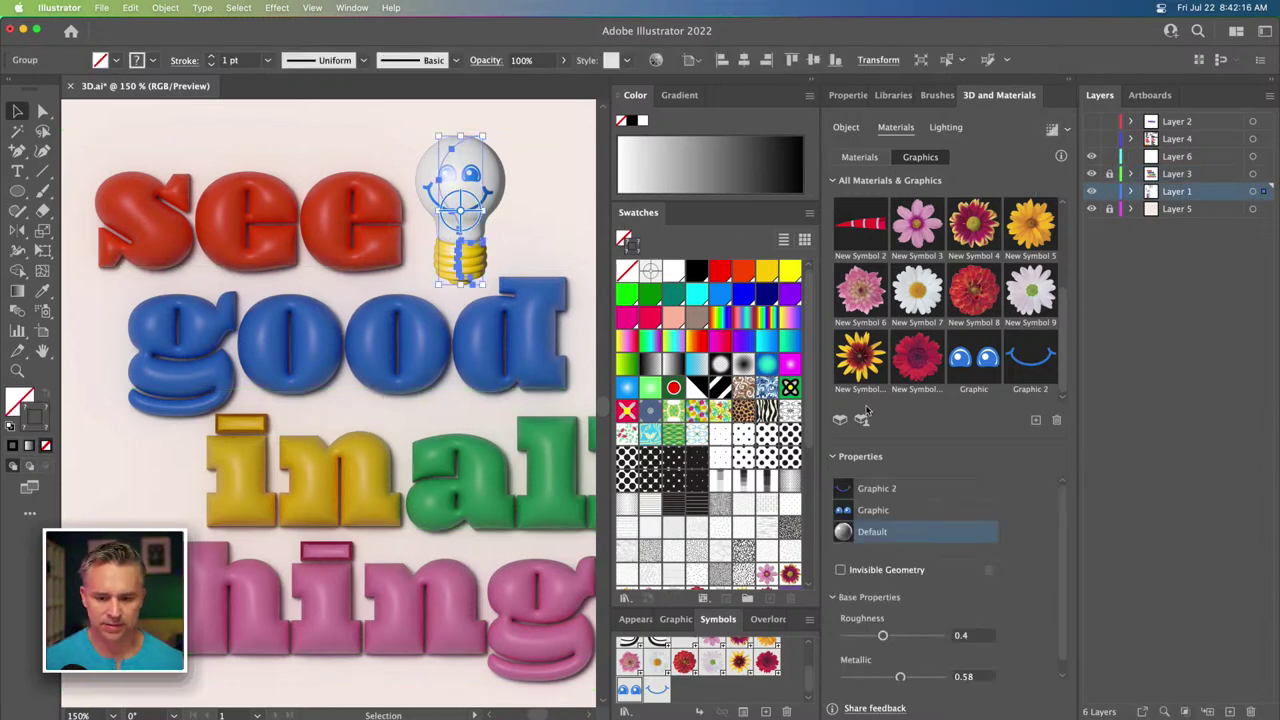
left_click(940, 128)
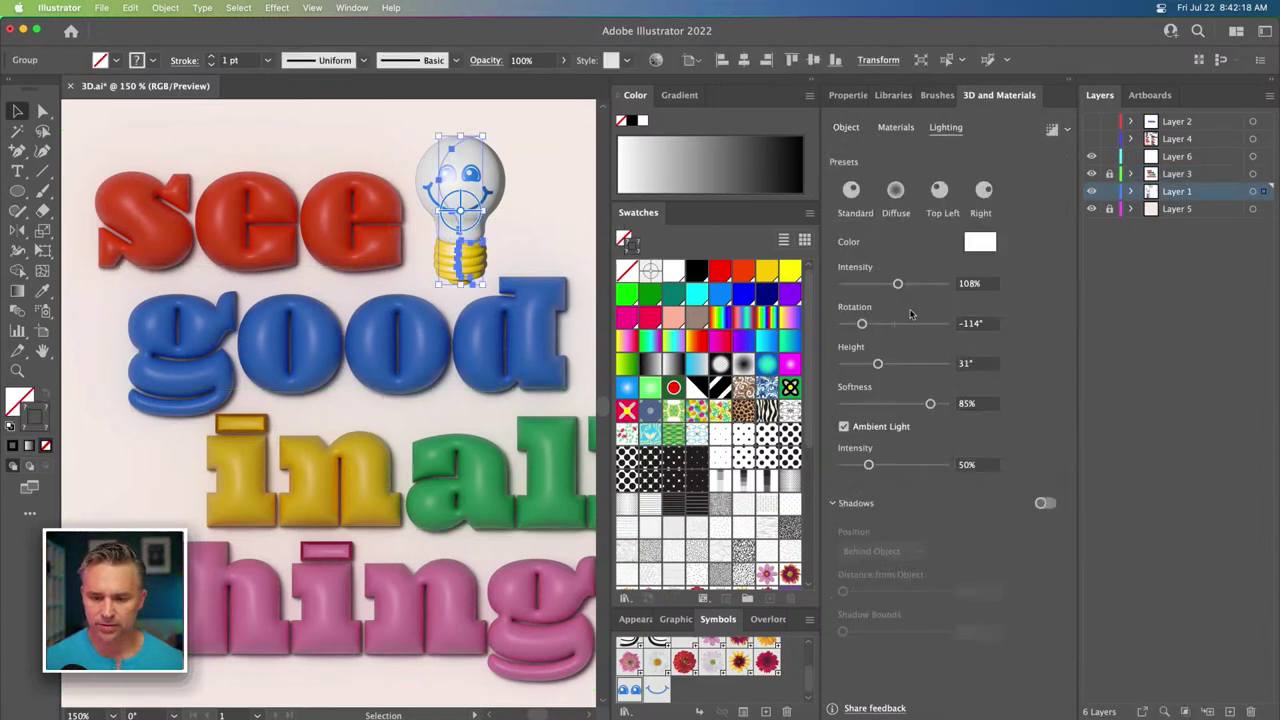
mouse_move(861, 324)
left_mouse_down()
mouse_move(850, 324)
mouse_move(875, 324)
mouse_move(857, 324)
mouse_move(893, 364)
mouse_move(935, 364)
mouse_move(847, 324)
mouse_move(887, 325)
mouse_move(871, 324)
mouse_move(887, 284)
mouse_move(871, 324)
mouse_move(852, 324)
left_mouse_up()
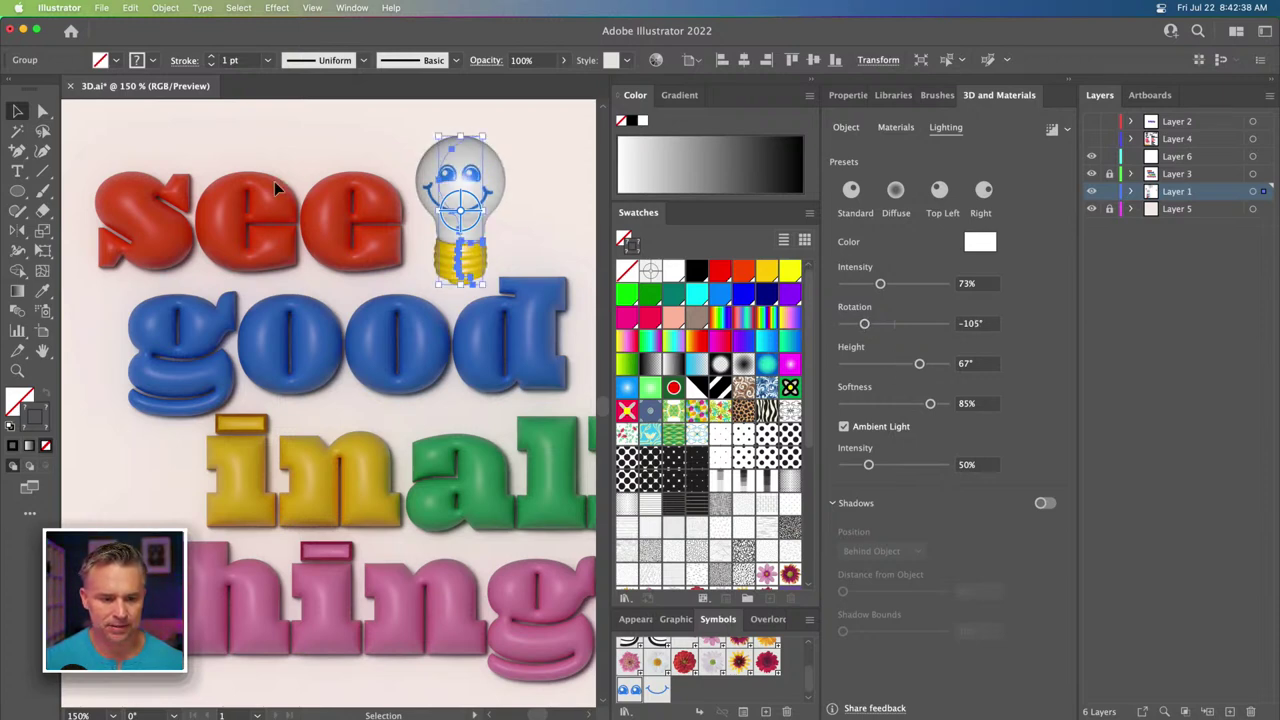
left_click(250, 129)
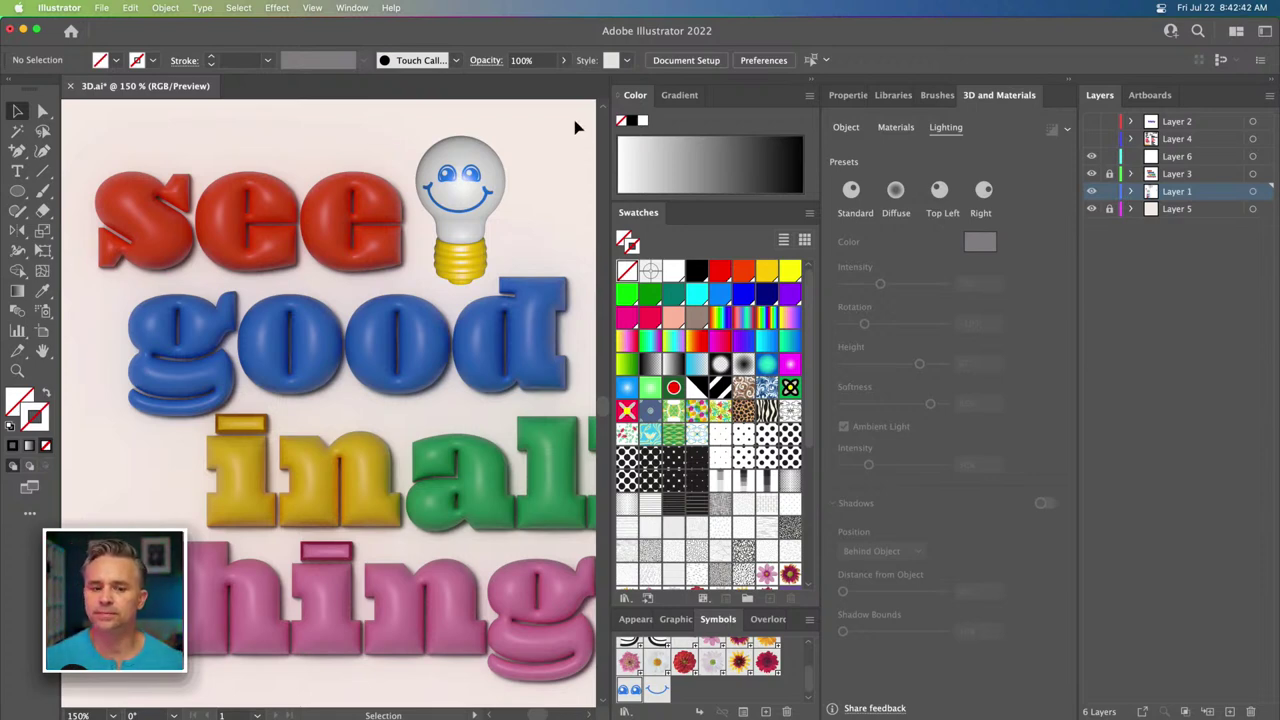
mouse_move(280, 129)
left_mouse_down()
mouse_move(297, 131)
mouse_move(278, 125)
left_mouse_up()
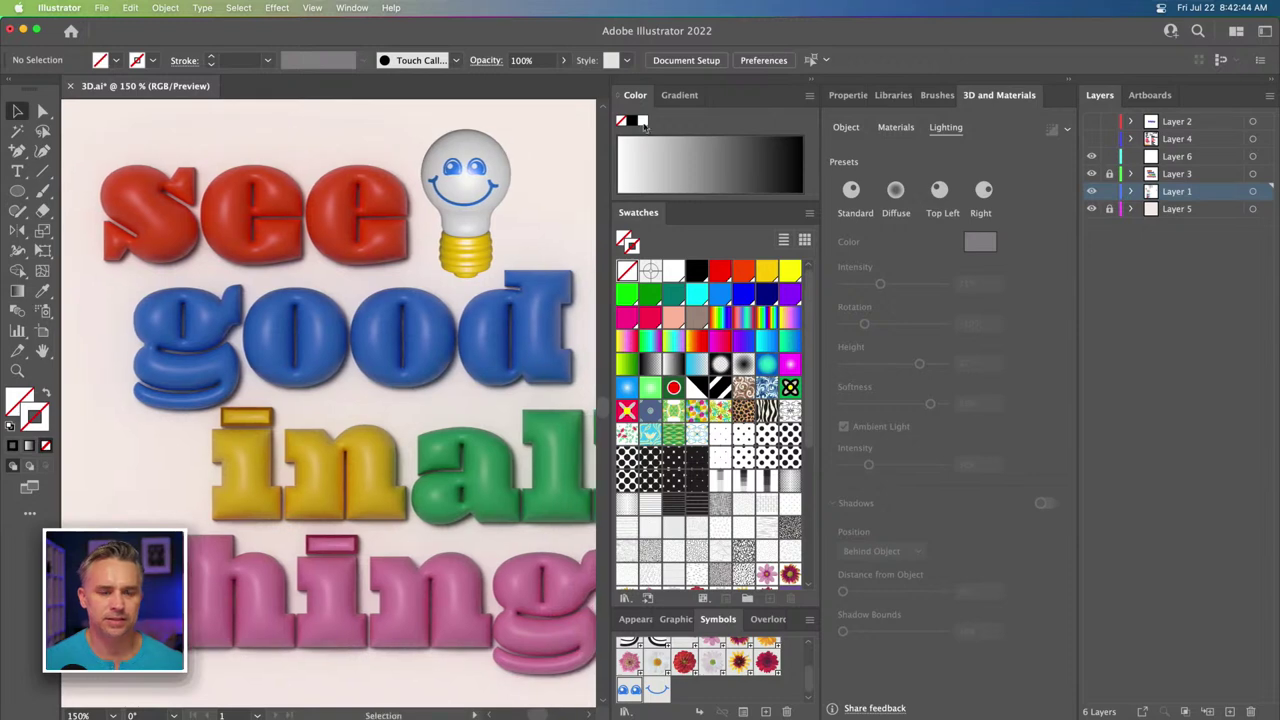
Collapse the colour and swatch panels, switch to Noun Project and search its icons for "toaster".
left_click(810, 78)
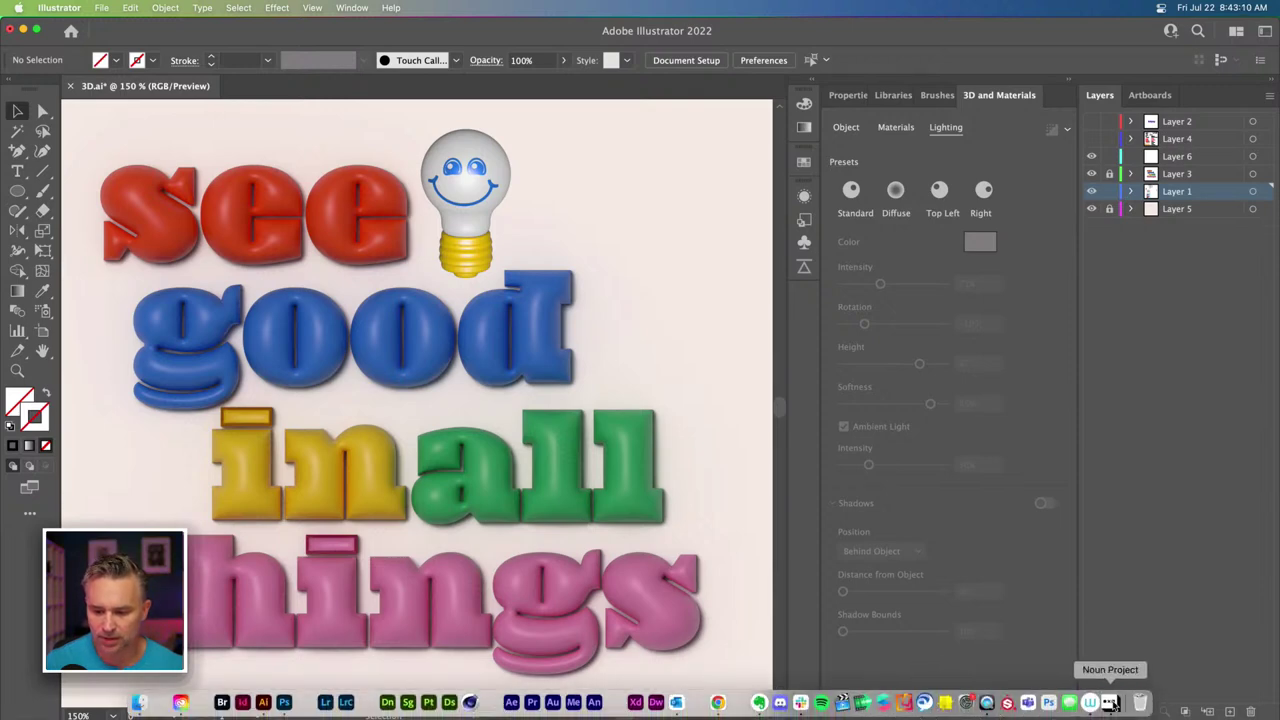
left_click(1110, 700)
left_click_drag(1062, 170, 958, 165)
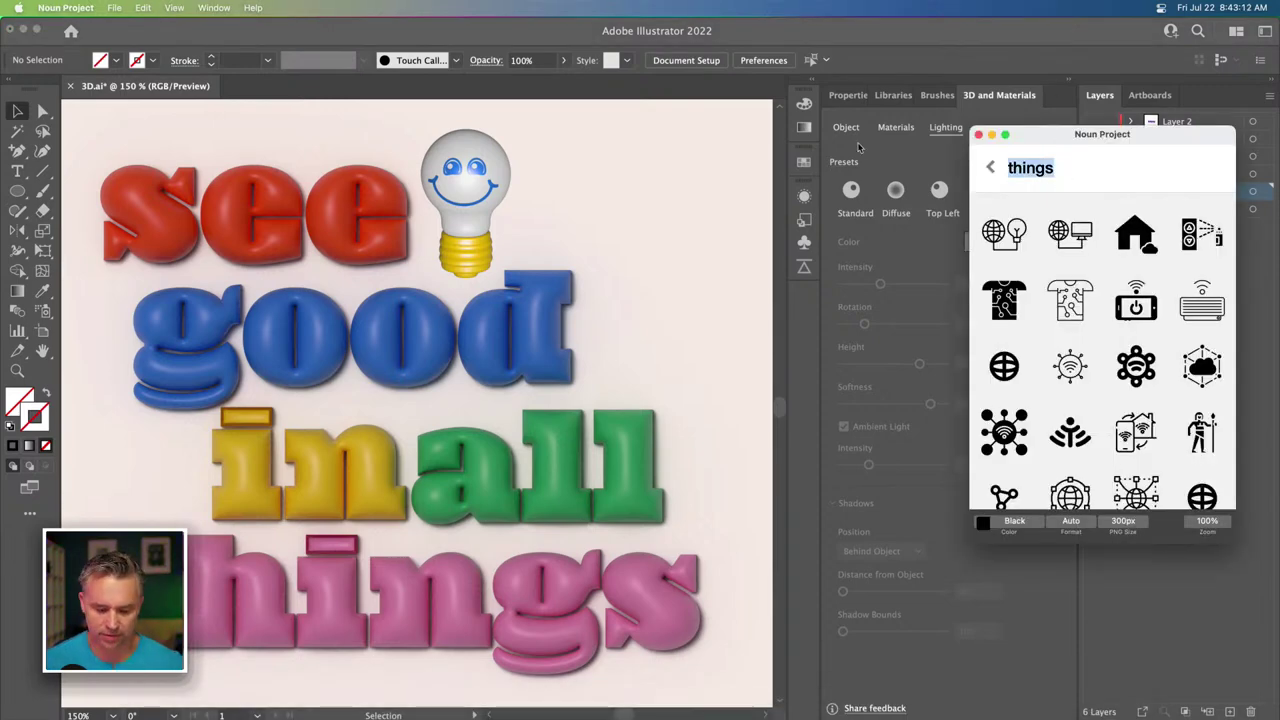
type("toaster")
key("Return")
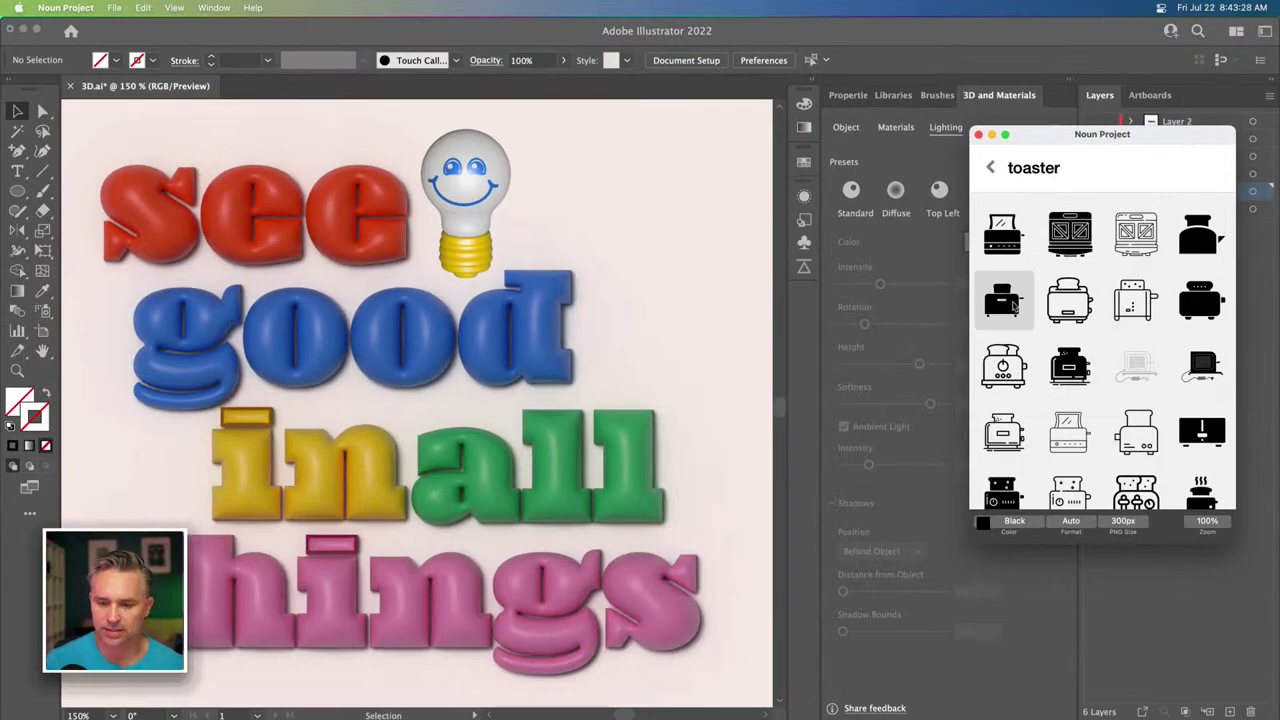
Browse the toaster icons for a suitable design and switch back to Illustrator.
right_click(1013, 307)
left_click(1030, 329)
scroll(1020, 300, "down", 5)
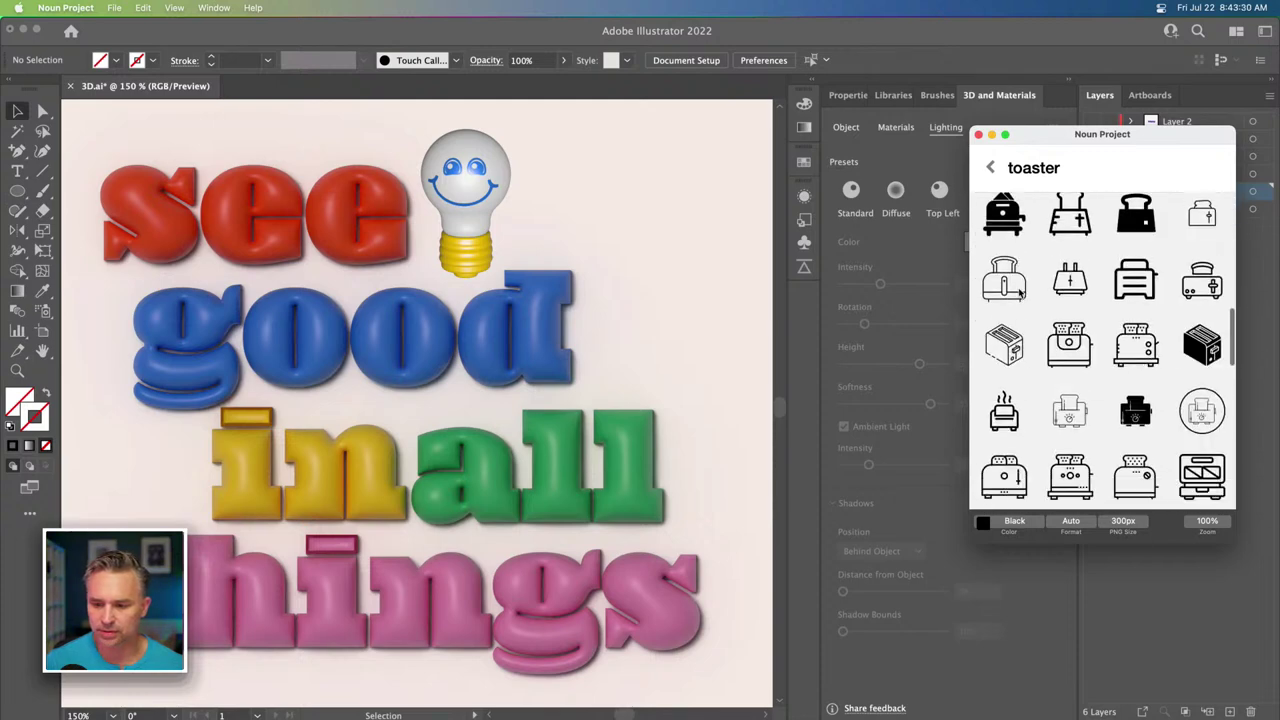
scroll(1134, 330, "up", 2)
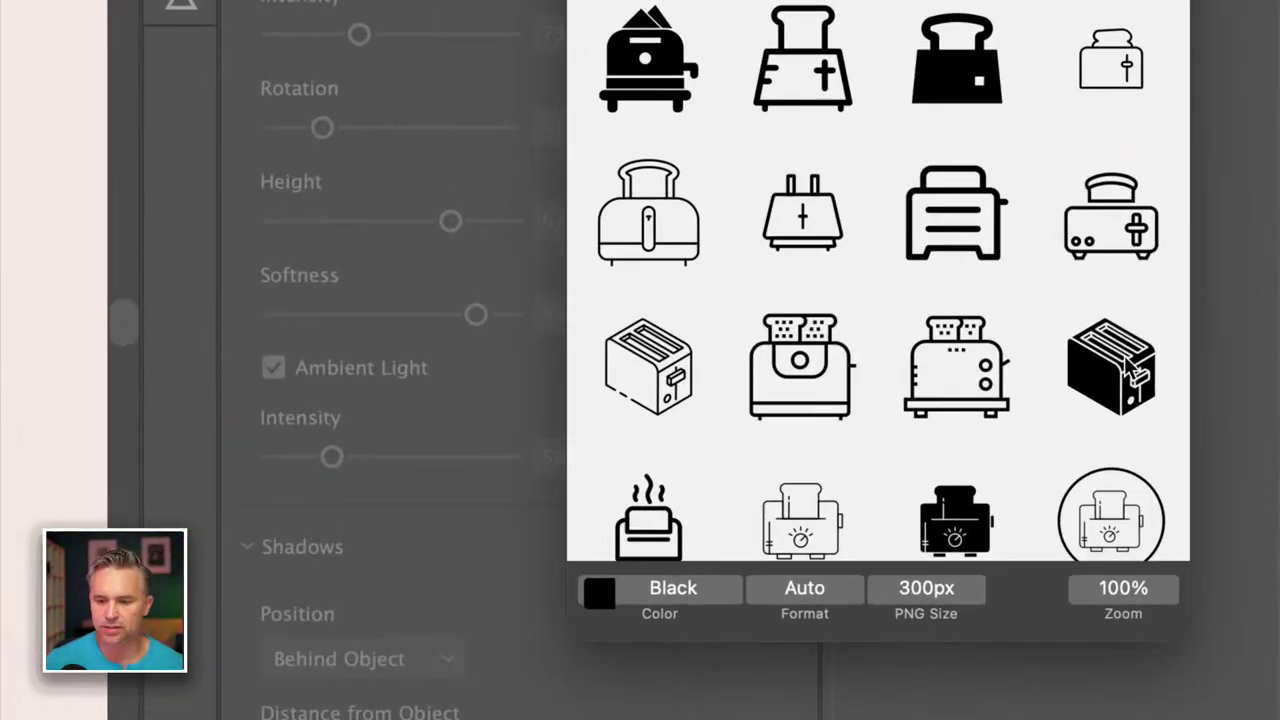
scroll(1002, 370, "down", 5)
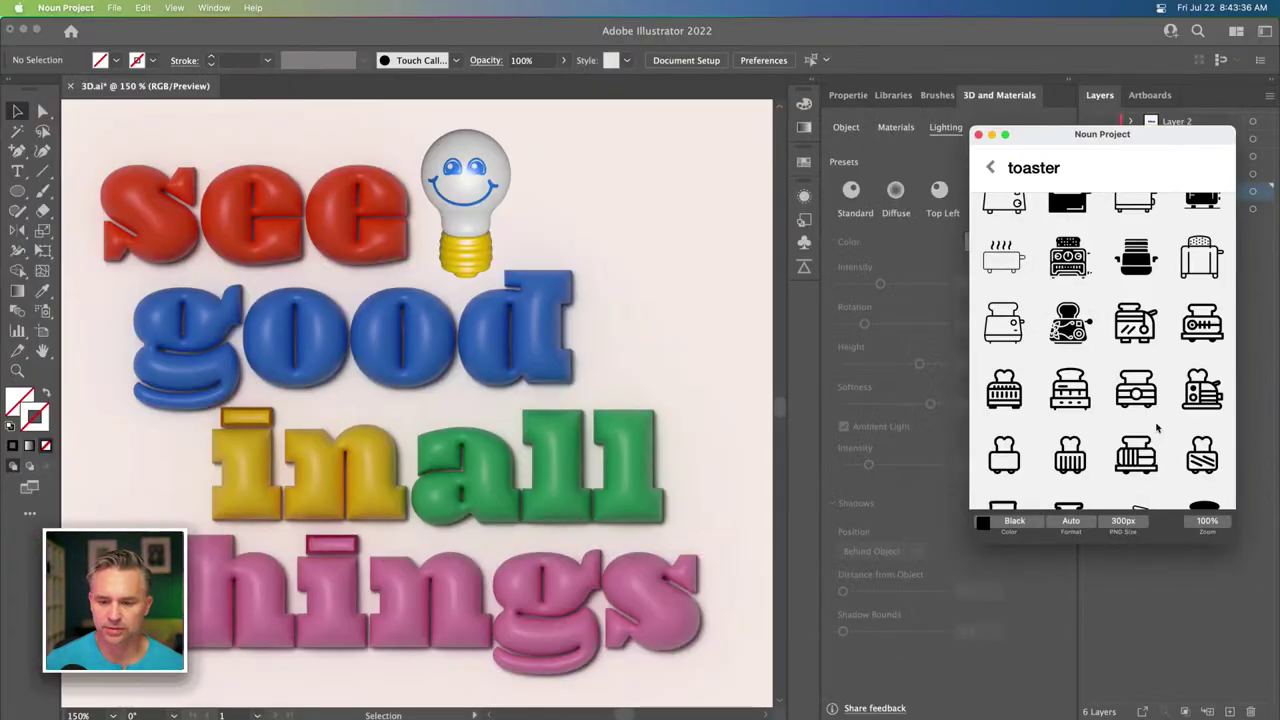
scroll(1100, 350, "up", 2)
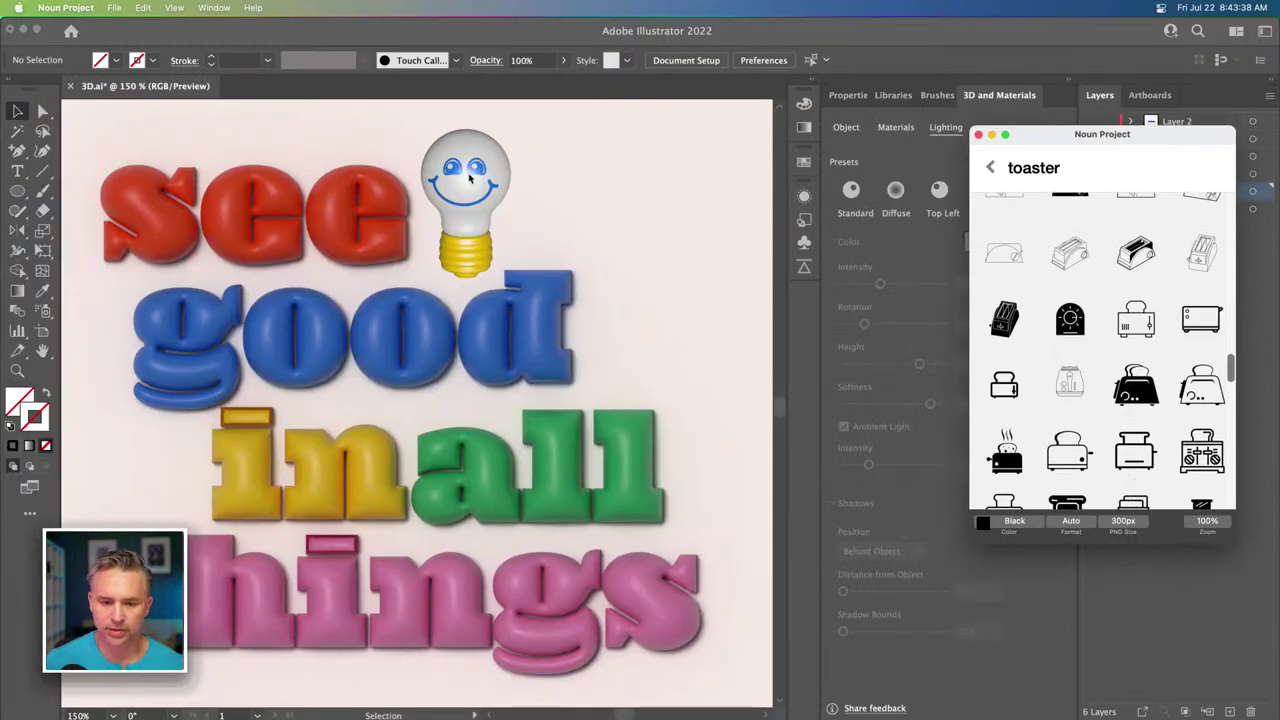
left_click(648, 214)
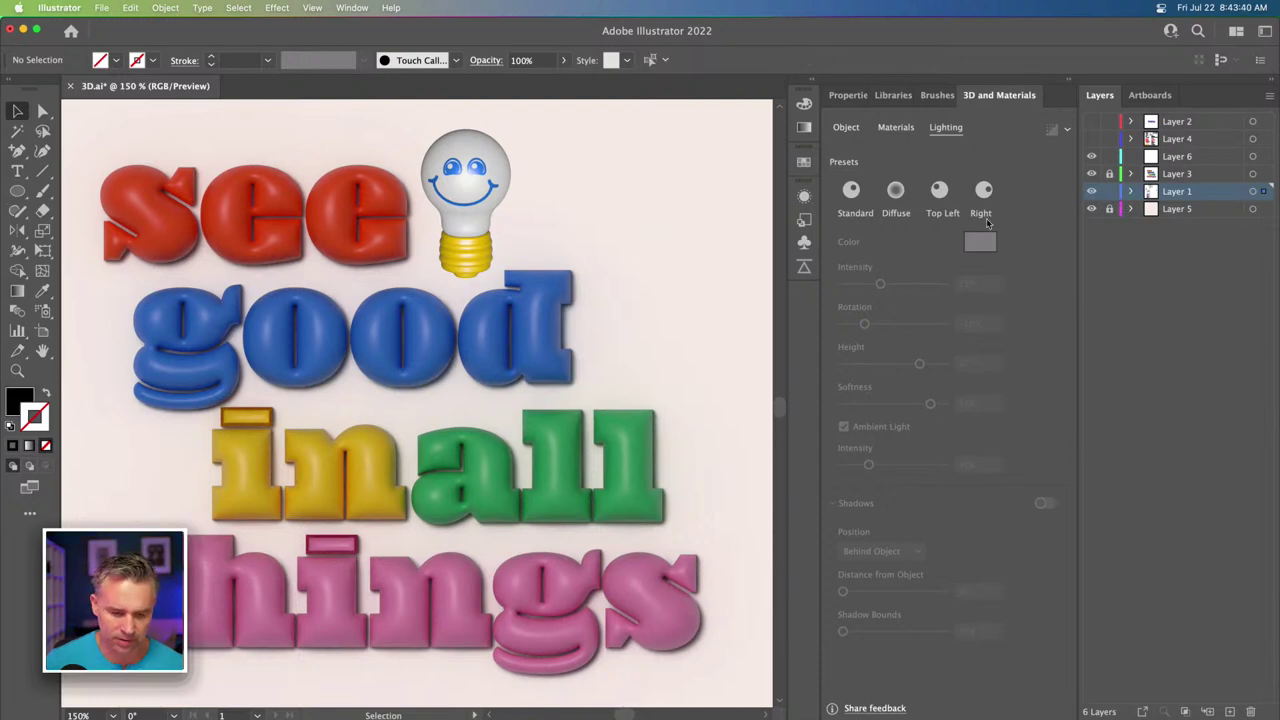
Move the toaster icon to the empty area beside the light bulb and deselect it.
left_click_drag(378, 428, 620, 245)
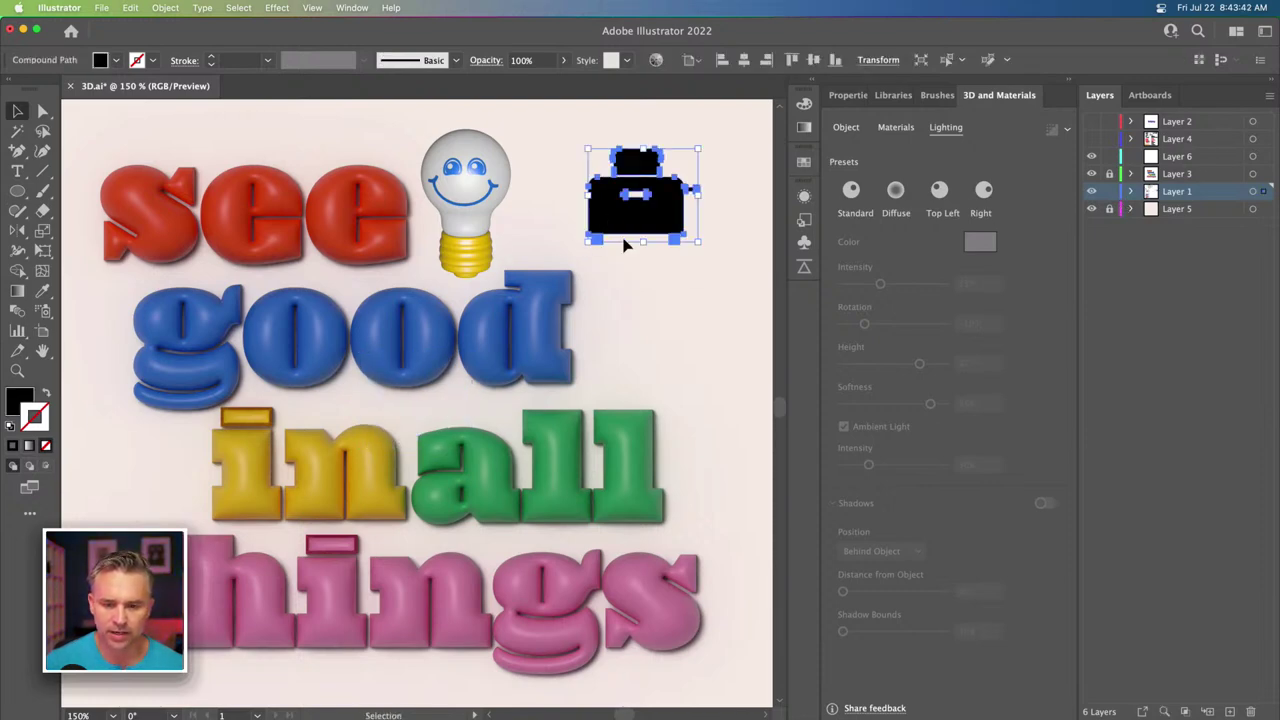
scroll(420, 270, "right", 5)
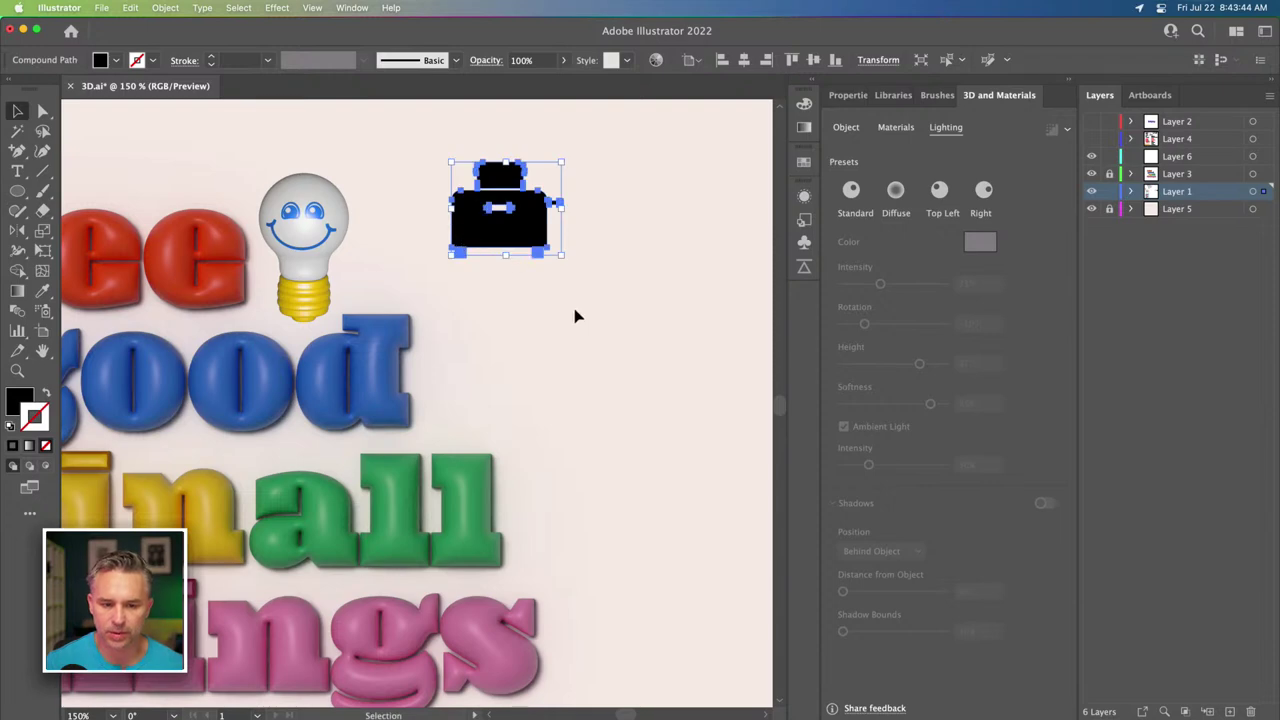
left_click(576, 319)
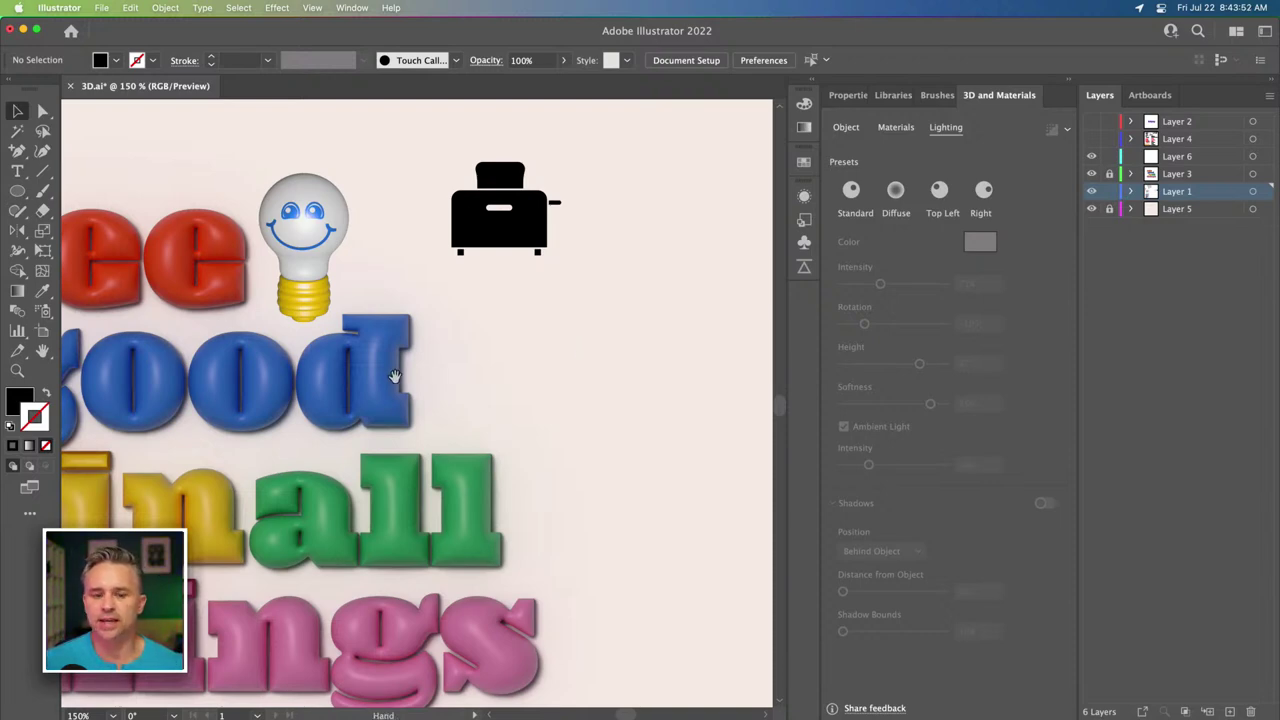
scroll(585, 334, "left", 5)
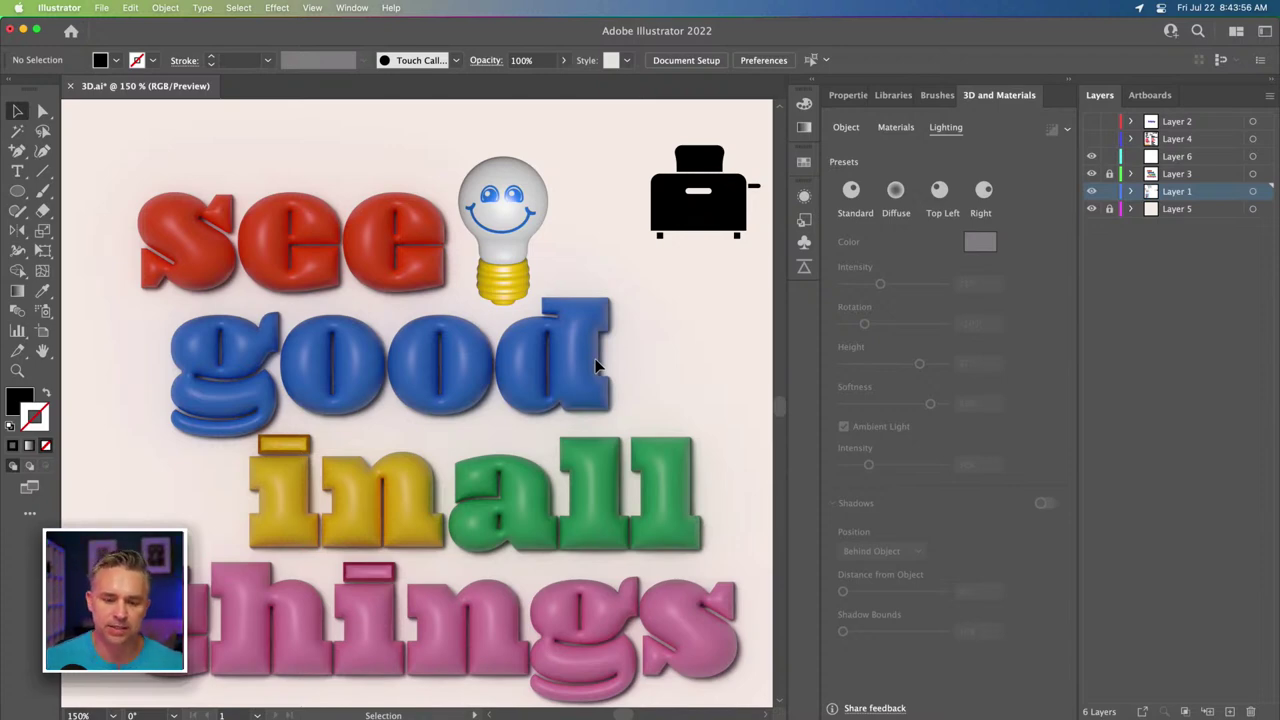
Turn on shadows behind the light bulb and set its shadow bounds to 213%.
left_click(495, 288)
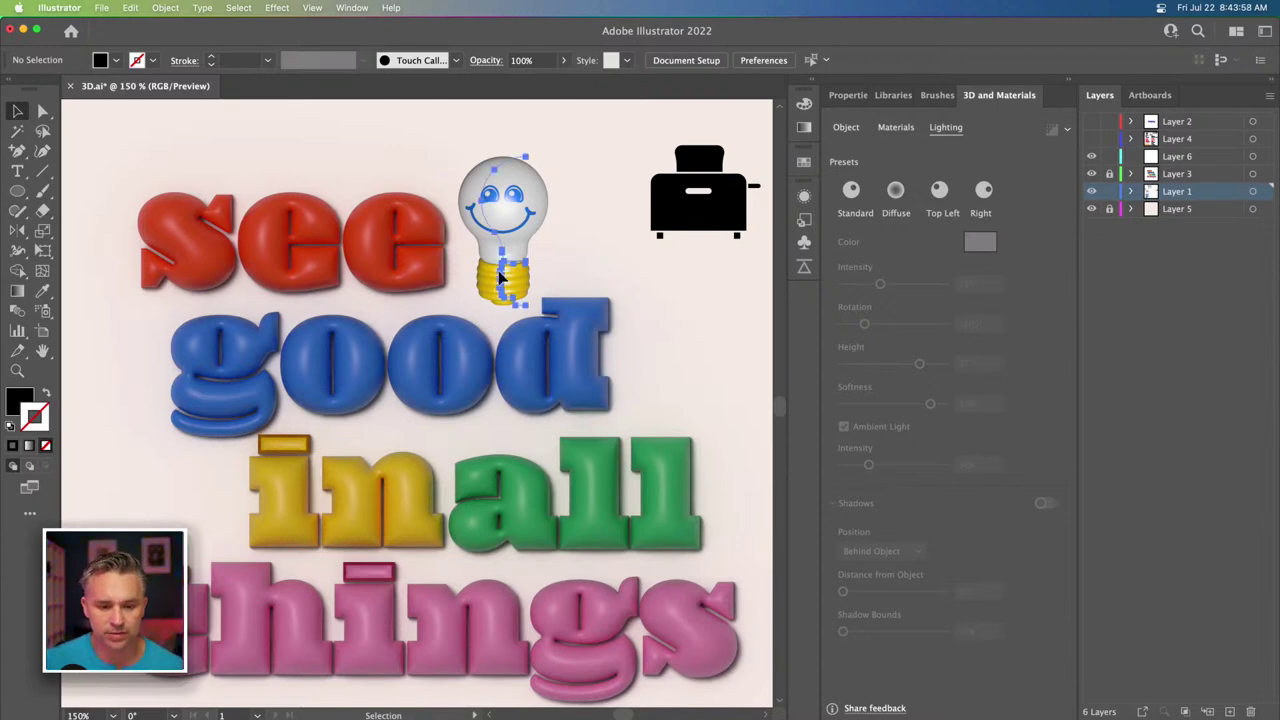
left_click(1045, 504)
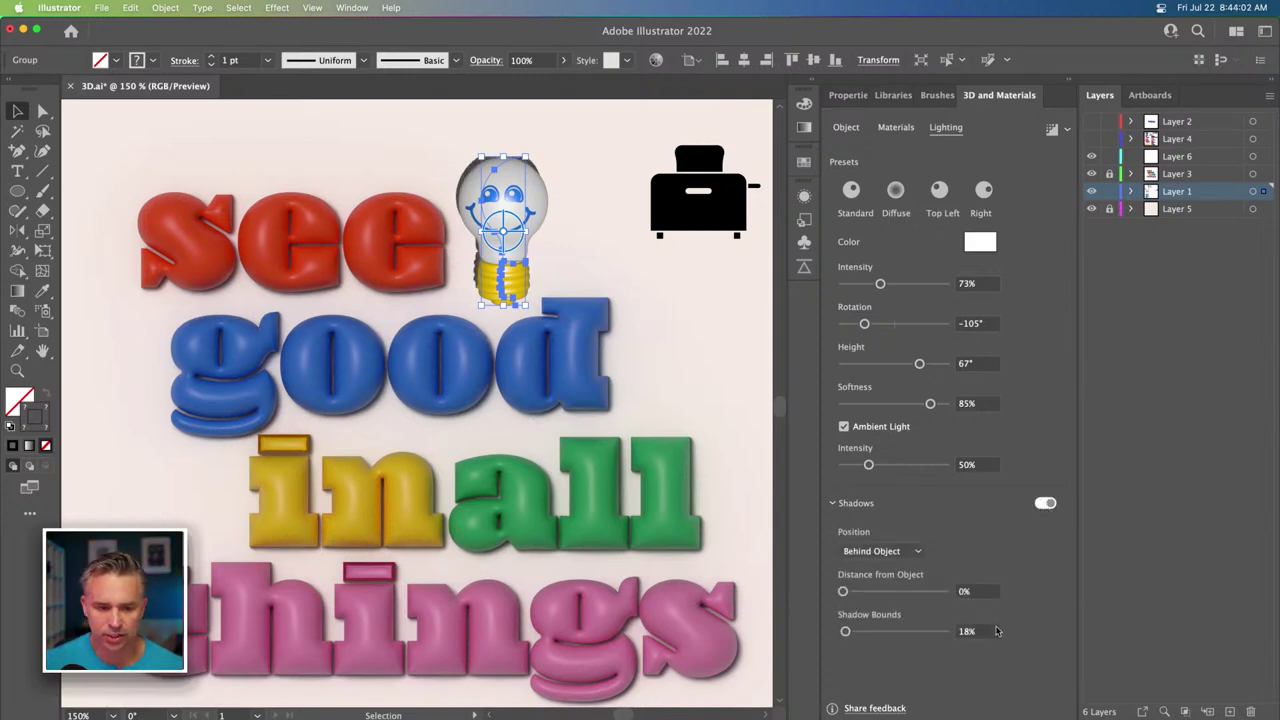
left_click_drag(845, 631, 896, 633)
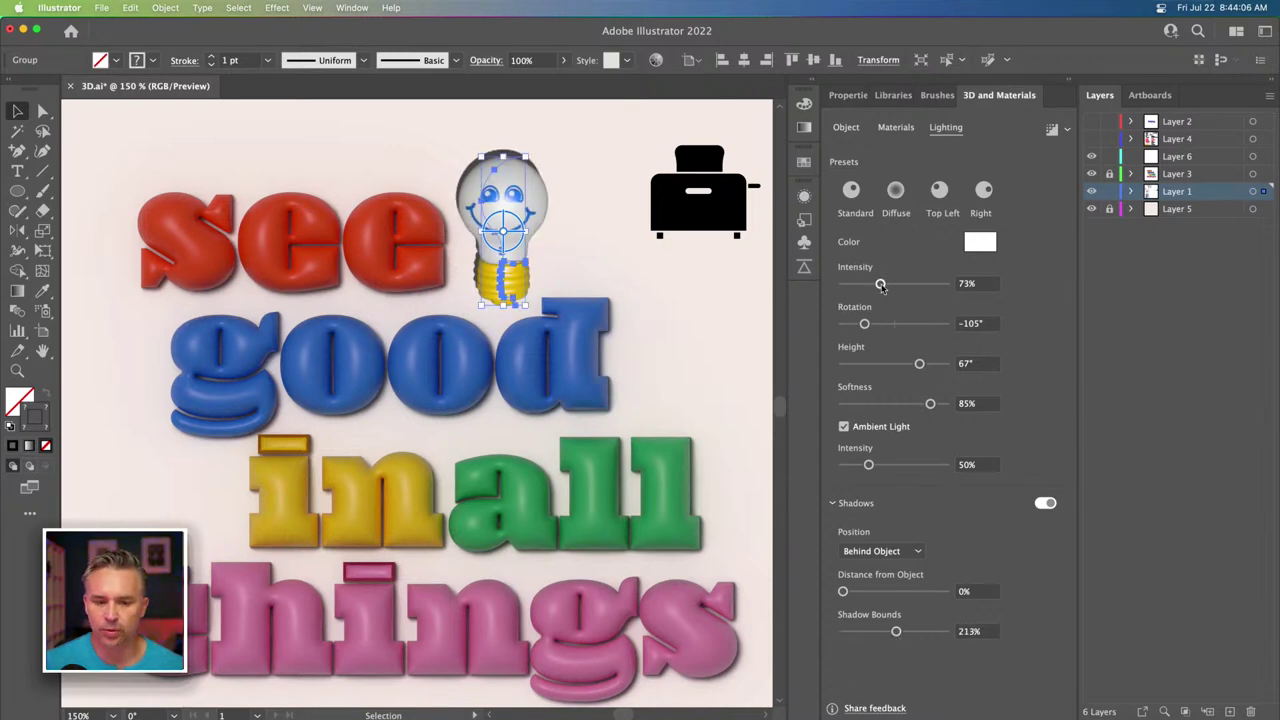
Set the light bulb's lighting rotation to -131° and height to 57°, leaving the bulb deselected.
mouse_move(864, 324)
left_mouse_down()
mouse_move(878, 325)
mouse_move(860, 325)
left_mouse_up()
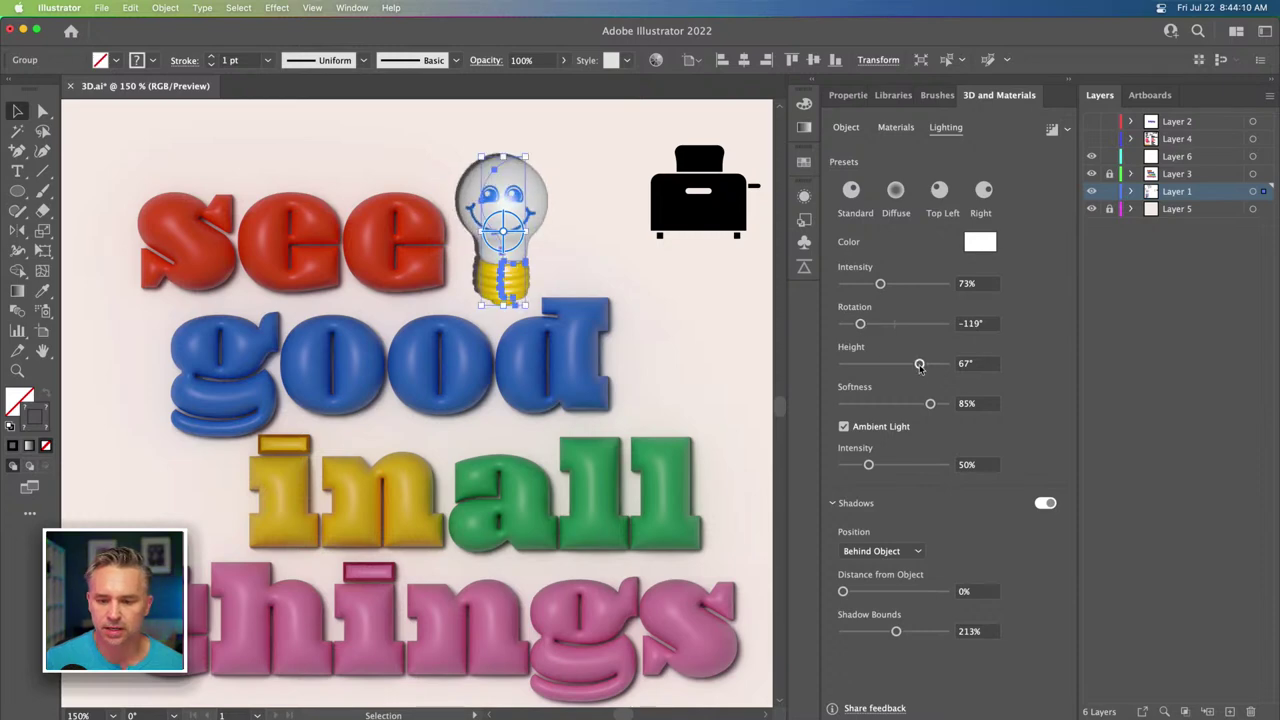
left_click_drag(918, 364, 922, 364)
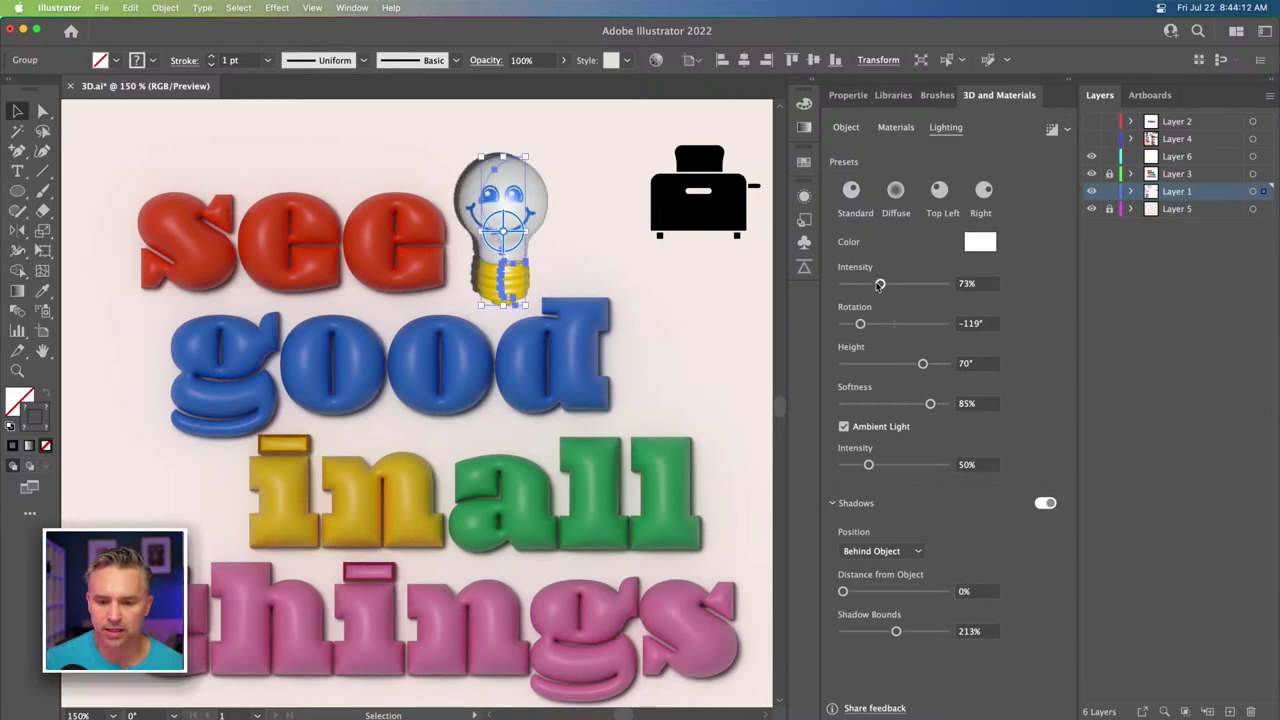
mouse_move(860, 324)
left_mouse_down()
mouse_move(918, 324)
mouse_move(857, 325)
left_mouse_up()
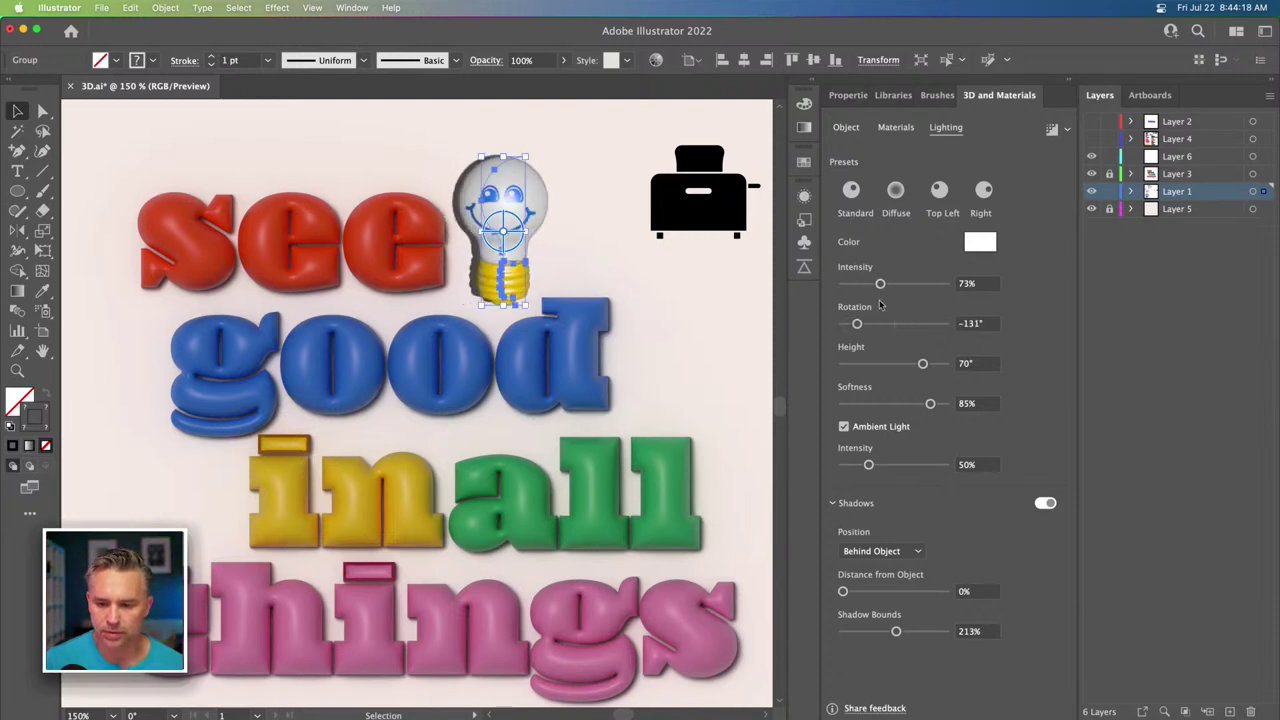
mouse_move(922, 364)
left_mouse_down()
mouse_move(936, 366)
mouse_move(909, 368)
left_mouse_up()
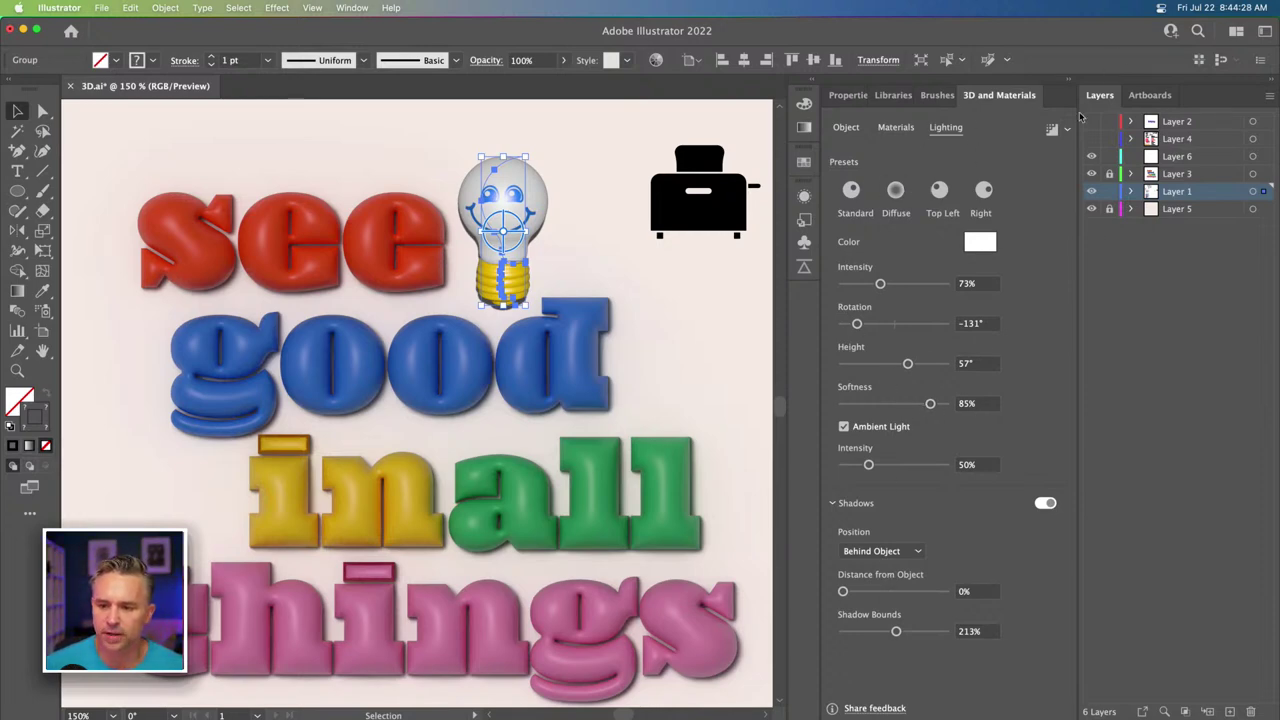
left_click(333, 138)
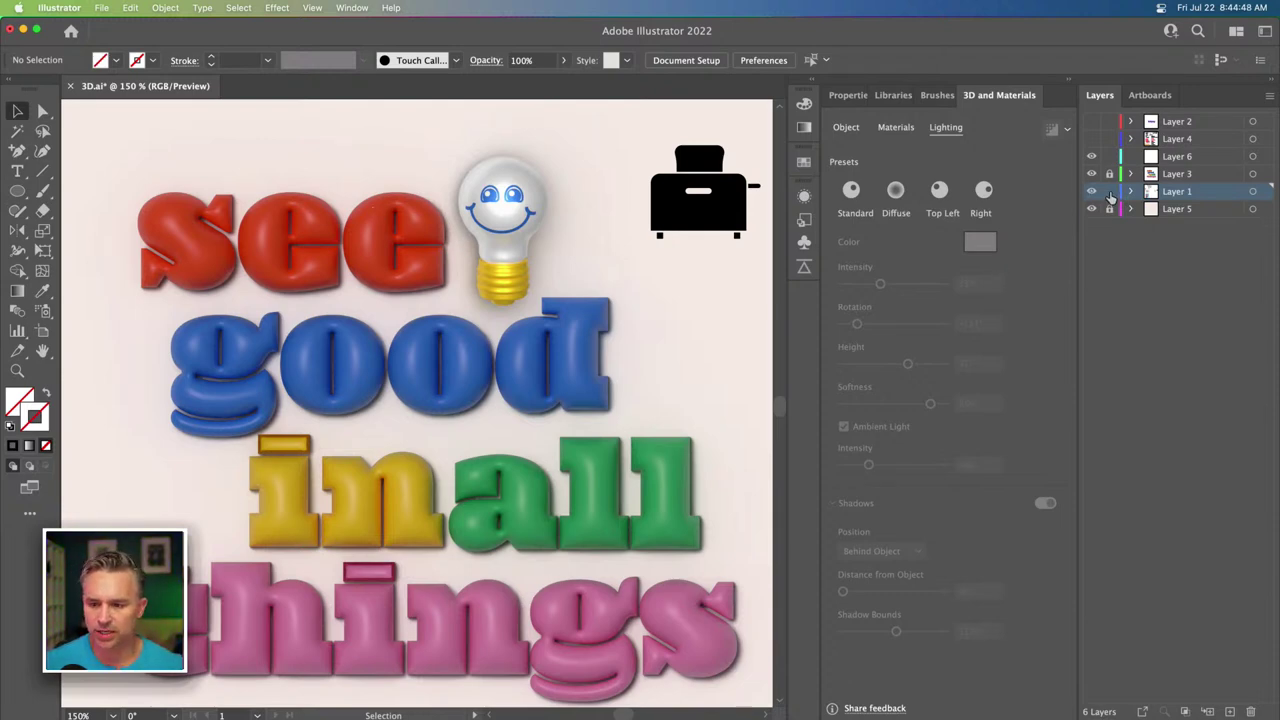
Transfer the toaster icon from Layer 1 to a new layer directly above it, locking Layer 1.
left_click(726, 202)
key("Delete")
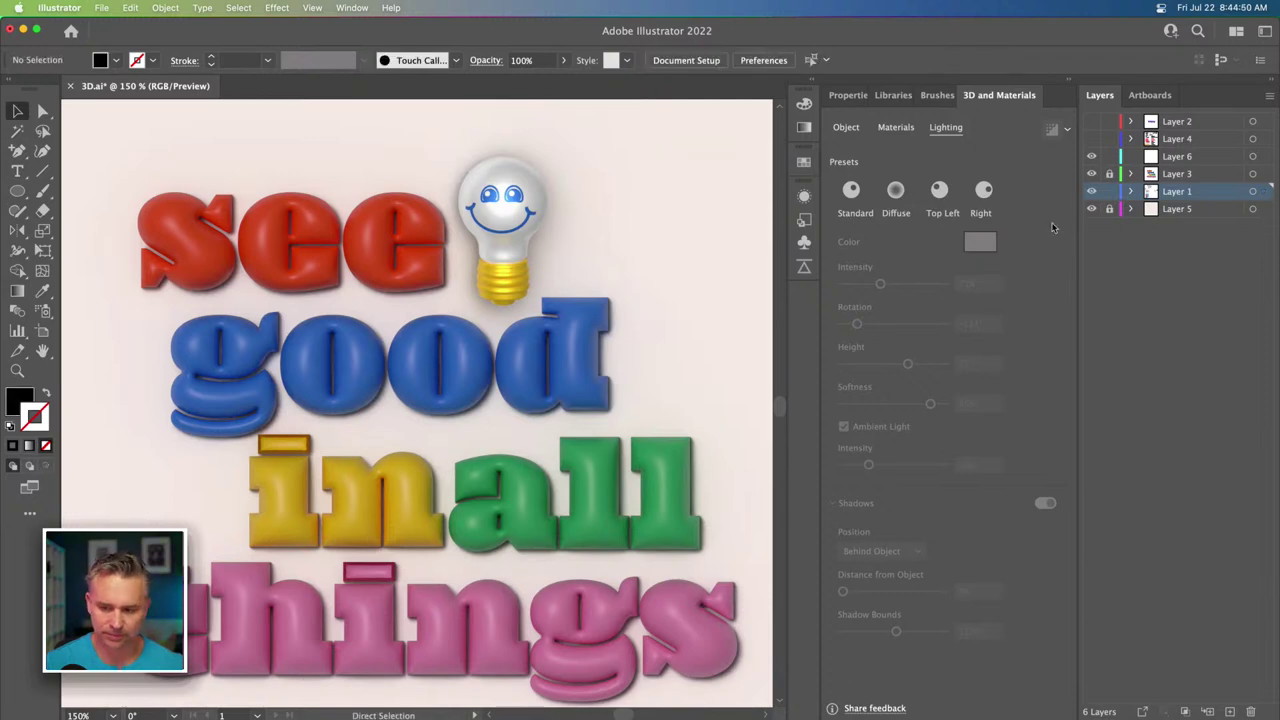
left_click(1108, 191)
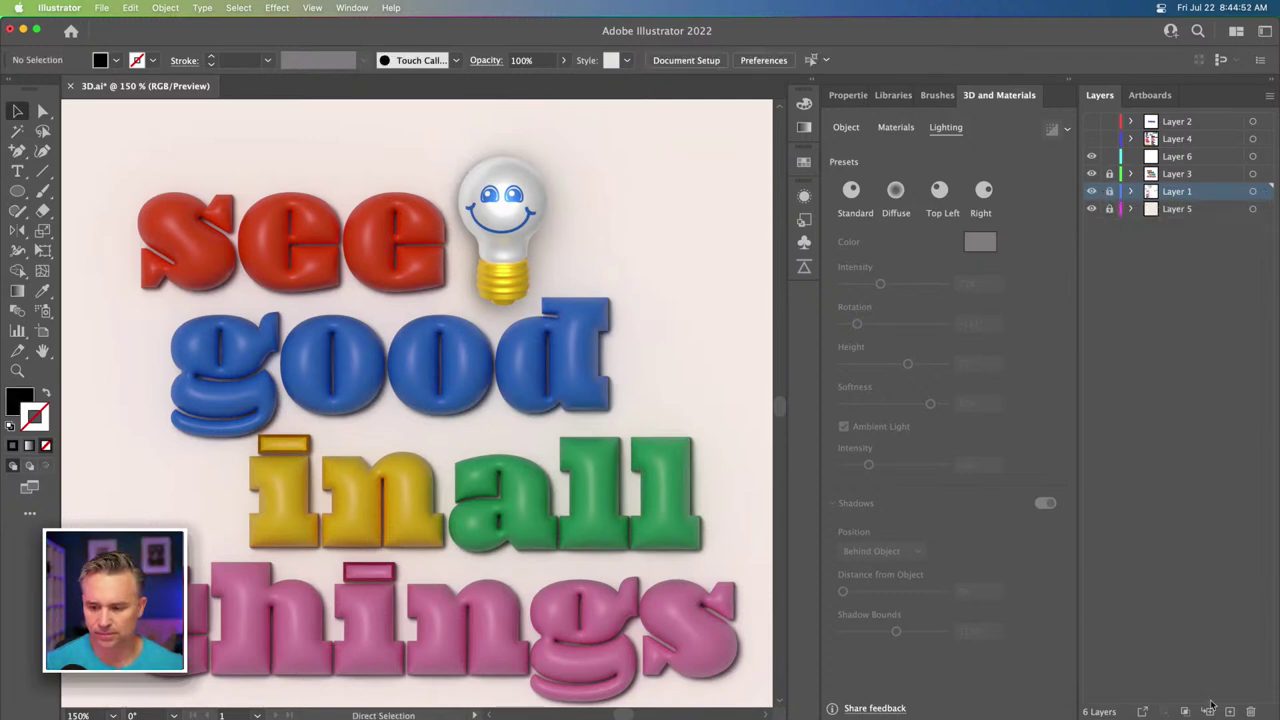
left_click(1229, 711)
key("ctrl+v")
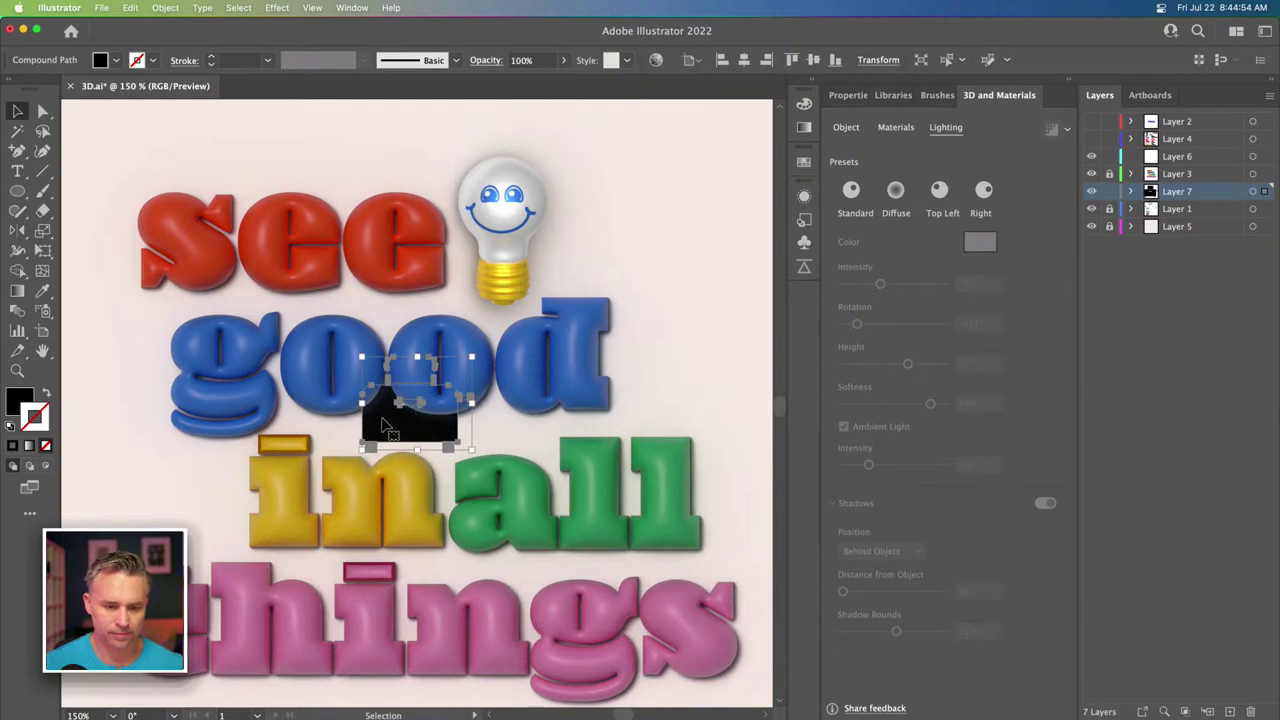
Place the toaster icon to the right of the light bulb, clear of the lettering, and deselect it.
left_click_drag(430, 360, 696, 192)
left_click_drag(627, 240, 421, 230)
left_click(491, 369)
Draw a black rounded rectangle below and to the right of the toaster icon as the toaster body.
left_click(16, 192)
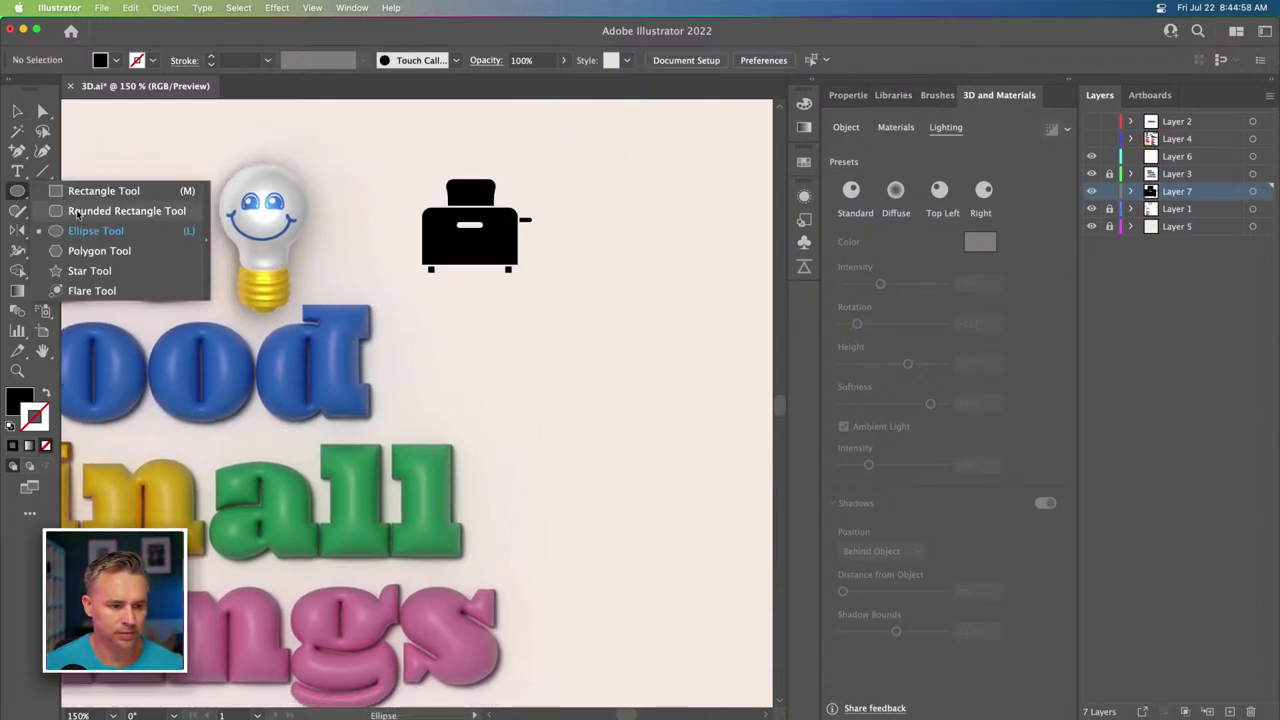
left_click(127, 211)
left_click_drag(521, 331, 646, 410)
Reduce the radius of the rounded rectangle's two bottom corners to about 0.43 px, keeping the top corners round.
left_click(43, 111)
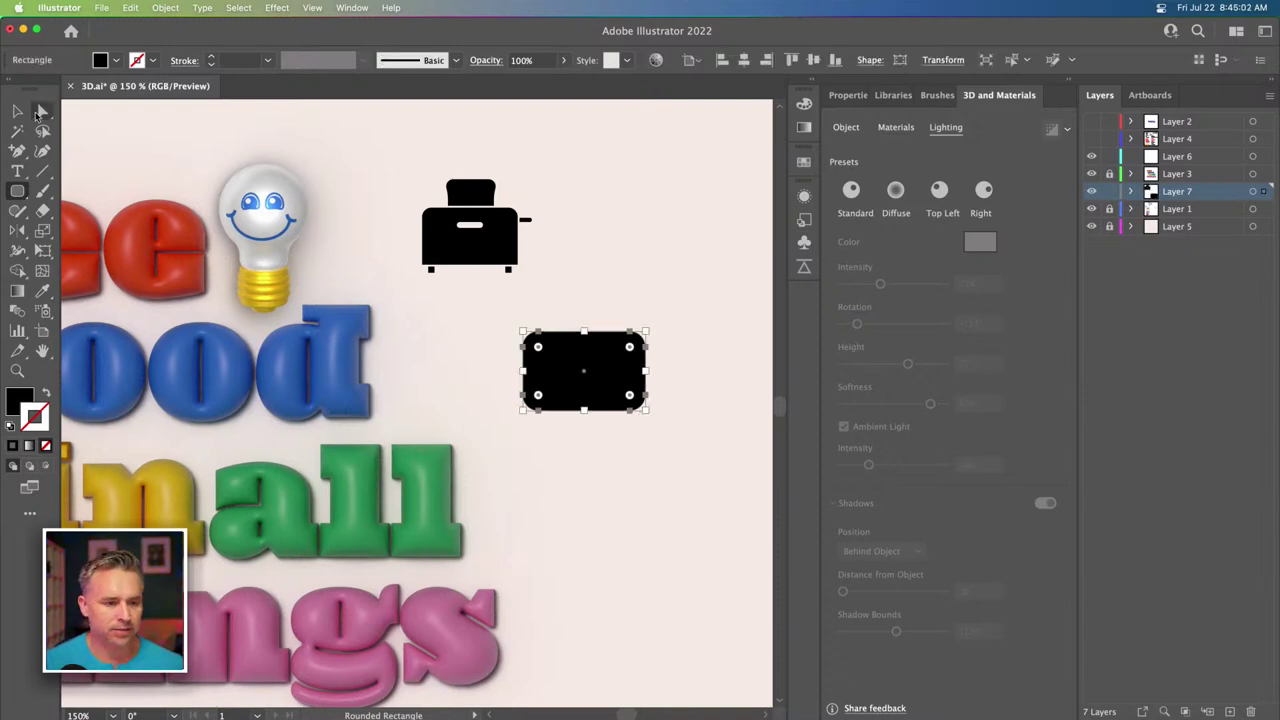
left_click(516, 382)
left_click(566, 390)
left_click_drag(511, 384, 706, 464)
left_click_drag(633, 401, 651, 420)
Fill the toaster body with the pink swatch and no stroke, and move it slightly to the left.
key("super+equal")
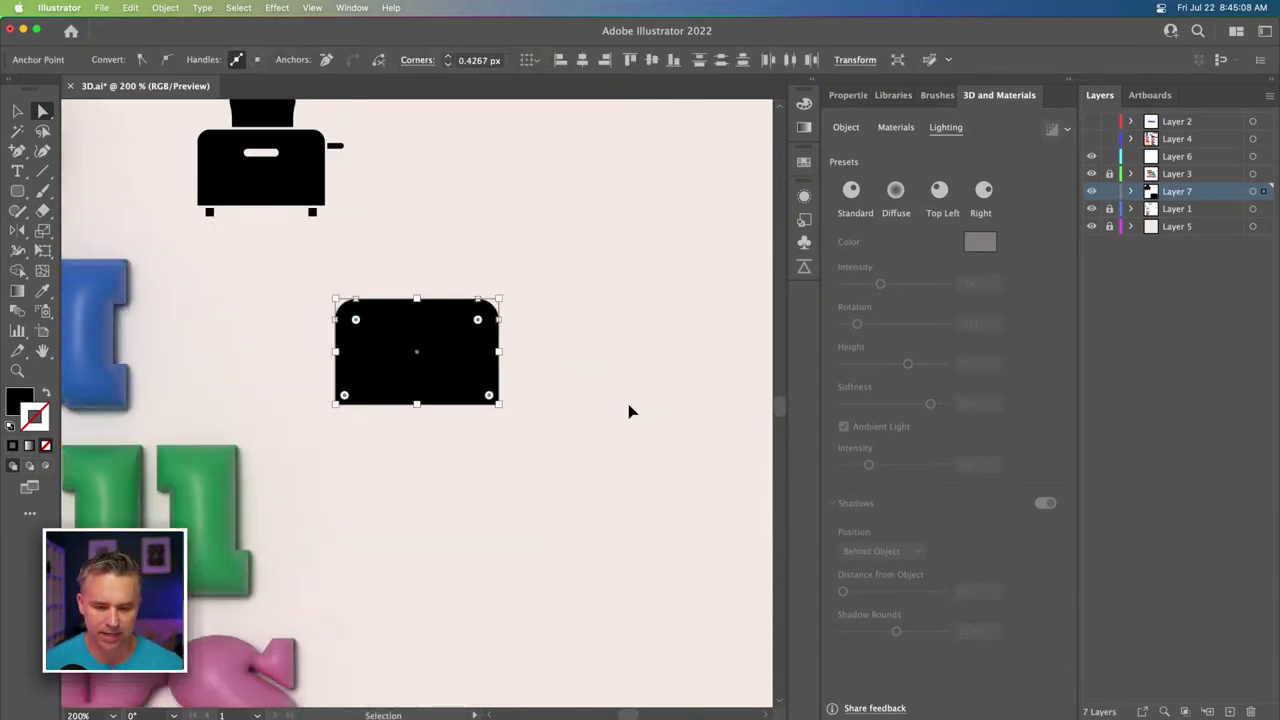
key("super+equal")
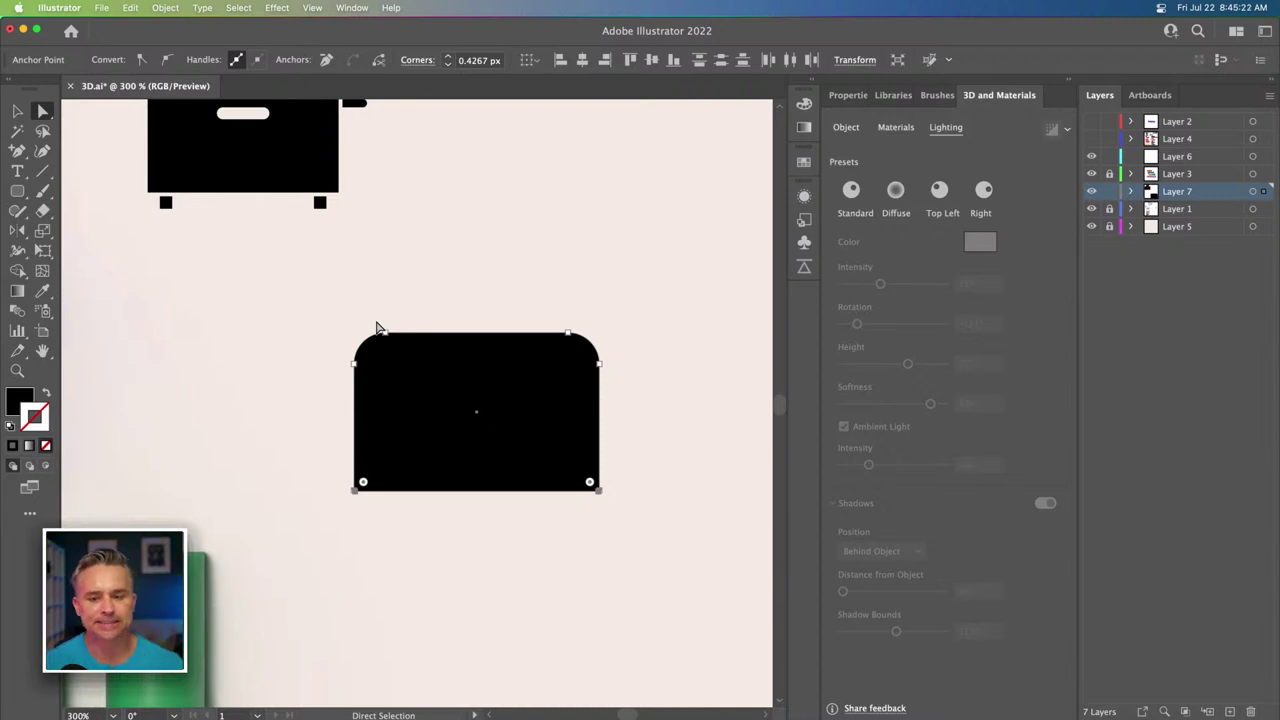
left_click(804, 163)
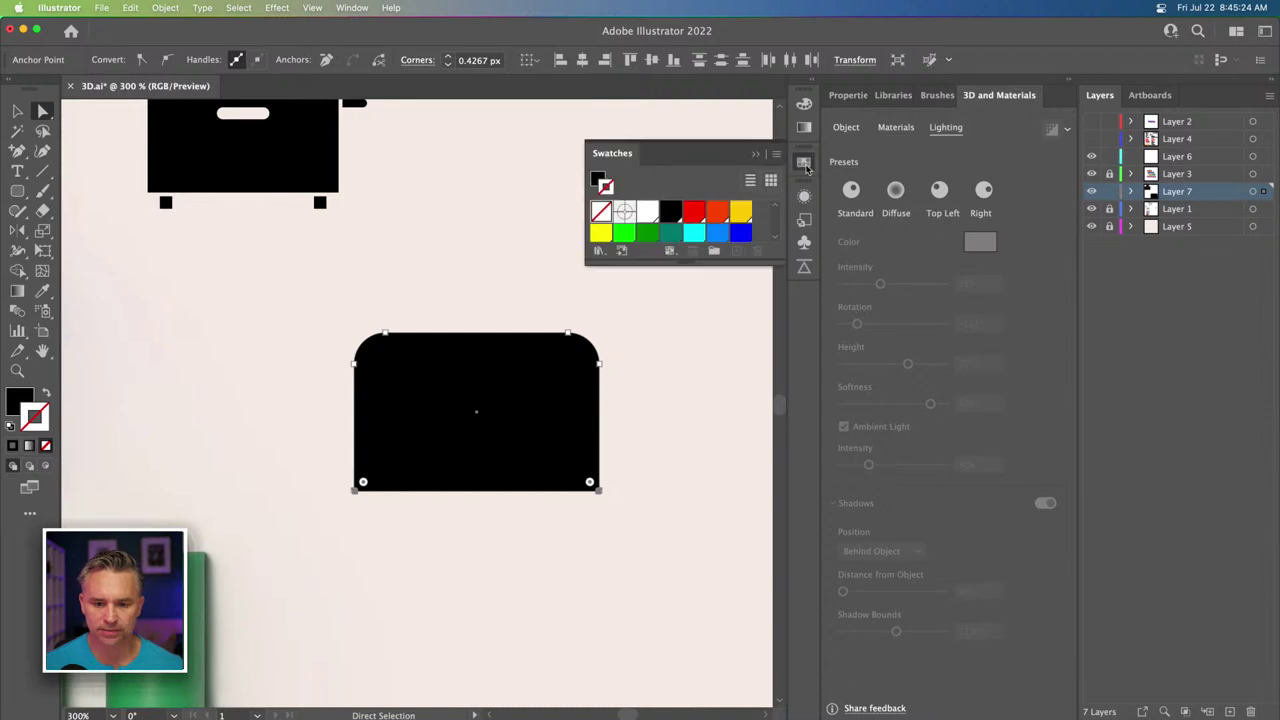
left_click_drag(684, 264, 684, 590)
scroll(673, 440, "down", 3)
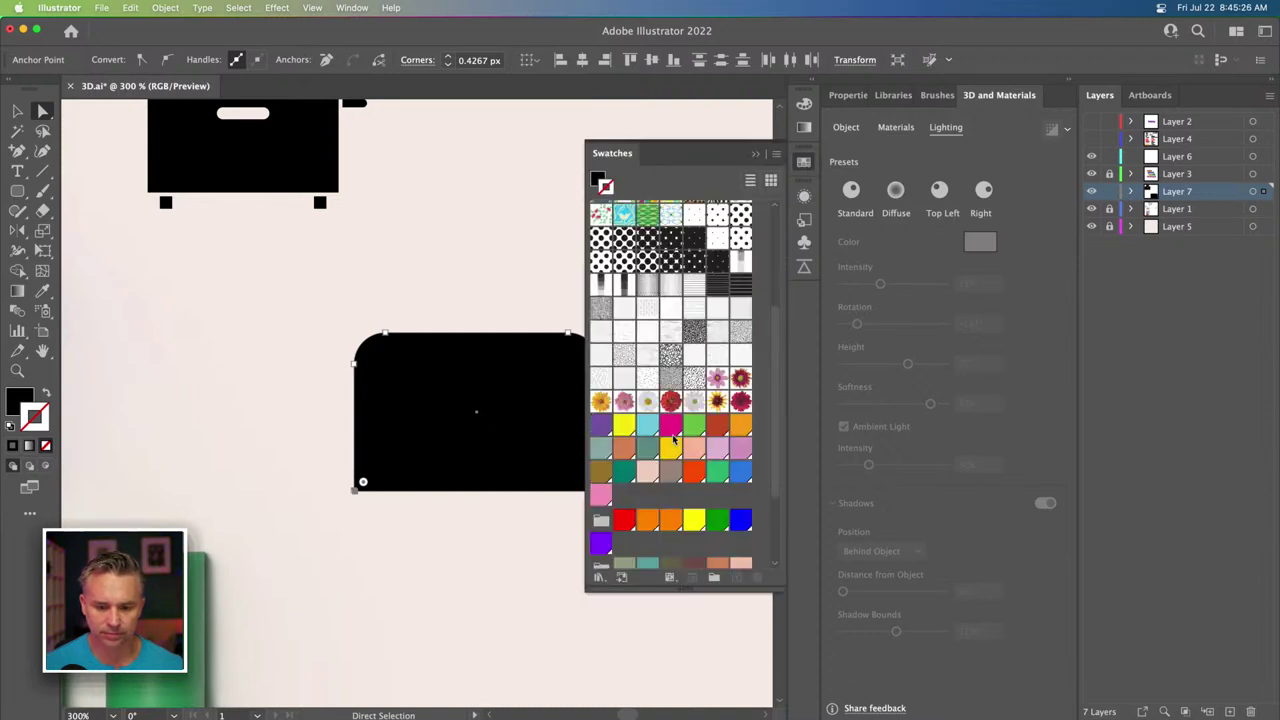
scroll(673, 440, "down", 3)
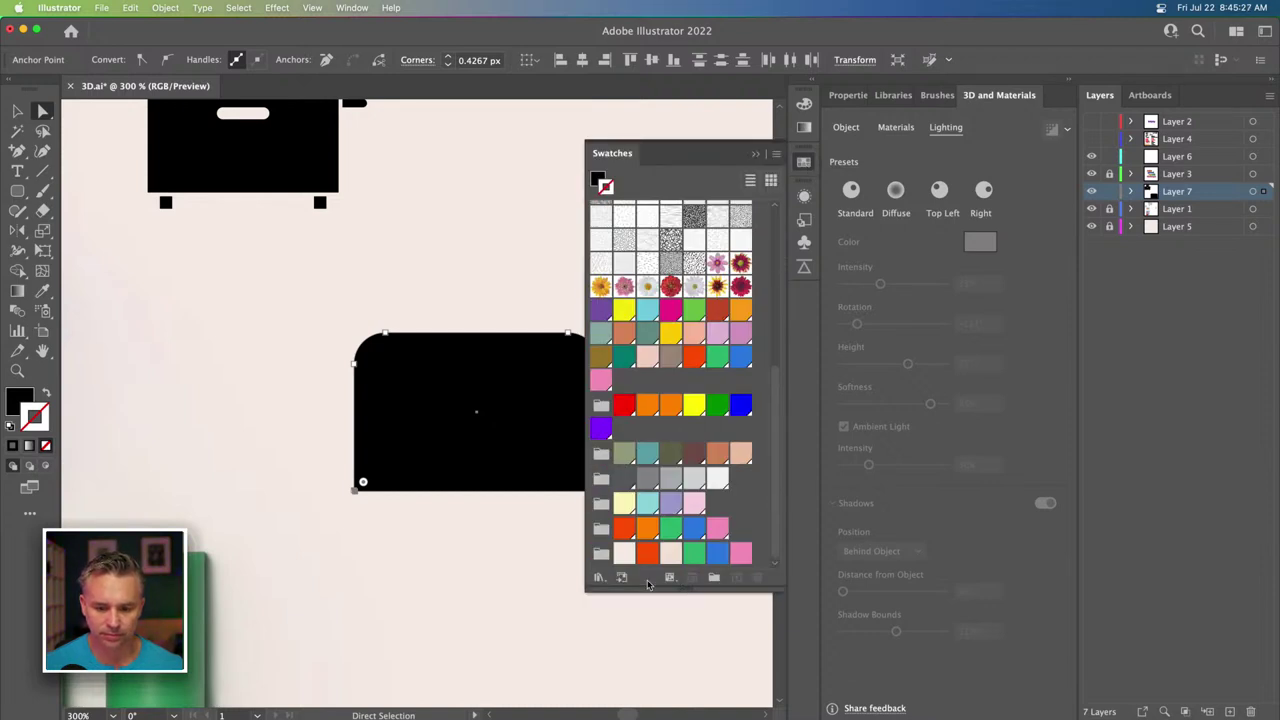
left_click(716, 529)
left_click(45, 394)
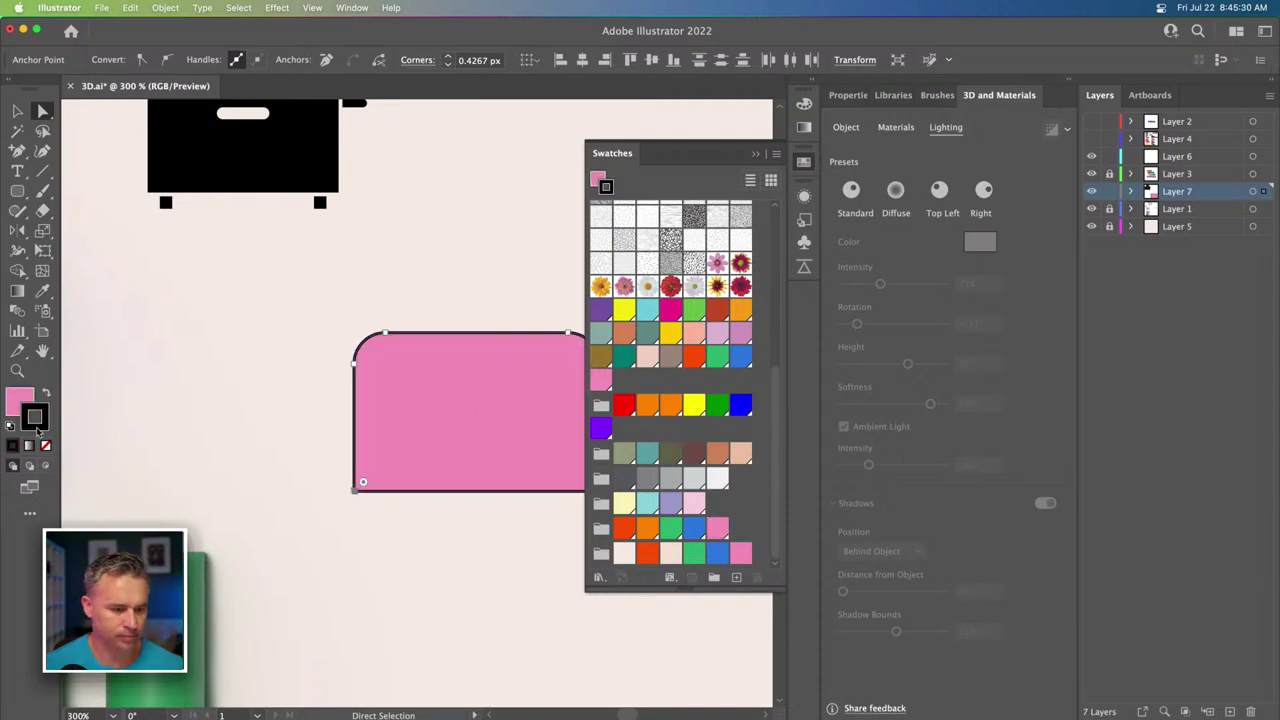
left_click(47, 446)
left_click(244, 345)
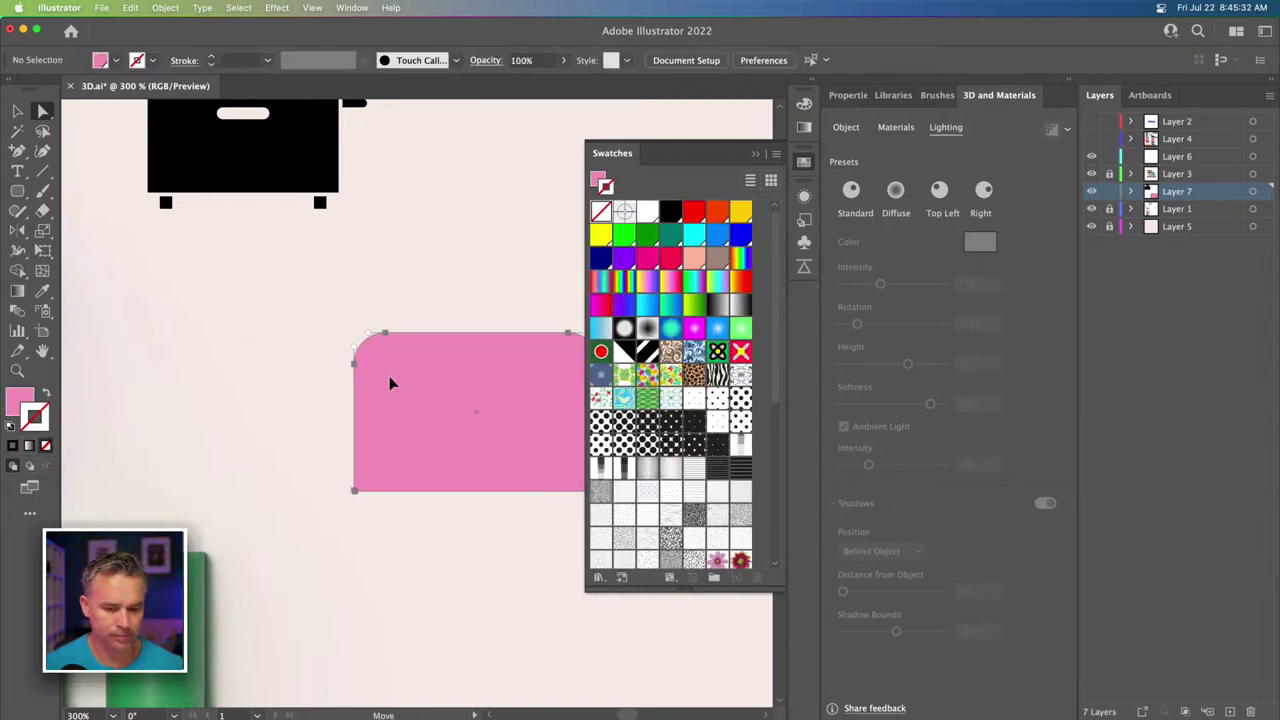
left_click_drag(390, 383, 328, 380)
left_click(755, 156)
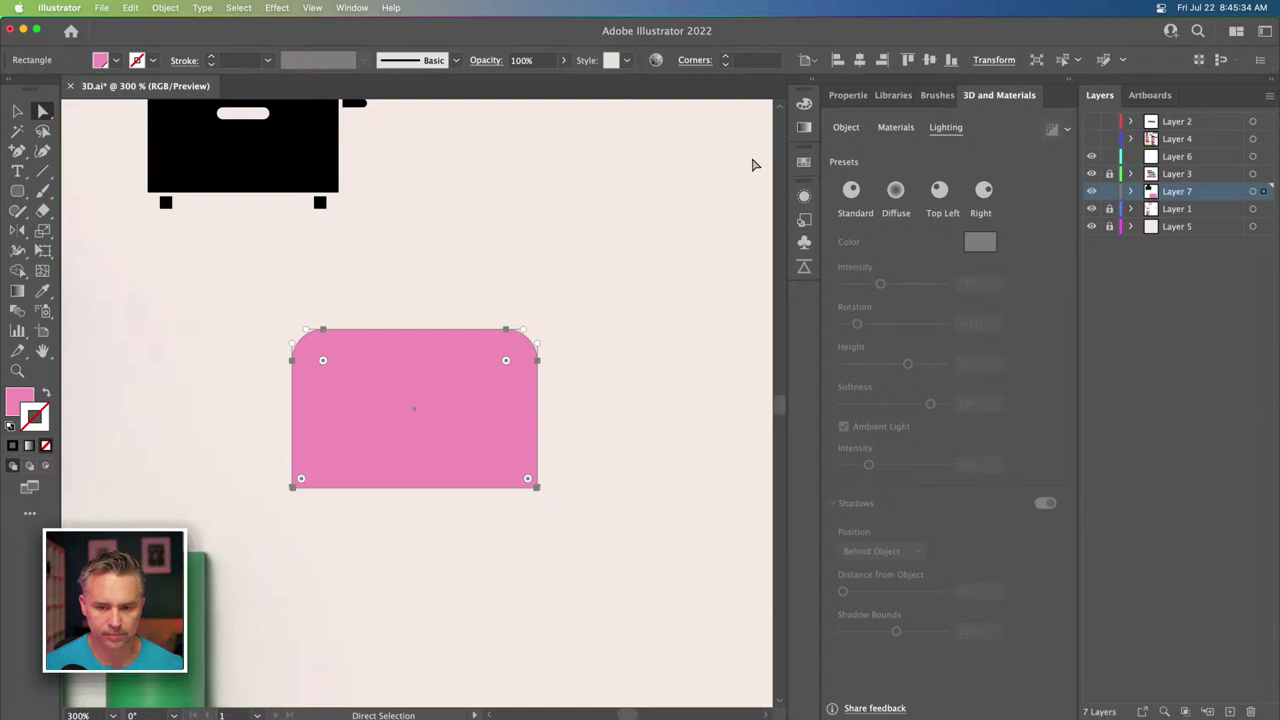
Apply a 3D Extrude with a depth of 50 px to the pink toaster body.
left_click(17, 111)
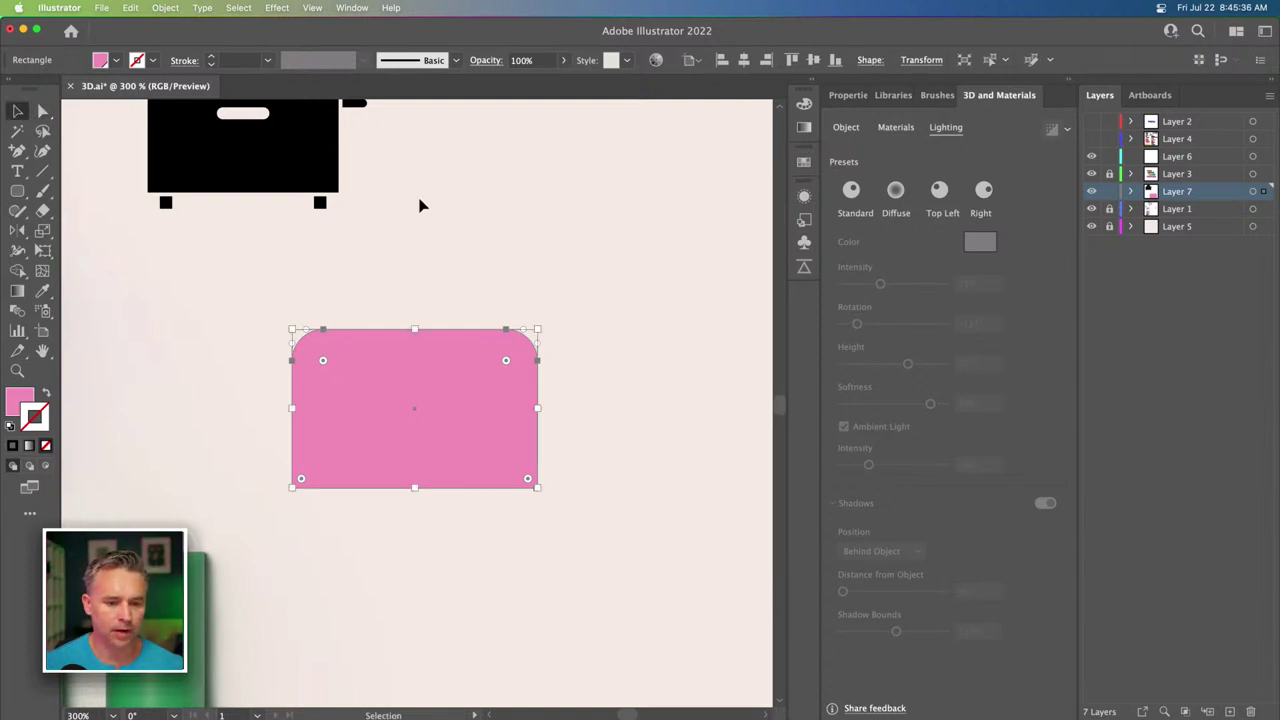
left_click(420, 203)
left_click(420, 350)
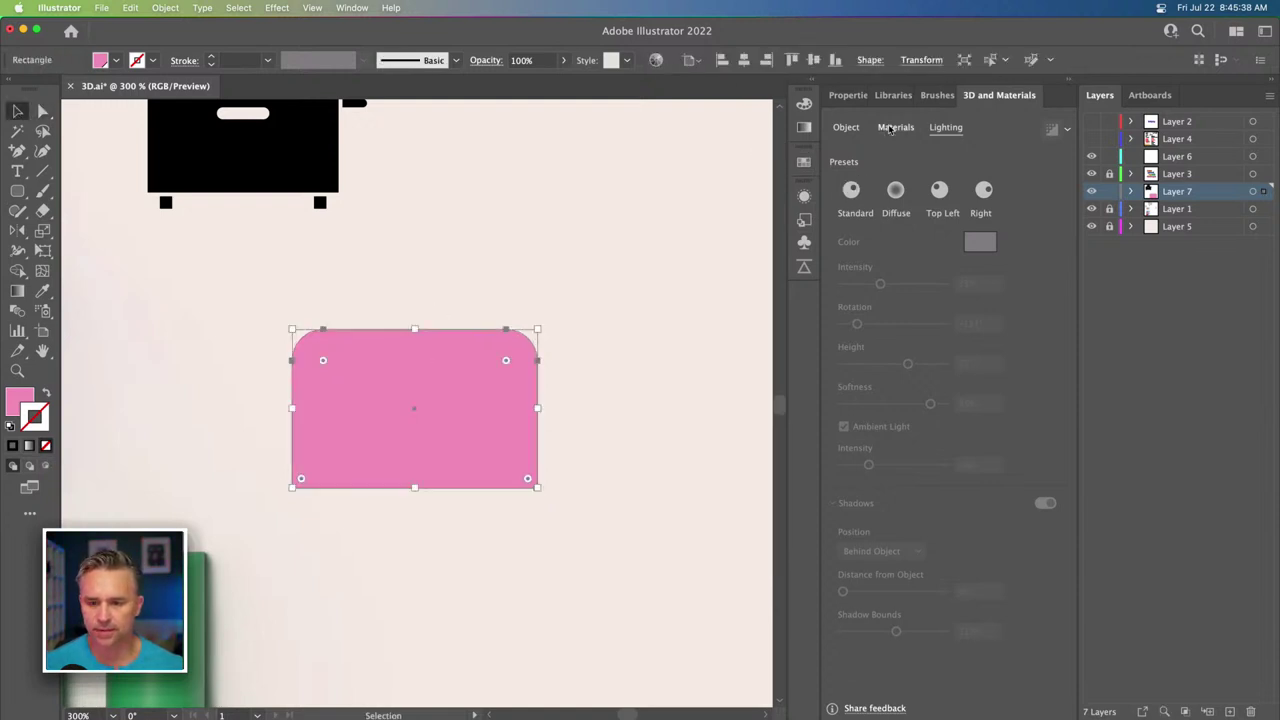
left_click(846, 128)
left_click(893, 192)
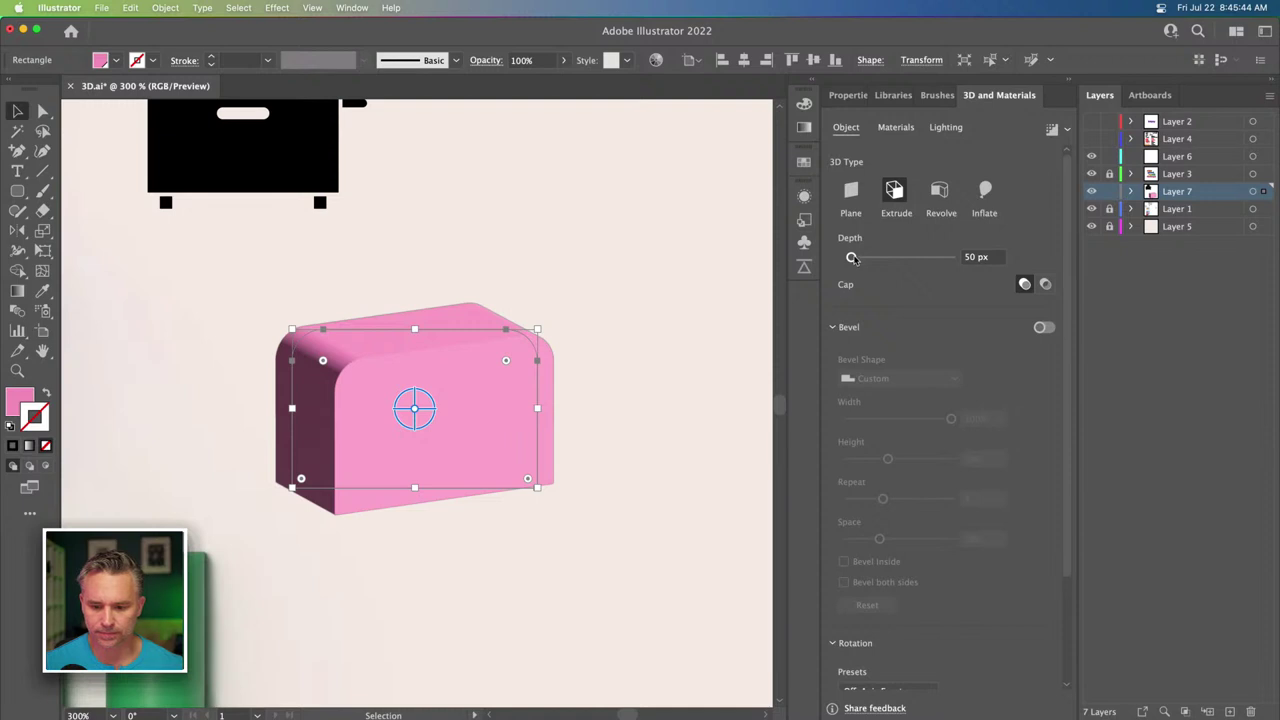
Rotate the extruded toaster body freely in 3D to about X 170°, Y 148° and Z -176°, exposing its right side.
scroll(873, 469, "down", 3)
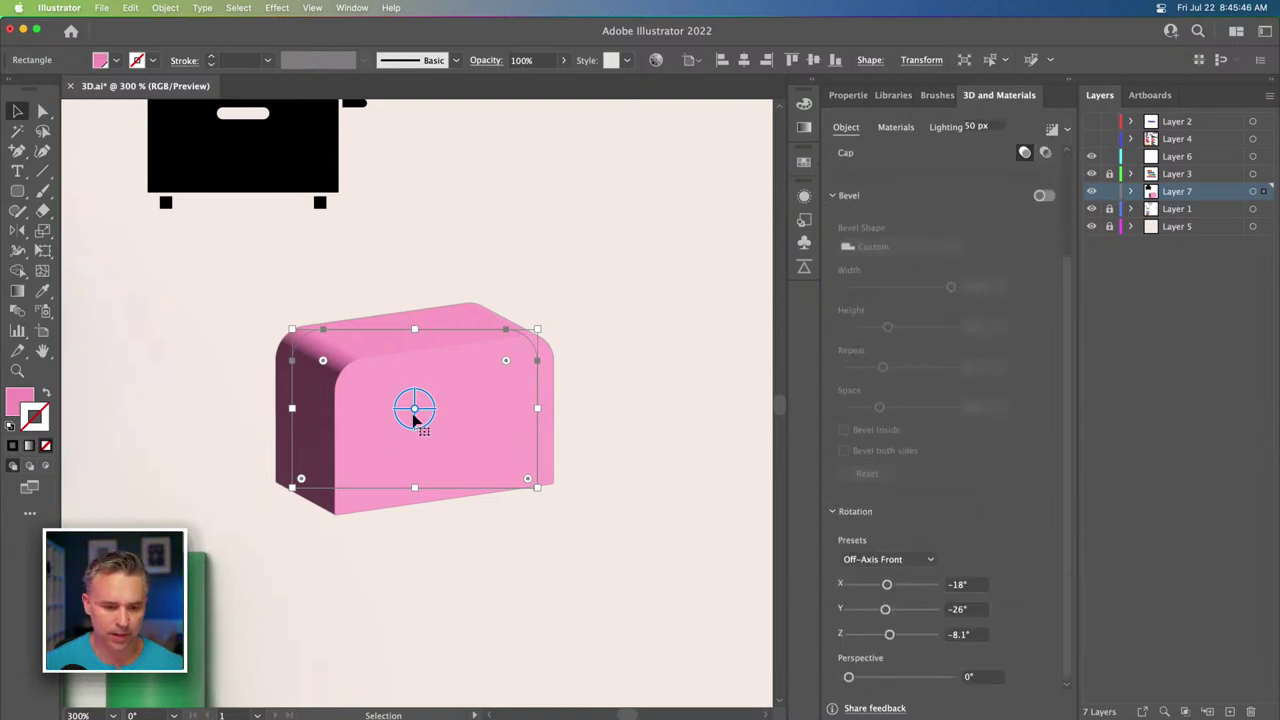
mouse_move(418, 414)
left_mouse_down()
mouse_move(422, 428)
mouse_move(386, 423)
mouse_move(423, 404)
left_mouse_up()
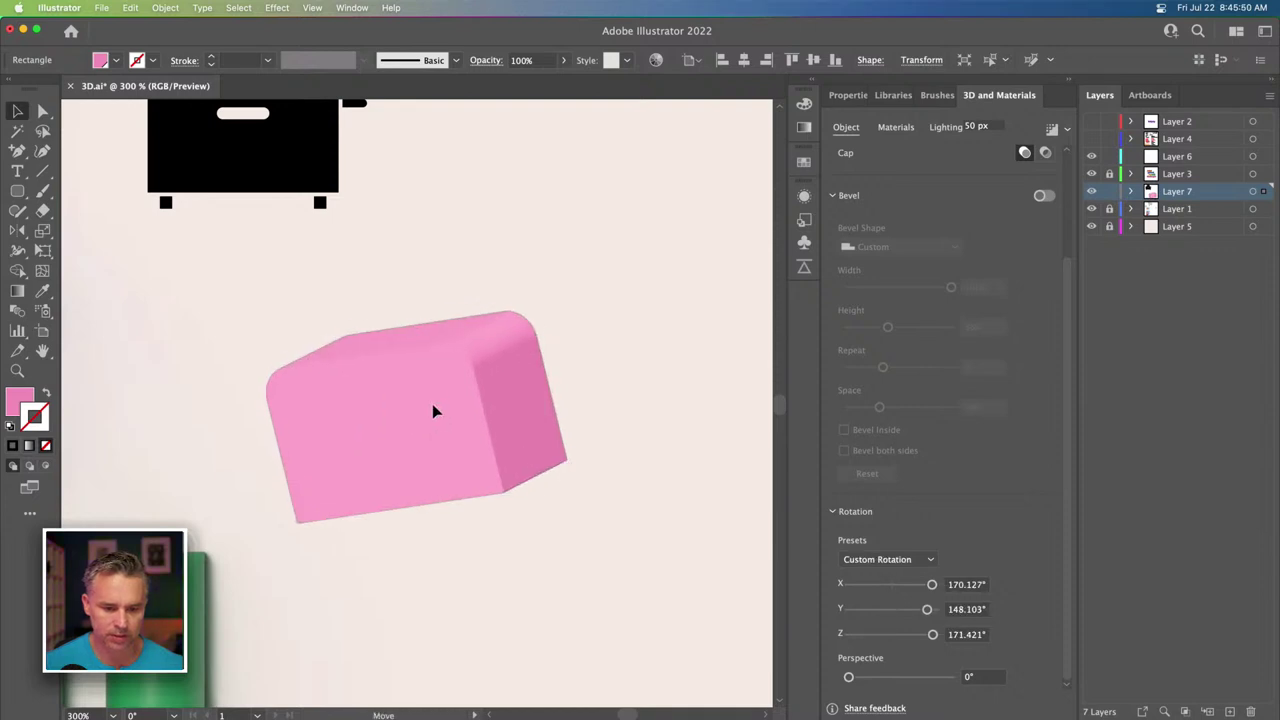
left_click_drag(425, 391, 429, 391)
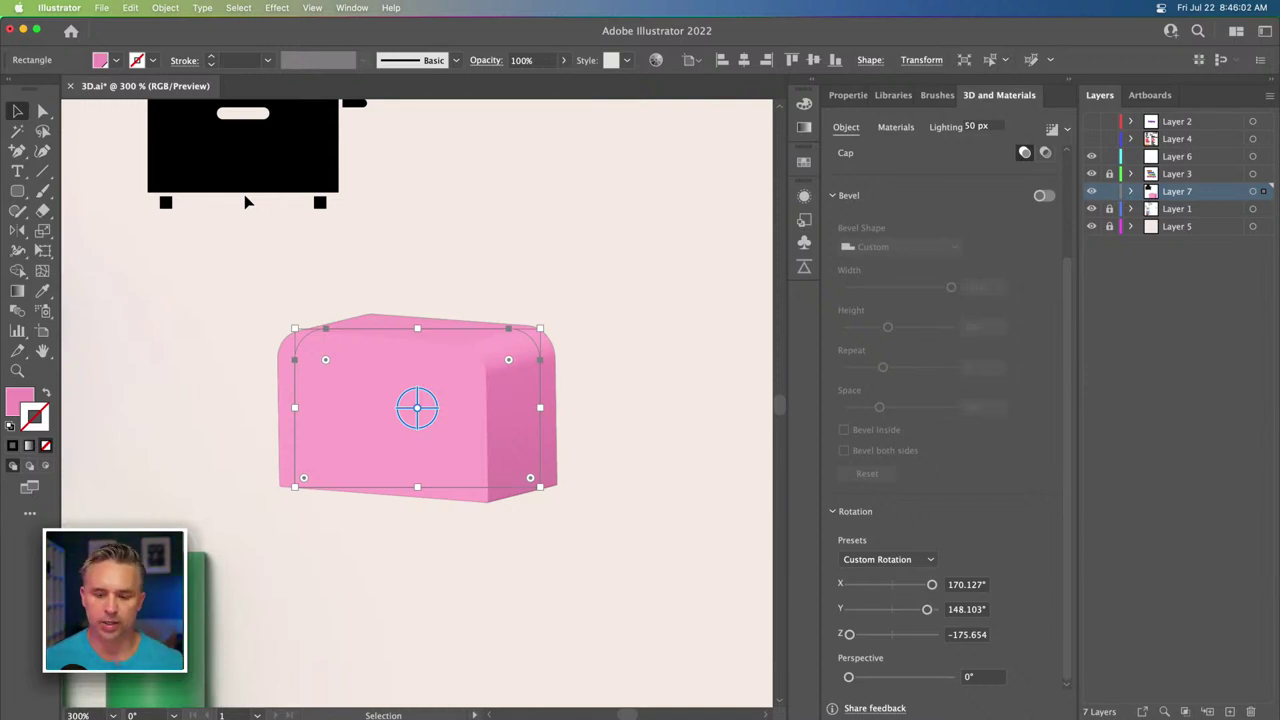
Set the extruded toaster body's 3D rotation to X 170° and Y 150°.
left_click(905, 560)
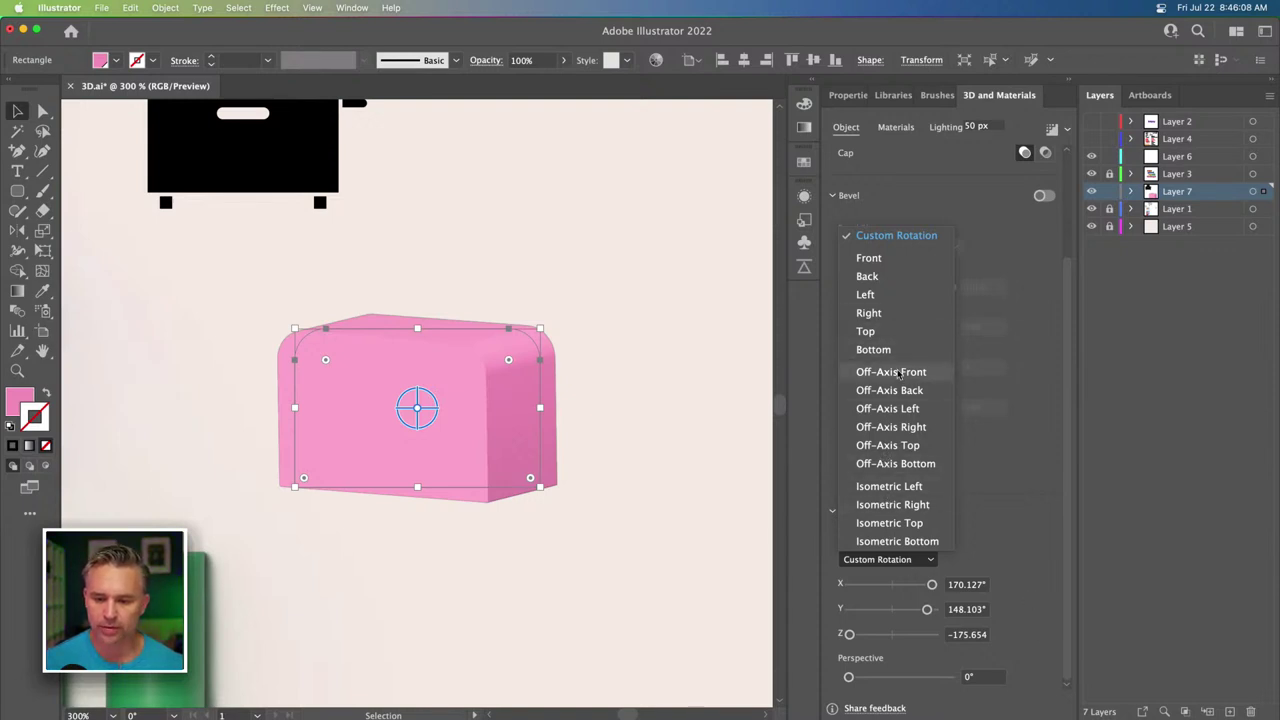
left_click(1025, 561)
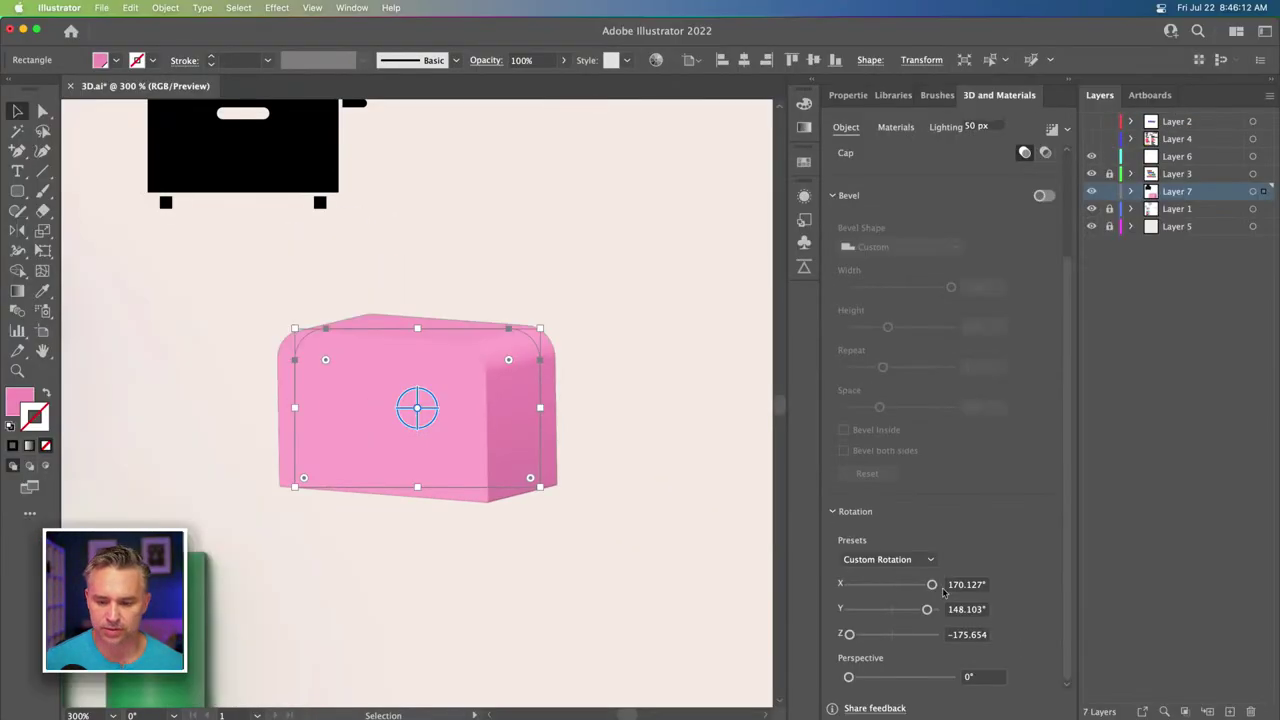
left_click(956, 588)
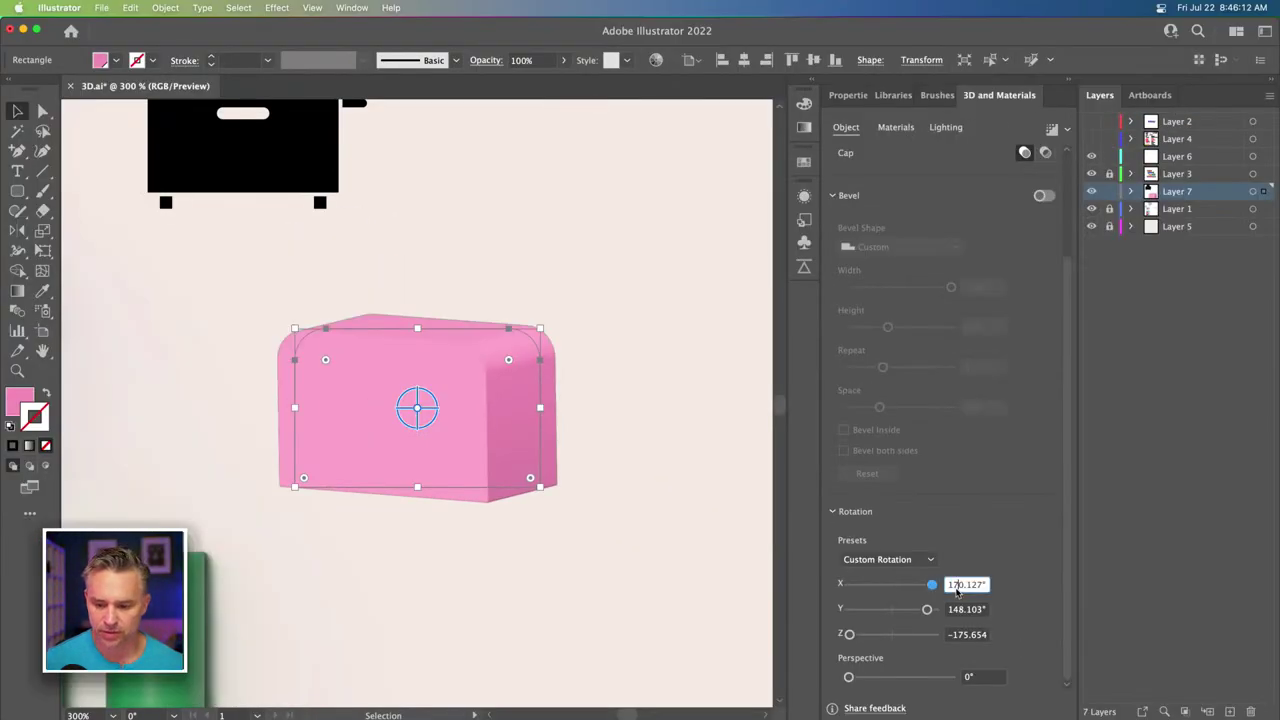
left_click_drag(957, 585, 1049, 588)
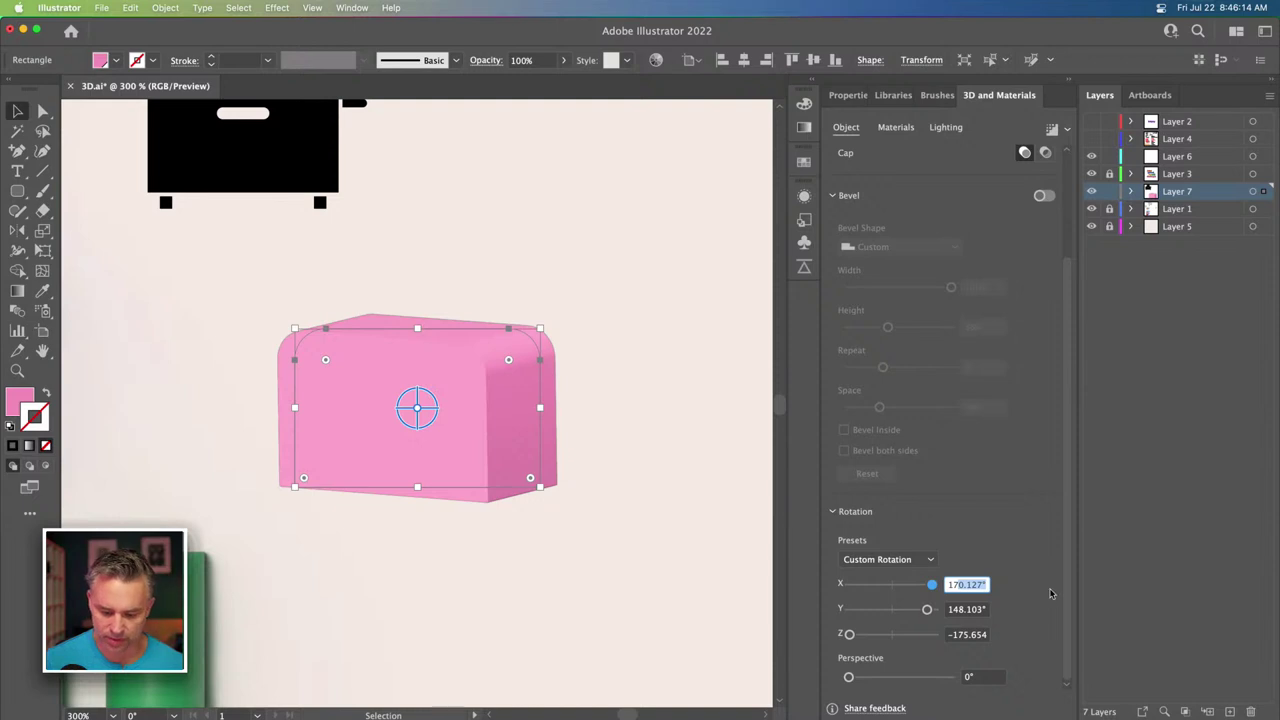
type("0")
left_click(956, 609)
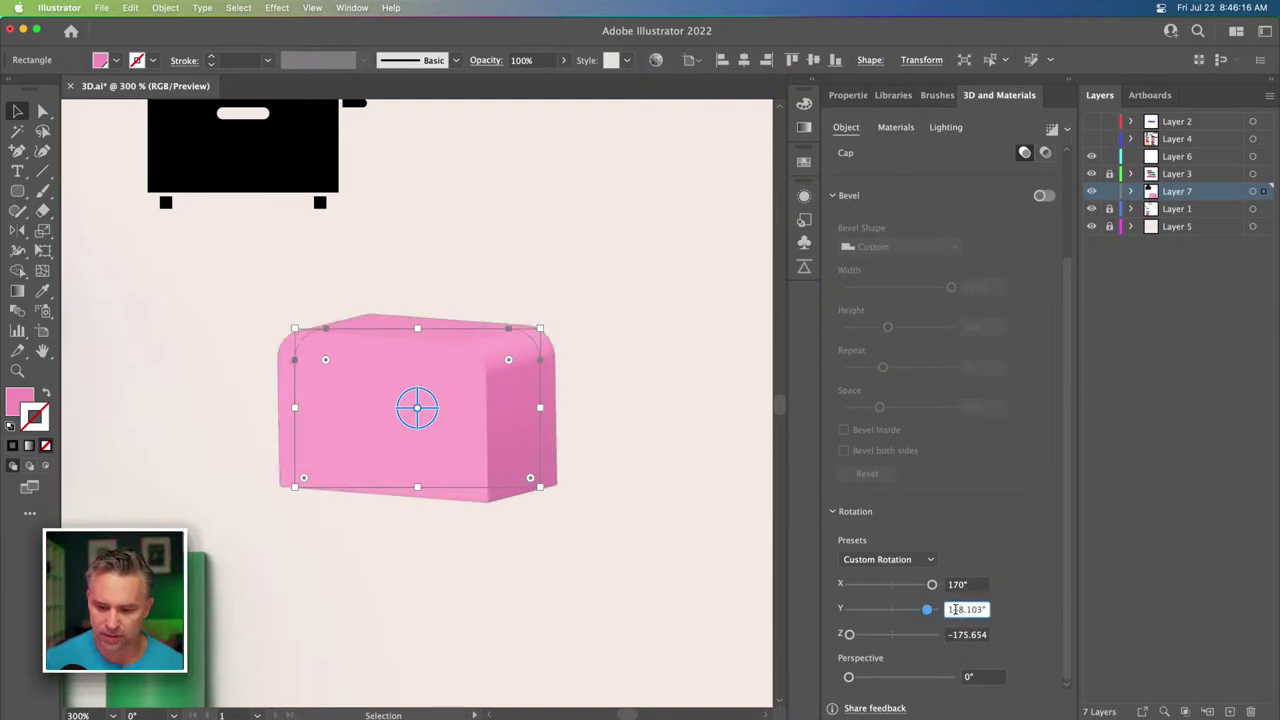
left_click_drag(956, 609, 1031, 611)
type("150")
key("Return")
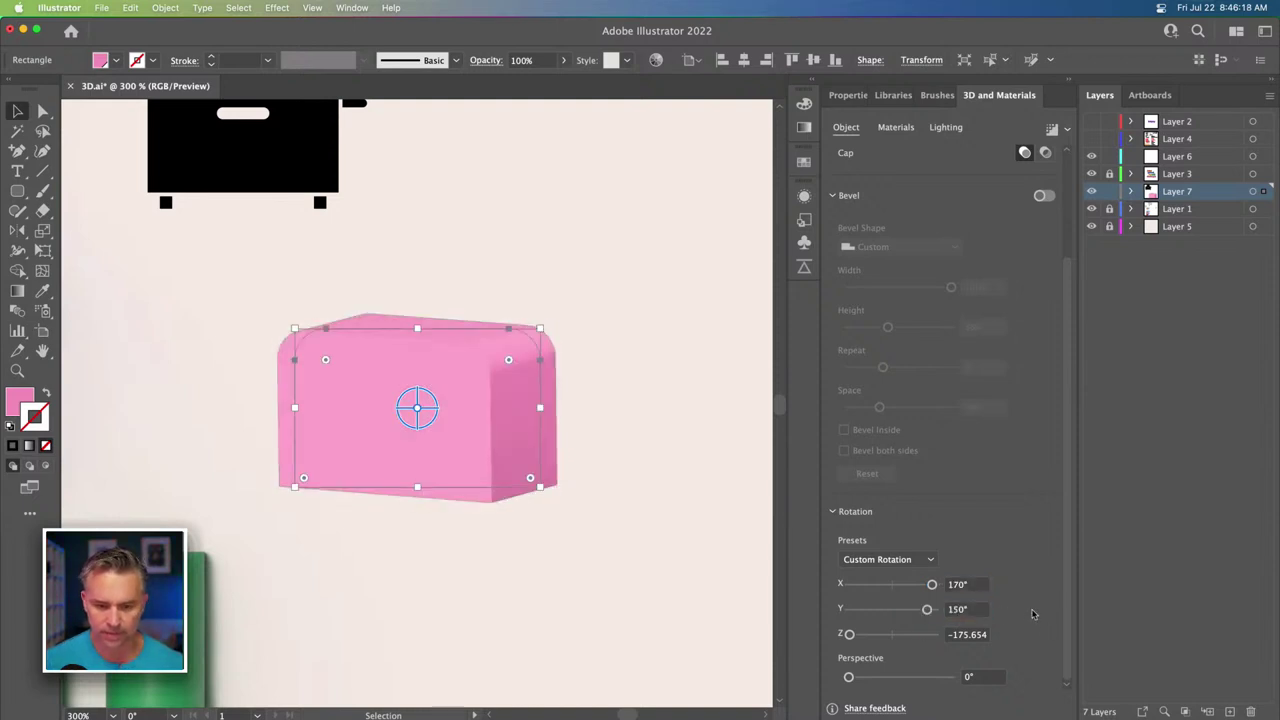
Set the toaster body's Z rotation to -175°, after trying -170°.
left_click_drag(961, 634, 1051, 642)
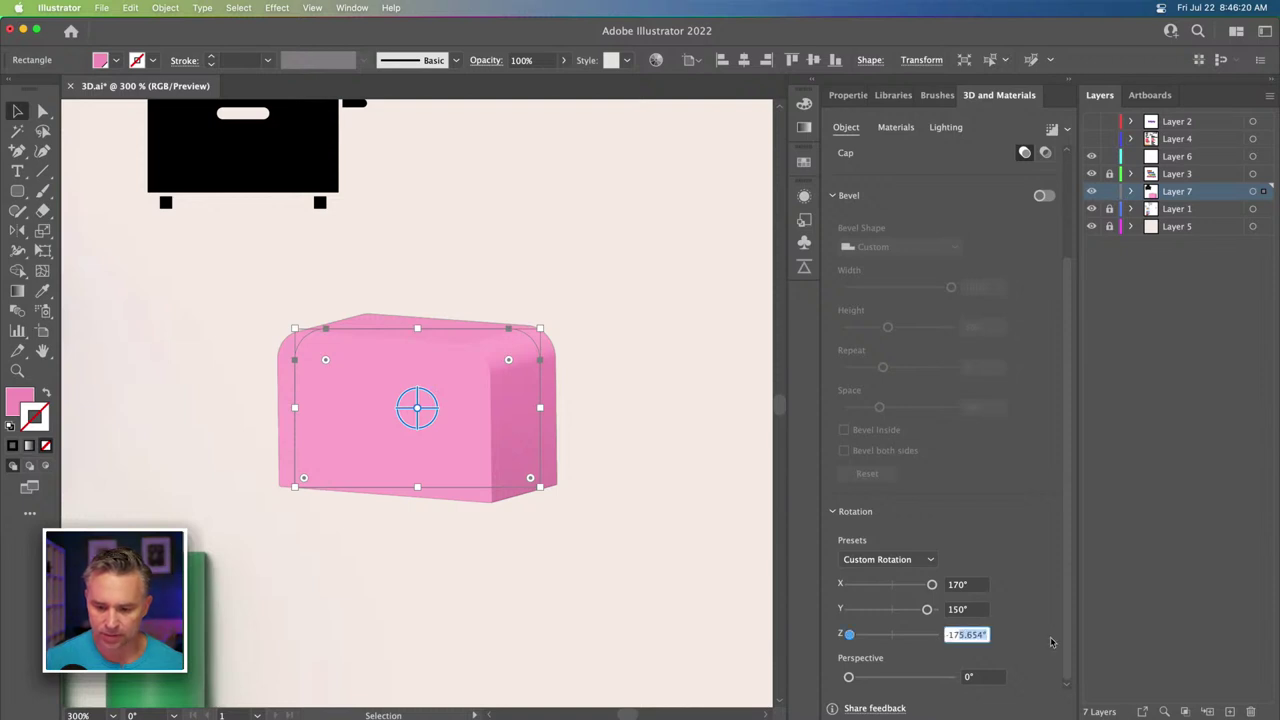
type("-170")
key("Return")
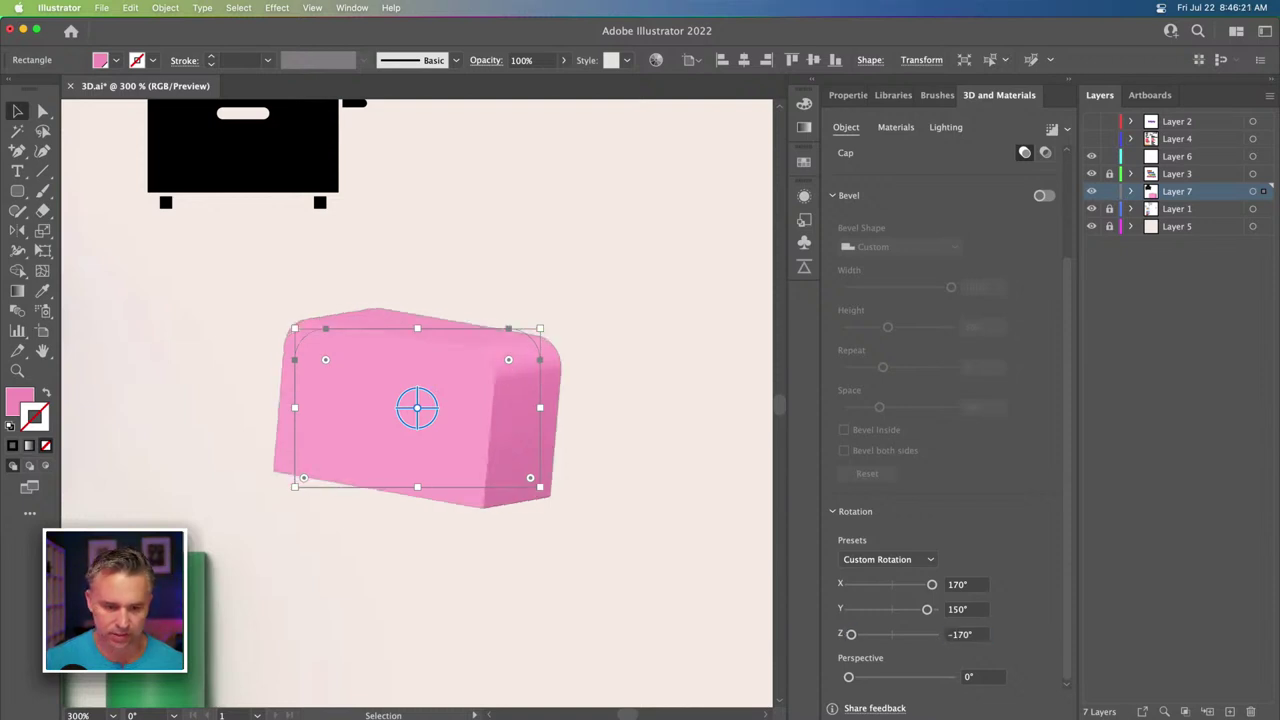
left_click(962, 635)
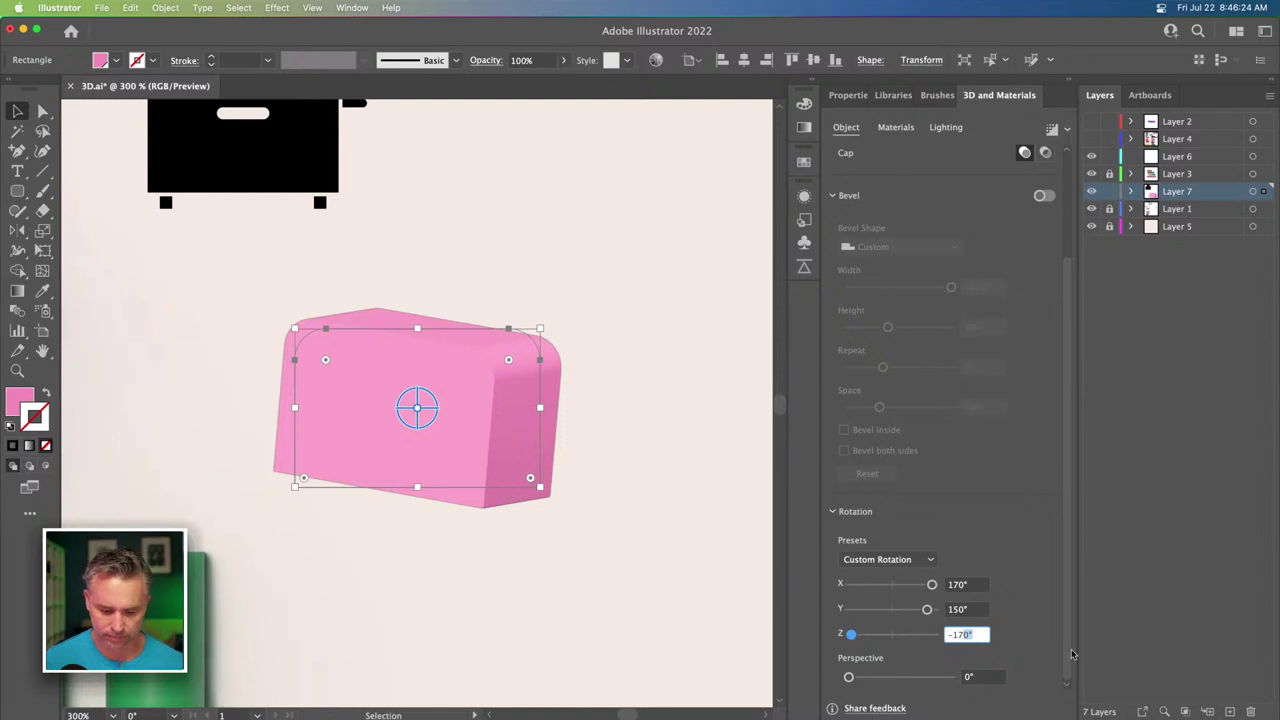
type("-175")
key("Return")
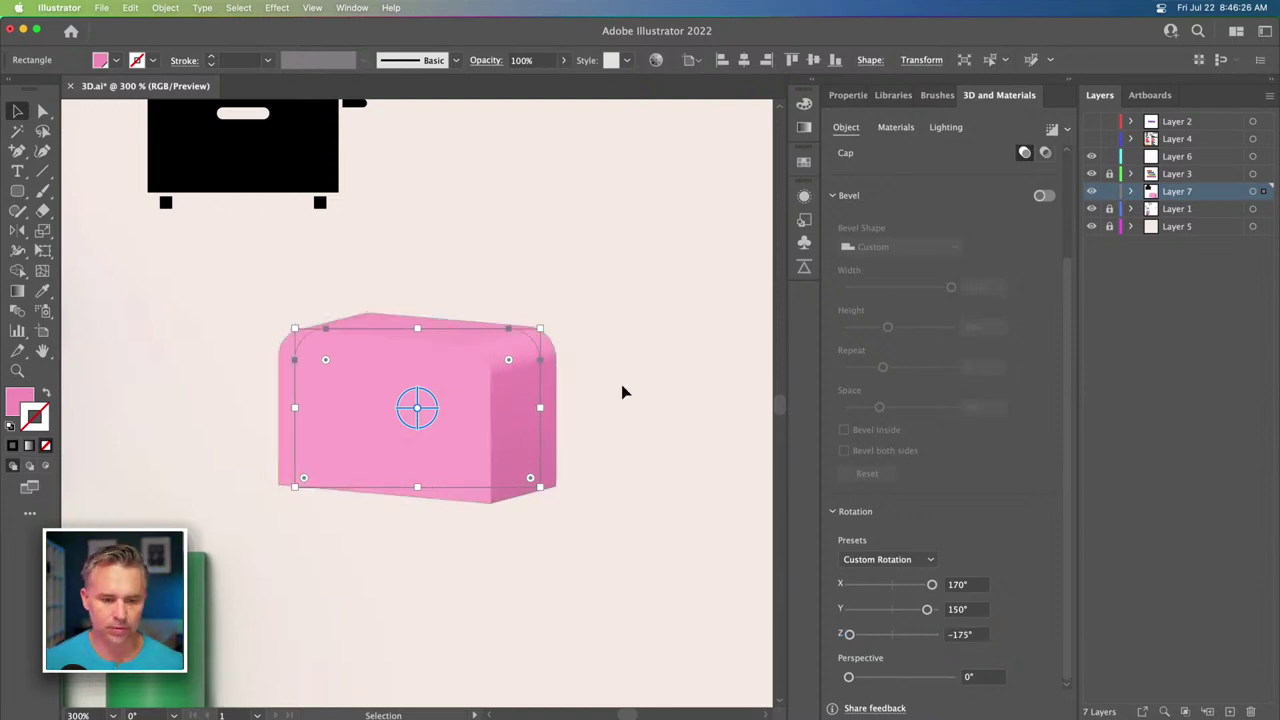
Apply the Diffuse lighting preset to the toaster body and turn on a shadow behind it with bounds of about 159%.
left_click(569, 266)
left_click(414, 384)
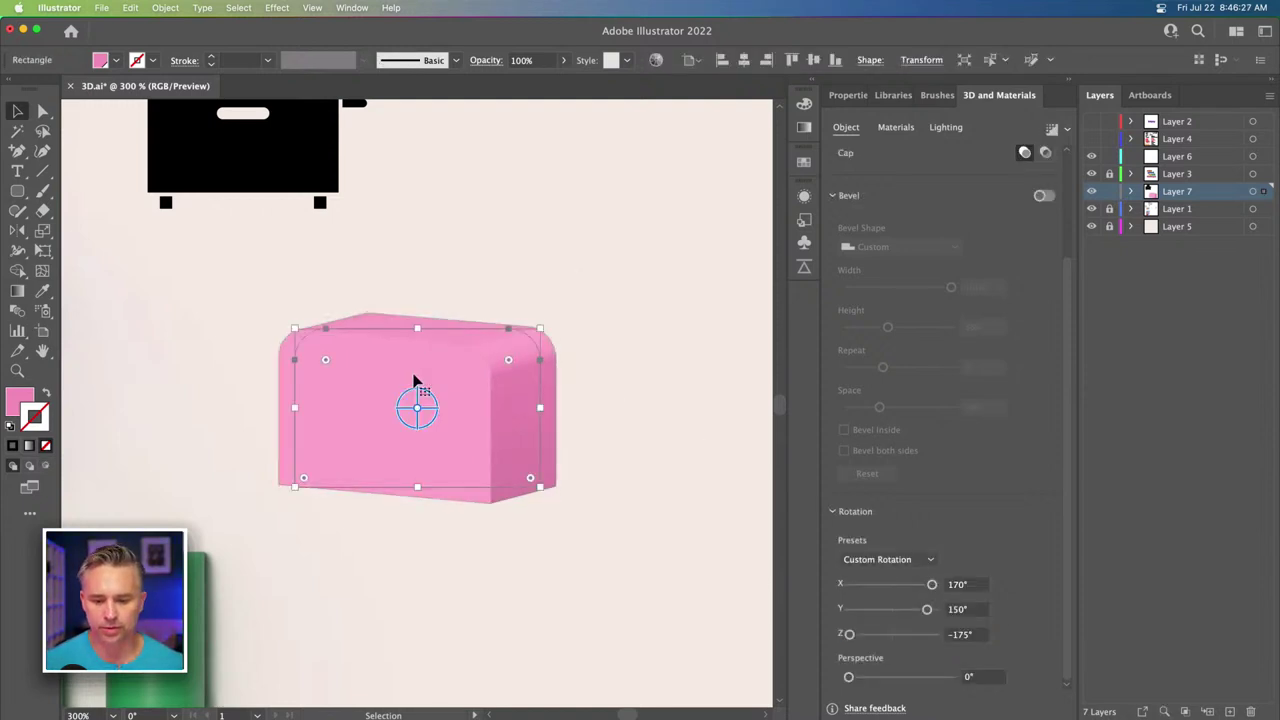
left_click(945, 127)
left_click(895, 190)
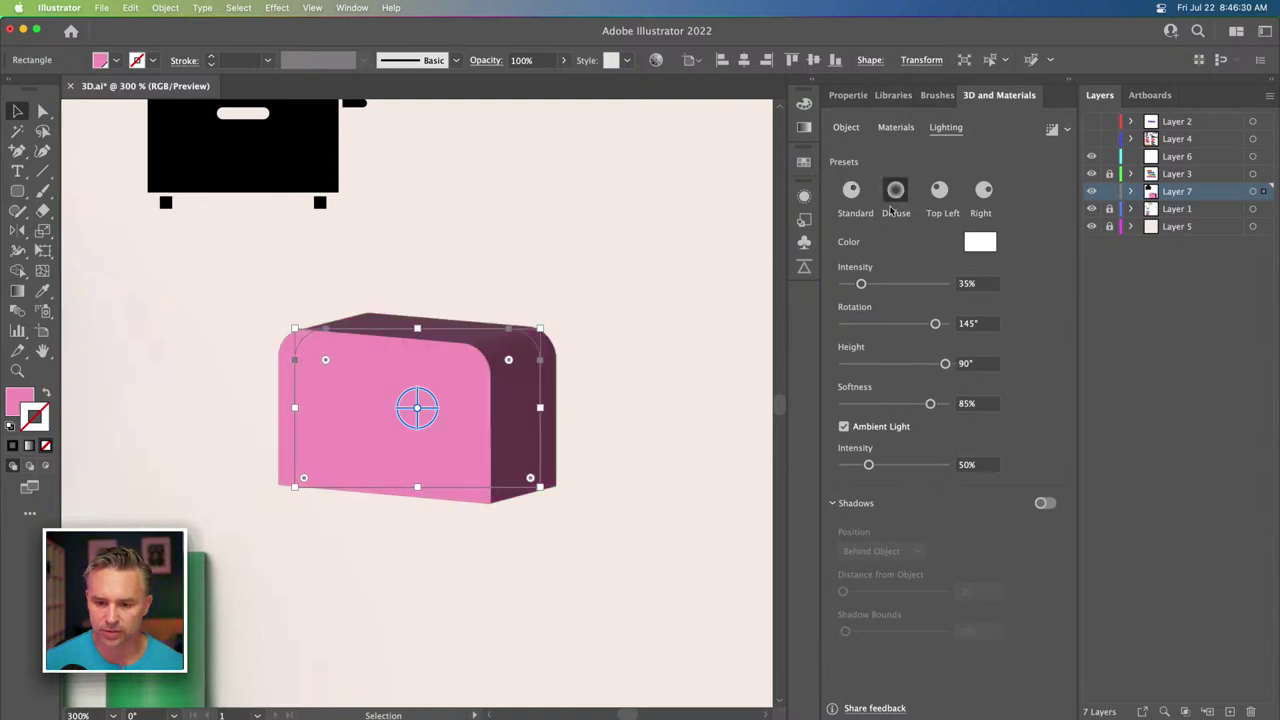
left_click(1043, 503)
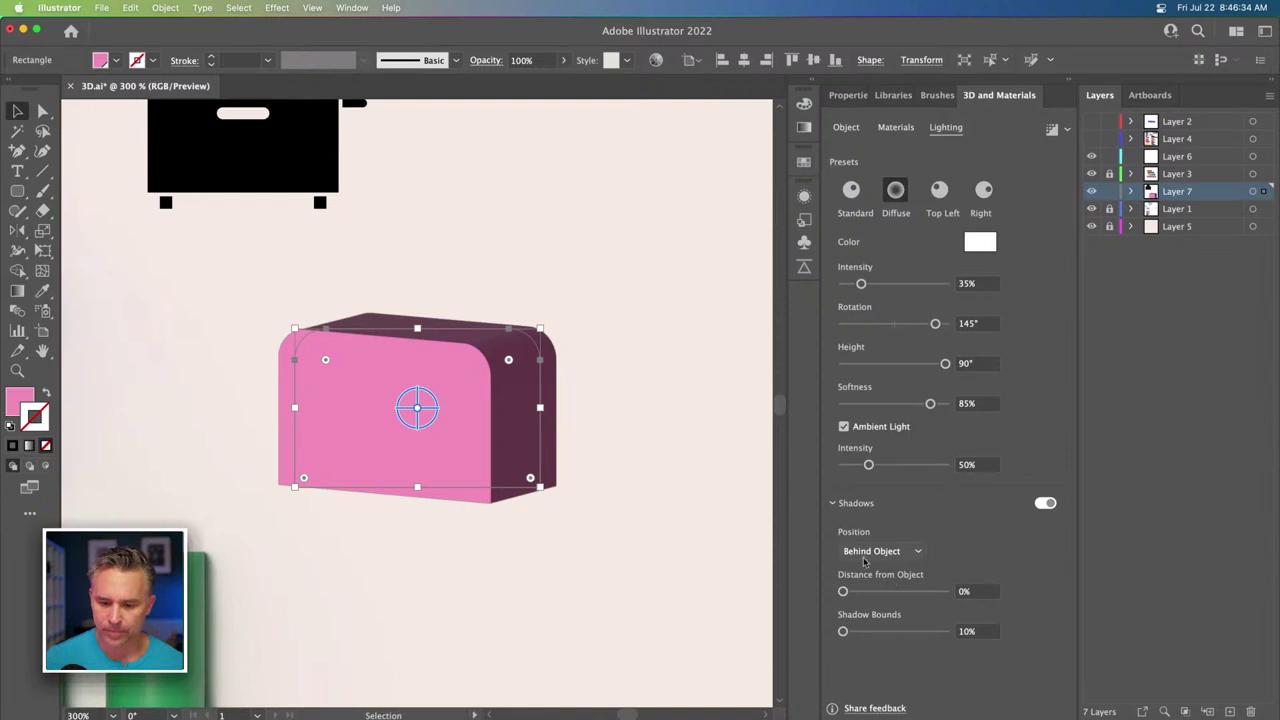
left_click_drag(843, 631, 880, 632)
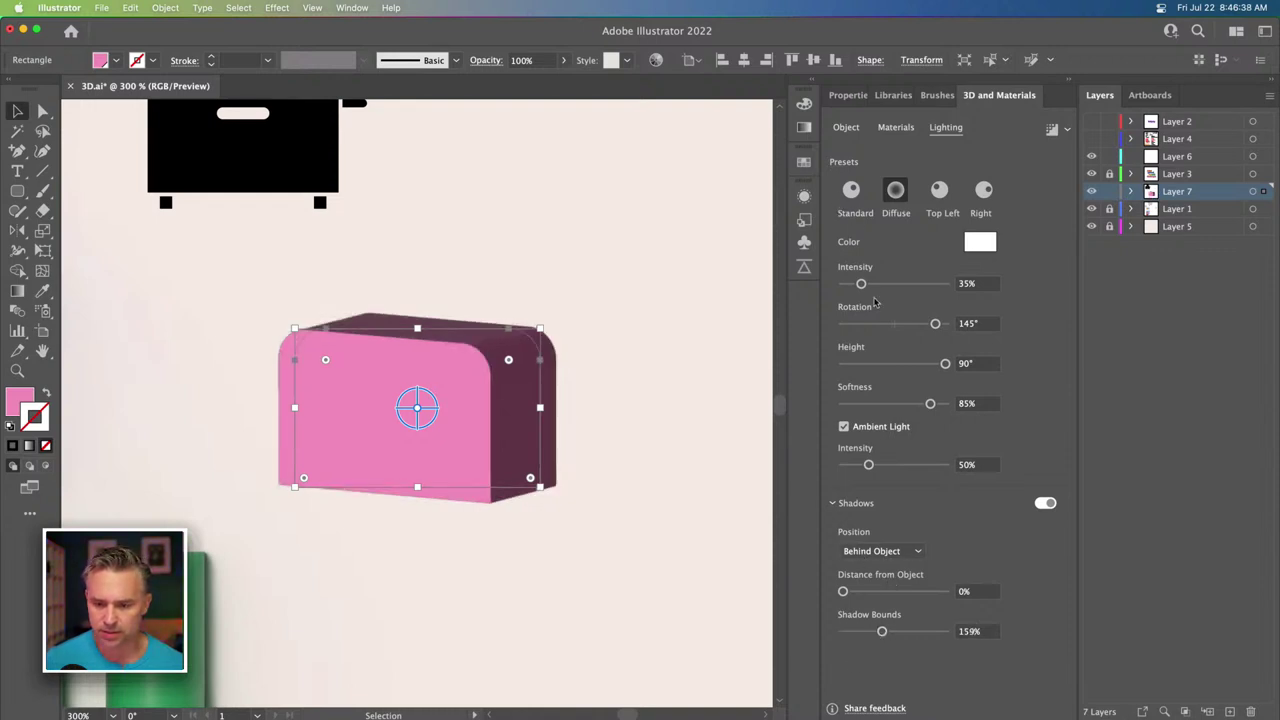
Adjust the toaster body's light to a rotation of about -142°, a height of about 80° and an intensity of about 33%.
mouse_move(933, 323)
left_mouse_down()
mouse_move(895, 324)
mouse_move(965, 333)
mouse_move(914, 324)
mouse_move(926, 324)
mouse_move(928, 363)
mouse_move(890, 363)
mouse_move(904, 363)
mouse_move(917, 324)
mouse_move(853, 323)
left_mouse_up()
left_click_drag(905, 365, 933, 365)
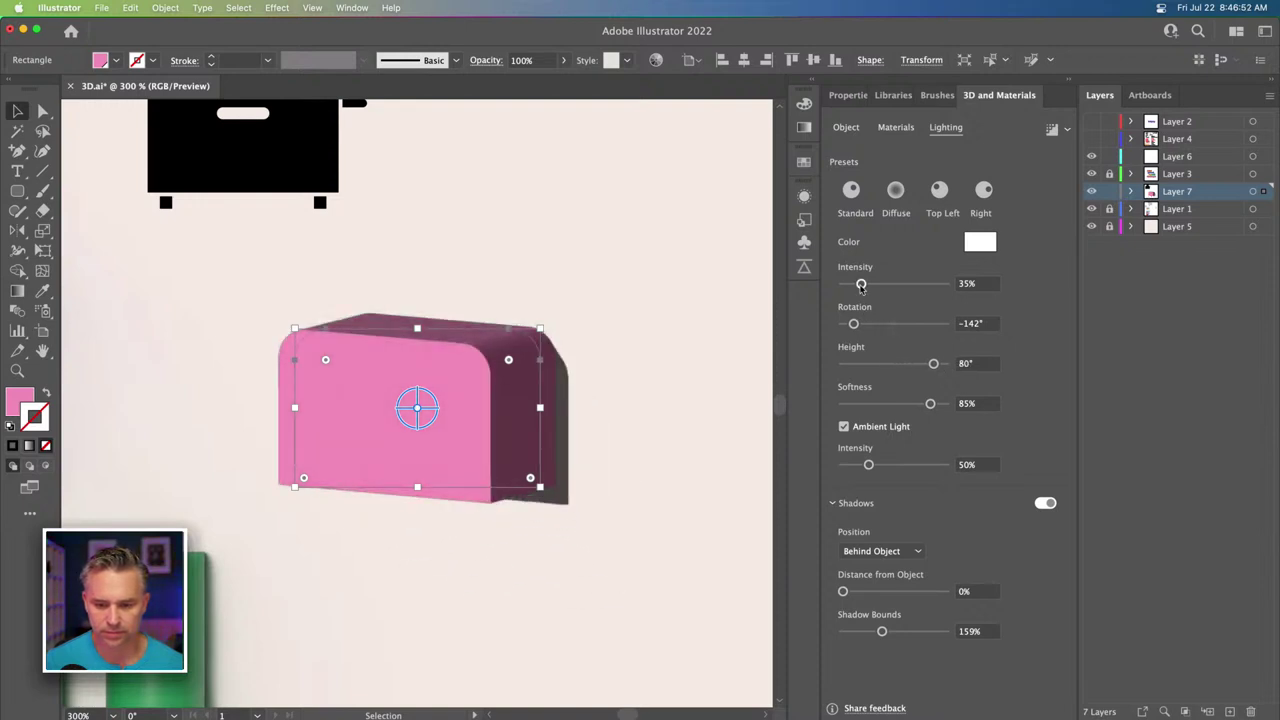
mouse_move(861, 285)
left_mouse_down()
mouse_move(872, 285)
mouse_move(859, 285)
left_mouse_up()
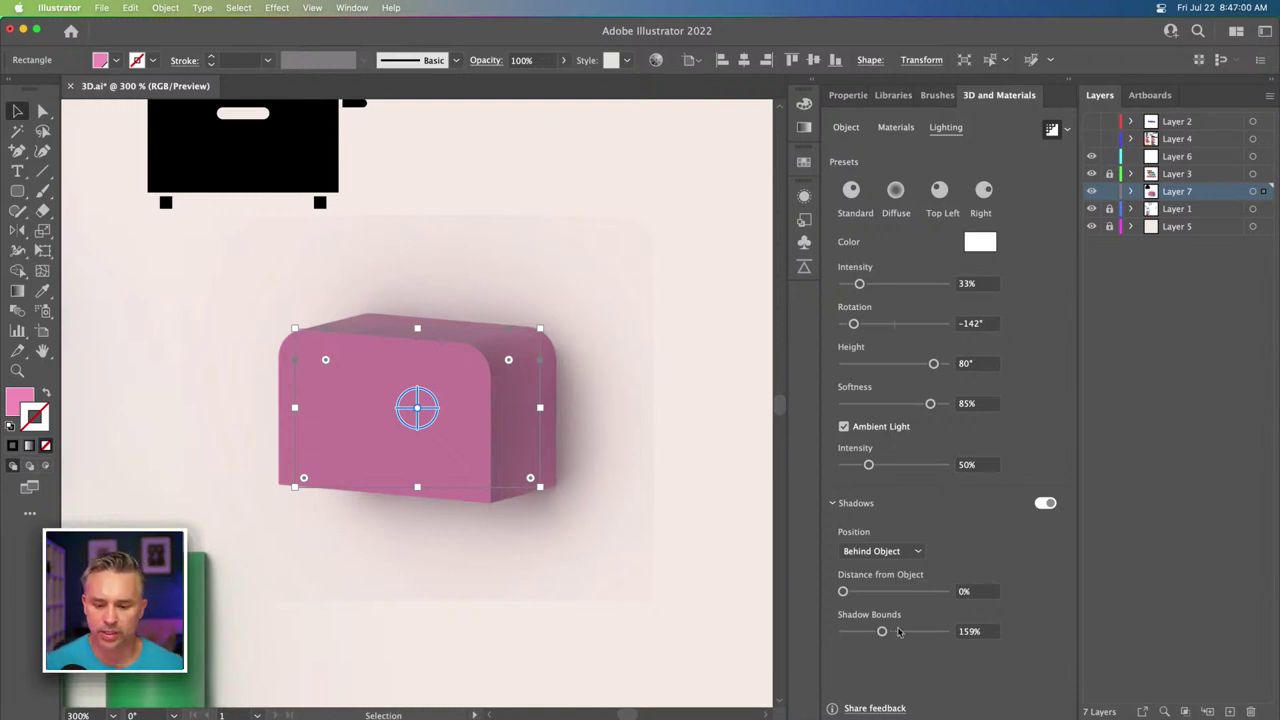
Widen the toaster body's shadow bounds to about 301% and turn off the ray-traced render.
left_click_drag(898, 631, 913, 631)
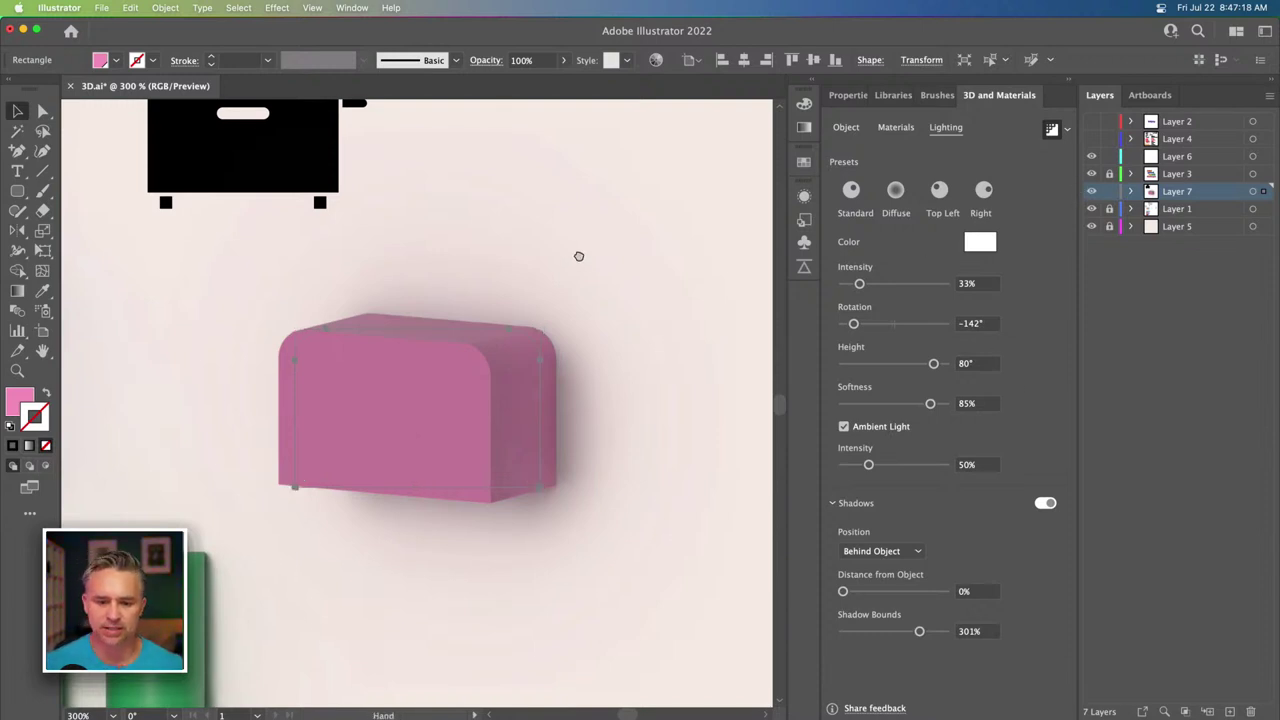
left_click_drag(580, 257, 449, 349)
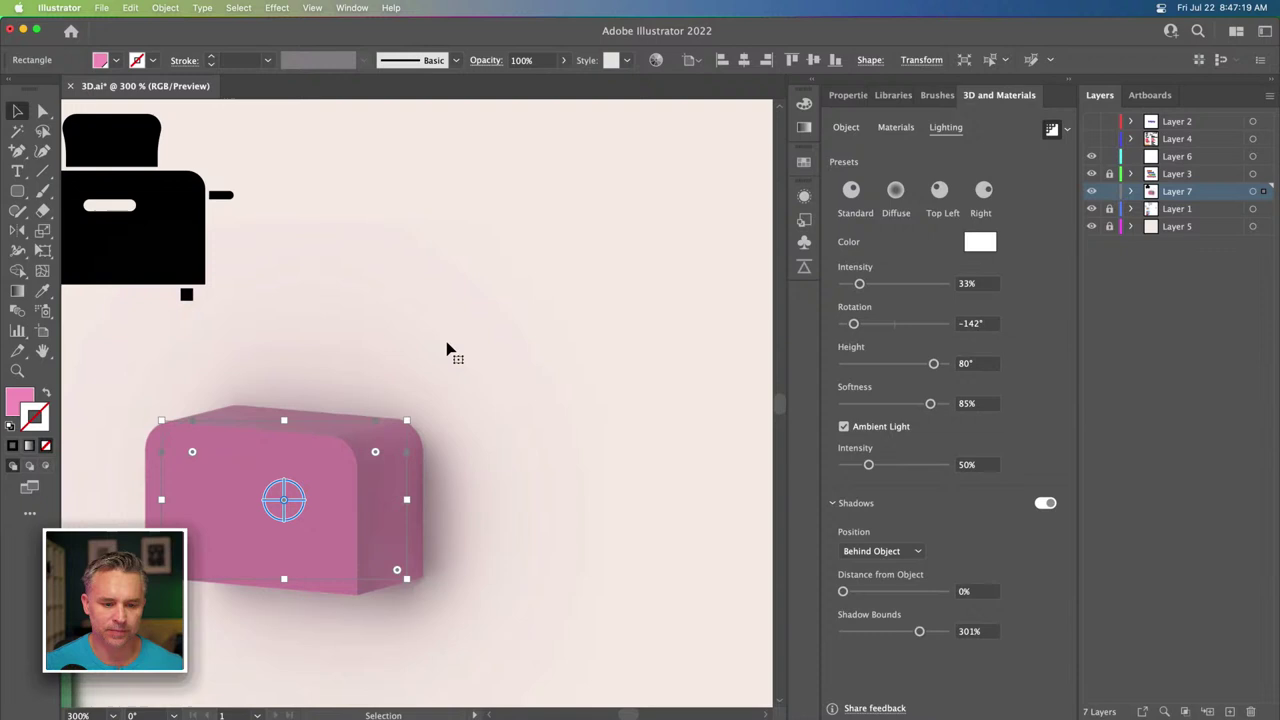
left_click(1053, 130)
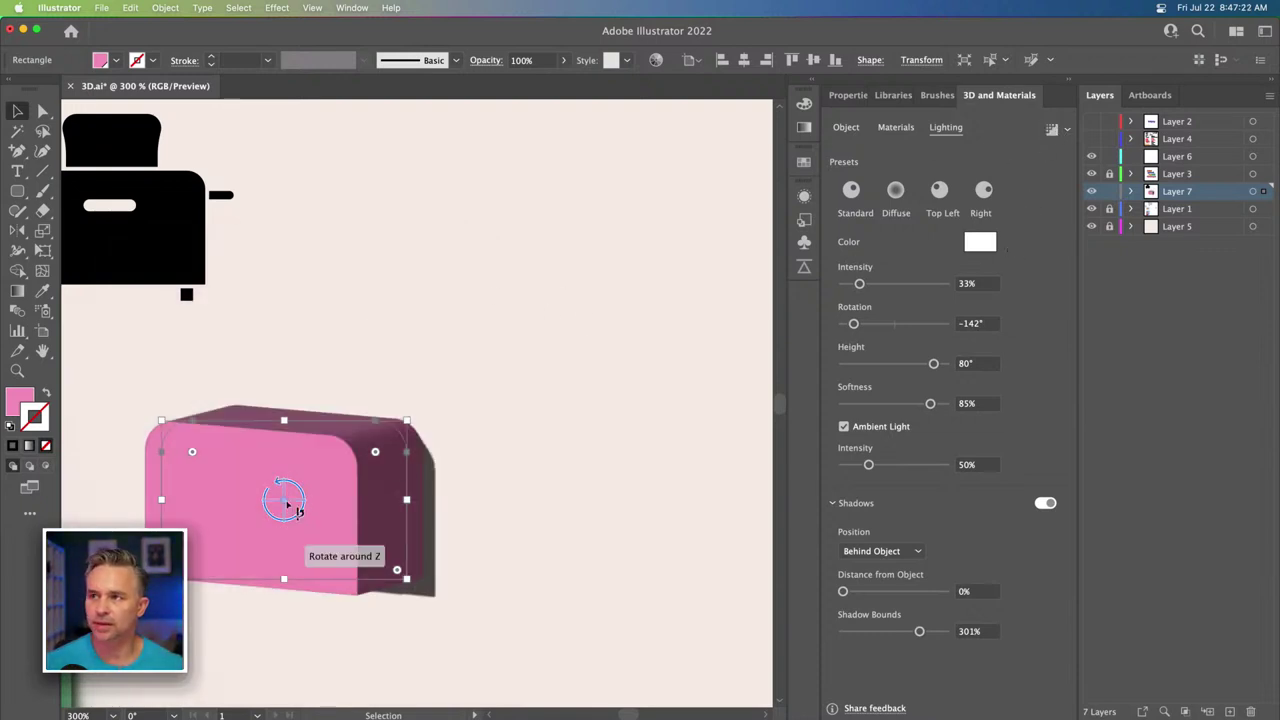
Duplicate the toaster body above and to the right of the original, and reduce the copy's top corner radius to 0 px.
left_click_drag(246, 514, 493, 320)
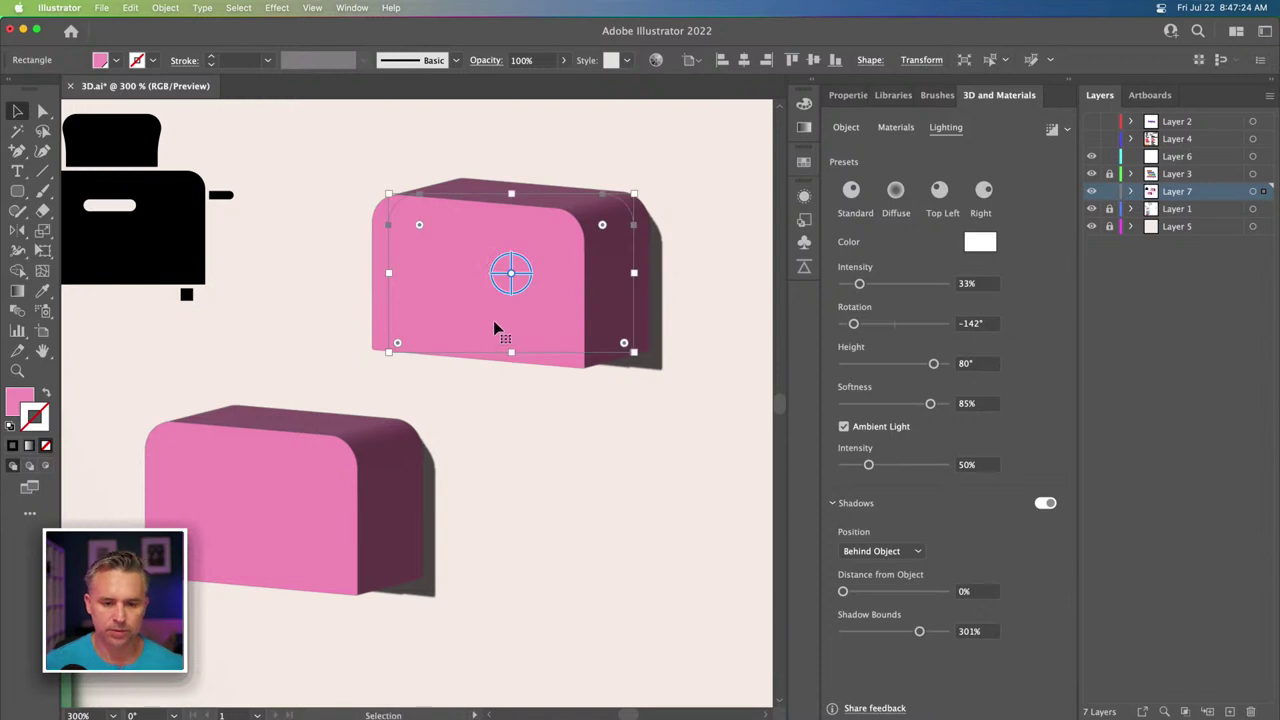
left_click(42, 111)
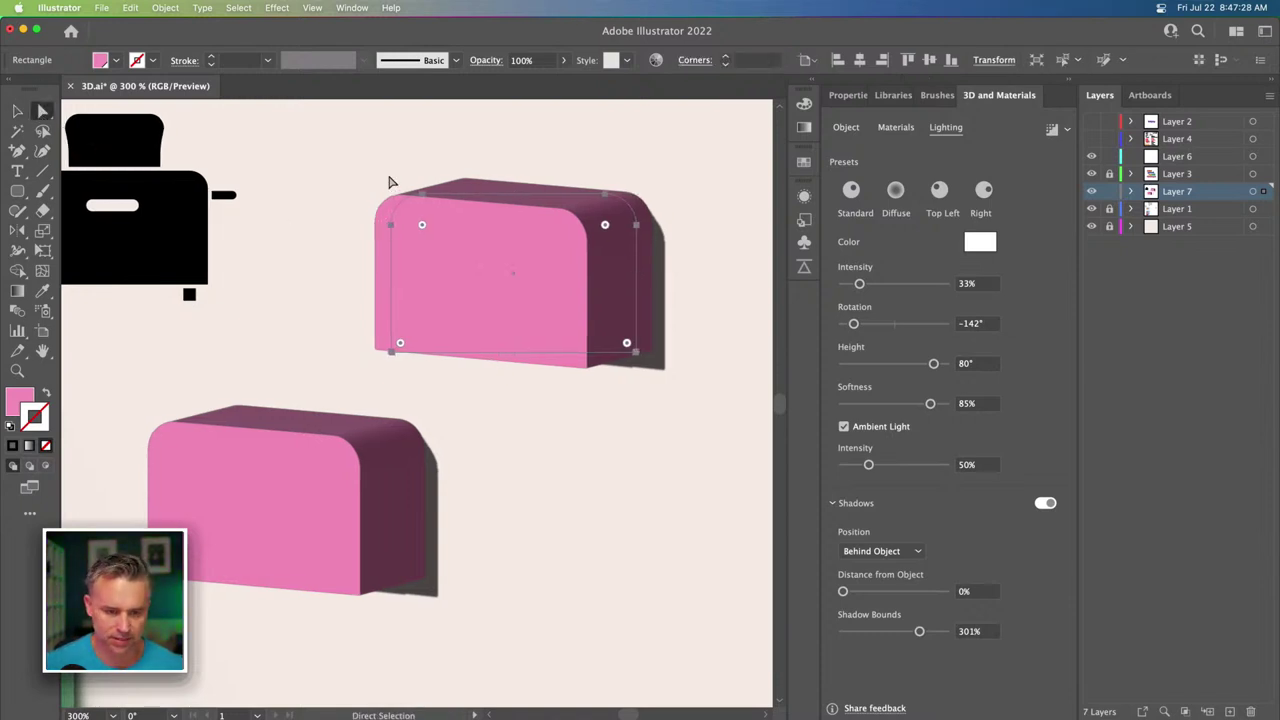
left_click_drag(337, 166, 694, 266)
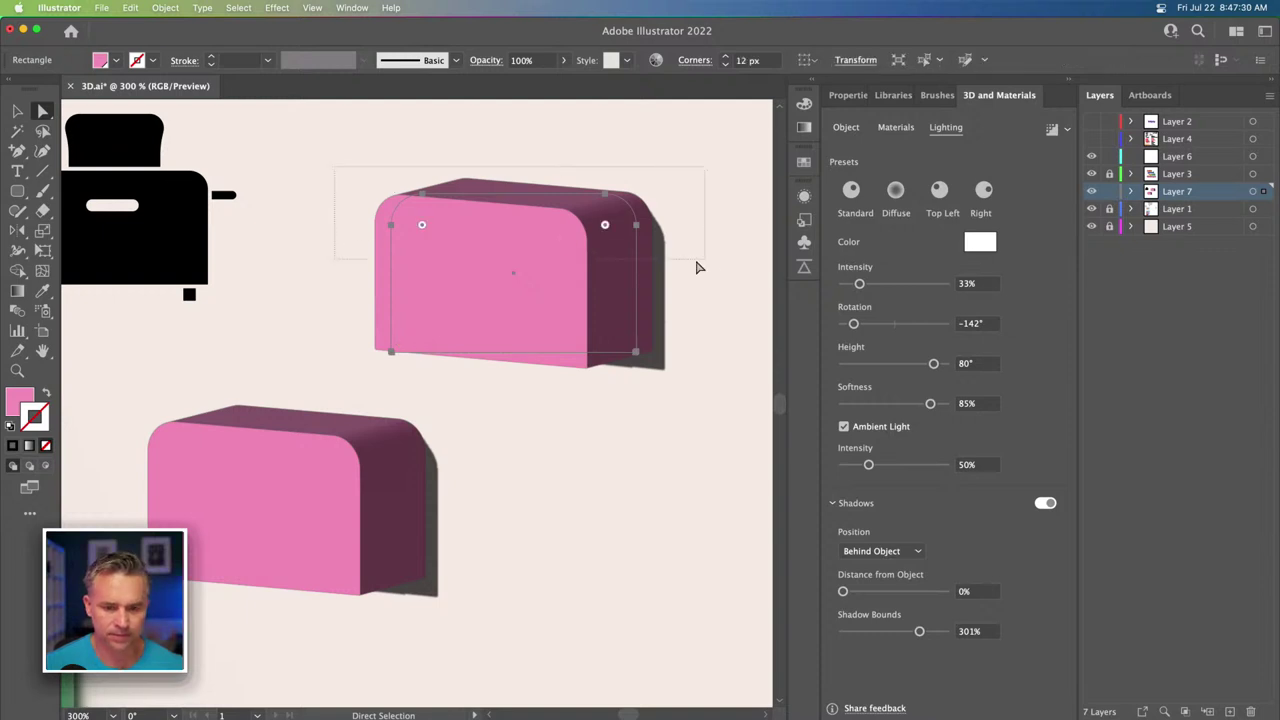
left_click_drag(605, 228, 731, 166)
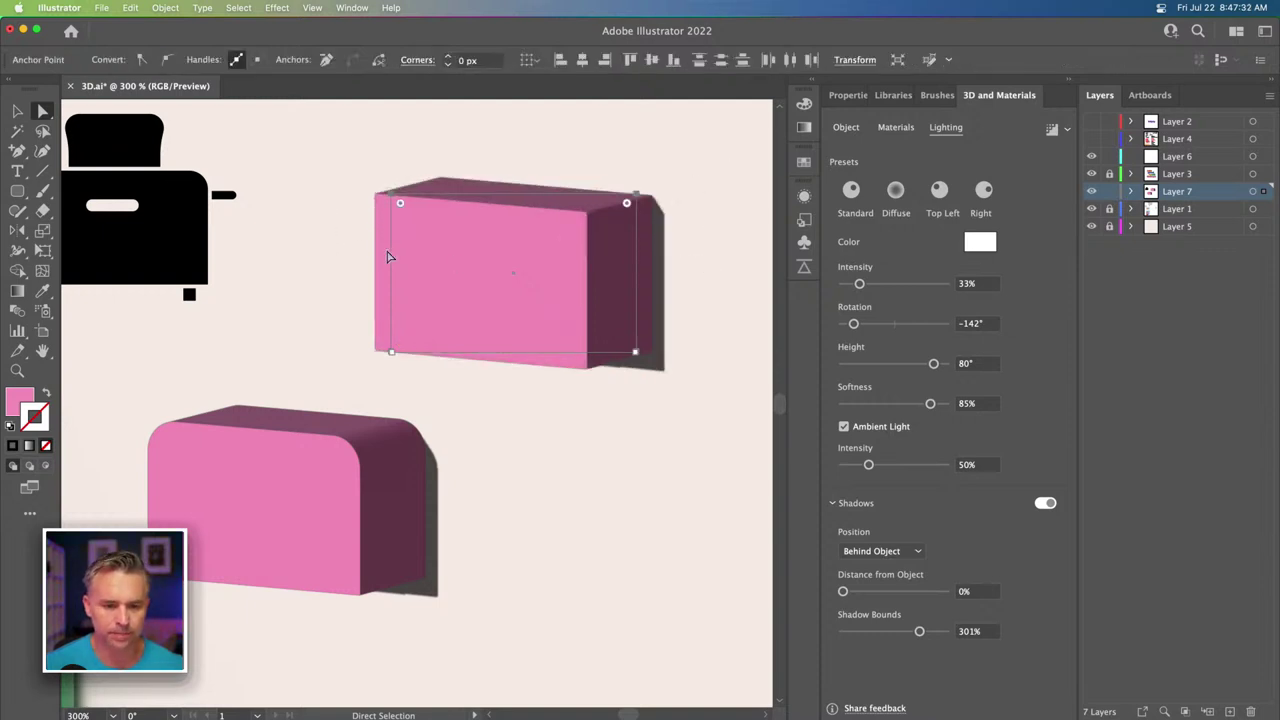
Shrink the duplicated box to a small block about 12 px wide and 7 px high by moving its top and left edges inward.
left_click_drag(346, 160, 637, 328)
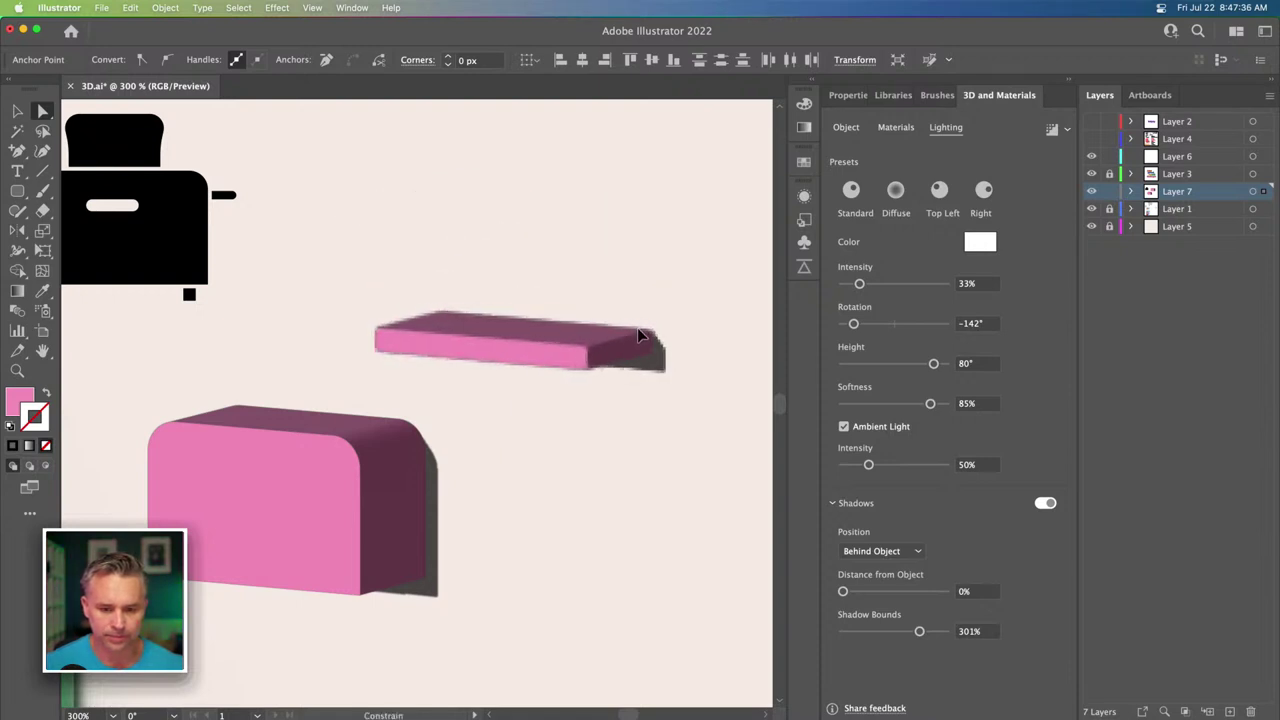
left_click_drag(314, 278, 464, 378)
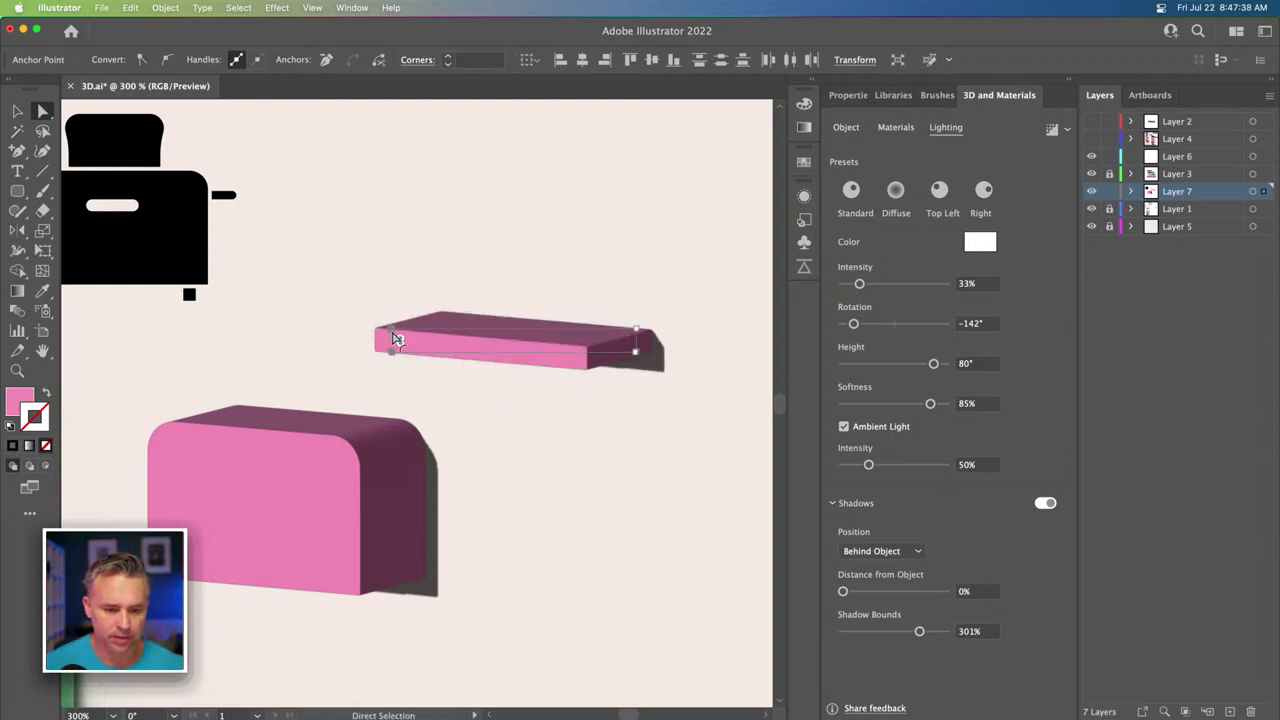
left_click_drag(389, 338, 607, 339)
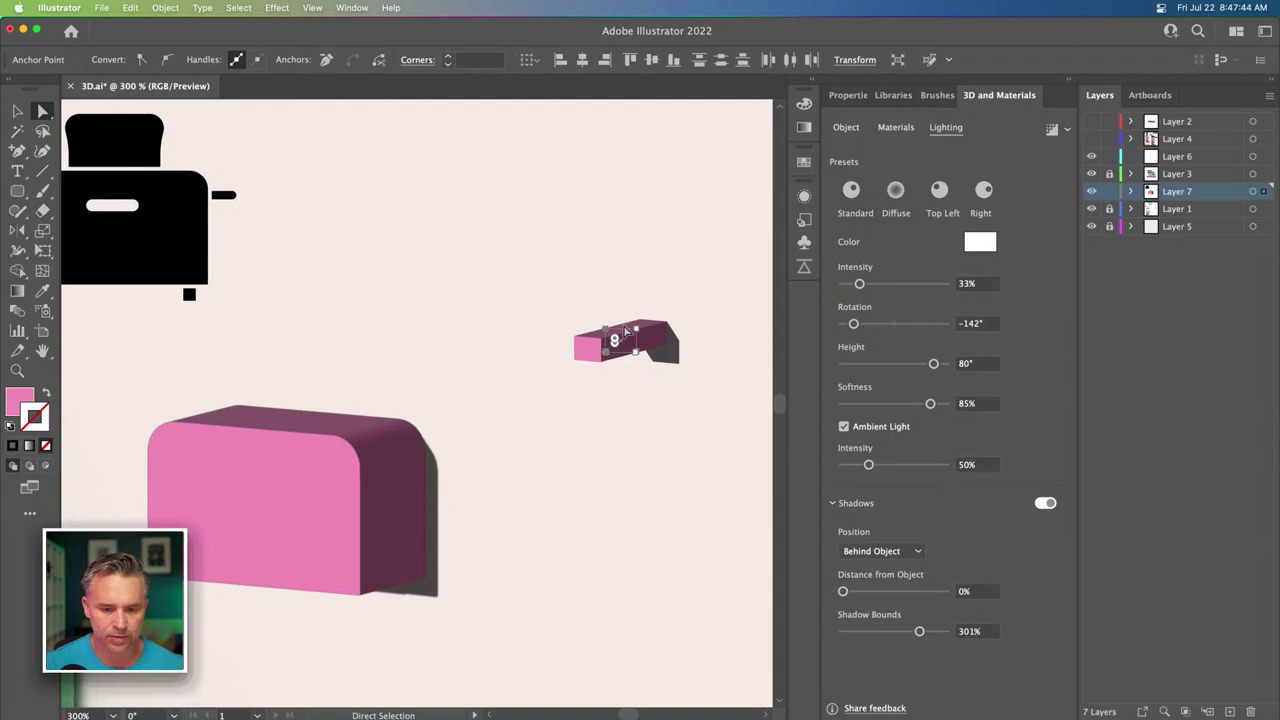
Round the two right-hand corners of the small block's outline to a radius of about 1 px.
left_click_drag(567, 299, 657, 341)
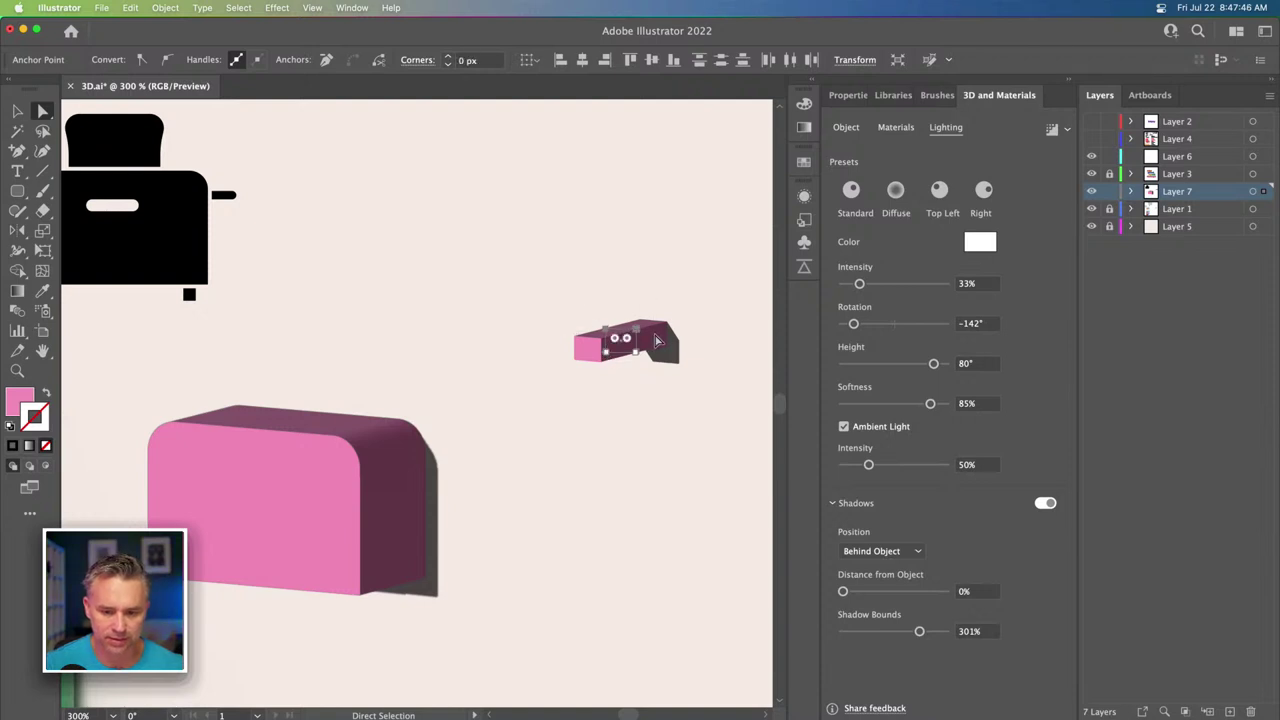
left_click(629, 342)
scroll(612, 324, "up", 6)
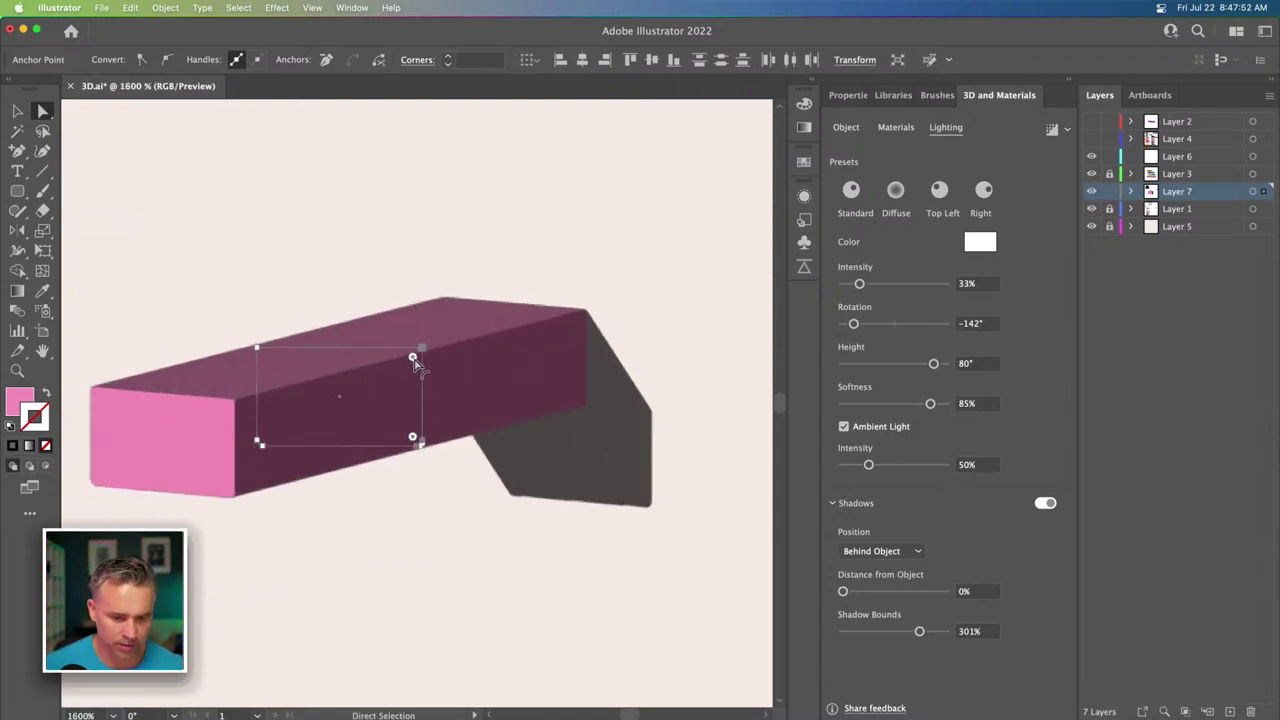
left_click_drag(413, 357, 405, 366)
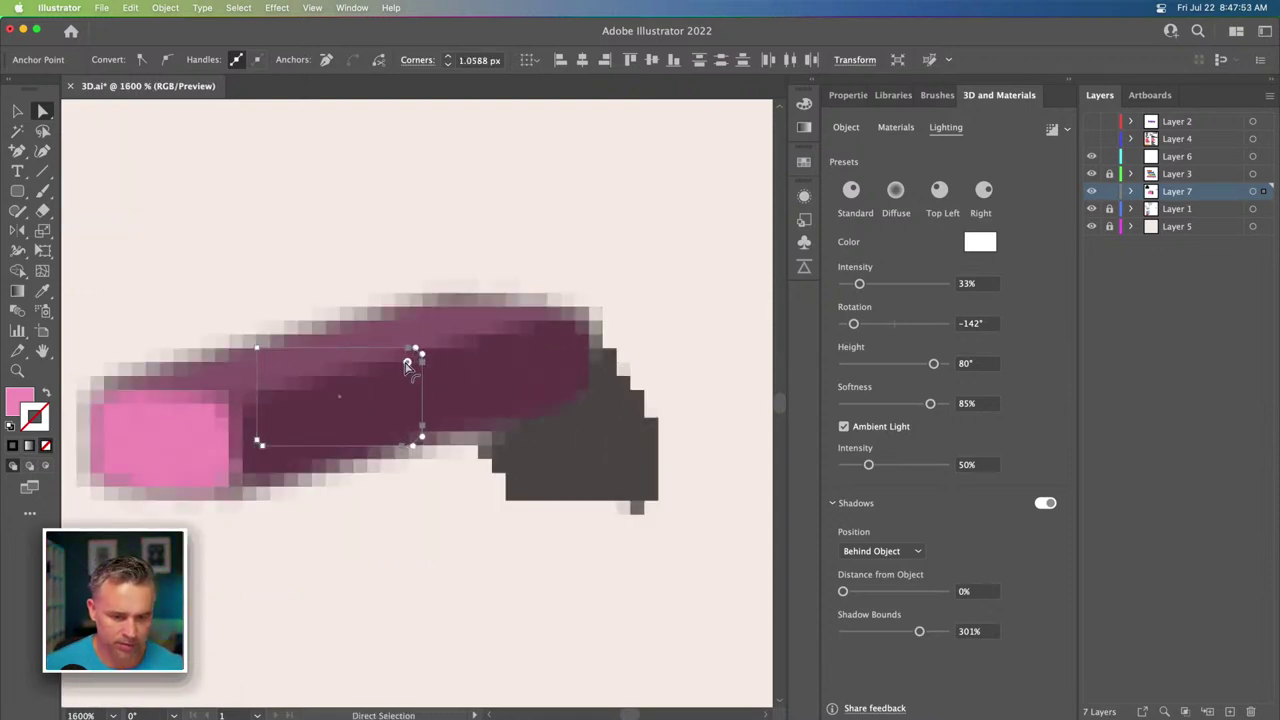
Fill the small extruded block with black.
left_click(14, 402)
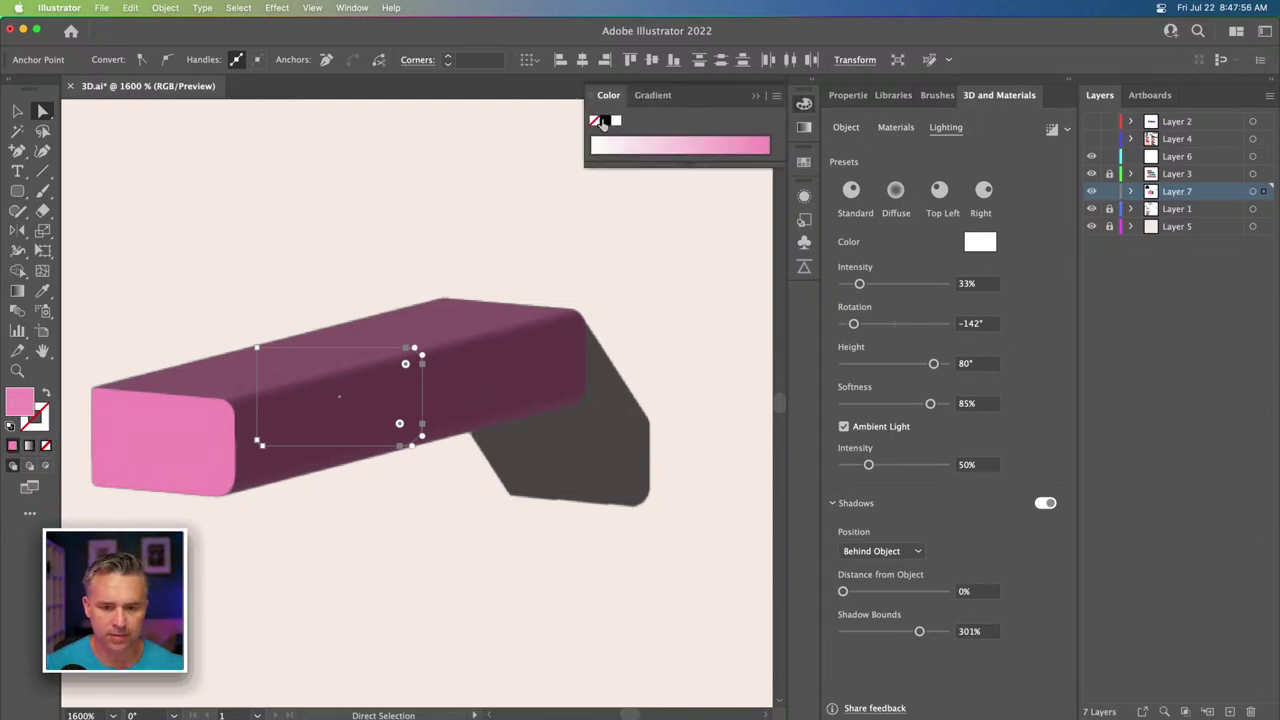
left_click(603, 121)
left_click(17, 110)
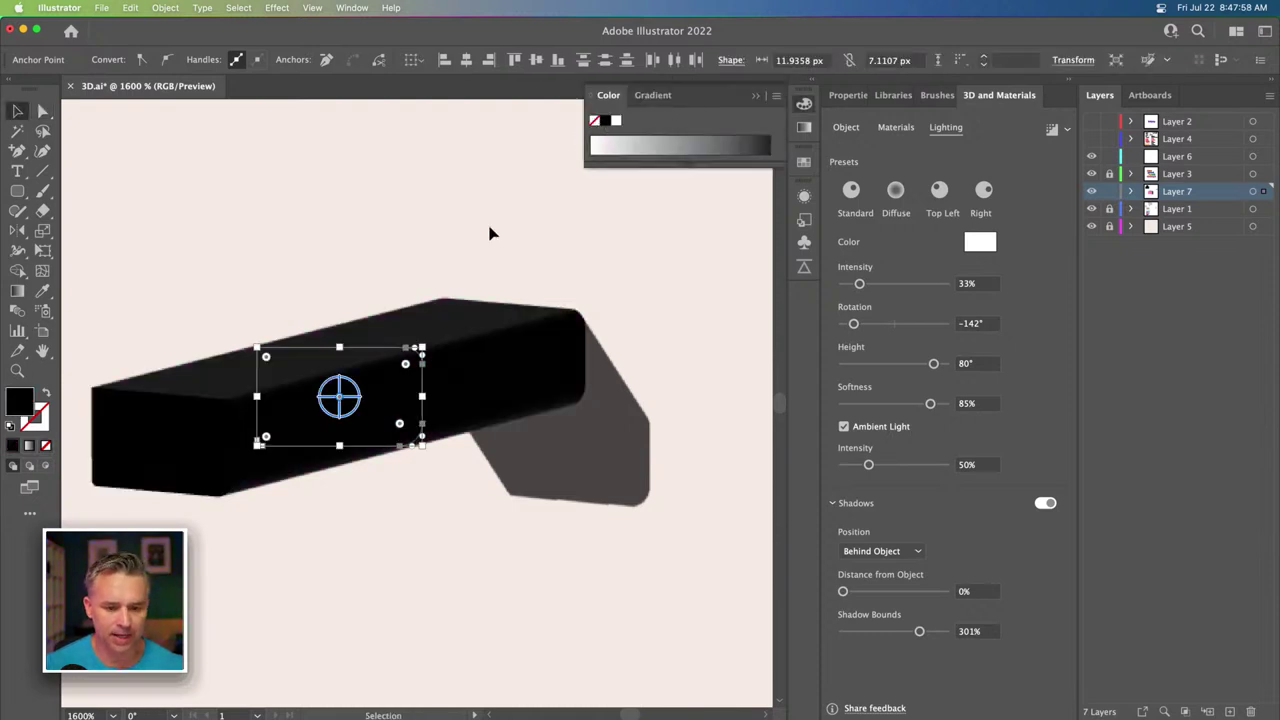
Add a Round bevel to the black block with a width of about 64%.
left_click(842, 126)
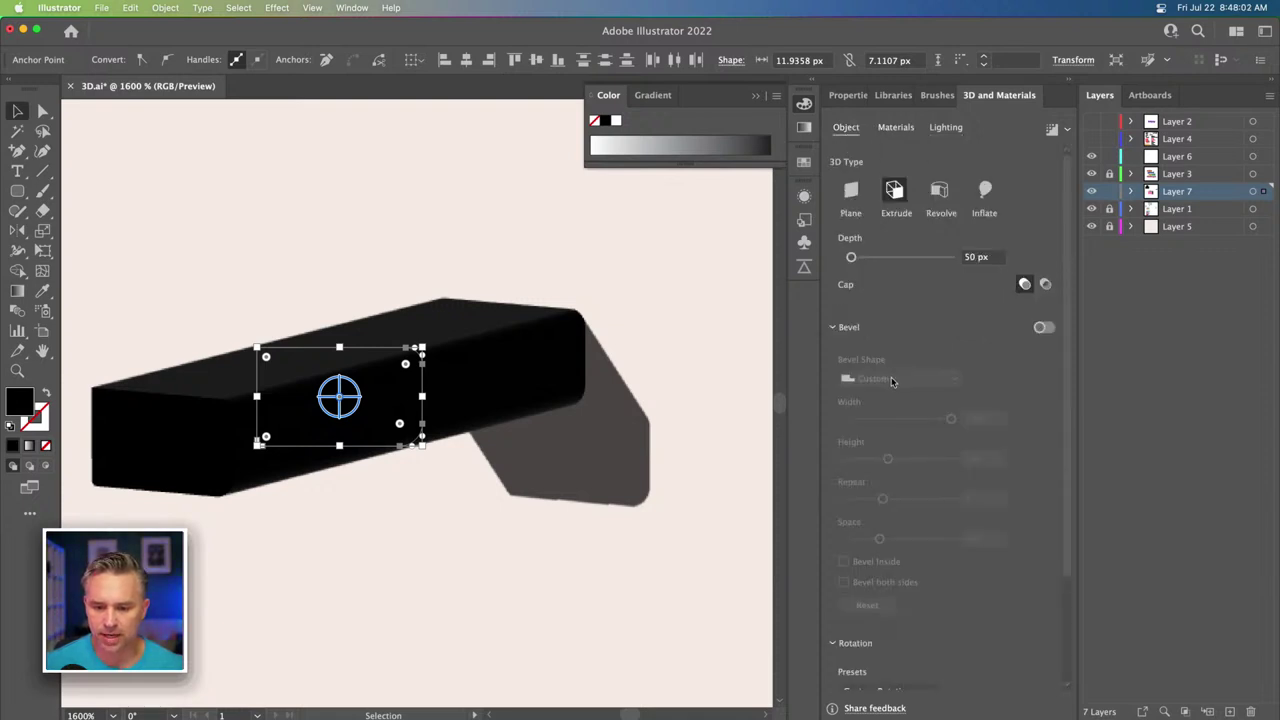
left_click(1043, 327)
left_click(900, 378)
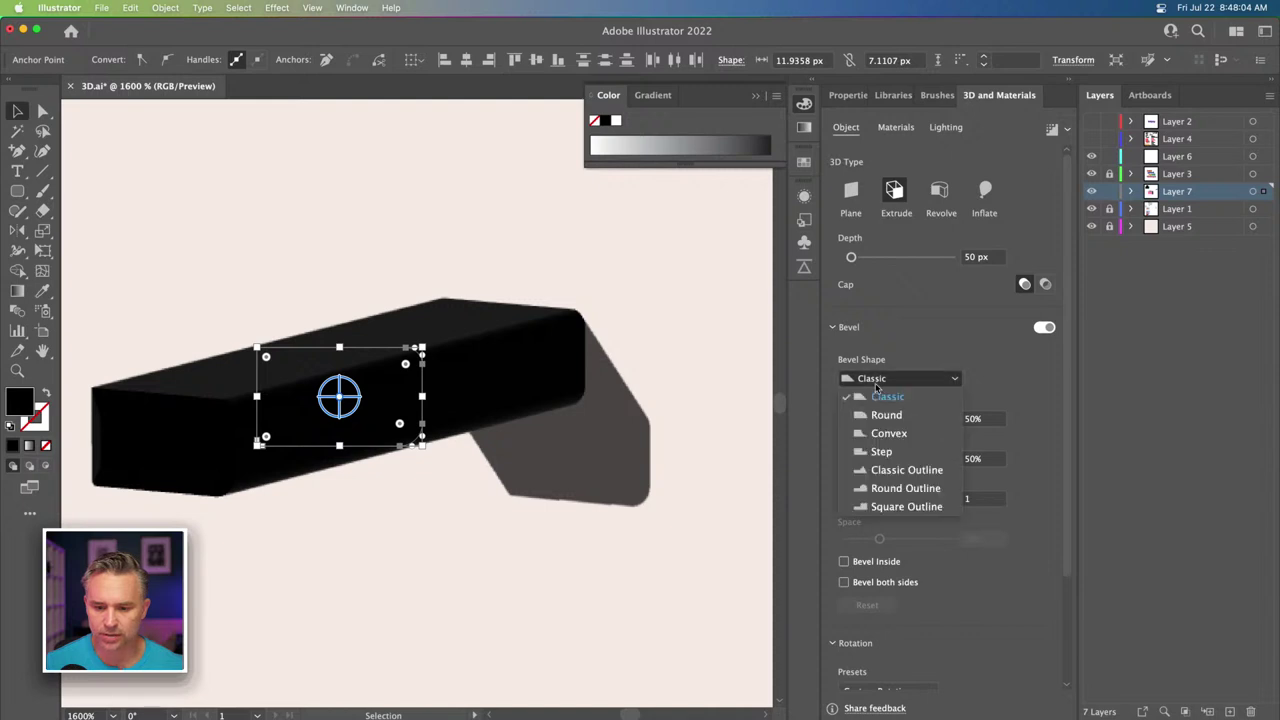
left_click(900, 416)
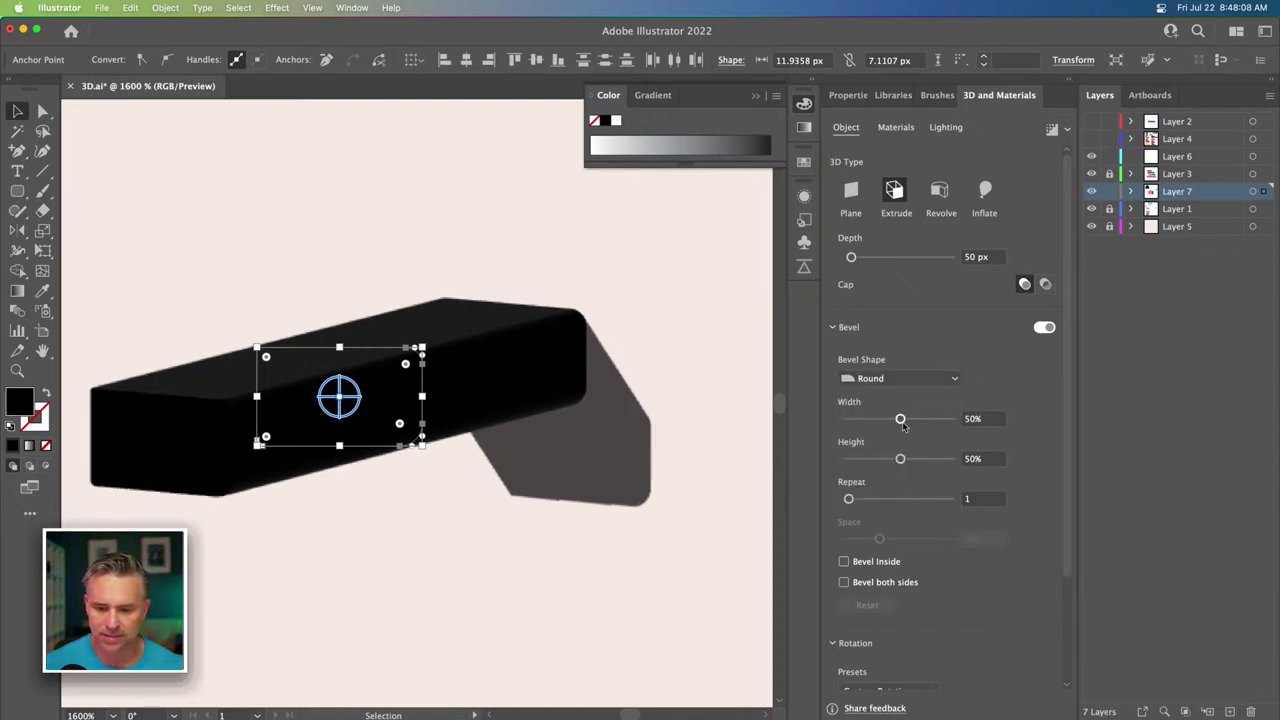
left_click_drag(900, 418, 914, 418)
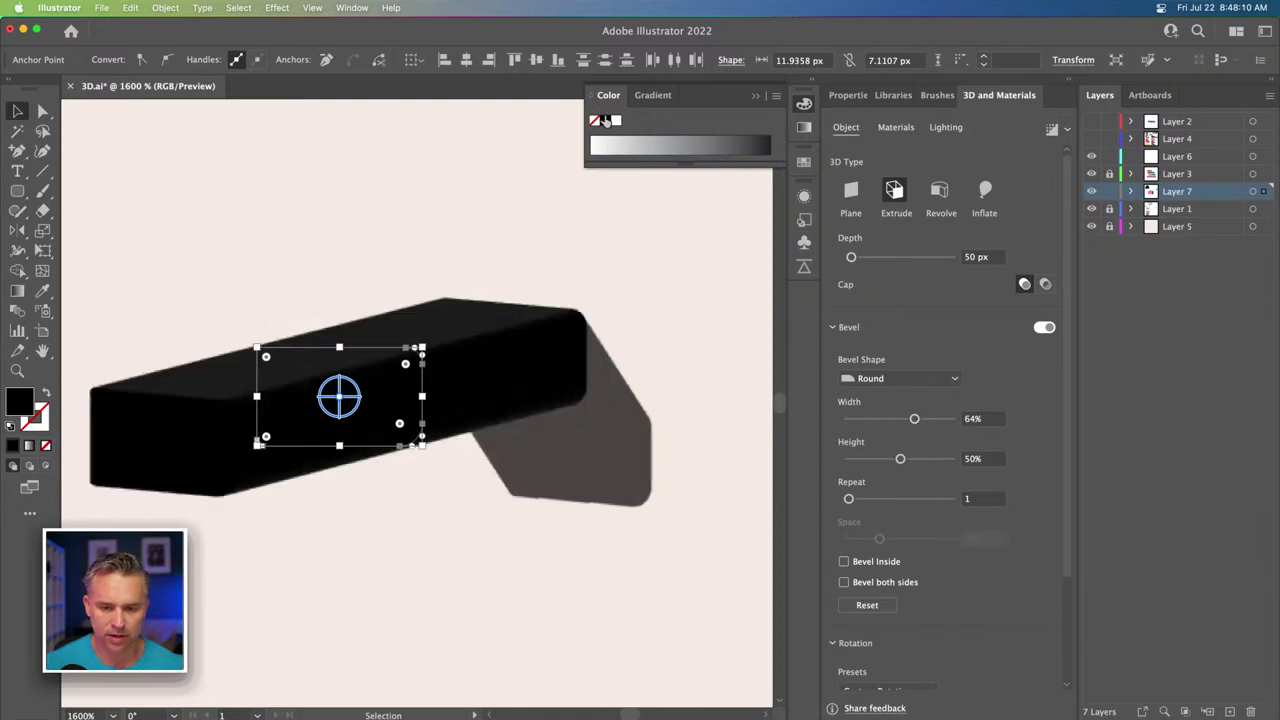
Lighten the small block's fill to mid-grey and move the block onto the side face of the pink toaster.
left_click(697, 140)
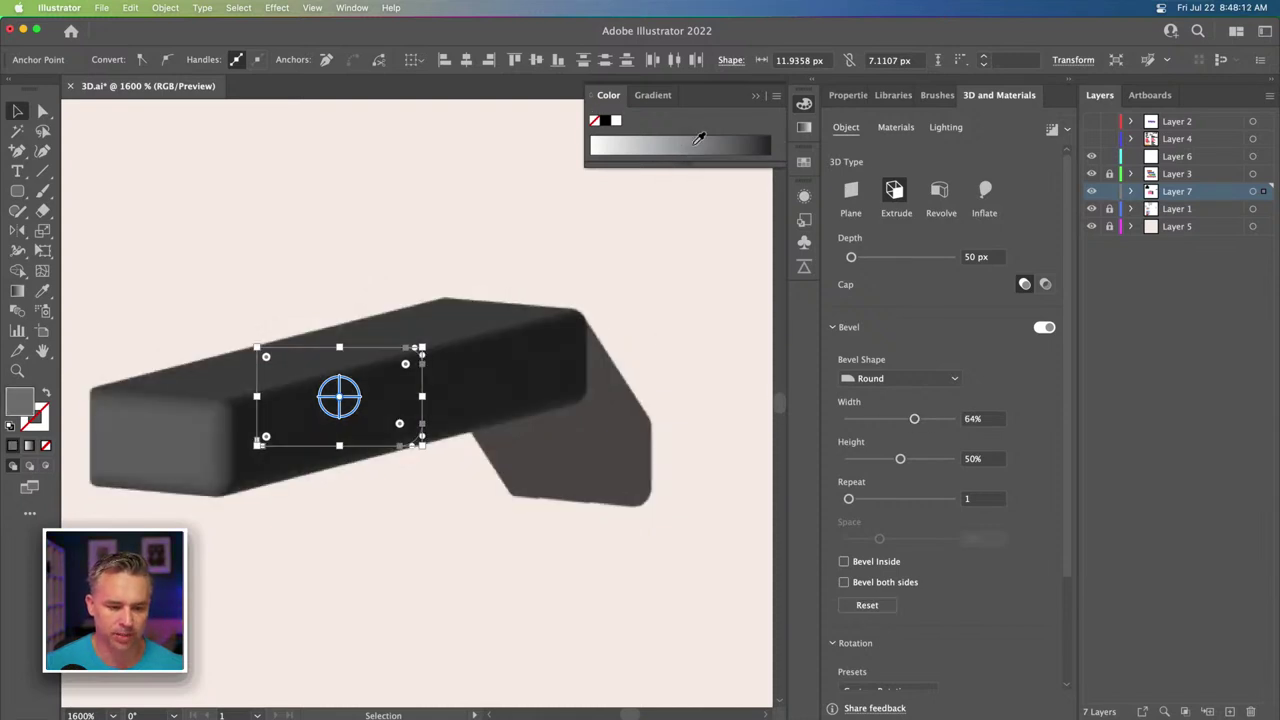
left_click(143, 248)
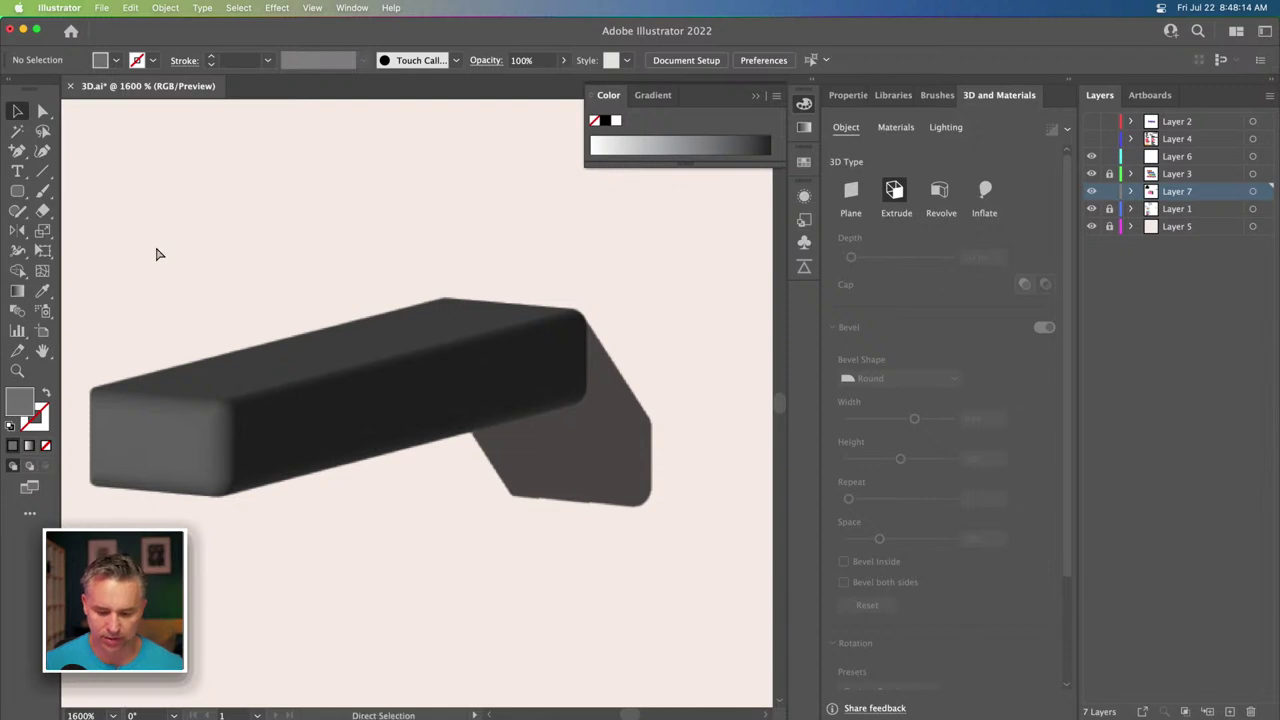
key("super+minus")
key("super+minus")
key("super+minus")
left_click_drag(157, 246, 480, 200)
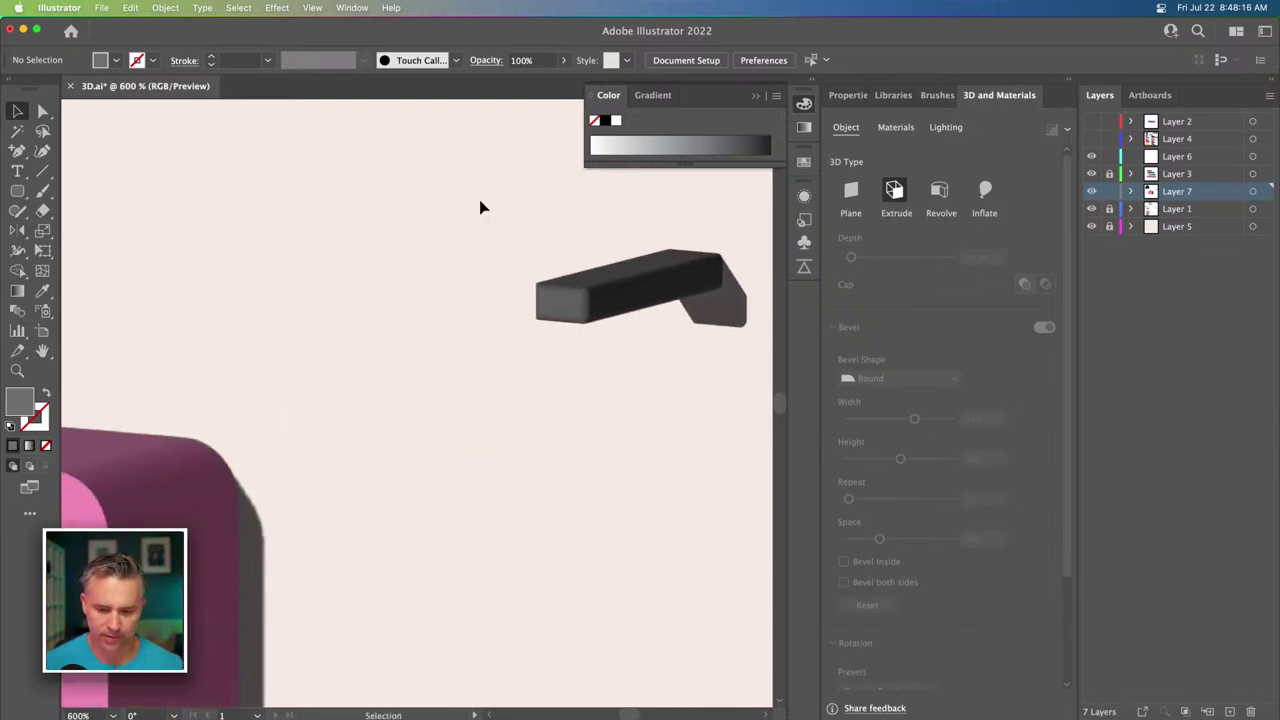
left_click(630, 300)
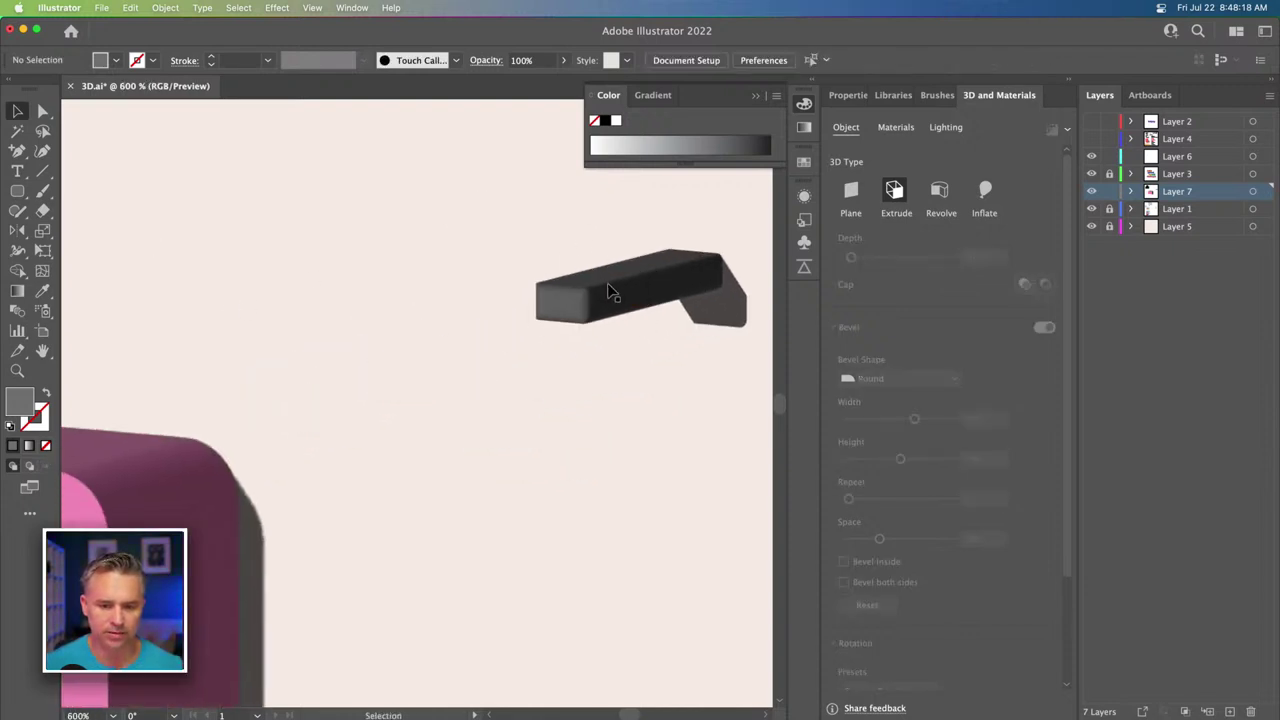
left_click_drag(608, 289, 188, 646)
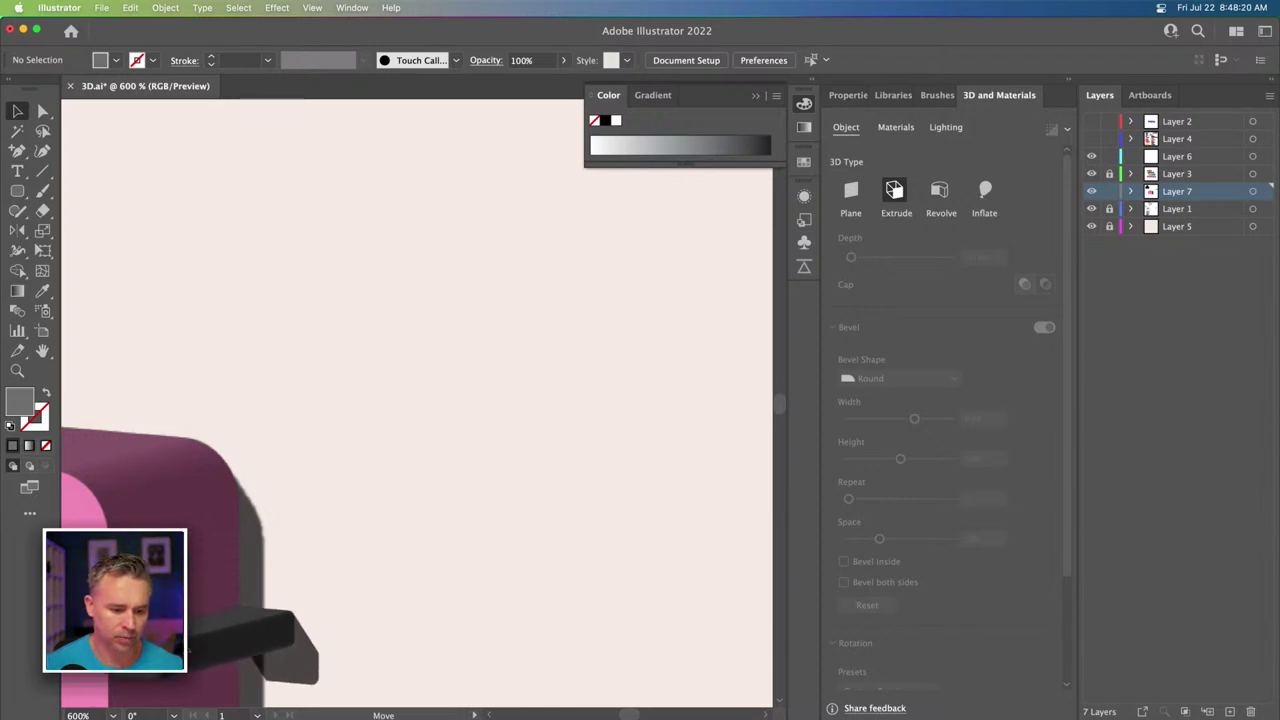
Set the extrusion depth of the small block on the toaster's side to 30 px.
left_click_drag(223, 400, 554, 283)
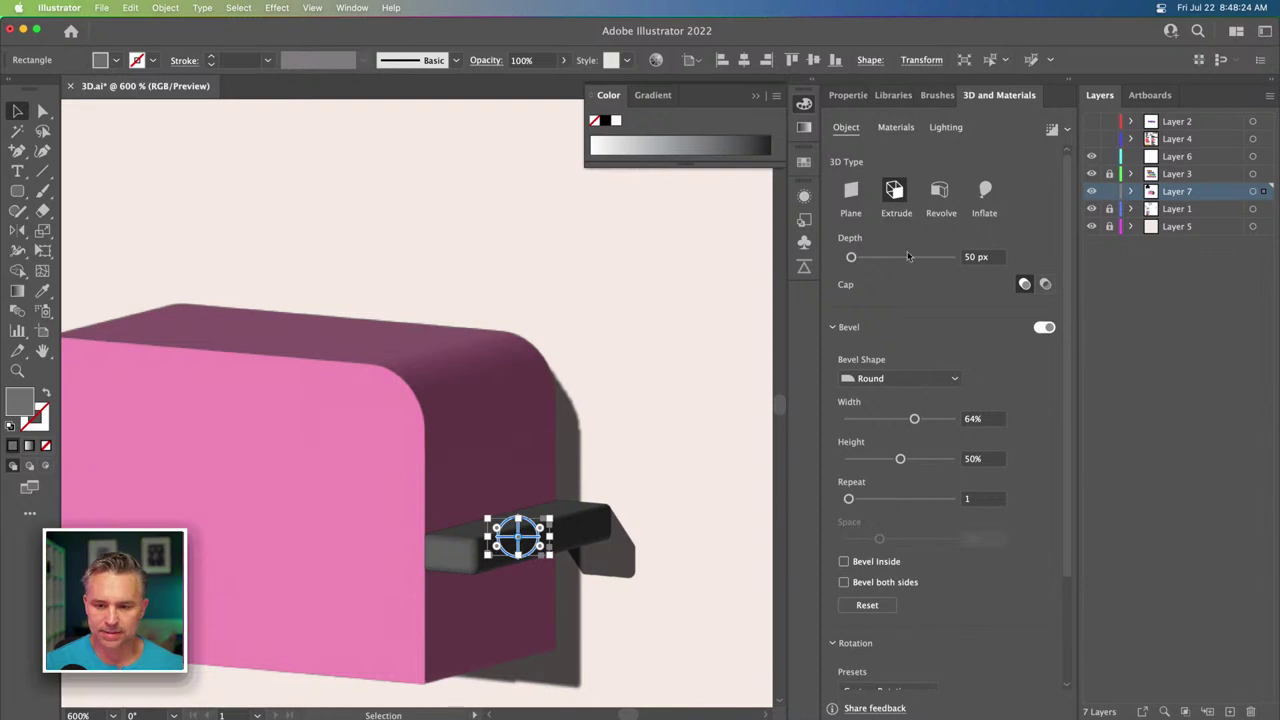
left_click(975, 257)
type("30")
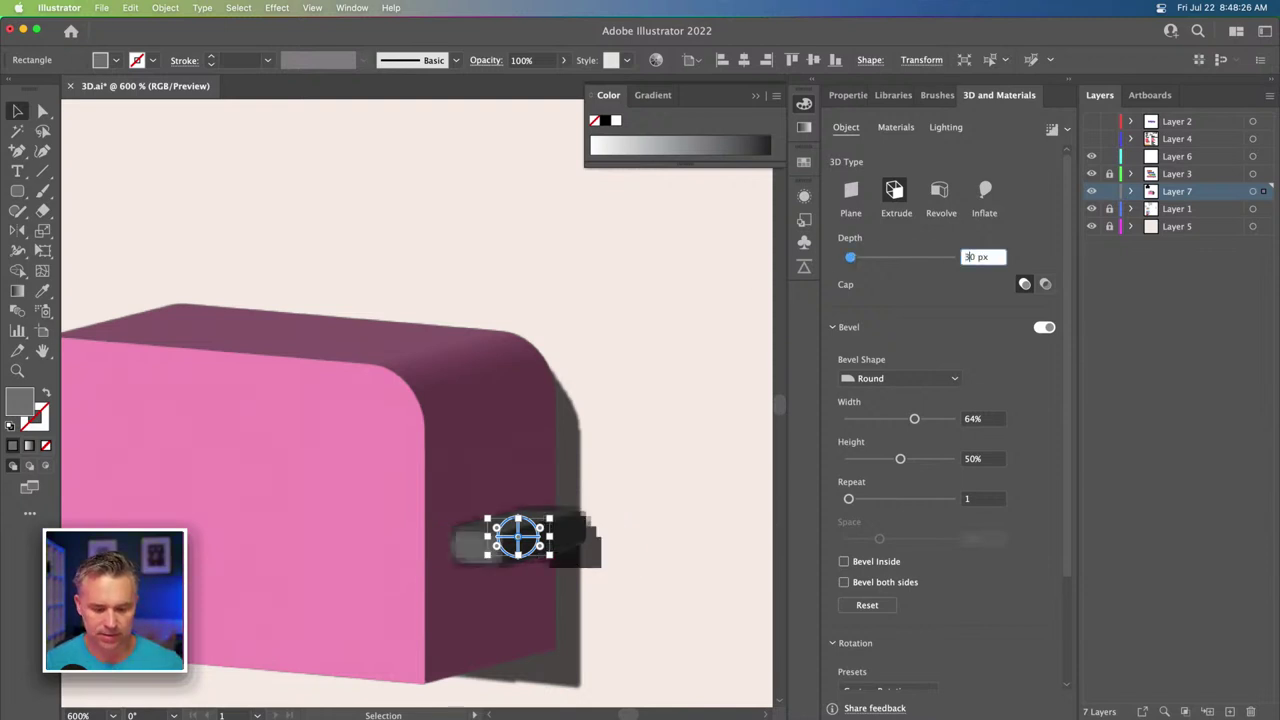
key("Return")
left_click(262, 196)
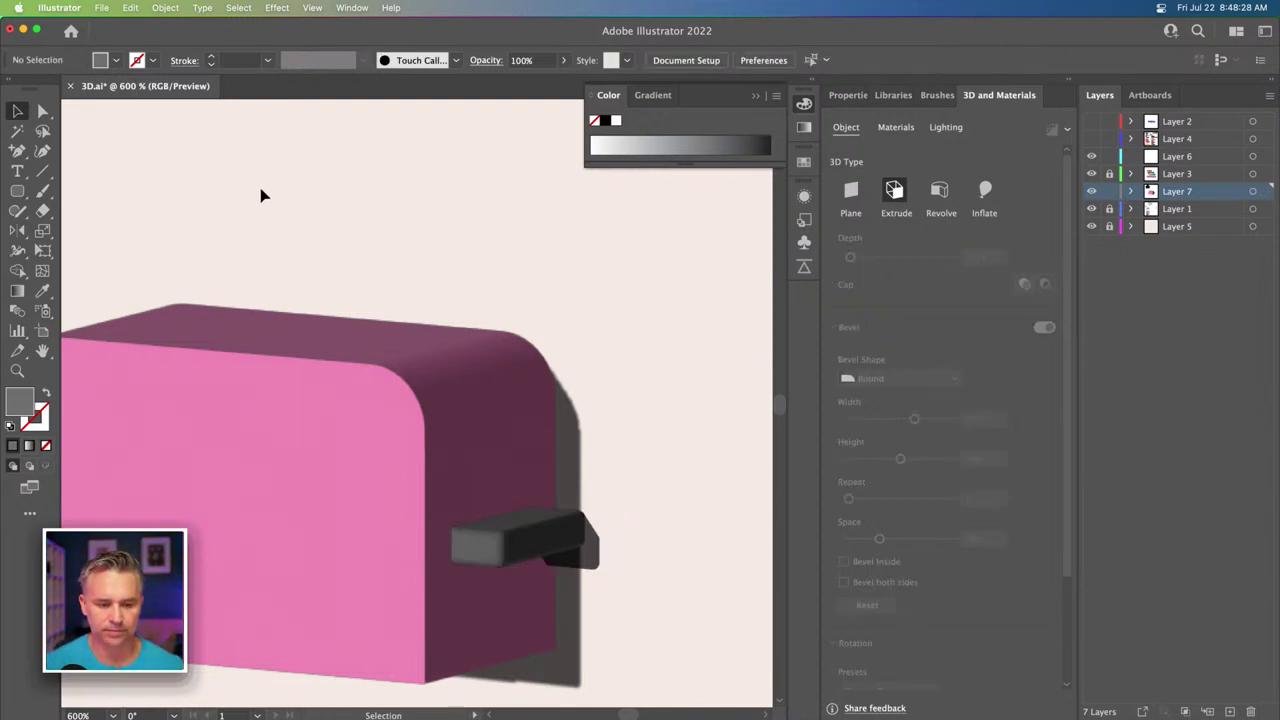
Draw a large rounded square in the empty area beside the black toaster icon.
key("super+minus")
key("super+minus")
key("super+minus")
left_click_drag(388, 272, 390, 344)
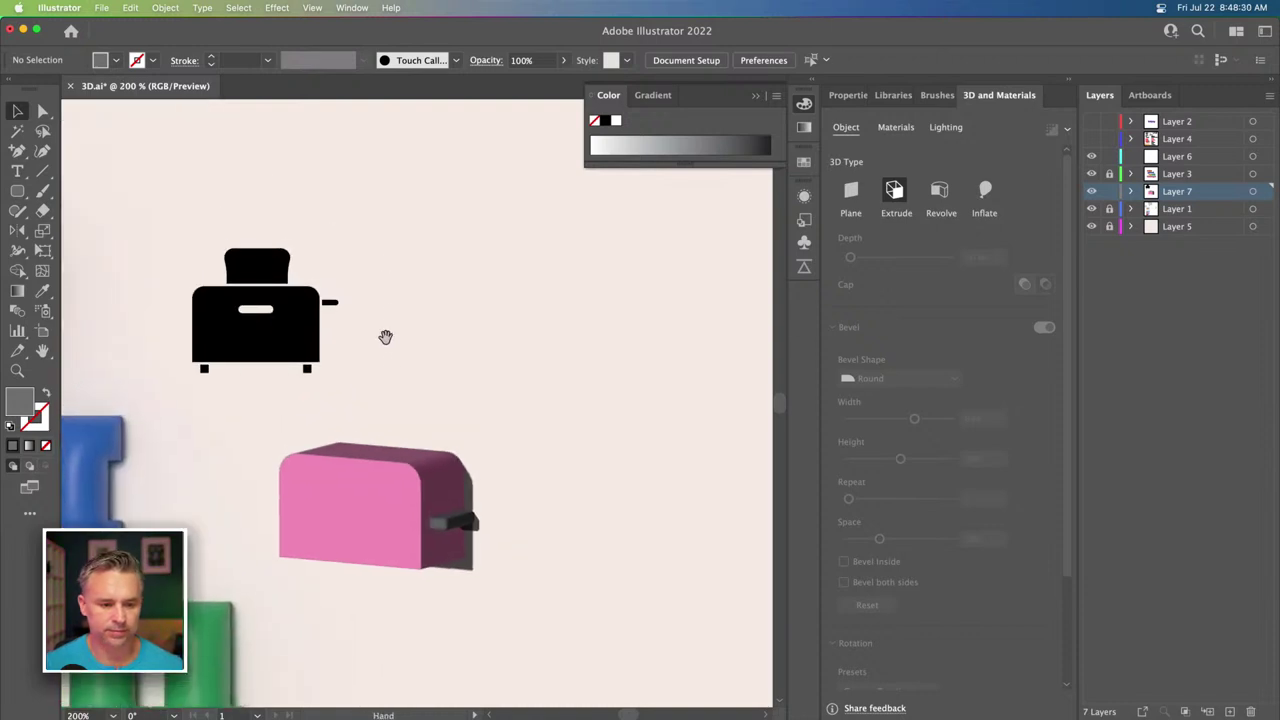
left_click(17, 190)
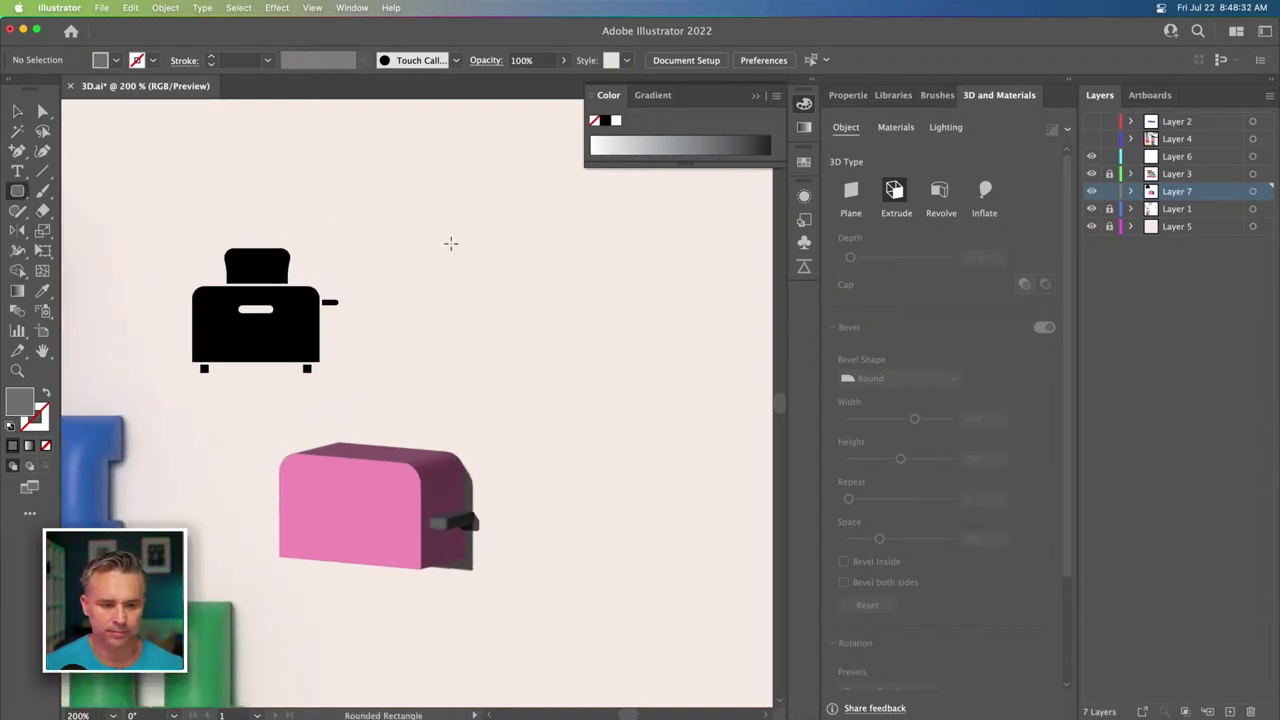
left_click_drag(467, 239, 660, 433)
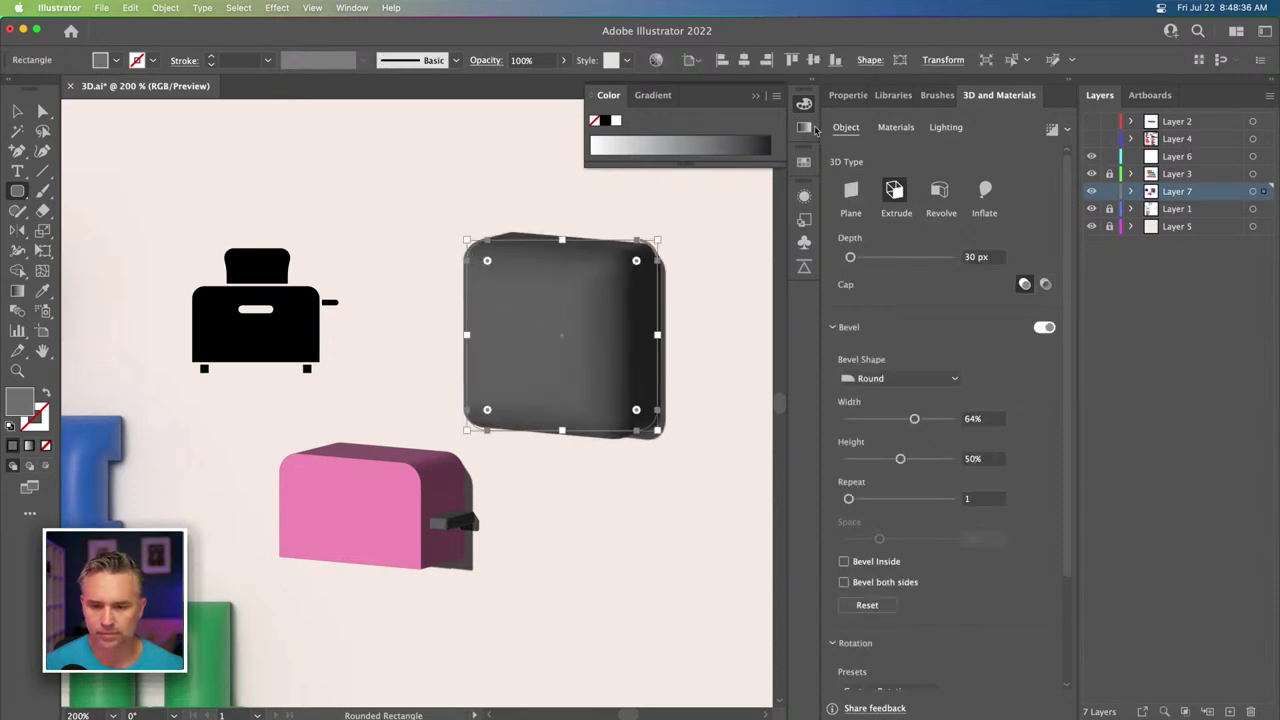
Hide the 3D and Materials effect in the rounded square's appearance.
left_click(812, 82)
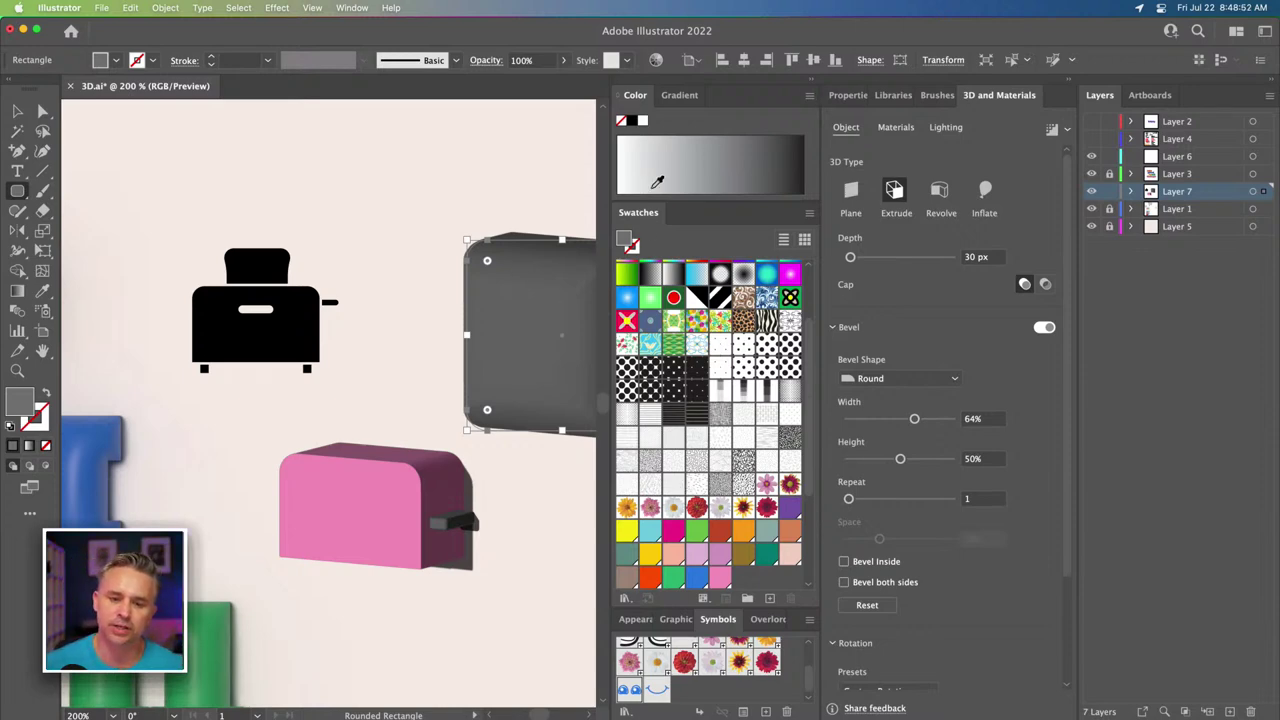
double_click(694, 218)
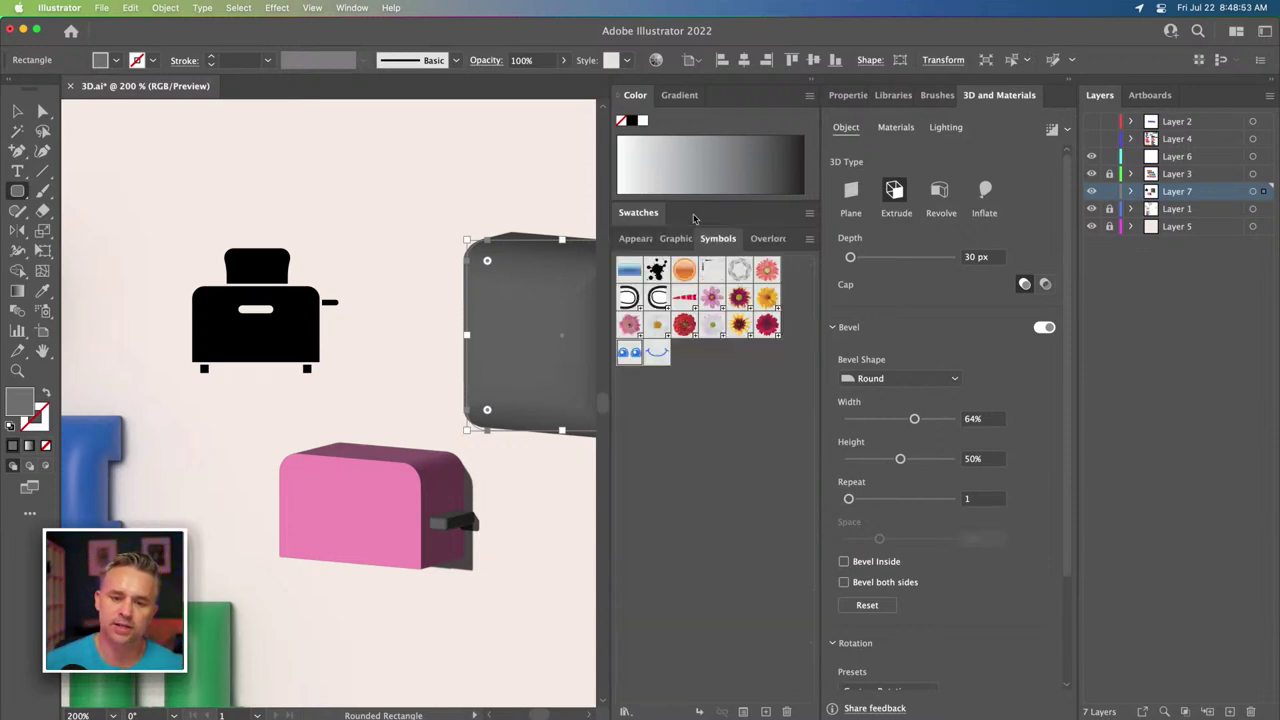
left_click(634, 238)
scroll(340, 250, "right", 3)
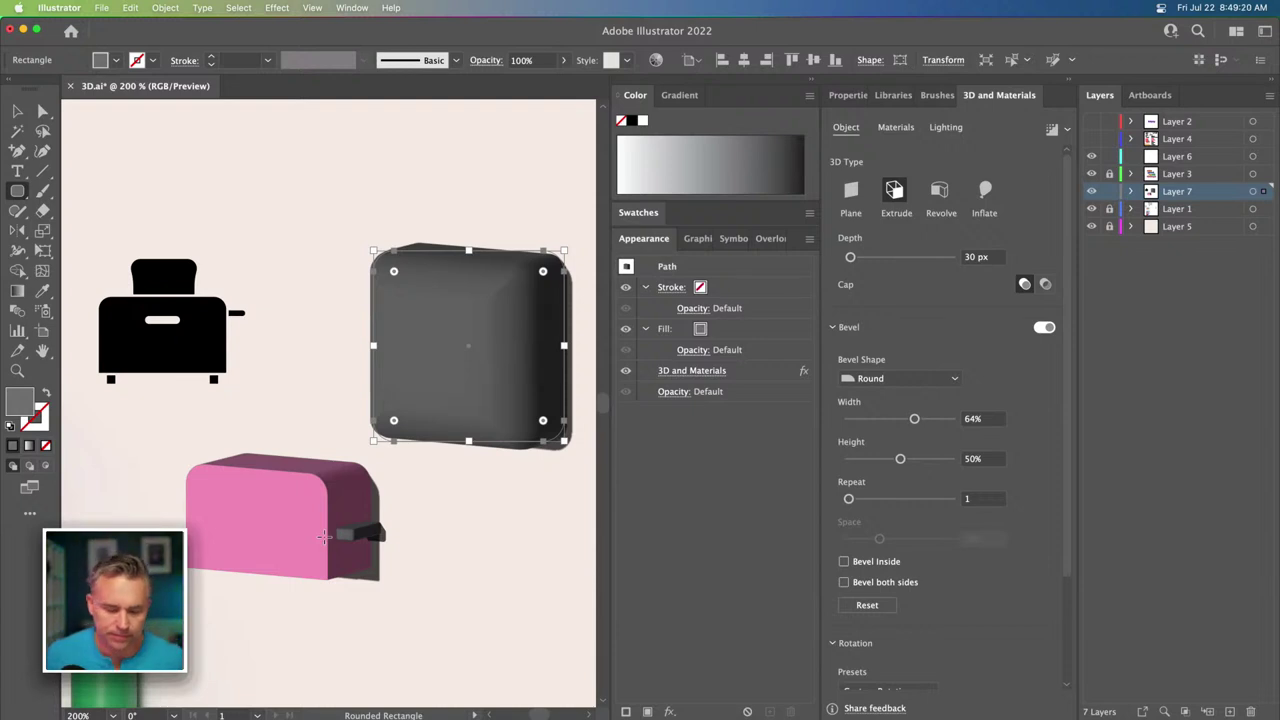
left_click(625, 371)
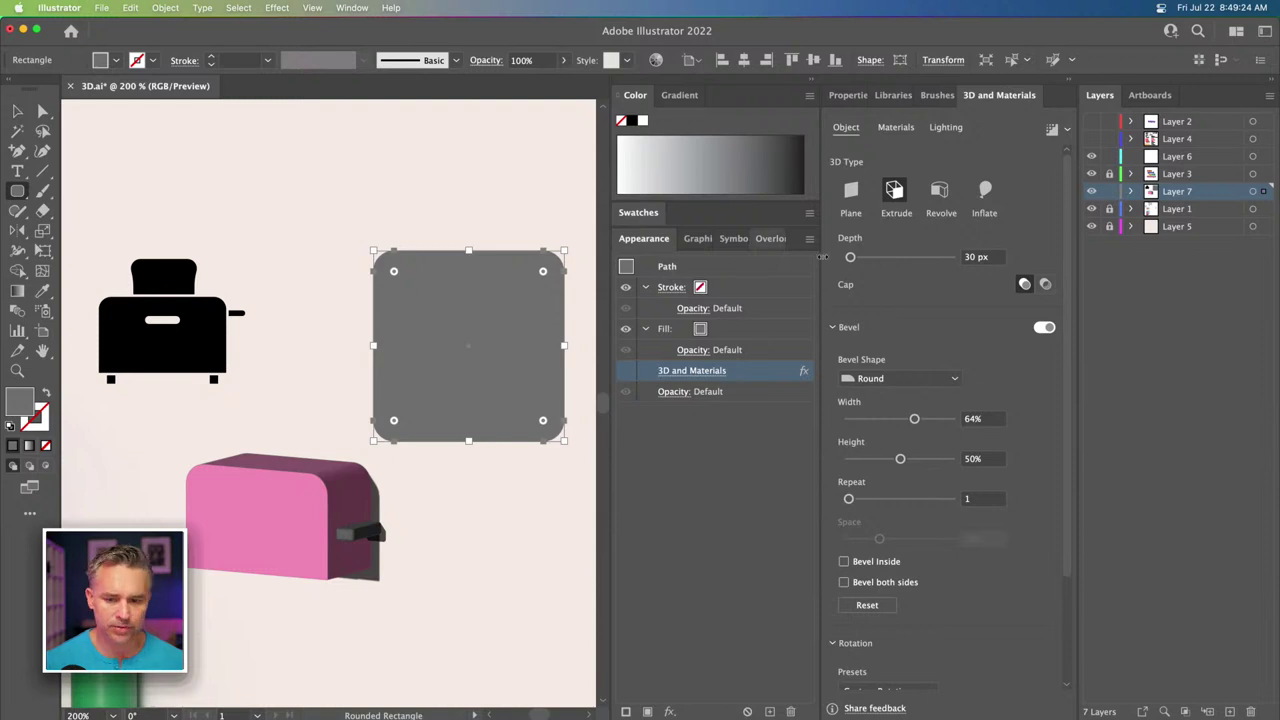
Give the rounded square an orange-brown fill and a dark brown 4 pt stroke.
left_click(619, 209)
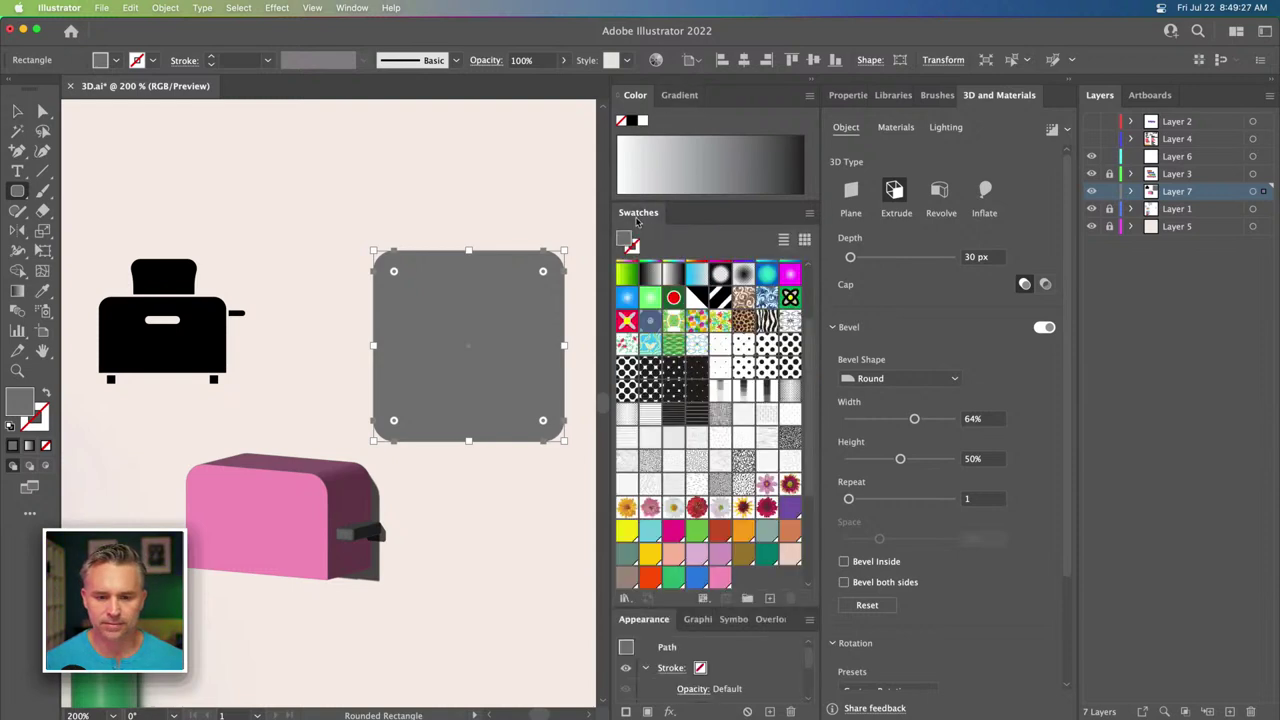
left_click(787, 533)
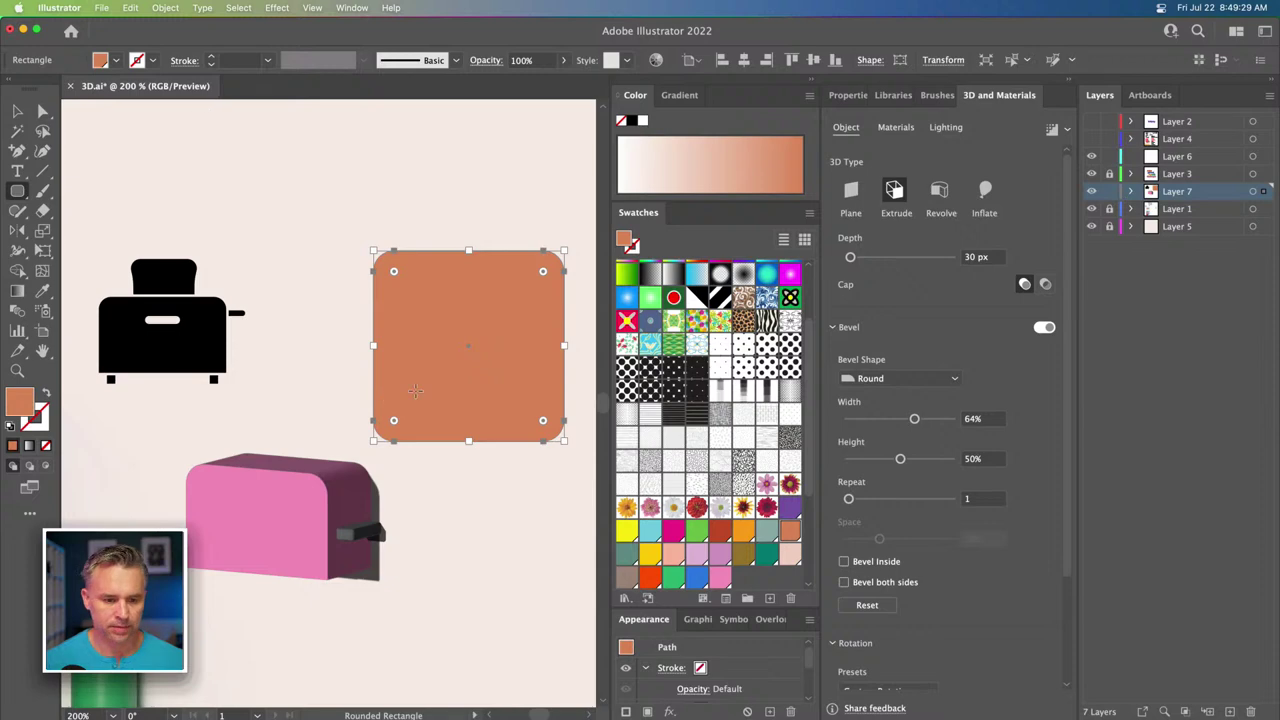
left_click(17, 110)
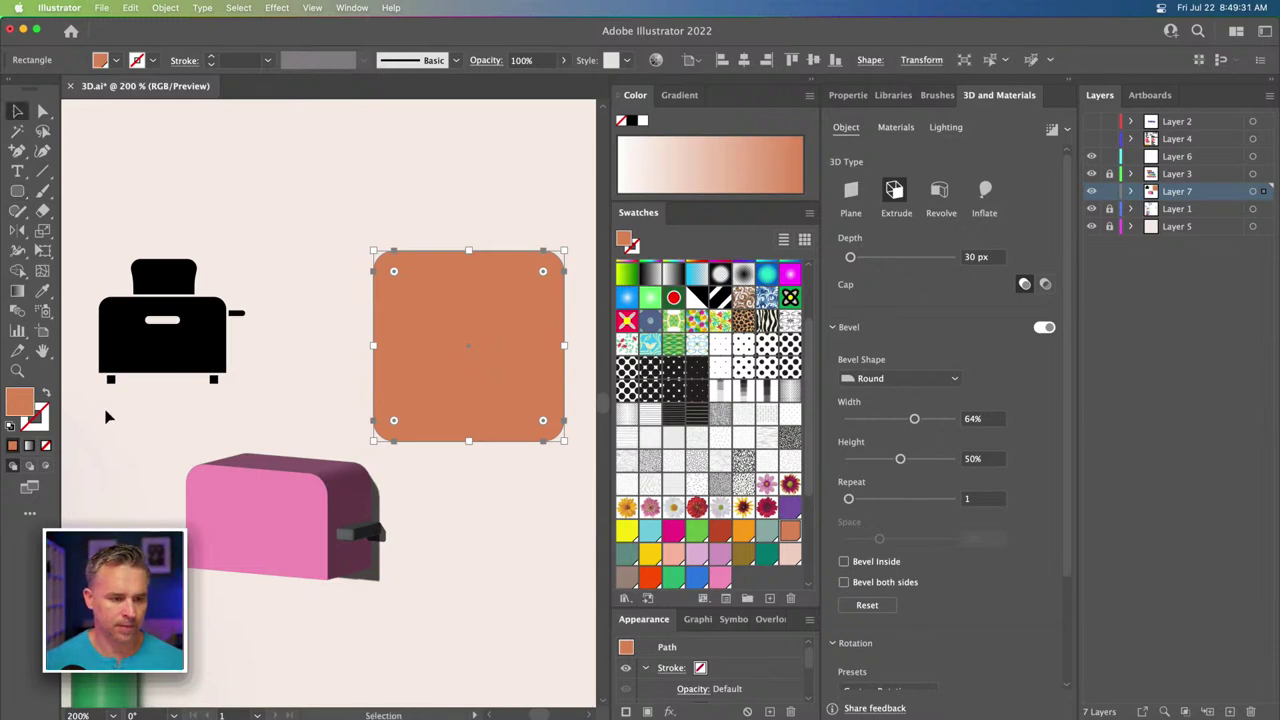
left_click(38, 414)
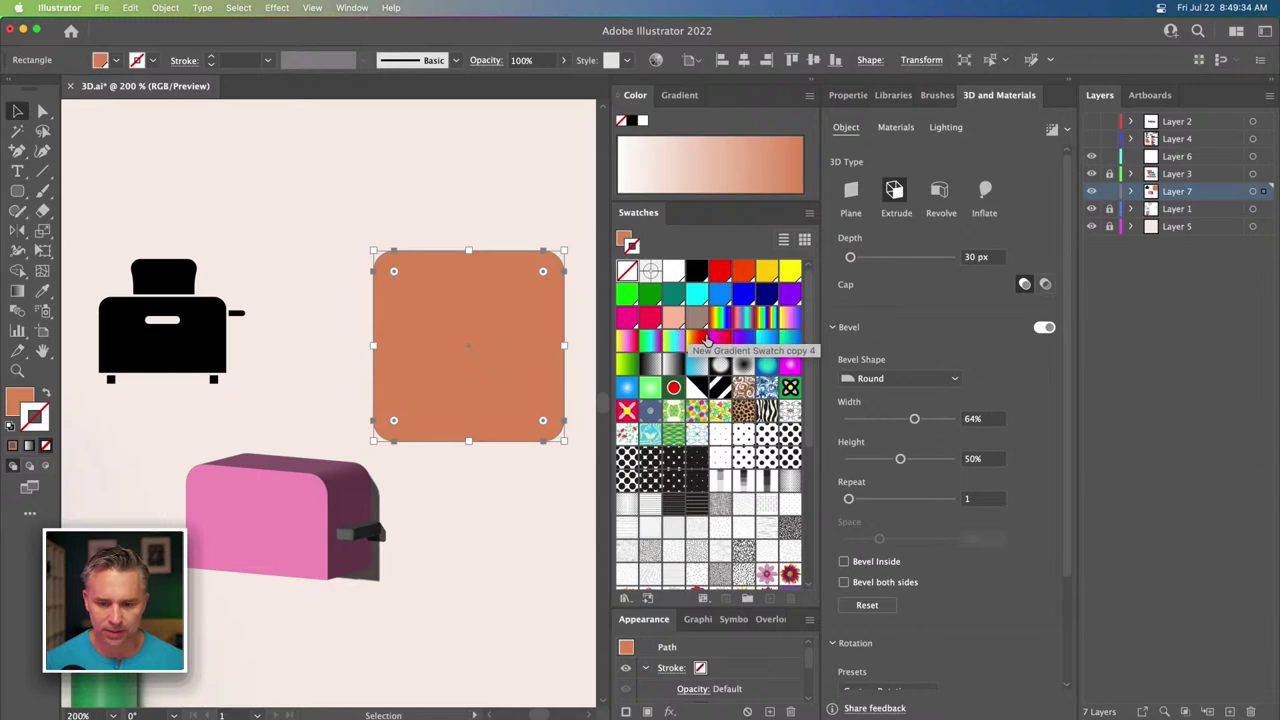
scroll(731, 432, "down", 5)
left_click(720, 476)
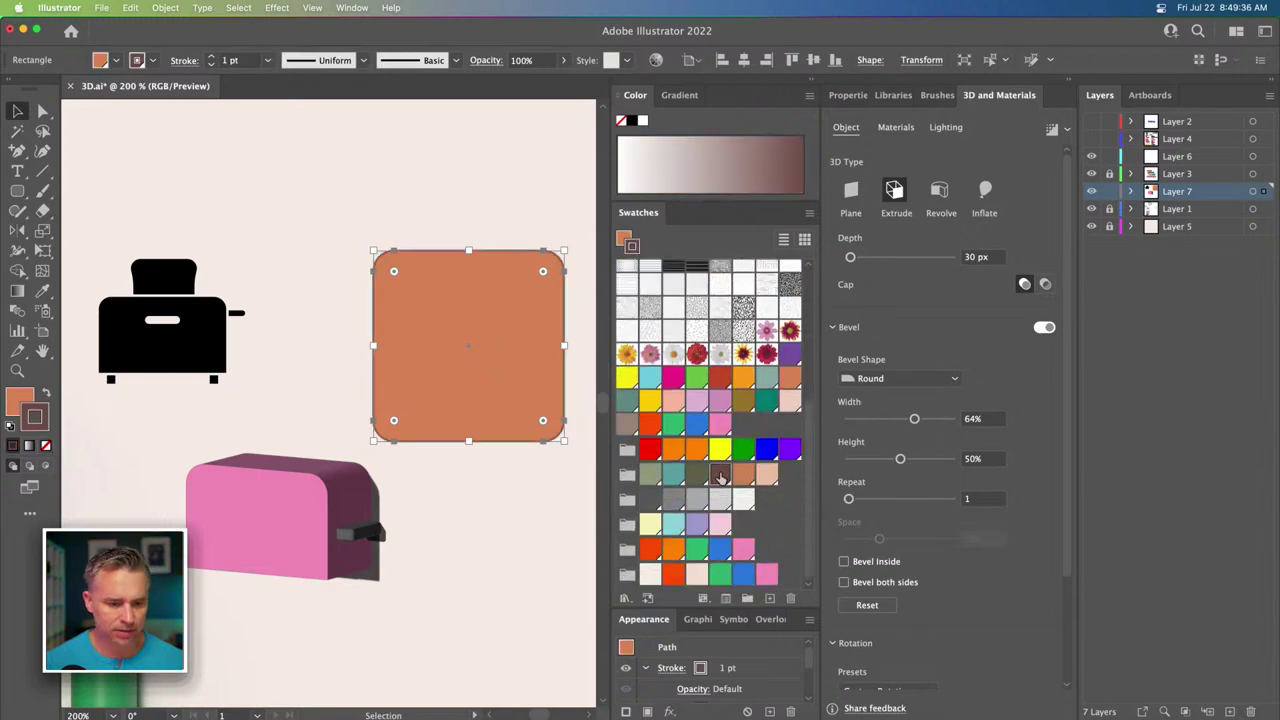
left_click(211, 56)
left_click(211, 56)
left_click(211, 56)
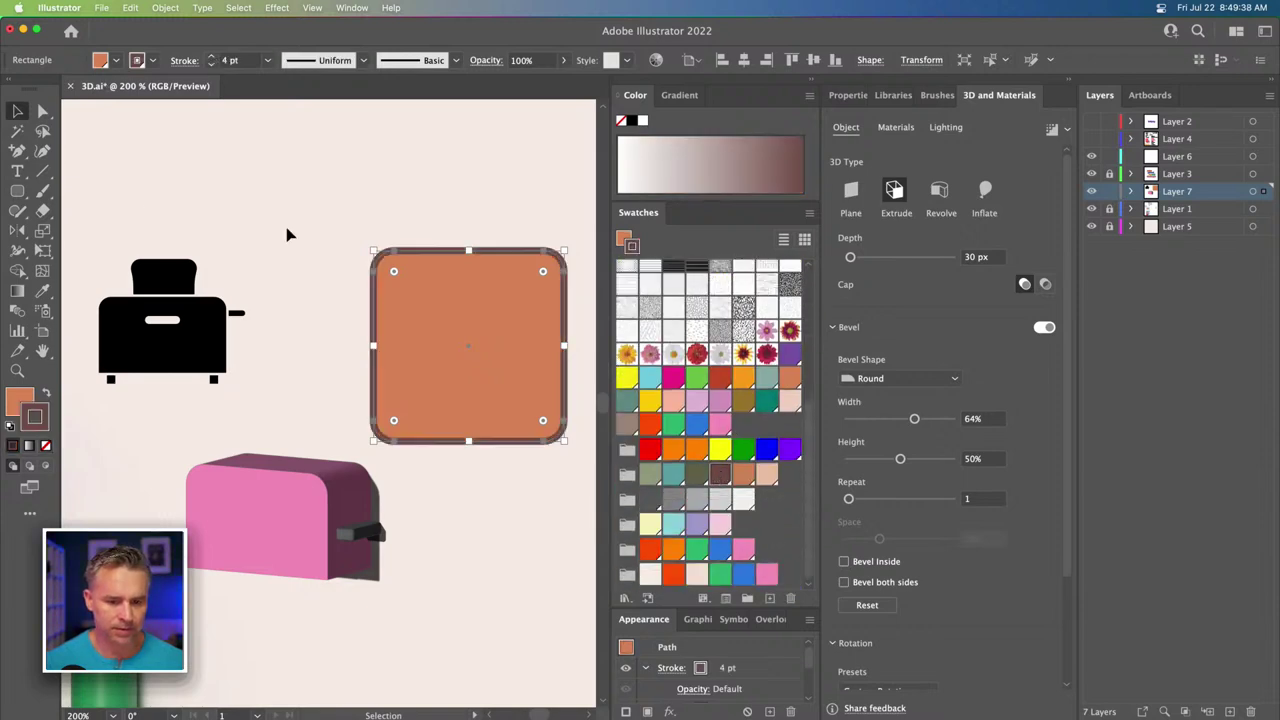
Draw a wider, shallow rounded rectangle across the upper edge of the orange-brown square, overhanging both sides.
left_click(366, 226)
left_click_drag(366, 226, 317, 271)
key("super+a")
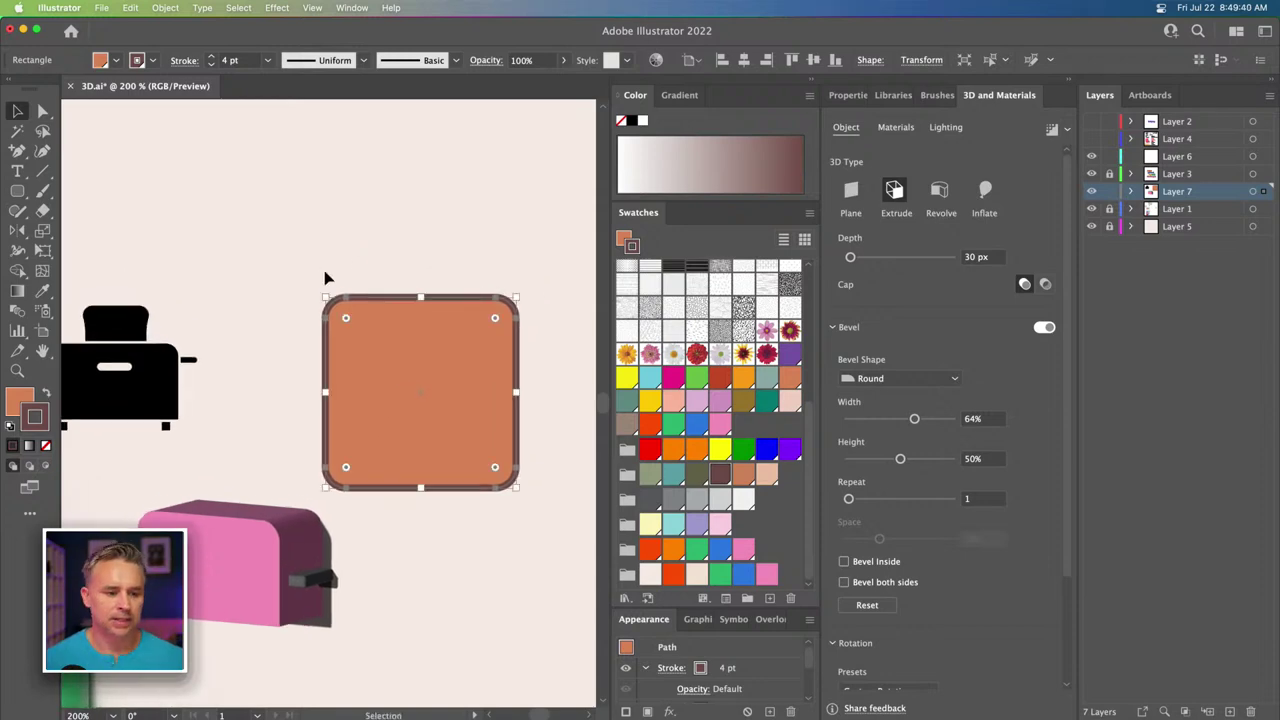
left_click(17, 191)
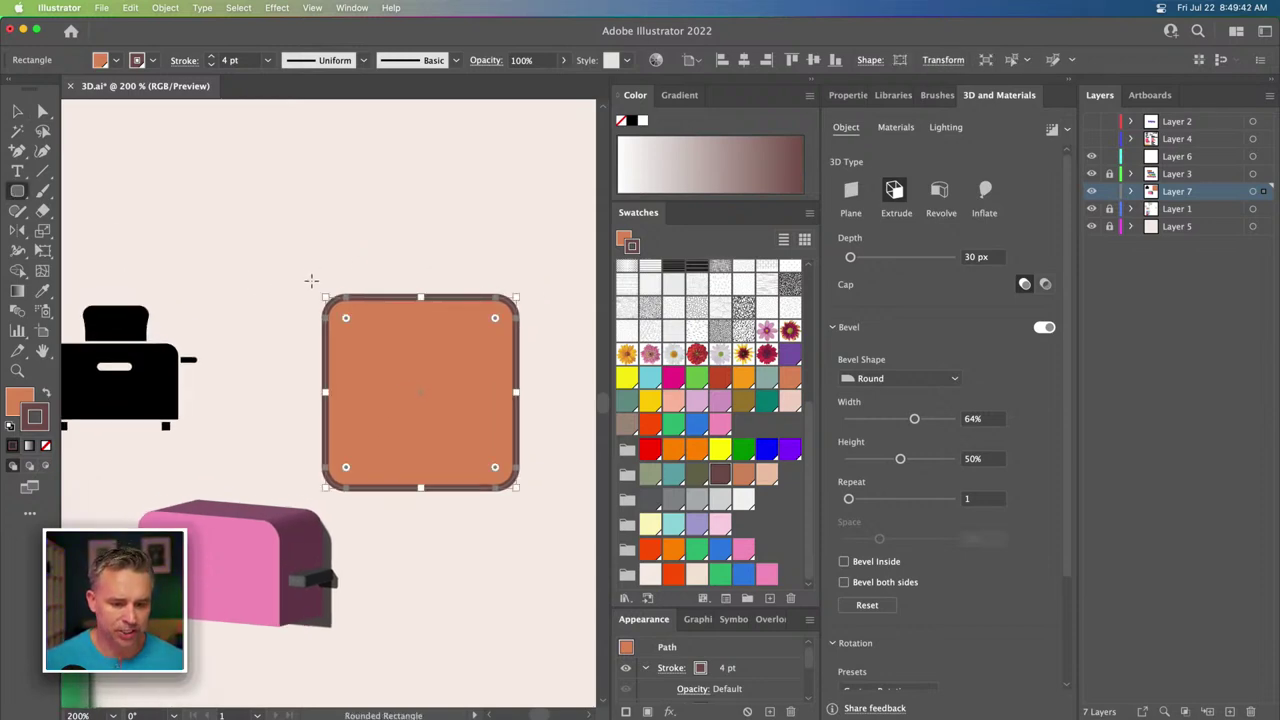
left_click_drag(300, 270, 540, 338)
key("v")
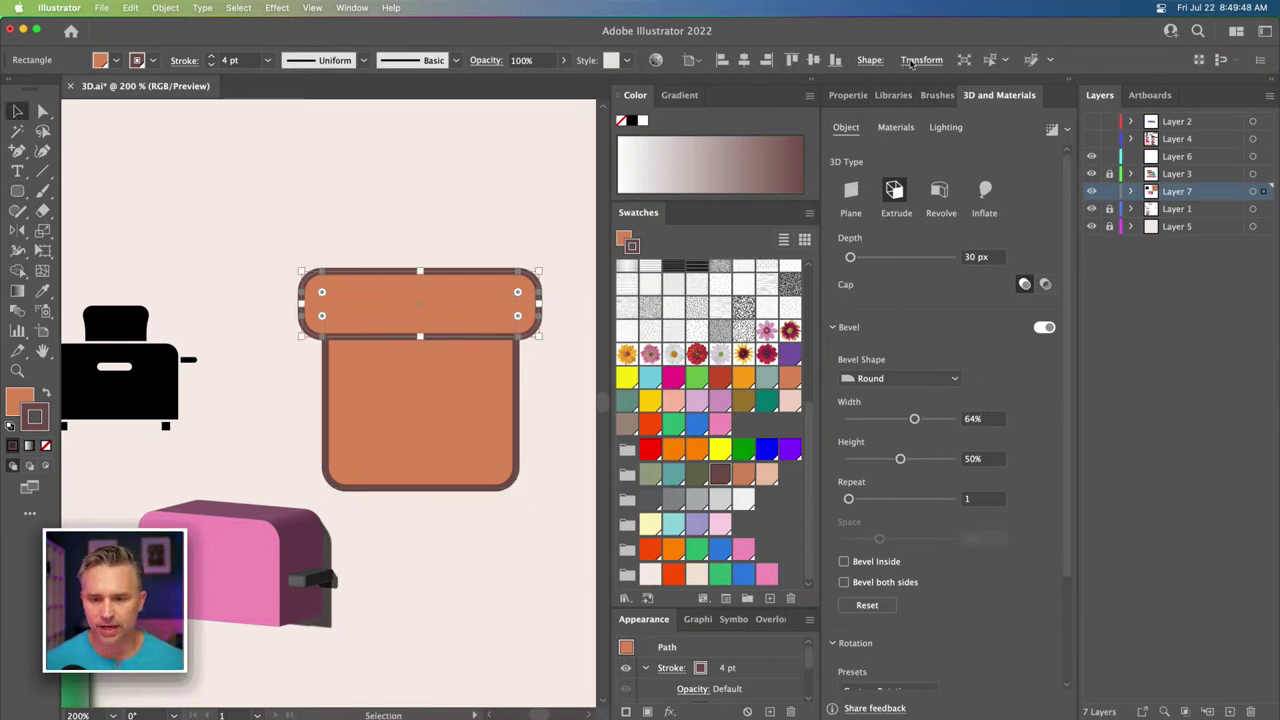
Apply an envelope warp to the wide rounded rectangle using the Arc Upper style, horizontal, with a 27% bend.
left_click(911, 62)
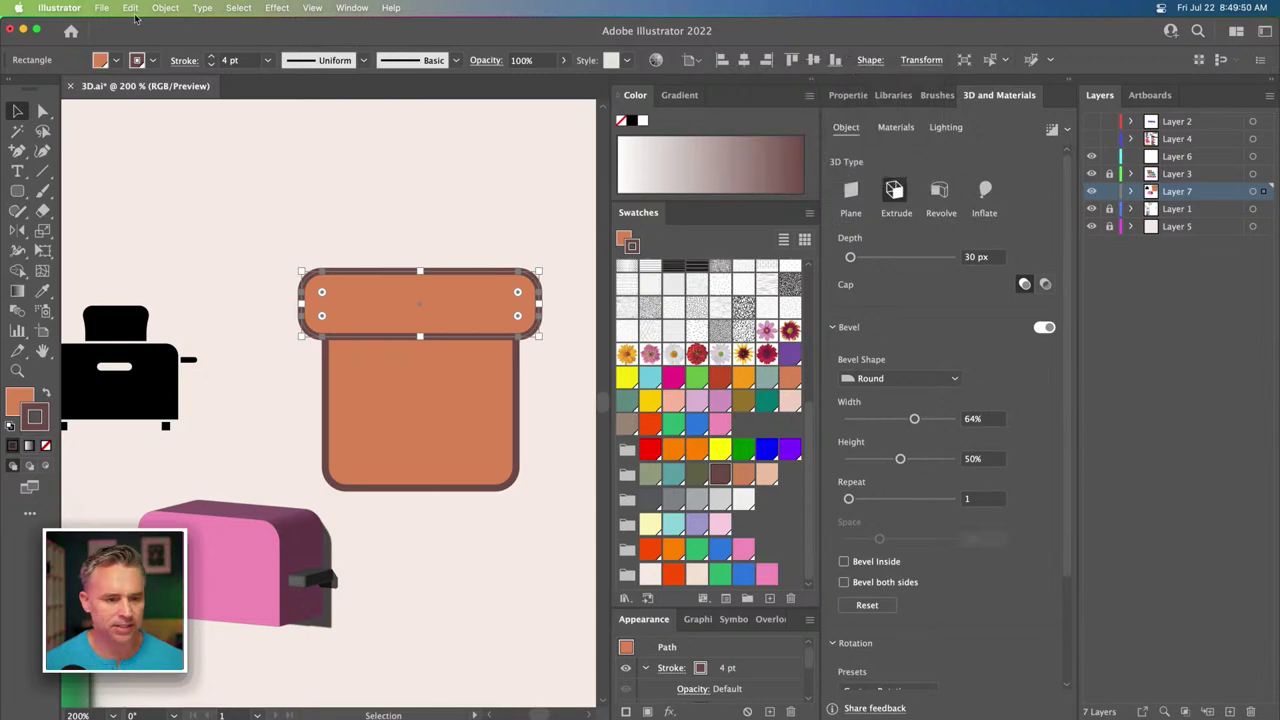
left_click(165, 8)
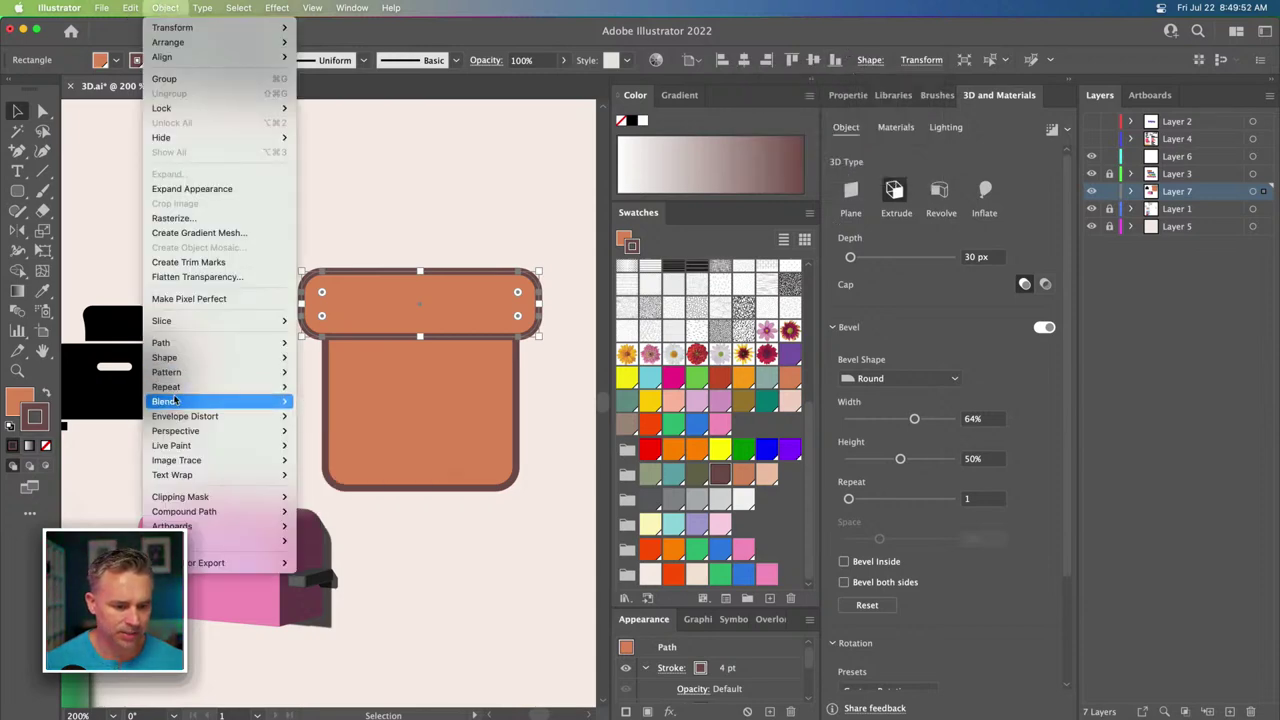
mouse_move(176, 394)
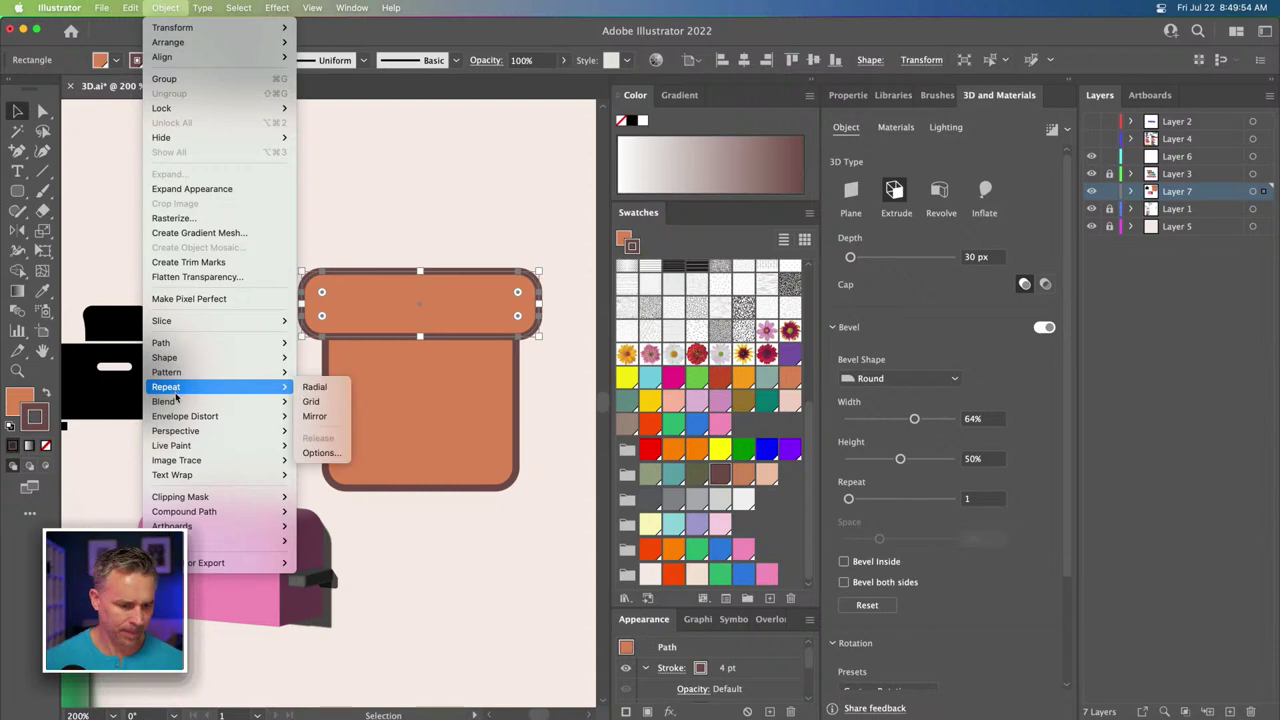
mouse_move(200, 416)
left_click(326, 416)
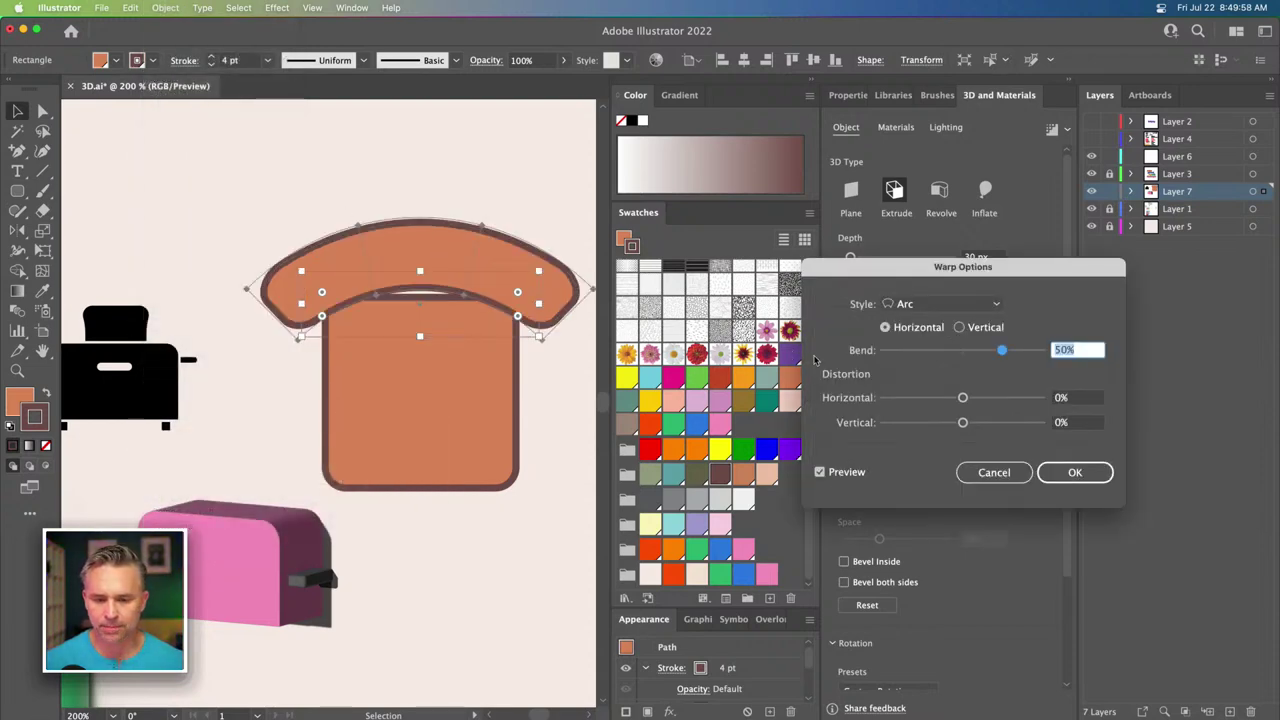
left_click(956, 305)
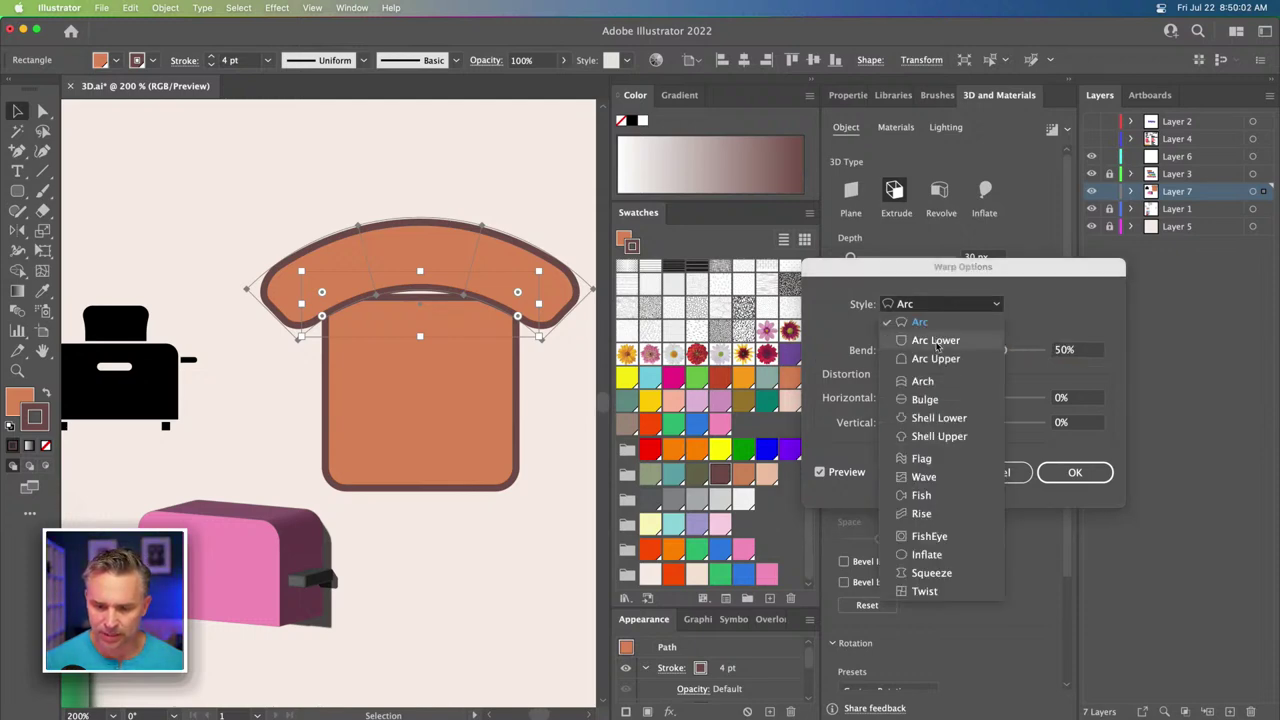
left_click(936, 341)
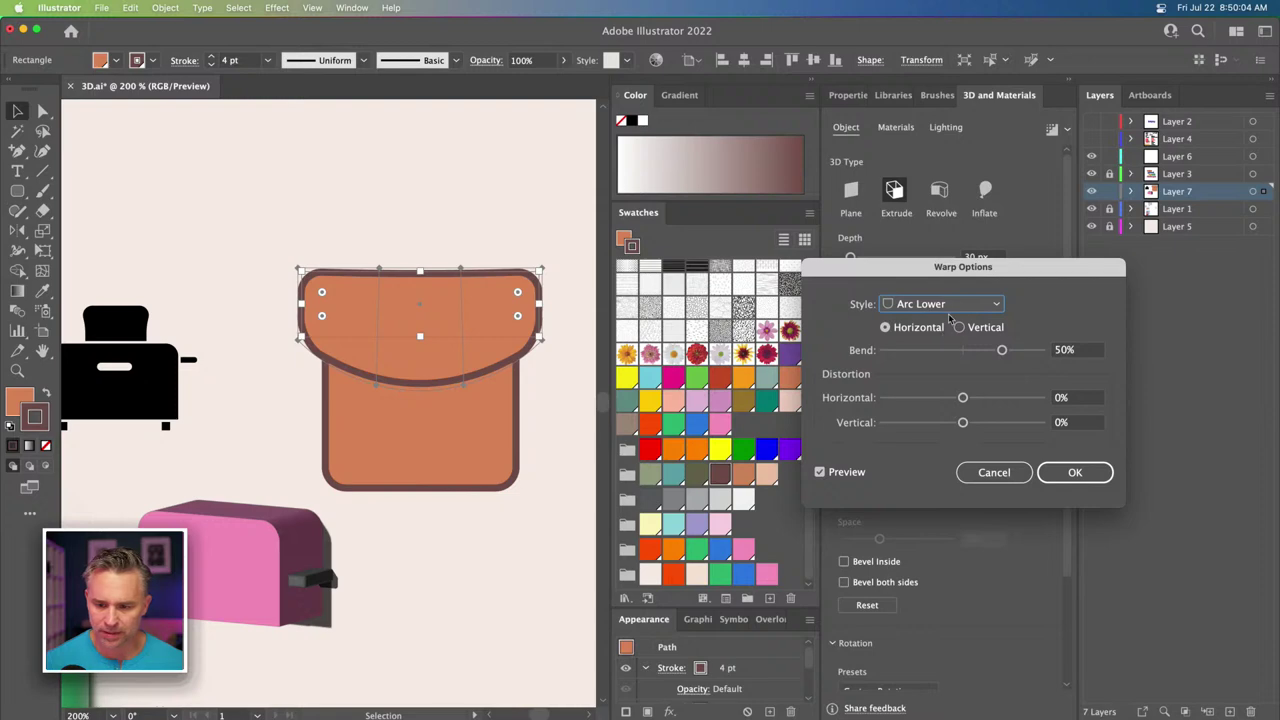
left_click(950, 306)
left_click(941, 358)
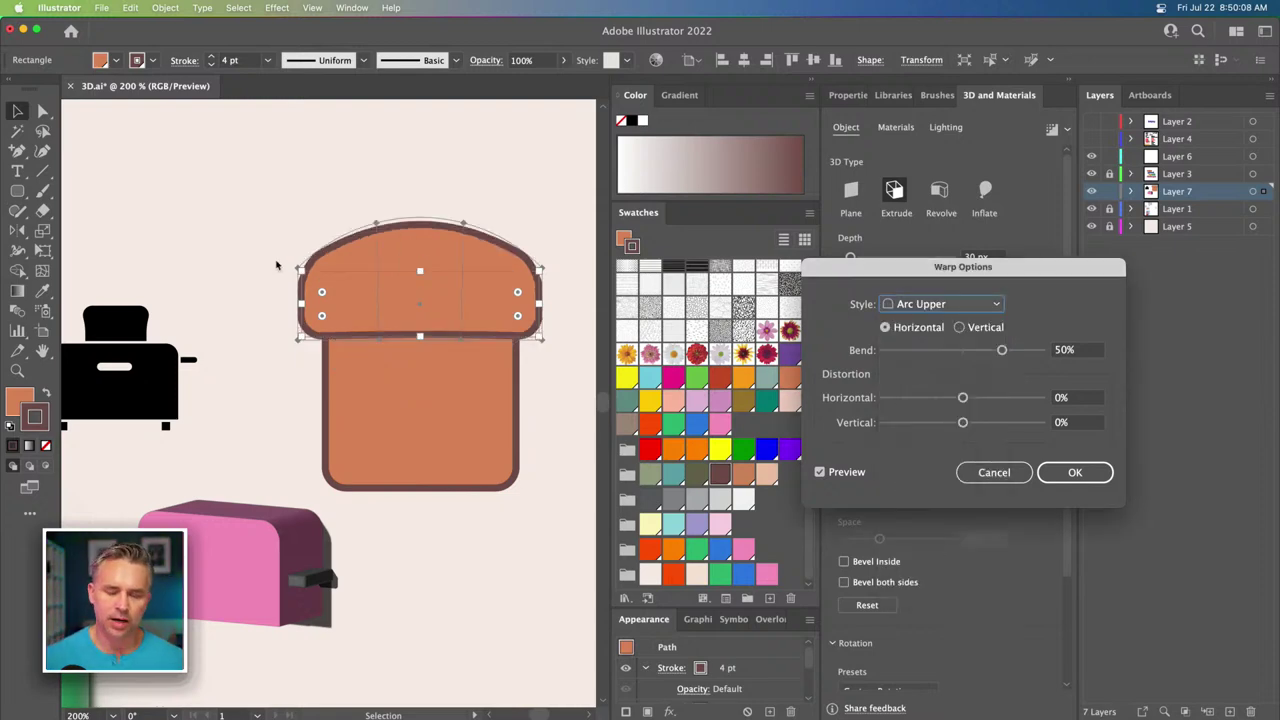
left_click(987, 351)
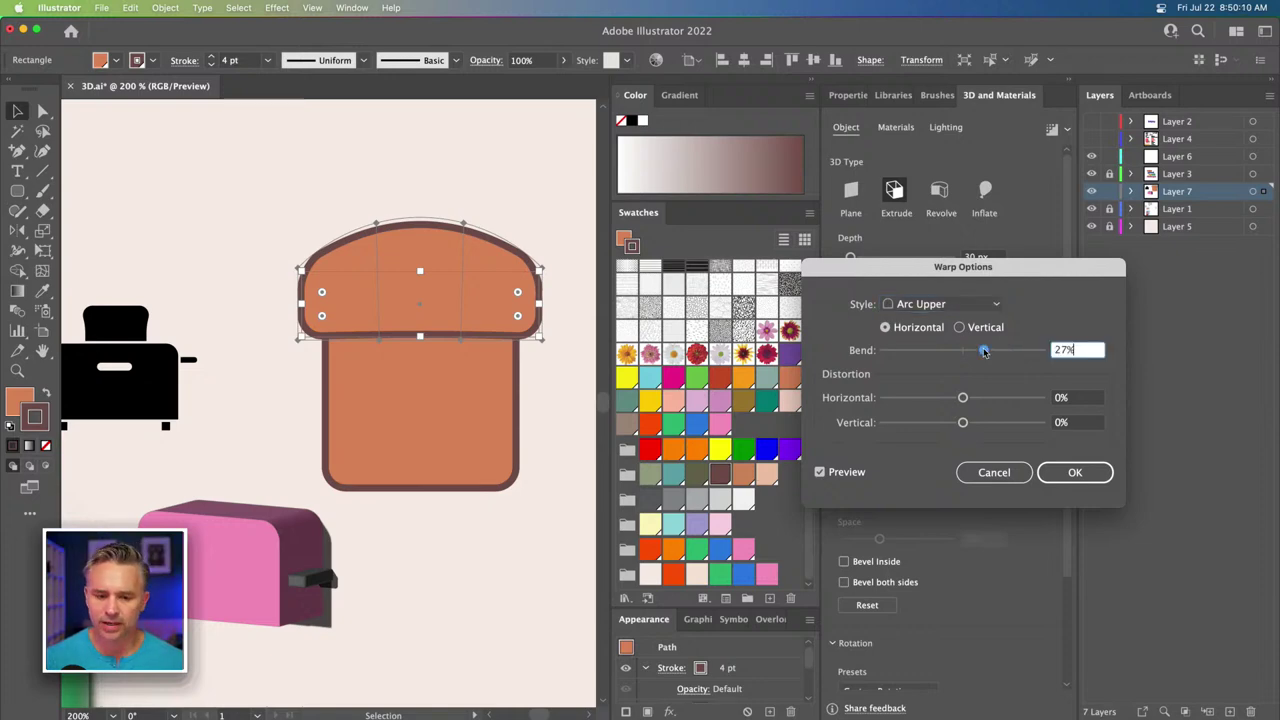
left_click(1074, 472)
Move the warped shape up clear of the square, isolate its envelope and raise the contents' lower anchor points.
left_click_drag(319, 267, 309, 326)
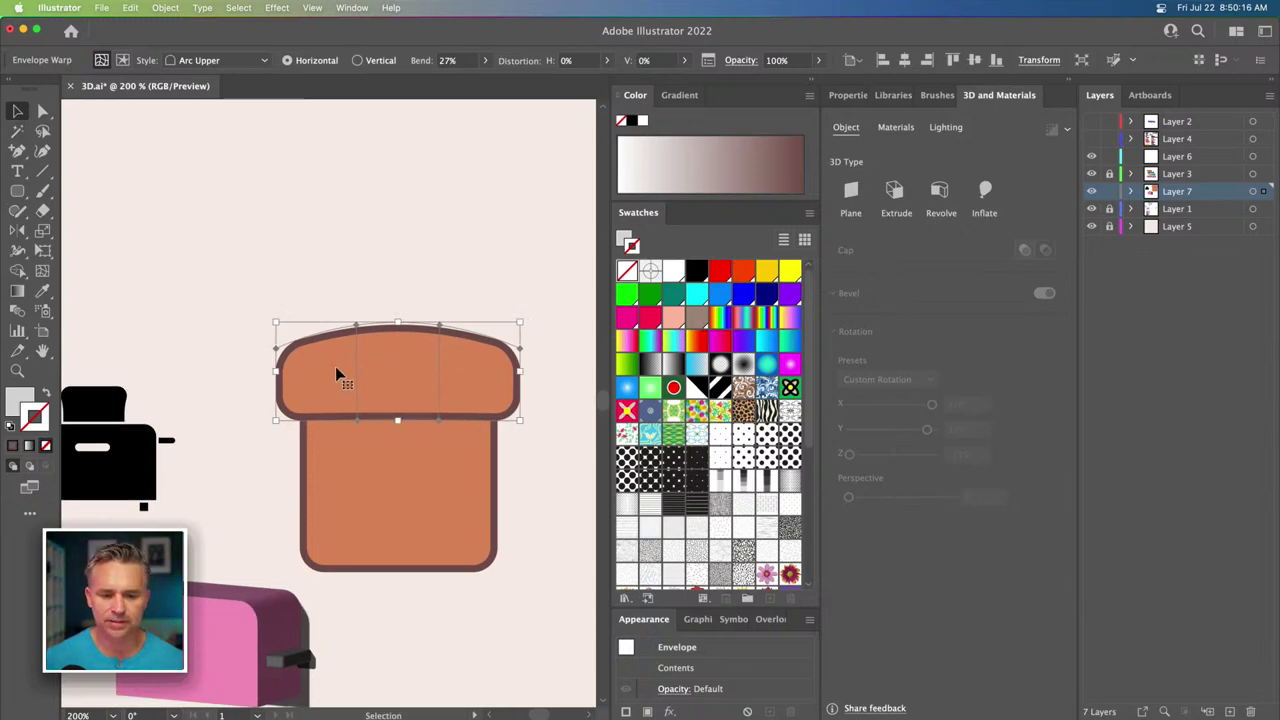
left_click_drag(335, 374, 342, 252)
double_click(303, 258)
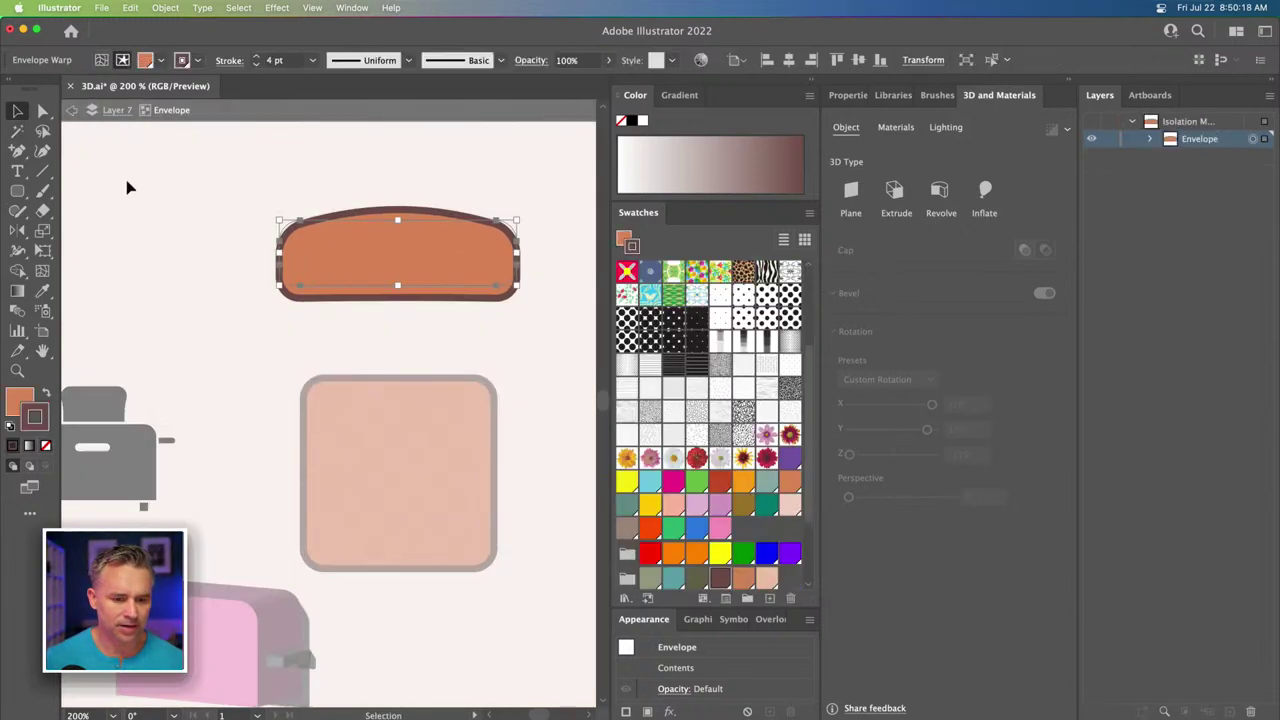
key("a")
left_click_drag(230, 252, 570, 325)
key("shift+Up")
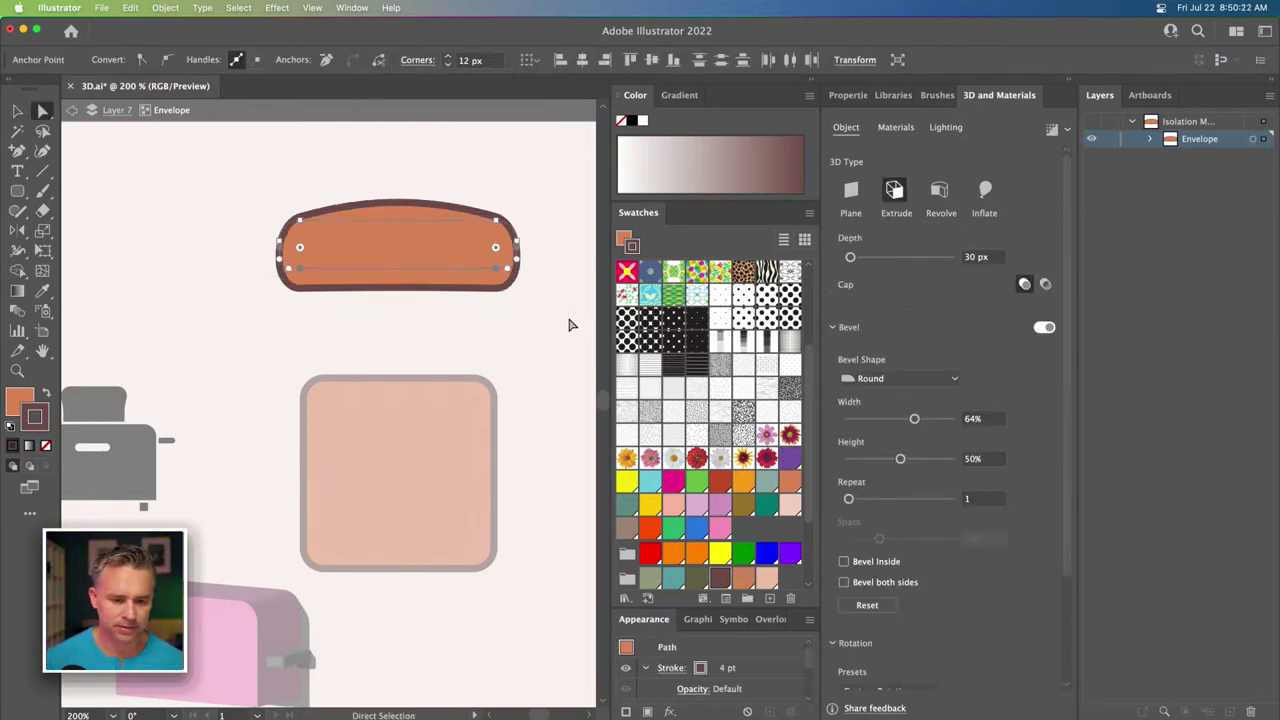
Shift the lower anchor points of the envelope's contents up and down to adjust the warped shape's height.
key("Up")
key("Up")
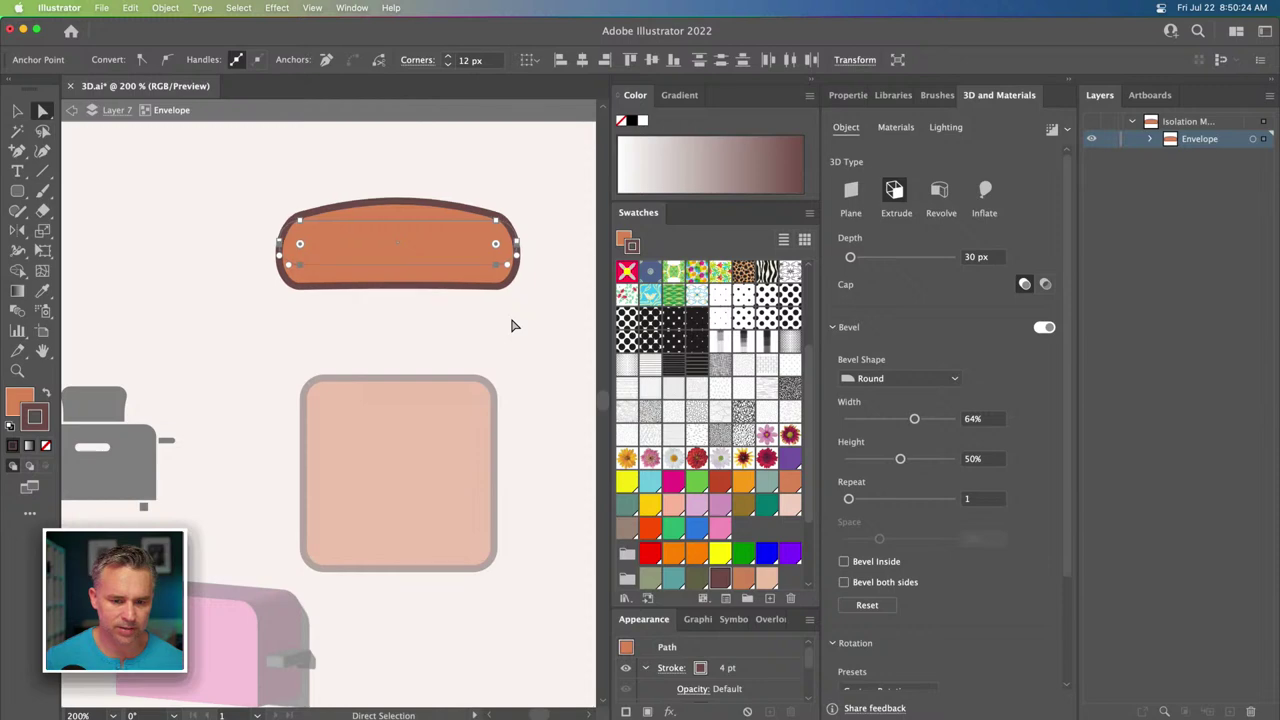
key("Down")
key("Down")
key("Down")
key("Down")
key("Down")
key("Down")
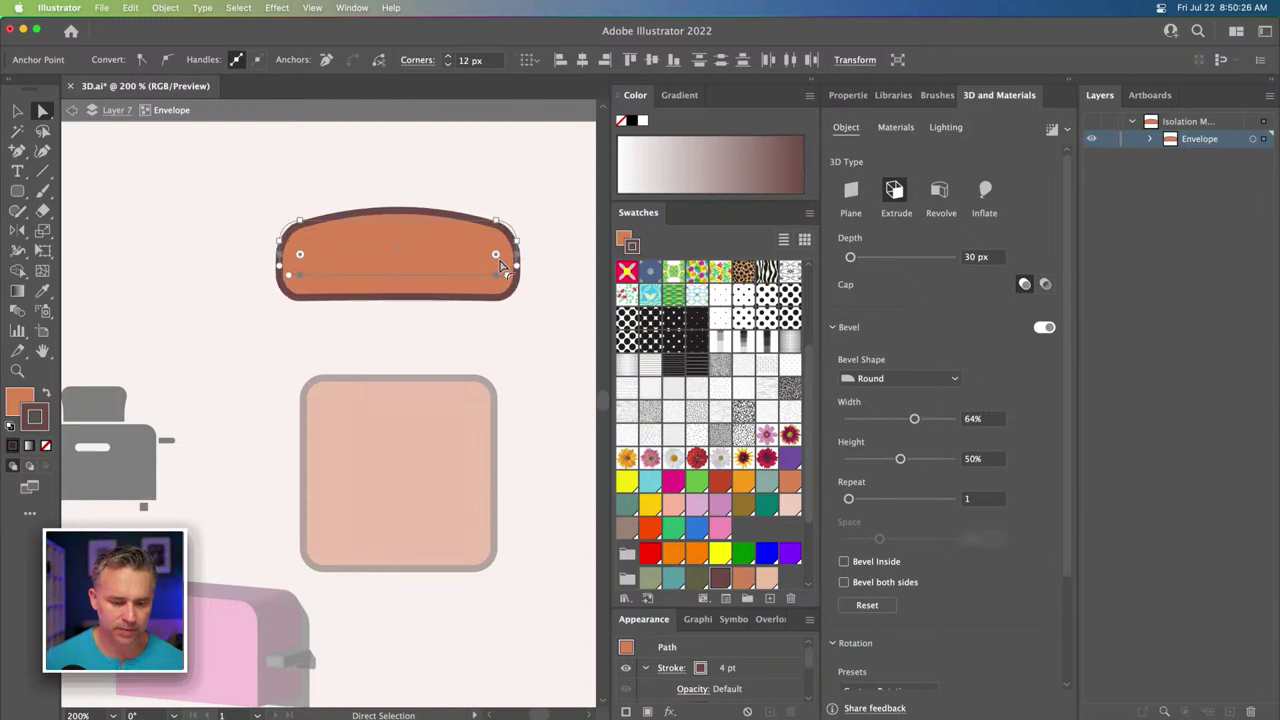
Tighten the lower corners of the envelope's contents to a radius of about 4.66 px and fine-tune the height of their anchor points.
left_click_drag(299, 258, 297, 272)
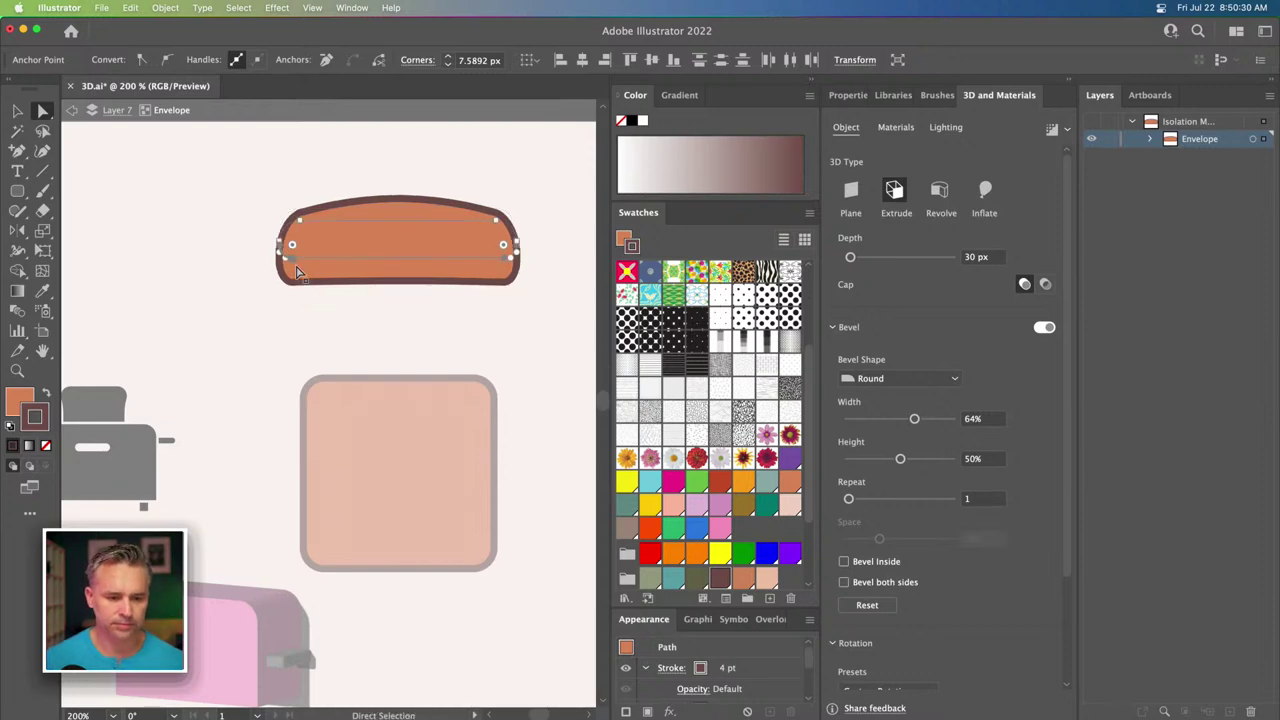
key("Down")
left_click_drag(291, 252, 297, 266)
key("Up")
key("Up")
key("Up")
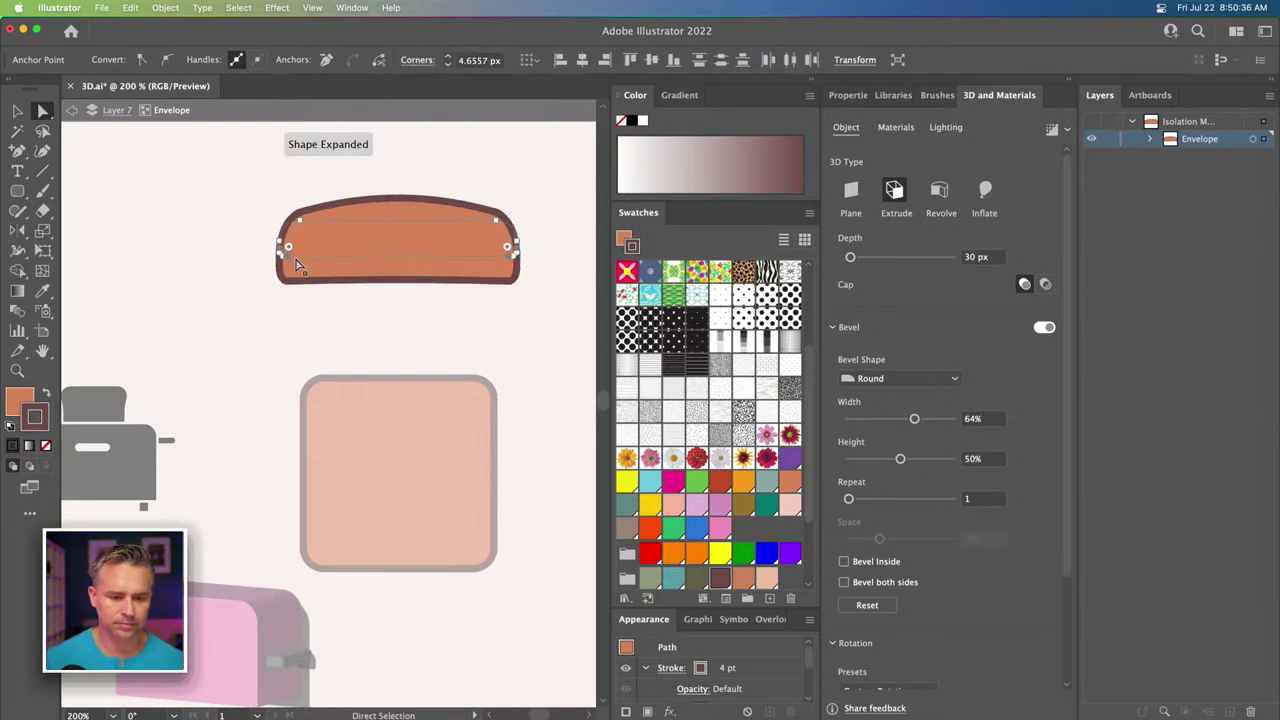
key("Down")
key("Down")
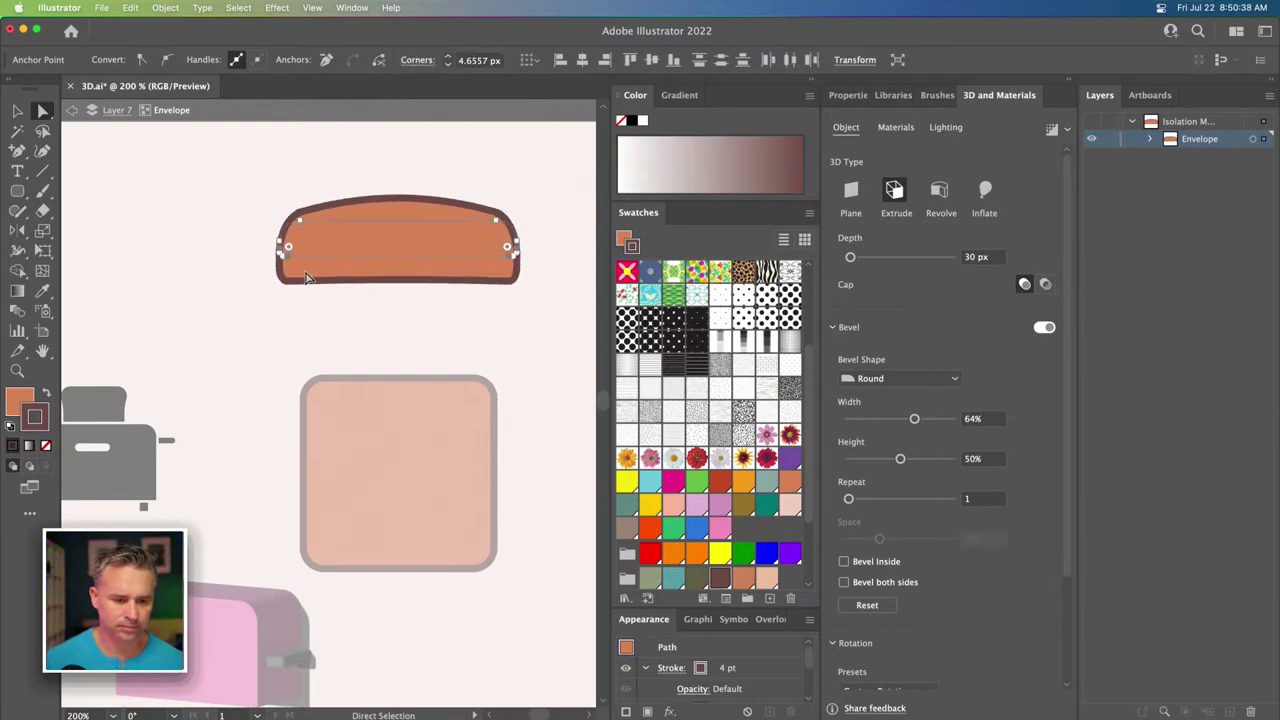
key("Up")
key("Up")
key("Down")
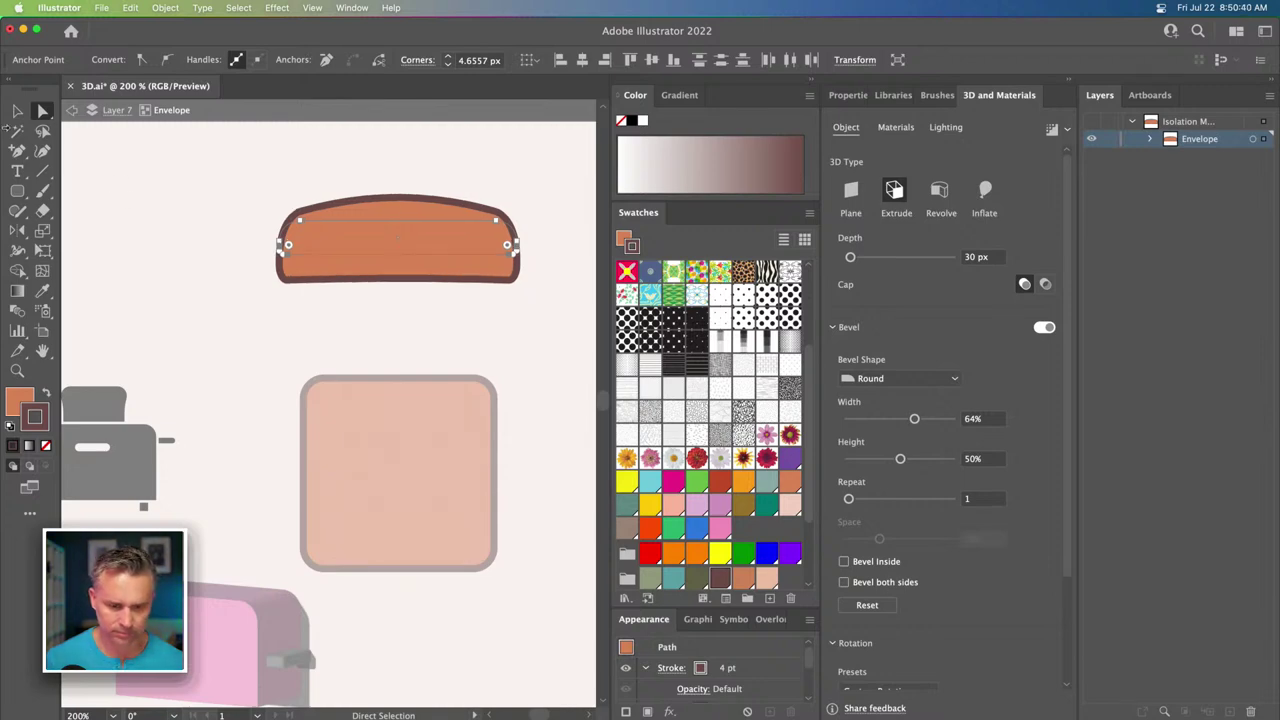
Leave isolation, move the warped shape down onto the square's upper edge and narrow it so it overhangs both sides slightly.
key("v")
left_click(118, 224)
double_click(211, 257)
left_click(370, 256)
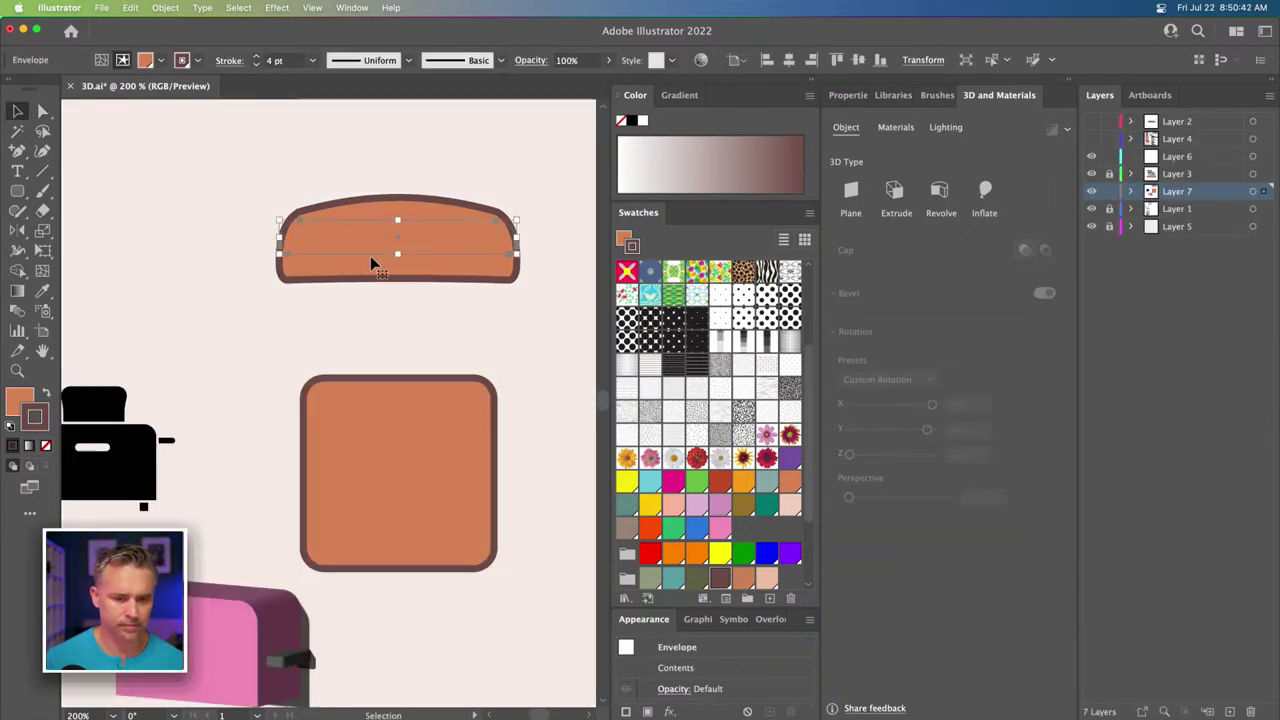
left_click_drag(370, 256, 369, 341)
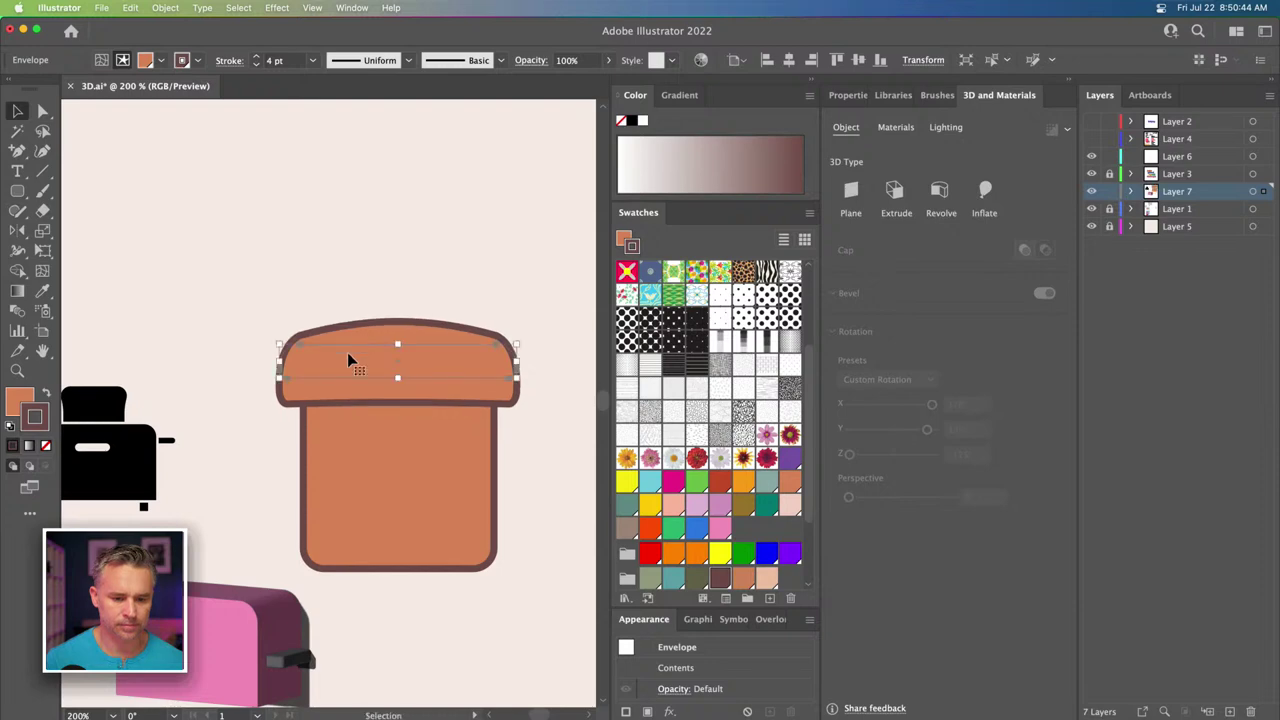
left_click_drag(279, 342, 295, 346)
Try to merge the warped crust and the square with the Shape Builder tool.
left_click(446, 488, "shift")
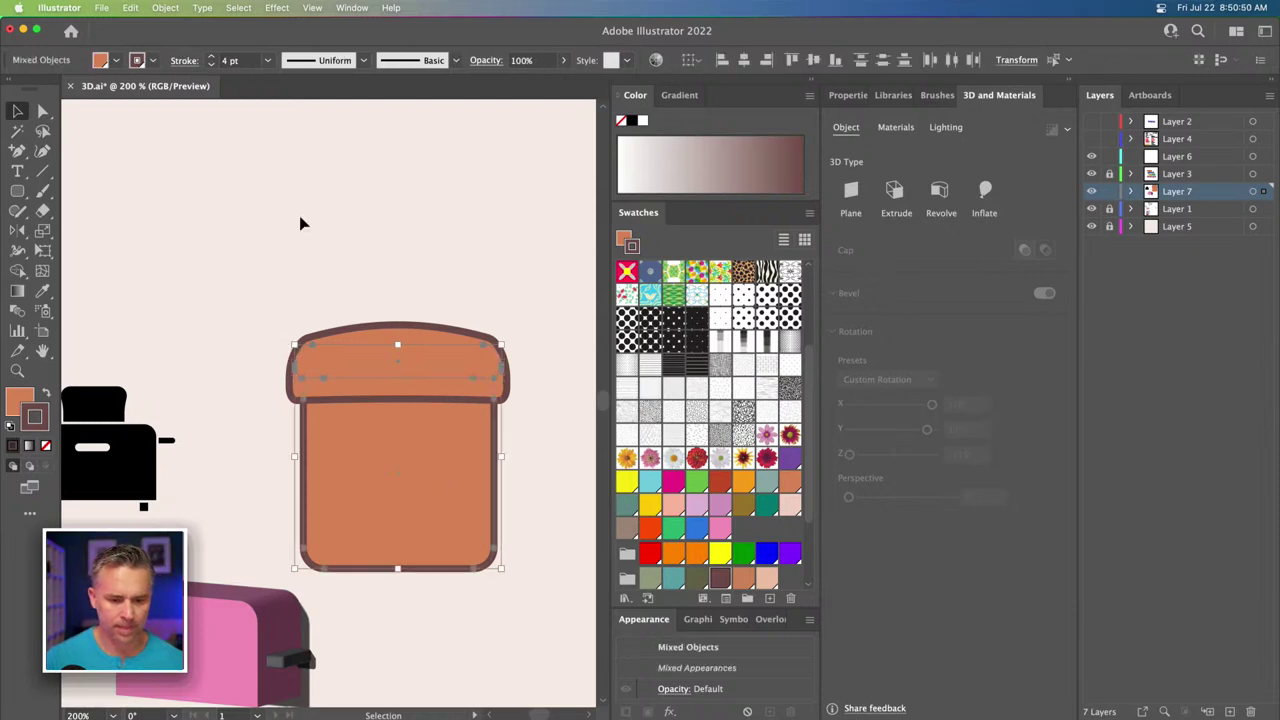
left_click(17, 270)
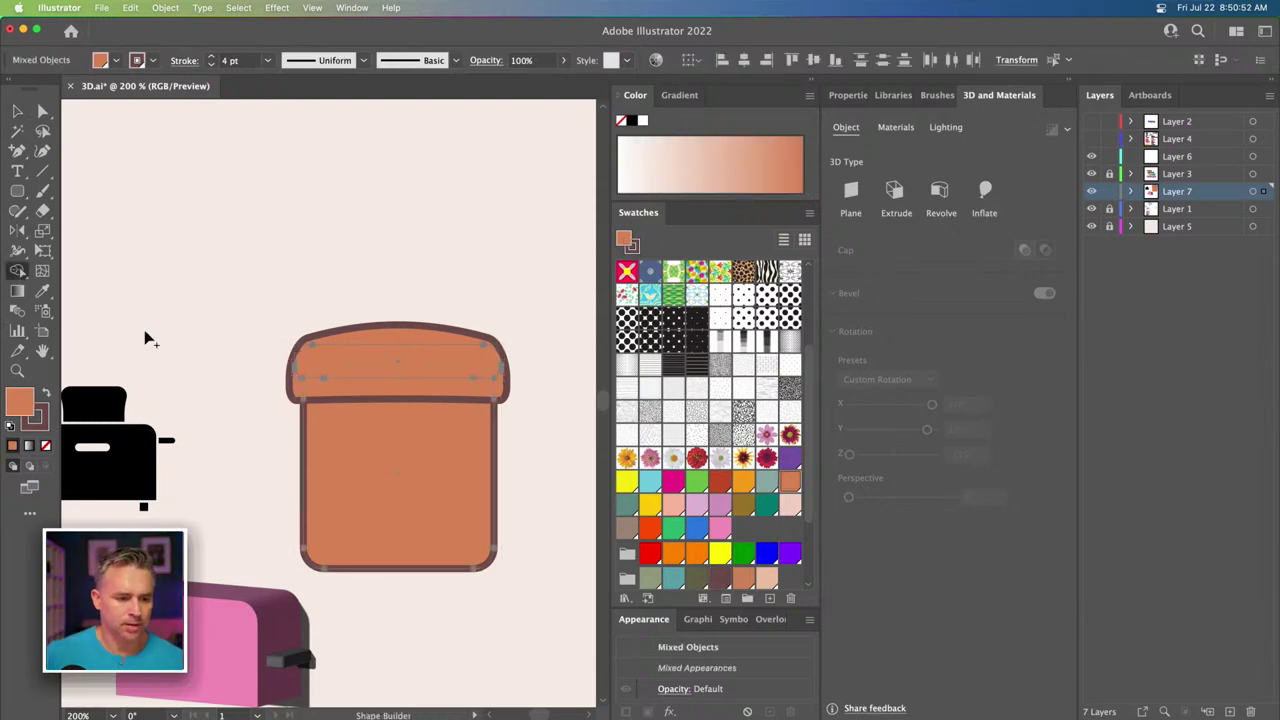
left_click_drag(385, 338, 396, 518)
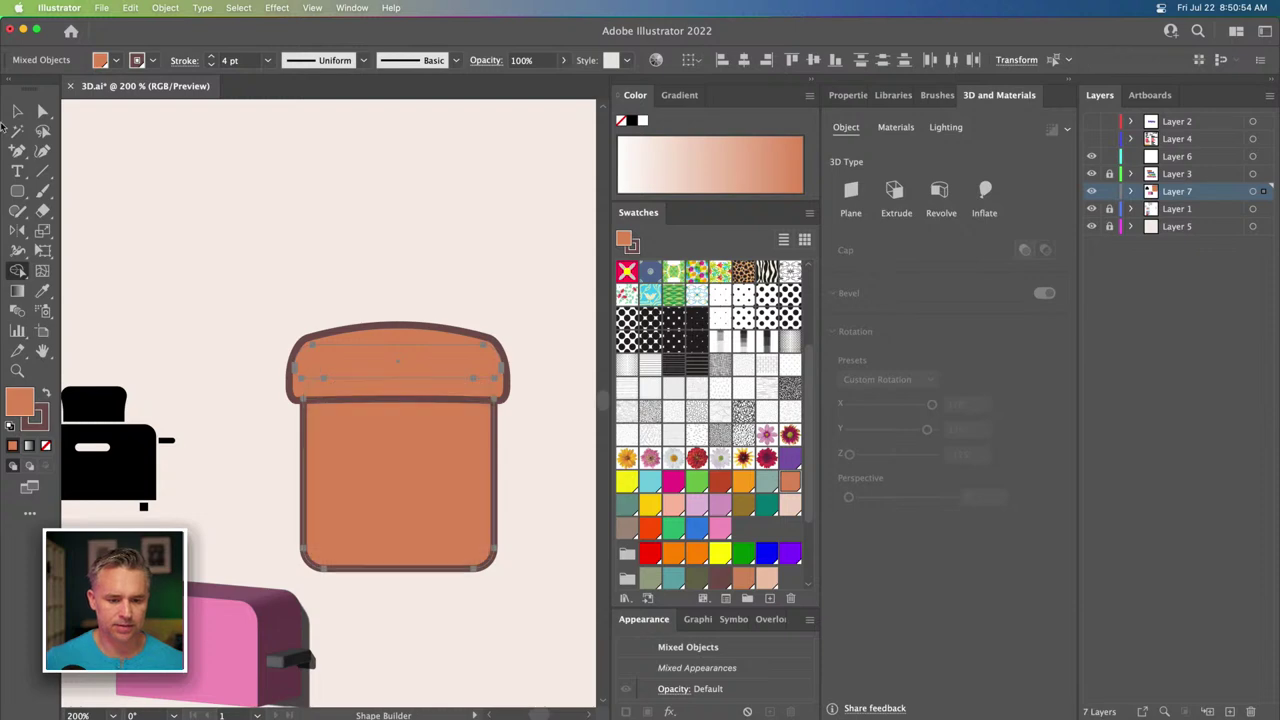
key("v")
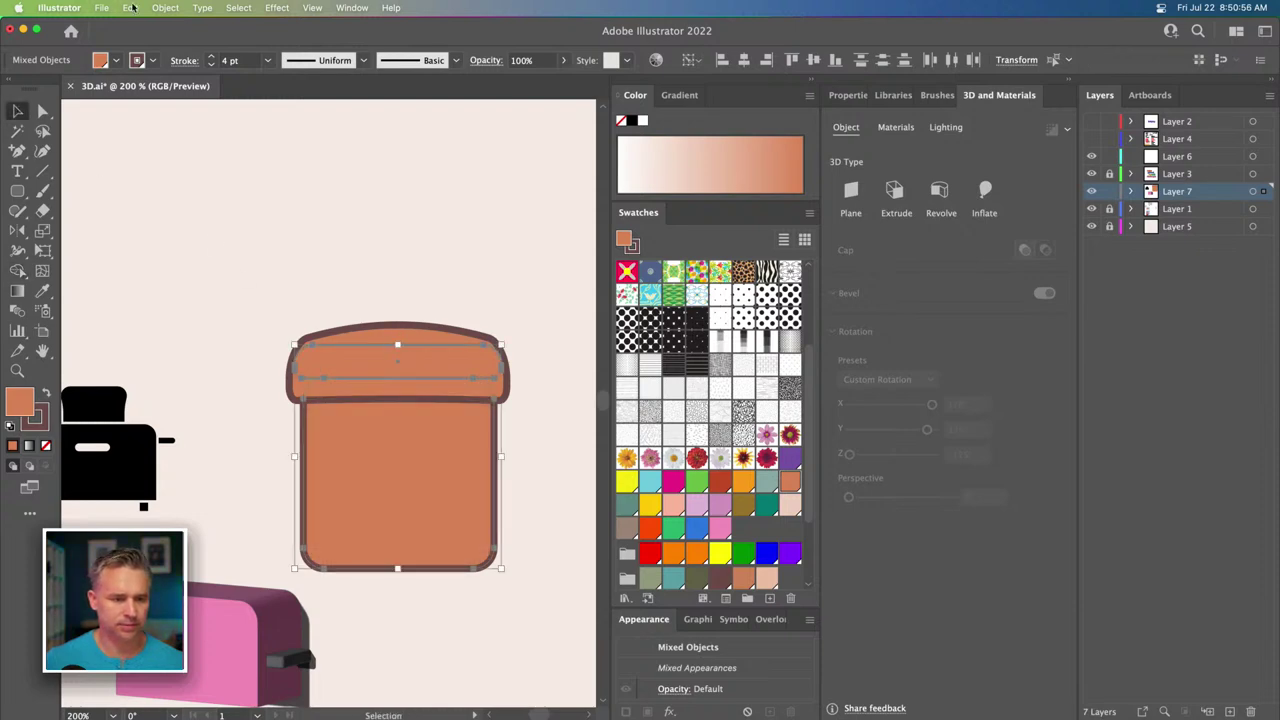
Expand the warped crust's envelope into a regular shape.
left_click(131, 8)
left_click(189, 190)
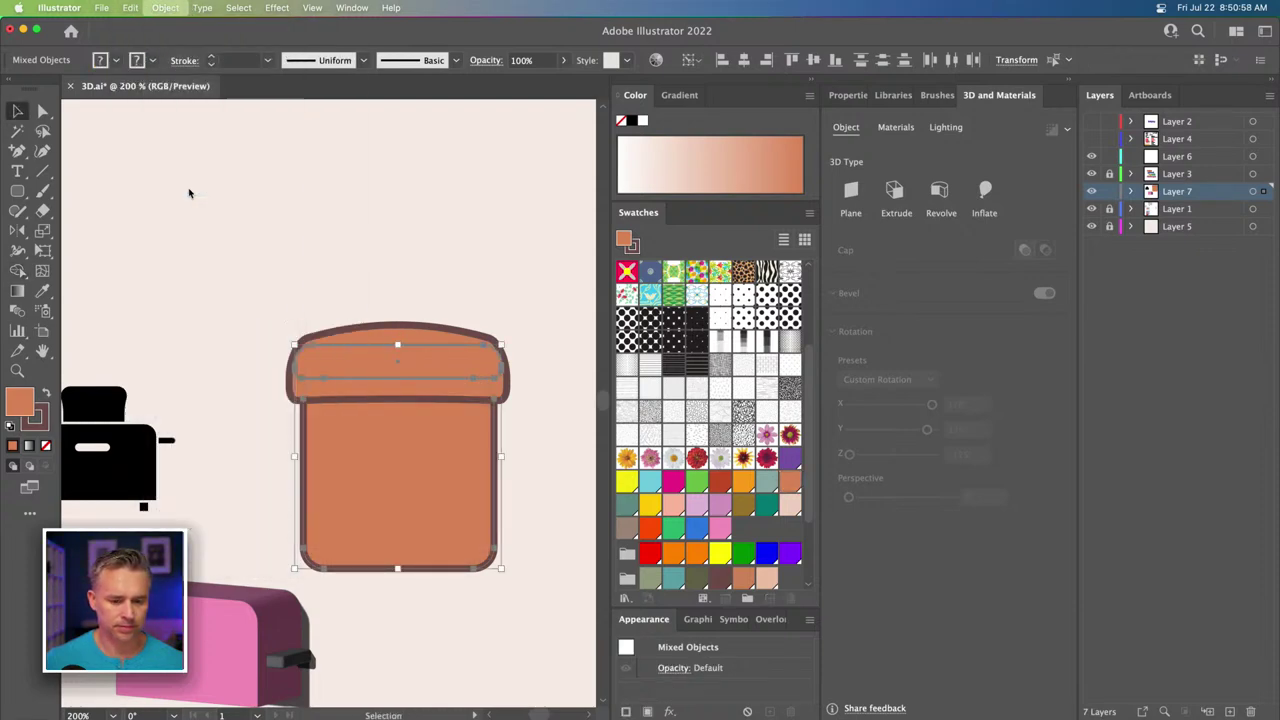
left_click(319, 325)
left_click(345, 354)
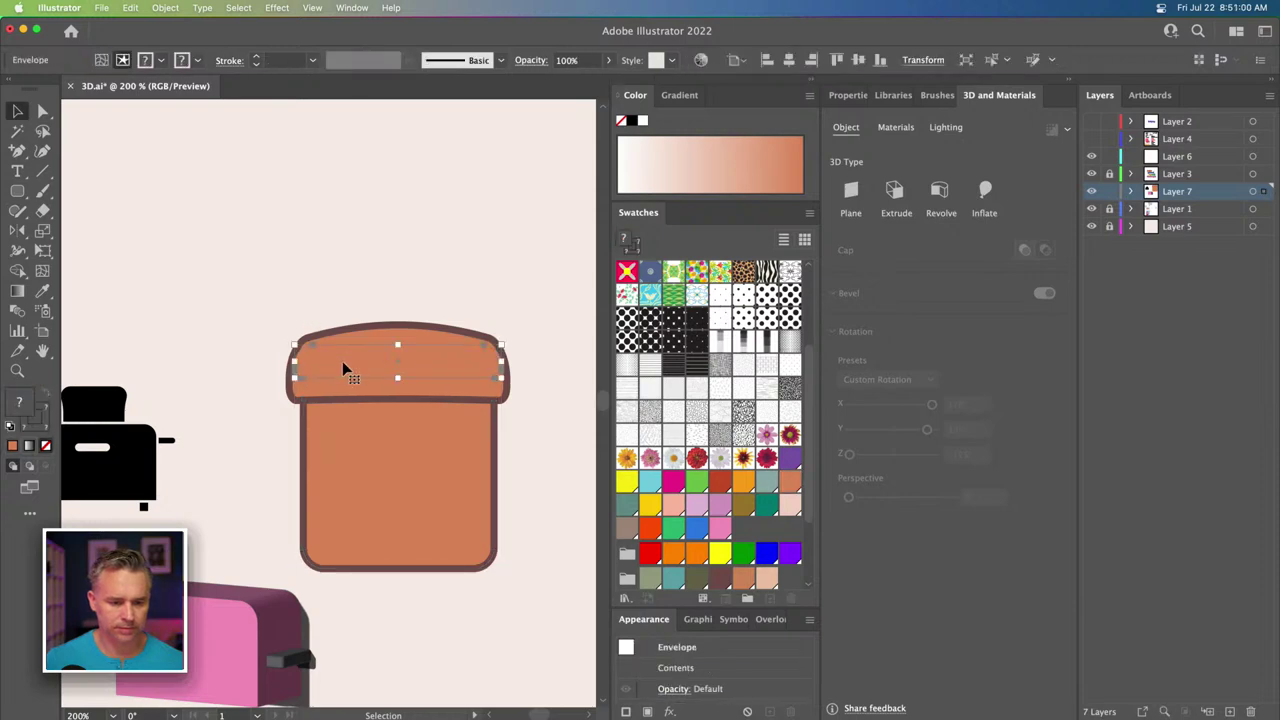
left_click(165, 8)
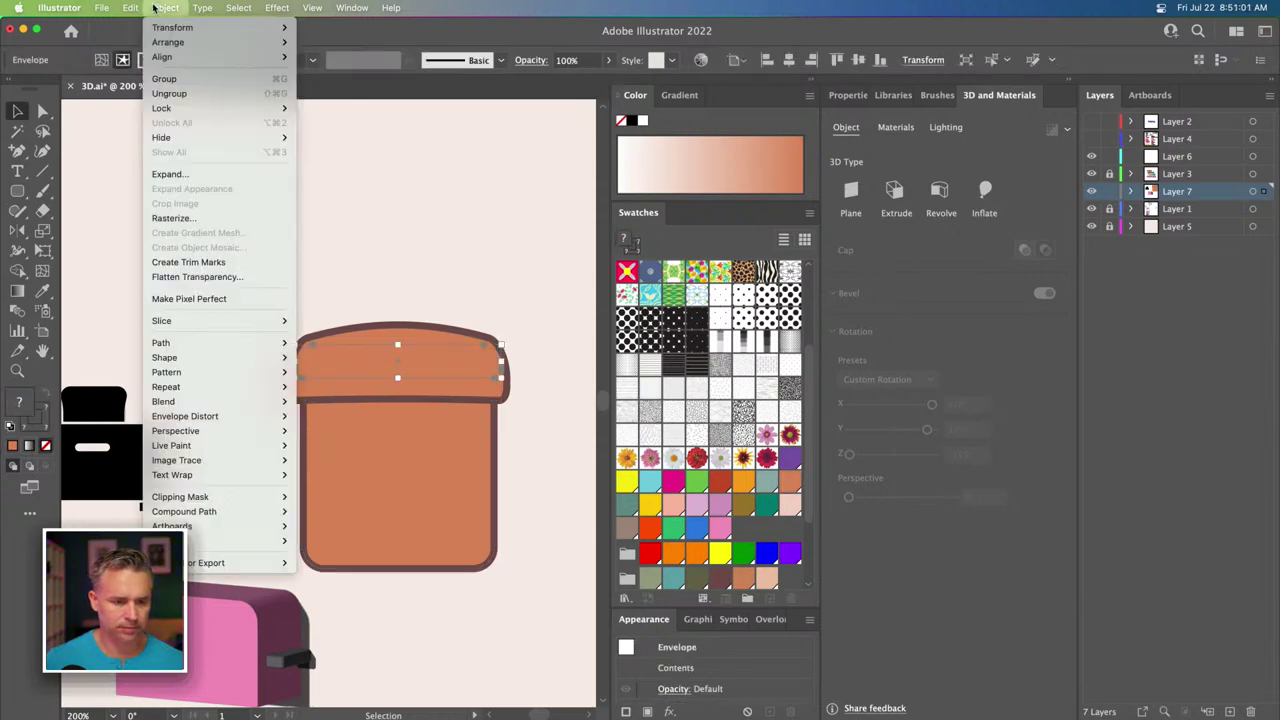
left_click(193, 178)
left_click(459, 562)
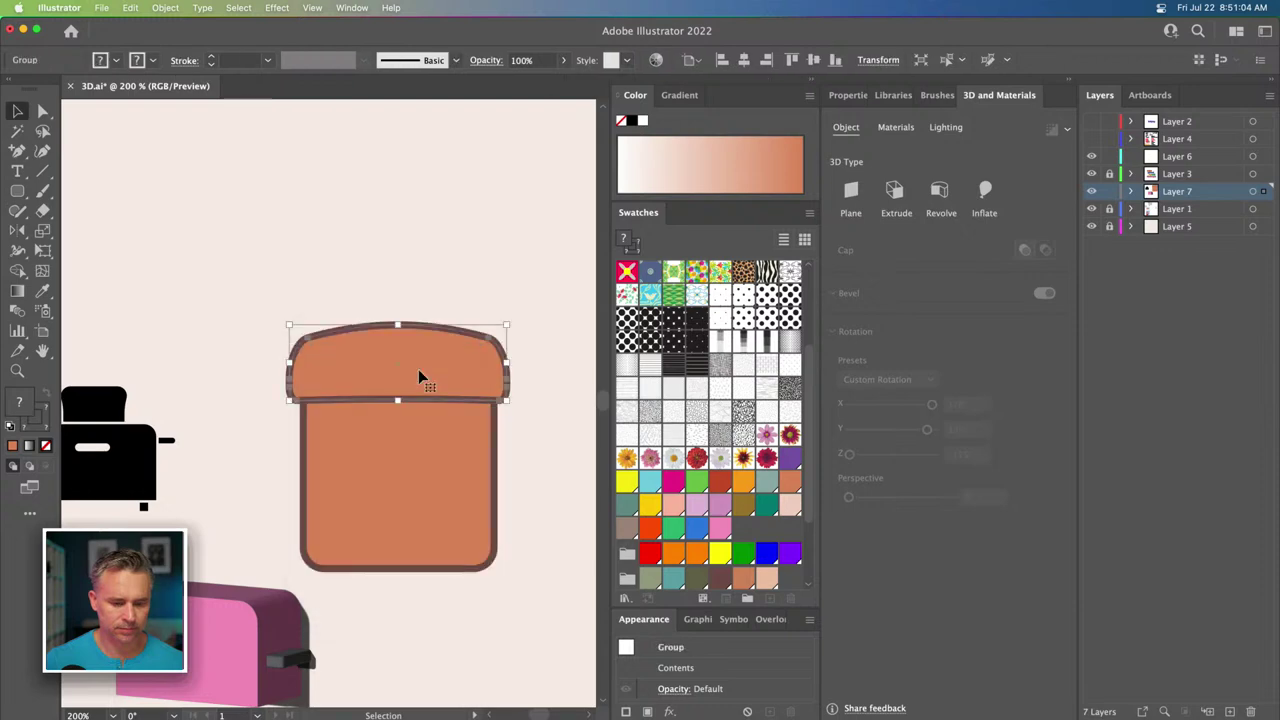
Unite the expanded crust and the square into one bread outline with the Shape Builder tool.
left_click(472, 504, "shift")
key("shift+m")
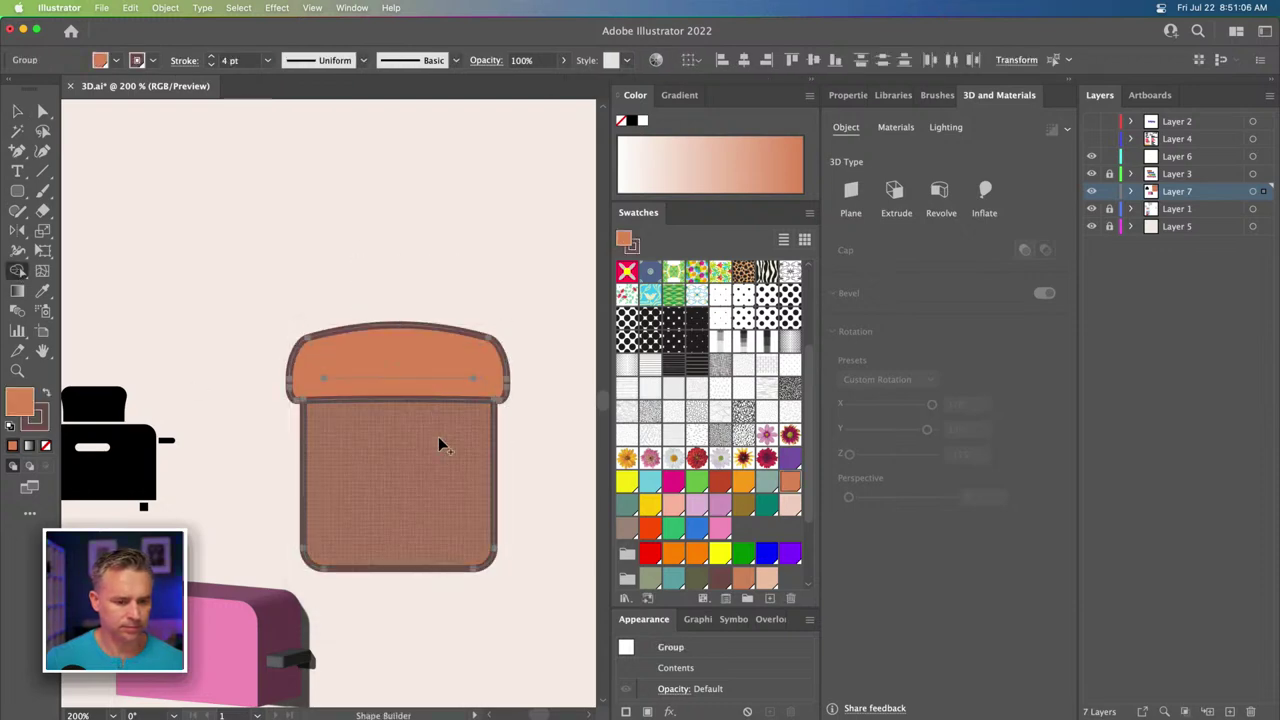
left_click_drag(422, 358, 419, 477)
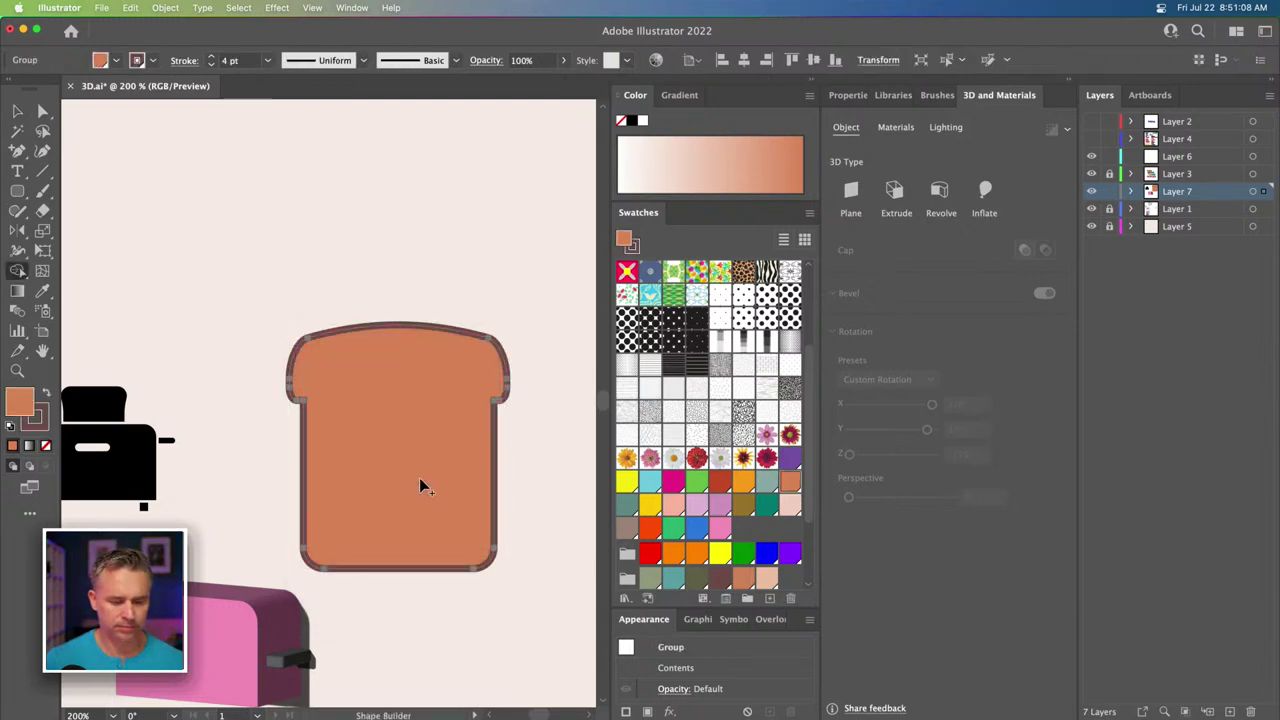
Scale the bread shape down to roughly half its size, beside the black toaster icon.
left_click(16, 110)
scroll(303, 329, "down", 3)
left_click_drag(480, 277, 387, 277)
left_click_drag(550, 183, 477, 303)
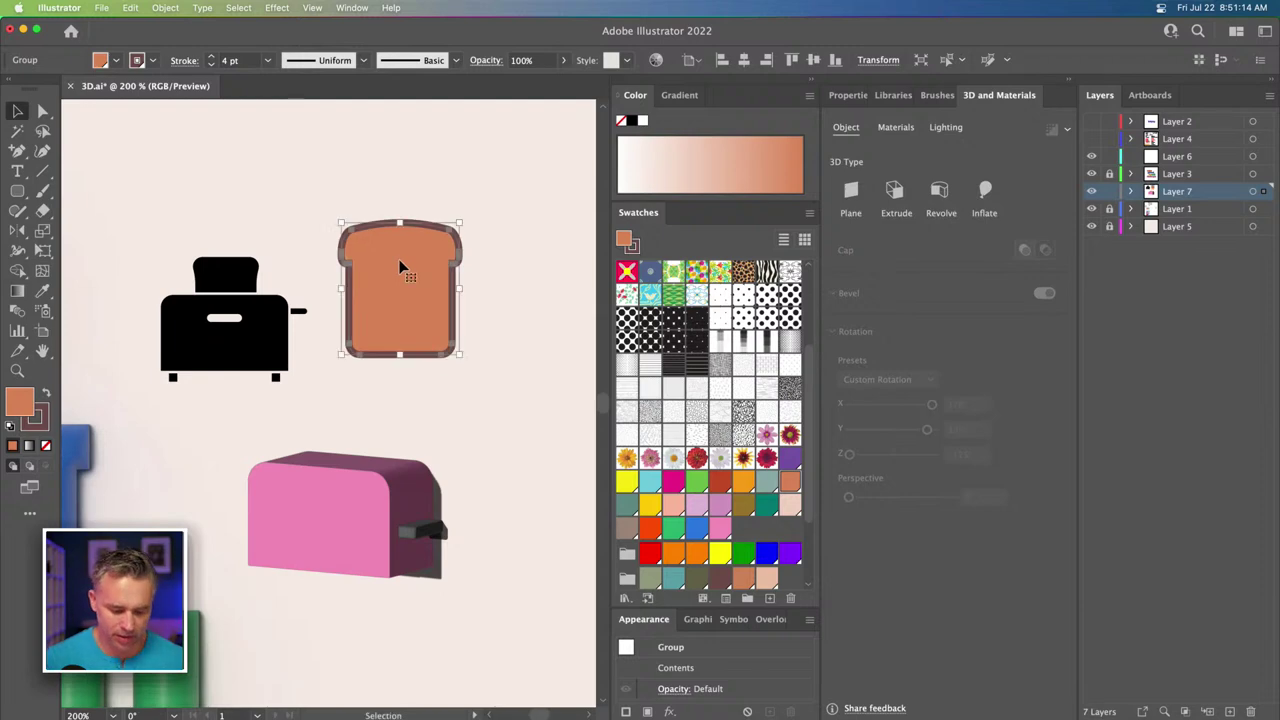
Remove the rounding from the bread's two bottom corners so they become square.
key("super+equal")
key("a")
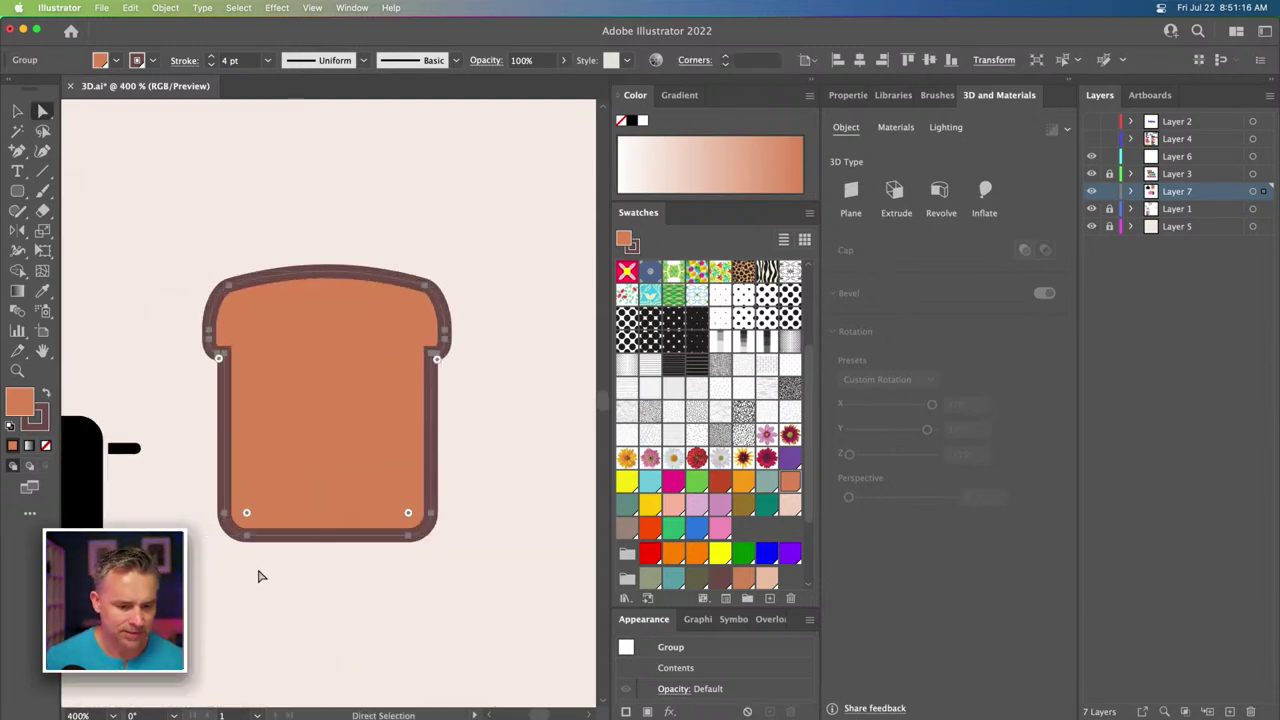
left_click_drag(410, 514, 480, 571)
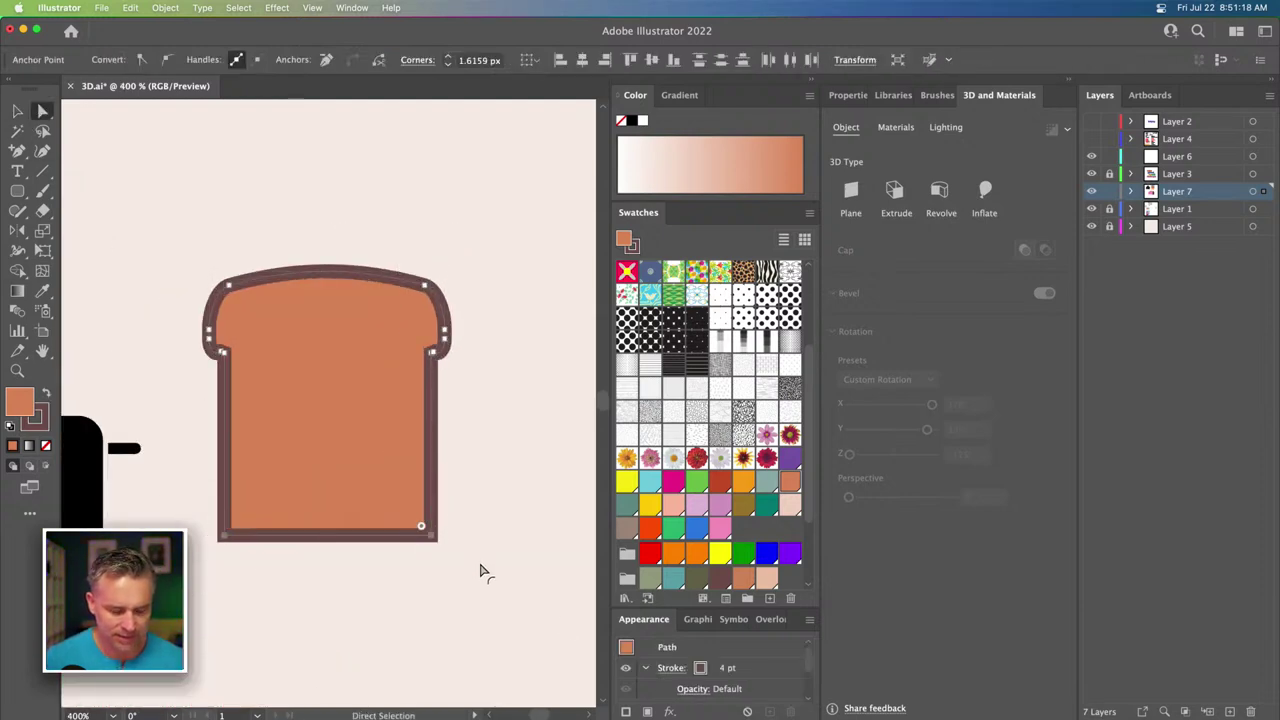
Raise the bread's bottom anchor points to shorten the body to a short stub below the crust.
left_click_drag(211, 487, 489, 600)
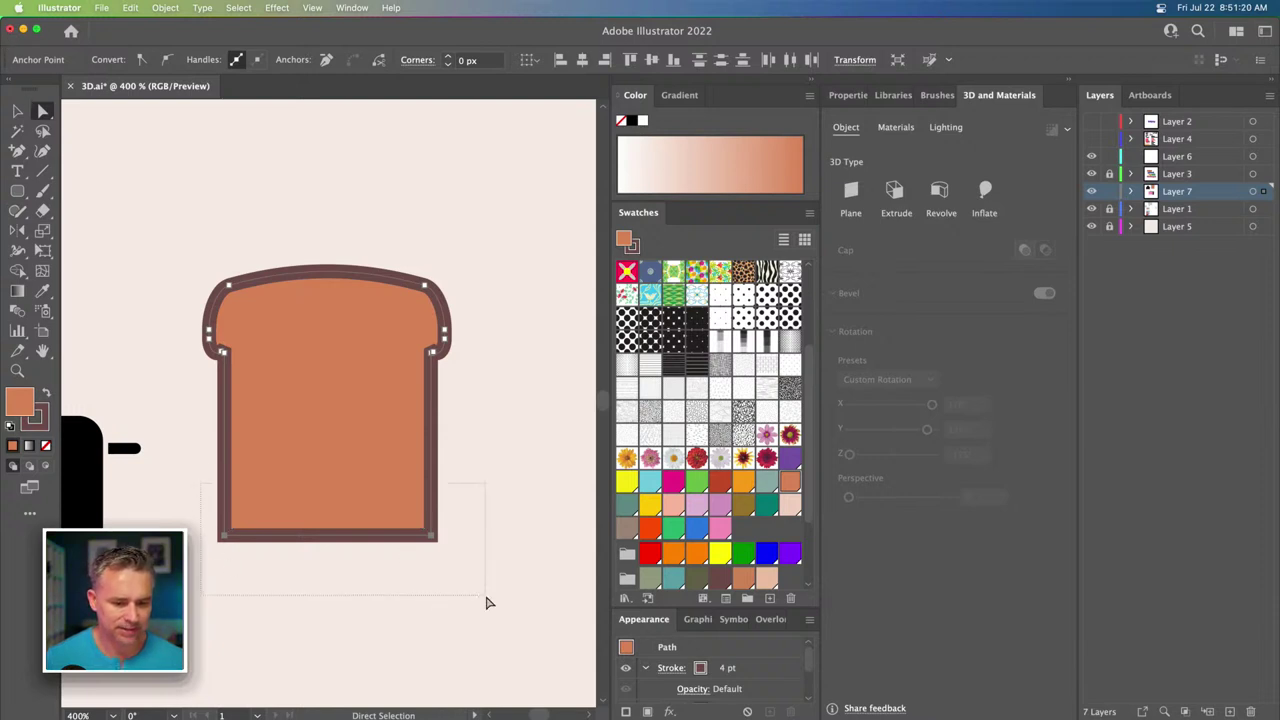
key("Up")
key("Up")
key("Up")
key("Up")
key("Up")
key("Up")
key("Up")
key("Up")
key("Up")
key("Up")
key("Up")
key("Up")
key("Up")
key("Up")
key("Up")
key("Up")
key("Up")
key("Up")
key("Up")
key("Up")
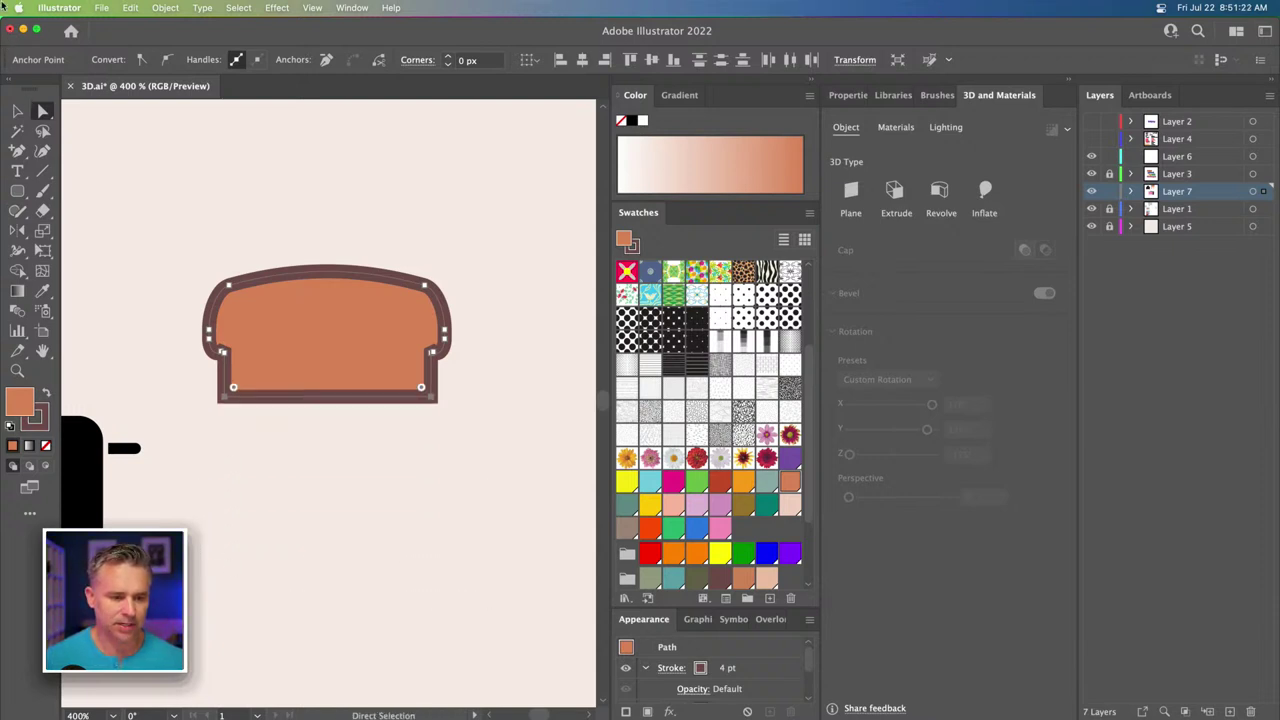
left_click(17, 110)
left_click(100, 171)
Reposition the bread slightly above the toaster and copy the pink toaster's 3D extrude appearance onto it with the Eyedropper.
left_click(283, 310)
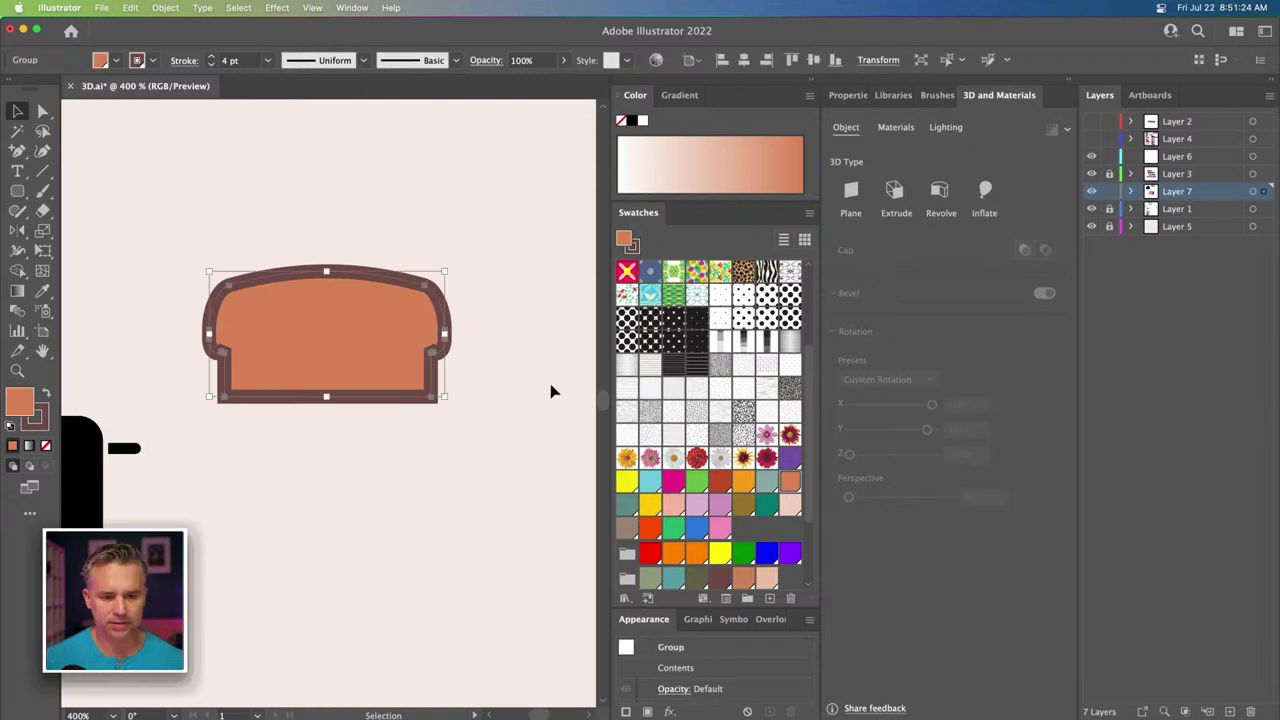
scroll(495, 270, "down", 5)
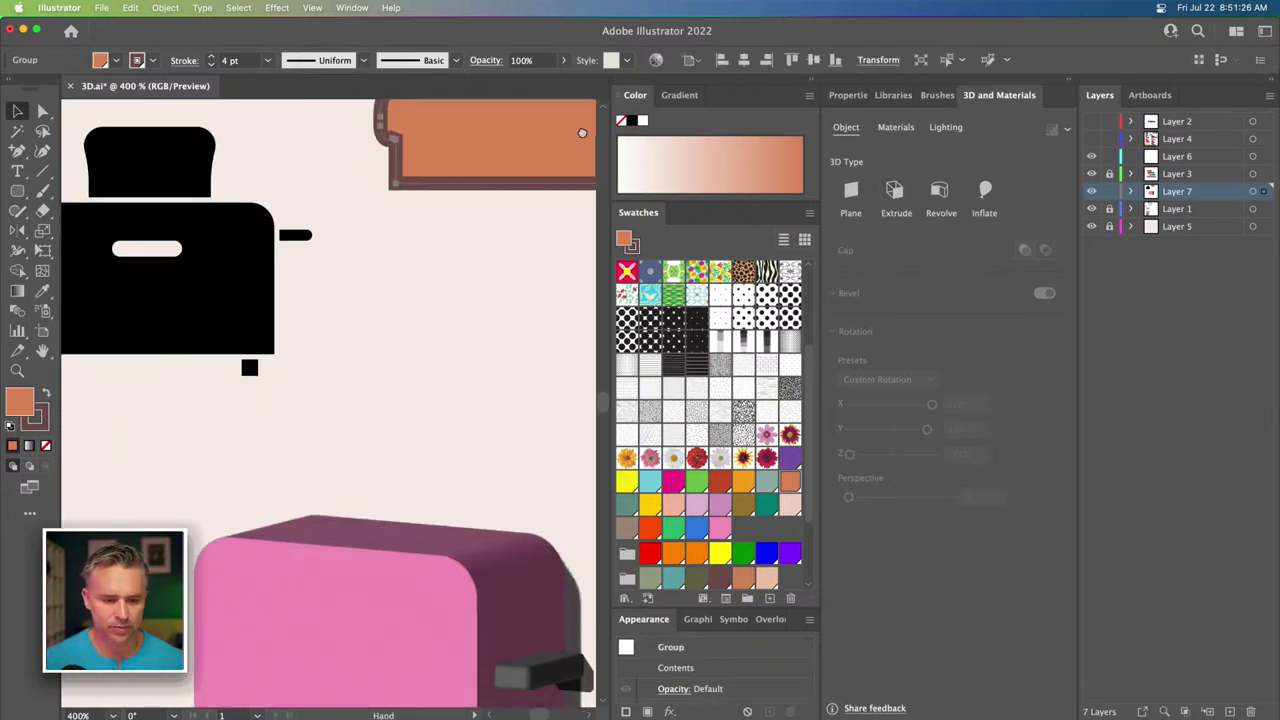
scroll(430, 200, "right", 2)
left_click_drag(386, 137, 405, 314)
left_click(520, 250)
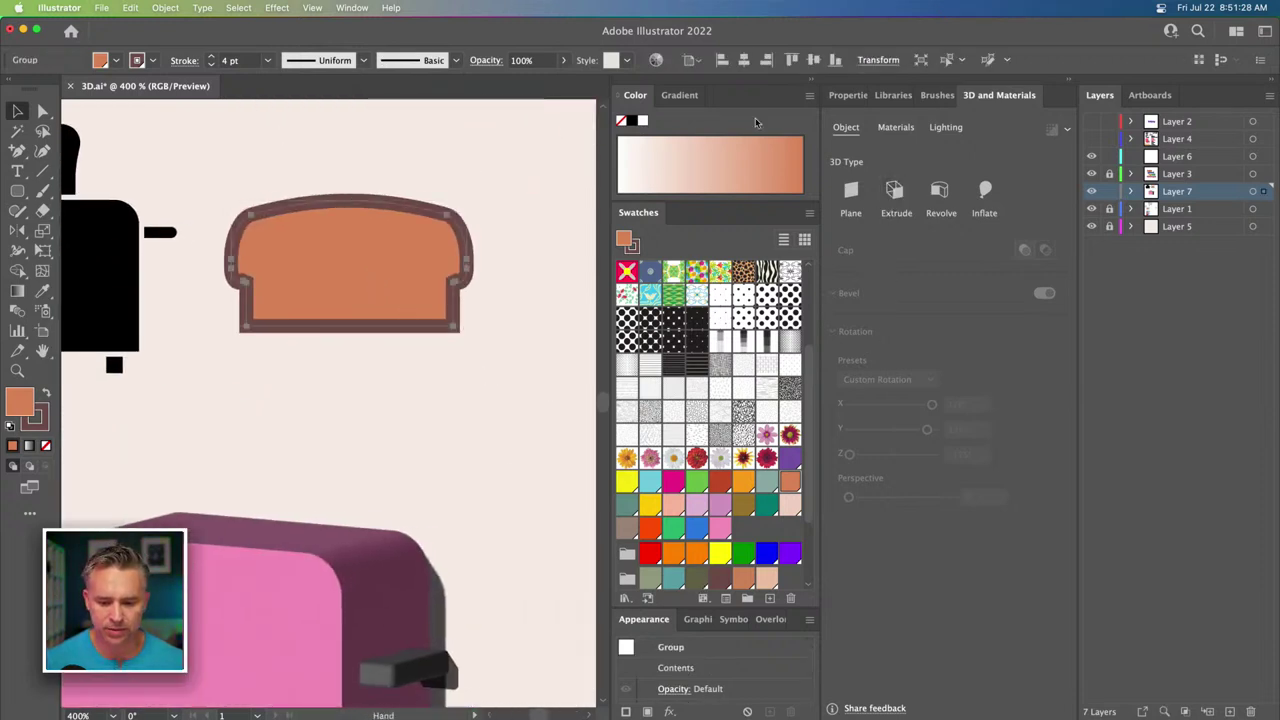
double_click(697, 212)
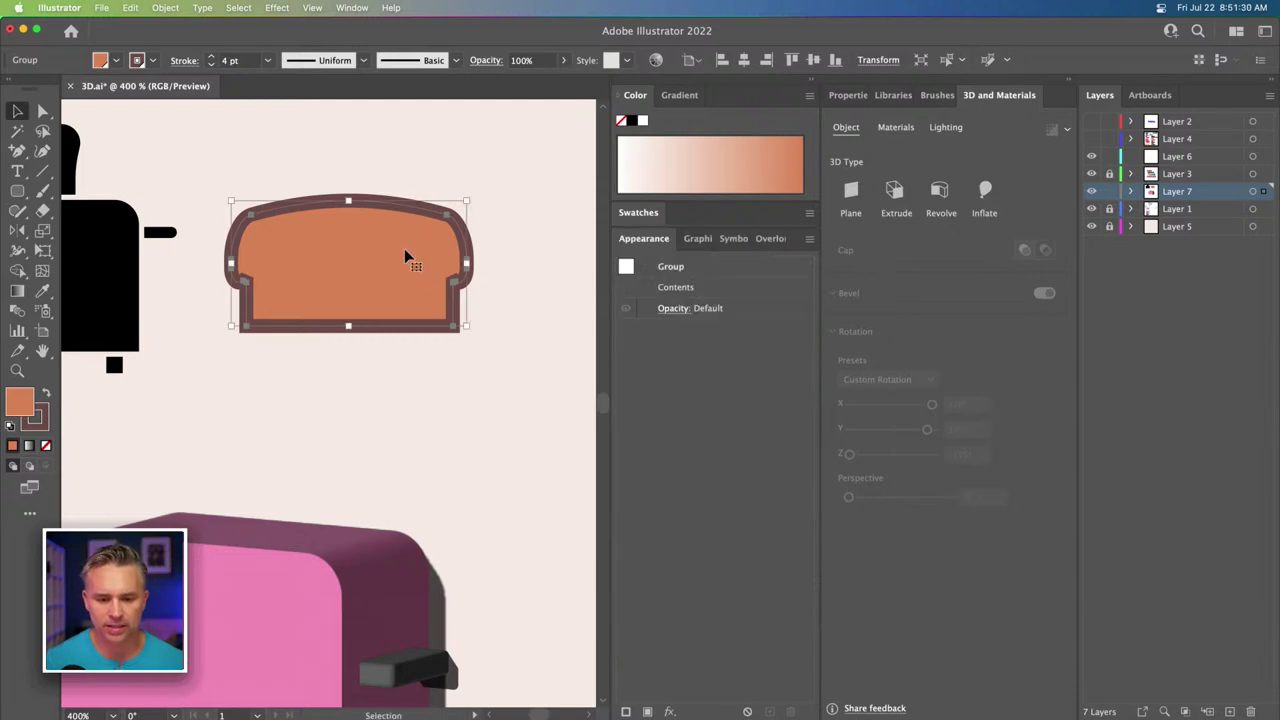
left_click_drag(409, 257, 415, 275)
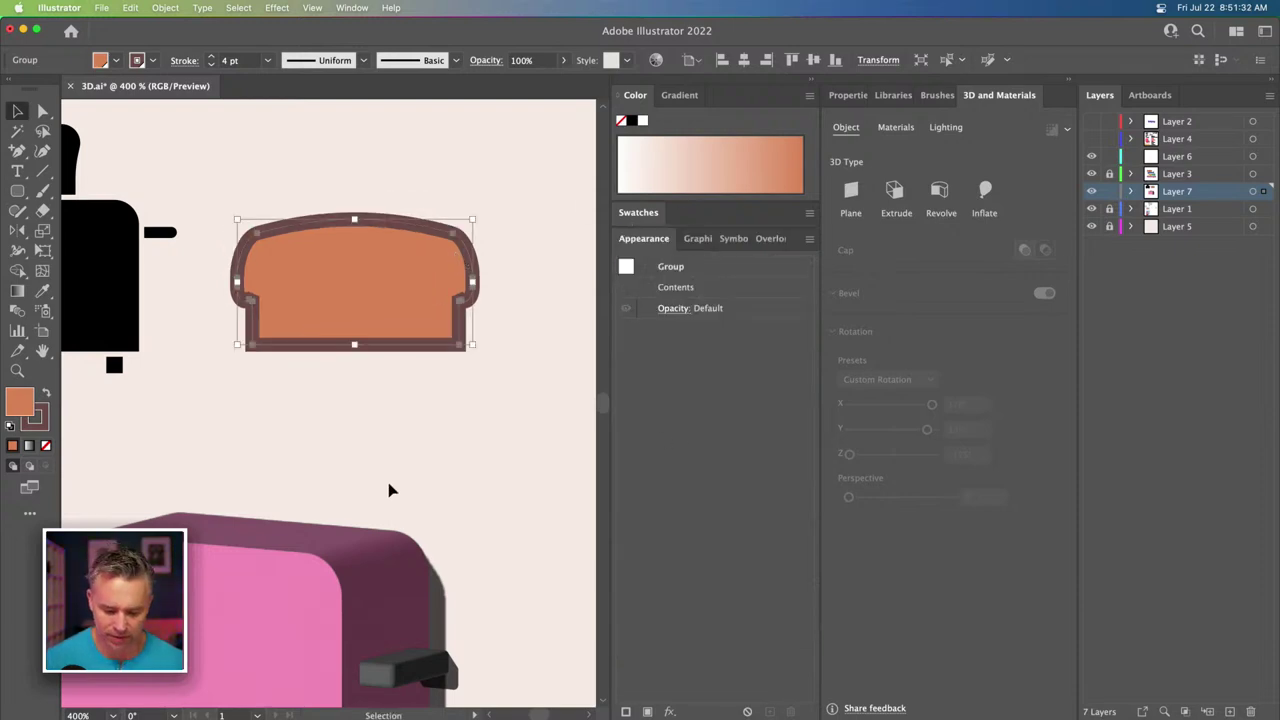
key("i")
left_click(244, 612)
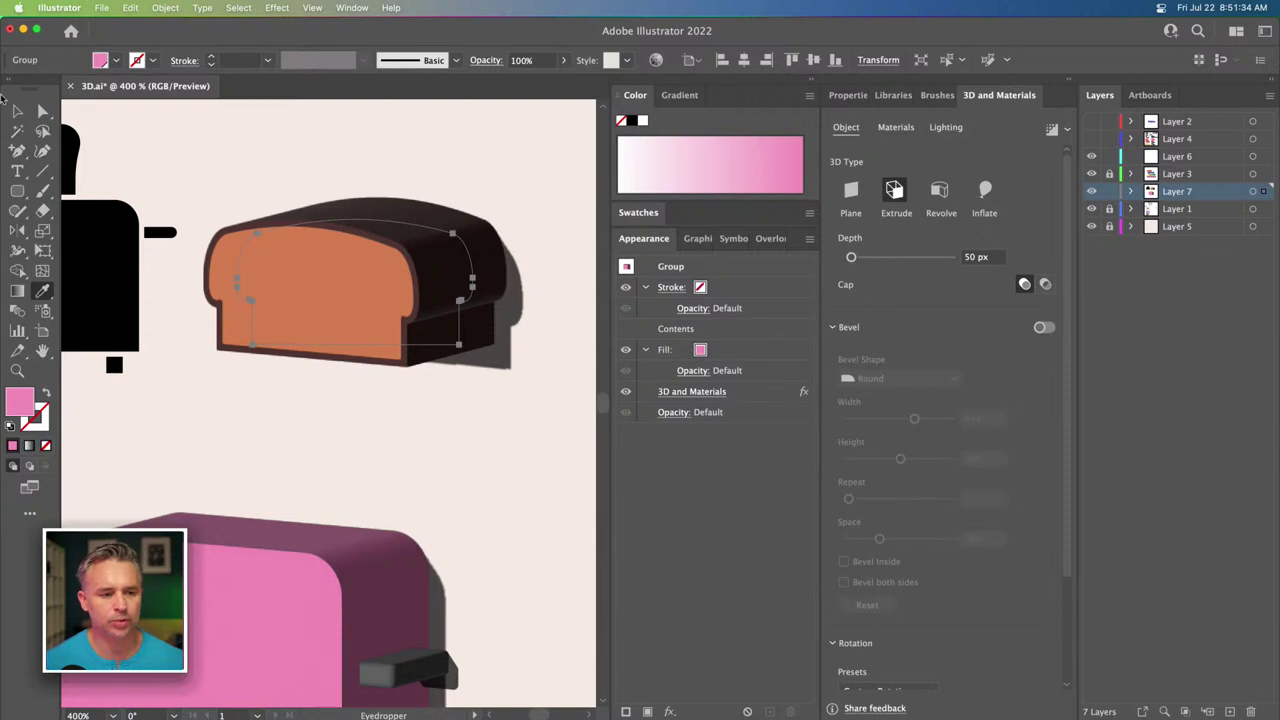
left_click(17, 110)
Set the bread's extrude depth to 10 px.
scroll(286, 374, "down", 5)
scroll(286, 374, "left", 3)
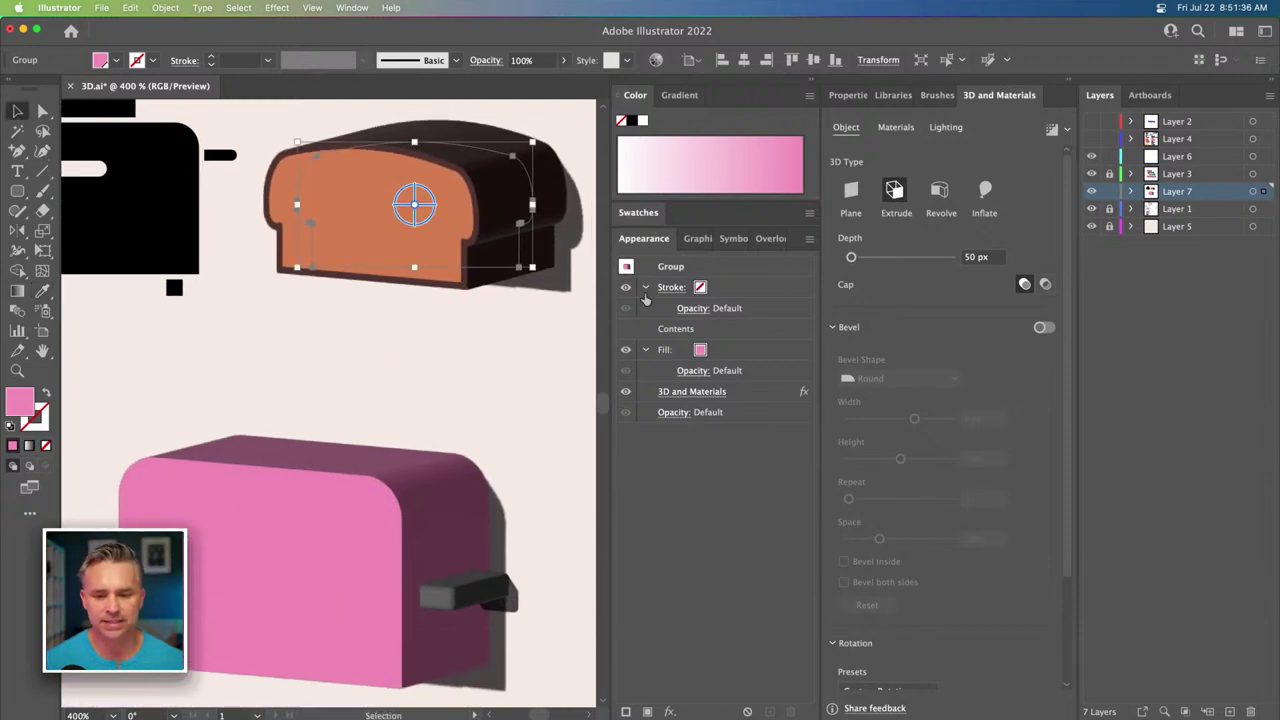
left_click(969, 257)
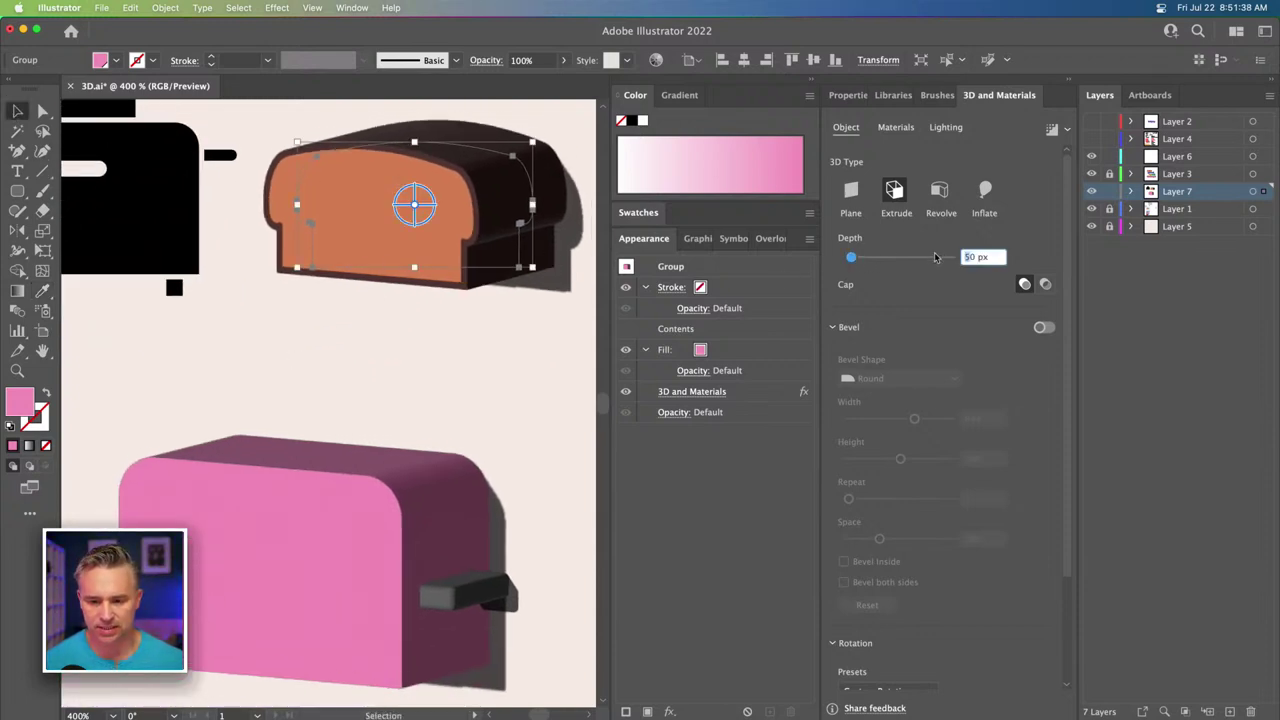
type("10")
key("Return")
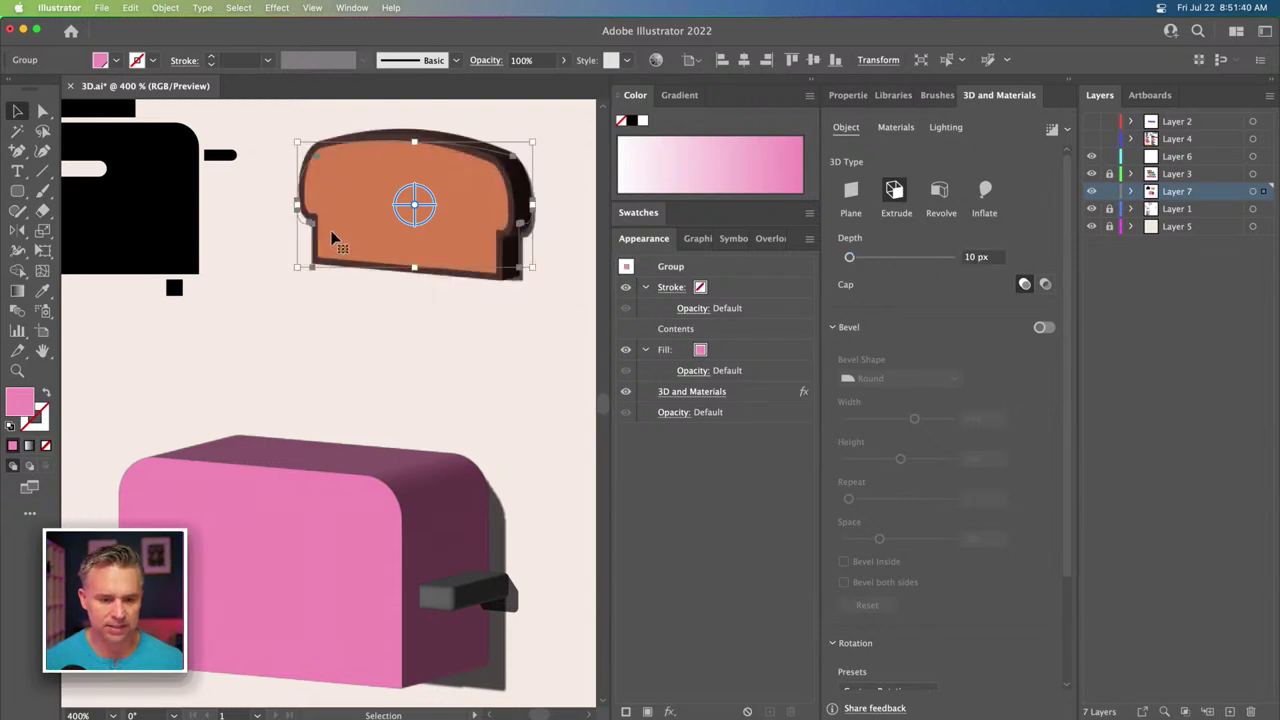
Place the slice on the toaster's top, scaled down to fit, and duplicate it for a second slice just behind it.
left_click(285, 340)
left_click(227, 371)
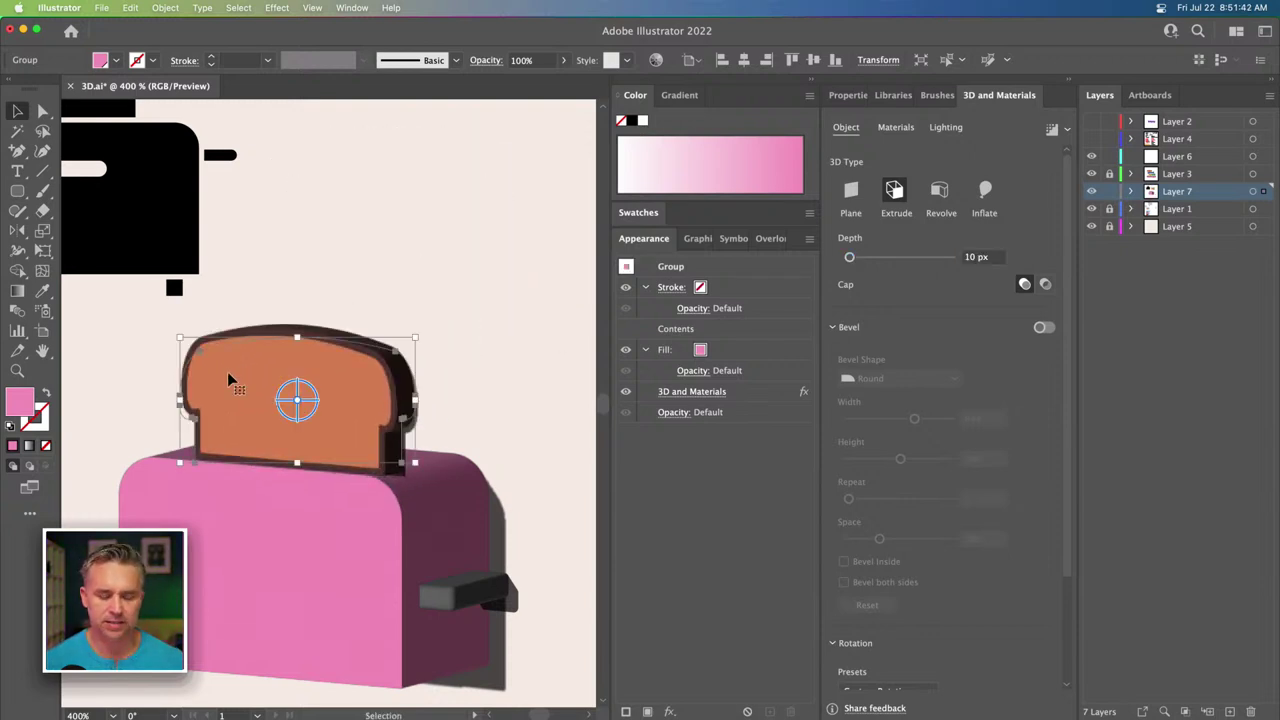
left_click_drag(410, 336, 358, 400)
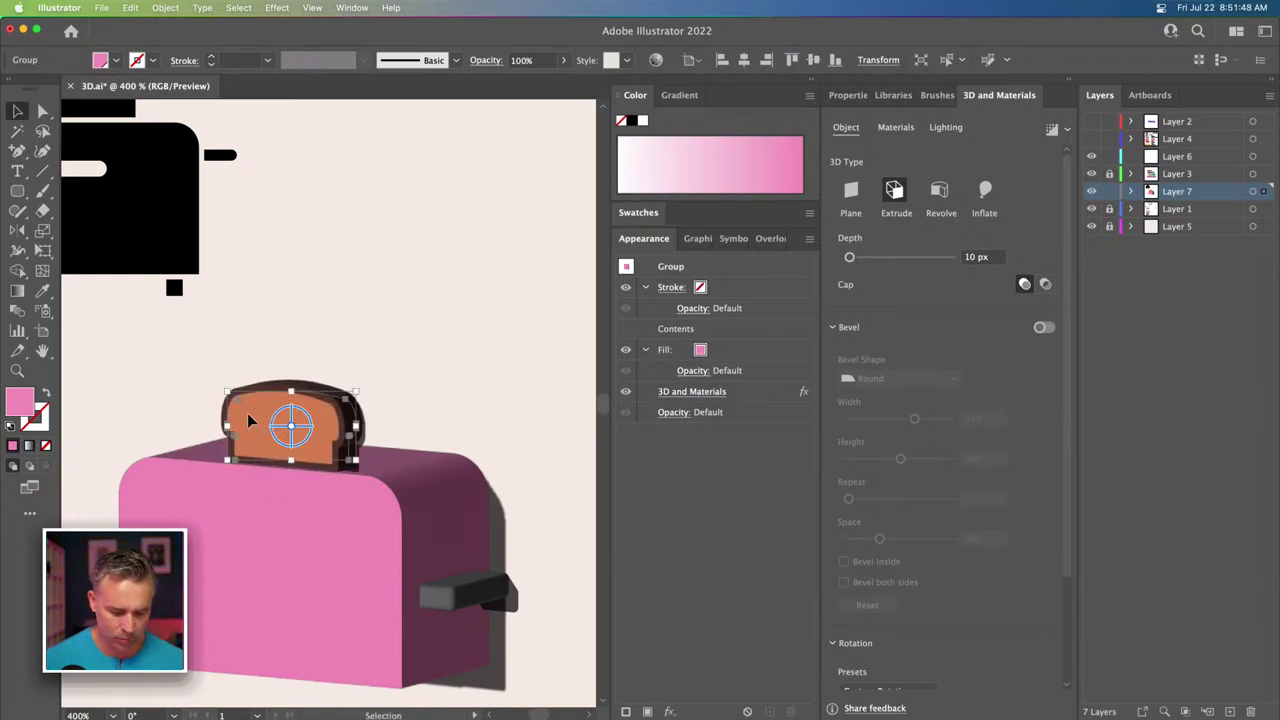
mouse_move(247, 413)
left_mouse_down()
mouse_move(293, 412)
mouse_move(236, 428)
left_mouse_up()
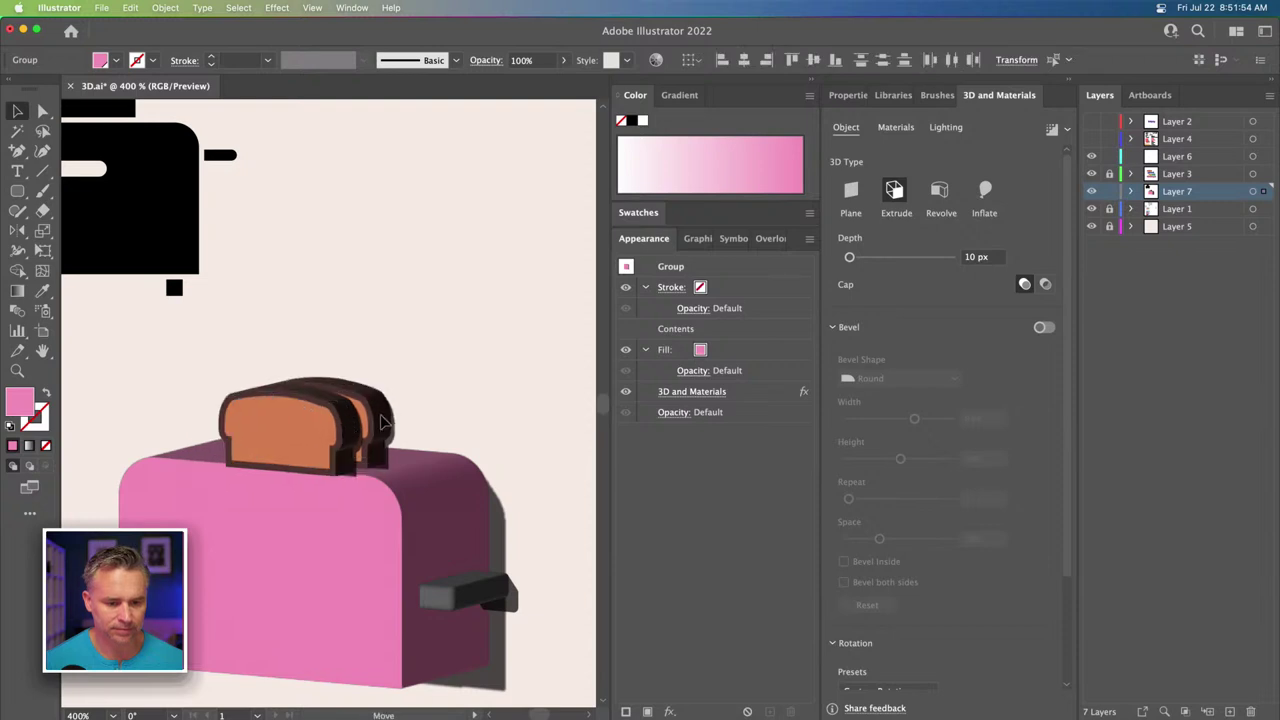
Enlarge both bread slices slightly and center them over the toaster's top.
left_click(234, 435)
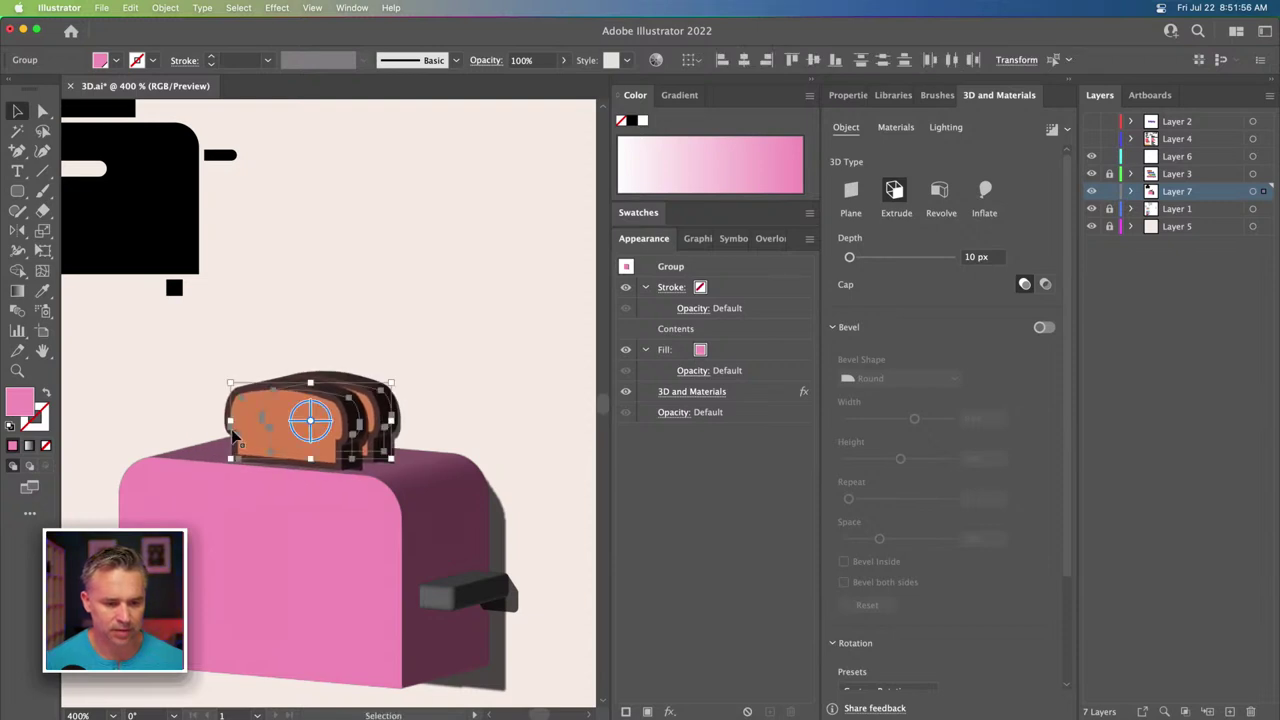
left_click_drag(230, 421, 207, 423)
left_click_drag(292, 416, 233, 411)
left_click(309, 297)
Map the blue smile graphic (Graphic 2) onto the toaster body and place it low on the front face.
scroll(340, 250, "down", 5)
scroll(340, 250, "left", 3)
left_click(372, 460)
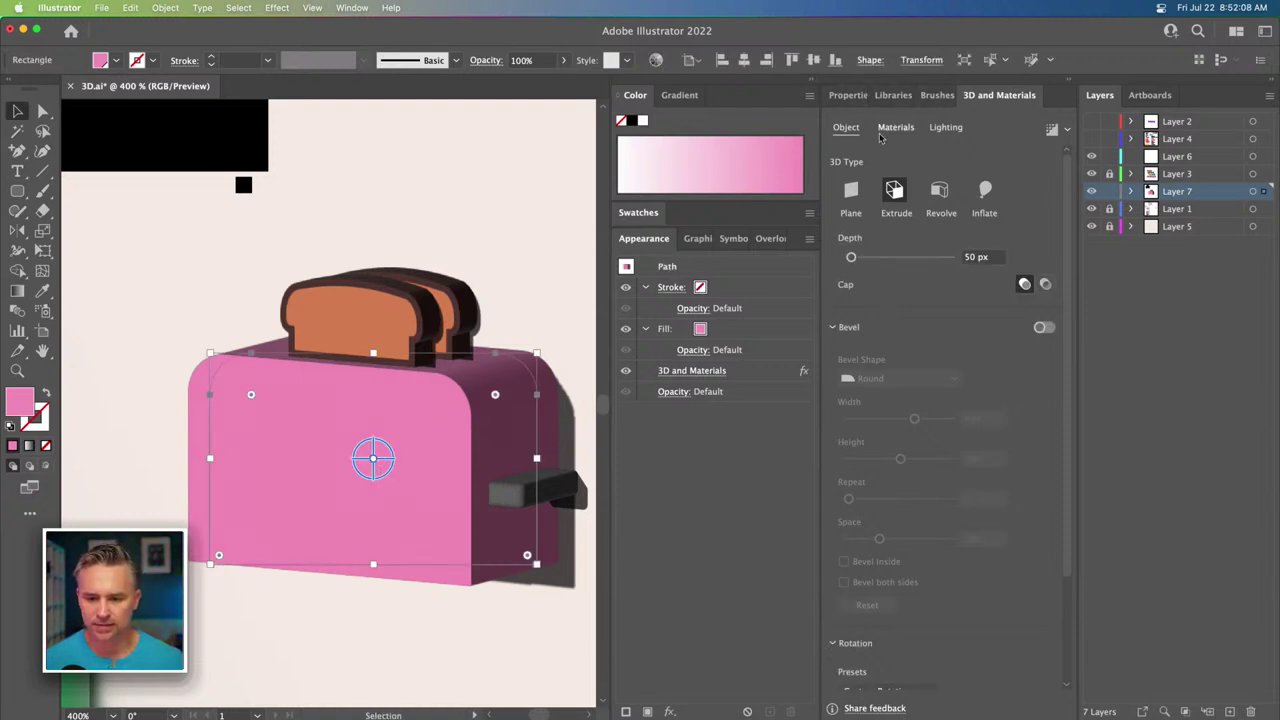
left_click(891, 130)
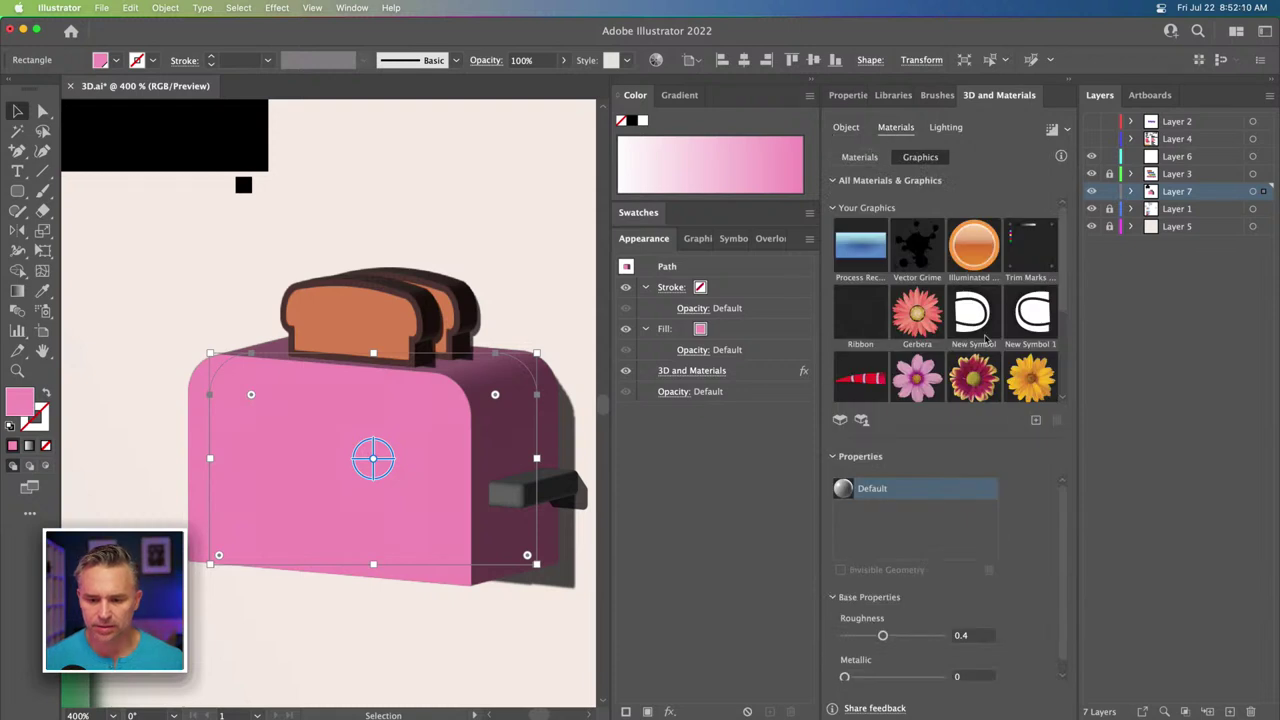
scroll(1010, 338, "down", 5)
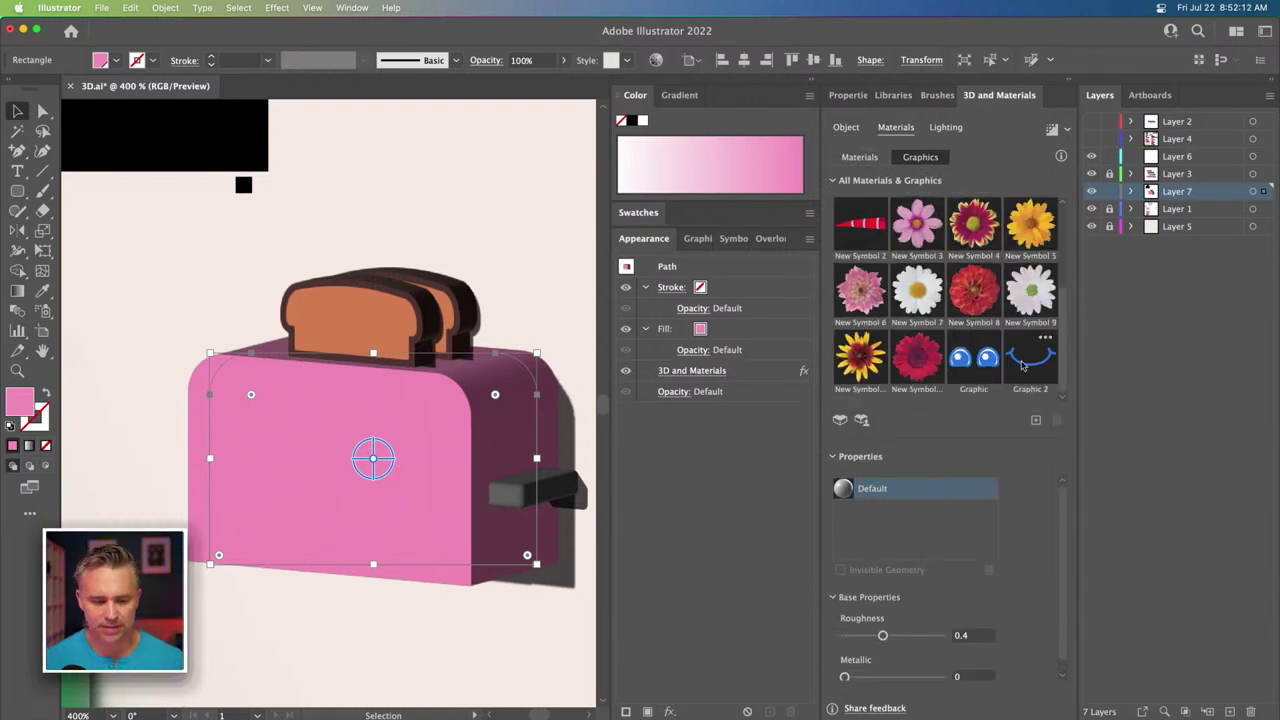
left_click(1022, 366)
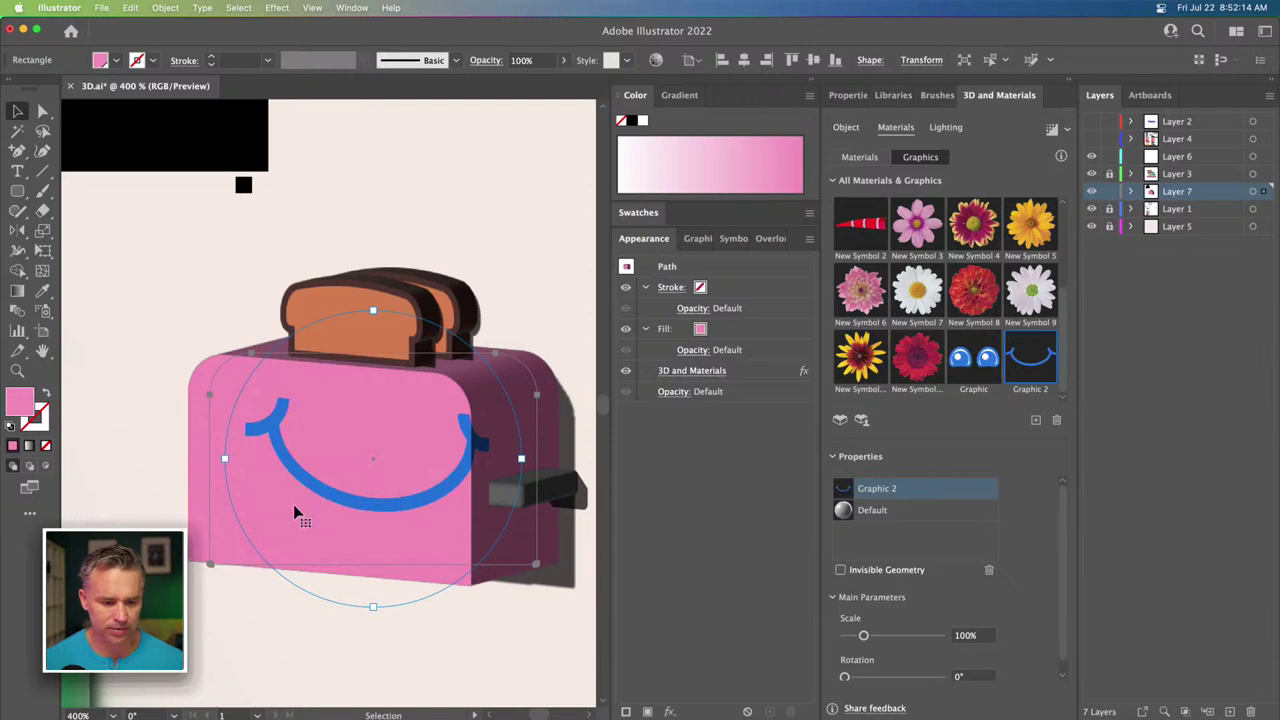
left_click_drag(296, 512, 283, 531)
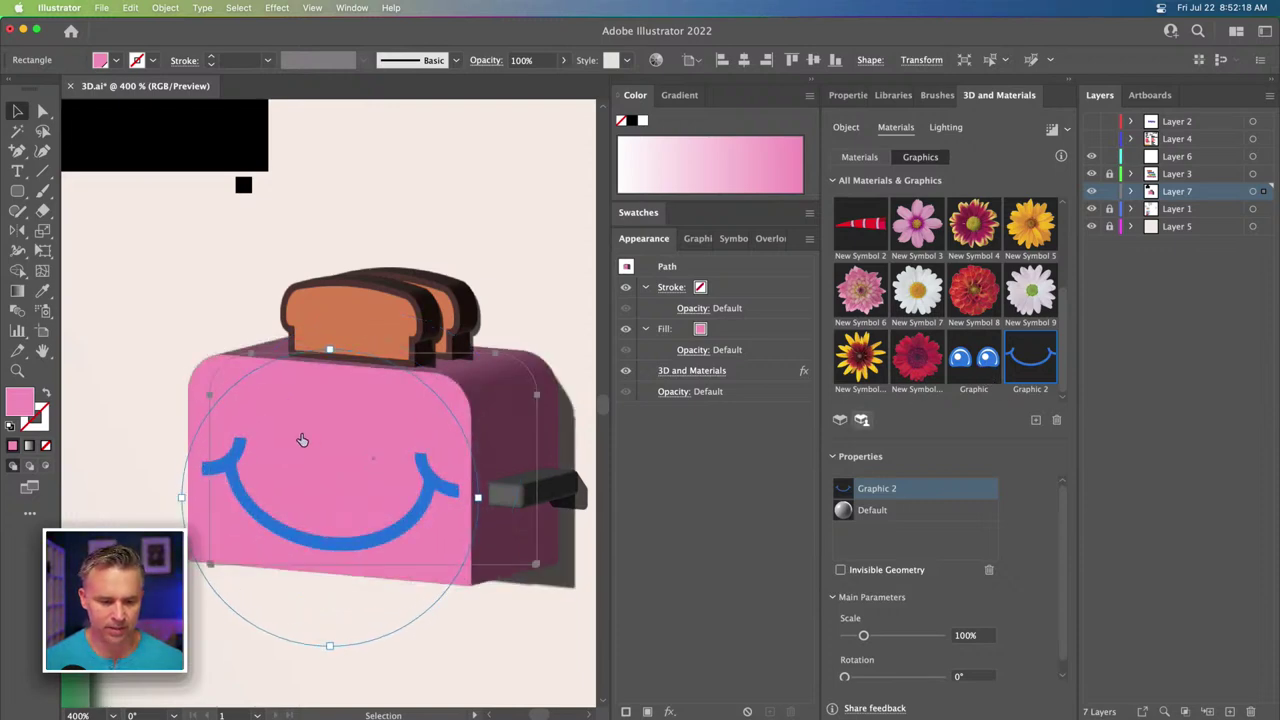
Add the blue eyes graphic to the toaster body, scale it to about 47.5%, and place it above the smile.
left_click_drag(302, 440, 303, 441)
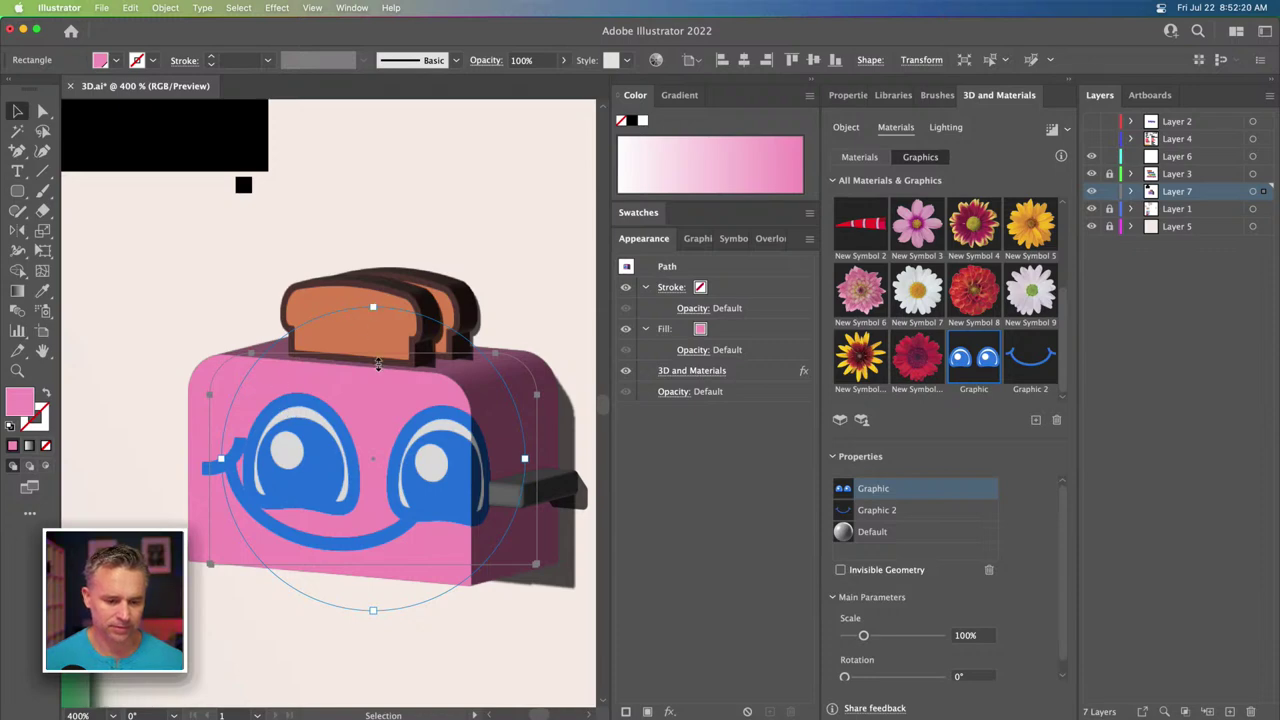
left_click_drag(378, 365, 381, 391)
left_click_drag(336, 437, 226, 464)
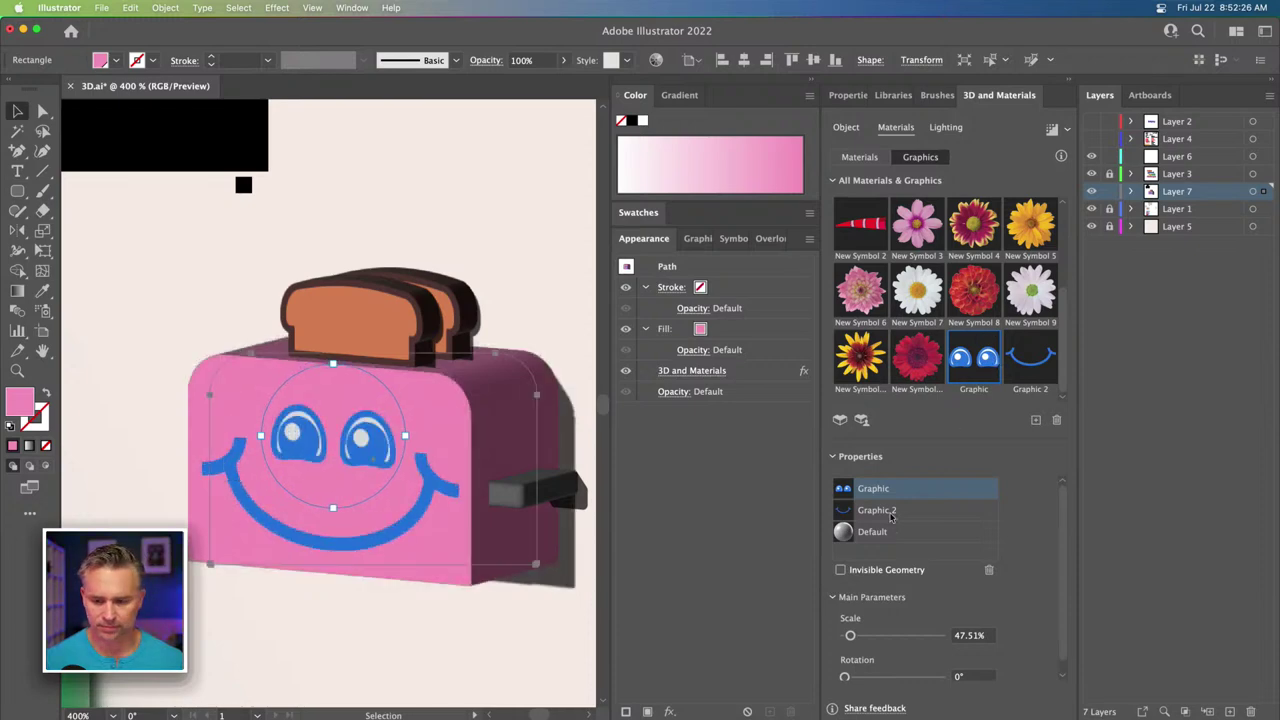
Scale down the toaster's smile graphic and center it just beneath the eyes.
left_click(890, 512)
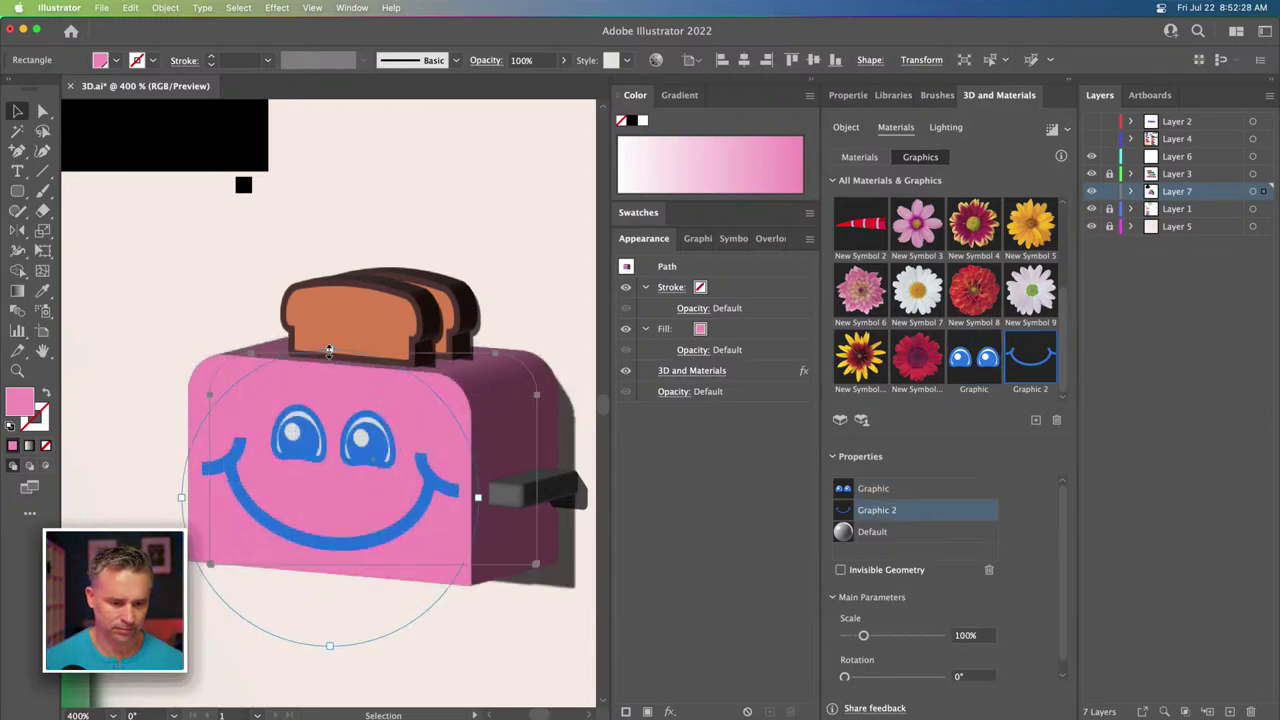
left_click_drag(329, 350, 330, 386)
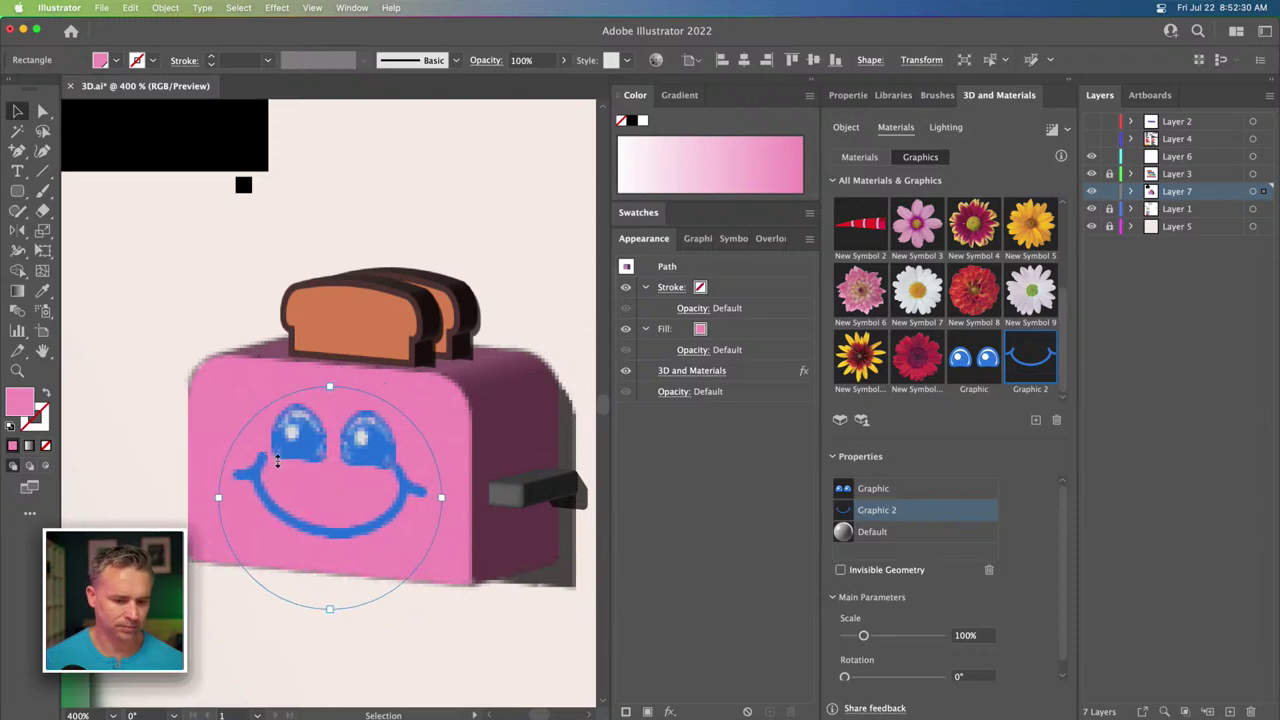
left_click_drag(277, 459, 253, 489)
left_click(340, 214)
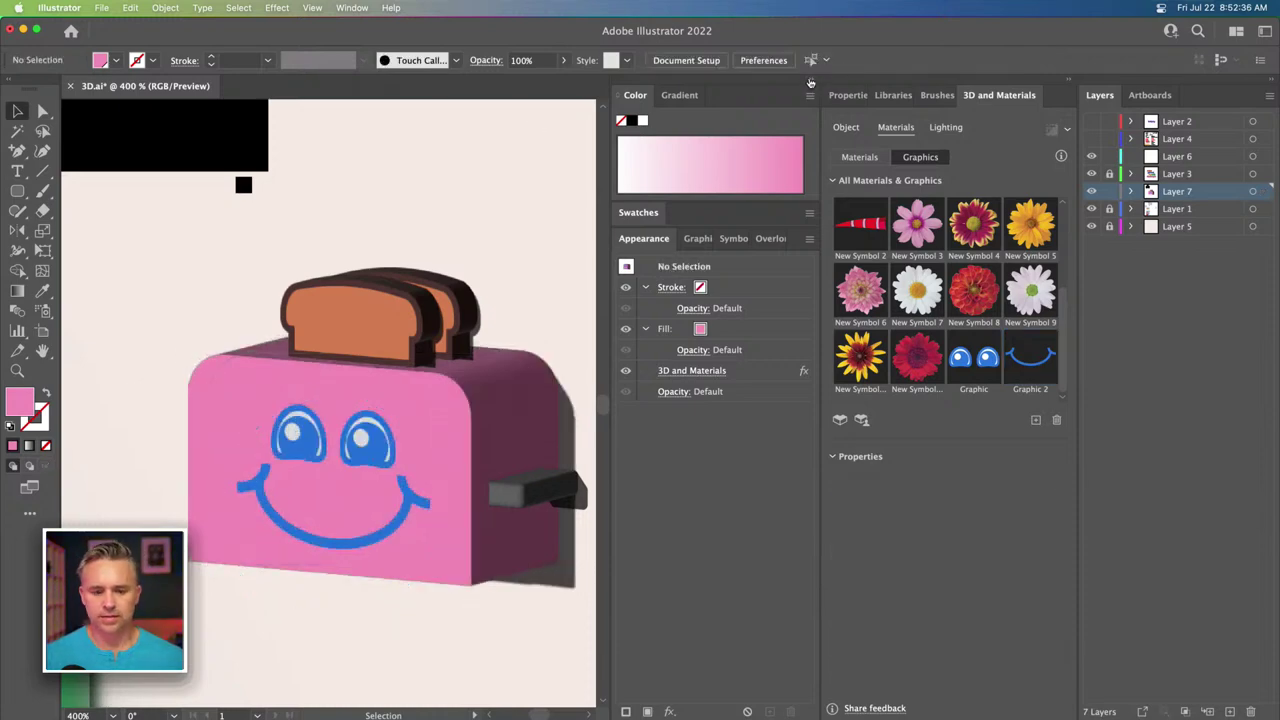
Select the whole toaster with its bread and lever and move it to the end of the word "good".
left_click(810, 80)
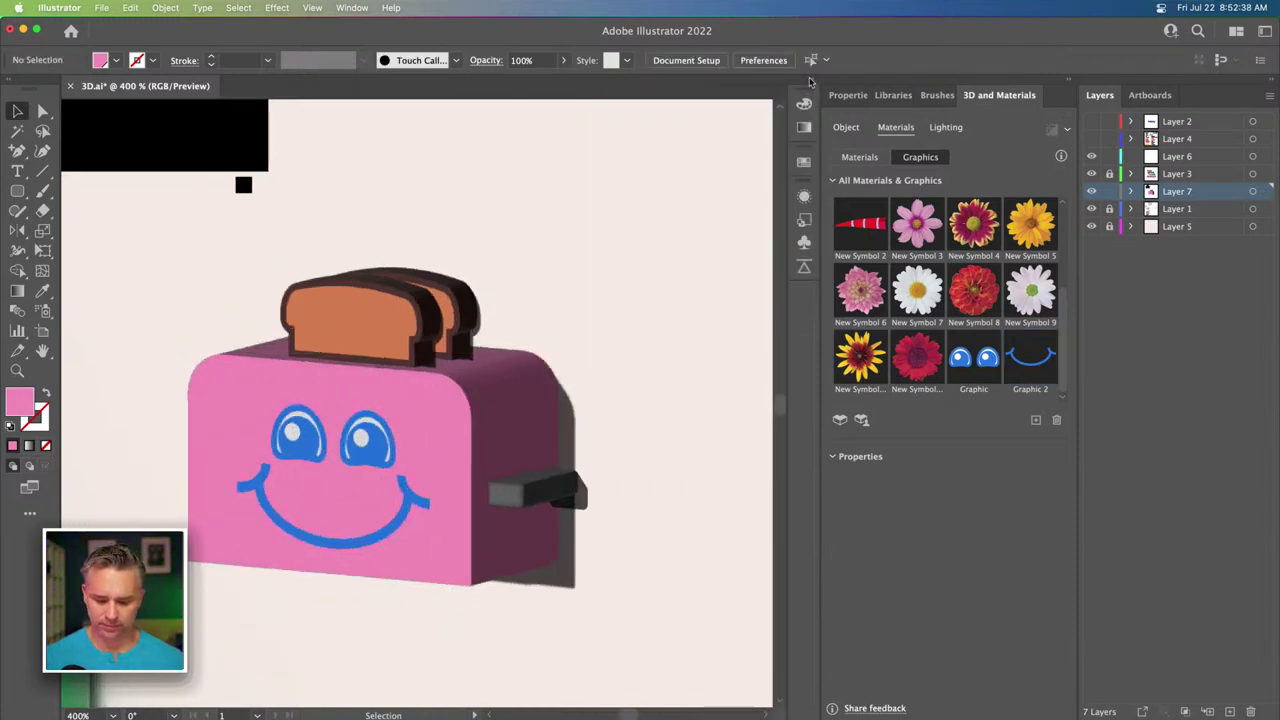
key("super+1")
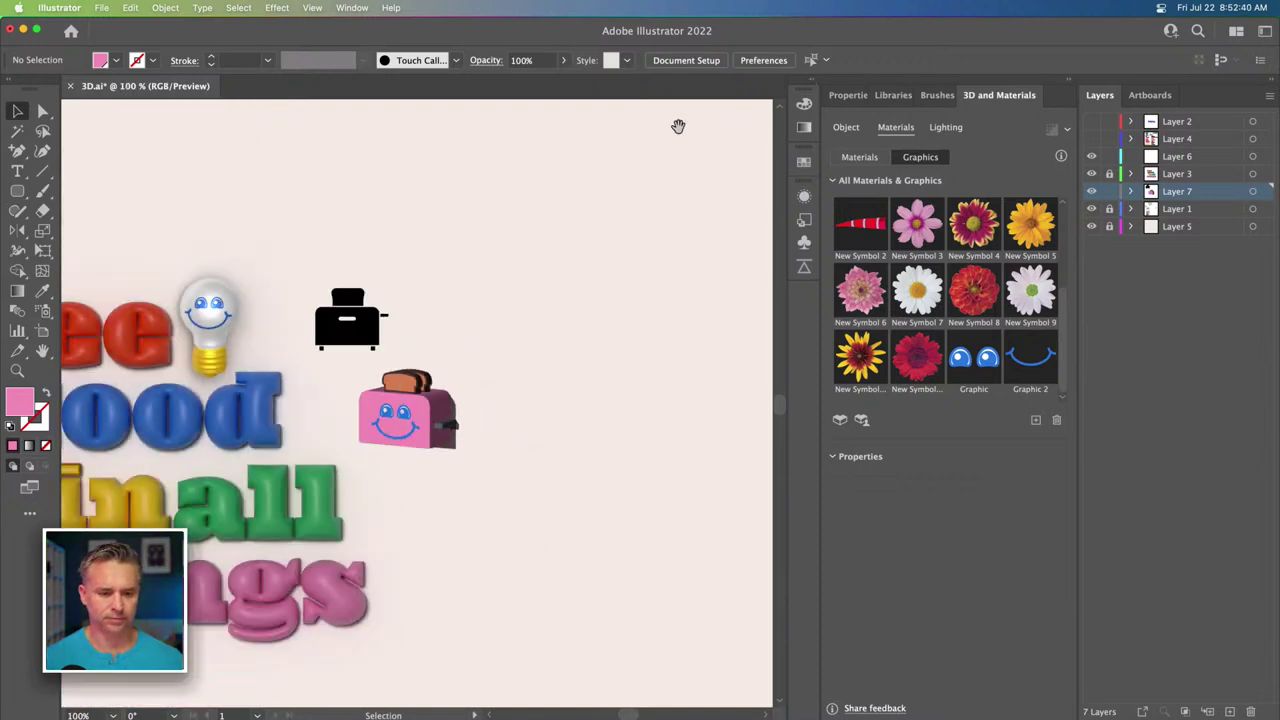
scroll(600, 180, "left", 10)
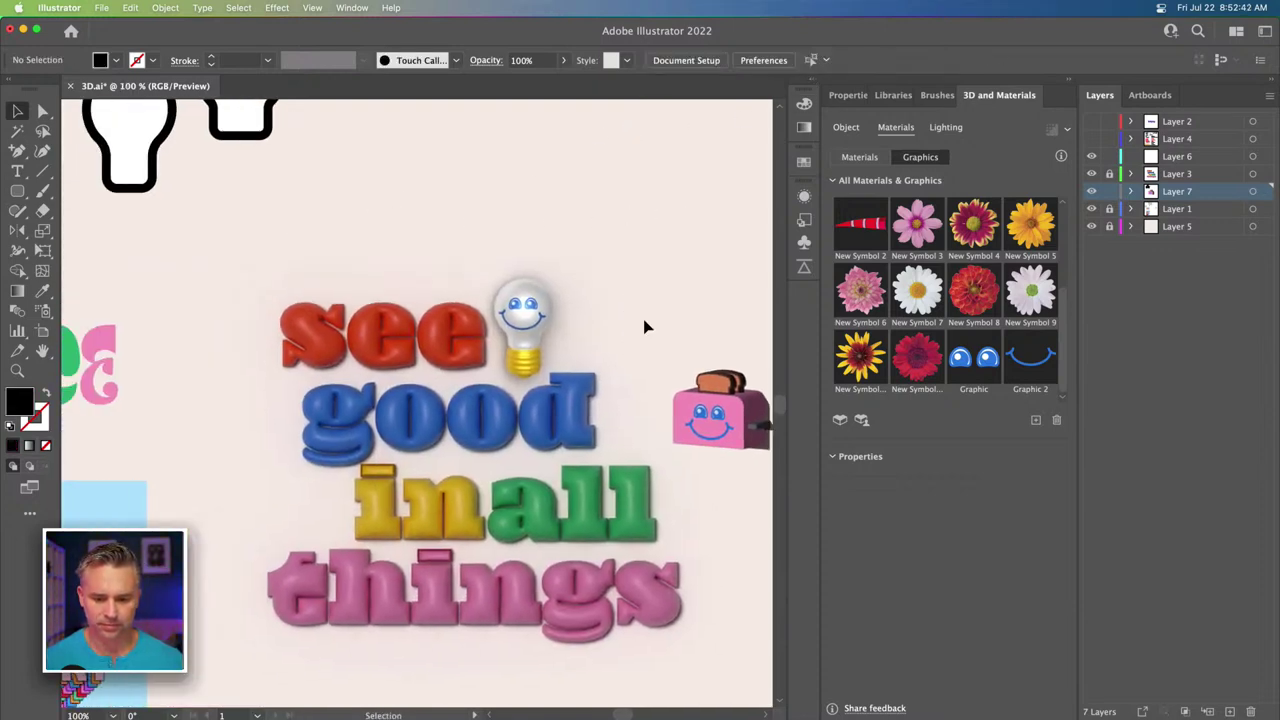
scroll(645, 327, "right", 8)
left_click_drag(537, 421, 469, 291)
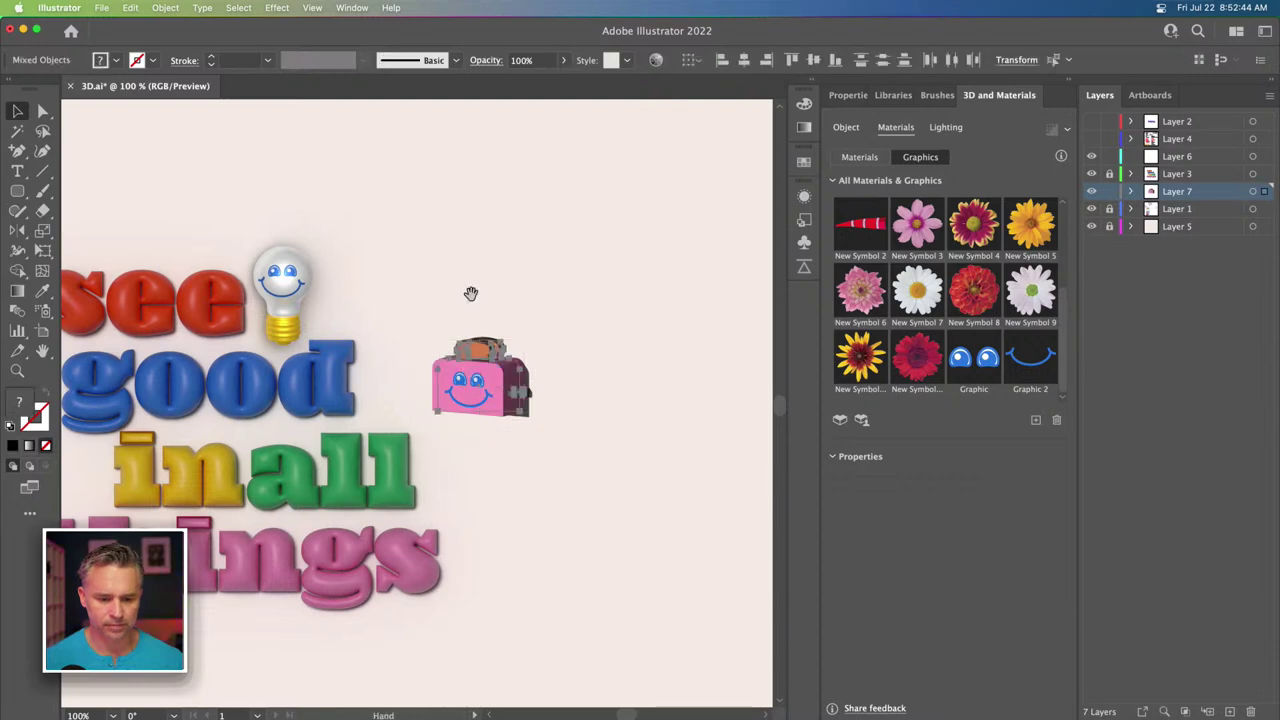
scroll(637, 260, "left", 5)
left_click_drag(649, 373, 580, 384)
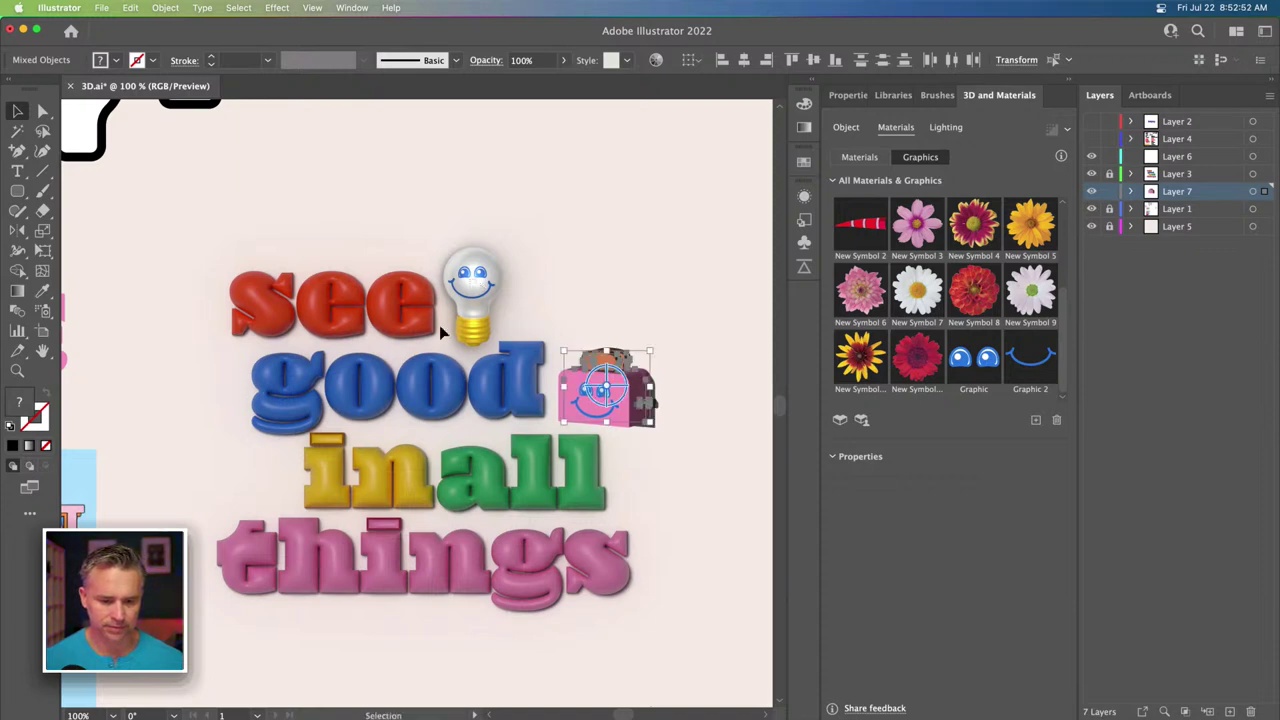
left_click(606, 222)
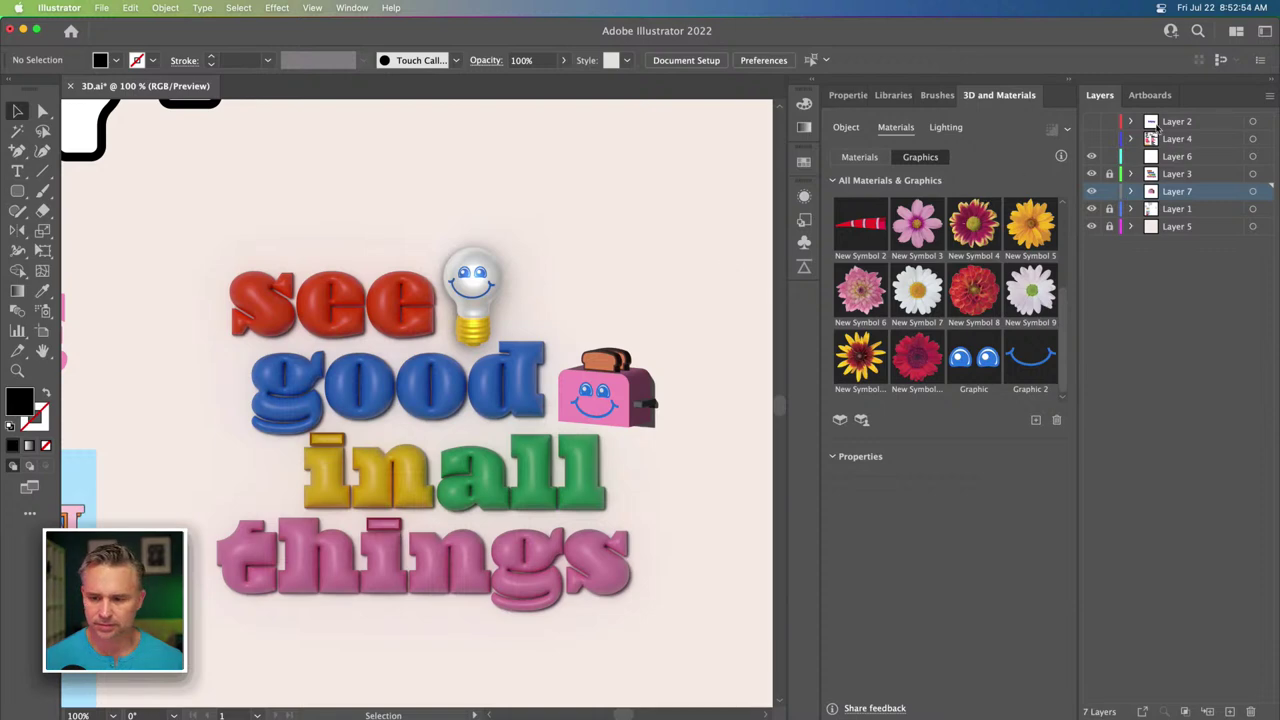
Move the light bulb in front of the word "in" and lock Layer 3 and Layer 1.
left_click_drag(474, 267, 272, 443)
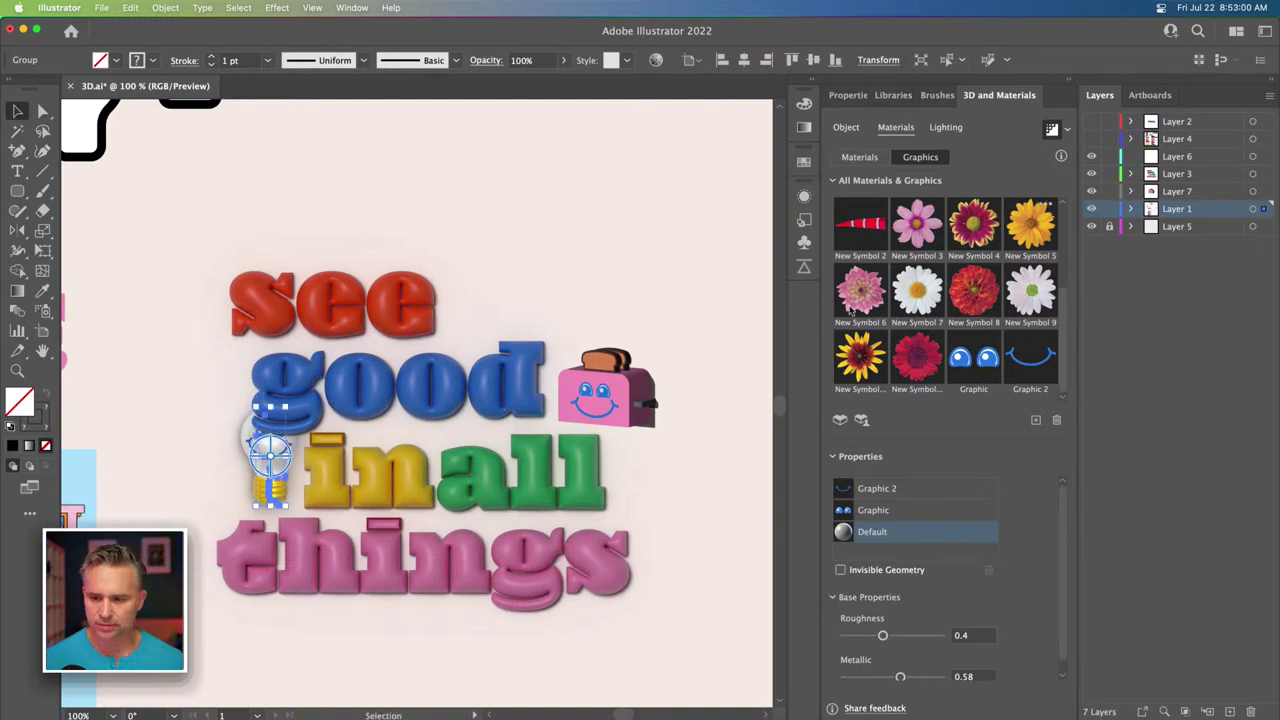
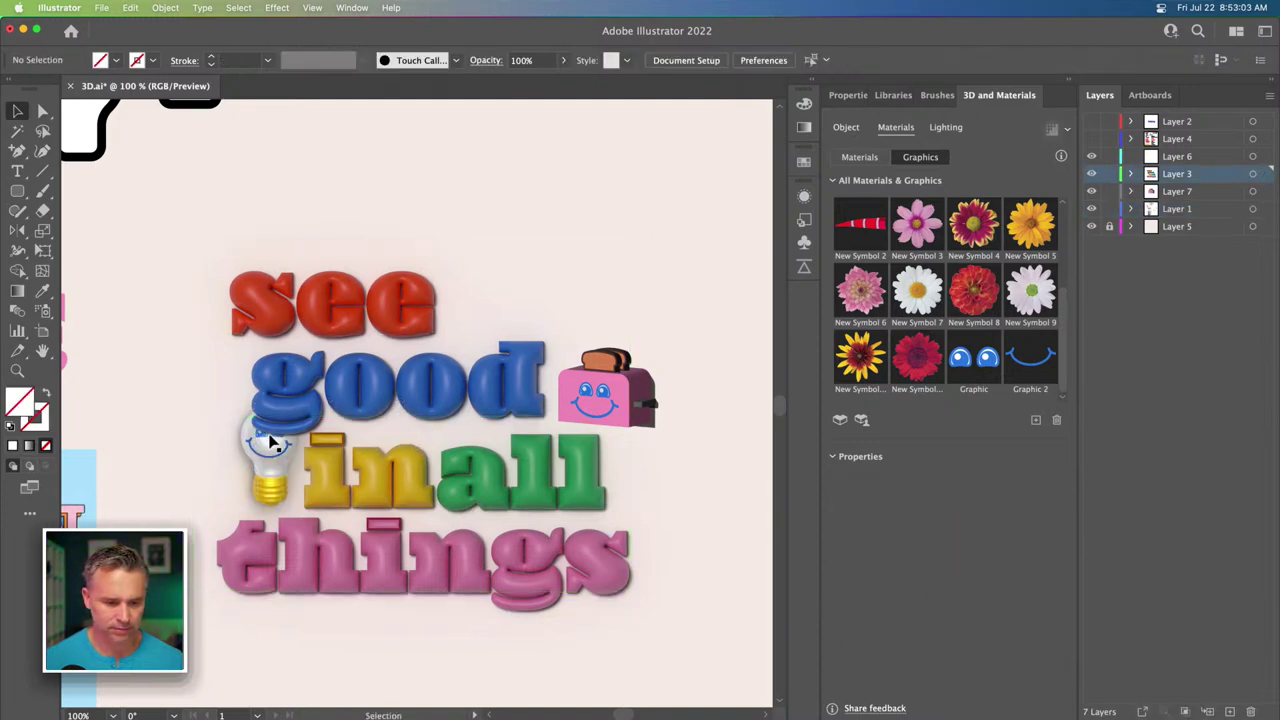
left_click(1108, 173)
left_click_drag(271, 470, 226, 480)
left_click(226, 480)
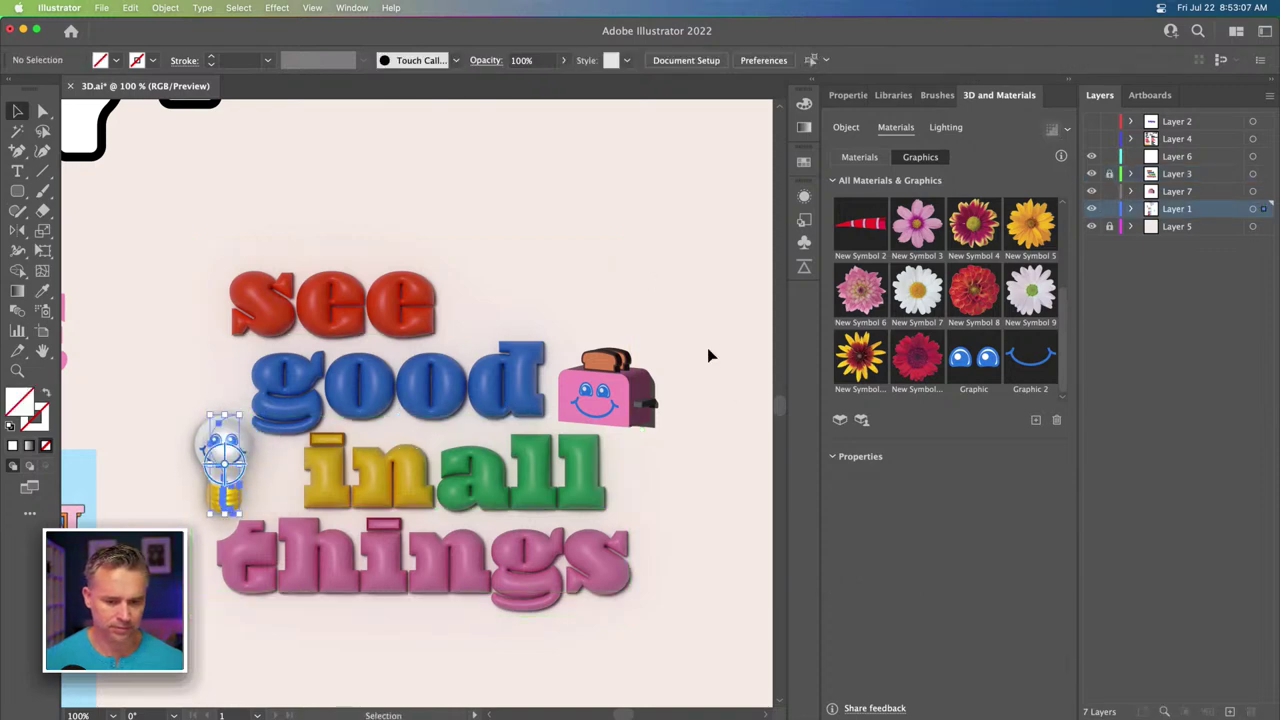
left_click(1108, 208)
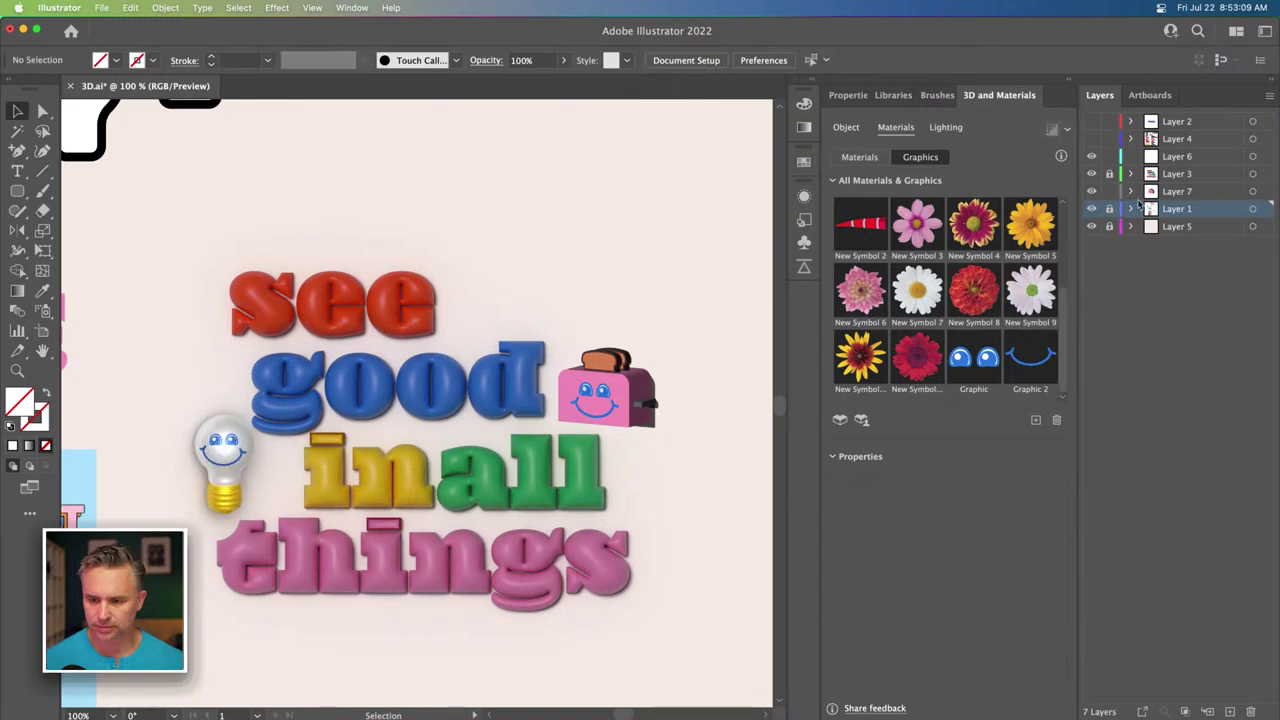
Select the whole toaster and move it to the end of the word "see", above the "d" of "good".
left_click_drag(571, 286, 678, 424)
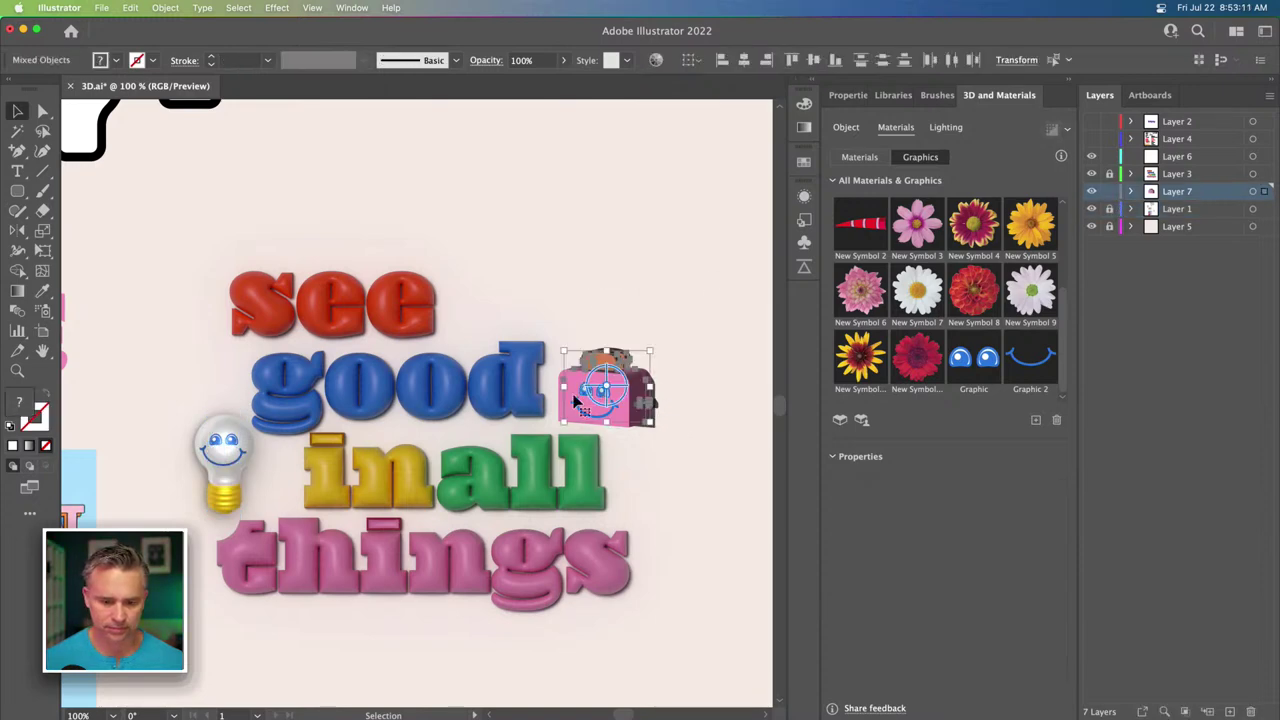
left_click_drag(577, 390, 465, 304)
key("a")
key("super+equal")
key("super+equal")
key("super+equal")
key("v")
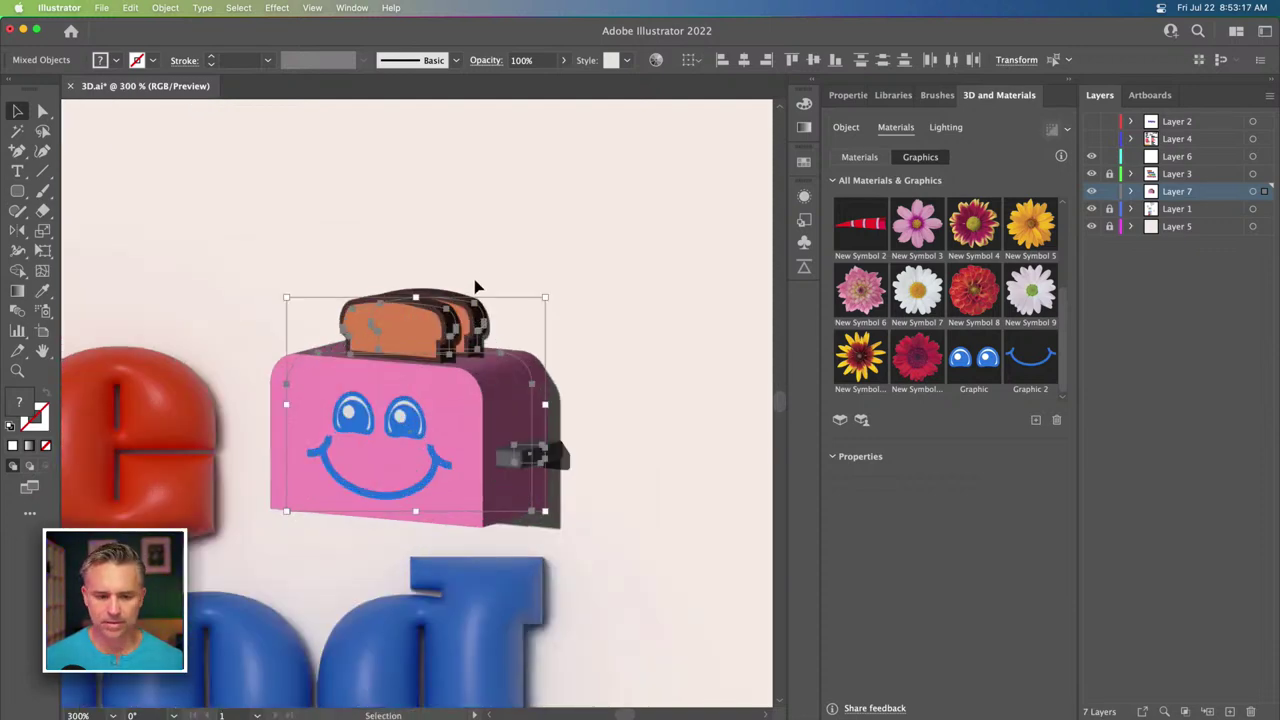
Render the toaster body and the front bread slice with ray tracing.
left_click(361, 263)
left_click(460, 424)
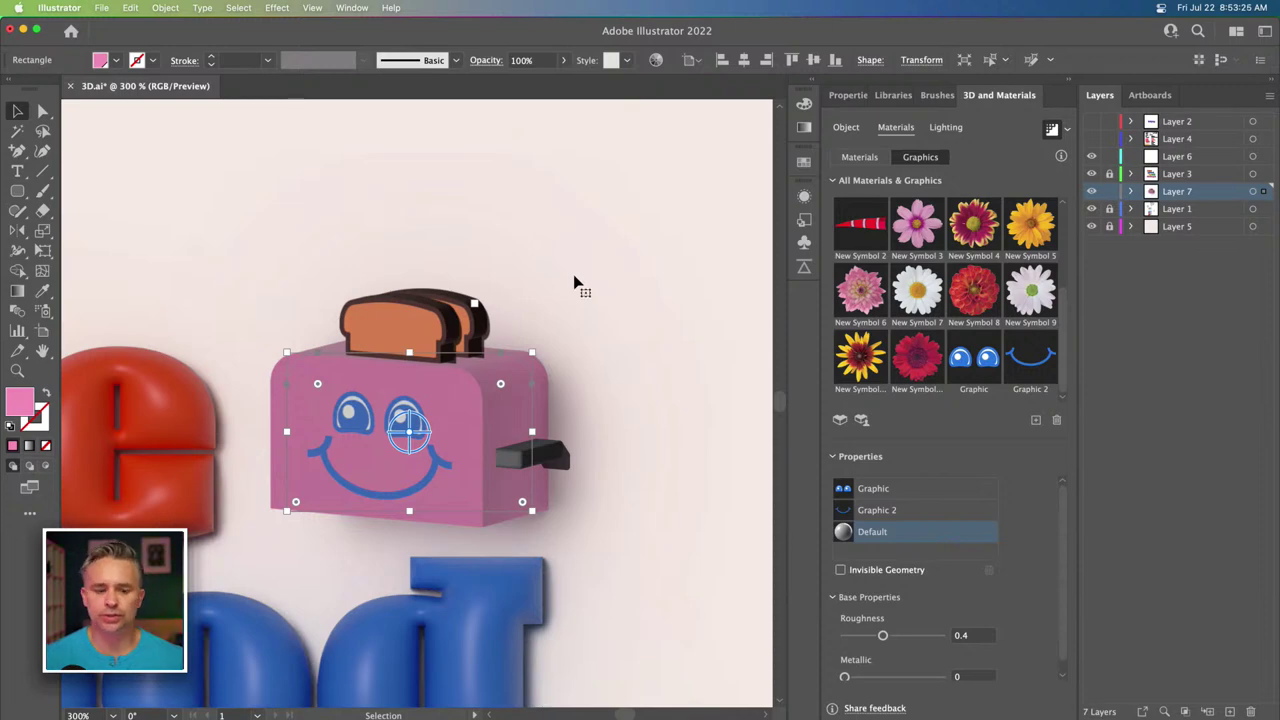
left_click(400, 328)
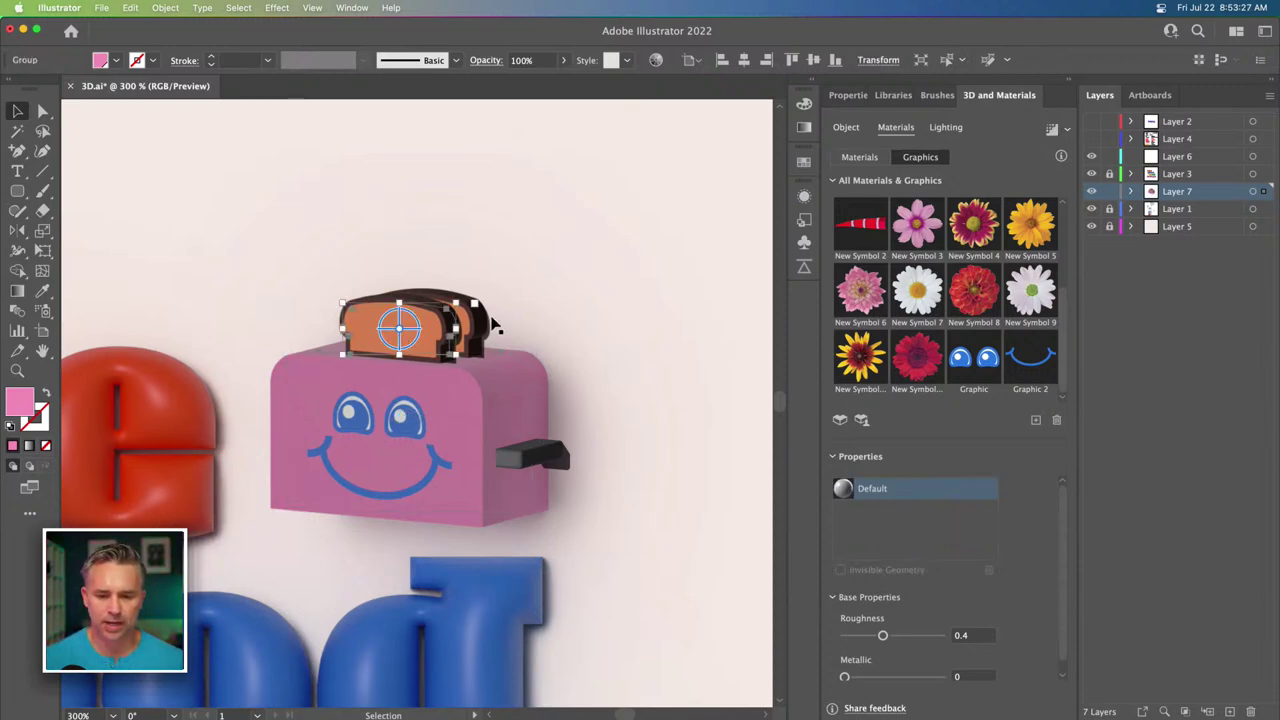
left_click(449, 194)
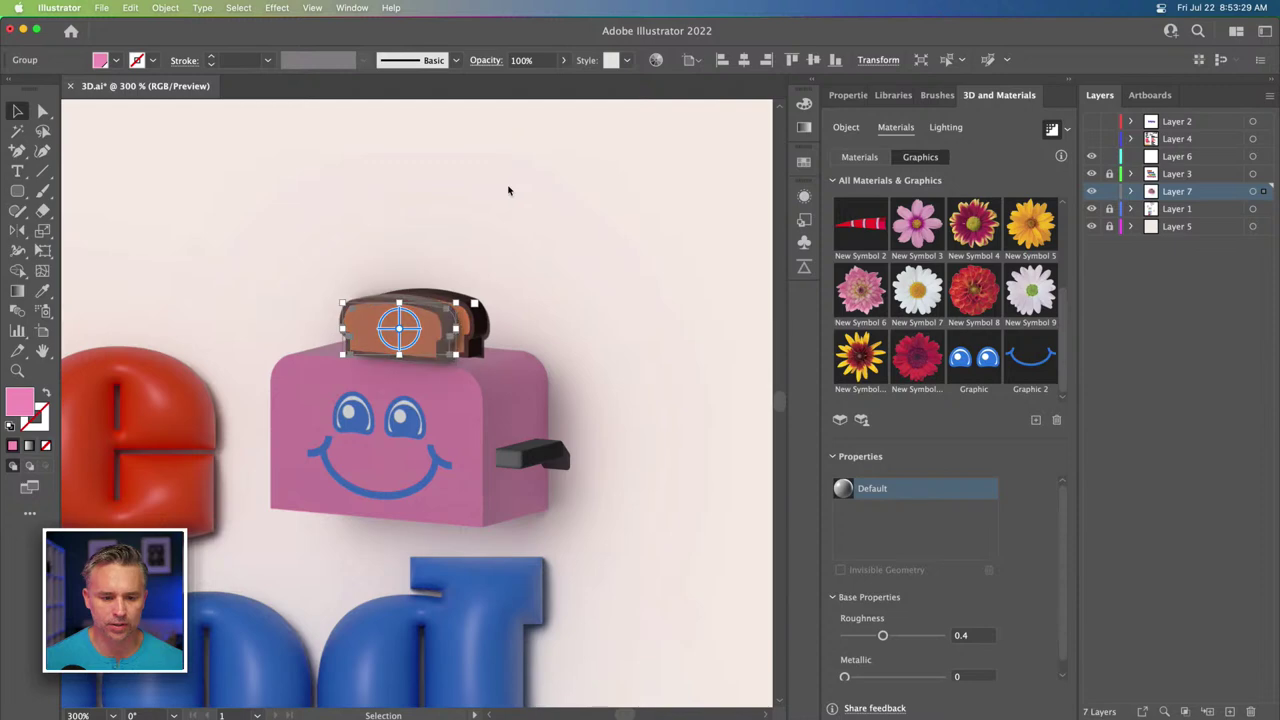
Turn off the 3D lighting shadows on the toaster's lever and on the front bread slice.
left_click(545, 455)
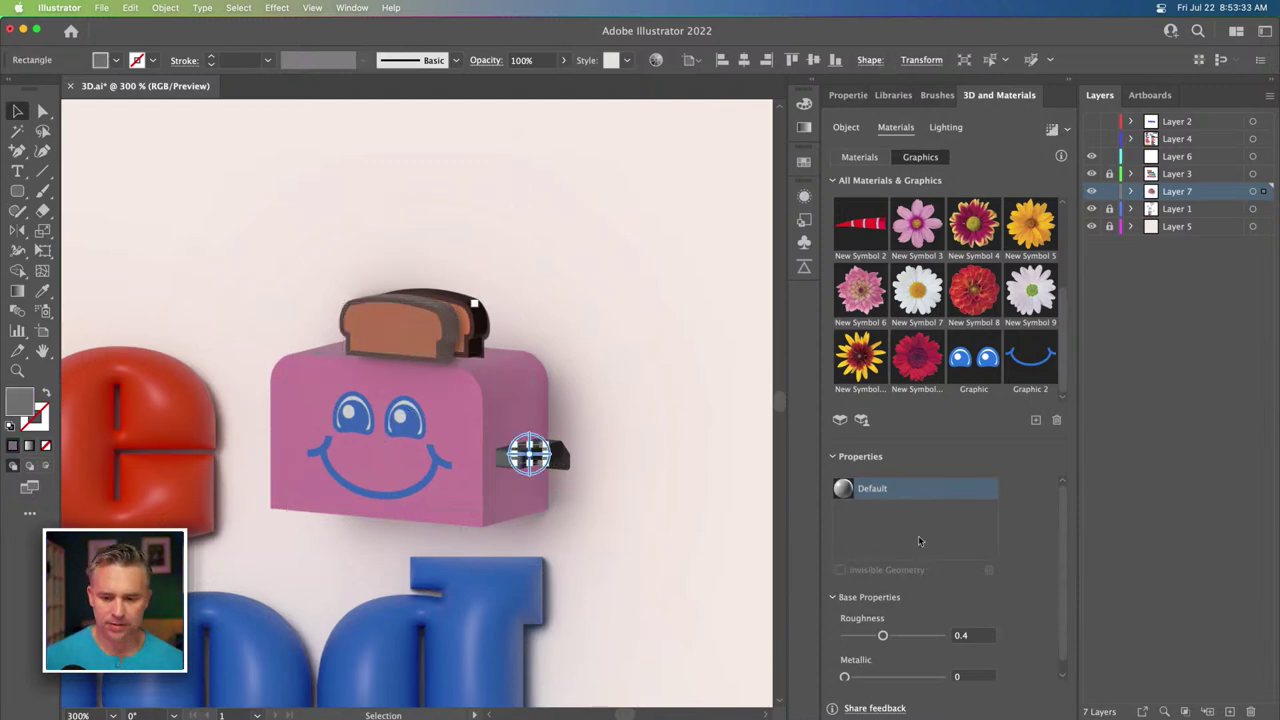
left_click(946, 127)
left_click(1045, 503)
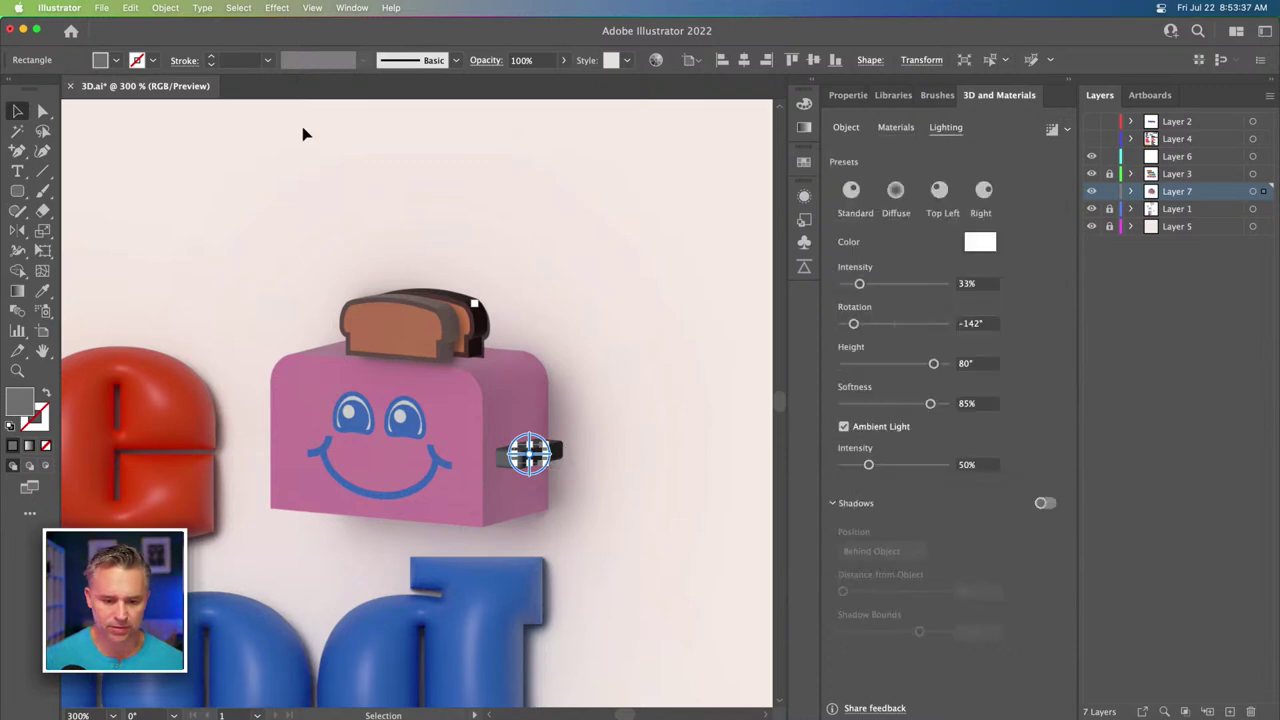
key("alt+super+bracketleft")
left_click(390, 313)
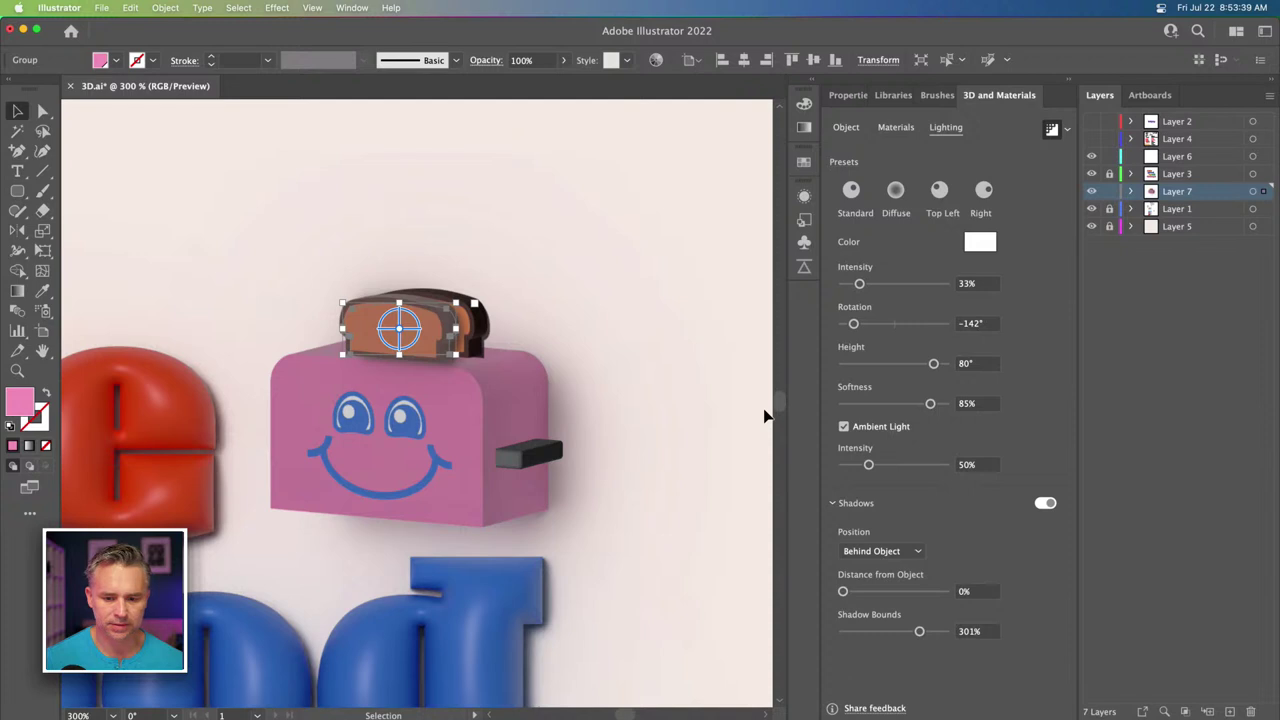
left_click(1045, 503)
key("alt+super+bracketleft")
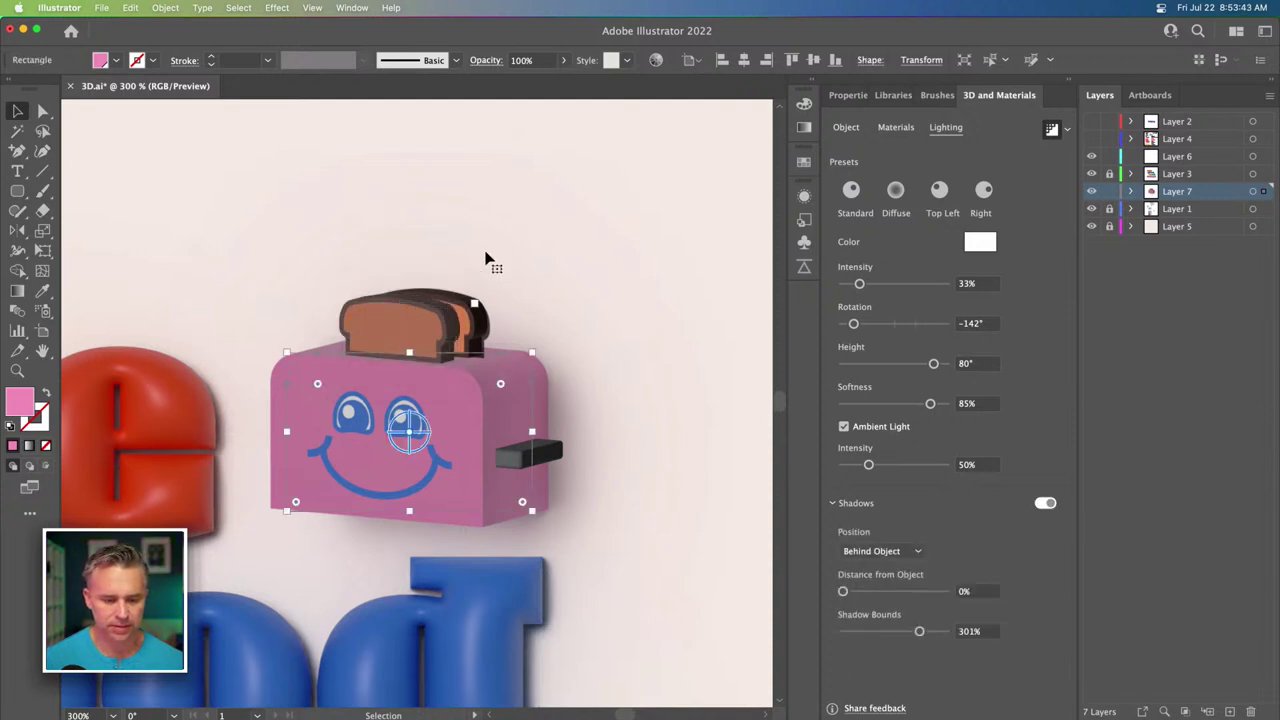
Turn off the rear bread slice's shadow and render that slice and the lever with ray tracing.
left_click(468, 308)
left_click(1045, 503)
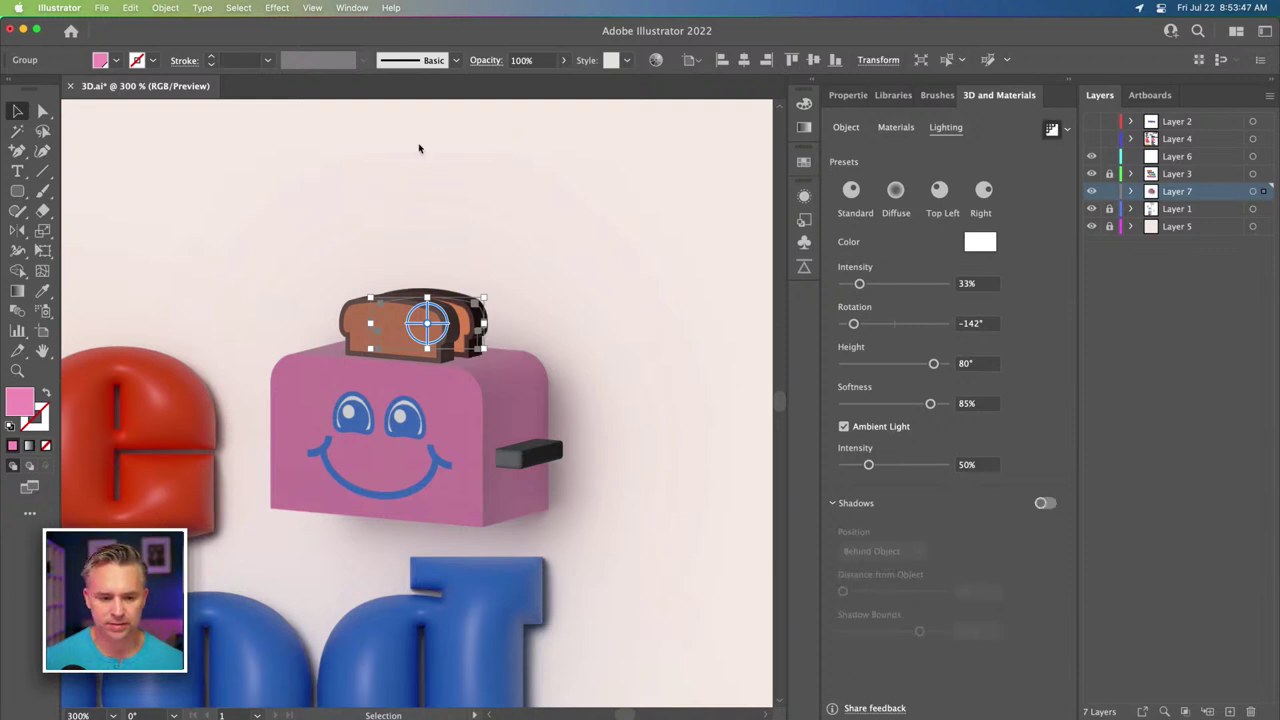
left_click(529, 463)
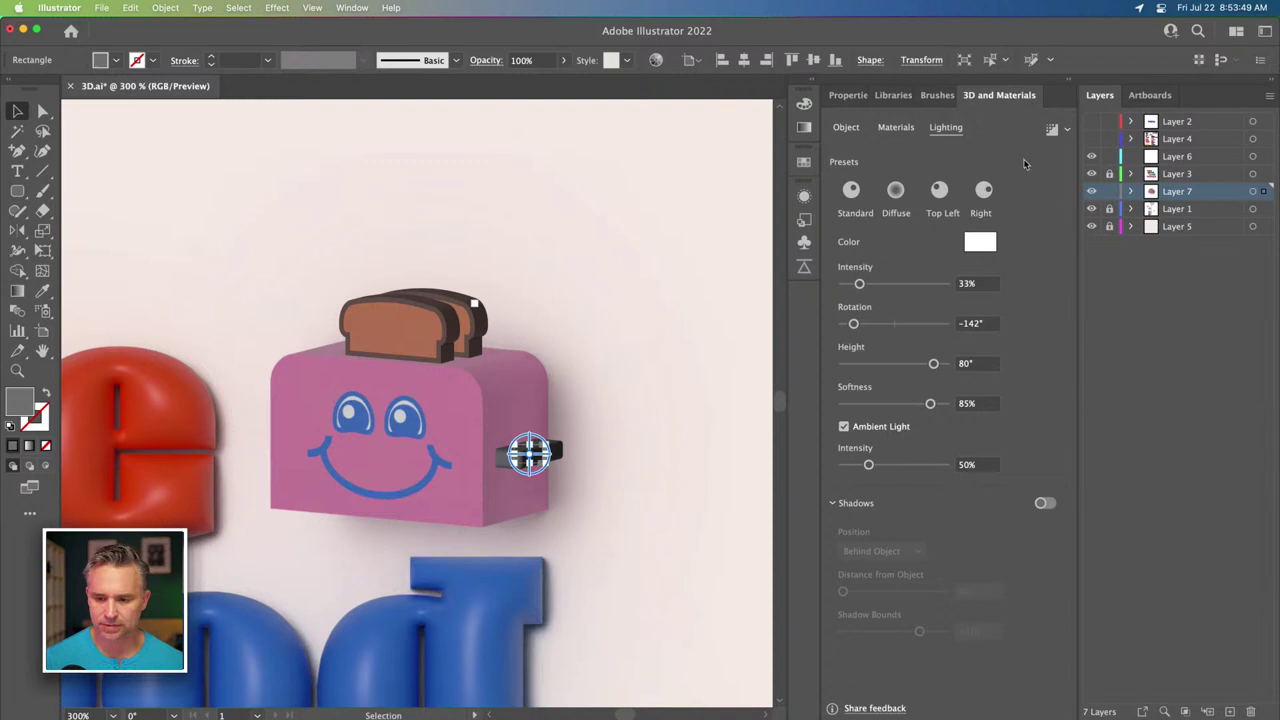
left_click(257, 212)
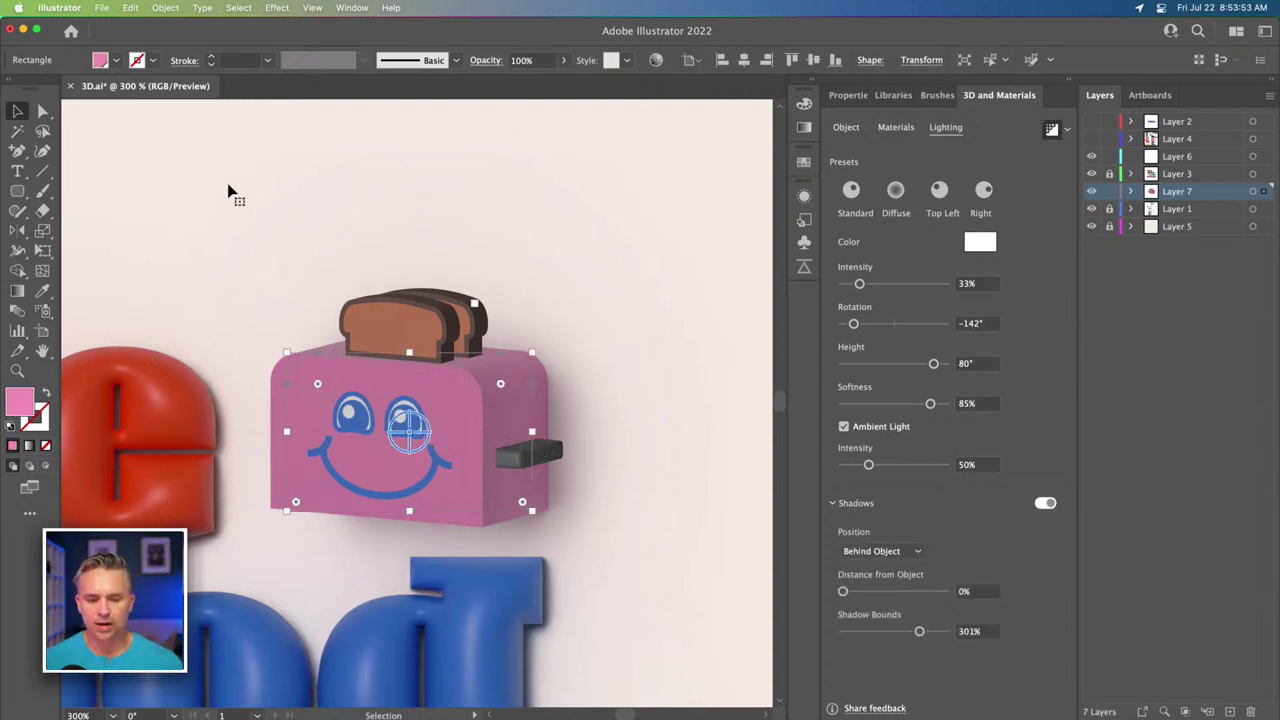
Review the whole lettering composition with the toaster and light bulb at 66.67% zoom, with nothing selected.
key("super+minus")
key("super+minus")
key("super+minus")
key("super+minus")
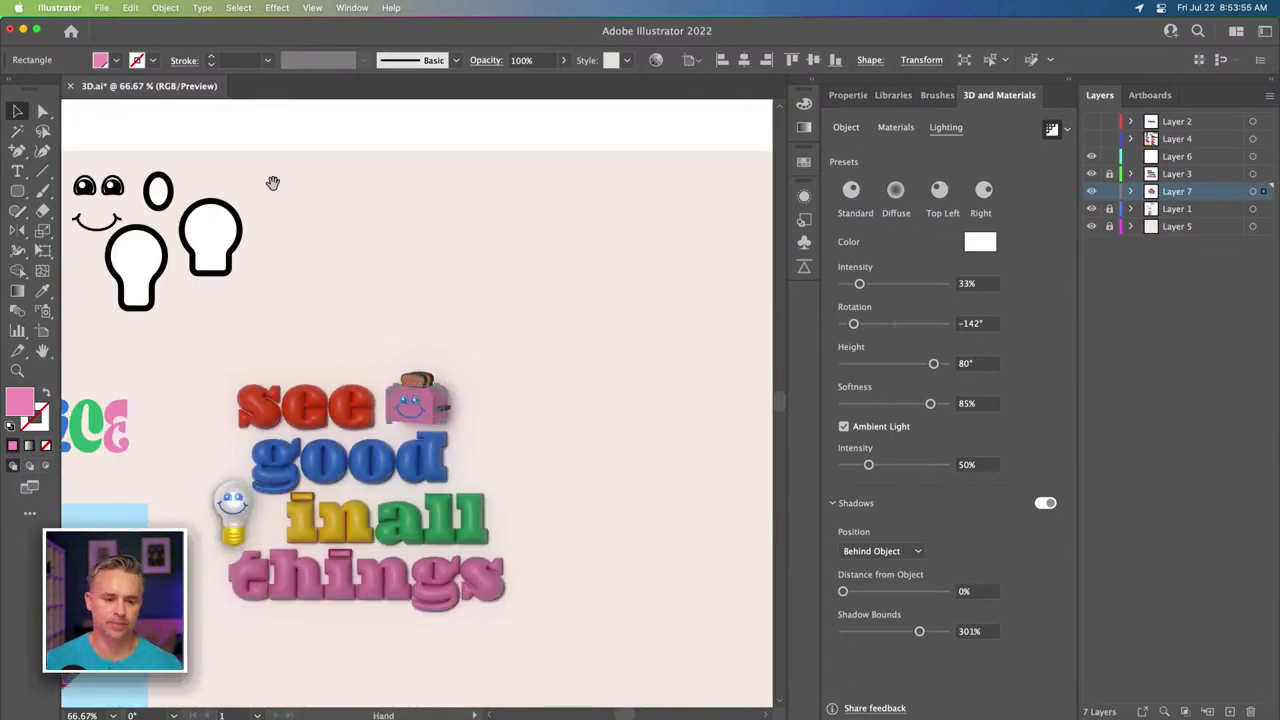
scroll(300, 195, "down", 5)
scroll(300, 195, "left", 5)
left_click(237, 275)
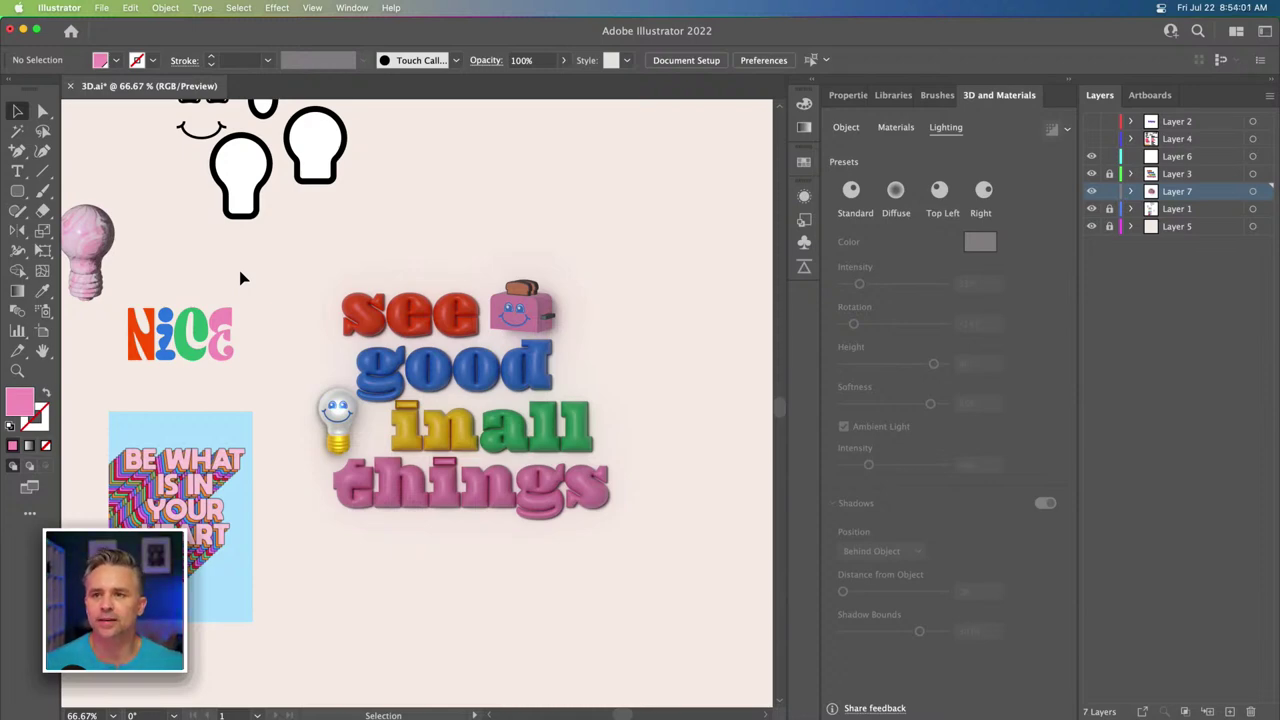
Draw a roughly square rounded rectangle in the empty area beside the toaster, using the current pink smiling-face 3D appearance.
left_click(17, 370)
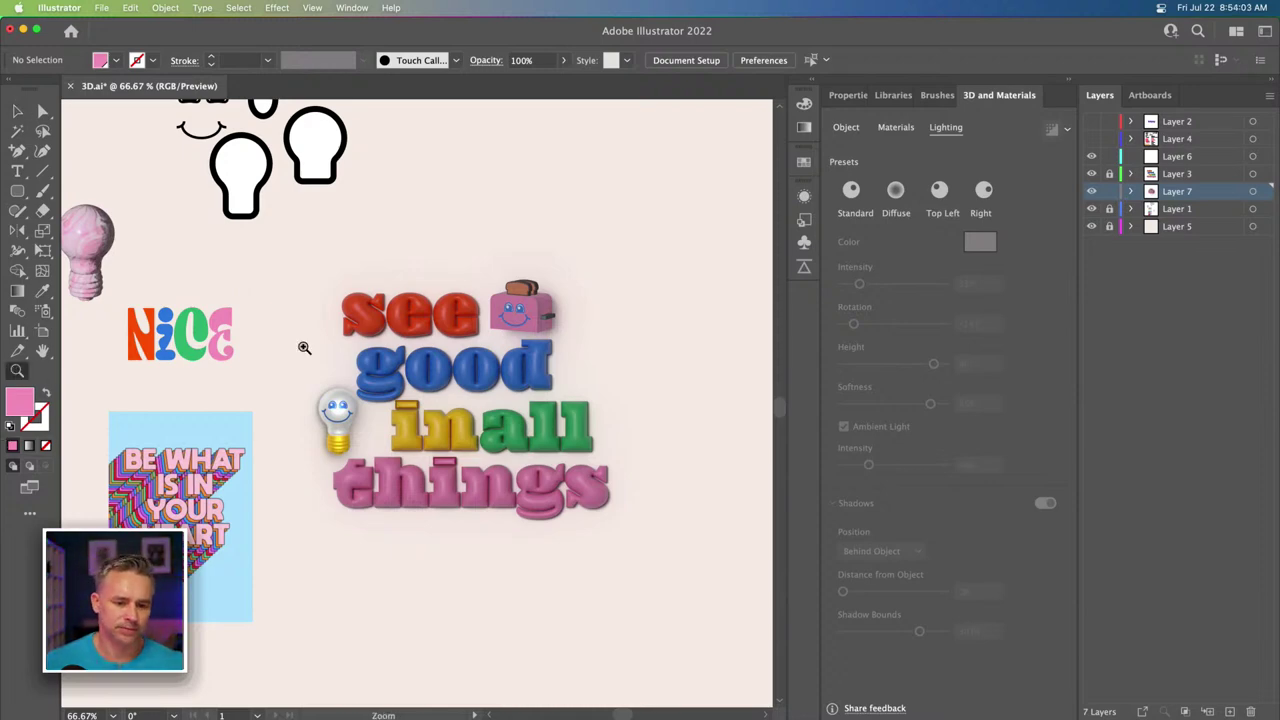
left_click_drag(300, 277, 241, 377)
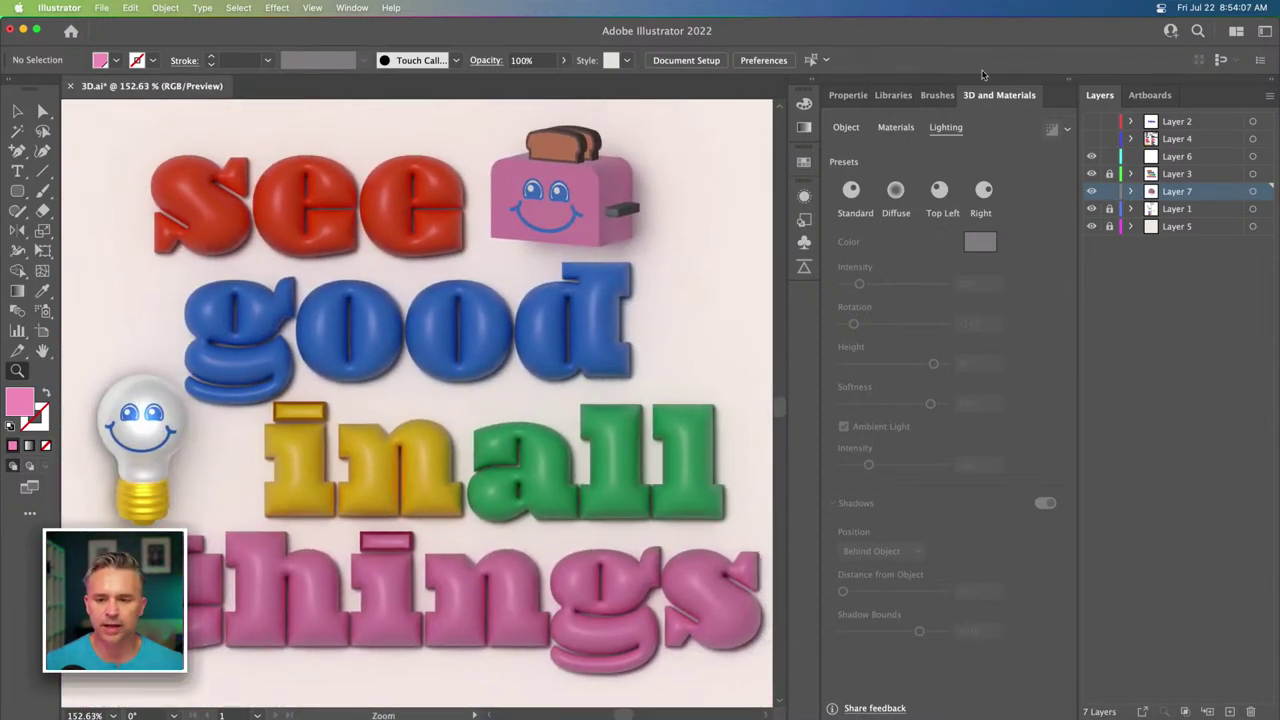
left_click(1074, 81)
left_click_drag(700, 258, 661, 280)
left_click_drag(17, 190, 126, 210)
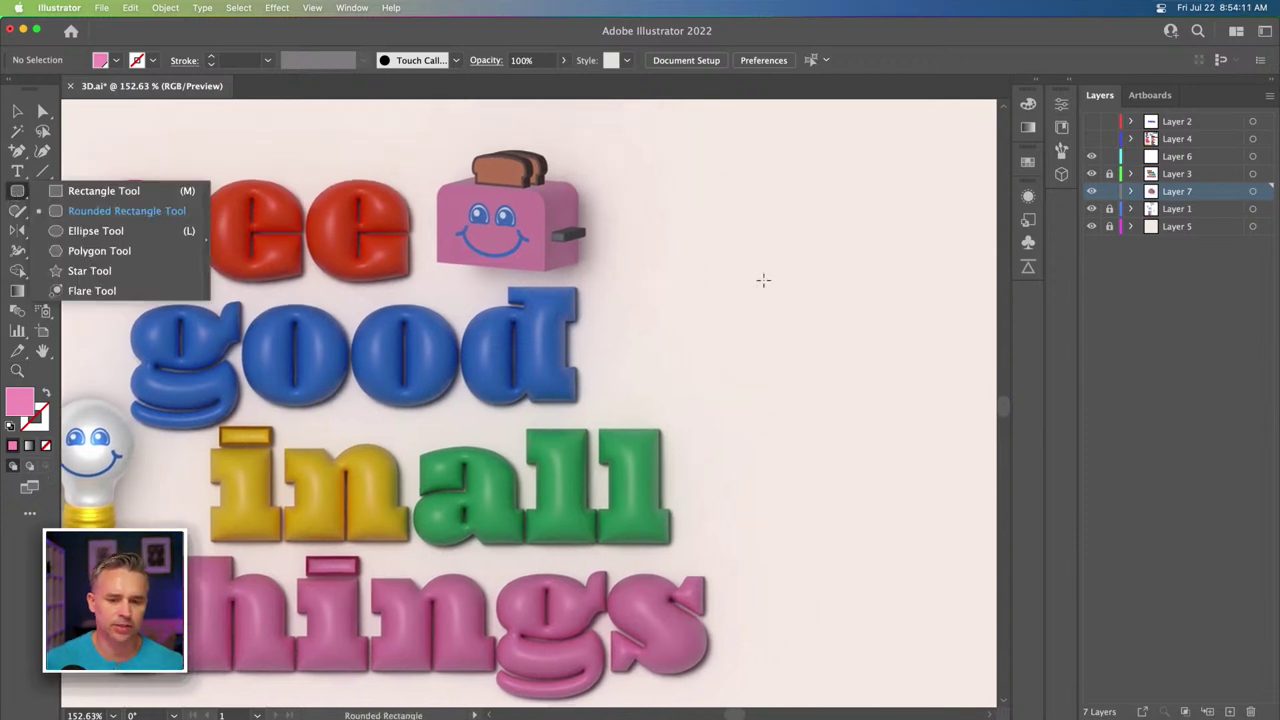
left_click(731, 162)
left_click(812, 540)
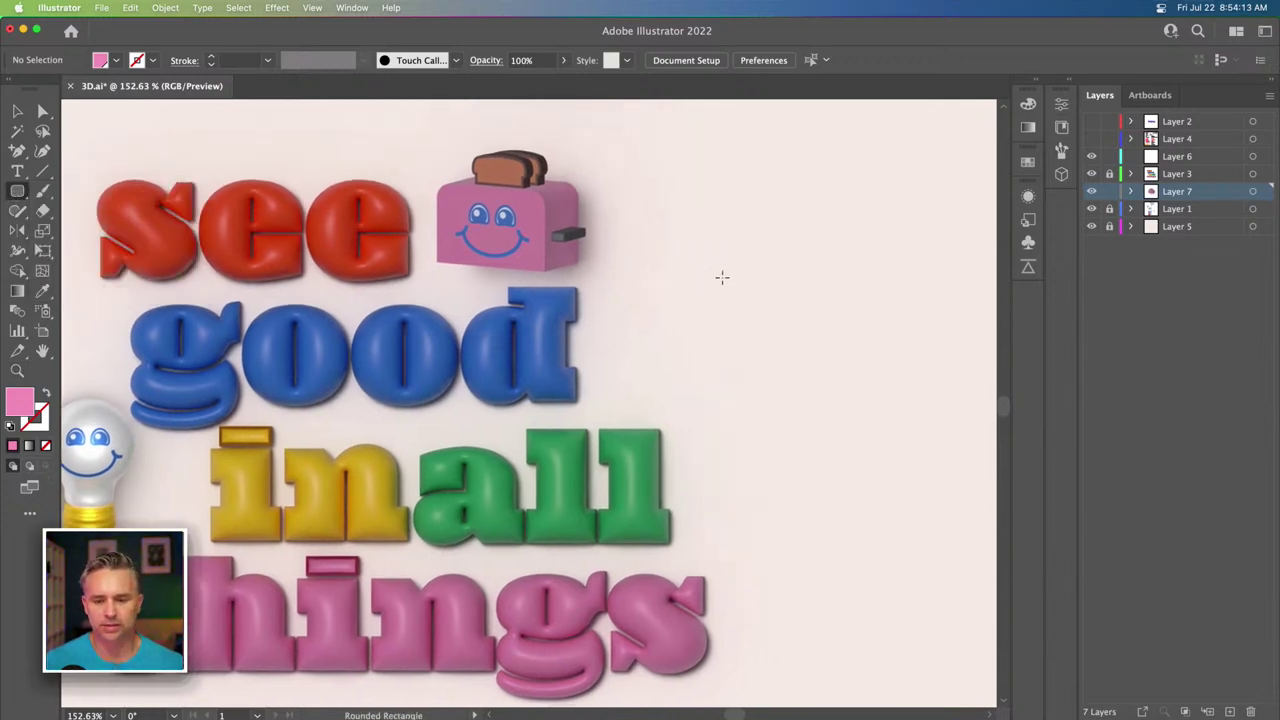
left_click_drag(732, 216, 881, 357)
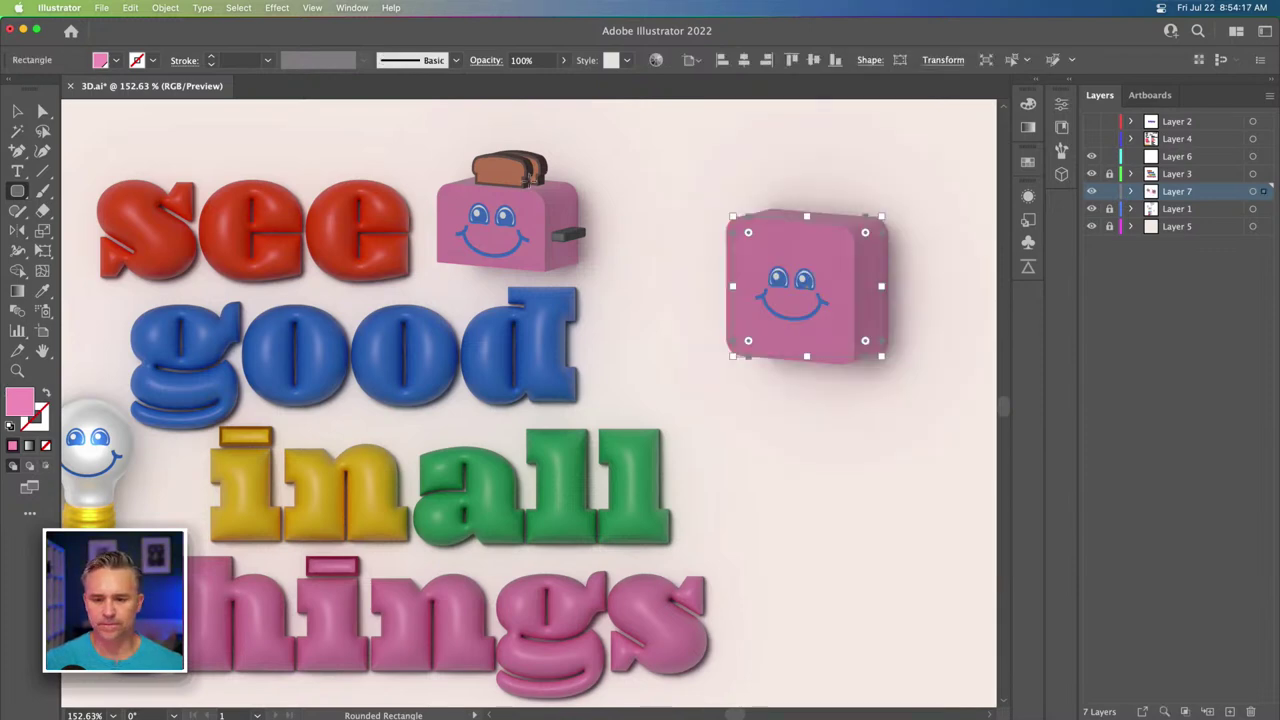
left_click_drag(686, 233, 666, 211)
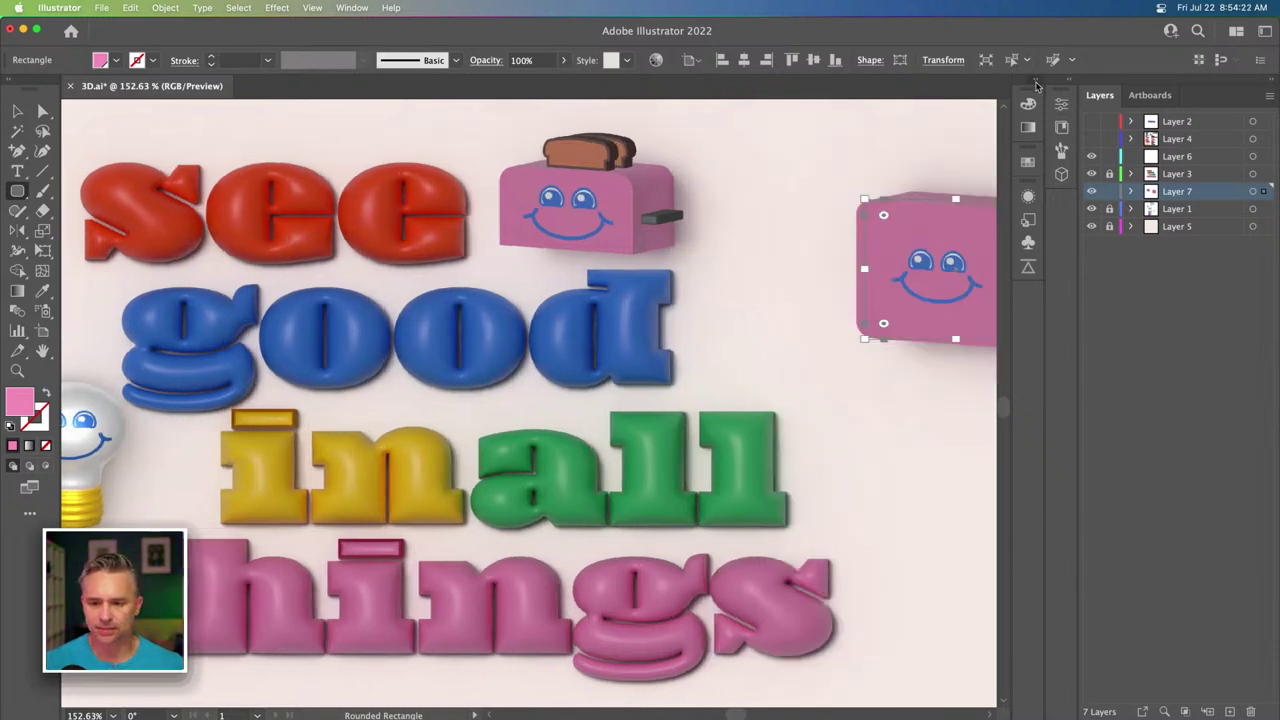
Turn on the bevel for the new extruded rounded rectangle and choose the Round bevel shape.
left_click(1034, 84)
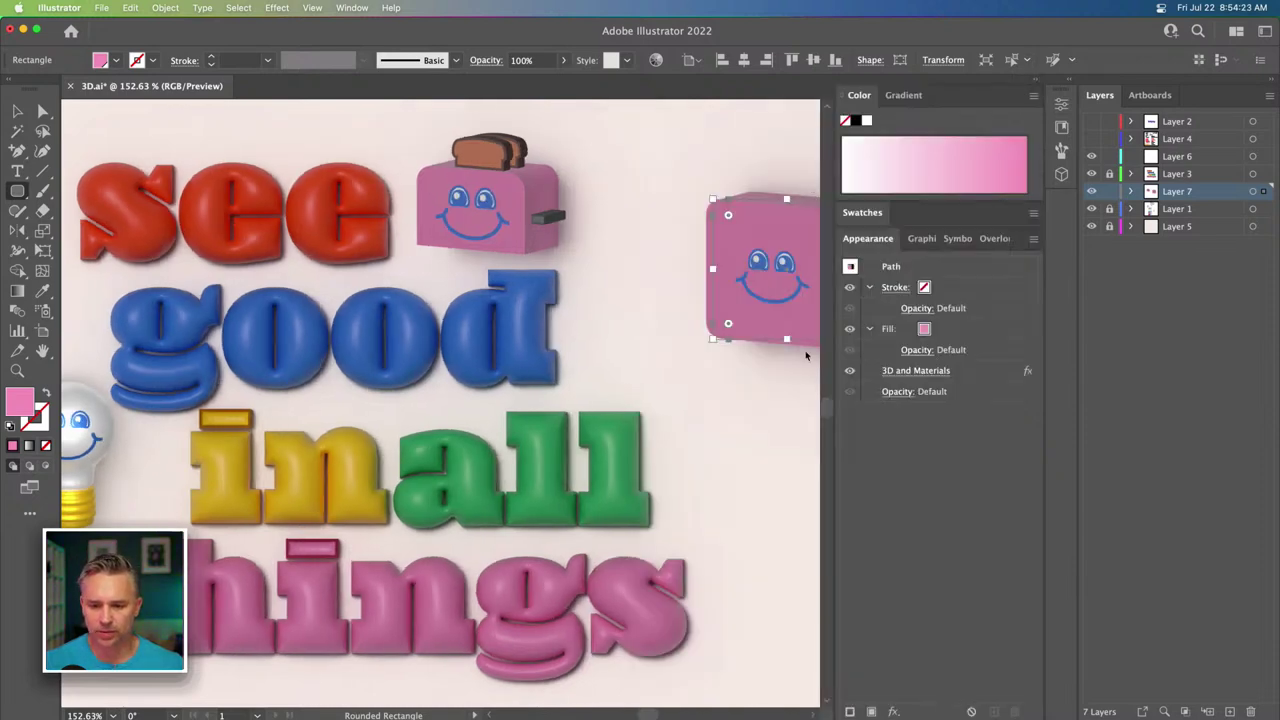
left_click(1038, 84)
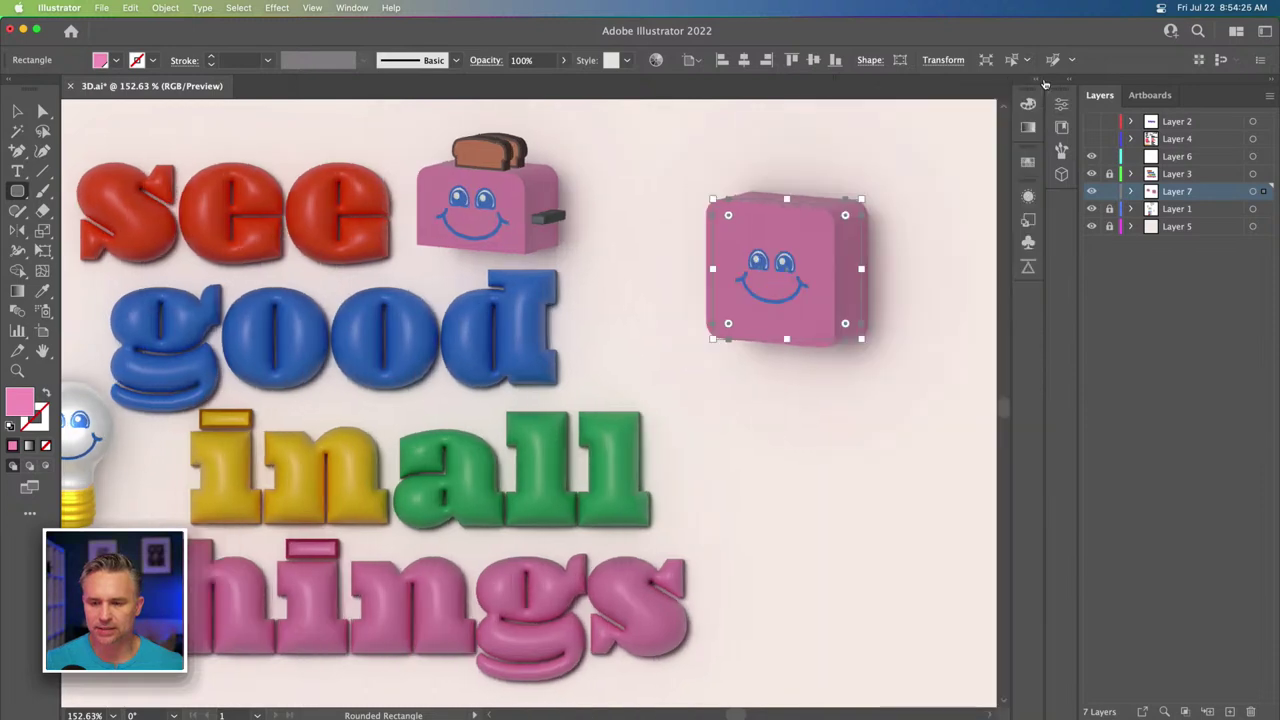
left_click(1068, 86)
left_click(846, 127)
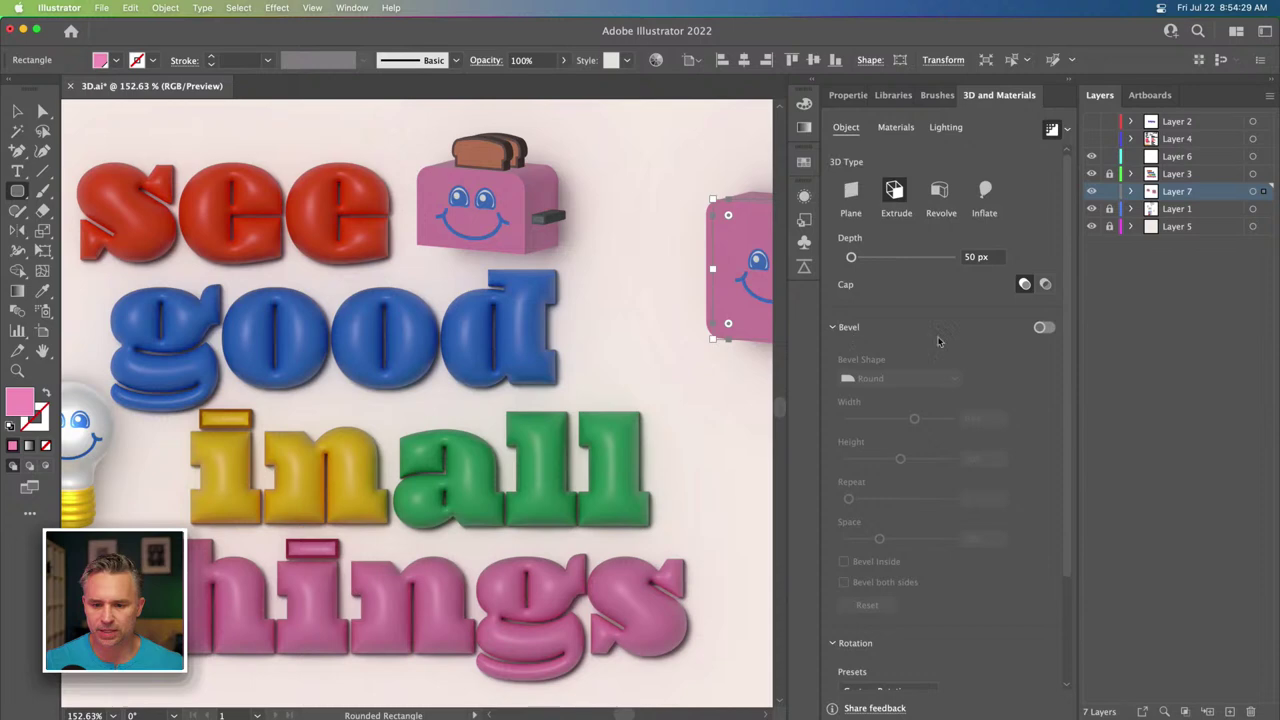
left_click(1040, 328)
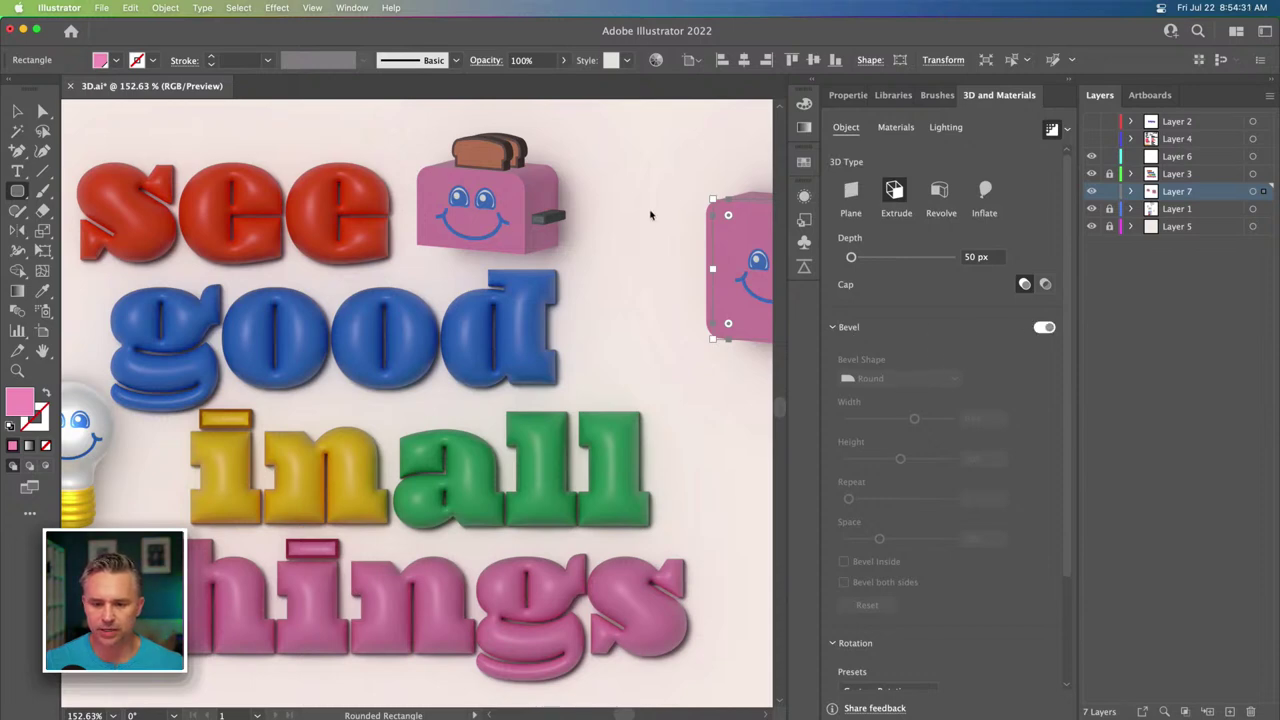
left_click_drag(609, 191, 473, 202)
left_click(918, 380)
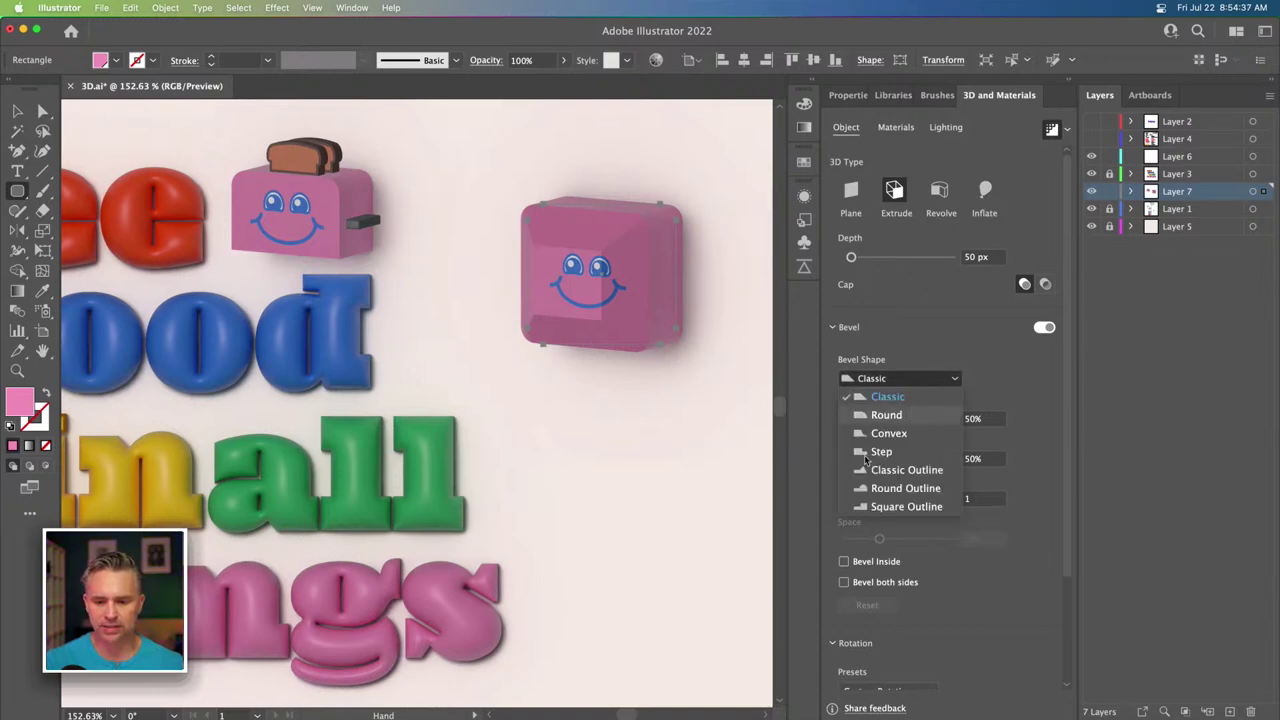
left_click(886, 415)
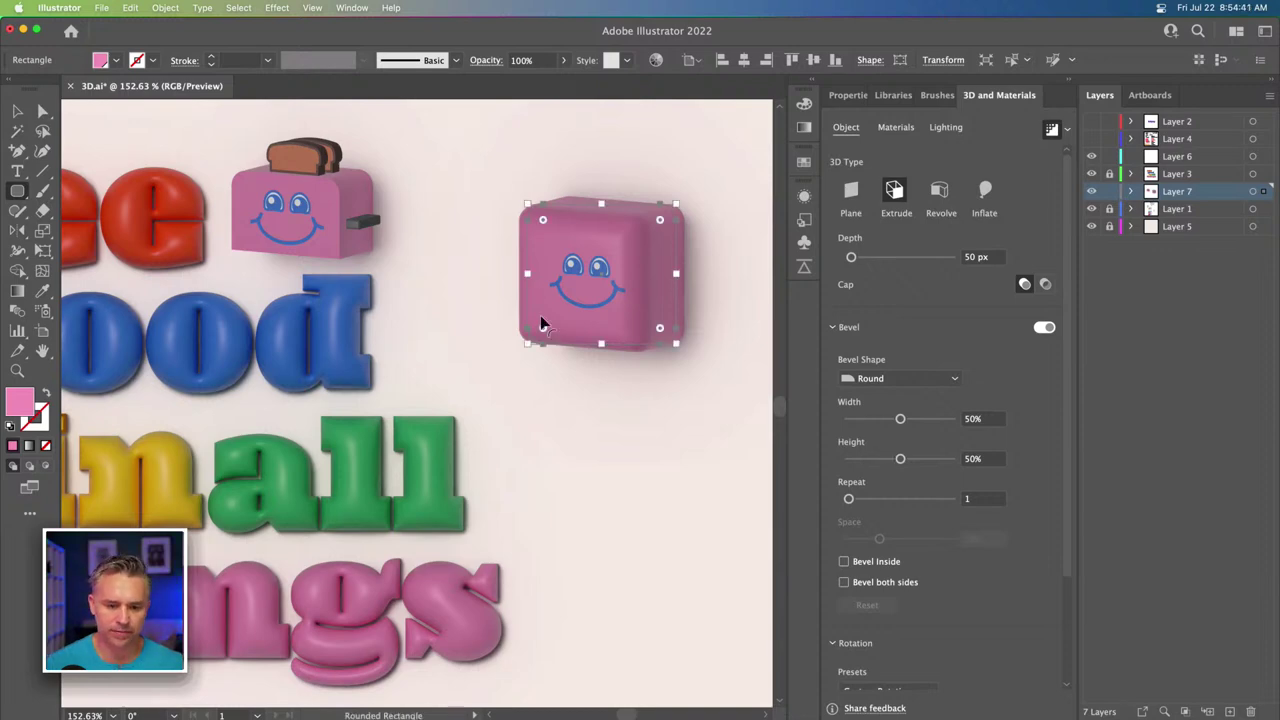
Round the corners of the new pink block further and set its bevel width to 73%.
key("super+h")
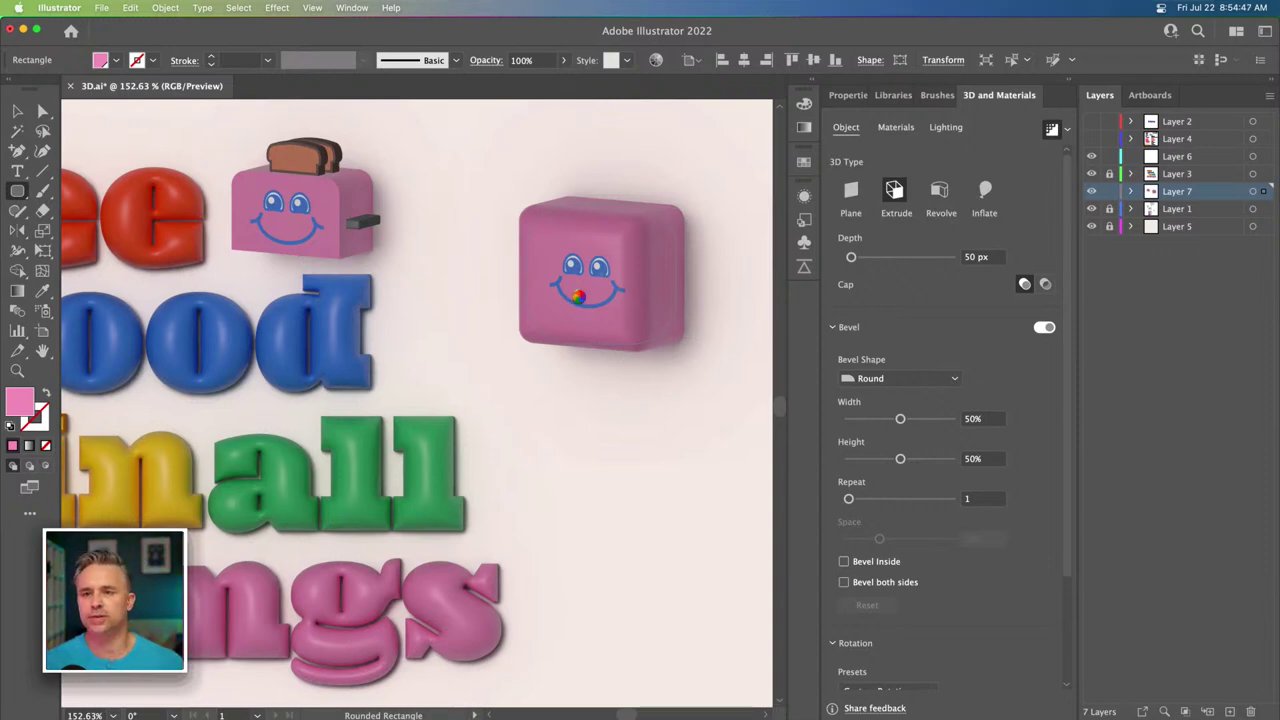
left_click_drag(578, 300, 580, 300)
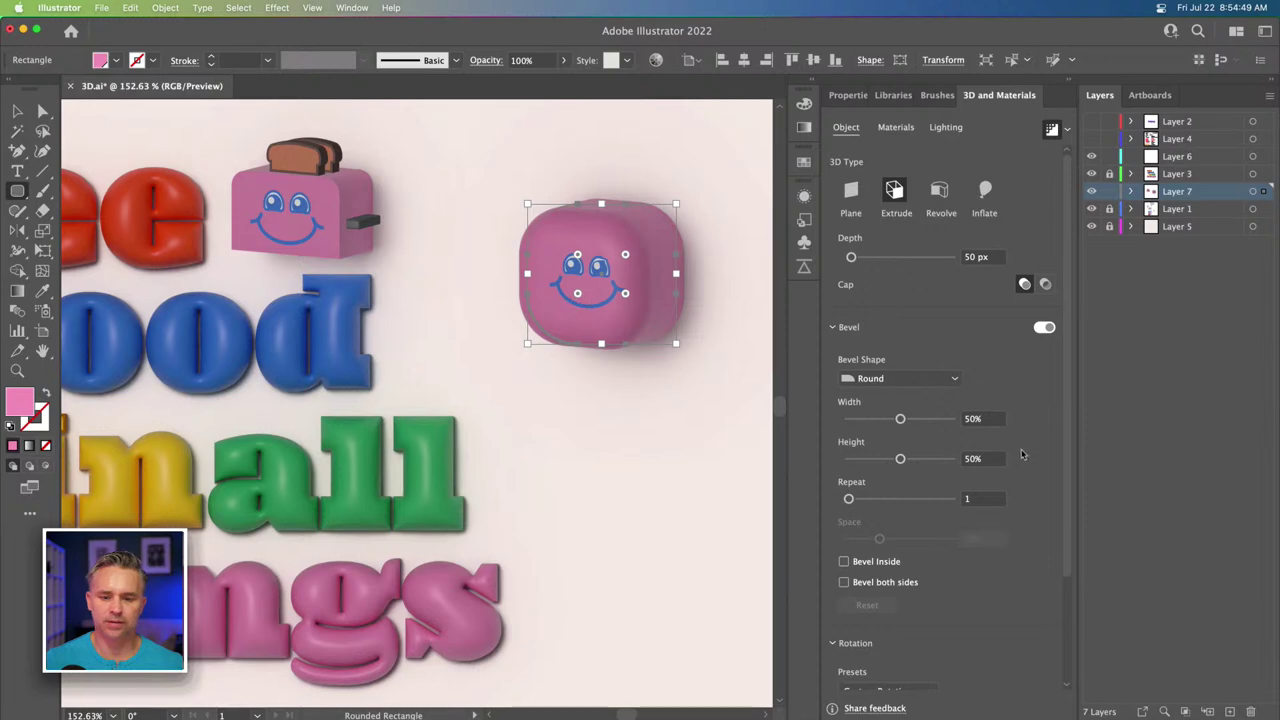
left_click(924, 420)
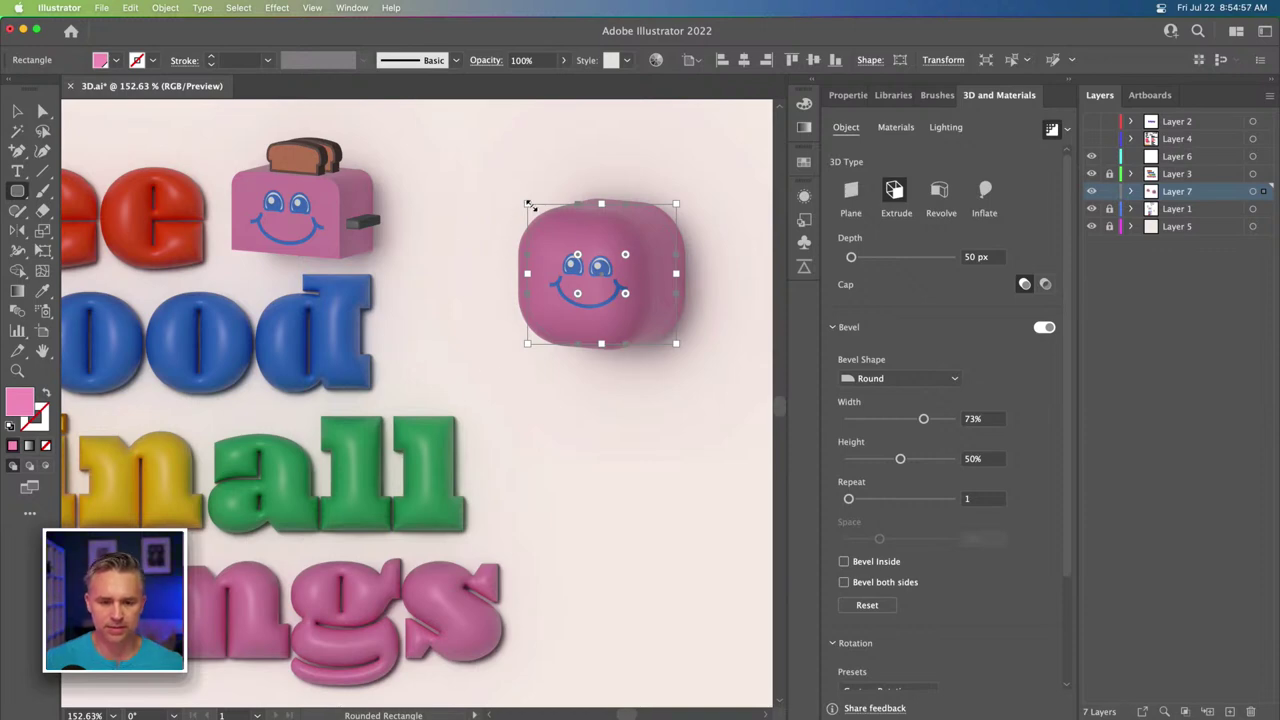
left_click(16, 108)
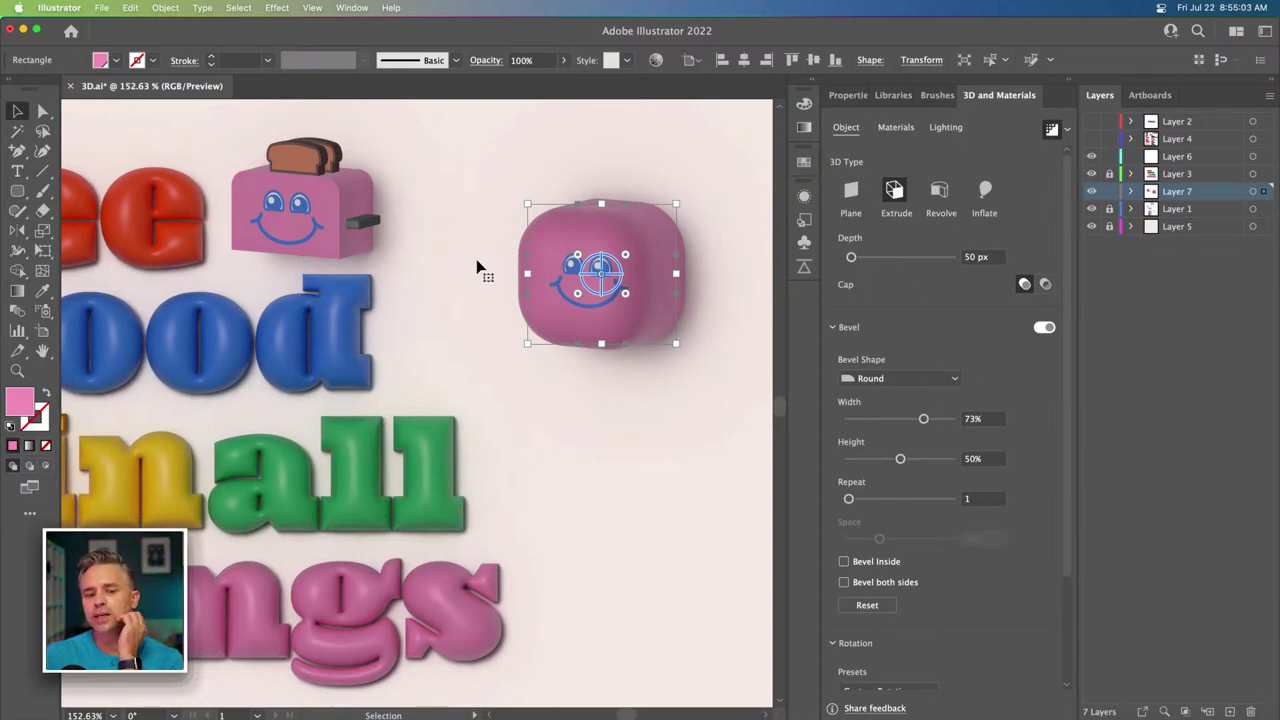
left_click(650, 482)
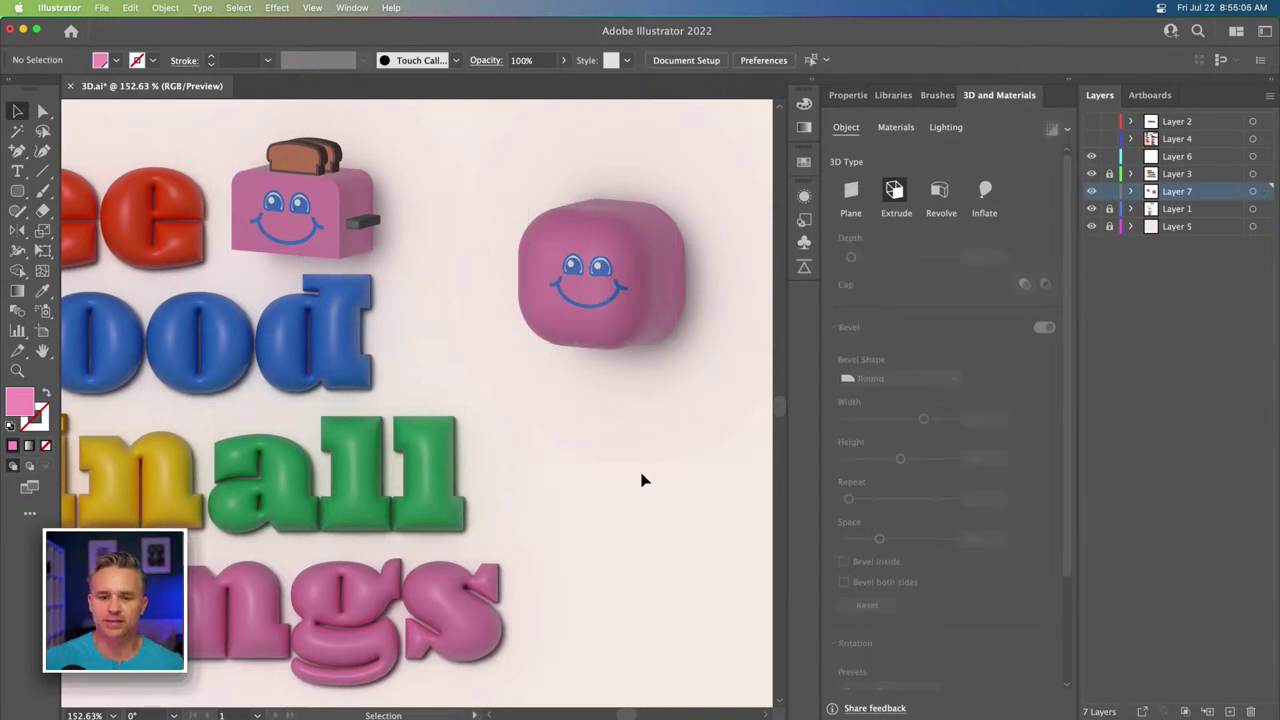
Change the fill of the rounded smiling block to yellow.
left_click(549, 301)
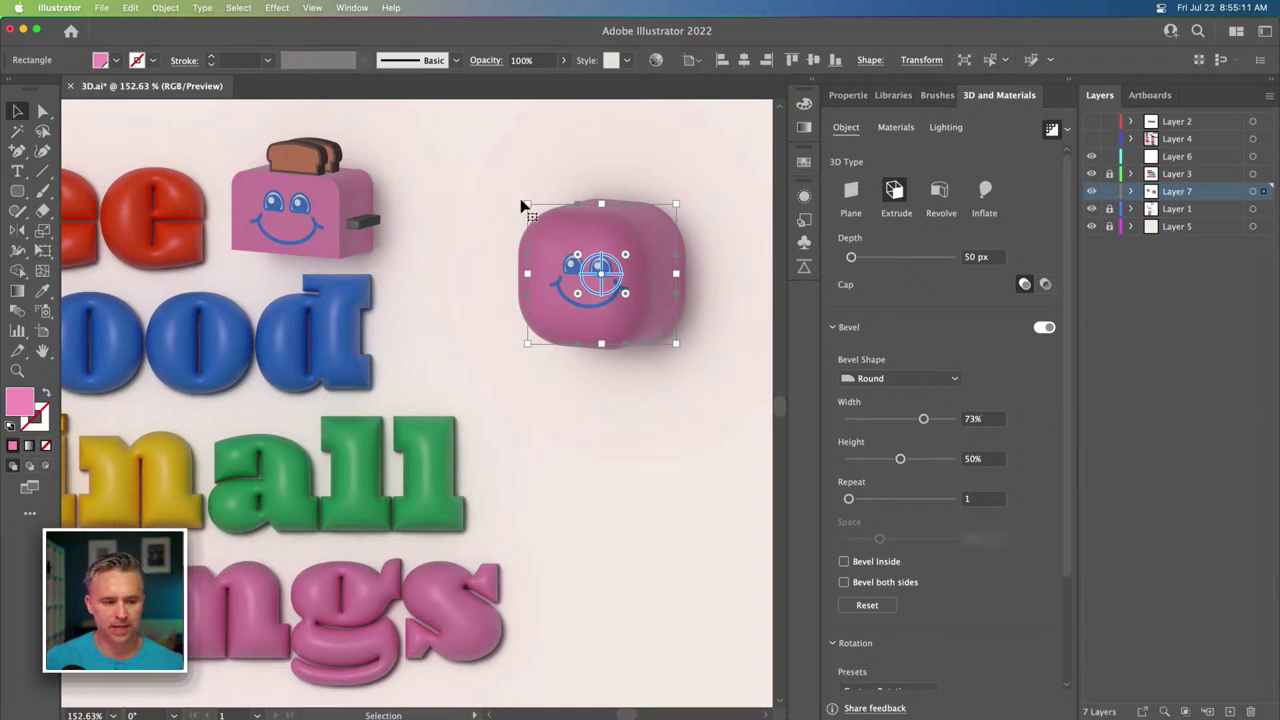
left_click(813, 83)
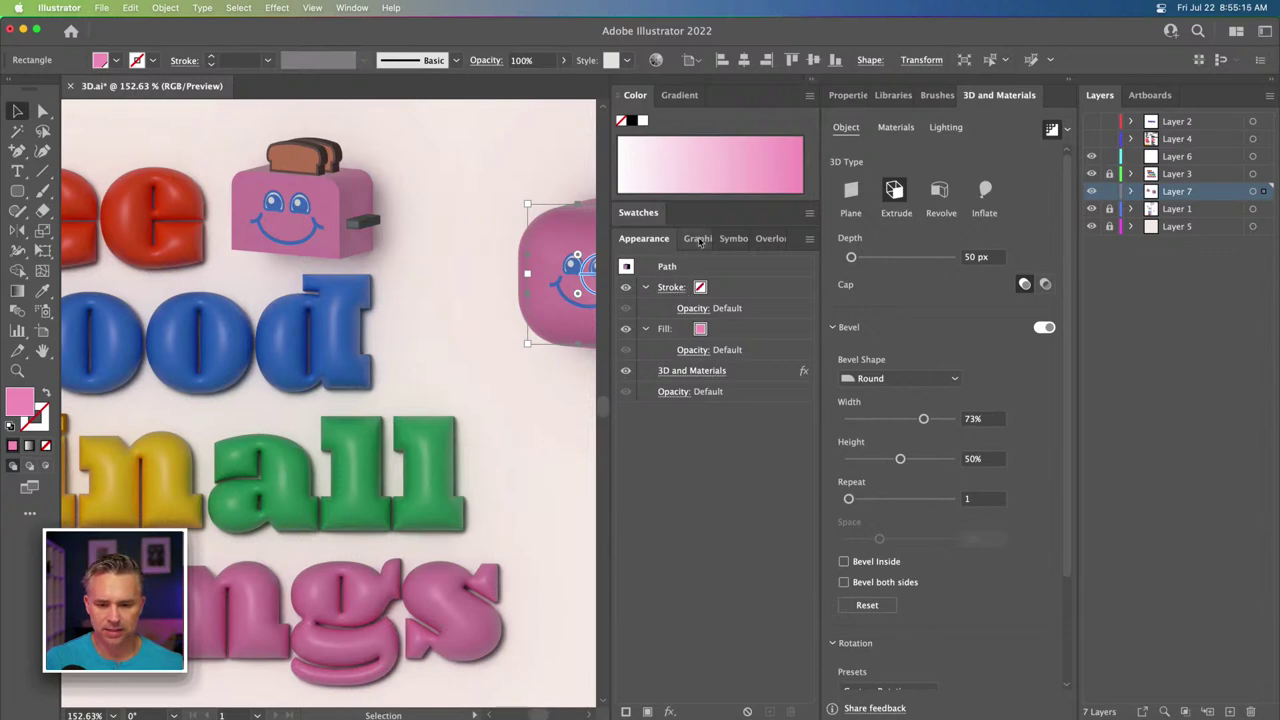
left_click(703, 332)
left_click(713, 330)
scroll(645, 400, "down", 3)
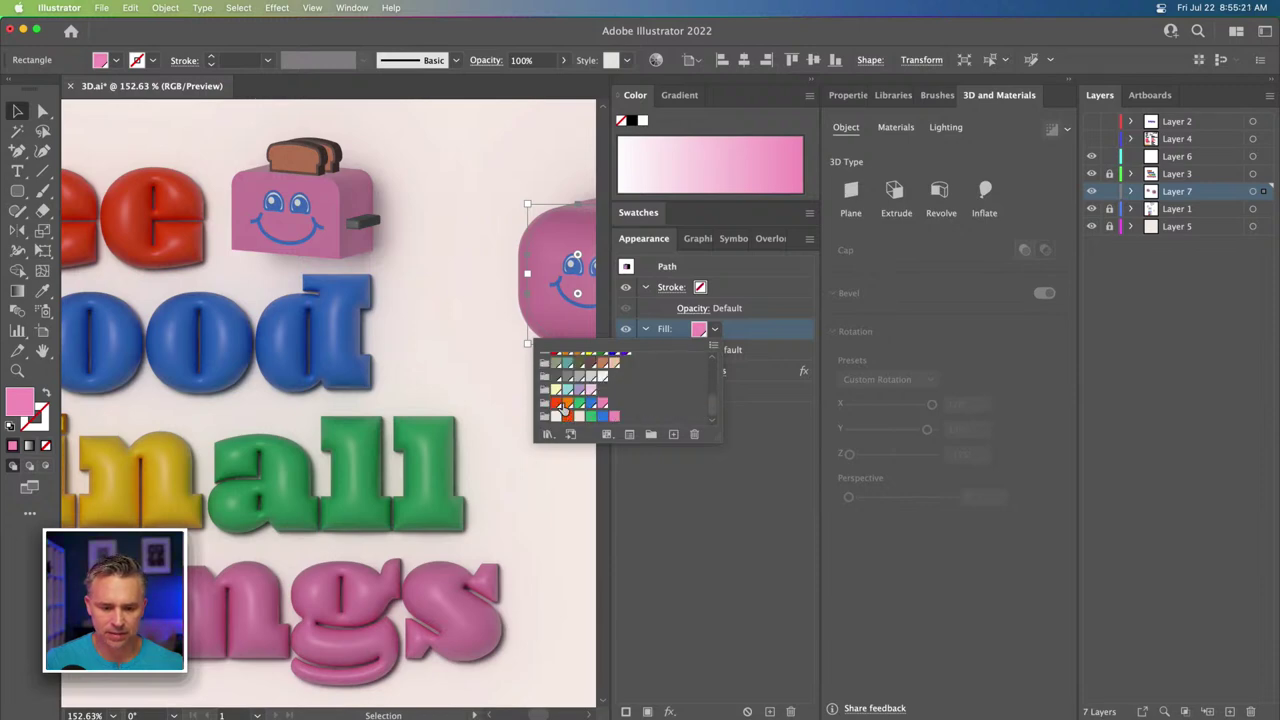
scroll(566, 406, "up", 3)
left_click(579, 359)
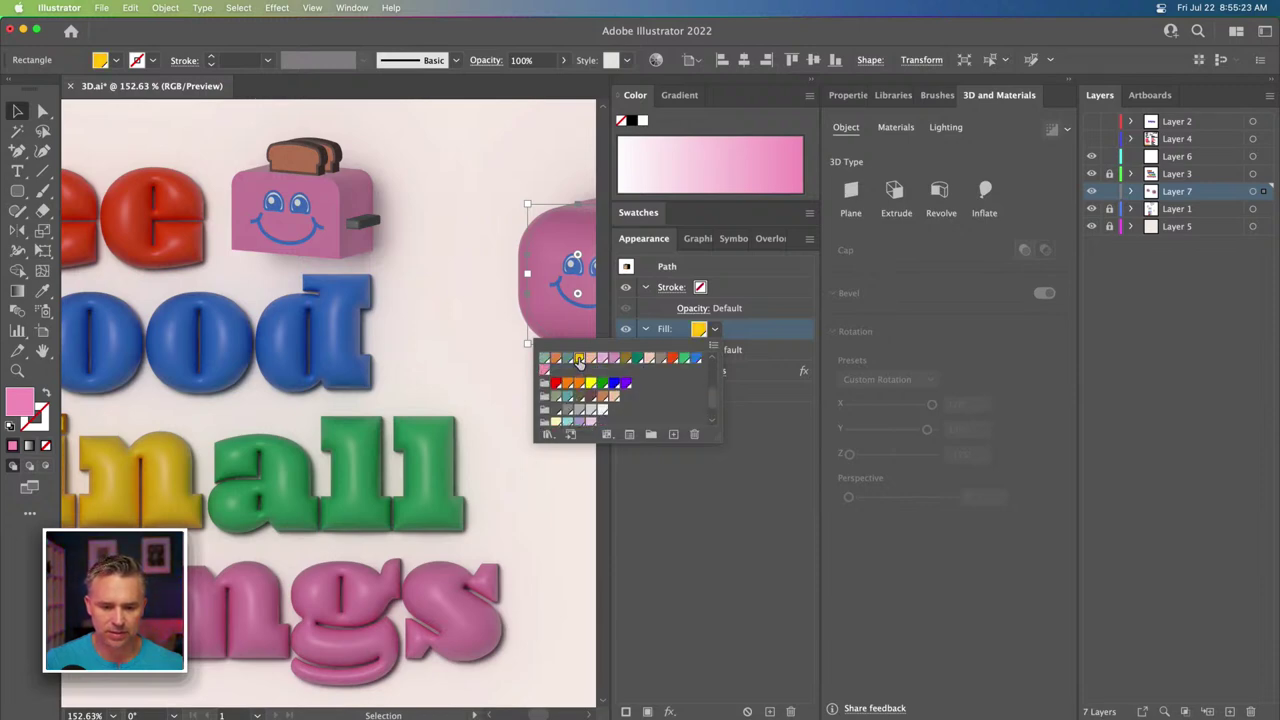
left_click(690, 497)
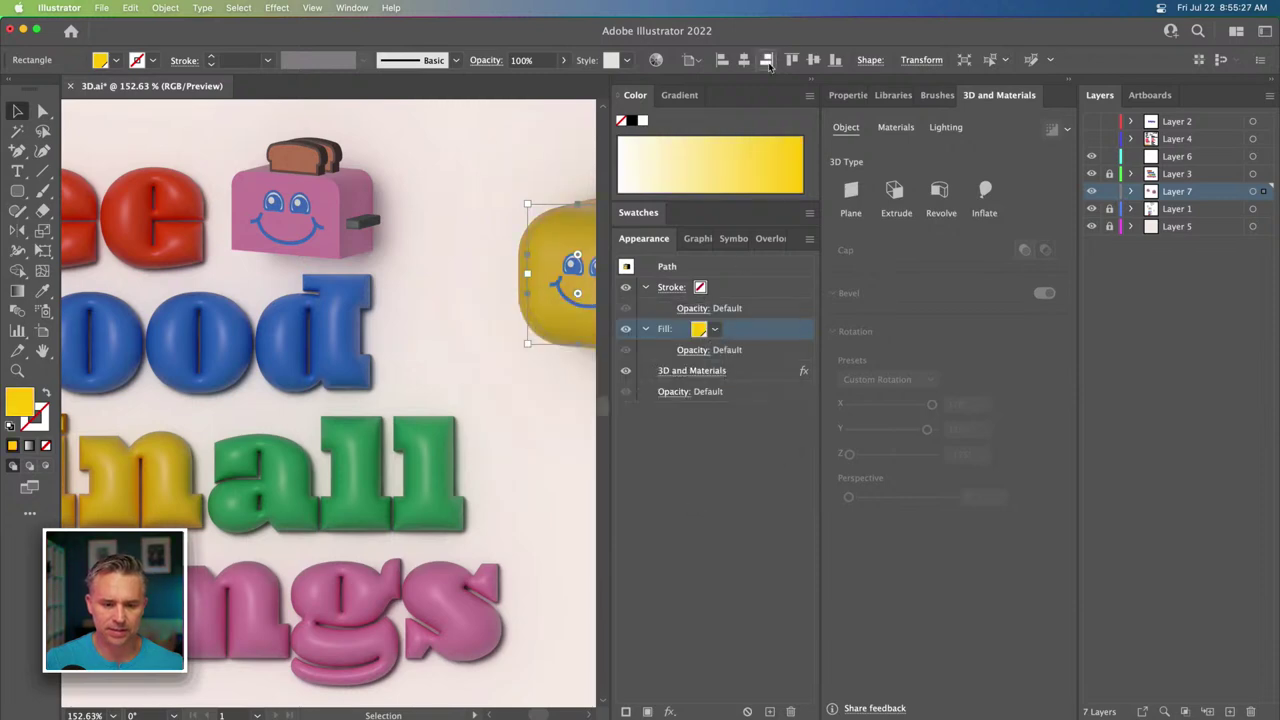
left_click(815, 80)
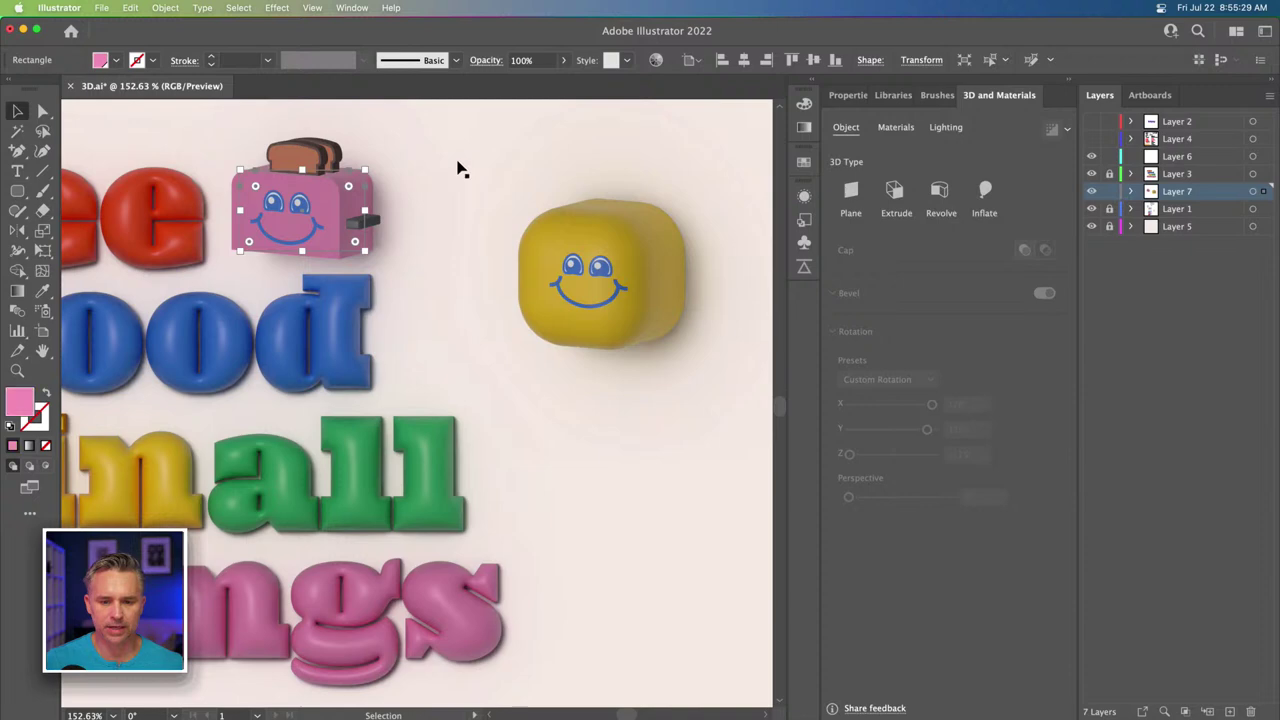
Scale the yellow smiling block down to roughly letter height and place it just after the word "good".
left_click_drag(454, 222, 578, 262)
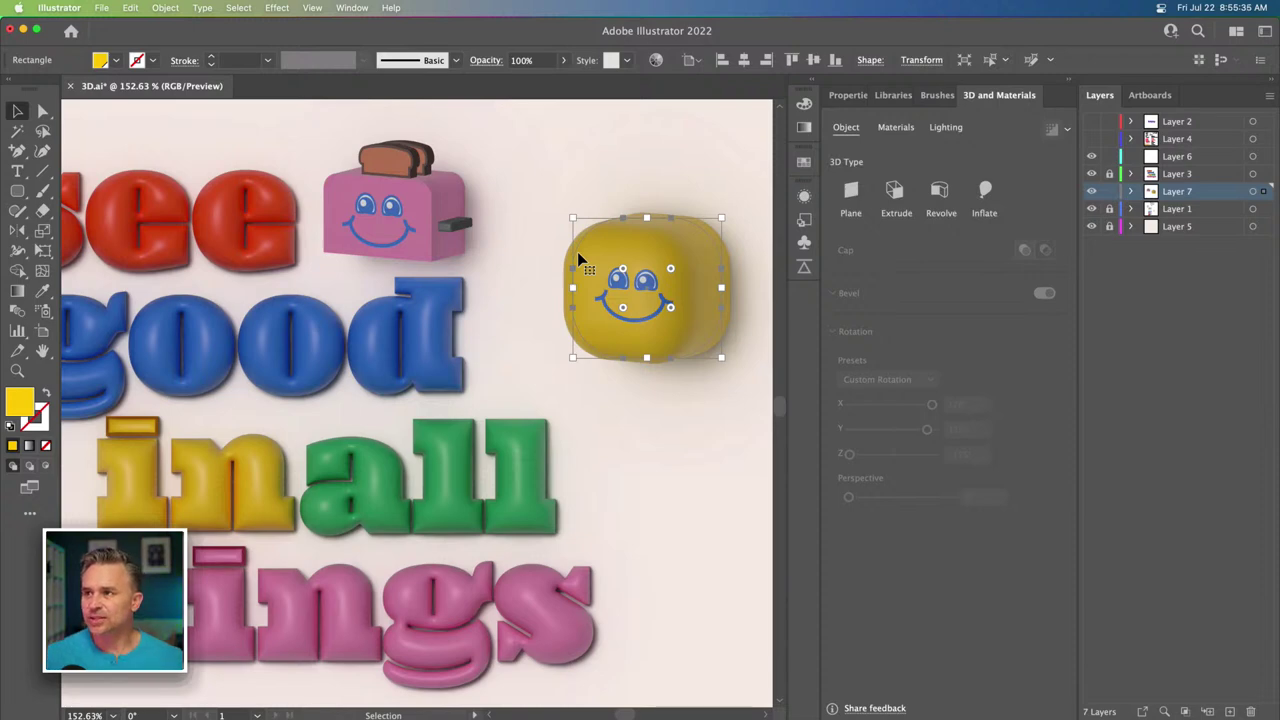
left_click_drag(539, 205, 571, 209)
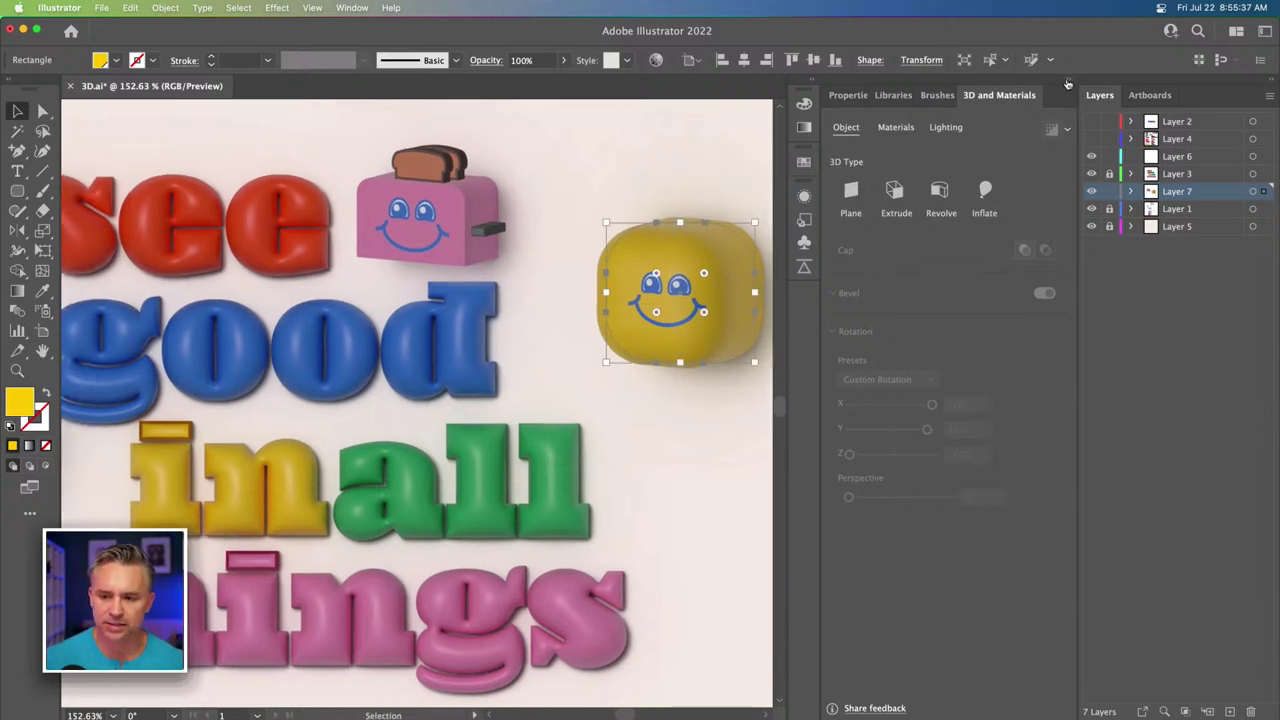
left_click(1068, 83)
key("super+1")
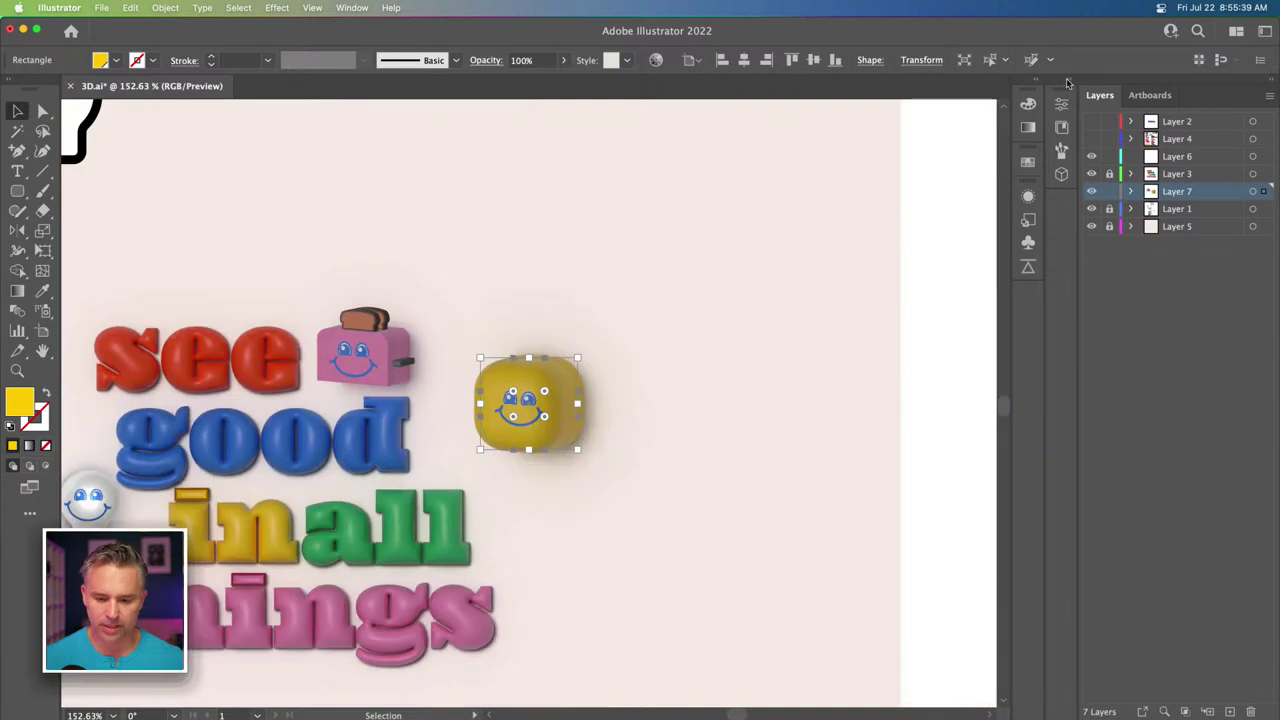
key("shift+super+a")
left_click_drag(366, 353, 606, 256)
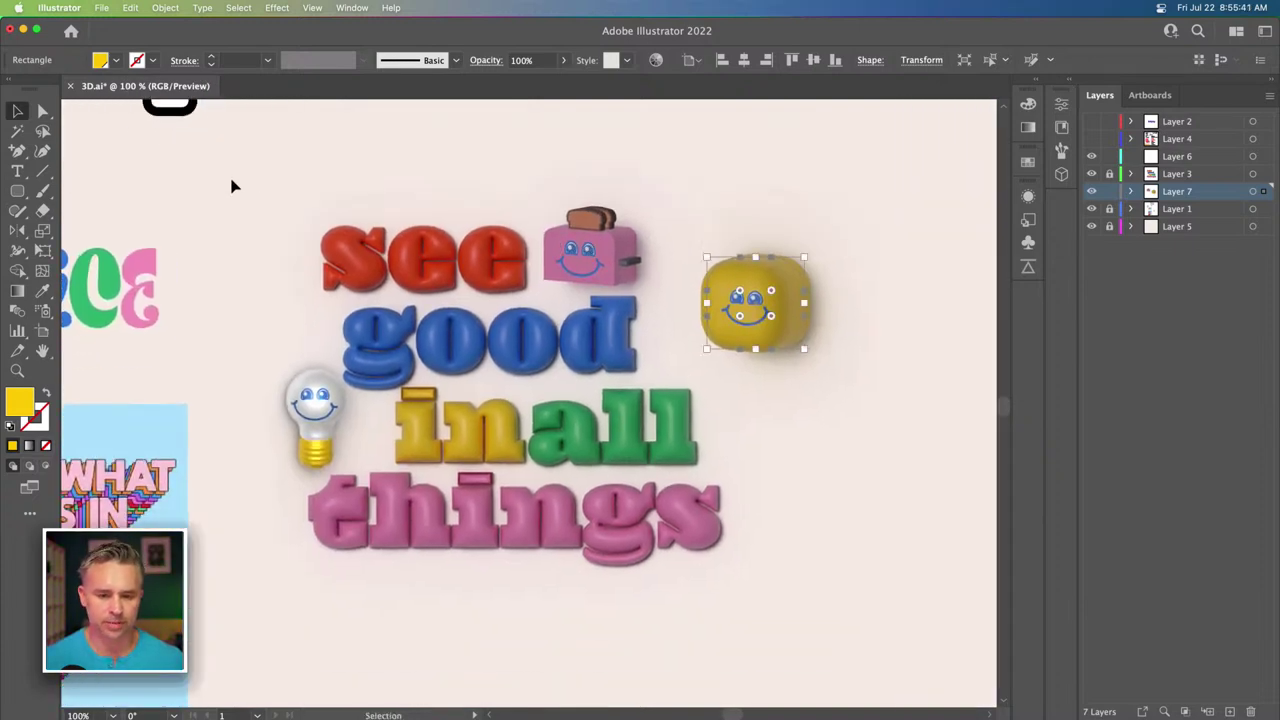
left_click(249, 183)
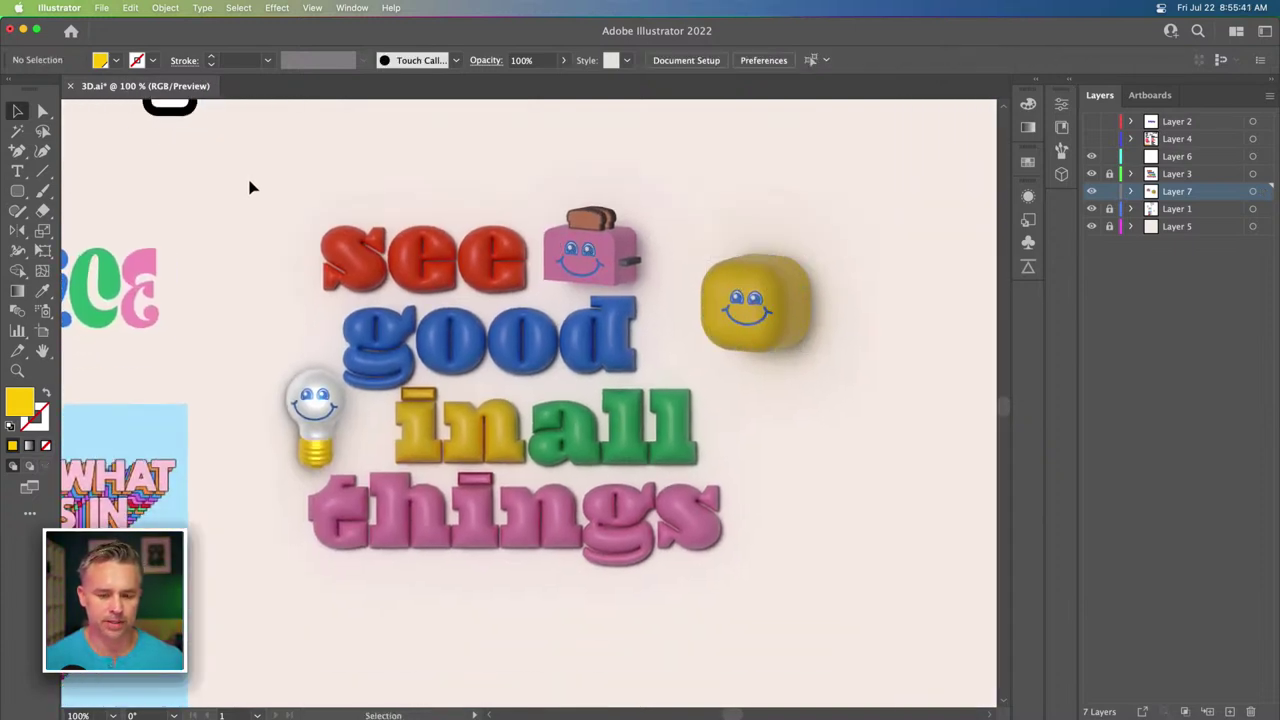
left_click(714, 267)
left_click_drag(750, 272, 771, 191)
left_click(768, 241)
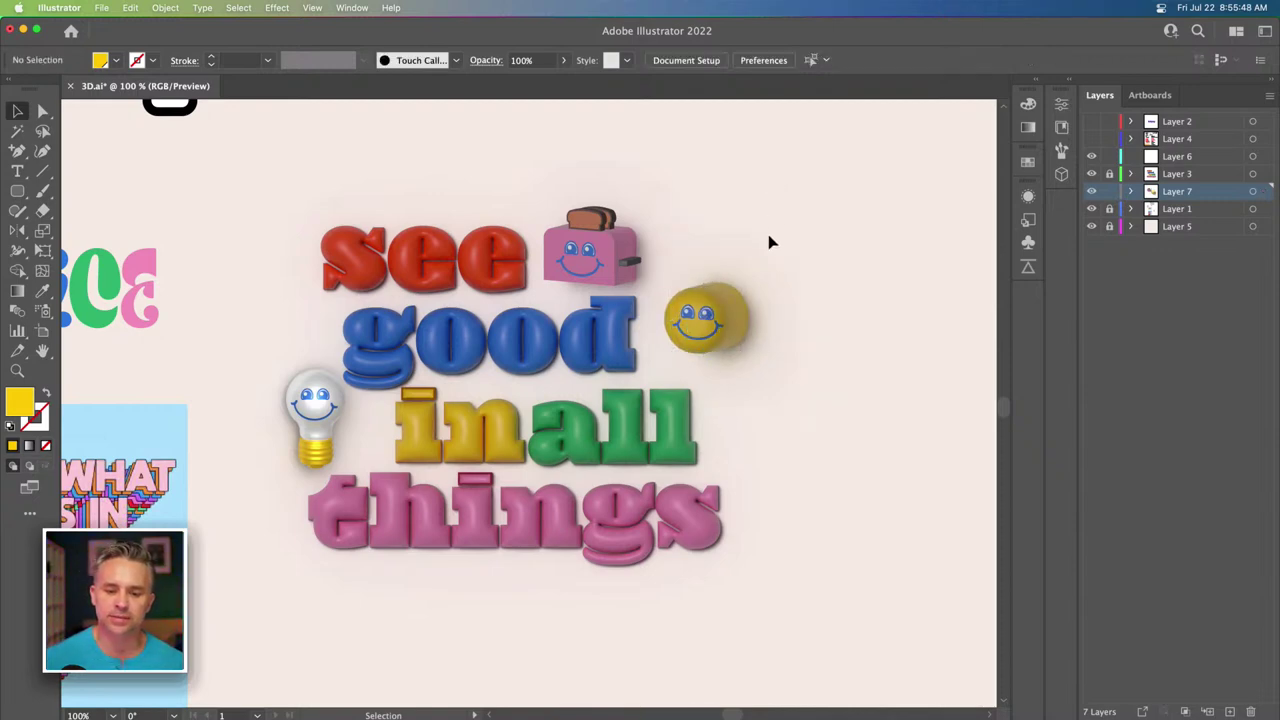
left_click(683, 333)
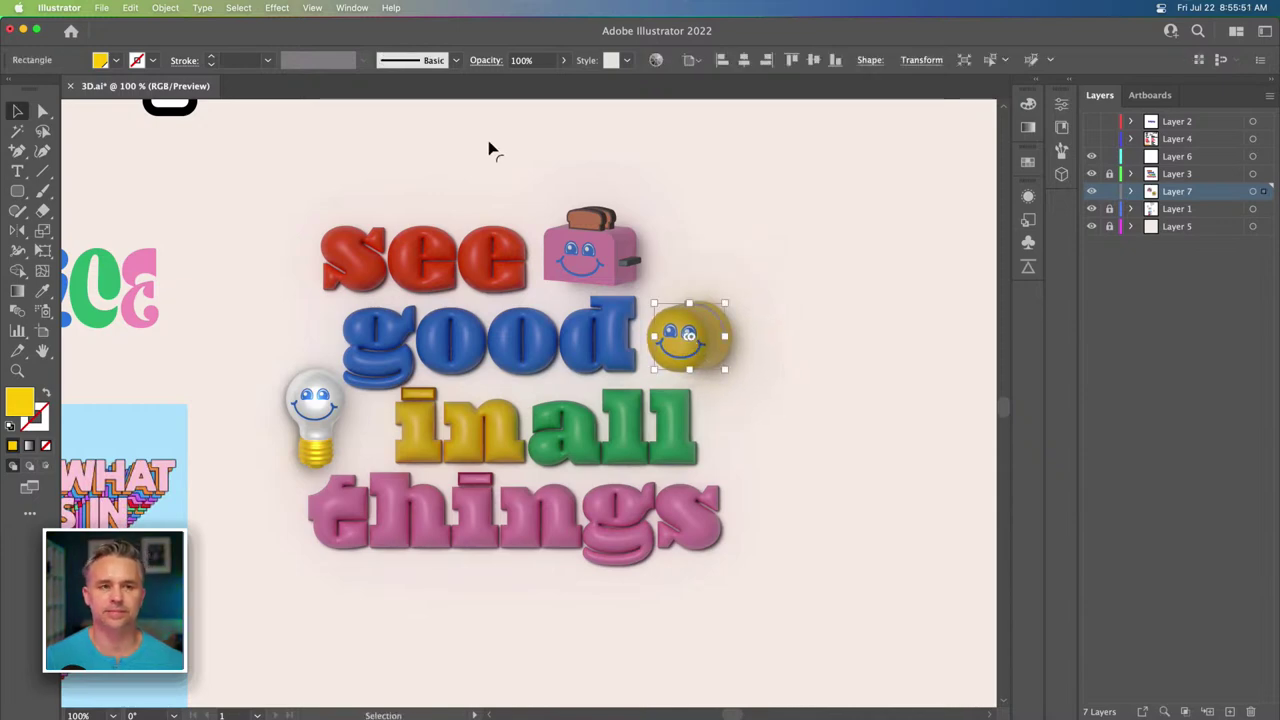
left_click(266, 188)
Examine the yellow smiling block within the composition at 150% zoom and check its 3D object and material settings.
key("super+equal")
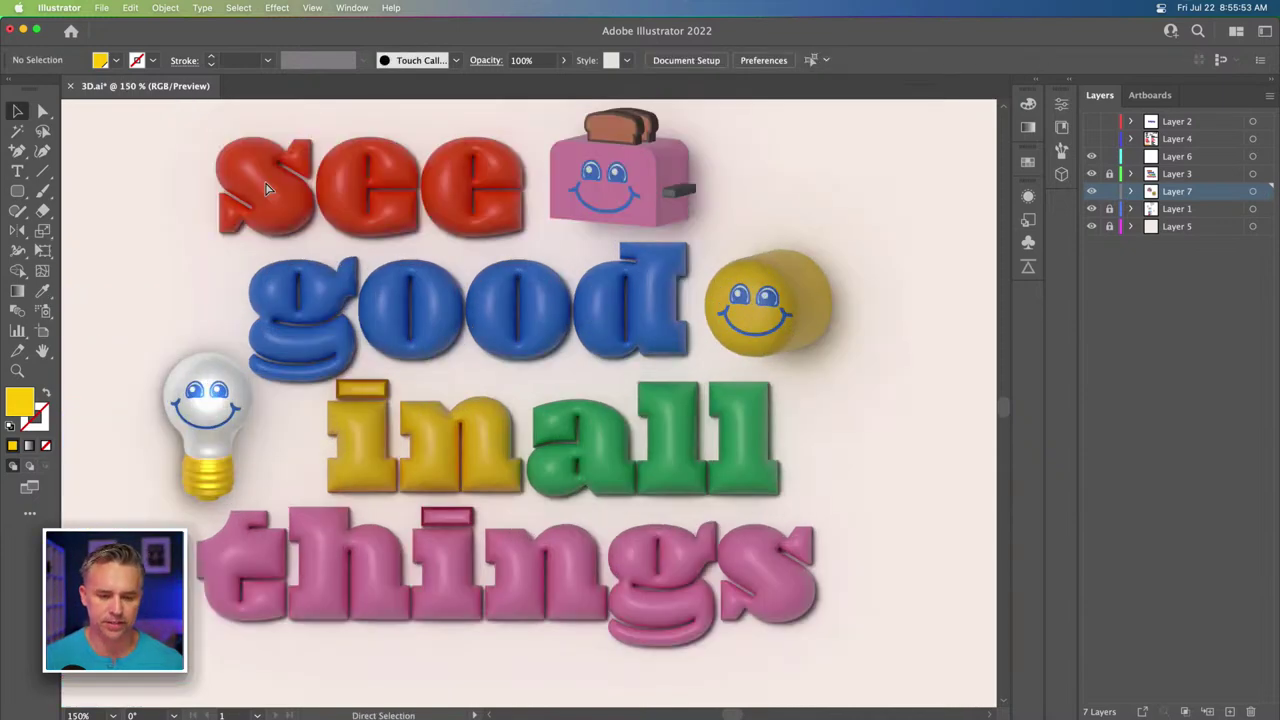
left_click_drag(263, 190, 277, 218)
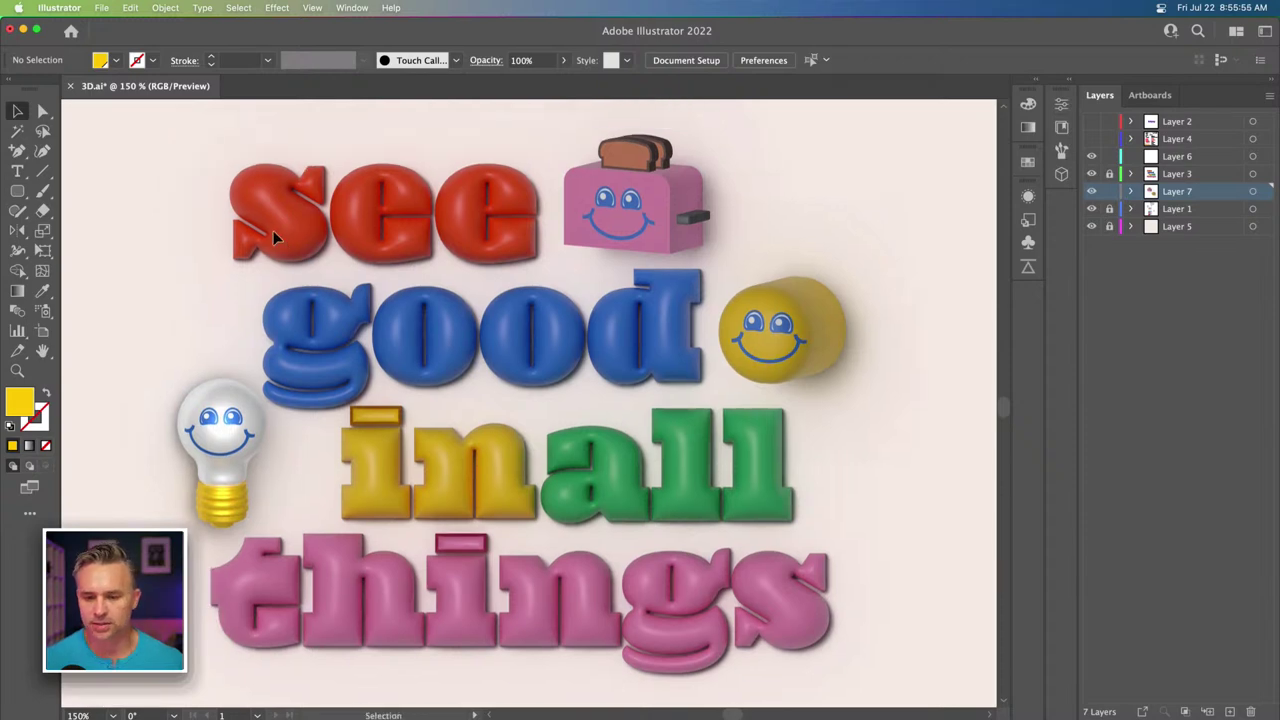
left_click(789, 293)
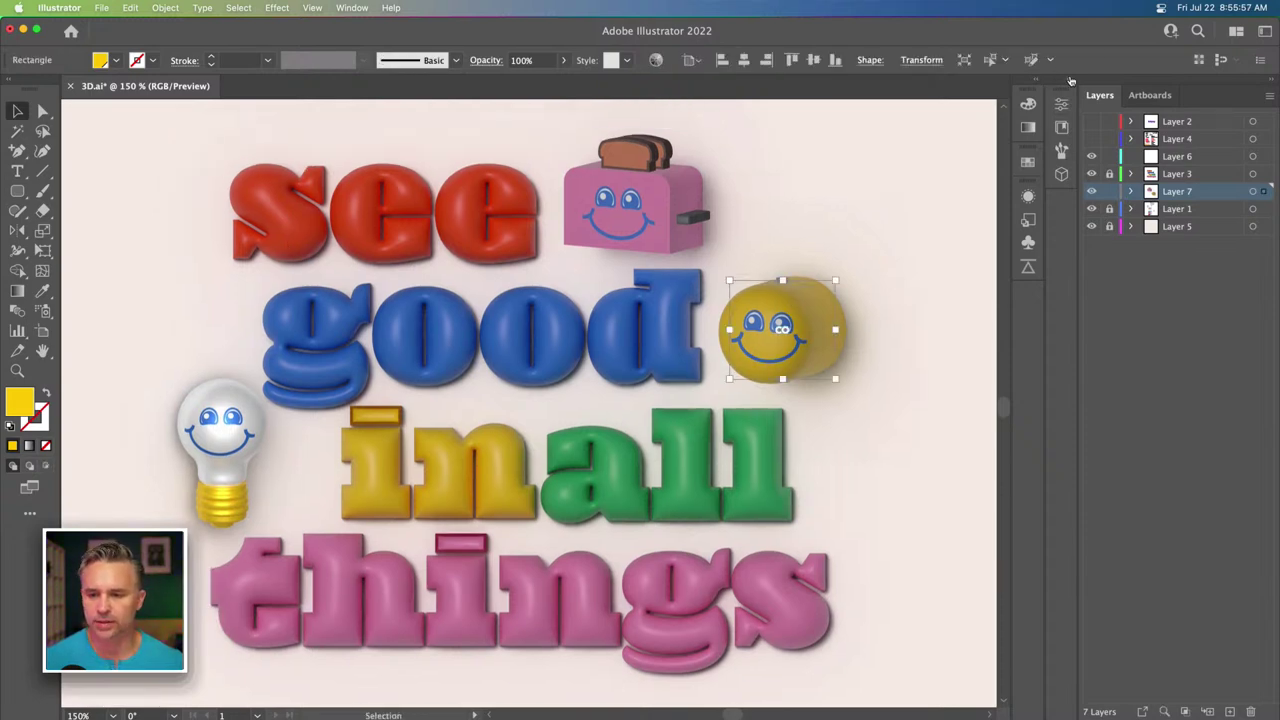
left_click(1073, 80)
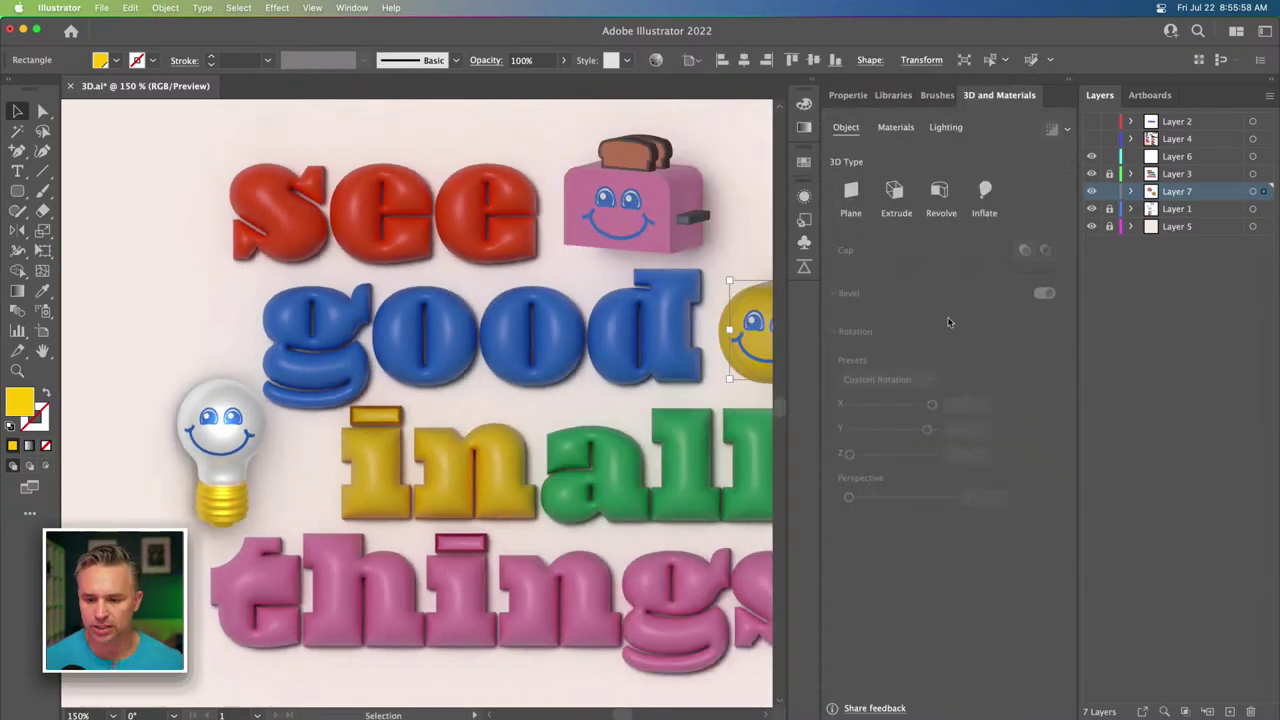
left_click(886, 128)
left_click(846, 128)
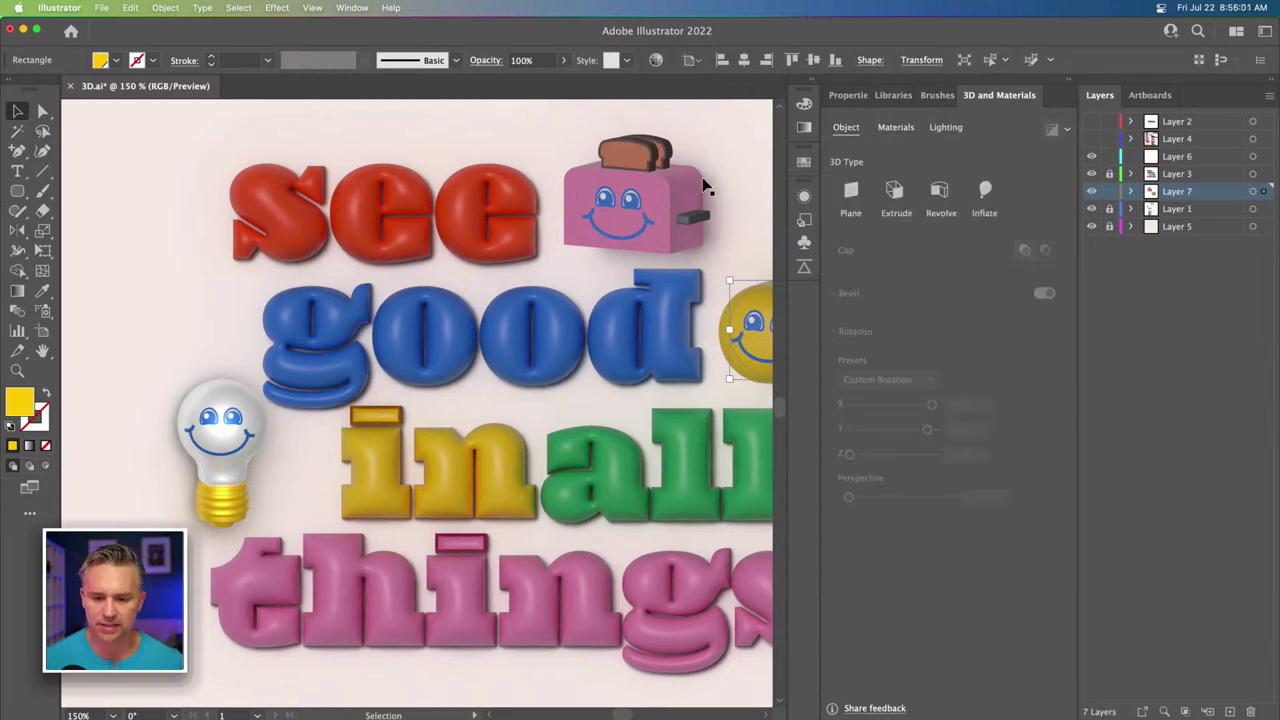
left_click_drag(603, 255, 486, 257)
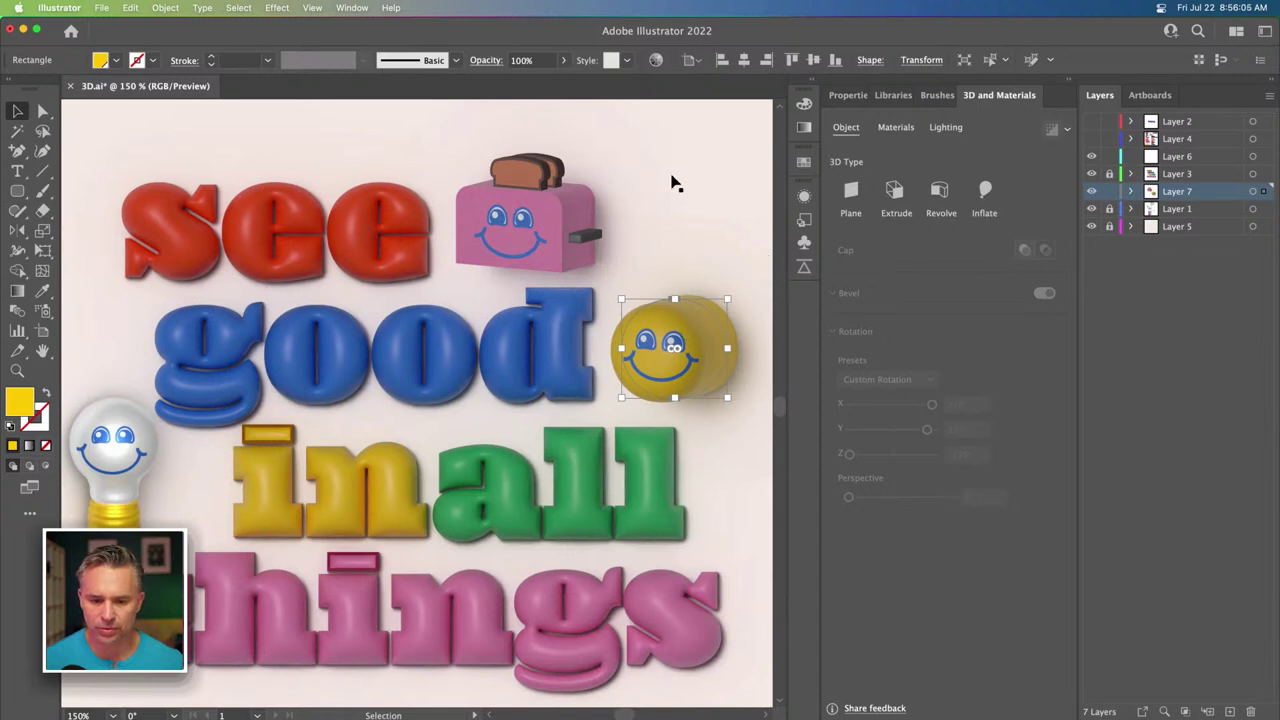
left_click(668, 227)
left_click(686, 315)
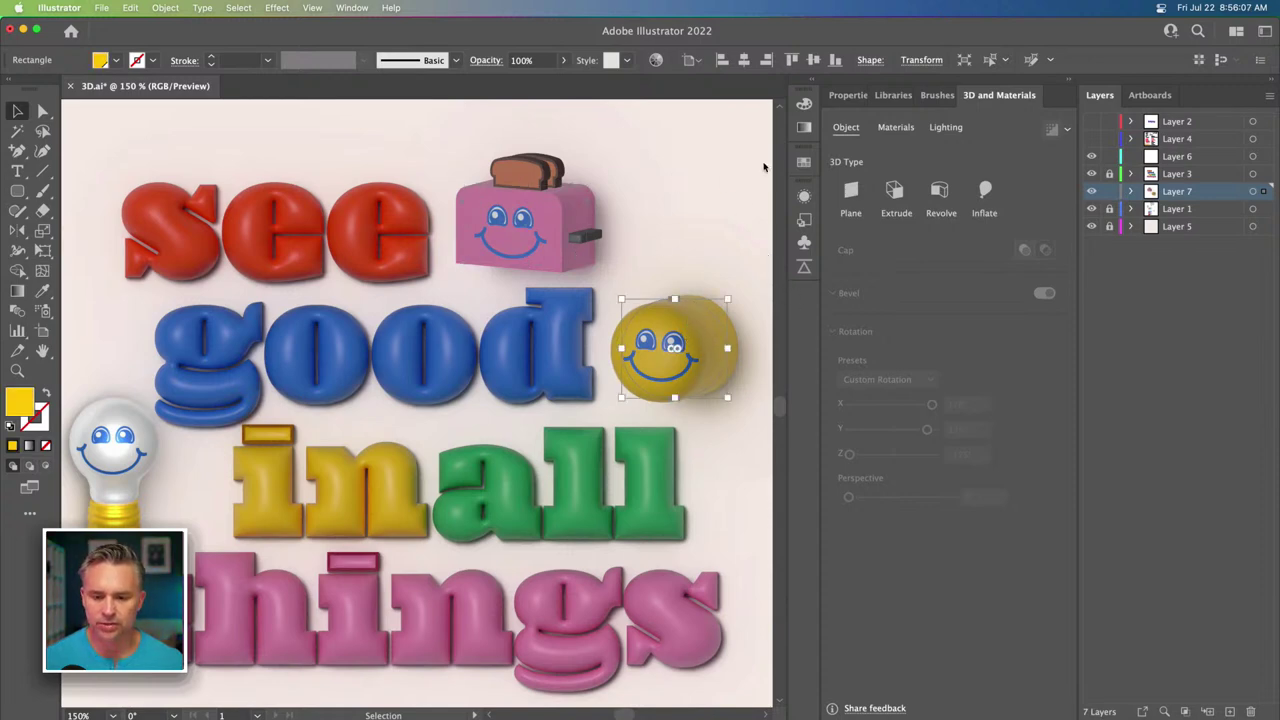
Deselect everything and view the whole lettering composition in full-screen mode.
left_click(1071, 84)
left_click(250, 118)
left_click_drag(250, 118, 305, 143)
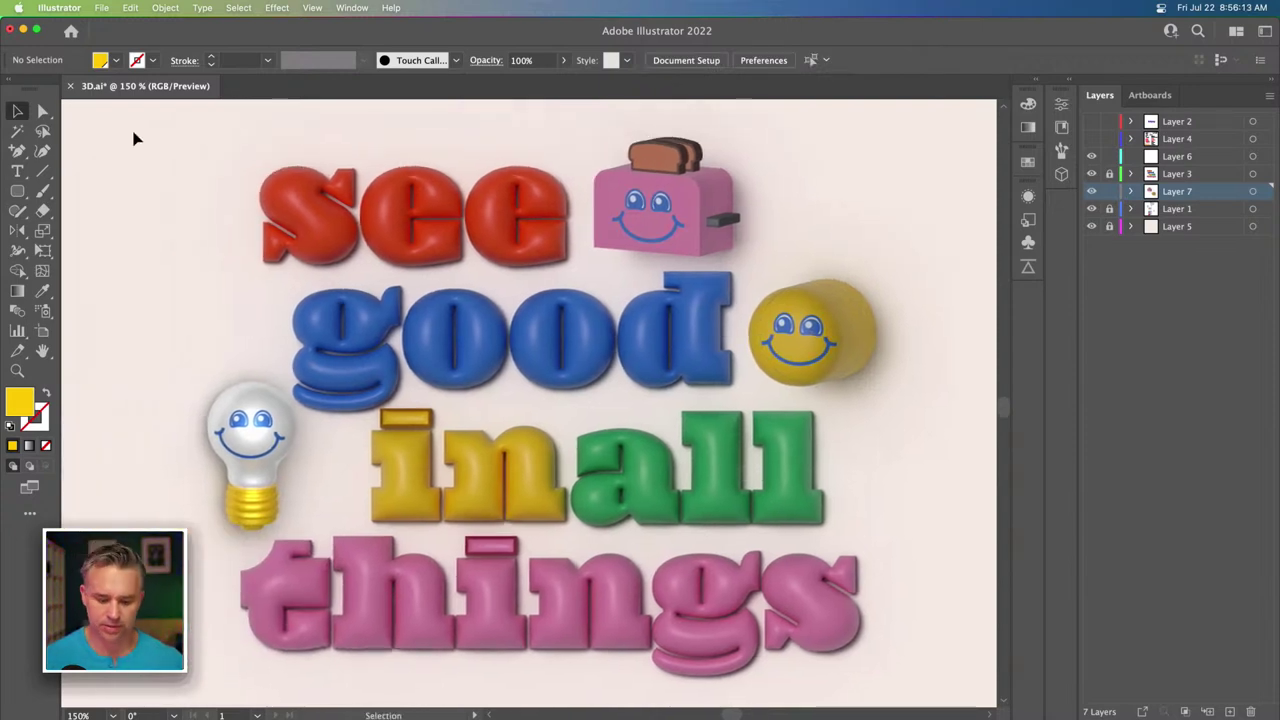
key("f")
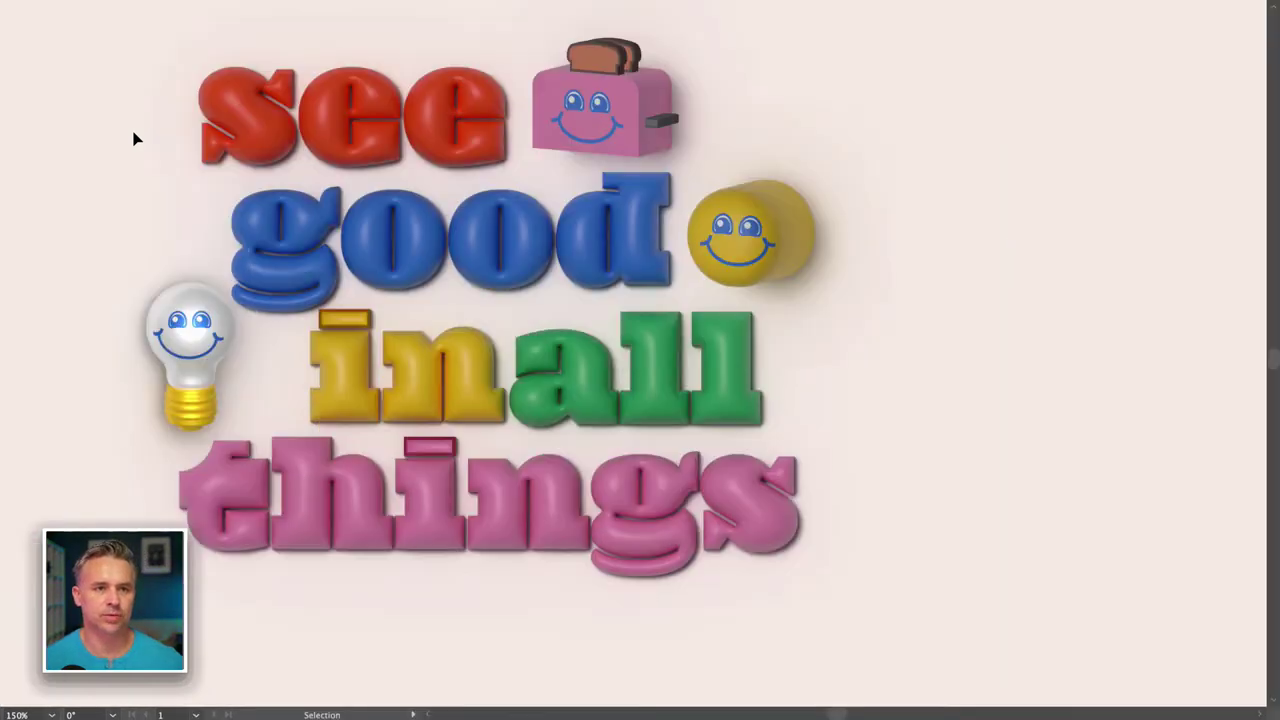
left_click_drag(168, 242, 263, 289)
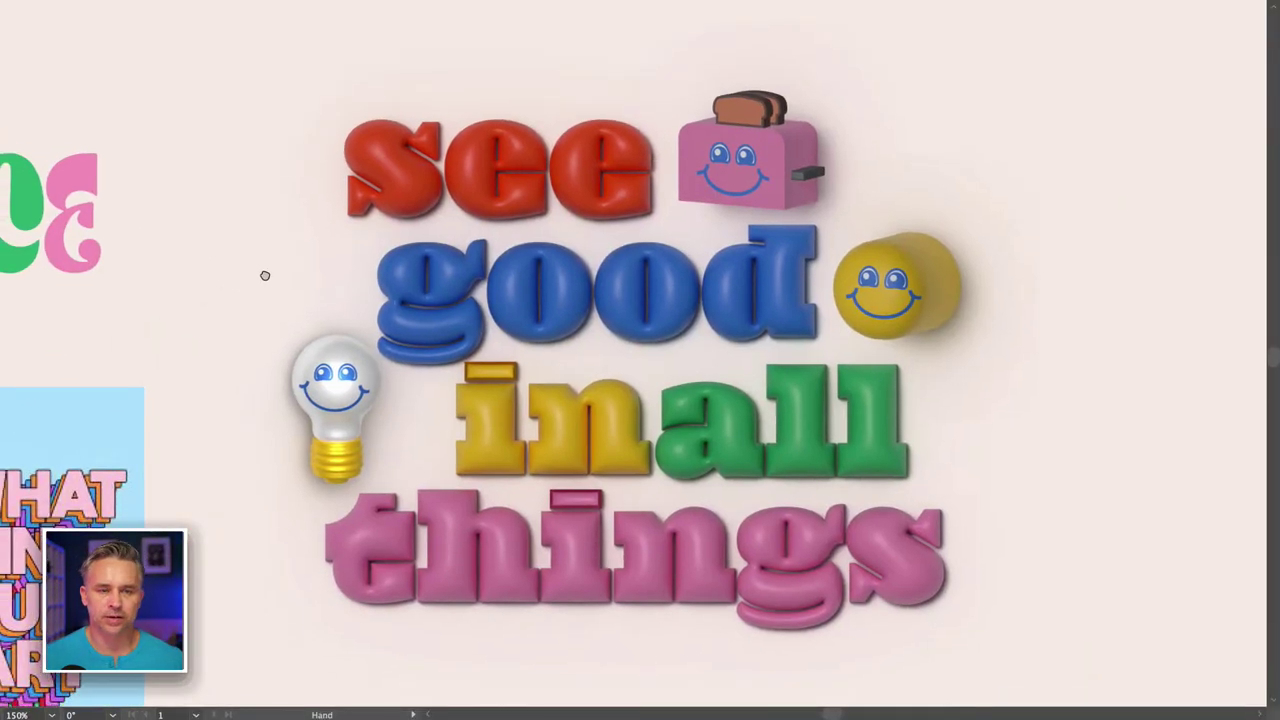